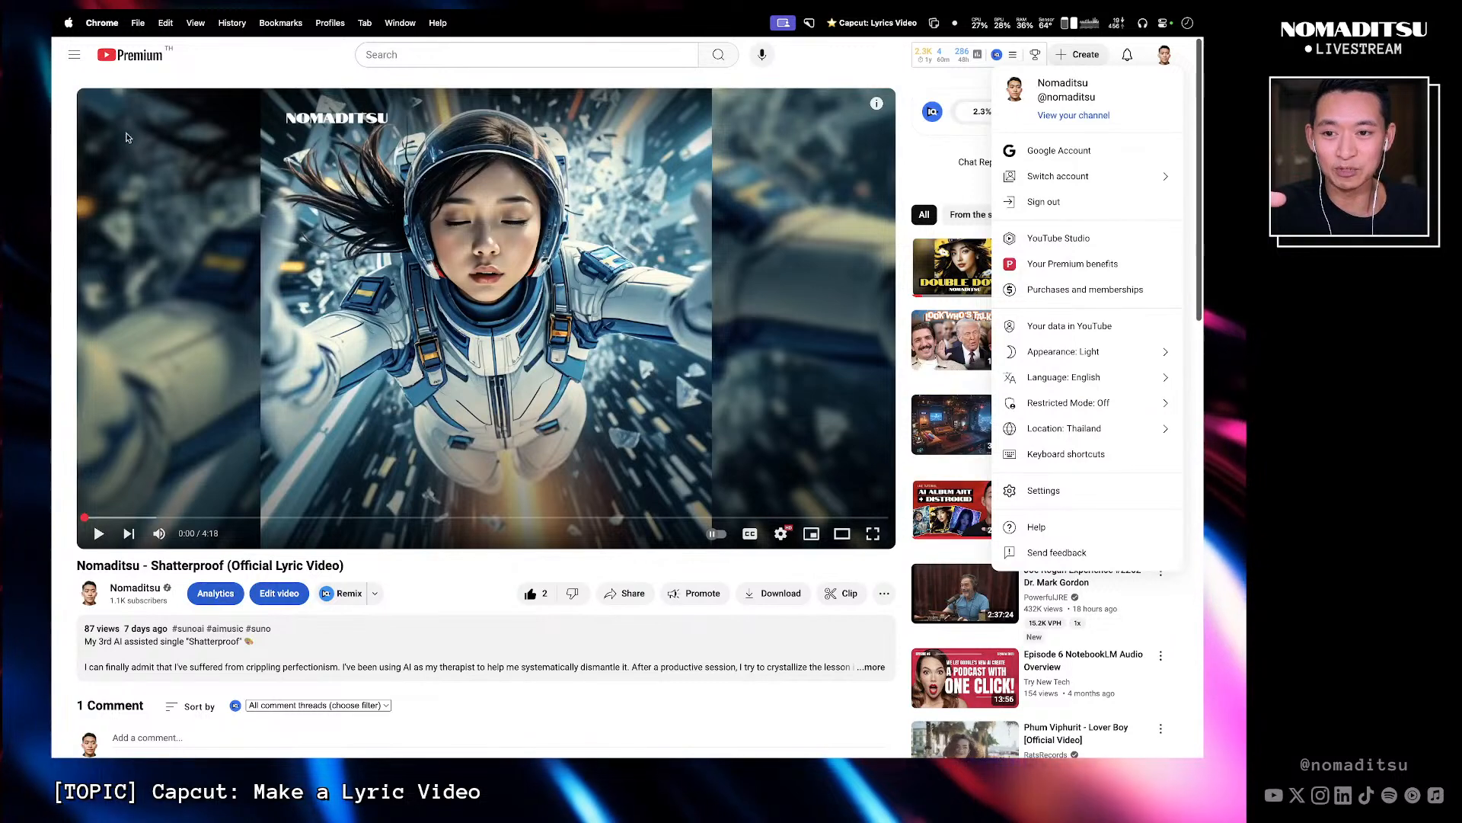
- Play the Shatterproof lyric video example and scrub through its opening lyrics
{"action": "left_click", "coordinate": [236, 63]}
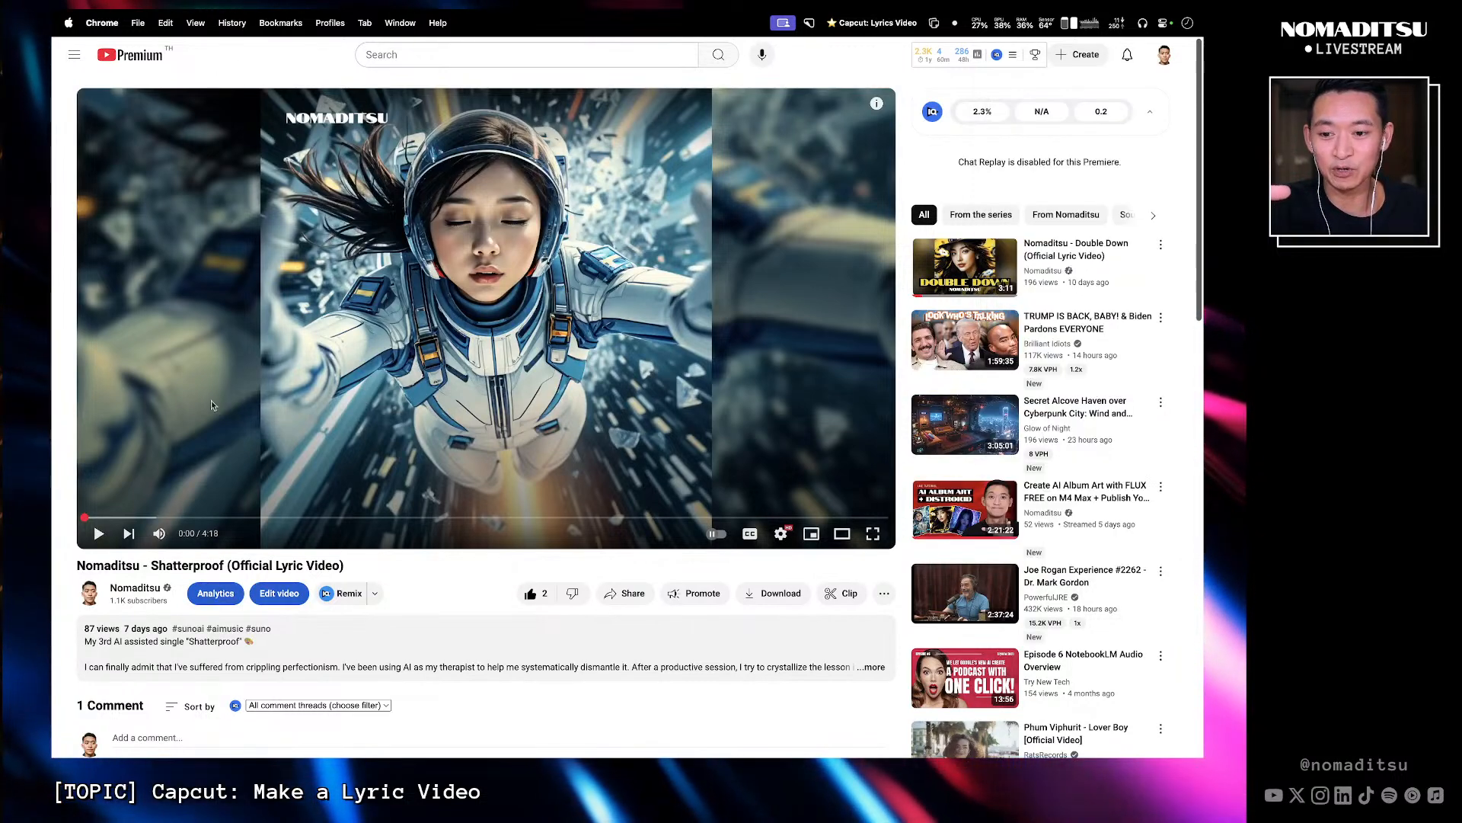
{"action": "left_click", "coordinate": [108, 516]}
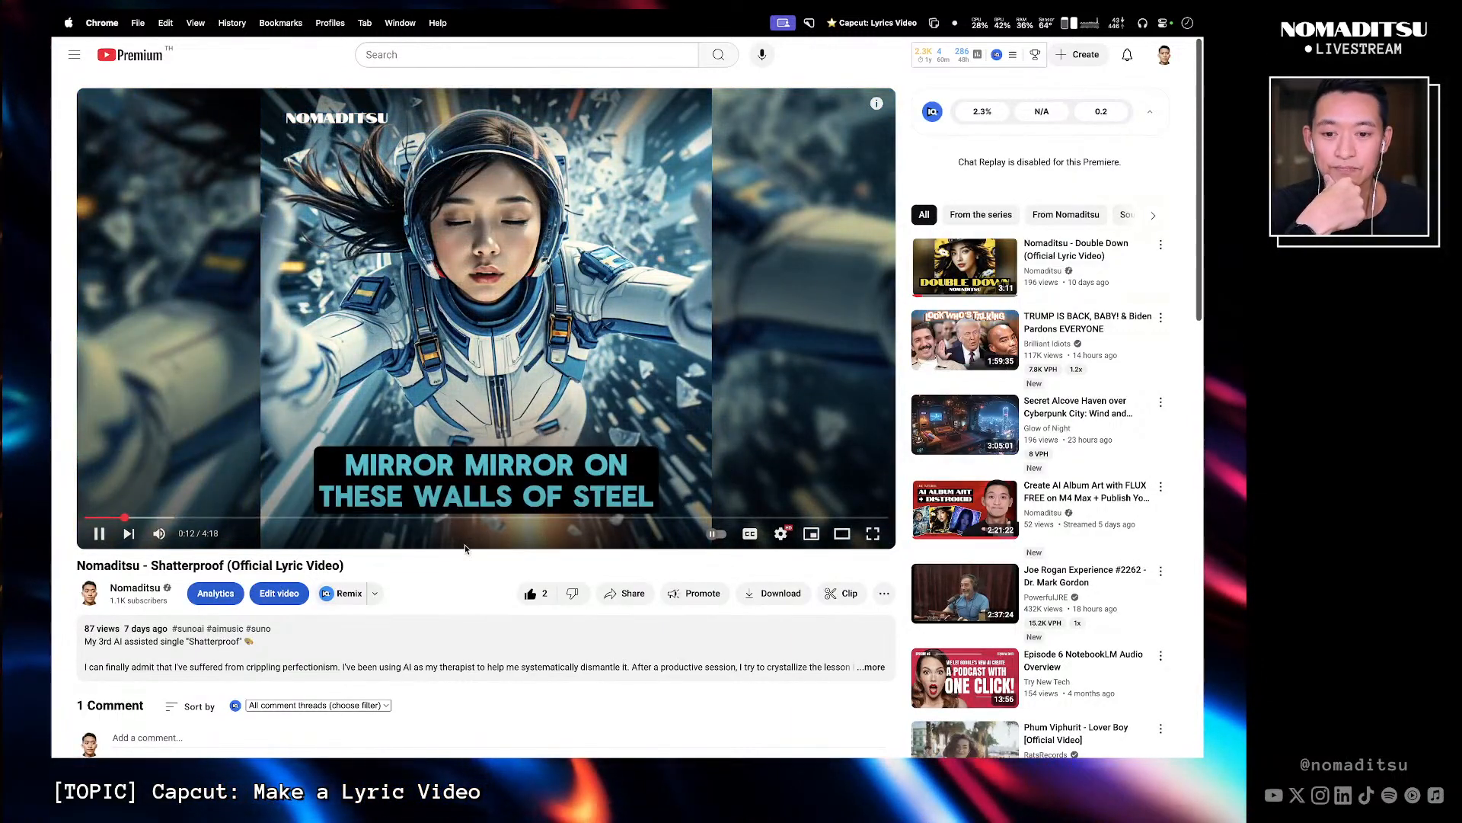
{"action": "key", "text": "XF86AudioLowerVolume"}
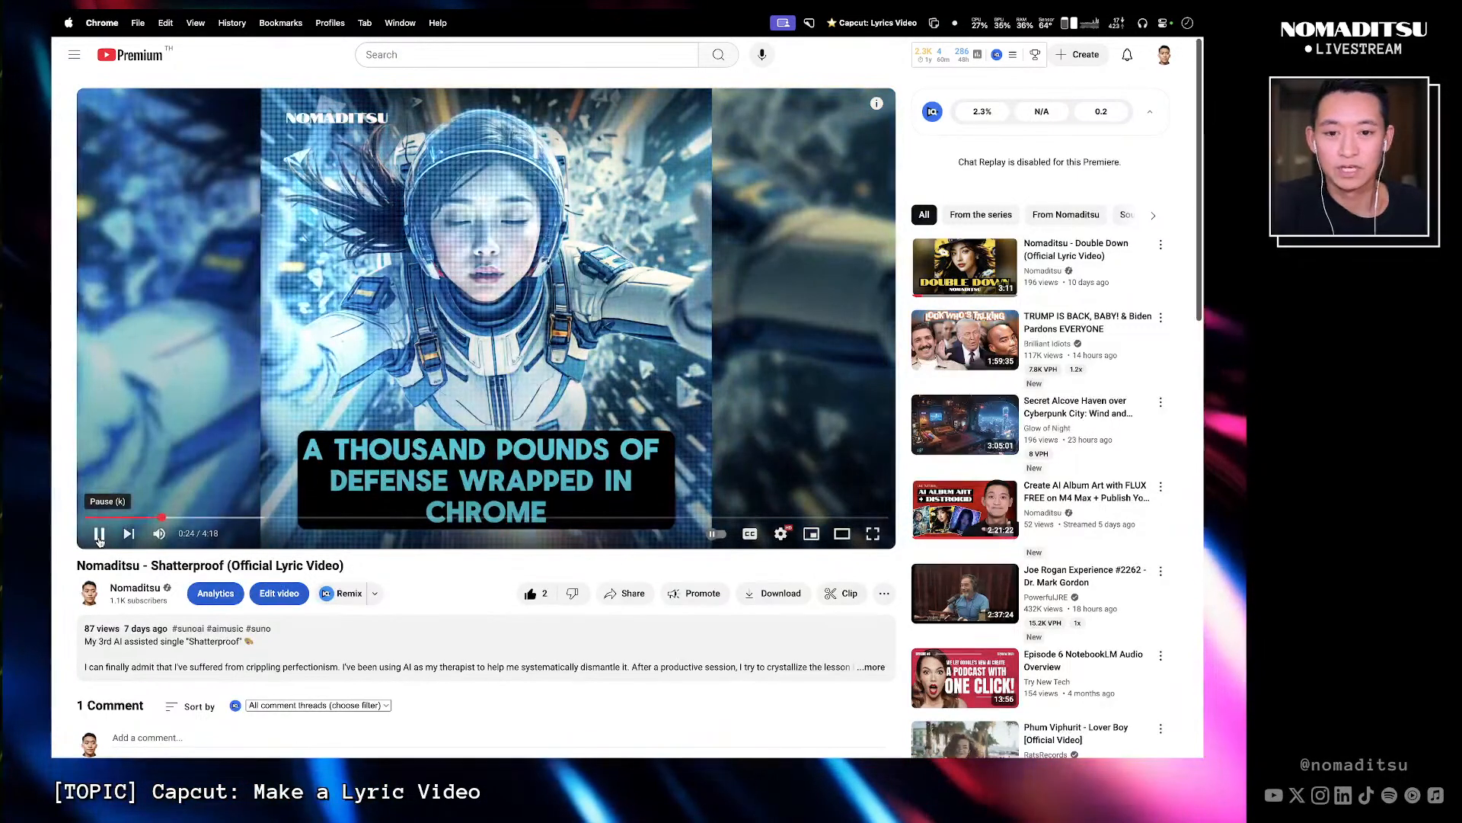
{"action": "left_click", "coordinate": [99, 534]}
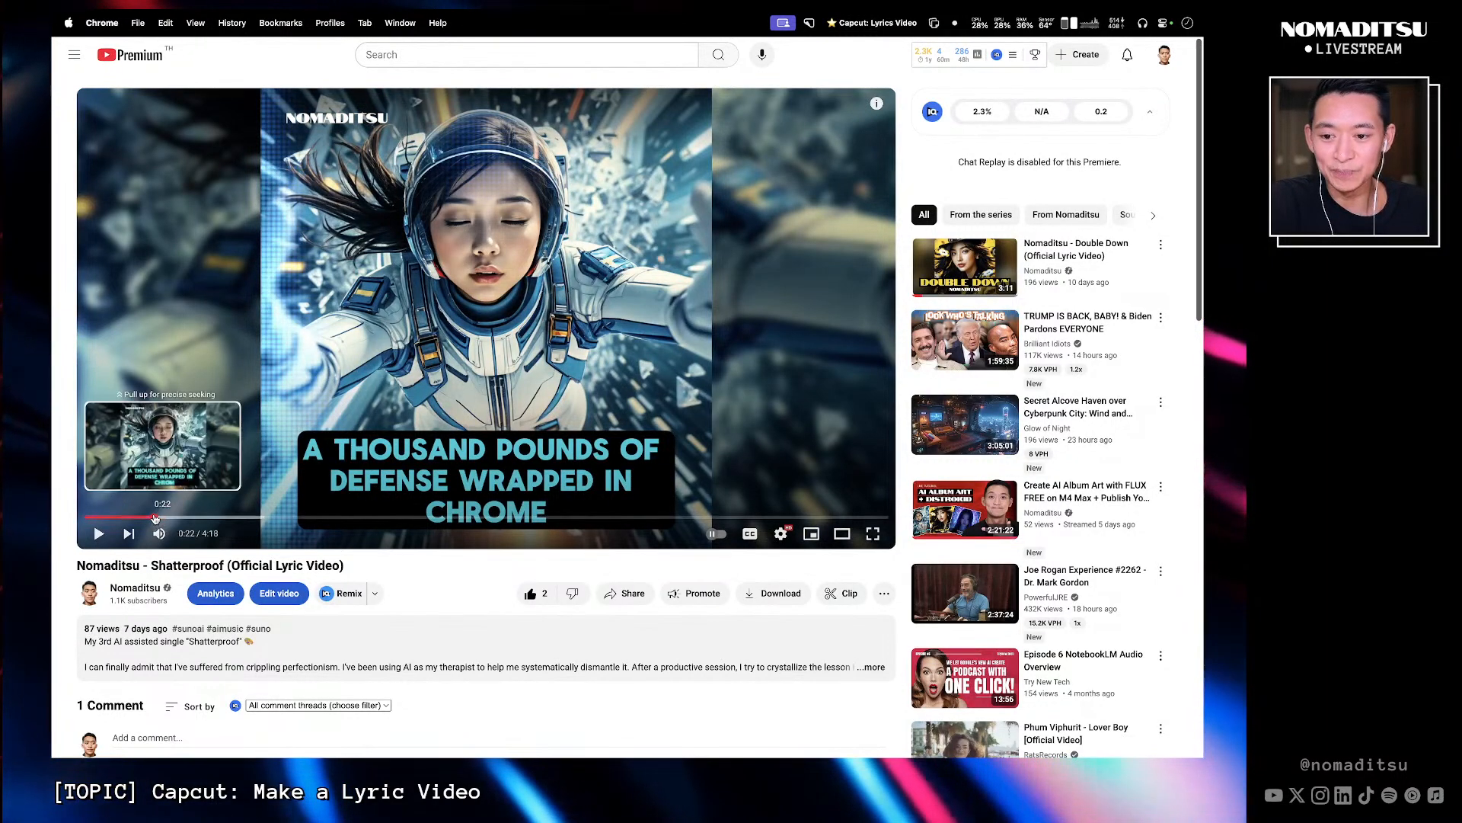
{"action": "left_click_drag", "start_coordinate": [162, 518], "coordinate": [177, 518]}
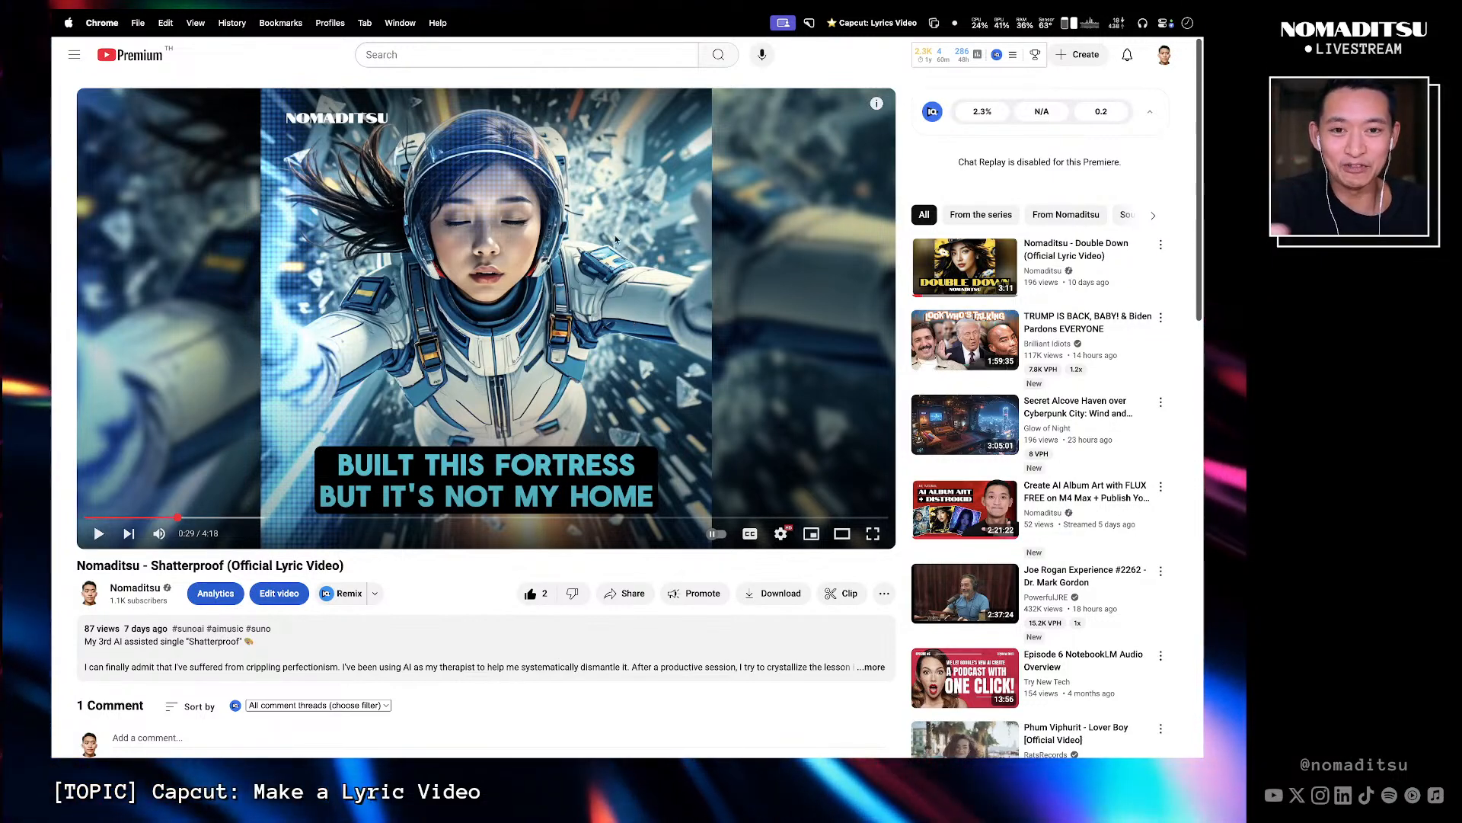
- Switch to the Make a Lyrics Video in Capcut board and view the Today's Project section
{"action": "mouse_move", "coordinate": [616, 47]}
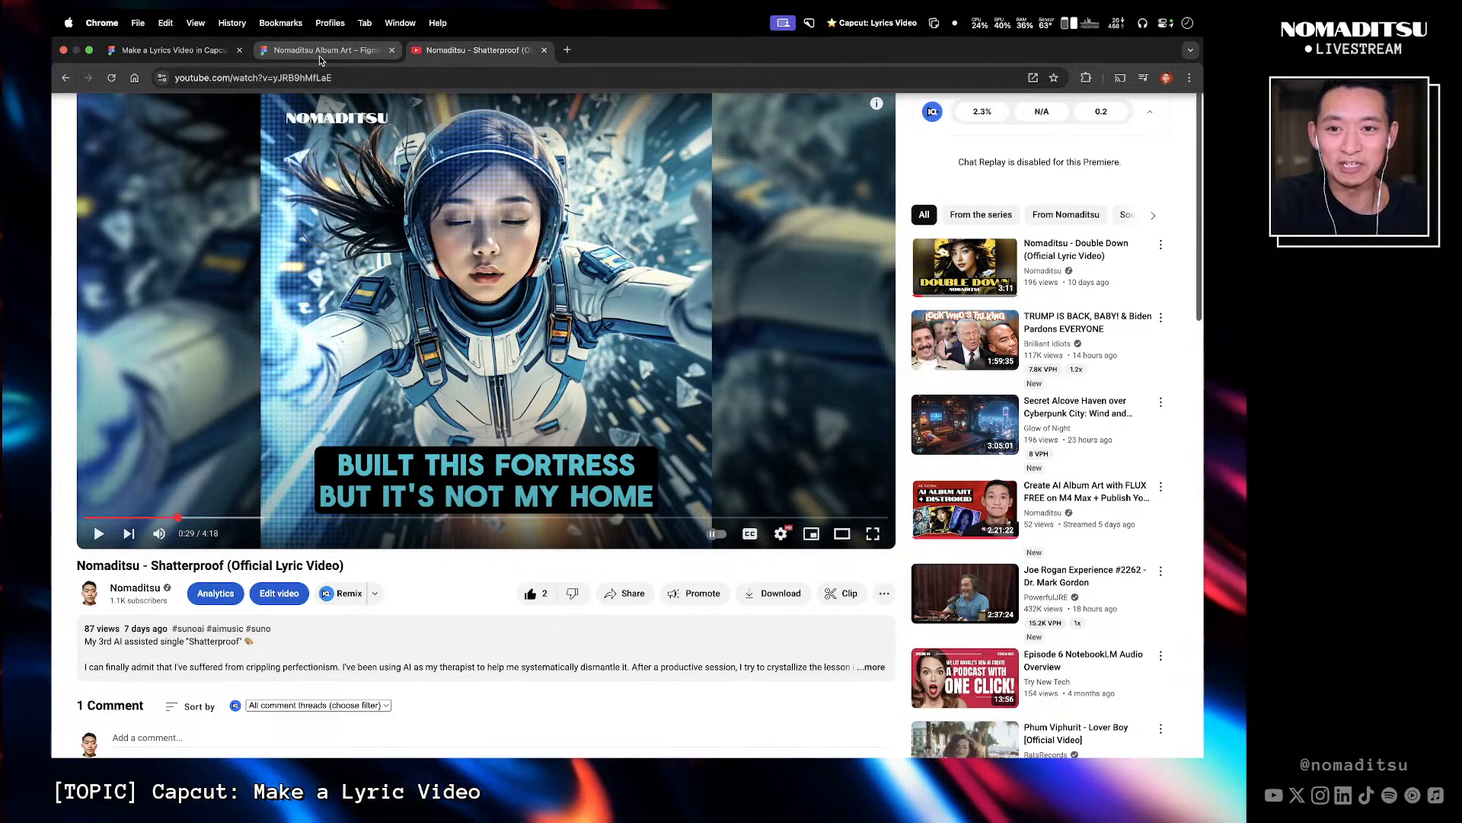
{"action": "left_click", "coordinate": [187, 50]}
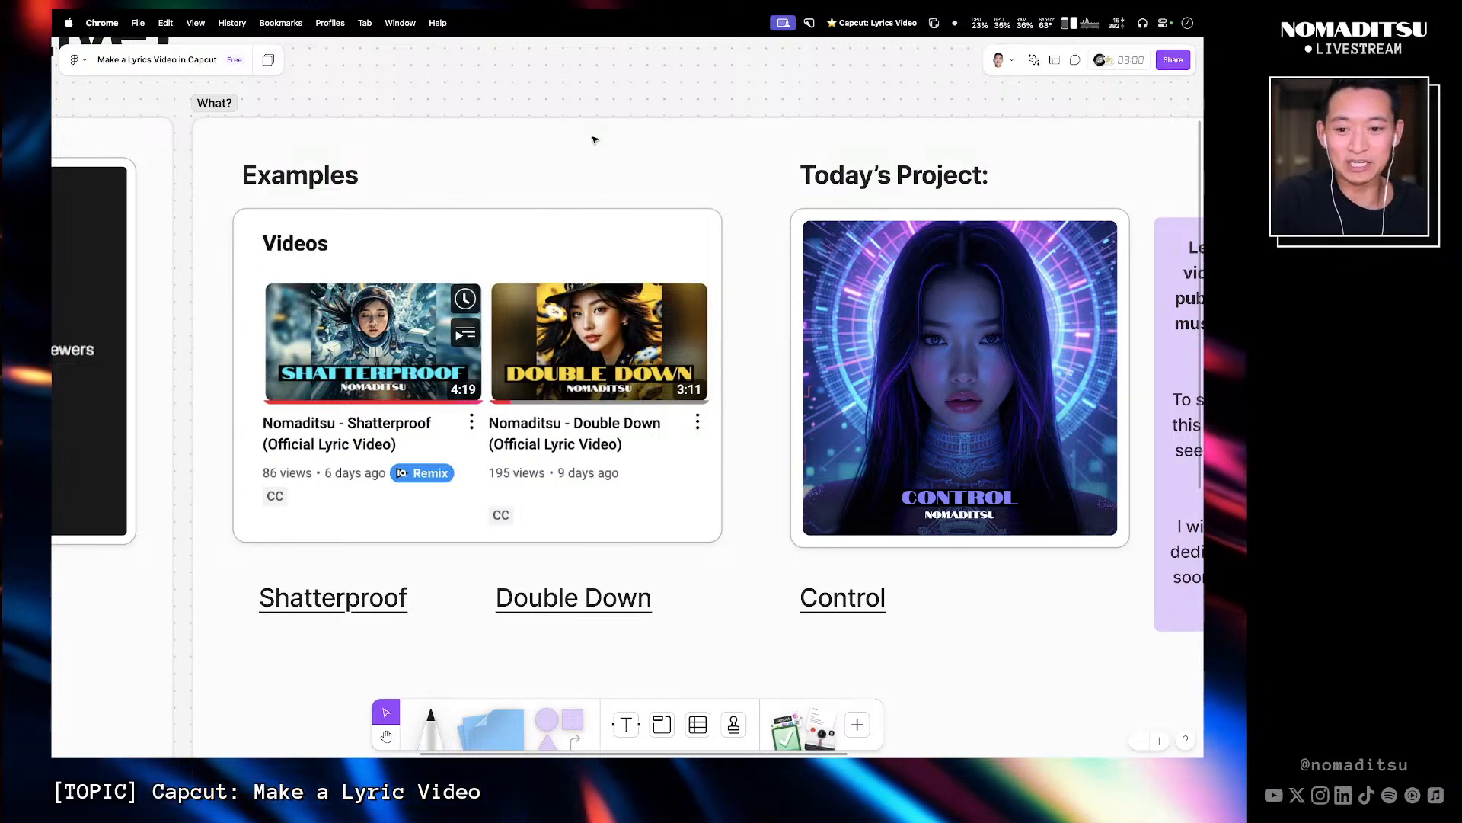
{"action": "key", "text": "h"}
{"action": "scroll", "coordinate": [564, 138], "scroll_direction": "right", "scroll_amount": 5}
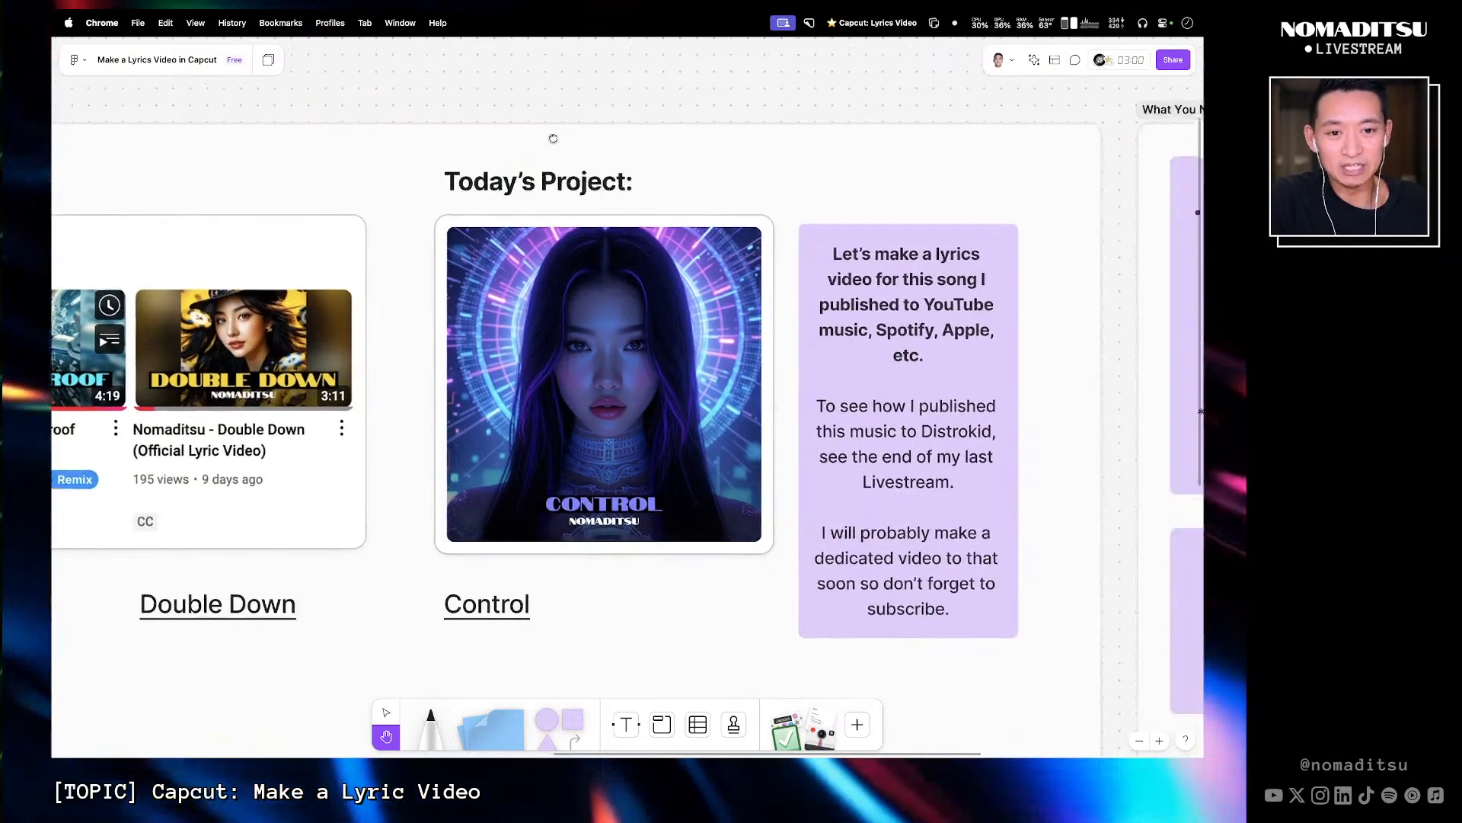
{"action": "left_click_drag", "start_coordinate": [553, 138], "coordinate": [440, 128]}
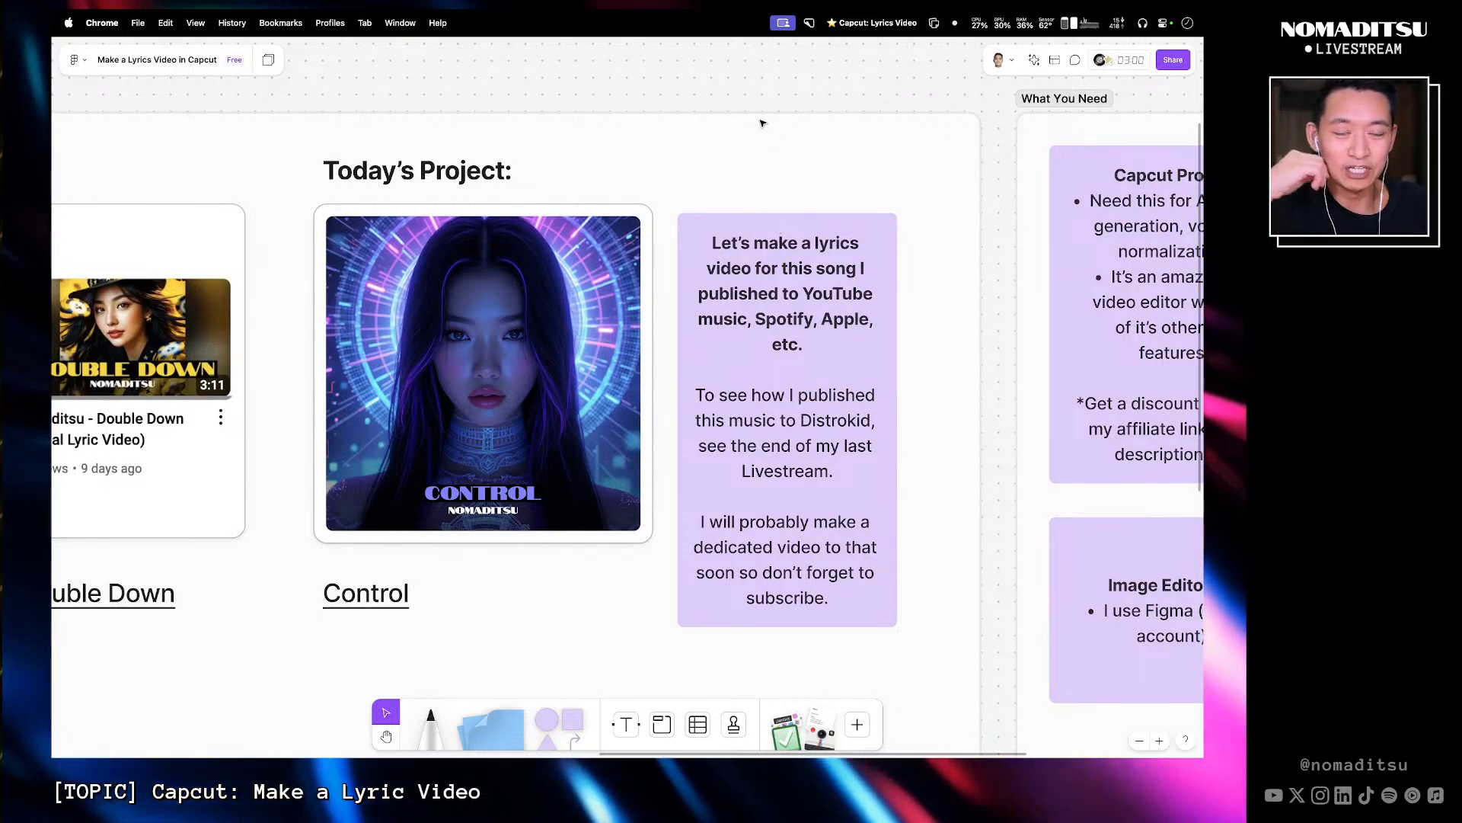
{"action": "mouse_move", "coordinate": [763, 35]}
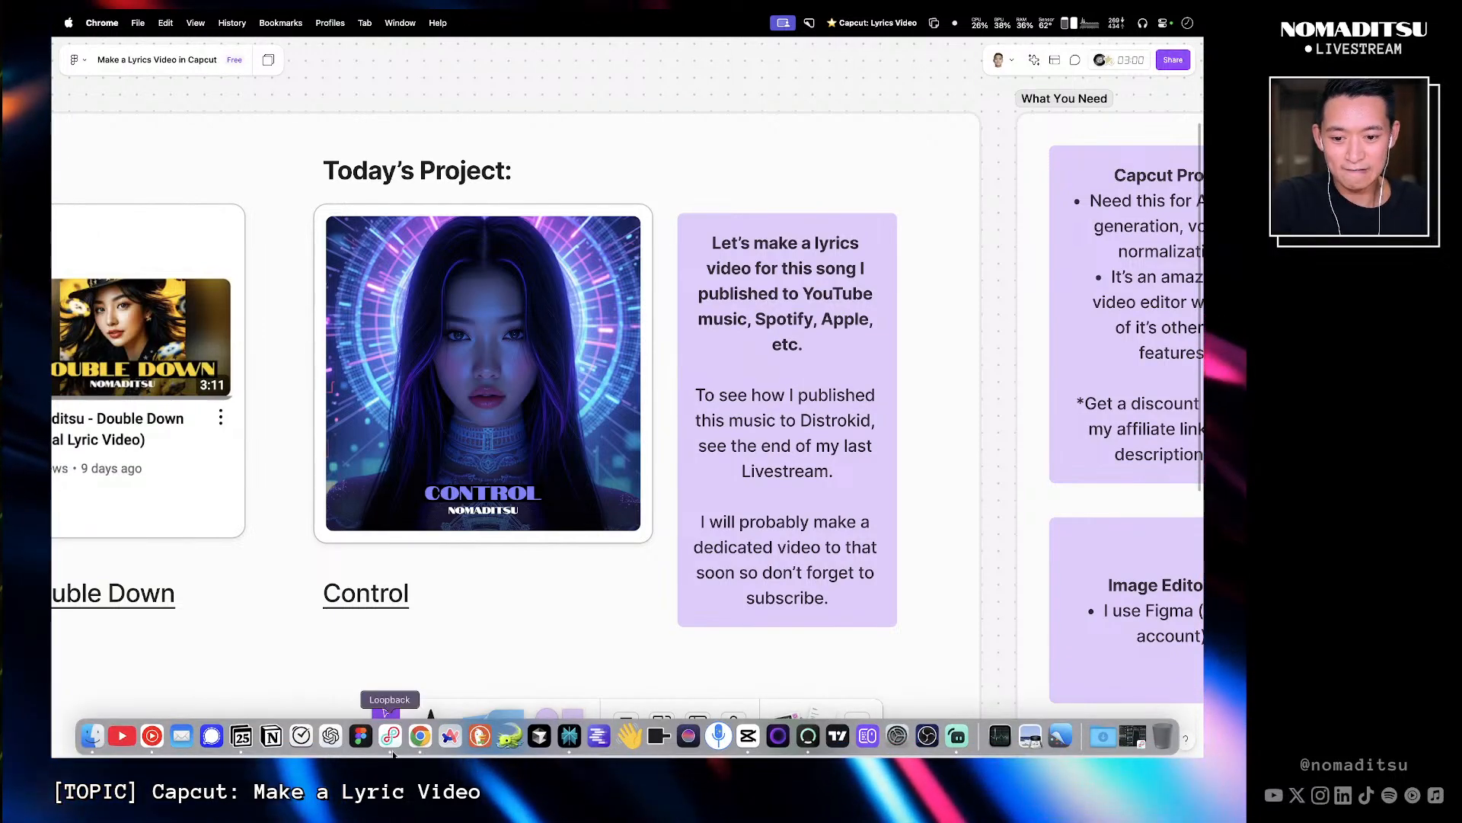
- Open YouTube Music to show the Control single, then return to the board
{"action": "left_click", "coordinate": [152, 742]}
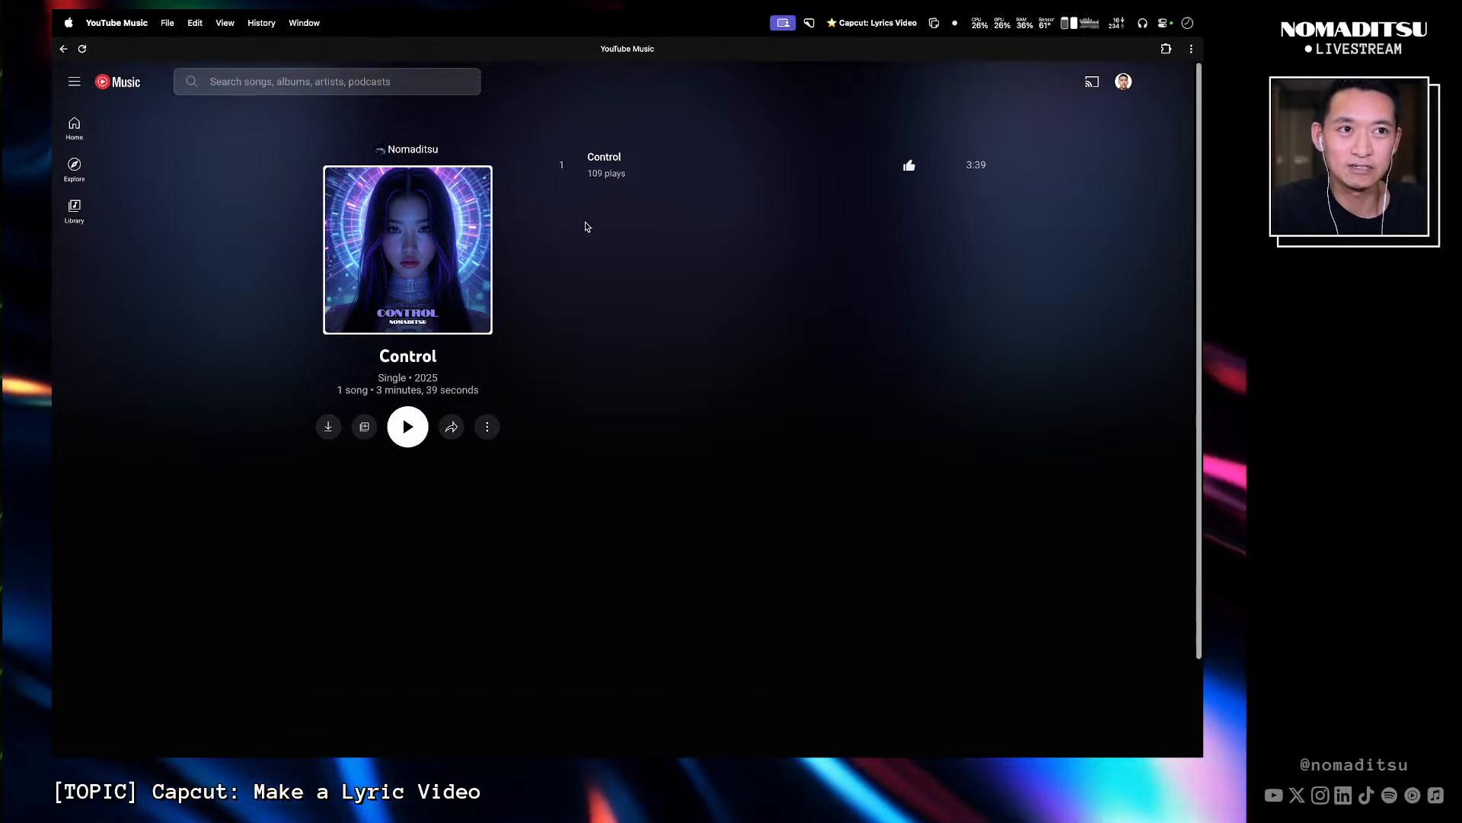
{"action": "key", "text": "ctrl+Left"}
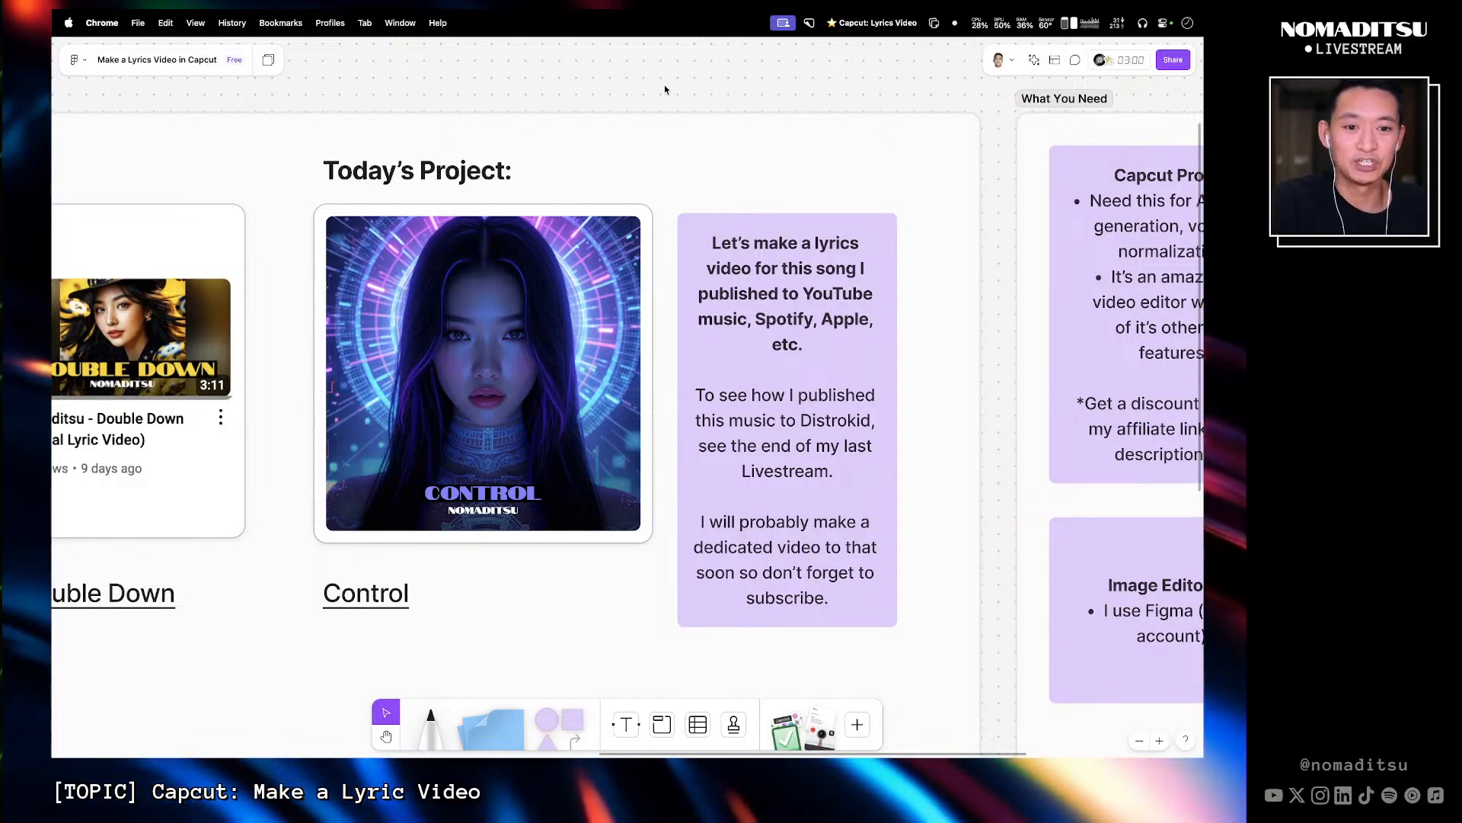
- Examine the What You Need section listing CapCut Pro, original music, album art and an image editor
{"action": "key", "text": "super+minus"}
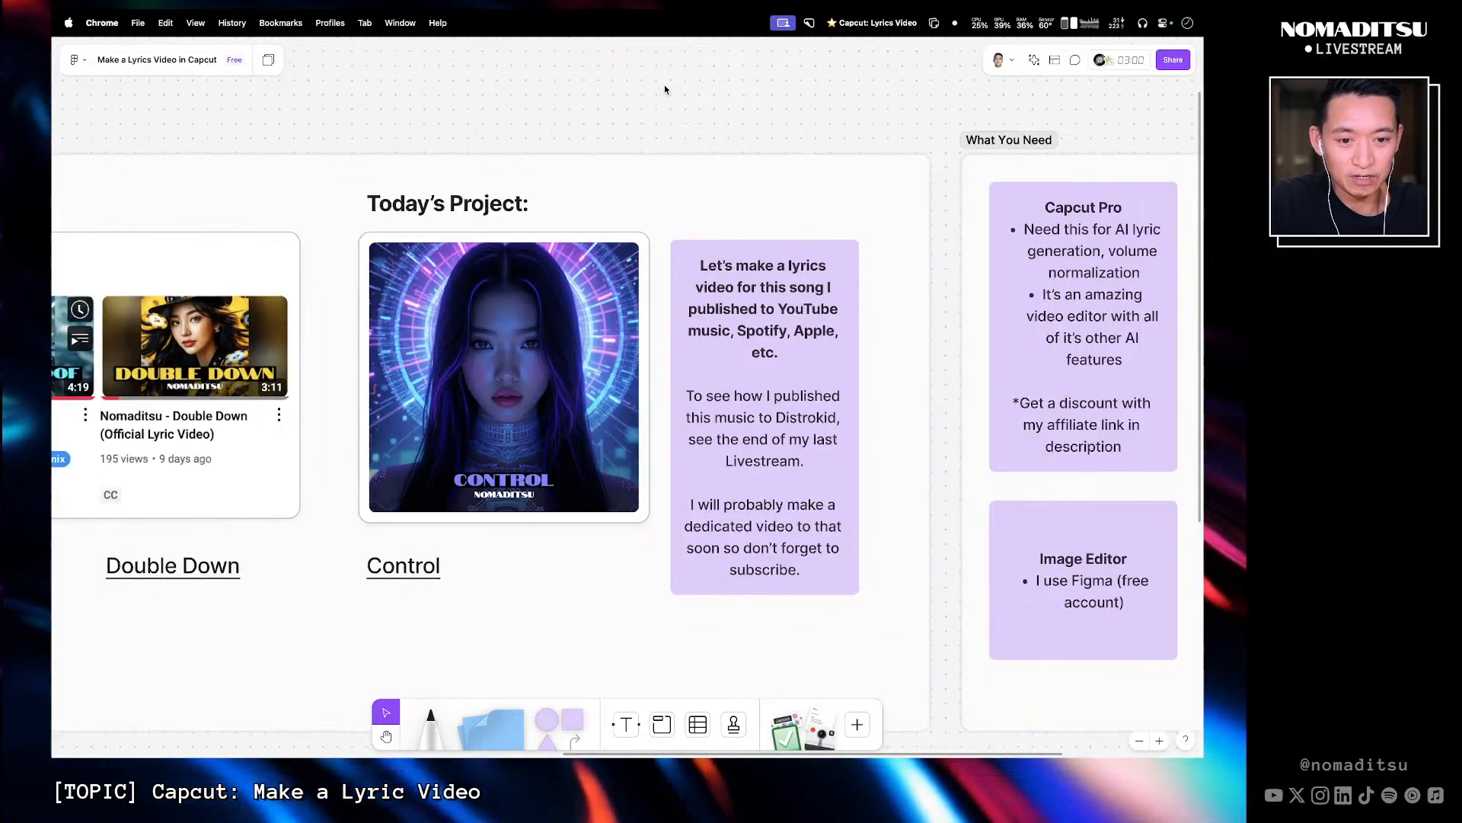
{"action": "key", "text": "space"}
{"action": "left_click_drag", "start_coordinate": [803, 209], "coordinate": [489, 198]}
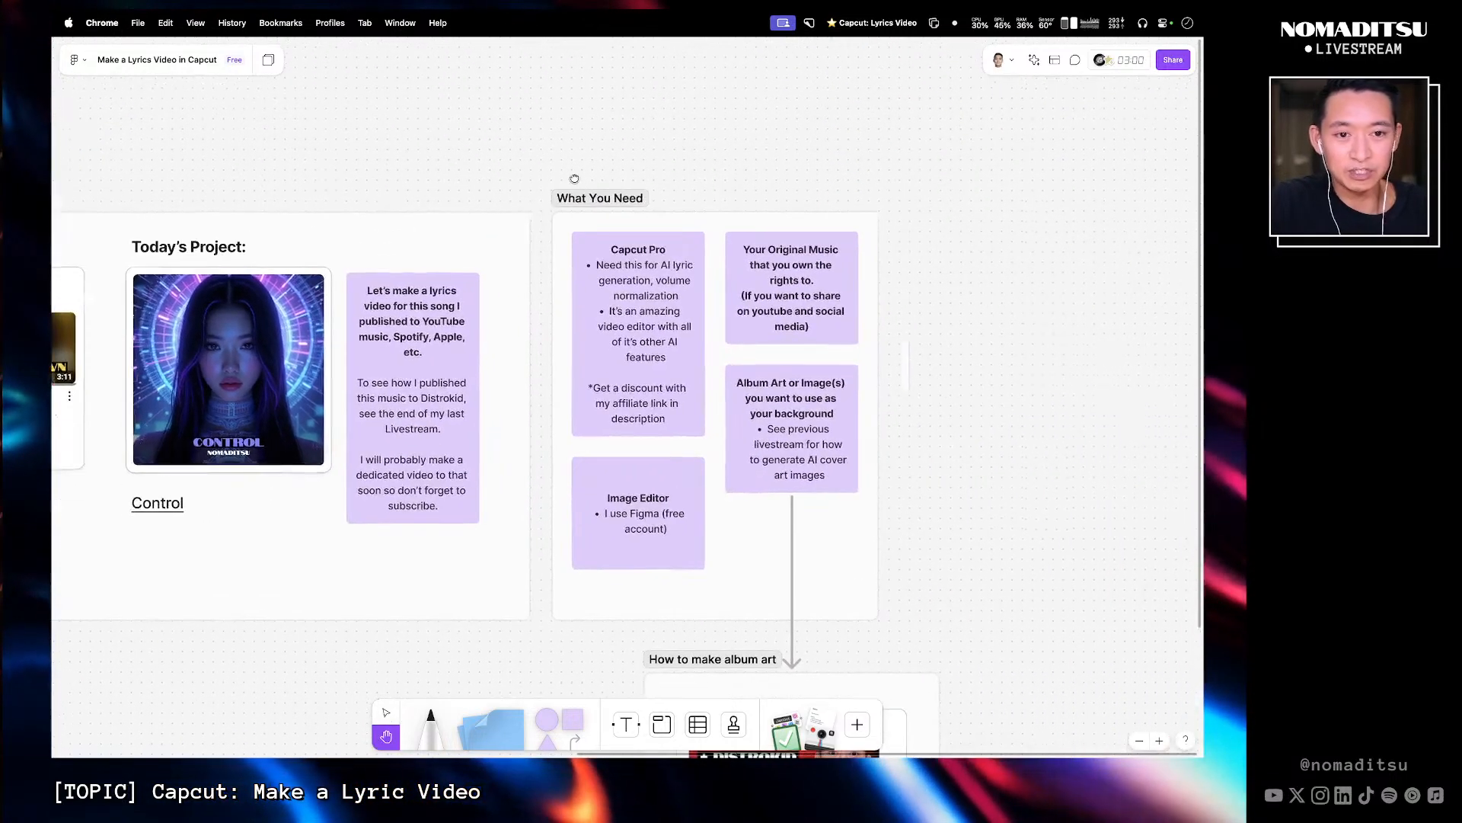
{"action": "left_click_drag", "start_coordinate": [660, 175], "coordinate": [498, 134]}
{"action": "left_click_drag", "start_coordinate": [376, 119], "coordinate": [817, 588]}
{"action": "key", "text": "space"}
{"action": "left_click_drag", "start_coordinate": [923, 479], "coordinate": [967, 463]}
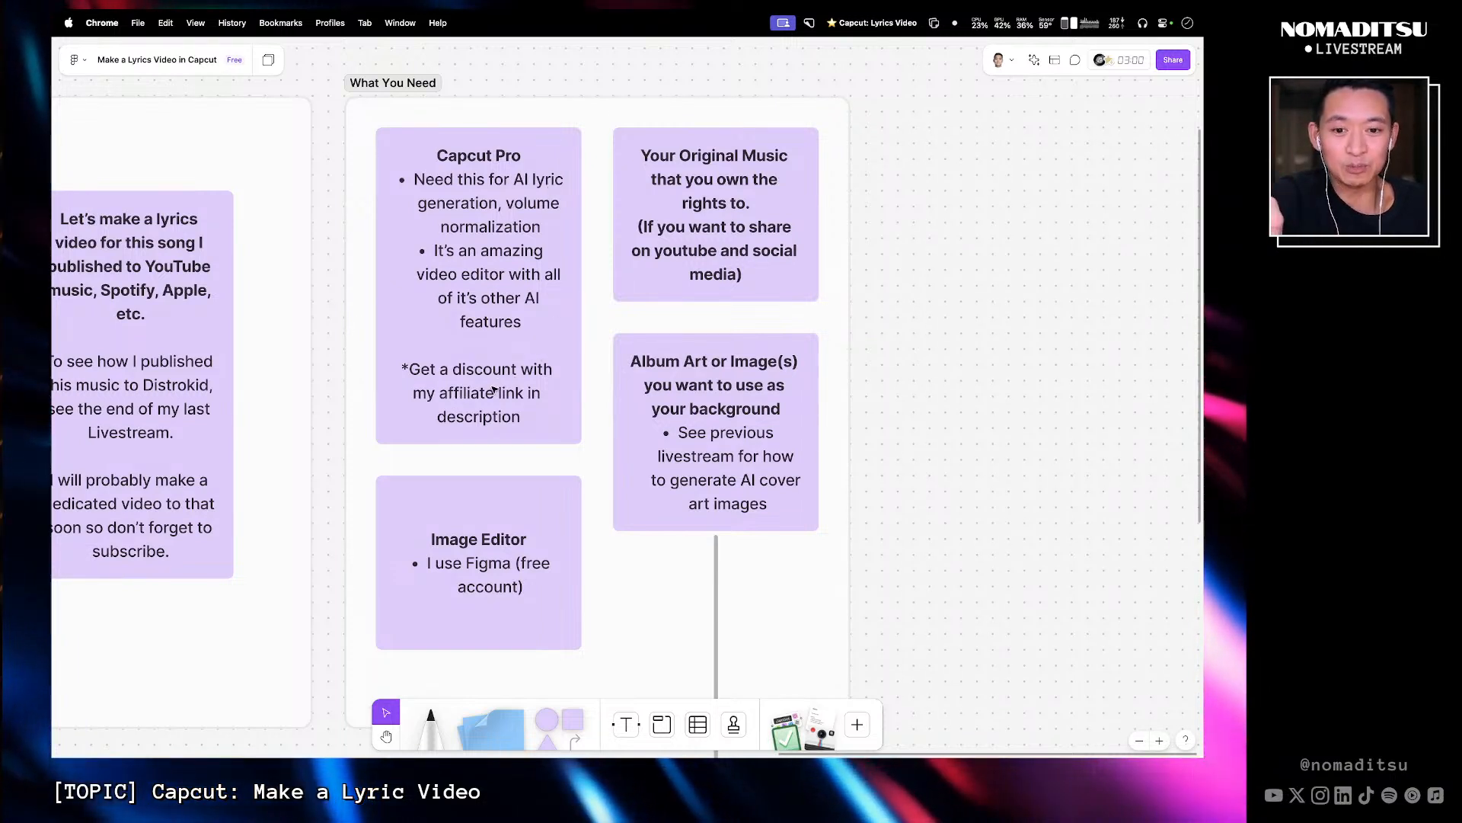
- Select and read the Capcut Pro and Your Original Music requirement cards
{"action": "left_click", "coordinate": [566, 369]}
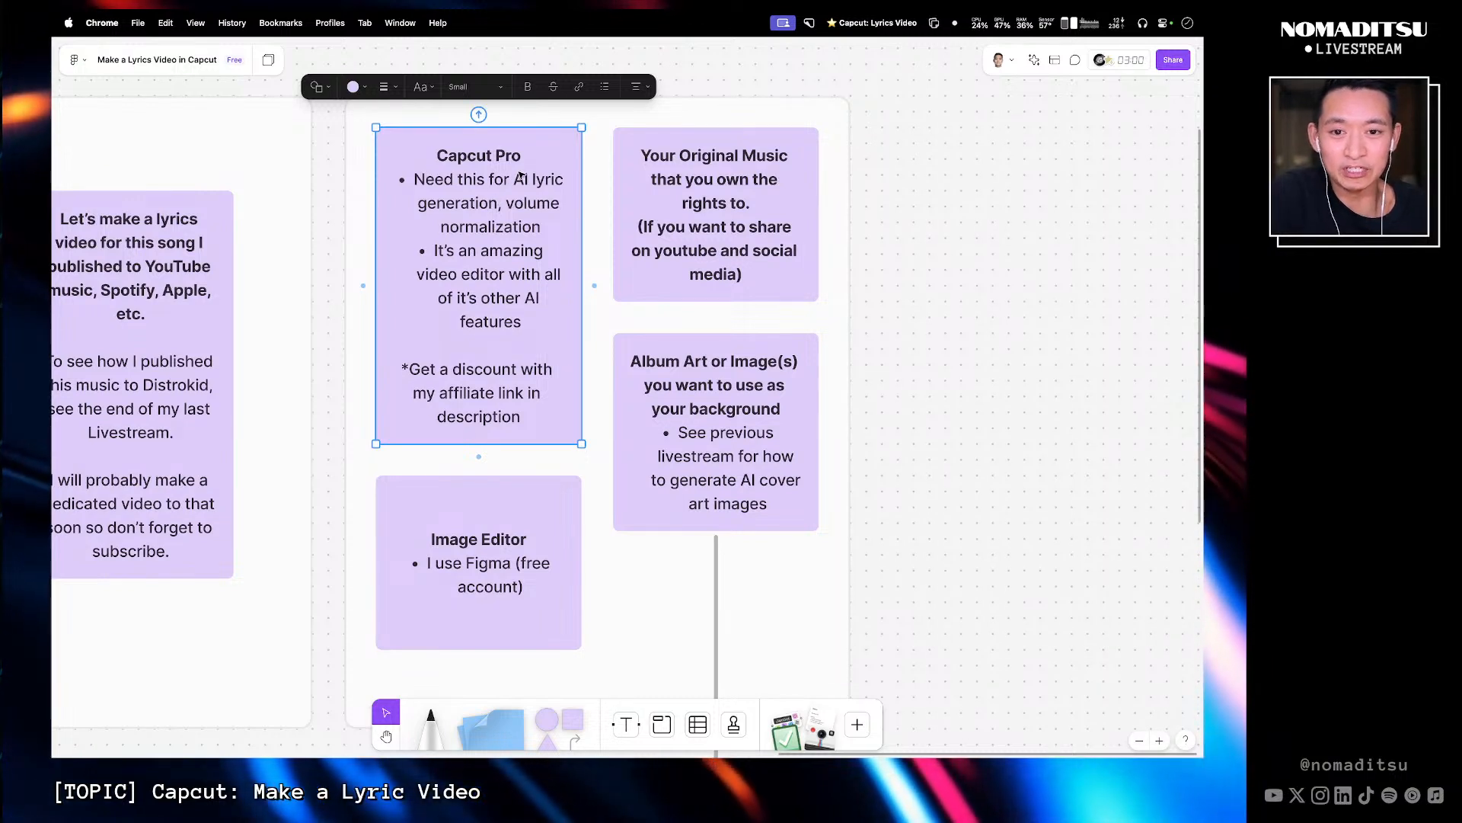
{"action": "left_click", "coordinate": [643, 219]}
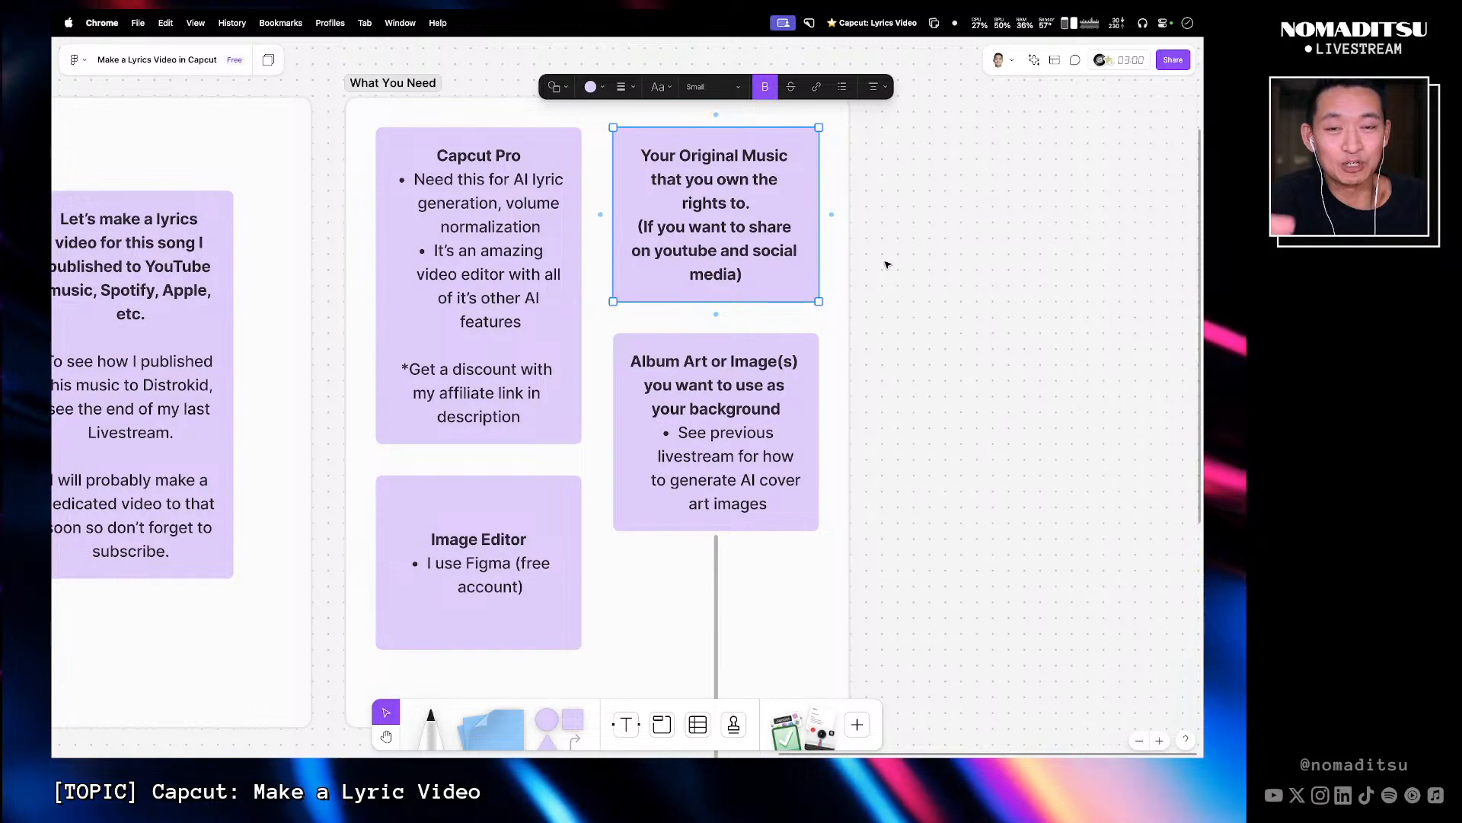
{"action": "key", "text": "Escape"}
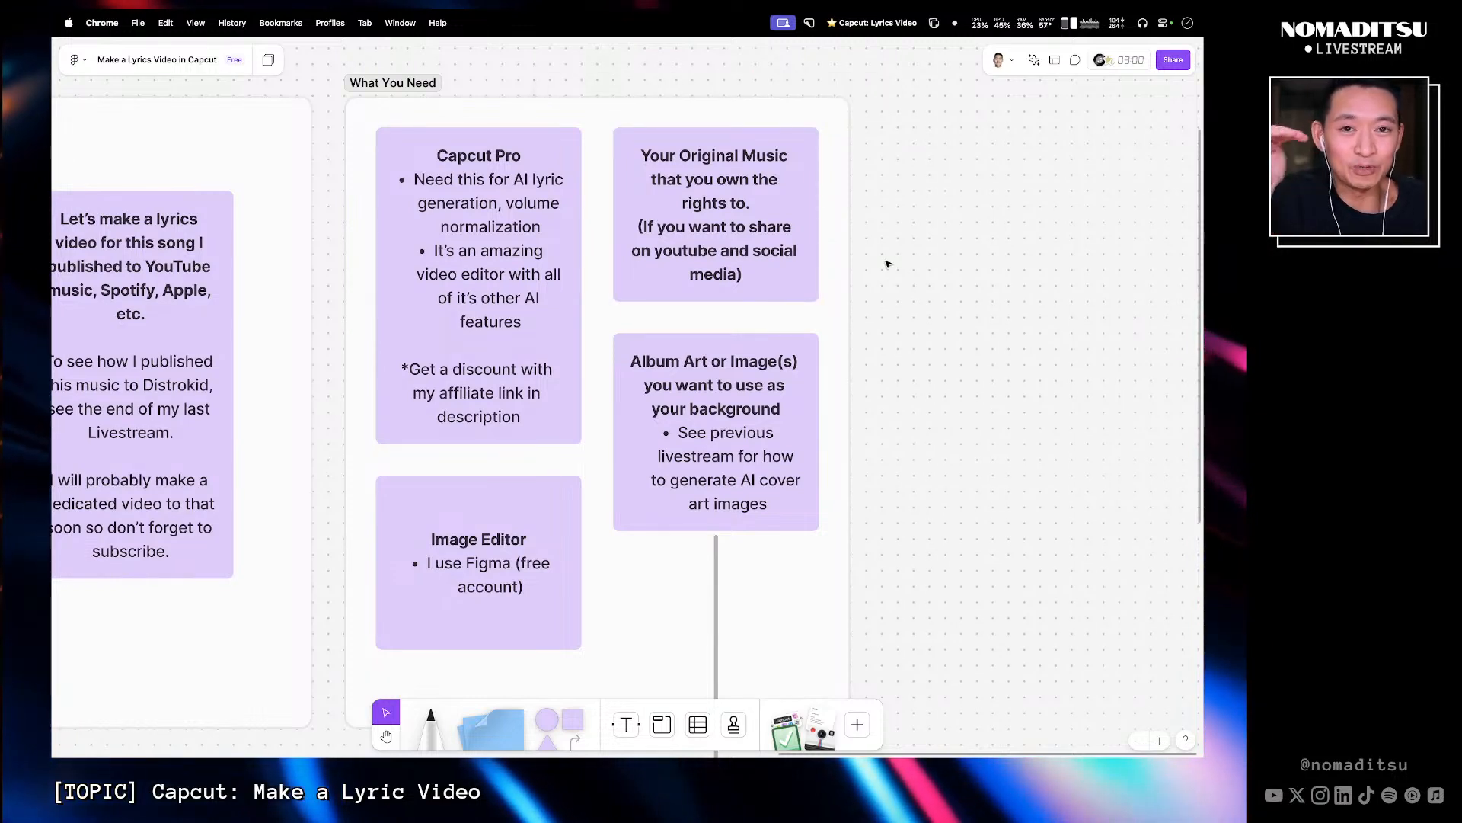
{"action": "left_click", "coordinate": [797, 290]}
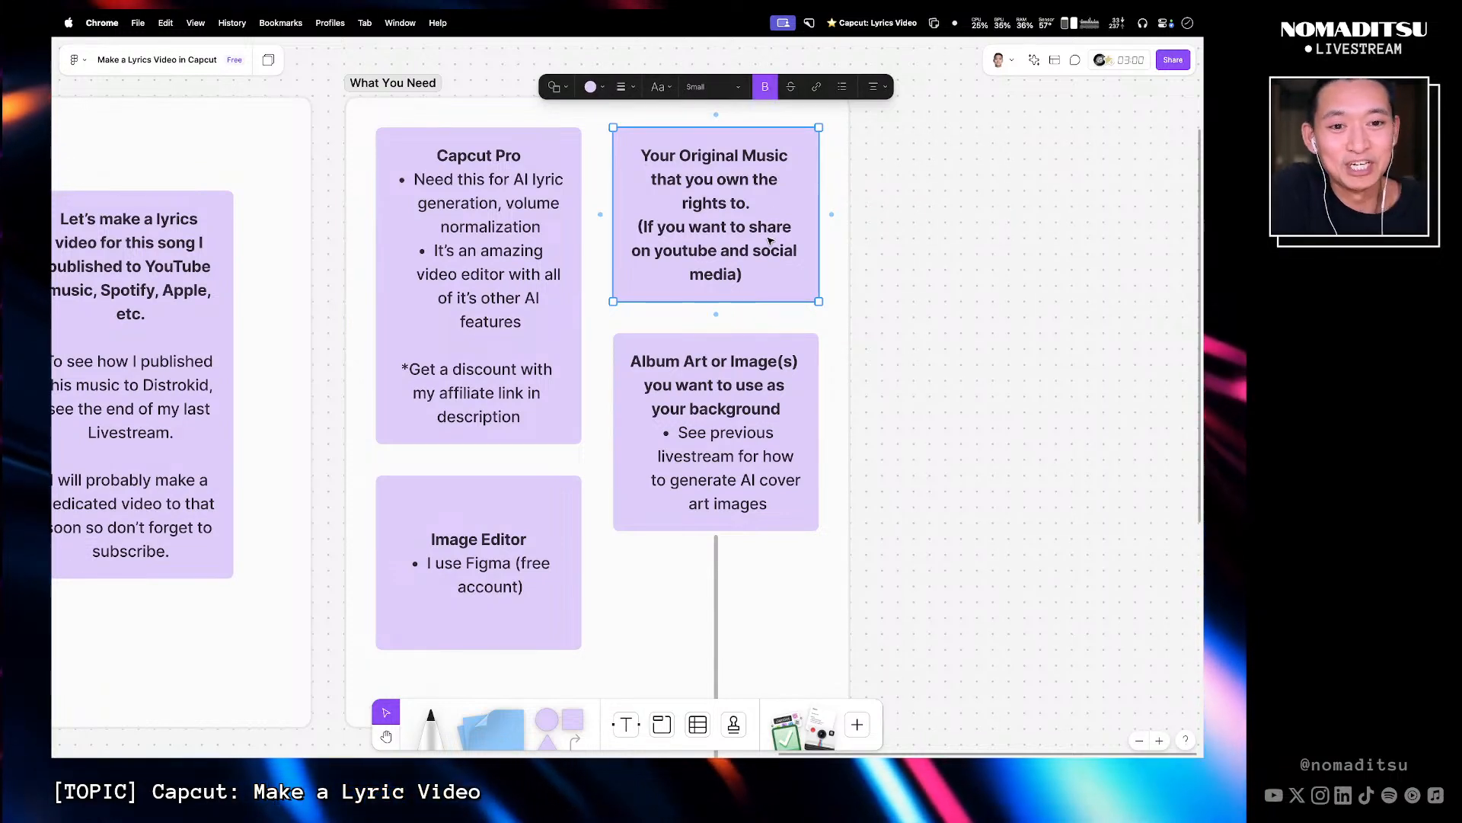
{"action": "left_click_drag", "start_coordinate": [890, 164], "coordinate": [773, 227]}
{"action": "left_click", "coordinate": [893, 201]}
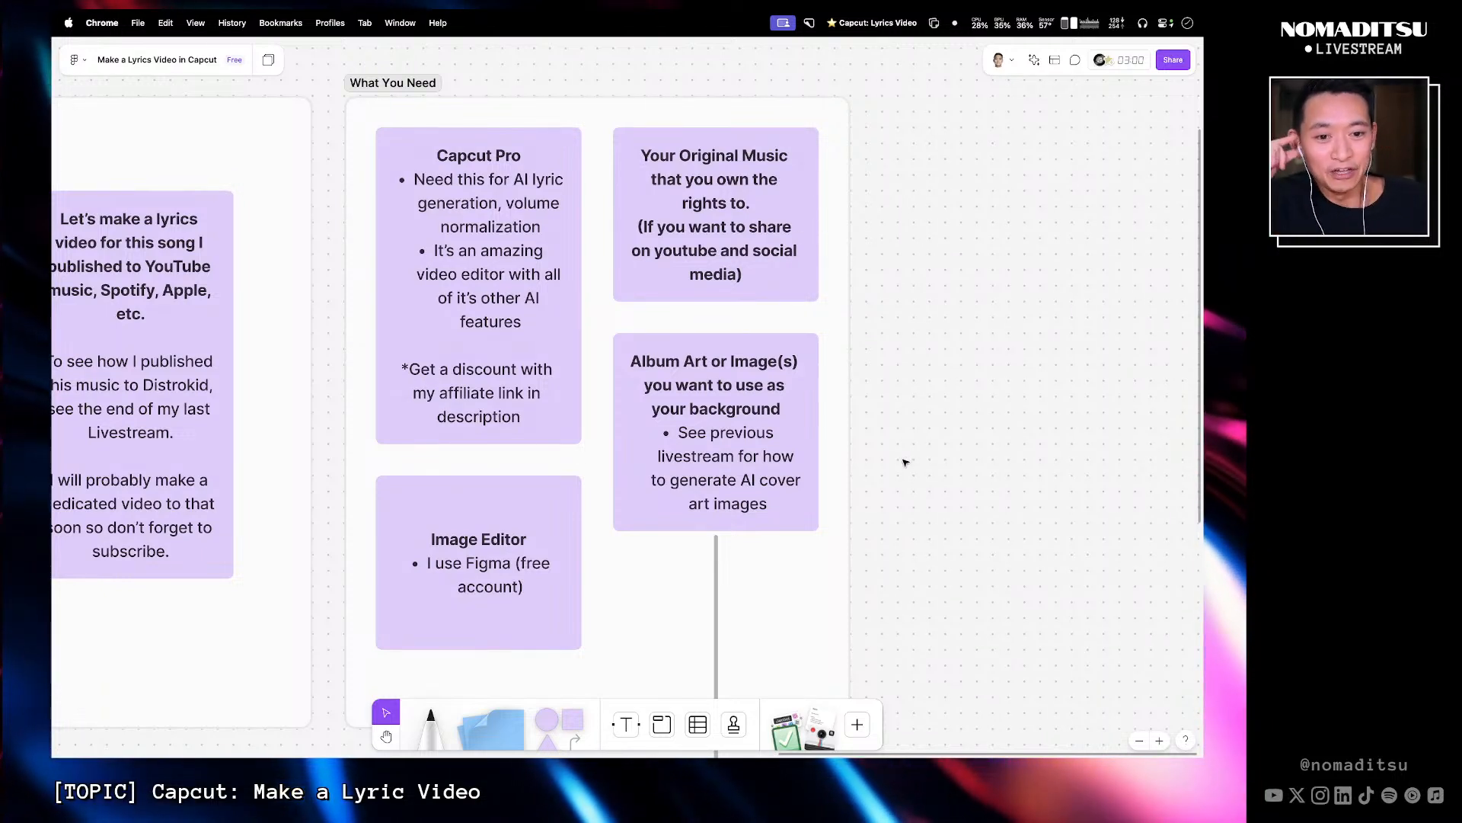
{"action": "scroll", "coordinate": [904, 461], "scroll_direction": "down", "scroll_amount": 1}
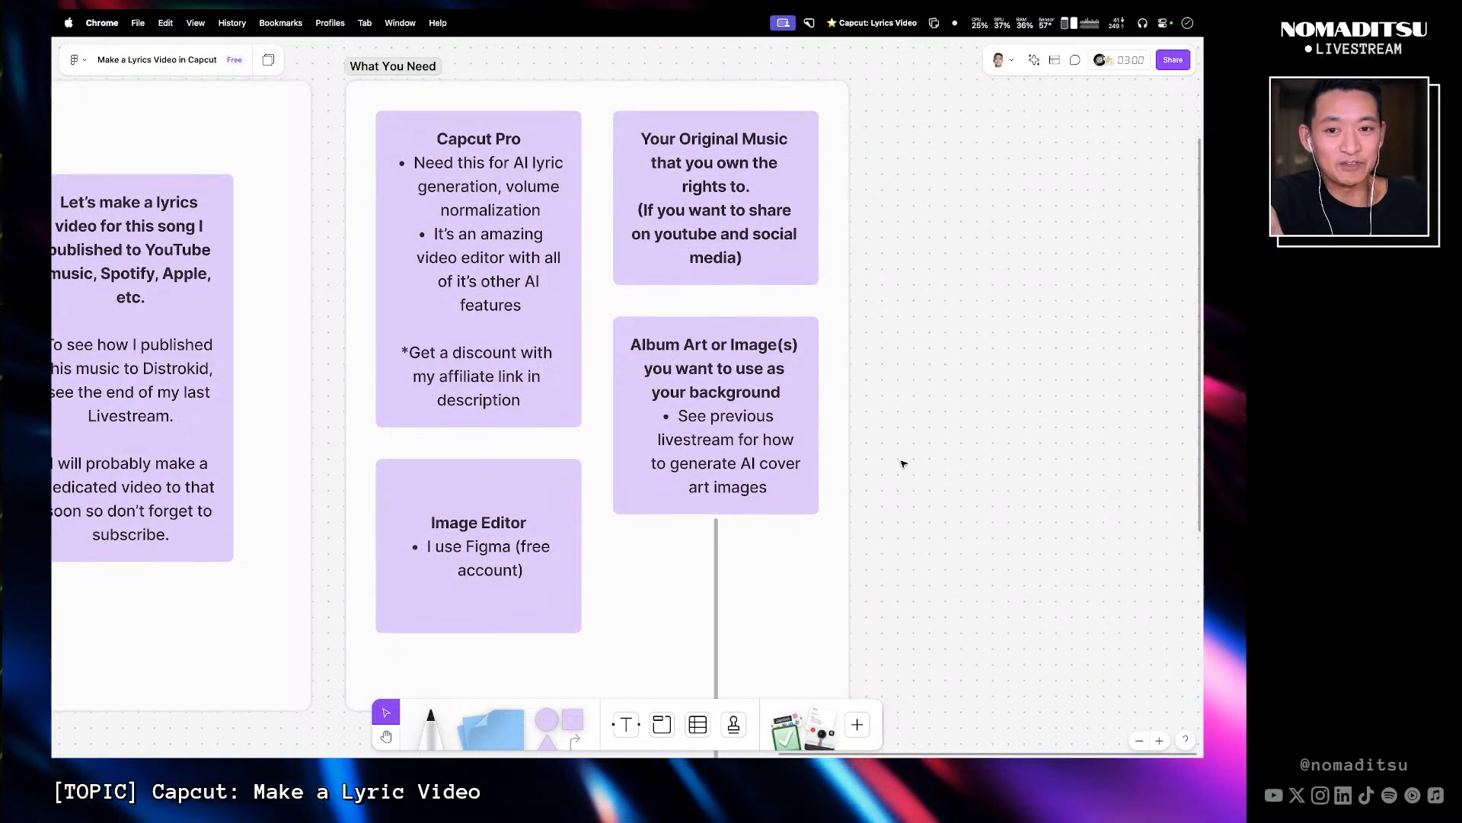
{"action": "scroll", "coordinate": [903, 464], "scroll_direction": "up", "scroll_amount": 1}
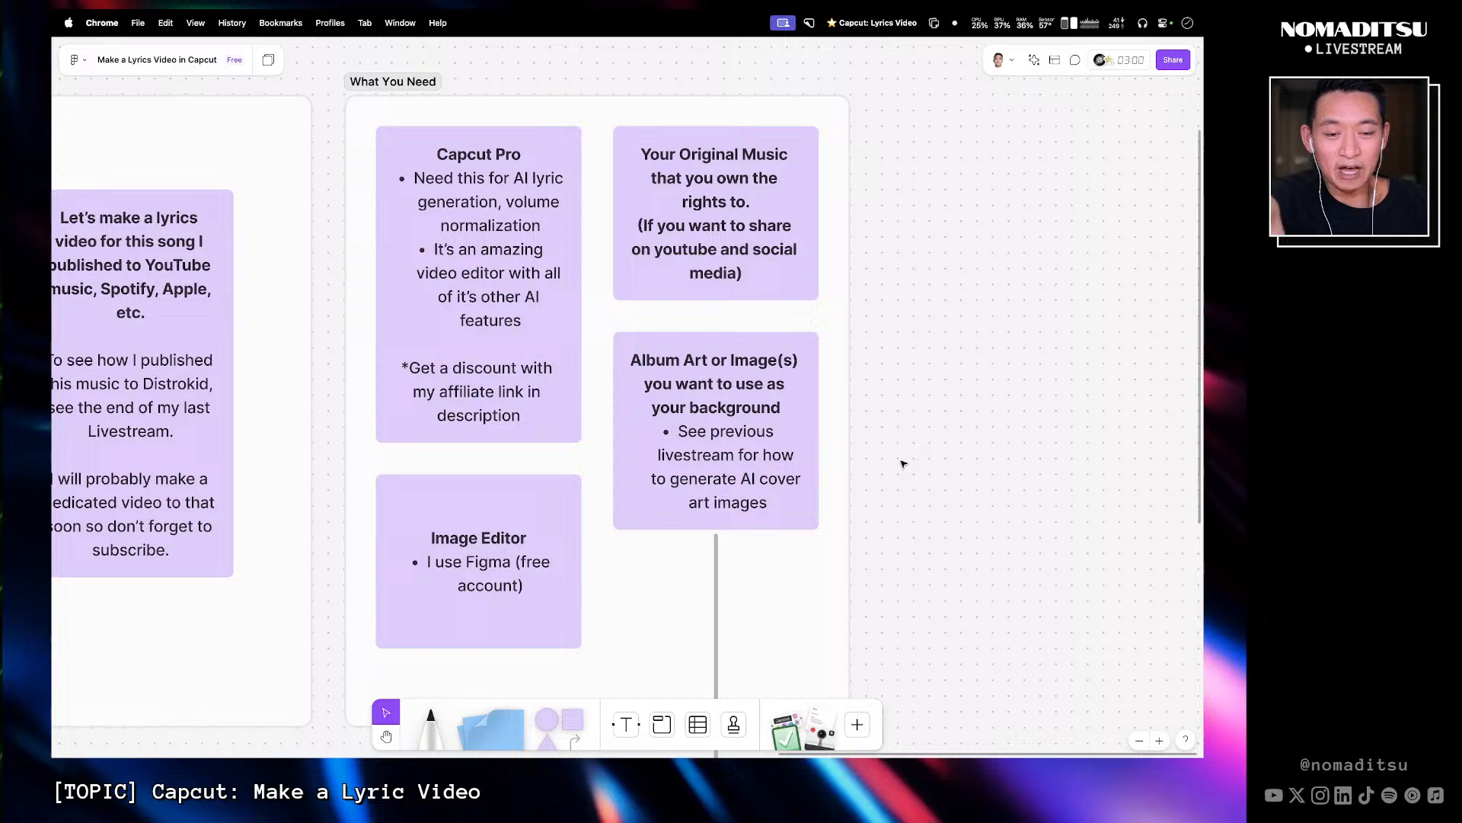
{"action": "left_click", "coordinate": [752, 450]}
- Examine the How to make album art video card below the requirements
{"action": "scroll", "coordinate": [898, 510], "scroll_direction": "down", "scroll_amount": 10}
{"action": "scroll", "coordinate": [967, 510], "scroll_direction": "down", "scroll_amount": 2}
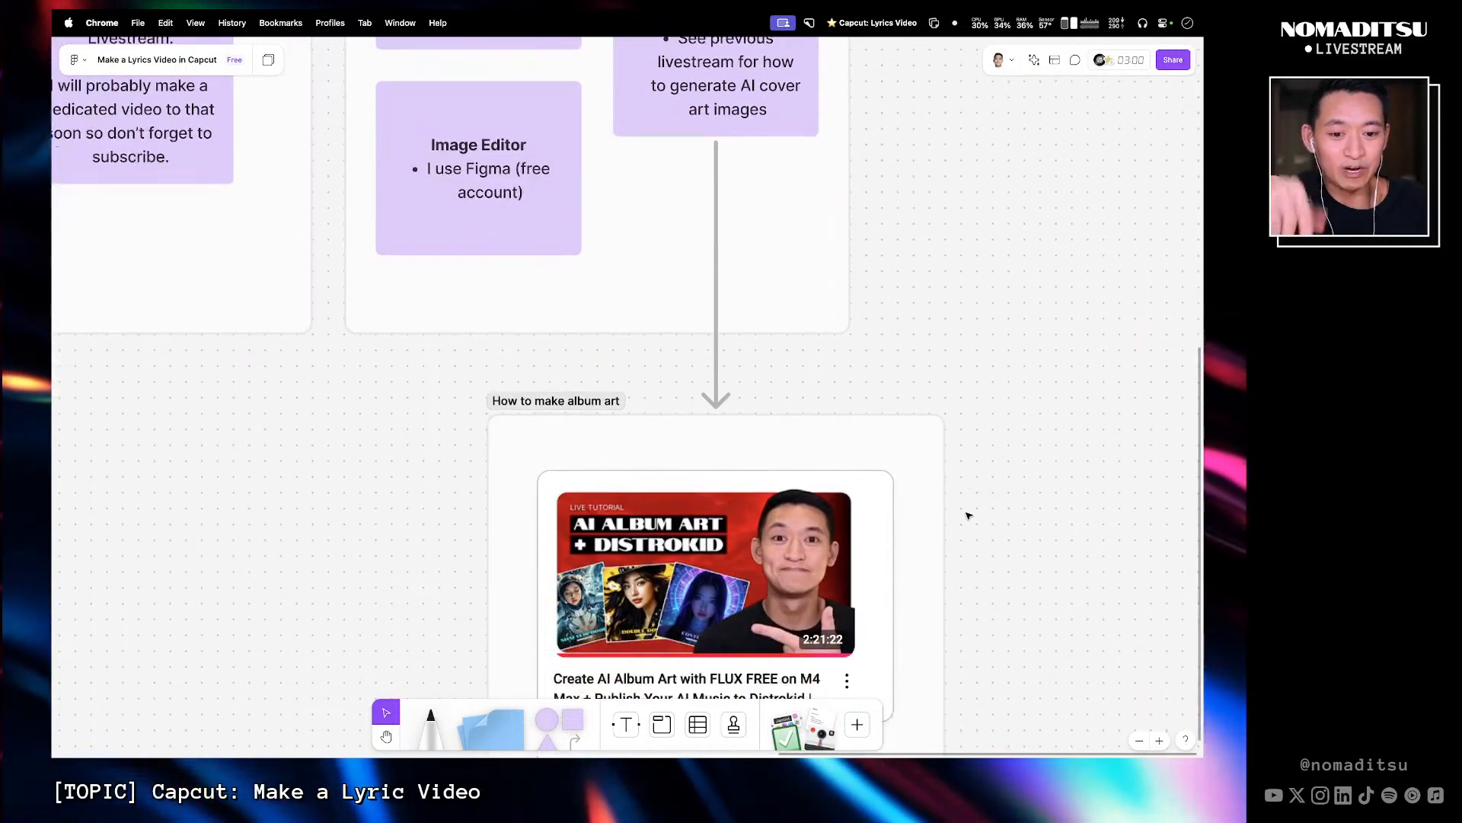
{"action": "scroll", "coordinate": [969, 515], "scroll_direction": "down", "scroll_amount": 8}
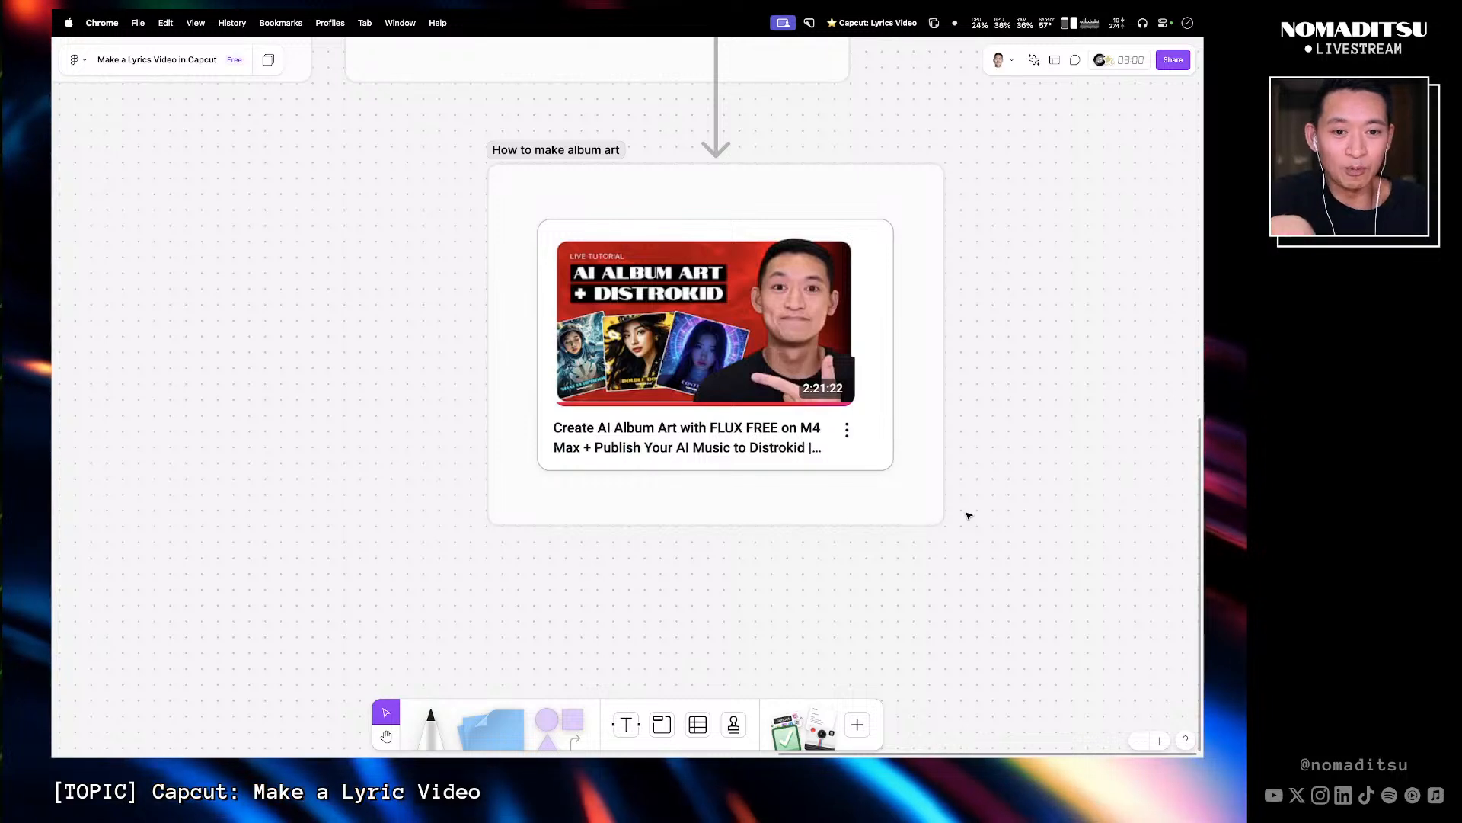
{"action": "scroll", "coordinate": [969, 516], "scroll_direction": "up", "scroll_amount": 3}
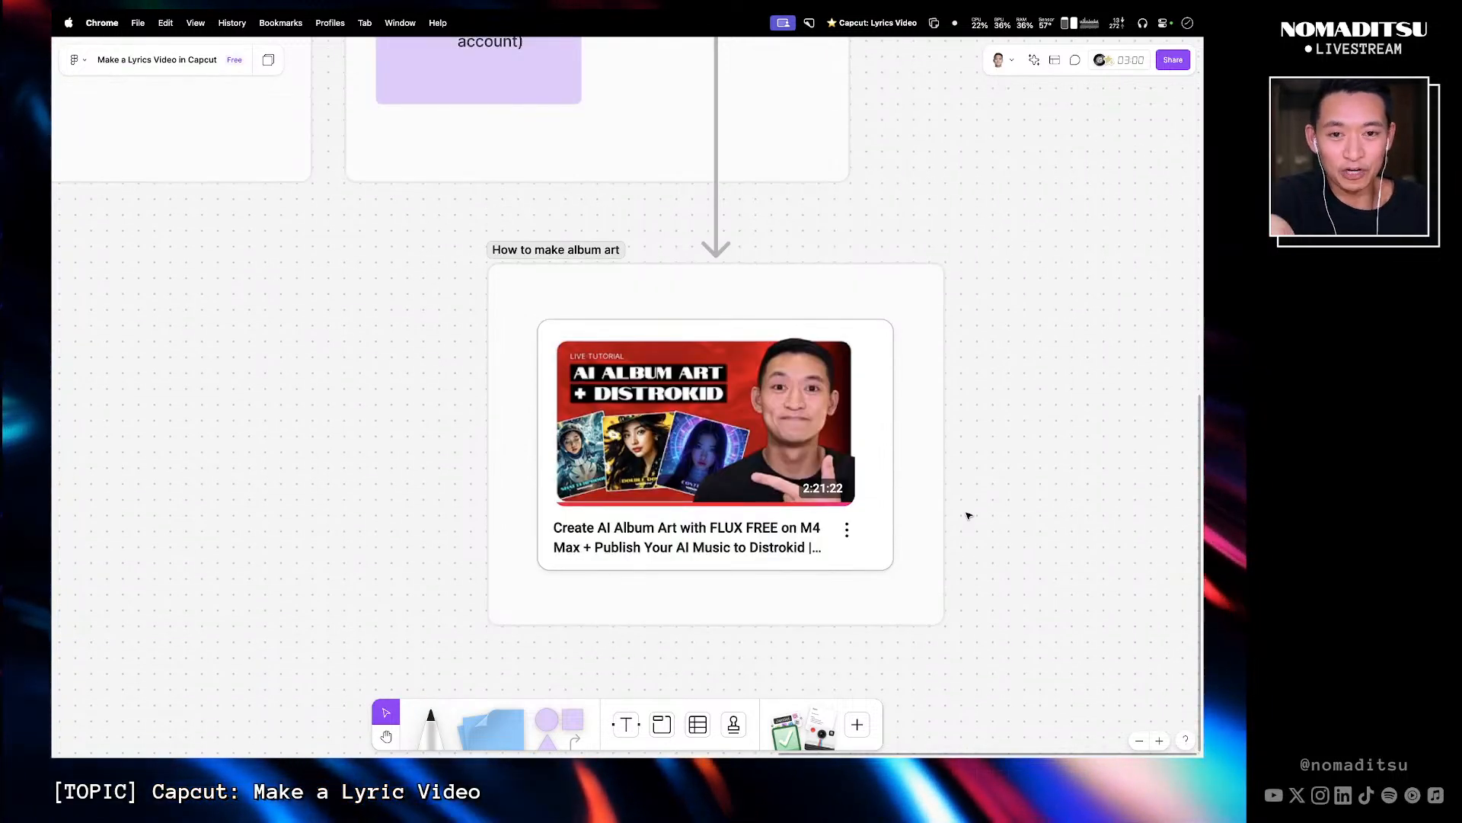
{"action": "scroll", "coordinate": [968, 516], "scroll_direction": "up", "scroll_amount": 6}
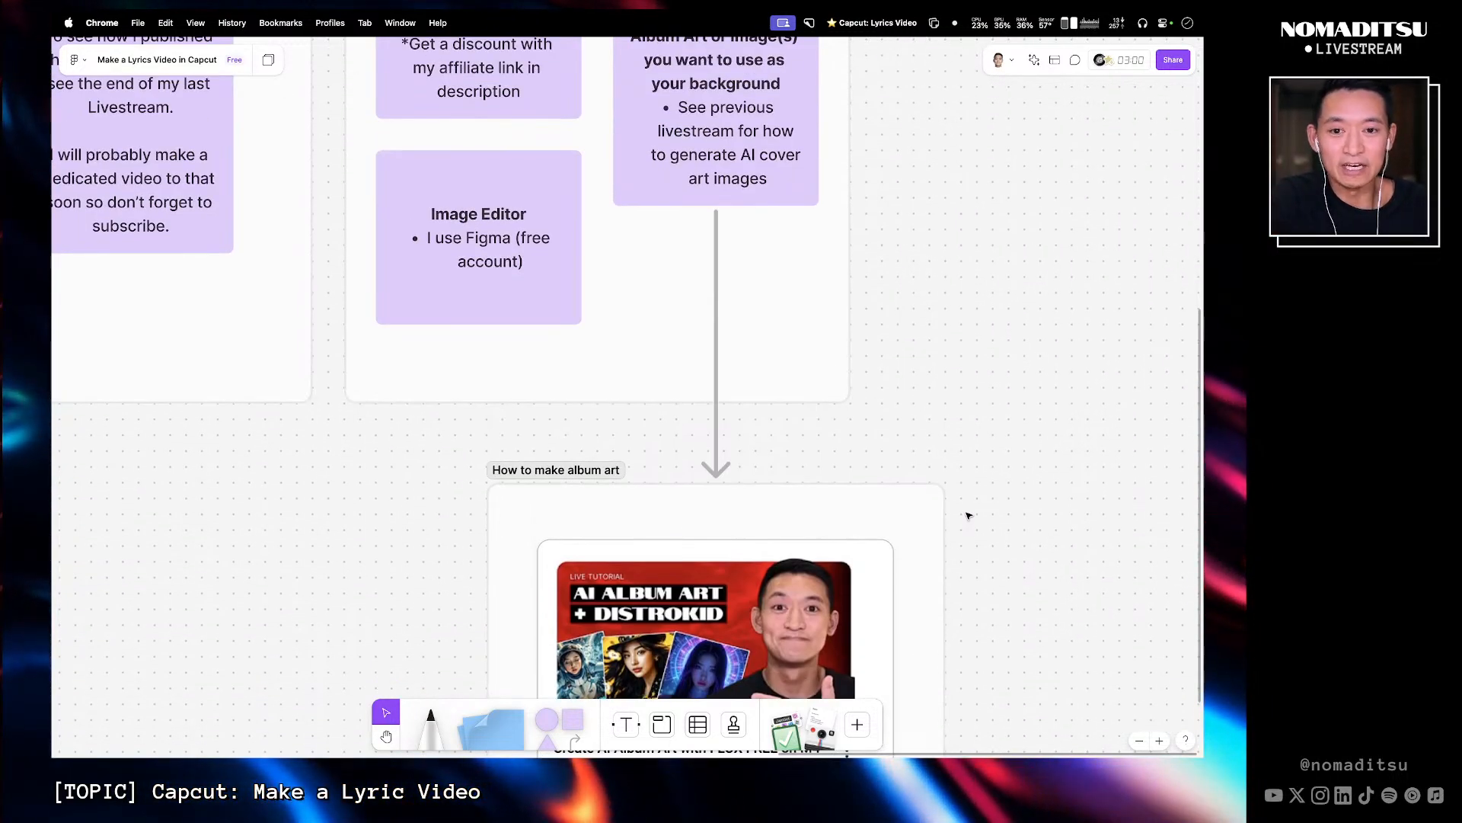
{"action": "scroll", "coordinate": [967, 514], "scroll_direction": "down", "scroll_amount": 5}
{"action": "left_click", "coordinate": [695, 488]}
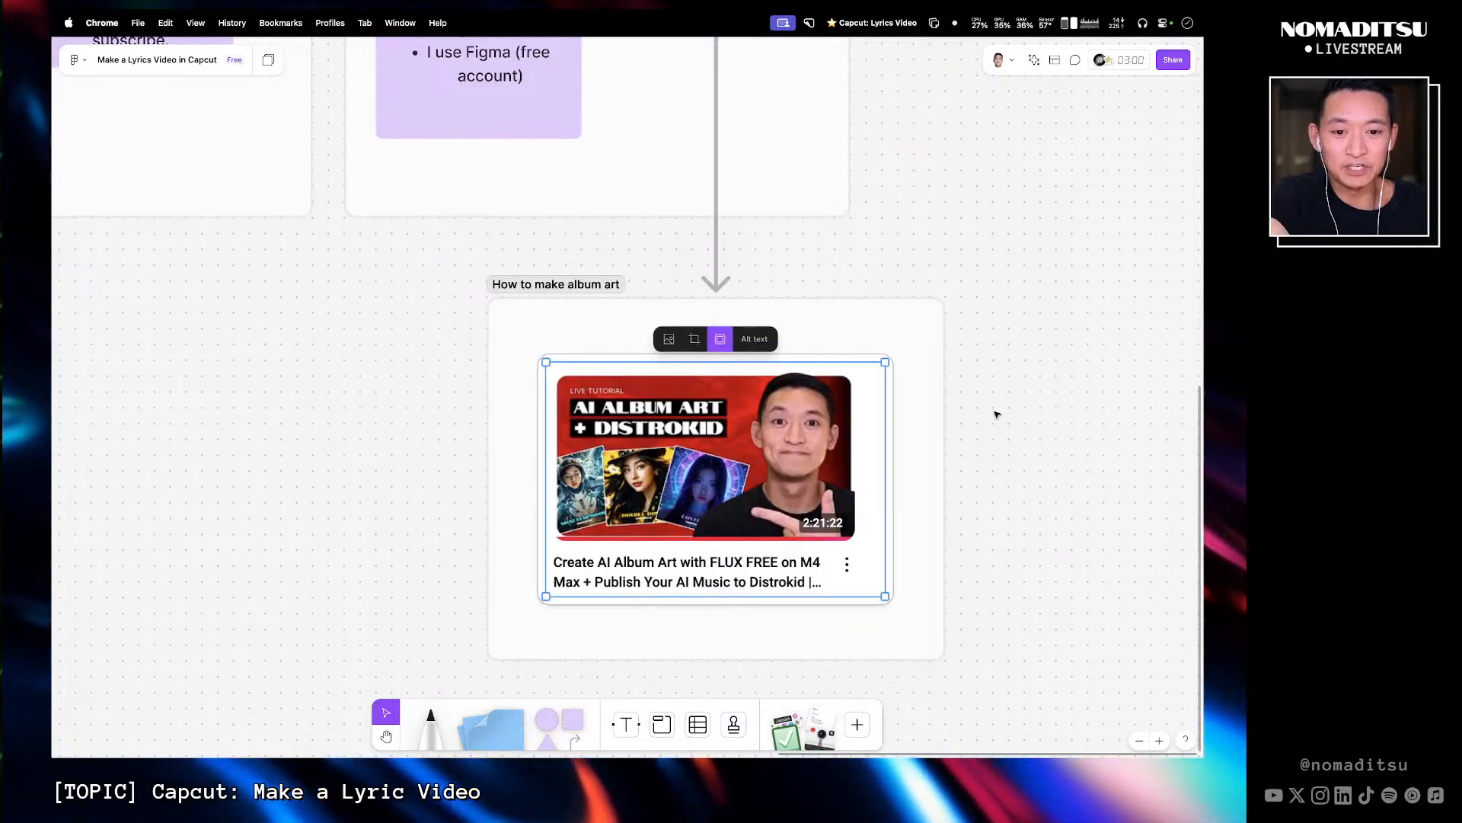
{"action": "scroll", "coordinate": [996, 411], "scroll_direction": "up", "scroll_amount": 10}
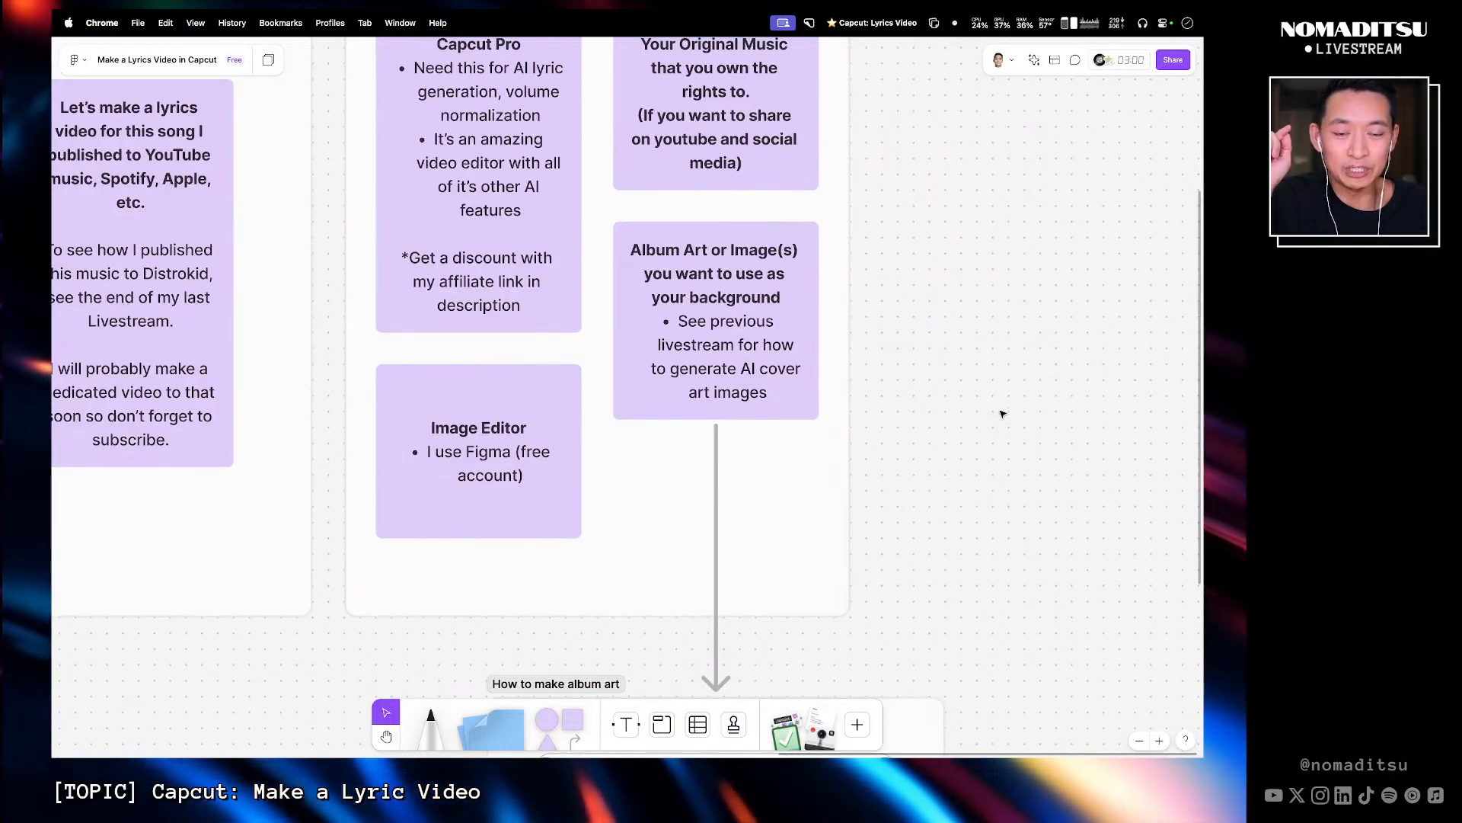
{"action": "scroll", "coordinate": [814, 486], "scroll_direction": "up", "scroll_amount": 2}
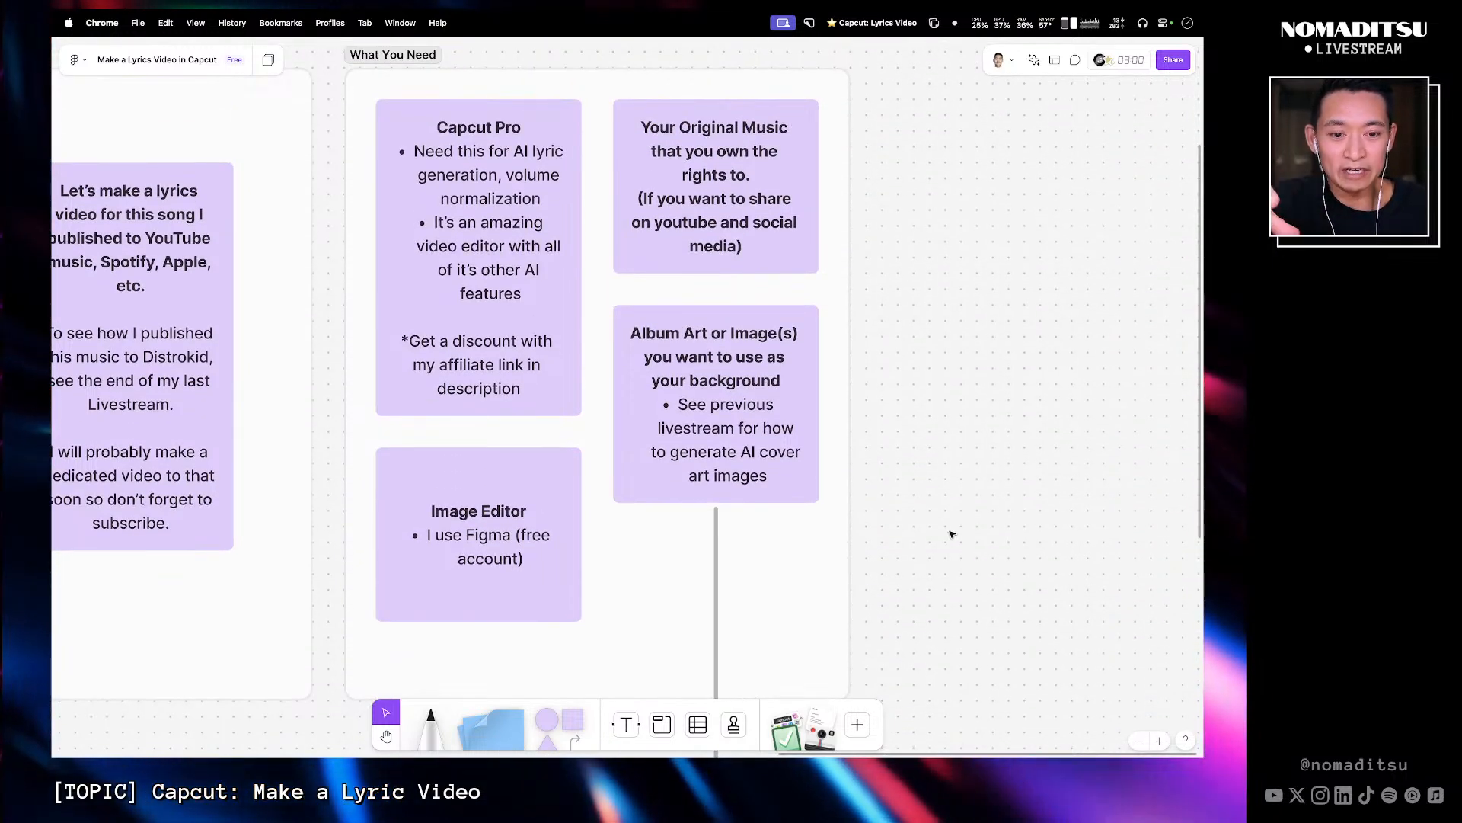
{"action": "scroll", "coordinate": [923, 538], "scroll_direction": "down", "scroll_amount": 9}
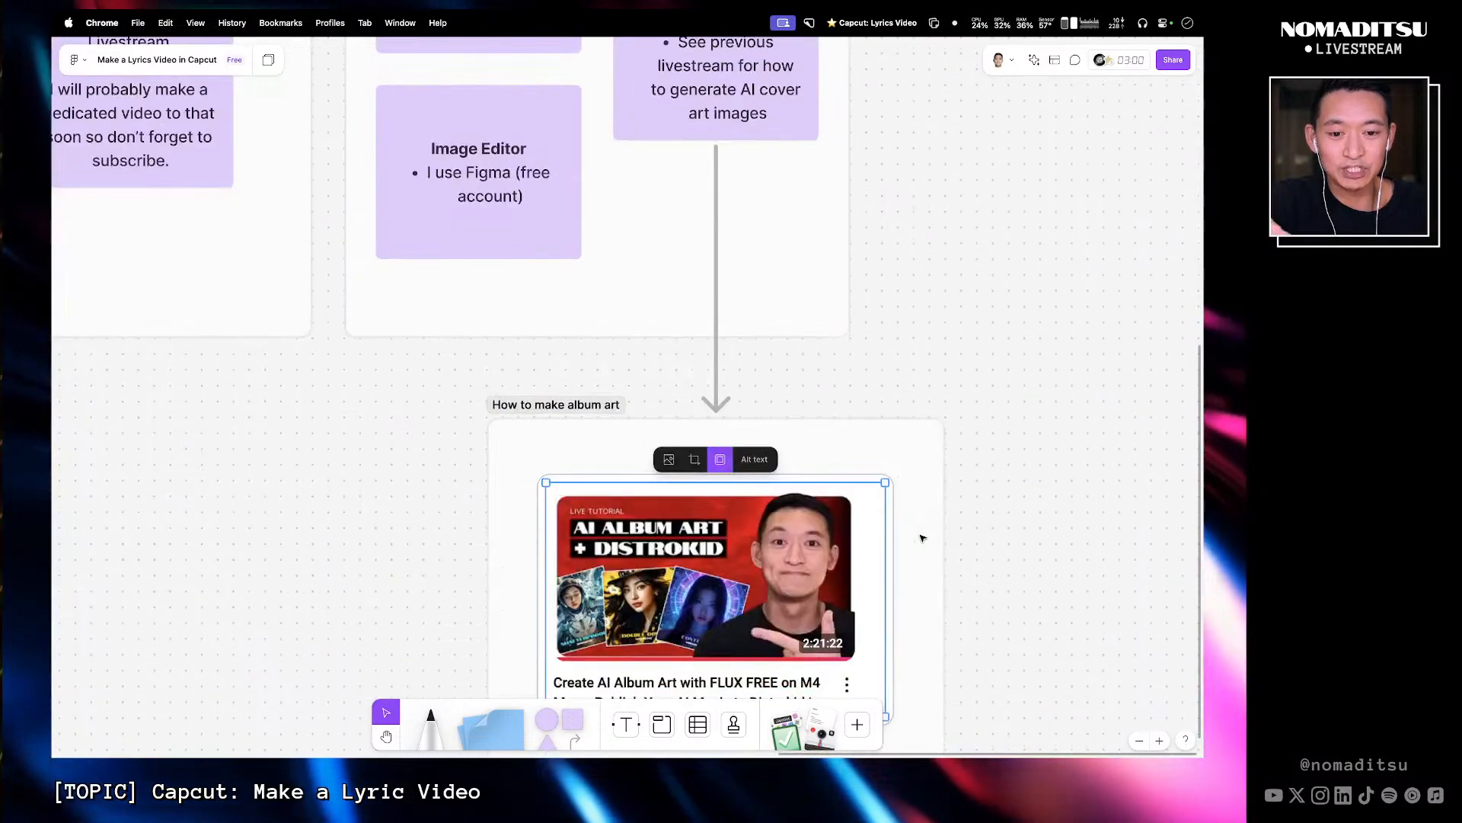
{"action": "scroll", "coordinate": [924, 527], "scroll_direction": "up", "scroll_amount": 8}
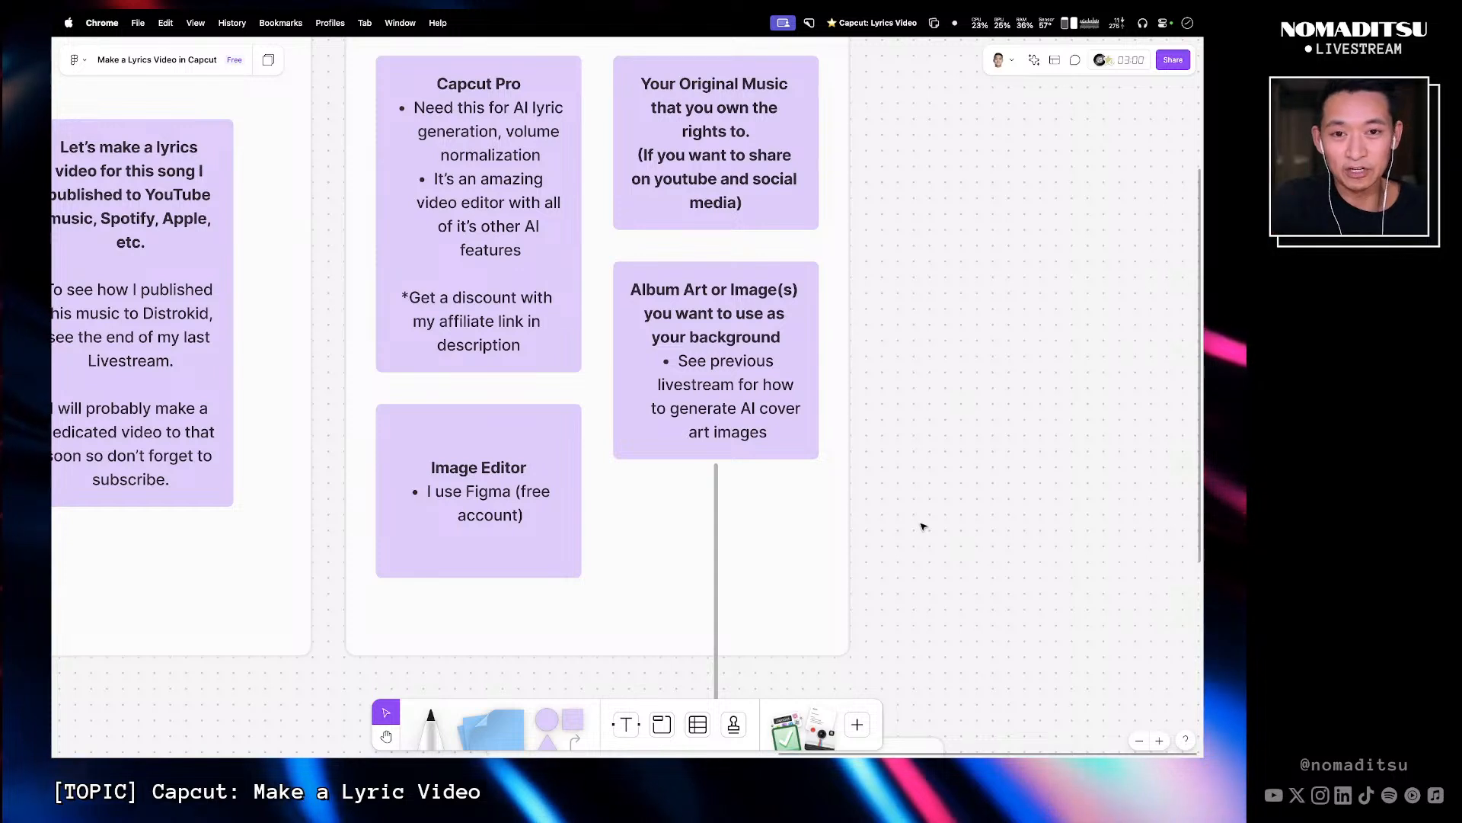
{"action": "scroll", "coordinate": [737, 312], "scroll_direction": "up", "scroll_amount": 1}
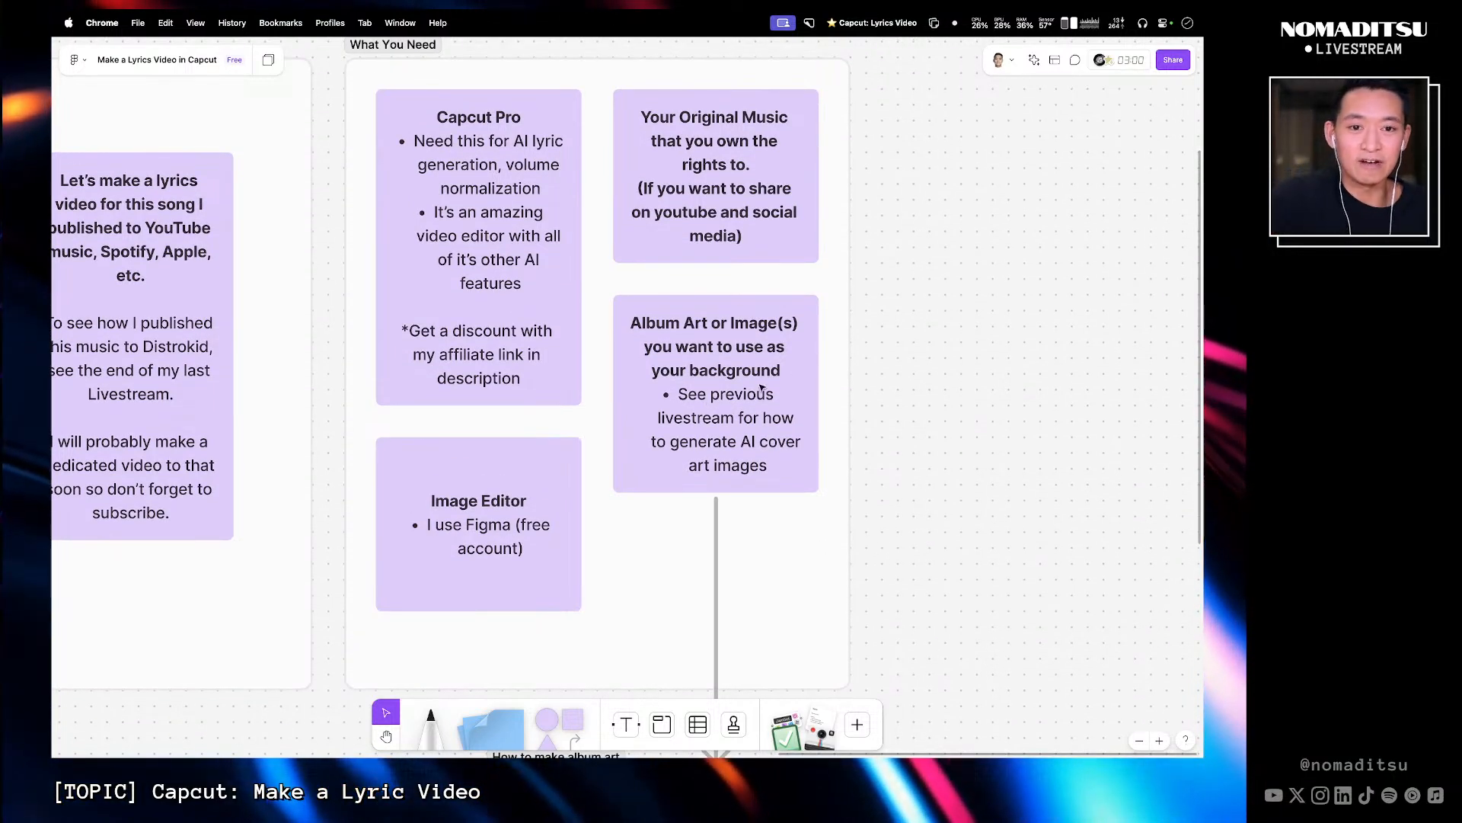
- Review the Today's Project and What You Need sections together on the board
{"action": "key", "text": "super+minus"}
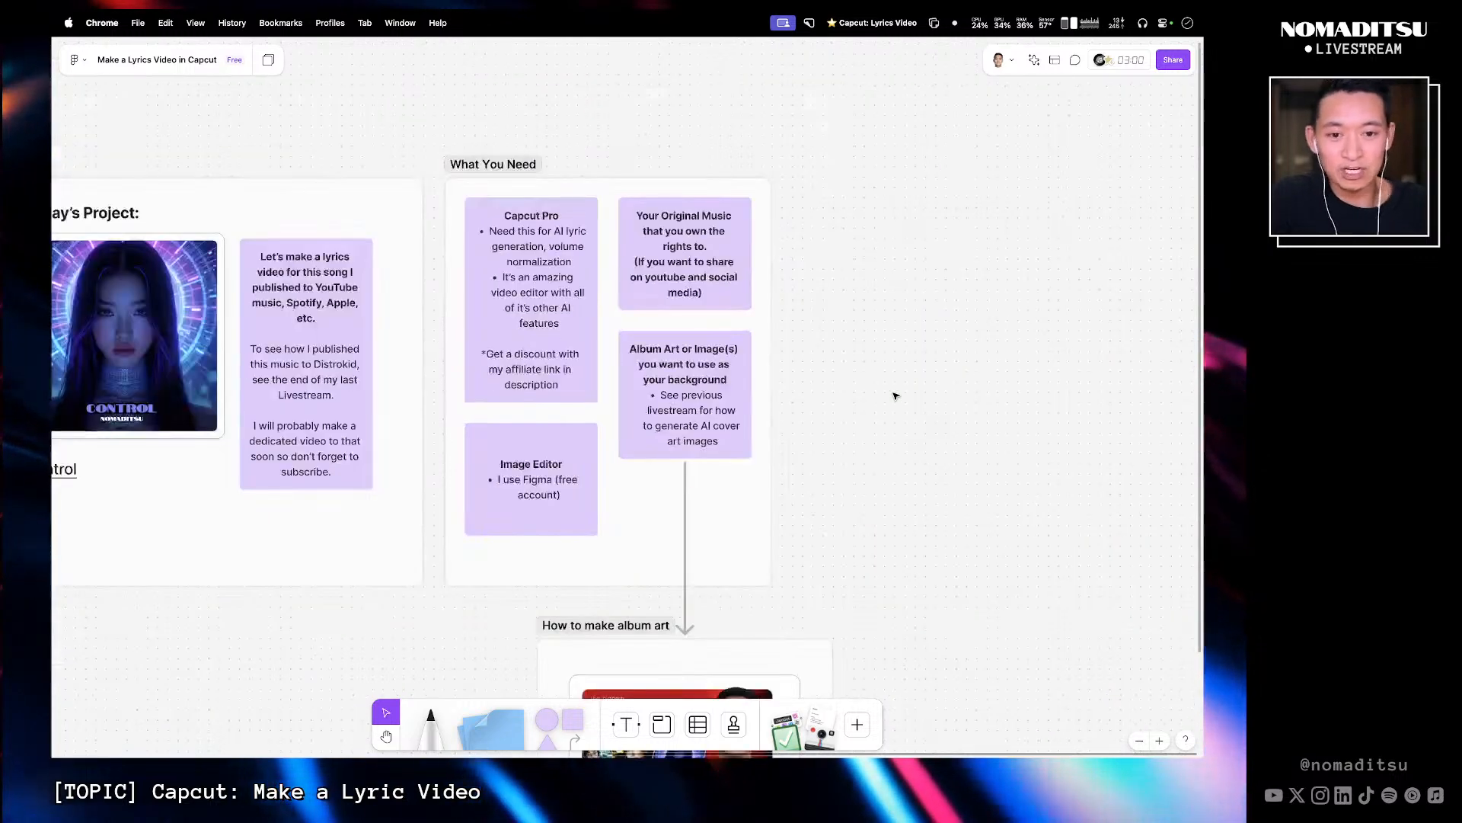
{"action": "key", "text": "space"}
{"action": "left_click_drag", "start_coordinate": [792, 396], "coordinate": [930, 395]}
{"action": "left_click_drag", "start_coordinate": [725, 390], "coordinate": [822, 391]}
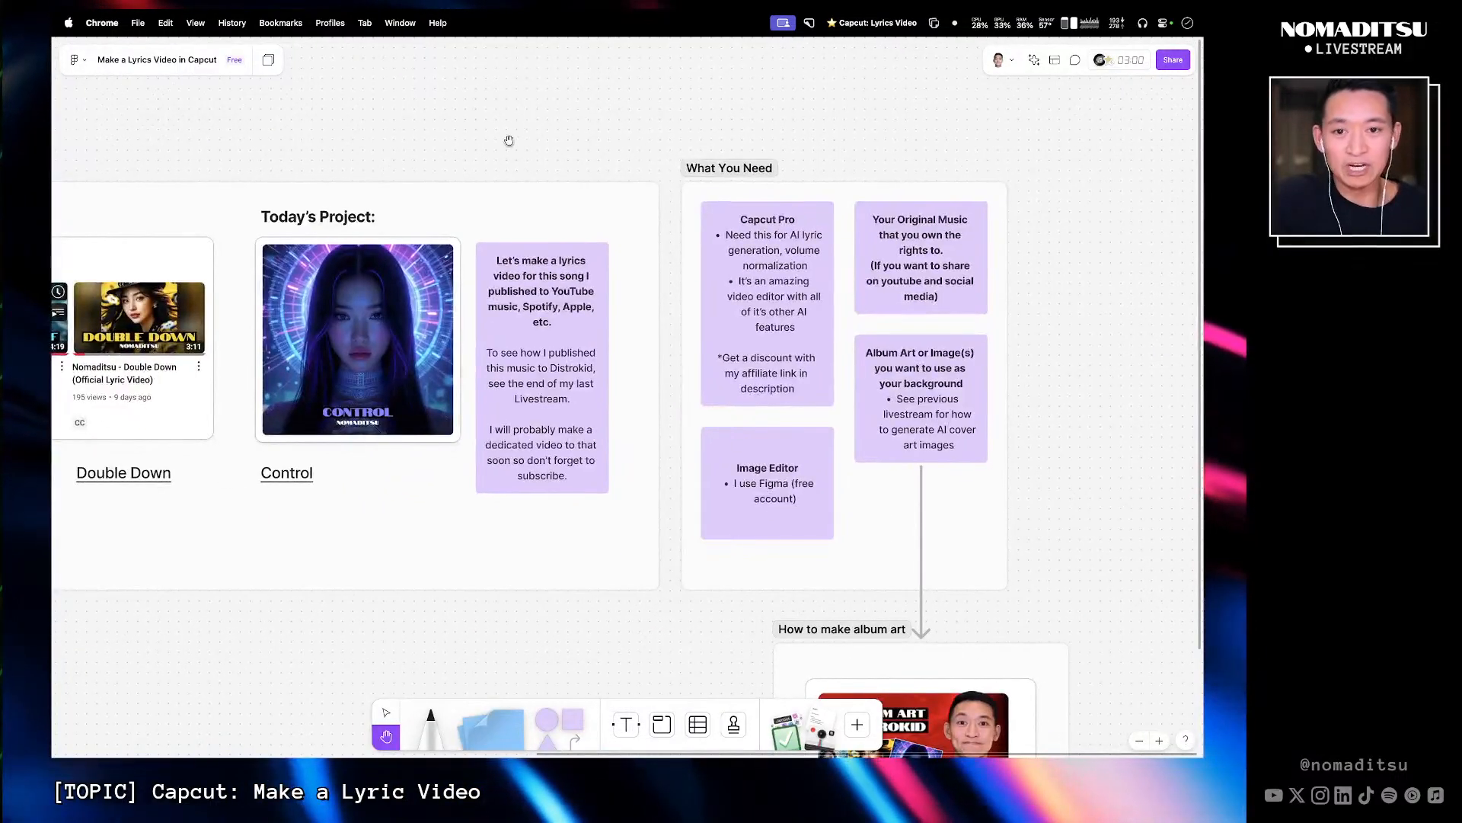
{"action": "mouse_move", "coordinate": [532, 15]}
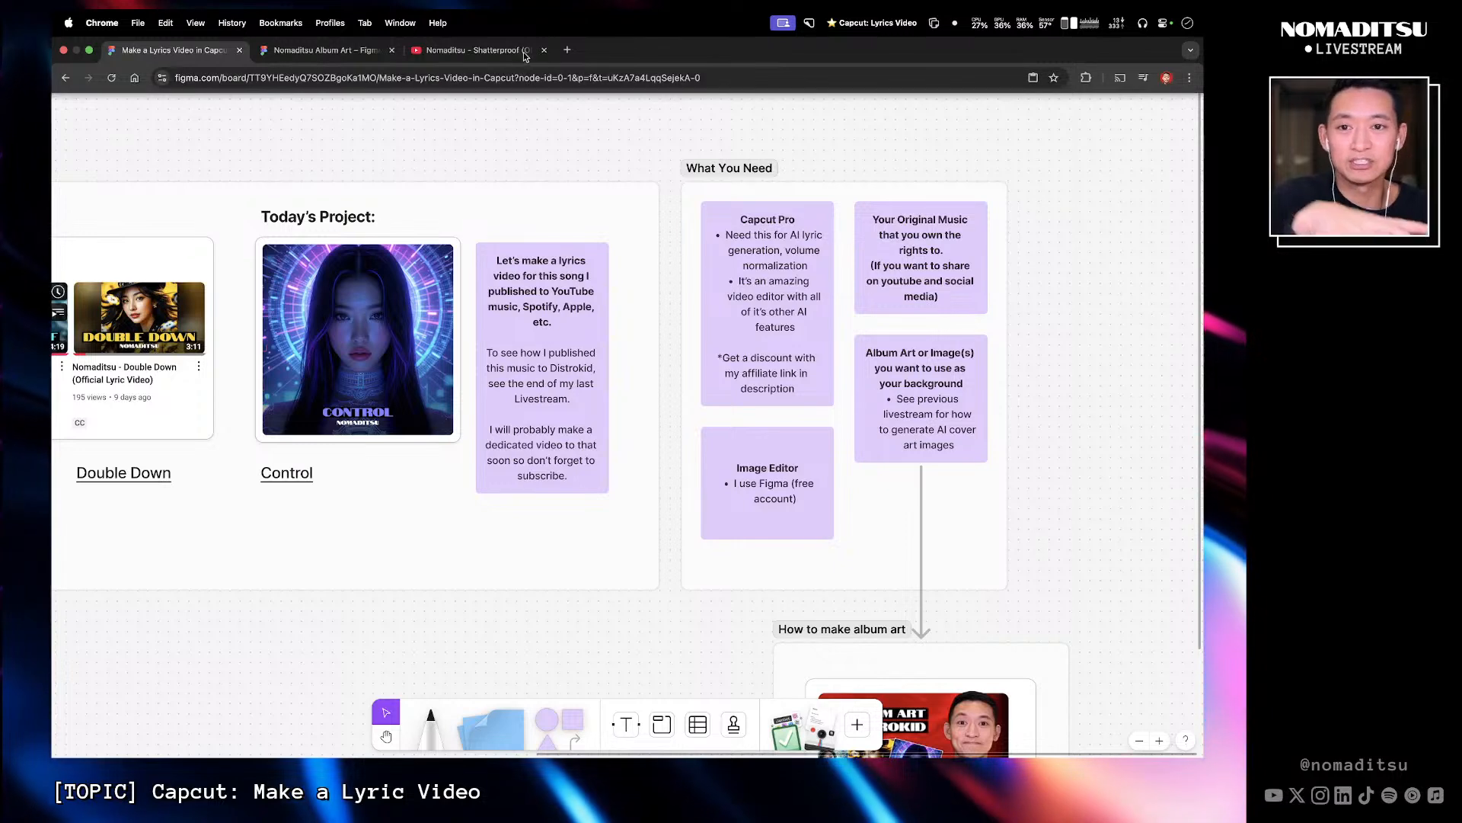
- Switch to the Nomaditsu Album Art Figma file and navigate to the 04-Control section
{"action": "left_click", "coordinate": [350, 48]}
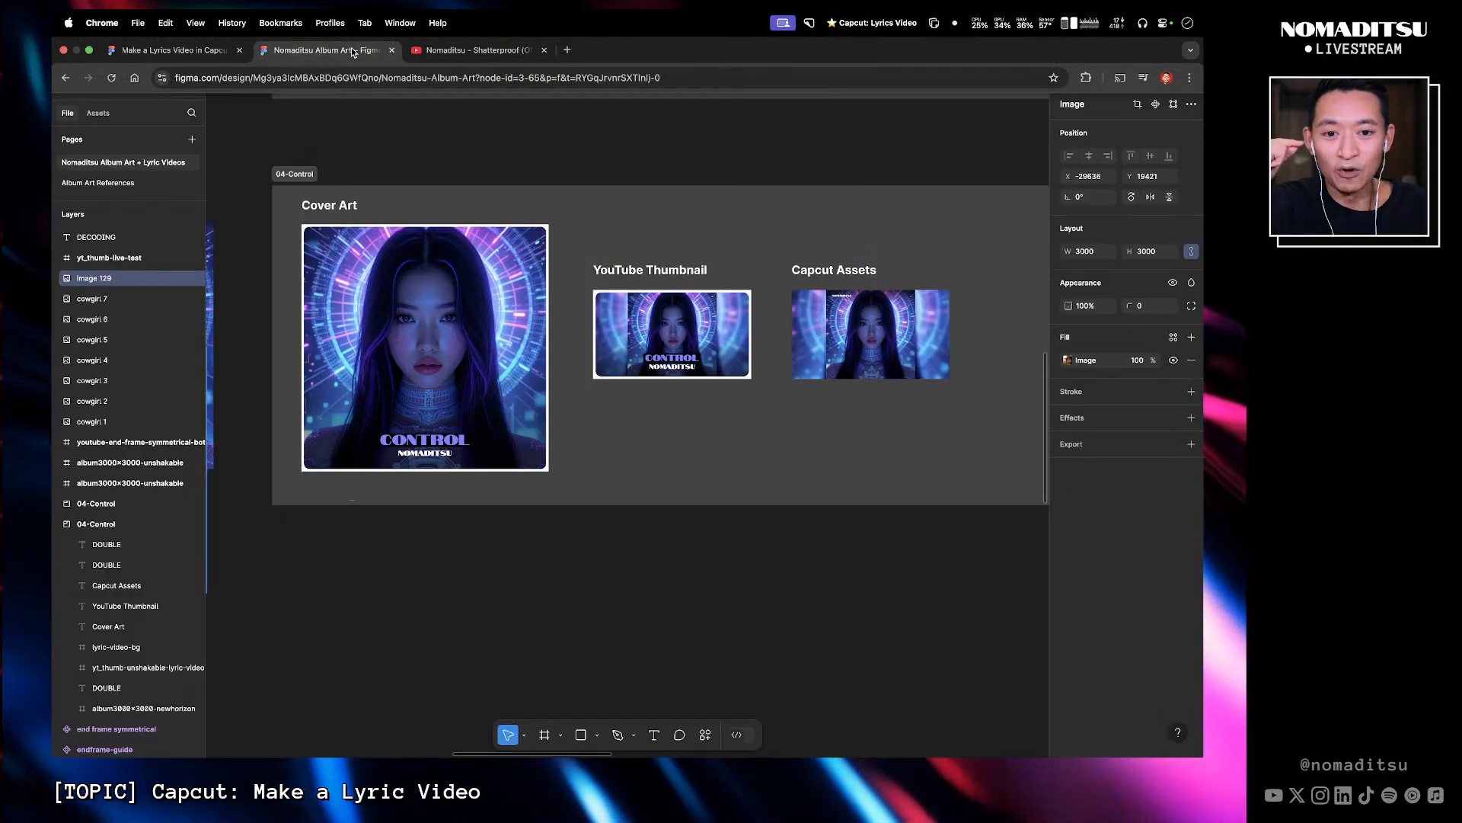
{"action": "left_click", "coordinate": [566, 166]}
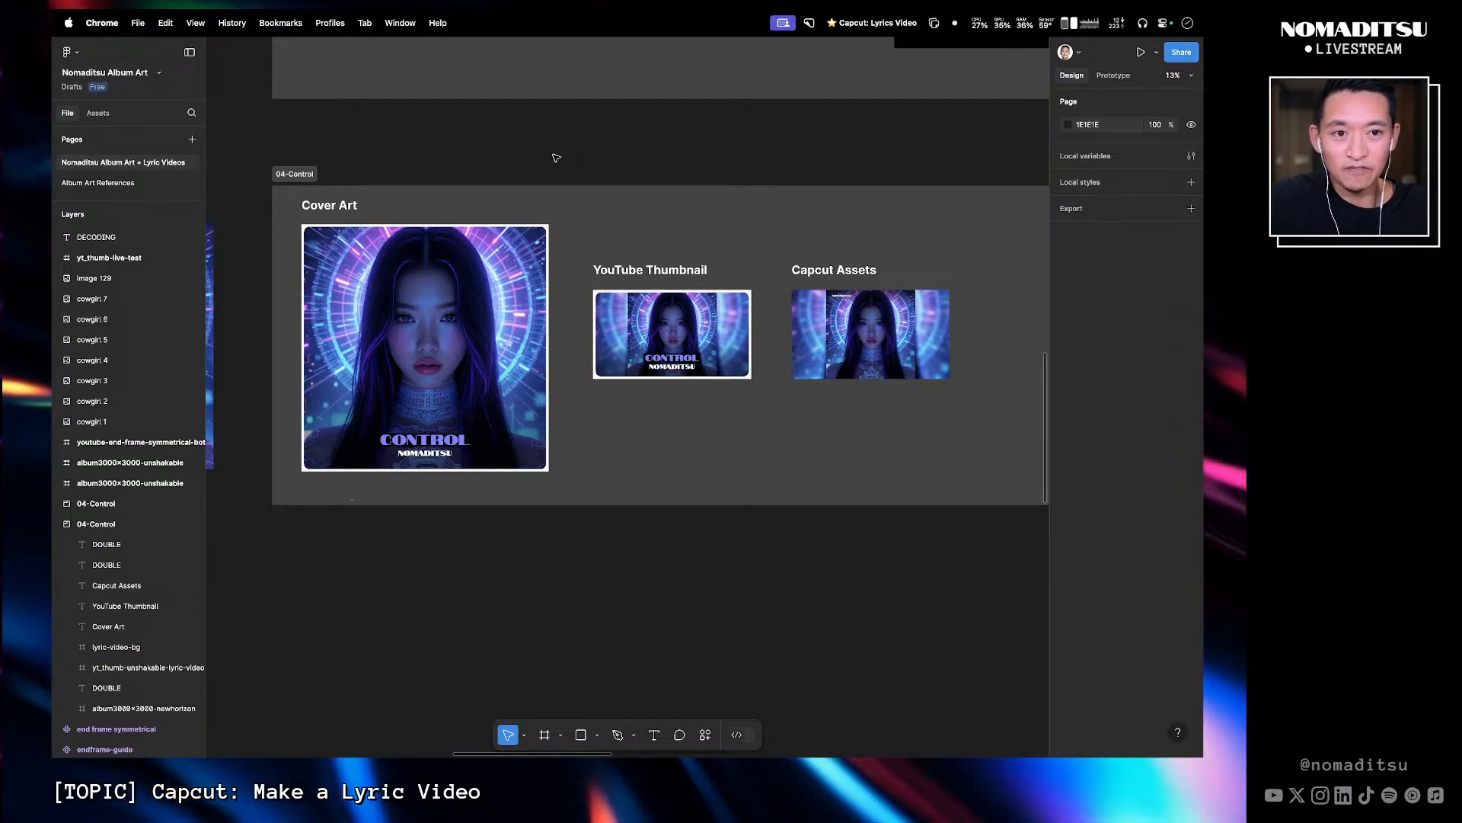
{"action": "key", "text": "minus"}
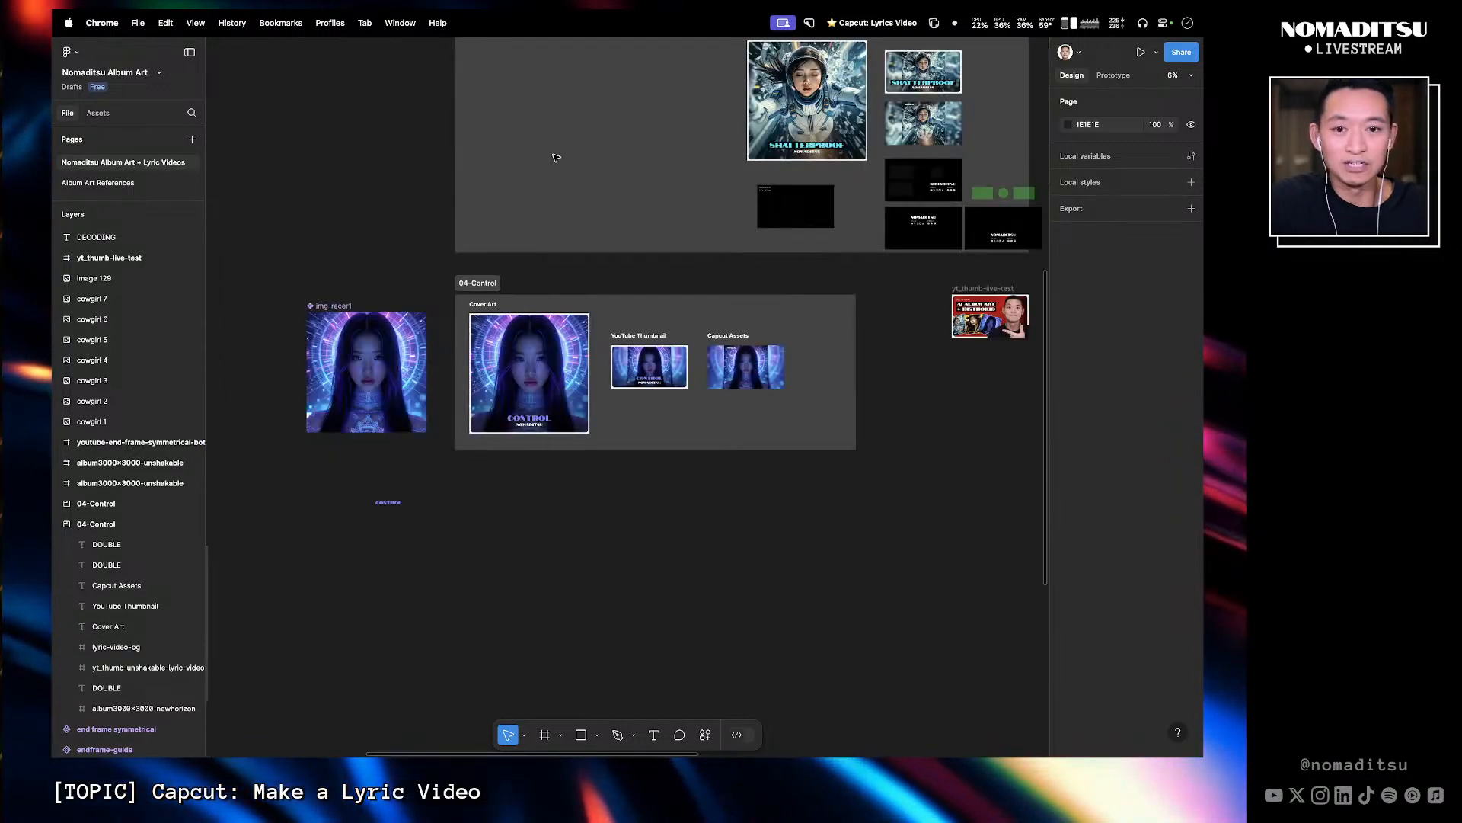
{"action": "key", "text": "minus"}
{"action": "left_click_drag", "start_coordinate": [570, 177], "coordinate": [525, 280]}
{"action": "left_click_drag", "start_coordinate": [674, 126], "coordinate": [328, 433]}
{"action": "left_click_drag", "start_coordinate": [536, 262], "coordinate": [790, 96]}
{"action": "left_click_drag", "start_coordinate": [607, 310], "coordinate": [564, 202]}
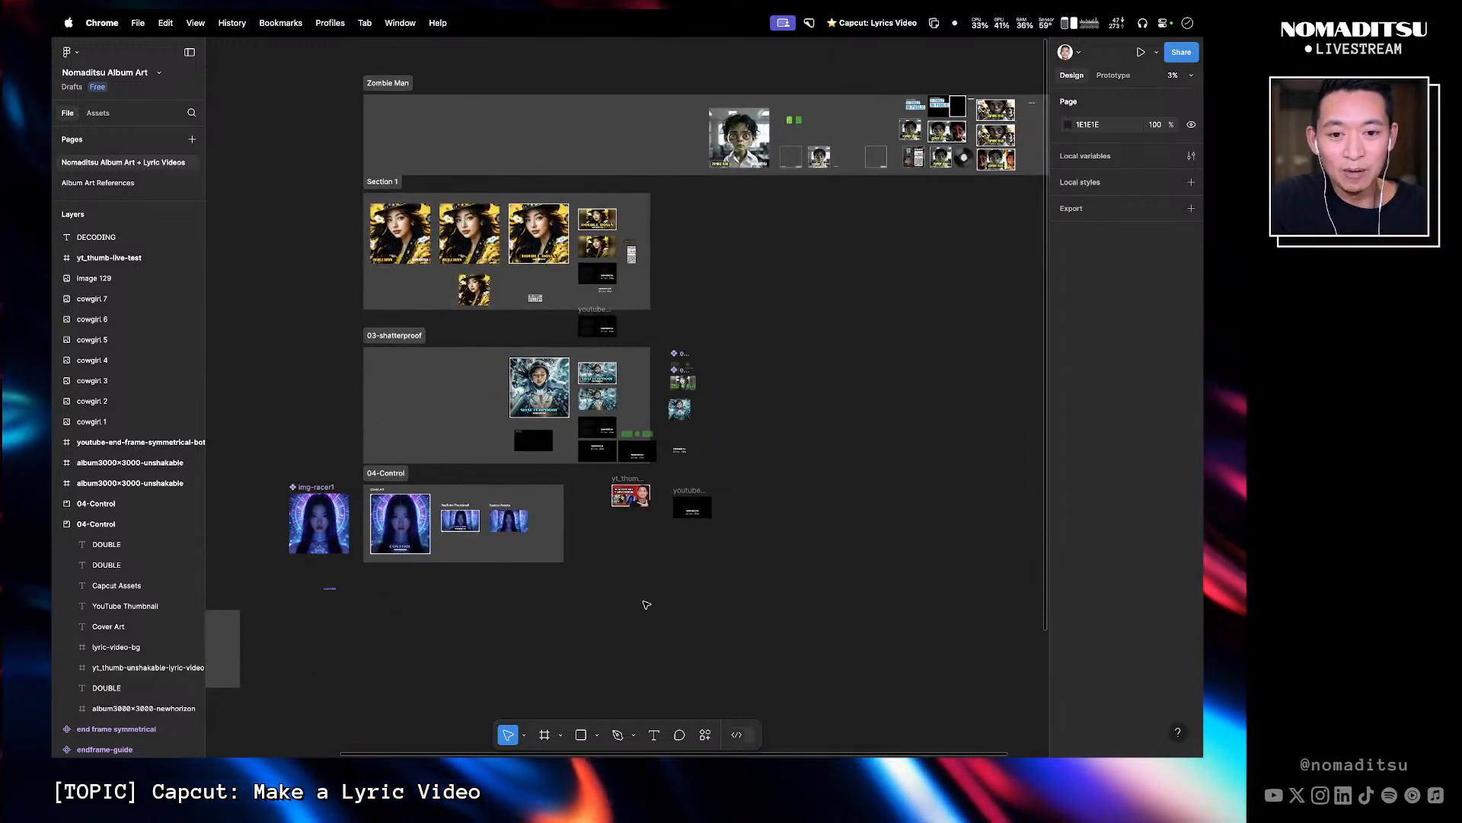
{"action": "left_click_drag", "start_coordinate": [647, 603], "coordinate": [326, 408]}
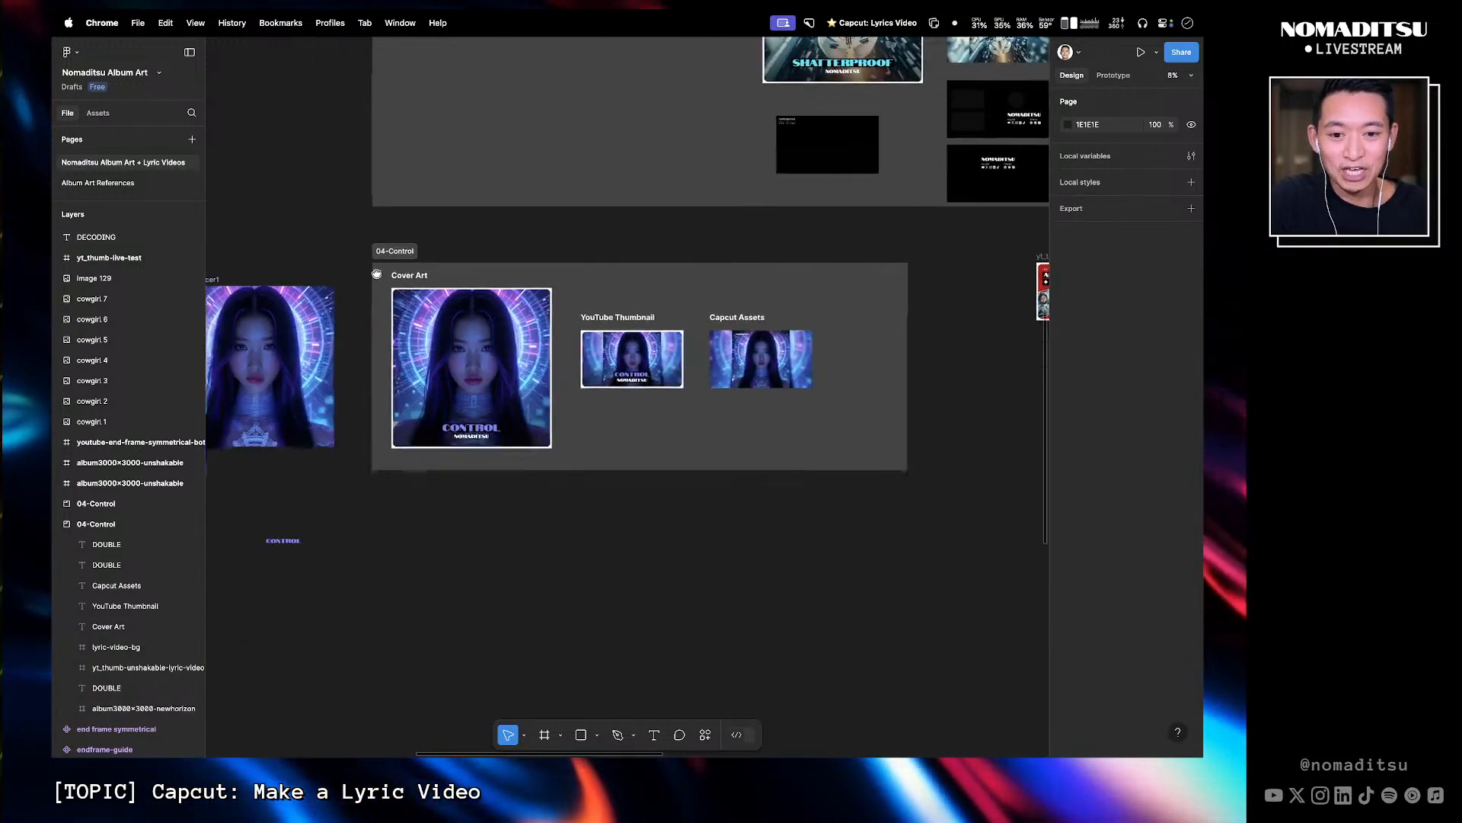
{"action": "left_click_drag", "start_coordinate": [377, 274], "coordinate": [366, 272]}
{"action": "left_click_drag", "start_coordinate": [340, 222], "coordinate": [910, 493]}
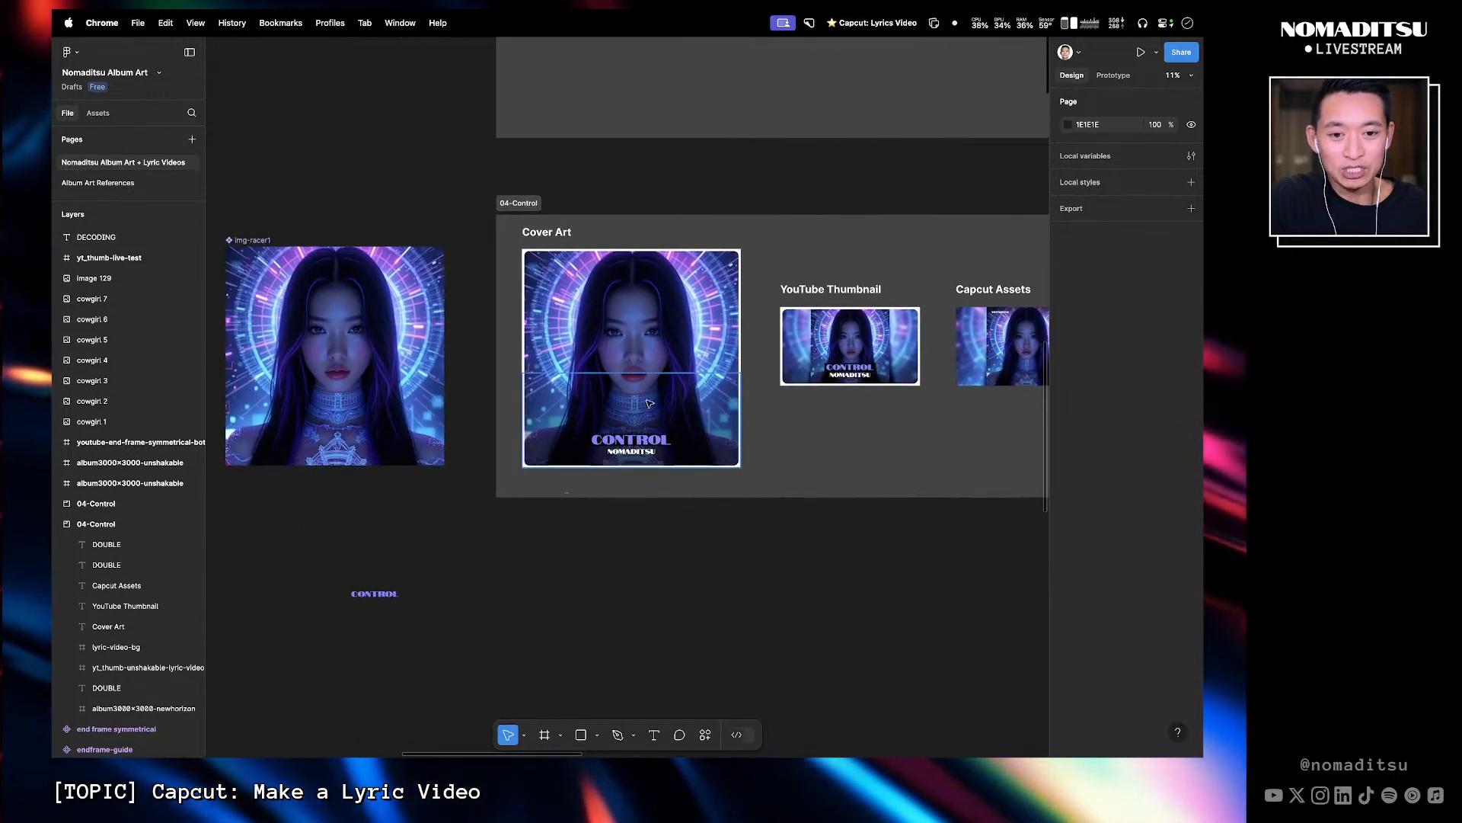
- Select and inspect the img-racer1 component, the Cover Art frame and the Capcut Assets frame in 04-Control
{"action": "left_click", "coordinate": [352, 294]}
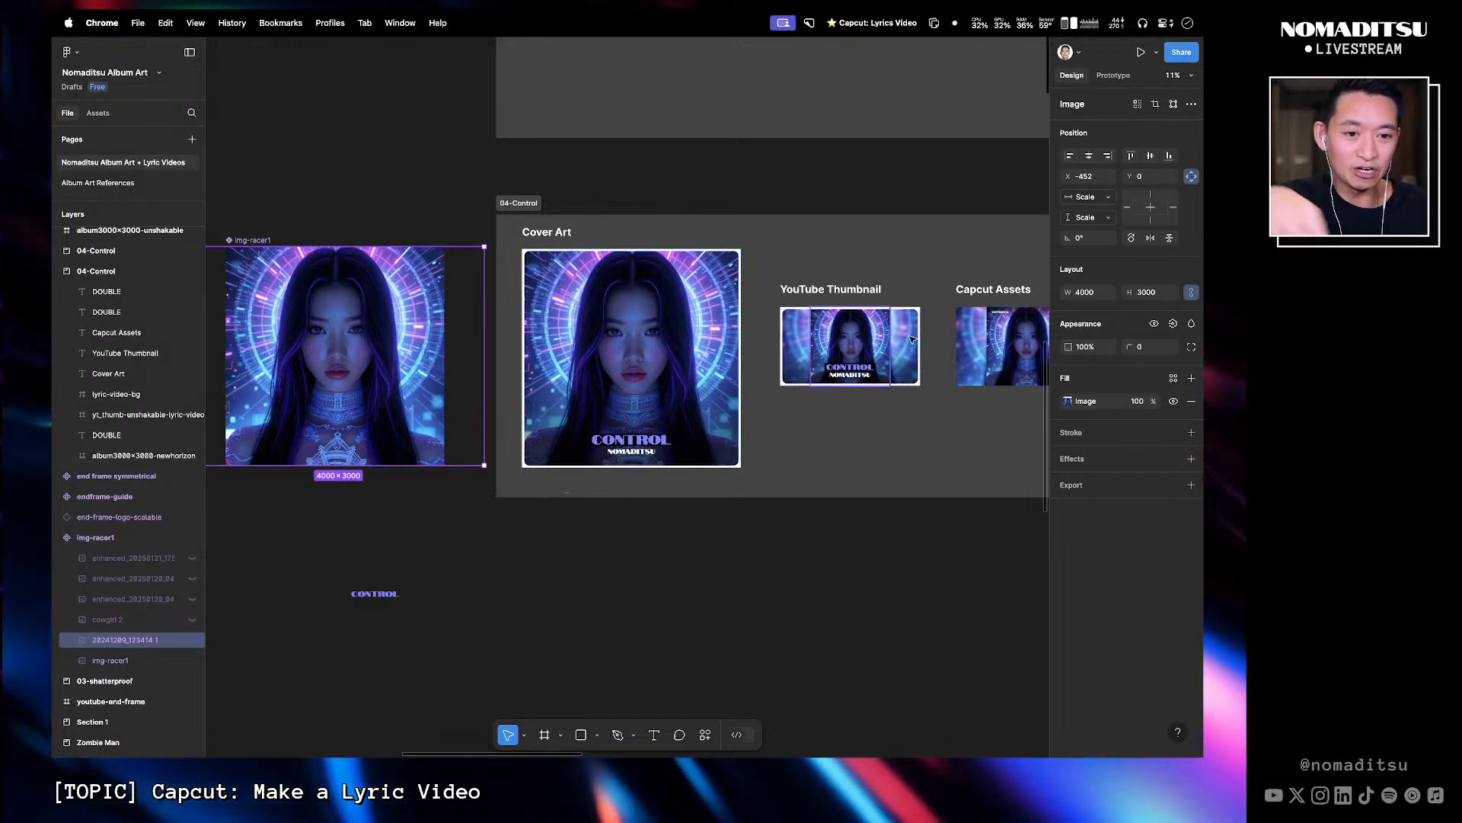
{"action": "left_click", "coordinate": [865, 245]}
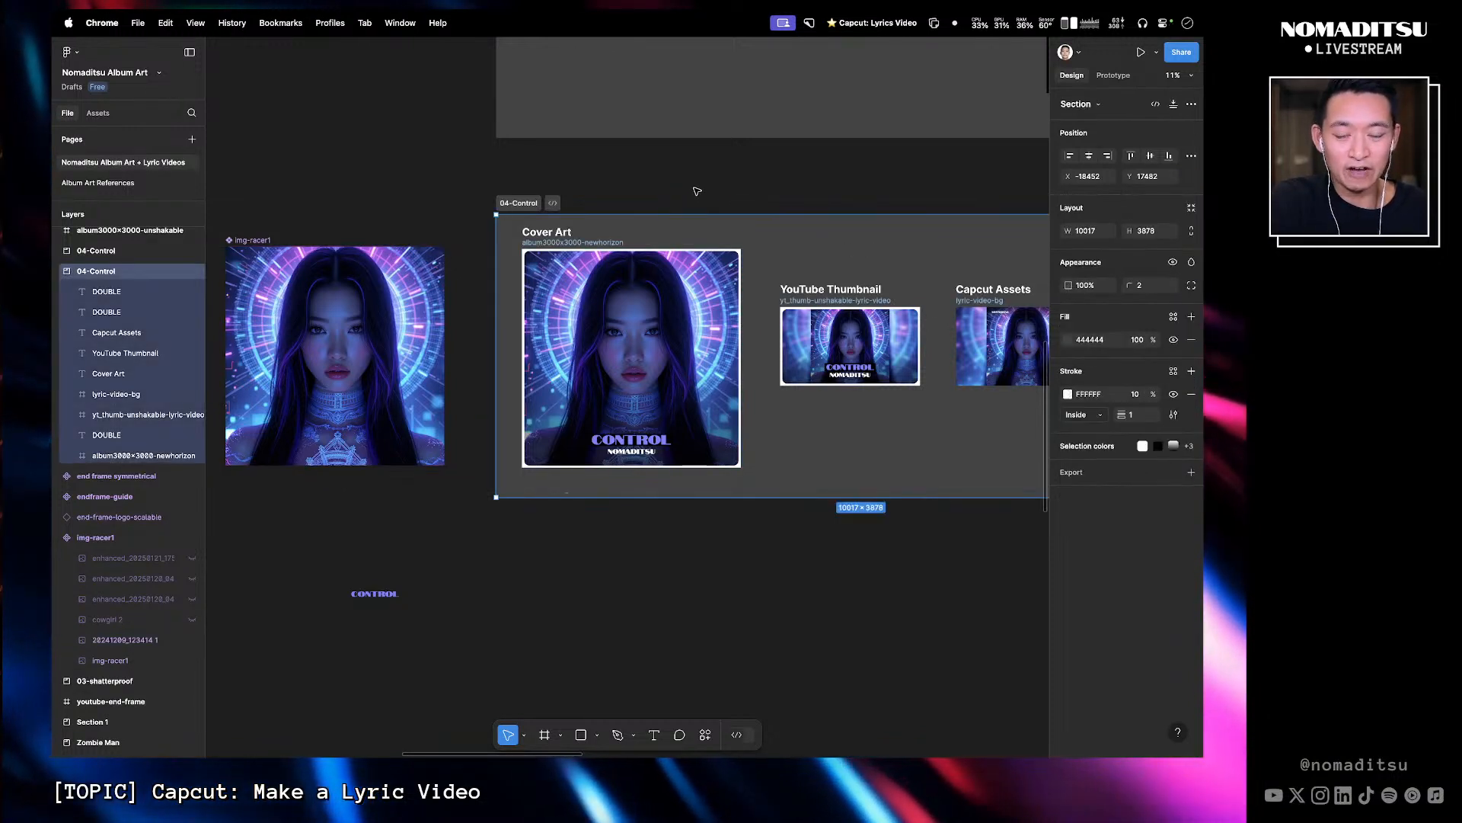
{"action": "left_click", "coordinate": [697, 191]}
{"action": "scroll", "coordinate": [671, 192], "scroll_direction": "right", "scroll_amount": 2}
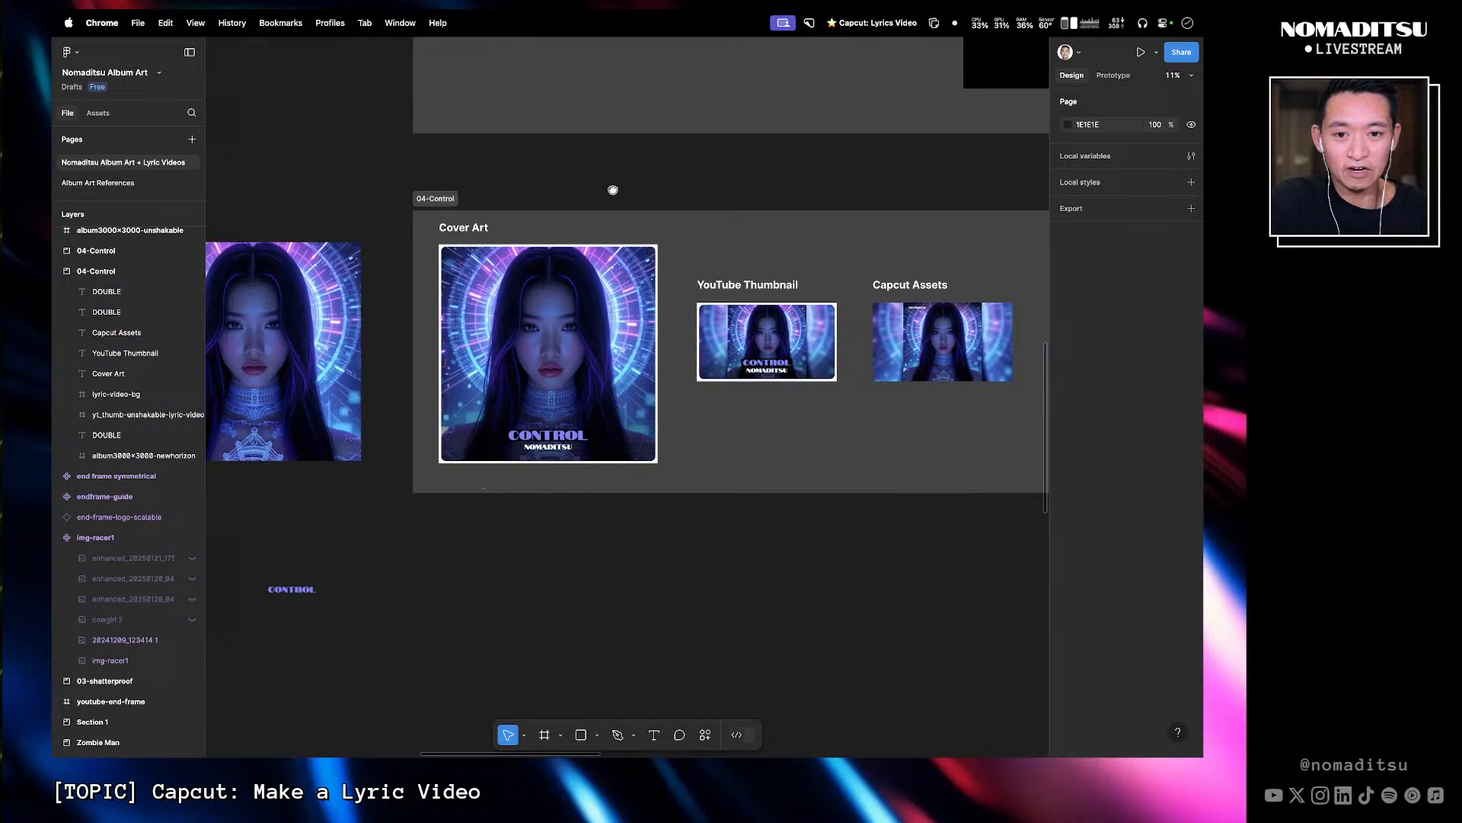
{"action": "left_click", "coordinate": [484, 241]}
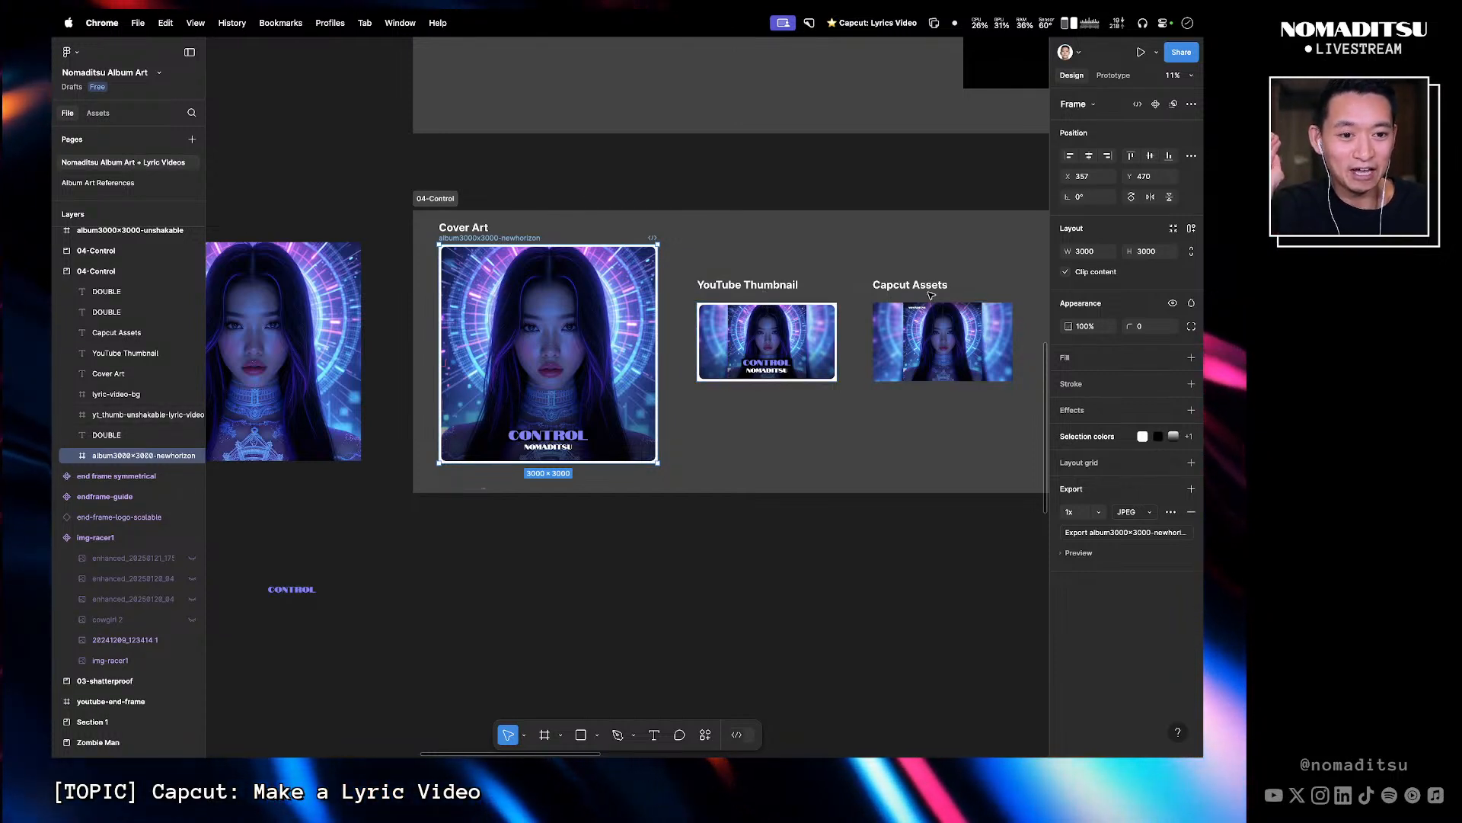
{"action": "left_click", "coordinate": [945, 312]}
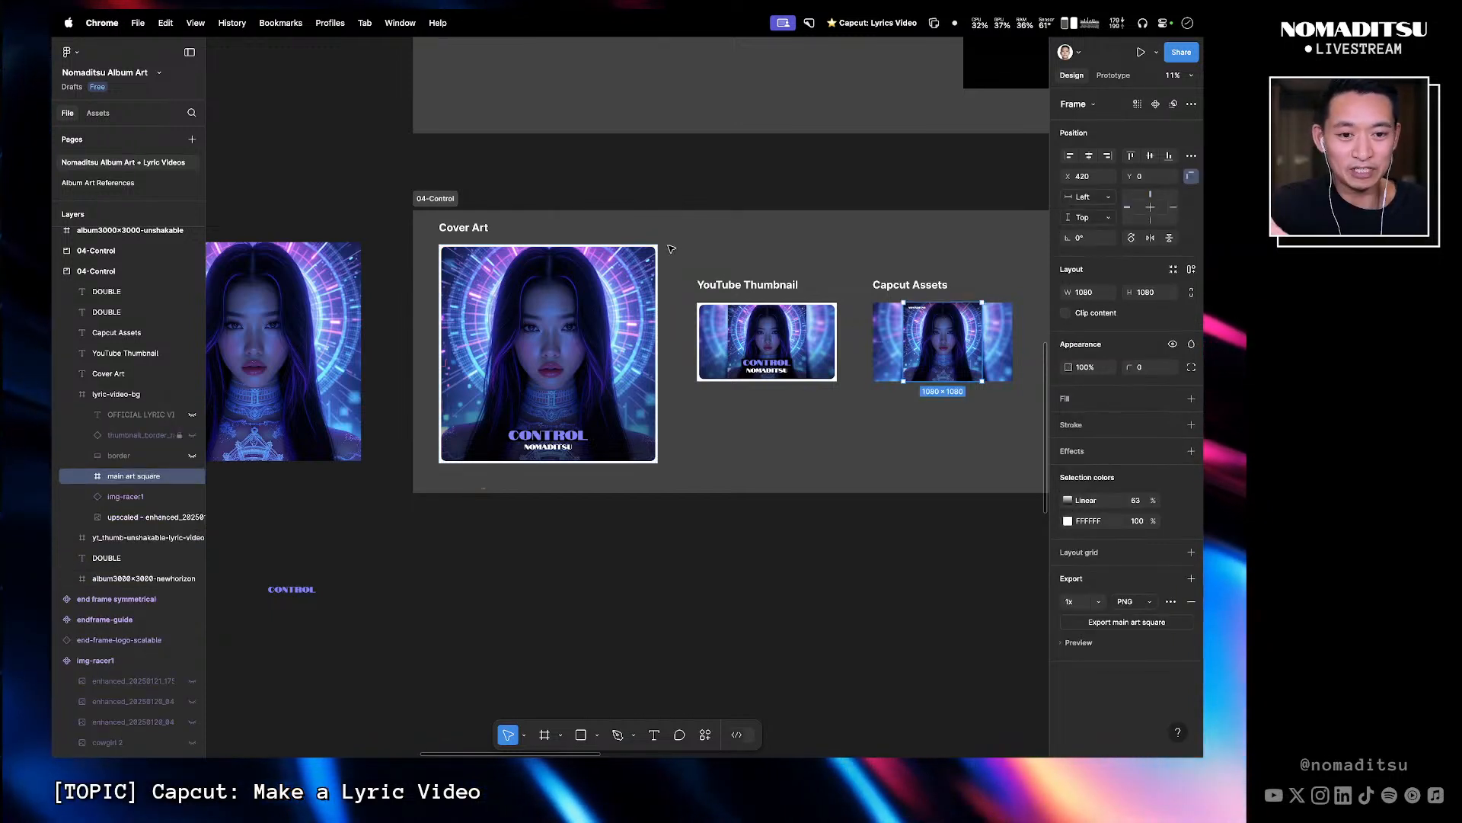
{"action": "left_click", "coordinate": [524, 531]}
{"action": "left_click_drag", "start_coordinate": [466, 525], "coordinate": [609, 520]}
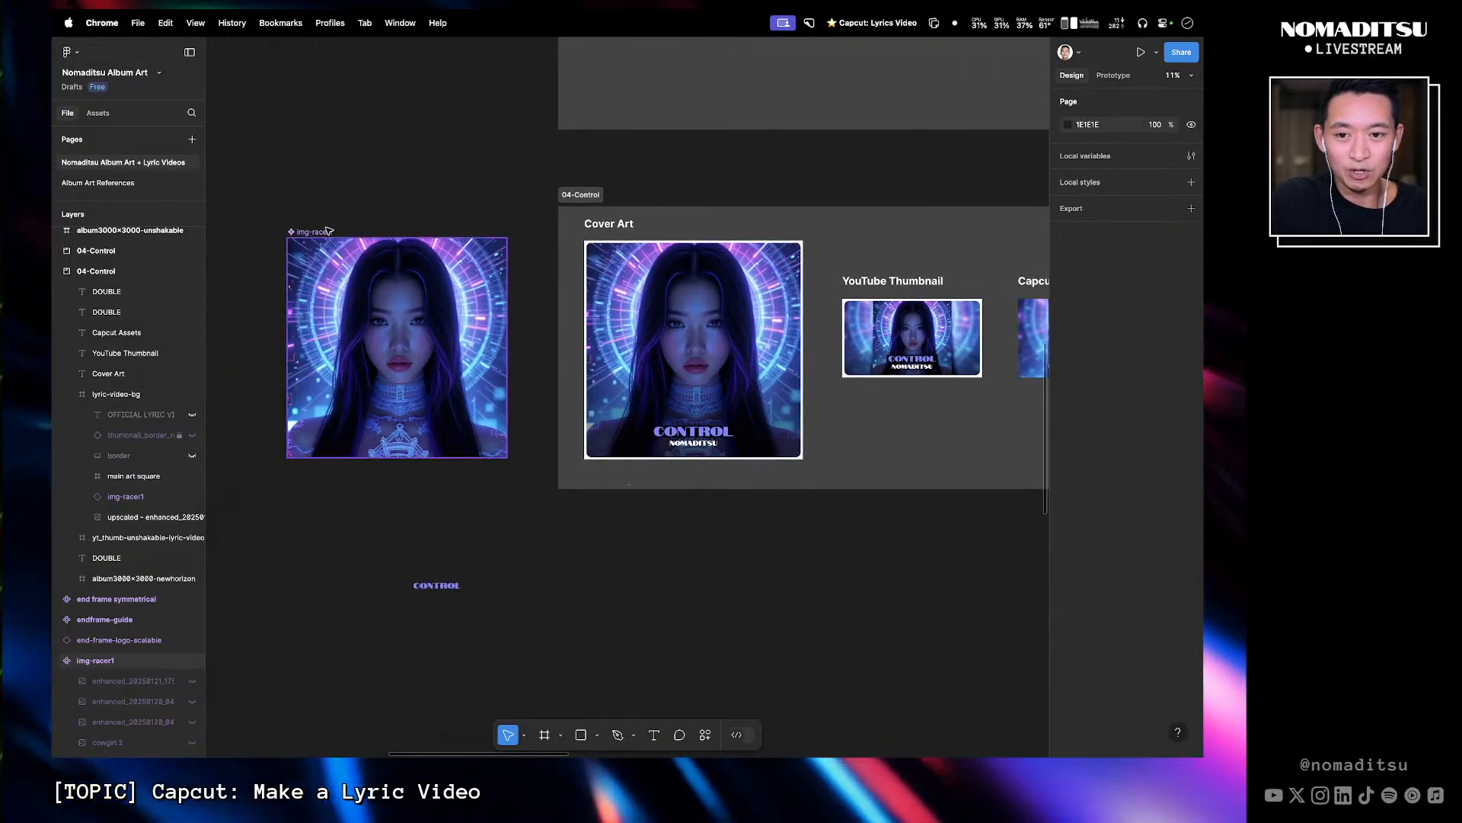
- Make the cowgirl 2 layer visible inside the img-racer1 component
{"action": "double_click", "coordinate": [427, 321]}
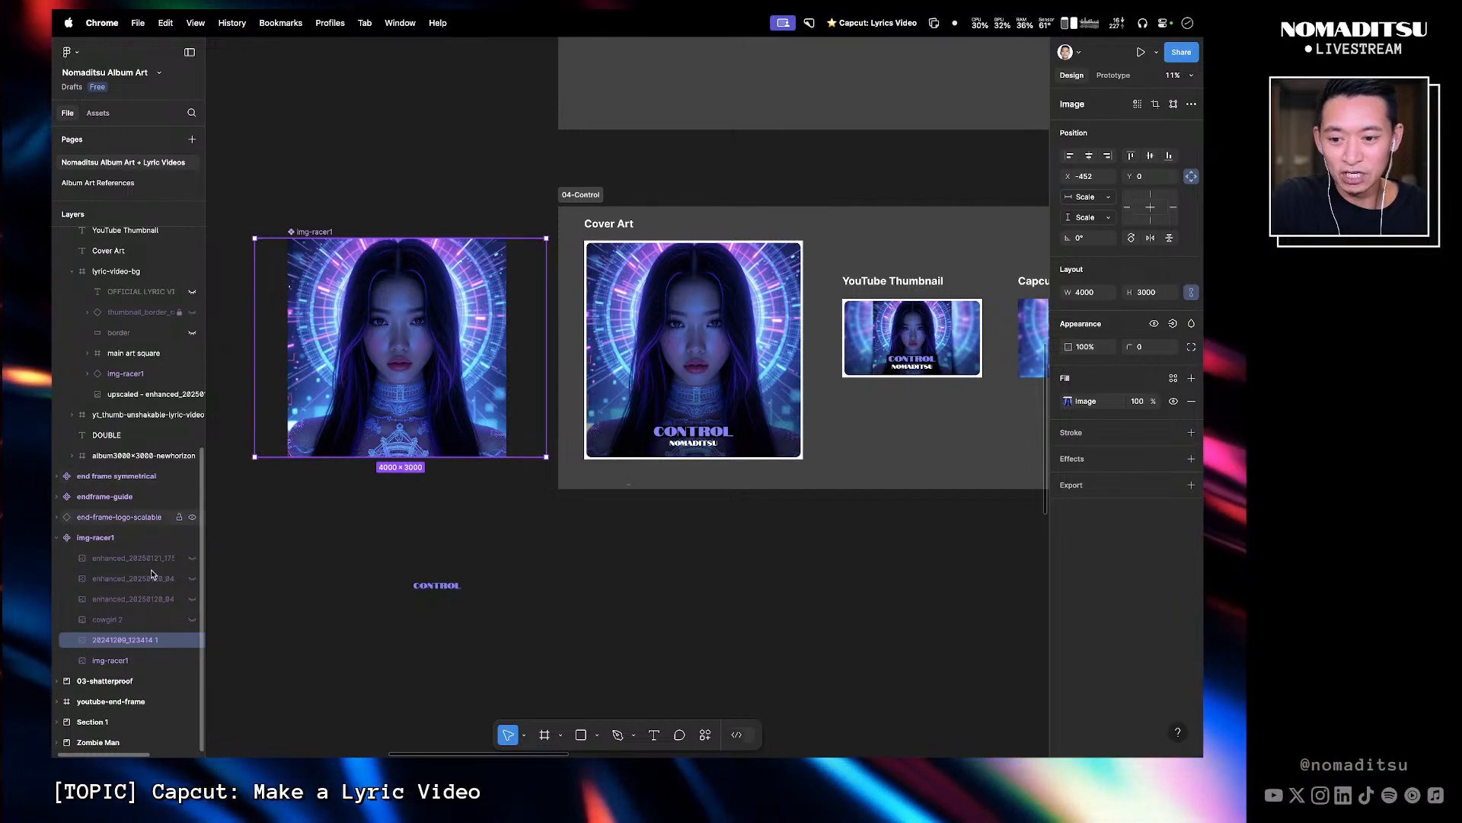
{"action": "left_click", "coordinate": [192, 620]}
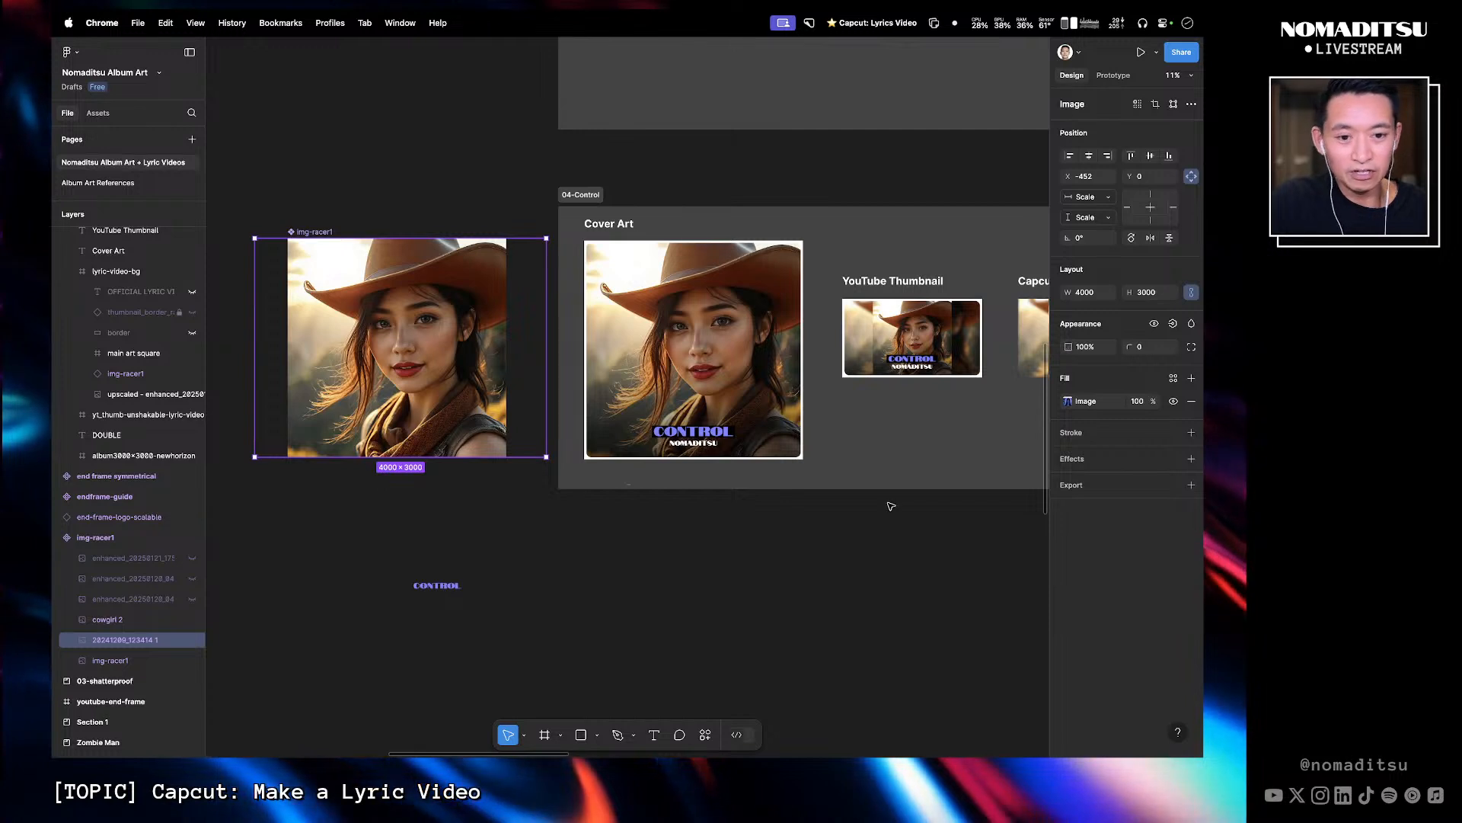
{"action": "left_click_drag", "start_coordinate": [888, 506], "coordinate": [738, 496]}
{"action": "left_click_drag", "start_coordinate": [667, 373], "coordinate": [817, 380]}
{"action": "left_click_drag", "start_coordinate": [490, 515], "coordinate": [535, 512]}
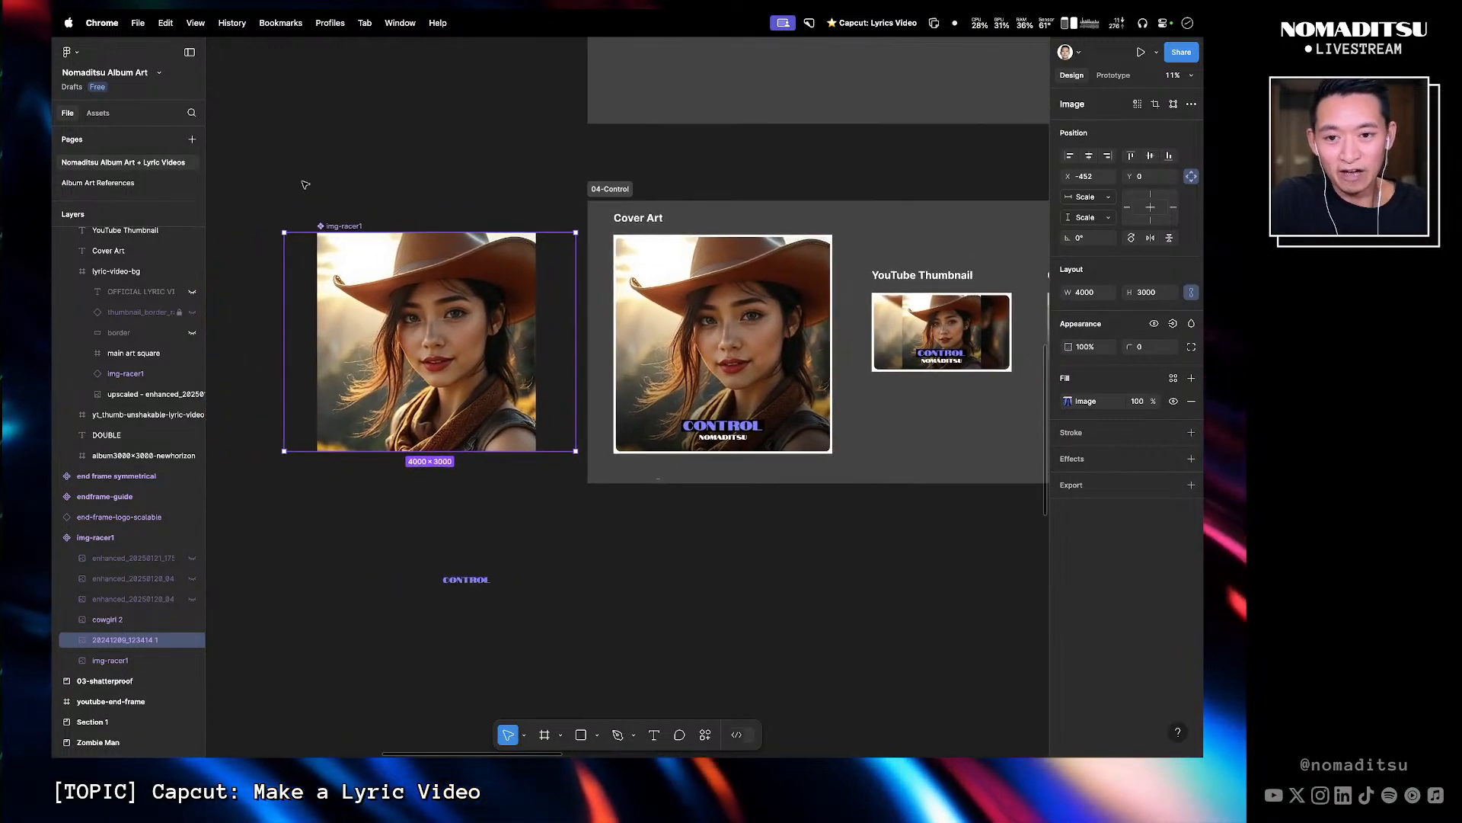
- Hide the cowgirl 2 layer inside the img-racer1 component again
{"action": "left_click", "coordinate": [356, 227]}
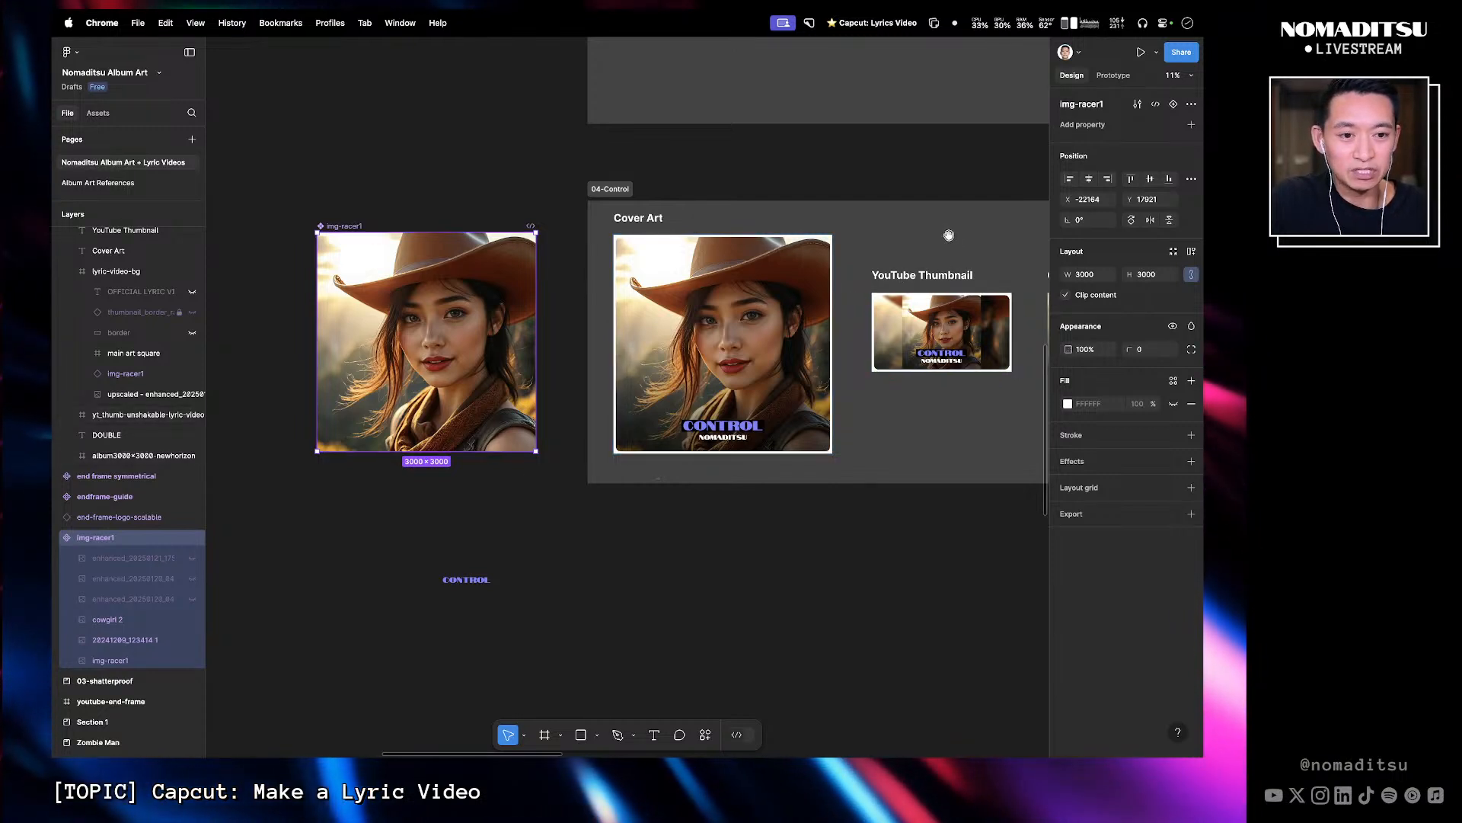
{"action": "scroll", "coordinate": [914, 237], "scroll_direction": "right", "scroll_amount": 3}
{"action": "scroll", "coordinate": [947, 329], "scroll_direction": "right", "scroll_amount": 3}
{"action": "scroll", "coordinate": [410, 280], "scroll_direction": "left", "scroll_amount": 5}
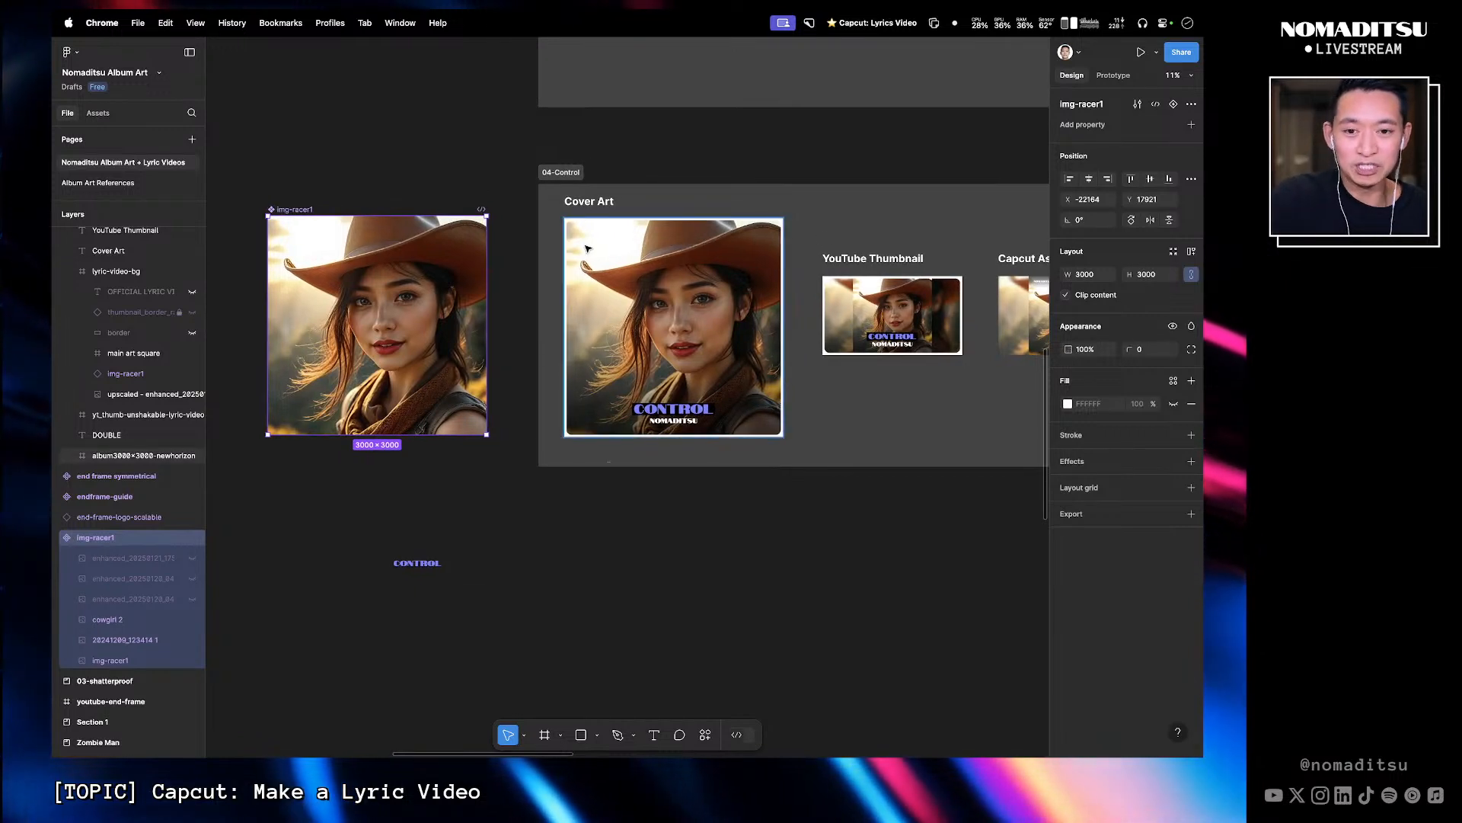
{"action": "left_click", "coordinate": [750, 166]}
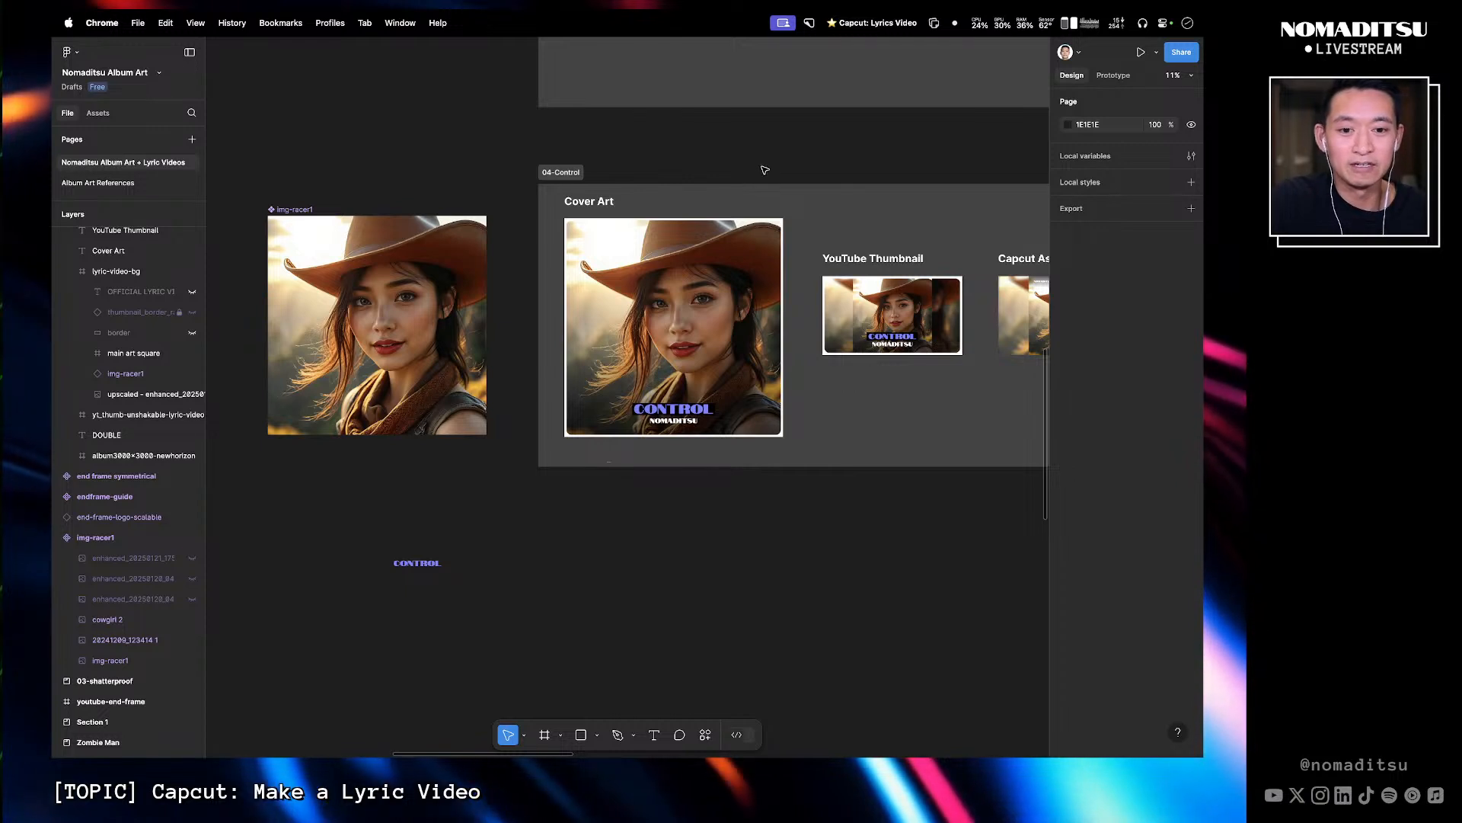
{"action": "left_click_drag", "start_coordinate": [754, 167], "coordinate": [565, 200]}
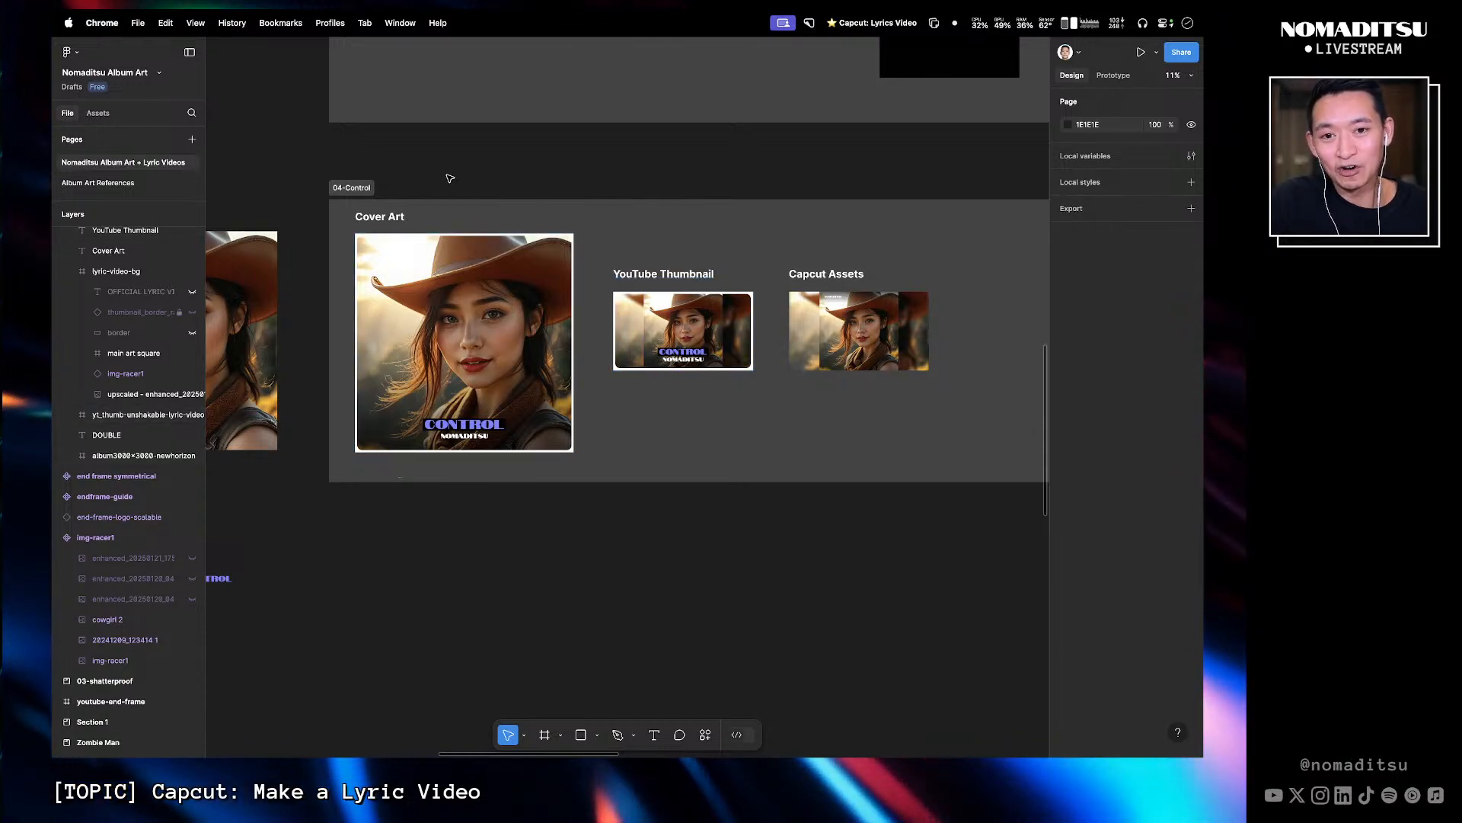
{"action": "left_click_drag", "start_coordinate": [447, 176], "coordinate": [753, 199]}
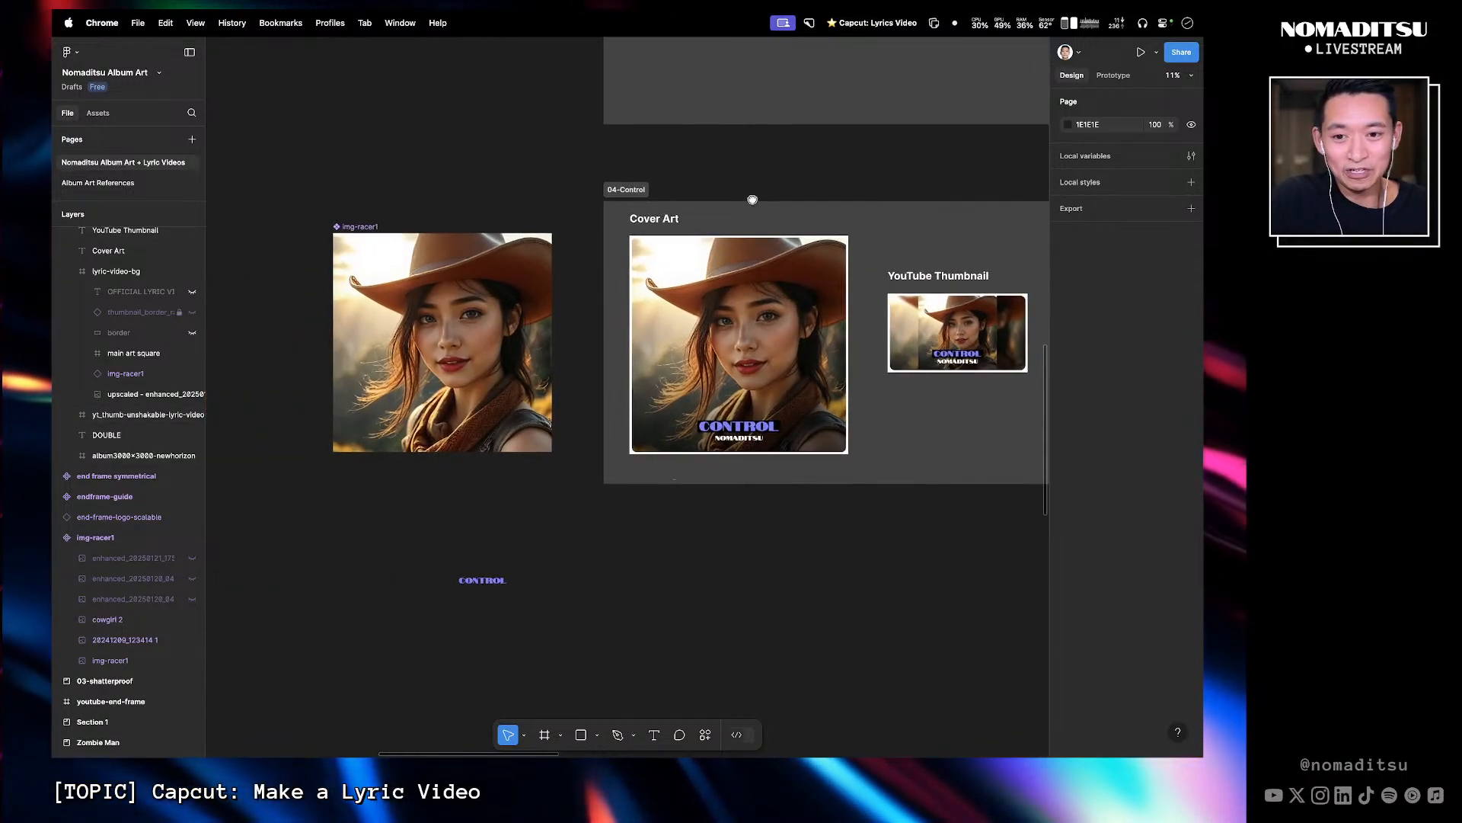
{"action": "left_click_drag", "start_coordinate": [672, 230], "coordinate": [651, 200]}
{"action": "left_click", "coordinate": [137, 619]}
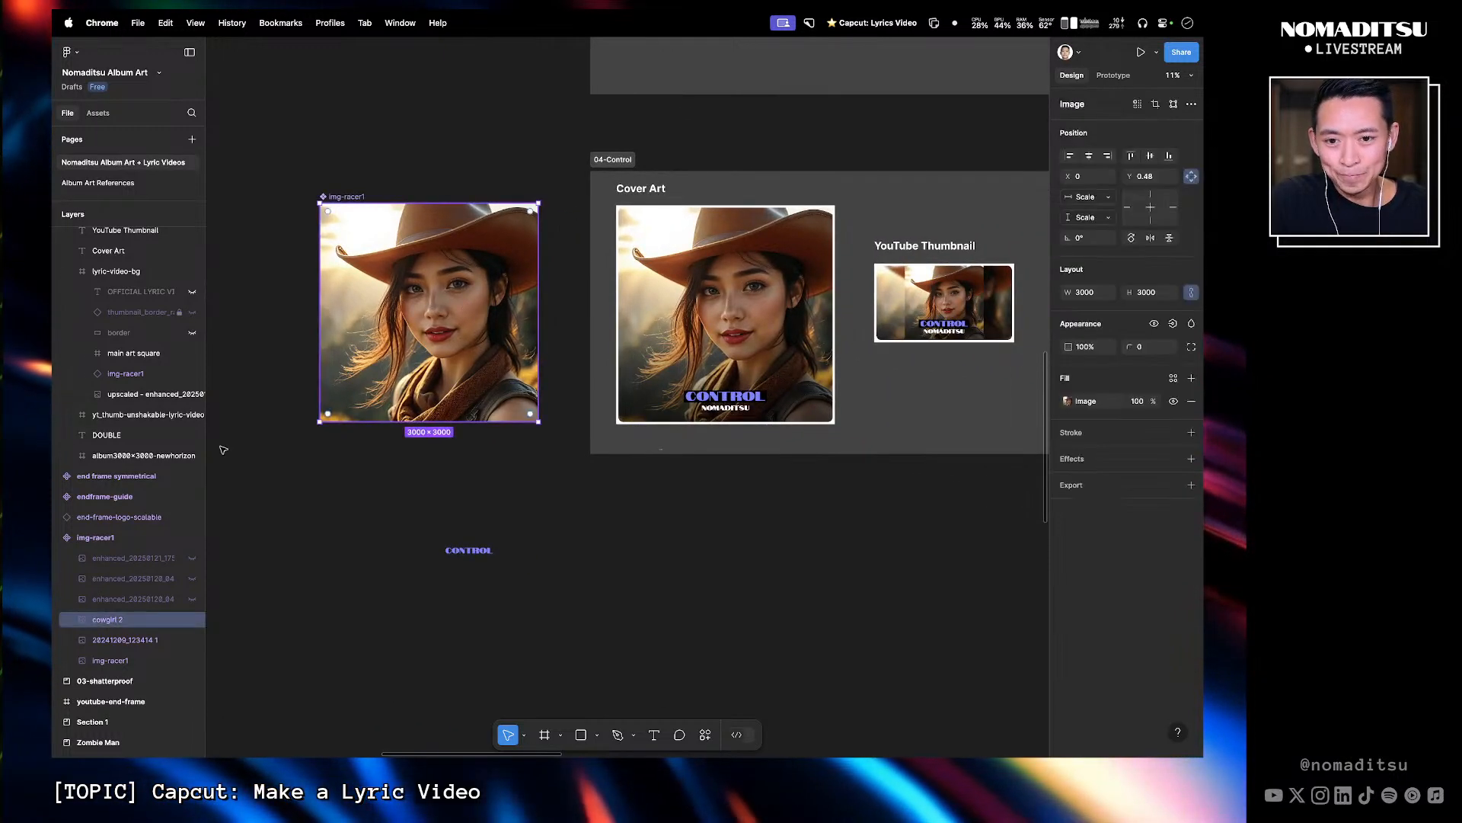
{"action": "left_click", "coordinate": [192, 621]}
{"action": "left_click", "coordinate": [406, 507]}
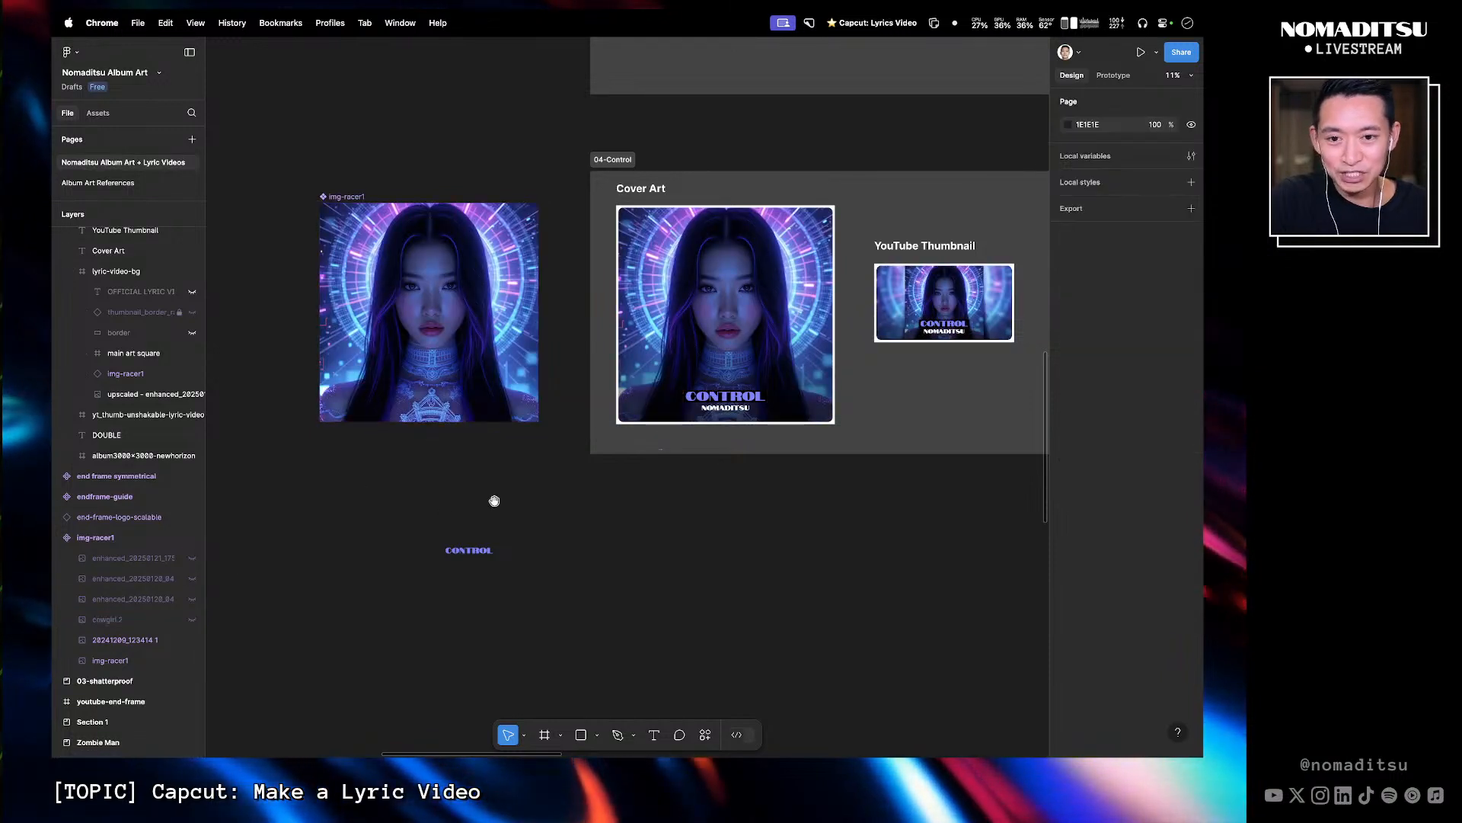
- Zoom in on the Capcut Assets lyric-video-bg frame and inspect its layers and export settings
{"action": "scroll", "coordinate": [477, 512], "scroll_direction": "right", "scroll_amount": 4}
{"action": "scroll", "coordinate": [597, 513], "scroll_direction": "left", "scroll_amount": 3}
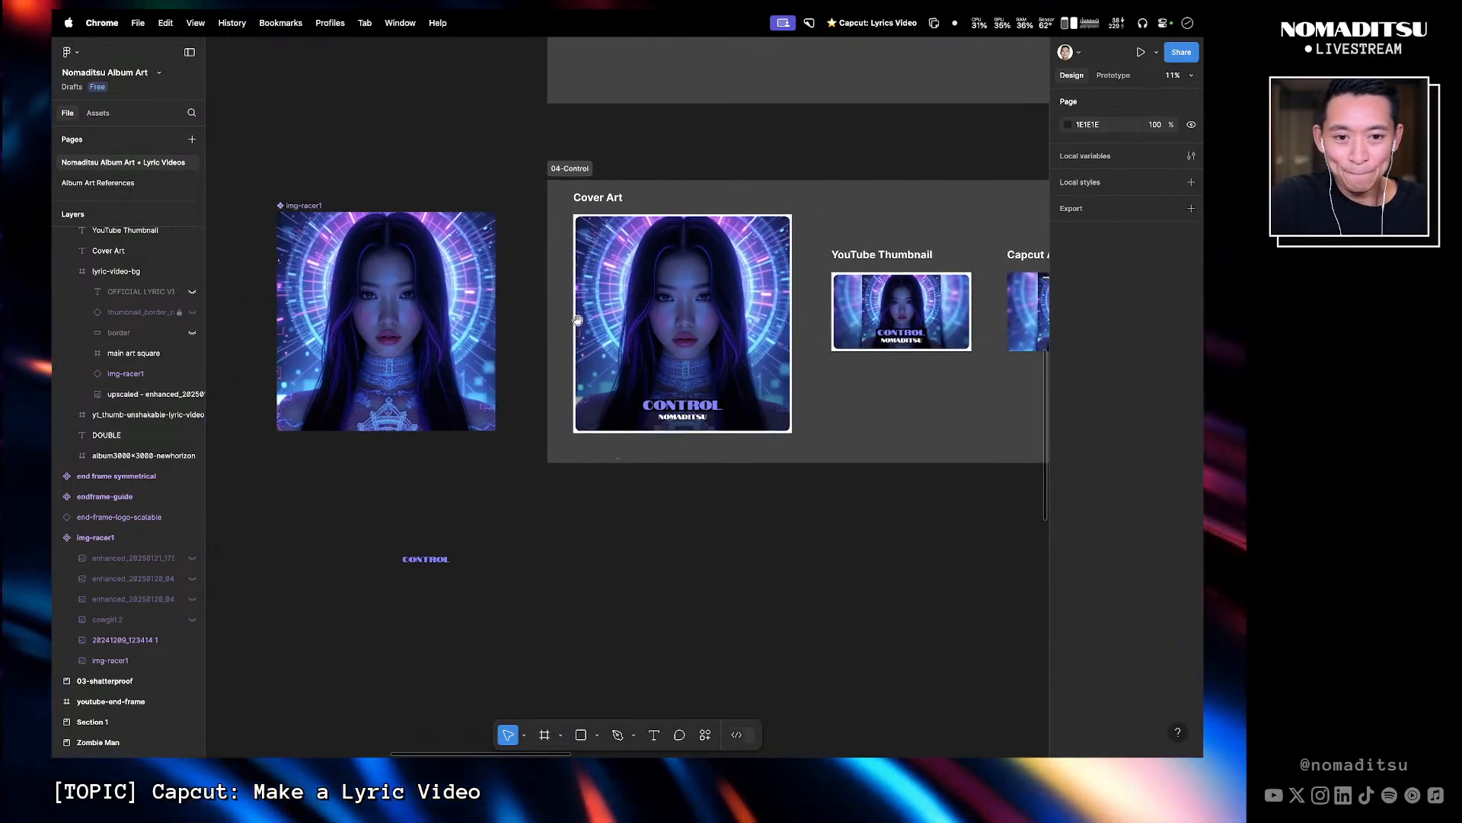
{"action": "scroll", "coordinate": [699, 330], "scroll_direction": "right", "scroll_amount": 5}
{"action": "key", "text": "z"}
{"action": "left_click_drag", "start_coordinate": [957, 366], "coordinate": [675, 185]}
{"action": "left_click_drag", "start_coordinate": [838, 242], "coordinate": [834, 209]}
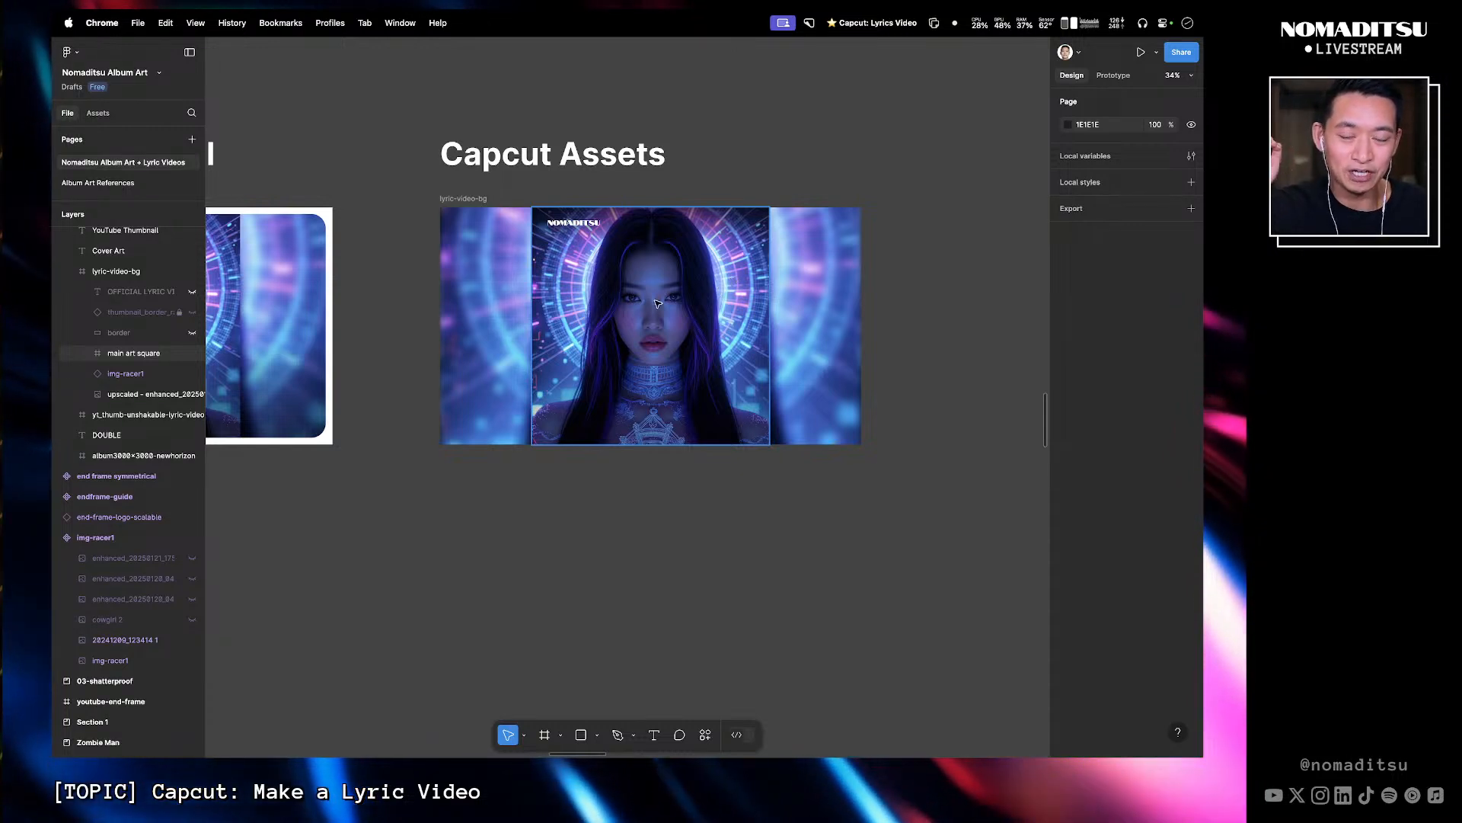
{"action": "left_click", "coordinate": [491, 289]}
{"action": "left_click", "coordinate": [493, 272]}
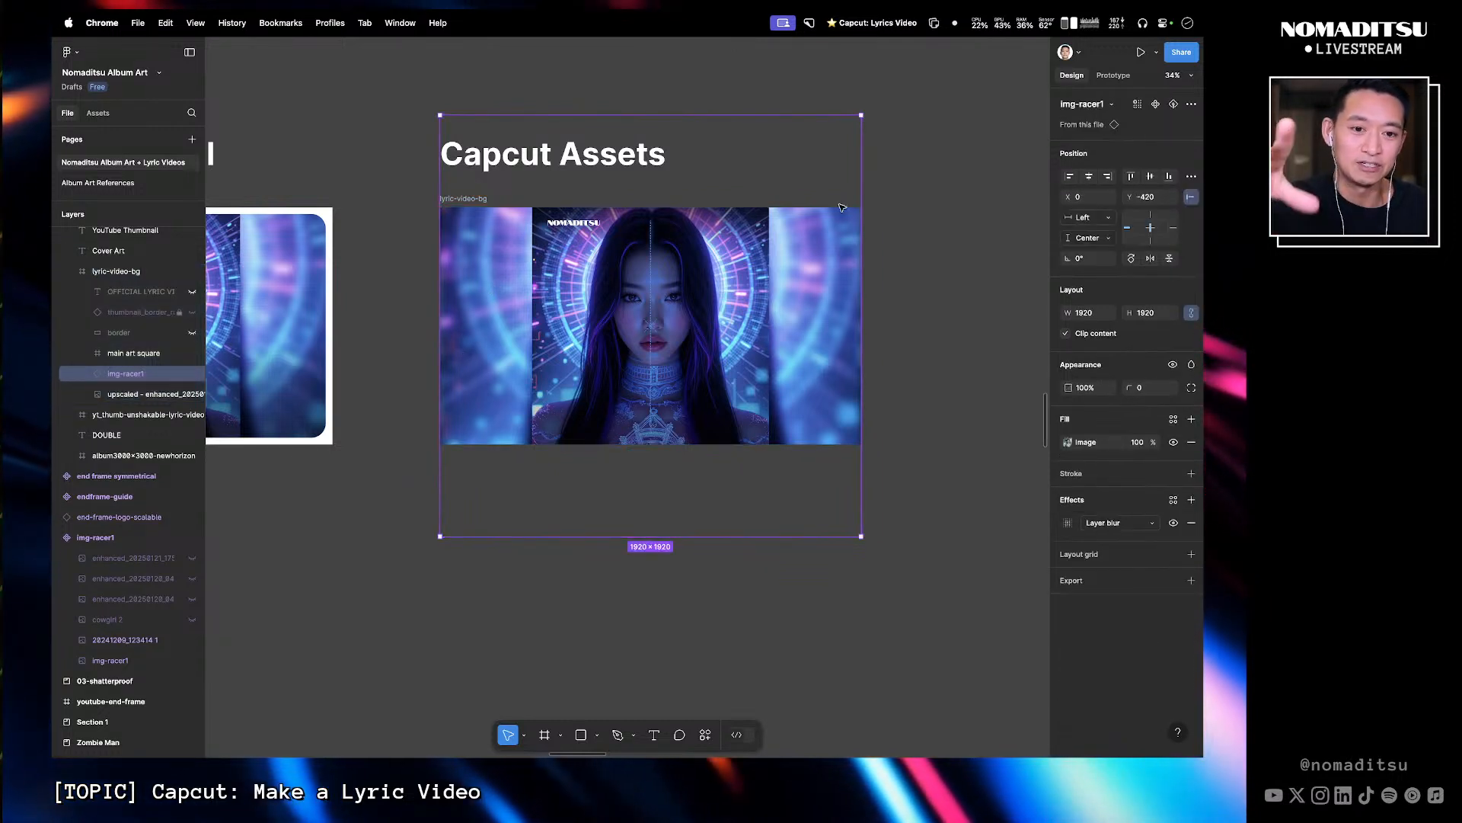
{"action": "left_click", "coordinate": [488, 200]}
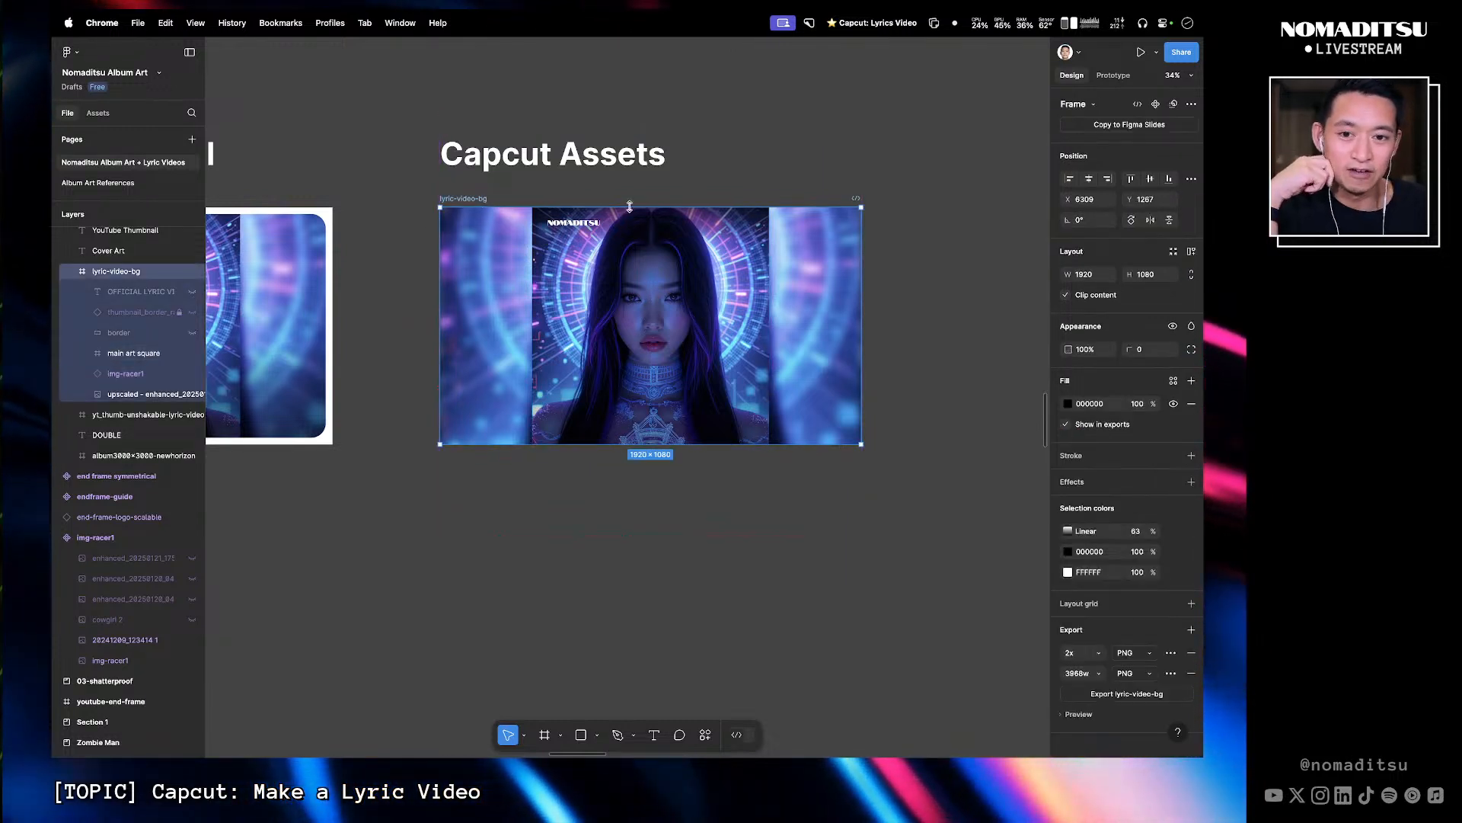
{"action": "left_click", "coordinate": [985, 360]}
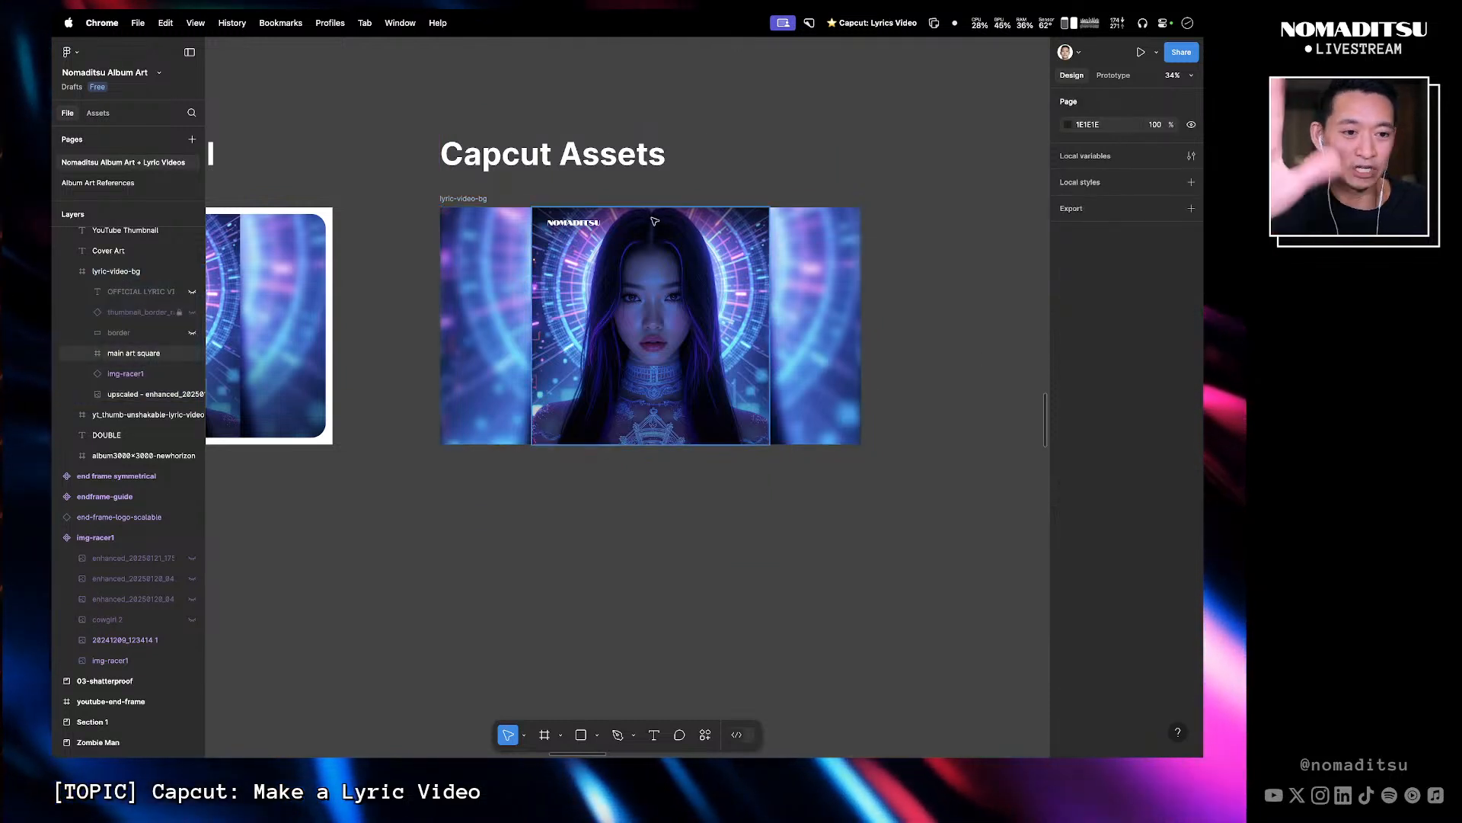
{"action": "left_click", "coordinate": [465, 199]}
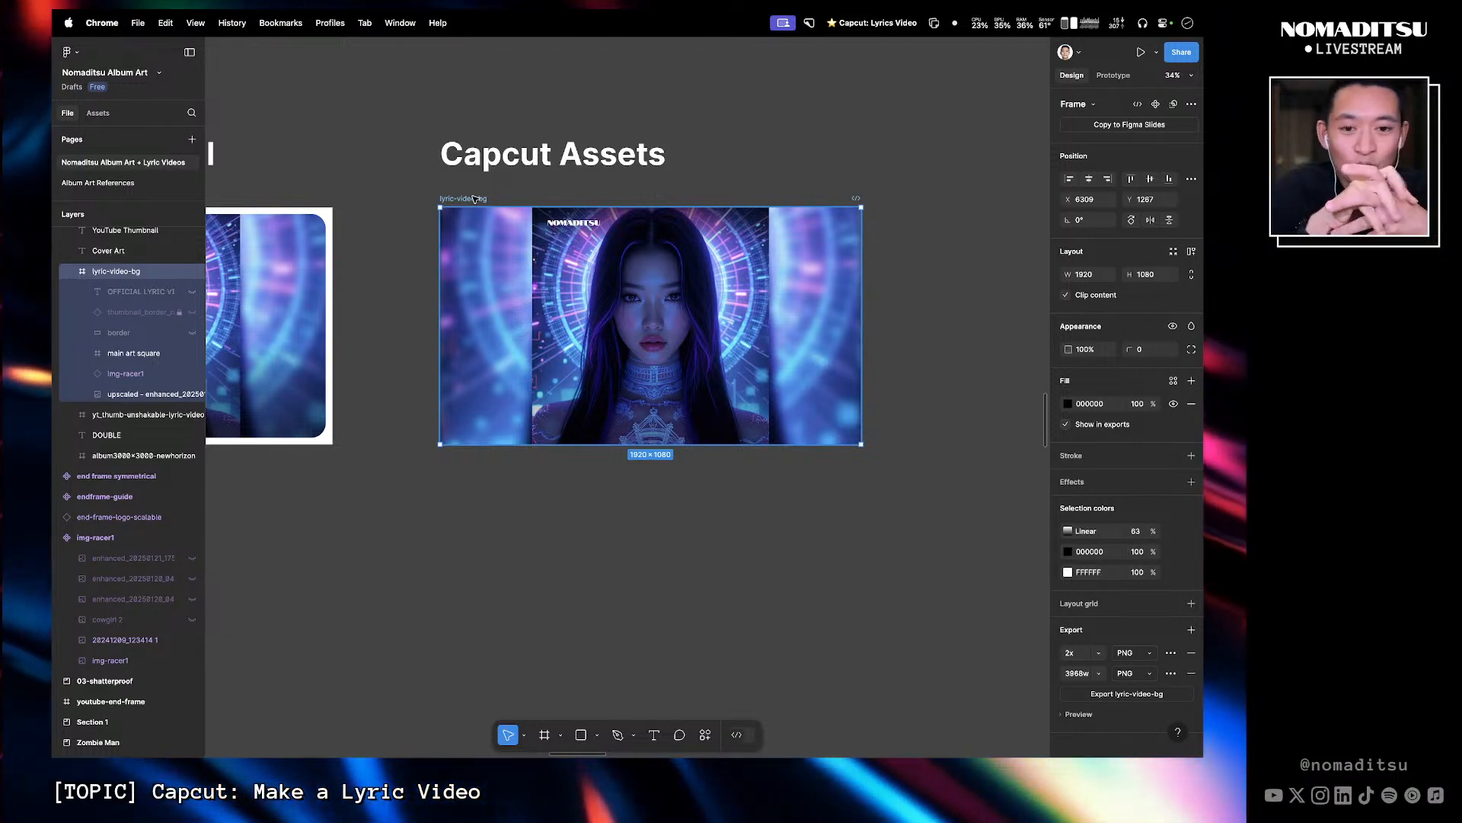
- Nudge the main art square and align it to the horizontal center of the lyric-video-bg frame
{"action": "double_click", "coordinate": [653, 319]}
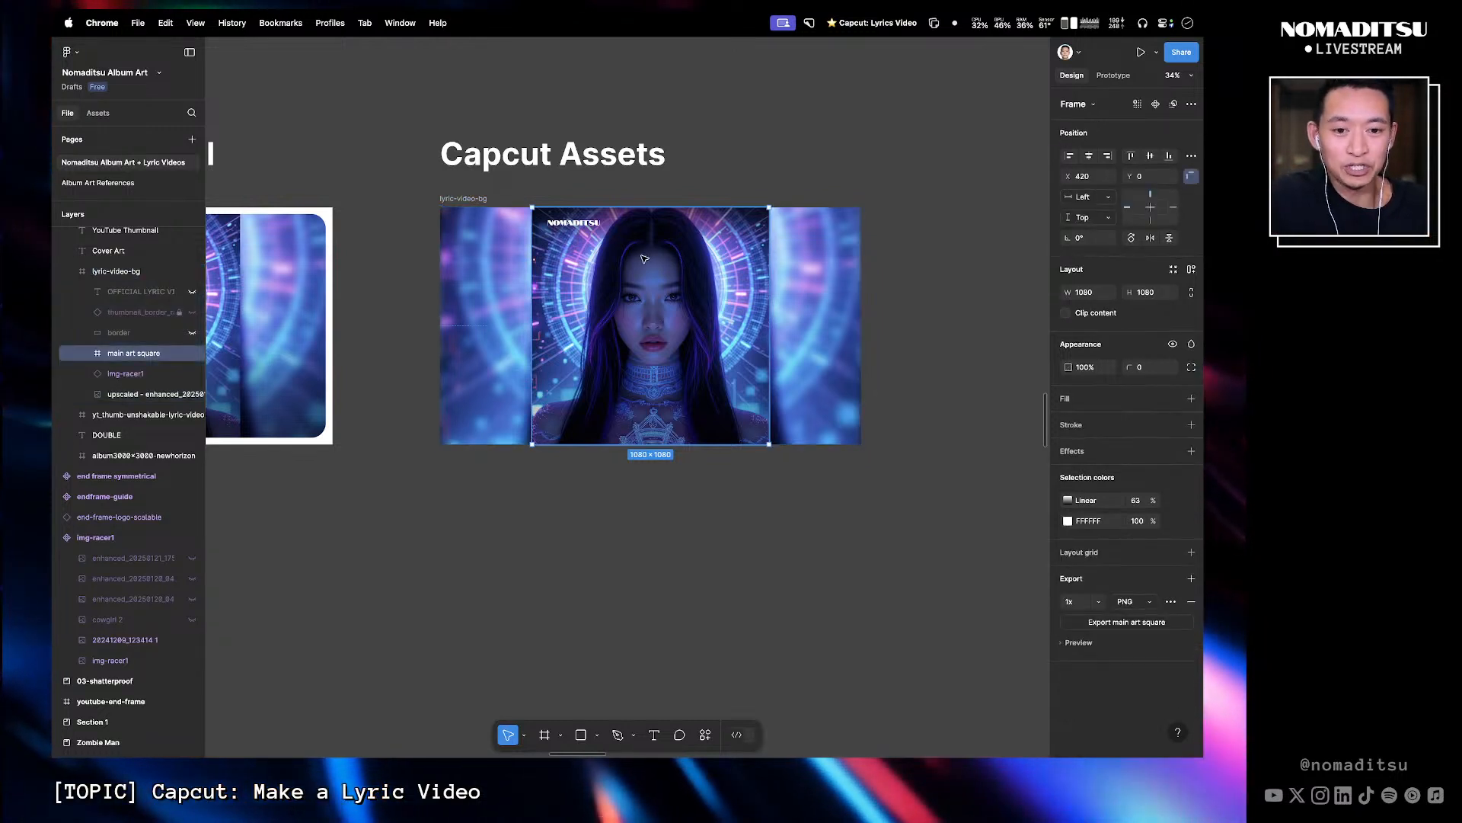
{"action": "left_click_drag", "start_coordinate": [643, 259], "coordinate": [666, 255]}
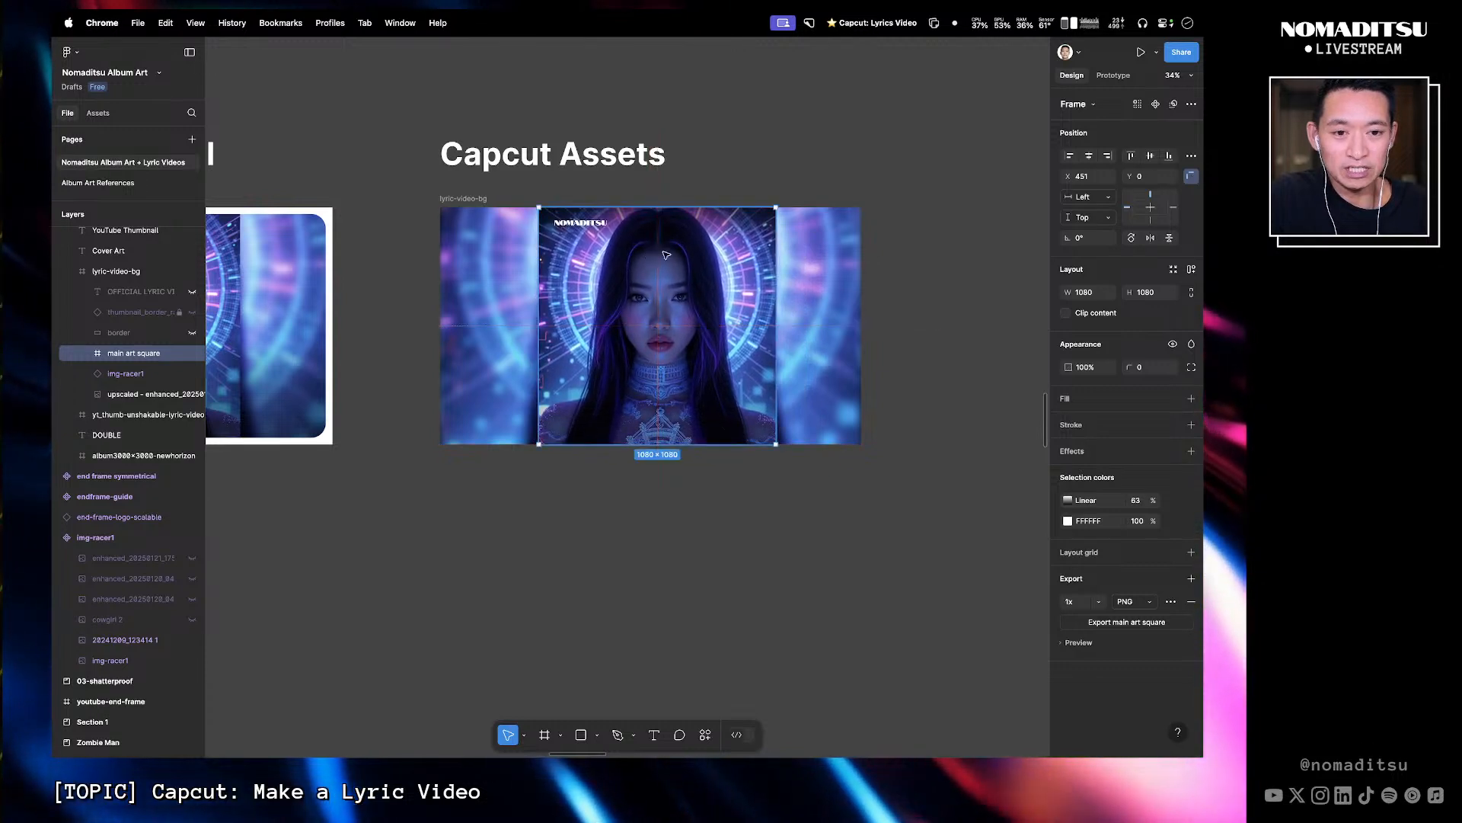
{"action": "left_click", "coordinate": [1089, 157]}
{"action": "left_click", "coordinate": [662, 200]}
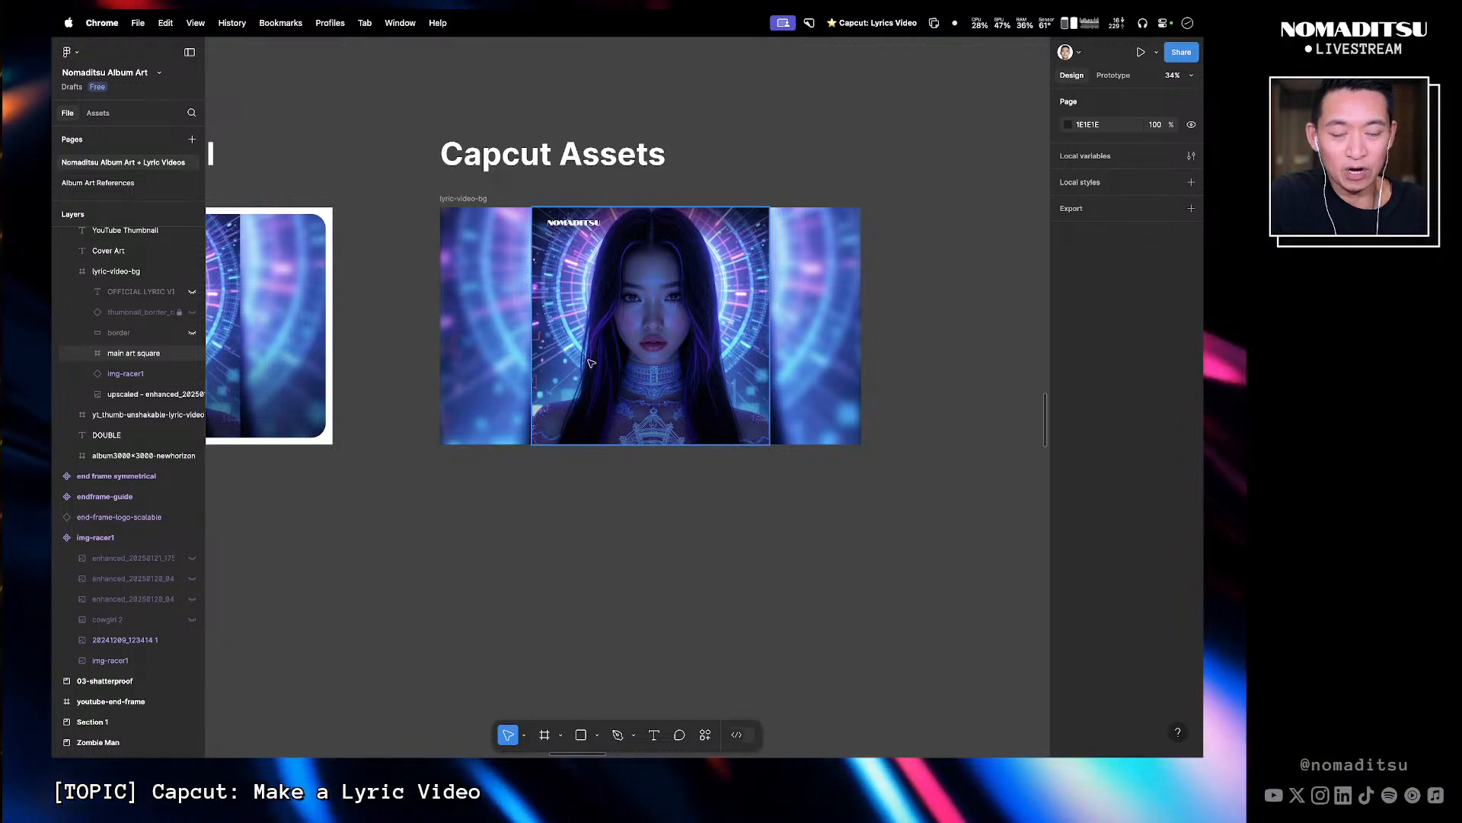
- Duplicate the lyric-video-bg frame below the original
{"action": "left_click_drag", "start_coordinate": [620, 550], "coordinate": [630, 534]}
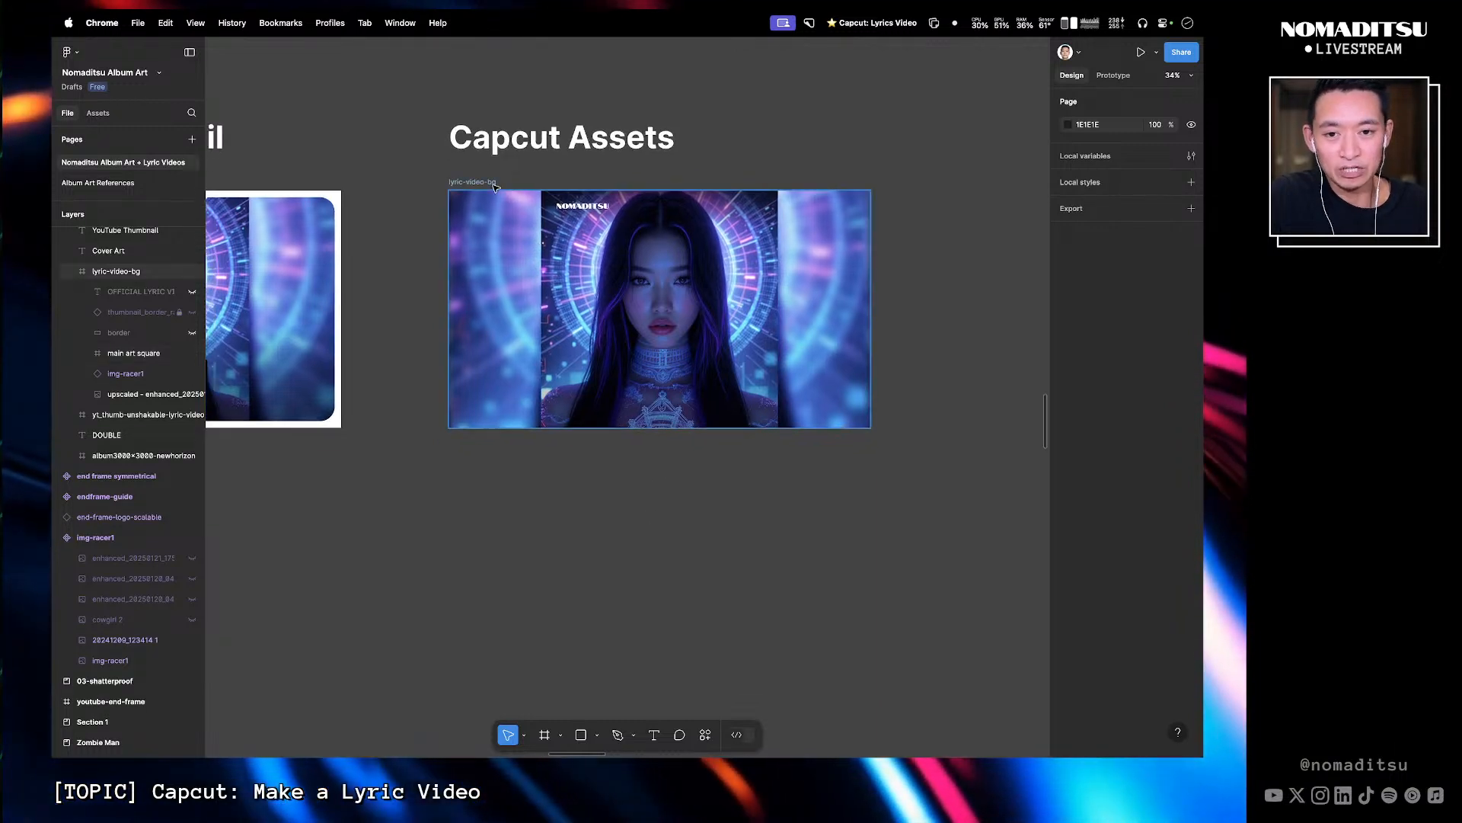
{"action": "left_click_drag", "start_coordinate": [494, 184], "coordinate": [511, 452]}
{"action": "left_click", "coordinate": [399, 495]}
{"action": "left_click_drag", "start_coordinate": [364, 491], "coordinate": [343, 328]}
{"action": "left_click_drag", "start_coordinate": [937, 373], "coordinate": [535, 447]}
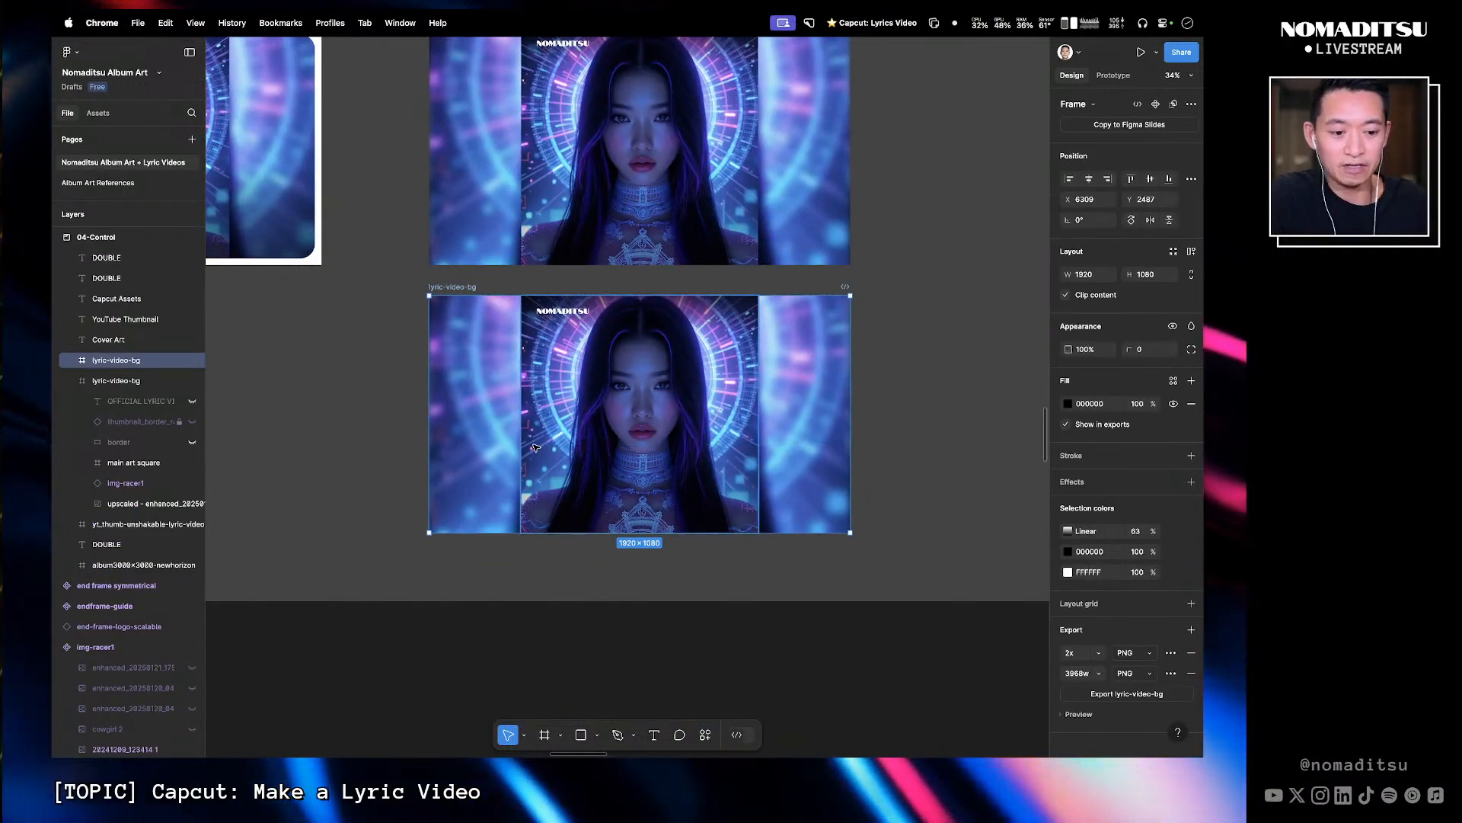
- Delete the duplicated lyric-video-bg frame
{"action": "key", "text": "Delete"}
{"action": "key", "text": "super+z"}
{"action": "double_click", "coordinate": [552, 366]}
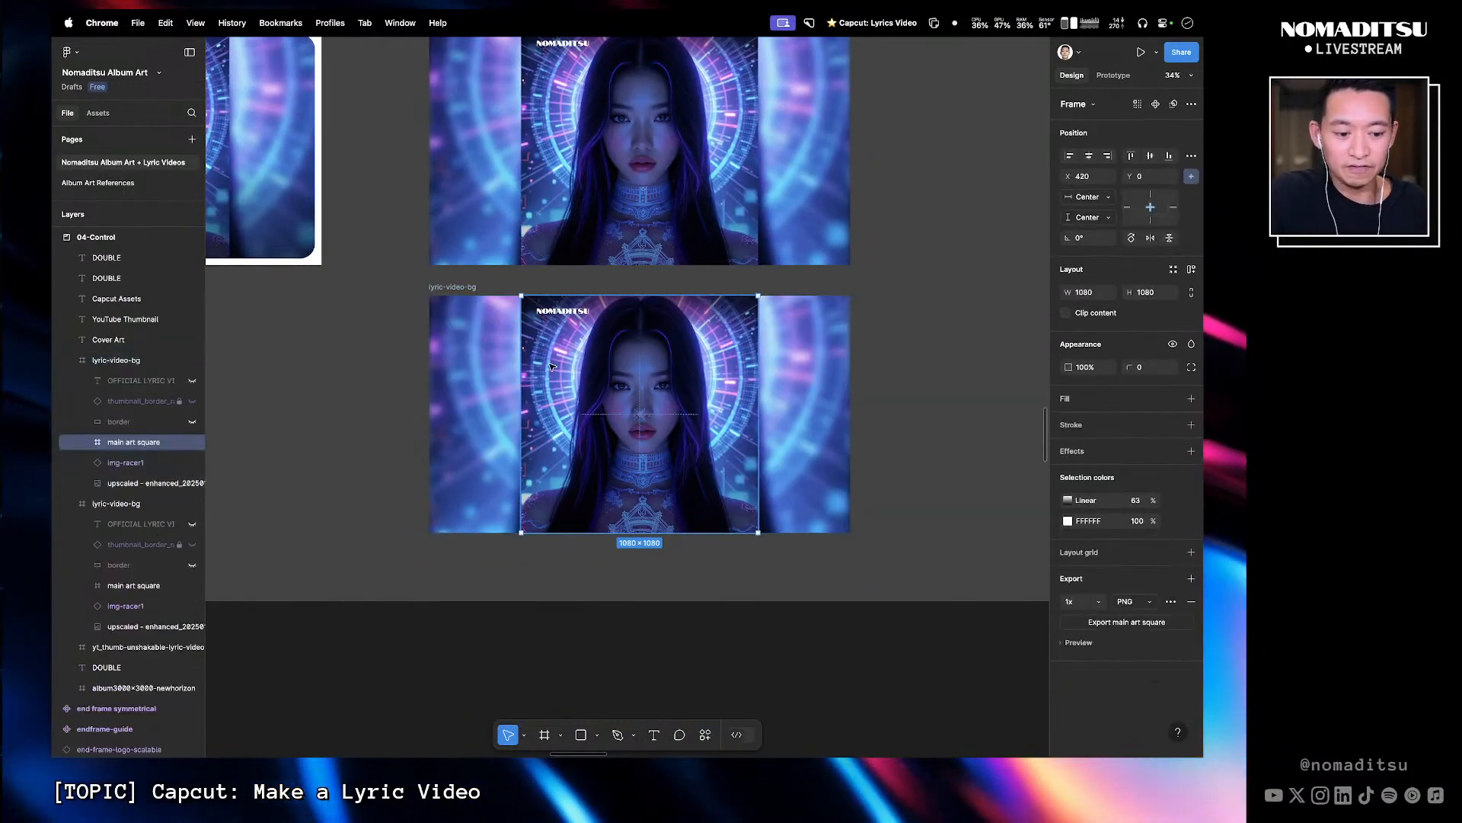
{"action": "key", "text": "Escape"}
{"action": "key", "text": "Delete"}
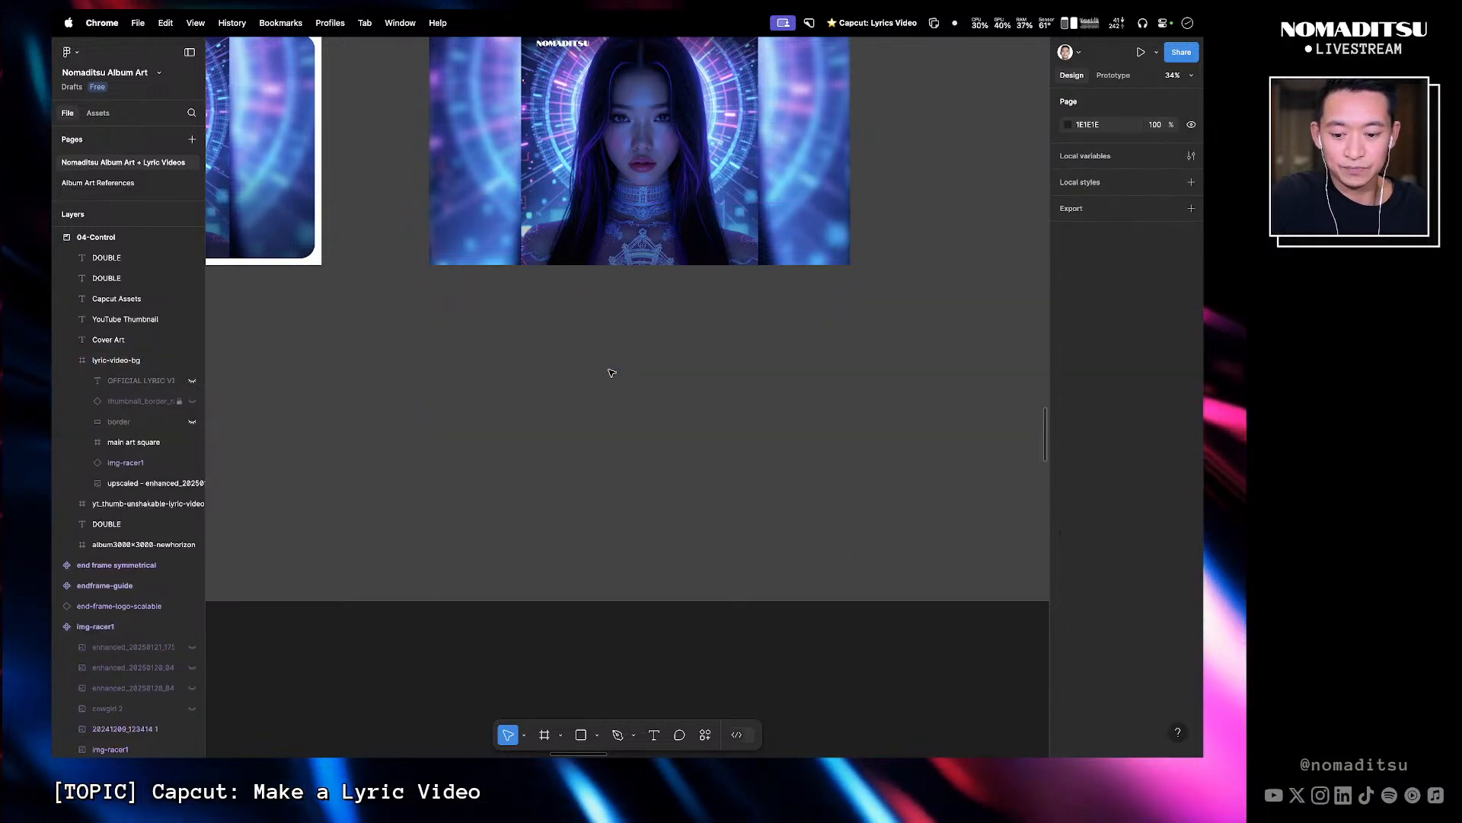
- Restore the deleted duplicate lyric-video-bg frame and hide its blurred background image layers
{"action": "key", "text": "super+z"}
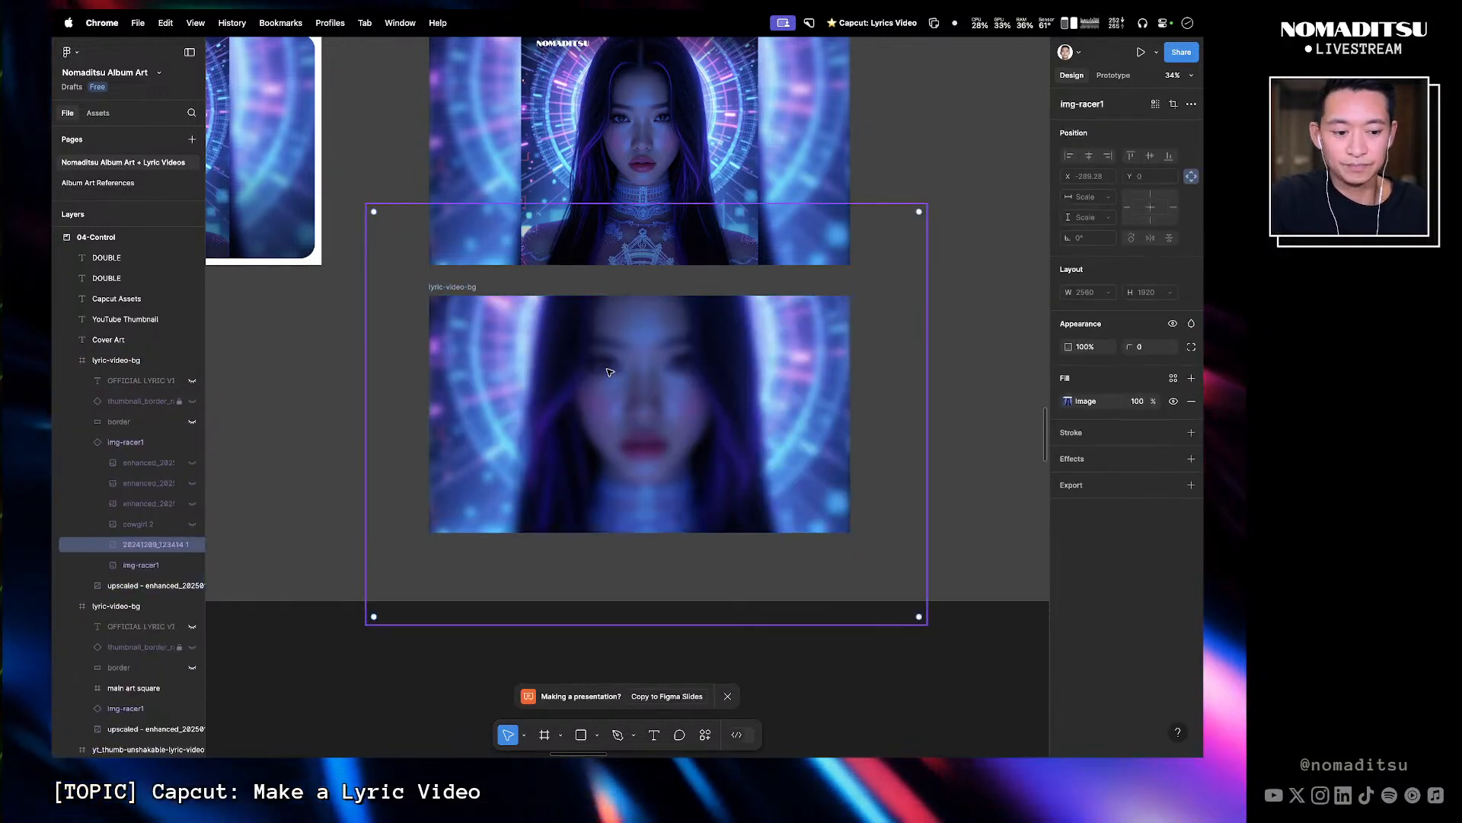
{"action": "left_click", "coordinate": [131, 442]}
{"action": "left_click", "coordinate": [192, 442]}
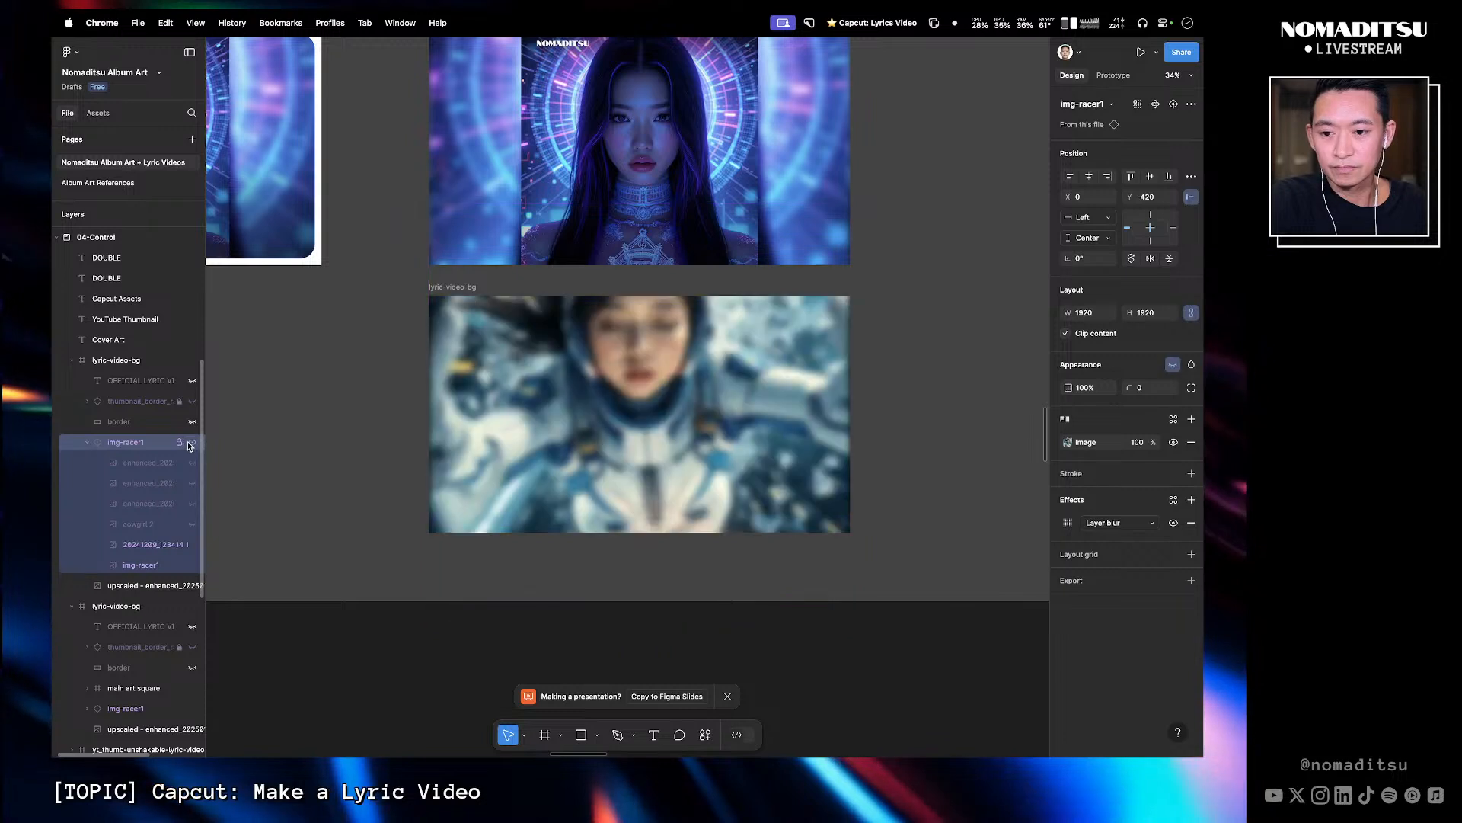
{"action": "left_click", "coordinate": [192, 585]}
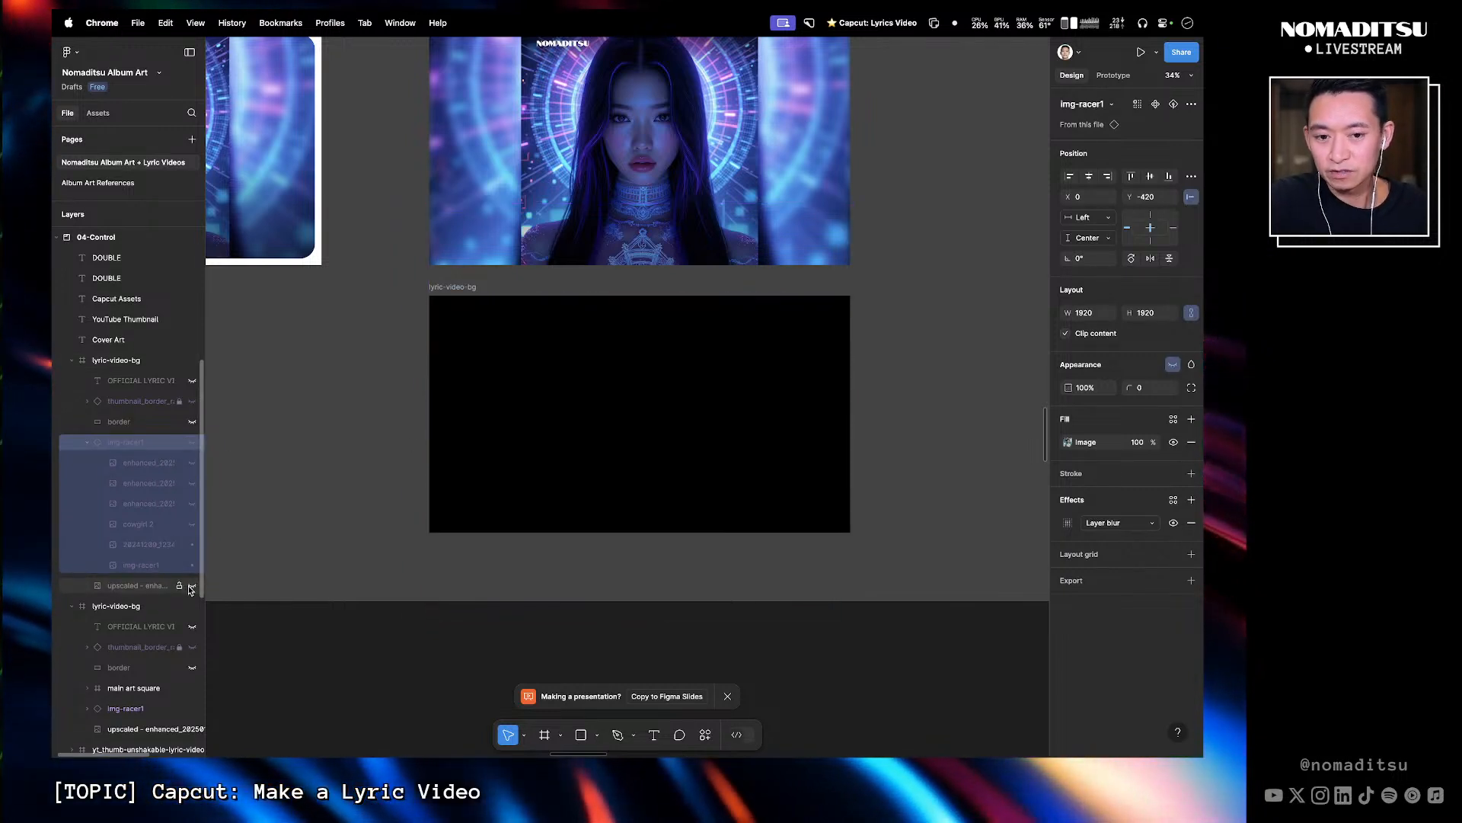
- Paste a copy of the main art square into the duplicated lyric-video-bg frame
{"action": "left_click", "coordinate": [374, 290]}
{"action": "left_click_drag", "start_coordinate": [341, 210], "coordinate": [345, 261]}
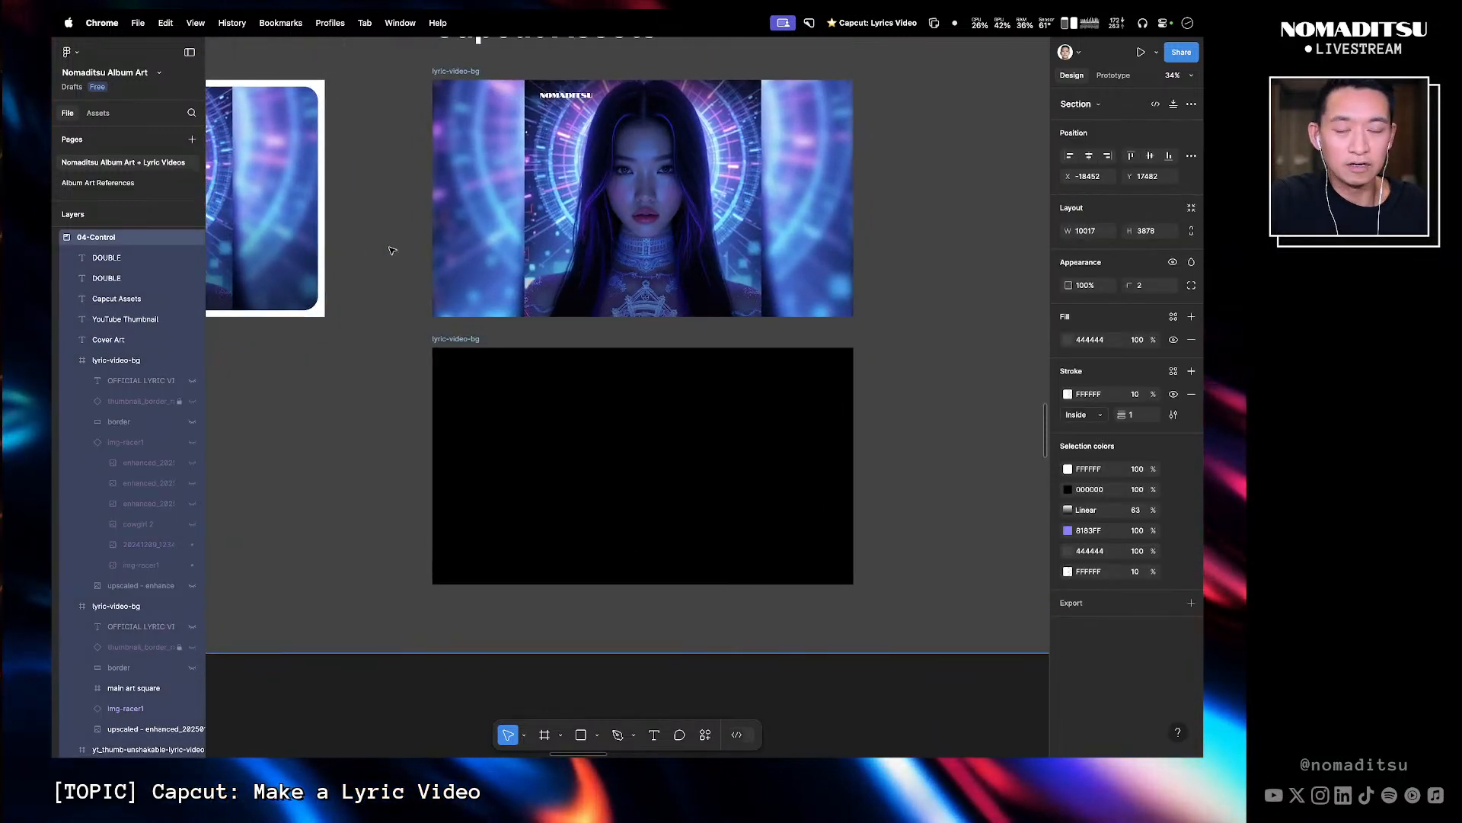
{"action": "left_click", "coordinate": [585, 119]}
{"action": "left_click_drag", "start_coordinate": [586, 121], "coordinate": [594, 261]}
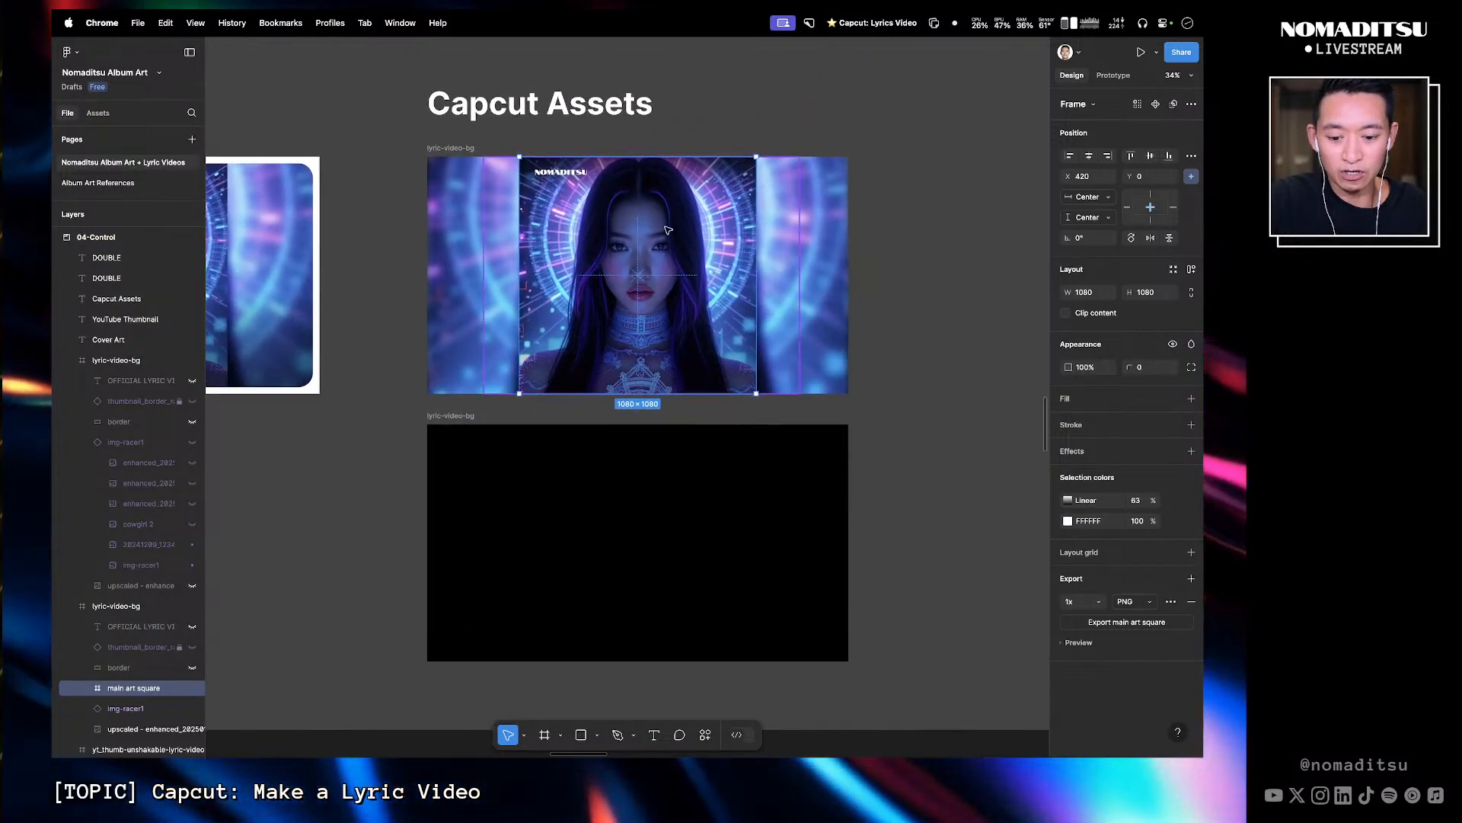
{"action": "left_click", "coordinate": [490, 286]}
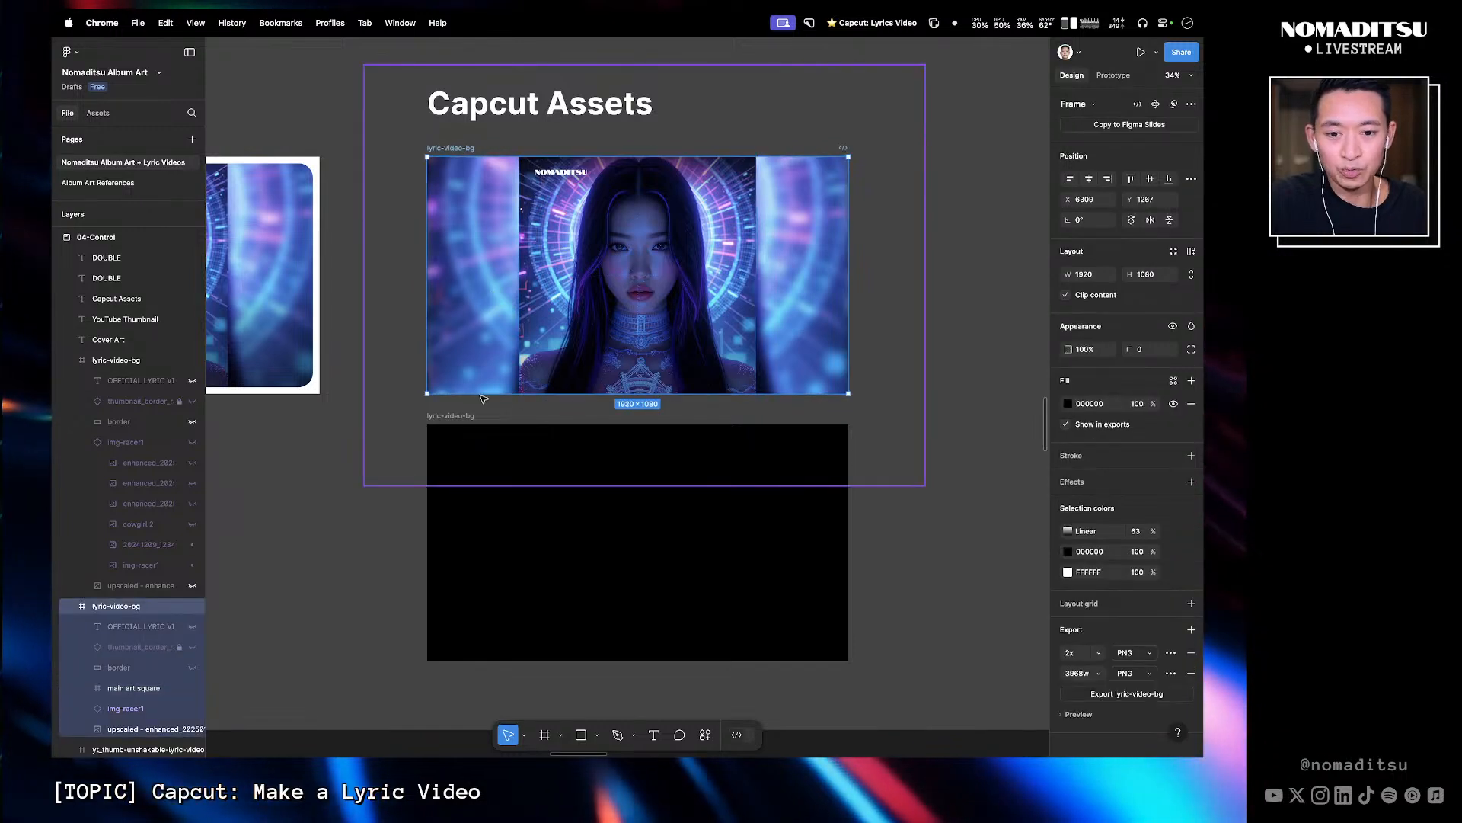
{"action": "left_click", "coordinate": [466, 416]}
{"action": "key", "text": "super+v"}
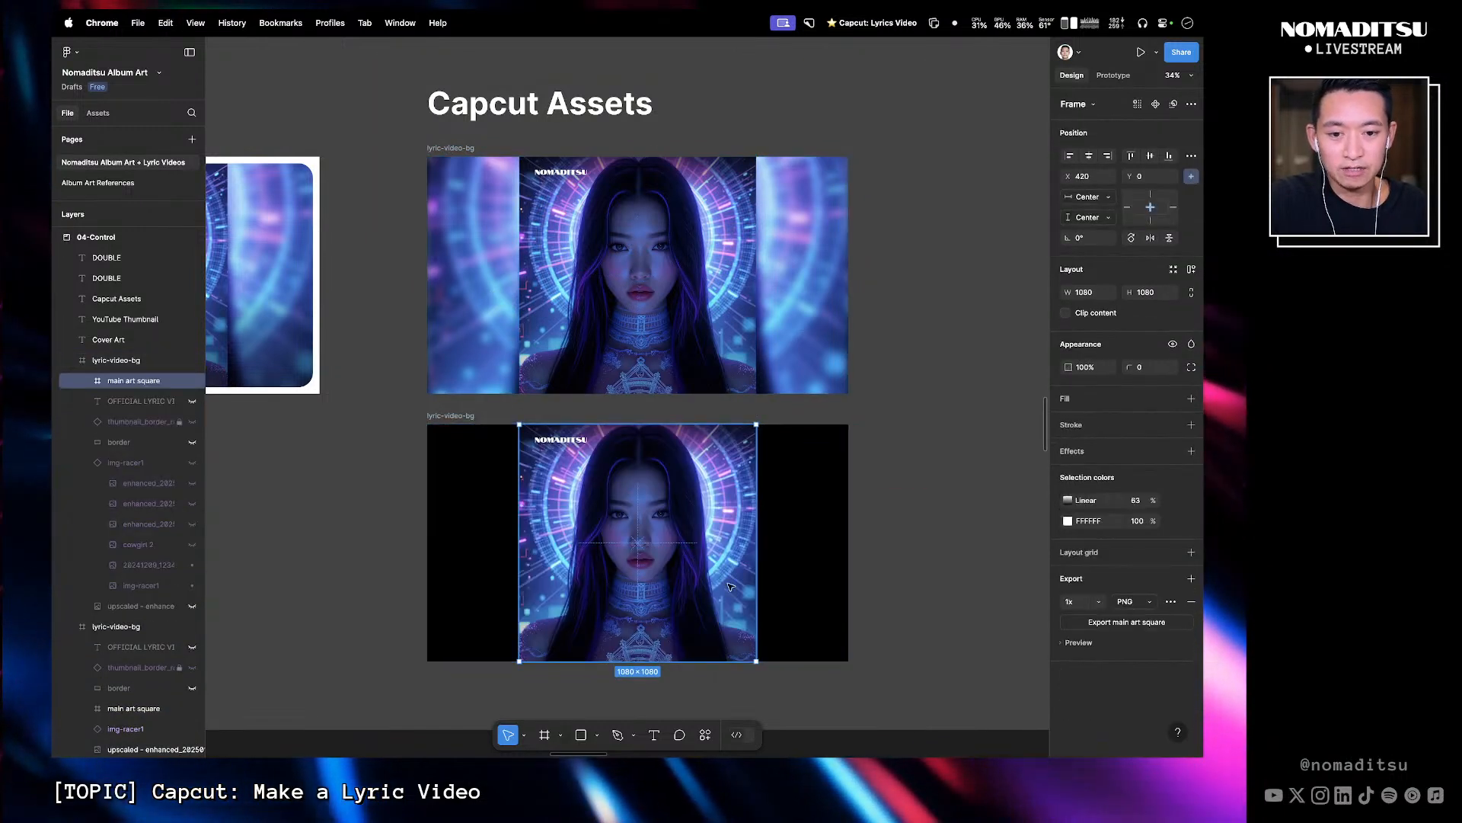
{"action": "left_click", "coordinate": [369, 454]}
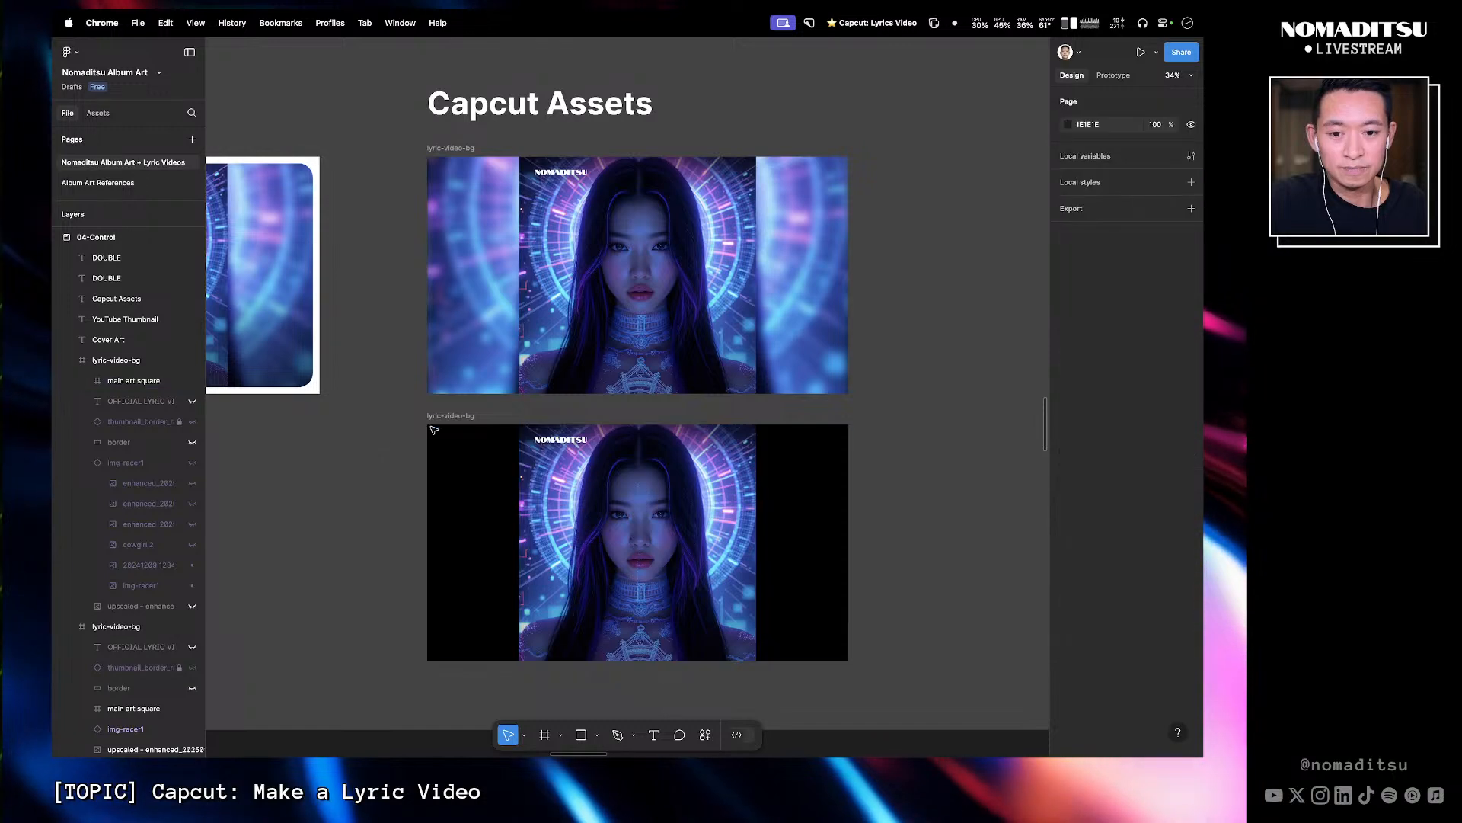
{"action": "double_click", "coordinate": [447, 416]}
{"action": "left_click", "coordinate": [544, 417]}
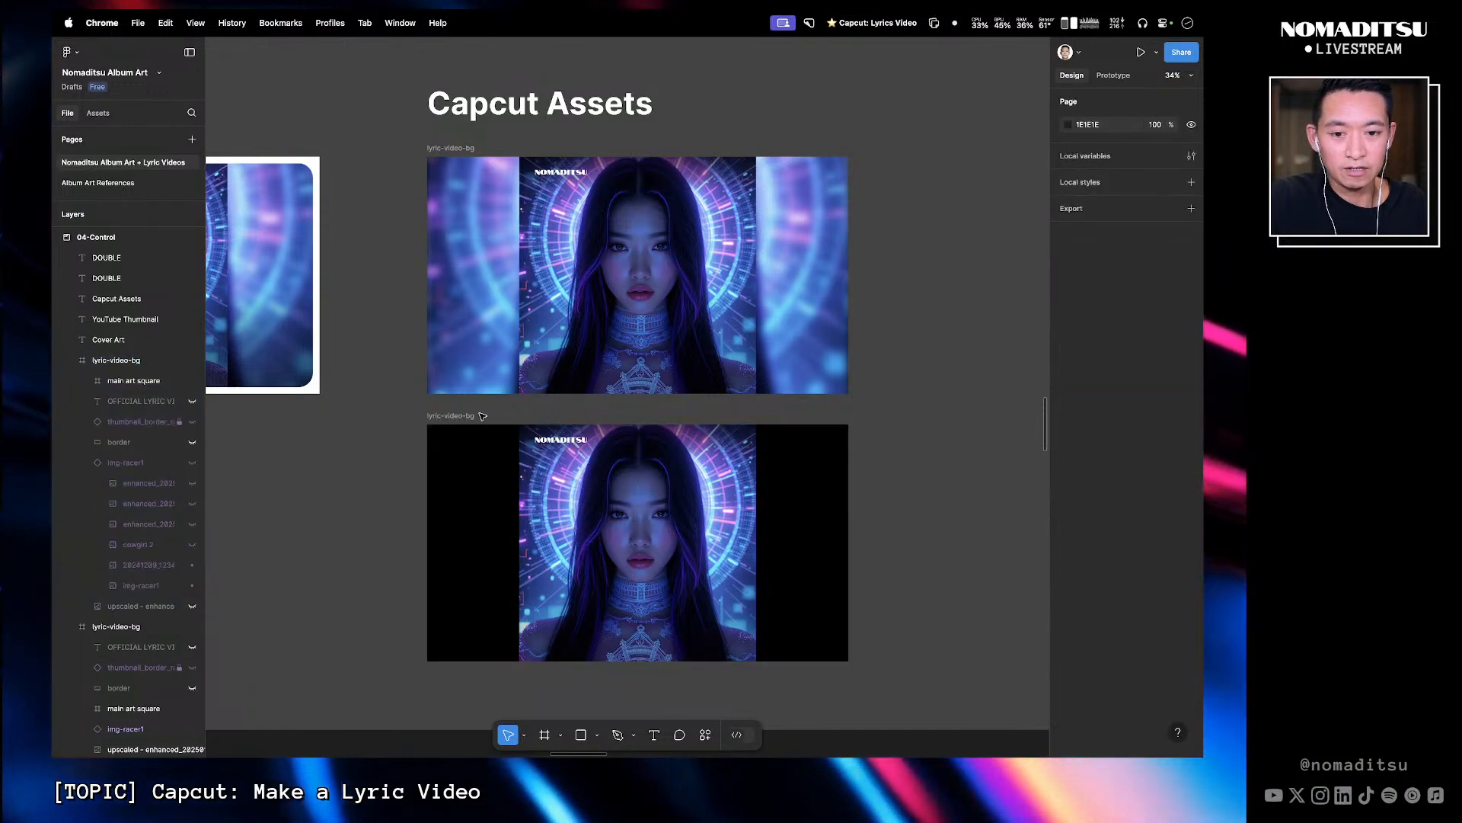
{"action": "left_click", "coordinate": [455, 417]}
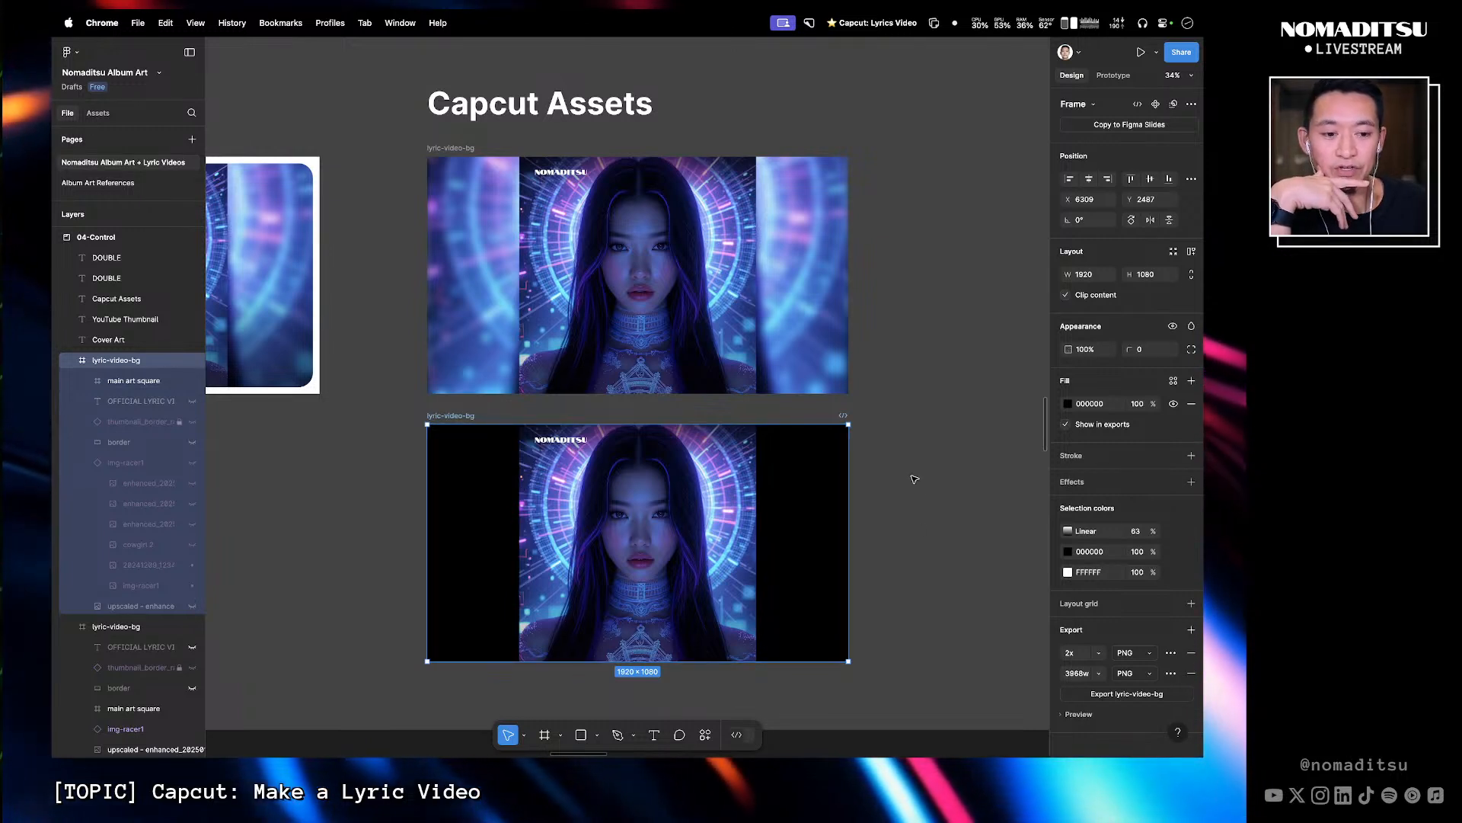
{"action": "left_click", "coordinate": [487, 415]}
{"action": "left_click", "coordinate": [462, 416]}
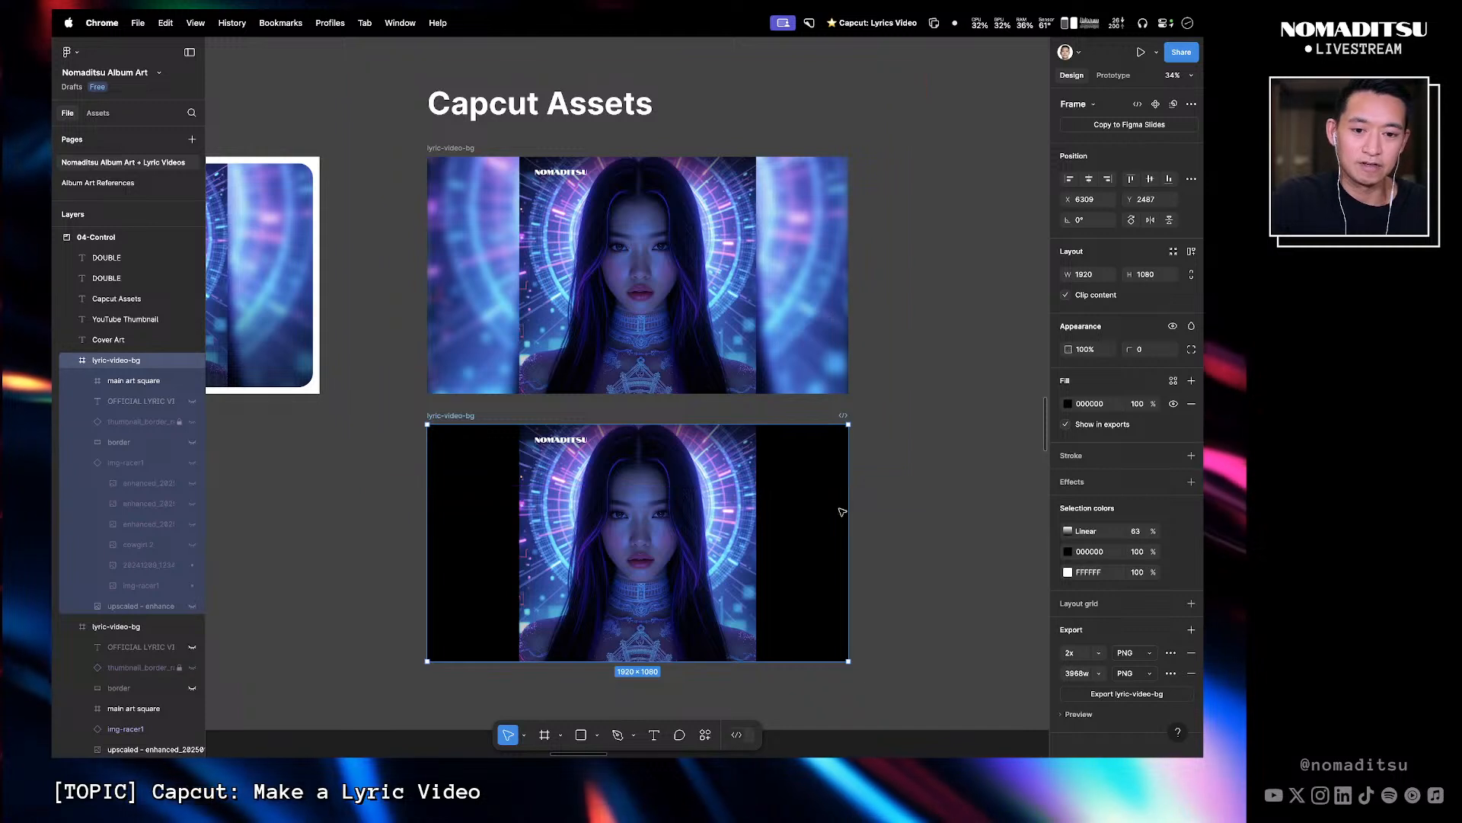
- Duplicate the main art square inside the duplicated frame, trying and undoing an enlargement of the copy
{"action": "left_click", "coordinate": [693, 527]}
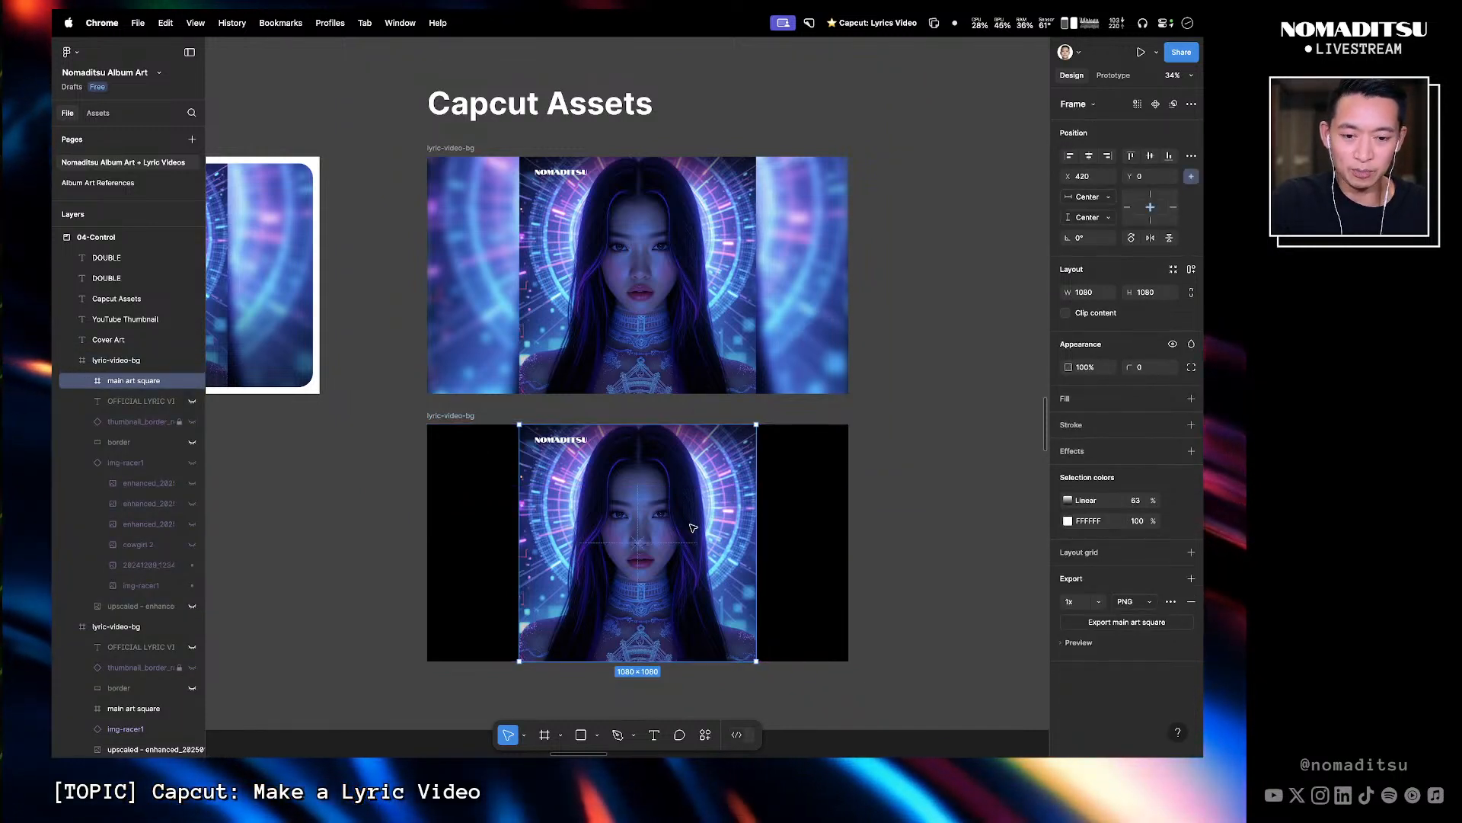
{"action": "key", "text": "super+d"}
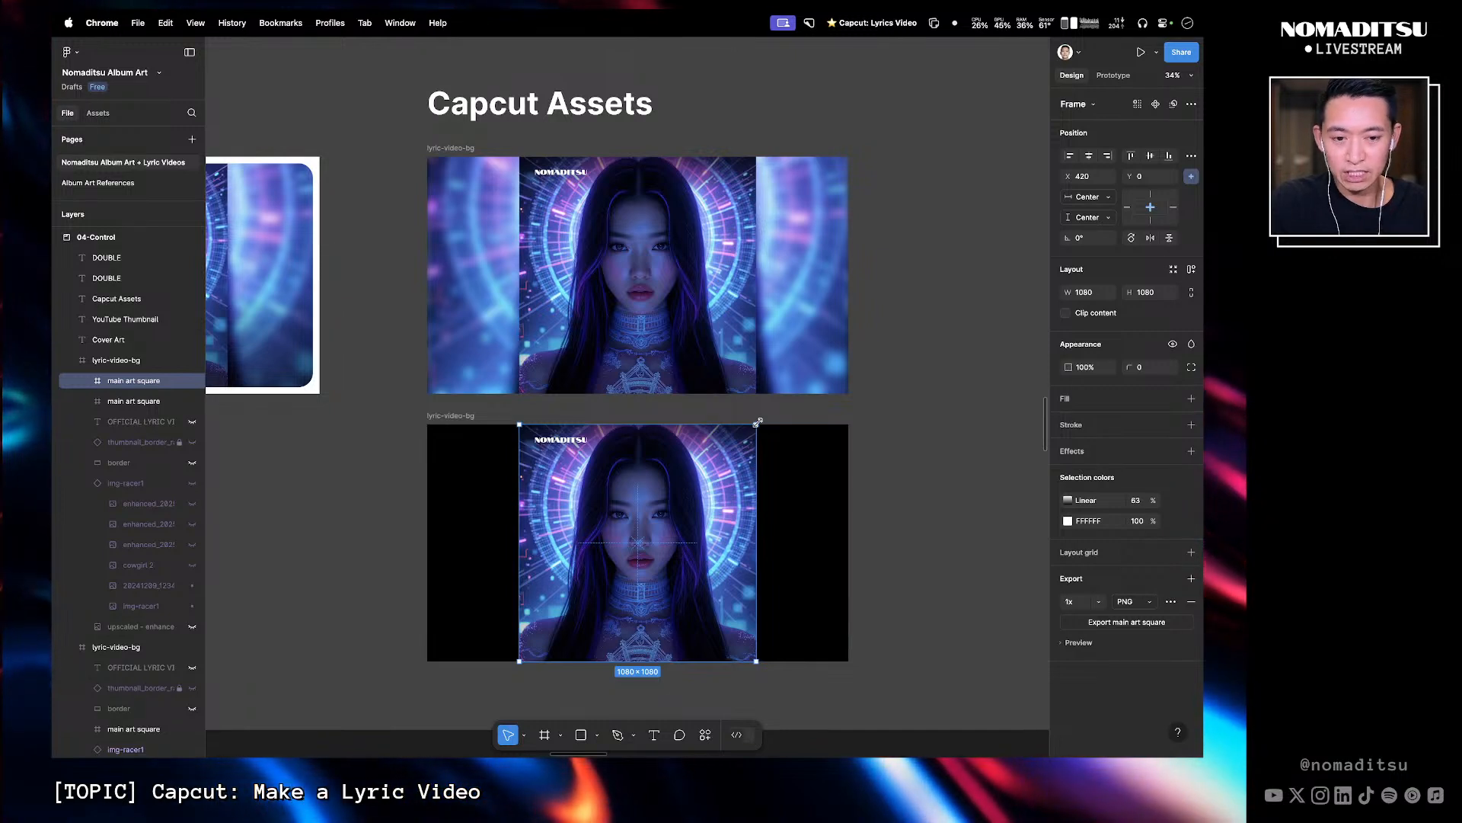
{"action": "left_click_drag", "start_coordinate": [758, 422], "coordinate": [779, 401]}
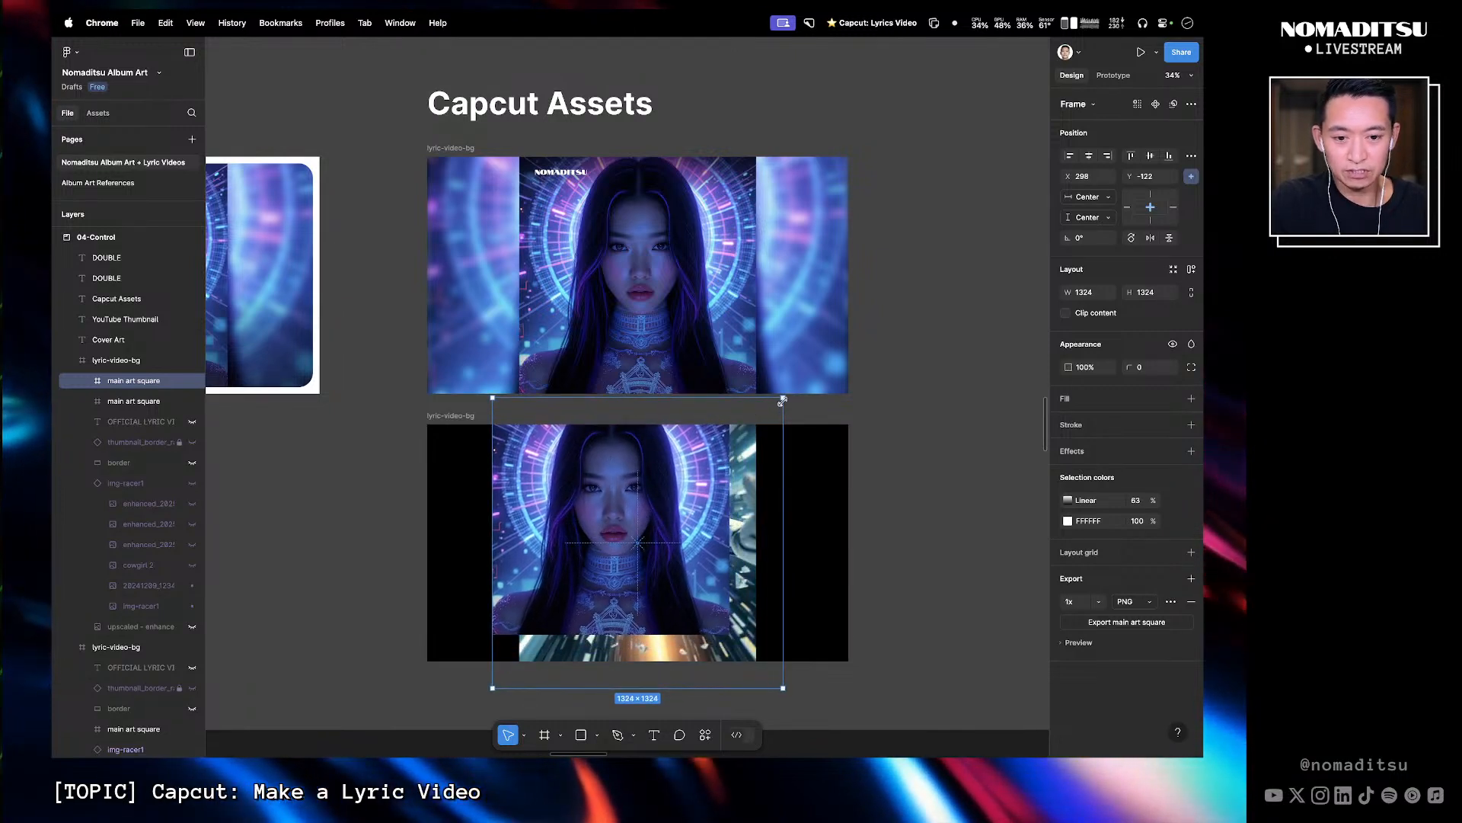
{"action": "key", "text": "super+z"}
{"action": "left_click", "coordinate": [287, 483]}
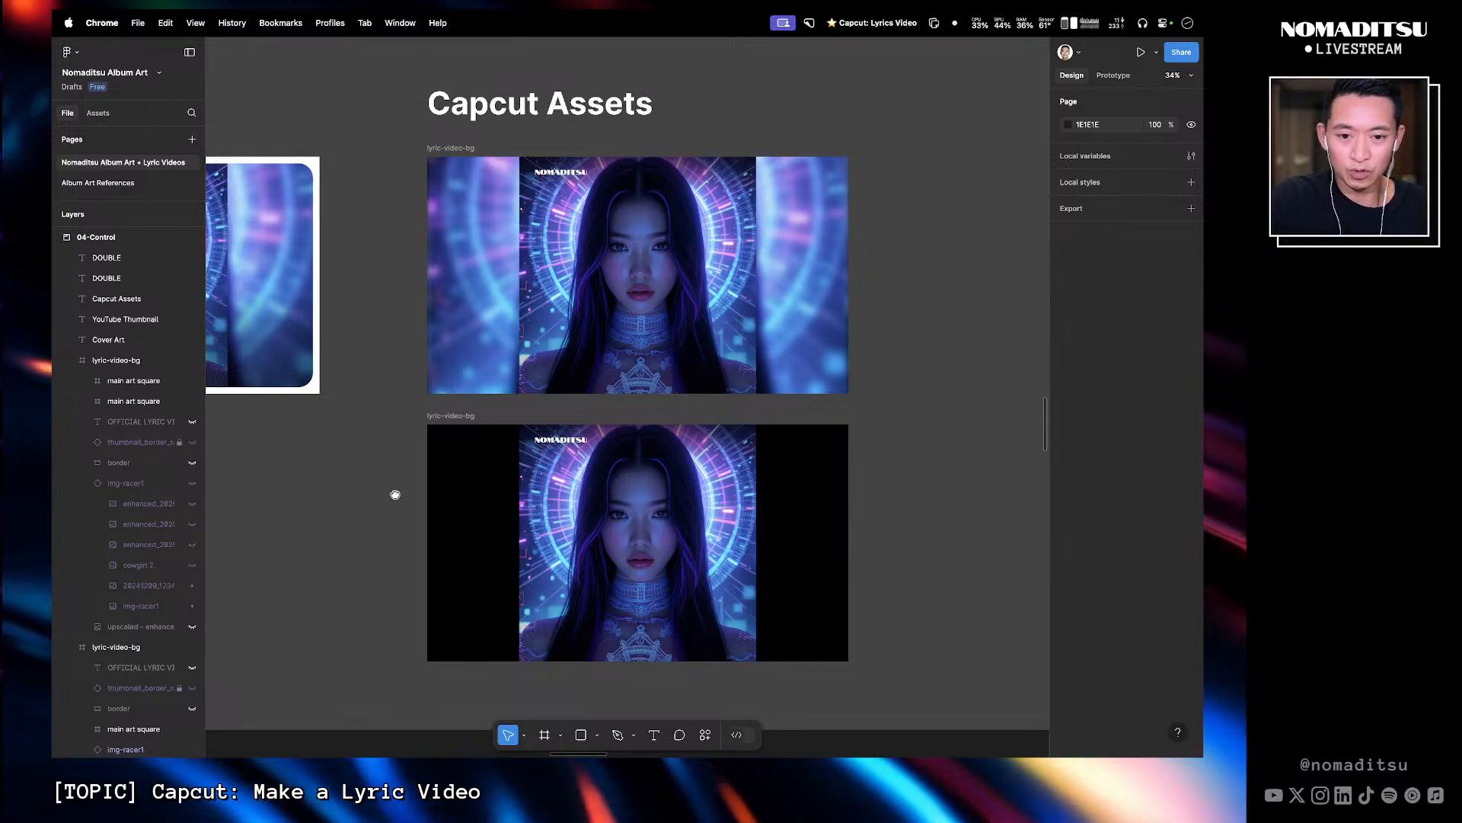
- Set the img-racer1 image's horizontal and vertical constraints to Scale
{"action": "left_click_drag", "start_coordinate": [649, 497], "coordinate": [696, 491]}
{"action": "left_click_drag", "start_coordinate": [283, 495], "coordinate": [781, 483]}
{"action": "left_click_drag", "start_coordinate": [544, 482], "coordinate": [906, 486]}
{"action": "left_click_drag", "start_coordinate": [335, 489], "coordinate": [944, 495]}
{"action": "left_click_drag", "start_coordinate": [338, 495], "coordinate": [744, 494]}
{"action": "left_click_drag", "start_coordinate": [465, 493], "coordinate": [761, 493]}
{"action": "left_click_drag", "start_coordinate": [682, 440], "coordinate": [554, 487]}
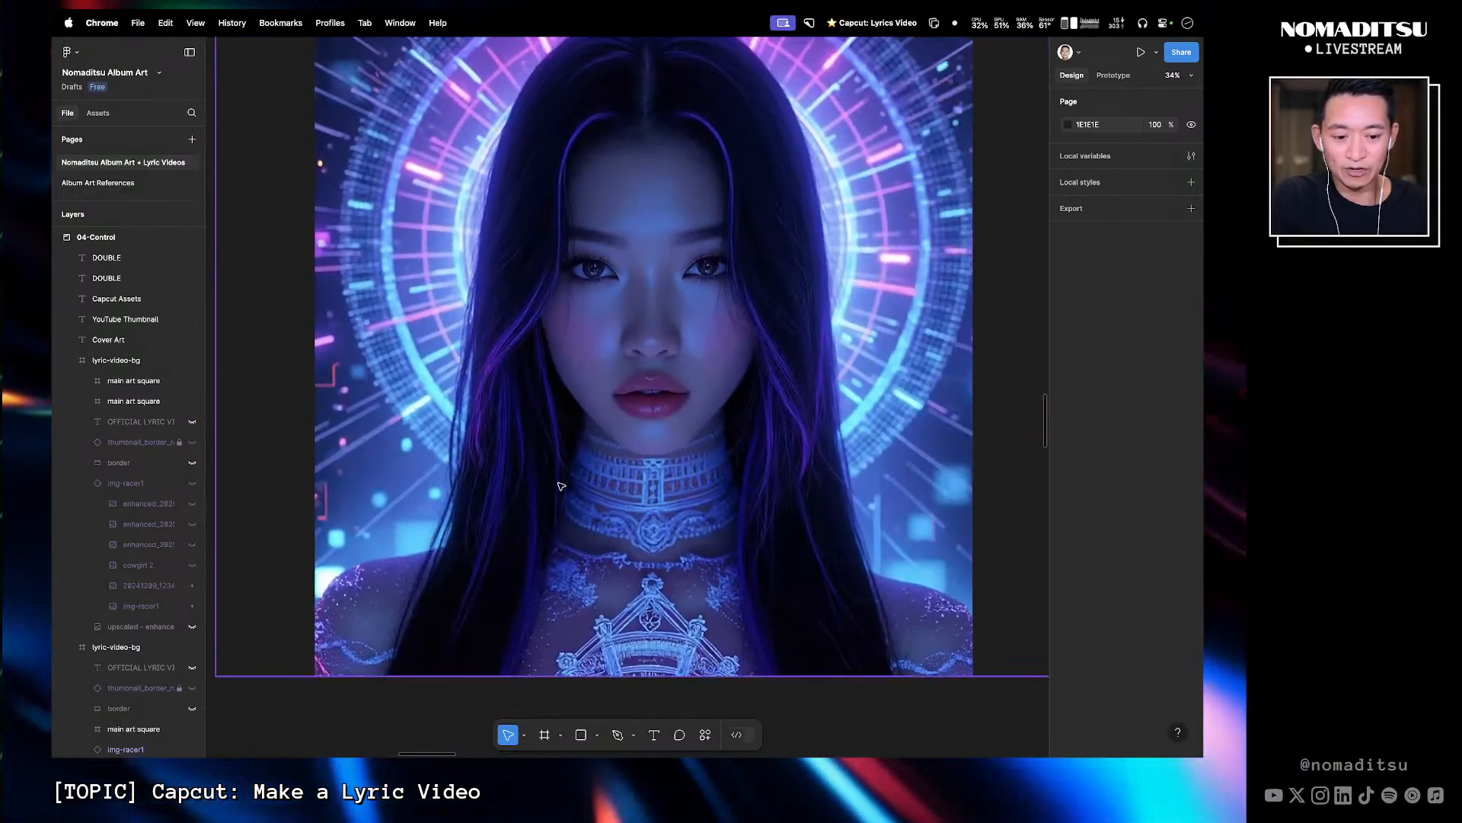
{"action": "key", "text": "super+minus"}
{"action": "key", "text": "super+minus"}
{"action": "left_click_drag", "start_coordinate": [656, 458], "coordinate": [558, 479]}
{"action": "left_click", "coordinate": [503, 493]}
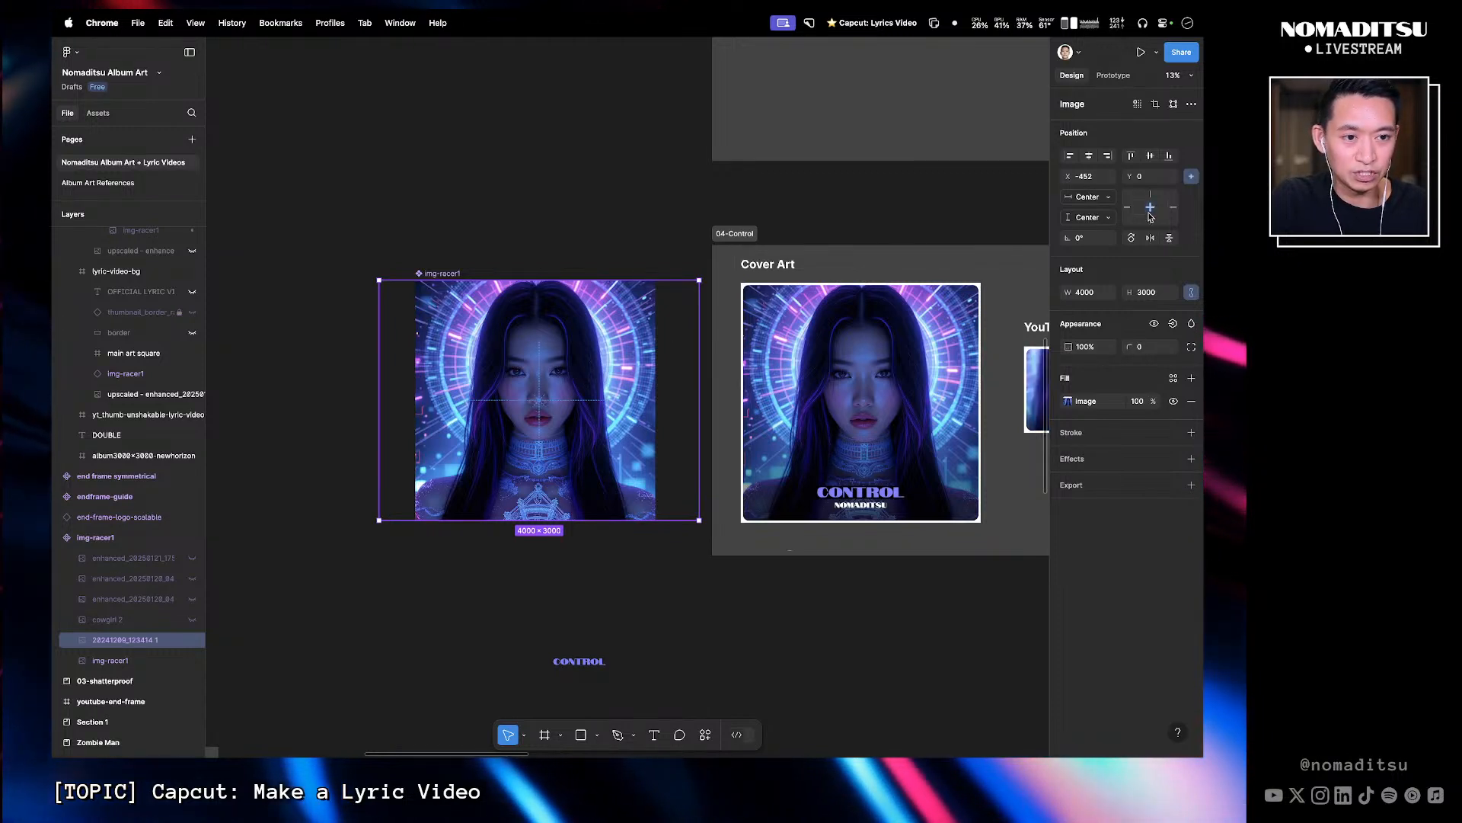
{"action": "left_click", "coordinate": [1089, 217]}
{"action": "left_click", "coordinate": [1095, 217]}
{"action": "left_click", "coordinate": [1093, 197]}
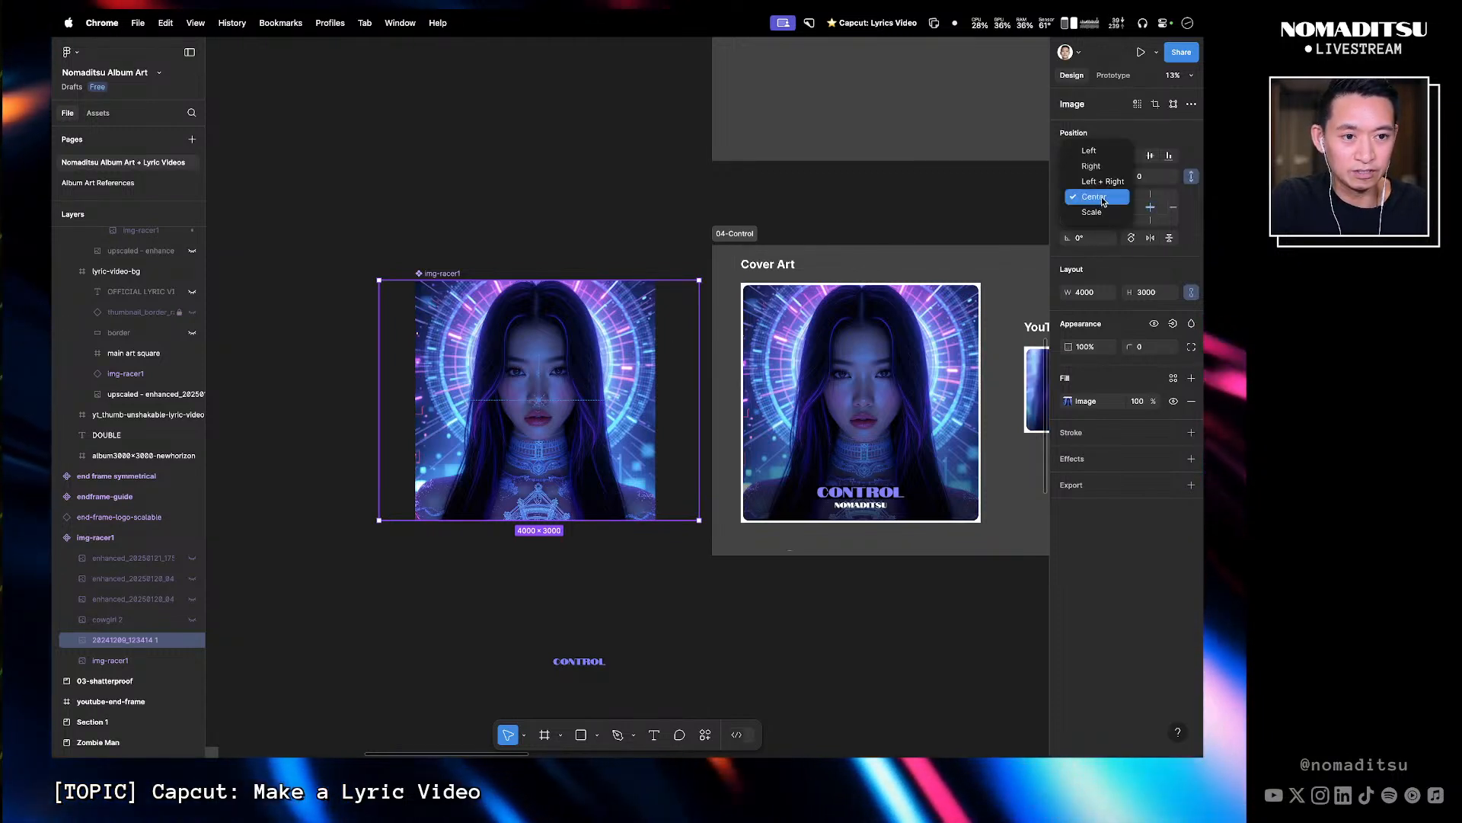
{"action": "left_click", "coordinate": [1091, 212]}
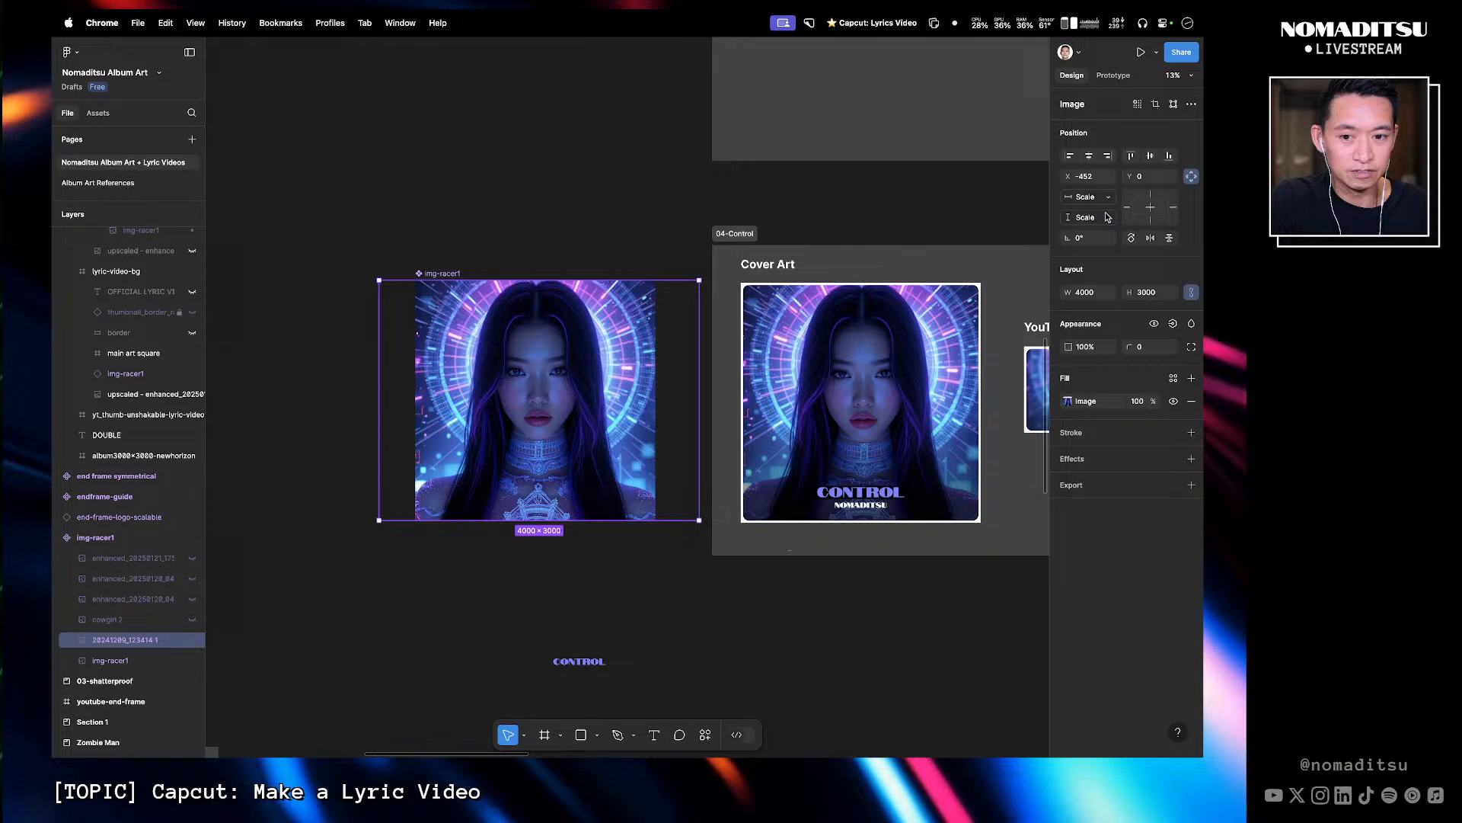
- Ungroup the main art square frame inside the duplicated lyric-video-bg frame
{"action": "left_click", "coordinate": [120, 537]}
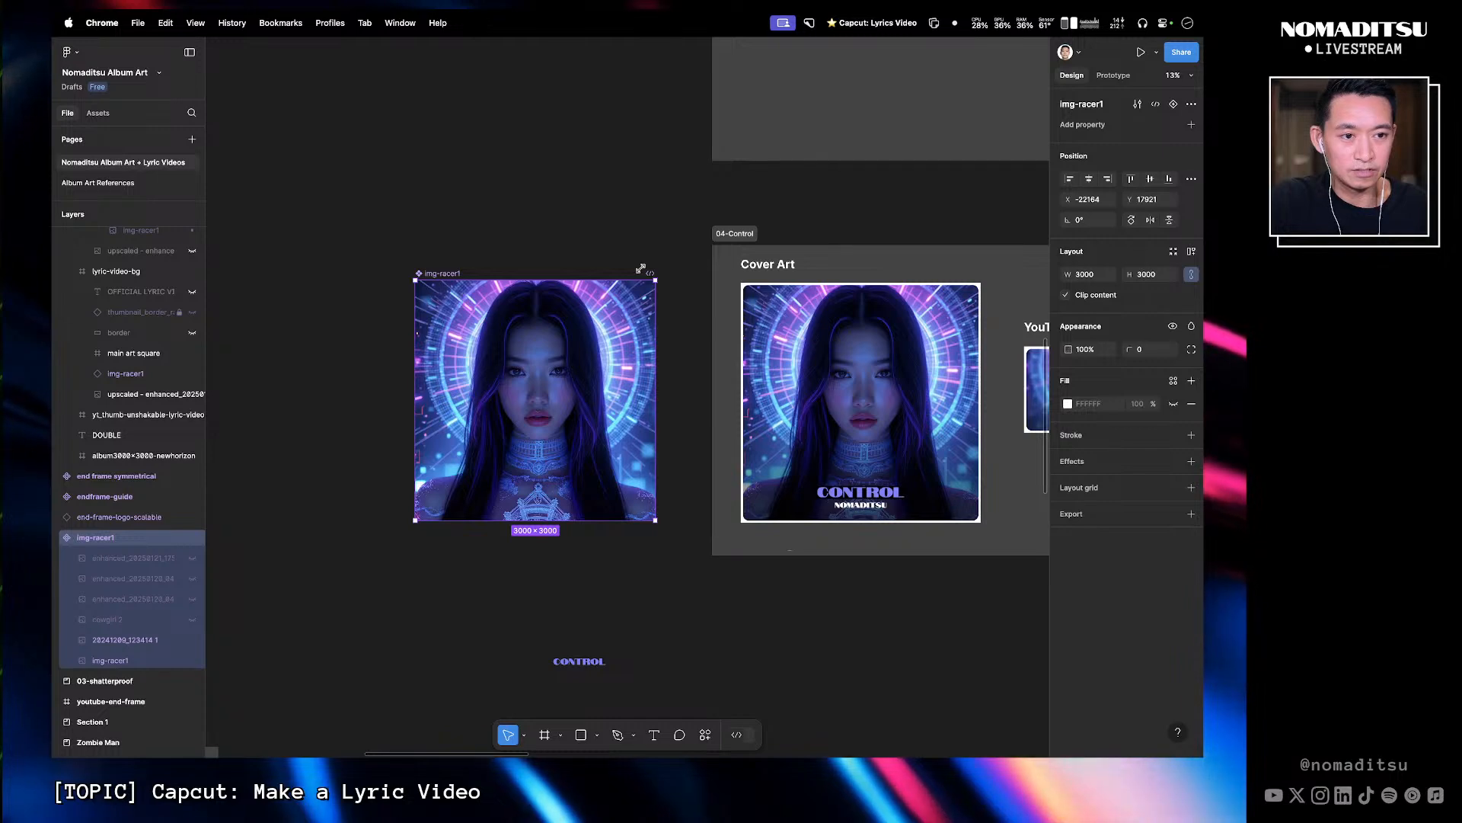
{"action": "left_click", "coordinate": [649, 246]}
{"action": "left_click_drag", "start_coordinate": [883, 245], "coordinate": [418, 212]}
{"action": "left_click_drag", "start_coordinate": [661, 284], "coordinate": [528, 251]}
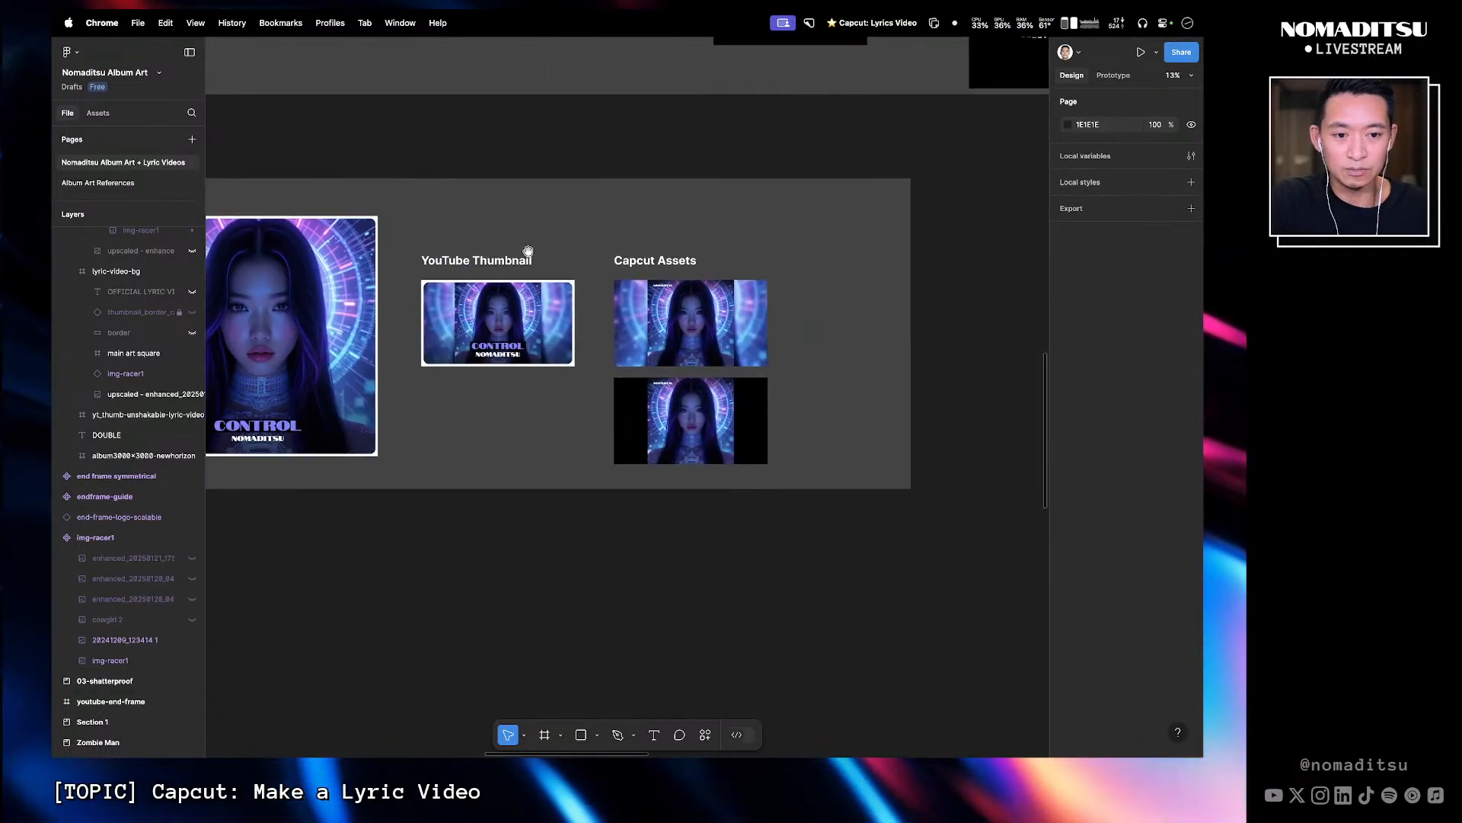
{"action": "left_click", "coordinate": [698, 419]}
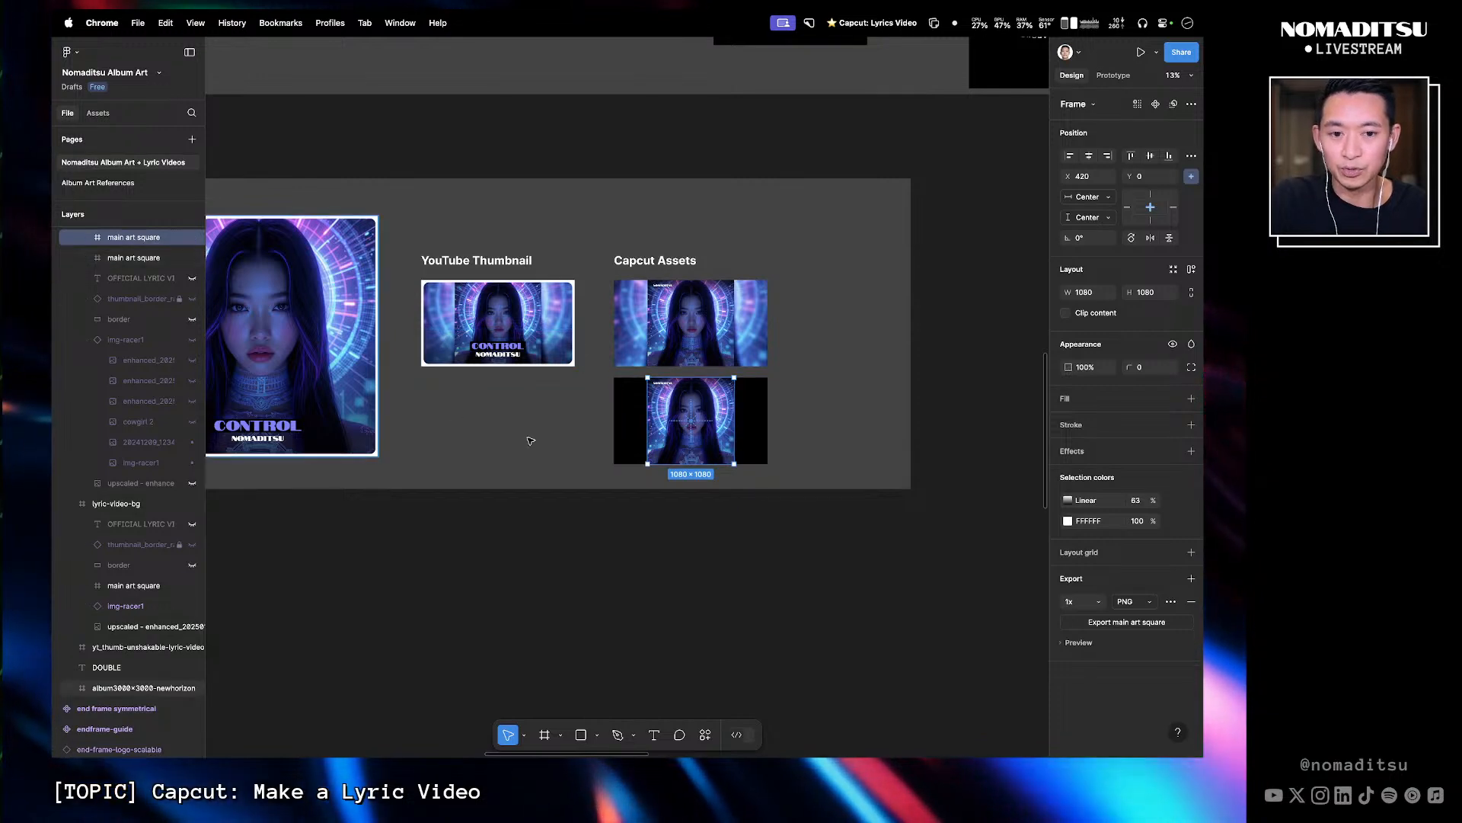
{"action": "key", "text": "z"}
{"action": "left_click_drag", "start_coordinate": [837, 524], "coordinate": [566, 231]}
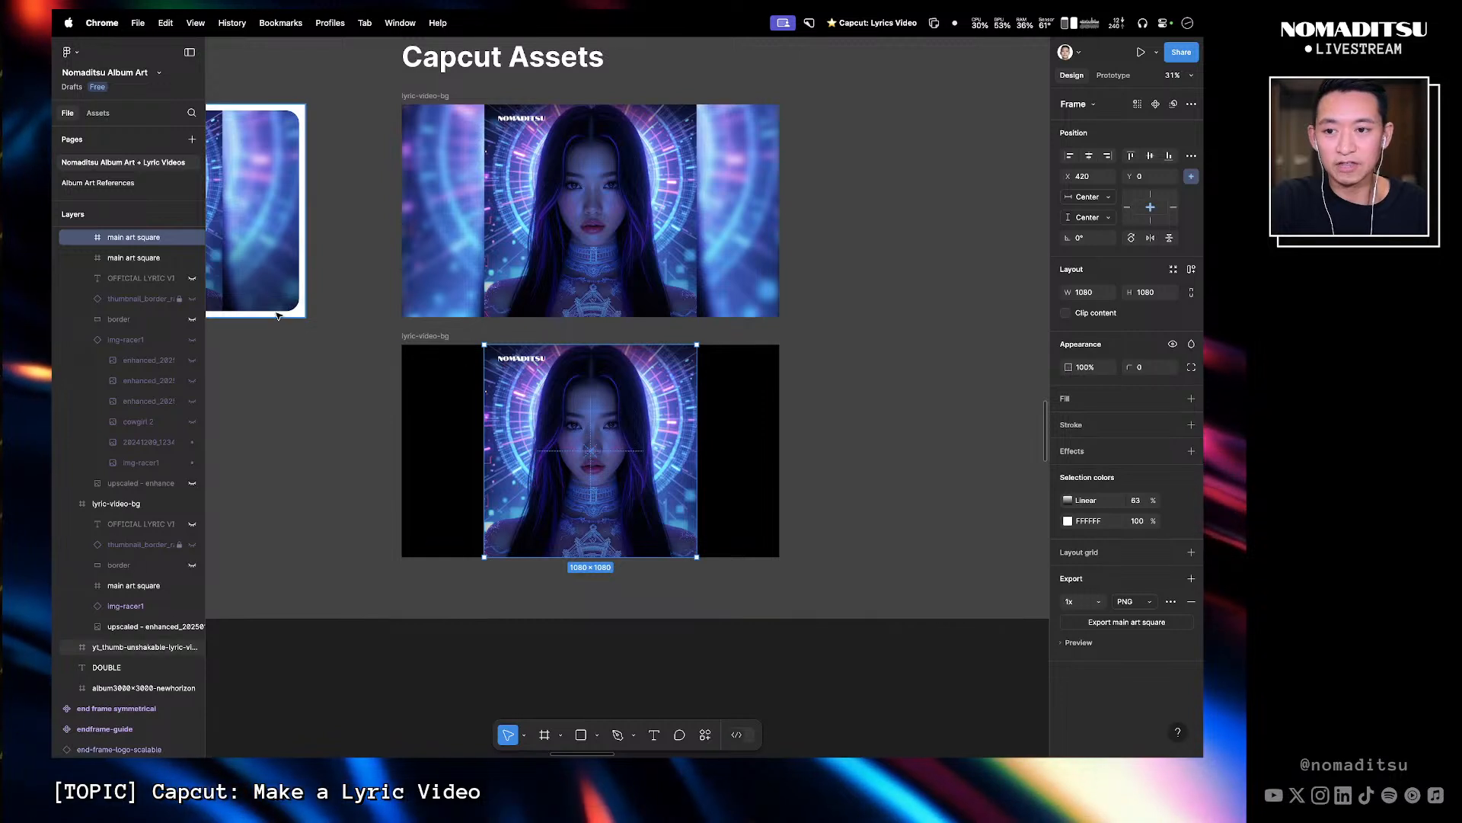
{"action": "scroll", "coordinate": [114, 320], "scroll_direction": "up", "scroll_amount": 2}
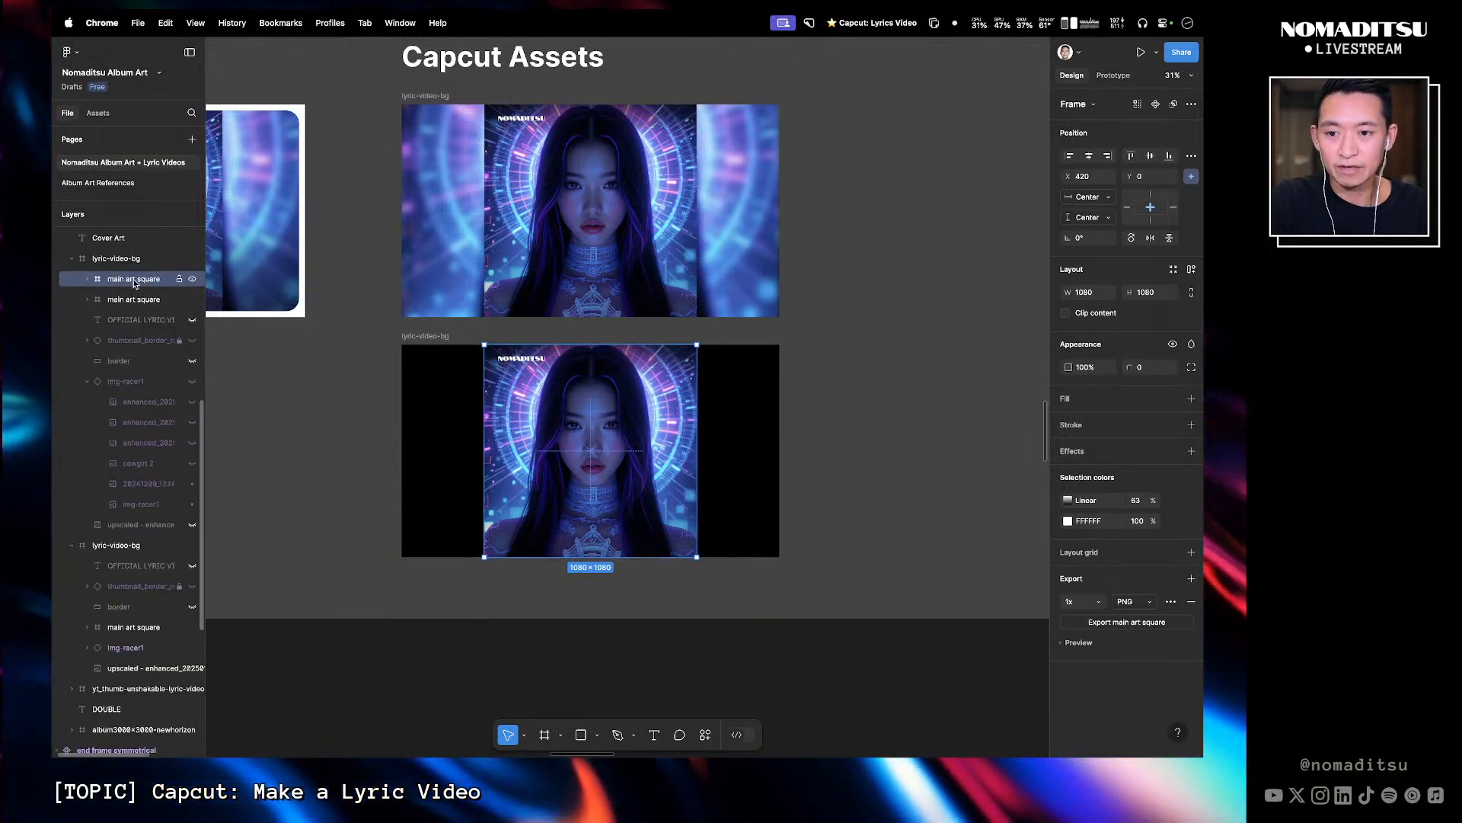
{"action": "left_click", "coordinate": [88, 279]}
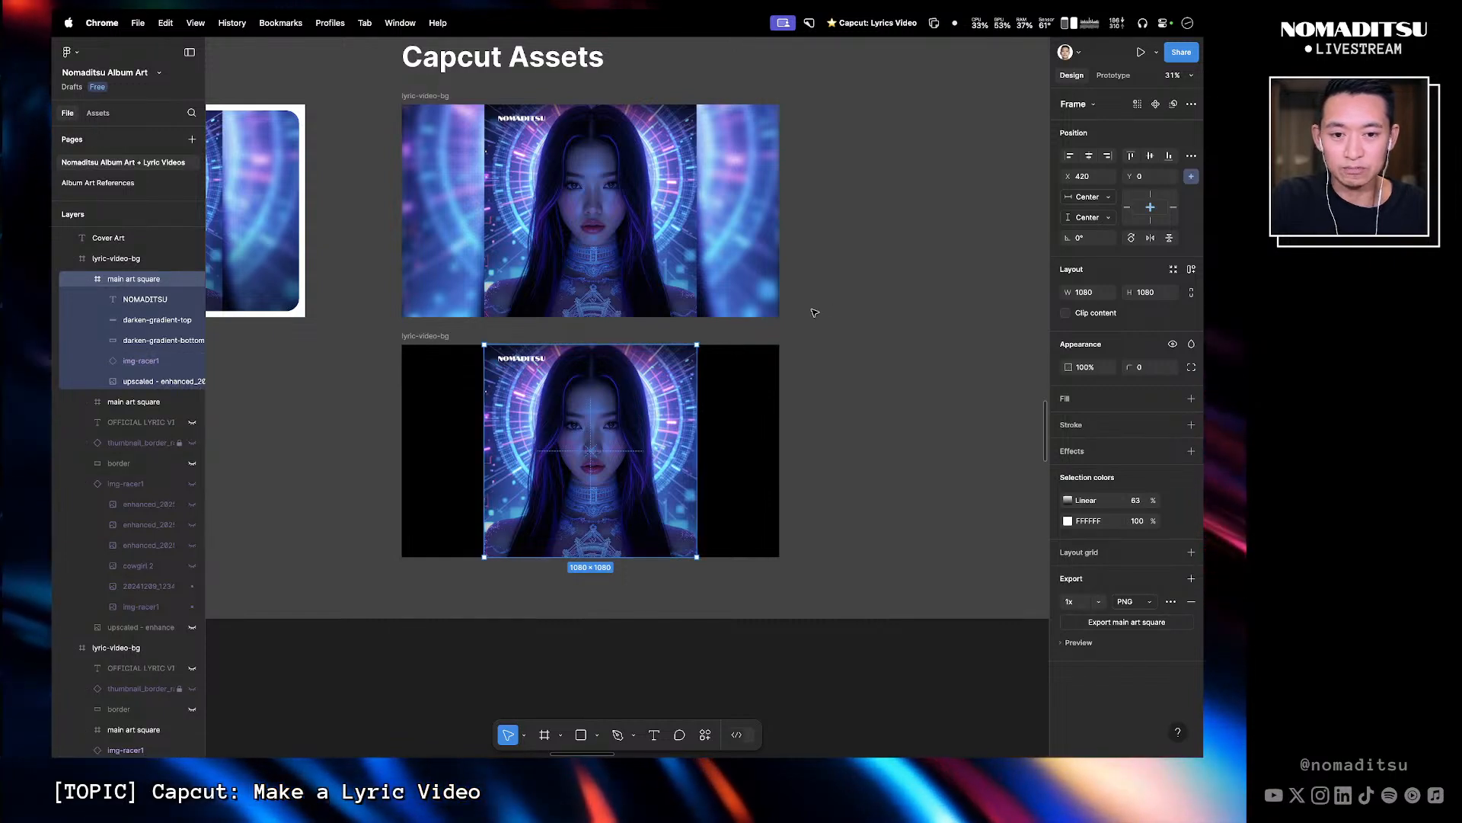
{"action": "left_click", "coordinate": [138, 361]}
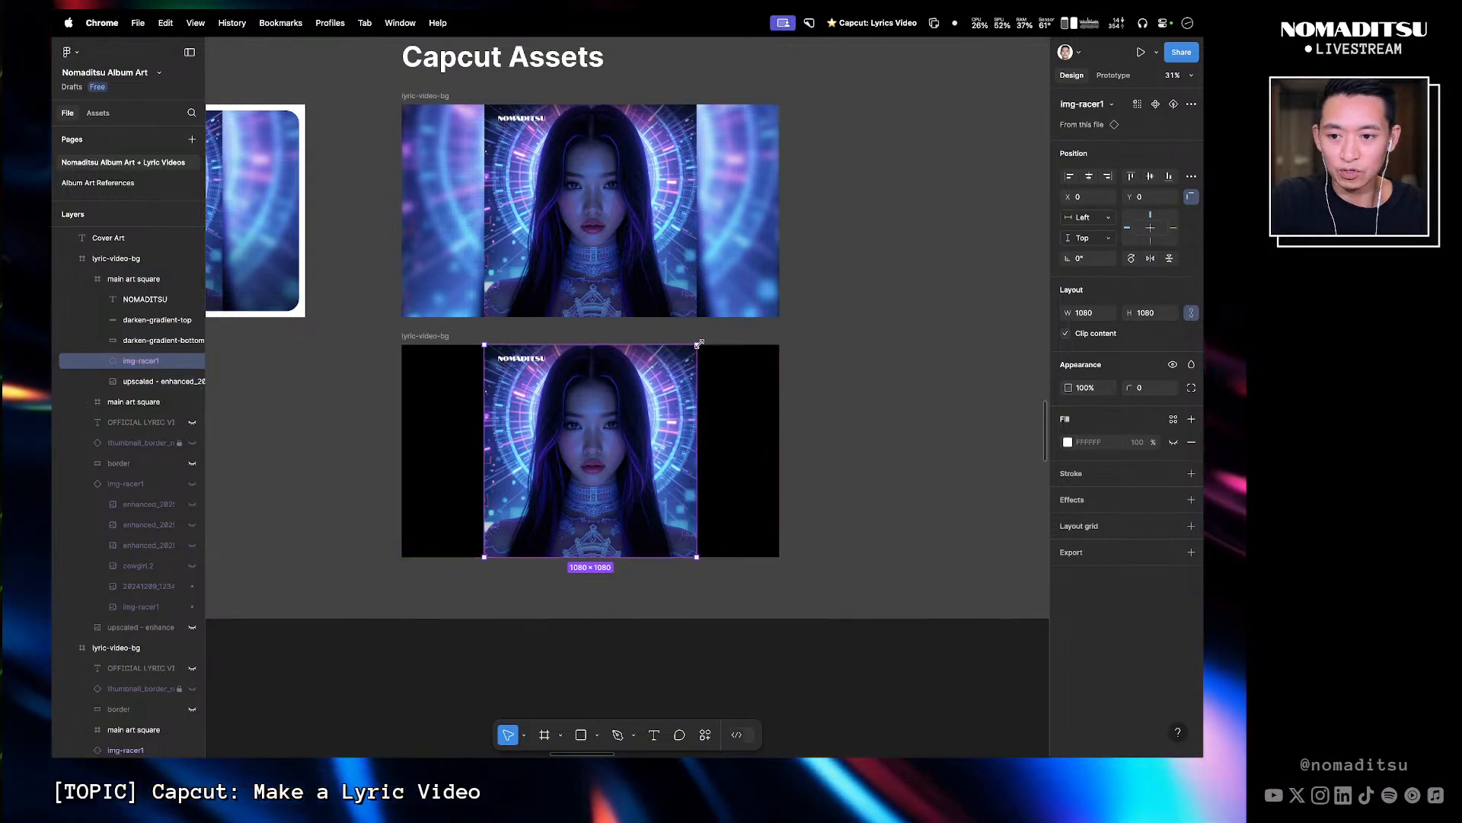
{"action": "left_click", "coordinate": [126, 278]}
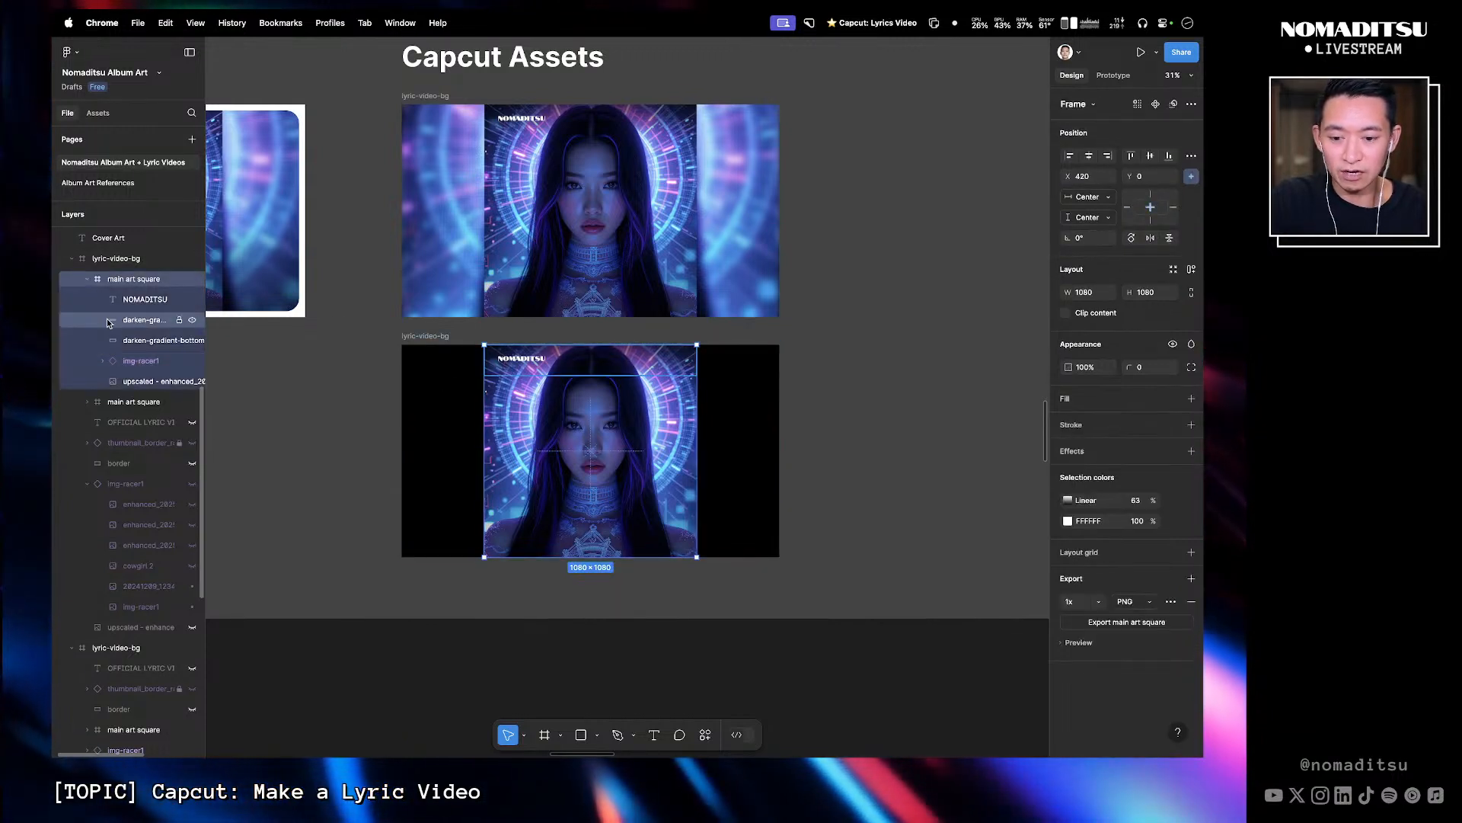
{"action": "key", "text": "shift+super+g"}
- Delete the NOMADITSU text, the bottom gradient and the leftover art layers from the duplicated frame
{"action": "left_click", "coordinate": [142, 286]}
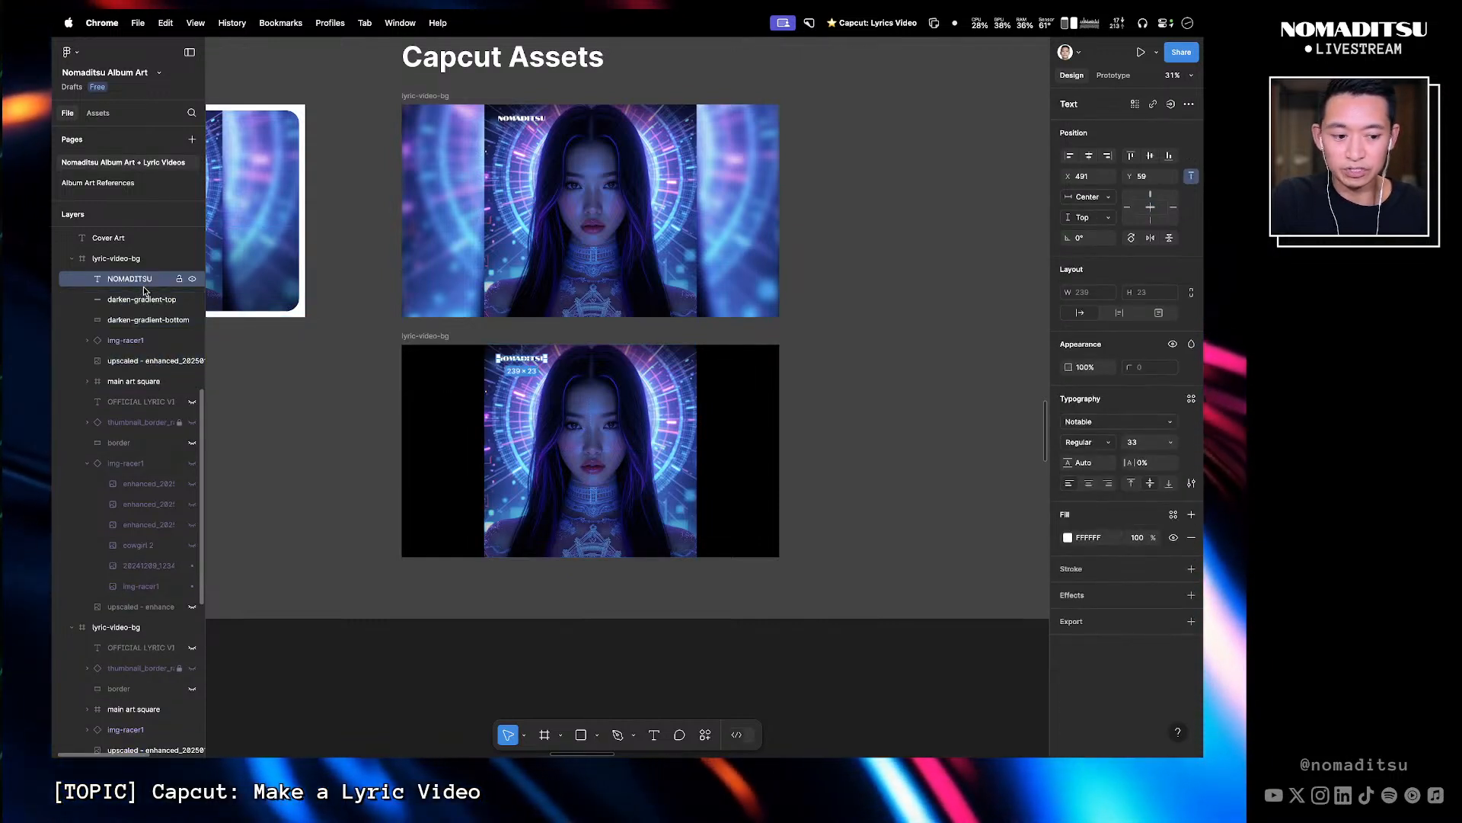
{"action": "key", "text": "Delete"}
{"action": "left_click", "coordinate": [144, 298]}
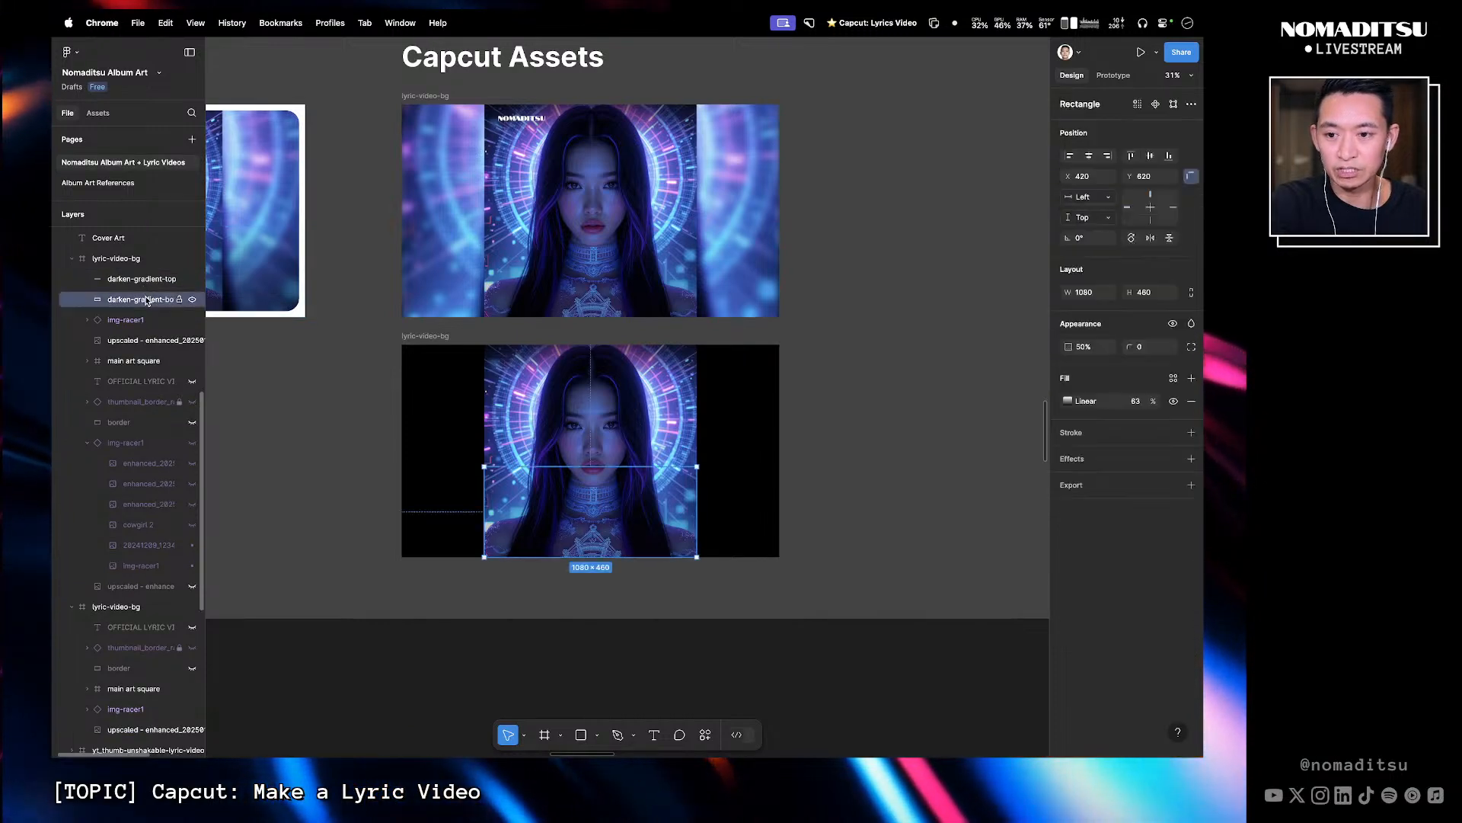
{"action": "key", "text": "Delete"}
{"action": "left_click", "coordinate": [142, 326]}
{"action": "key", "text": "Delete"}
{"action": "left_click", "coordinate": [140, 333]}
{"action": "left_click", "coordinate": [144, 325]}
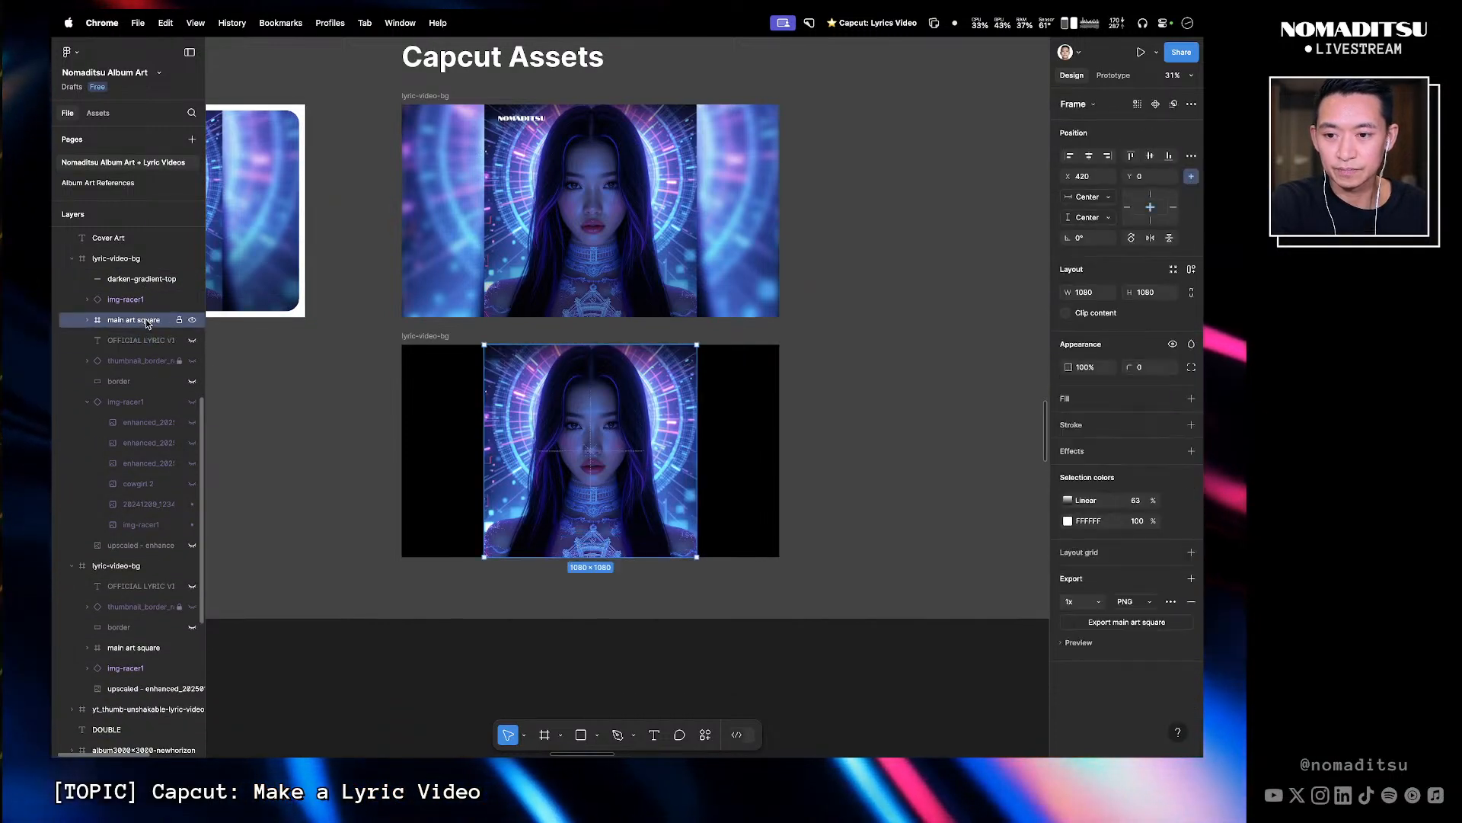
{"action": "key", "text": "Delete"}
{"action": "left_click", "coordinate": [145, 328]}
{"action": "key", "text": "Delete"}
- Scale the img-racer1 image up to 1920 × 1920 so it fills the duplicated frame
{"action": "left_click", "coordinate": [675, 351]}
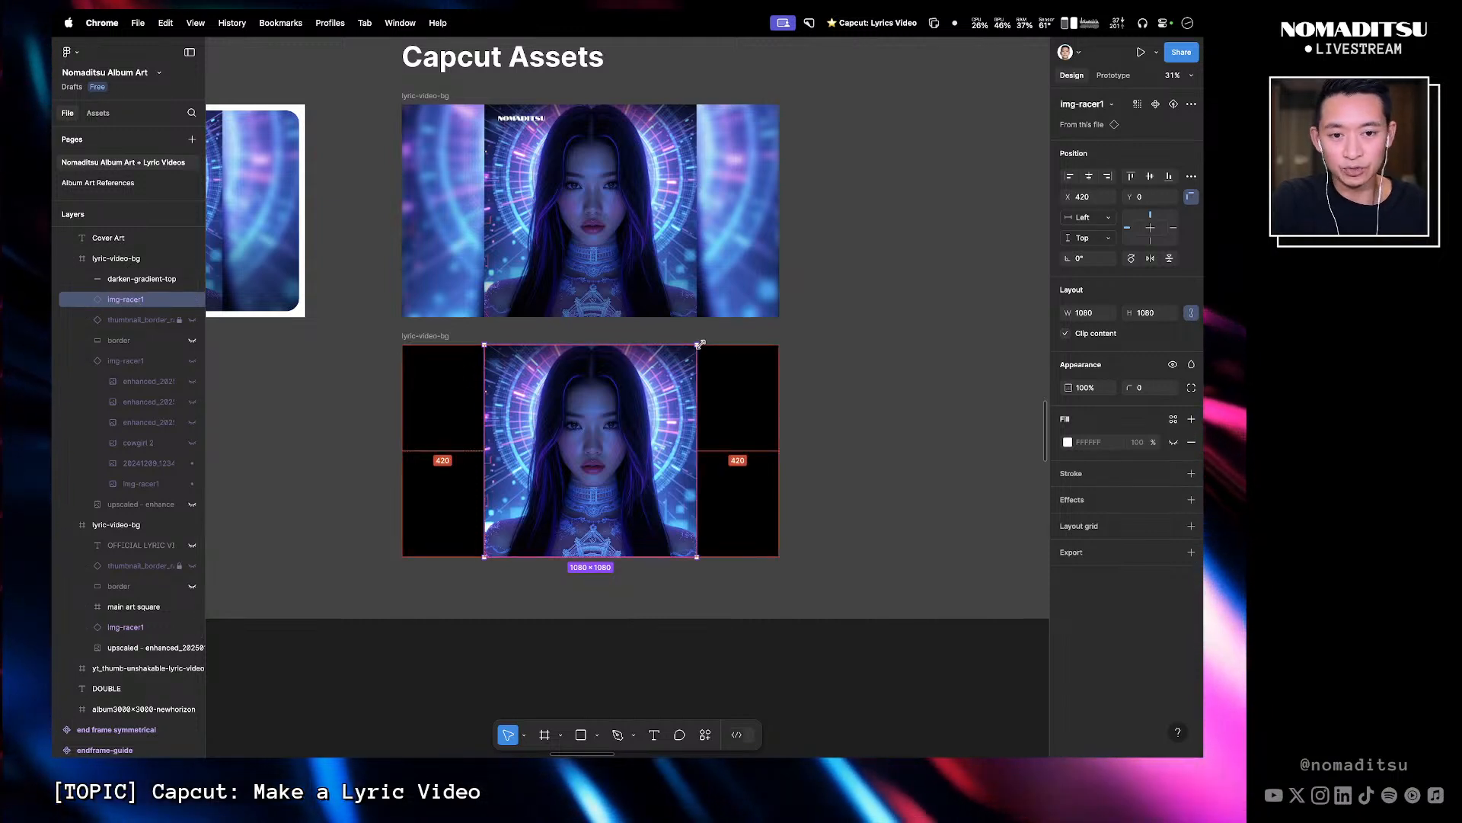
{"action": "left_click_drag", "start_coordinate": [696, 344], "coordinate": [780, 262]}
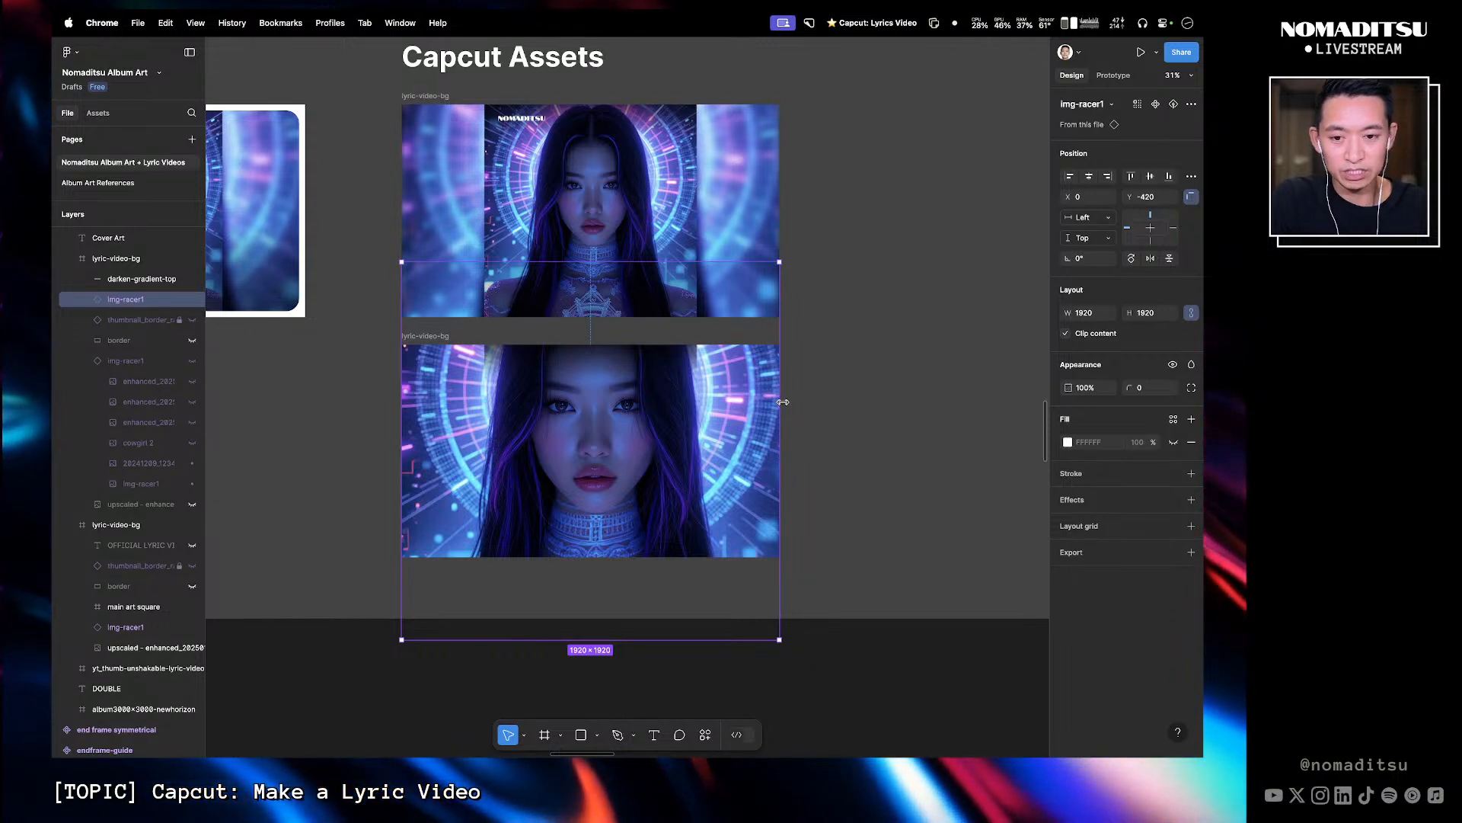
- Send the enlarged img-racer1 image to the back of the duplicated frame
{"action": "right_click", "coordinate": [743, 287]}
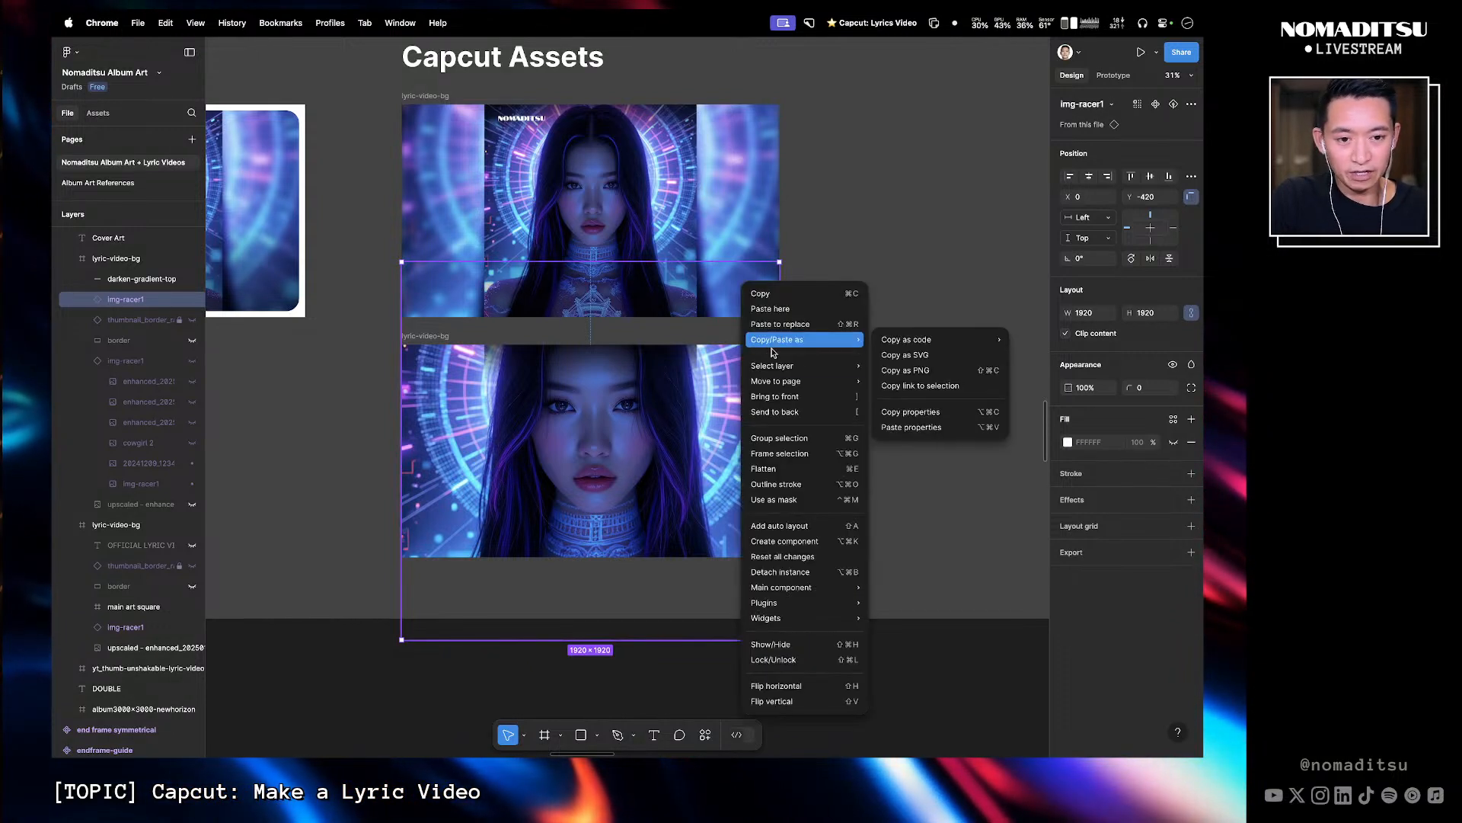
{"action": "left_click", "coordinate": [807, 396]}
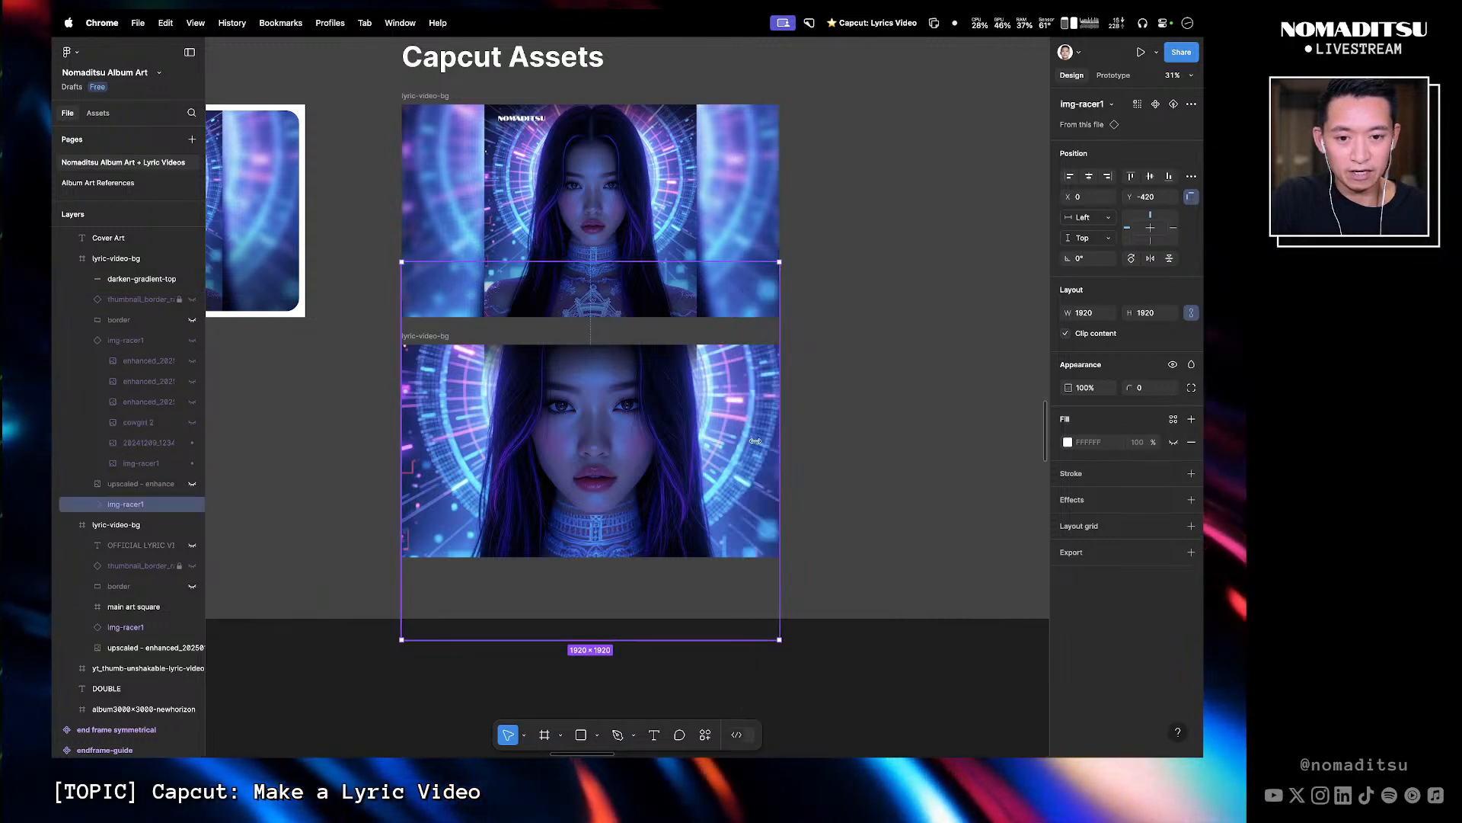
{"action": "scroll", "coordinate": [126, 472], "scroll_direction": "up", "scroll_amount": 3}
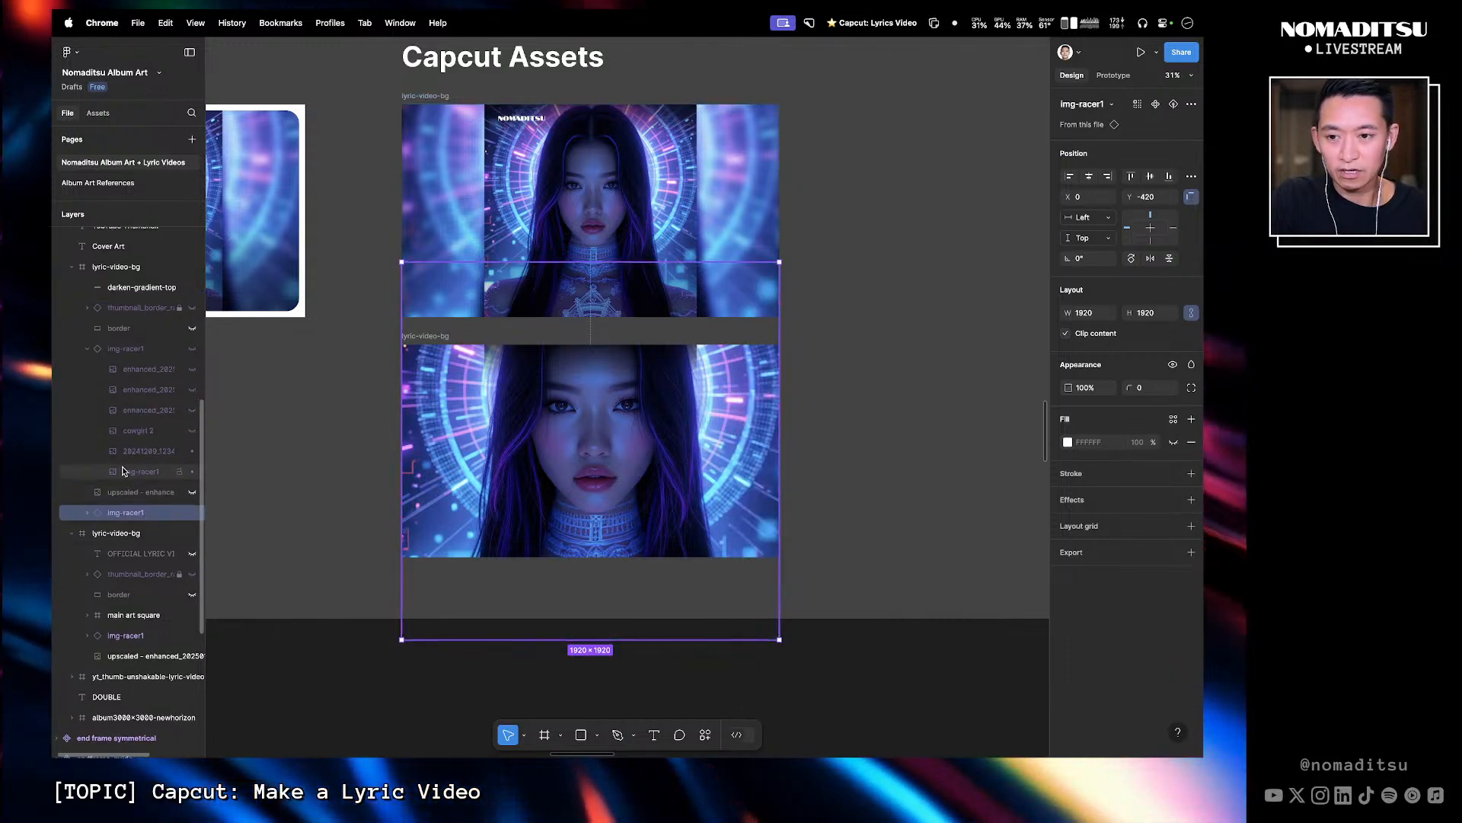
- Rasterize the enlarged img-racer1 image in the duplicated frame
{"action": "scroll", "coordinate": [126, 427], "scroll_direction": "up", "scroll_amount": 1}
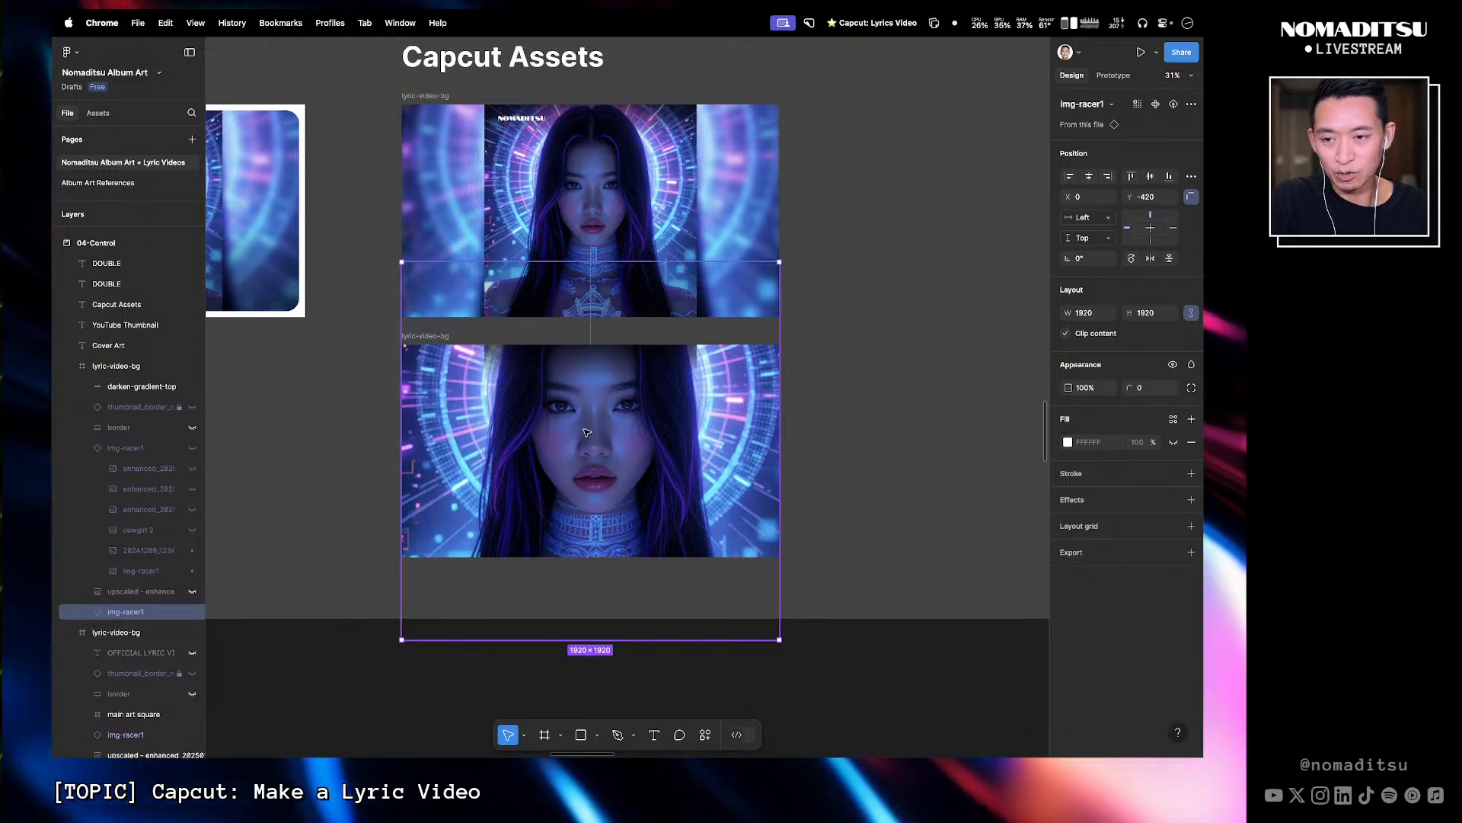
{"action": "left_click", "coordinate": [69, 52]}
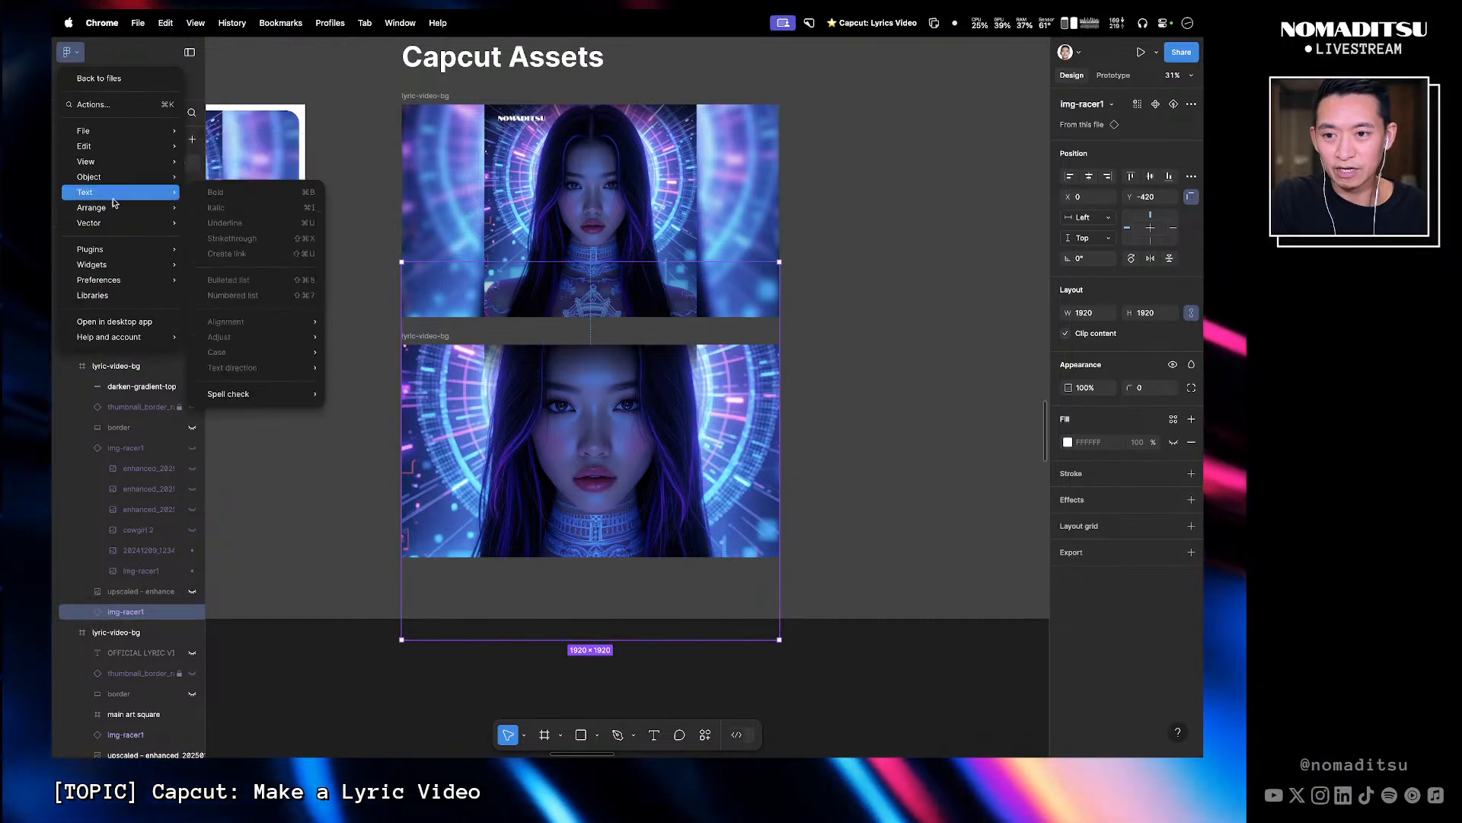
{"action": "mouse_move", "coordinate": [122, 183]}
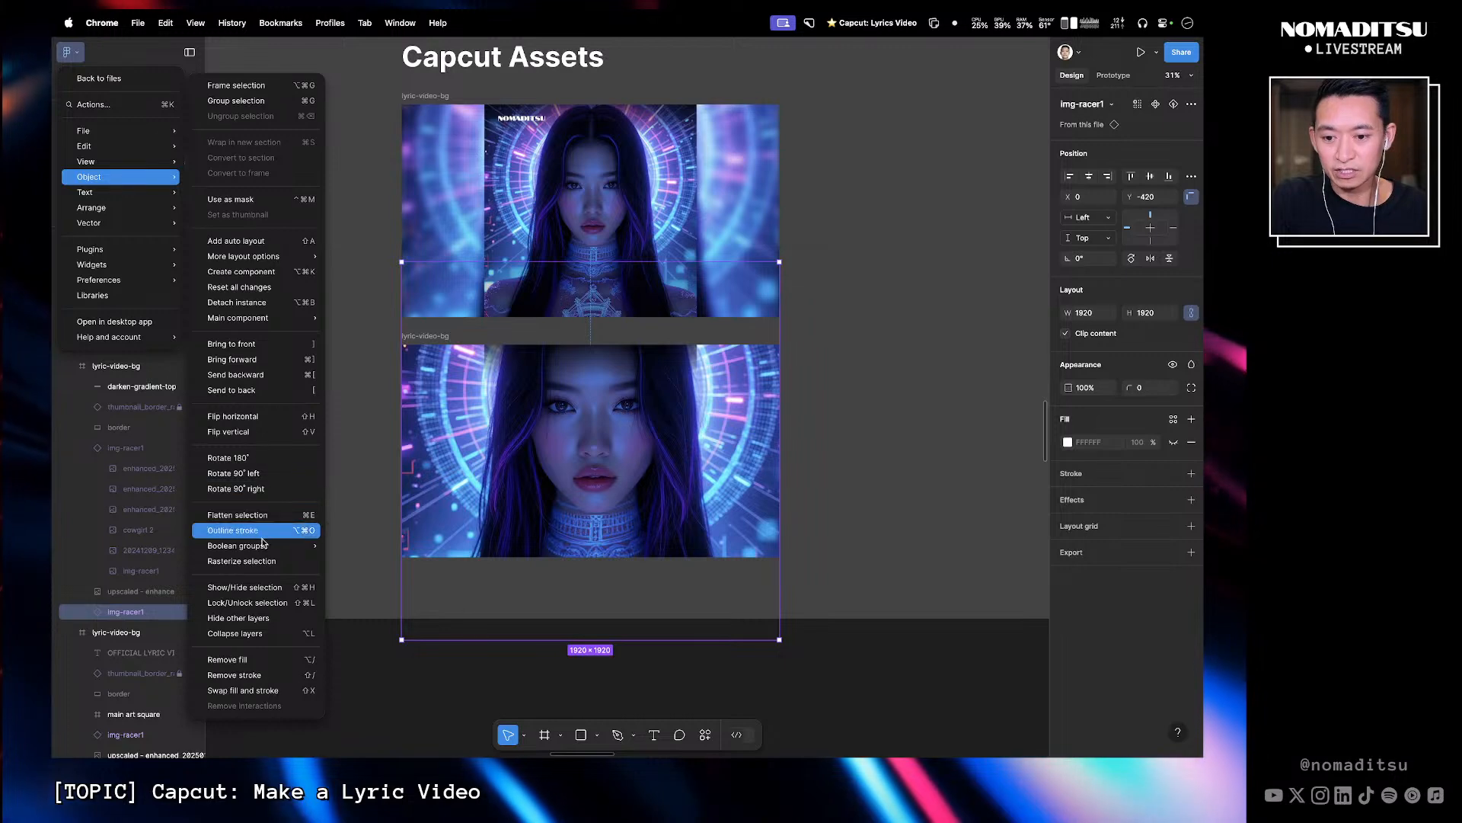
{"action": "left_click", "coordinate": [264, 567]}
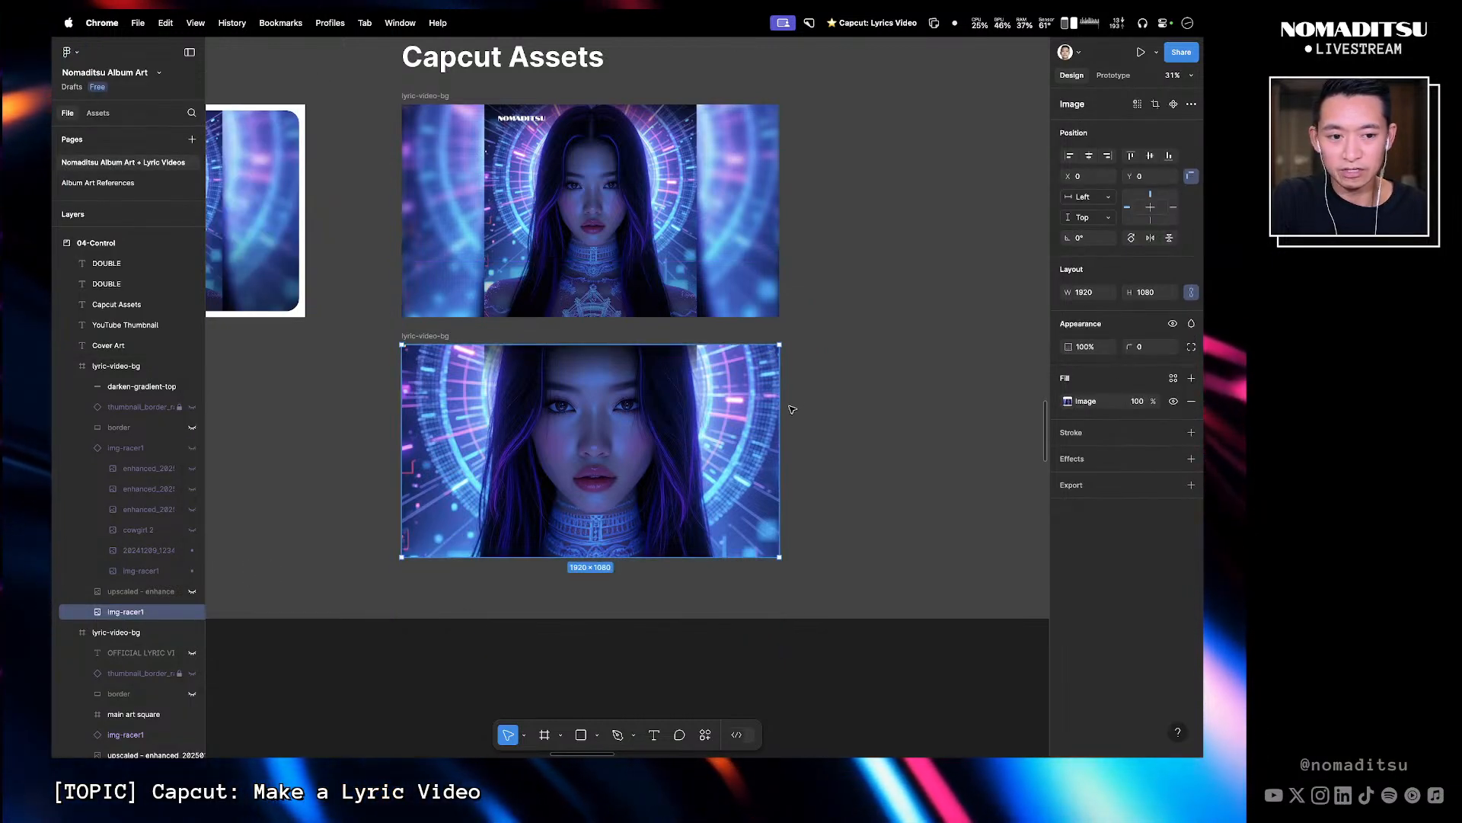
- Add a Layer blur effect to the rasterized image and set the blur to 60.2
{"action": "left_click", "coordinate": [1174, 460]}
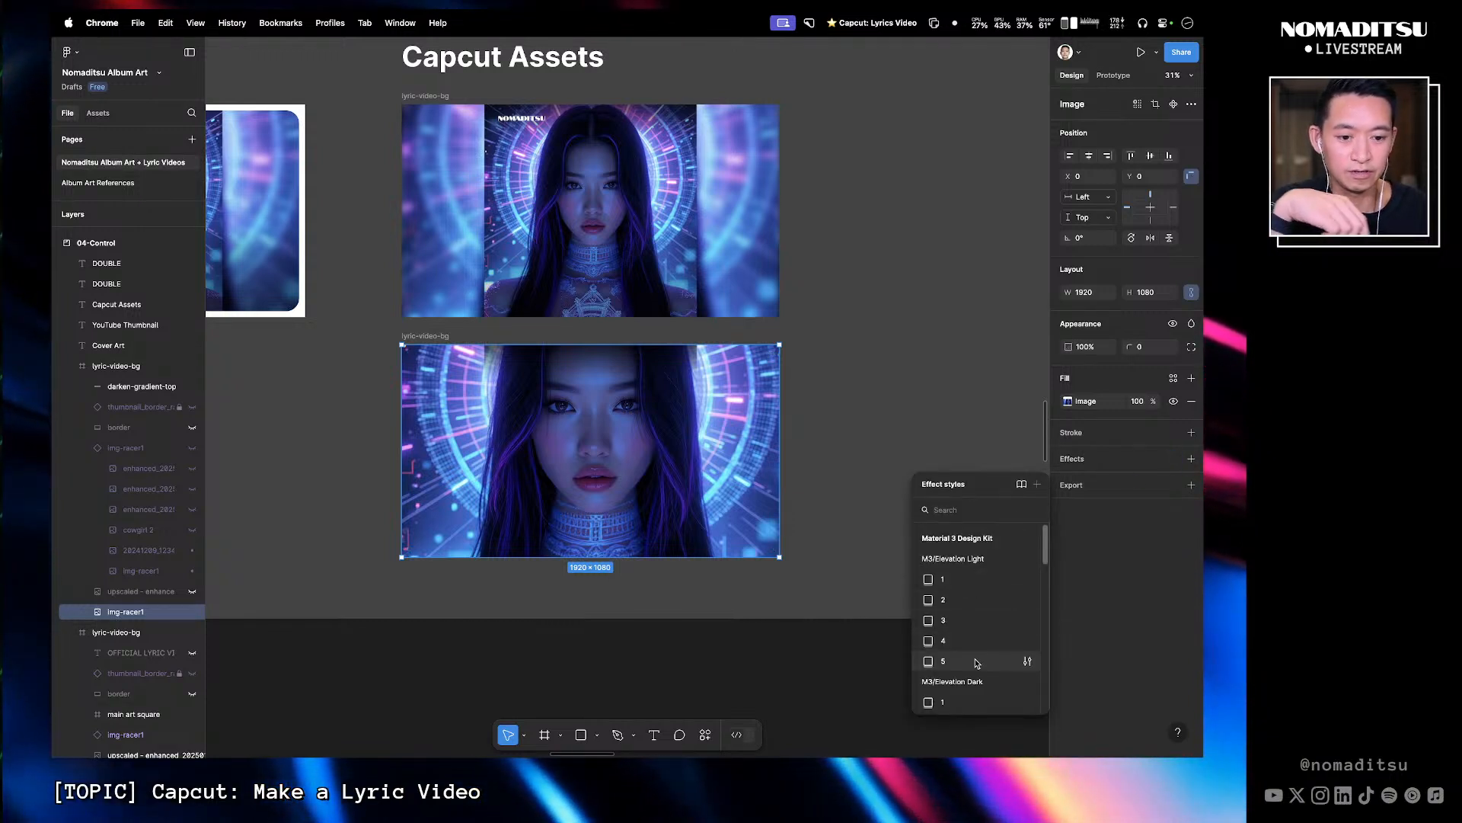
{"action": "left_click", "coordinate": [1191, 460]}
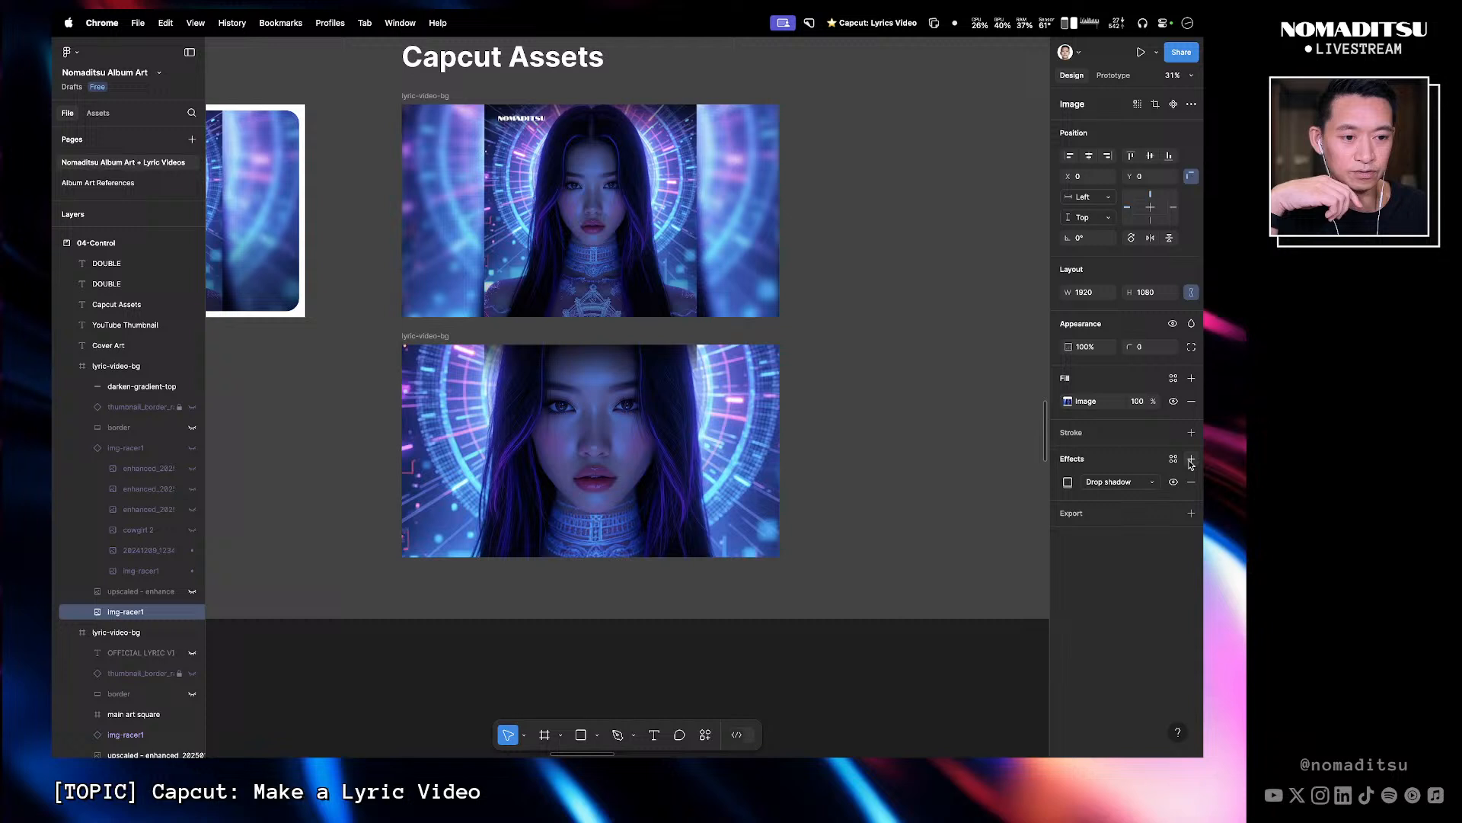
{"action": "left_click", "coordinate": [1124, 482]}
{"action": "left_click", "coordinate": [1118, 502]}
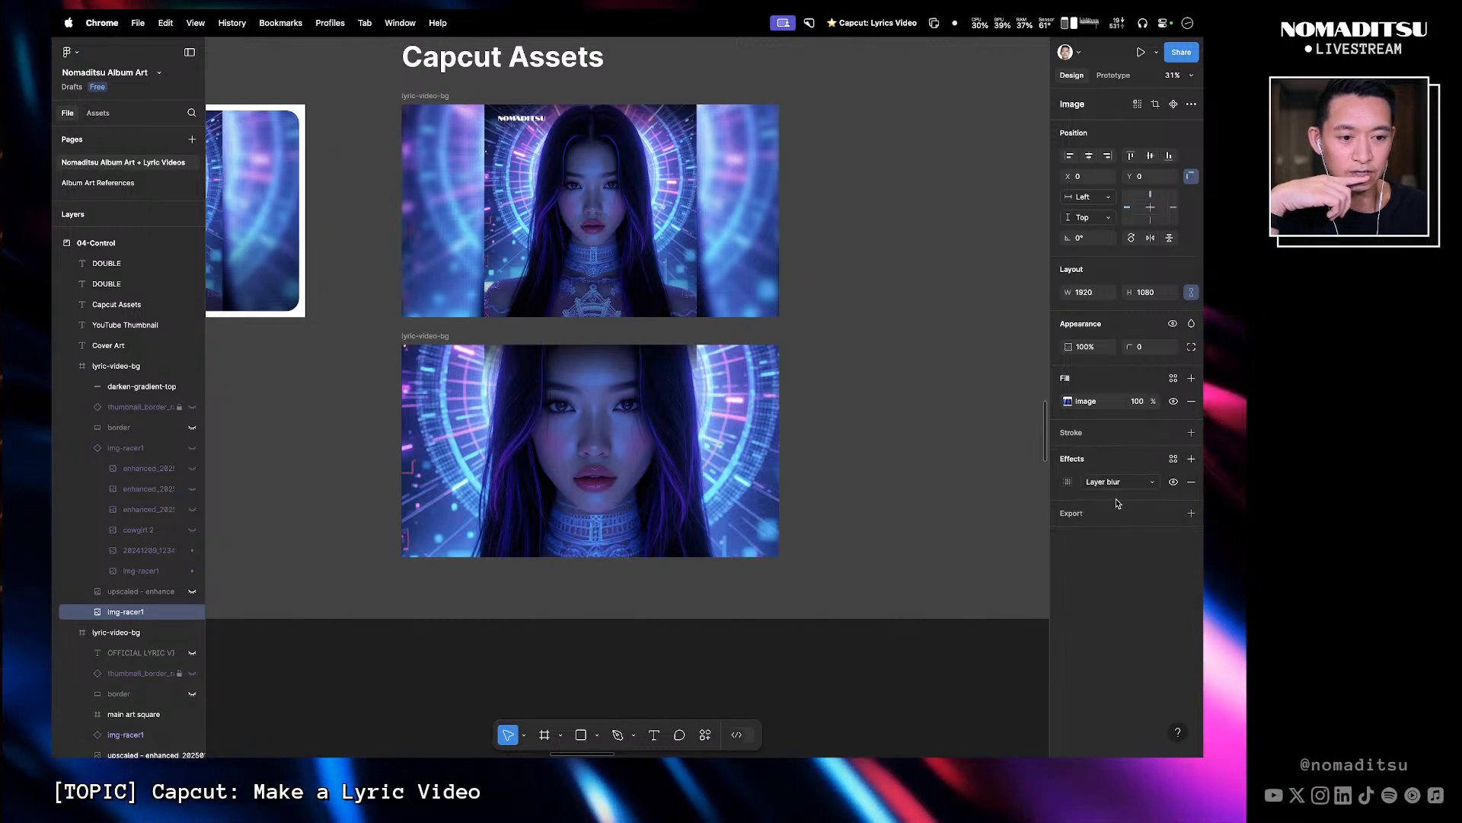
{"action": "left_click", "coordinate": [1070, 483]}
{"action": "left_click_drag", "start_coordinate": [964, 512], "coordinate": [76, 492]}
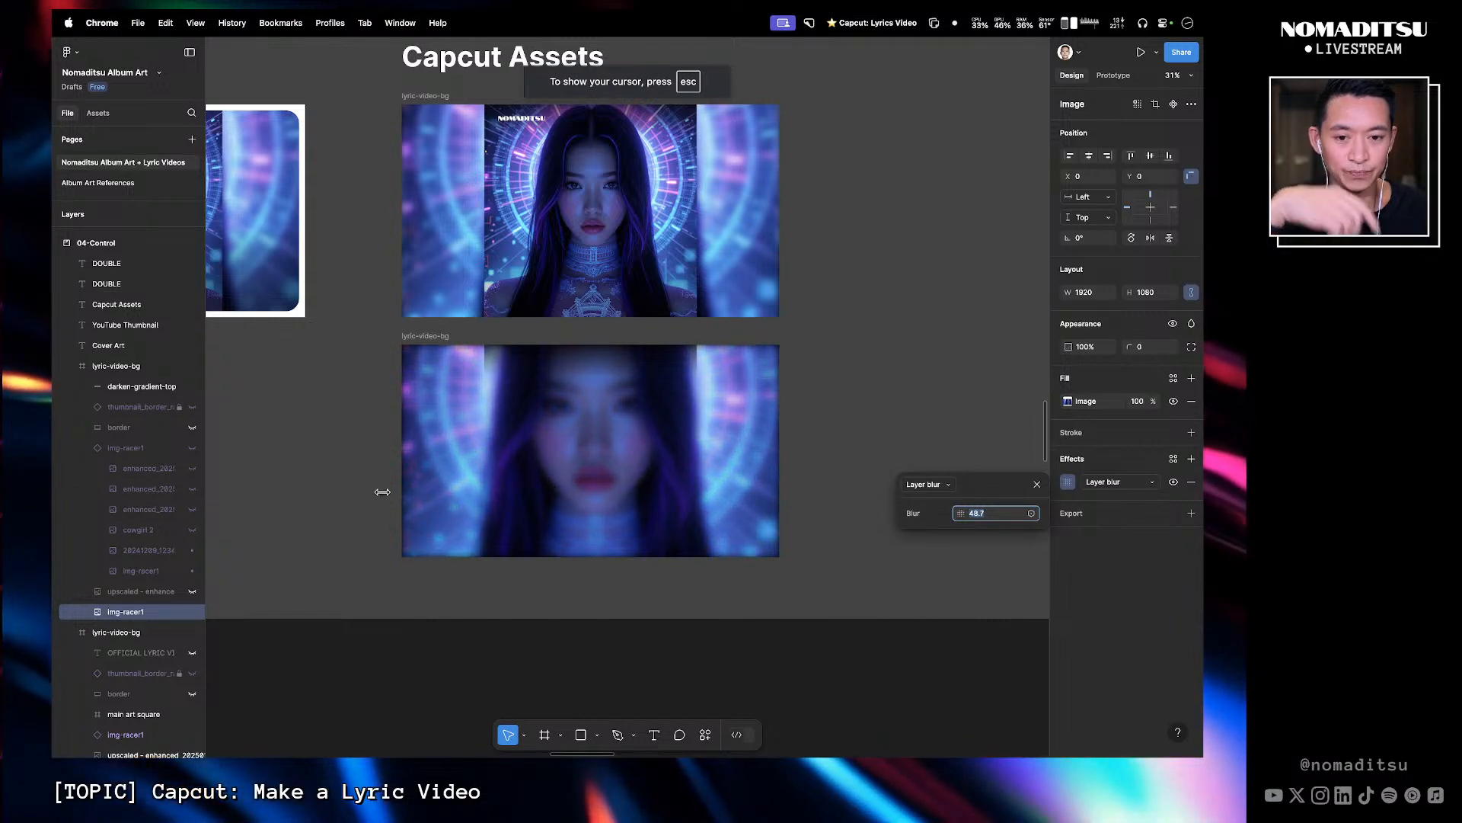
{"action": "left_click_drag", "start_coordinate": [383, 492], "coordinate": [523, 495]}
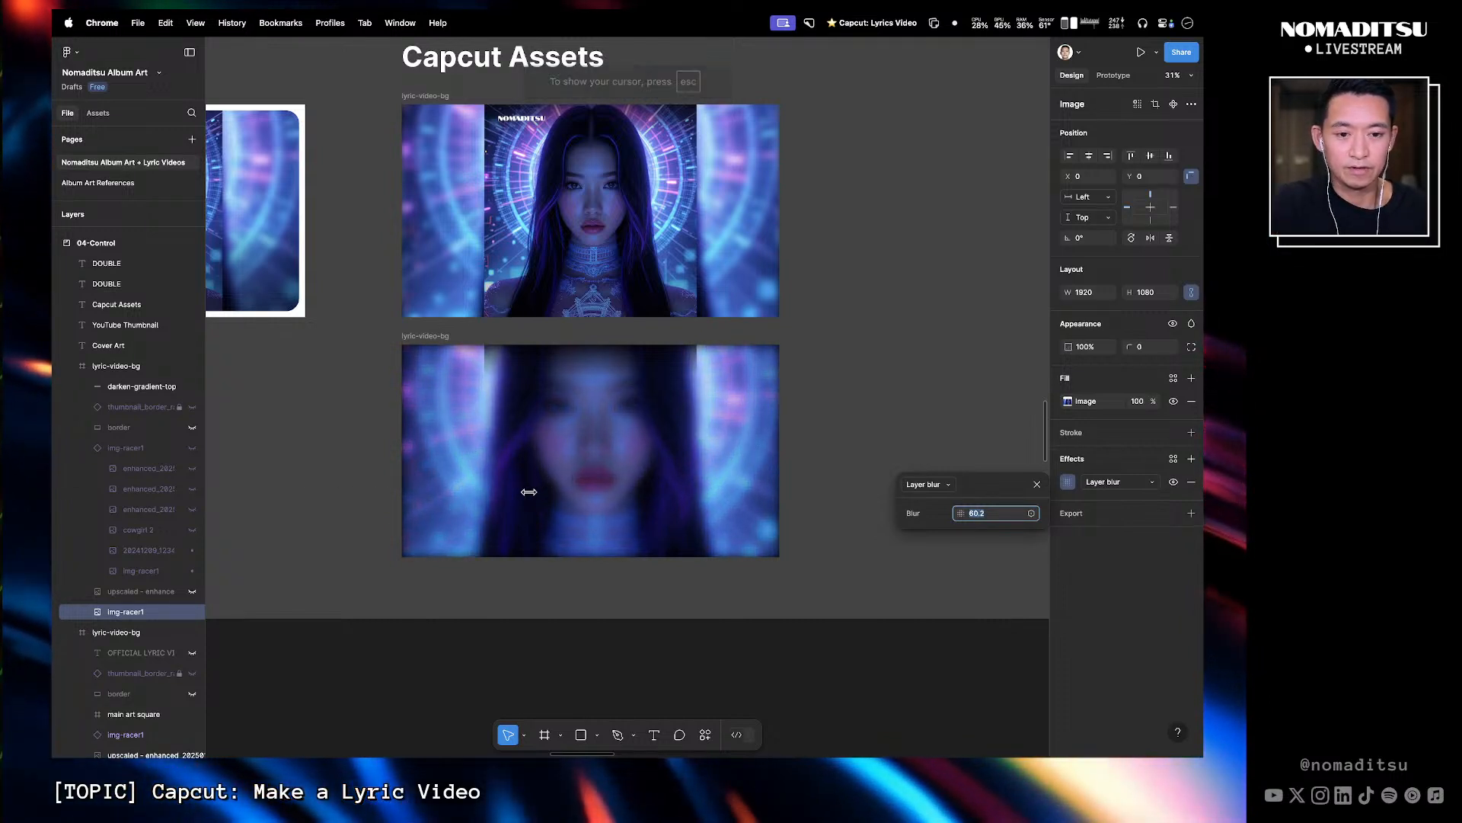
- Delete the darker-gradient-top layer from the blurred duplicate frame
{"action": "mouse_move", "coordinate": [737, 416]}
{"action": "left_mouse_down"}
{"action": "mouse_move", "coordinate": [740, 458]}
{"action": "mouse_move", "coordinate": [735, 409]}
{"action": "mouse_move", "coordinate": [736, 422]}
{"action": "left_mouse_up"}
{"action": "left_click", "coordinate": [682, 363]}
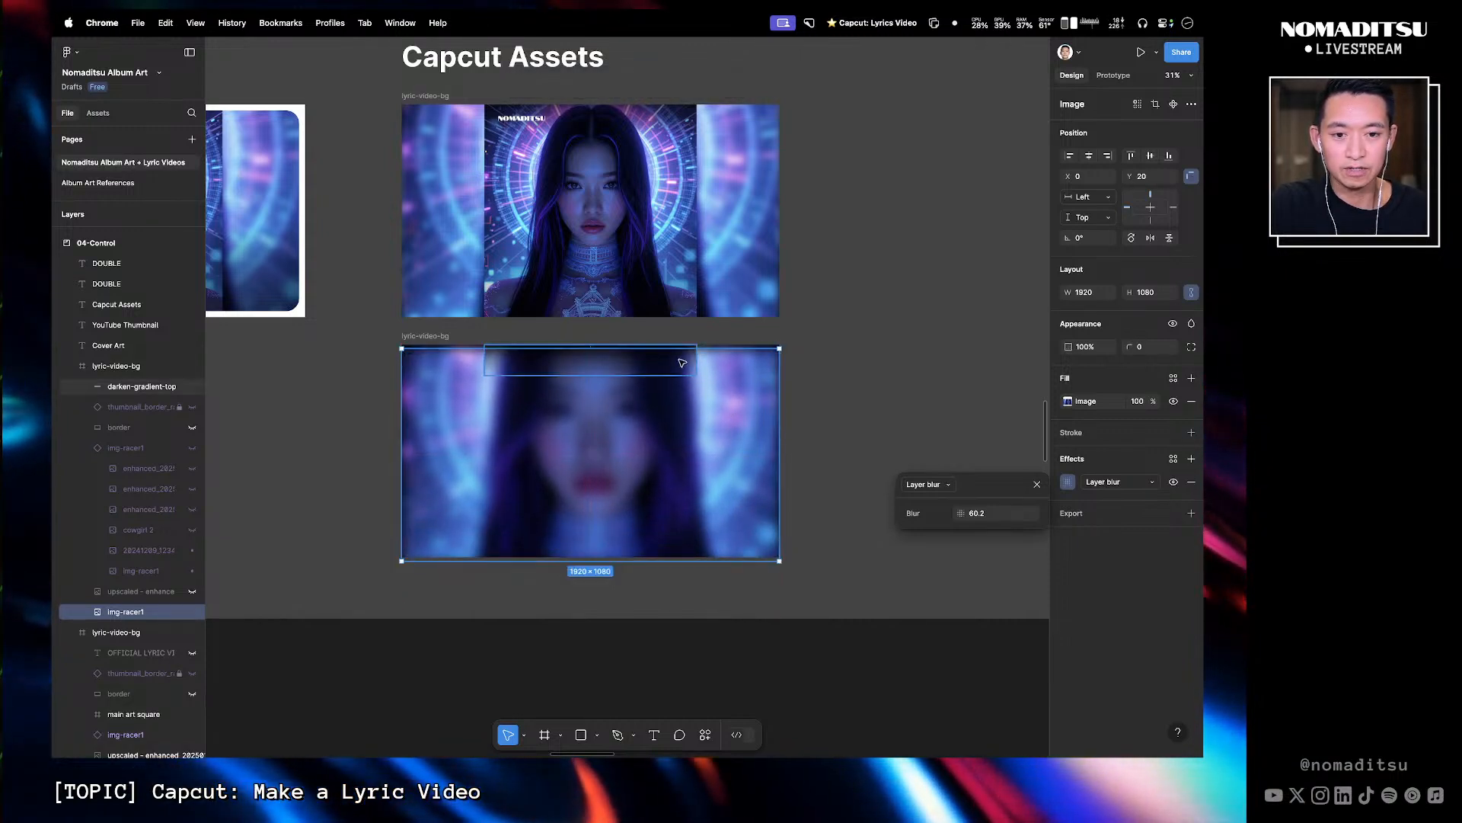
{"action": "key", "text": "Delete"}
{"action": "left_click", "coordinate": [692, 379]}
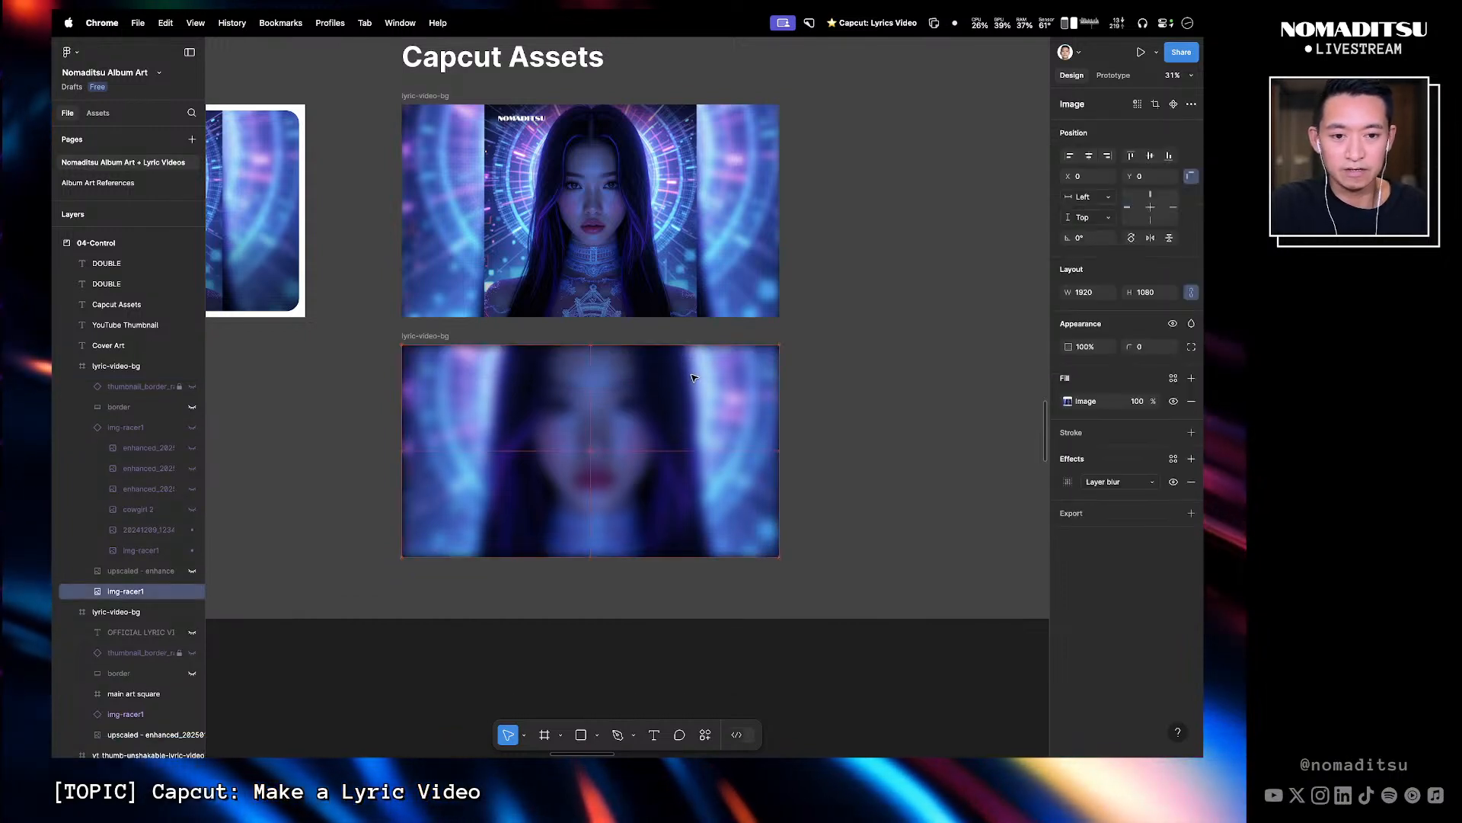
- Copy the main art square from the original frame and paste it into the blurred duplicate frame
{"action": "left_click", "coordinate": [837, 391]}
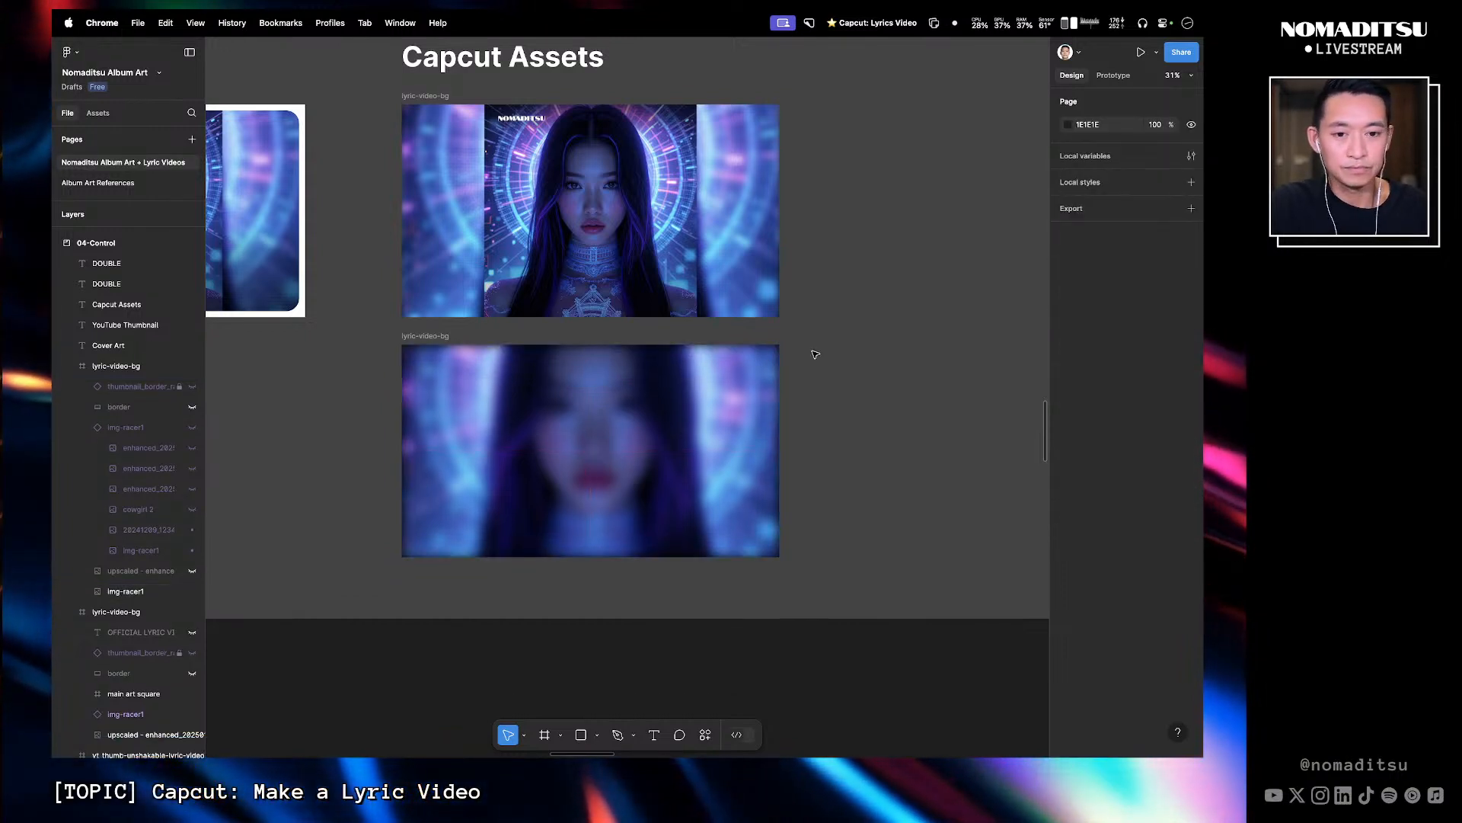
{"action": "left_click", "coordinate": [815, 354]}
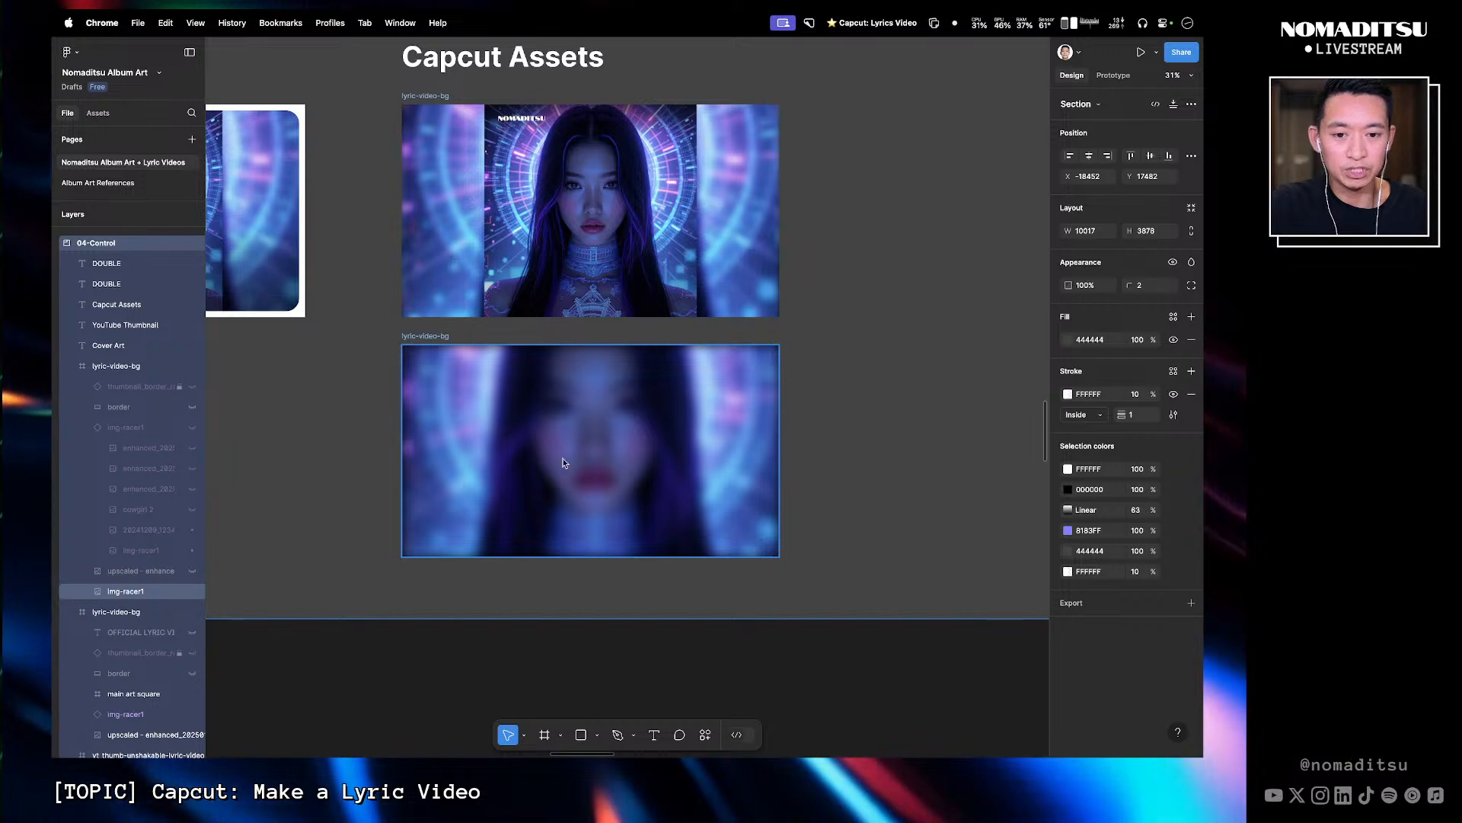
{"action": "left_click", "coordinate": [880, 372]}
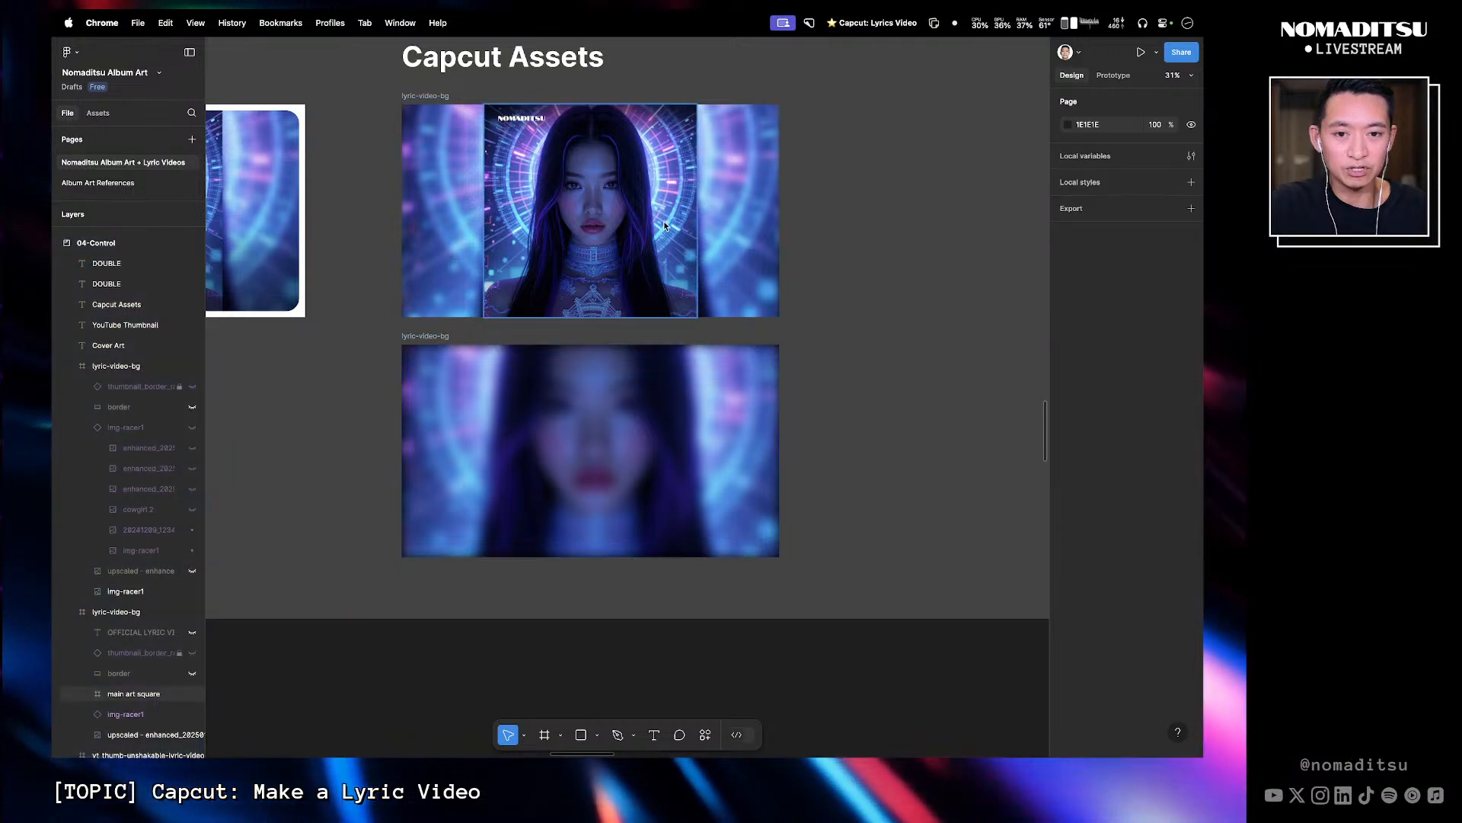
{"action": "left_click", "coordinate": [604, 148]}
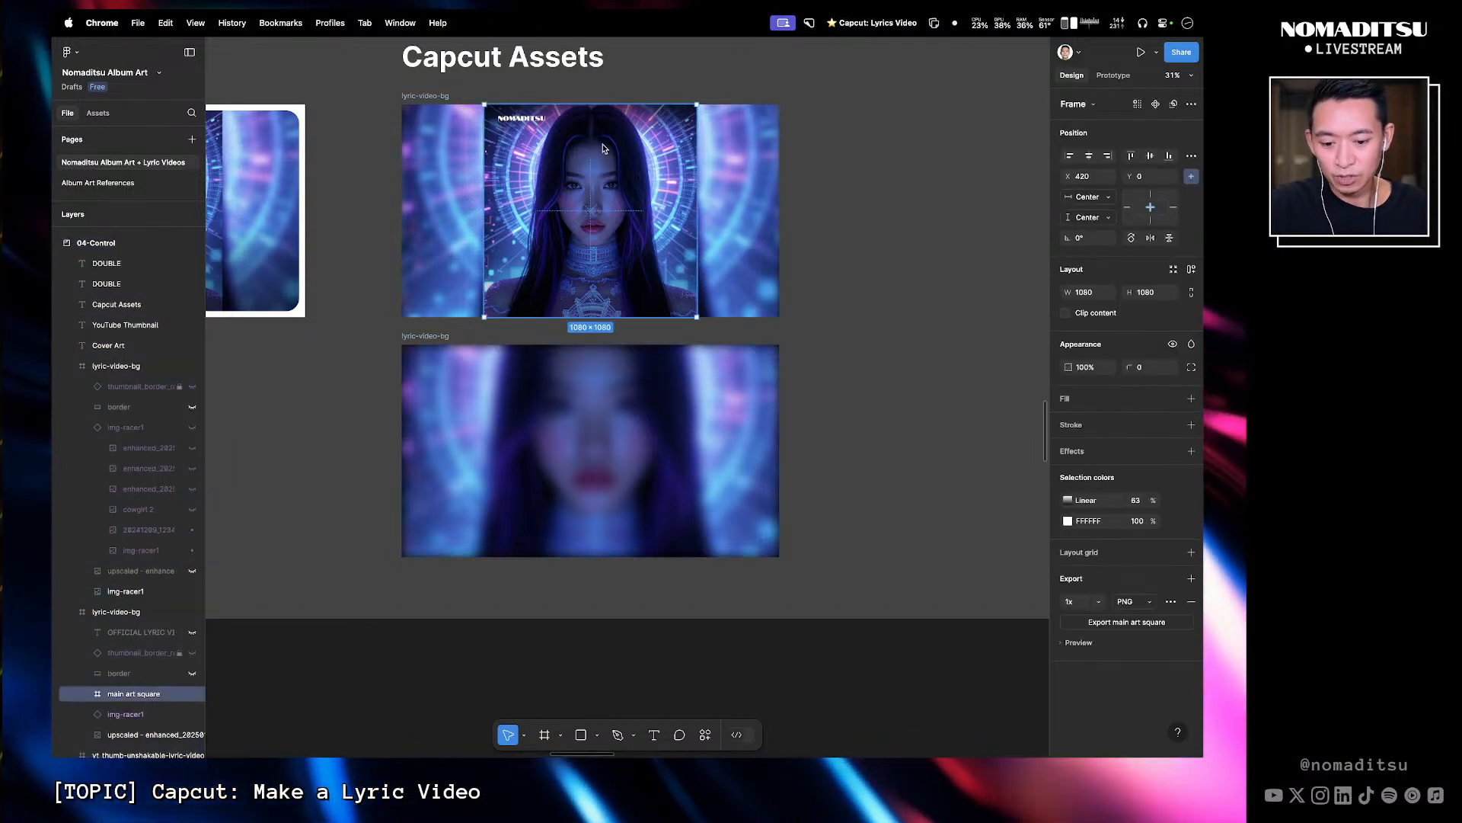
{"action": "key", "text": "super+c"}
{"action": "left_click", "coordinate": [440, 335]}
{"action": "key", "text": "super+v"}
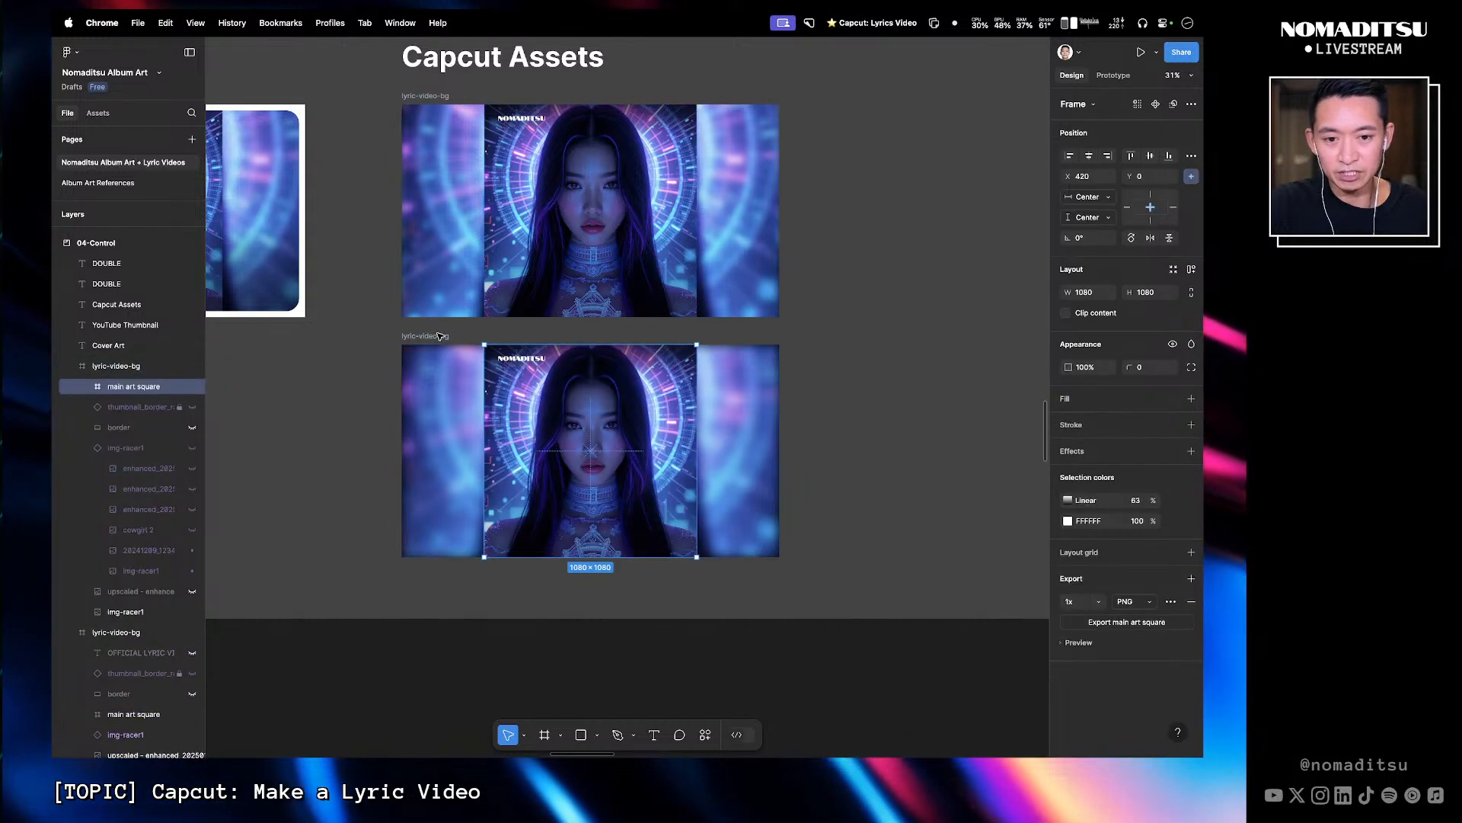
- Delete the duplicated lyric-video-bg frame
{"action": "left_click", "coordinate": [850, 453]}
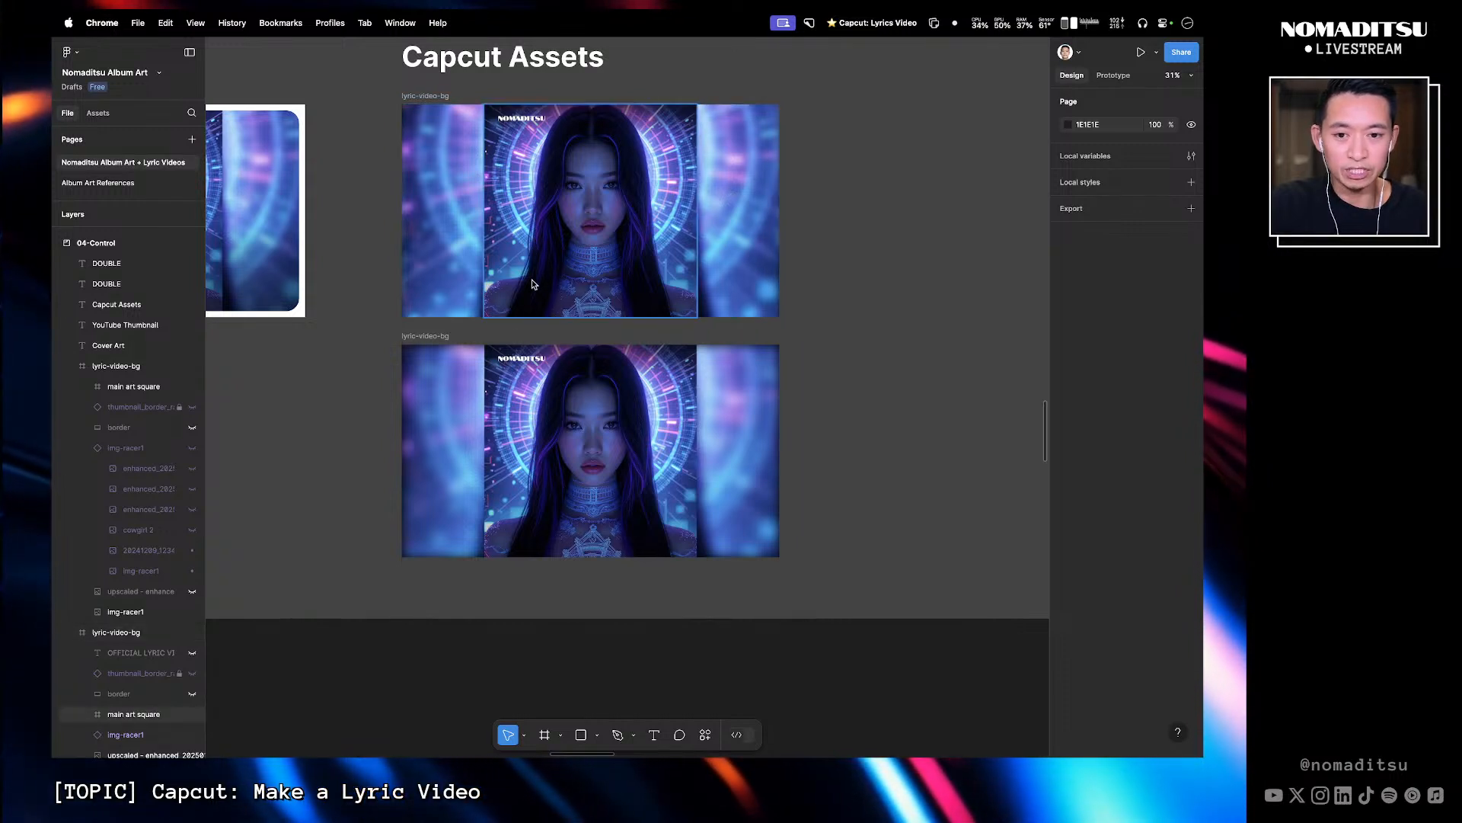
{"action": "left_click", "coordinate": [442, 337]}
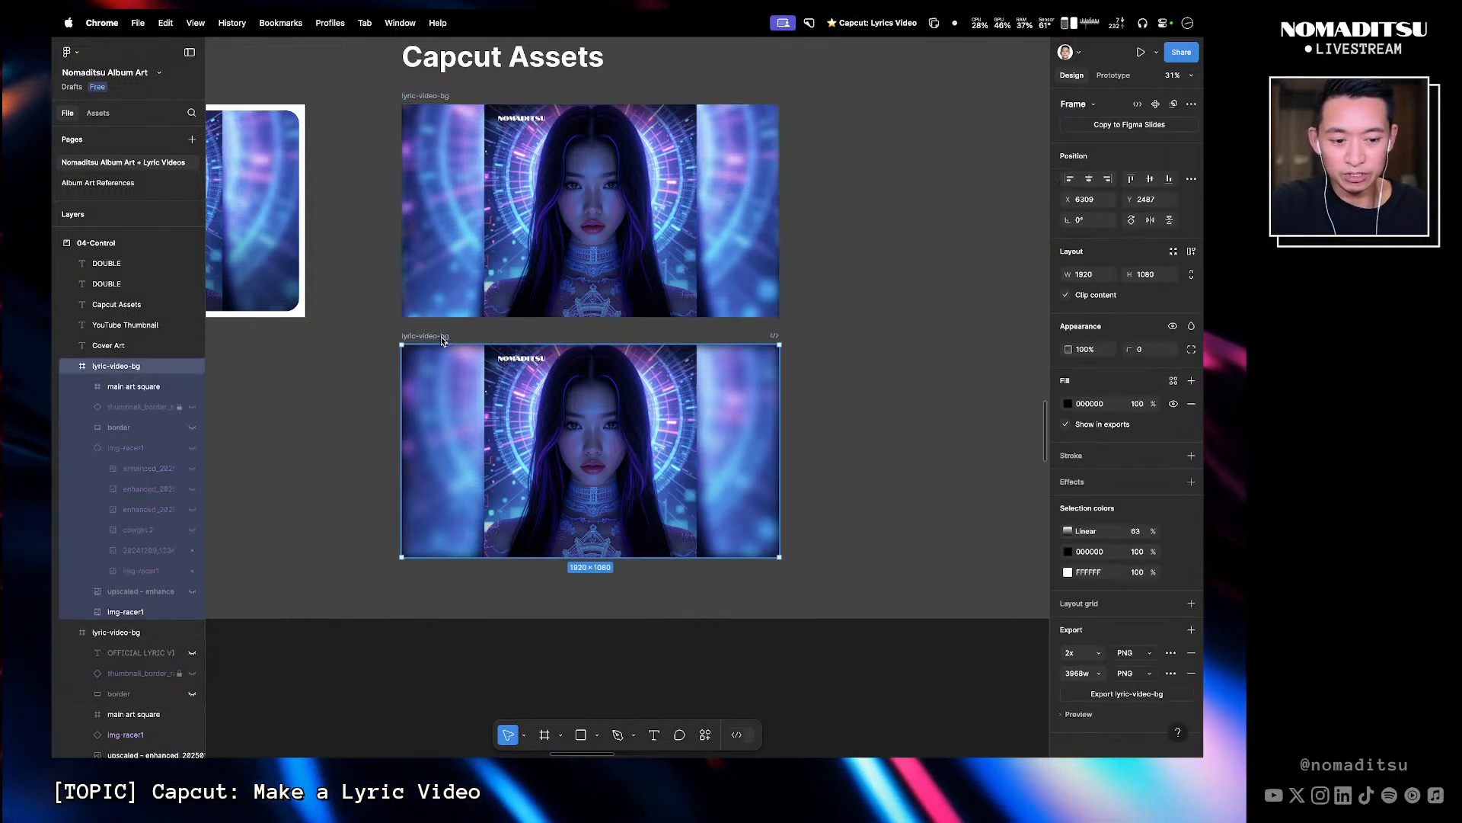
{"action": "key", "text": "Delete"}
{"action": "double_click", "coordinate": [624, 217]}
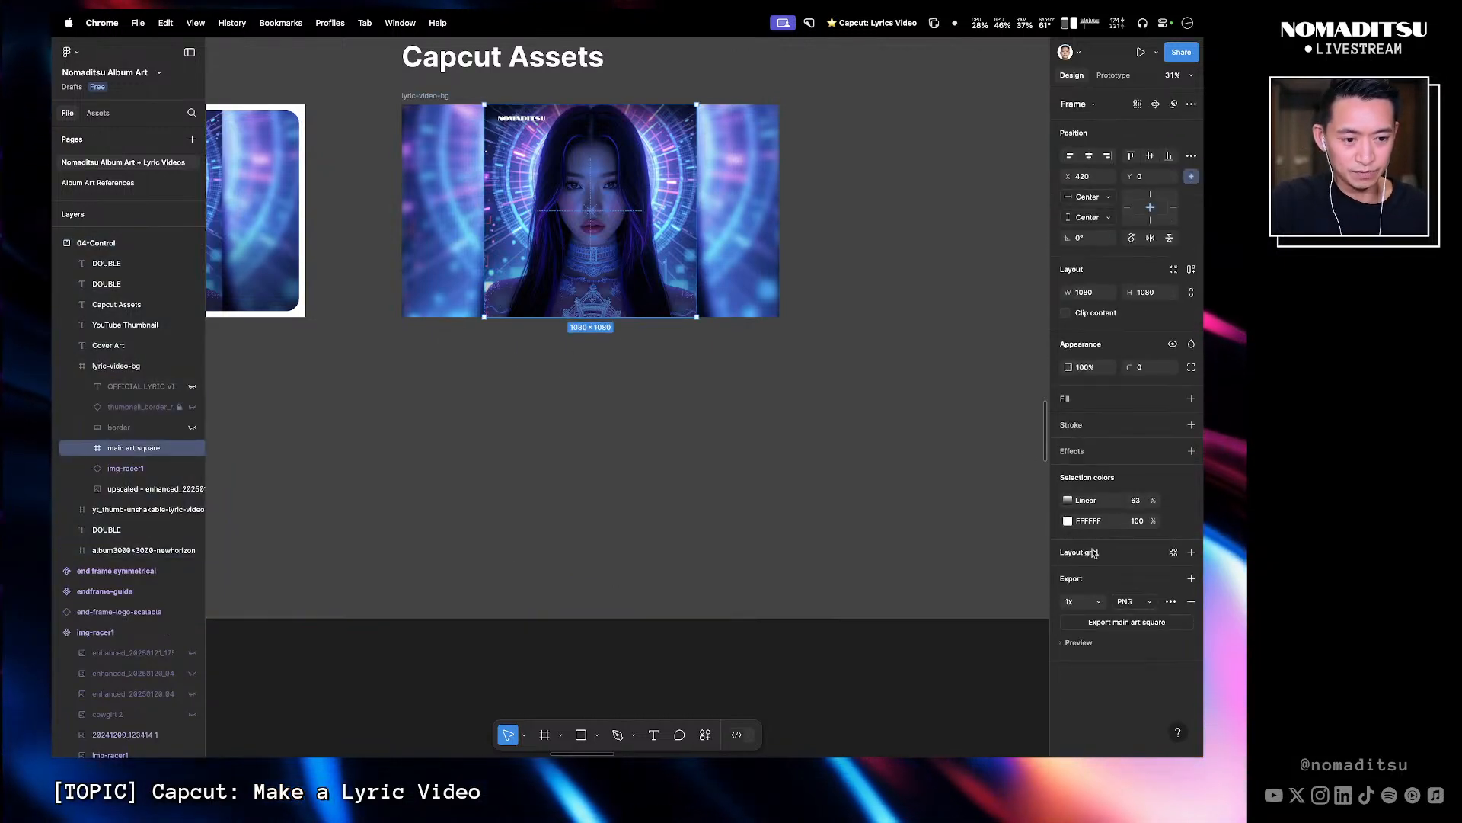
{"action": "left_click", "coordinate": [1132, 623]}
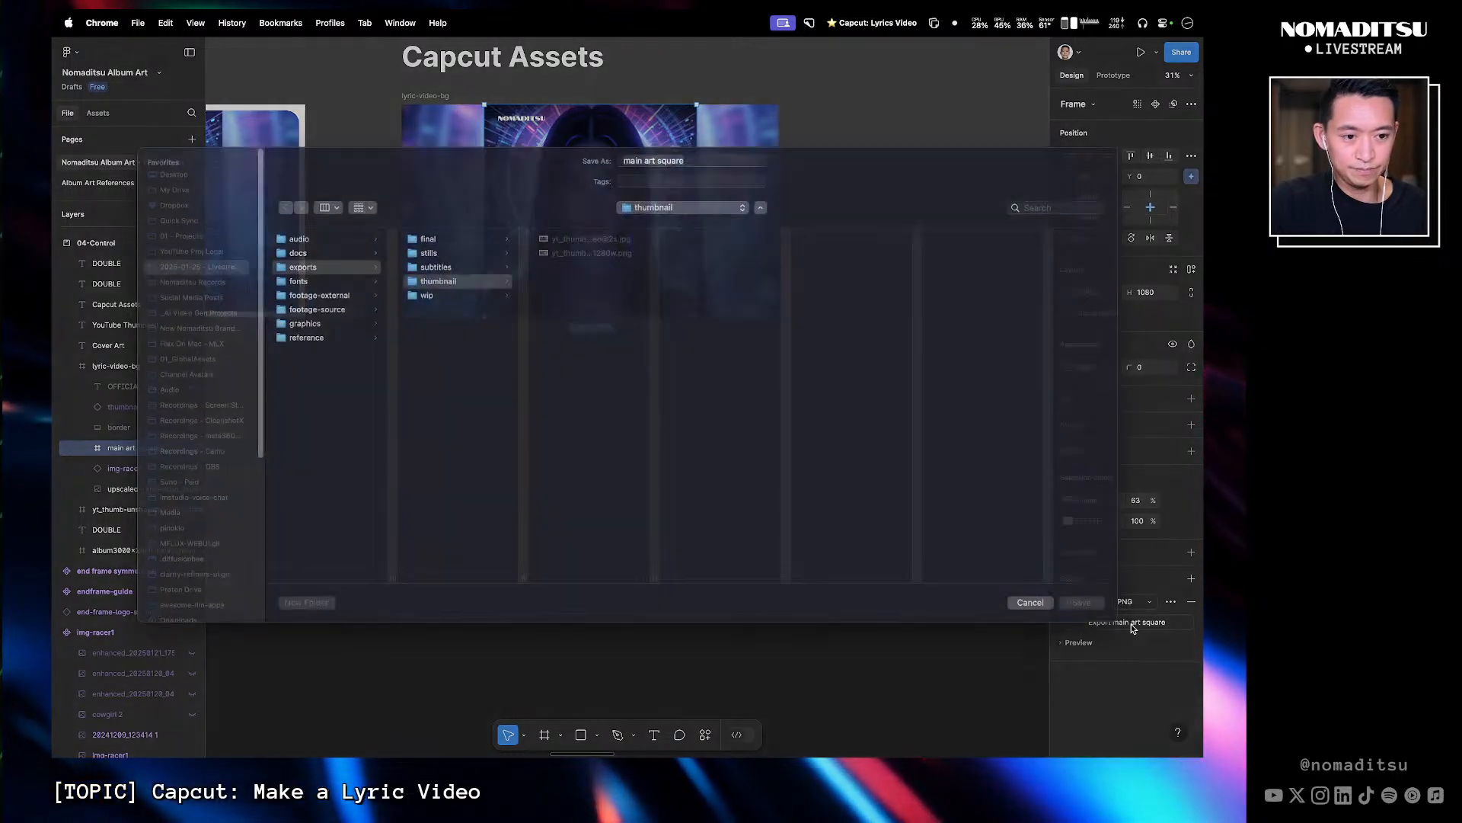
{"action": "left_click", "coordinate": [1028, 615]}
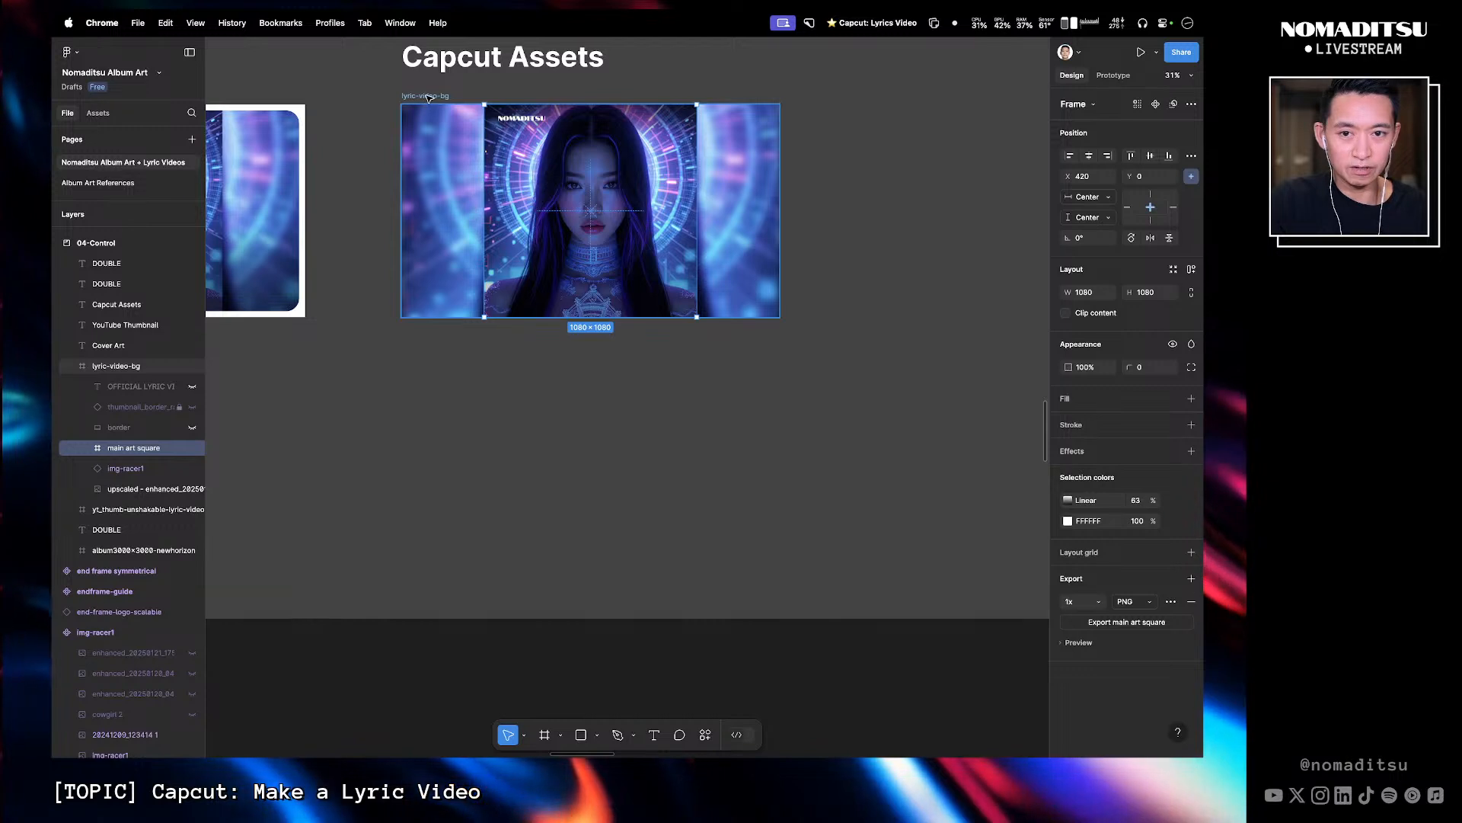
- Set the main art square's PNG export size to 1267w
{"action": "left_click", "coordinate": [450, 99]}
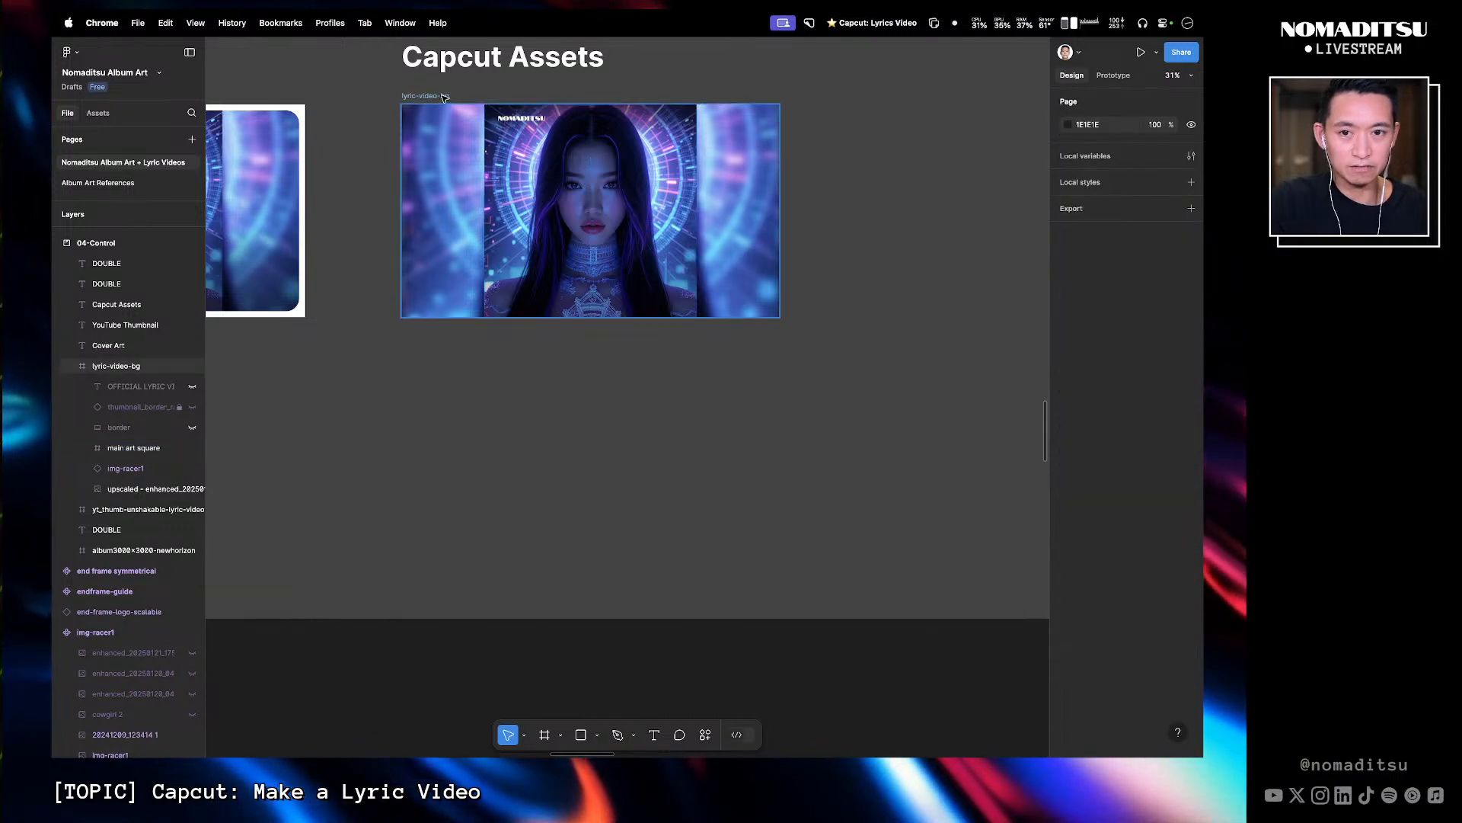
{"action": "left_click", "coordinate": [449, 99]}
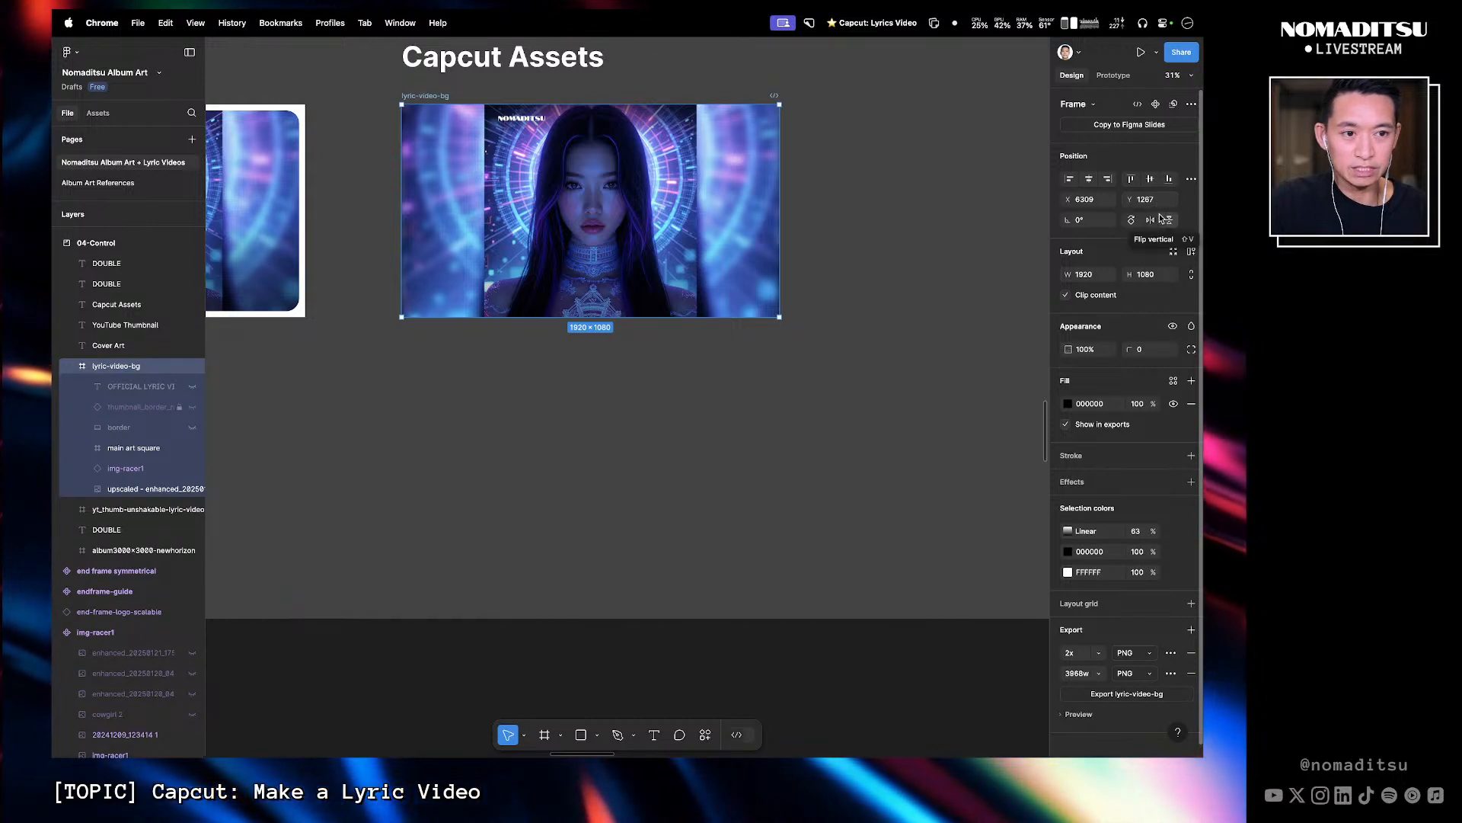
{"action": "left_click", "coordinate": [865, 257]}
{"action": "left_click", "coordinate": [614, 250]}
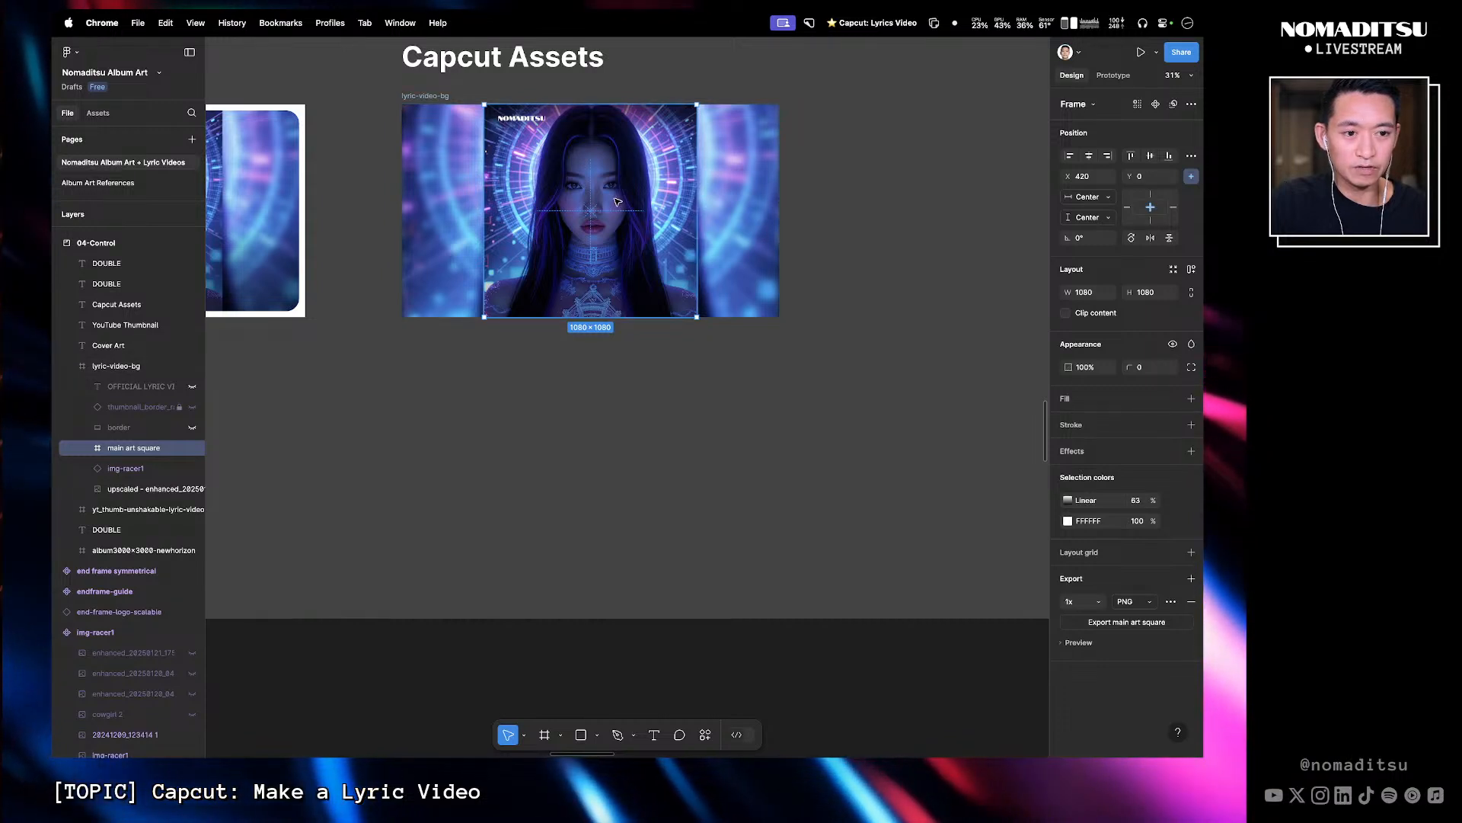
{"action": "key", "text": "Escape"}
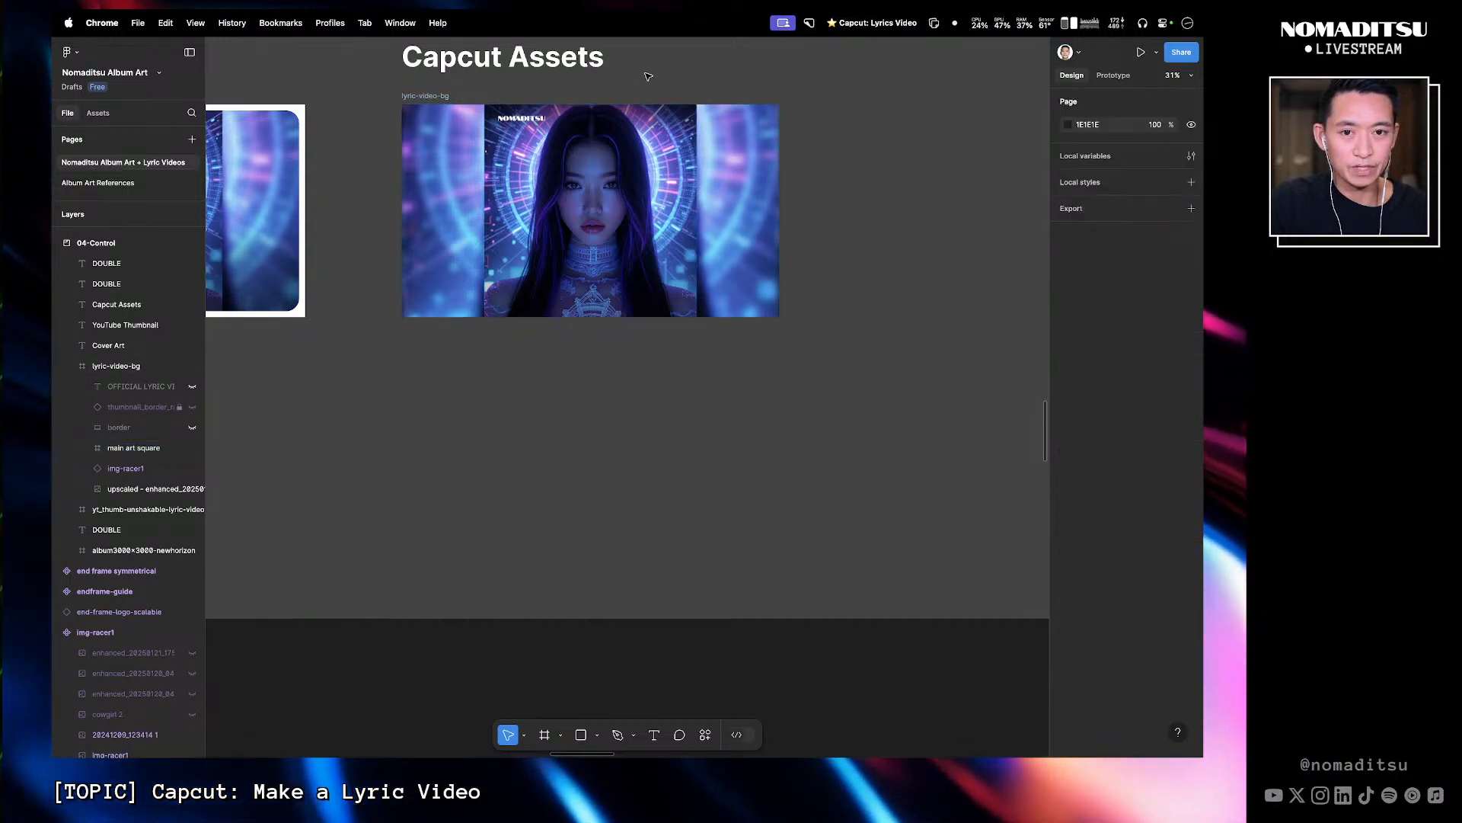
{"action": "left_click", "coordinate": [650, 227]}
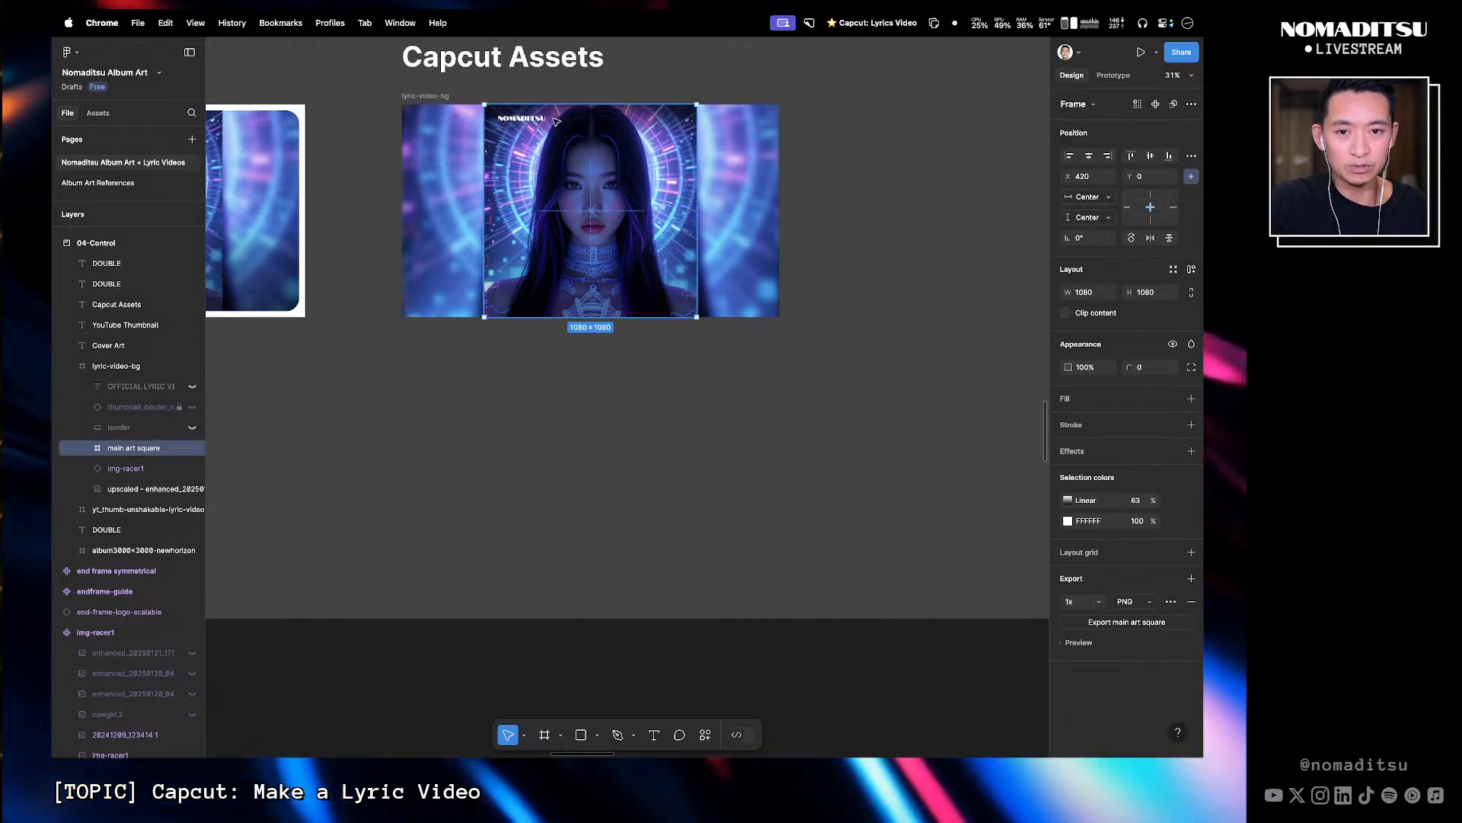
{"action": "key", "text": "Escape"}
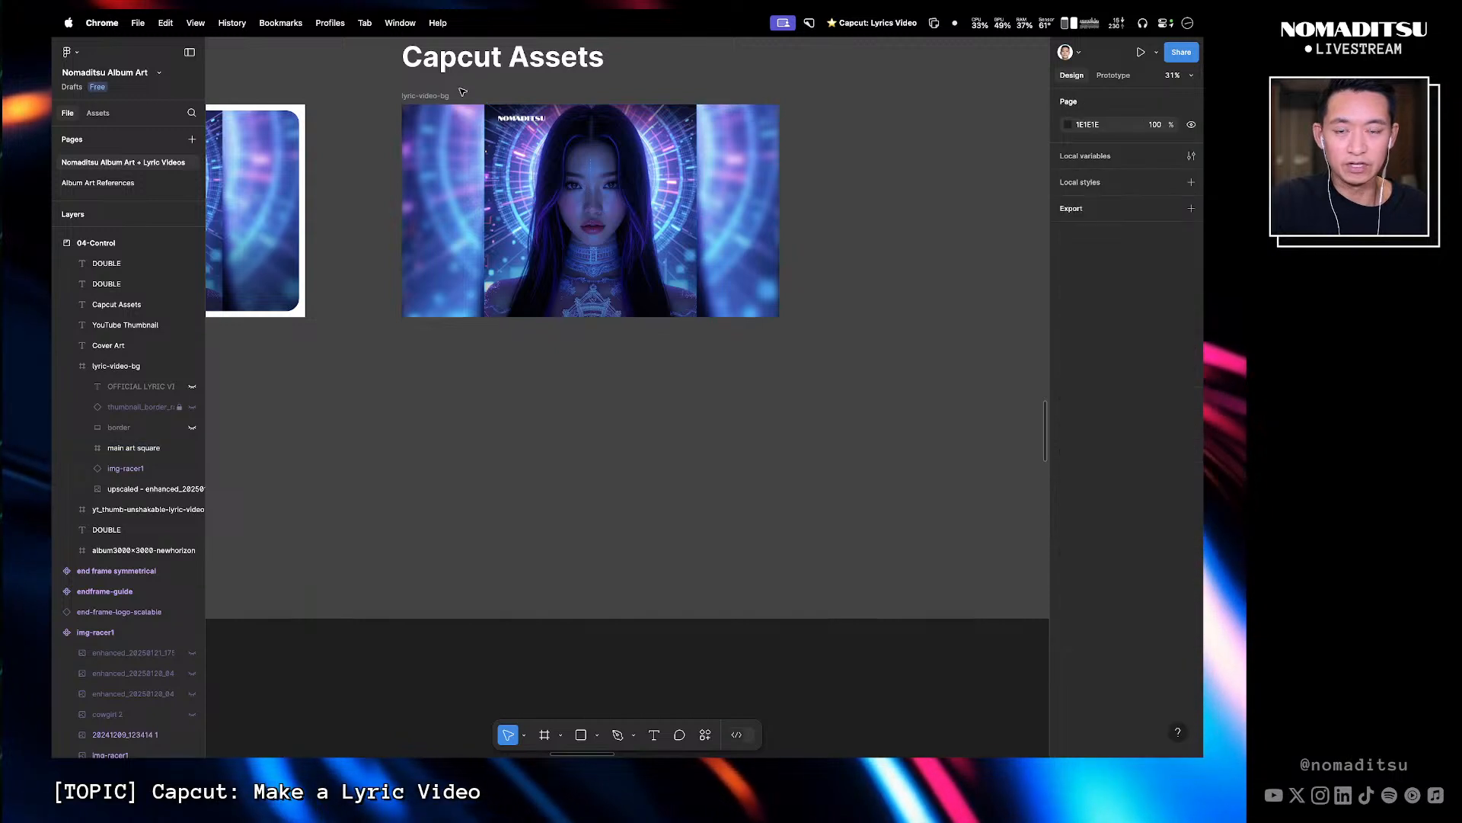
{"action": "left_click", "coordinate": [545, 212]}
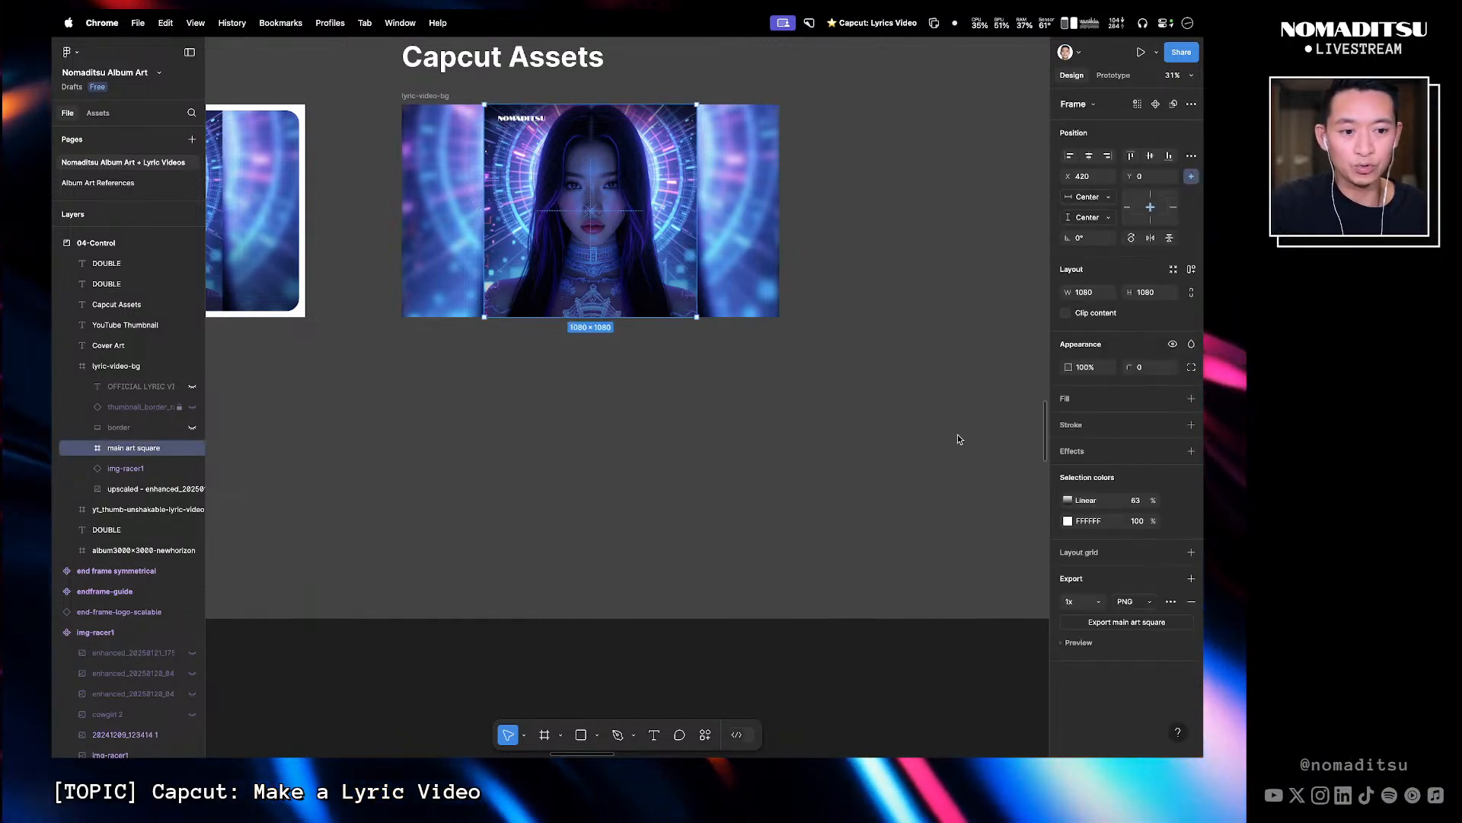
{"action": "left_click", "coordinate": [1101, 602]}
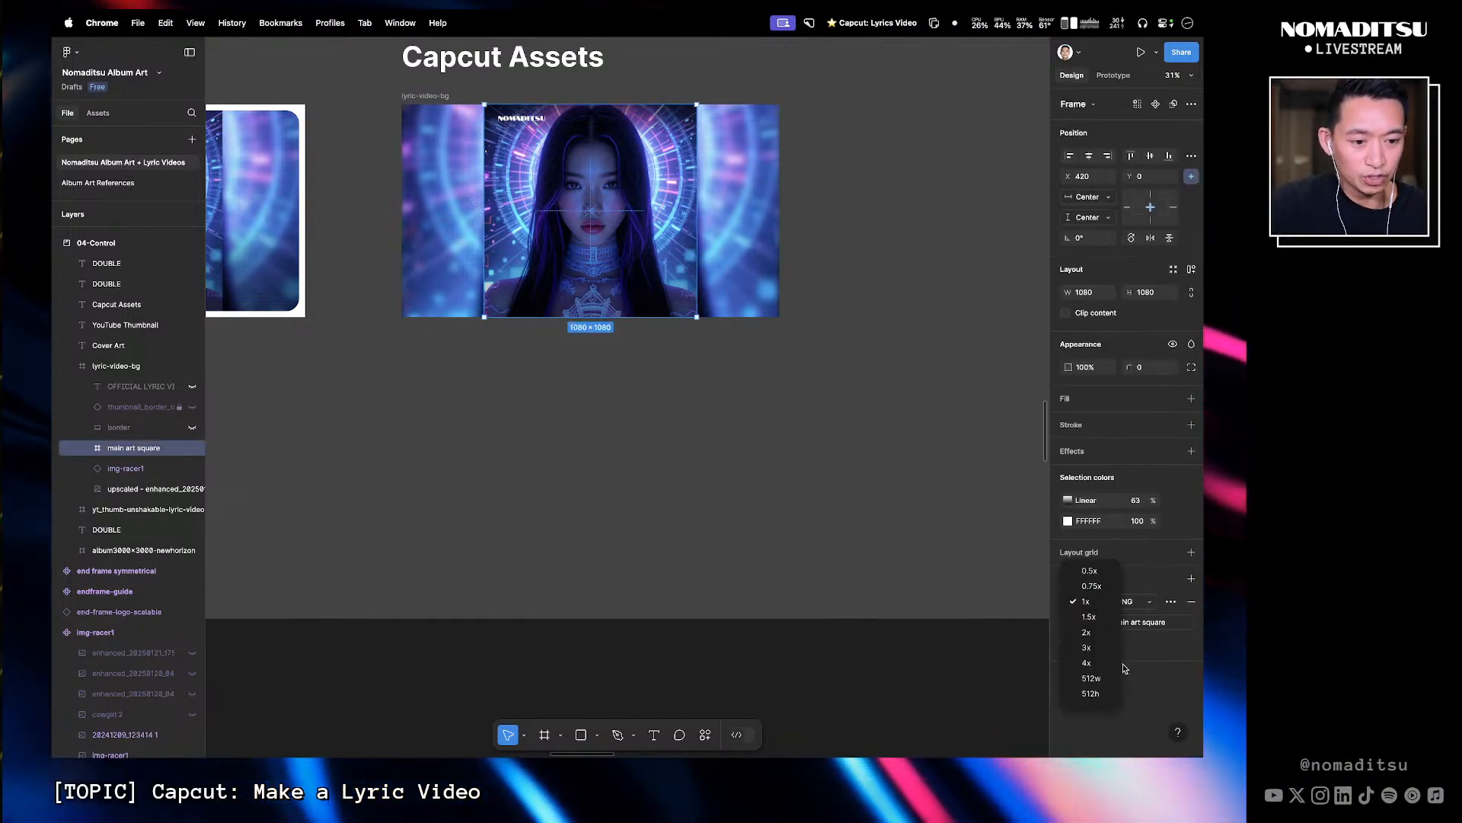
{"action": "left_click", "coordinate": [1104, 679]}
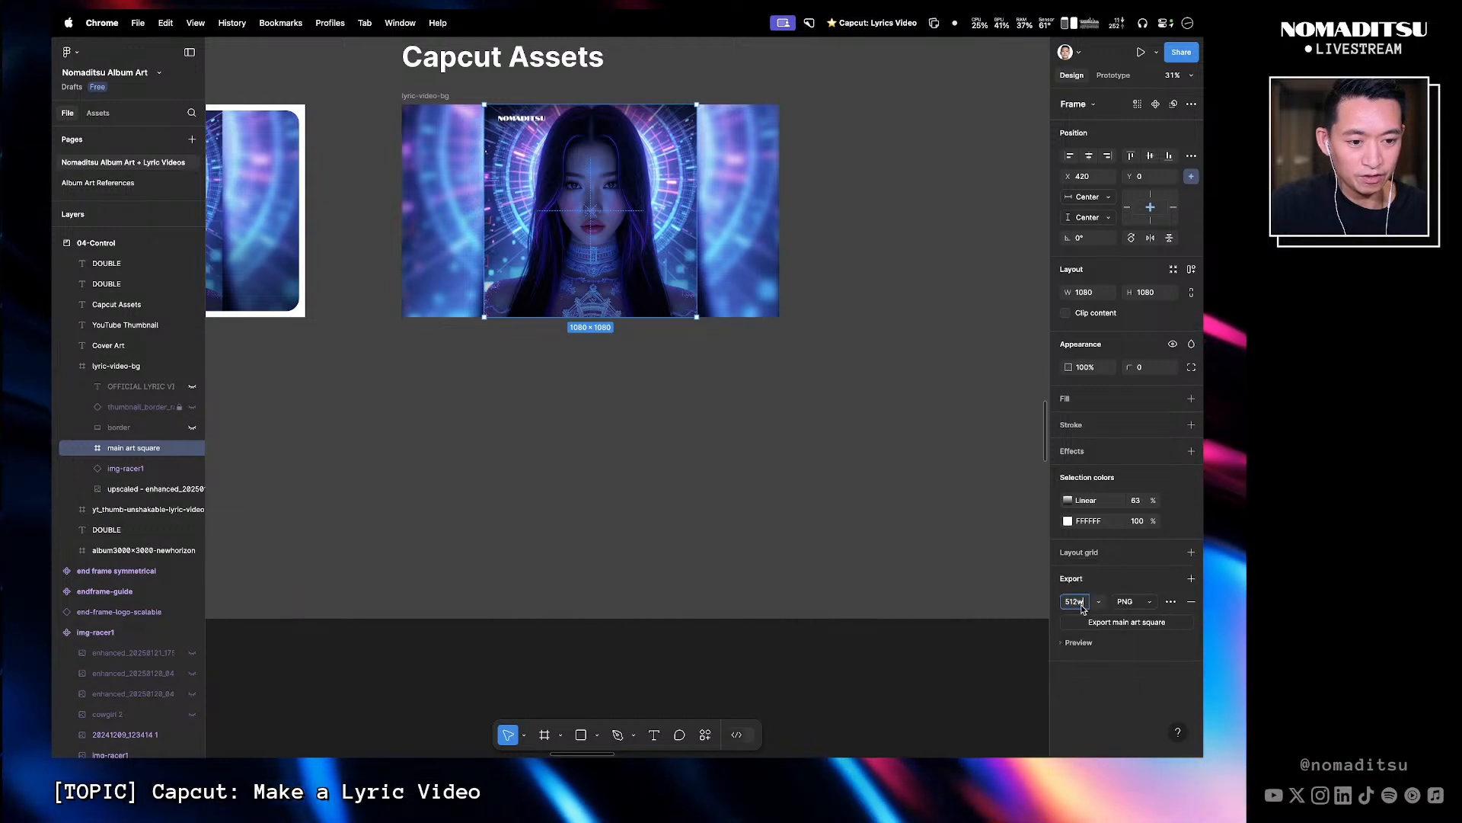
{"action": "key", "text": "BackSpace"}
{"action": "key", "text": "BackSpace"}
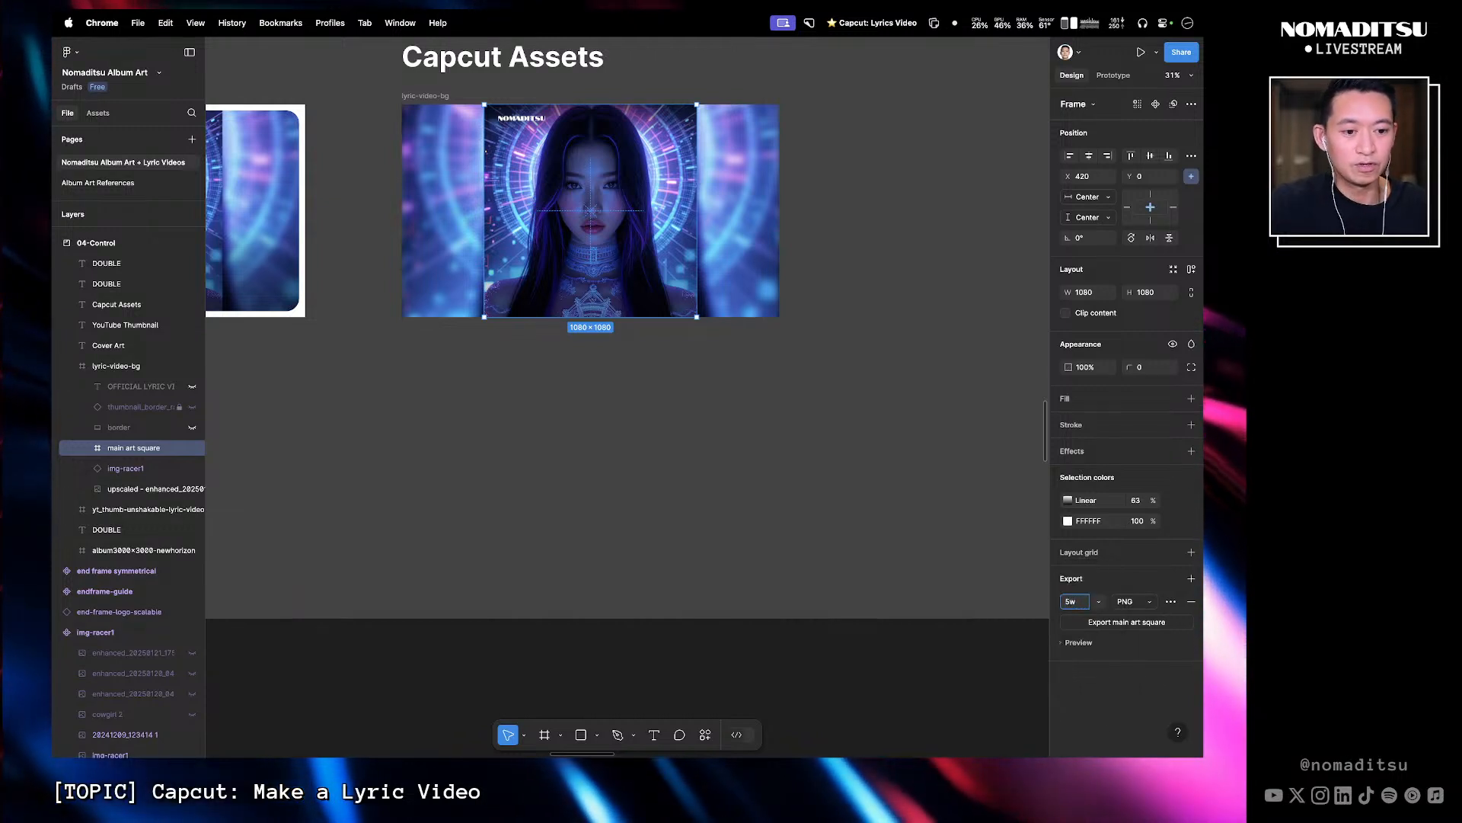
{"action": "type", "text": "1267"}
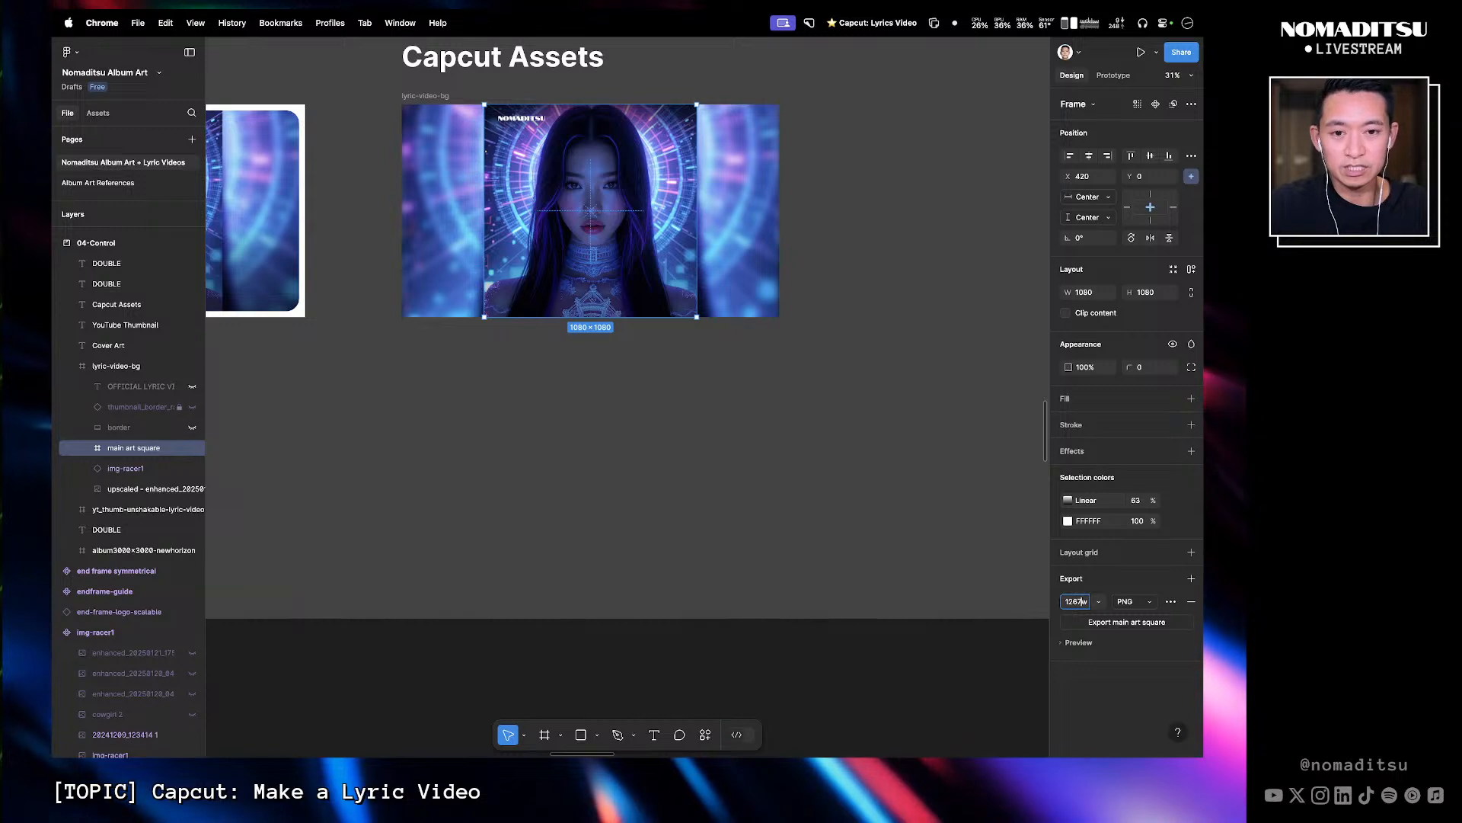
{"action": "left_click", "coordinate": [954, 480]}
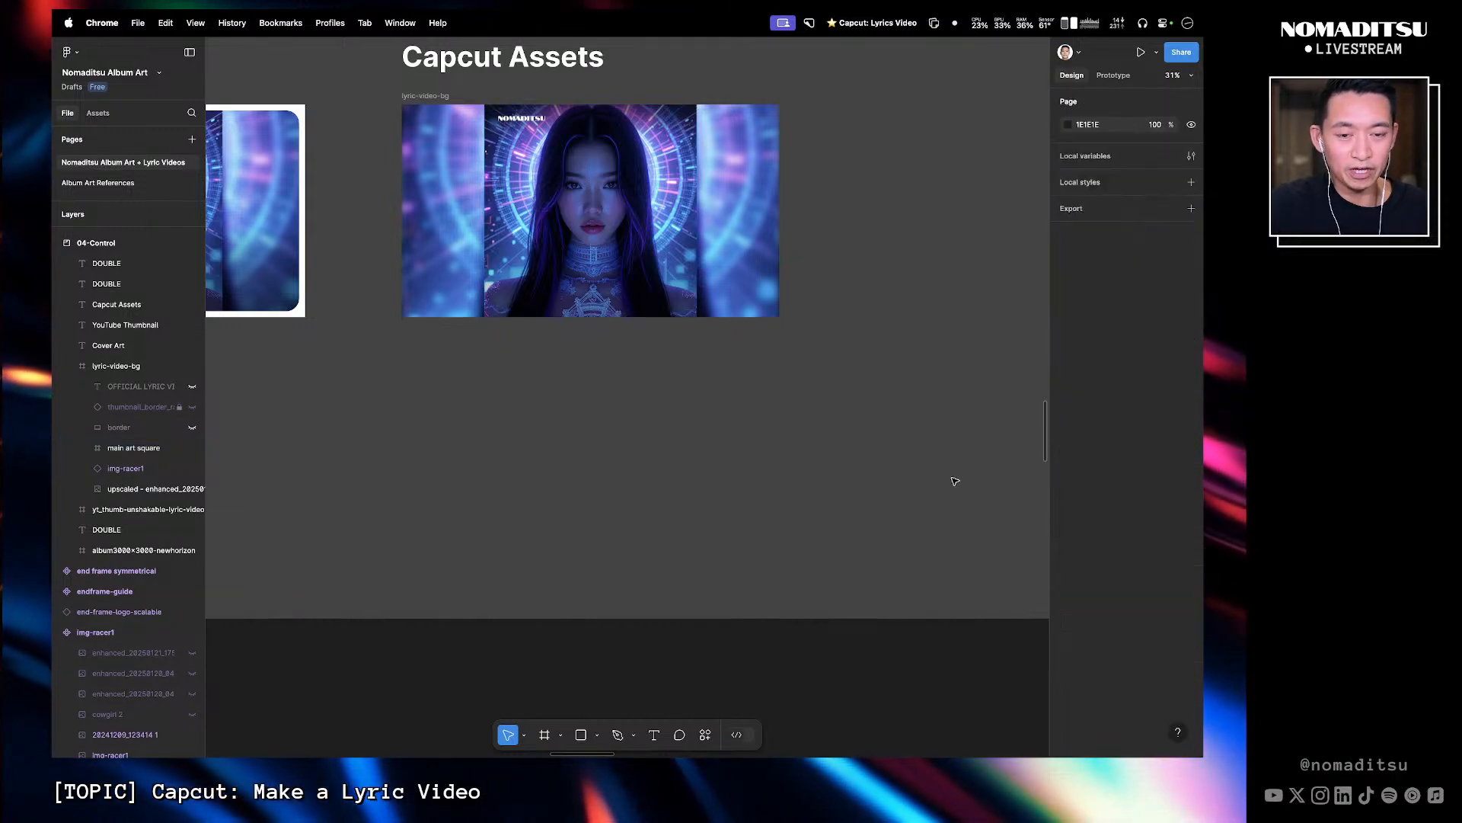
- Start exporting the main art square and browse to the livestream project folder as the save location
{"action": "left_click", "coordinate": [554, 153]}
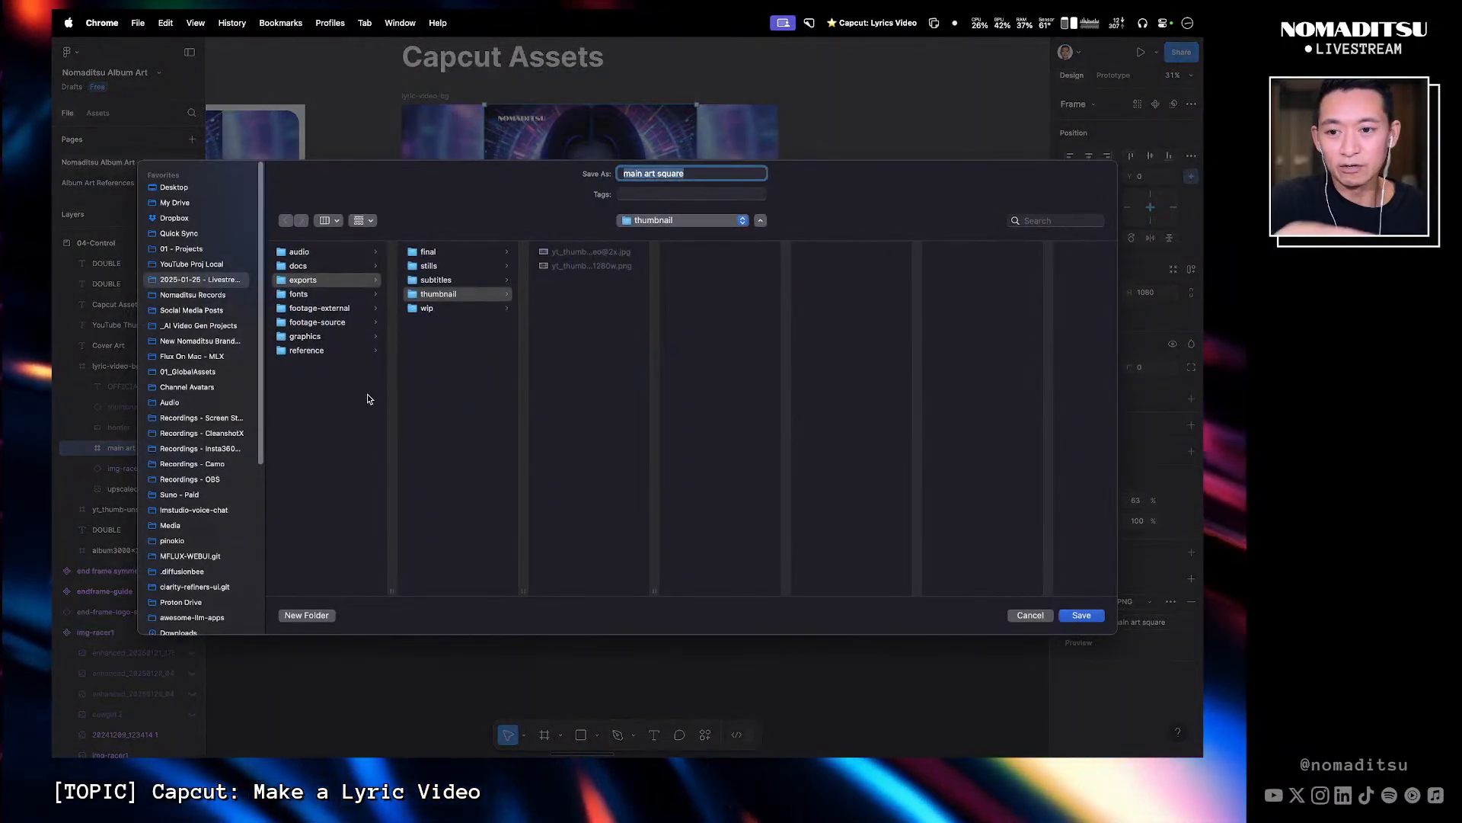
{"action": "left_click", "coordinate": [224, 279]}
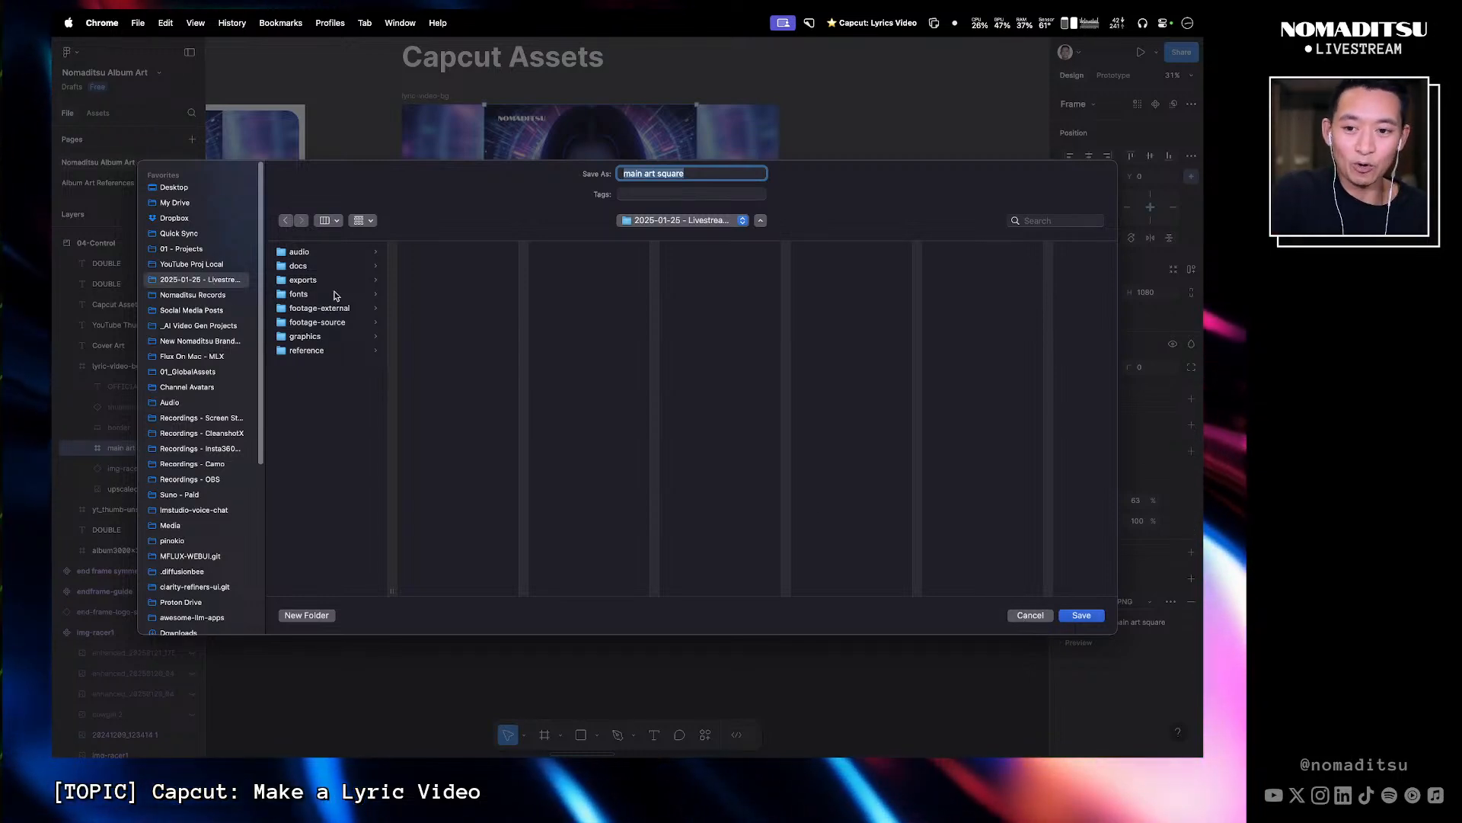
- Switch to the other desktop and open a Finder window
{"action": "key", "text": "ctrl+Right"}
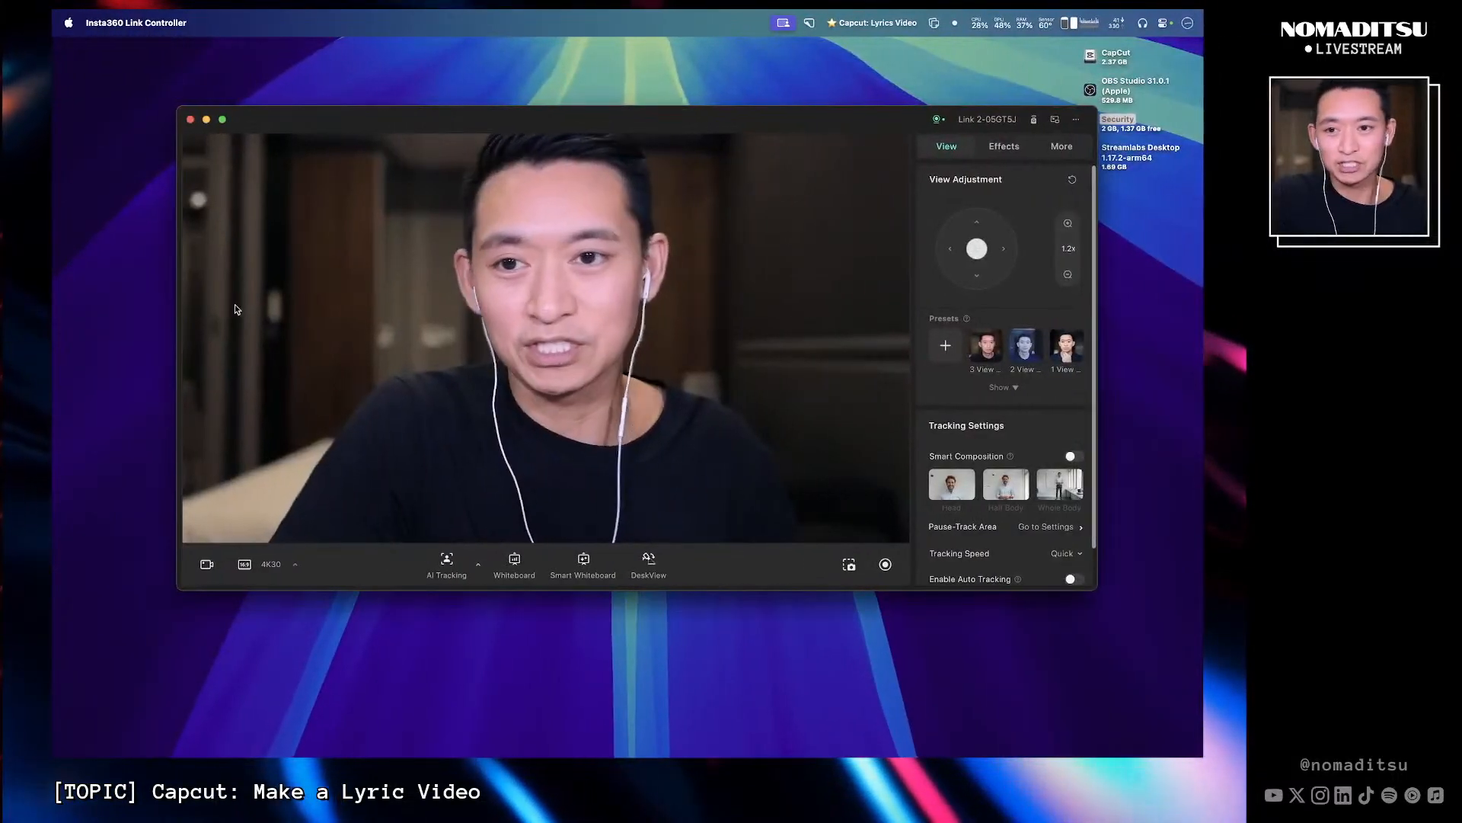
{"action": "left_click", "coordinate": [193, 121]}
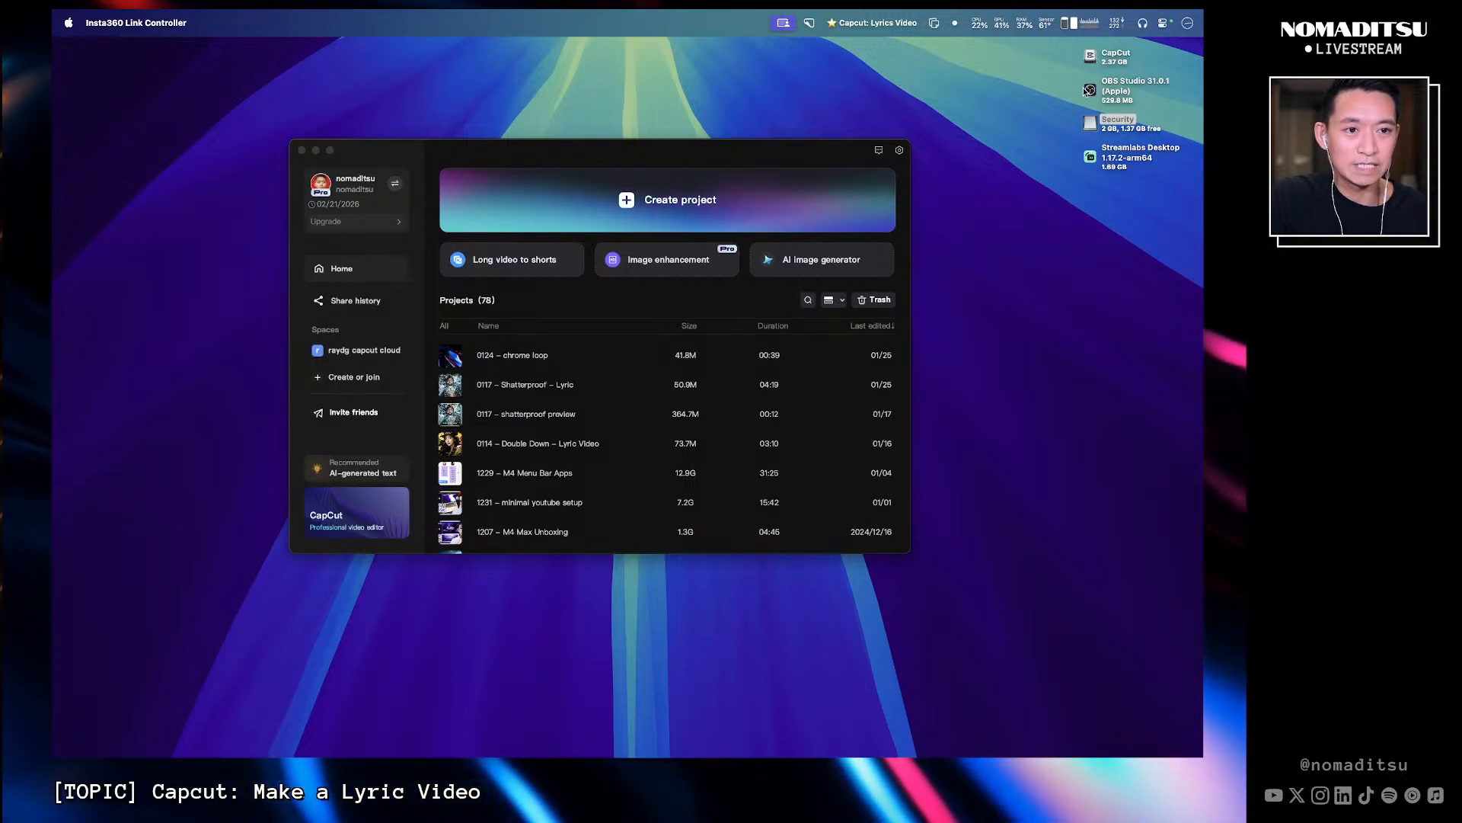
{"action": "key", "text": "super+space"}
{"action": "type", "text": "fi"}
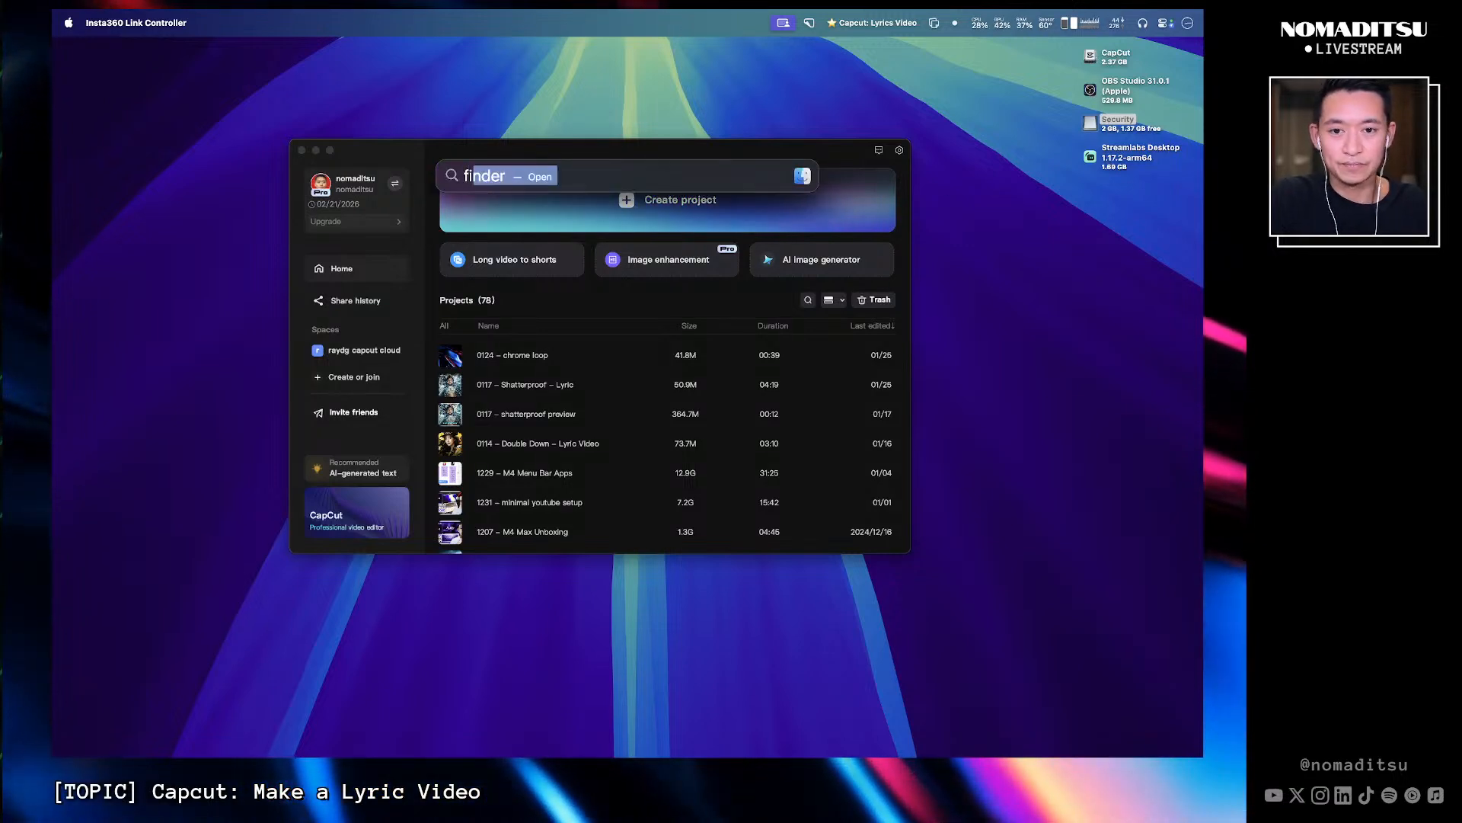
{"action": "key", "text": "Return"}
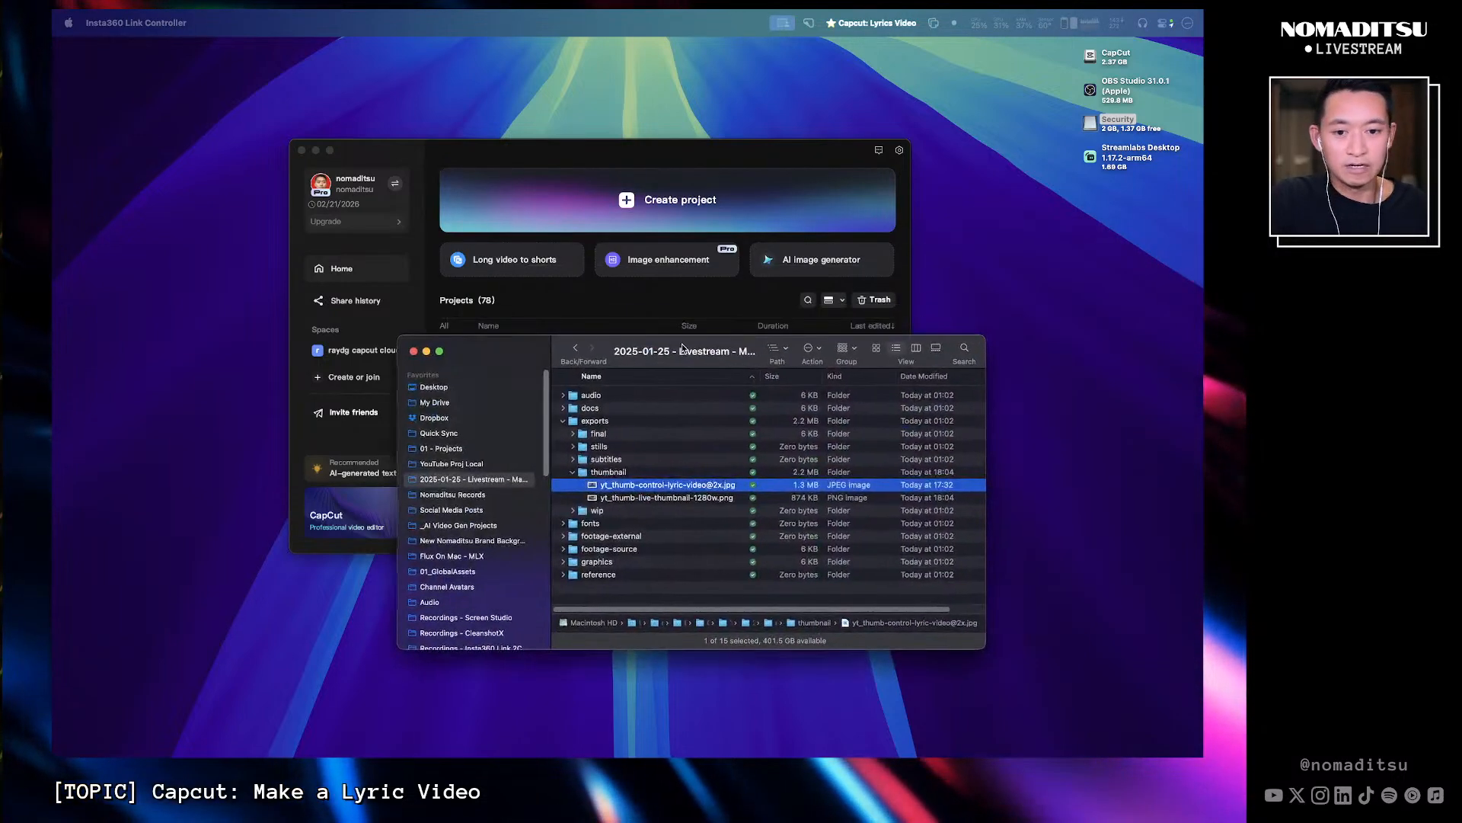
- Navigate Finder to the YouTube Proj Local folder and enlarge the window
{"action": "left_click", "coordinate": [561, 421]}
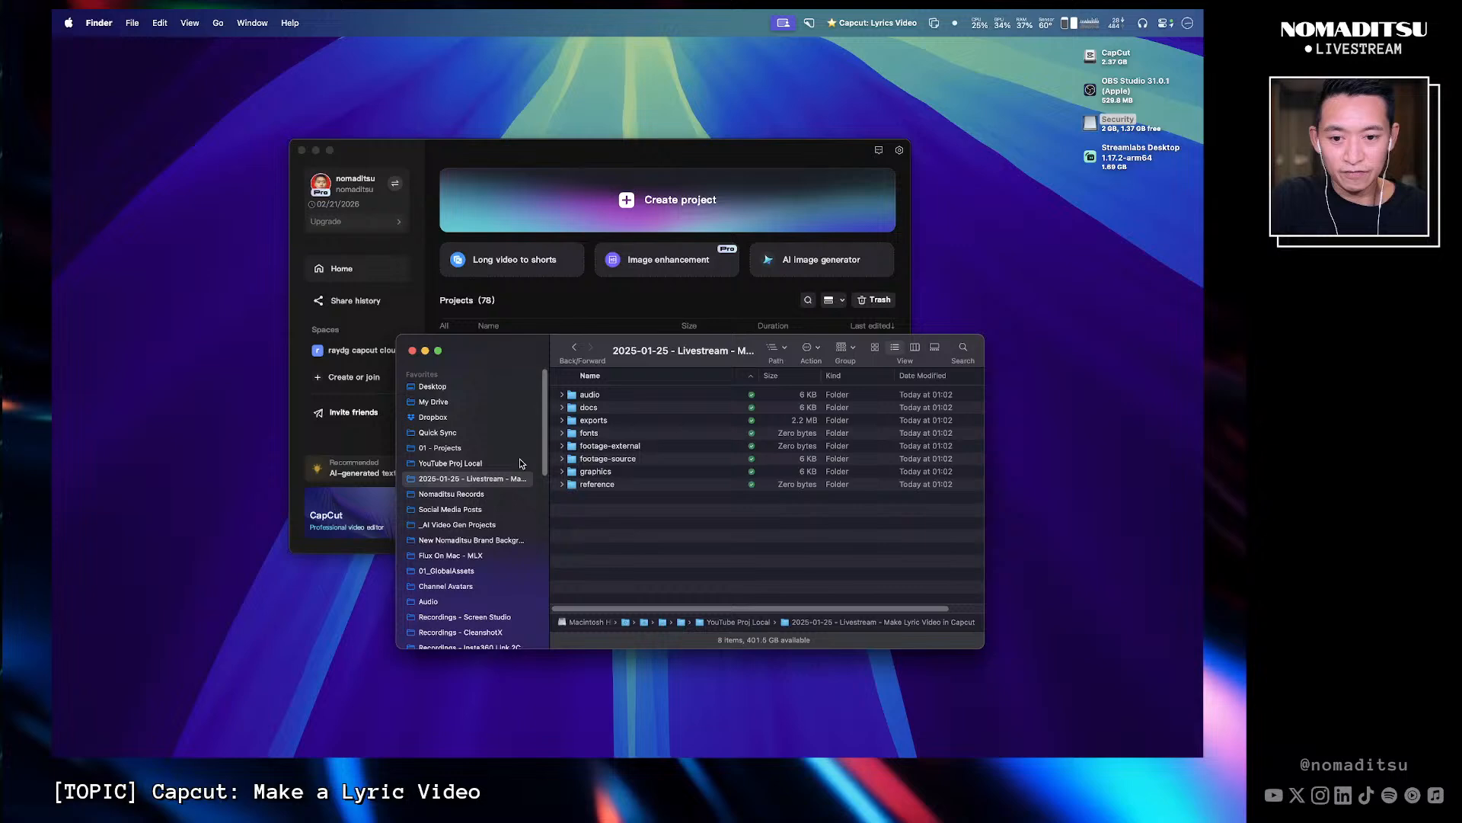
{"action": "left_click", "coordinate": [473, 465]}
{"action": "left_click_drag", "start_coordinate": [713, 360], "coordinate": [630, 168]}
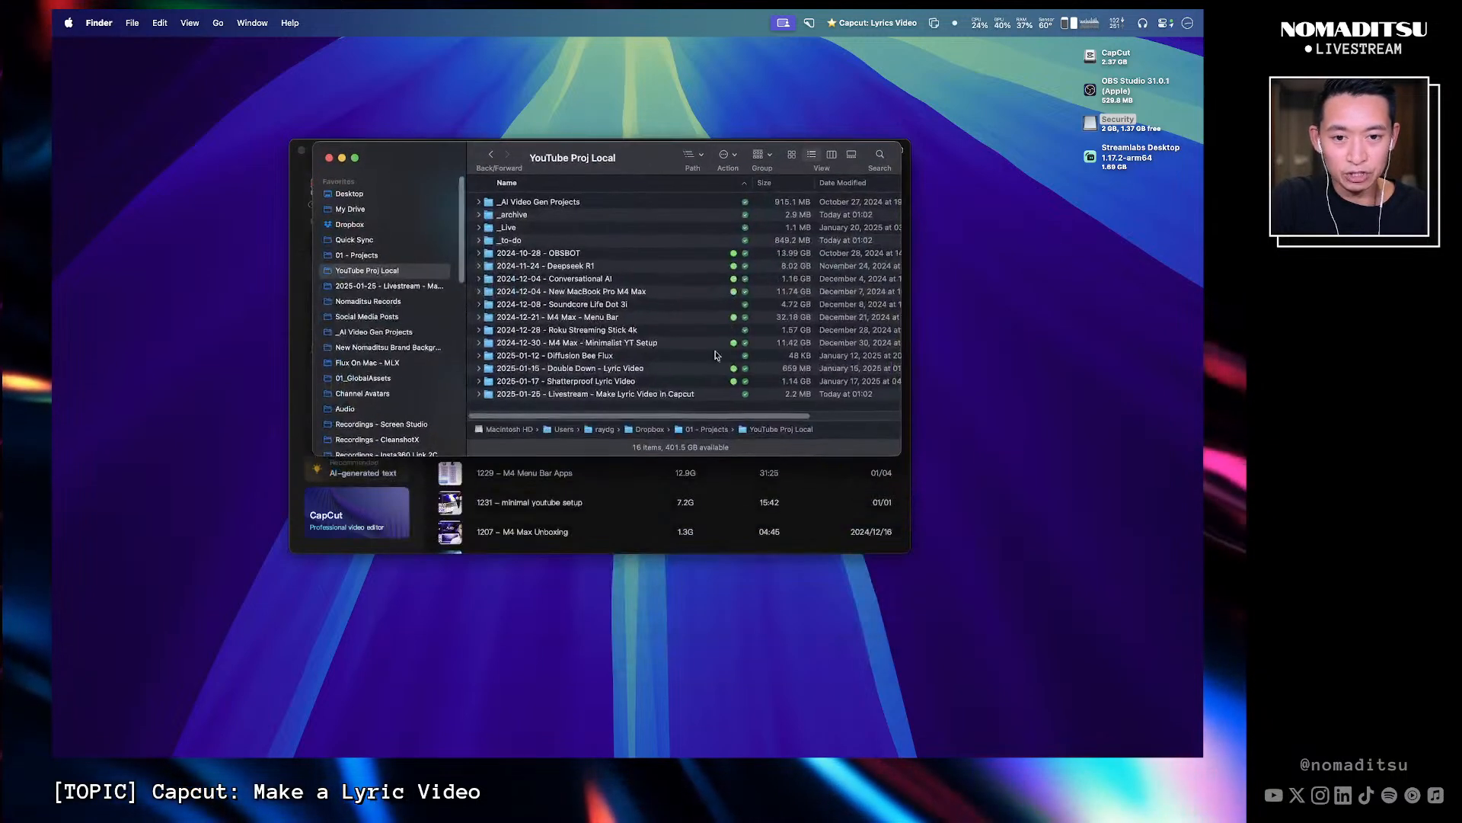
{"action": "left_click_drag", "start_coordinate": [747, 457], "coordinate": [746, 587]}
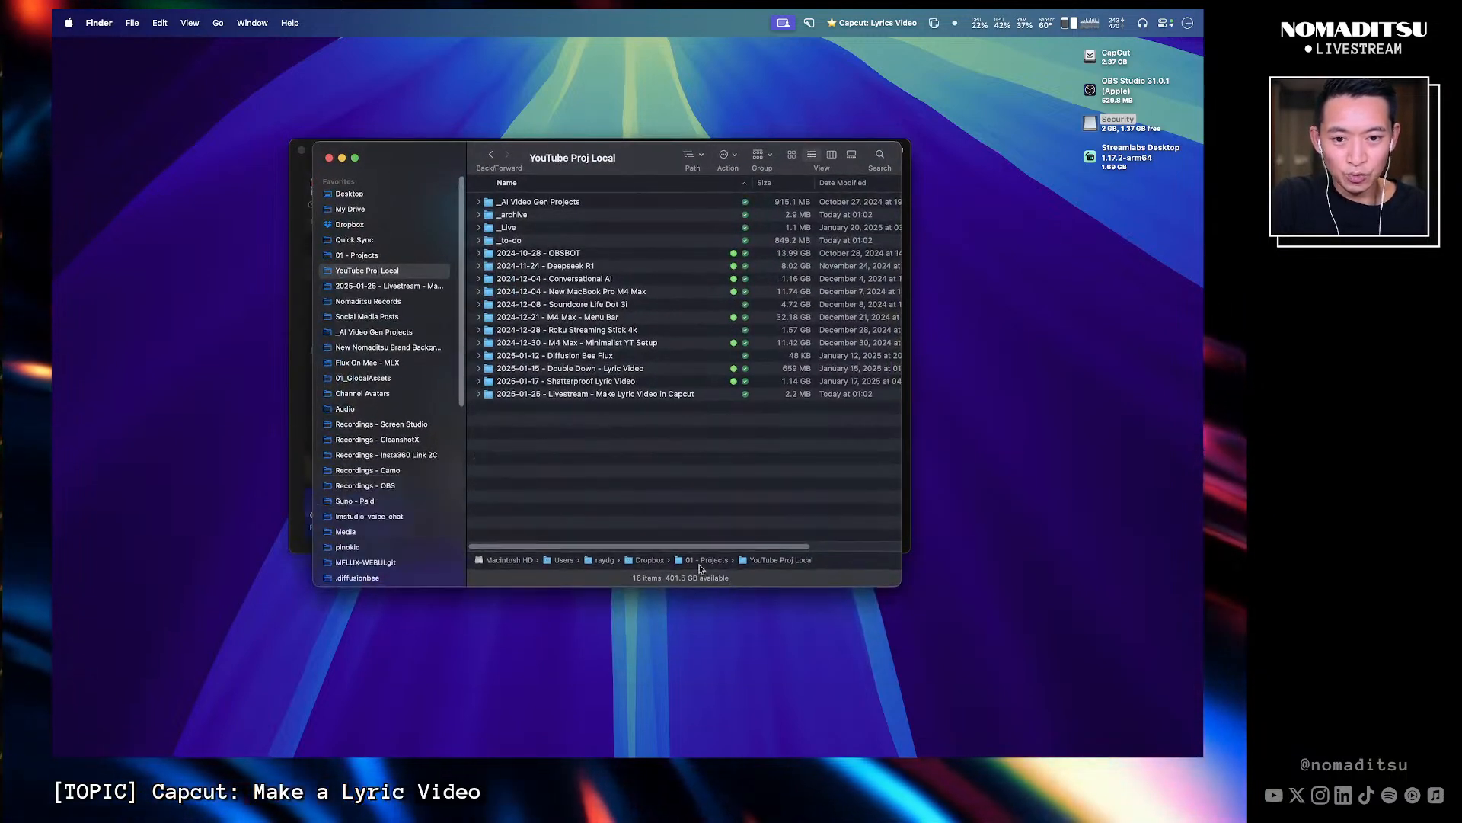
- Create a new folder and run the Add Video Project Folders quick action on it, naming the project Control Lyric Video
{"action": "right_click", "coordinate": [527, 425]}
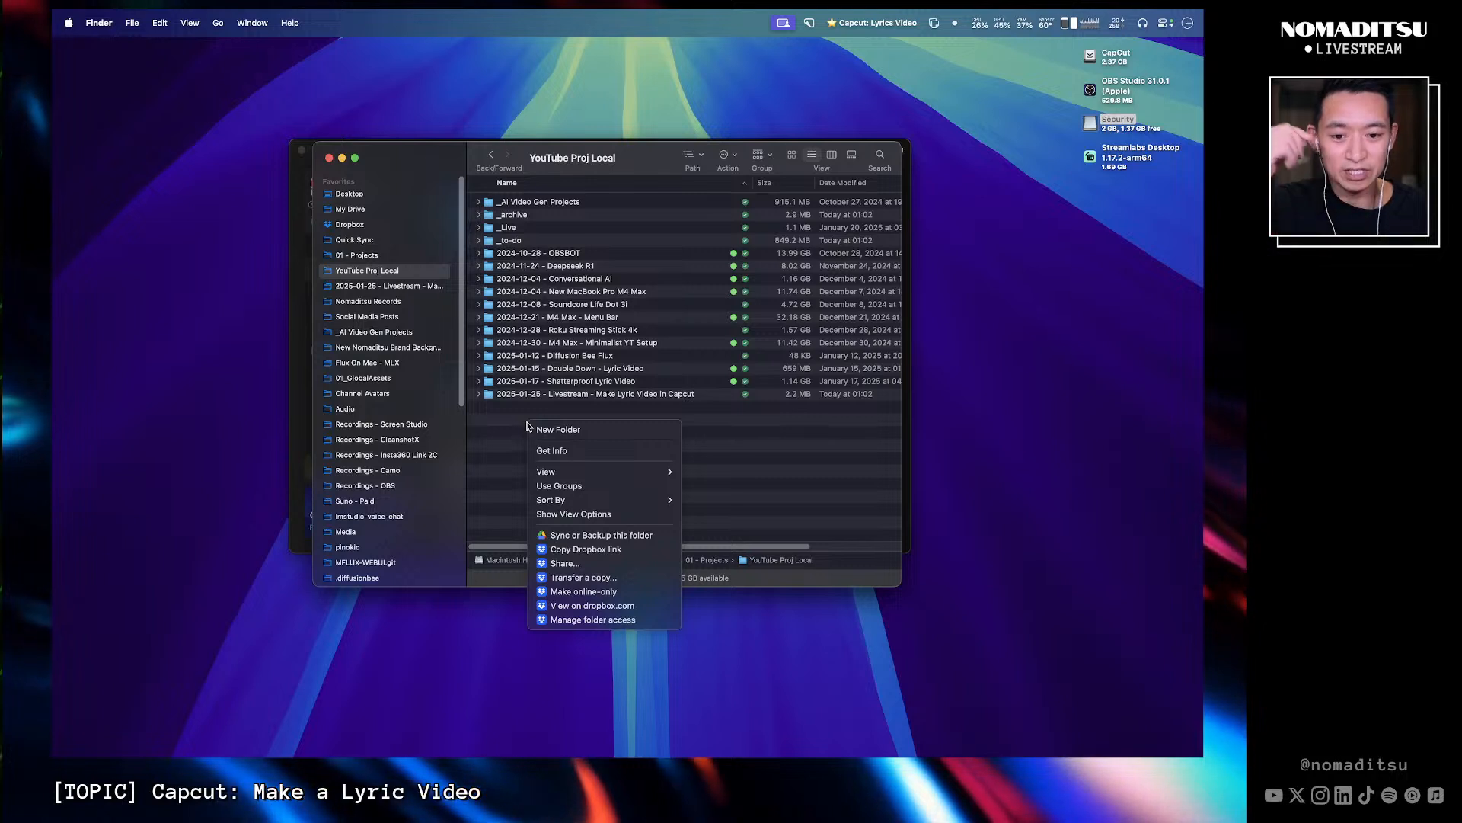
{"action": "left_click", "coordinate": [577, 429]}
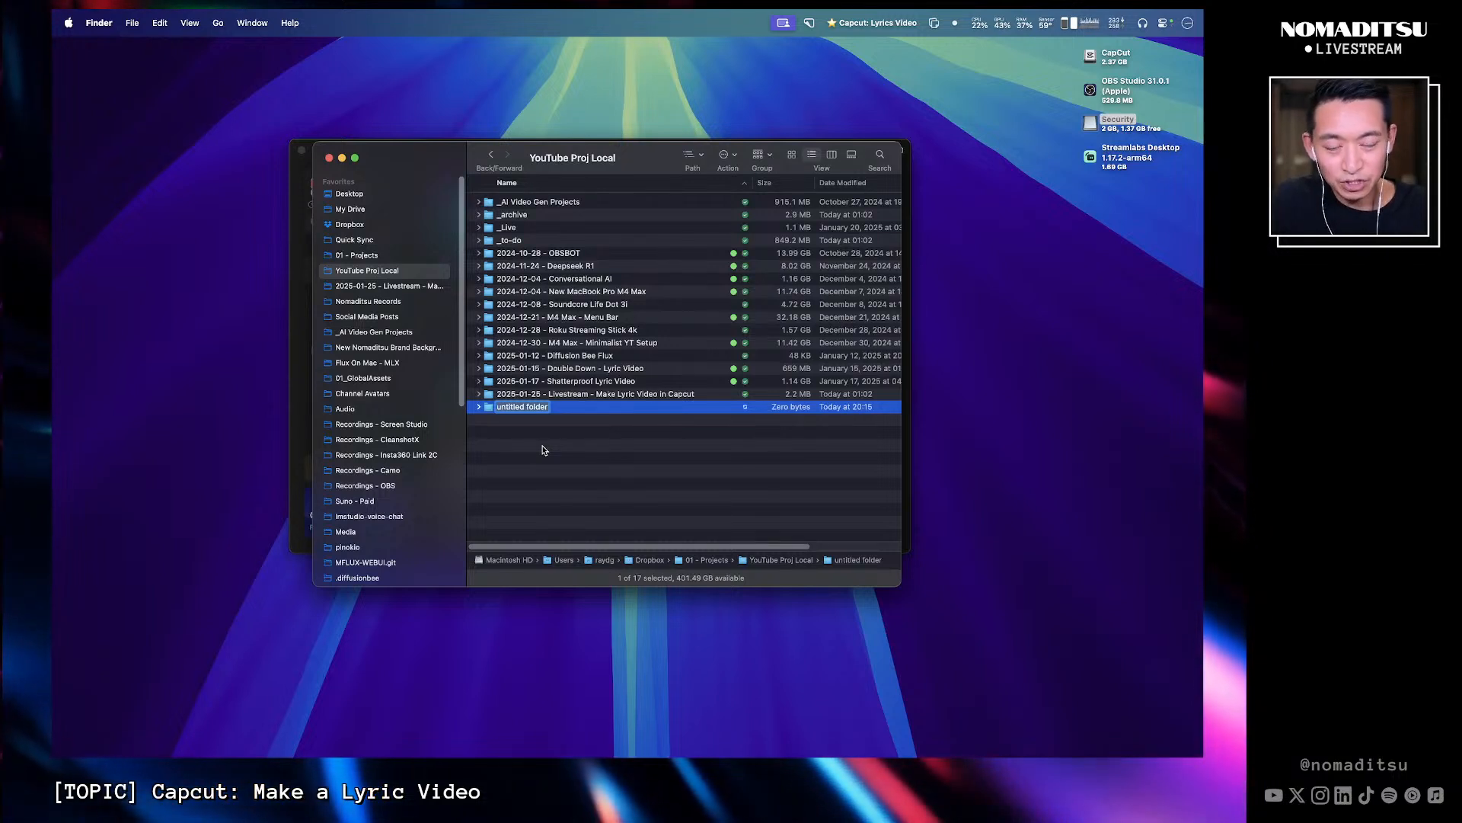
{"action": "right_click", "coordinate": [533, 408]}
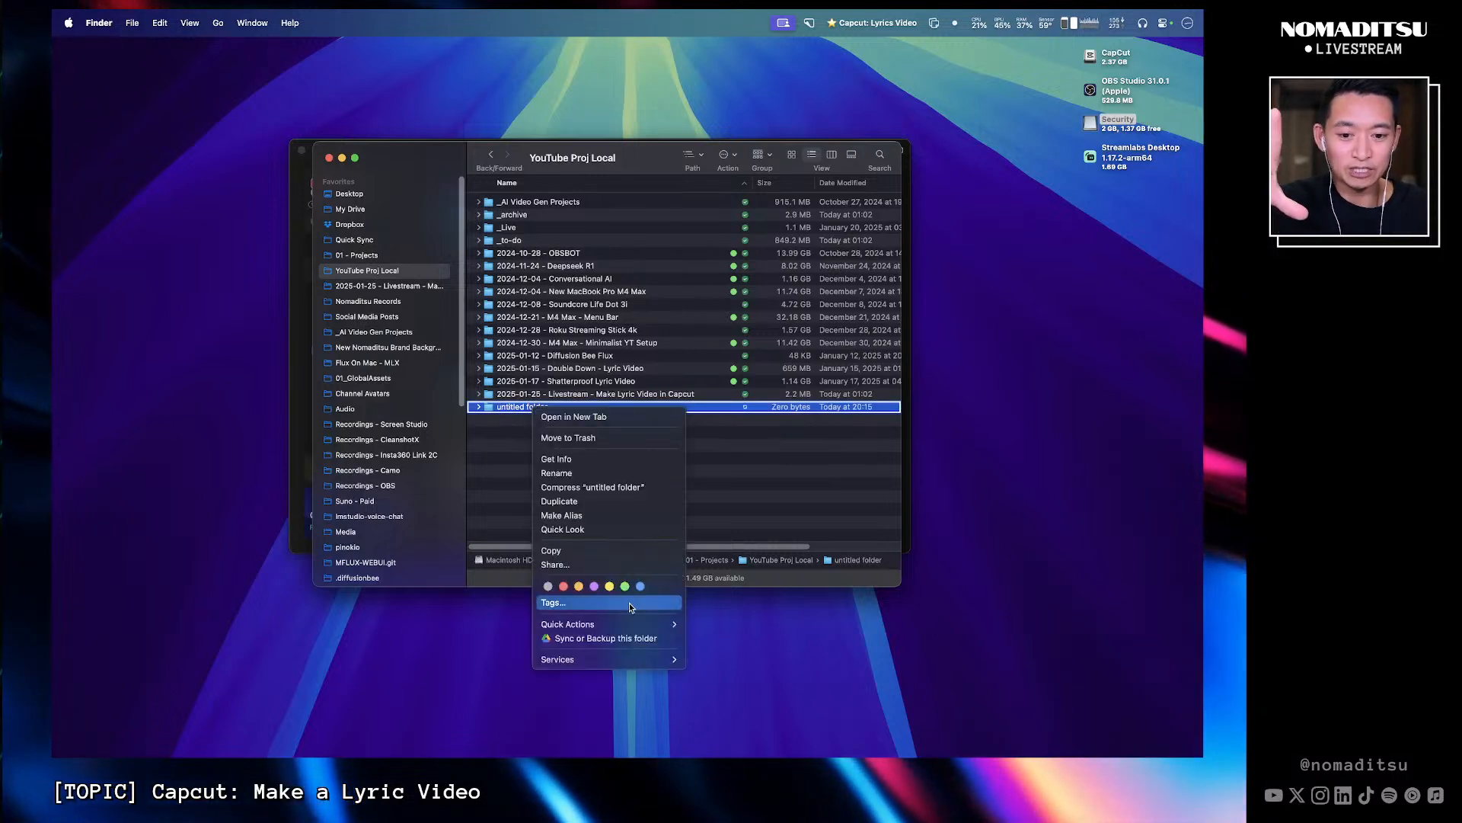
{"action": "mouse_move", "coordinate": [621, 624]}
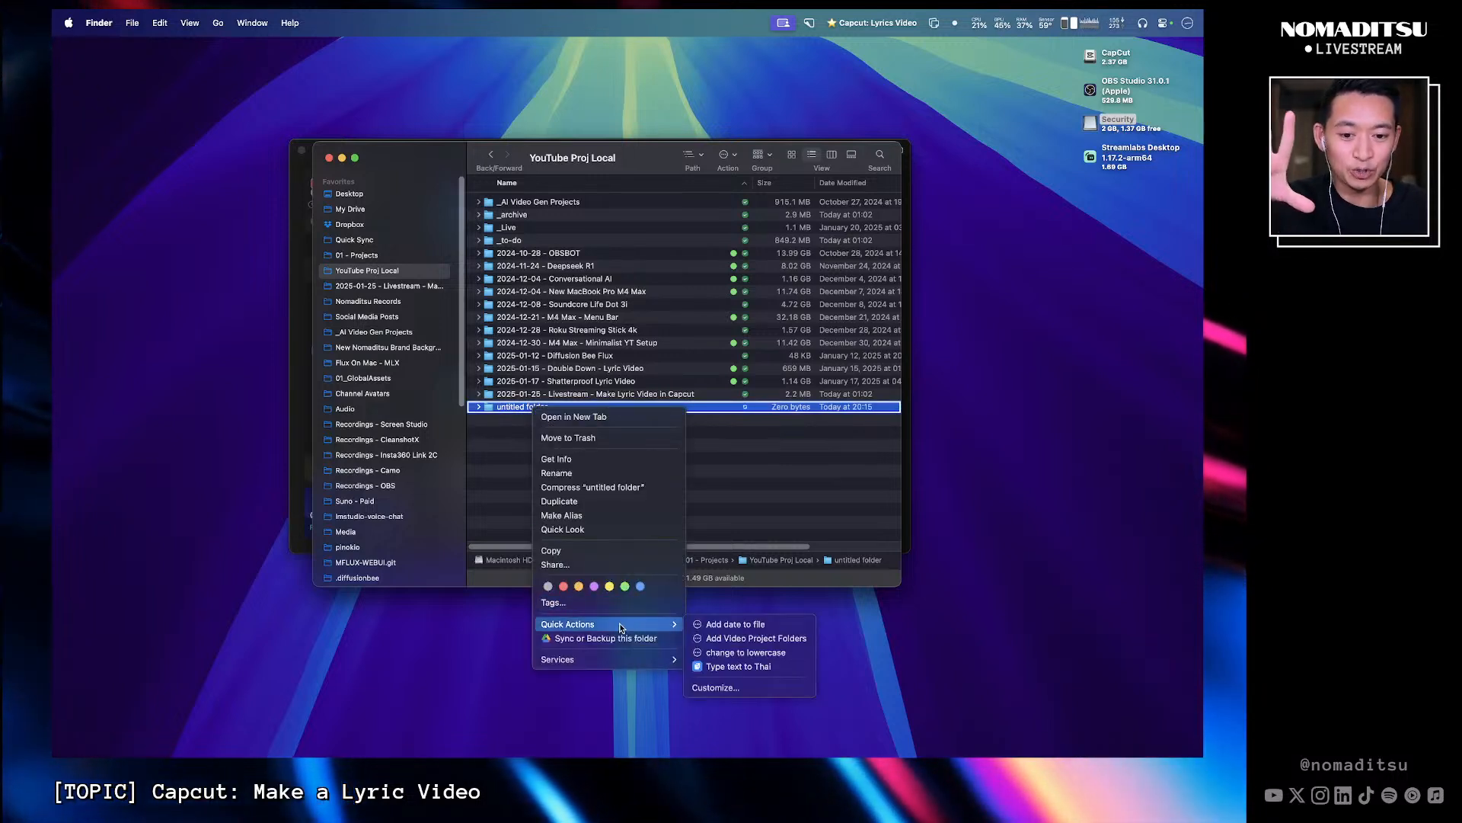
{"action": "left_click", "coordinate": [772, 639]}
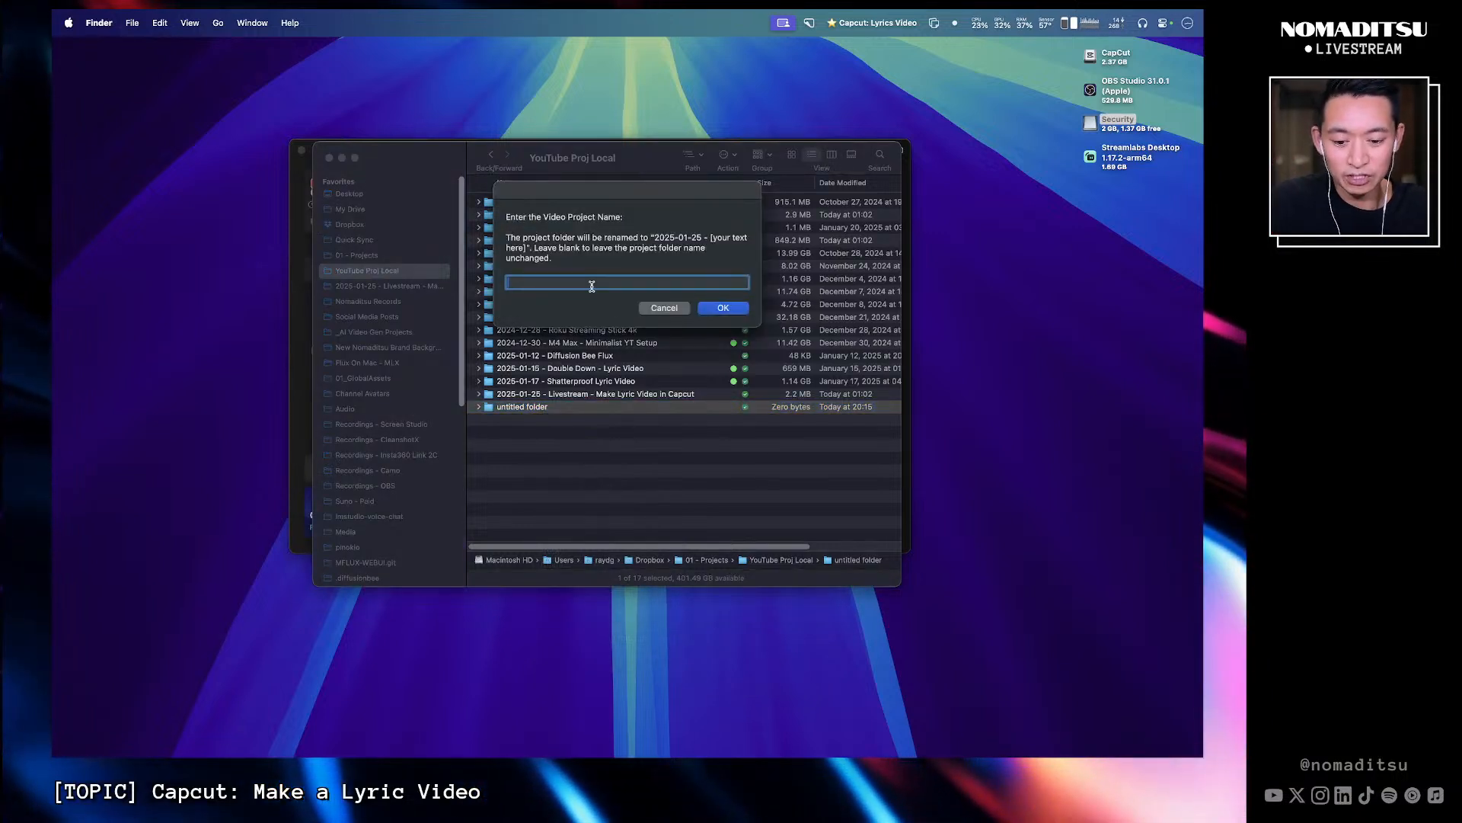
{"action": "type", "text": "Control Lyric Video"}
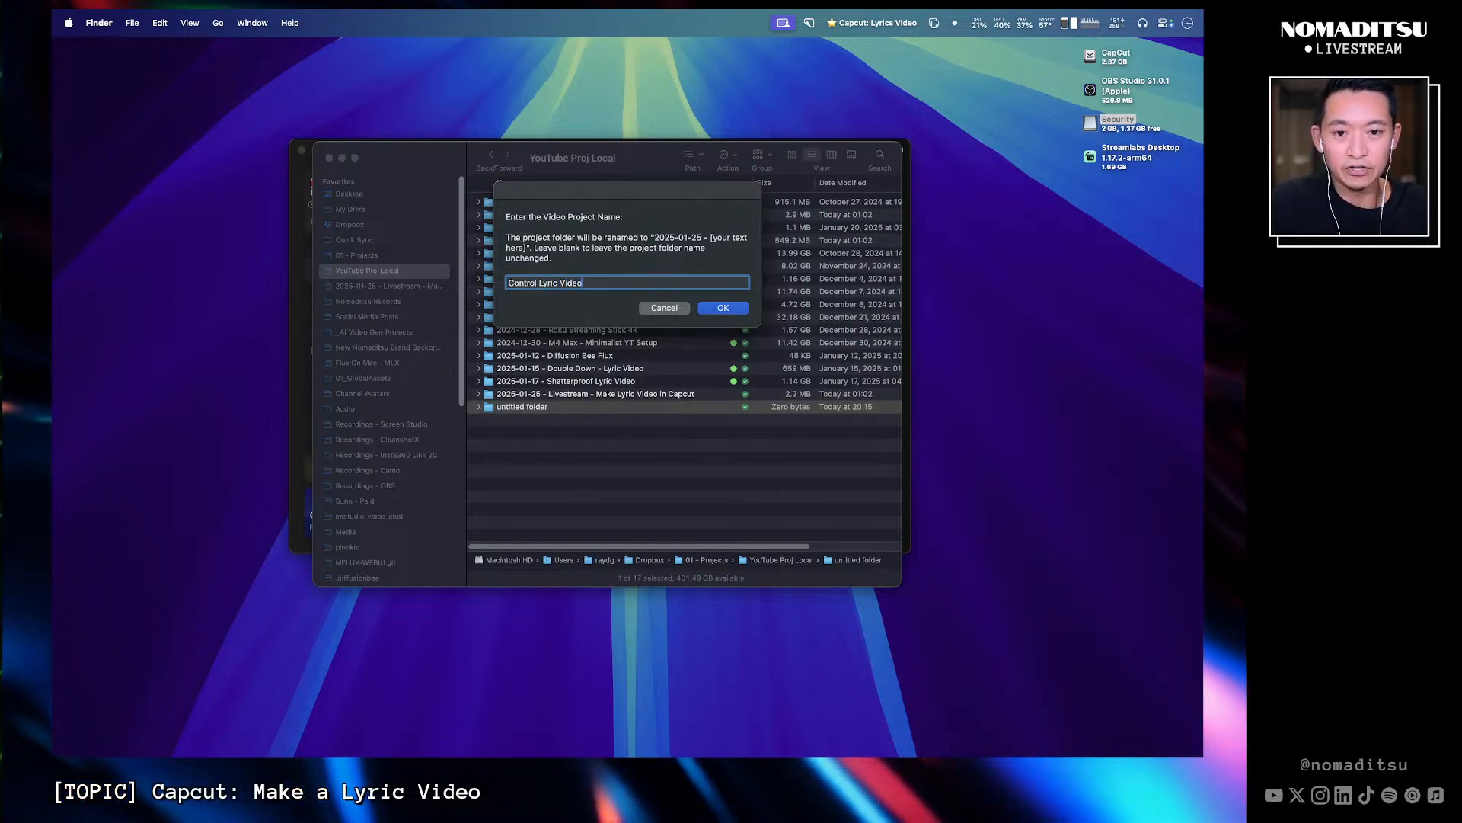
{"action": "left_click", "coordinate": [727, 307]}
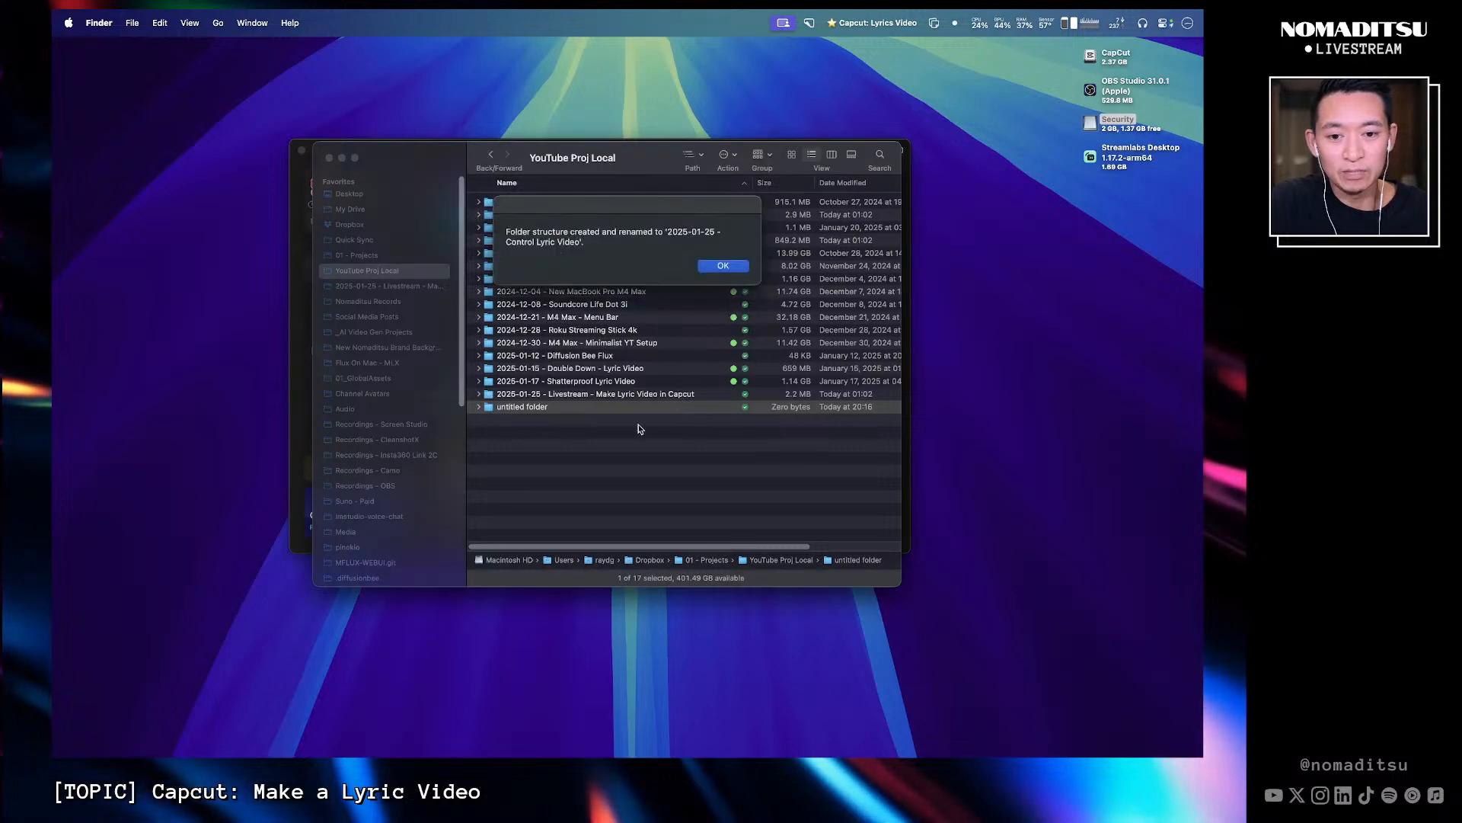
{"action": "left_click", "coordinate": [723, 265]}
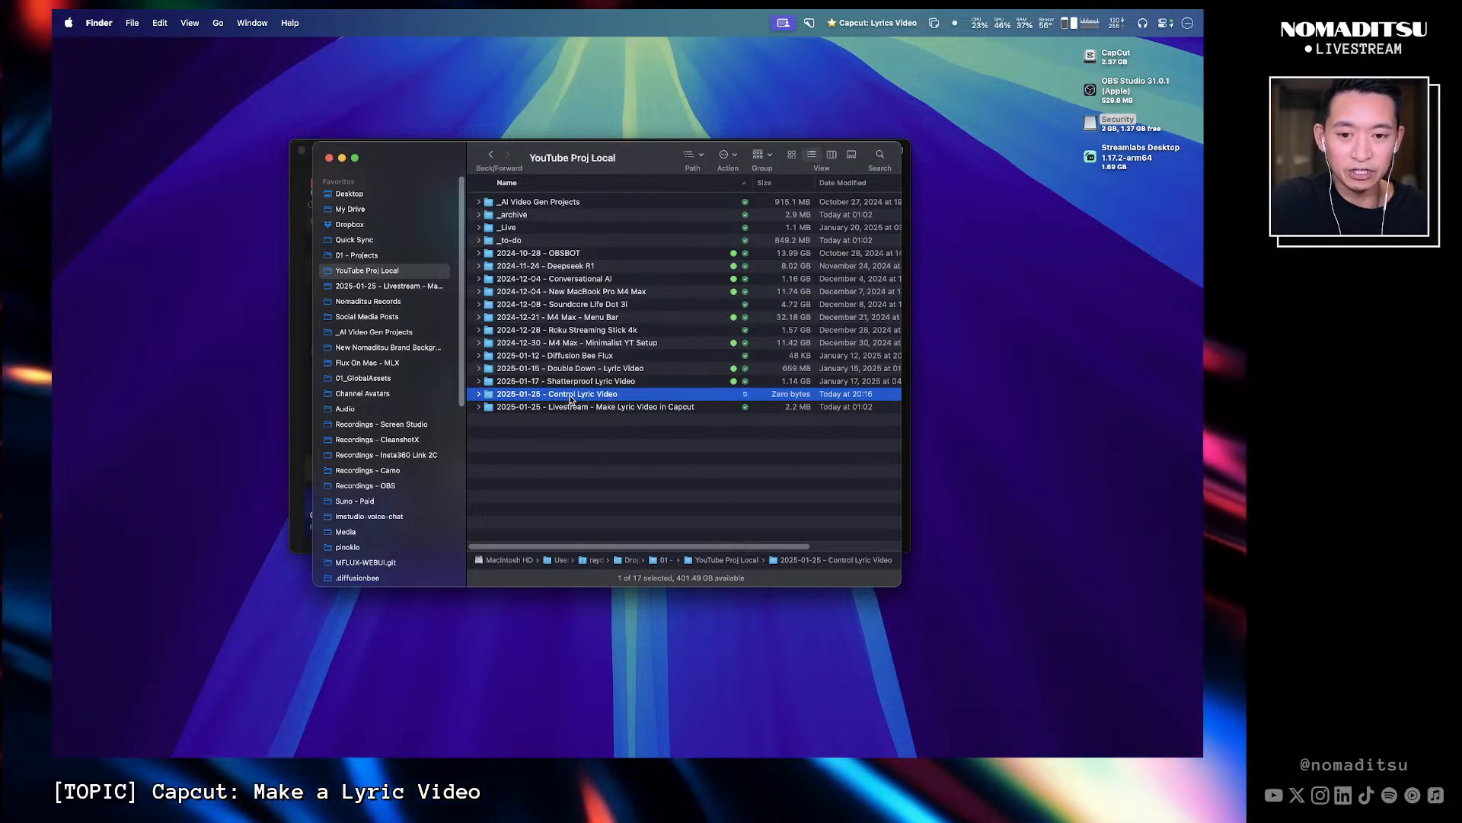
- Open the Control Lyric Video folder and expand its subfolders to inspect the generated folder structure
{"action": "double_click", "coordinate": [571, 396]}
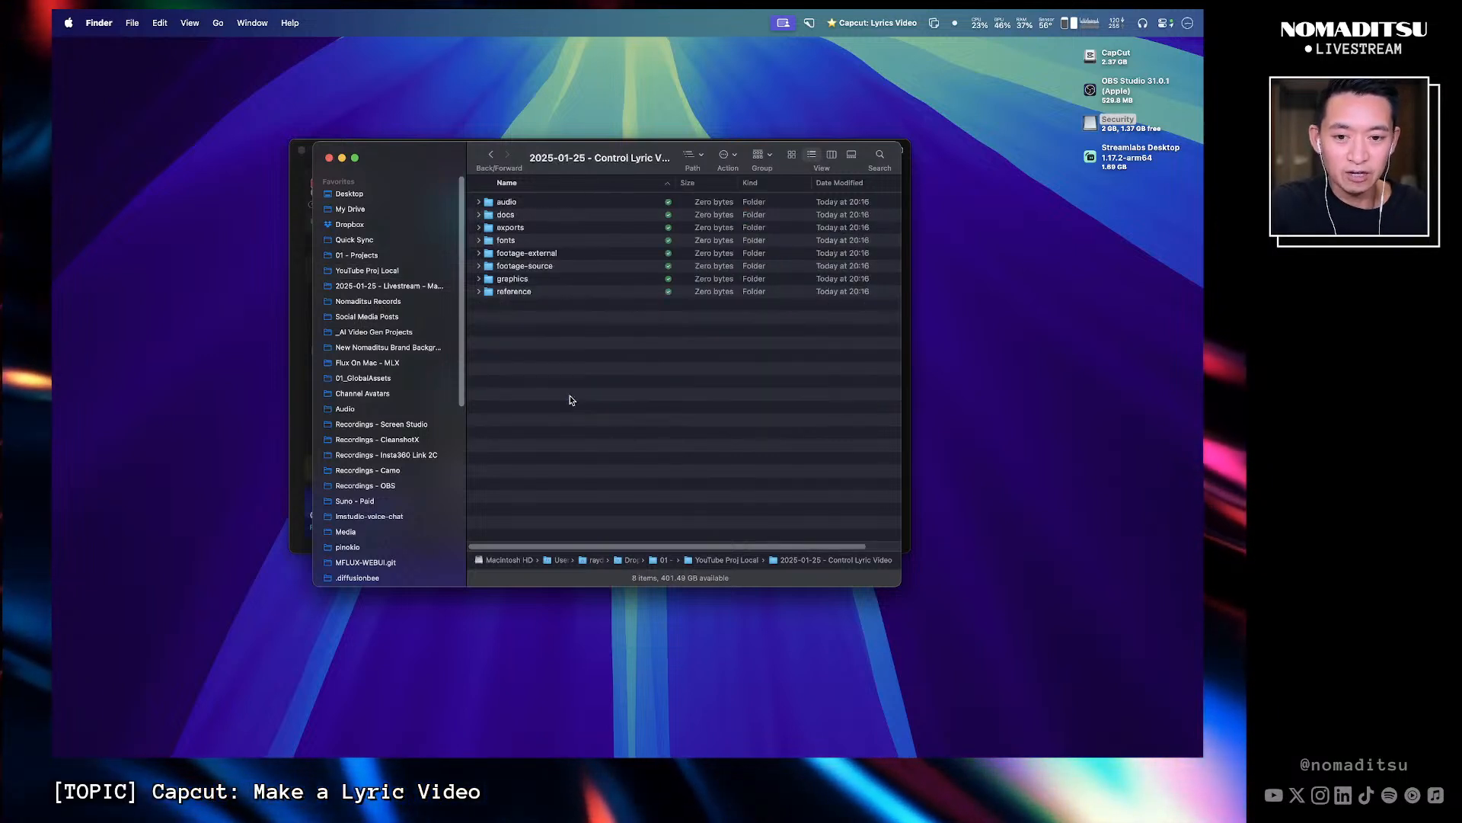
{"action": "left_click", "coordinate": [478, 203]}
{"action": "left_click", "coordinate": [478, 267]}
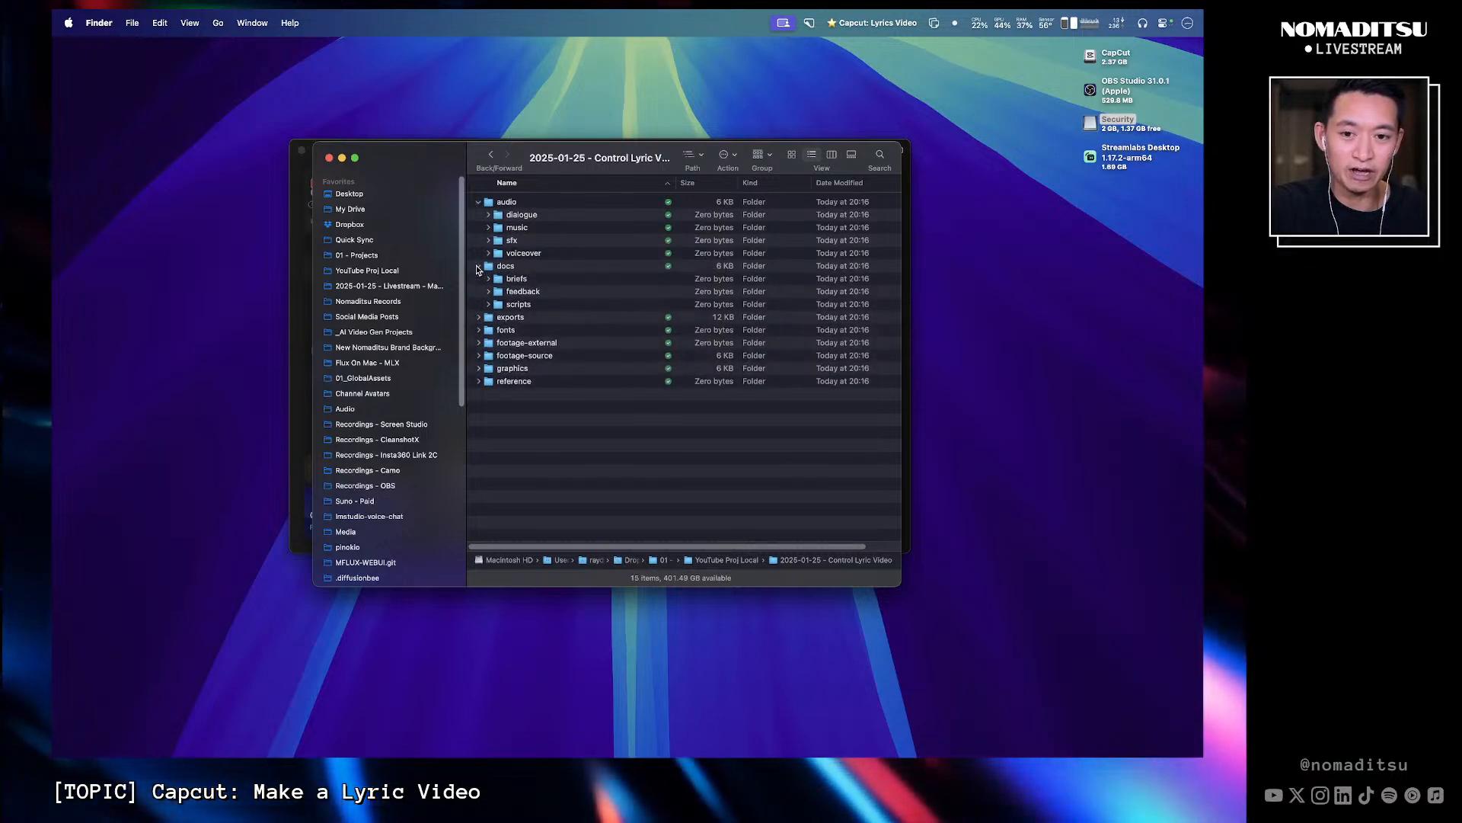
{"action": "left_click", "coordinate": [479, 317]}
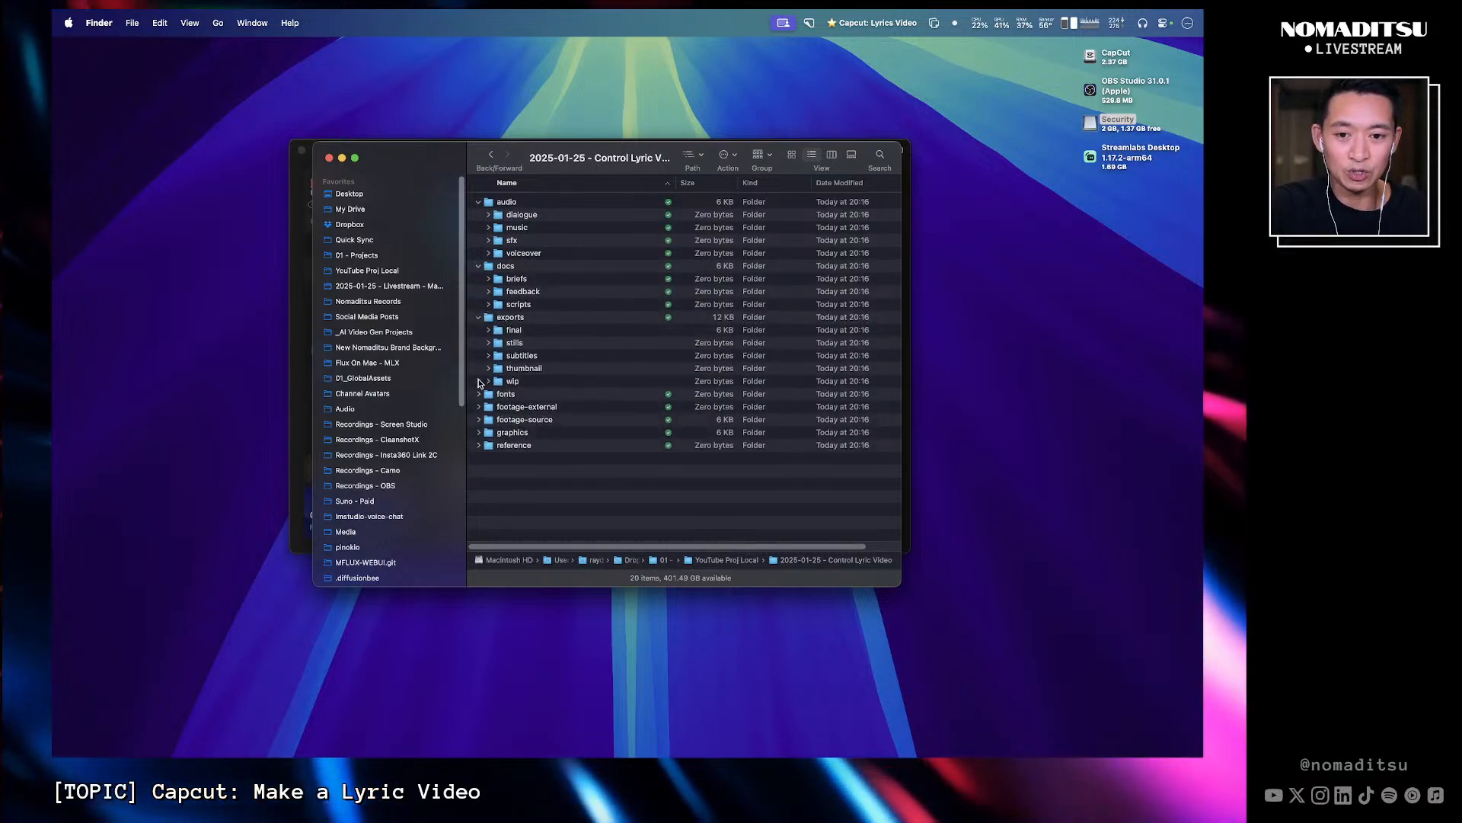
{"action": "left_click", "coordinate": [479, 420]}
{"action": "left_click", "coordinate": [478, 484]}
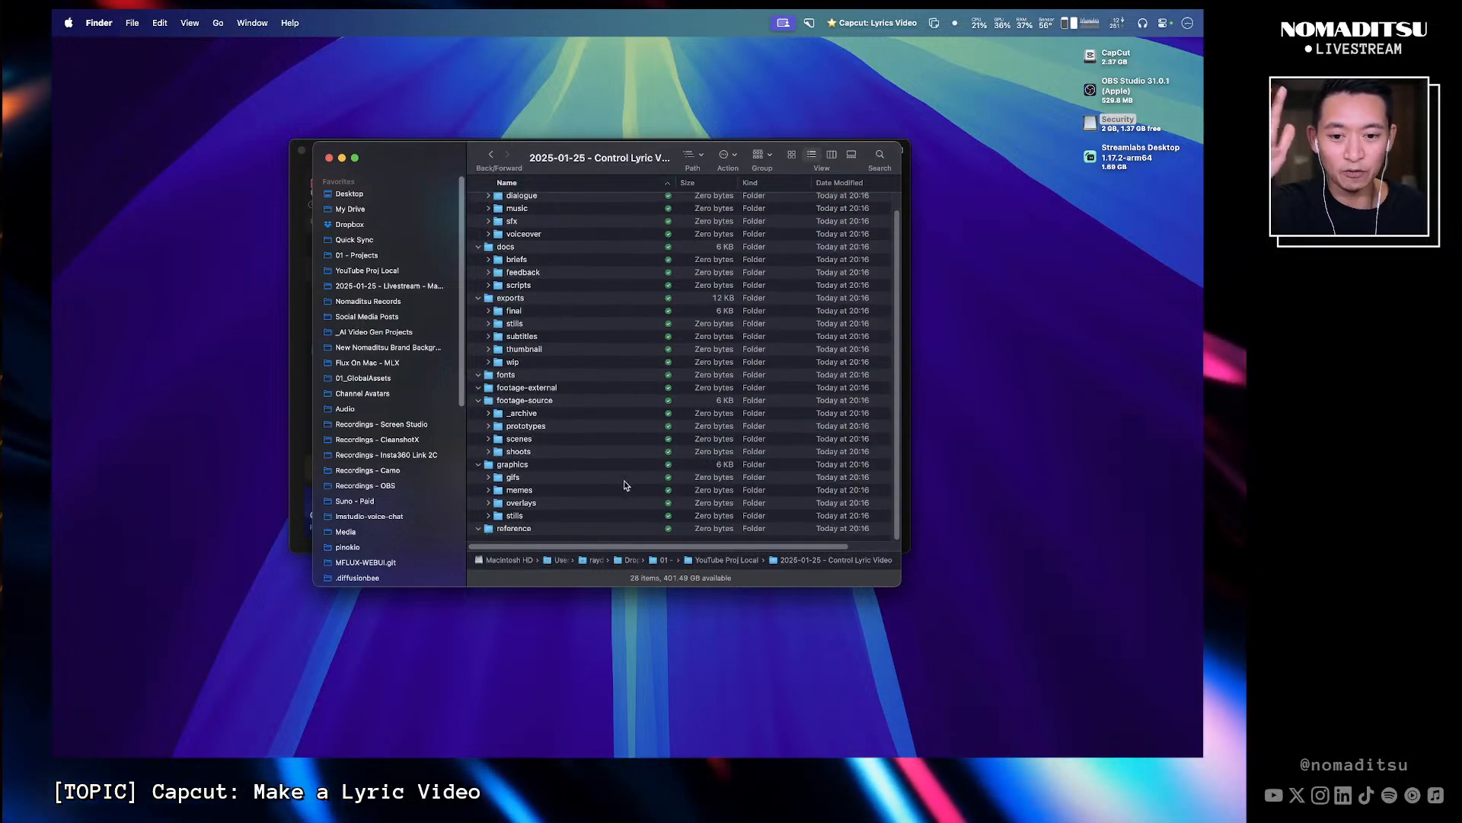
{"action": "scroll", "coordinate": [629, 479], "scroll_direction": "up", "scroll_amount": 1}
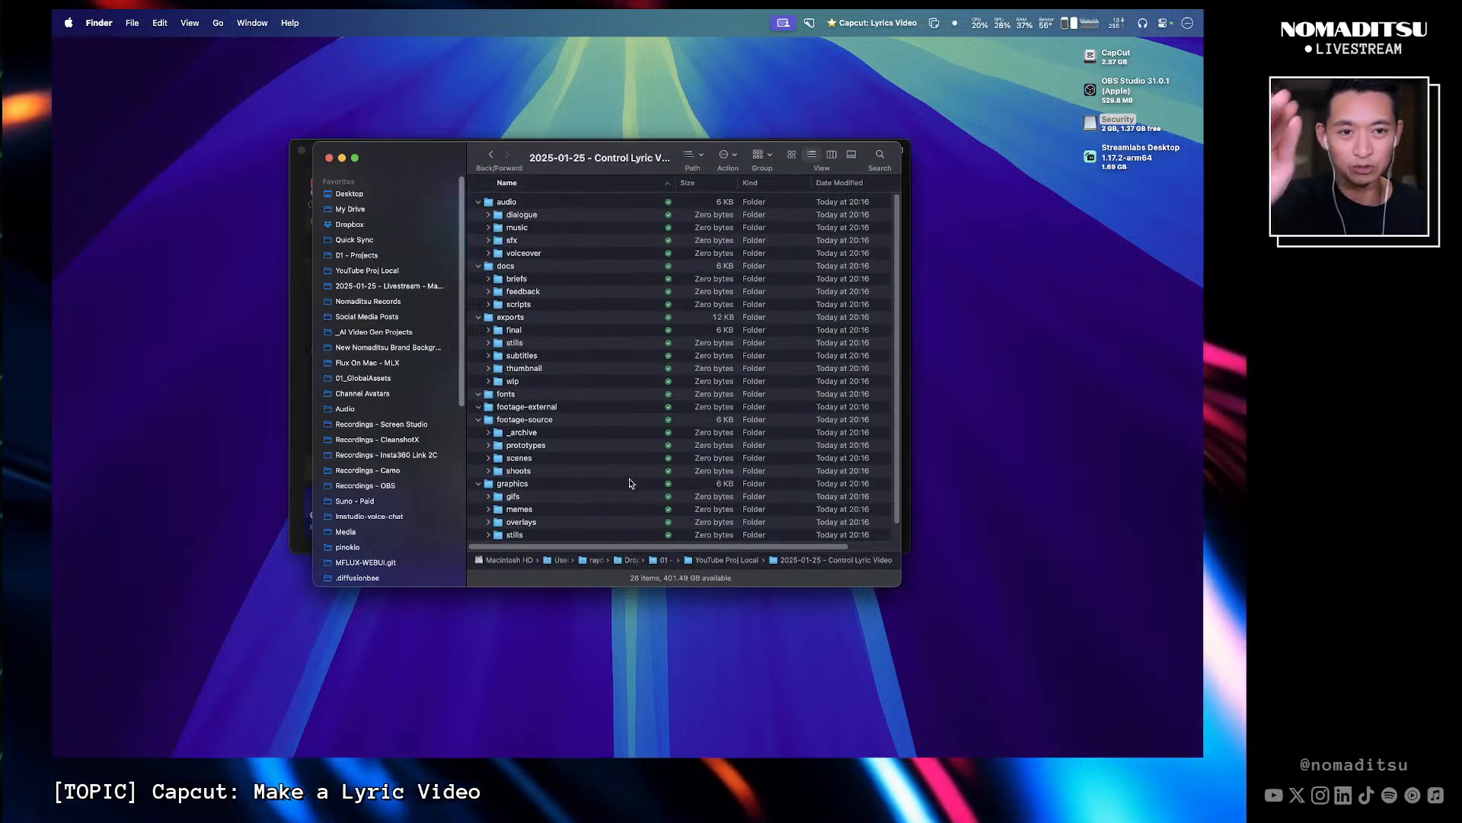
{"action": "left_click", "coordinate": [478, 202]}
{"action": "left_click", "coordinate": [478, 214]}
{"action": "left_click", "coordinate": [479, 227]}
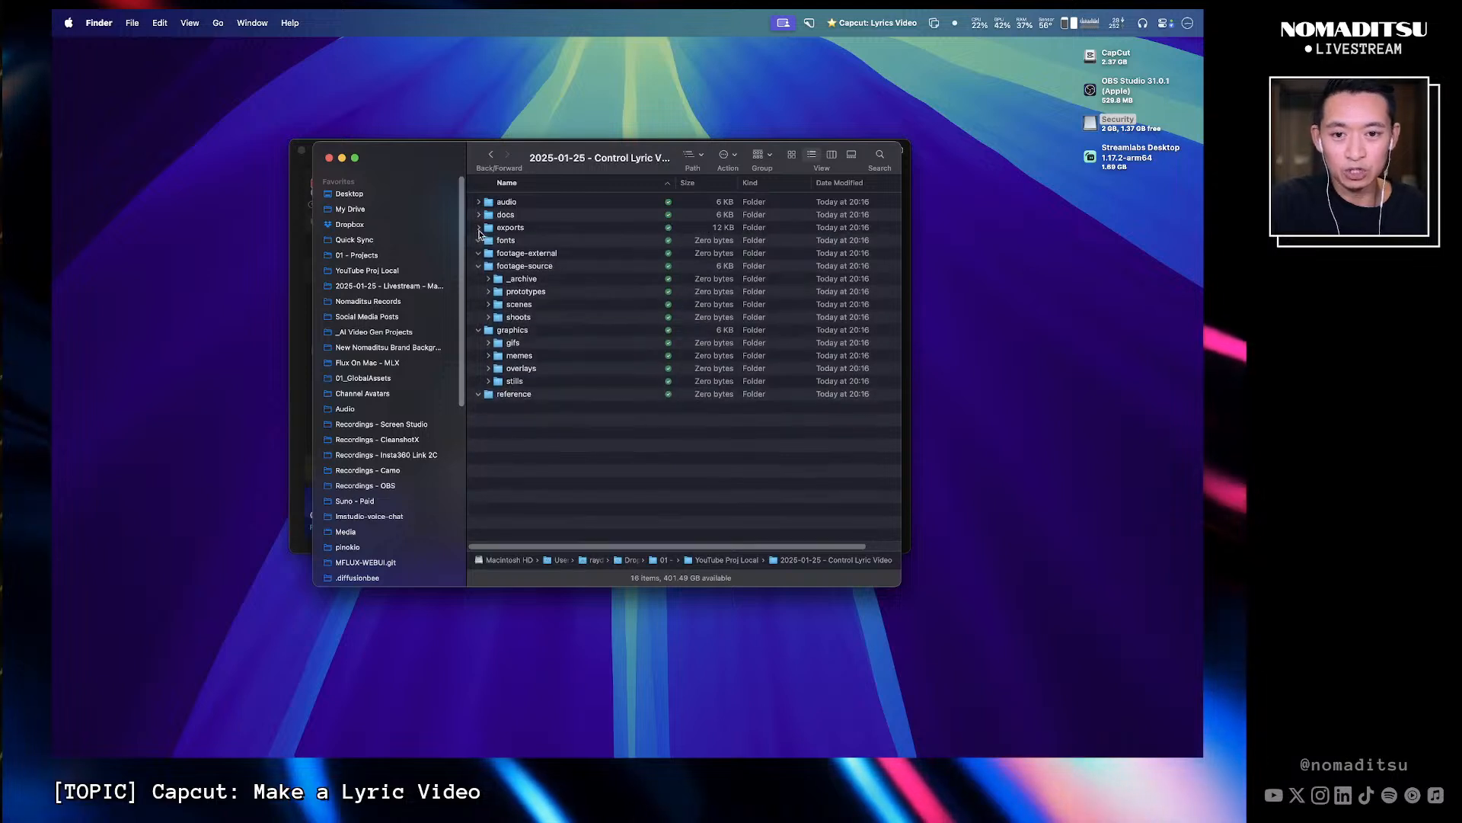
{"action": "left_click", "coordinate": [479, 265]}
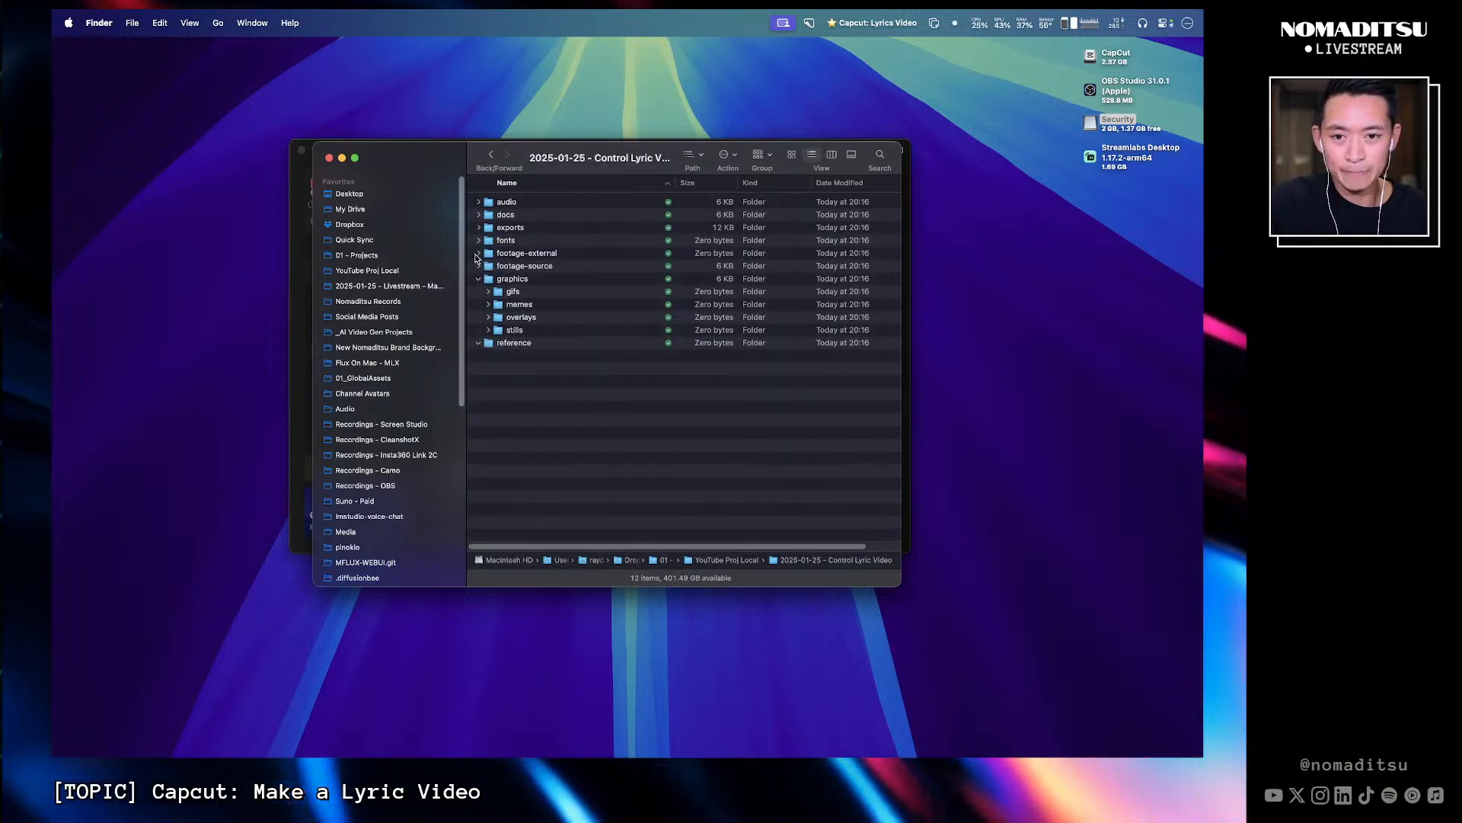
{"action": "left_click", "coordinate": [478, 278]}
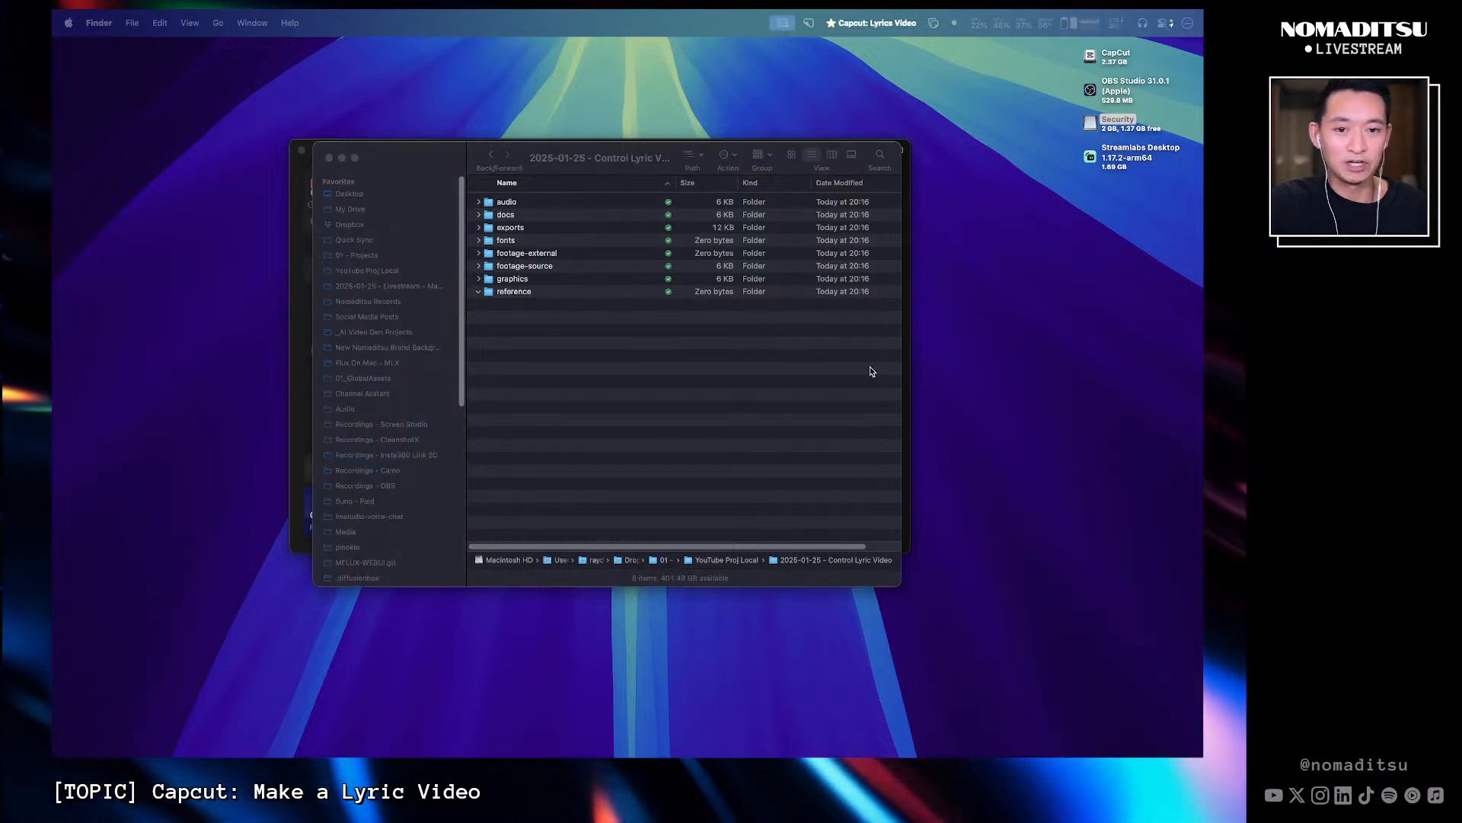
{"action": "left_click", "coordinate": [691, 369]}
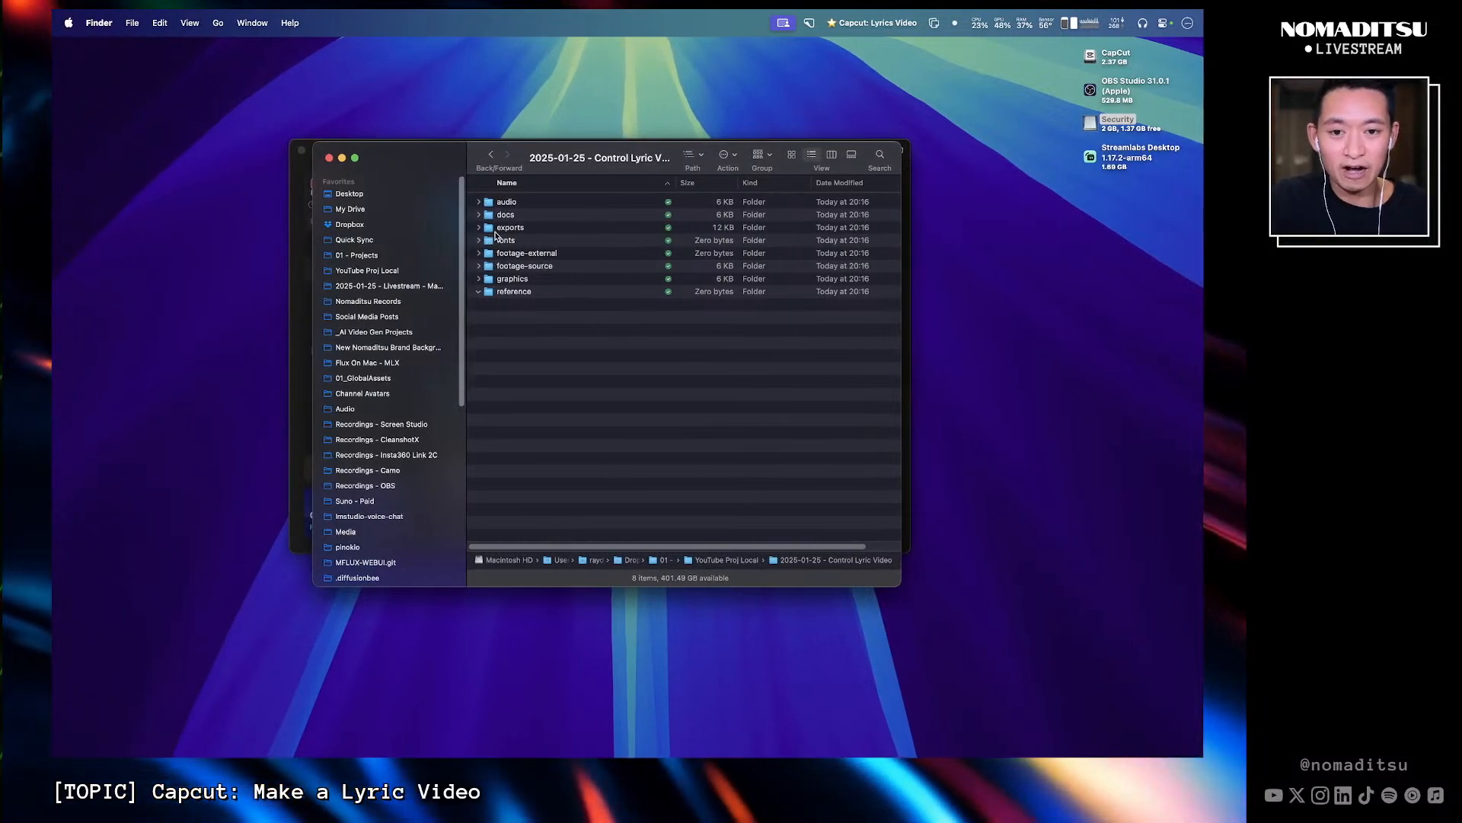
{"action": "left_click", "coordinate": [479, 279]}
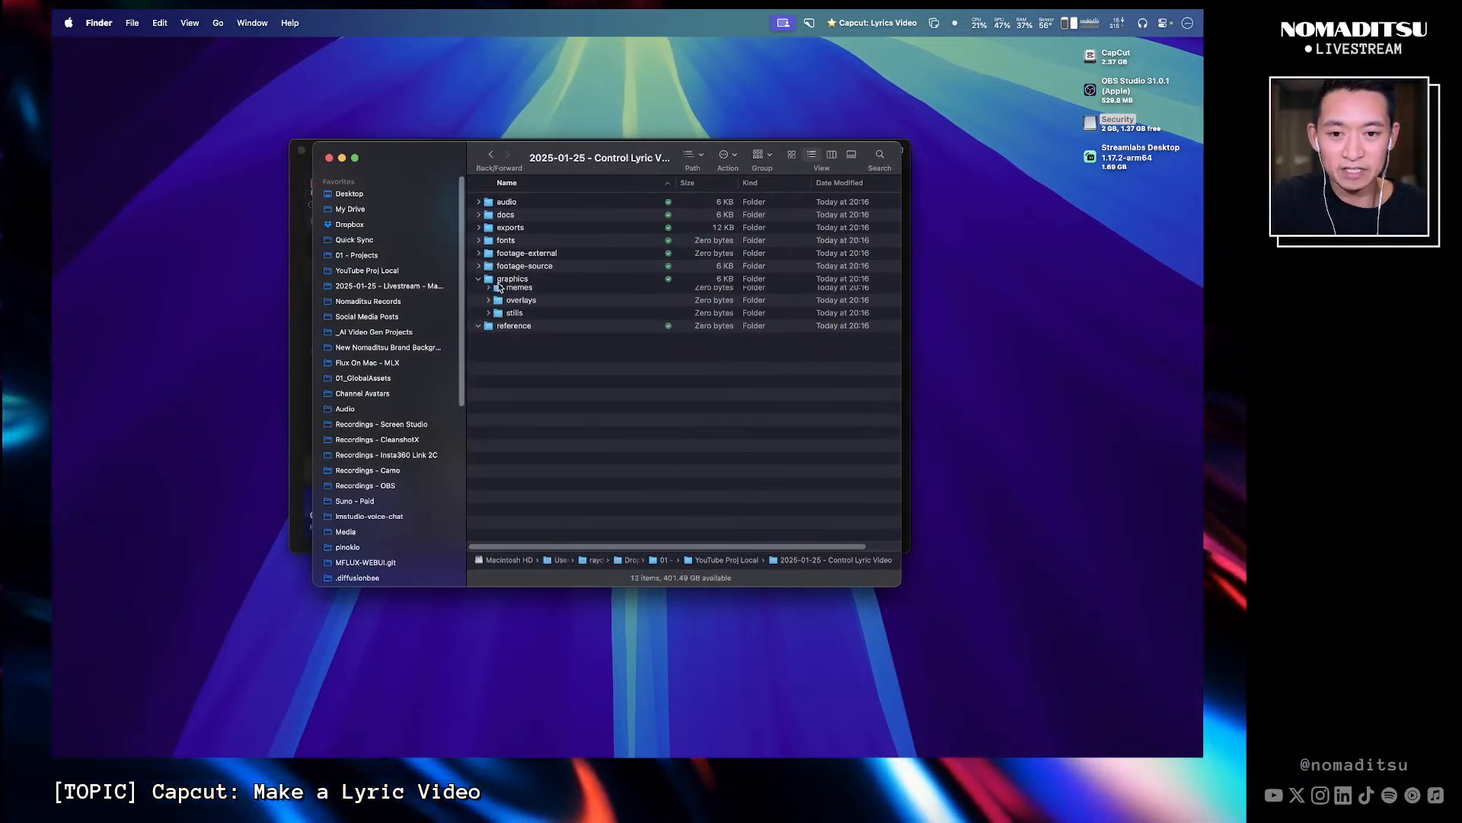
- Set the export destination to the graphics folder inside 2025-01-25 - Control Lyric Video
{"action": "left_click", "coordinate": [548, 278]}
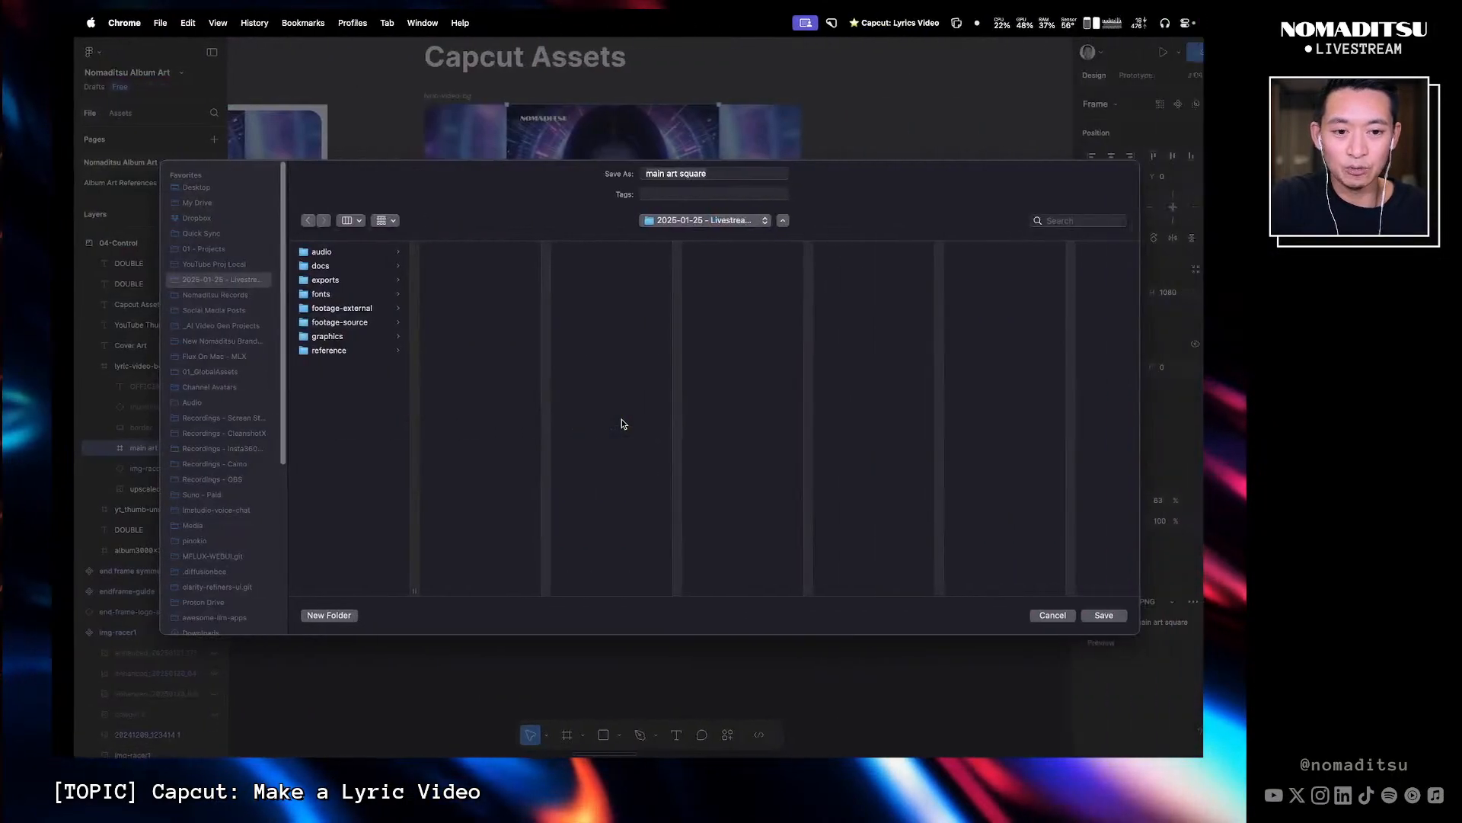
{"action": "left_click", "coordinate": [194, 263]}
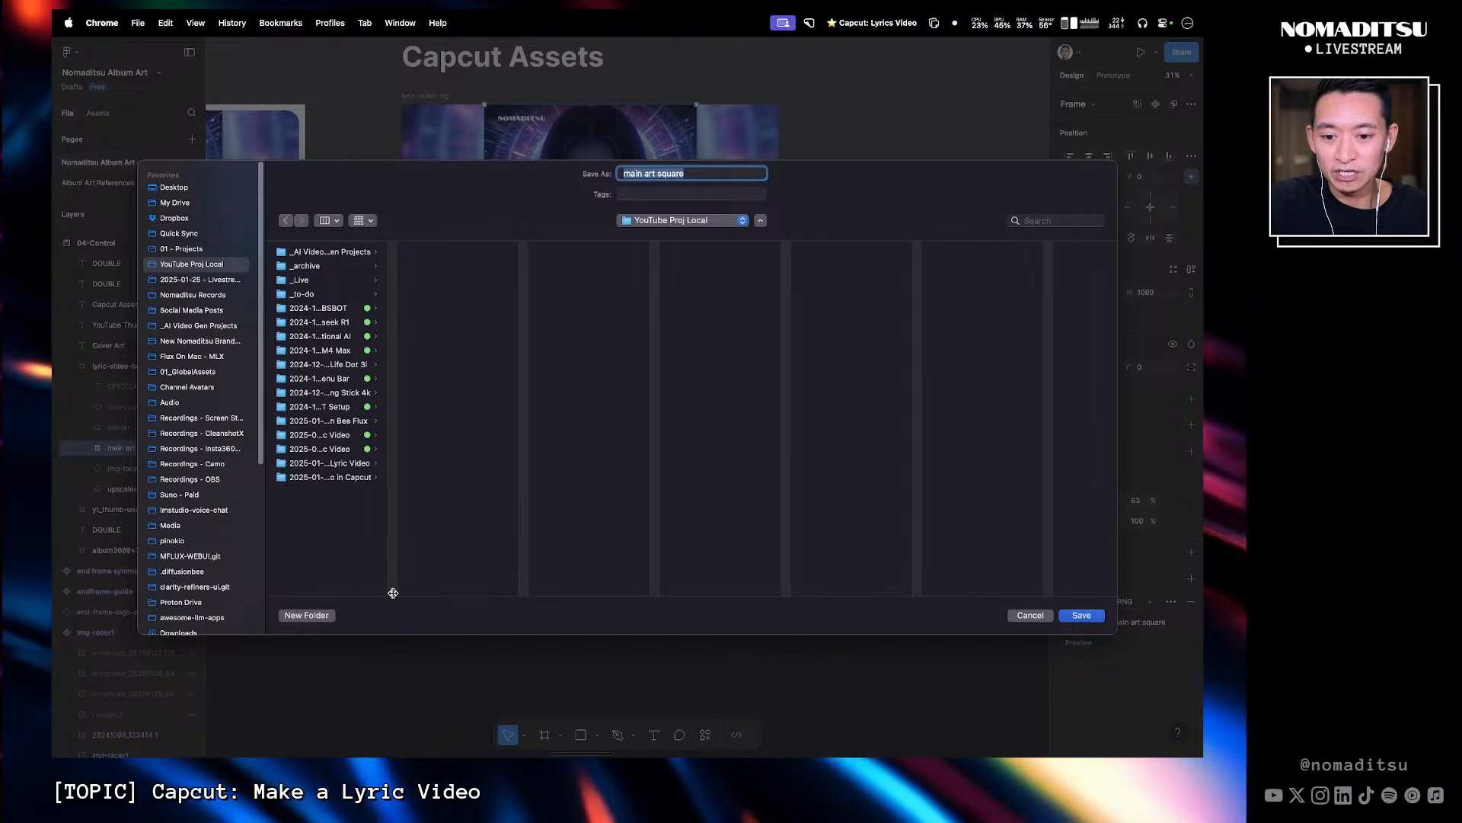
{"action": "left_click_drag", "start_coordinate": [392, 591], "coordinate": [491, 565]}
{"action": "left_click", "coordinate": [392, 463]}
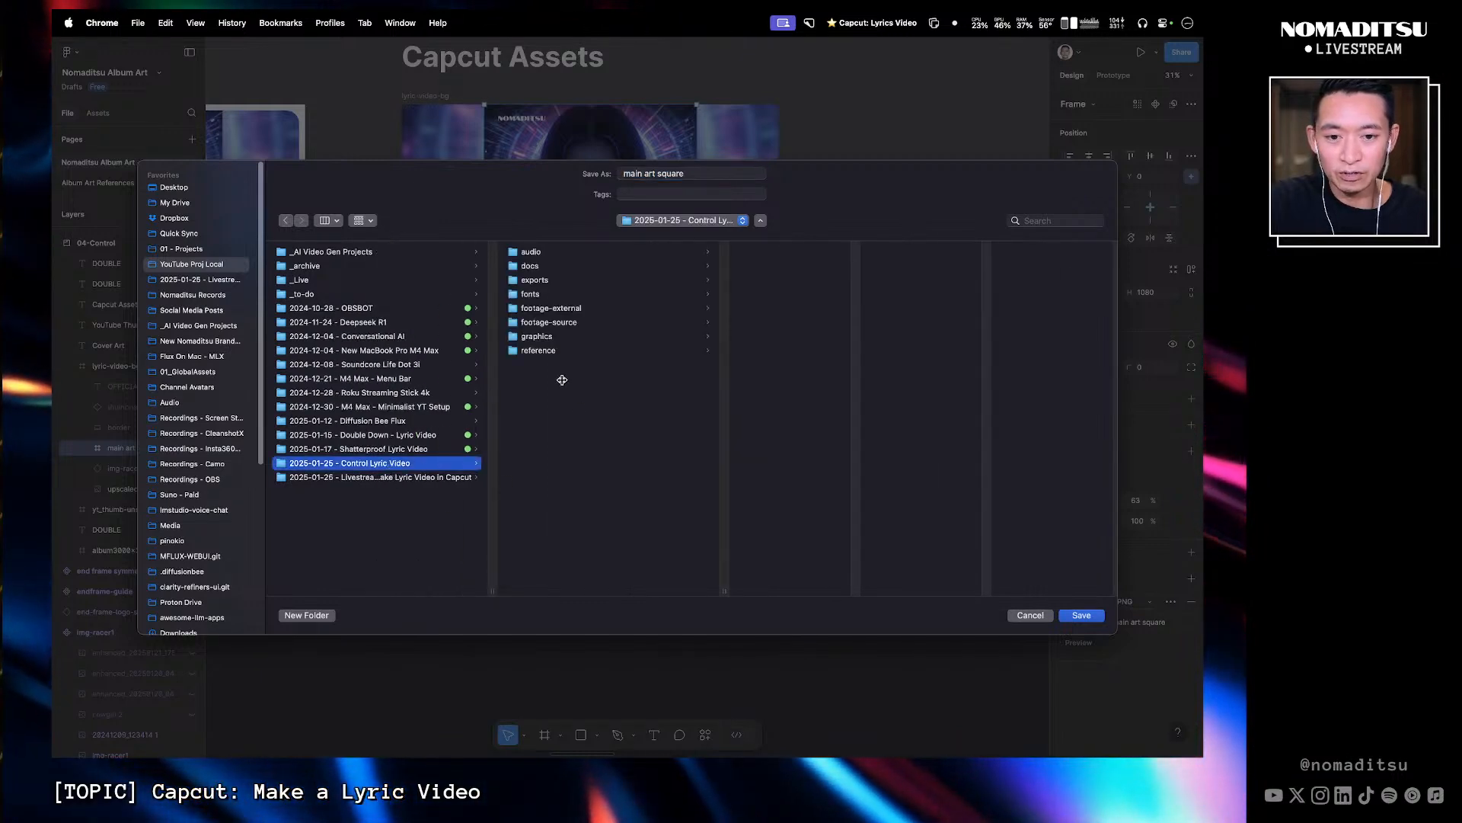
{"action": "left_click", "coordinate": [546, 342]}
{"action": "left_click_drag", "start_coordinate": [855, 281], "coordinate": [956, 281]}
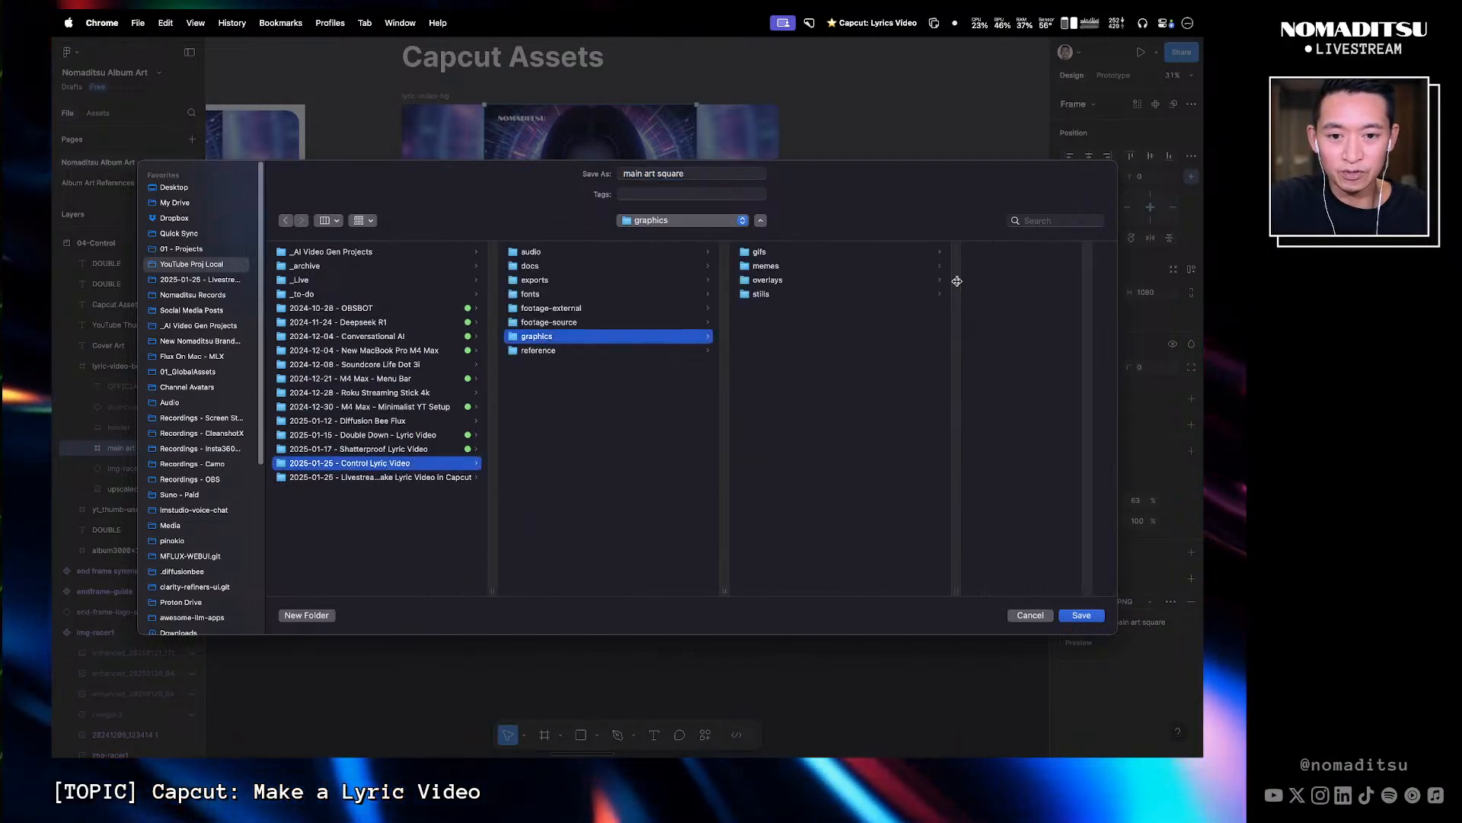
- Name the export main control cover art, save it, and open the downloaded file
{"action": "left_click", "coordinate": [701, 173]}
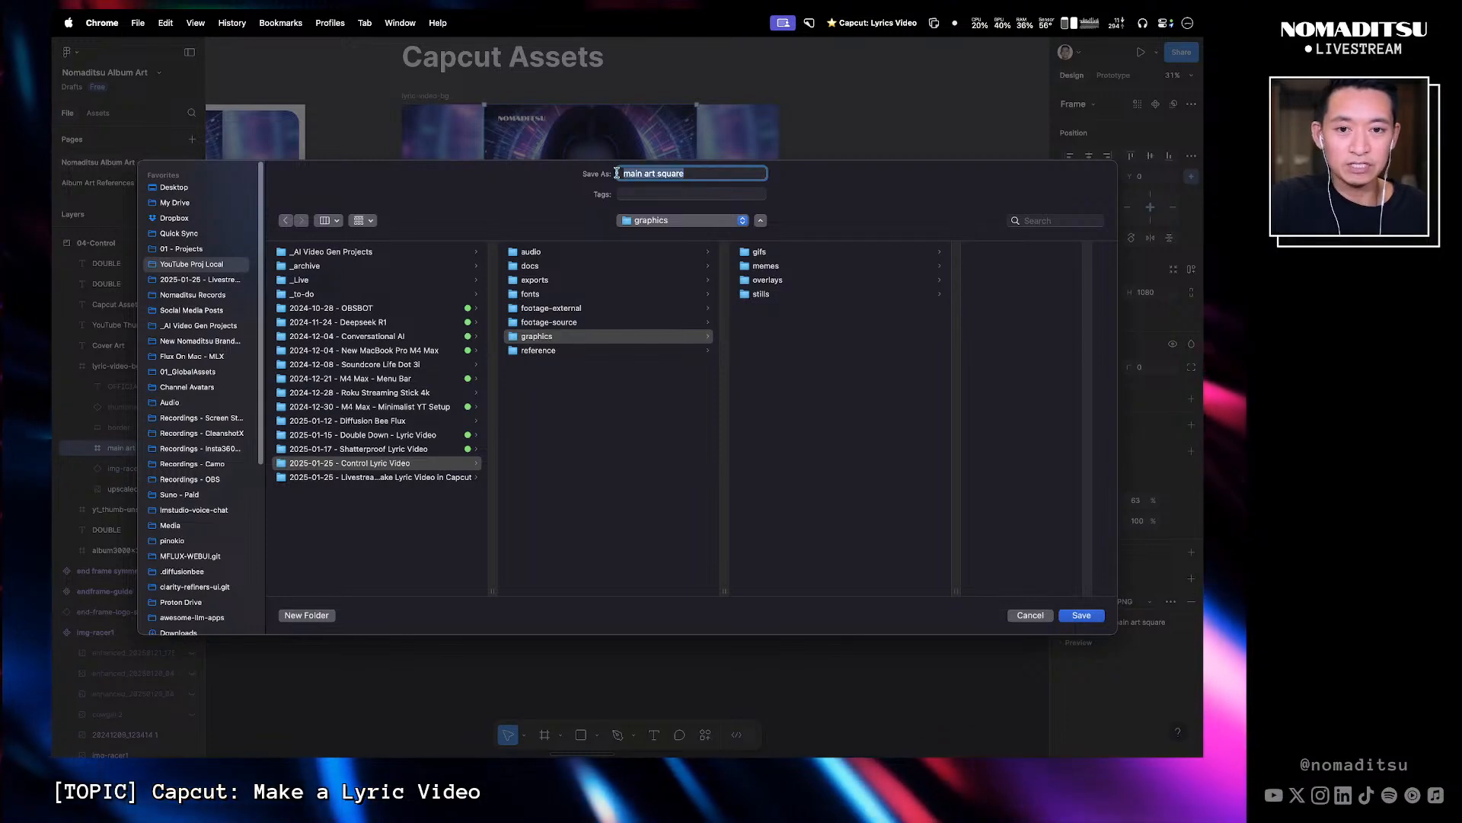
{"action": "left_click_drag", "start_coordinate": [701, 174], "coordinate": [608, 176]}
{"action": "type", "text": "main control cover"}
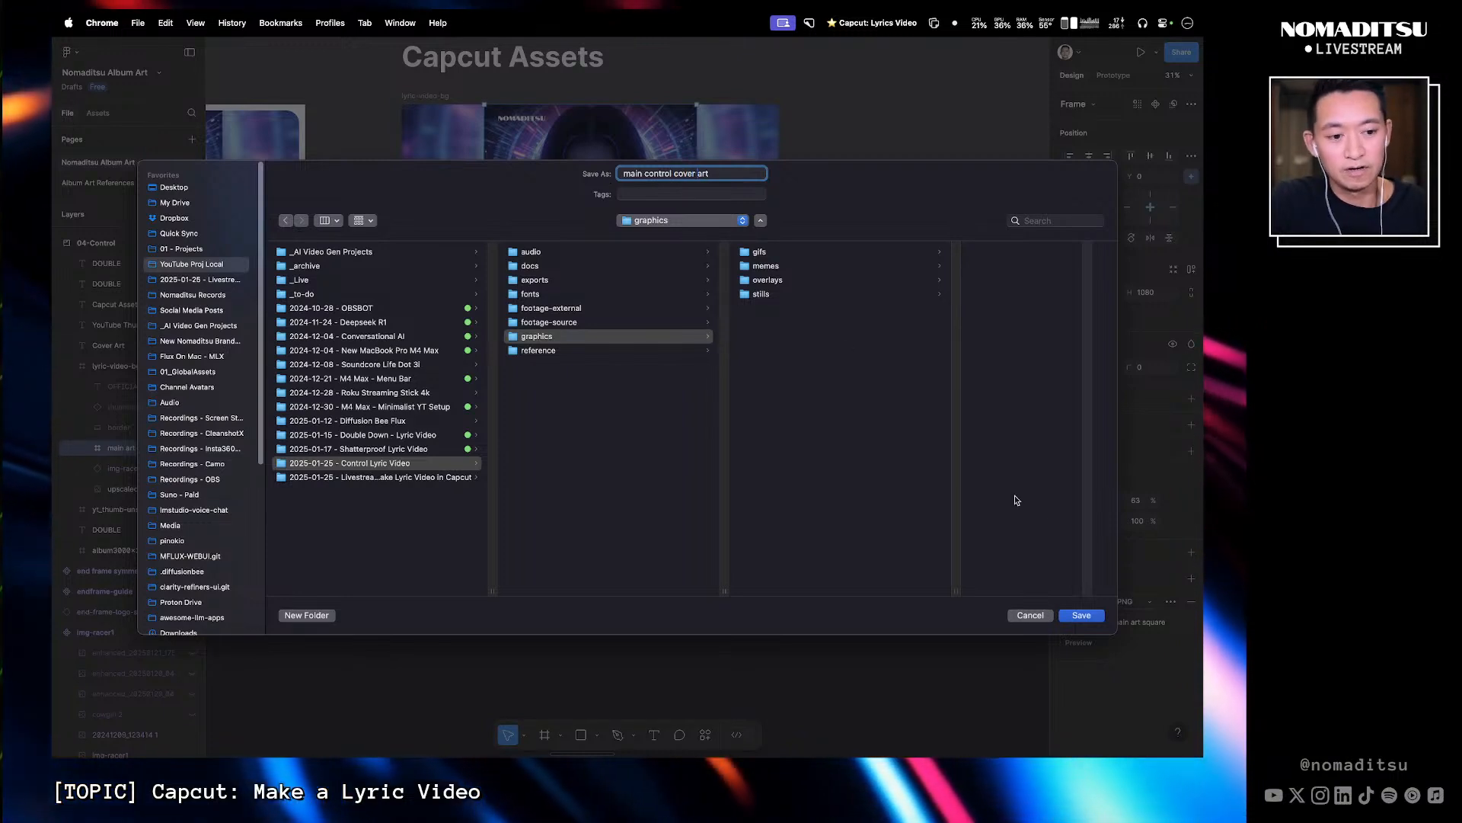
{"action": "left_click", "coordinate": [1081, 615]}
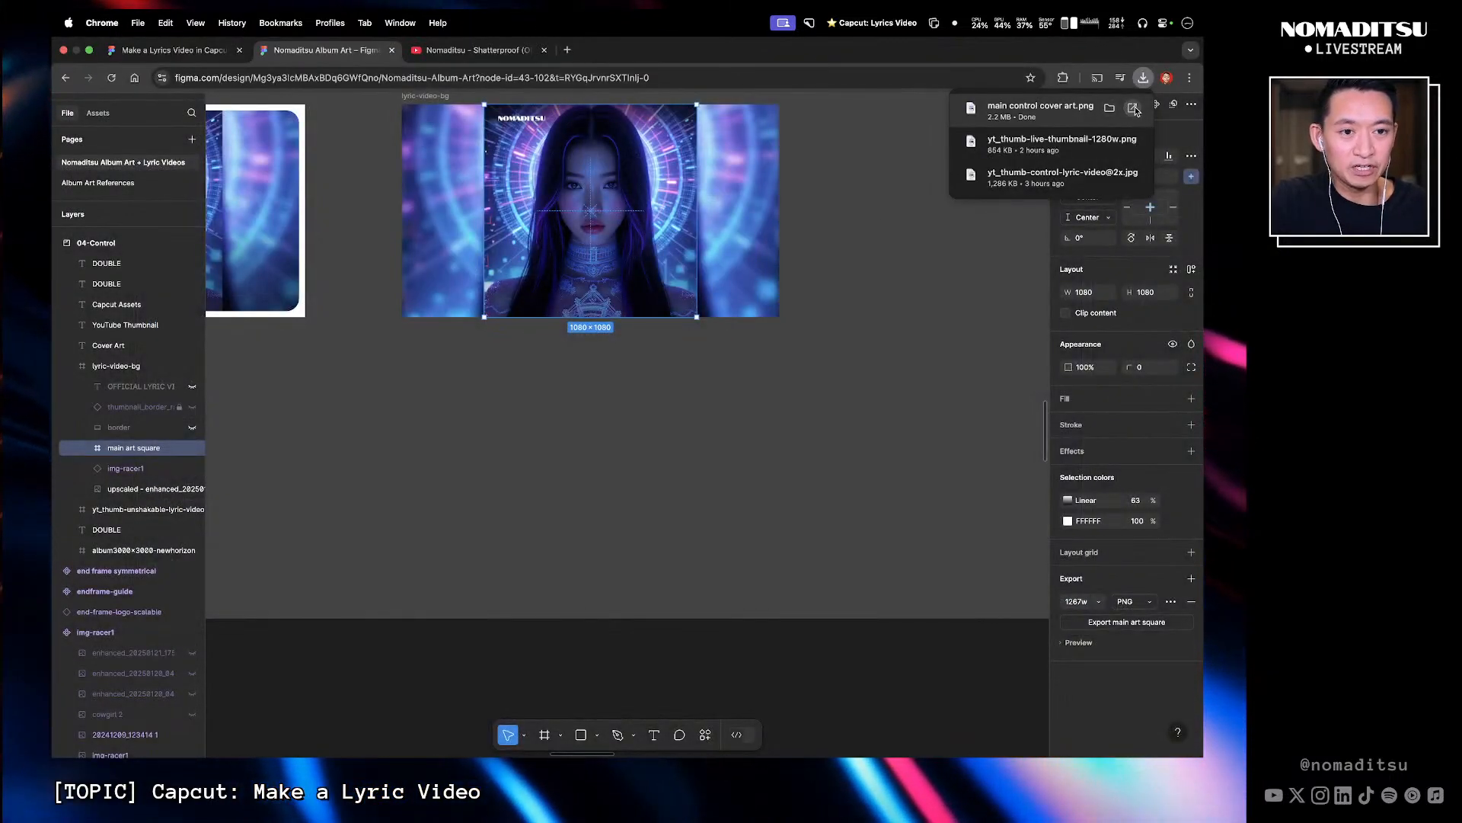
{"action": "left_click", "coordinate": [1134, 110]}
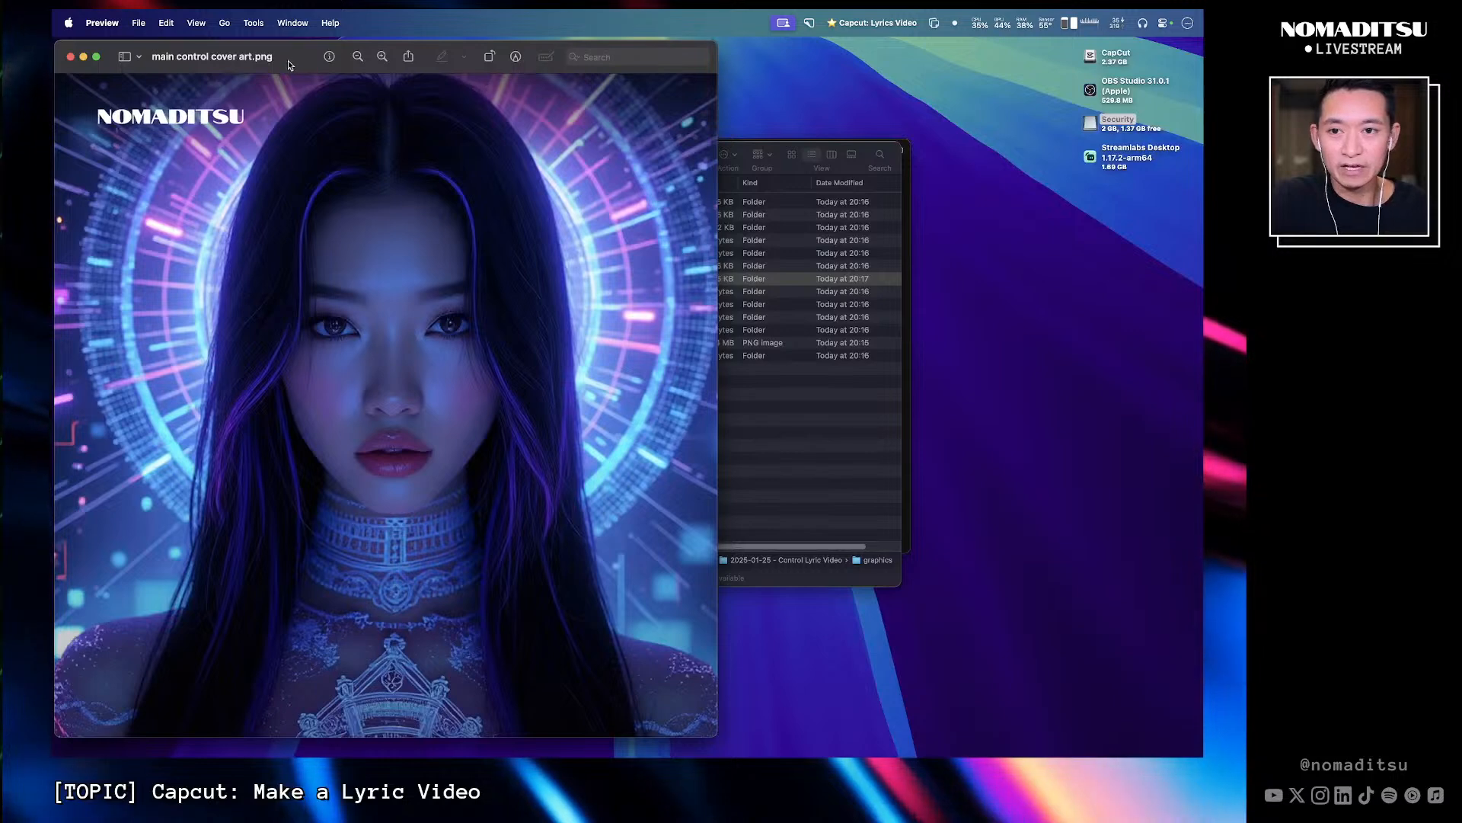
- Close the cover art preview window
{"action": "left_click_drag", "start_coordinate": [288, 61], "coordinate": [492, 59]}
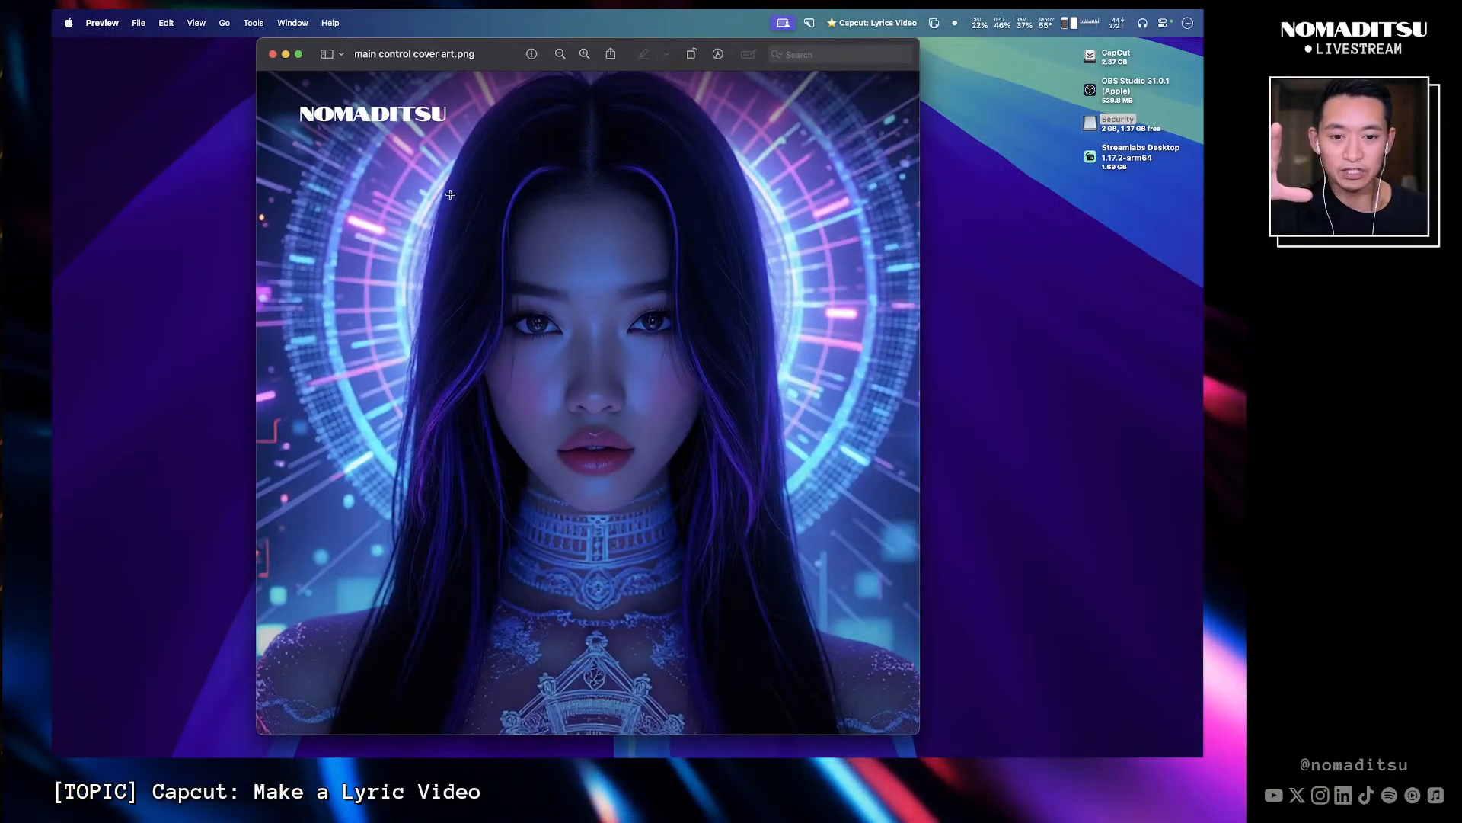
{"action": "left_click", "coordinate": [273, 54]}
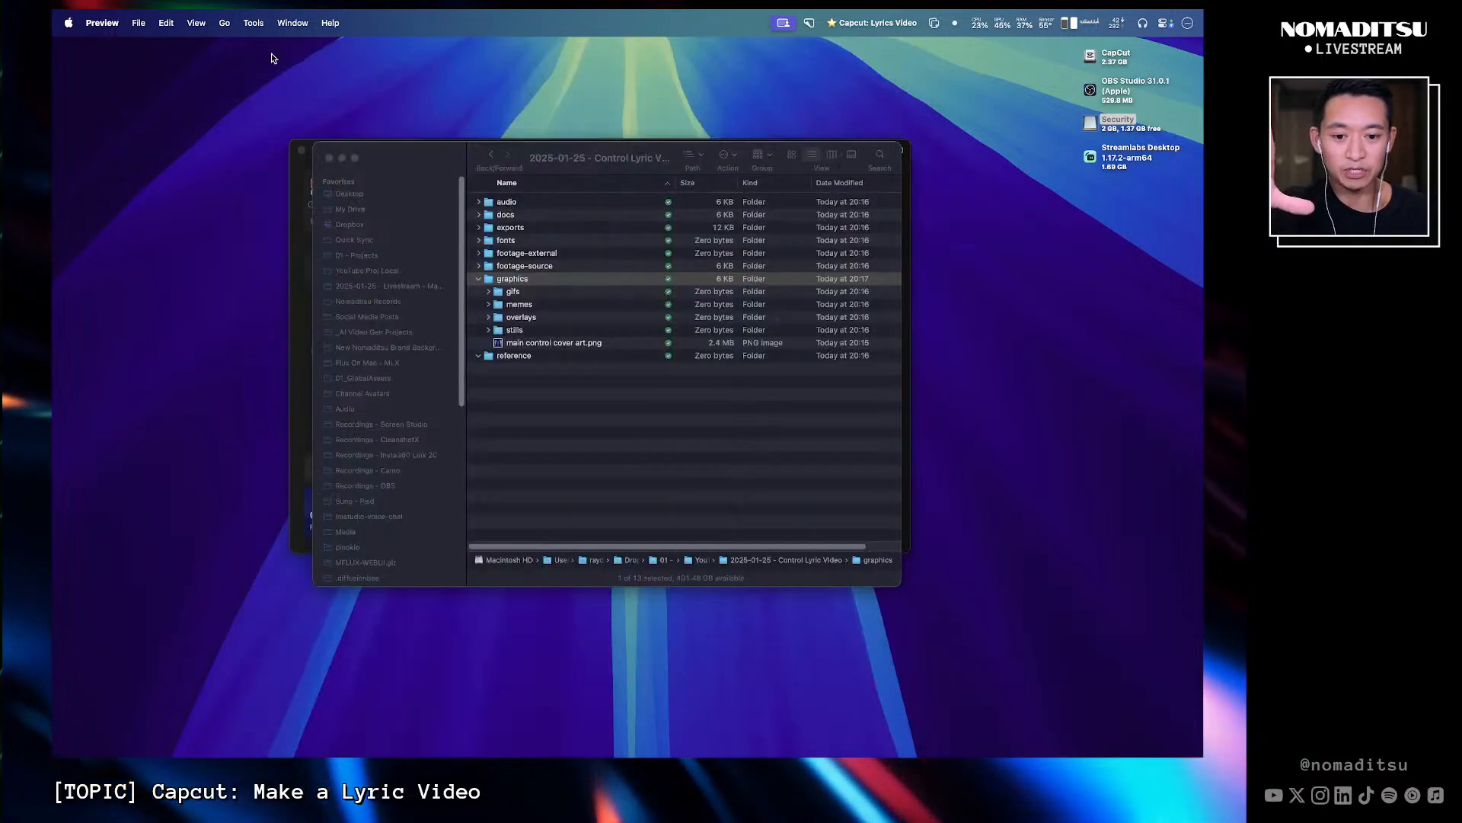
{"action": "left_click", "coordinate": [974, 422]}
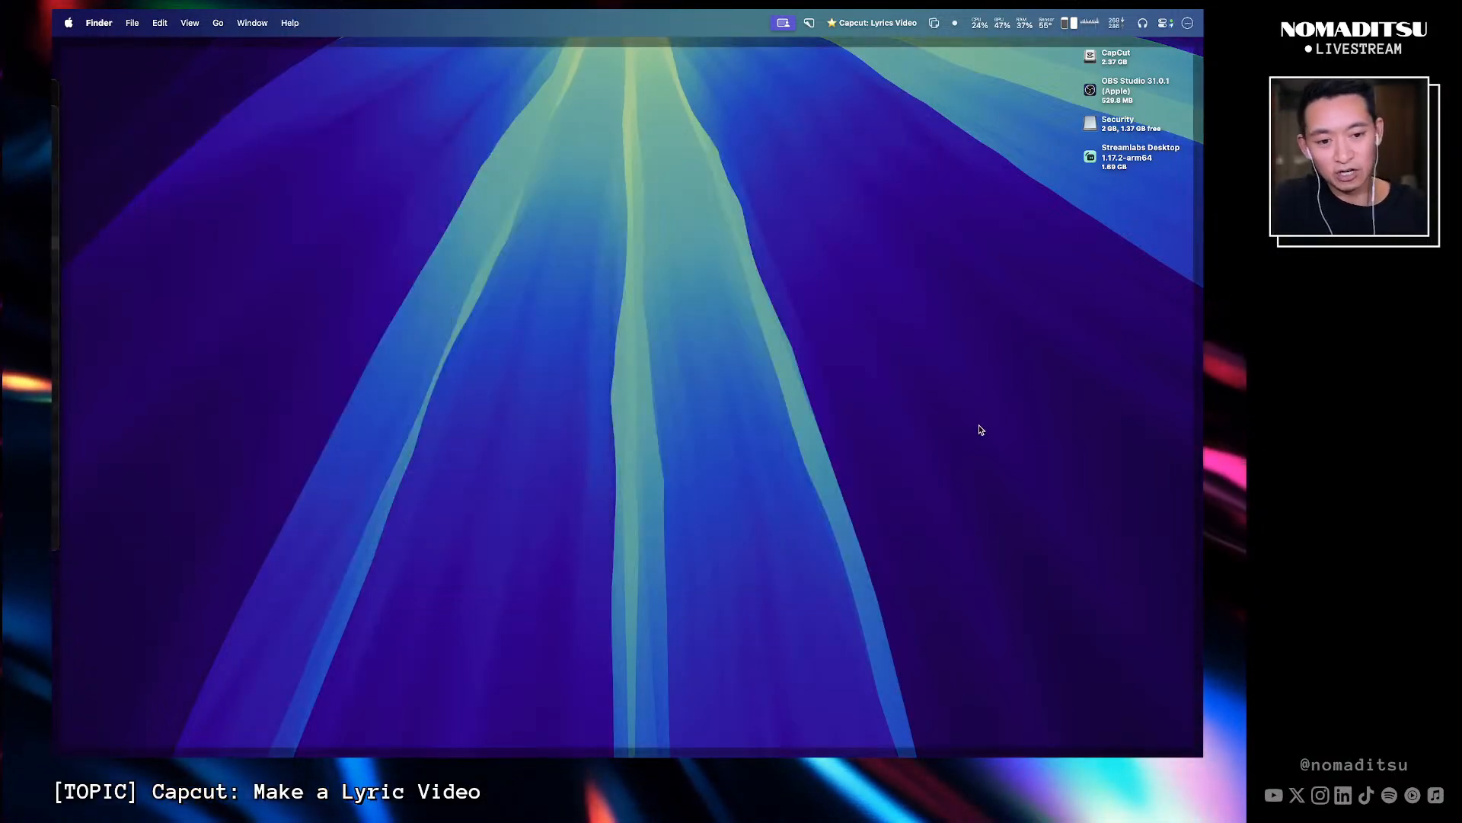
{"action": "left_click", "coordinate": [975, 428]}
- Launch CapCut, create a new project and maximize its window
{"action": "mouse_move", "coordinate": [762, 750]}
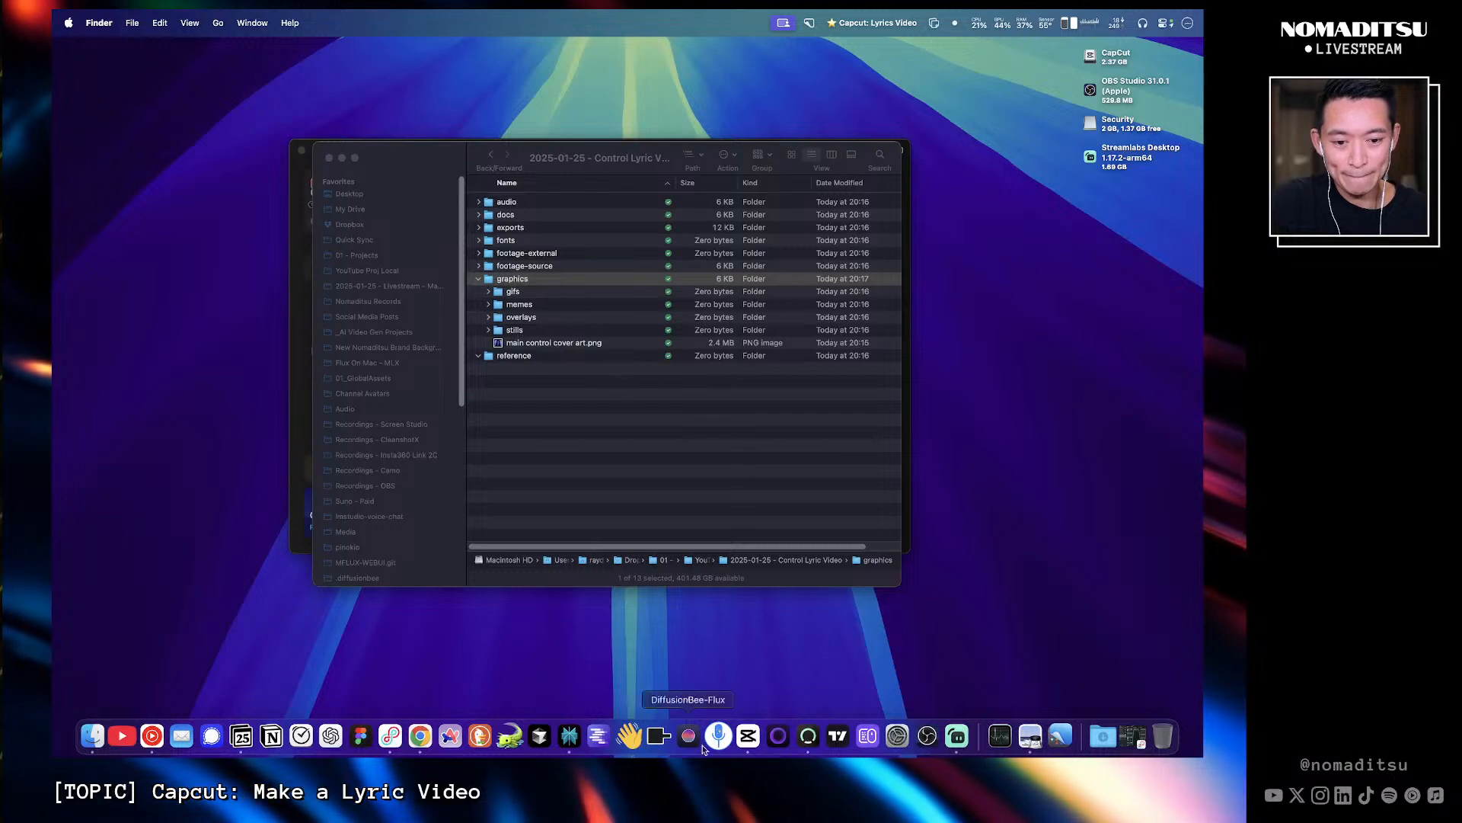
{"action": "left_click", "coordinate": [758, 743]}
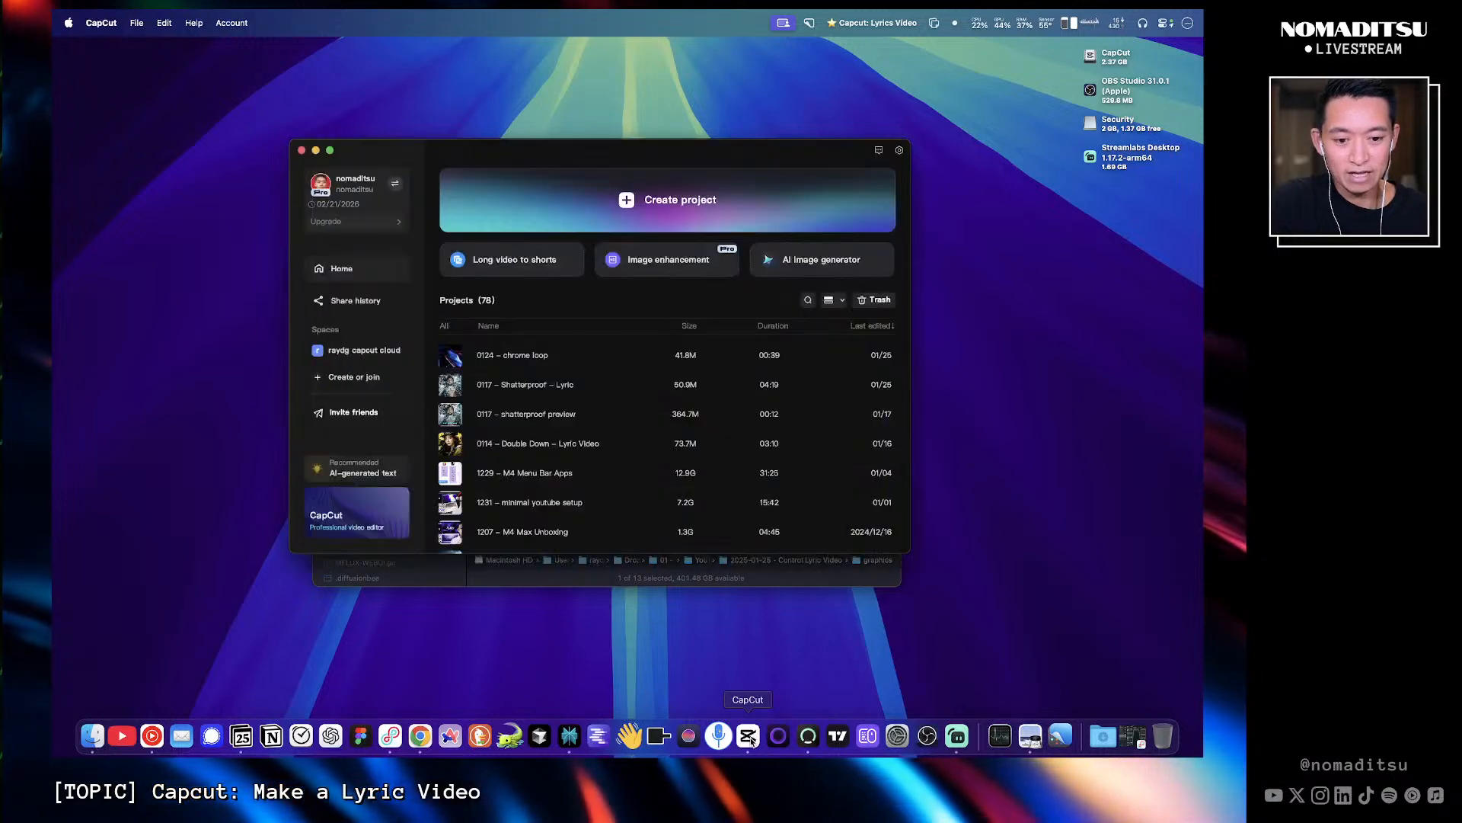
{"action": "left_click", "coordinate": [664, 204]}
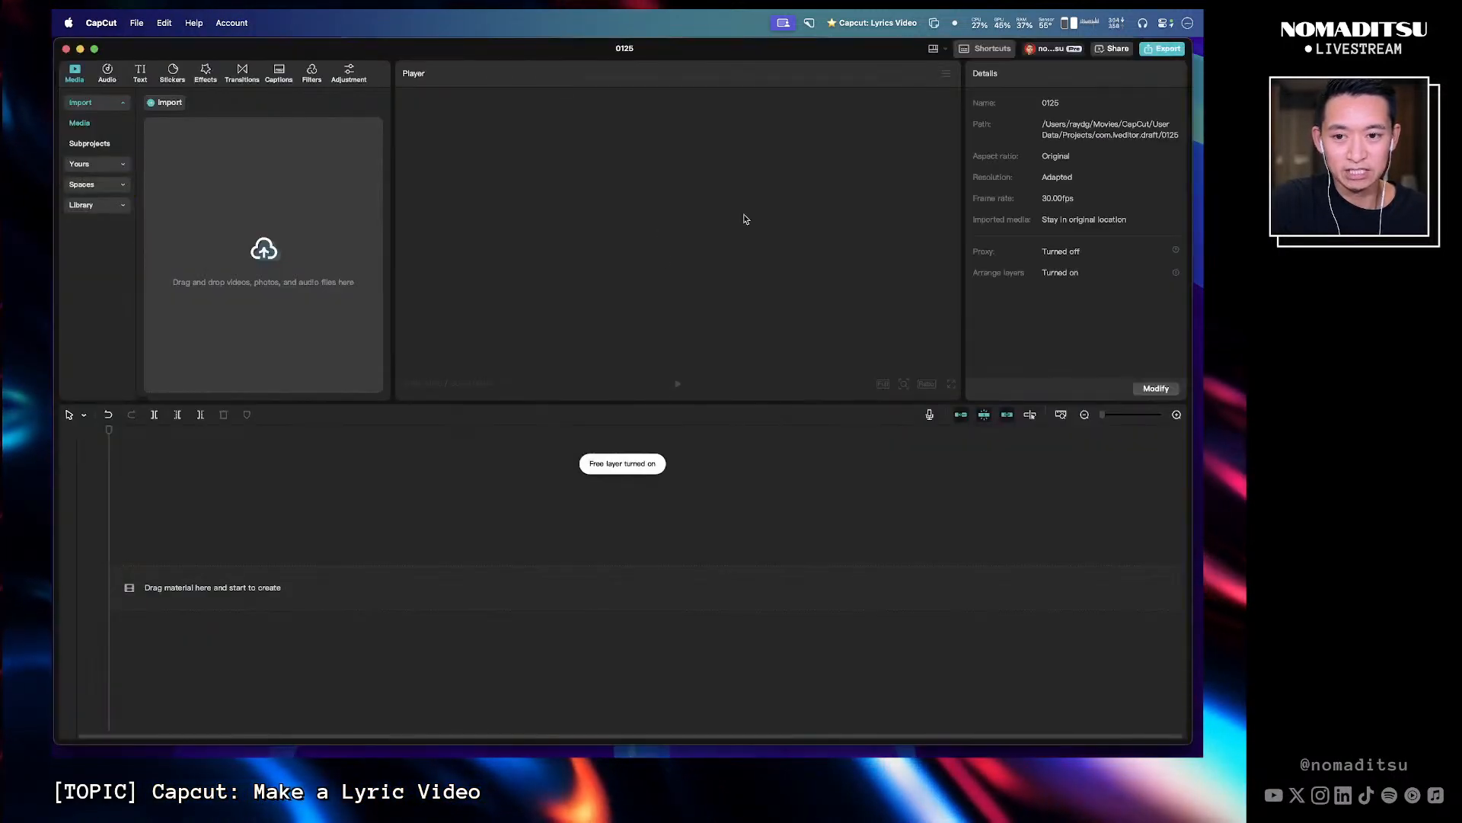
{"action": "left_click", "coordinate": [95, 50]}
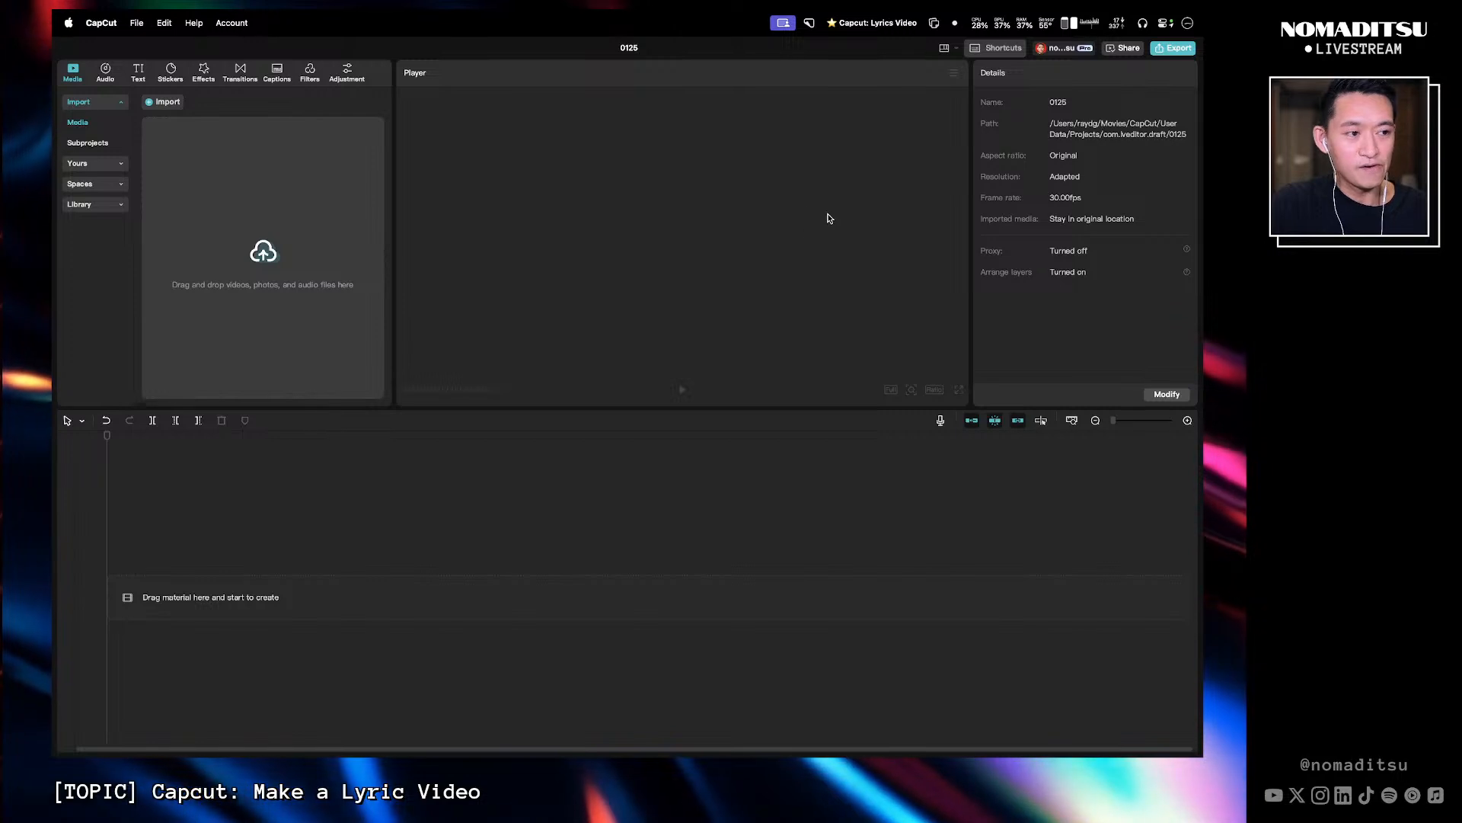
- Import main control cover art.png from the graphics folder into the project timeline
{"action": "key", "text": "super+Tab"}
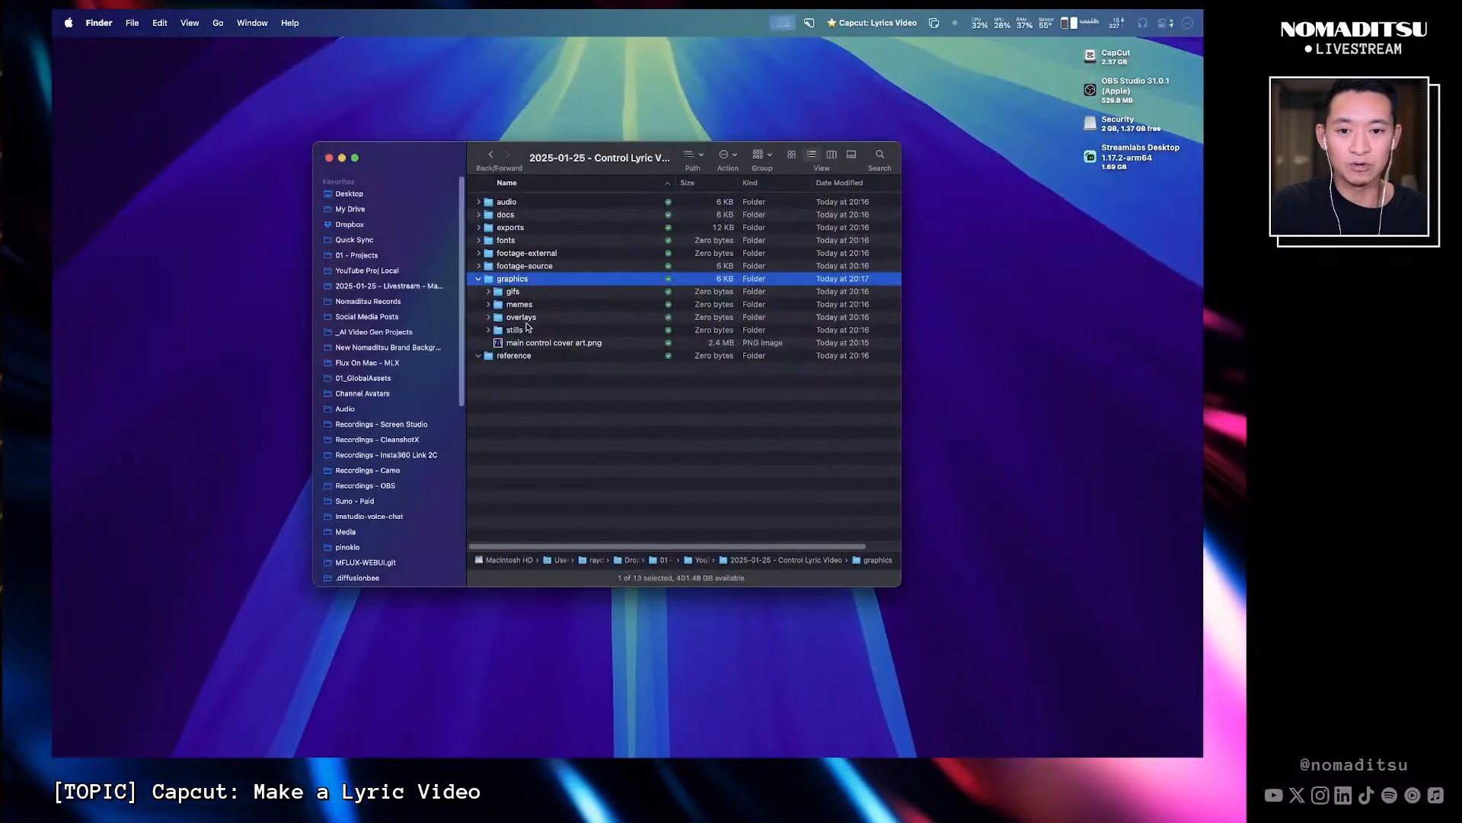
{"action": "left_click_drag", "start_coordinate": [549, 343], "coordinate": [525, 542]}
{"action": "key", "text": "super+Tab"}
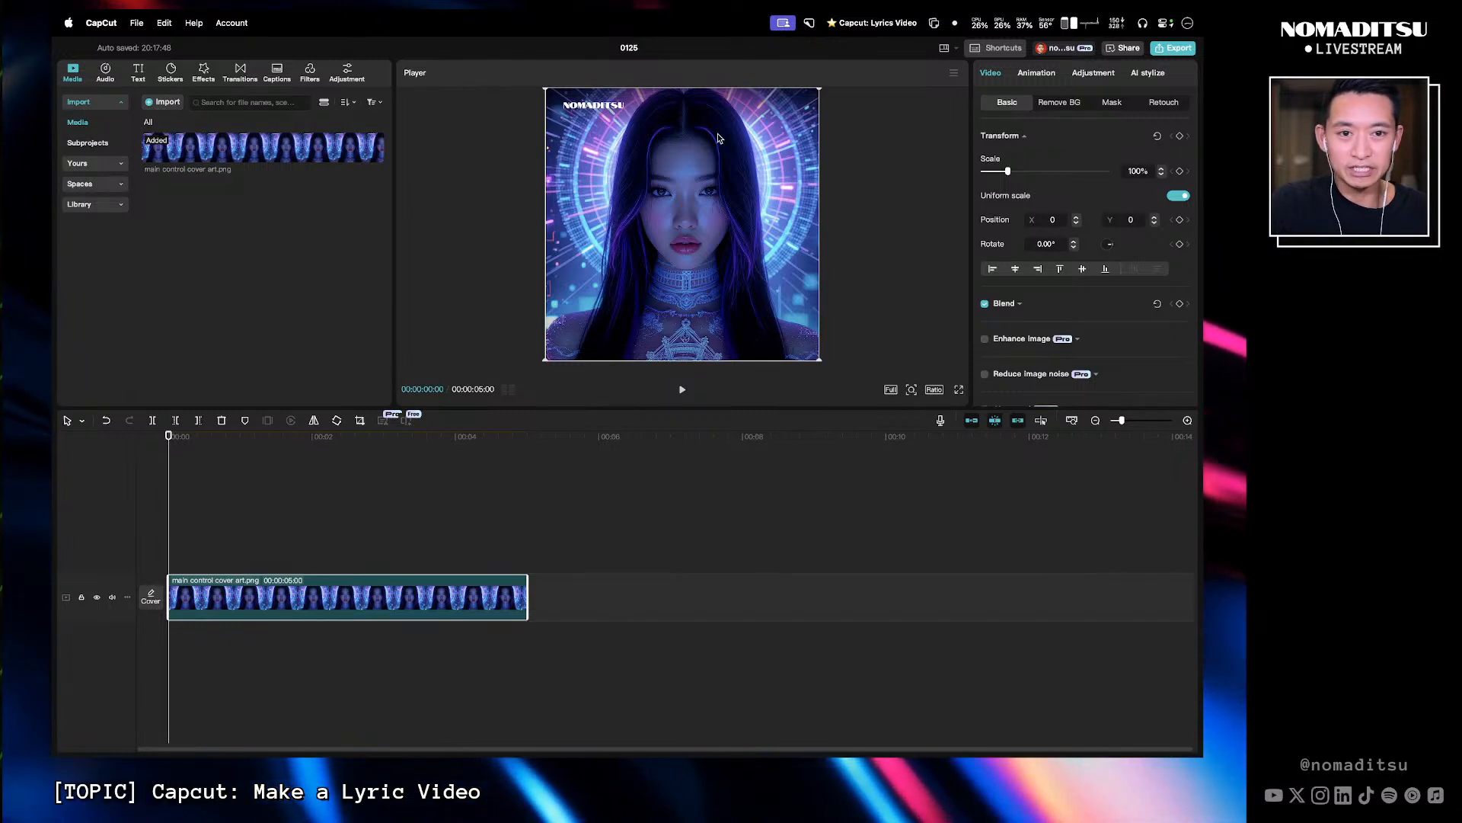
- Set the project's aspect ratio to 16:9
{"action": "left_click", "coordinate": [890, 390]}
{"action": "left_click", "coordinate": [902, 373]}
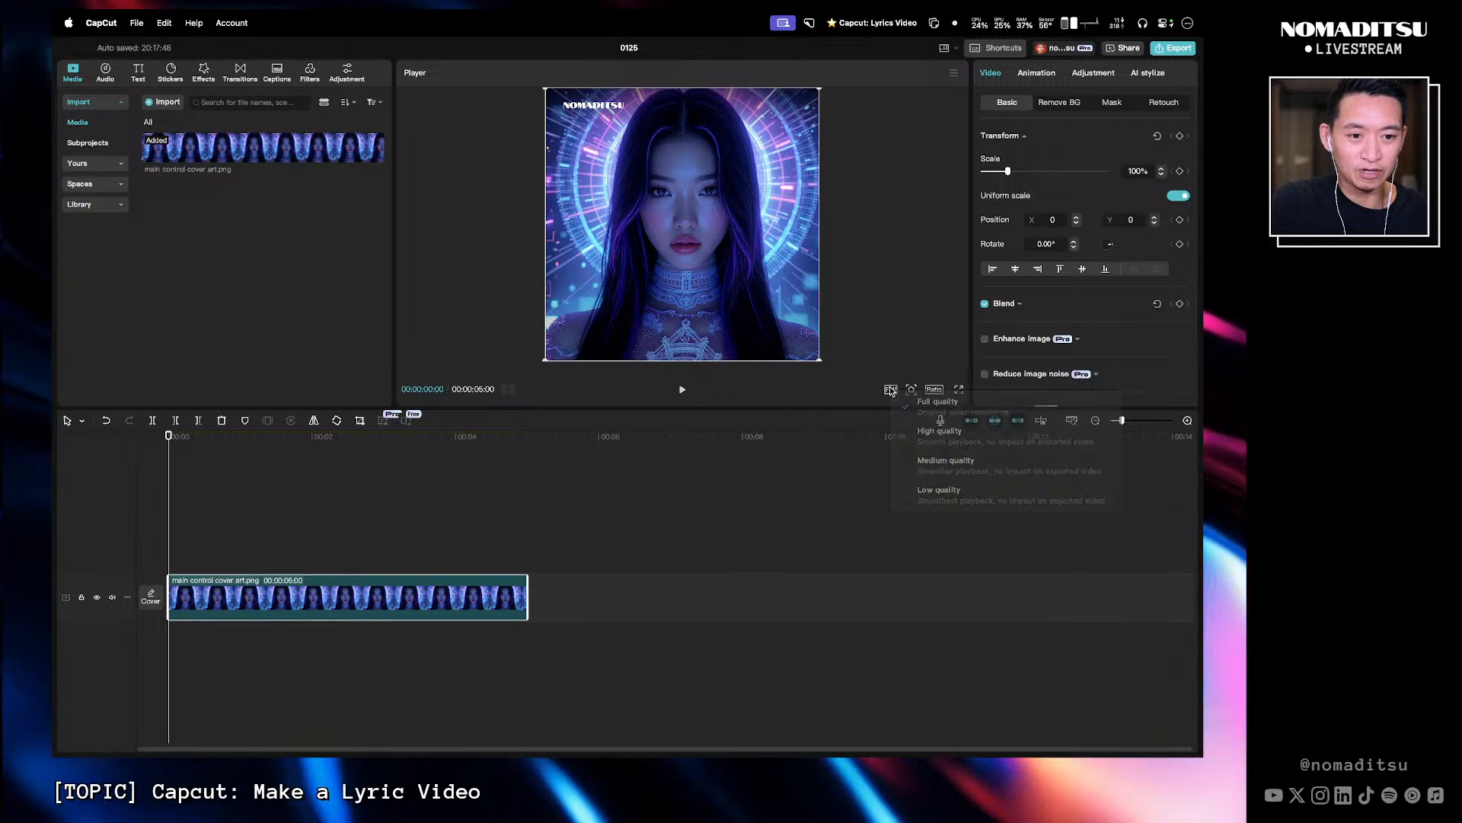
{"action": "left_click", "coordinate": [933, 389]}
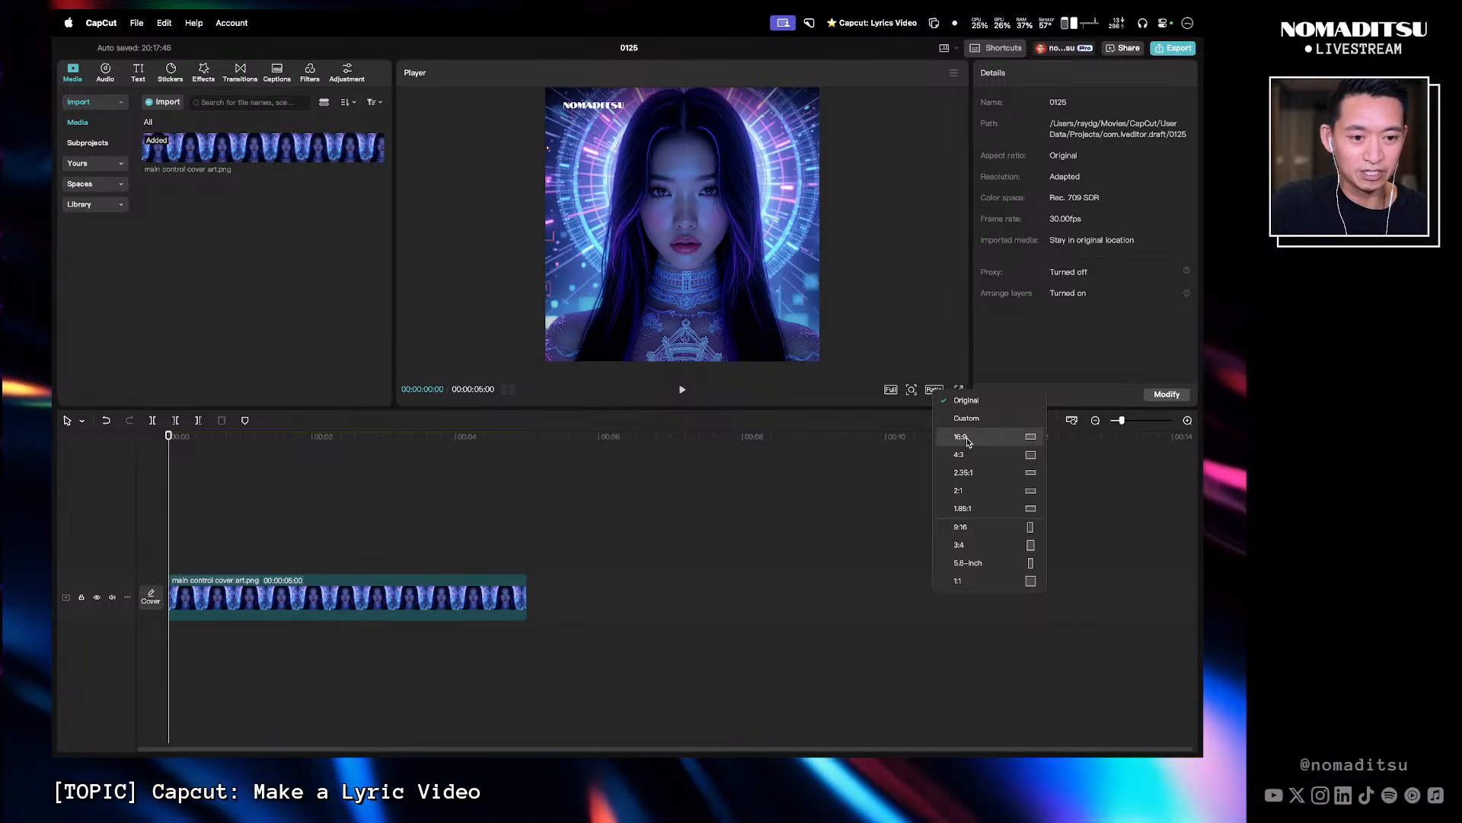
{"action": "left_click", "coordinate": [936, 346]}
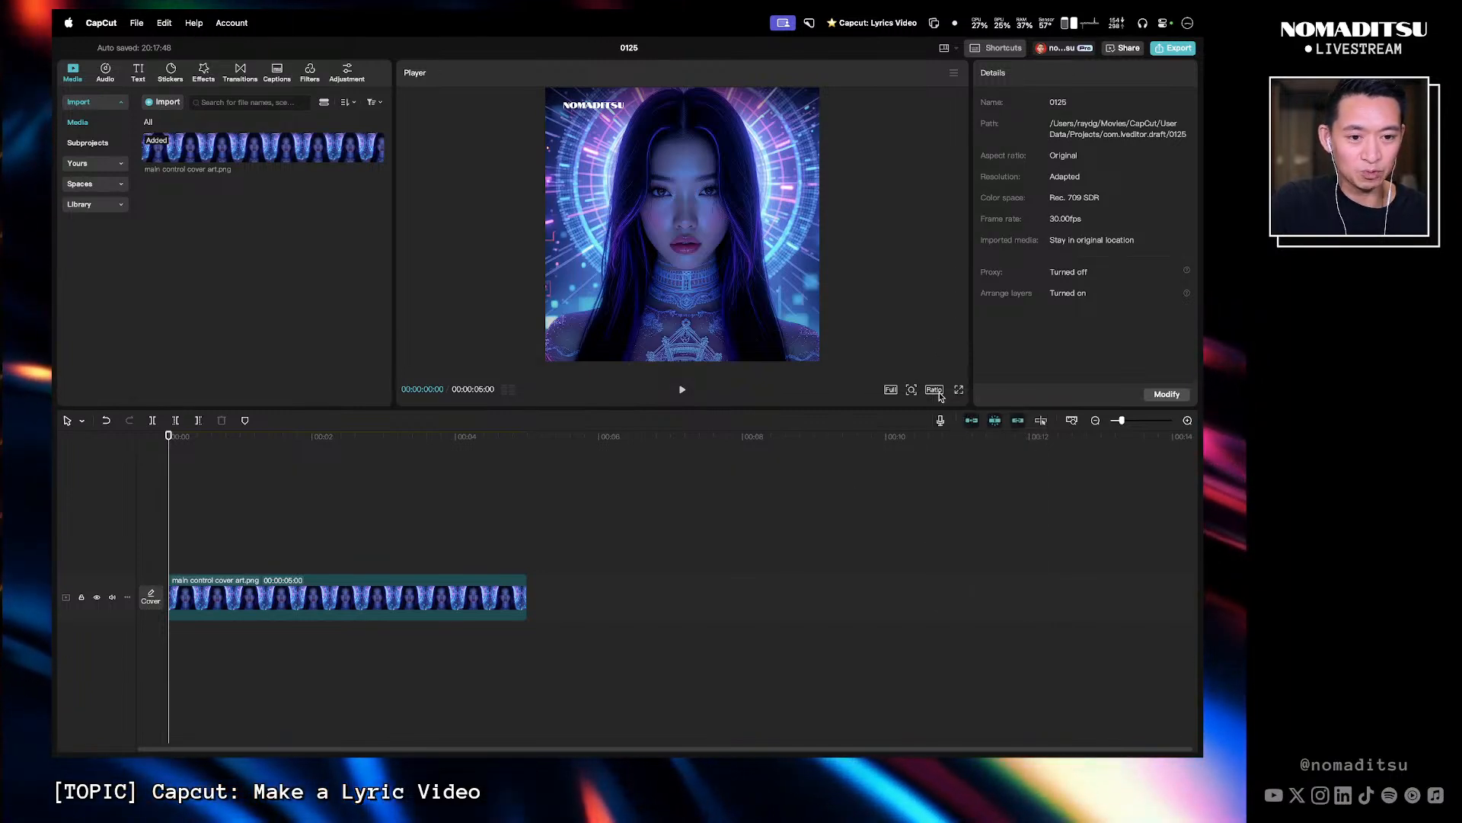
{"action": "left_click", "coordinate": [937, 393]}
{"action": "left_click", "coordinate": [977, 440]}
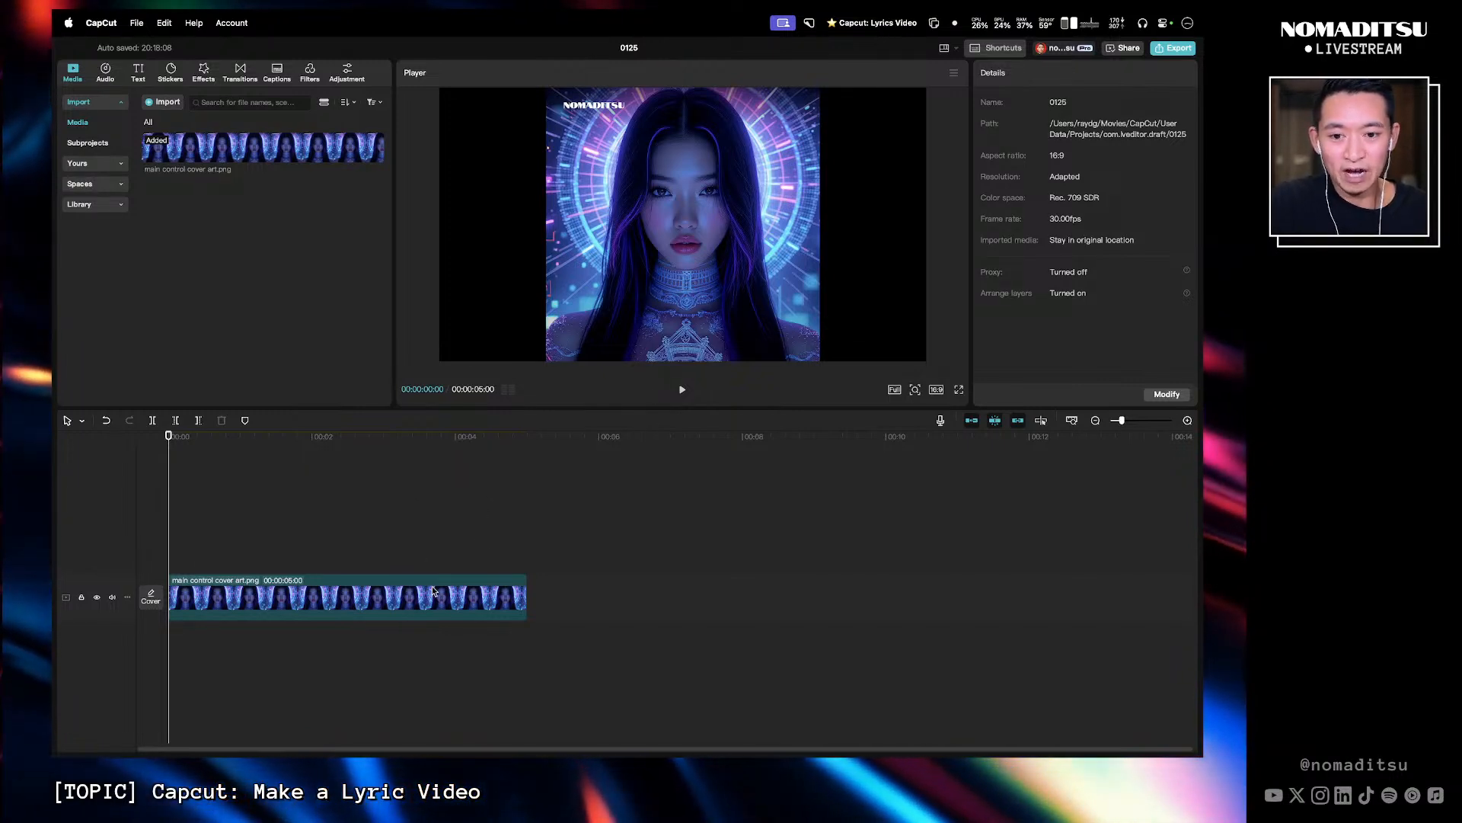
- Browse the Nomaditsu Records folder and open the 03 - Control song folder
{"action": "left_click", "coordinate": [443, 610]}
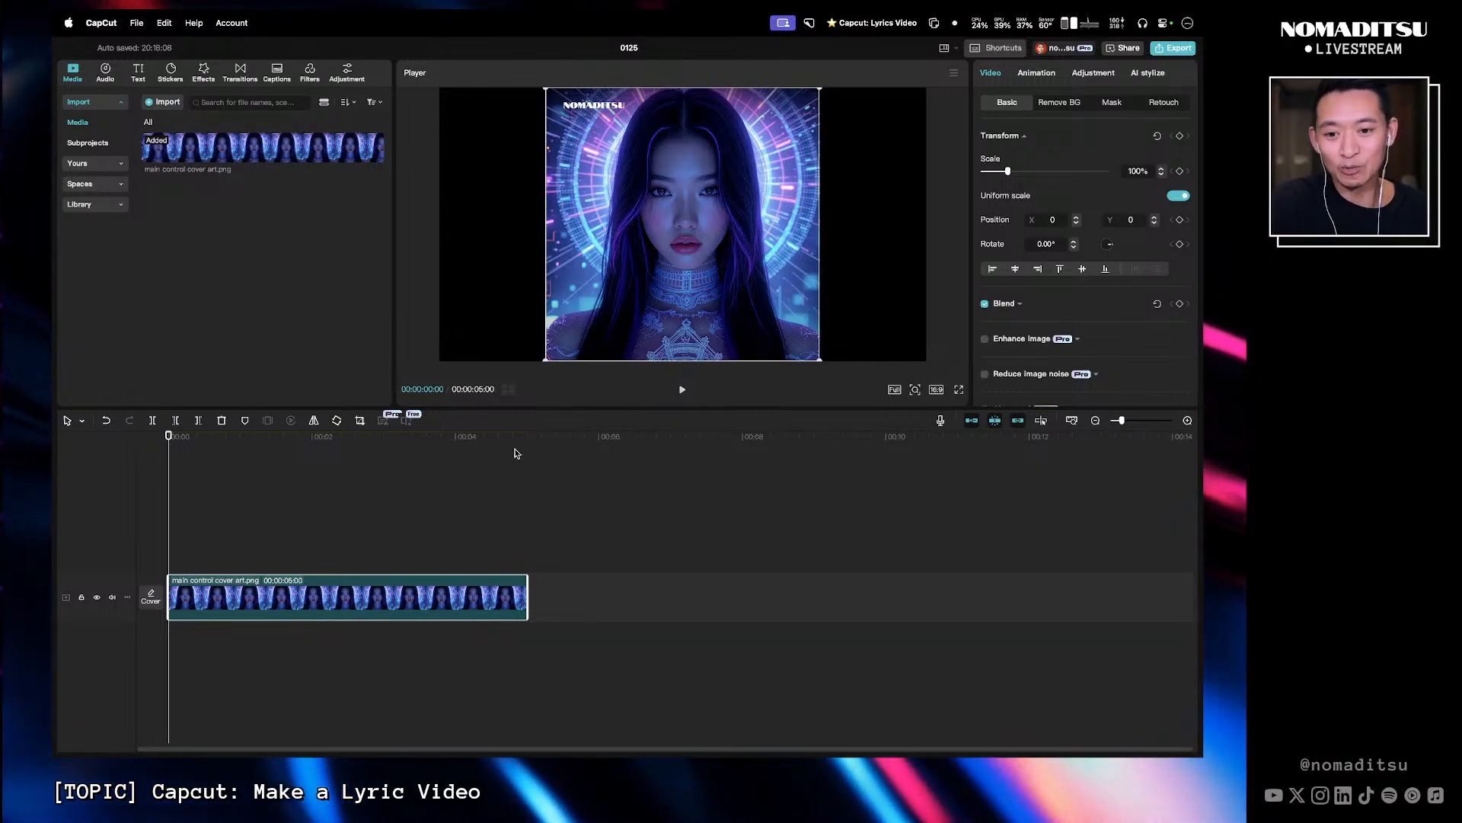
{"action": "key", "text": "ctrl+Left"}
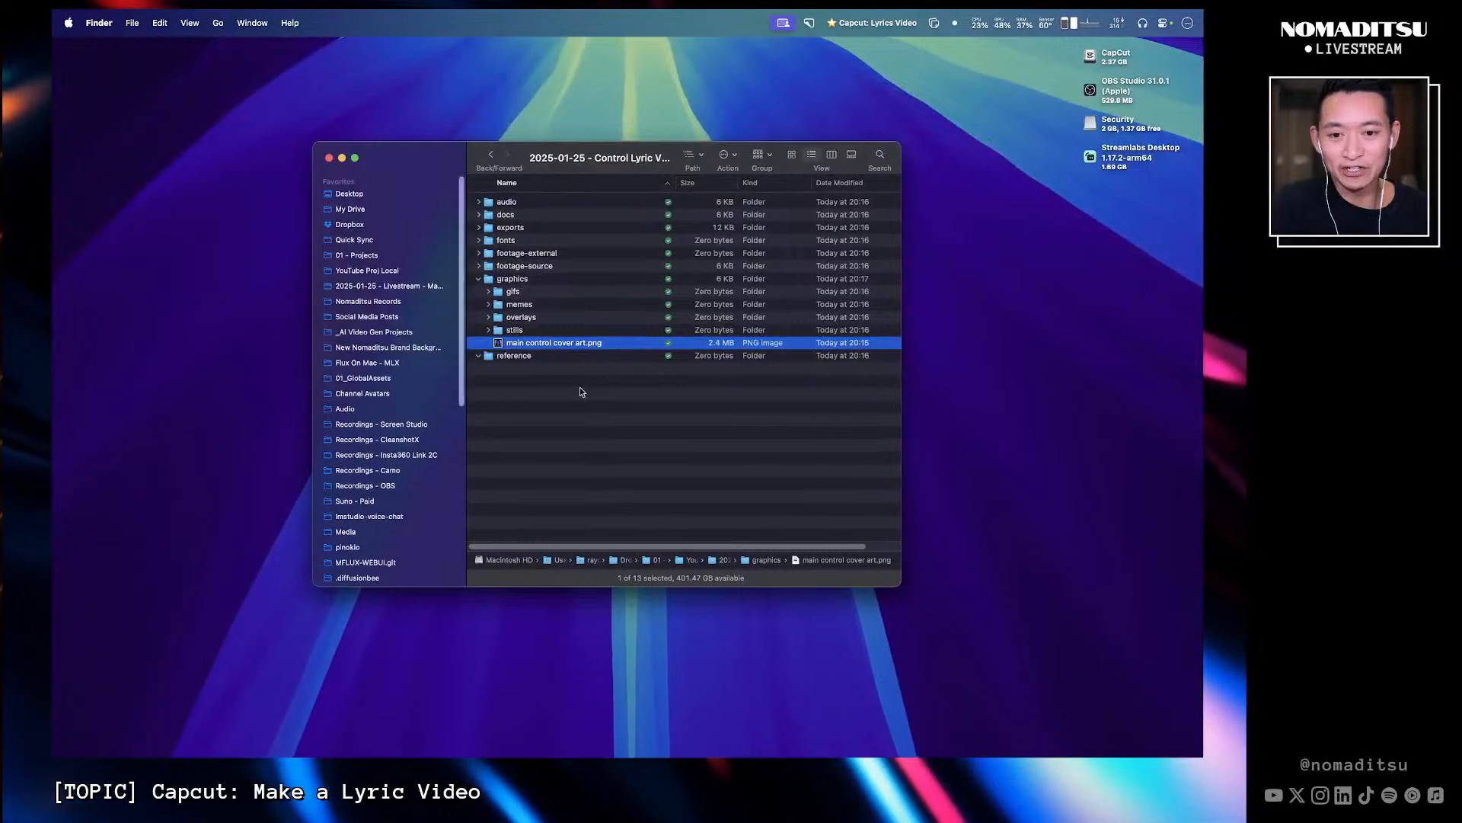
{"action": "left_click", "coordinate": [581, 391]}
{"action": "left_click", "coordinate": [368, 301]}
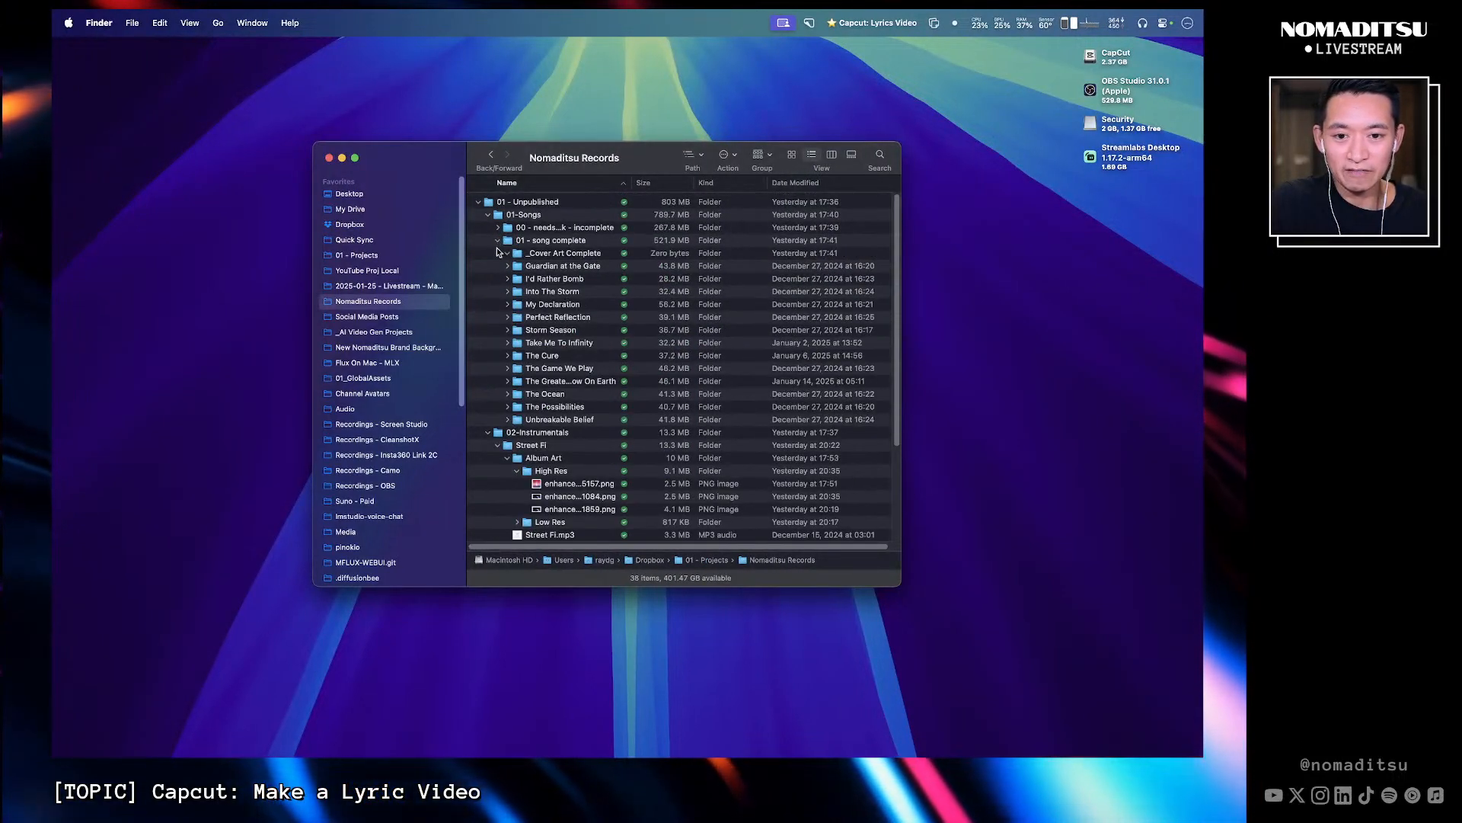
{"action": "left_click", "coordinate": [488, 433]}
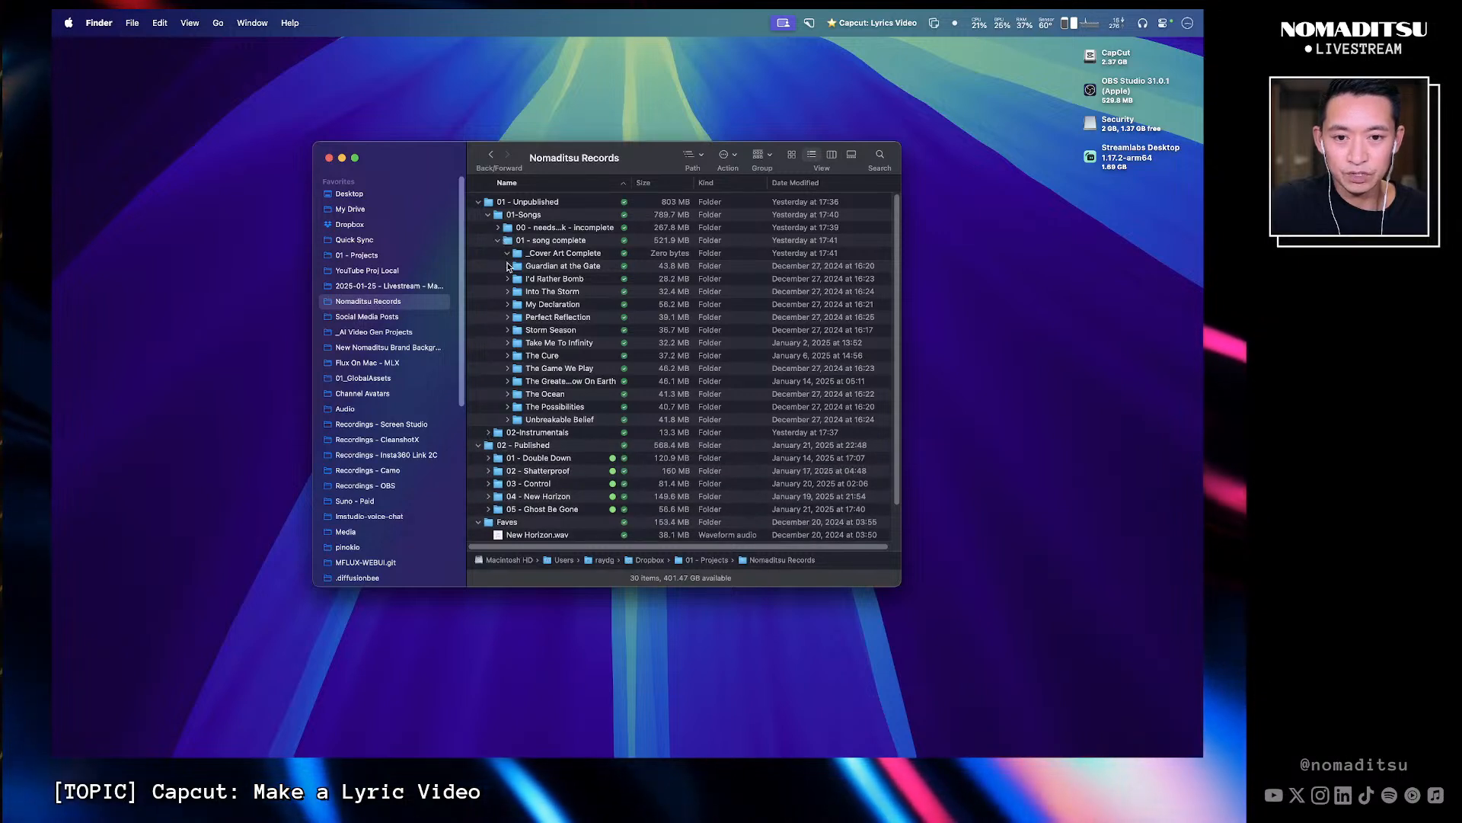
{"action": "left_click", "coordinate": [610, 306]}
{"action": "scroll", "coordinate": [595, 373], "scroll_direction": "down", "scroll_amount": 2}
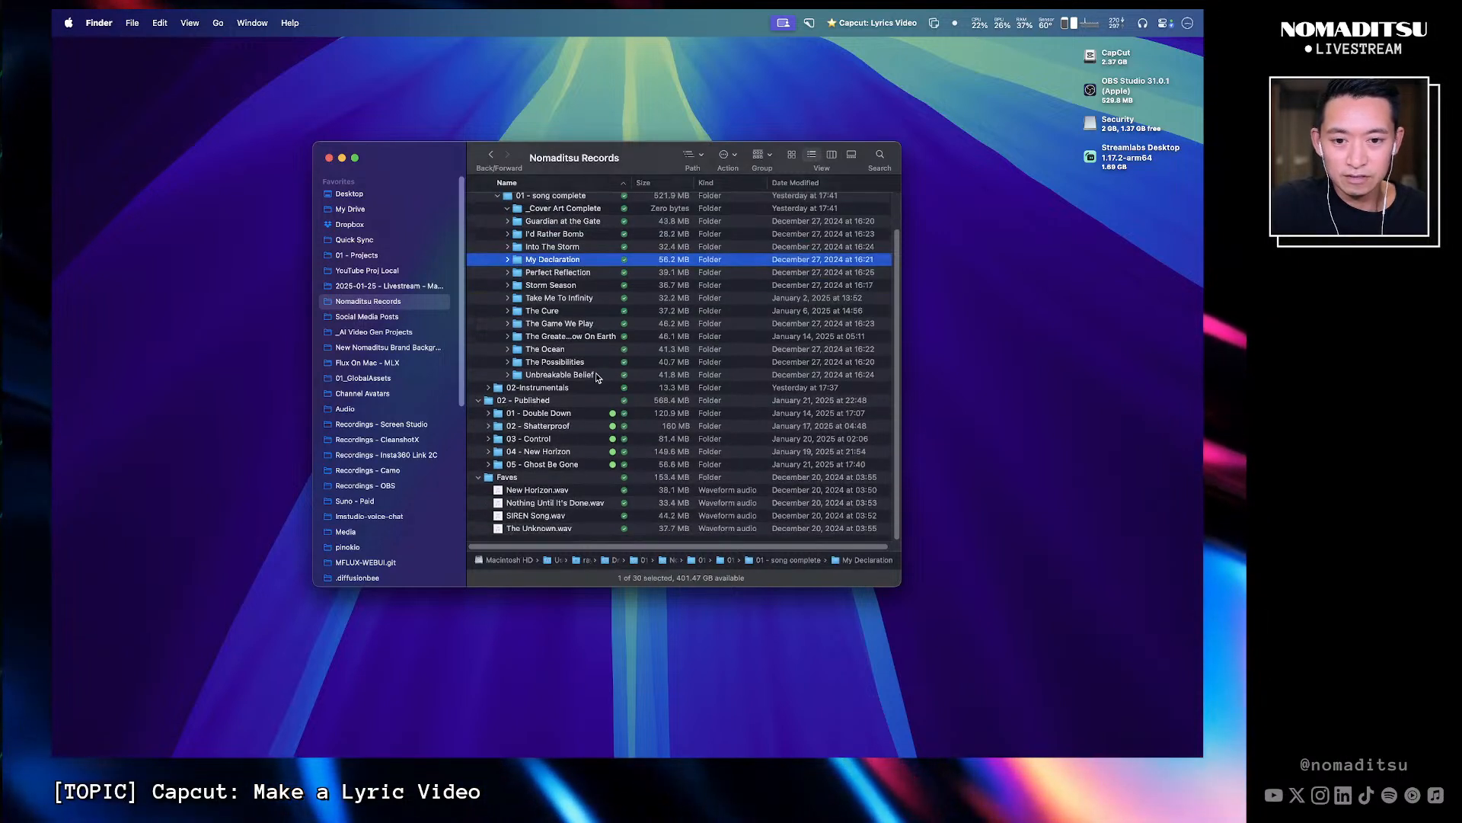
{"action": "scroll", "coordinate": [585, 328], "scroll_direction": "up", "scroll_amount": 1}
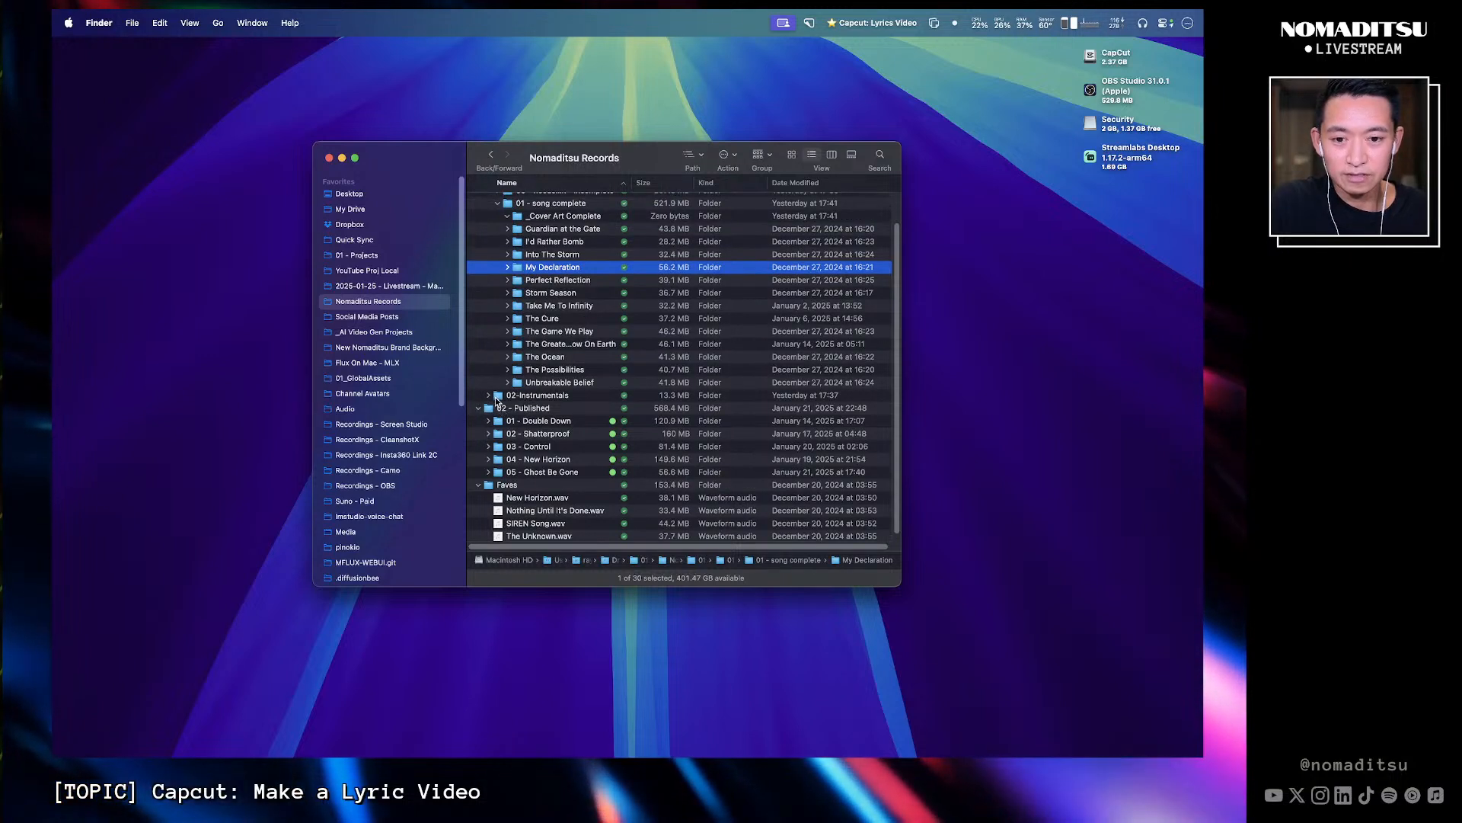
{"action": "double_click", "coordinate": [515, 447]}
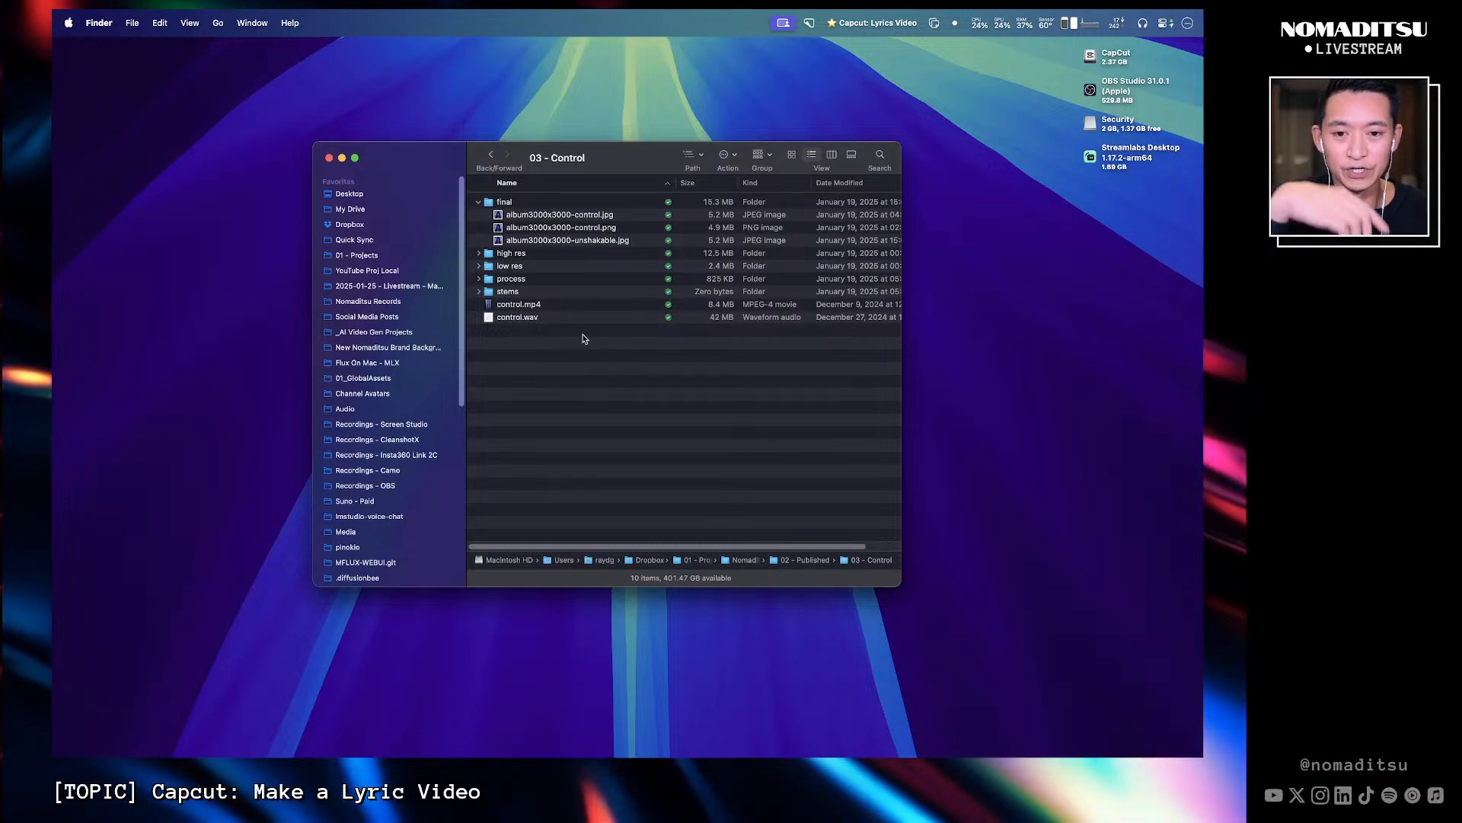
- Import control.wav from the 03 - Control folder into the timeline as an audio track
{"action": "left_click_drag", "start_coordinate": [628, 163], "coordinate": [513, 174]}
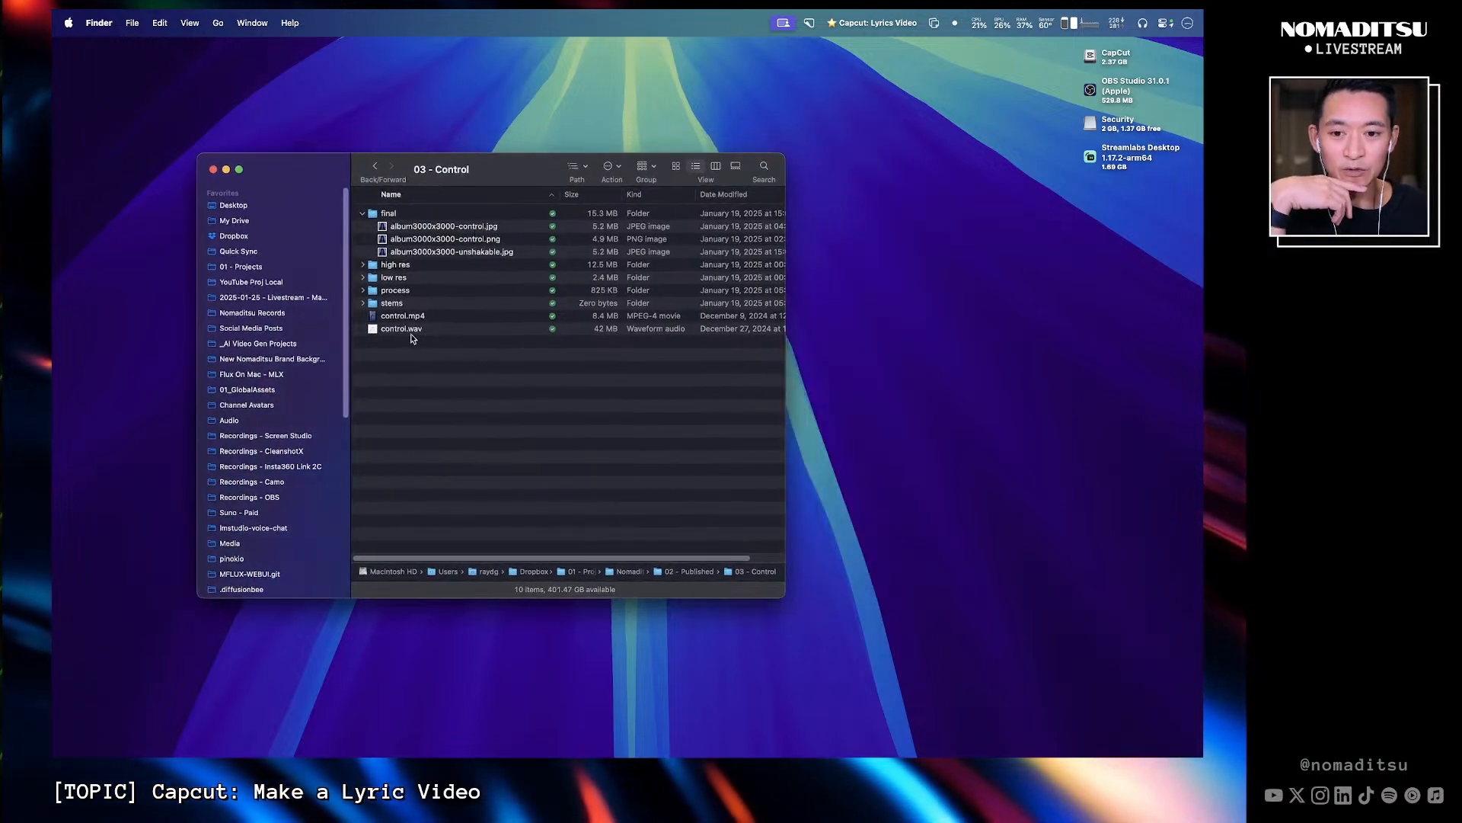
{"action": "left_click_drag", "start_coordinate": [411, 340], "coordinate": [399, 653]}
{"action": "key", "text": "ctrl+Right"}
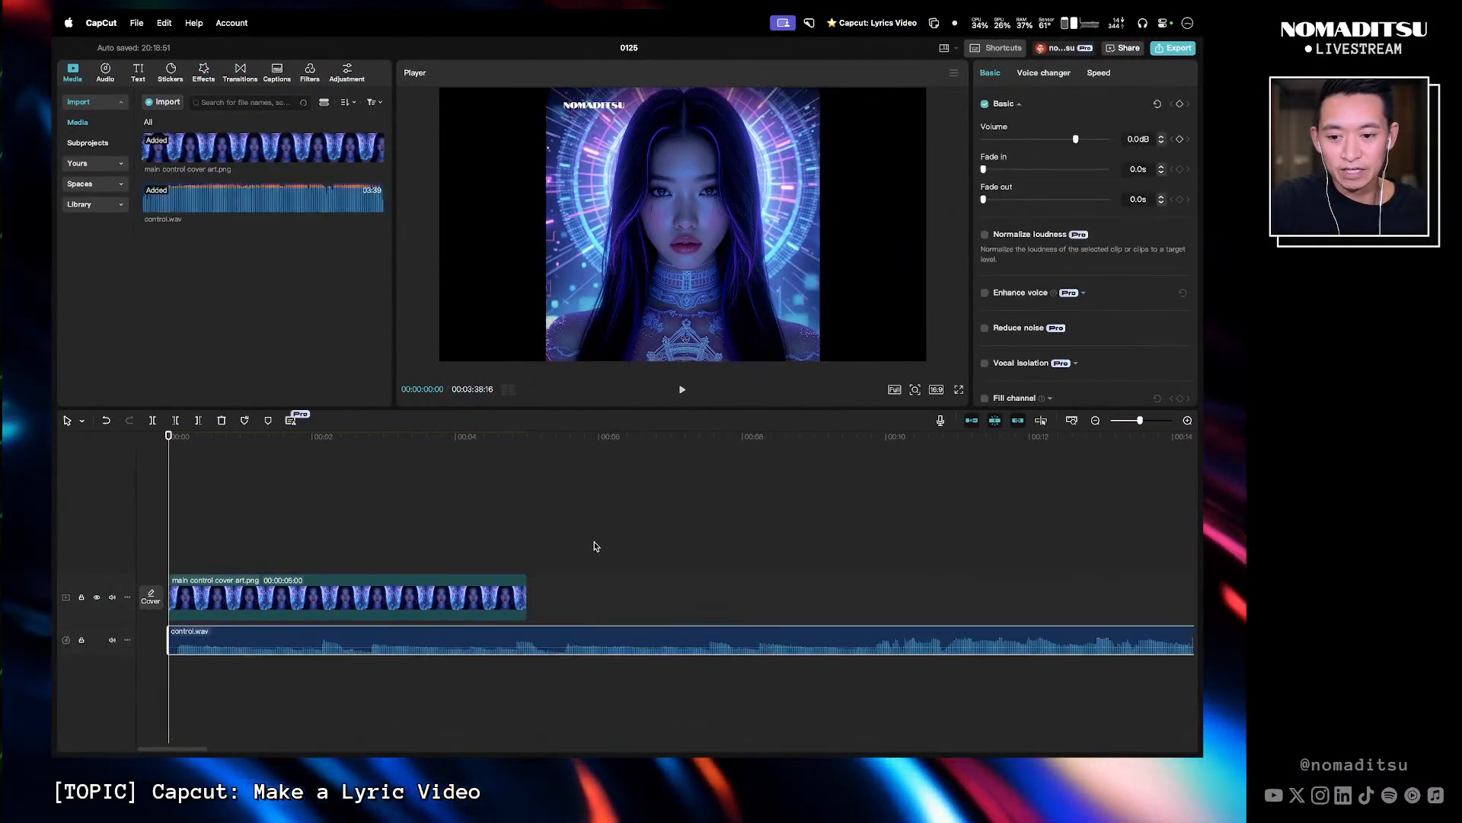
- Enlarge the height of the audio track in the timeline
{"action": "scroll", "coordinate": [783, 609], "scroll_direction": "right", "scroll_amount": 10}
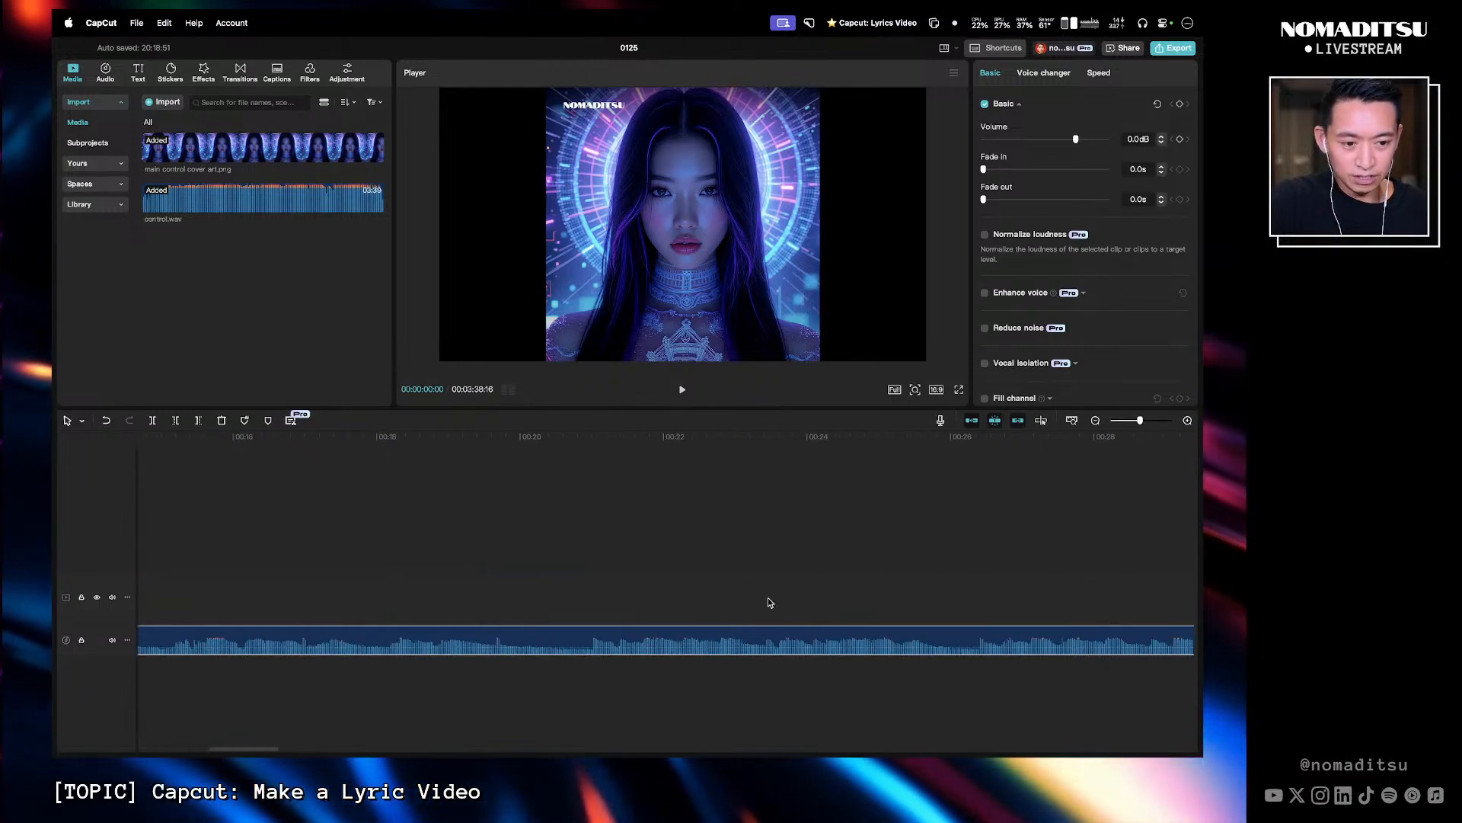
{"action": "scroll", "coordinate": [758, 628], "scroll_direction": "left", "scroll_amount": 10}
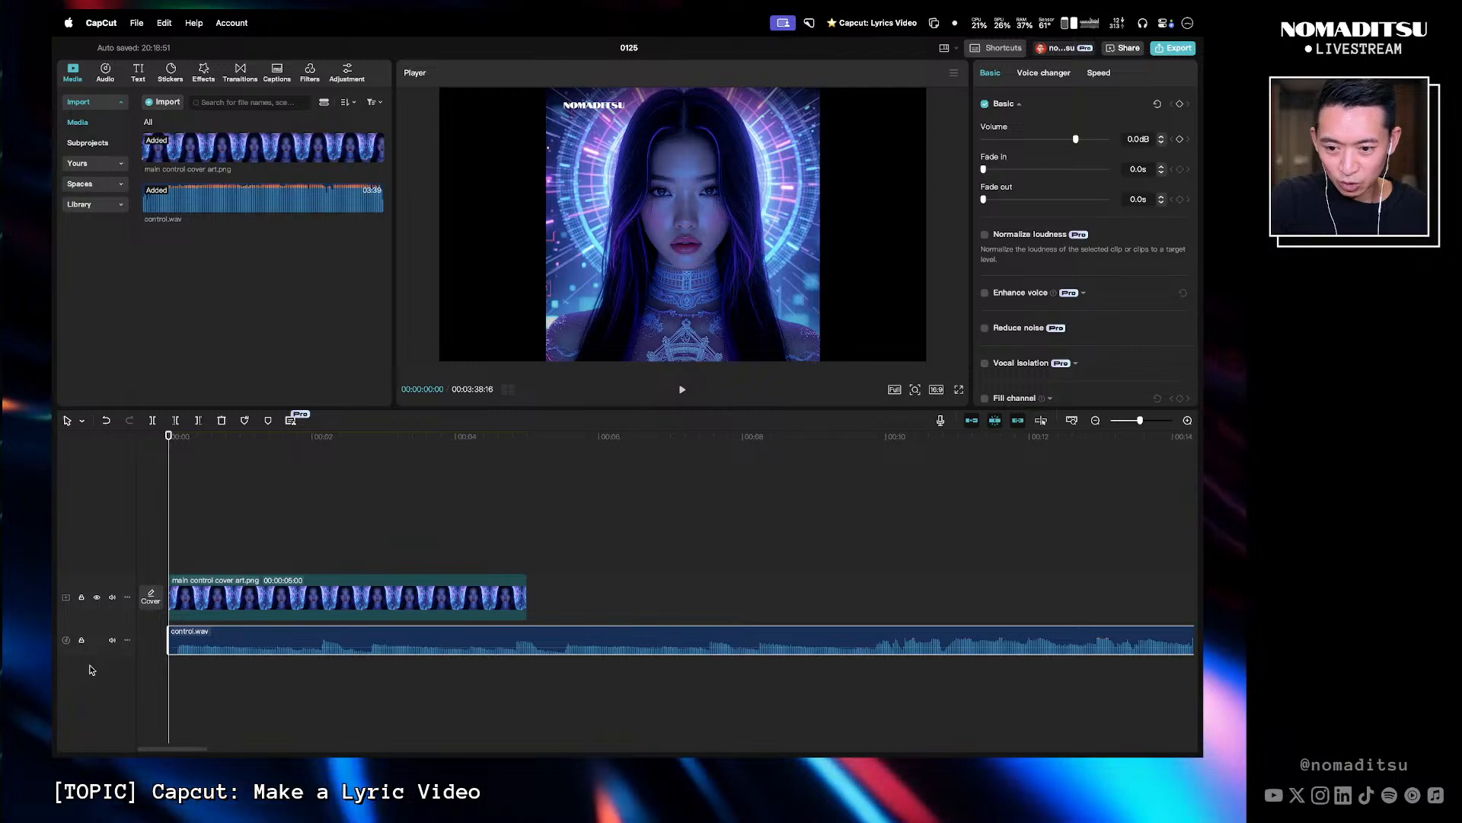
{"action": "left_click_drag", "start_coordinate": [93, 655], "coordinate": [87, 755]}
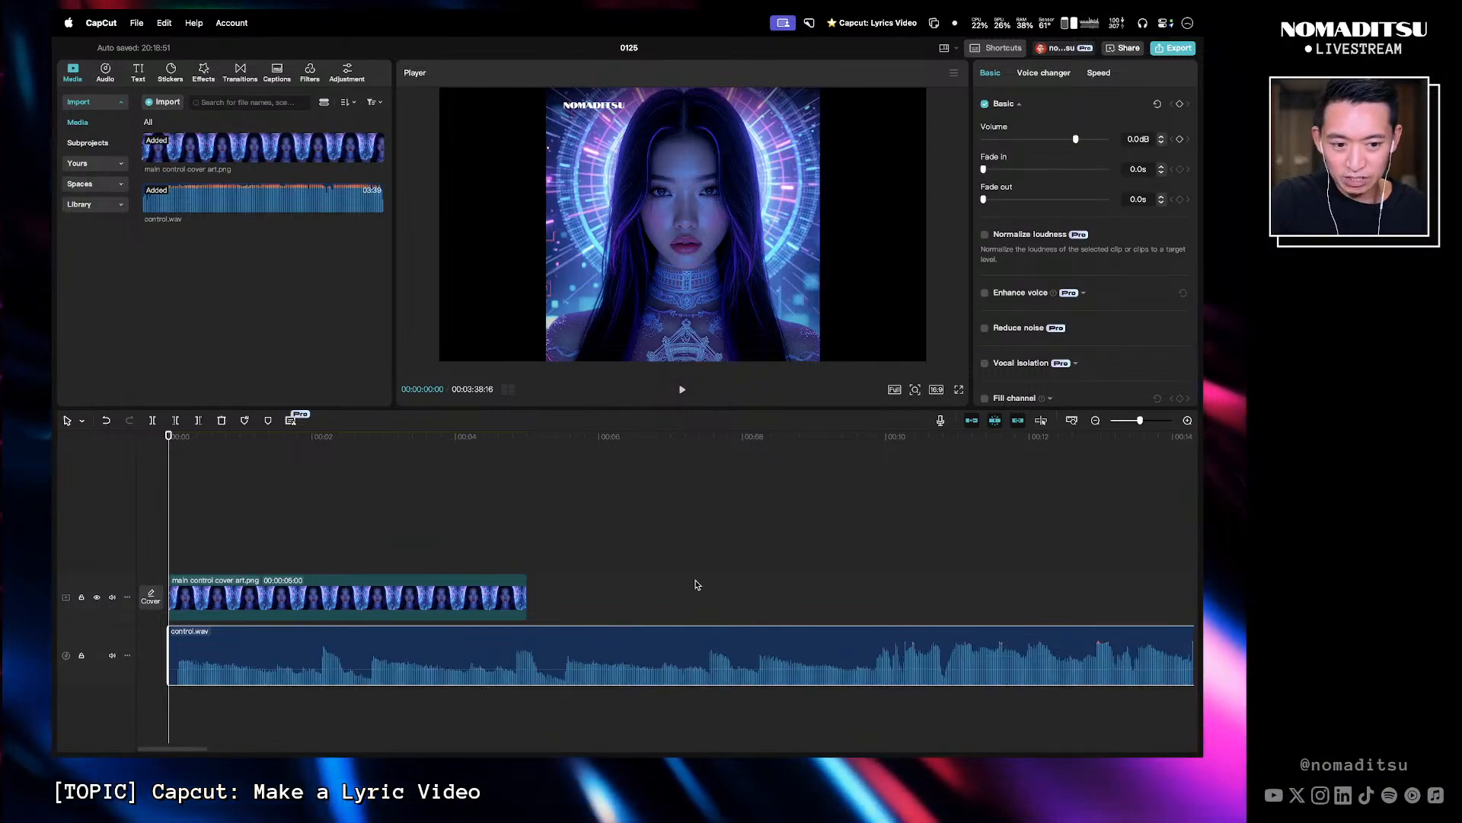
- Scroll and zoom through the timeline to inspect the song's waveform
{"action": "scroll", "coordinate": [754, 678], "scroll_direction": "right", "scroll_amount": 5}
{"action": "scroll", "coordinate": [754, 685], "scroll_direction": "left", "scroll_amount": 6}
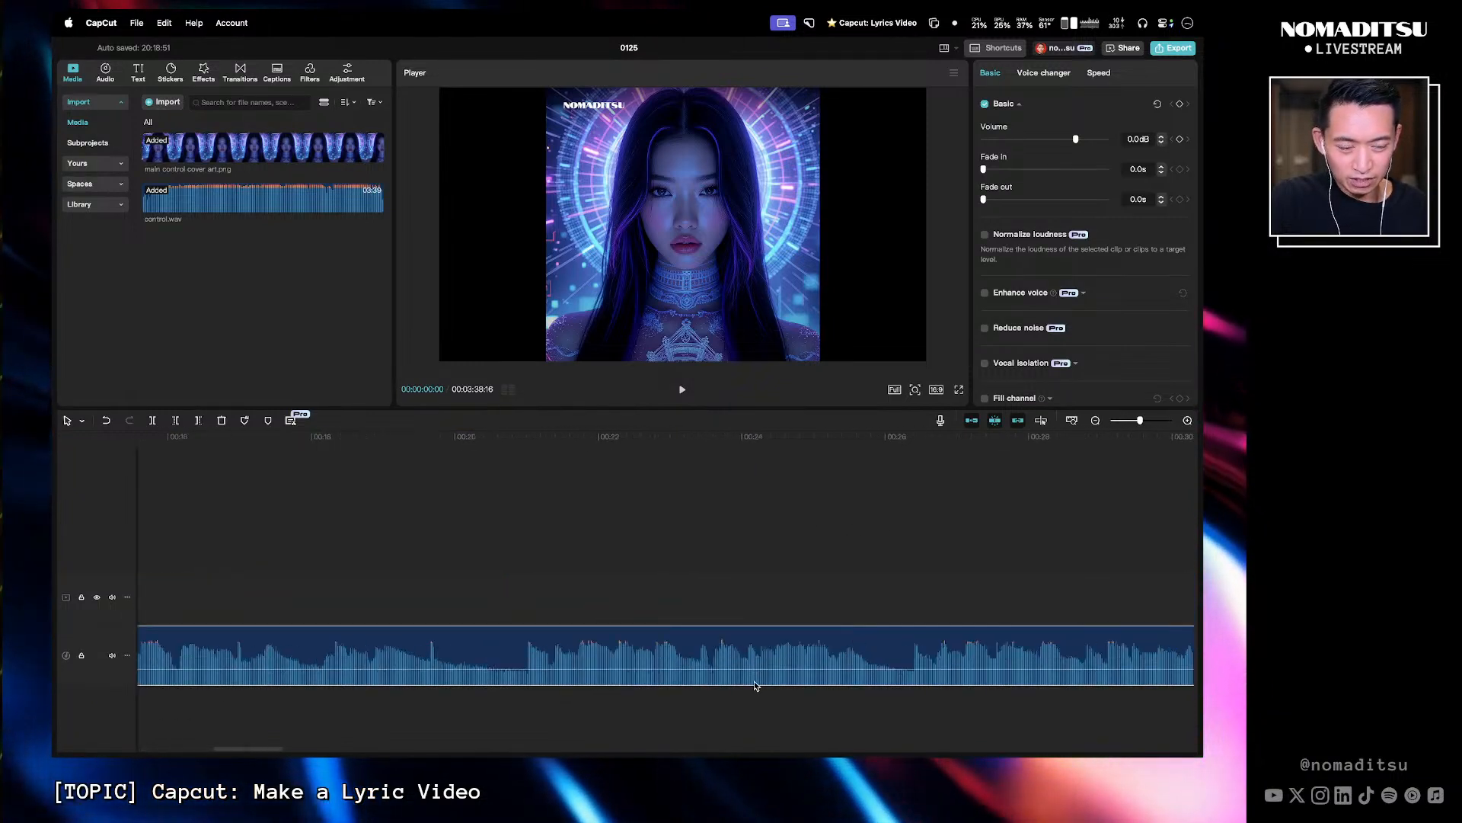
{"action": "scroll", "coordinate": [754, 670], "scroll_direction": "right", "scroll_amount": 5}
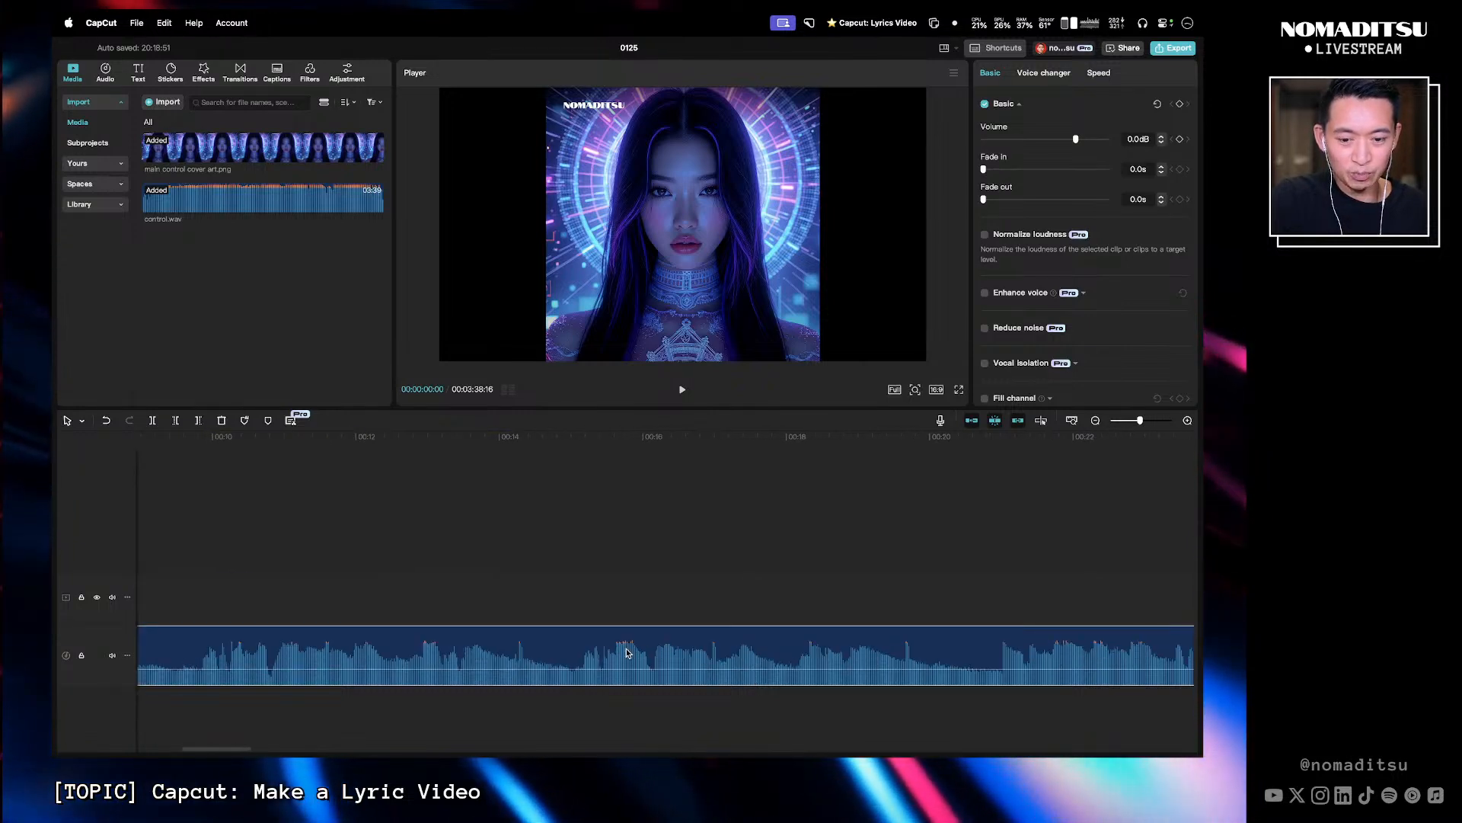
{"action": "scroll", "coordinate": [661, 649], "scroll_direction": "left", "scroll_amount": 5}
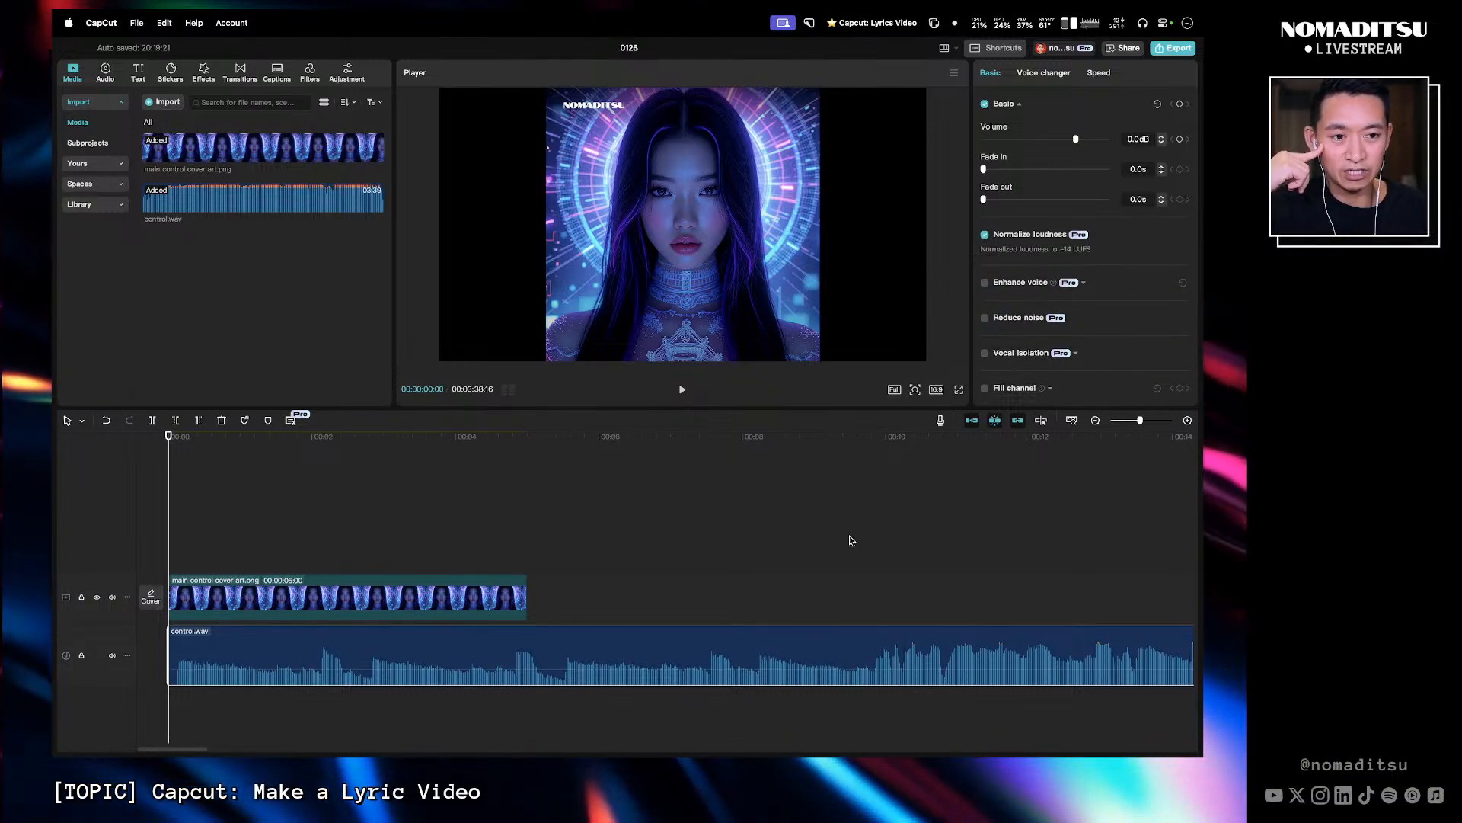
{"action": "scroll", "coordinate": [907, 561], "scroll_direction": "right", "scroll_amount": 20}
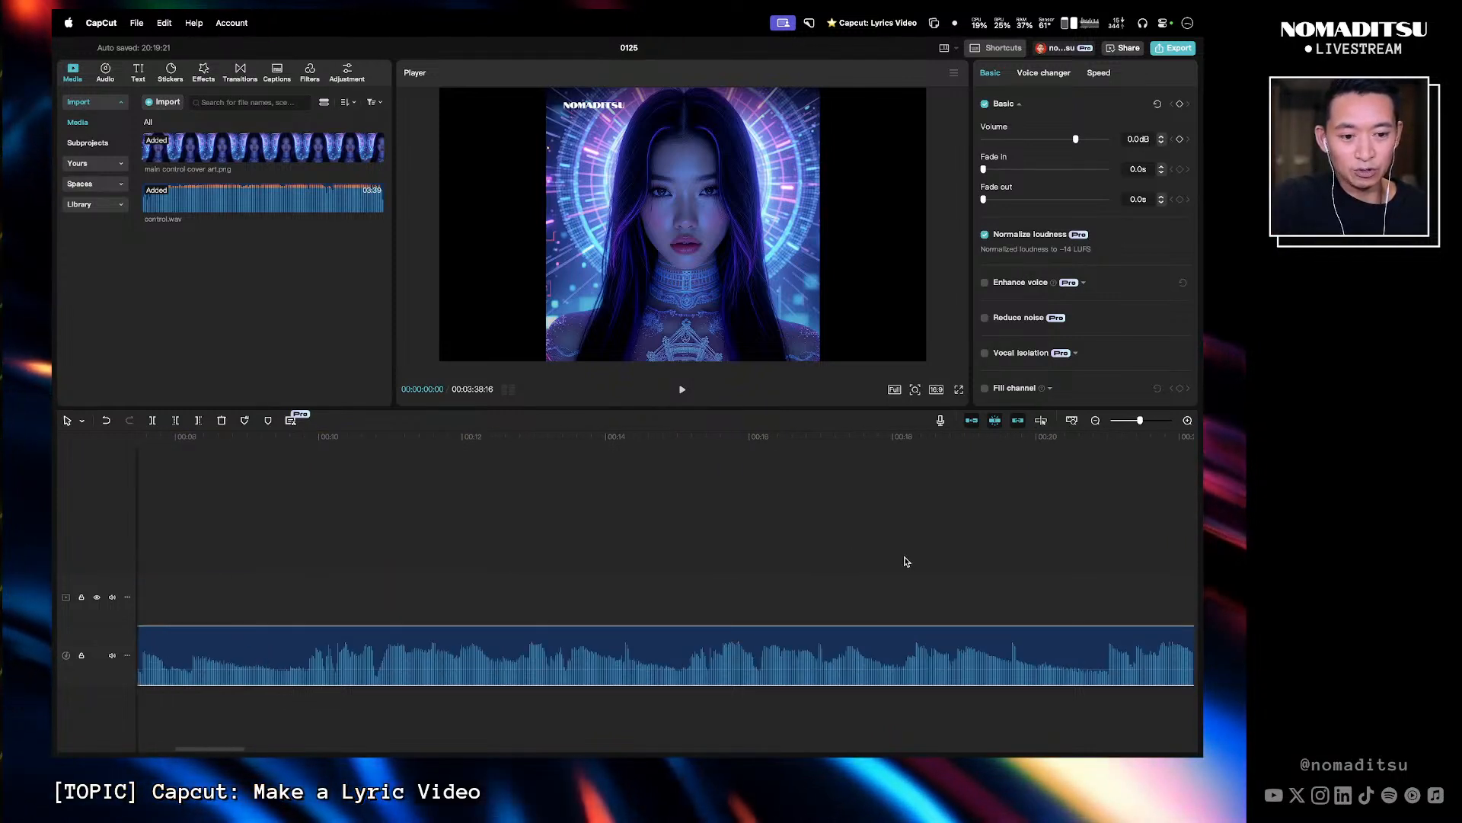
{"action": "scroll", "coordinate": [906, 561], "scroll_direction": "down", "scroll_amount": 5}
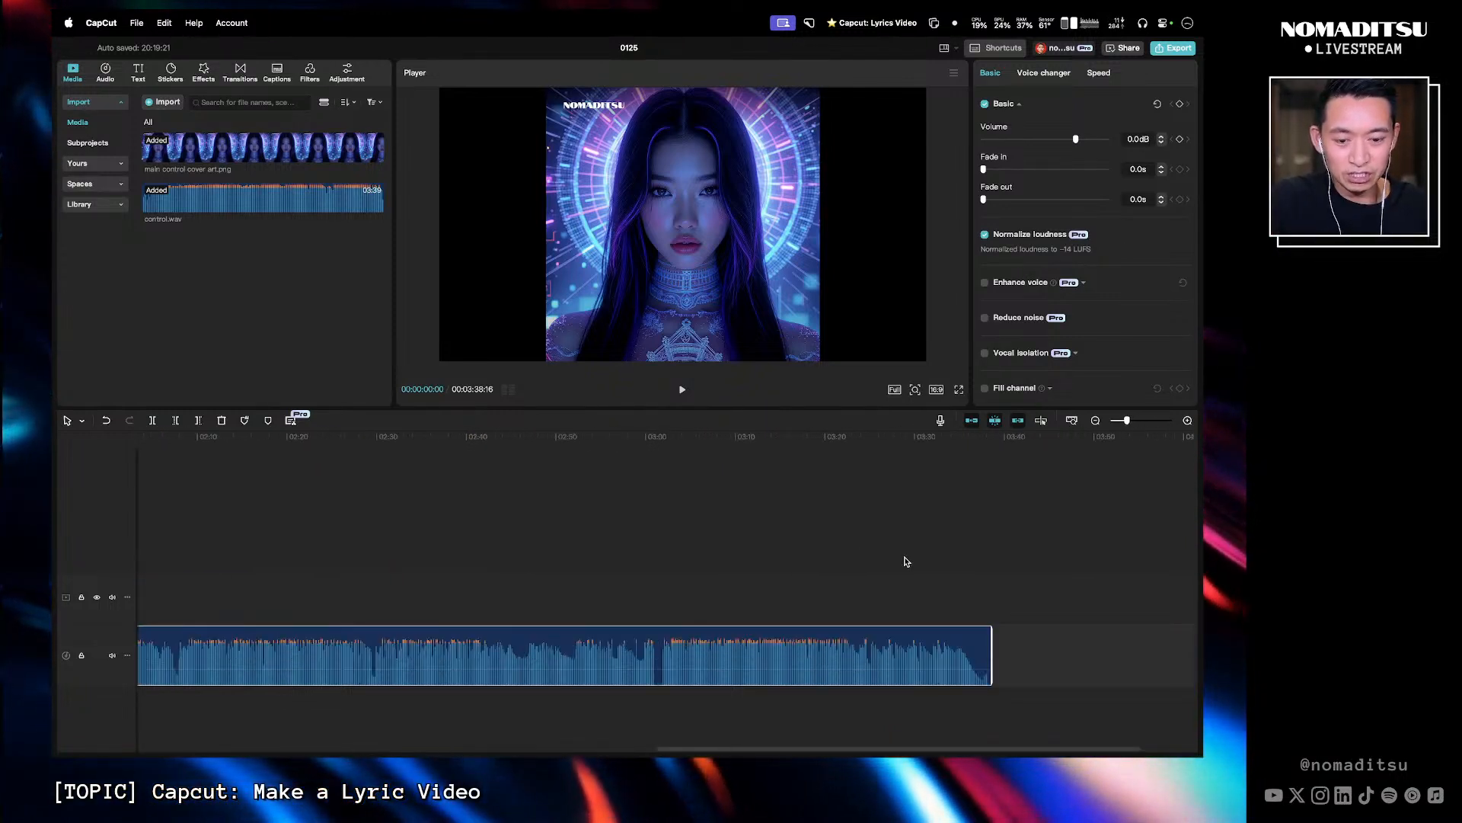
{"action": "scroll", "coordinate": [891, 567], "scroll_direction": "left", "scroll_amount": 3}
- Undo the last three edits
{"action": "key", "text": "super+z"}
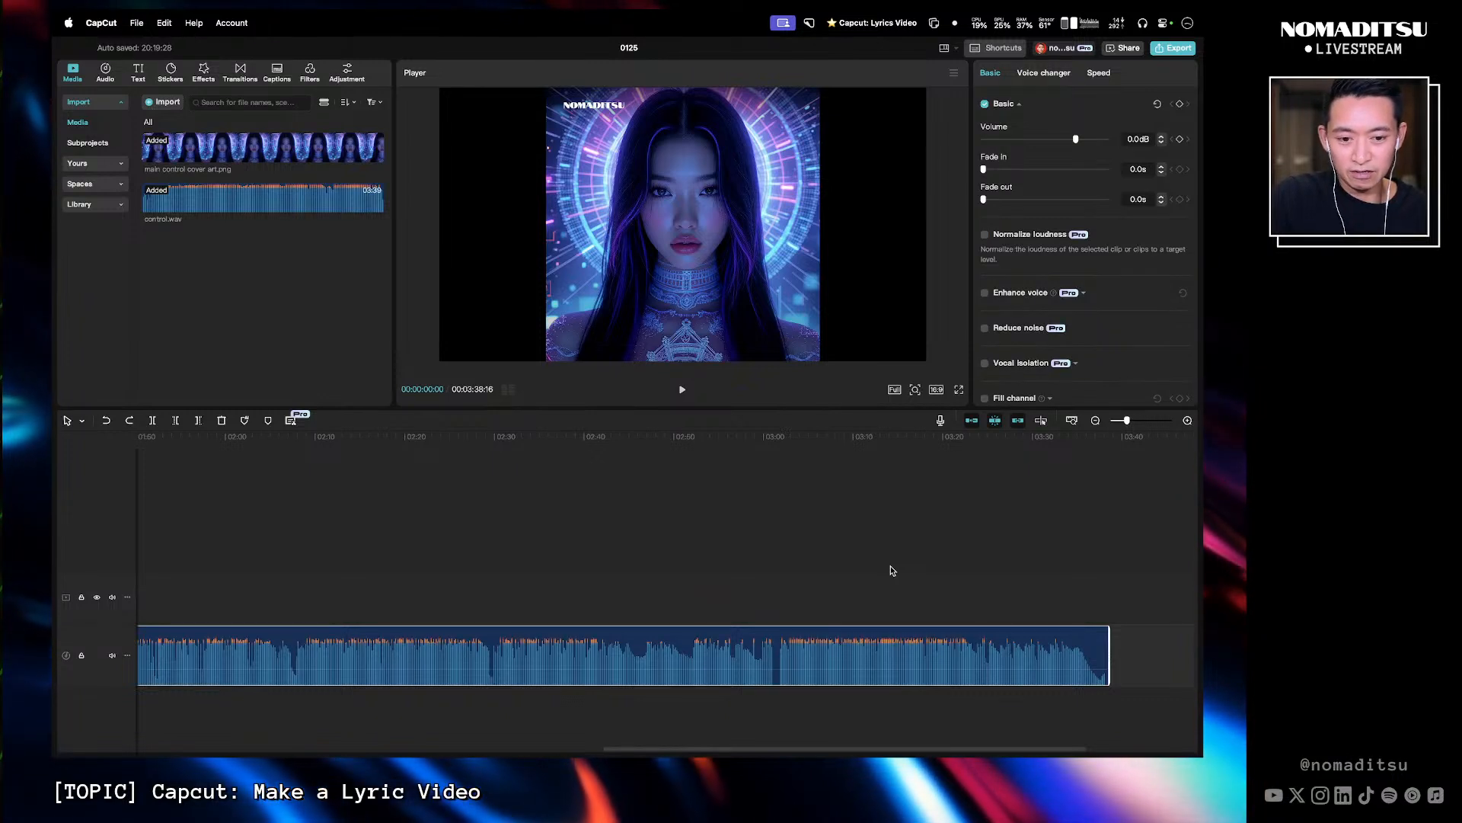
{"action": "key", "text": "super+z"}
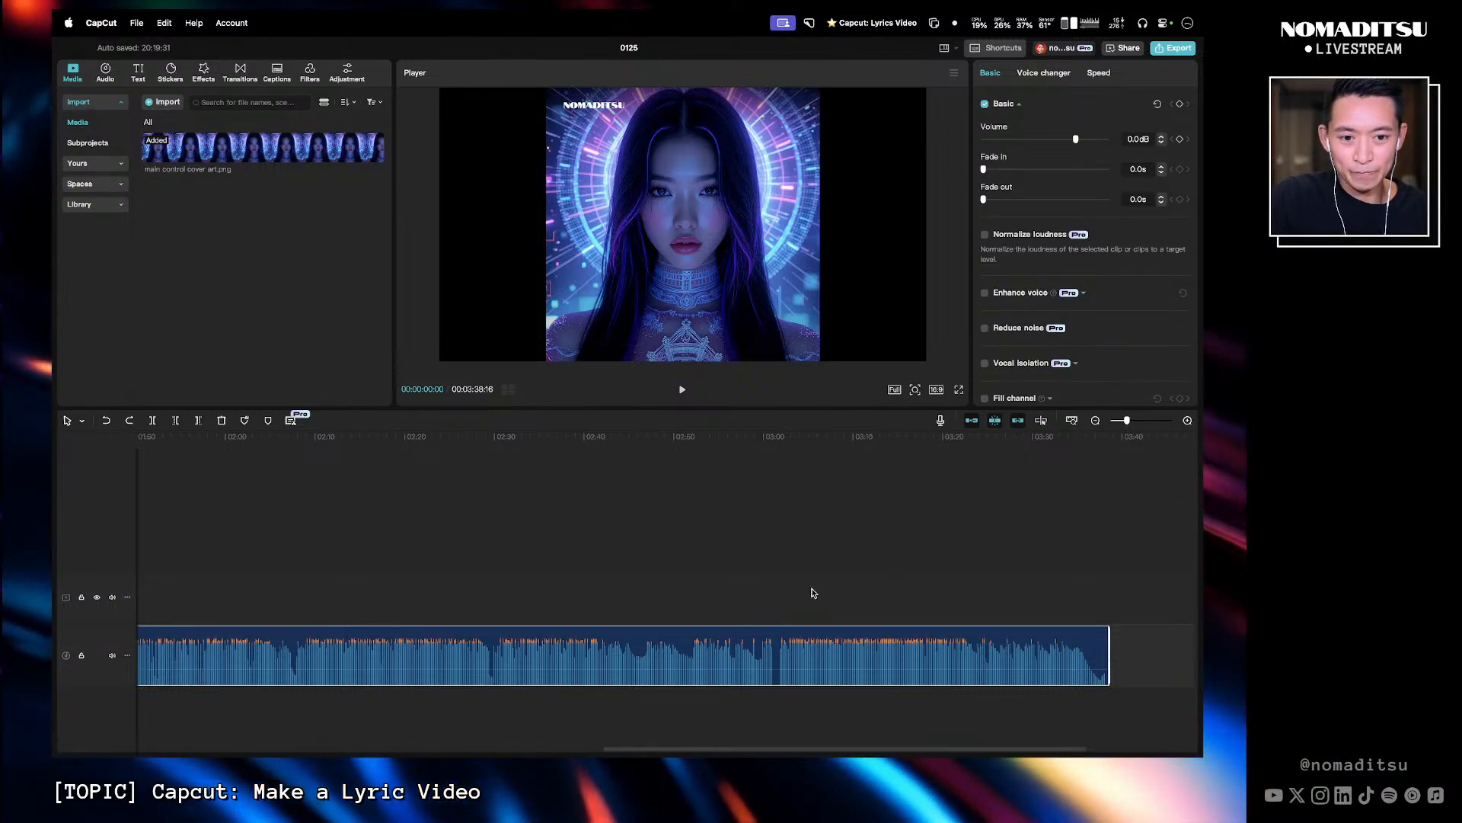
{"action": "key", "text": "super+z"}
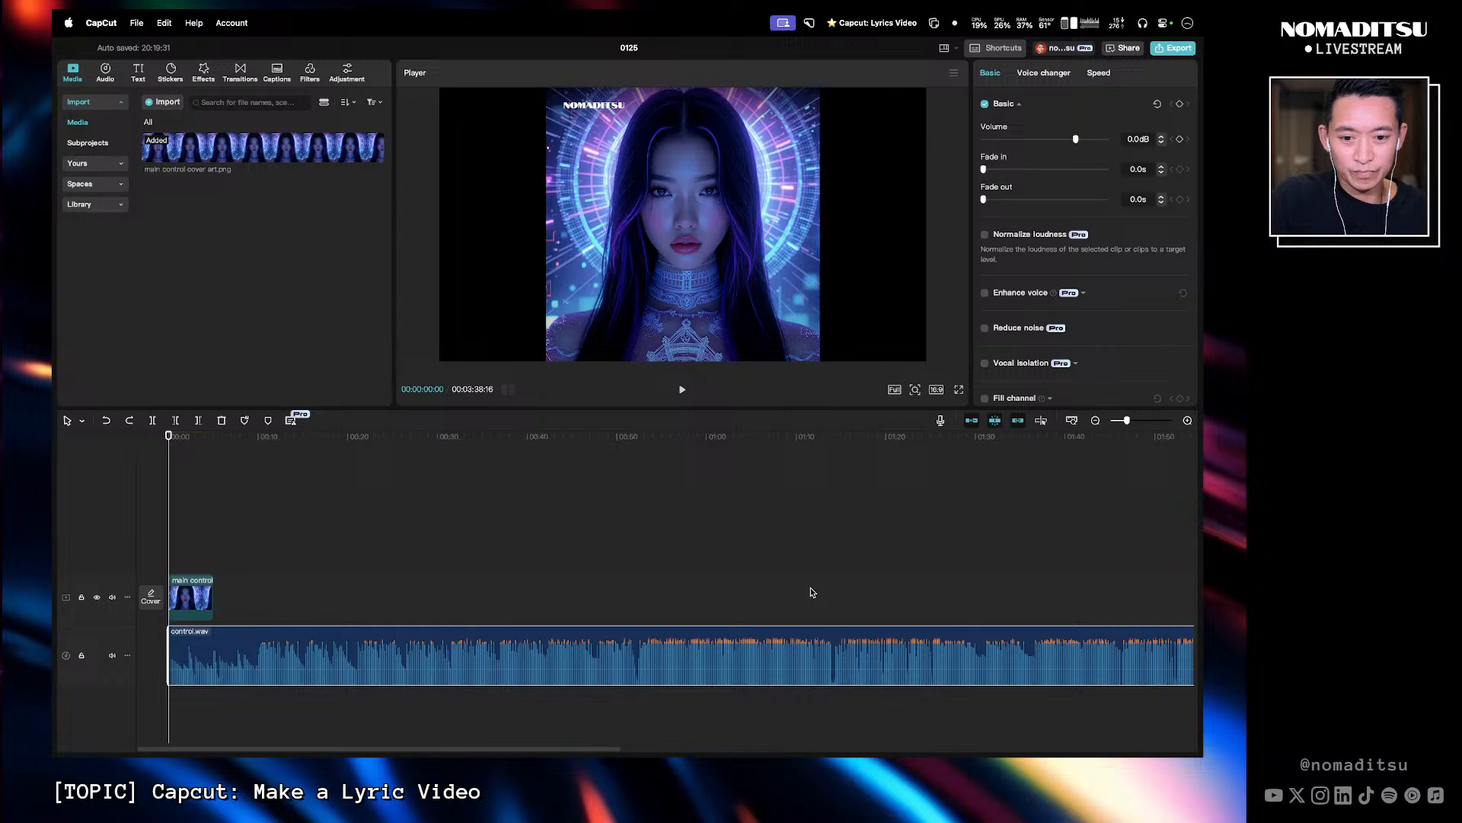
- Turn on Normalize loudness for the control.wav audio clip
{"action": "left_click", "coordinate": [984, 236]}
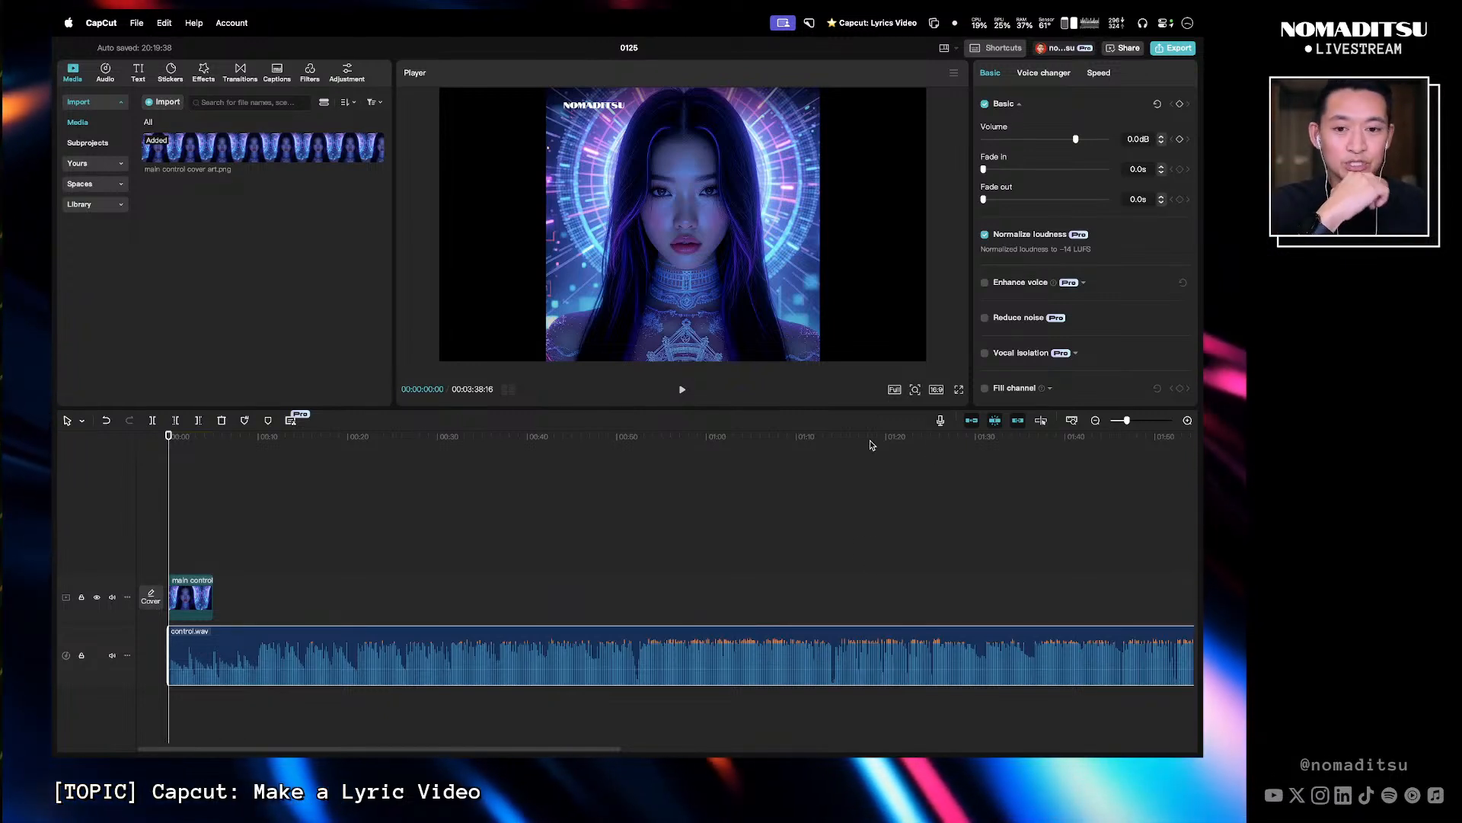
{"action": "scroll", "coordinate": [654, 562], "scroll_direction": "right", "scroll_amount": 10}
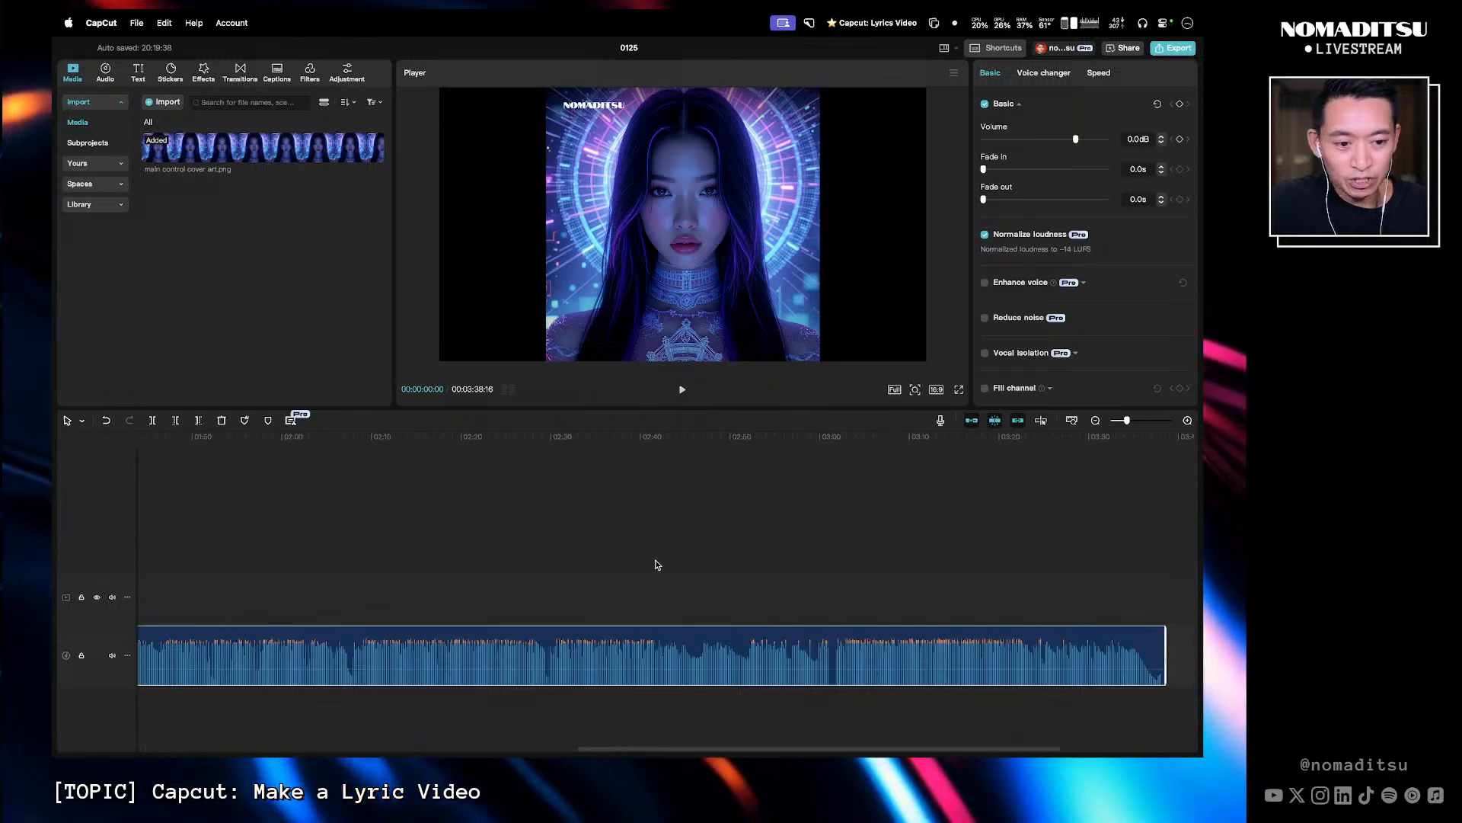
- Play the song from the start of the timeline to preview it
{"action": "scroll", "coordinate": [657, 564], "scroll_direction": "left", "scroll_amount": 10}
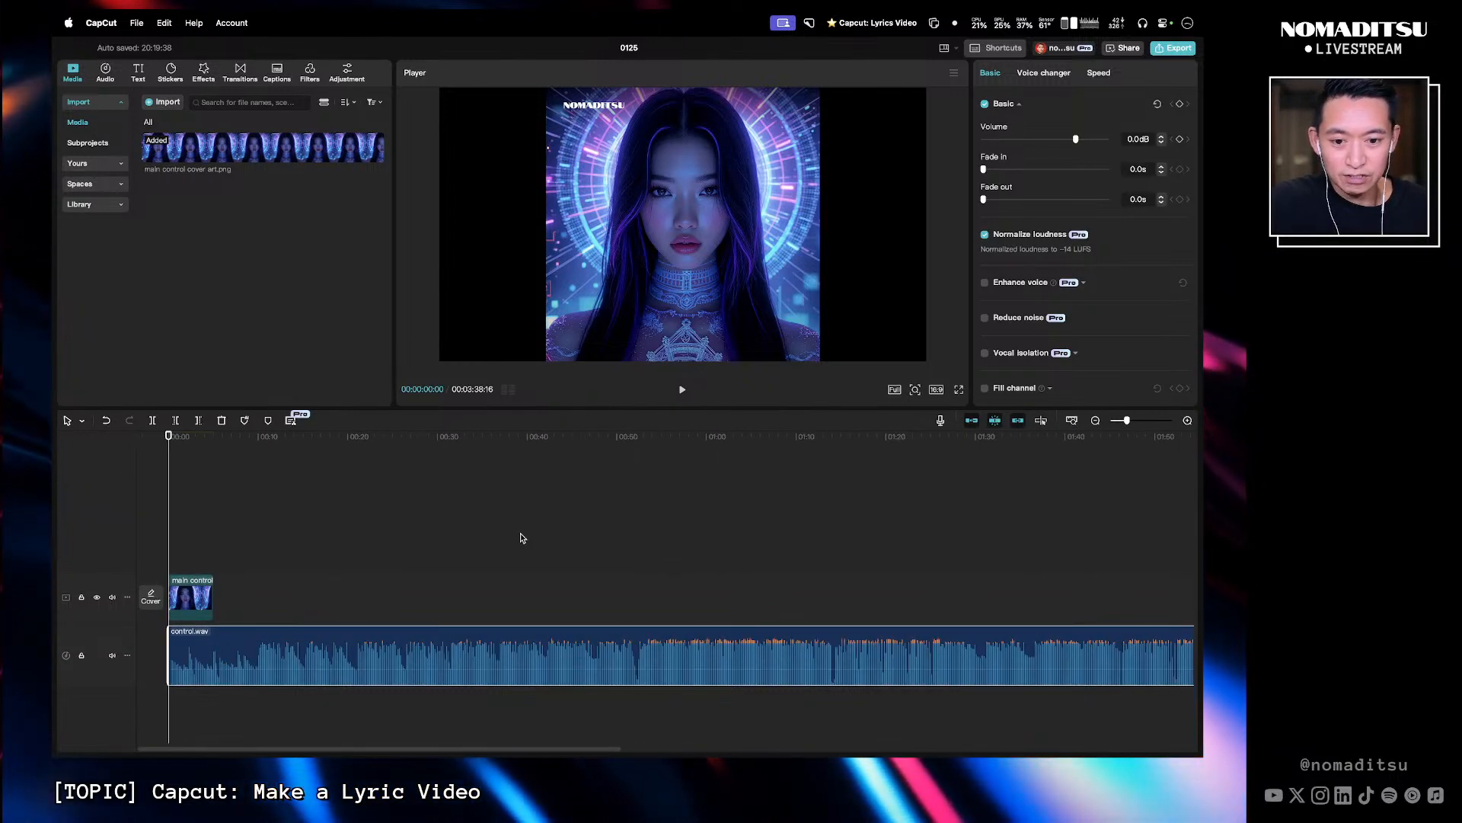
{"action": "key", "text": "XF86AudioRaiseVolume"}
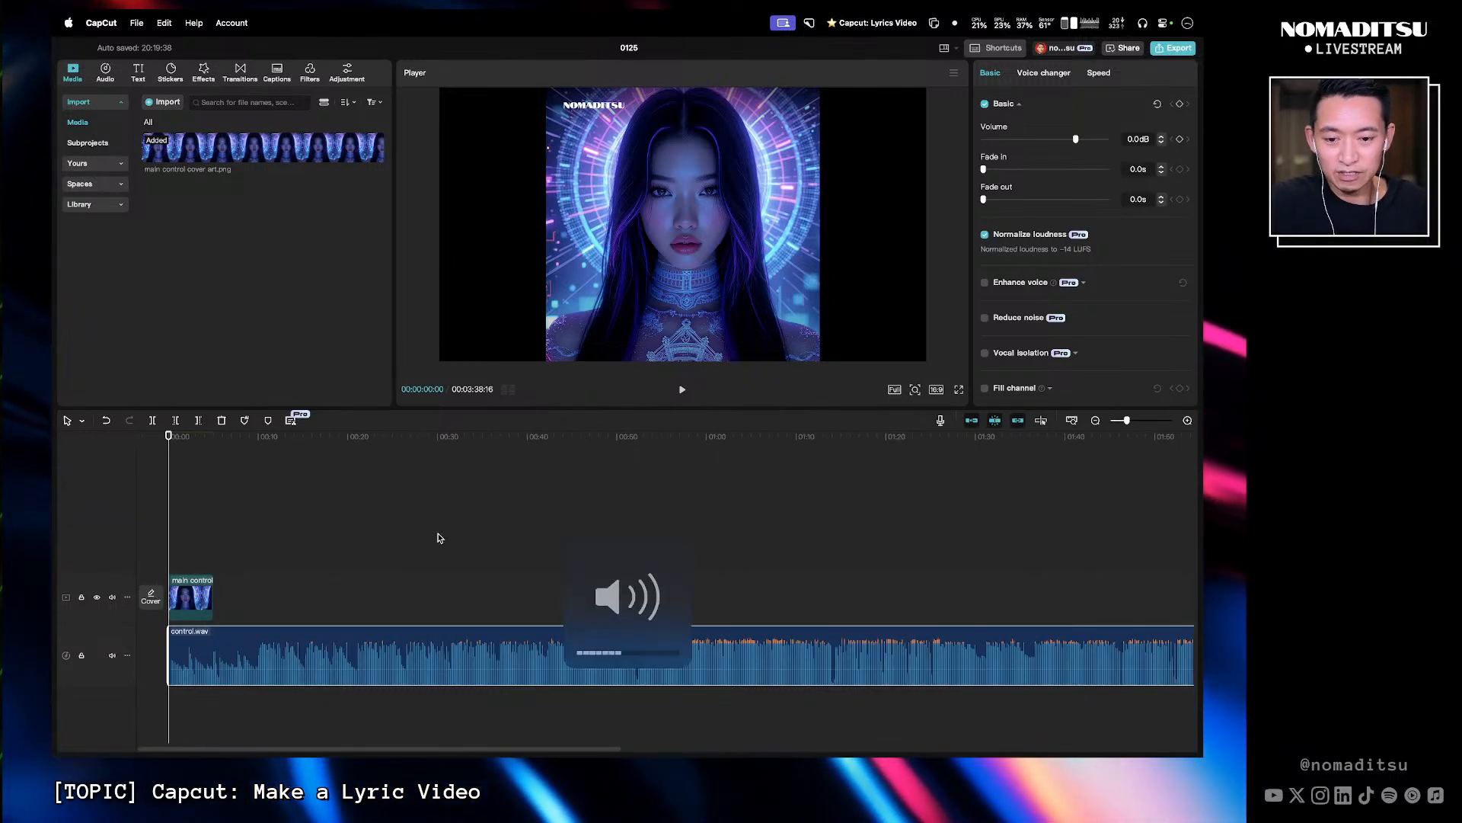
{"action": "key", "text": "space"}
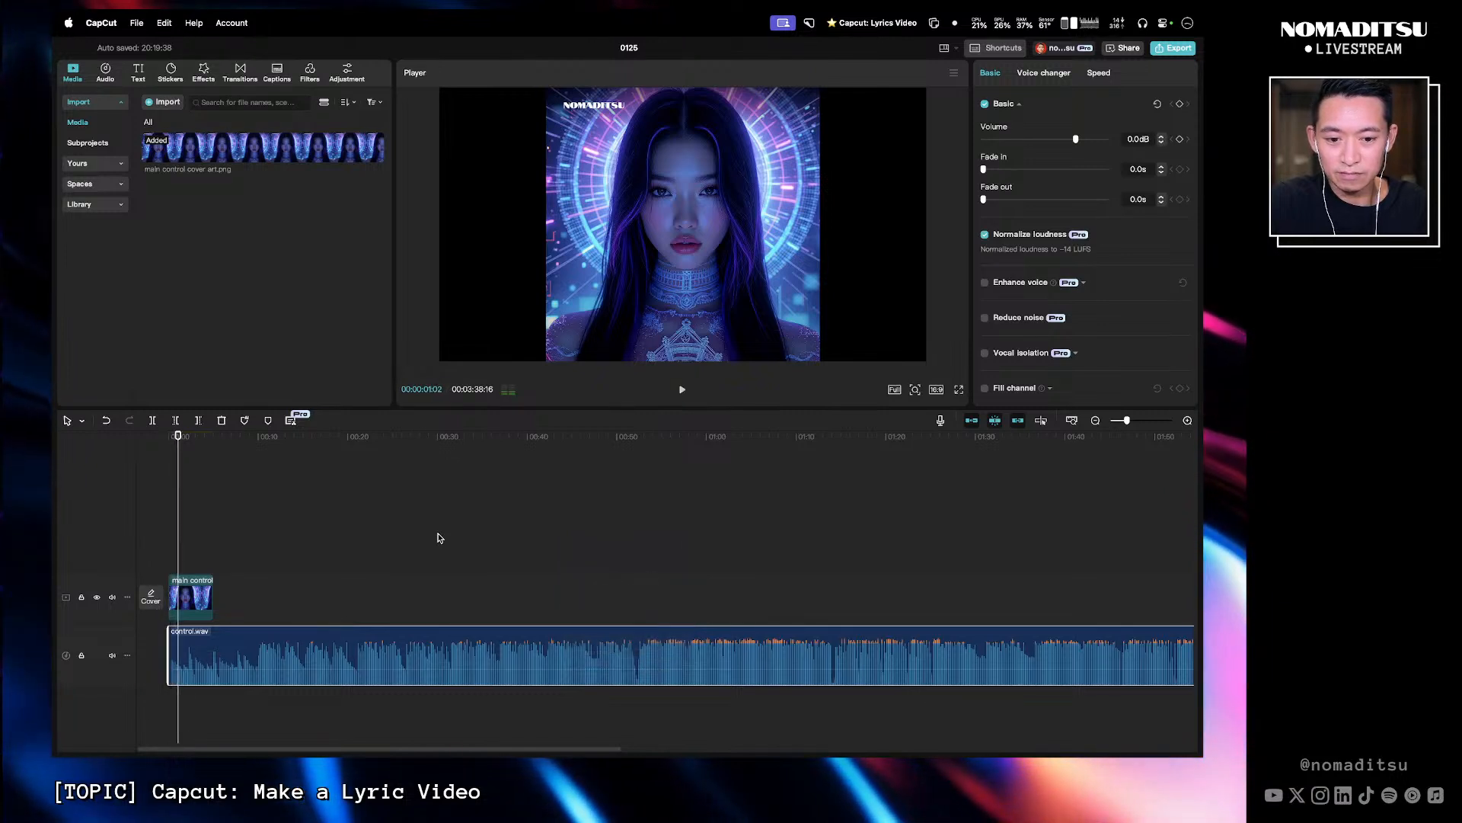
{"action": "key", "text": "space"}
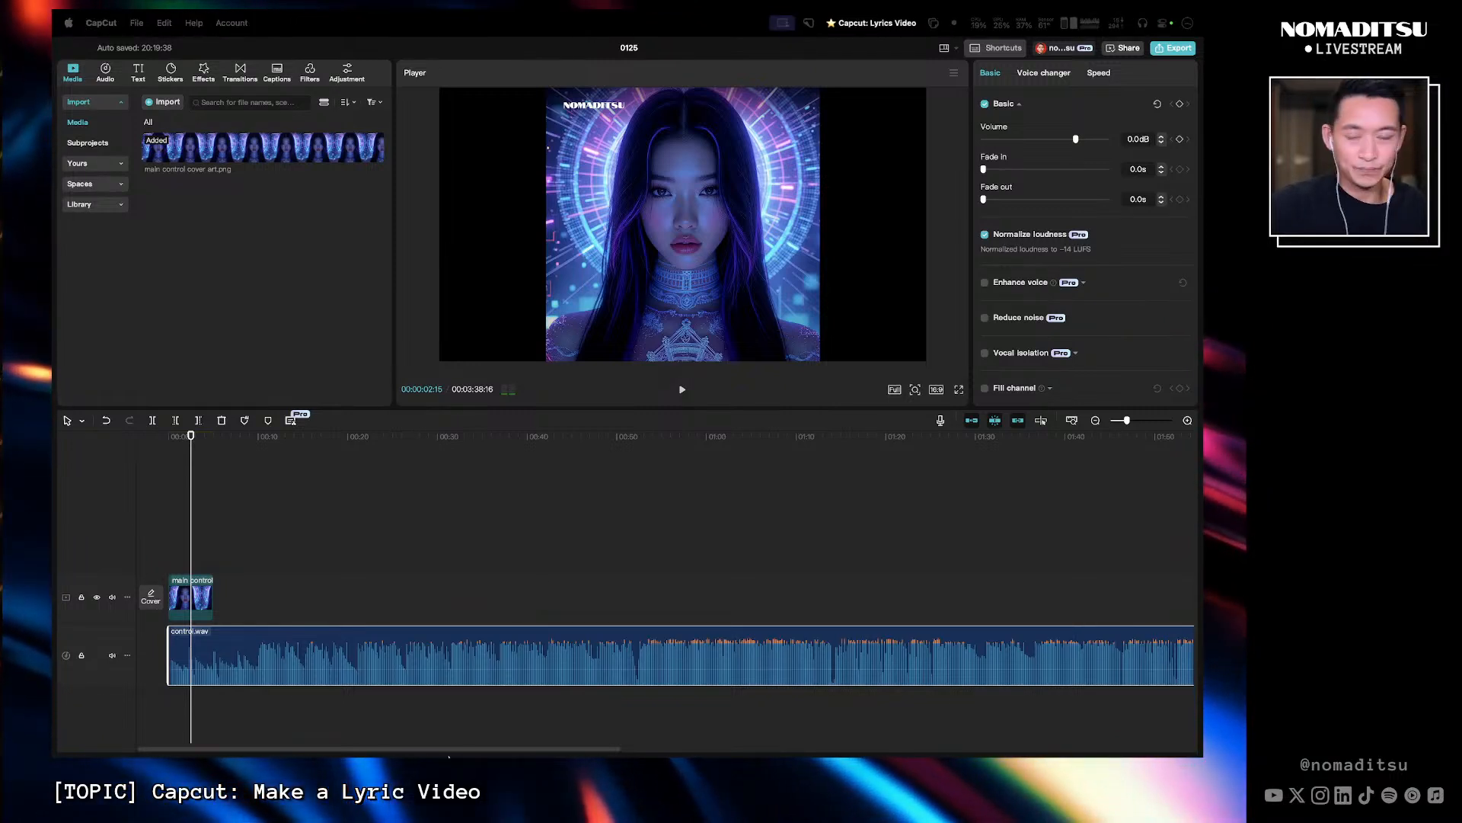
- Switch to Loopback to check the CapCut audio routing, then return to CapCut
{"action": "mouse_move", "coordinate": [449, 756]}
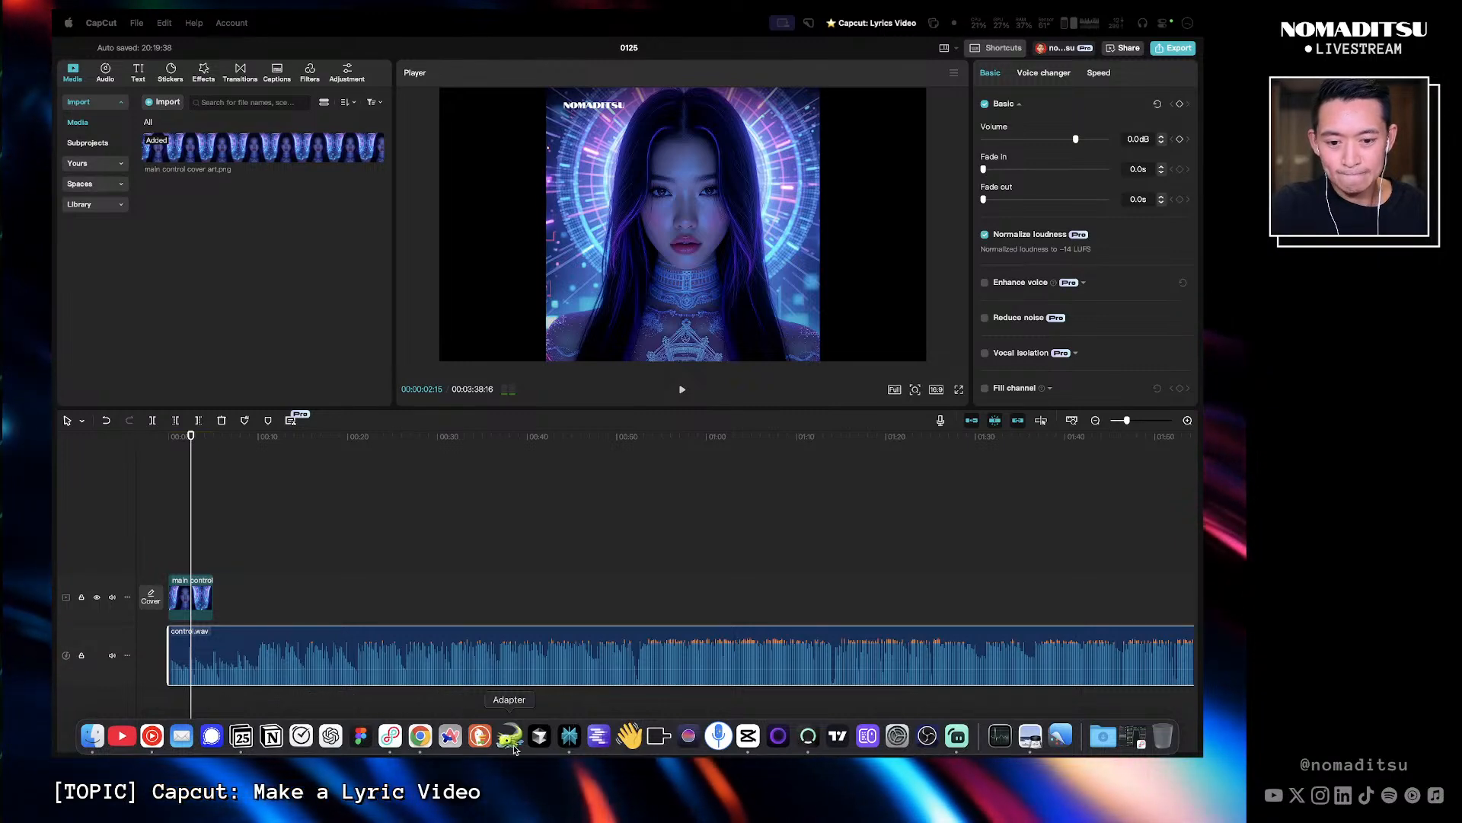
{"action": "left_click", "coordinate": [391, 737]}
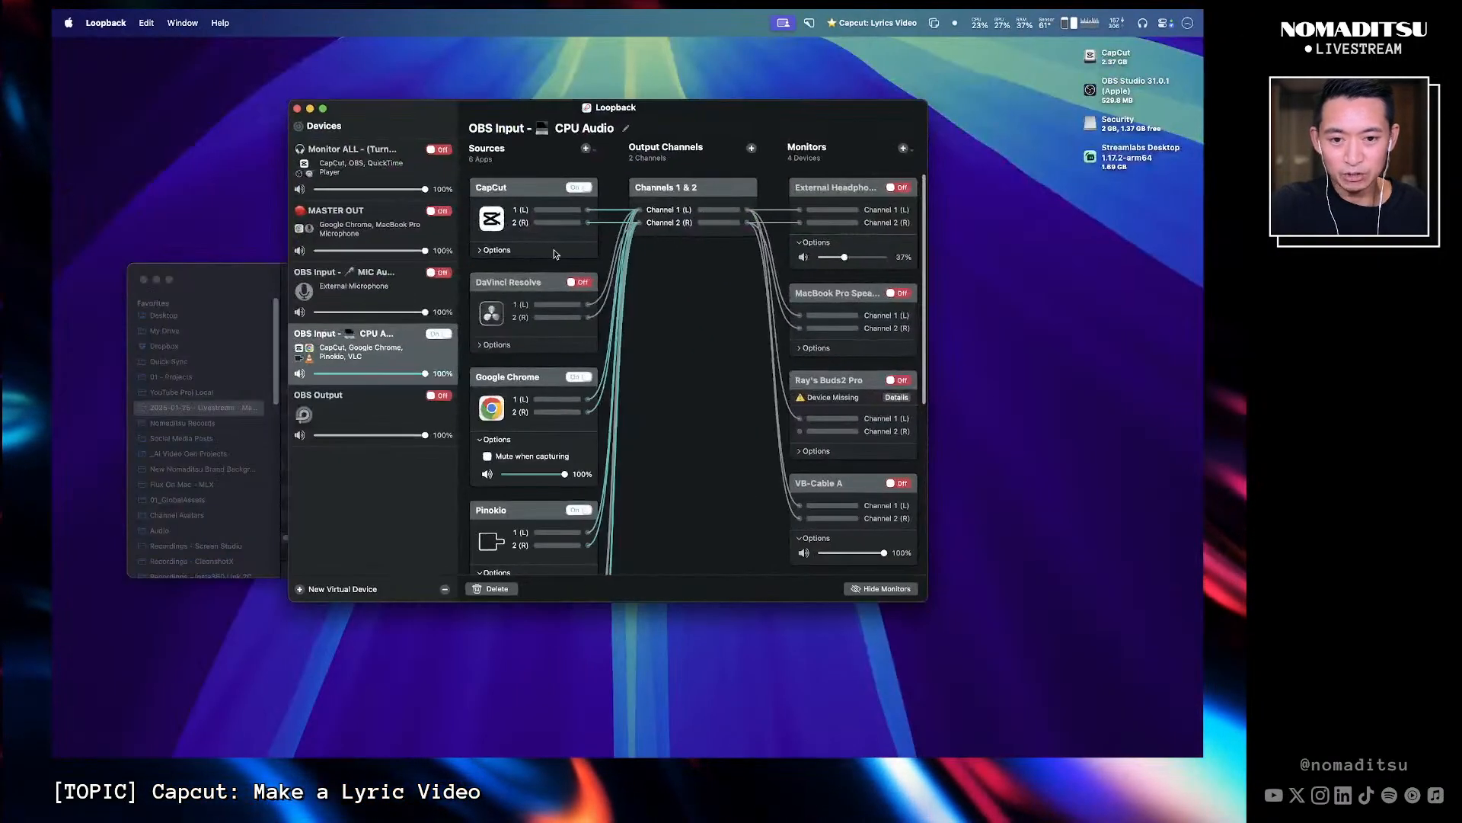
{"action": "left_click_drag", "start_coordinate": [537, 124], "coordinate": [444, 168]}
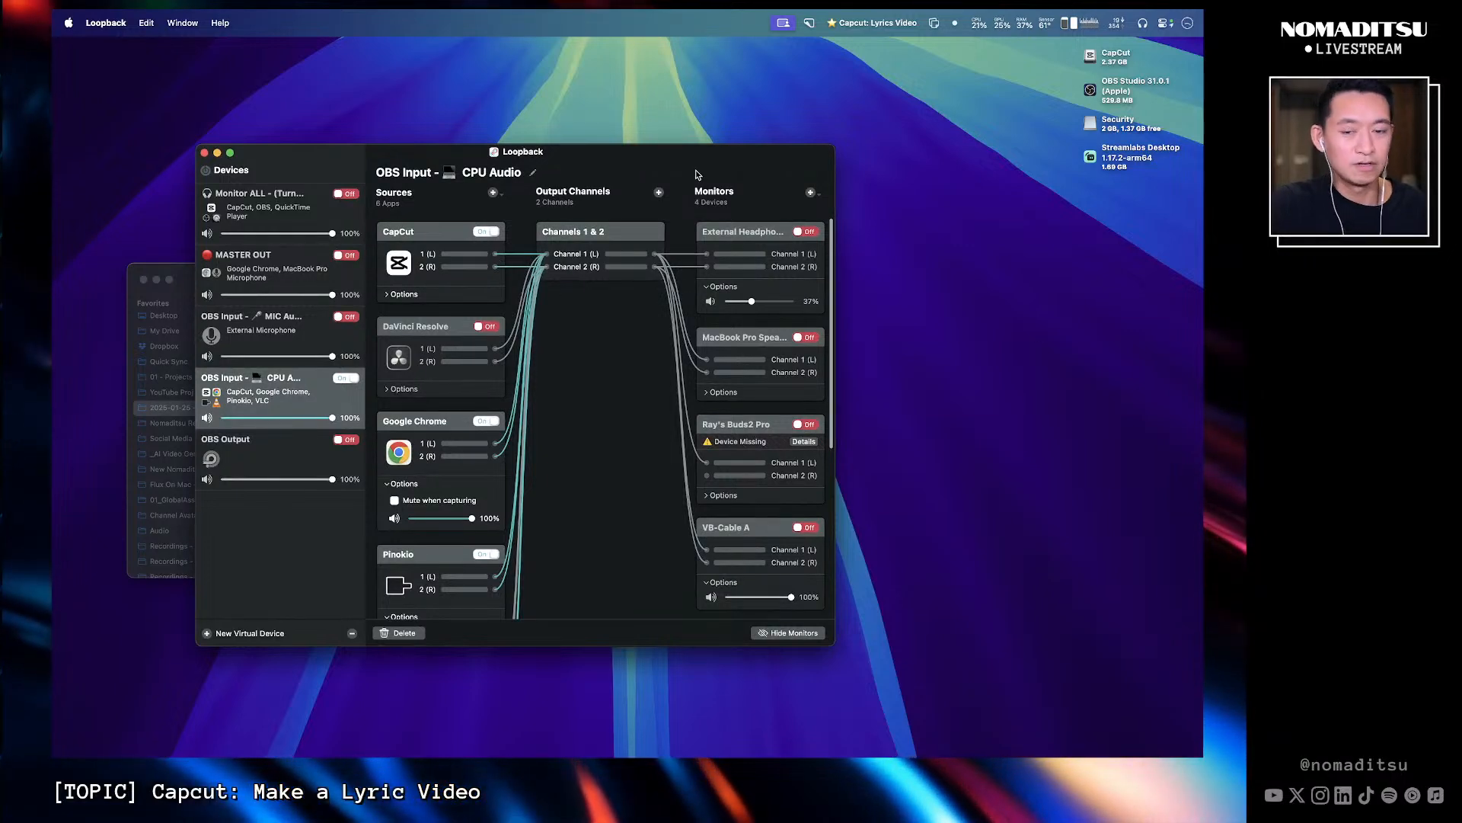
{"action": "key", "text": "ctrl+Right"}
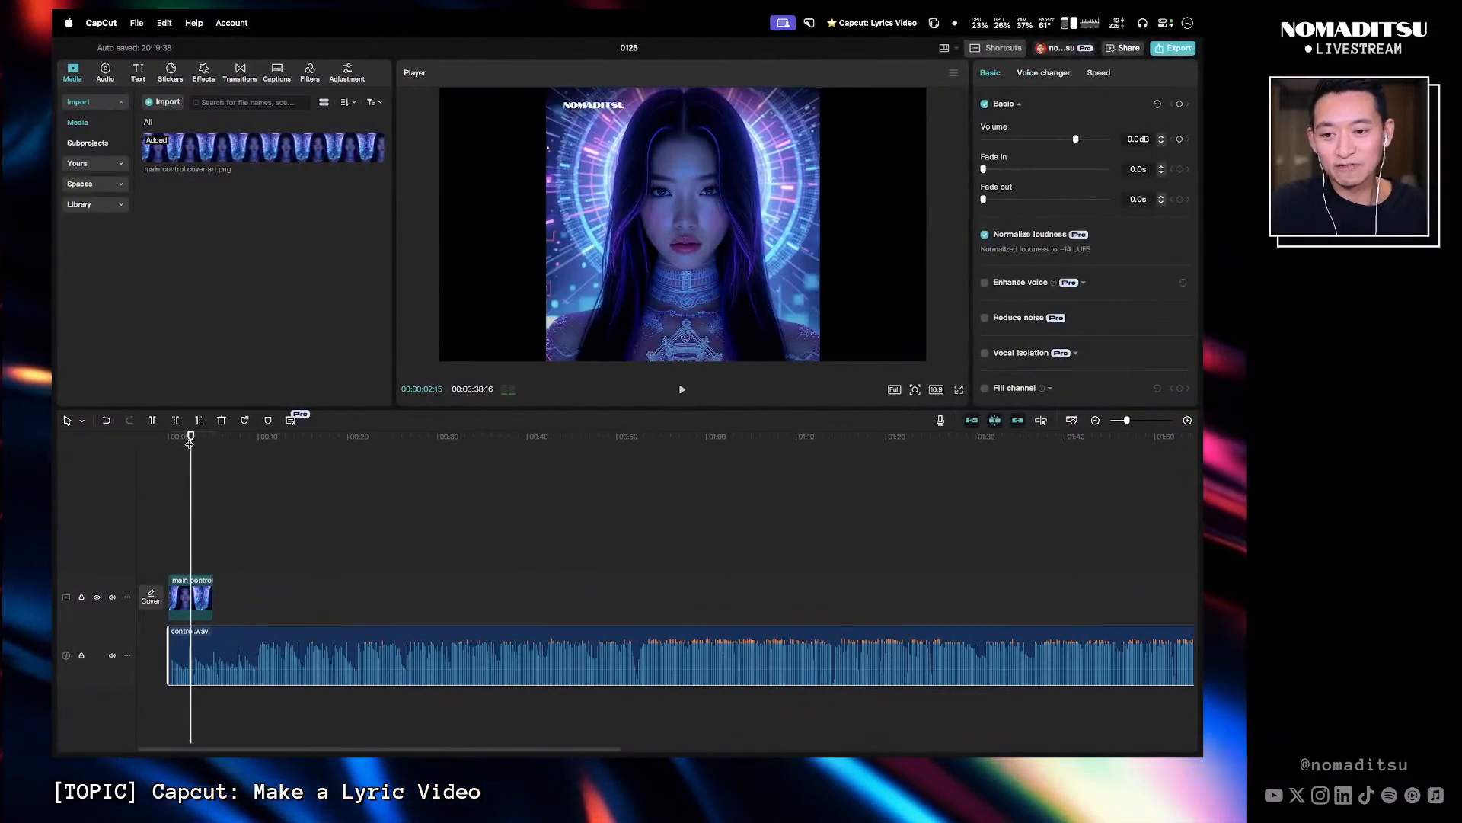
- Play the song from the start and turn on the External Headphones monitor in Loopback
{"action": "left_click", "coordinate": [190, 443]}
{"action": "key", "text": "space"}
{"action": "key", "text": "ctrl+Left"}
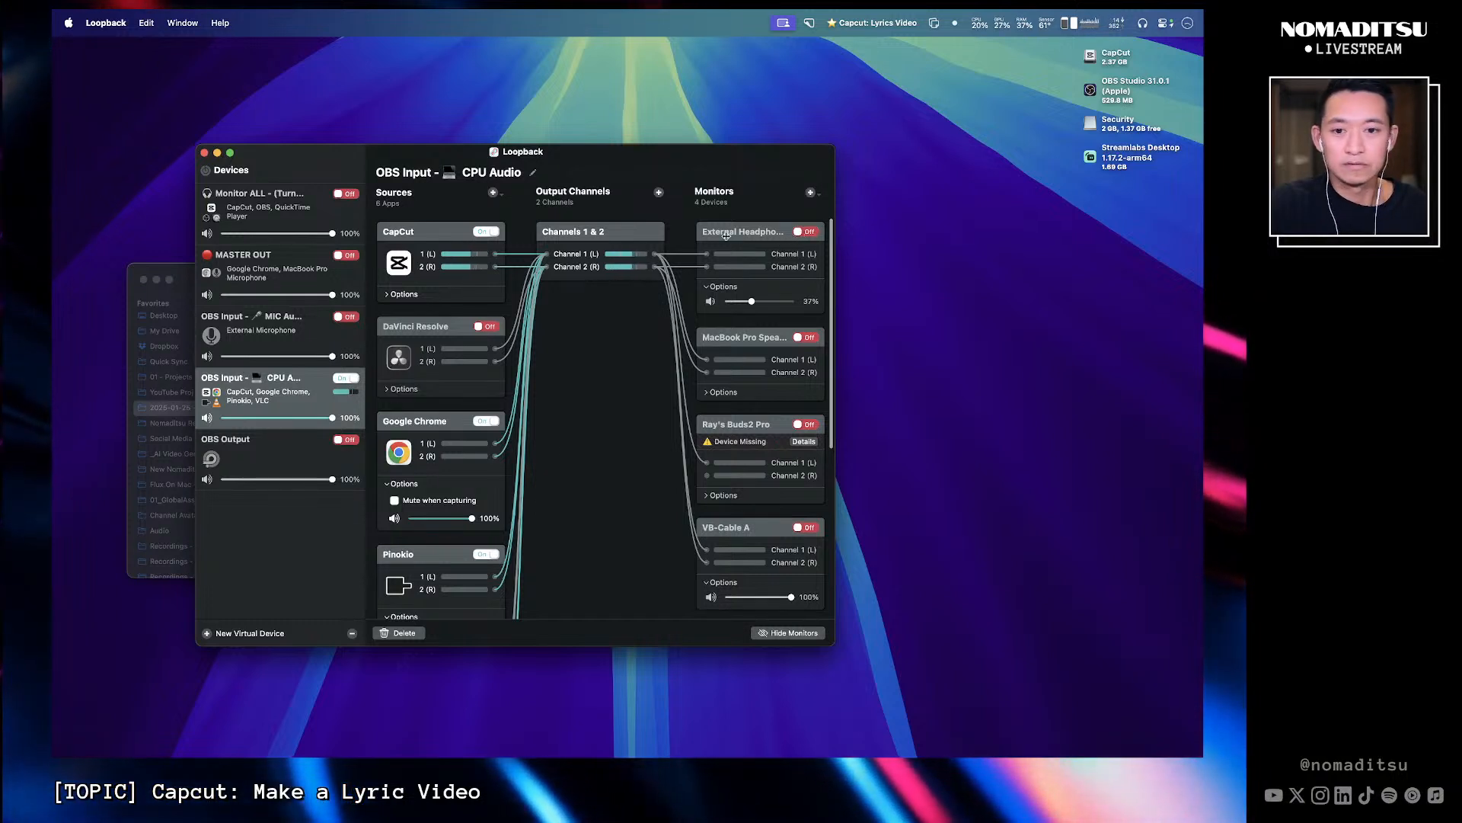
{"action": "left_click_drag", "start_coordinate": [639, 153], "coordinate": [595, 164]}
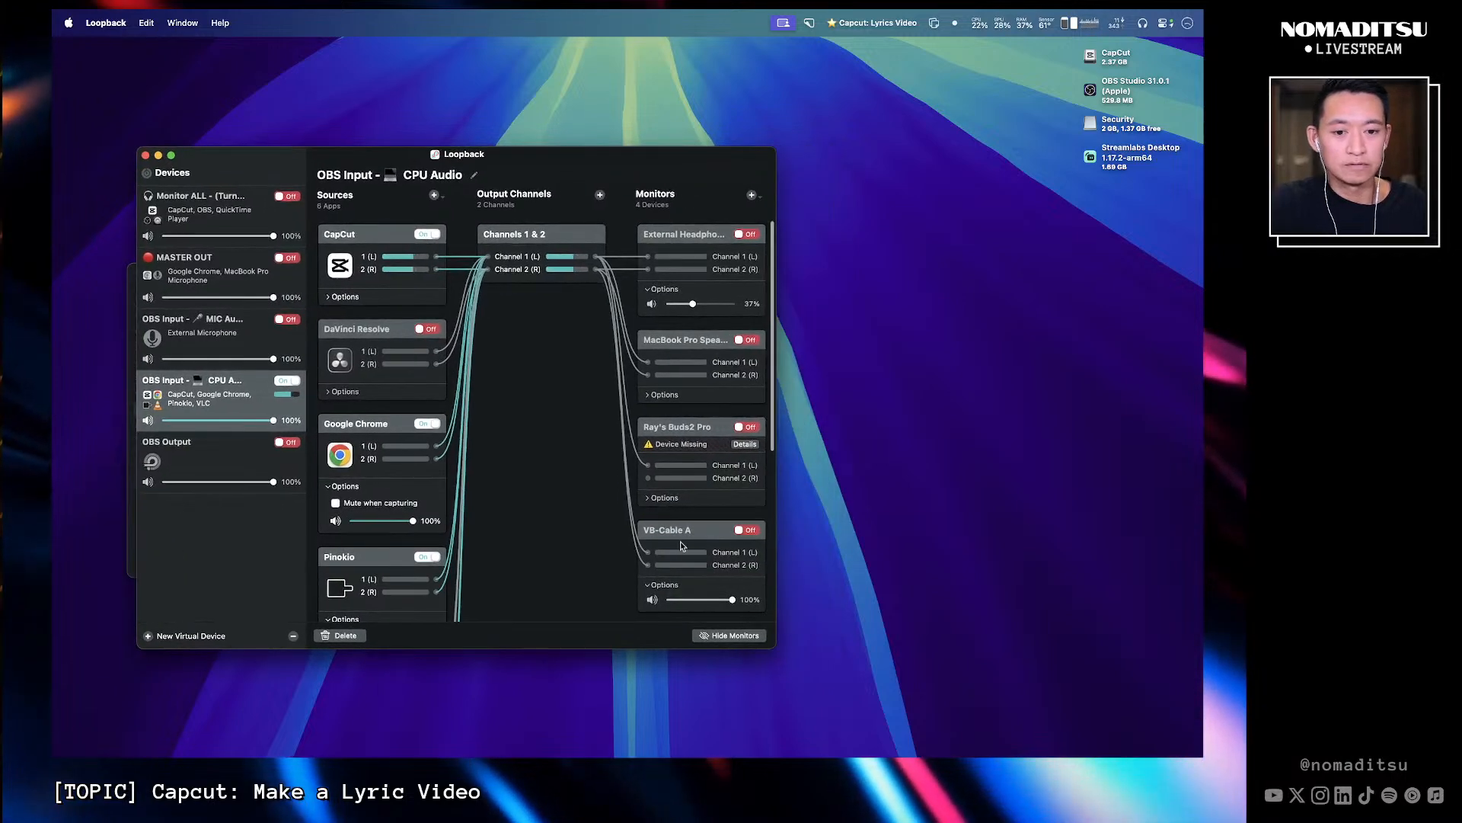
{"action": "left_click", "coordinate": [745, 235]}
{"action": "left_click_drag", "start_coordinate": [684, 157], "coordinate": [695, 160]}
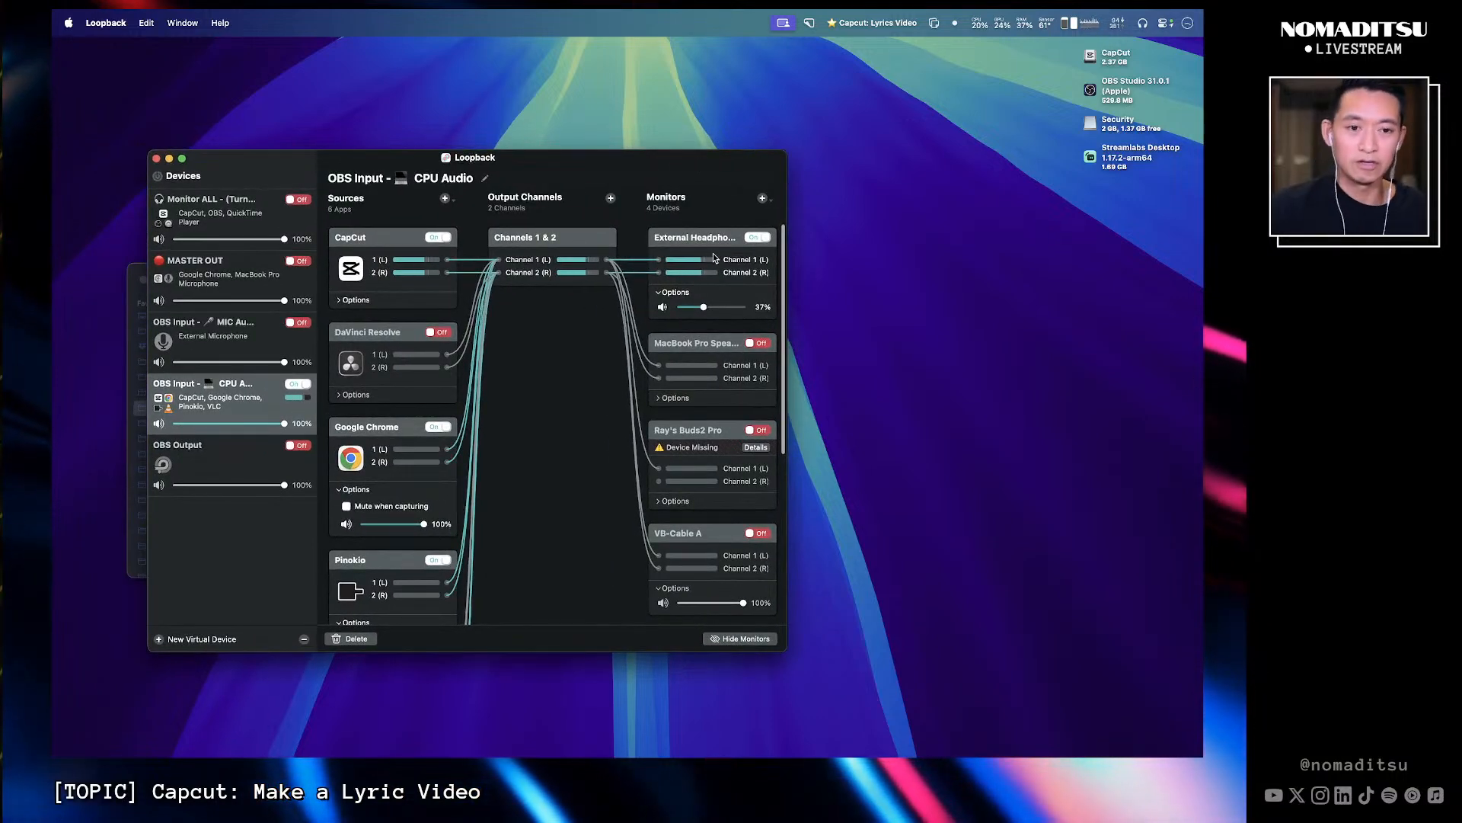
- Return to CapCut and replay the song from near the start of the timeline
{"action": "key", "text": "super+Tab"}
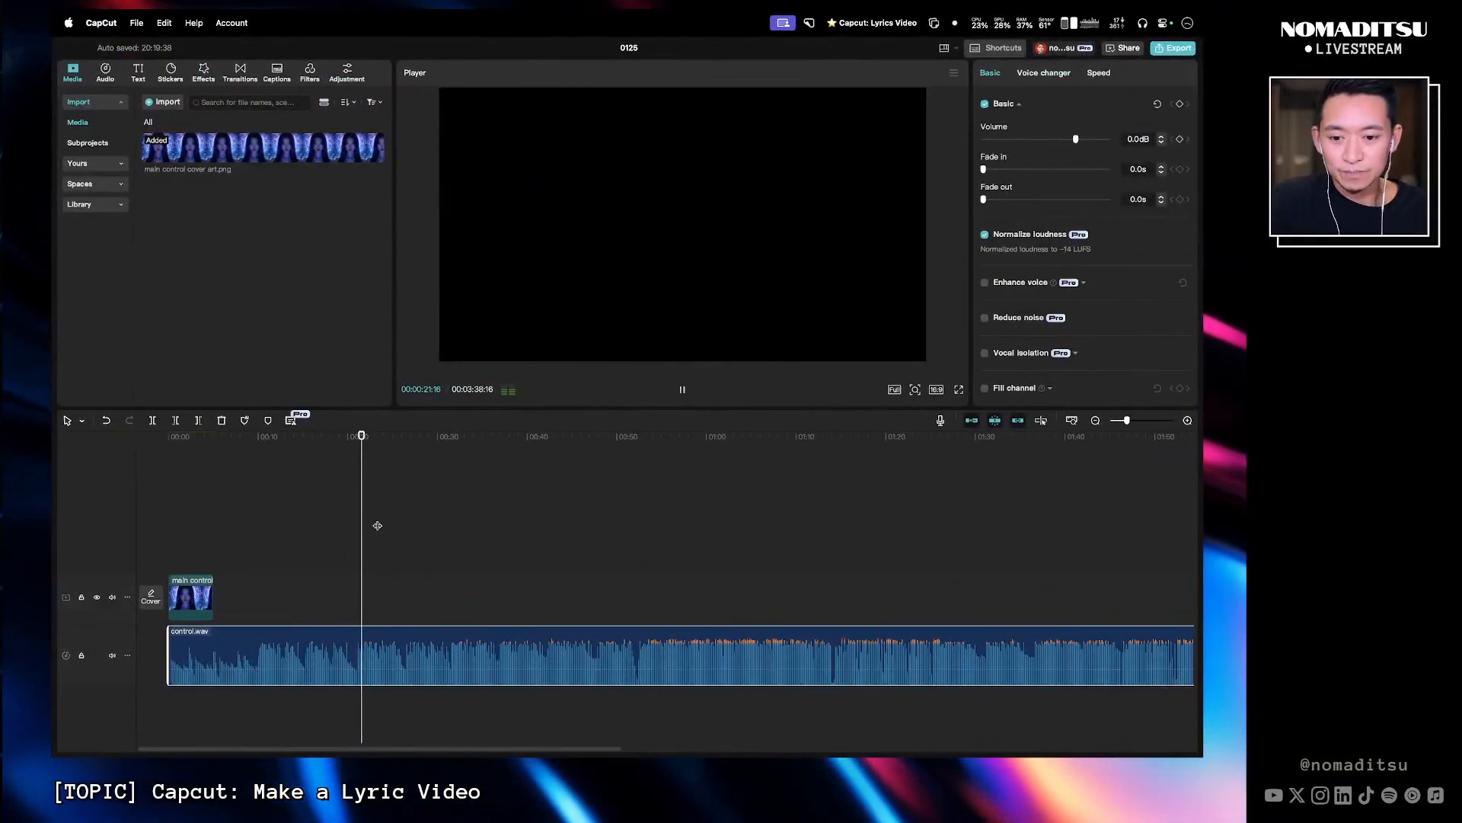
{"action": "left_click", "coordinate": [387, 492]}
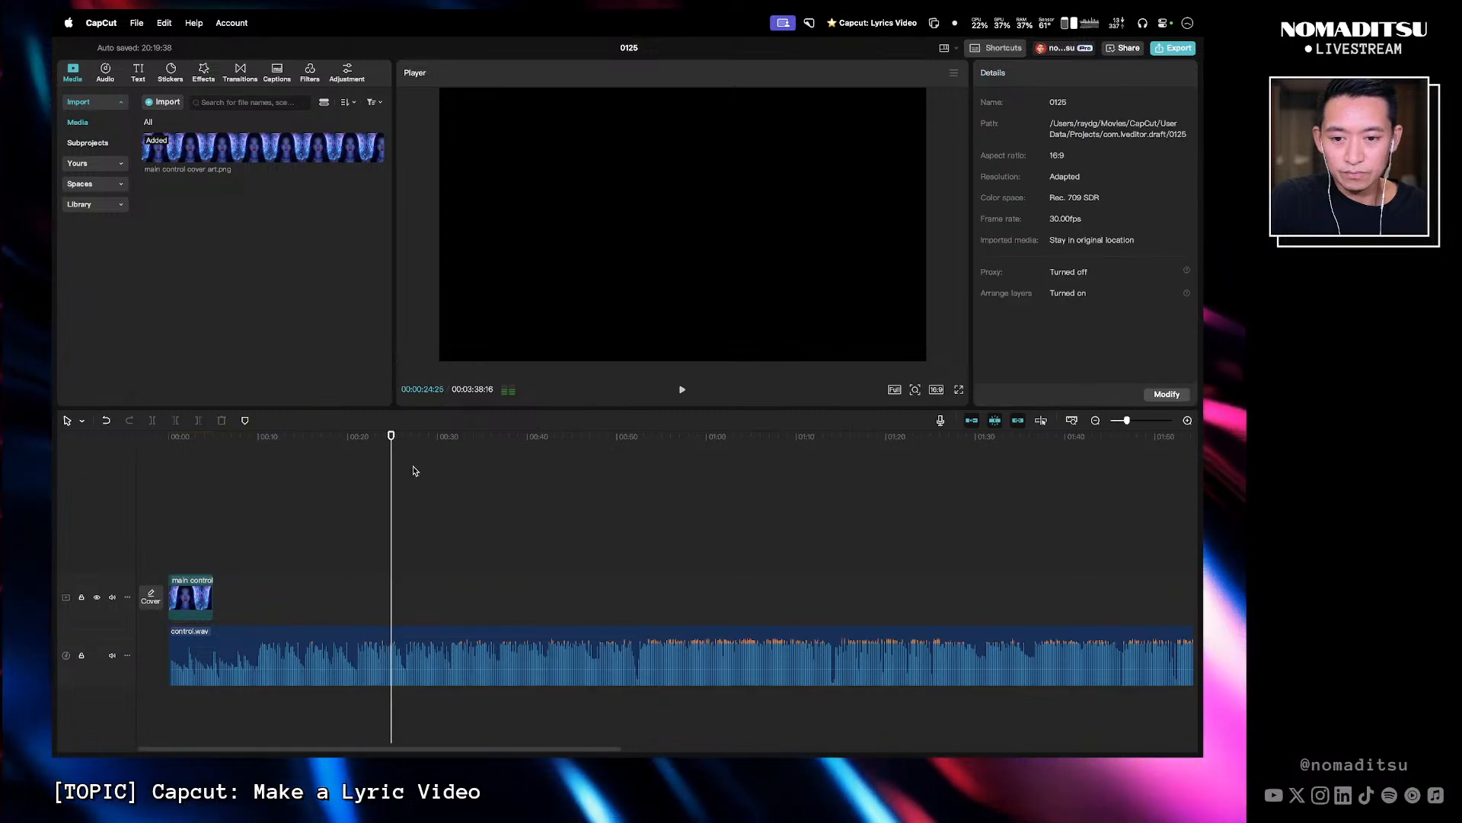
{"action": "key", "text": "space"}
{"action": "scroll", "coordinate": [386, 541], "scroll_direction": "down", "scroll_amount": 3}
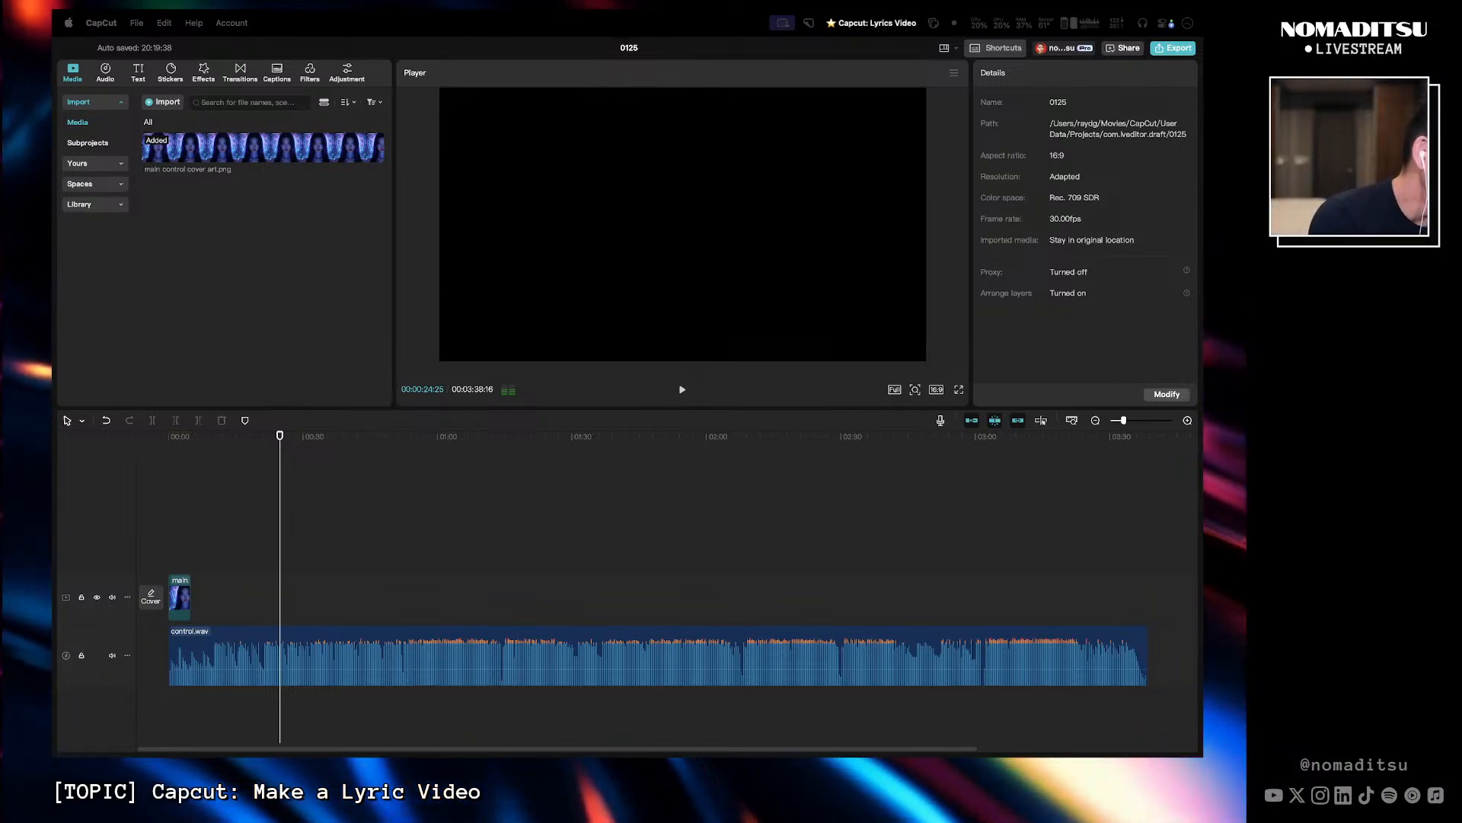
{"action": "left_click", "coordinate": [261, 463]}
{"action": "key", "text": "space"}
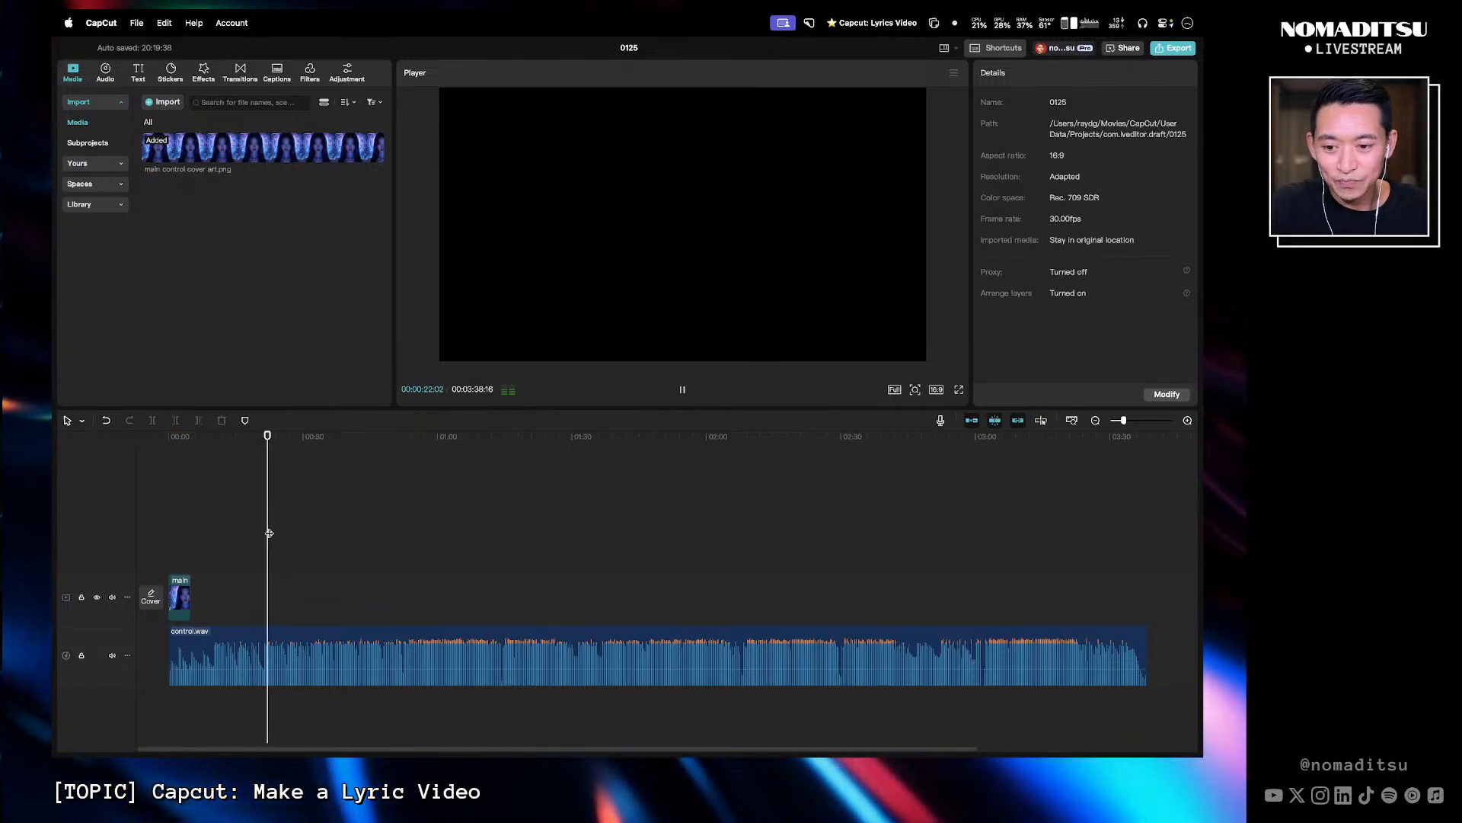
- Extend the cover art image clip so it spans the full length of the audio track
{"action": "left_click", "coordinate": [228, 557]}
{"action": "left_click_drag", "start_coordinate": [190, 591], "coordinate": [1047, 613]}
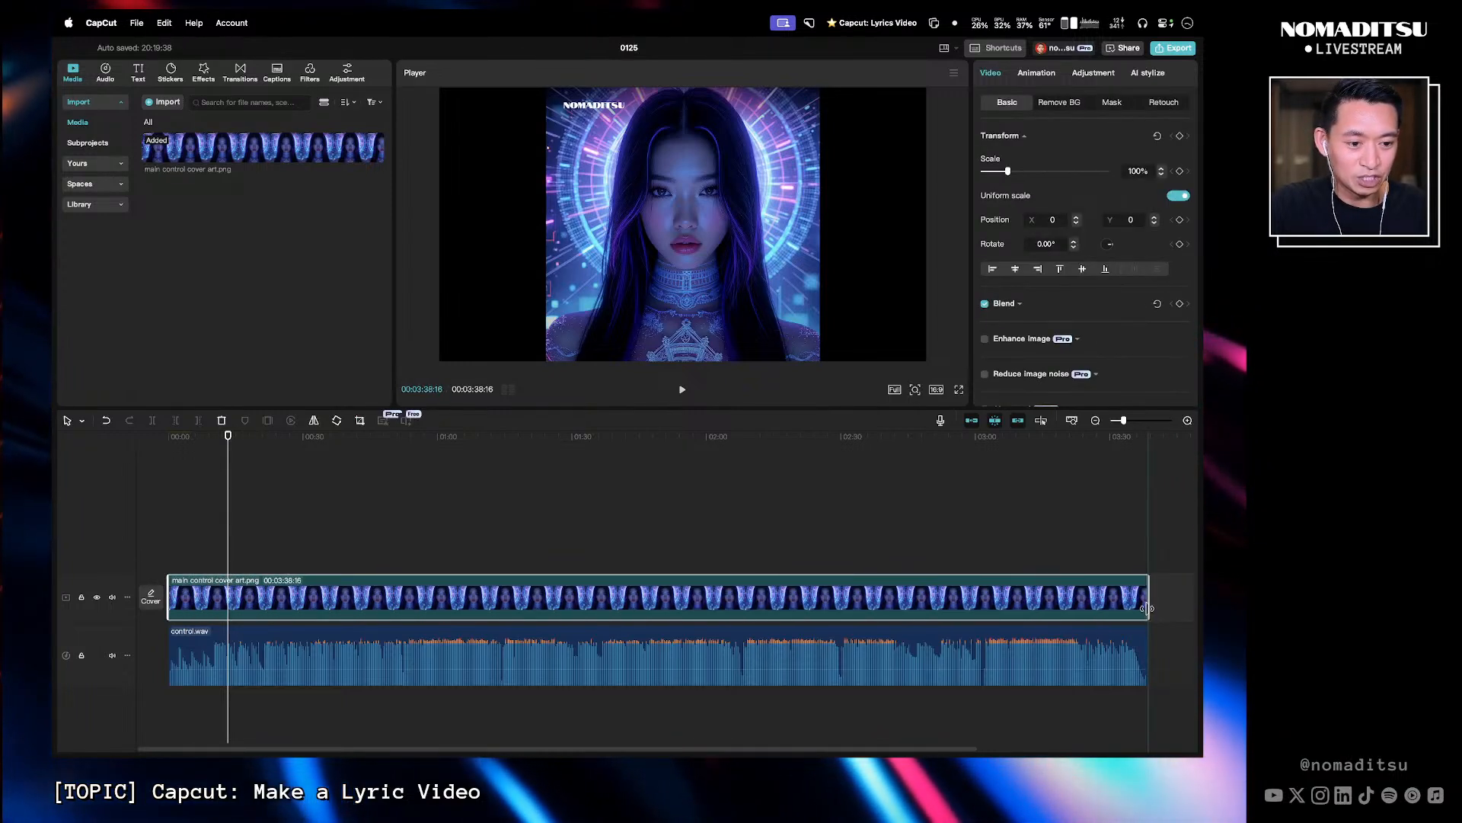
{"action": "left_click_drag", "start_coordinate": [1147, 608], "coordinate": [1148, 609]}
{"action": "left_click_drag", "start_coordinate": [258, 437], "coordinate": [168, 457]}
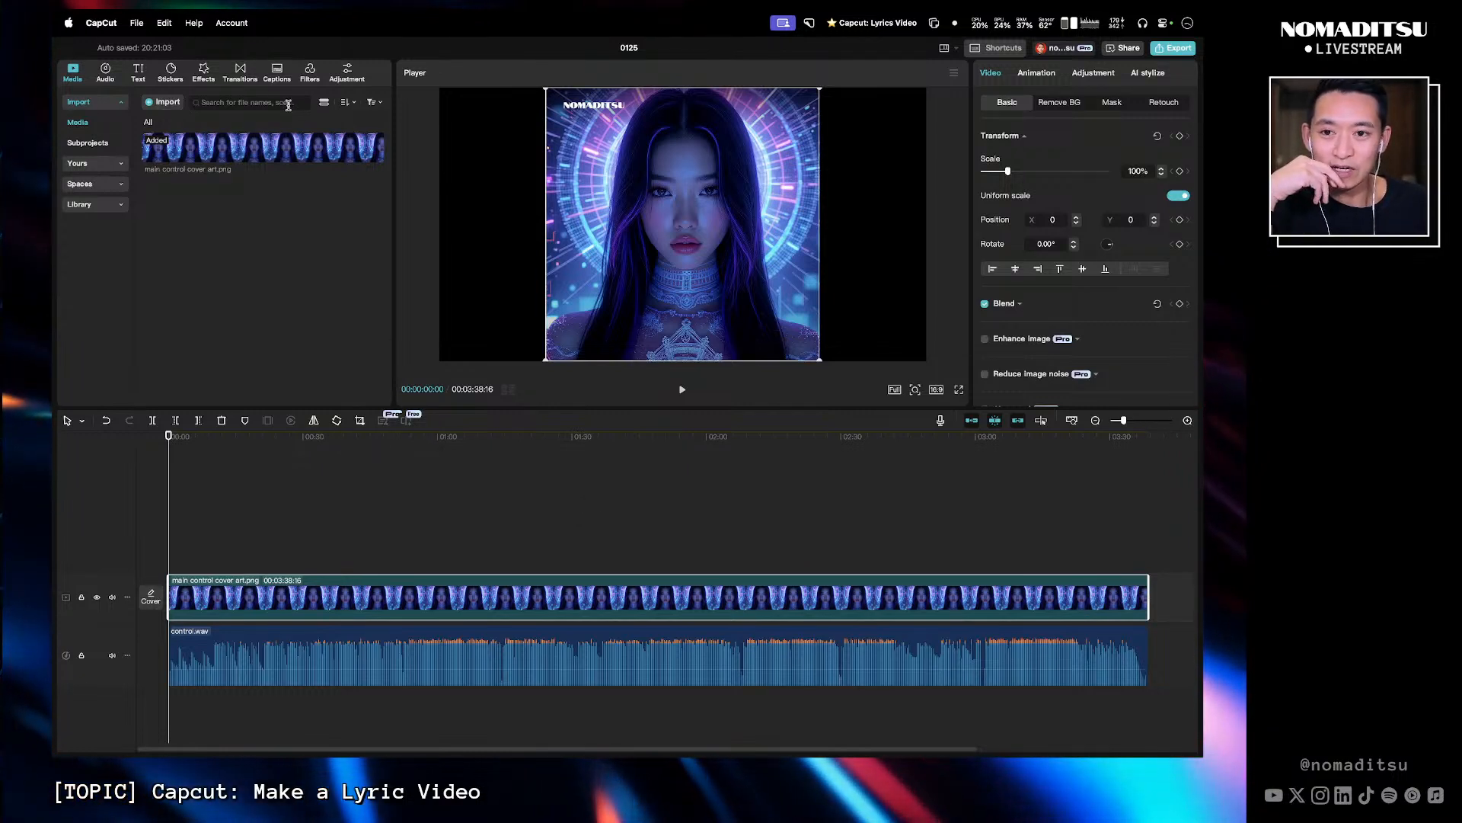
- Generate English auto lyrics from the song using the captions' Auto lyrics feature
{"action": "left_click", "coordinate": [272, 74]}
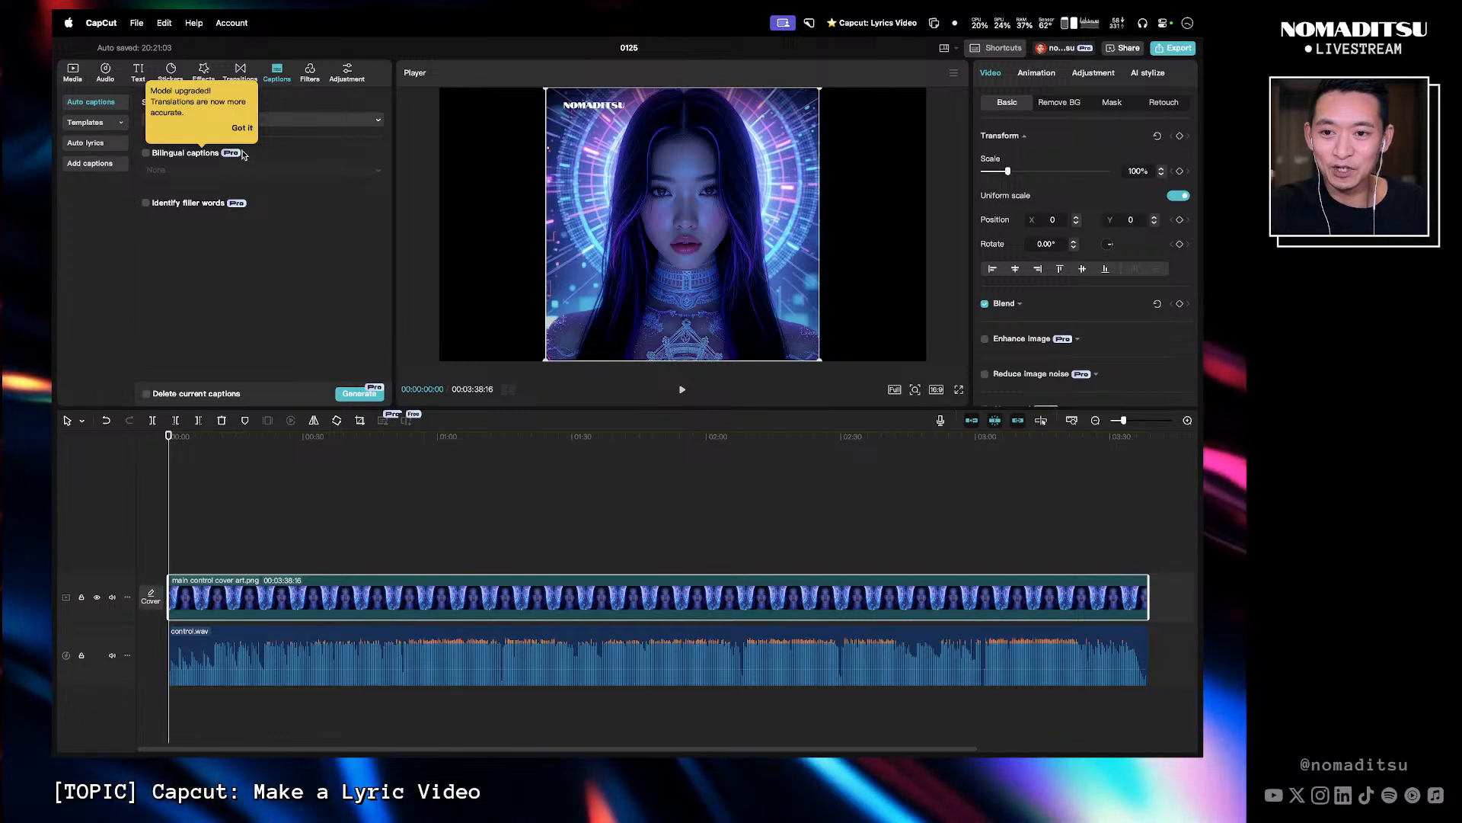
{"action": "left_click", "coordinate": [242, 131]}
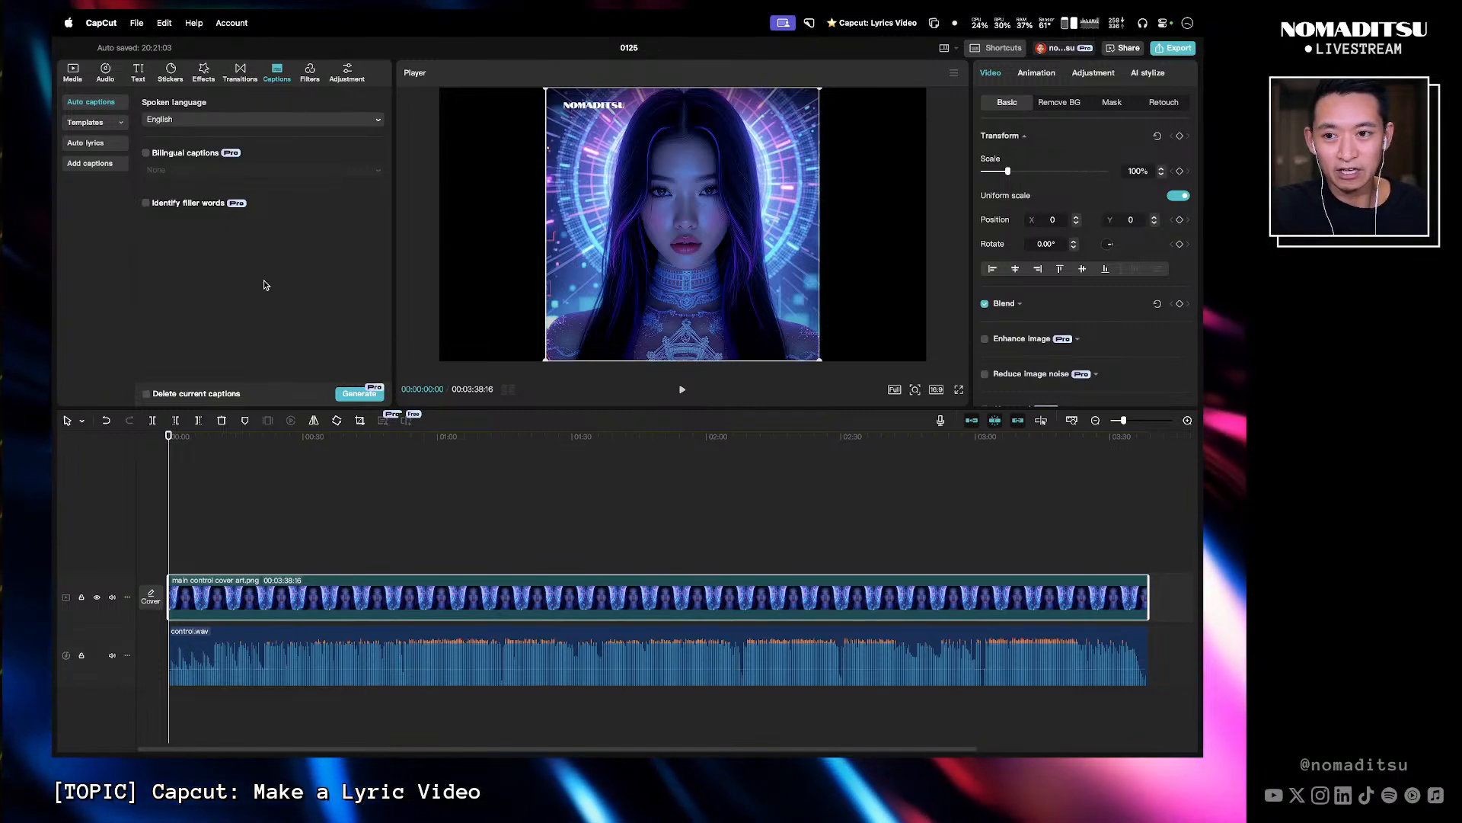
{"action": "left_click", "coordinate": [104, 147]}
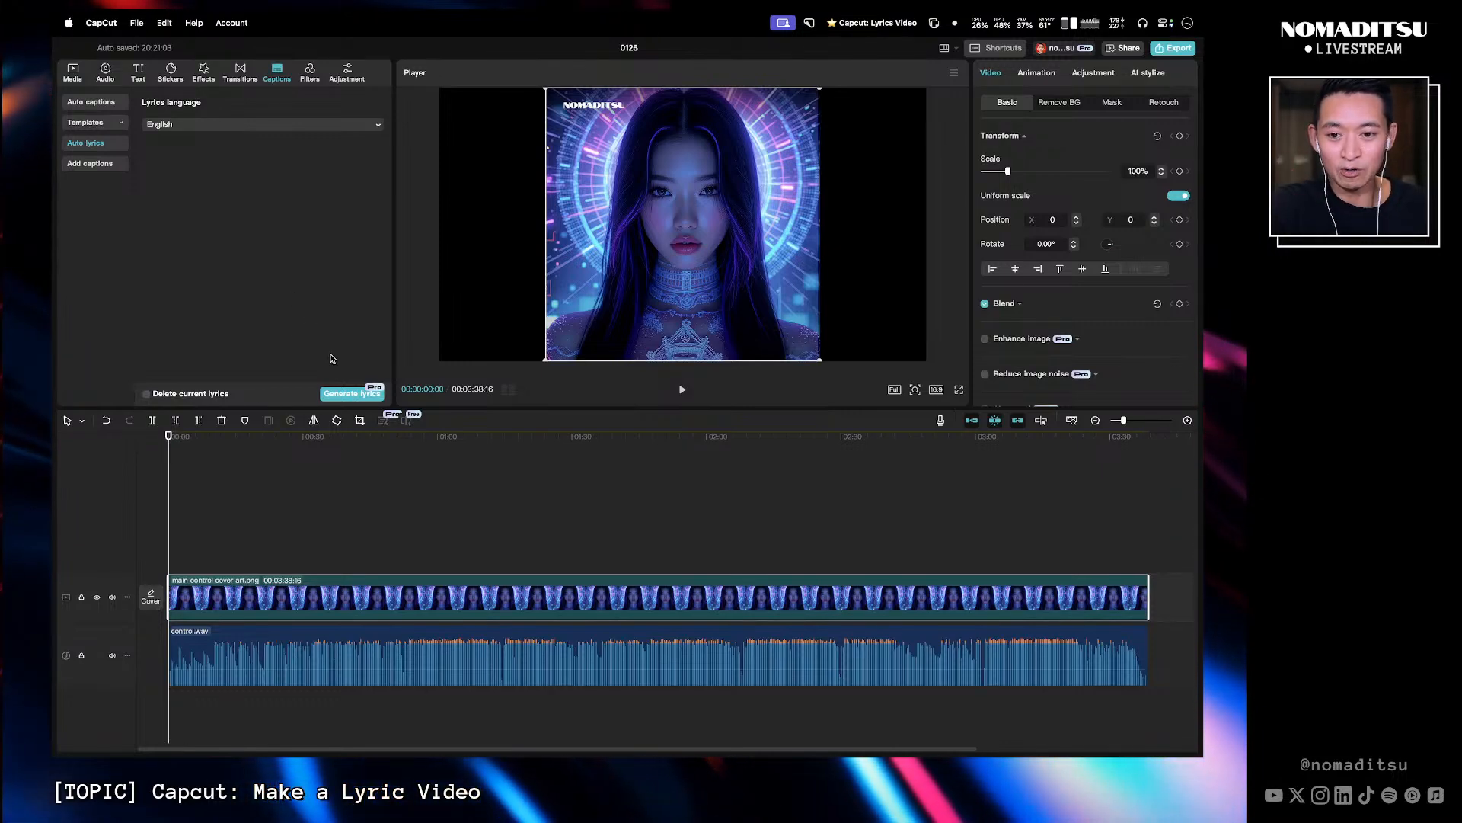
{"action": "left_click", "coordinate": [343, 394]}
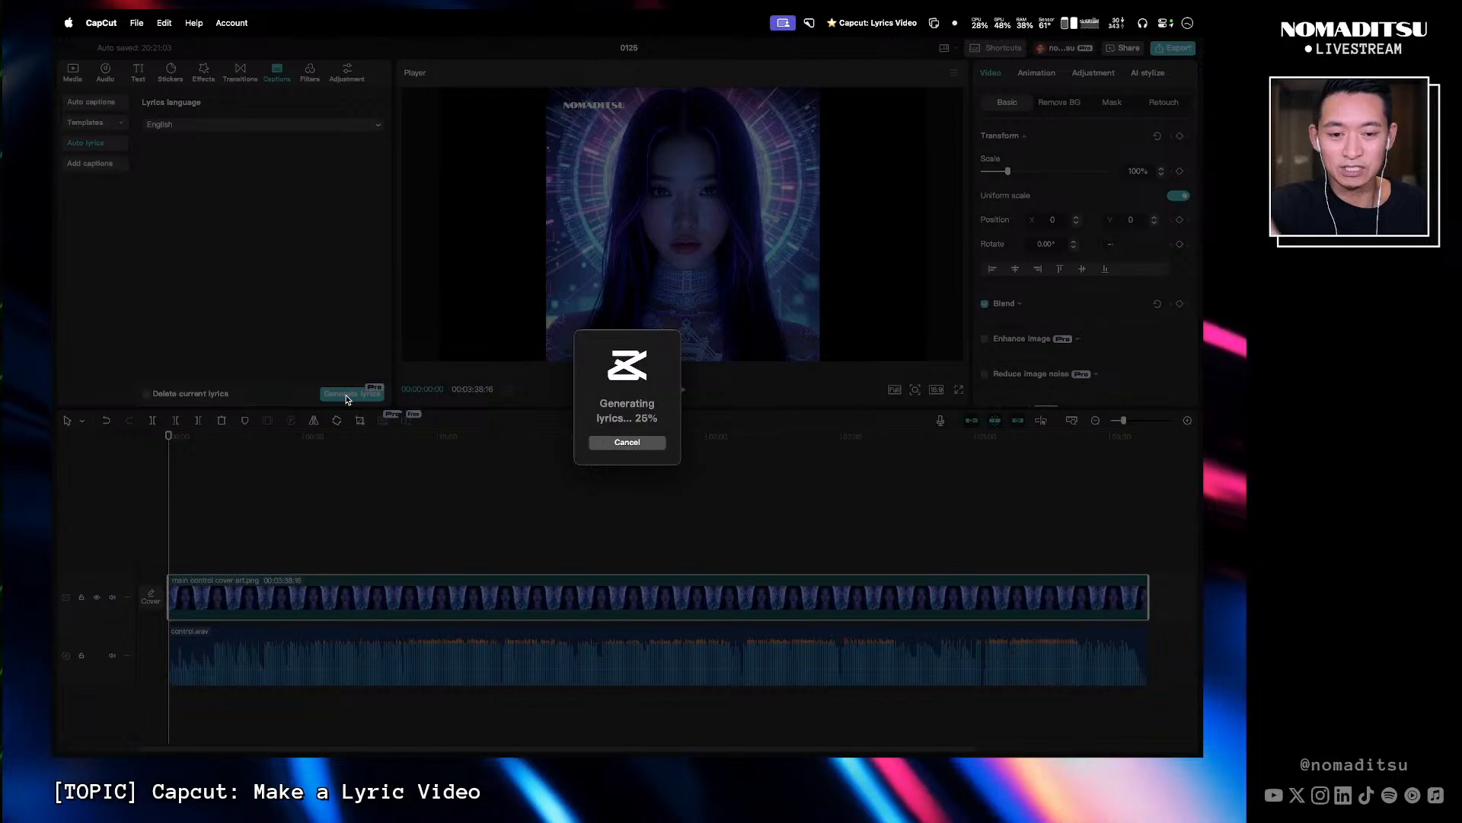
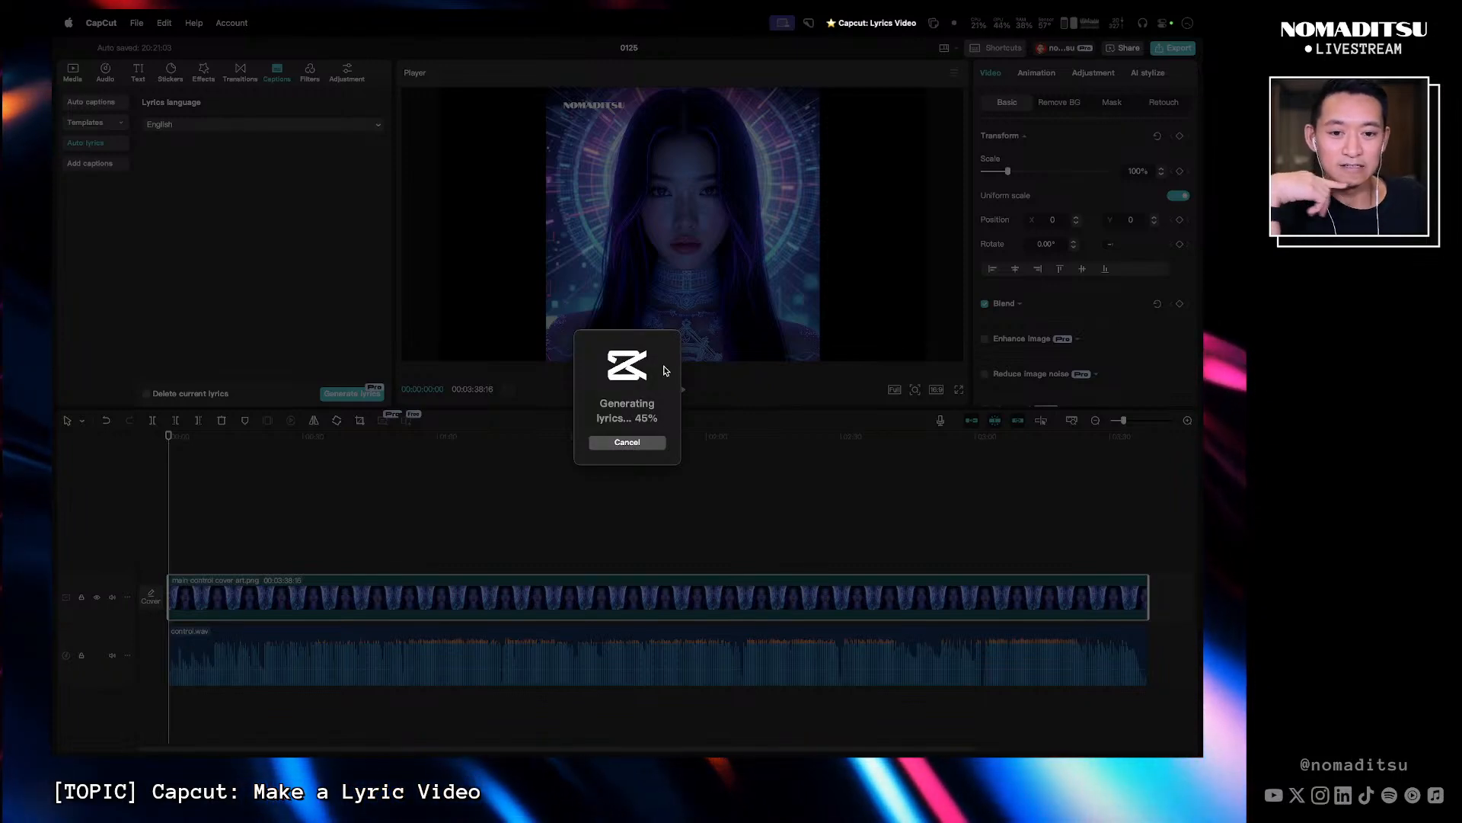
{"action": "left_click", "coordinate": [1016, 16]}
{"action": "left_click", "coordinate": [1016, 16]}
{"action": "left_click", "coordinate": [1016, 14]}
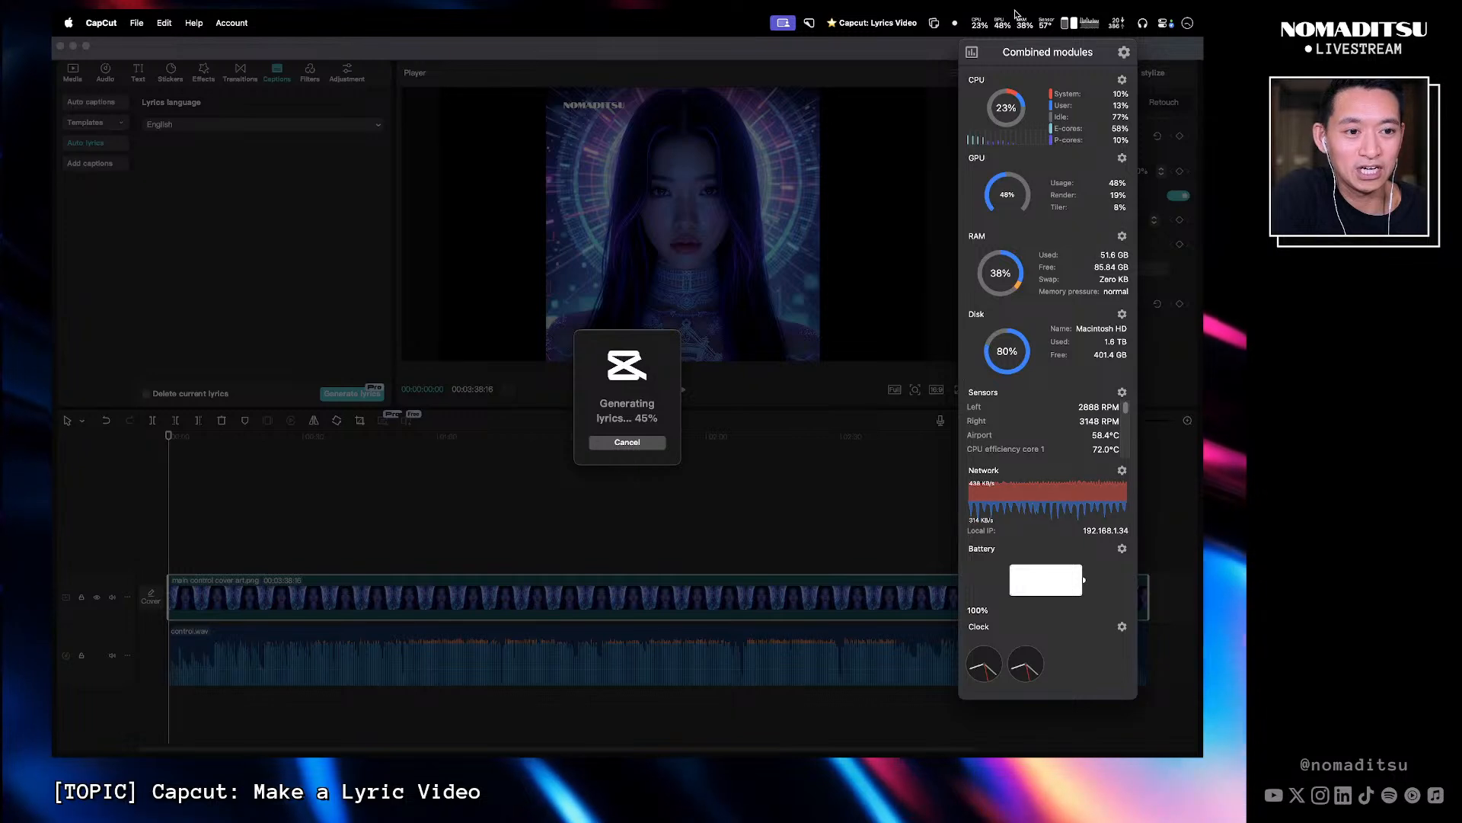
{"action": "left_click", "coordinate": [1016, 15]}
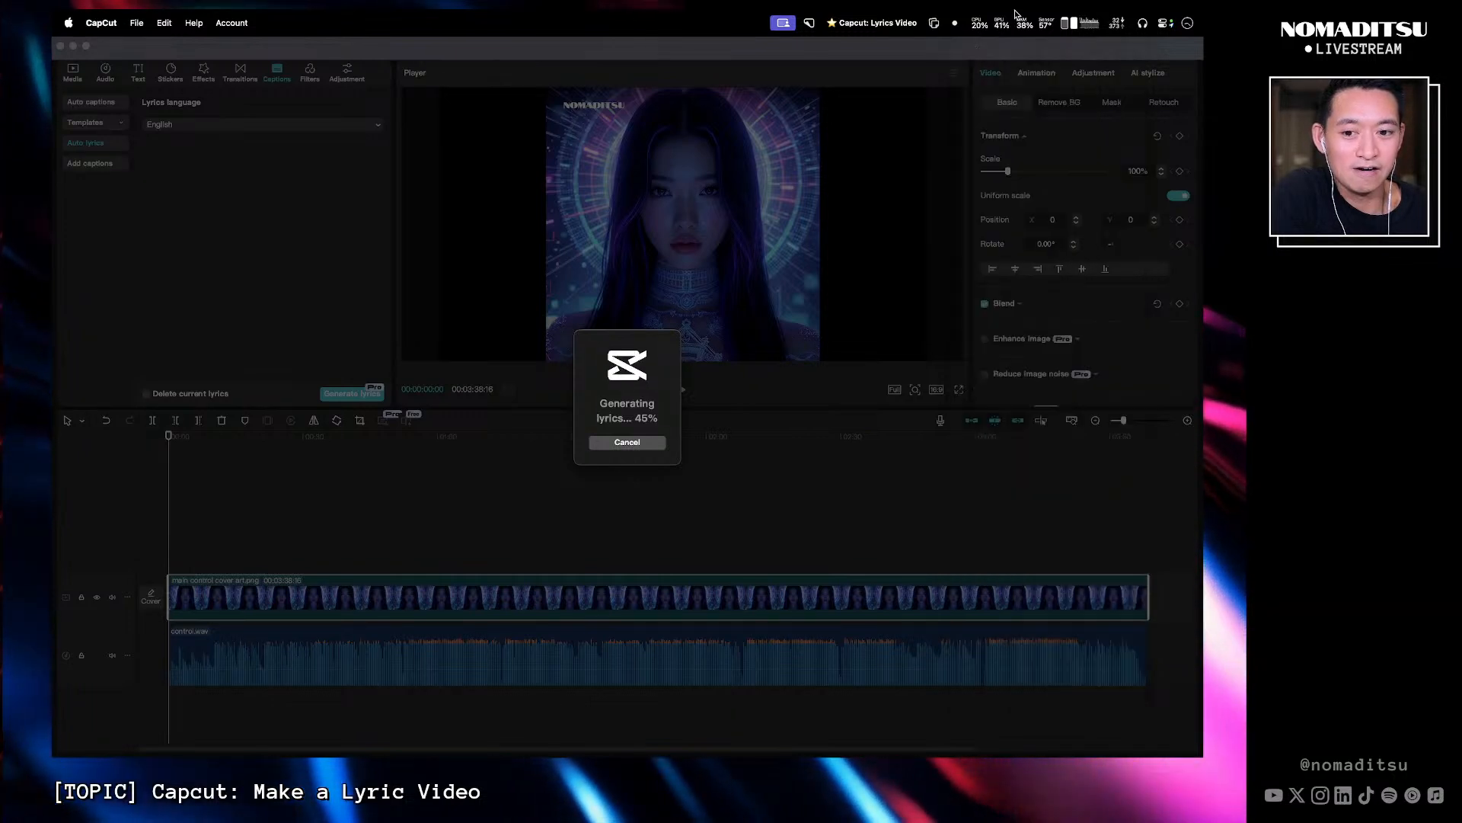
{"action": "left_click", "coordinate": [1016, 16]}
{"action": "left_click", "coordinate": [1016, 16]}
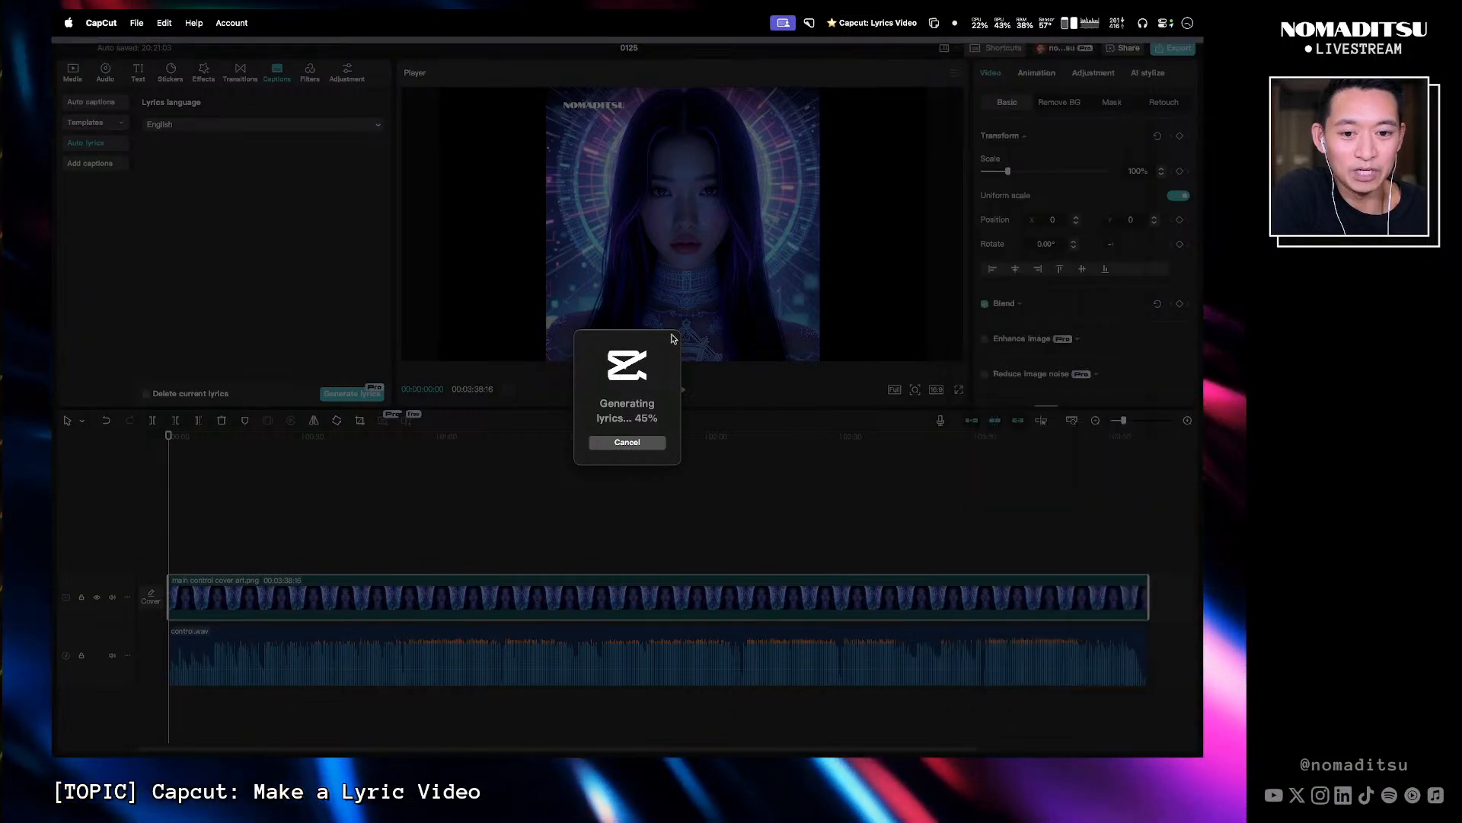
- Cancel the stalled lyric generation and generate the auto lyrics again
{"action": "left_click", "coordinate": [627, 443]}
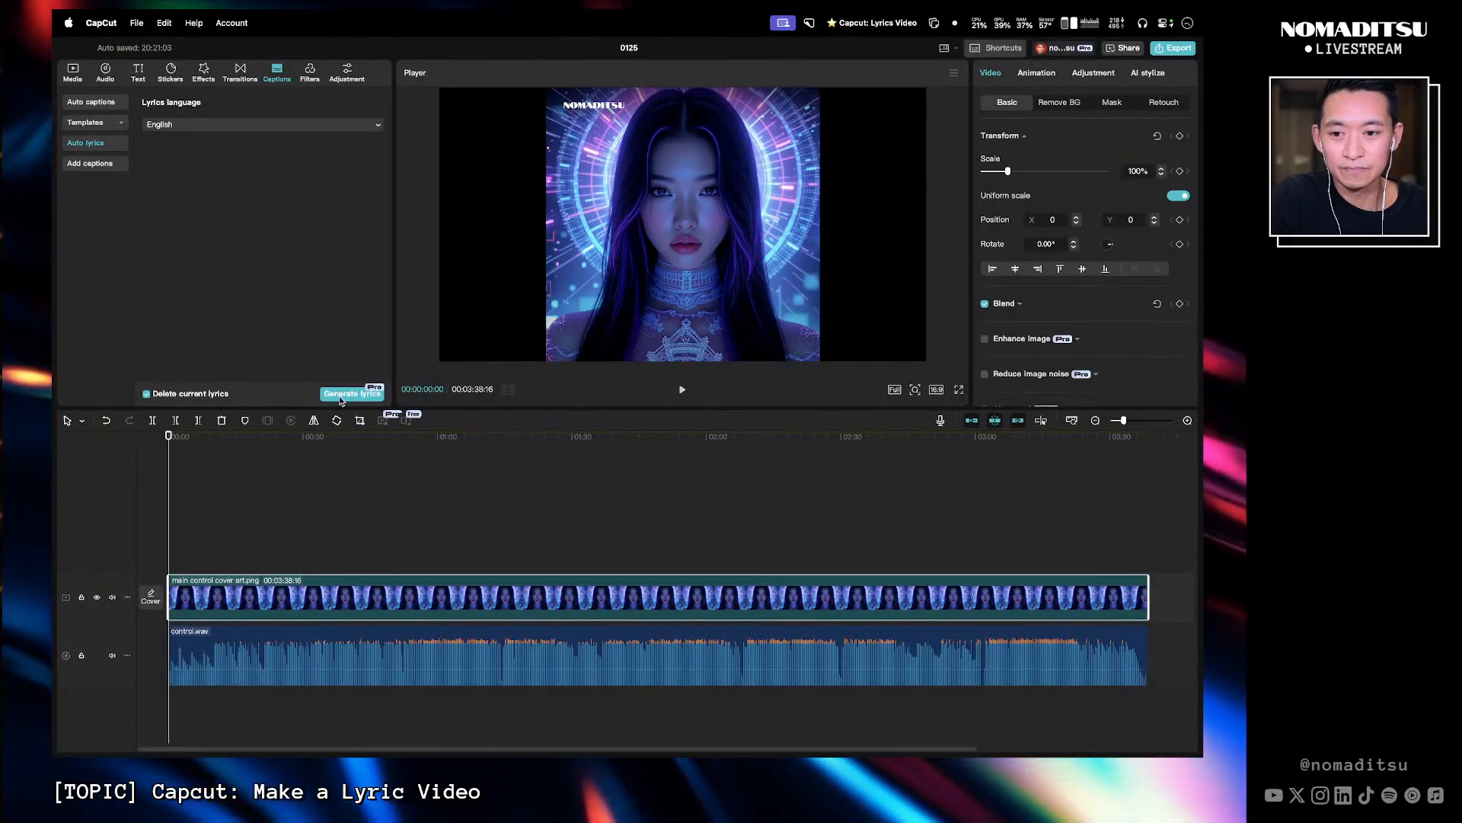
{"action": "left_click", "coordinate": [349, 395]}
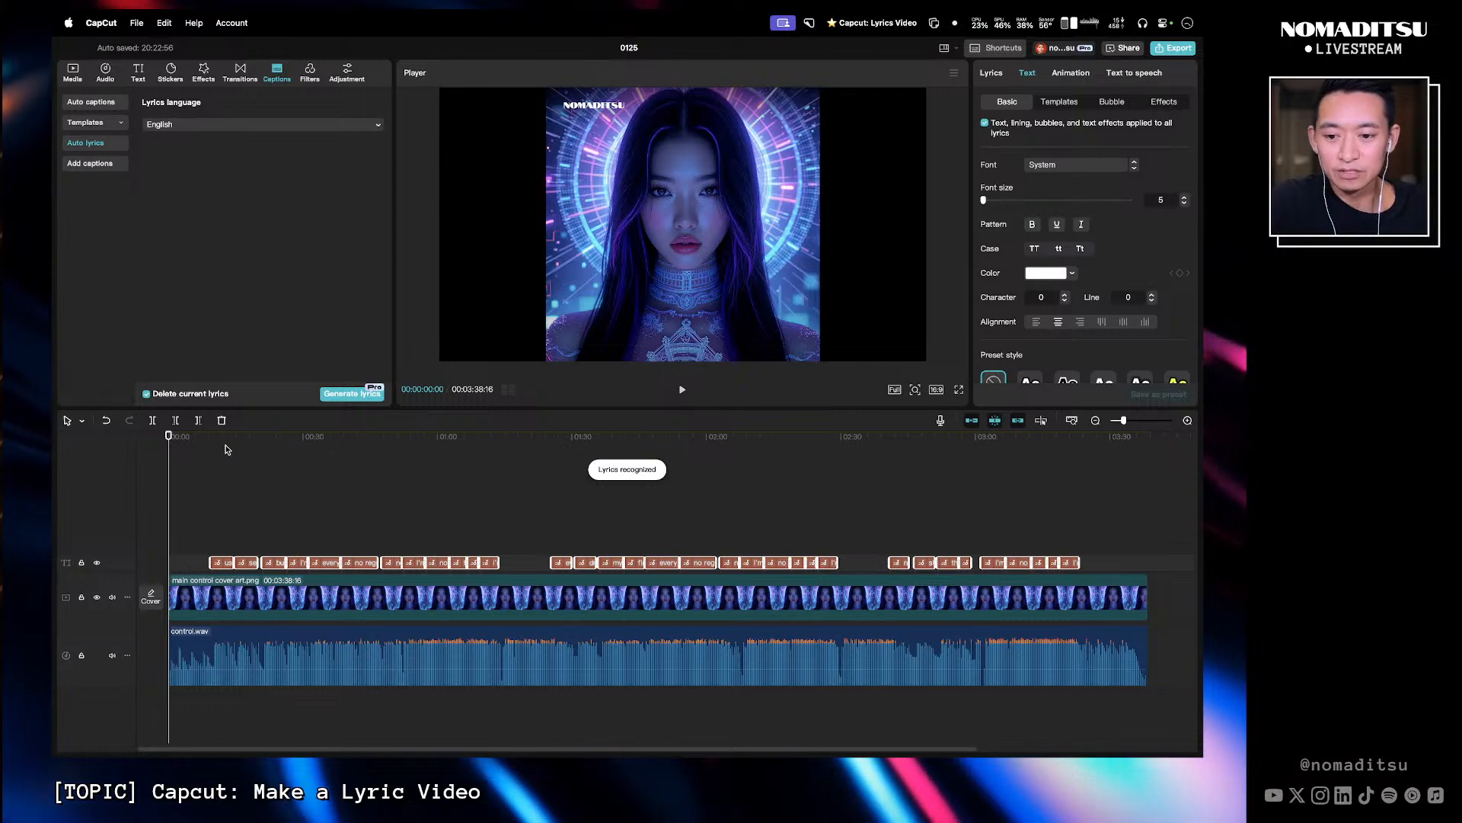
- Scrub and play through the timeline to check the generated lyric captions against the song
{"action": "left_click_drag", "start_coordinate": [214, 442], "coordinate": [507, 462]}
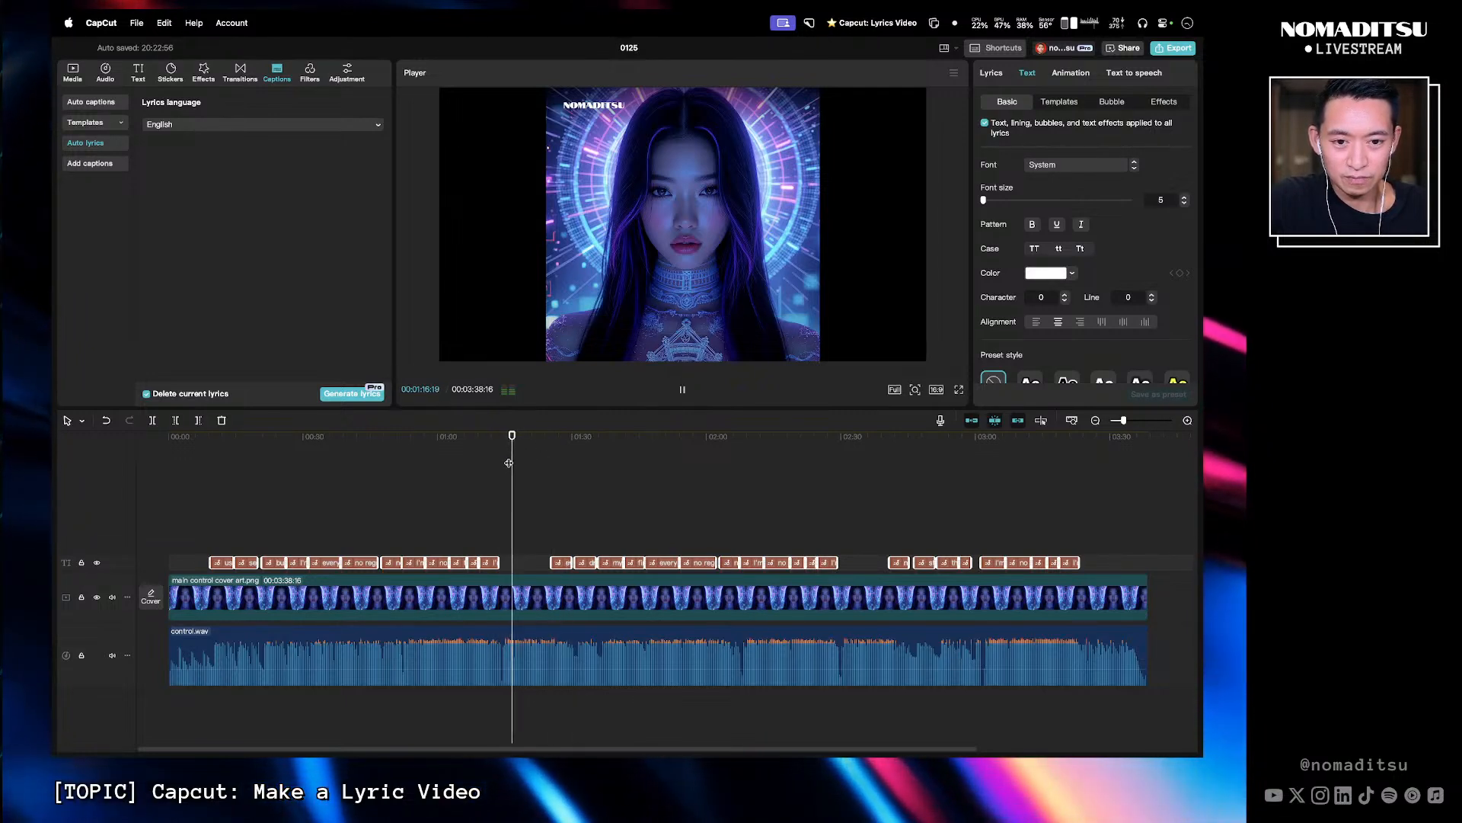
{"action": "left_click_drag", "start_coordinate": [540, 445], "coordinate": [549, 450]}
{"action": "key", "text": "space"}
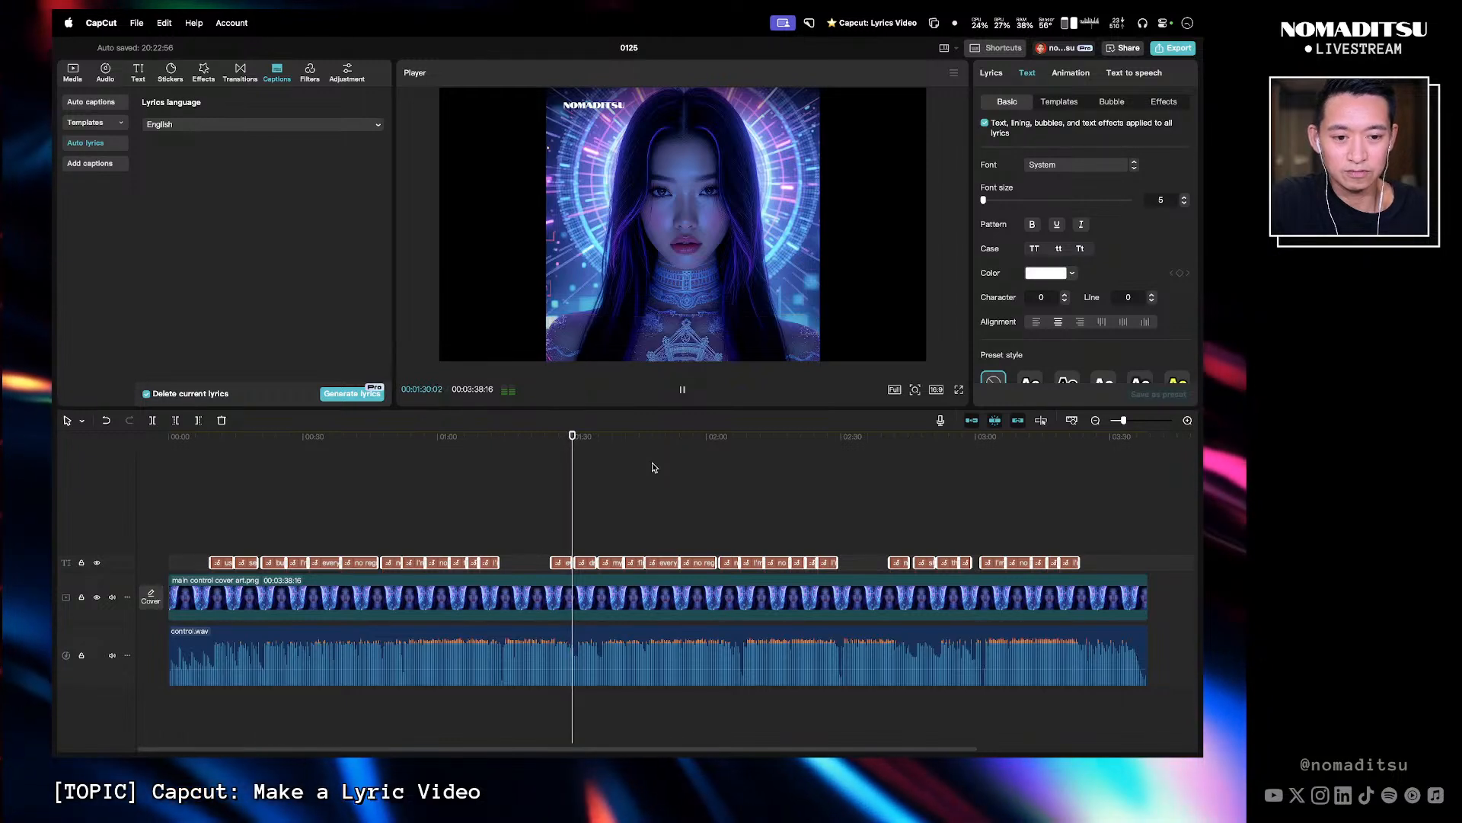
{"action": "key", "text": "space"}
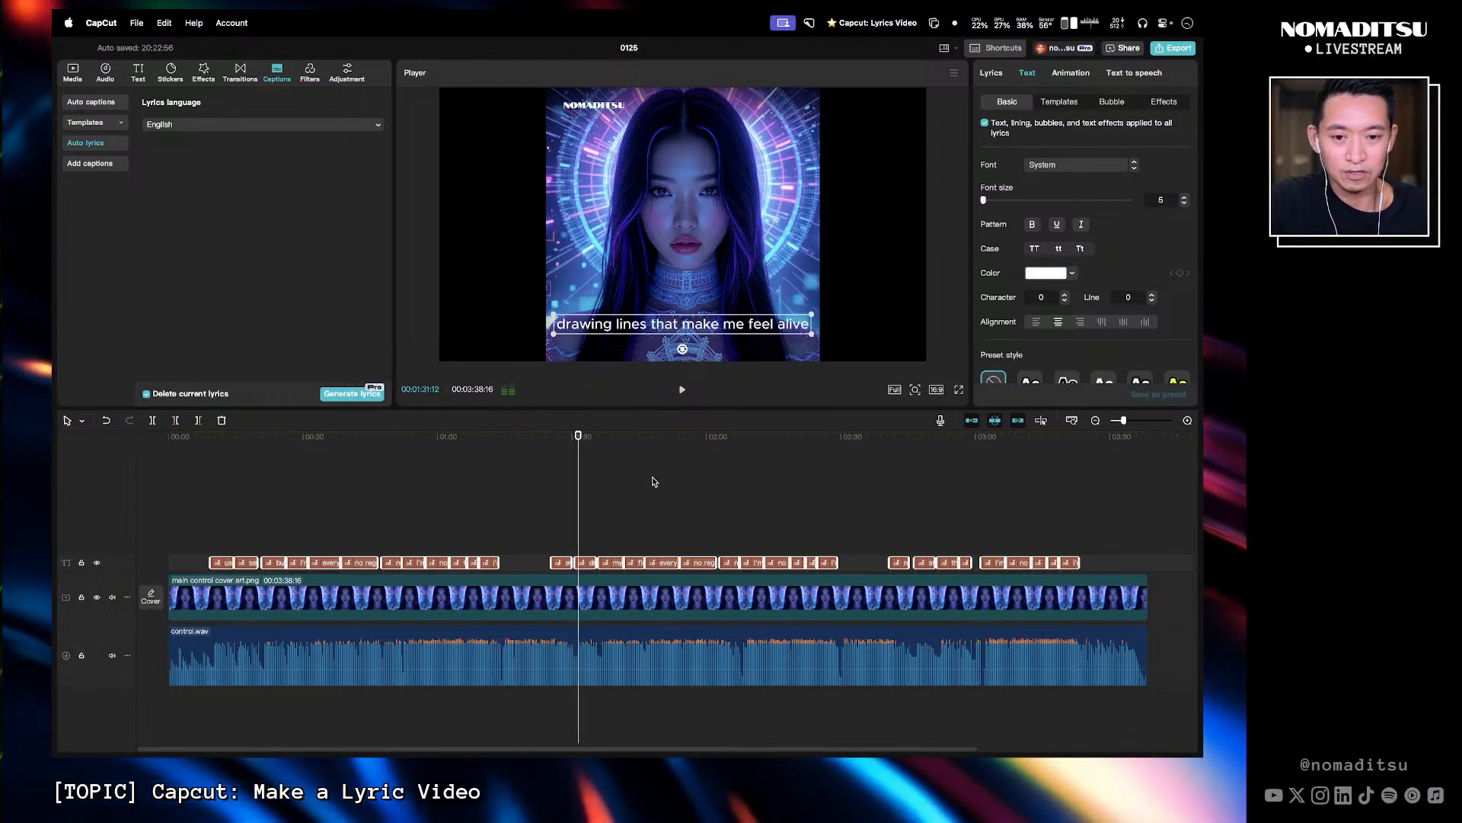
{"action": "left_click_drag", "start_coordinate": [579, 437], "coordinate": [646, 457]}
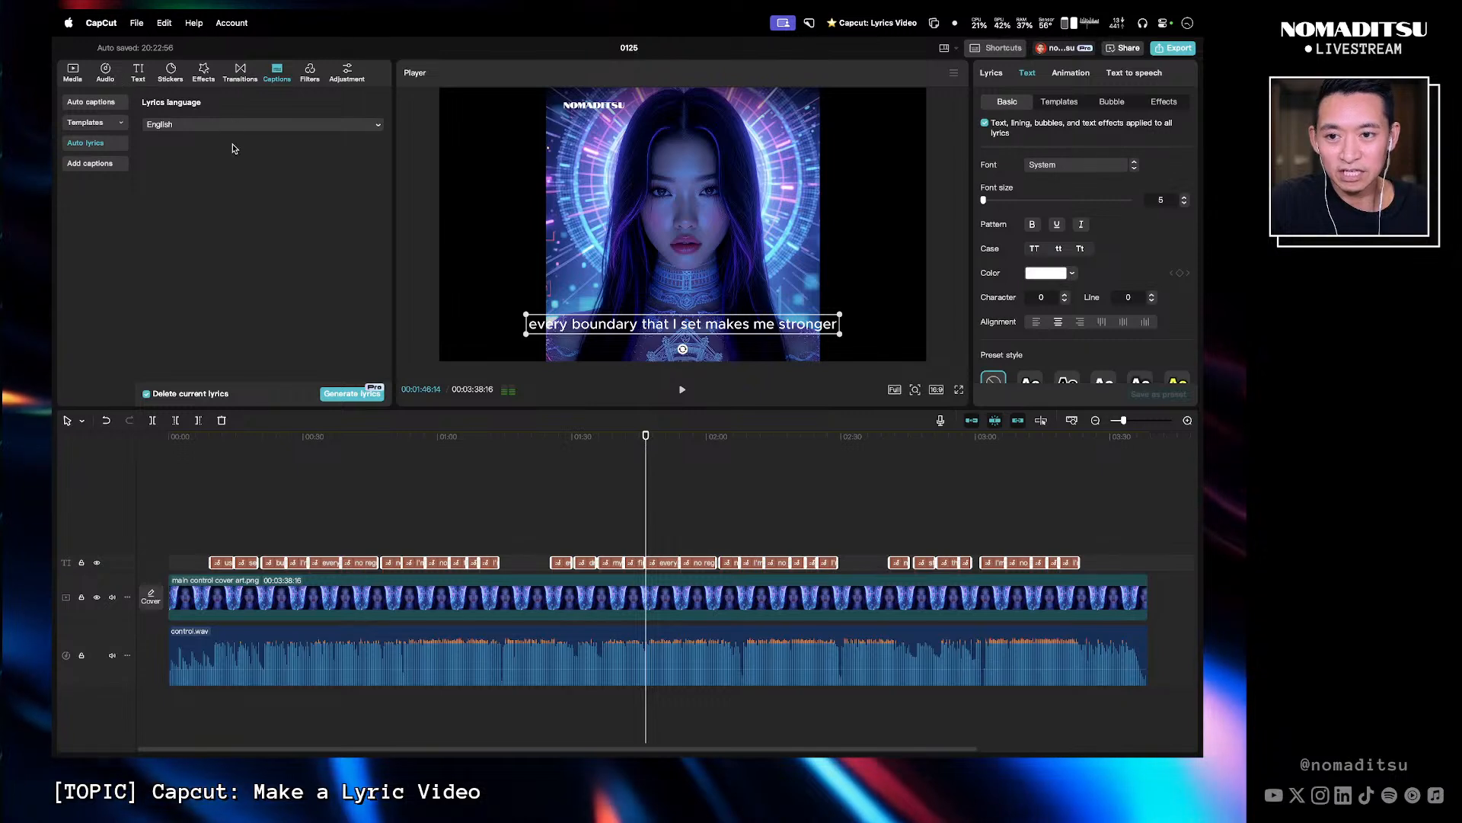
- Open the saved text presets in the Yours library and refresh the cloud preset list
{"action": "left_click", "coordinate": [142, 73]}
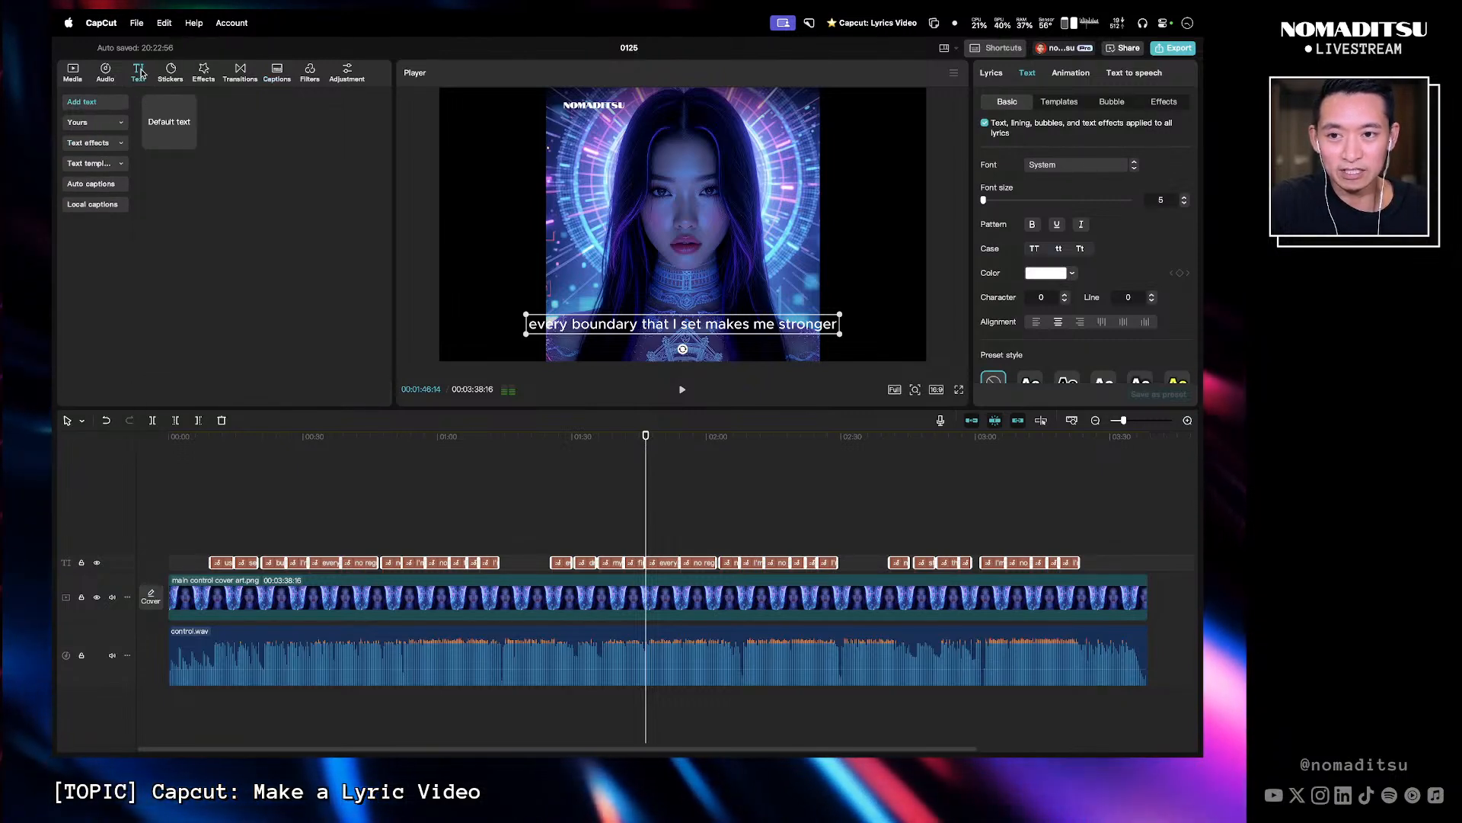
{"action": "left_click", "coordinate": [85, 123]}
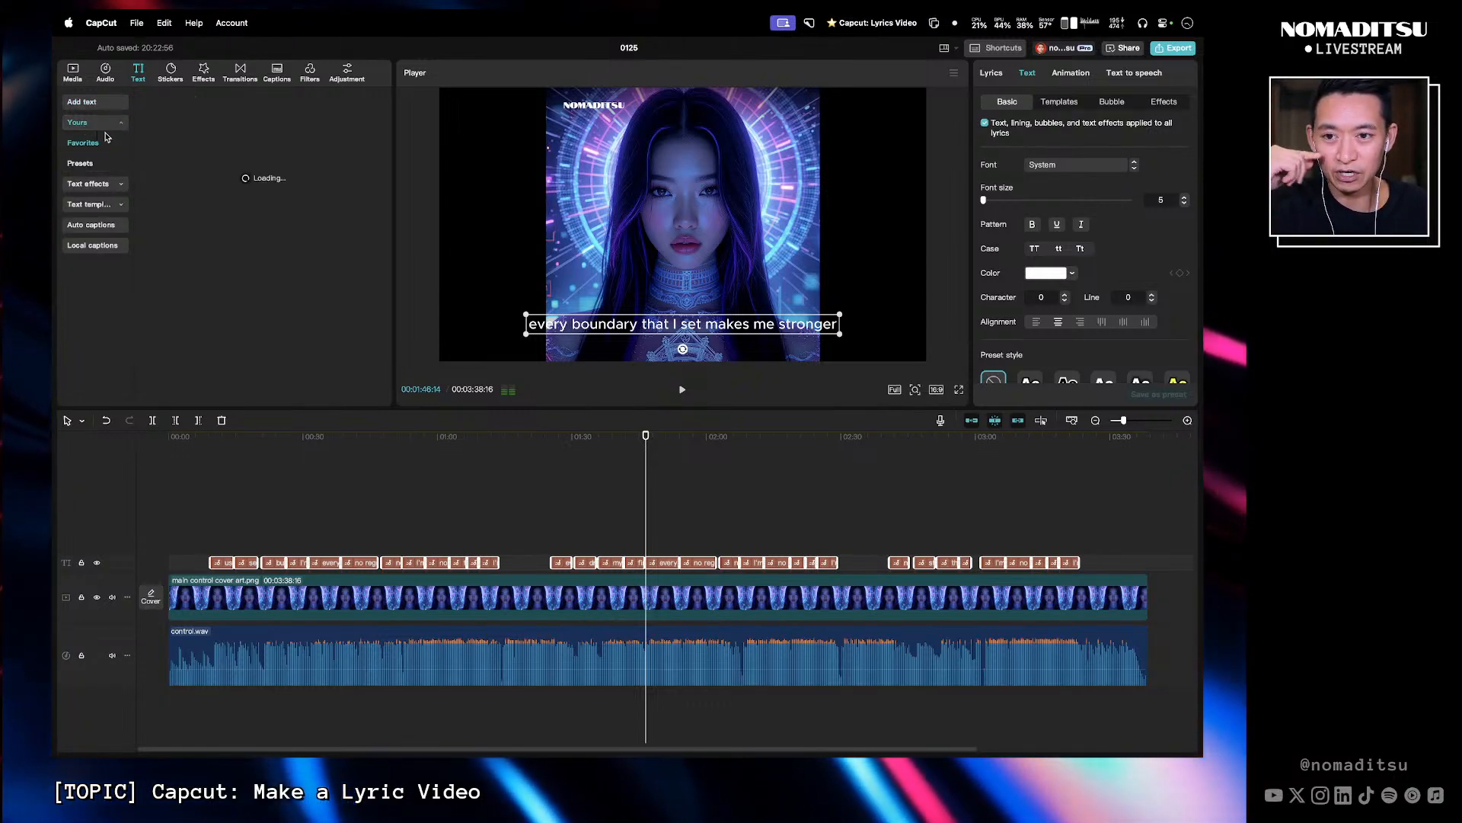
{"action": "left_click", "coordinate": [80, 163]}
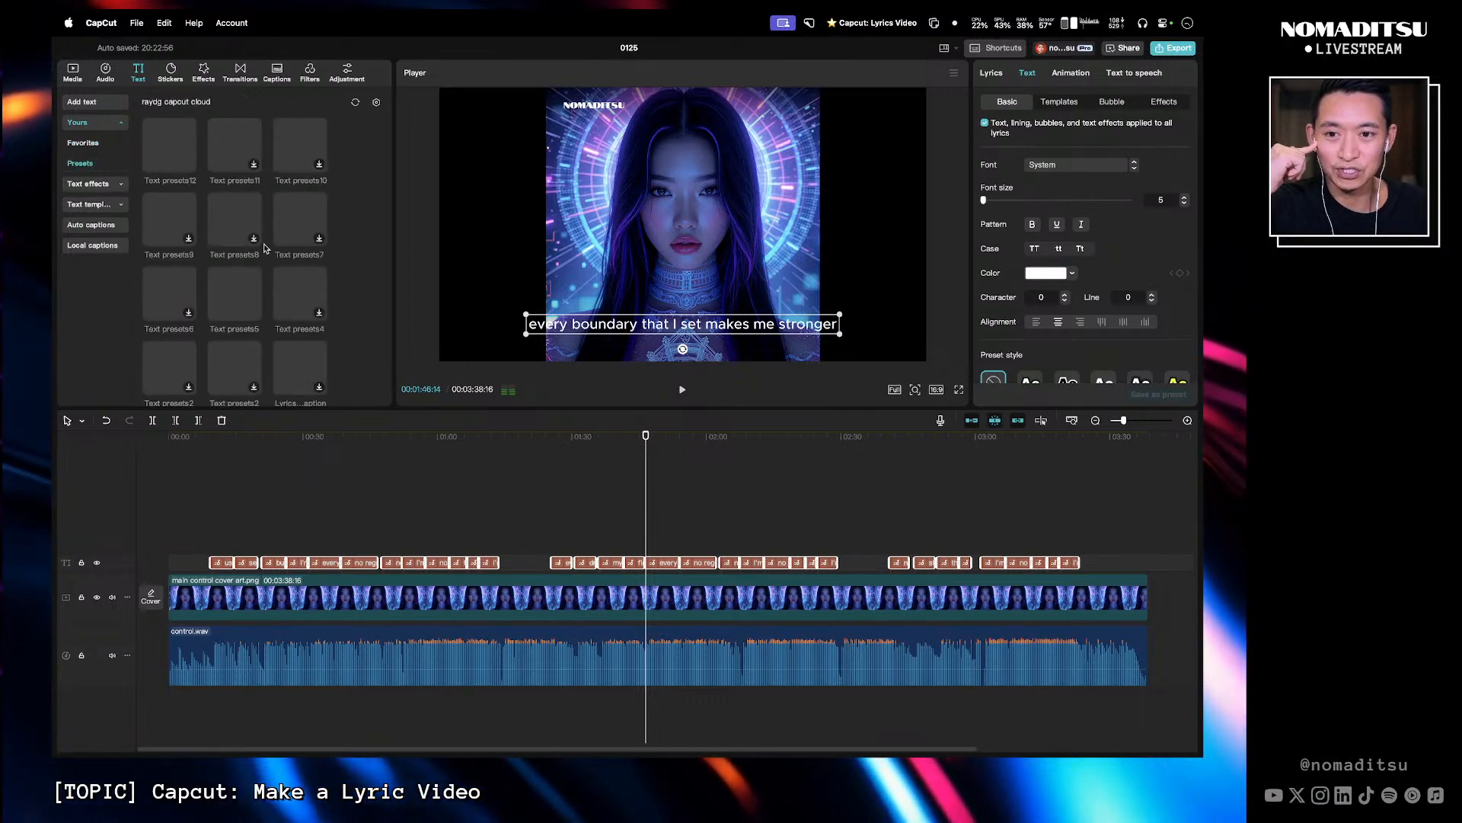
{"action": "left_click", "coordinate": [355, 103]}
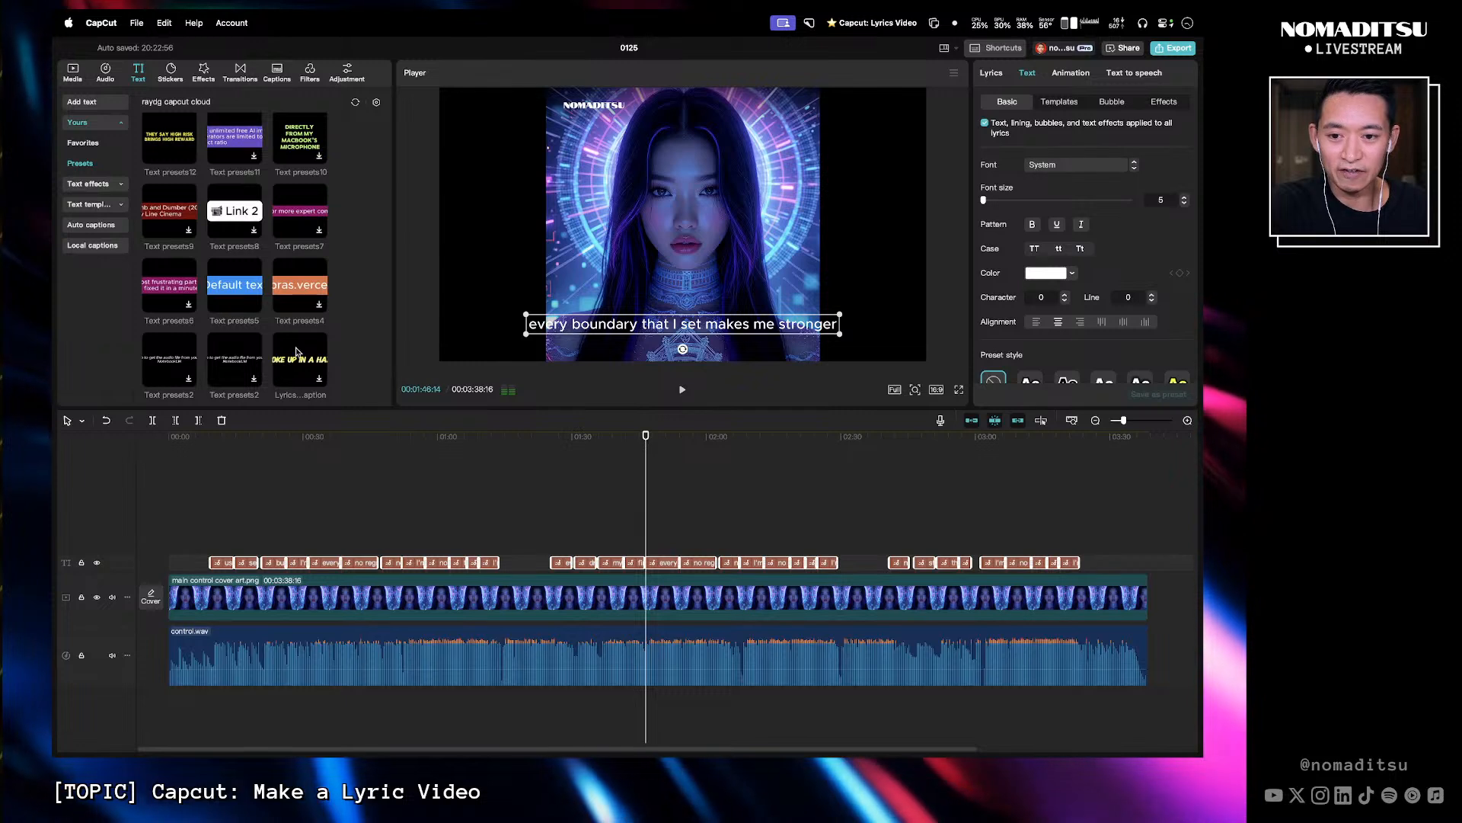
- Try to apply the Lyrics caption preset to a selected lyric clip on the timeline
{"action": "left_click", "coordinate": [304, 375]}
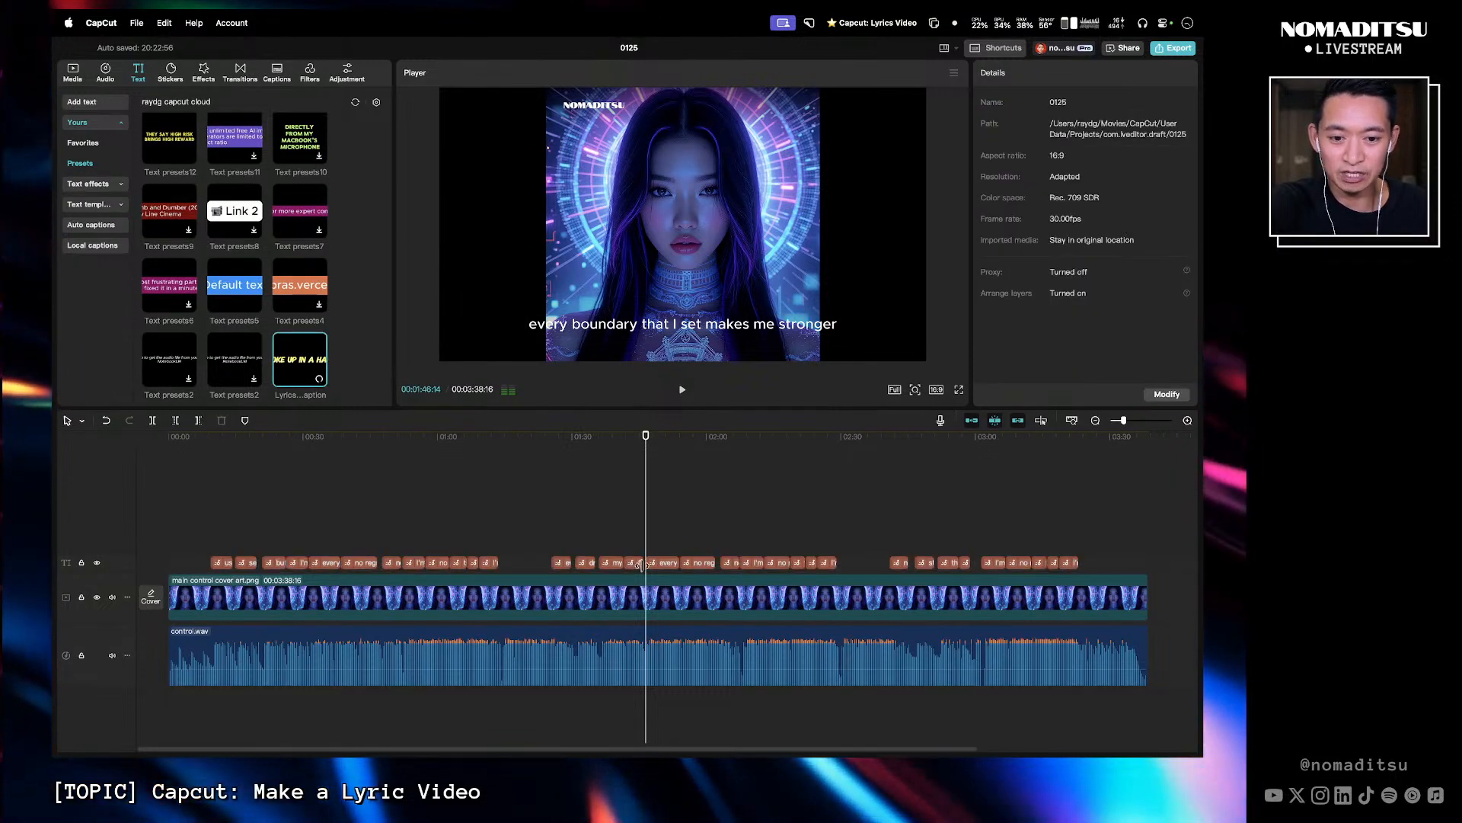
{"action": "left_click", "coordinate": [668, 564]}
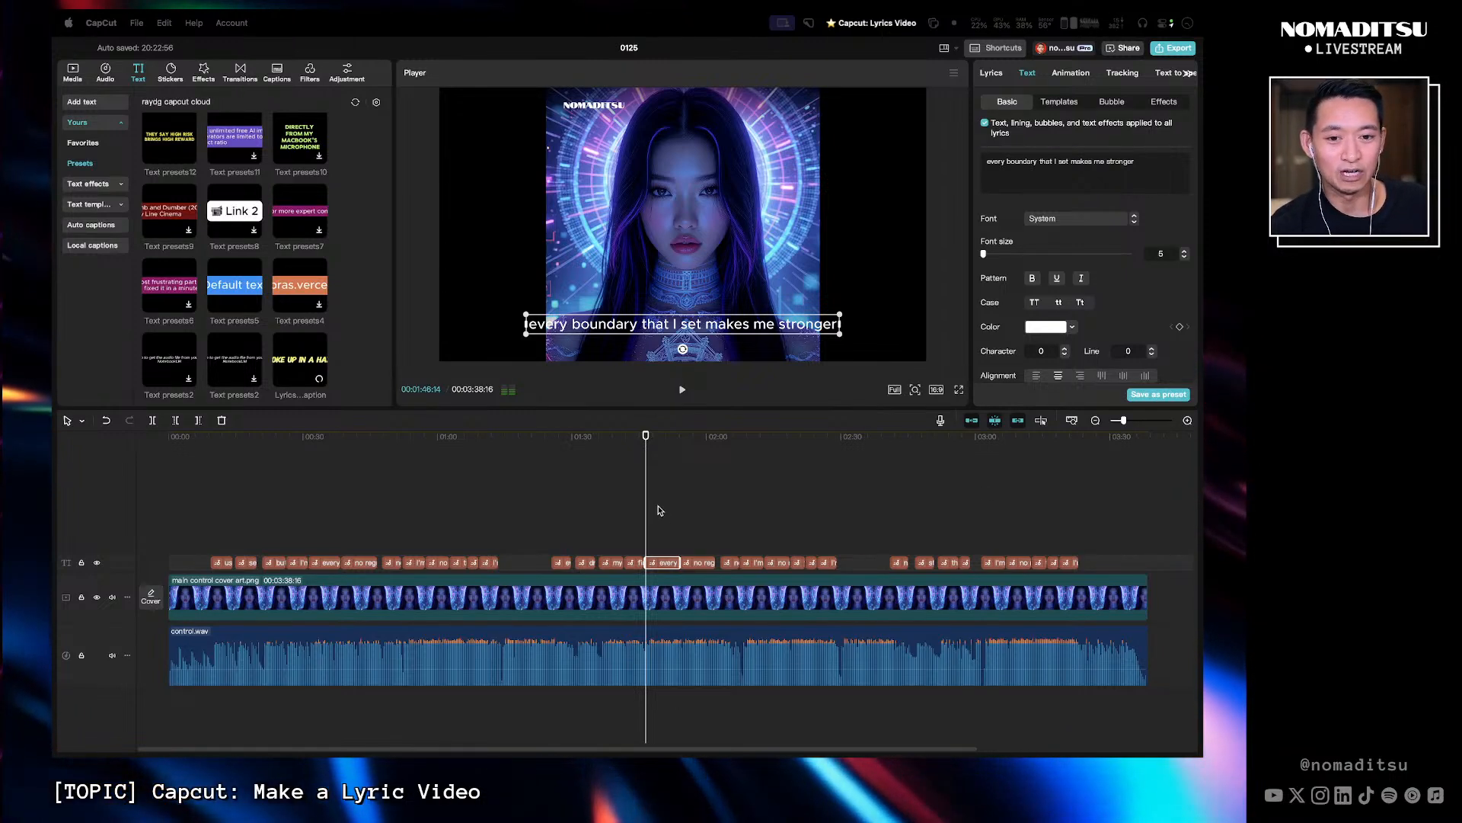
{"action": "left_click", "coordinate": [489, 500]}
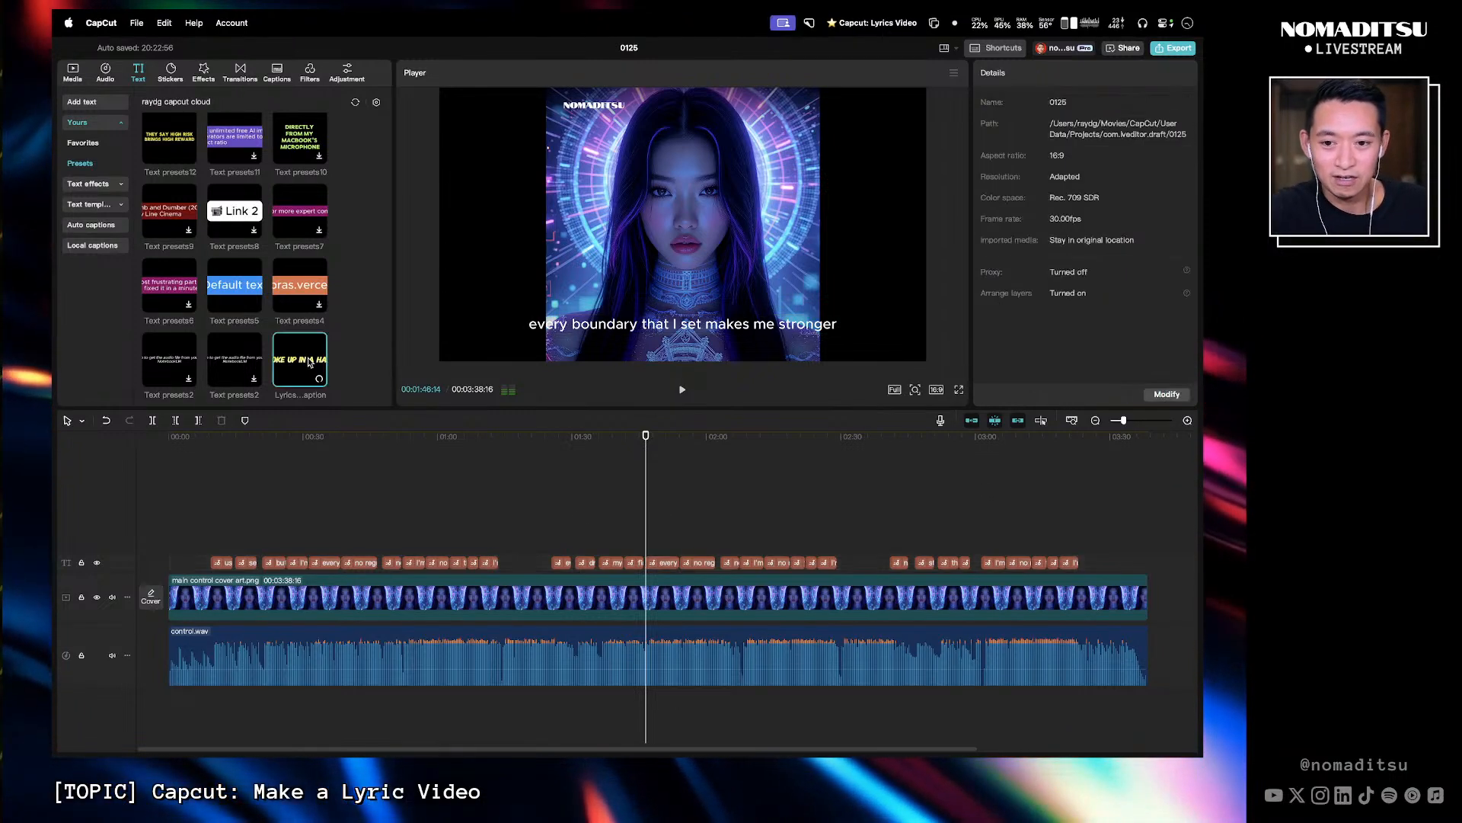
{"action": "left_click", "coordinate": [662, 562]}
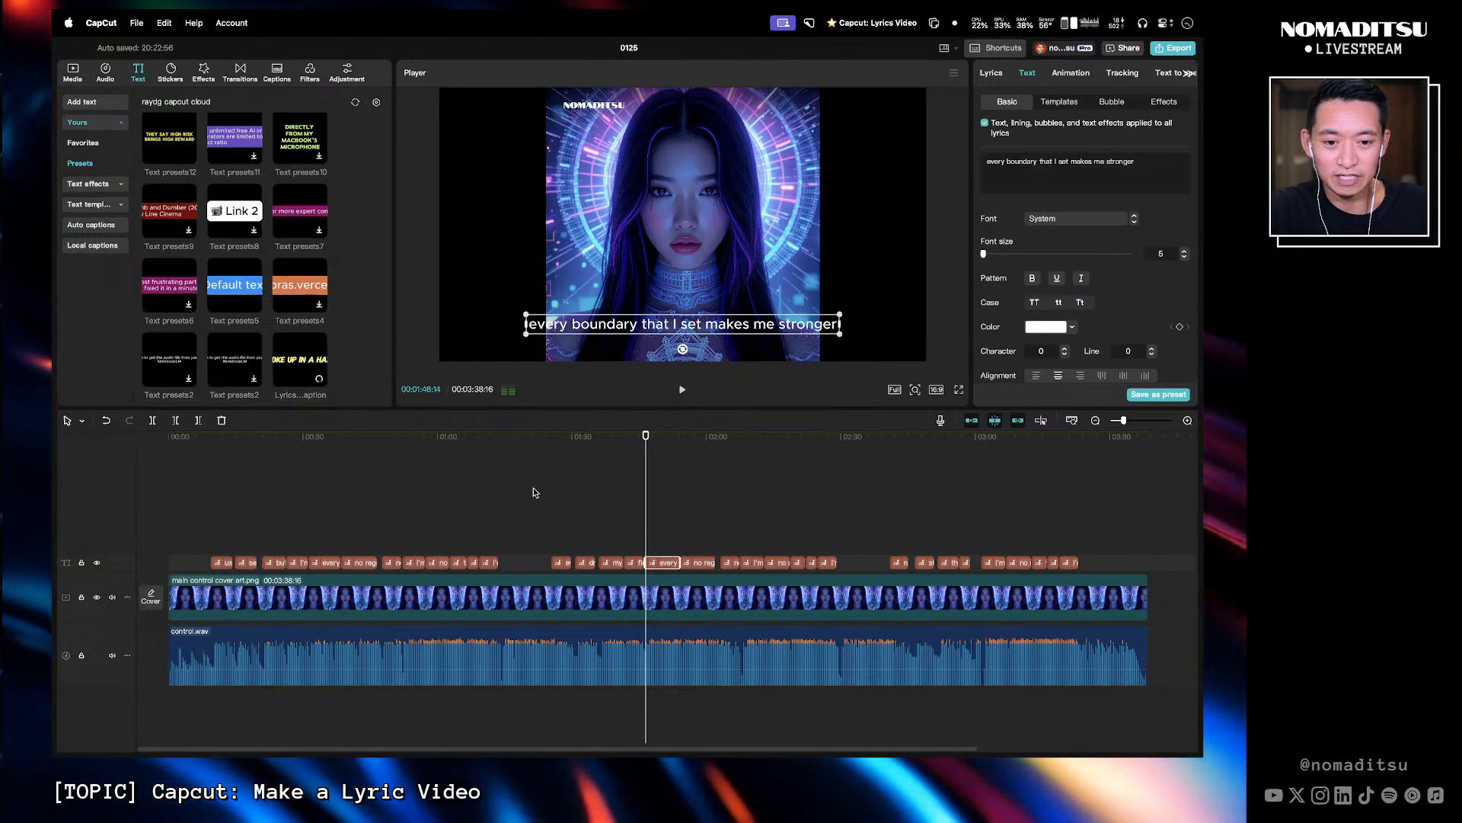
{"action": "left_click", "coordinate": [297, 360]}
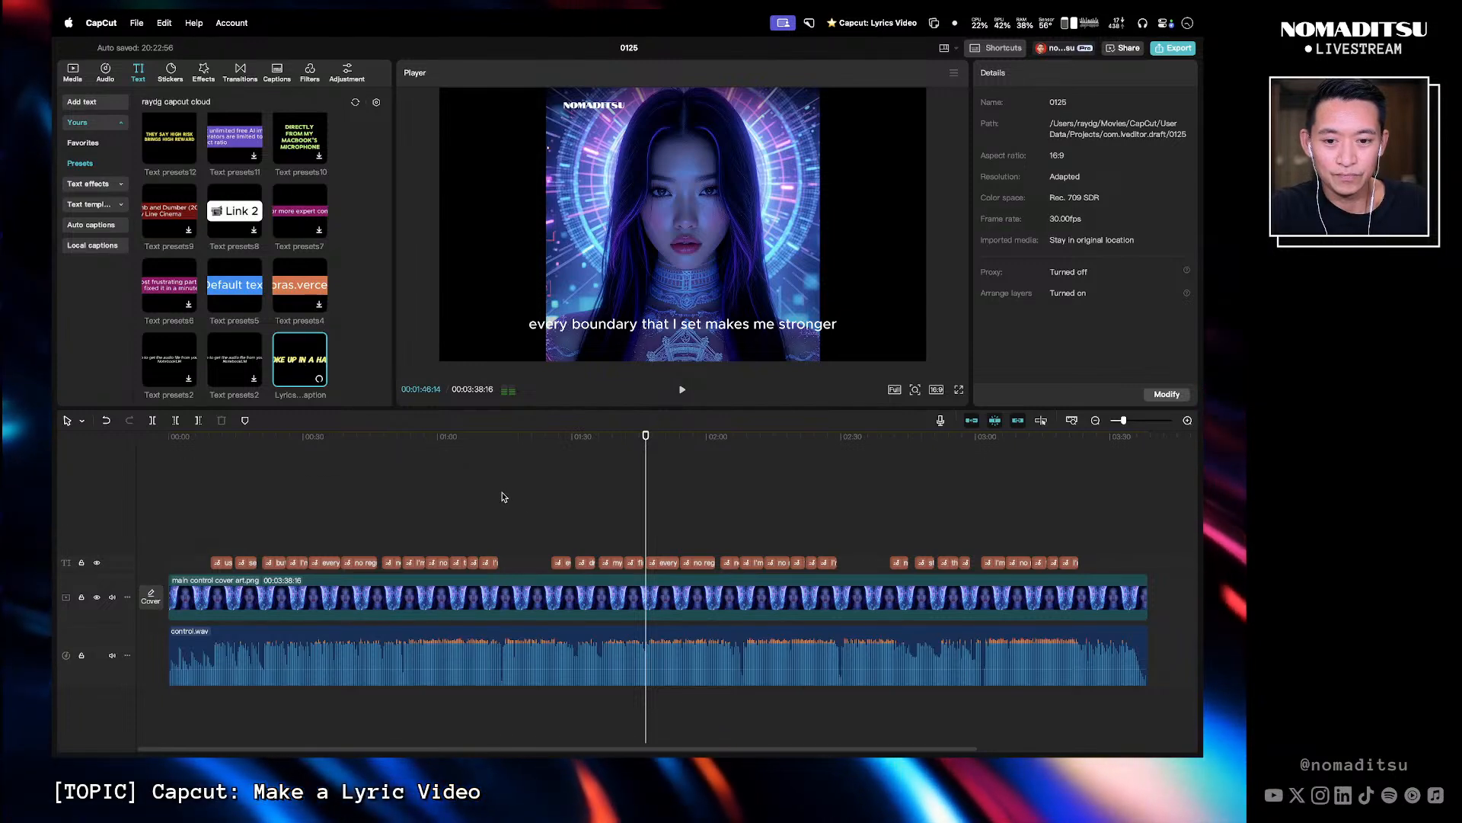
{"action": "left_click", "coordinate": [464, 453]}
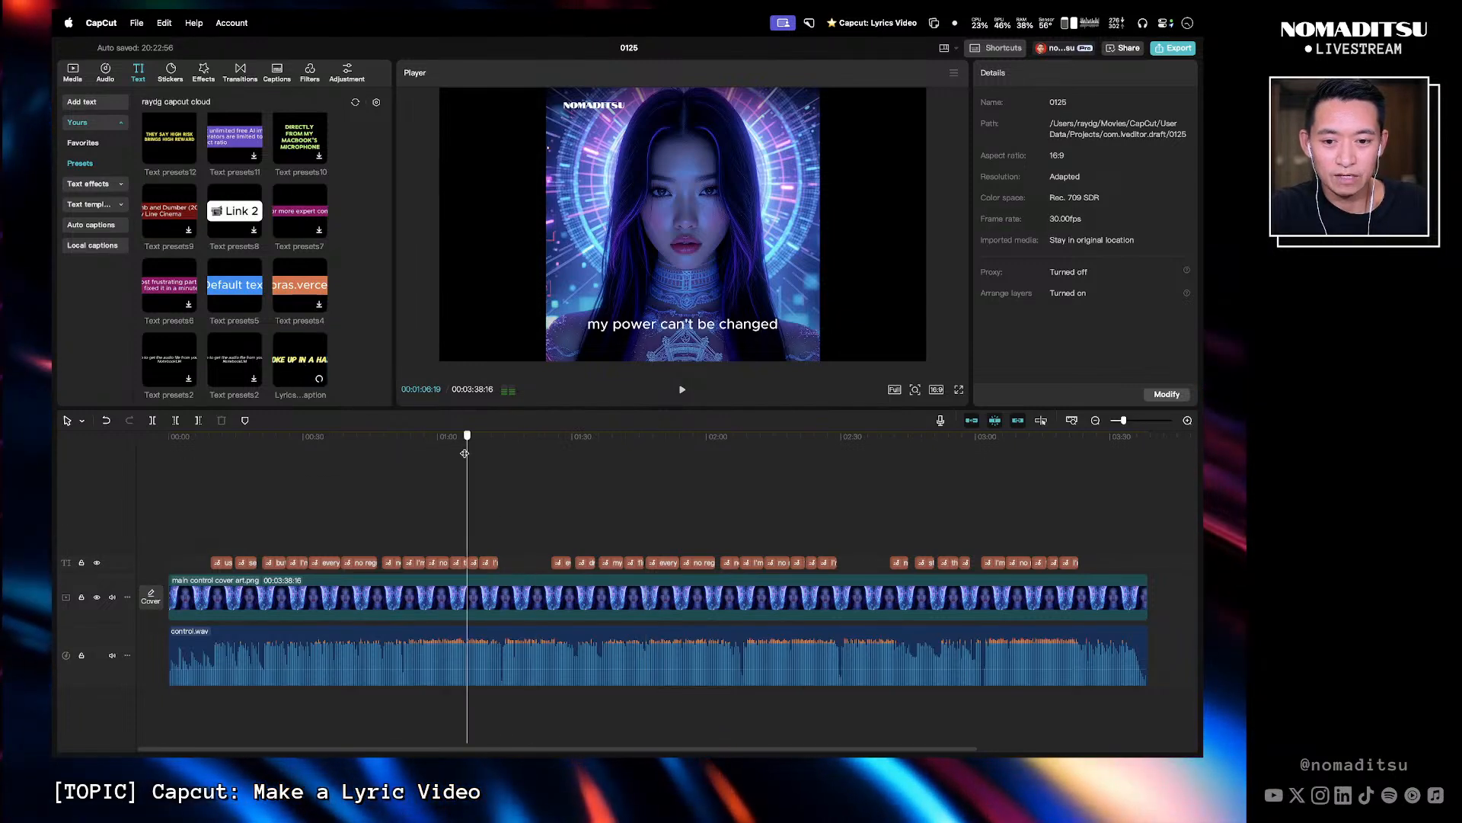
{"action": "left_click", "coordinate": [472, 562]}
{"action": "left_click", "coordinate": [296, 353]}
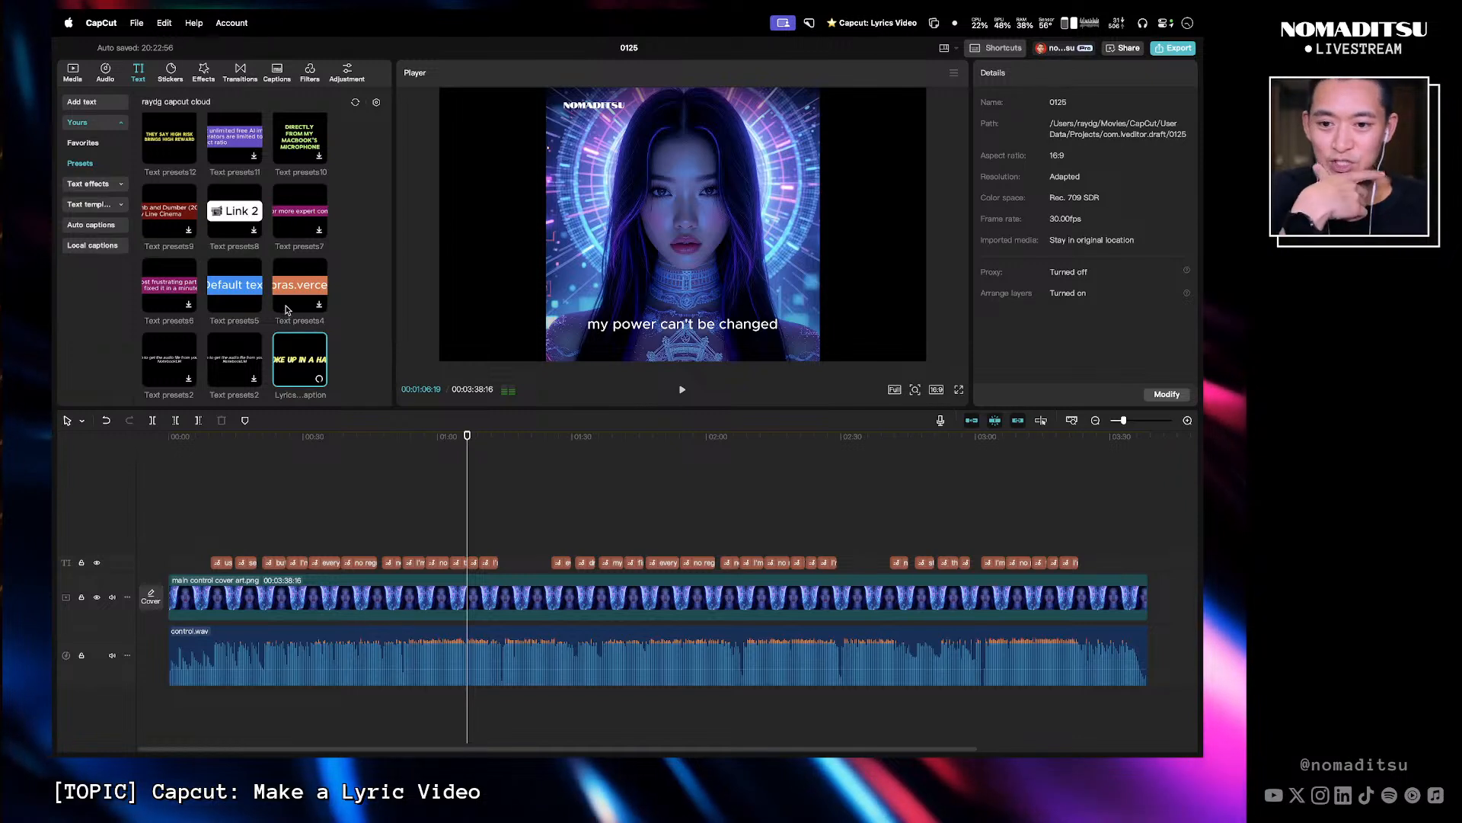
{"action": "left_click", "coordinate": [476, 562]}
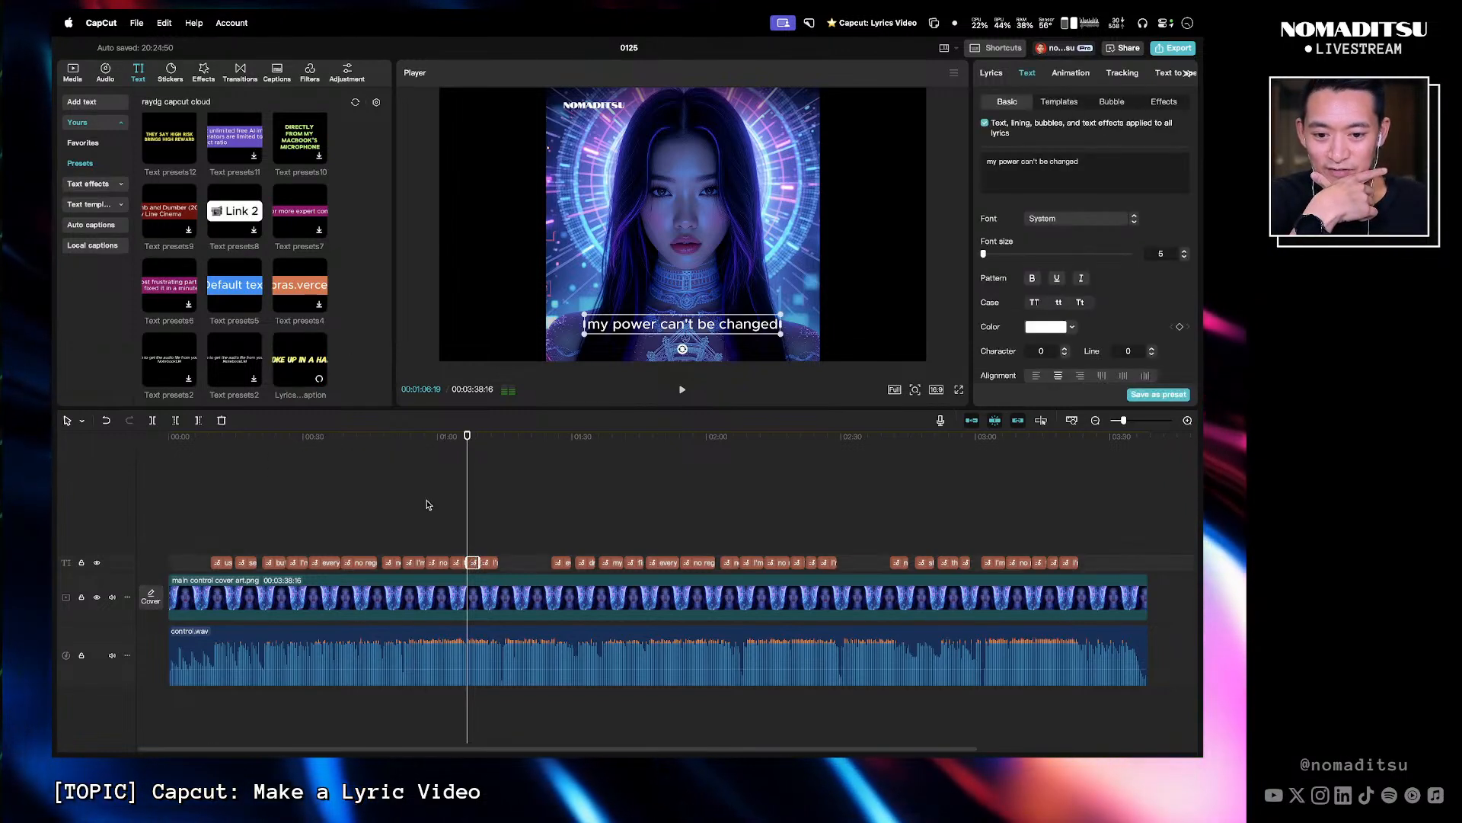
- Retry applying the Lyrics caption preset to a lyric clip after refreshing the preset list
{"action": "left_click", "coordinate": [296, 302]}
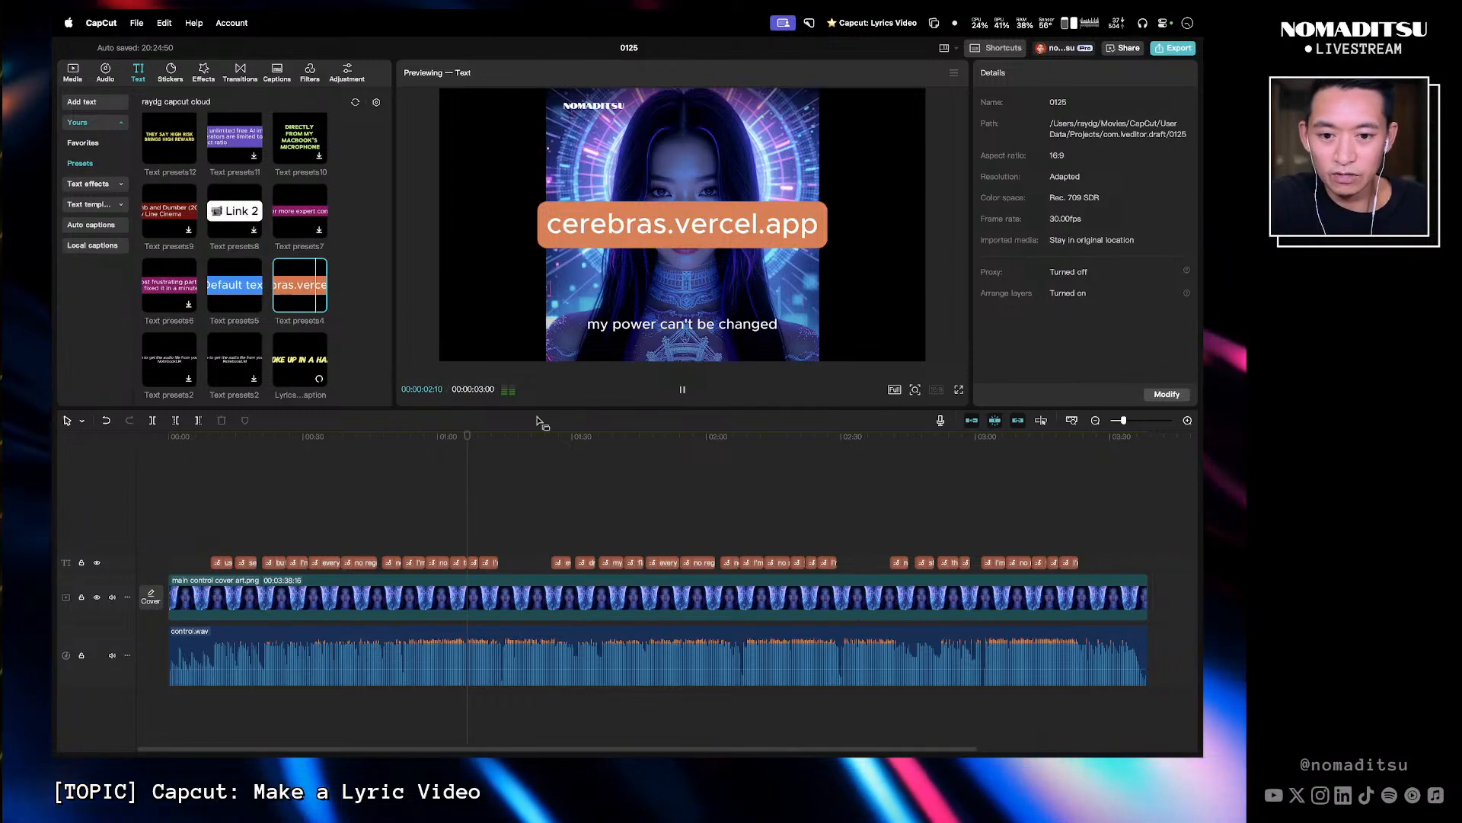
{"action": "left_click", "coordinate": [381, 345]}
{"action": "left_click", "coordinate": [317, 364]}
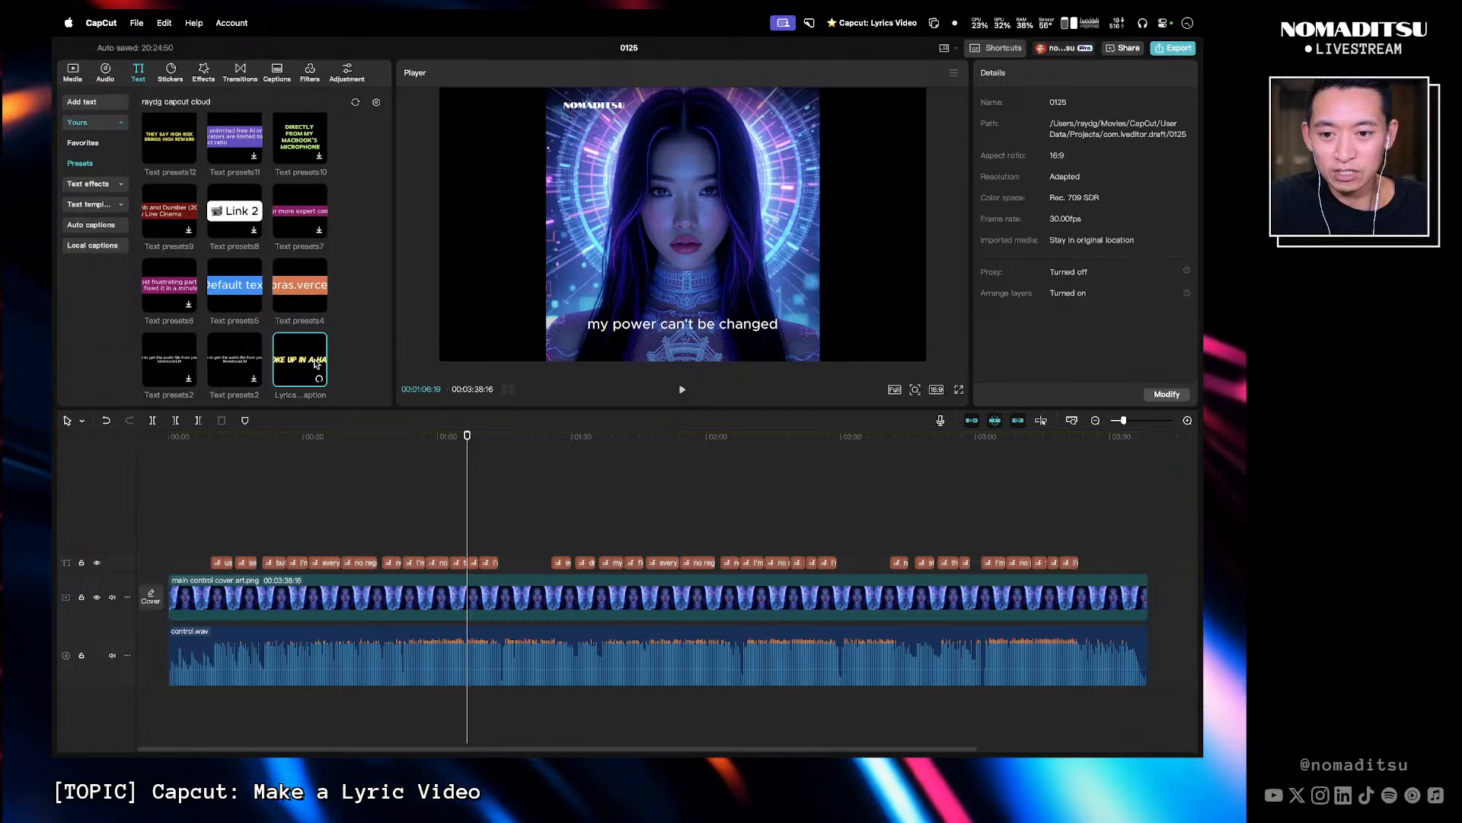
{"action": "left_click", "coordinate": [470, 563]}
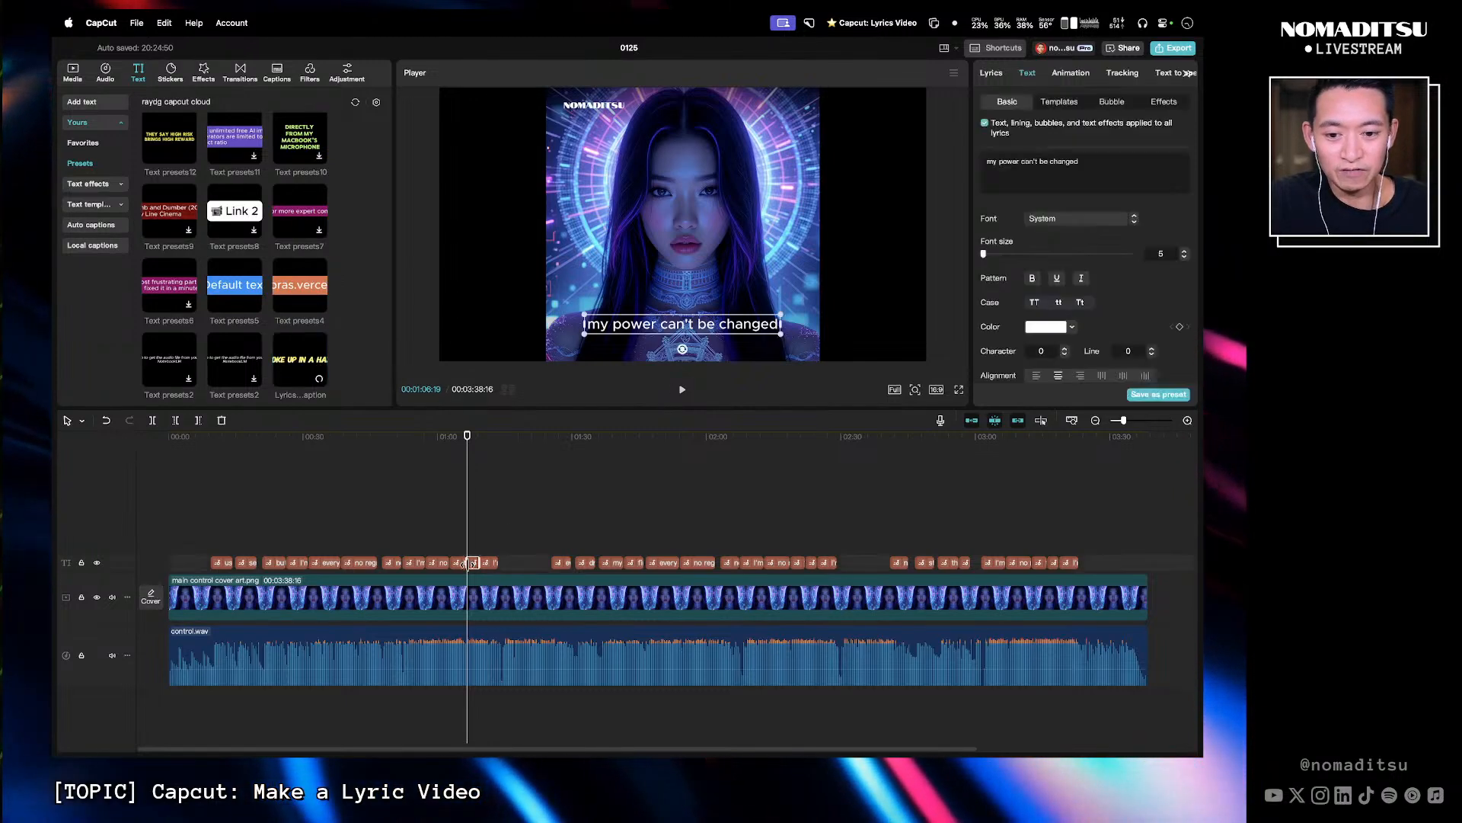
{"action": "left_click", "coordinate": [316, 364]}
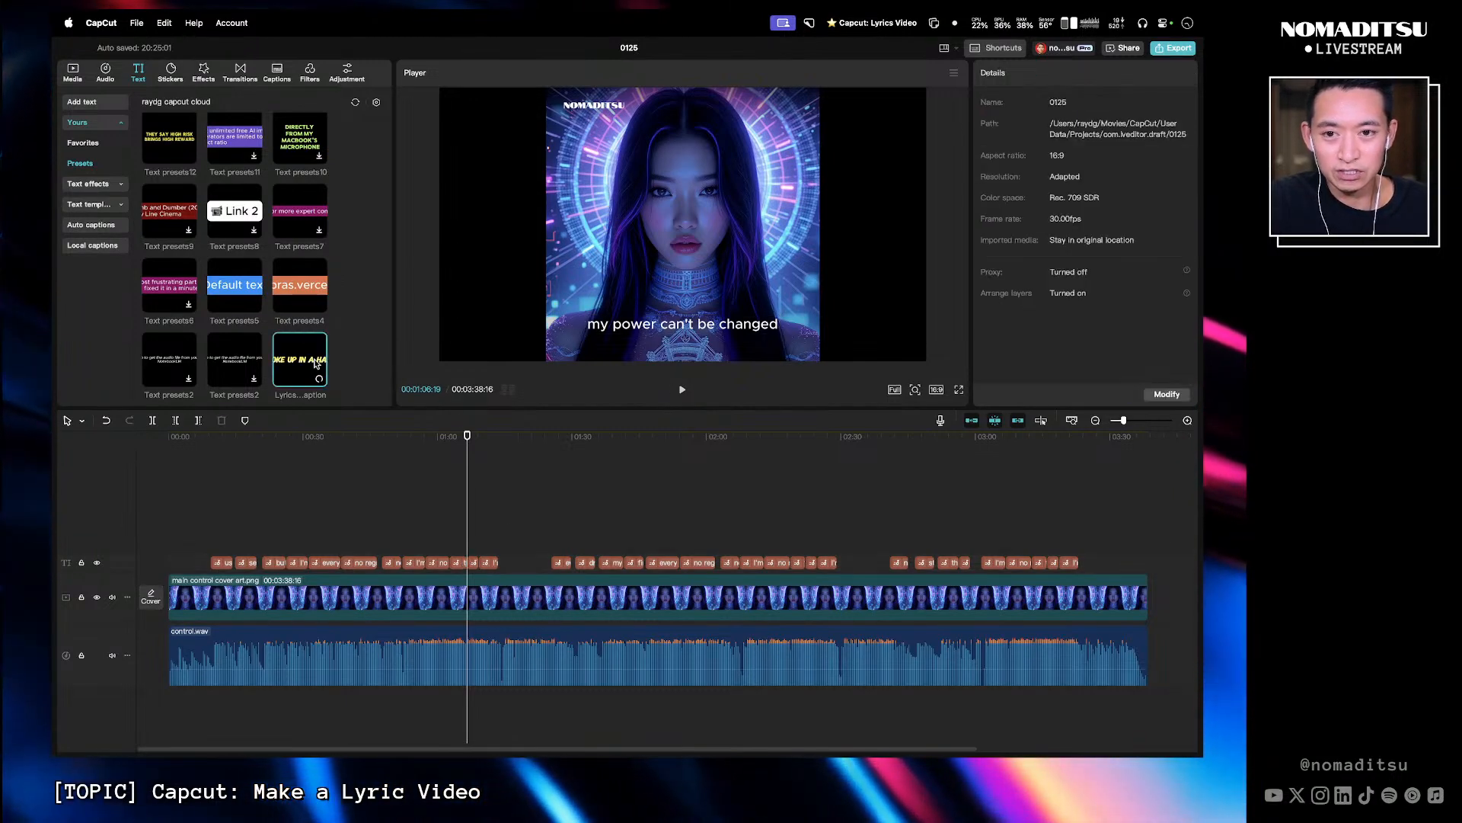
{"action": "left_click", "coordinate": [356, 102]}
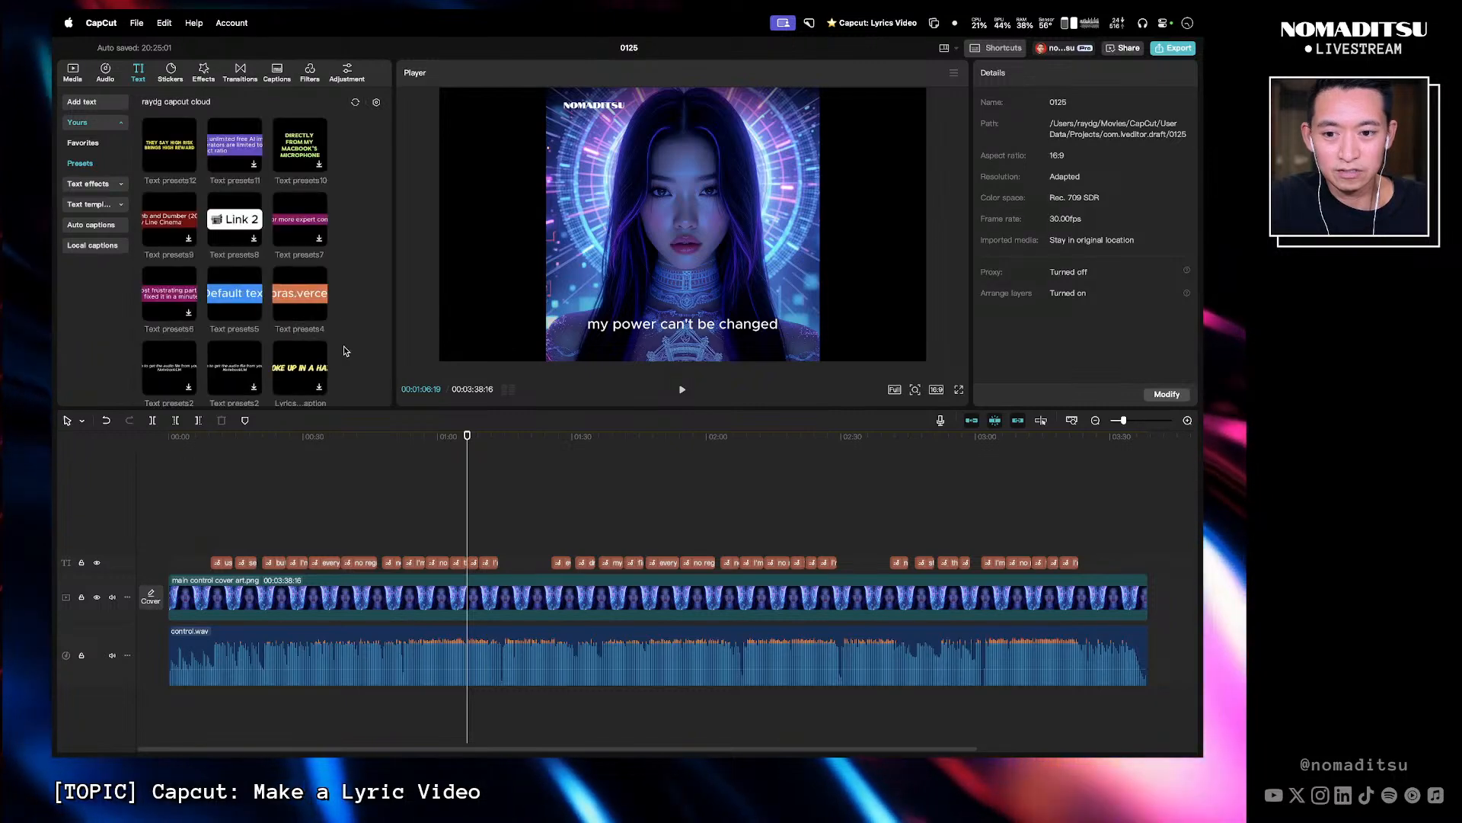
{"action": "left_click", "coordinate": [458, 563]}
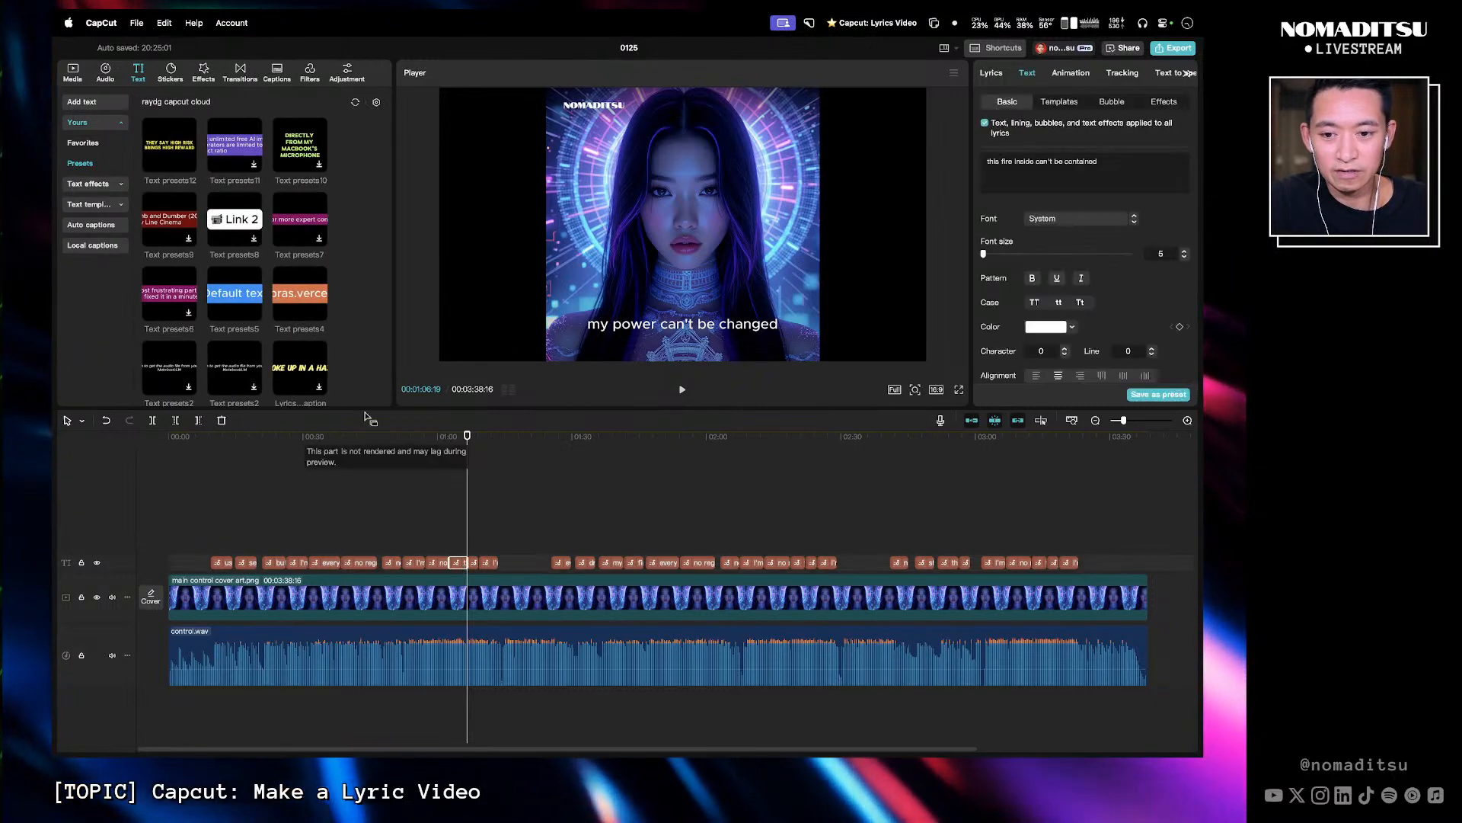
{"action": "left_click", "coordinate": [297, 371]}
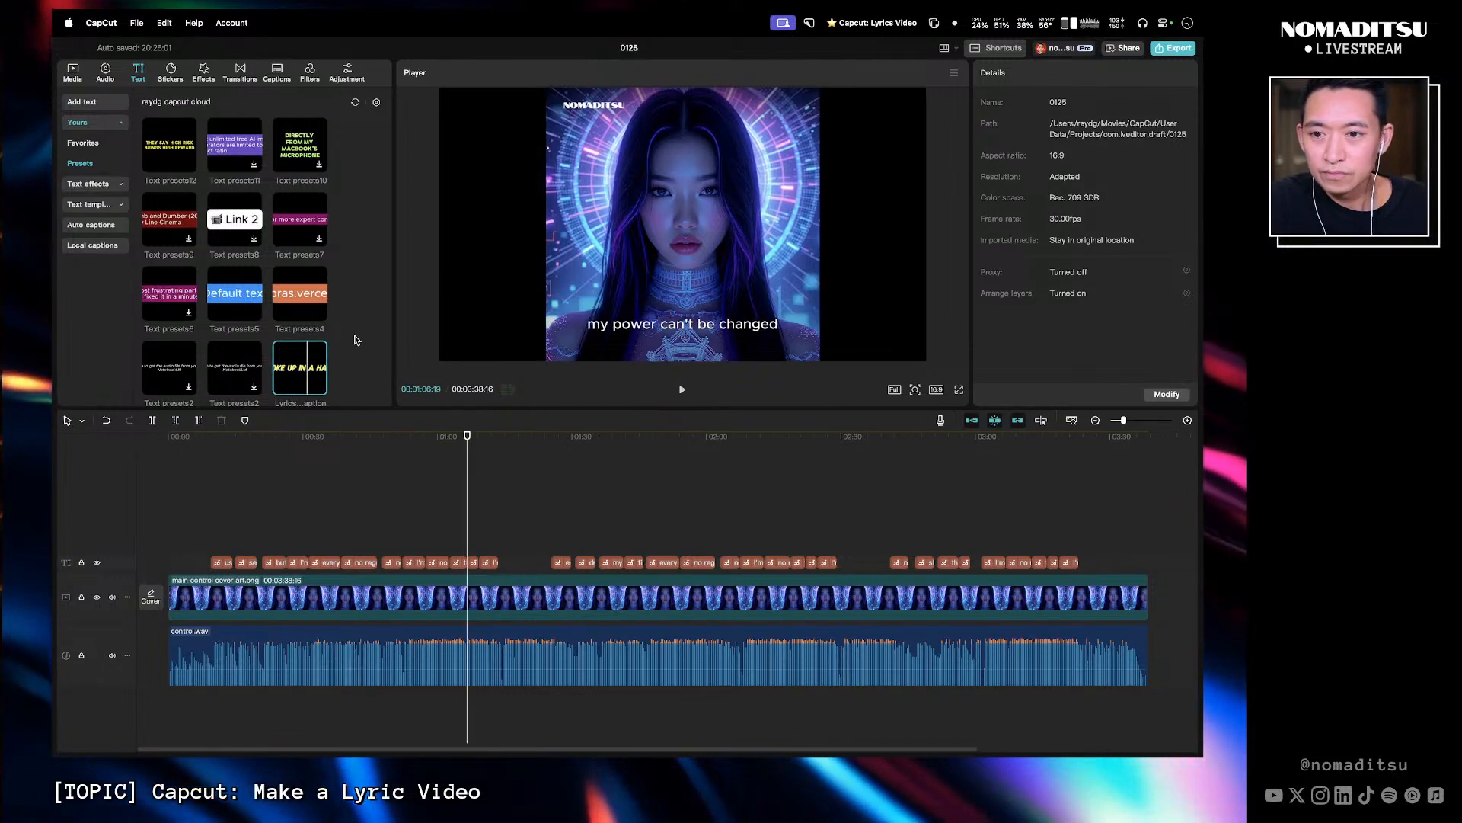
- Place the Text presets12 preset on a new text track above the lyrics and copy its attributes
{"action": "left_click", "coordinate": [175, 147]}
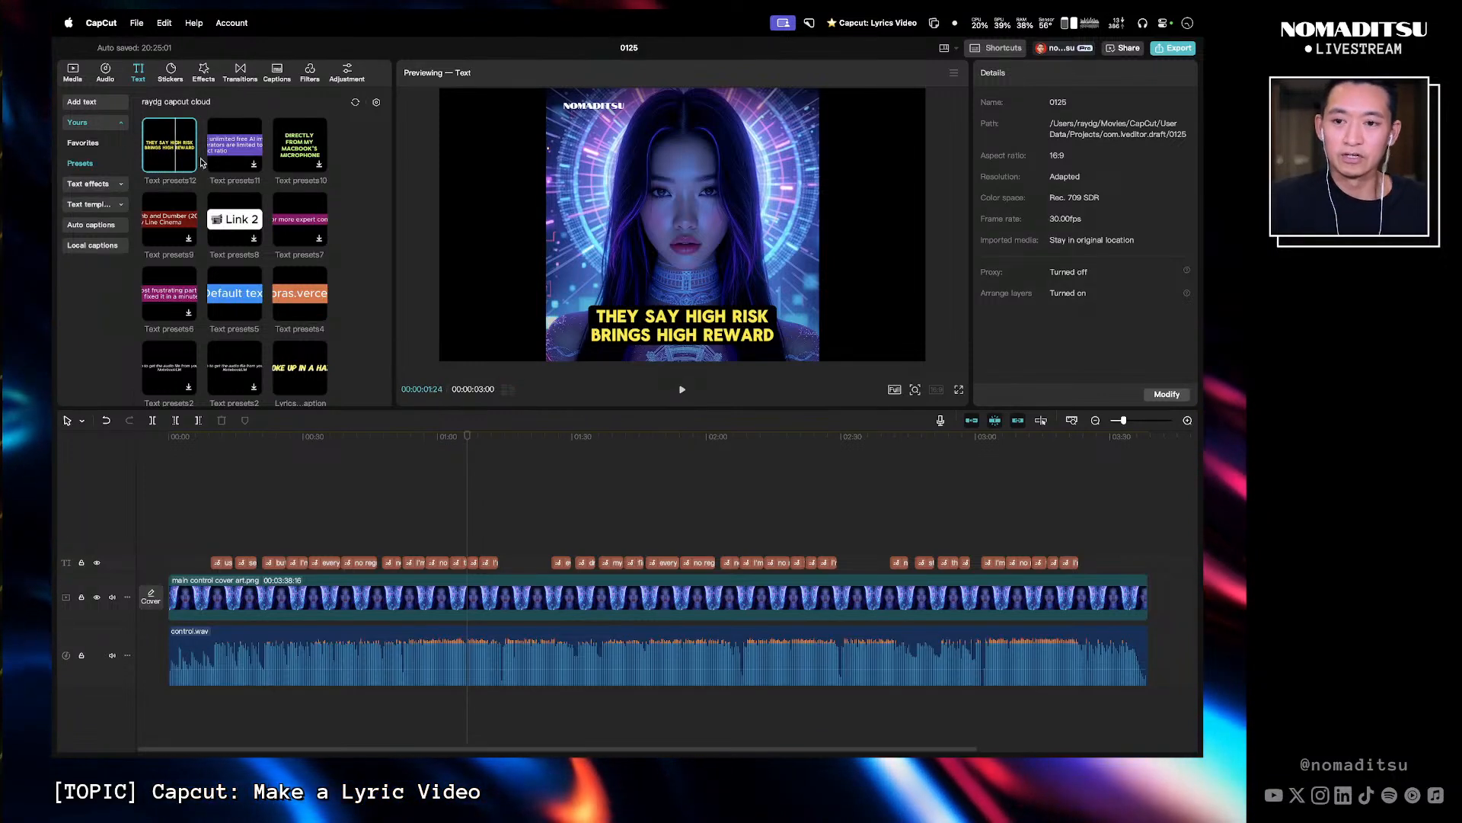
{"action": "left_click", "coordinate": [458, 562]}
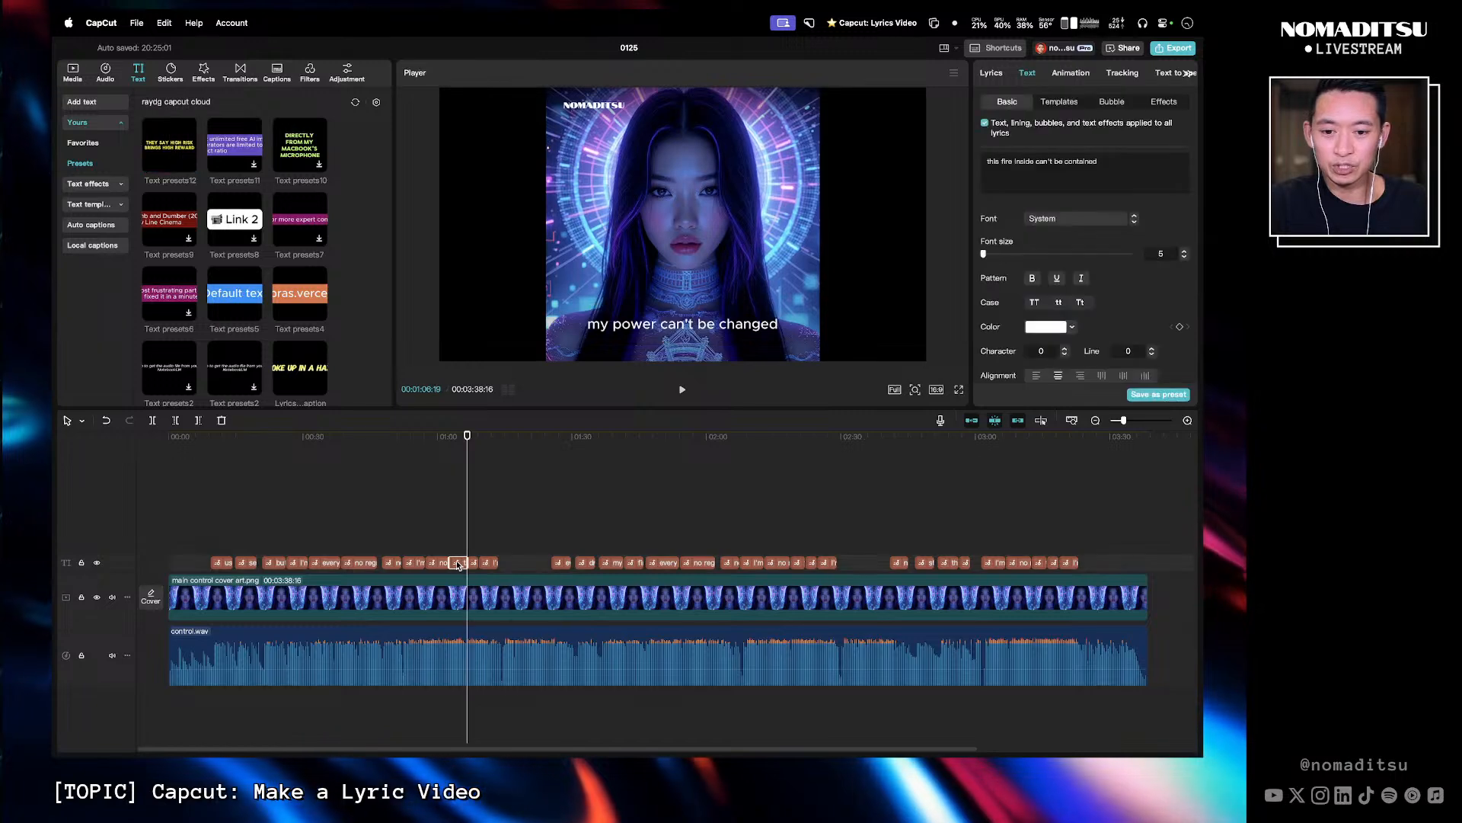
{"action": "left_click", "coordinate": [178, 160]}
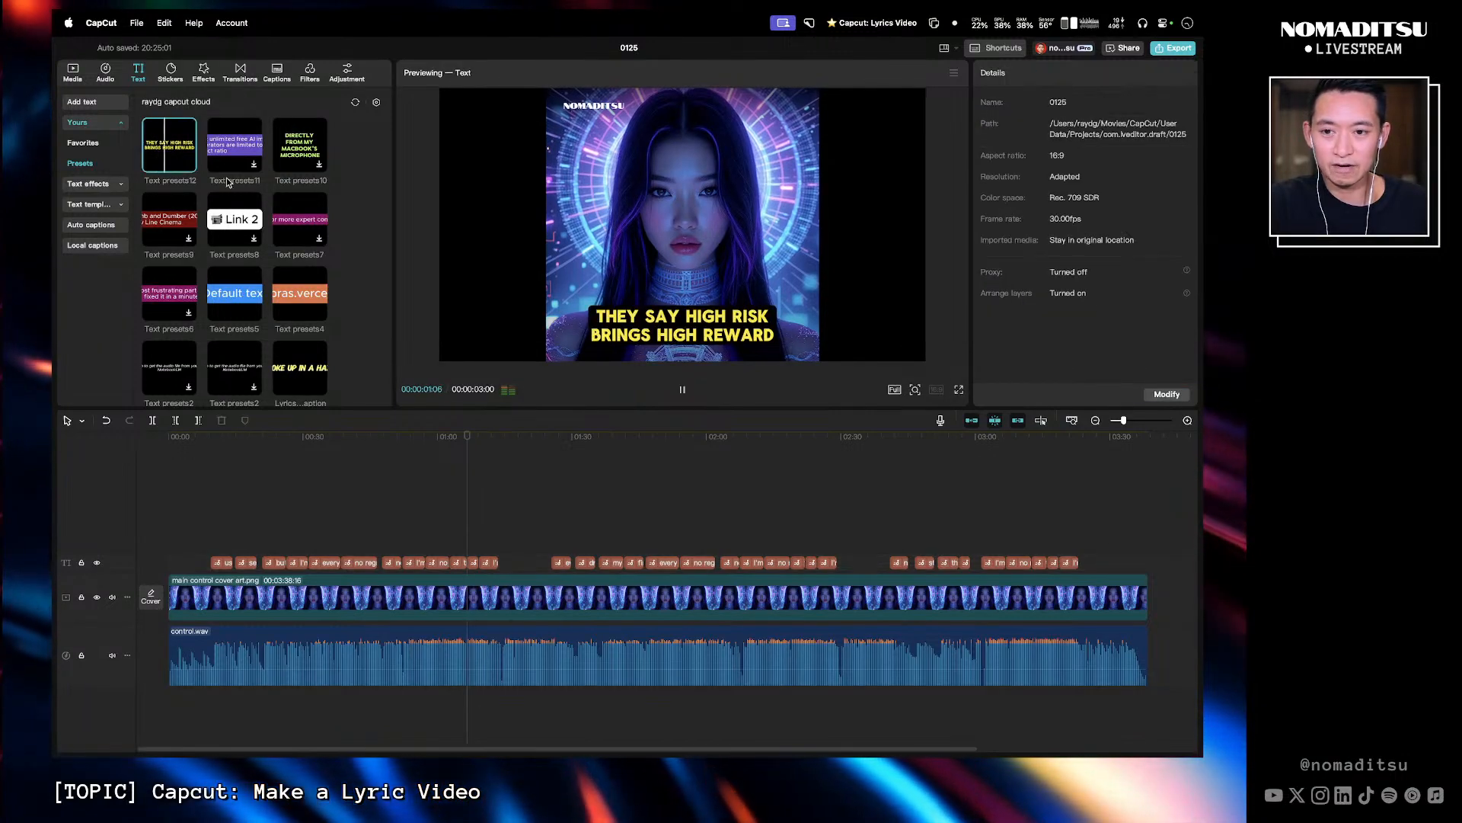
{"action": "right_click", "coordinate": [179, 159]}
{"action": "left_click", "coordinate": [354, 175]}
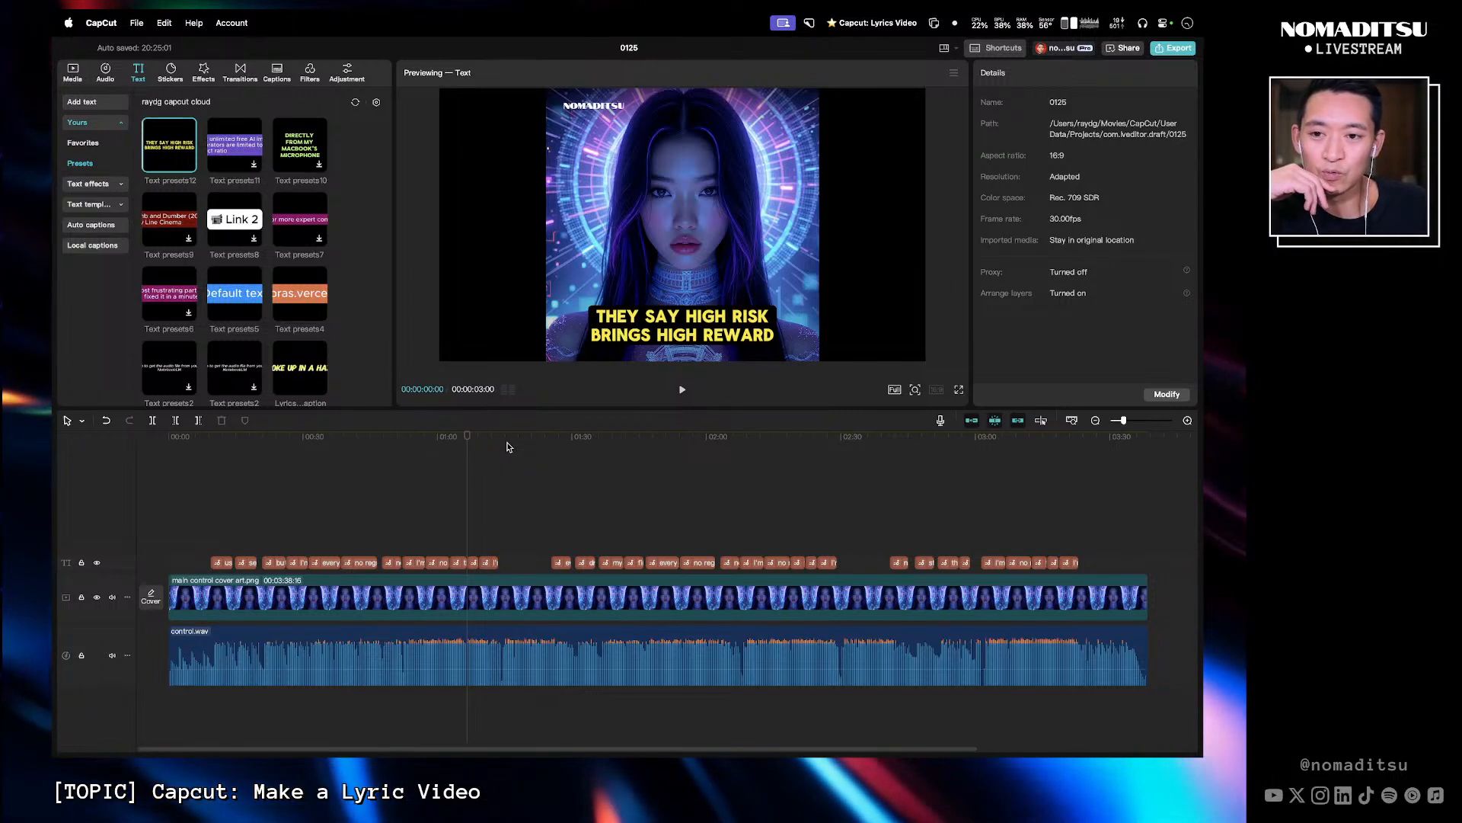
{"action": "left_click_drag", "start_coordinate": [168, 157], "coordinate": [509, 530]}
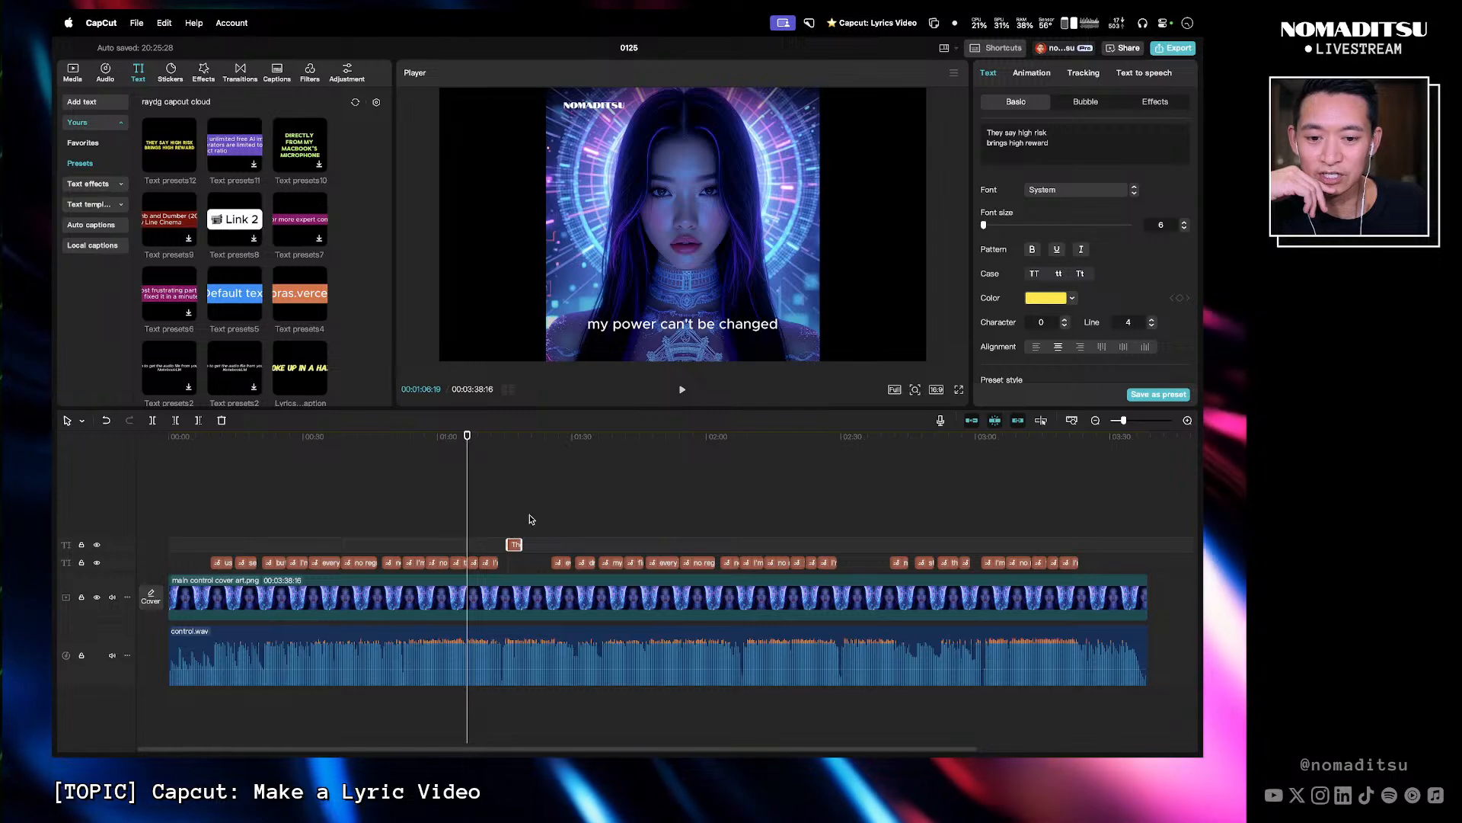
{"action": "right_click", "coordinate": [516, 546]}
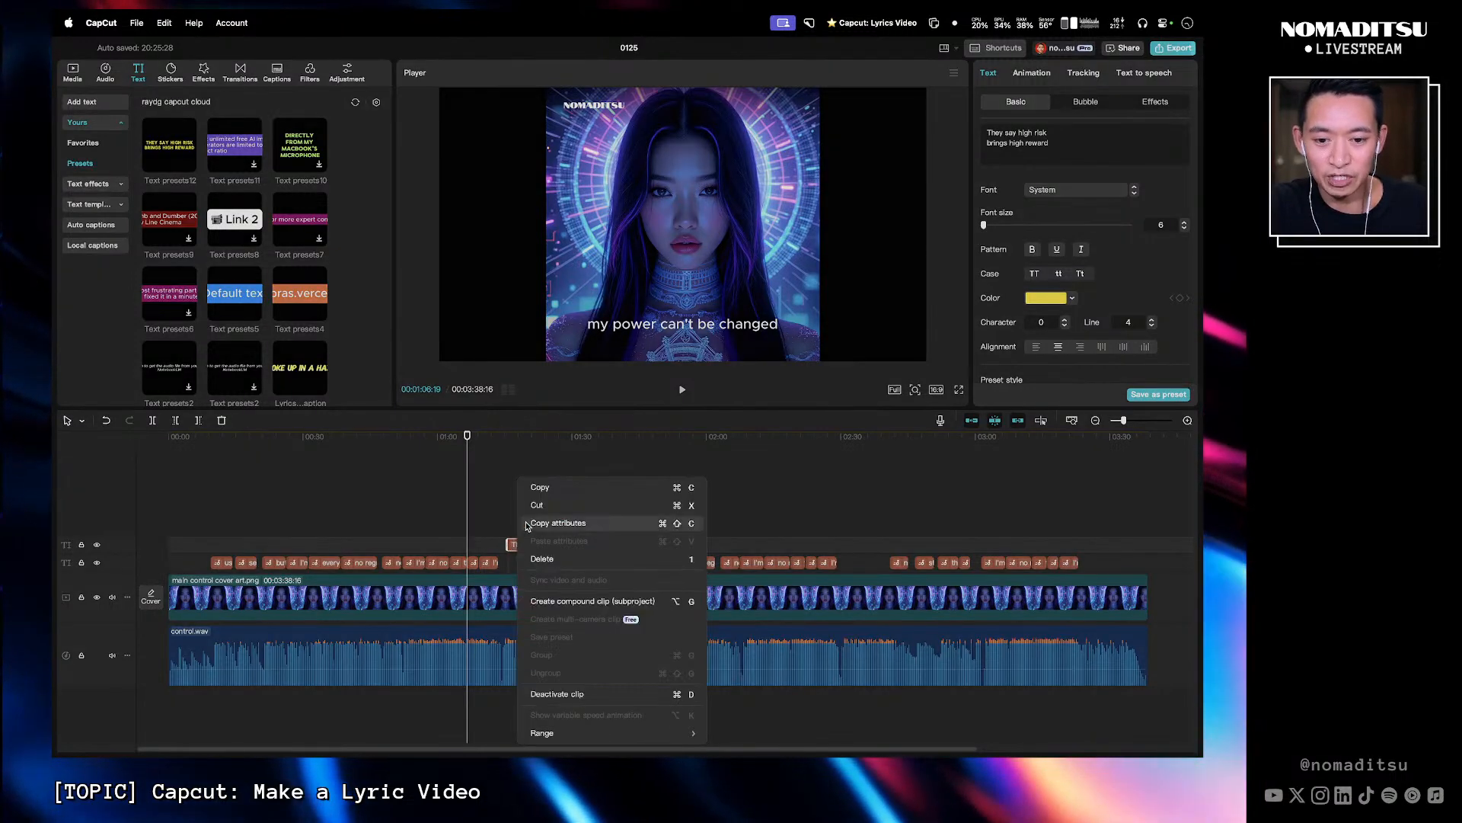
{"action": "left_click", "coordinate": [568, 524]}
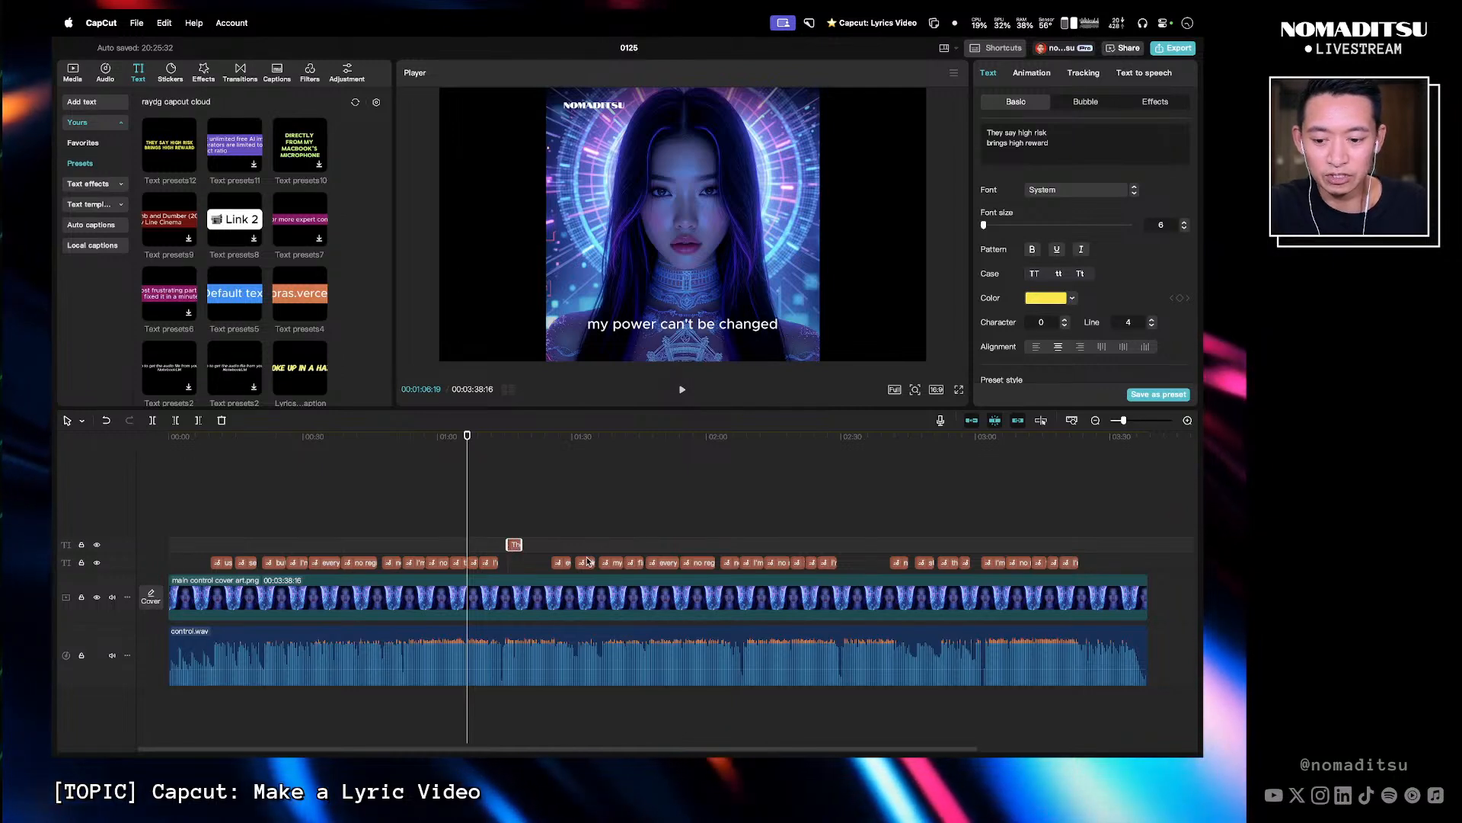
- Delete the preset text clip and paste its copied attributes onto the "my power can't be changed" lyric clip
{"action": "key", "text": "Delete"}
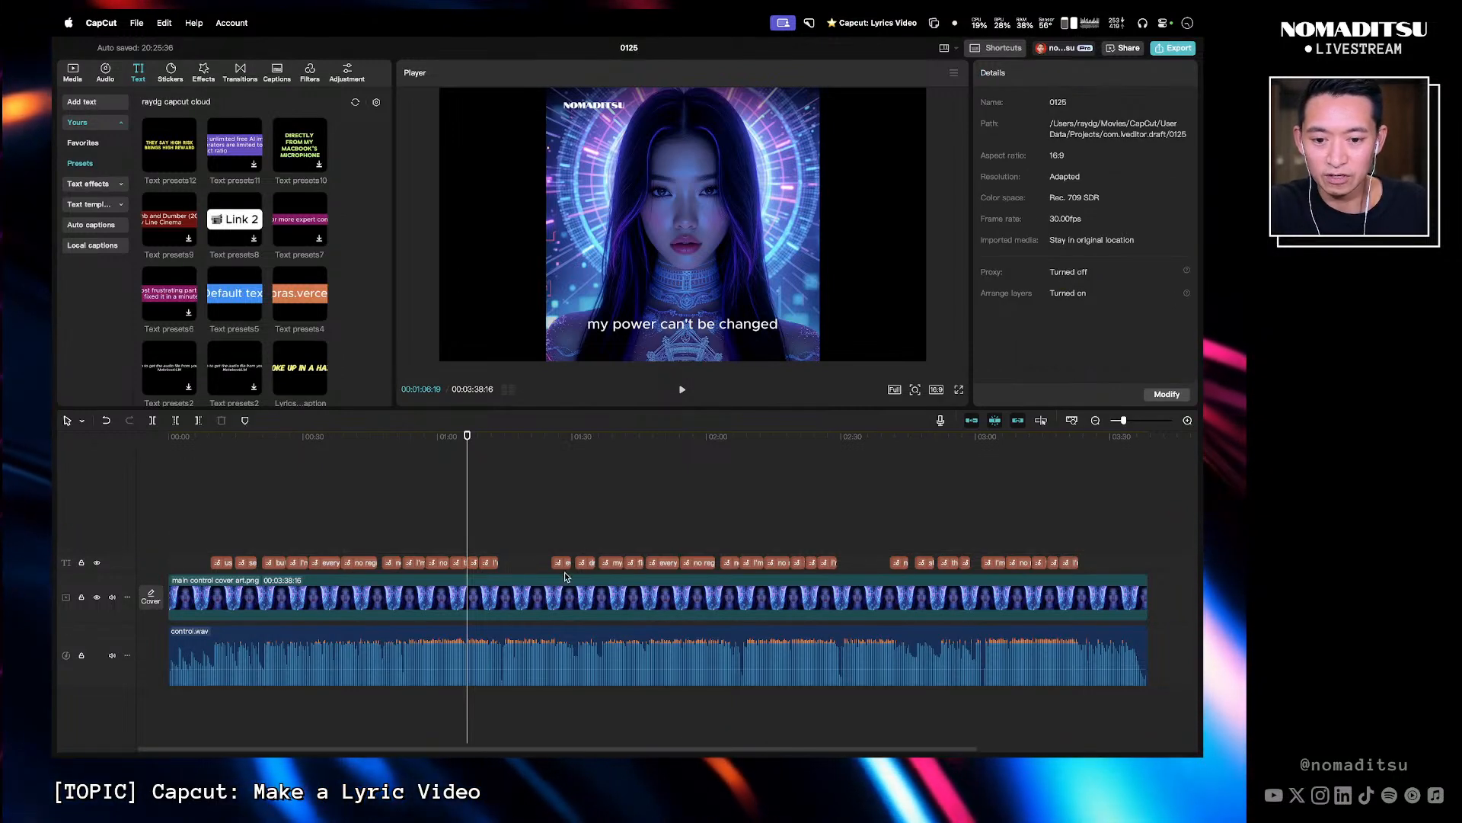
{"action": "left_click", "coordinate": [472, 562]}
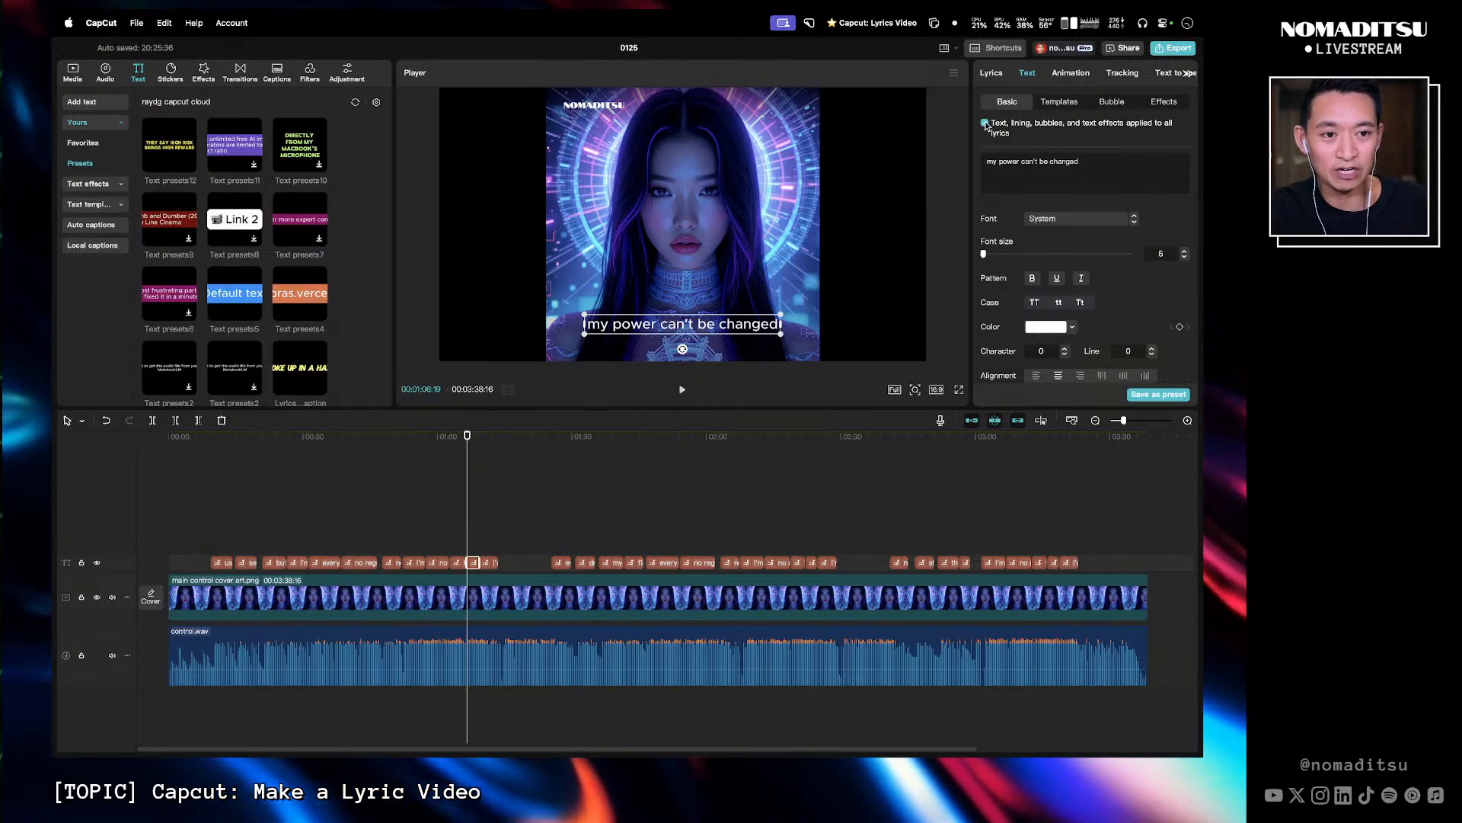
{"action": "right_click", "coordinate": [475, 565]}
{"action": "left_click", "coordinate": [518, 541]}
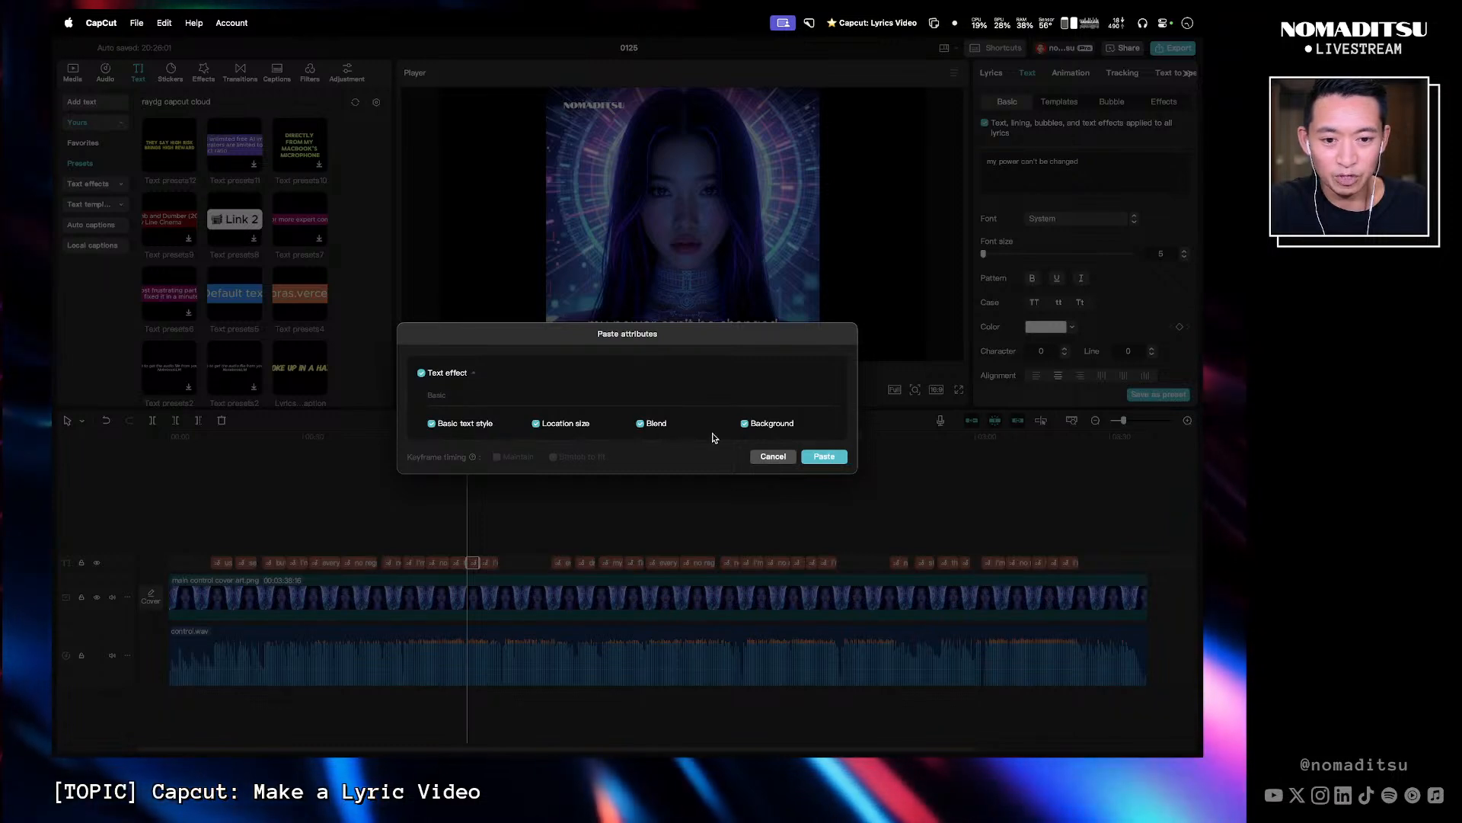
{"action": "left_click", "coordinate": [825, 457]}
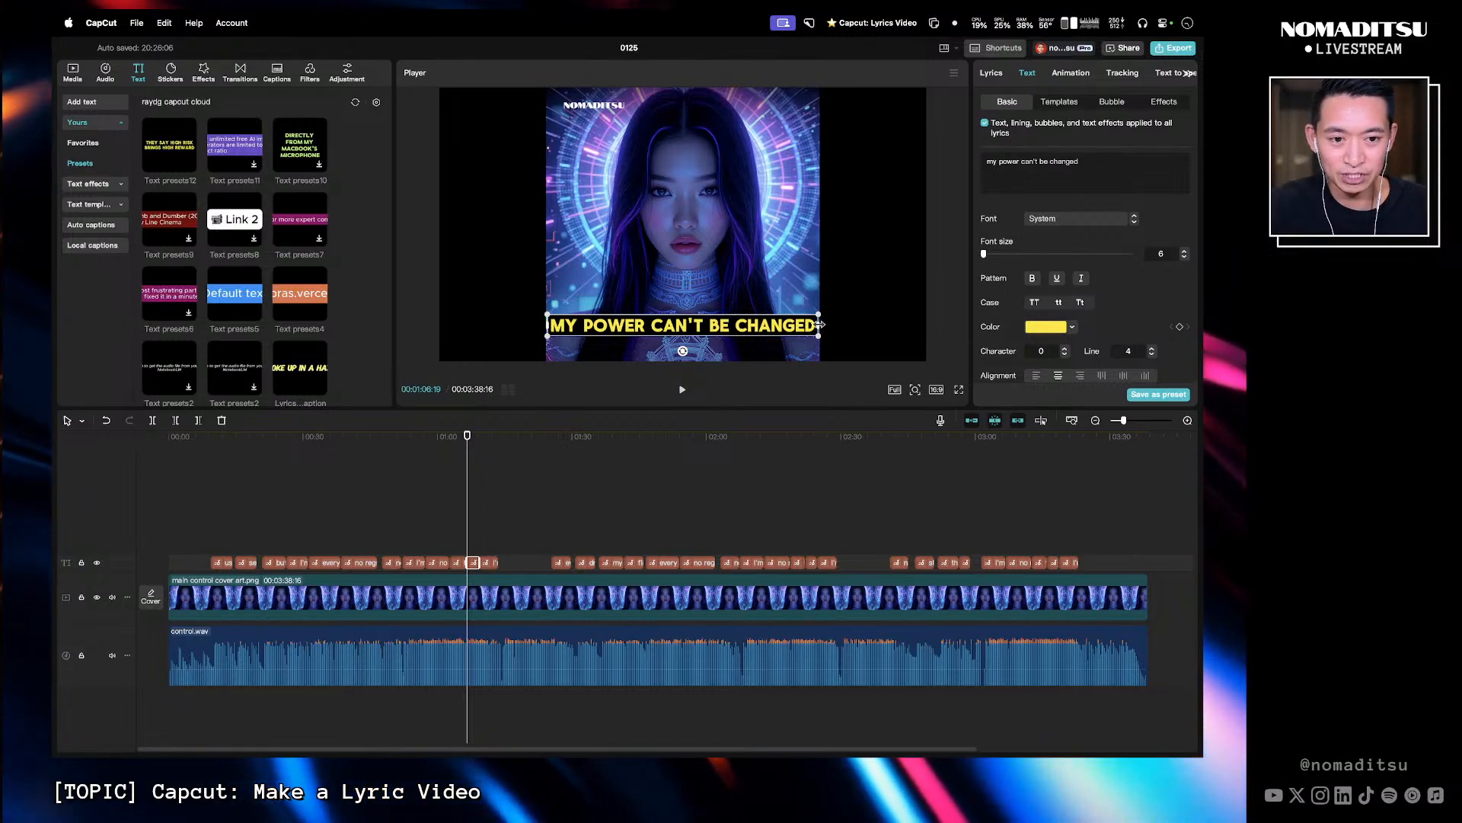
- Narrow the lyric's text box so the line wraps onto two lines
{"action": "left_click_drag", "start_coordinate": [820, 325], "coordinate": [814, 325]}
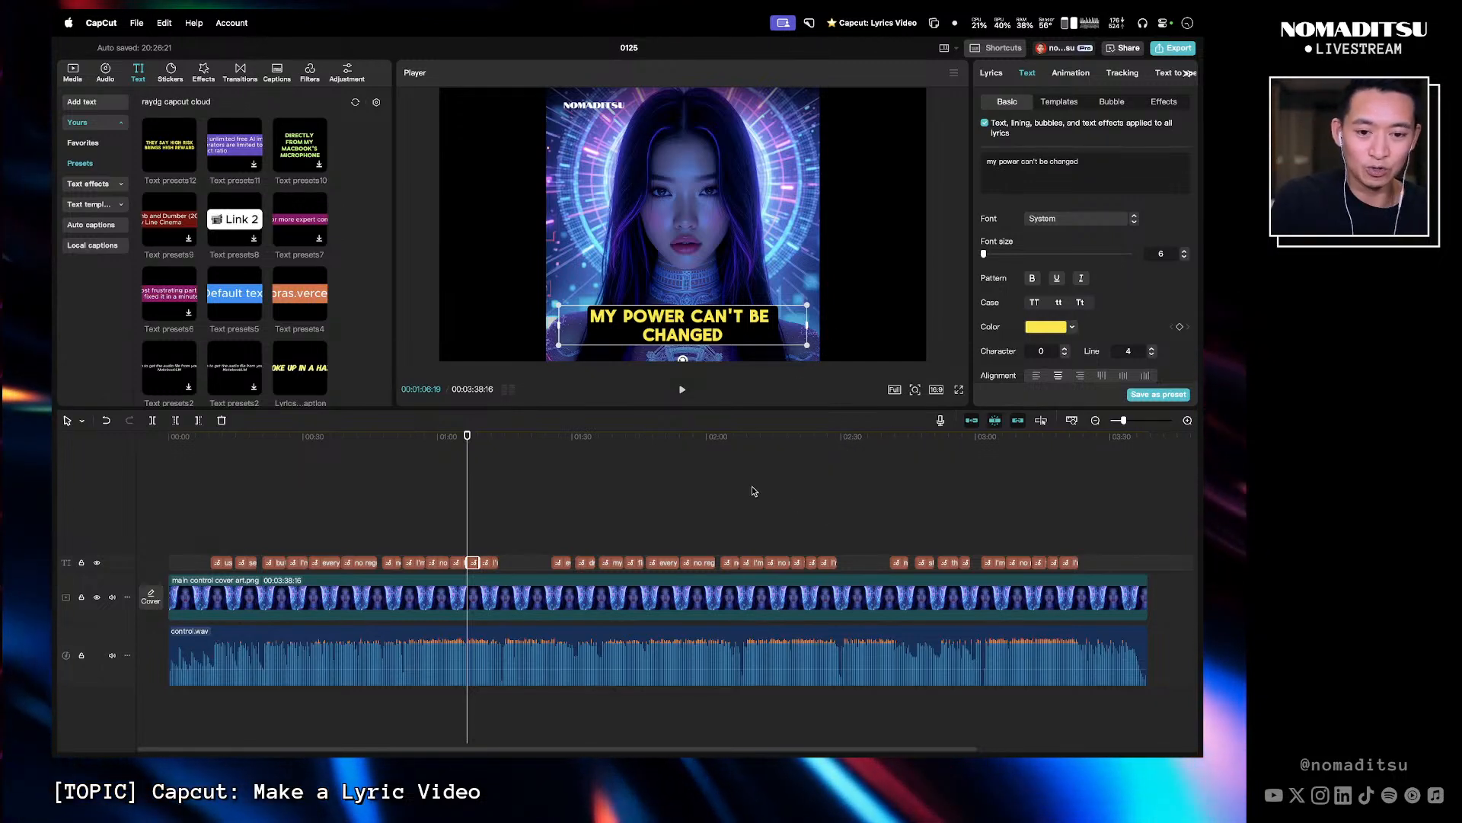
{"action": "left_click", "coordinate": [680, 472]}
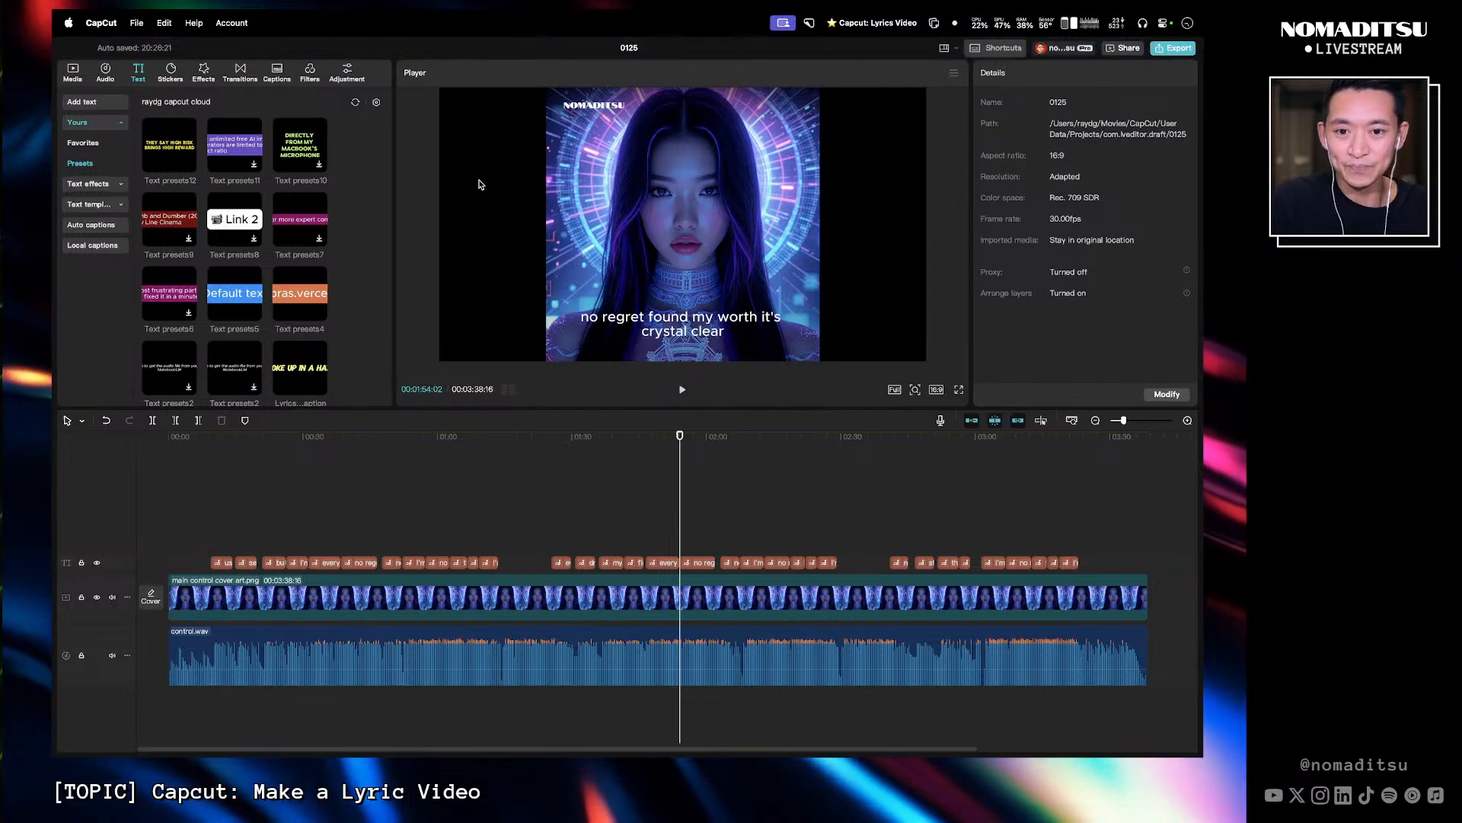
- Switch to the Figma file and copy the hex fill colour of the CONTROL title in the YouTube thumbnail
{"action": "key", "text": "ctrl+Left"}
{"action": "key", "text": "ctrl+Right"}
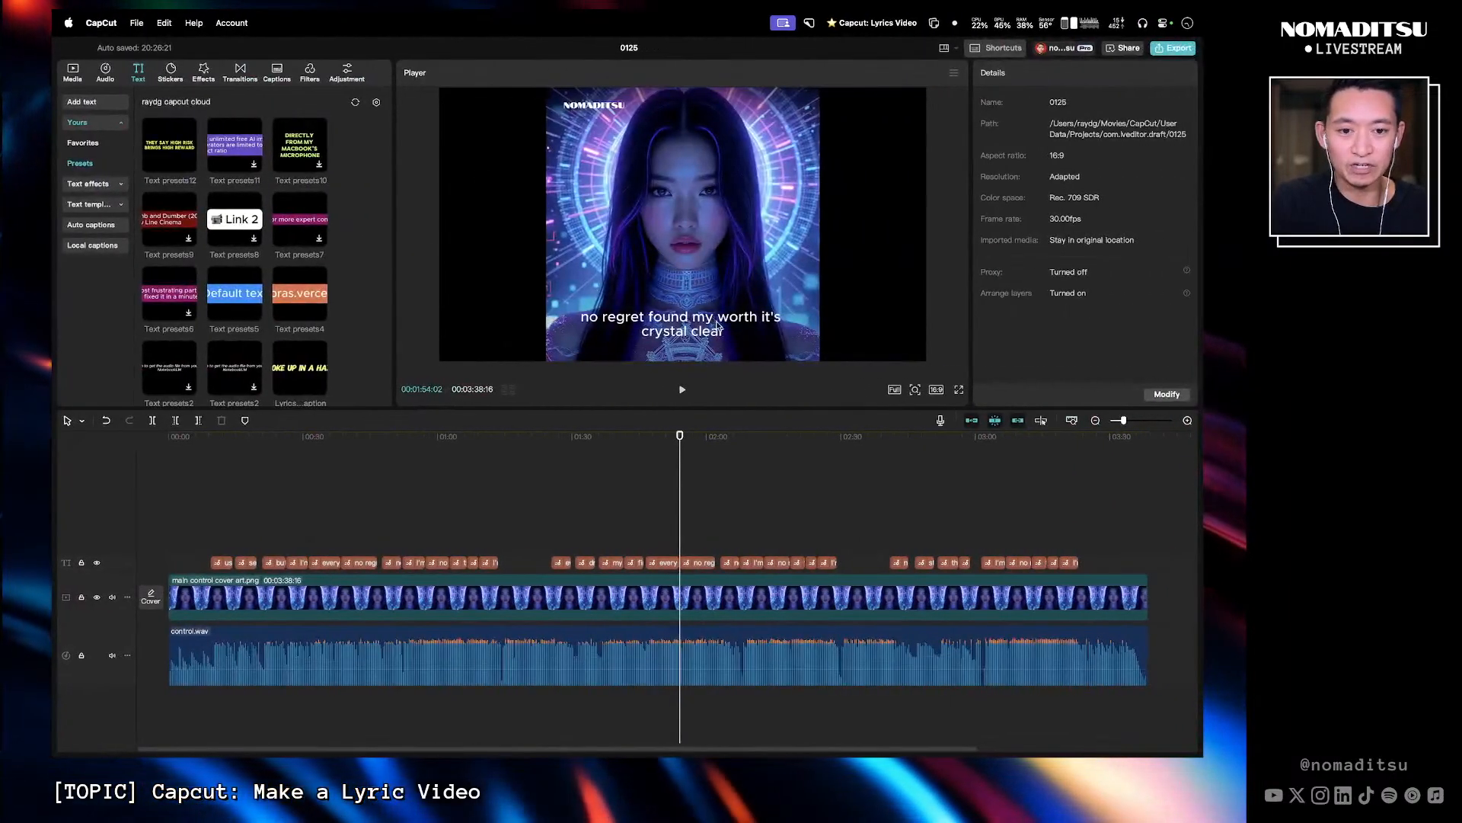
{"action": "key", "text": "ctrl+Right"}
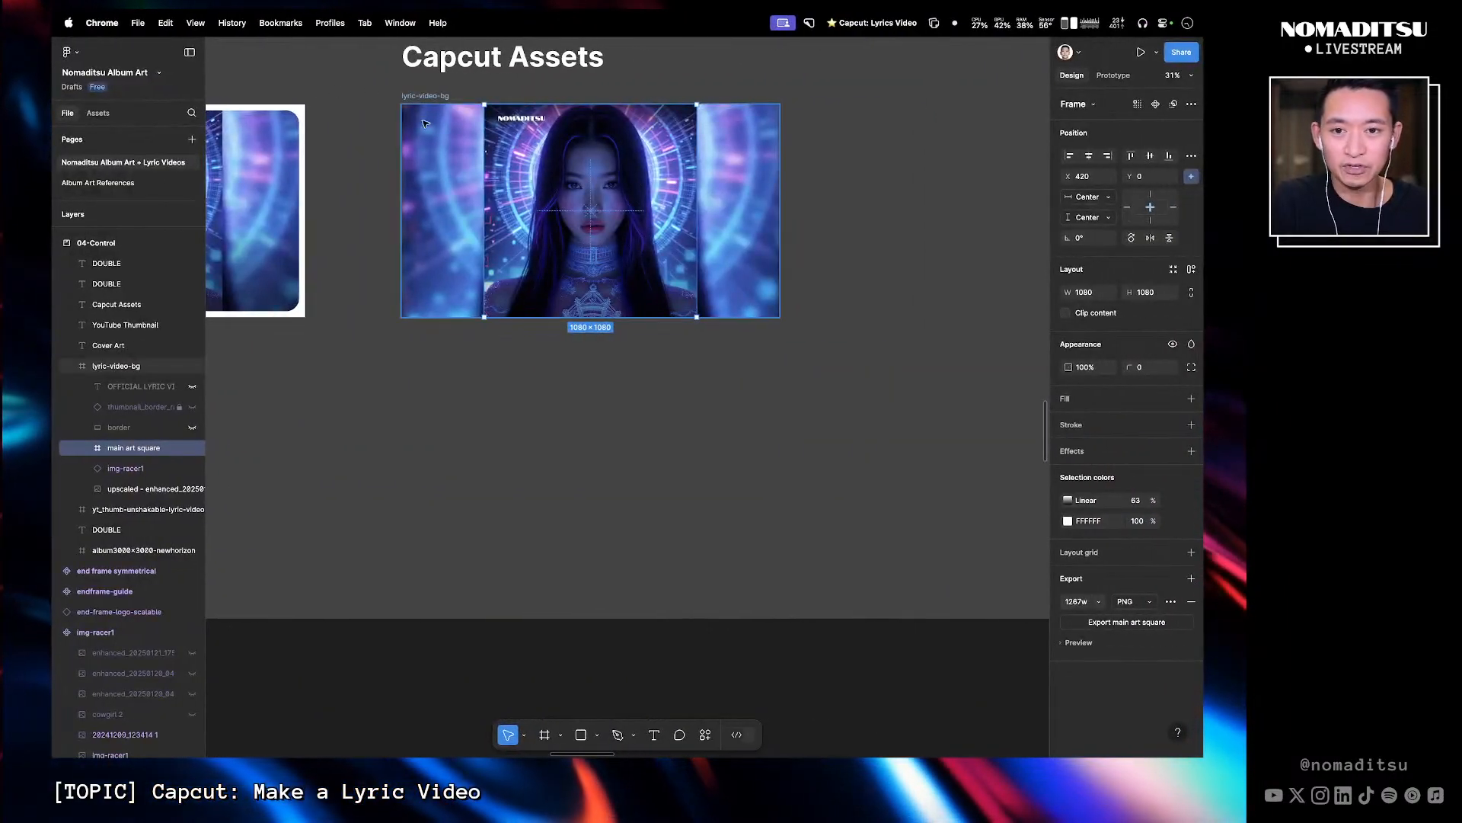
{"action": "left_click", "coordinate": [486, 367]}
{"action": "scroll", "coordinate": [486, 367], "scroll_direction": "left", "scroll_amount": 5}
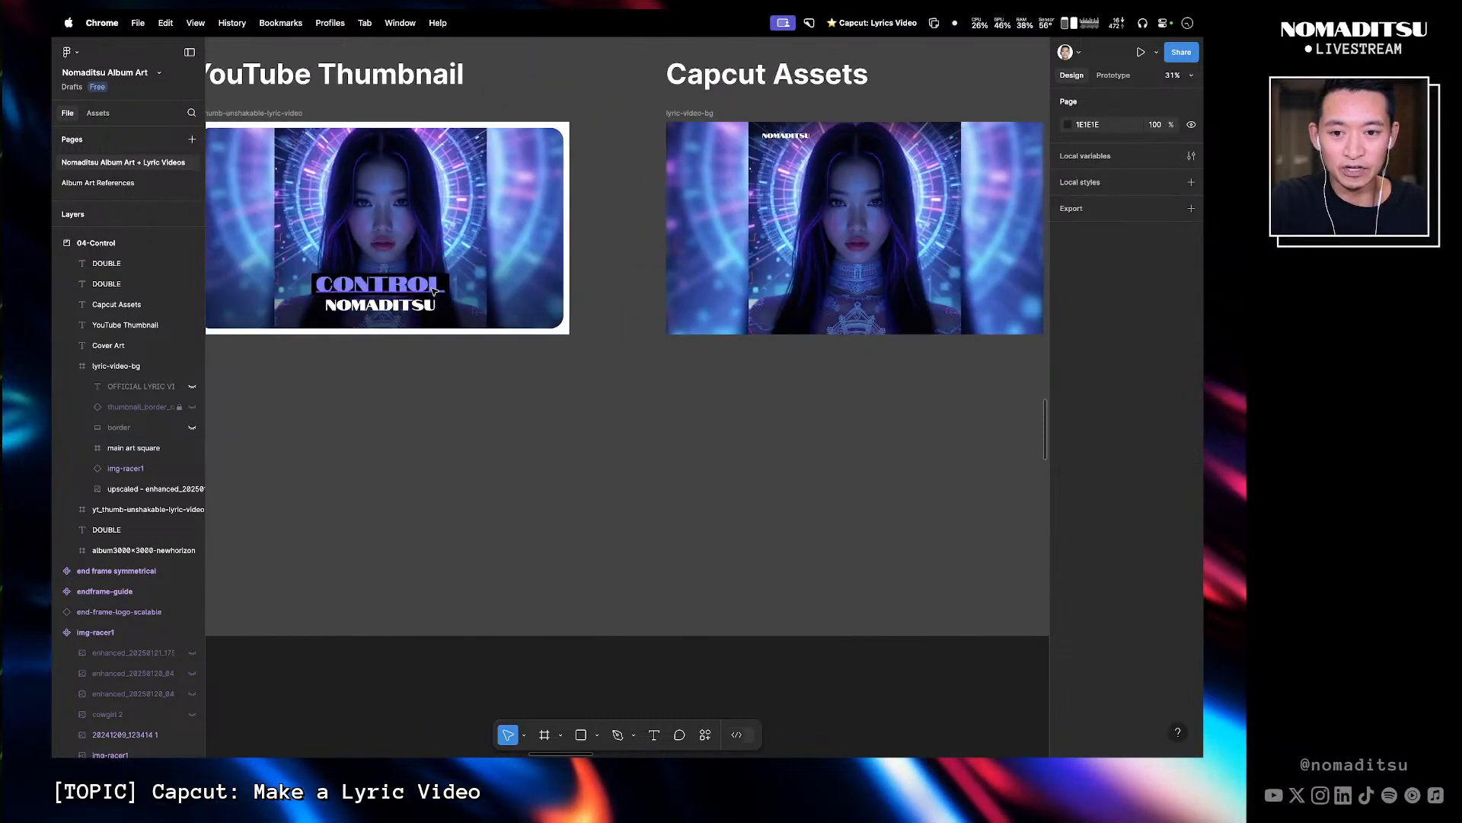
{"action": "left_click", "coordinate": [397, 285], "text": "super"}
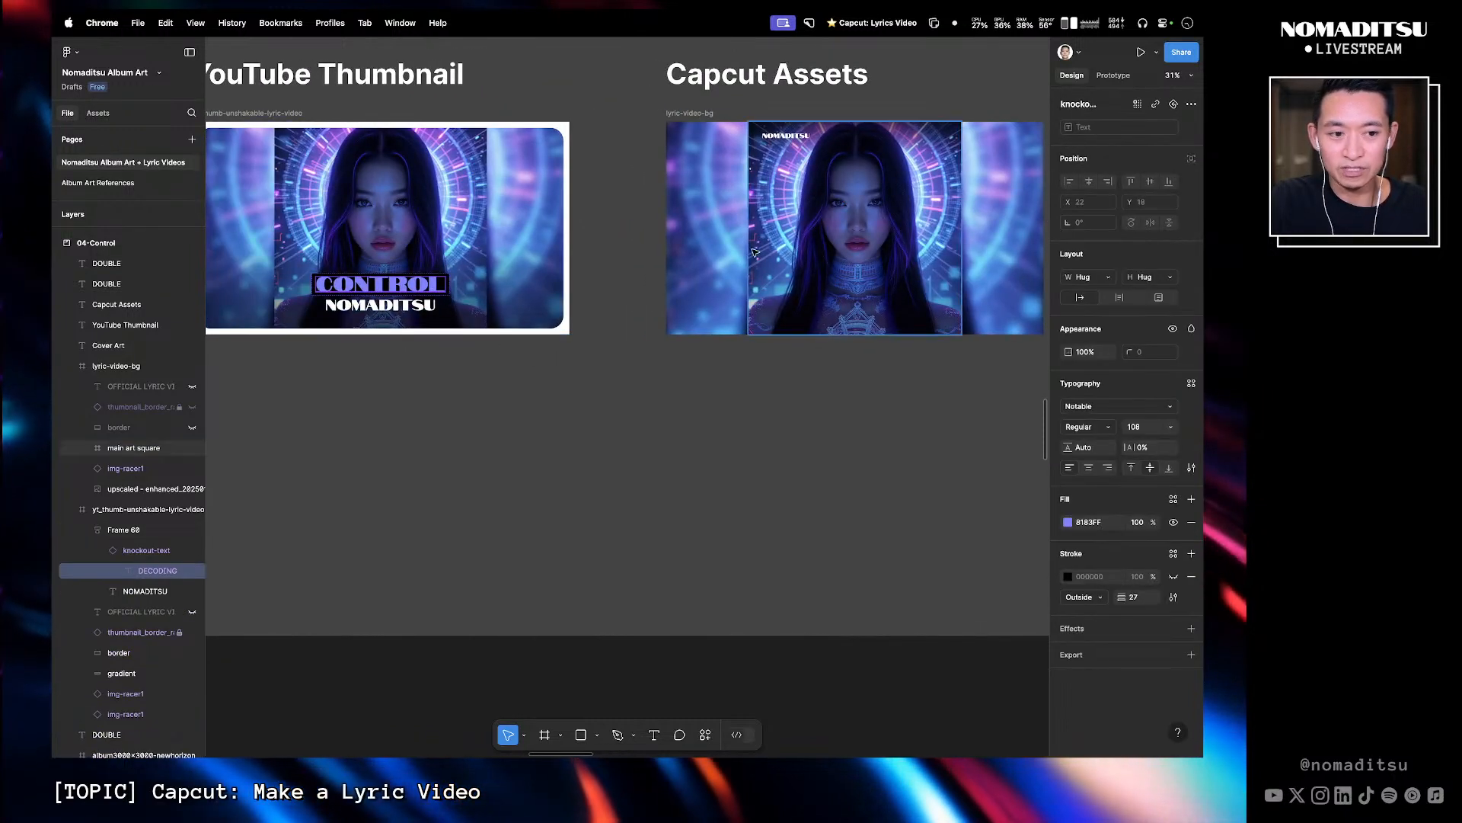
{"action": "left_click", "coordinate": [1103, 524]}
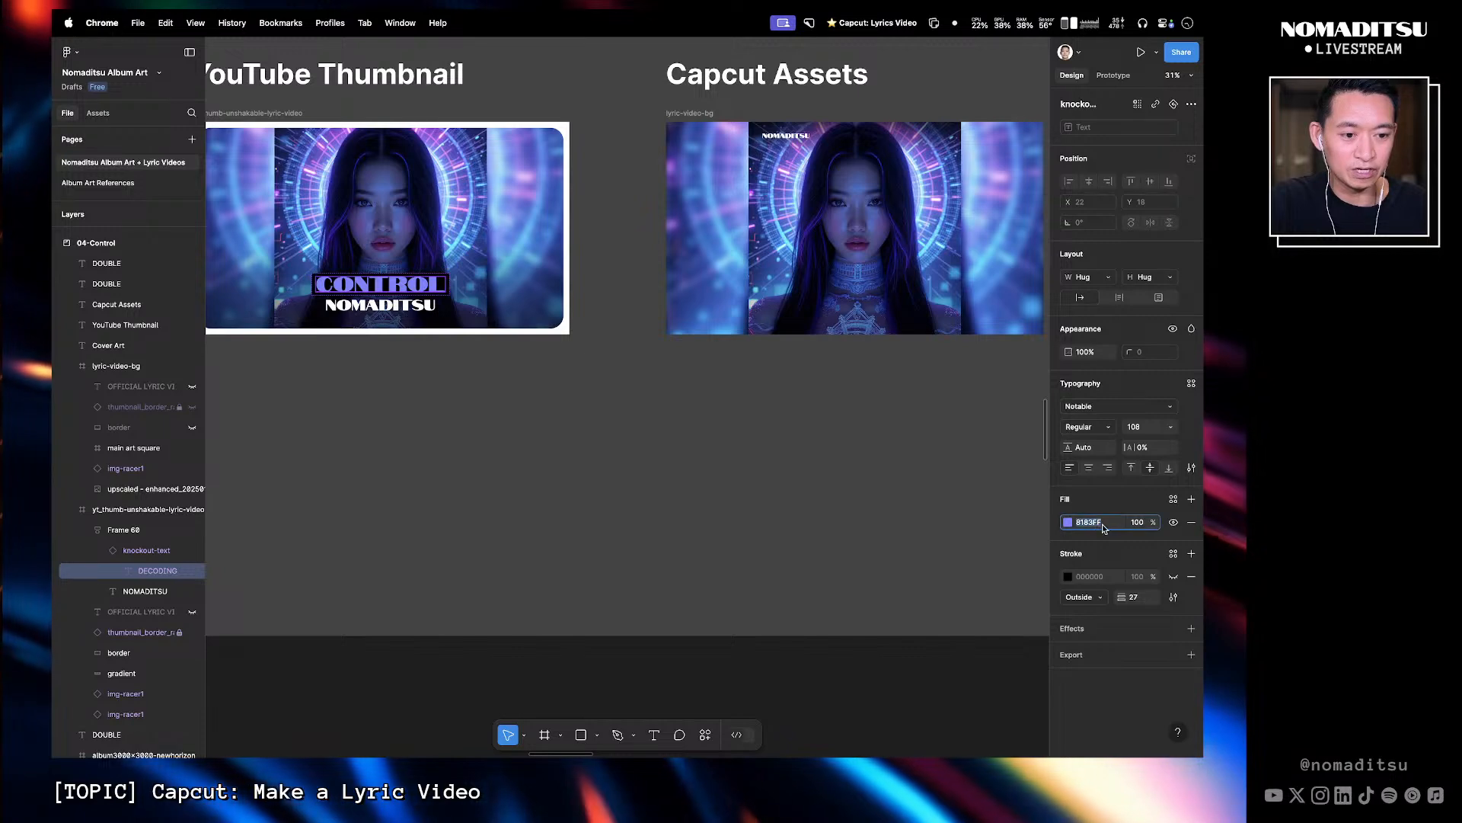
{"action": "left_click", "coordinate": [638, 500]}
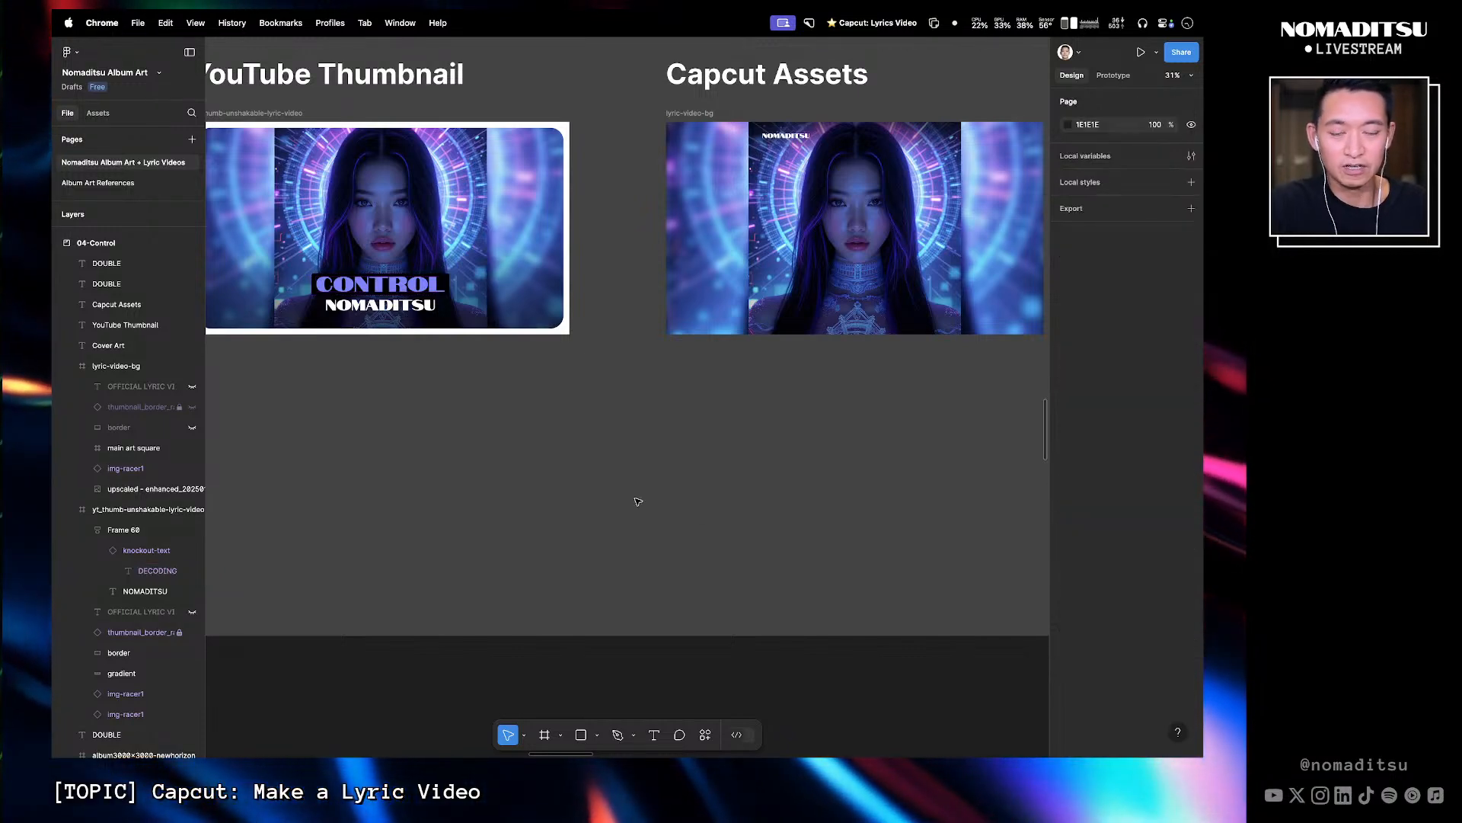
{"action": "key", "text": "ctrl+Right"}
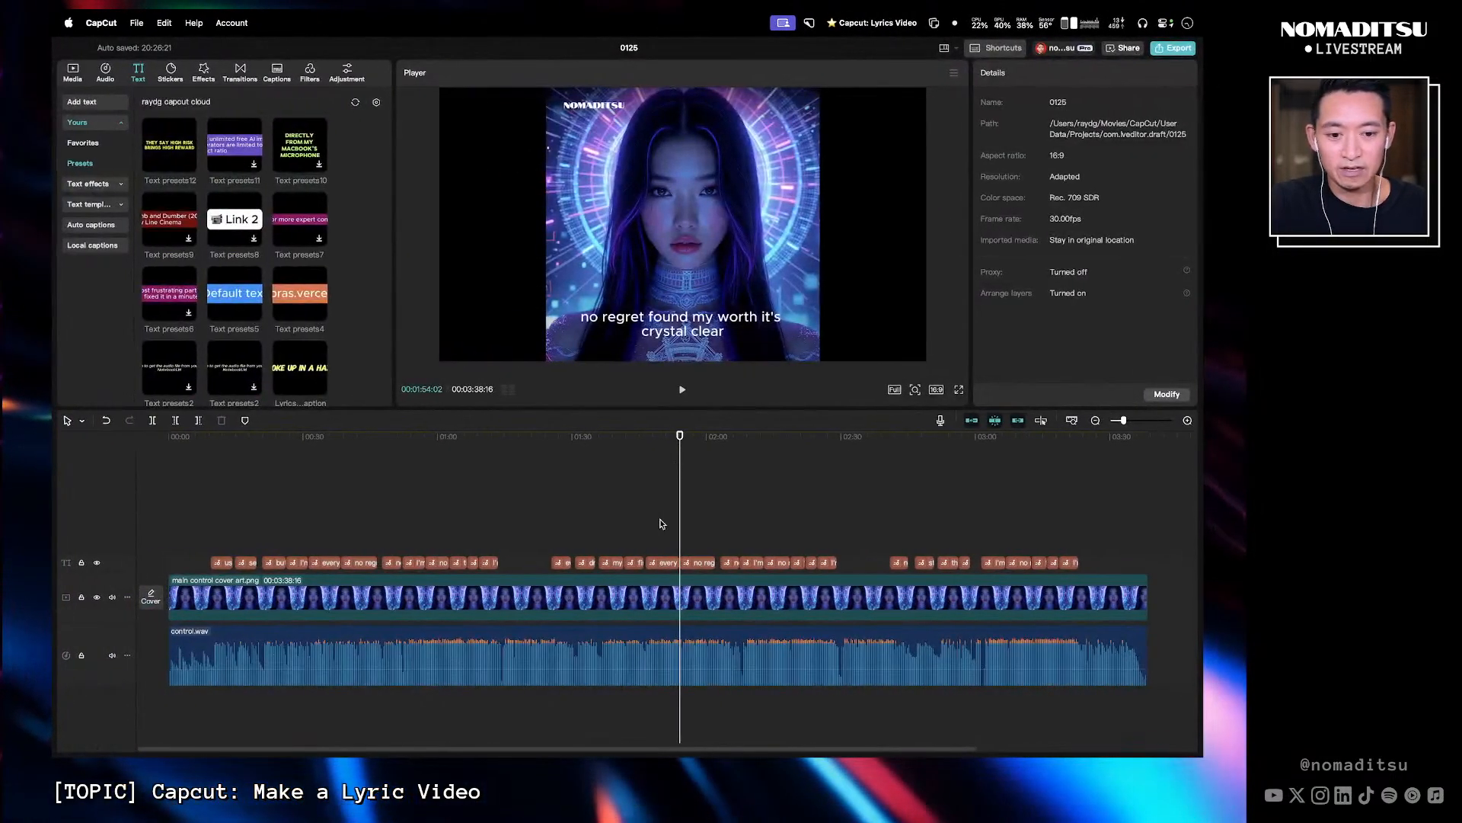
- Set the "my power can't be changed" lyric's text colour to hex 8183FF, then lighten it to A7A8FF
{"action": "left_click", "coordinate": [667, 564]}
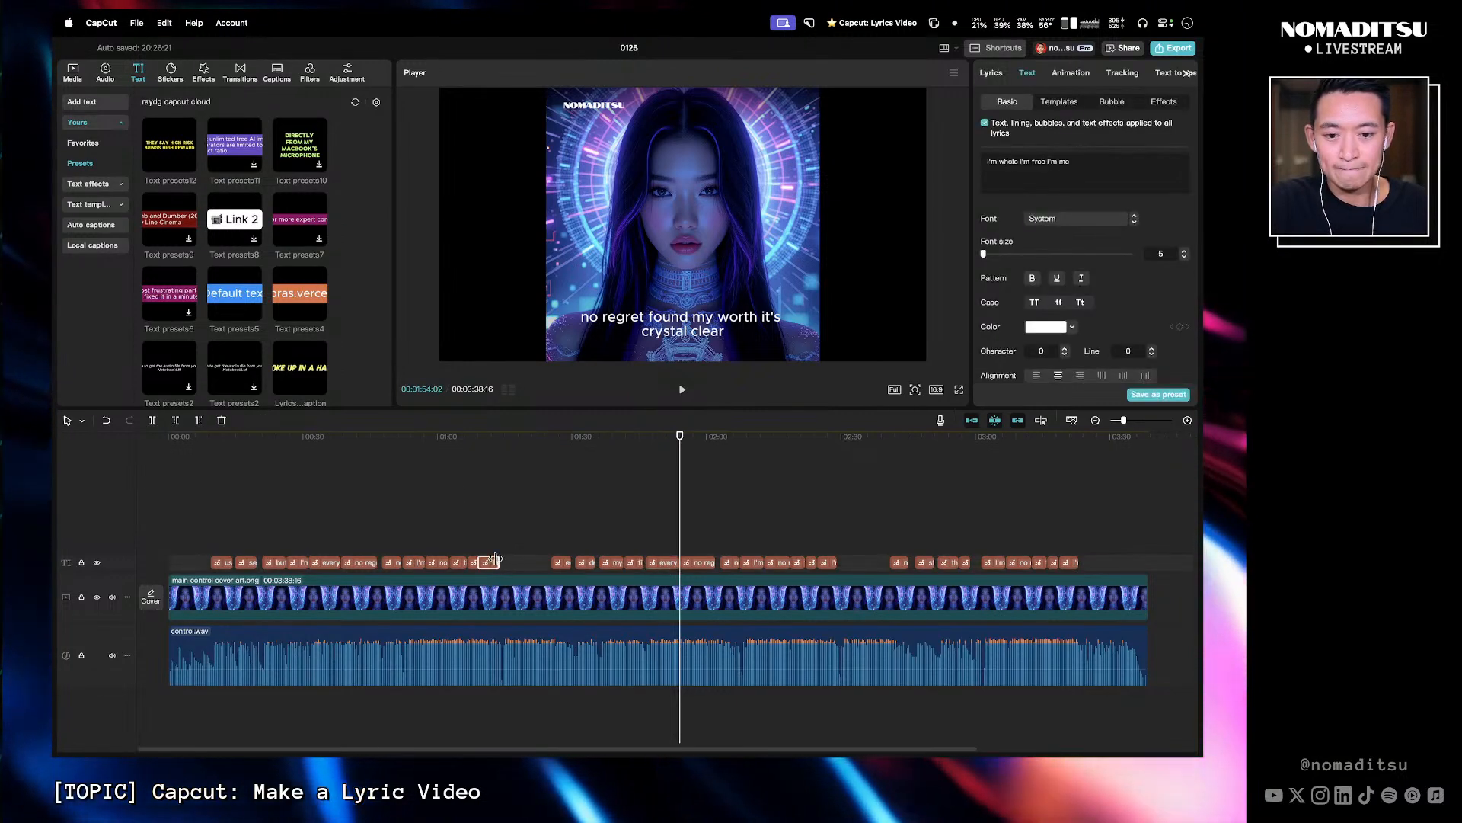
{"action": "left_click_drag", "start_coordinate": [676, 478], "coordinate": [466, 450]}
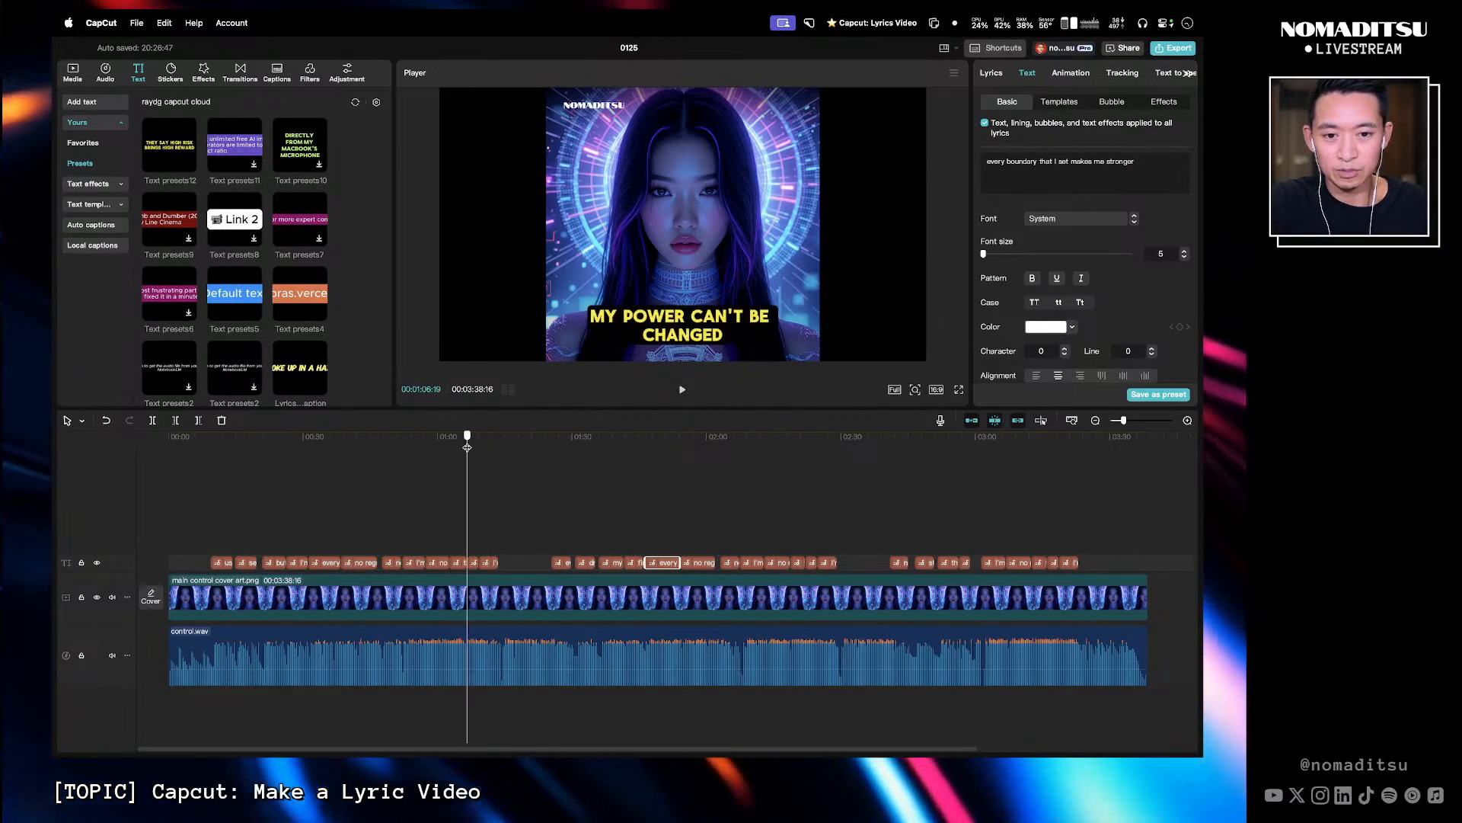
{"action": "left_click", "coordinate": [473, 563]}
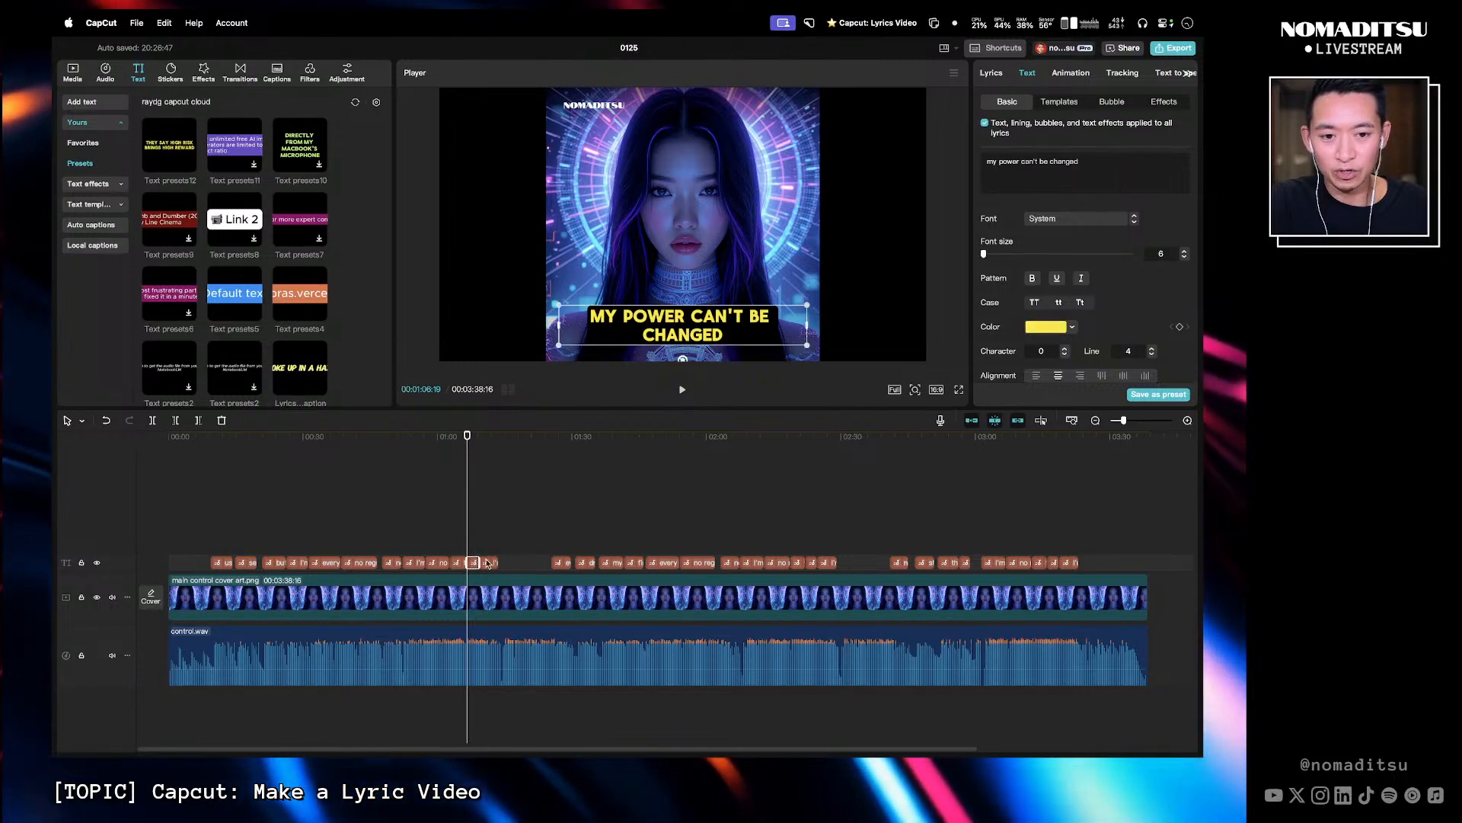
{"action": "left_click", "coordinate": [1050, 328]}
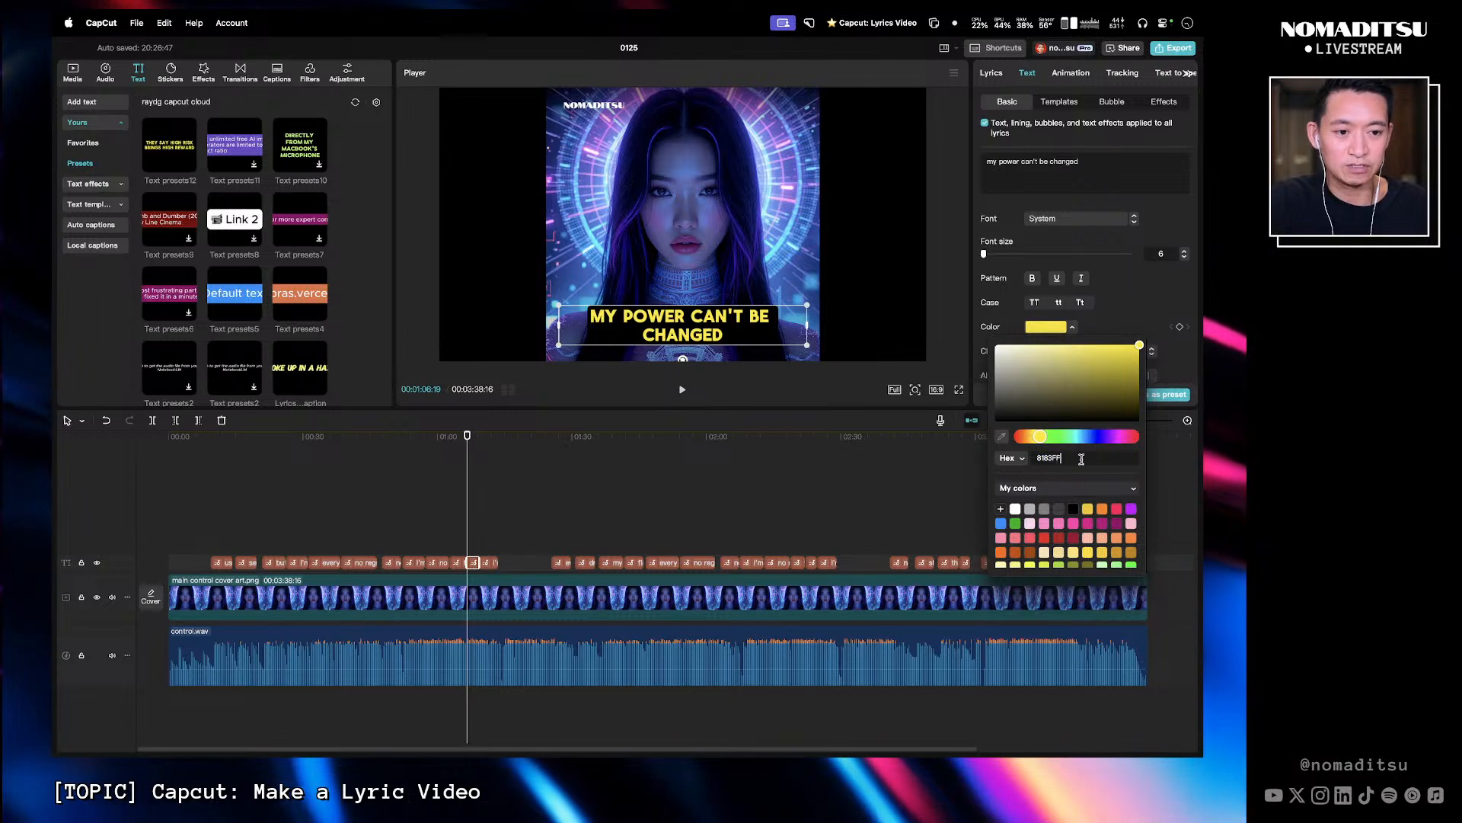
{"action": "key", "text": "Return"}
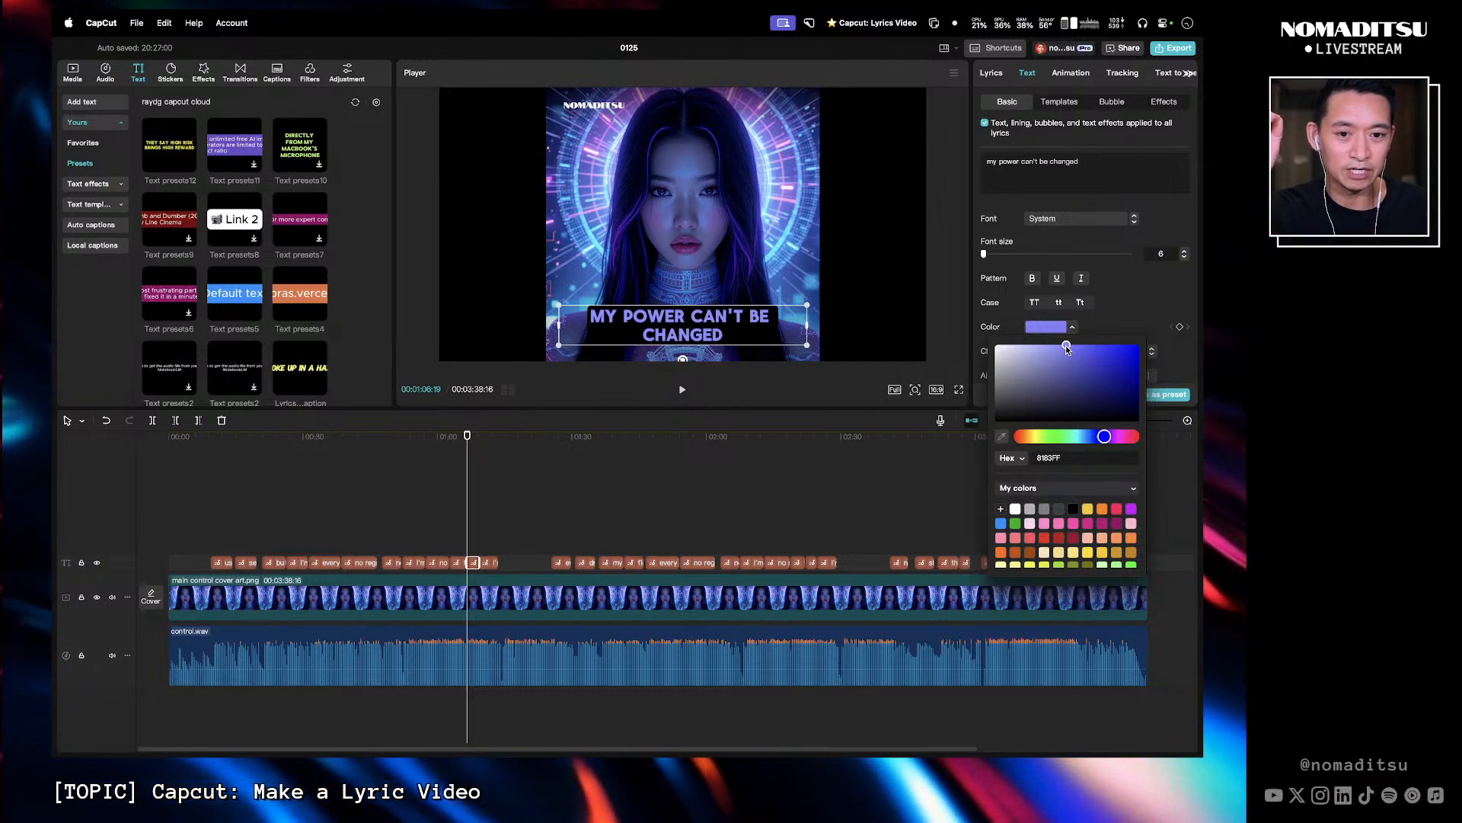
{"action": "left_click_drag", "start_coordinate": [1066, 345], "coordinate": [1045, 345]}
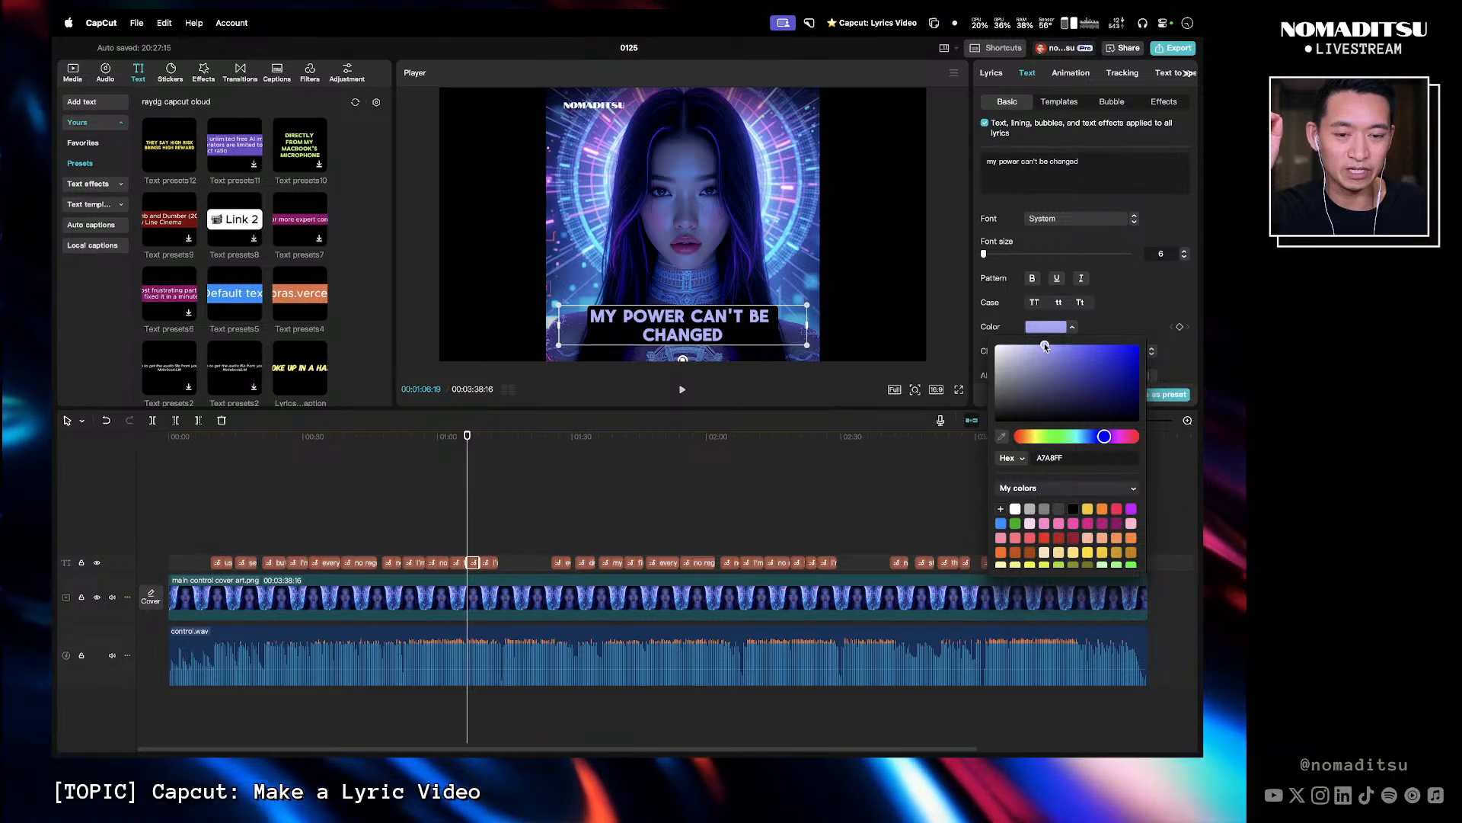
{"action": "left_click", "coordinate": [806, 486]}
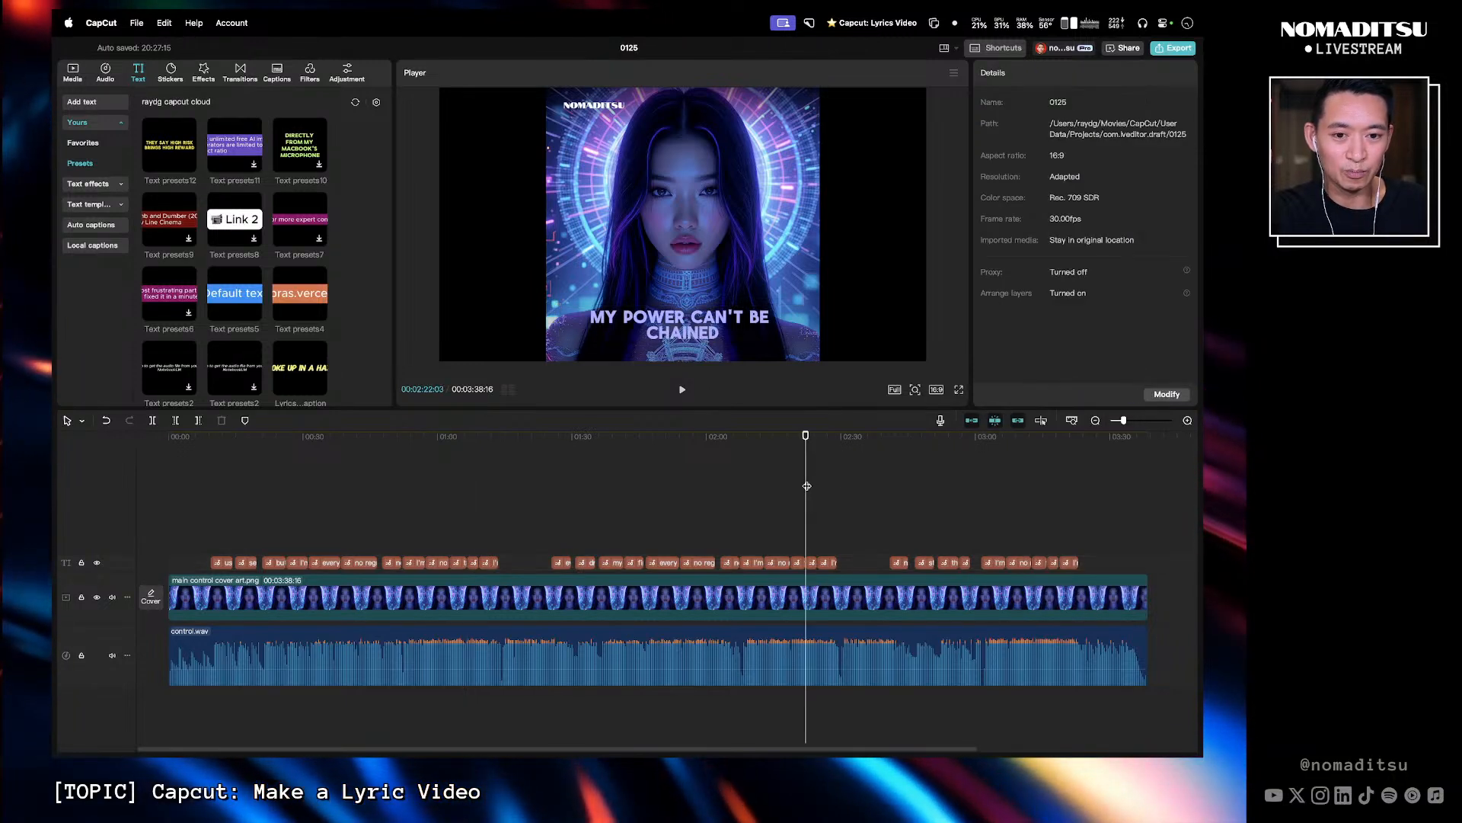
- Copy the attributes of the restyled "my power can't be changed" lyric clip
{"action": "left_click", "coordinate": [467, 438]}
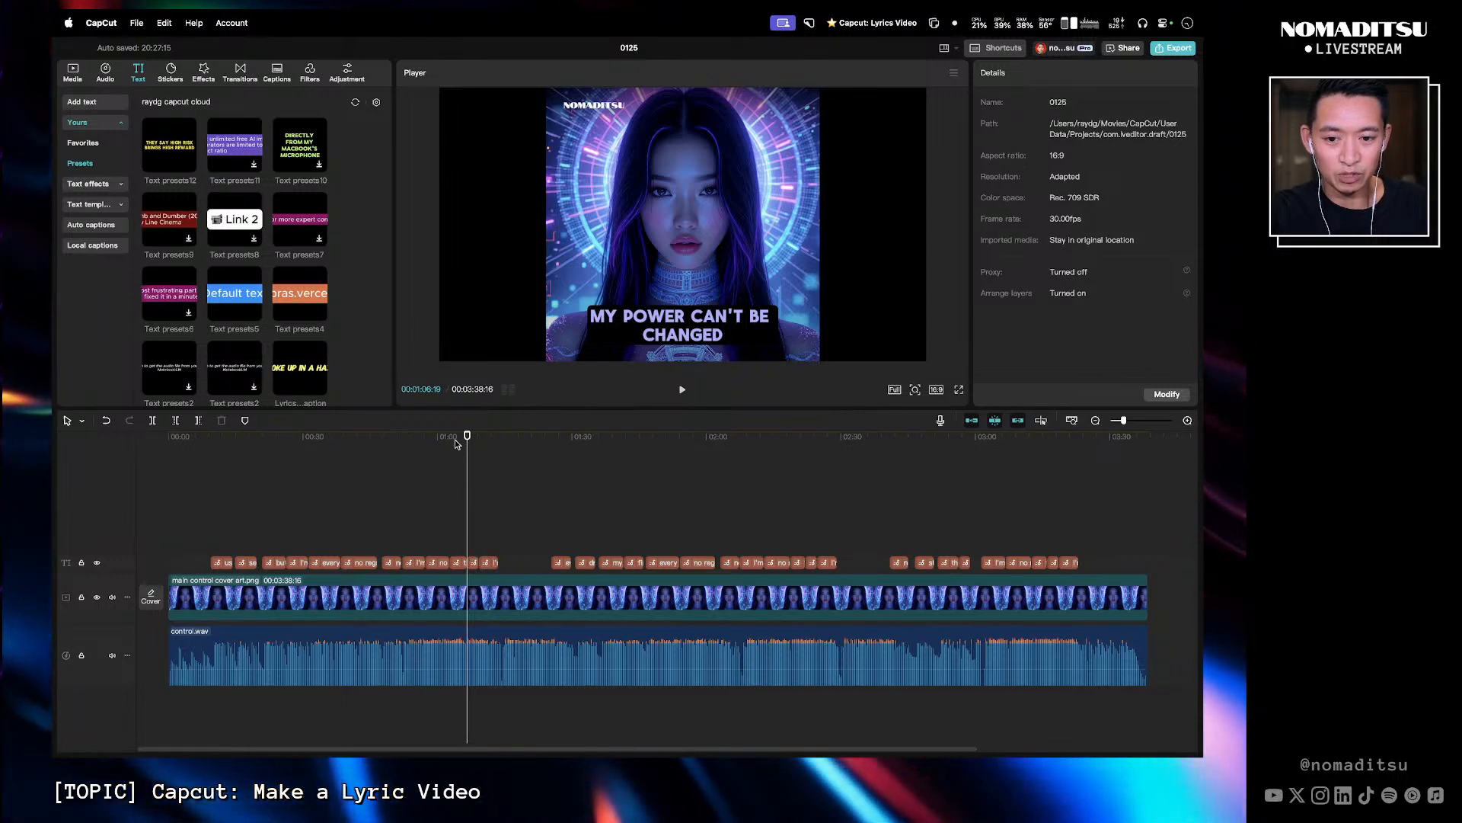
{"action": "mouse_move", "coordinate": [456, 443]}
{"action": "left_mouse_down"}
{"action": "mouse_move", "coordinate": [330, 457]}
{"action": "mouse_move", "coordinate": [574, 462]}
{"action": "mouse_move", "coordinate": [465, 469]}
{"action": "left_mouse_up"}
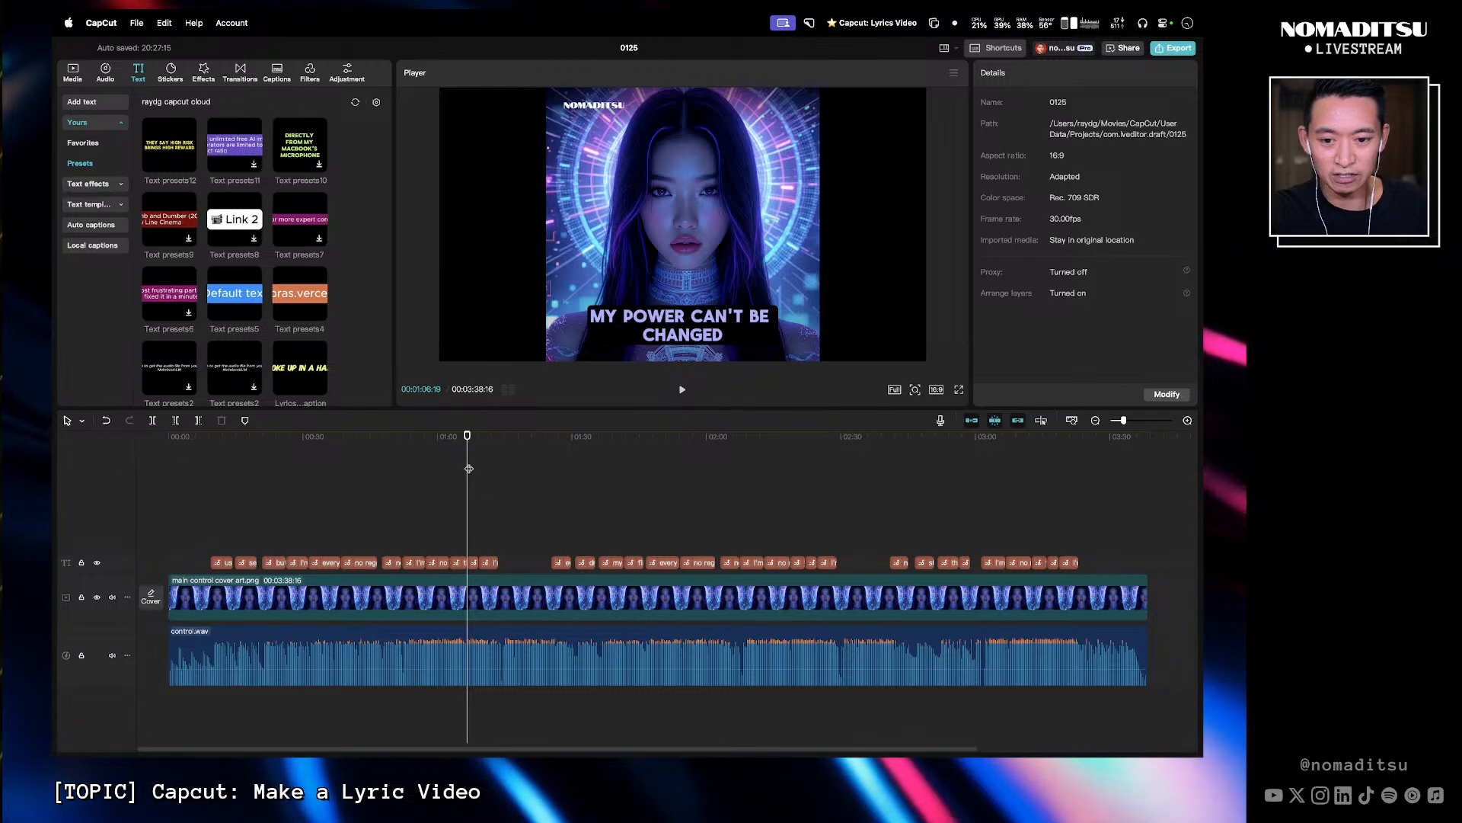
{"action": "left_click", "coordinate": [472, 562]}
{"action": "right_click", "coordinate": [472, 562]}
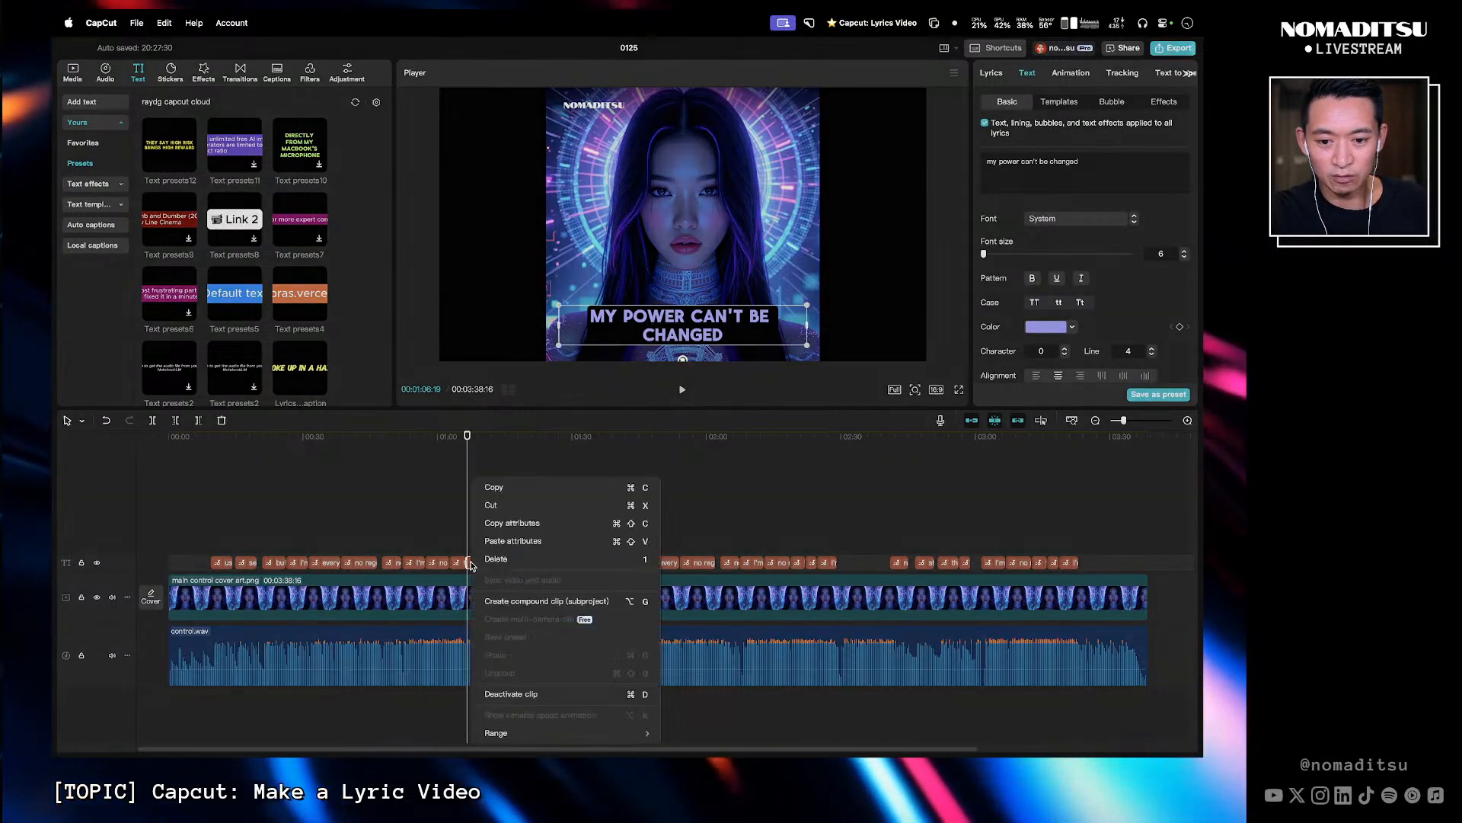
{"action": "left_click", "coordinate": [497, 524]}
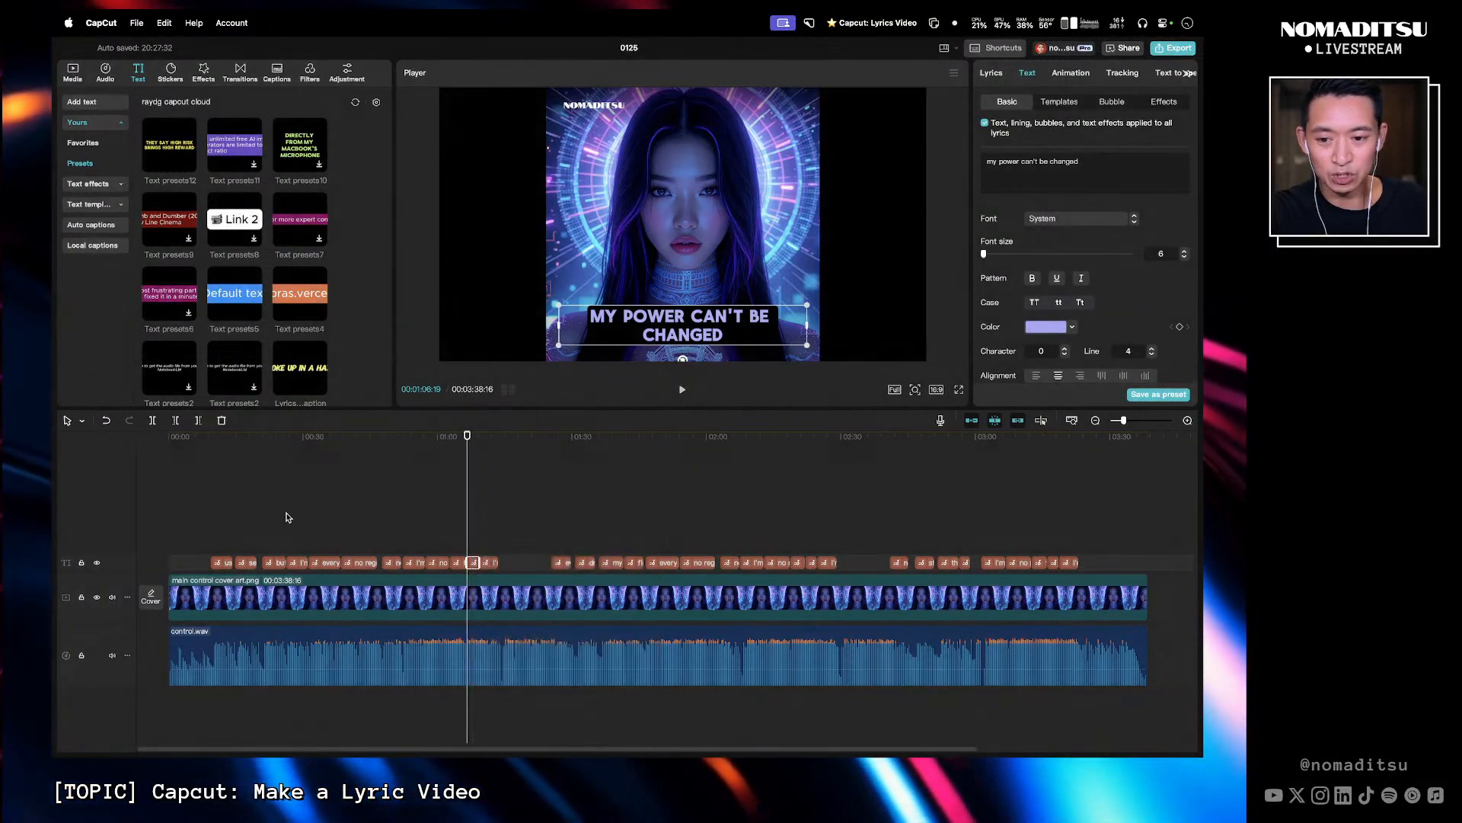
- Select all lyric clips on the track and paste the copied attributes onto them
{"action": "left_click", "coordinate": [201, 511]}
{"action": "left_click_drag", "start_coordinate": [220, 515], "coordinate": [1128, 566]}
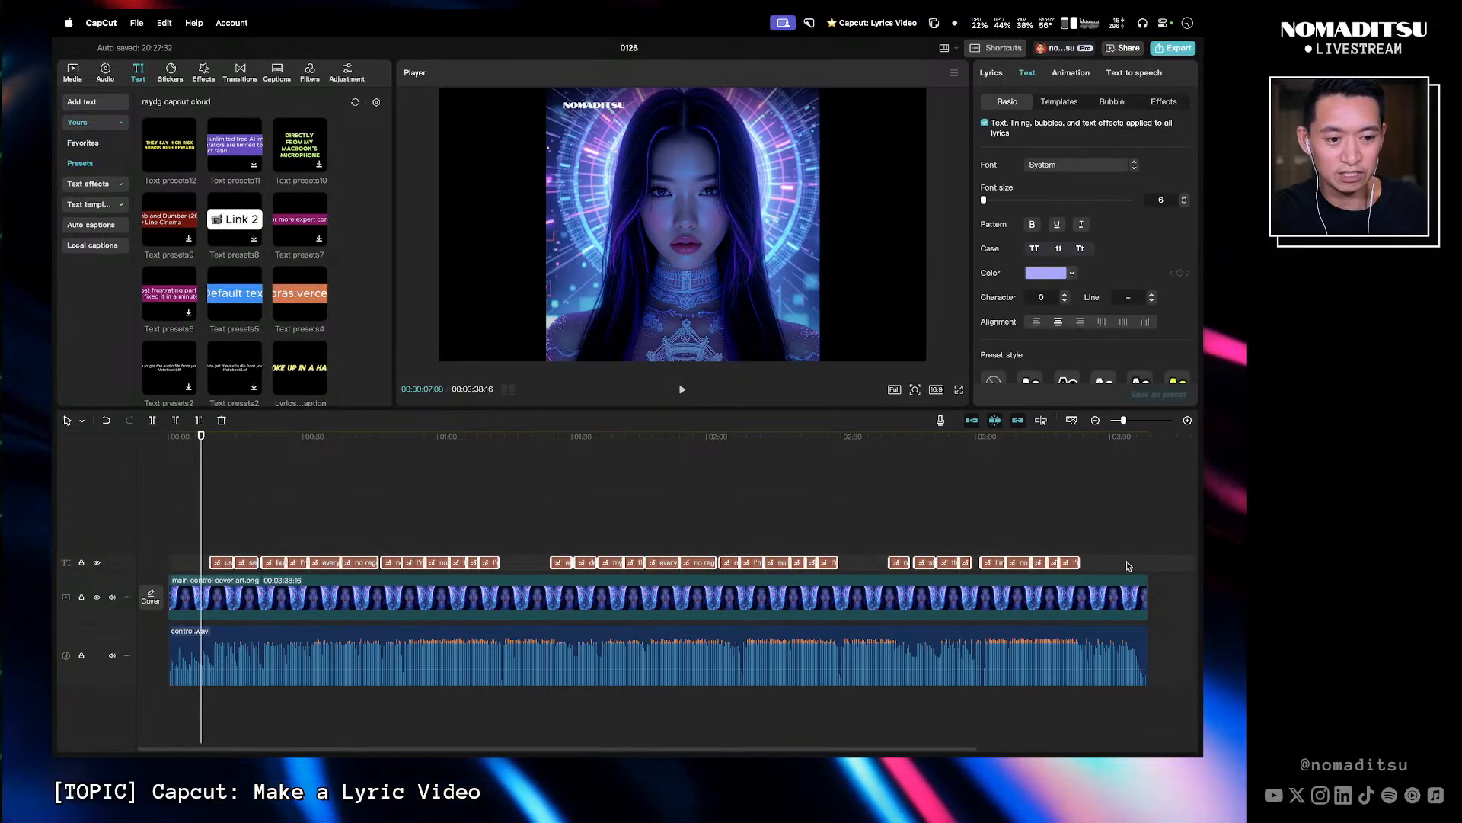
{"action": "right_click", "coordinate": [1071, 563]}
{"action": "left_click", "coordinate": [1064, 541]}
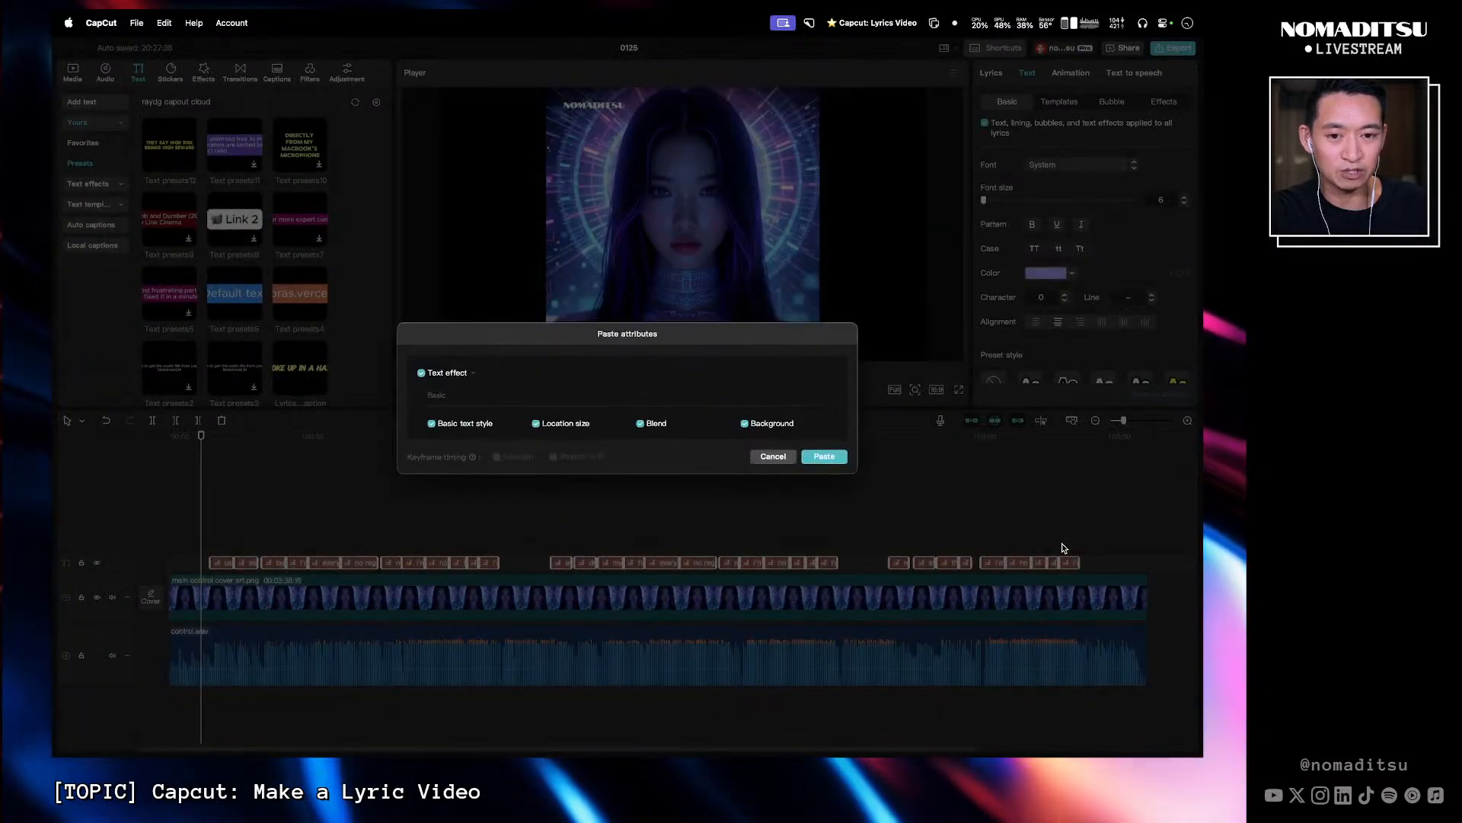
{"action": "left_click", "coordinate": [825, 457]}
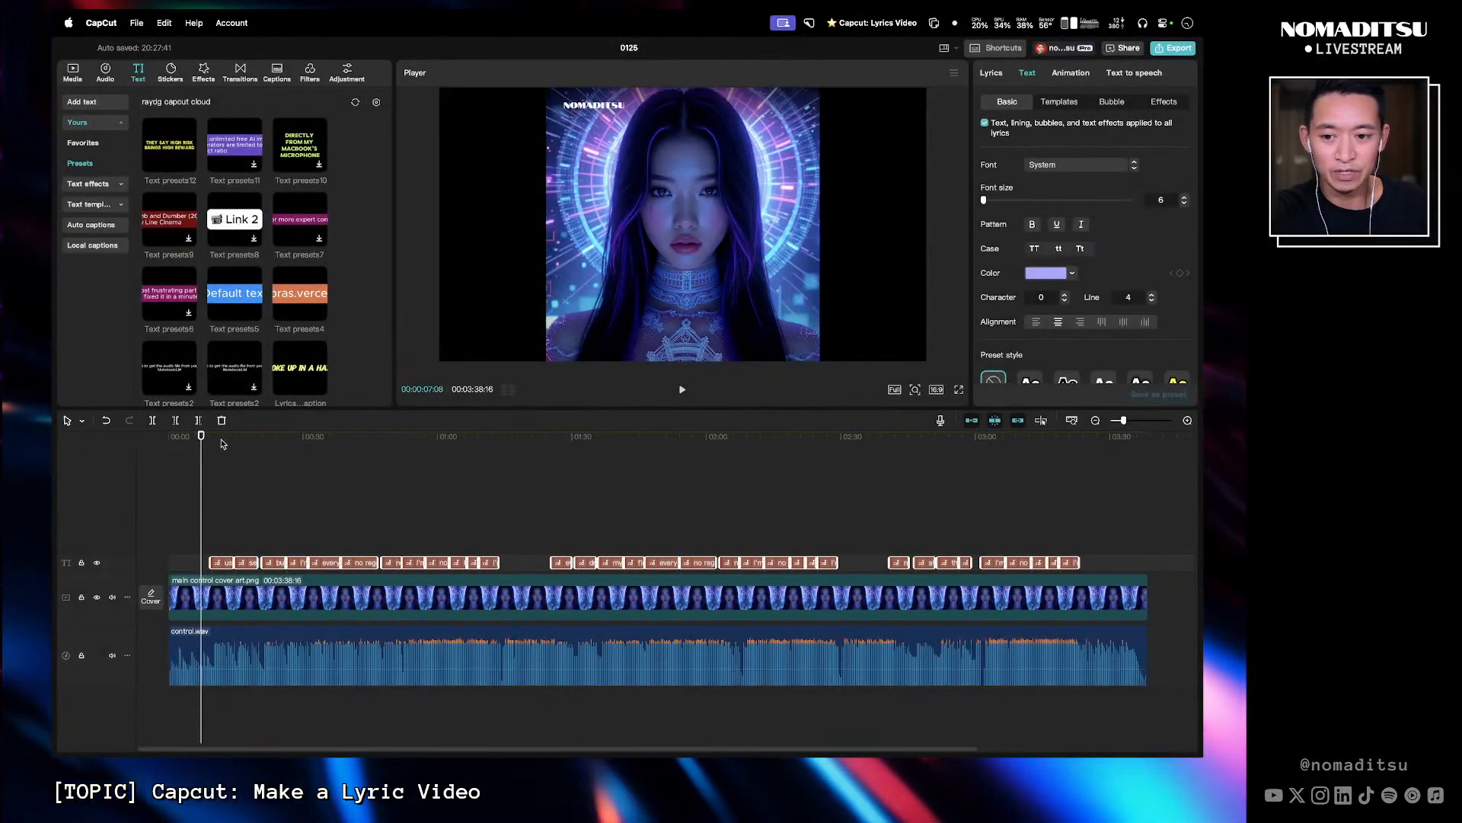
- Scrub and play the start of the timeline to review the restyled lyrics
{"action": "left_click_drag", "start_coordinate": [222, 444], "coordinate": [646, 455]}
{"action": "left_click_drag", "start_coordinate": [855, 489], "coordinate": [587, 495]}
{"action": "left_click_drag", "start_coordinate": [249, 502], "coordinate": [220, 479]}
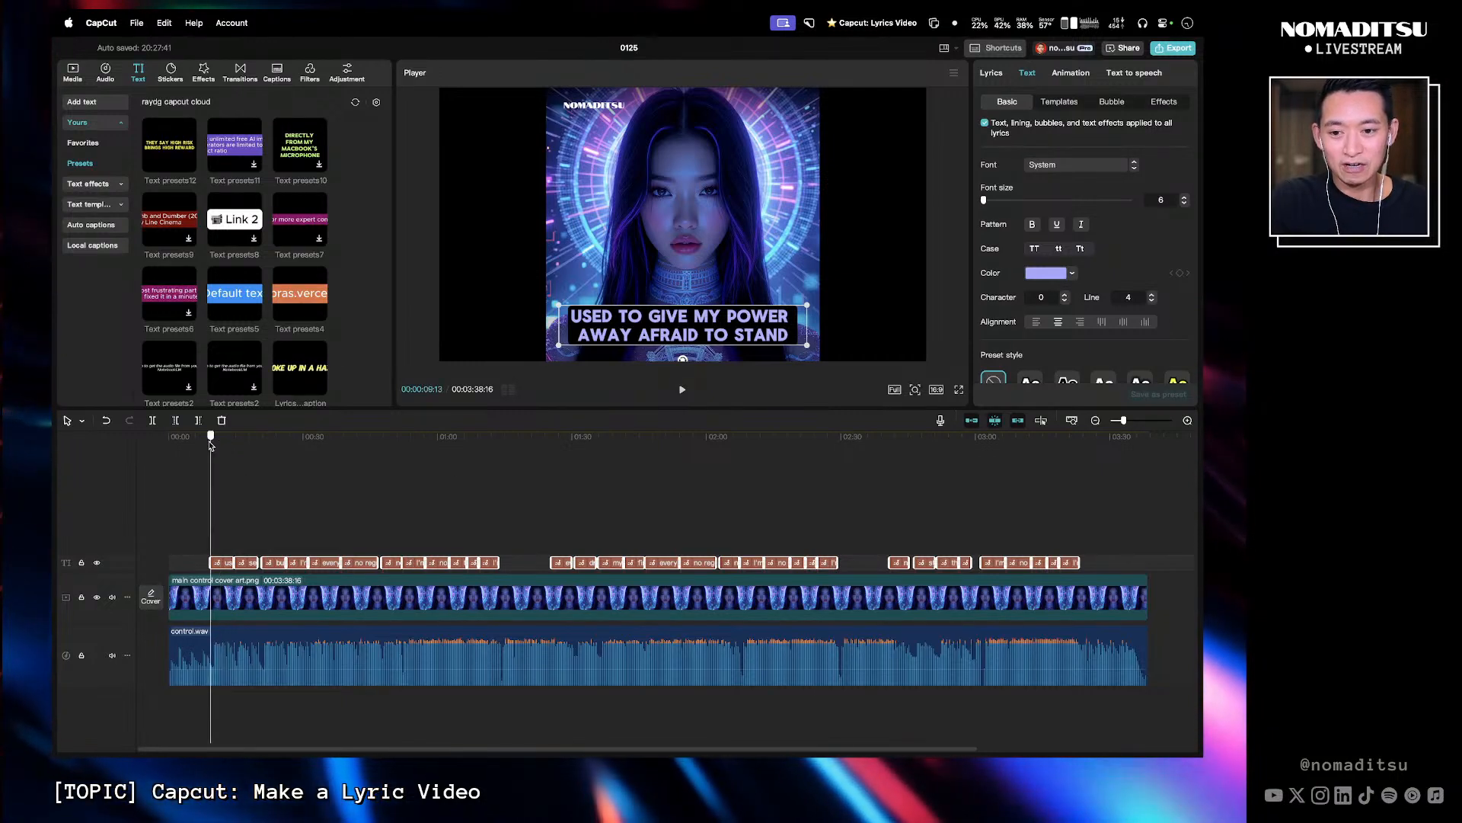
{"action": "left_click_drag", "start_coordinate": [211, 445], "coordinate": [200, 450]}
{"action": "key", "text": "space"}
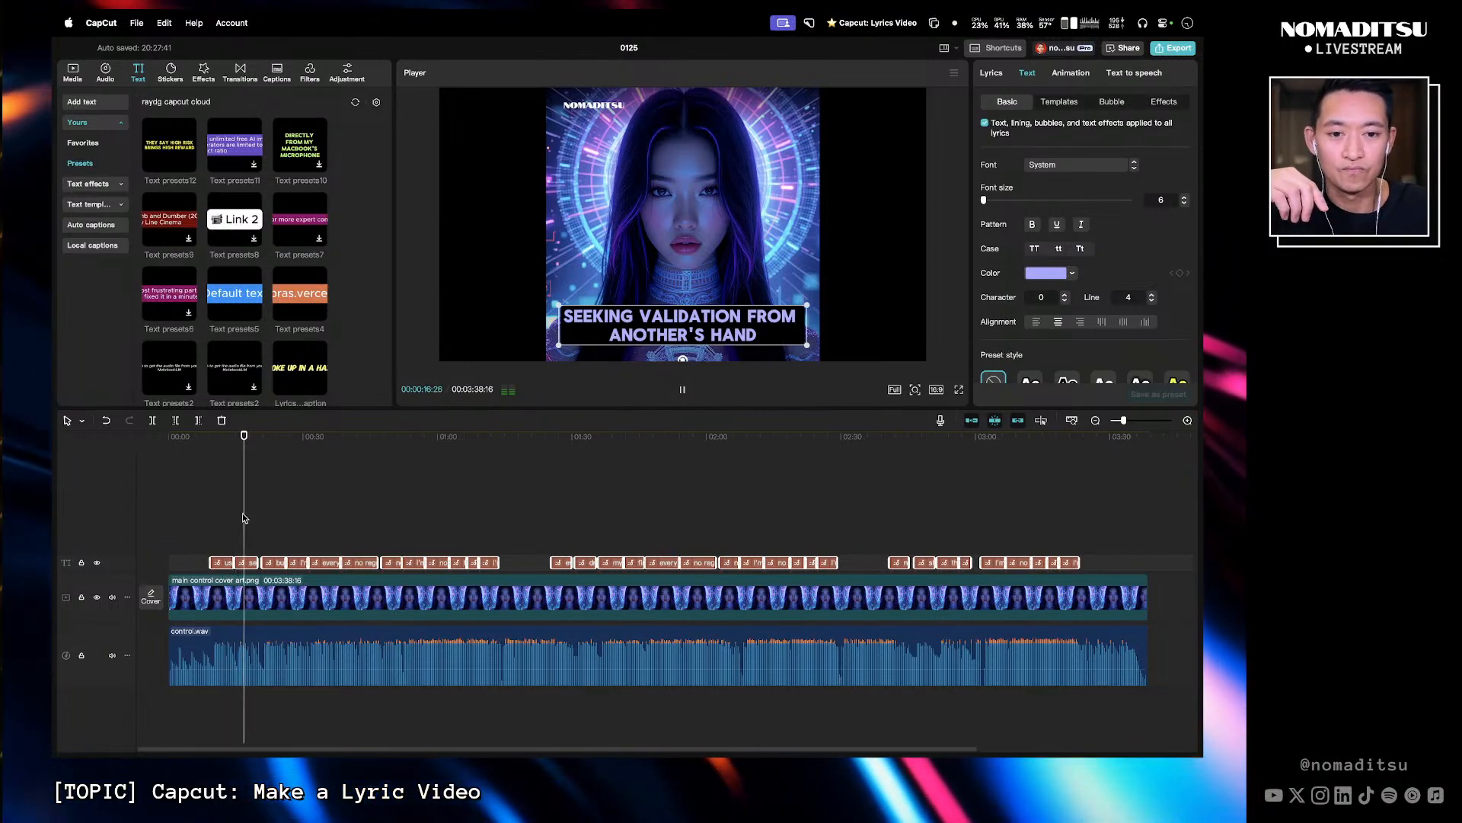
{"action": "key", "text": "space"}
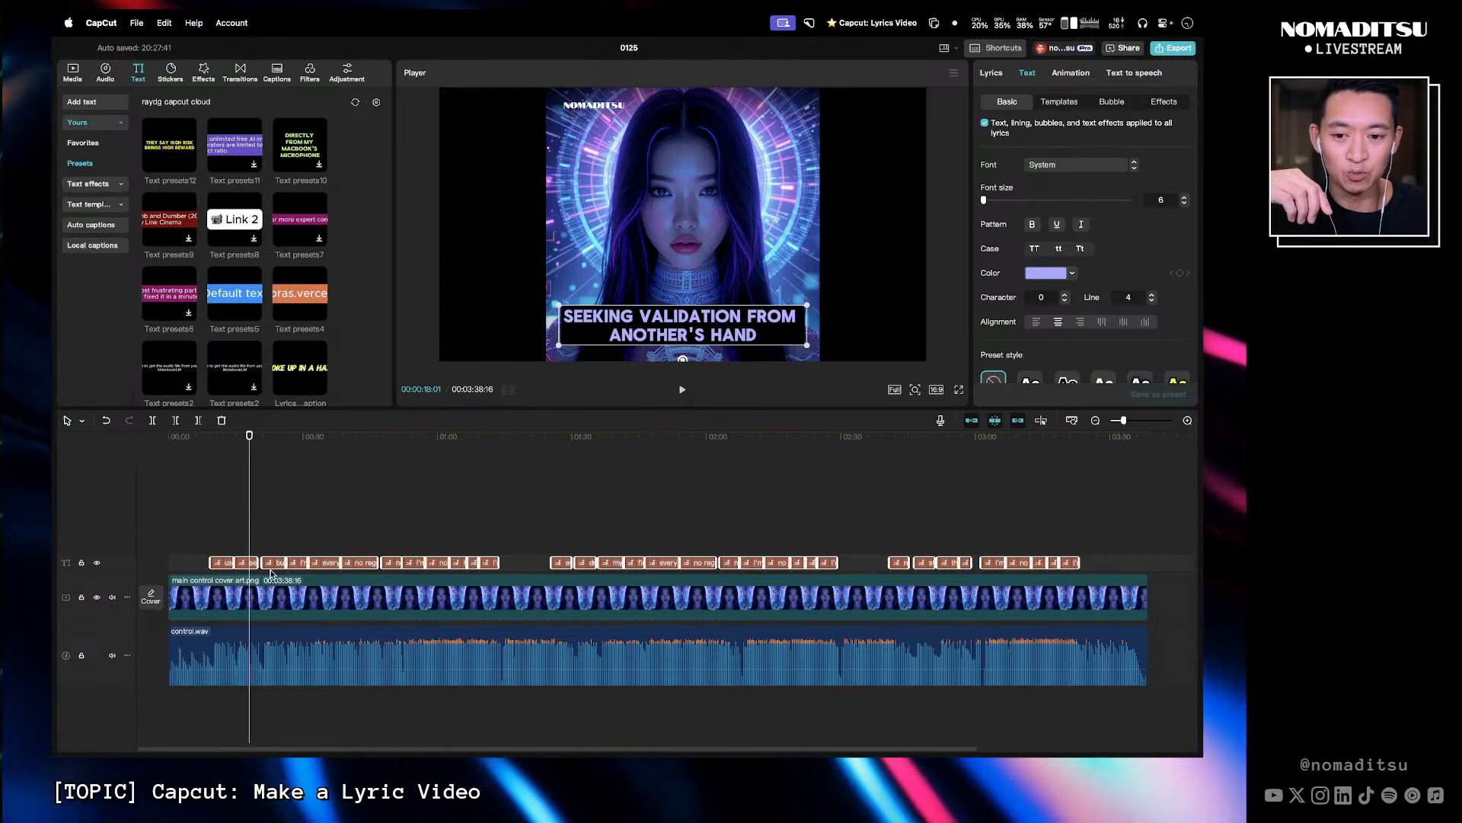
{"action": "left_click_drag", "start_coordinate": [251, 441], "coordinate": [218, 438]}
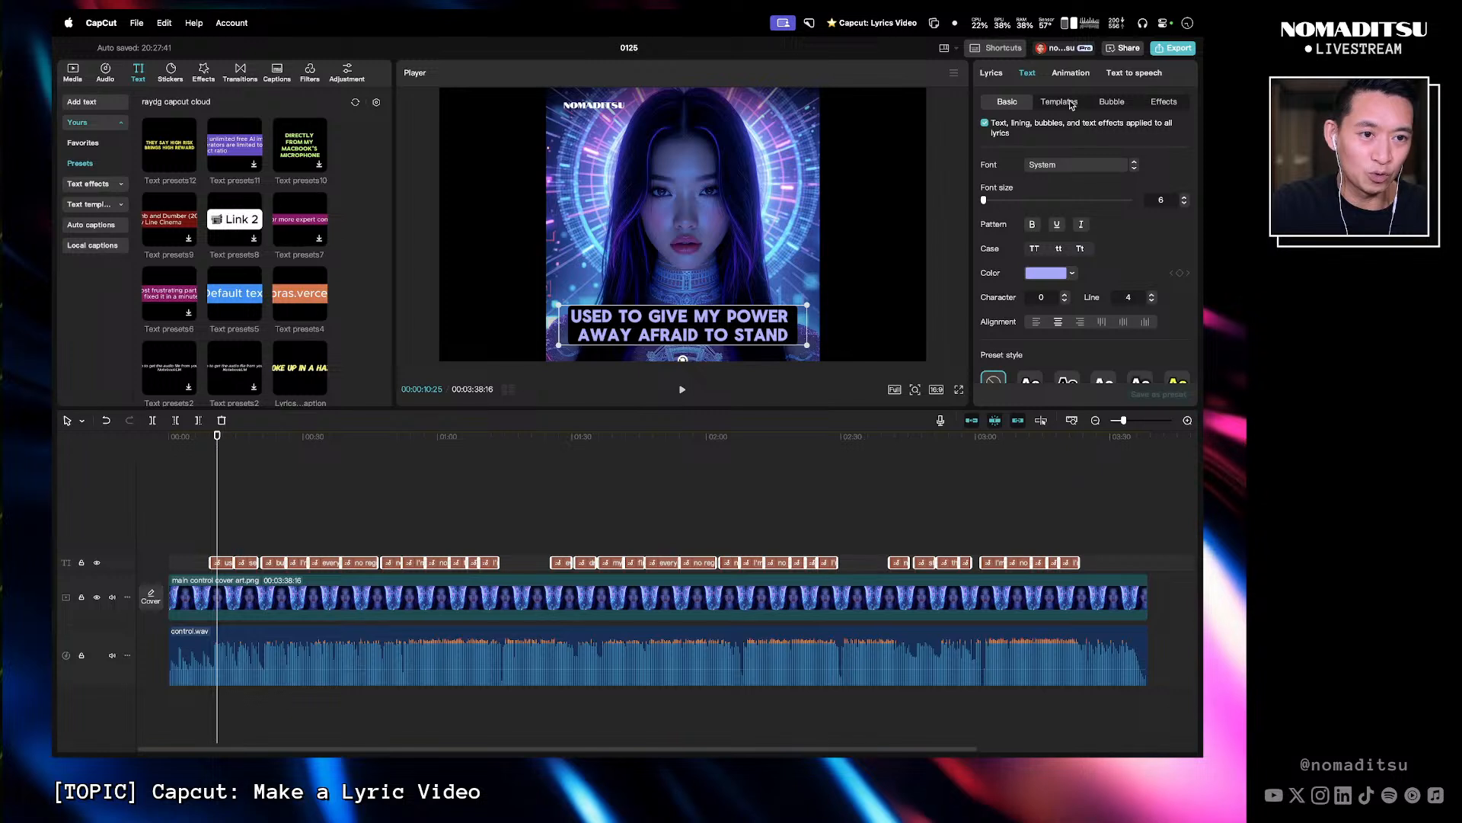
- Apply the Snow fluttering In animation to the lyric captions
{"action": "left_click", "coordinate": [1069, 75]}
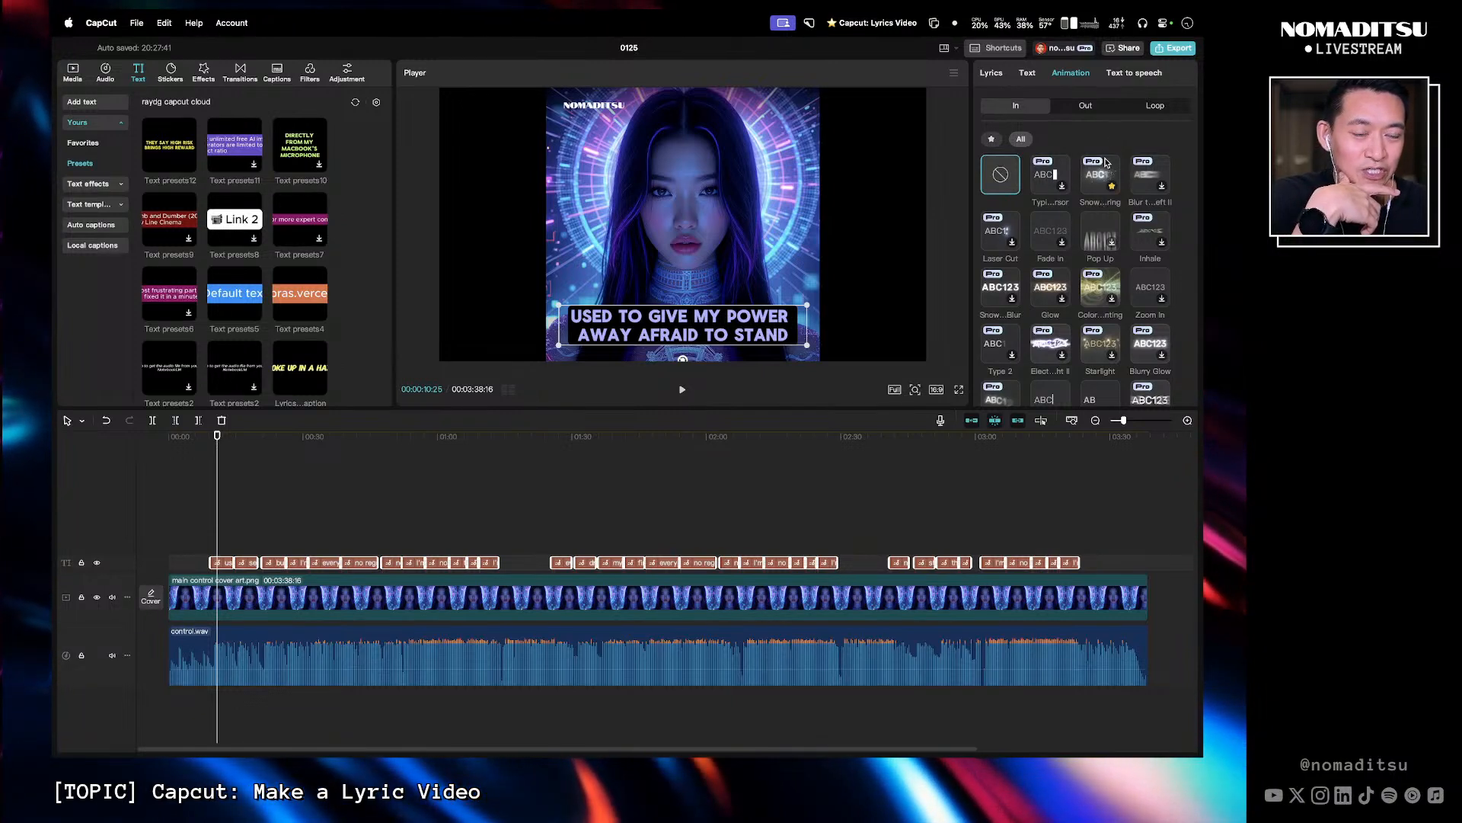
{"action": "left_click", "coordinate": [1098, 189]}
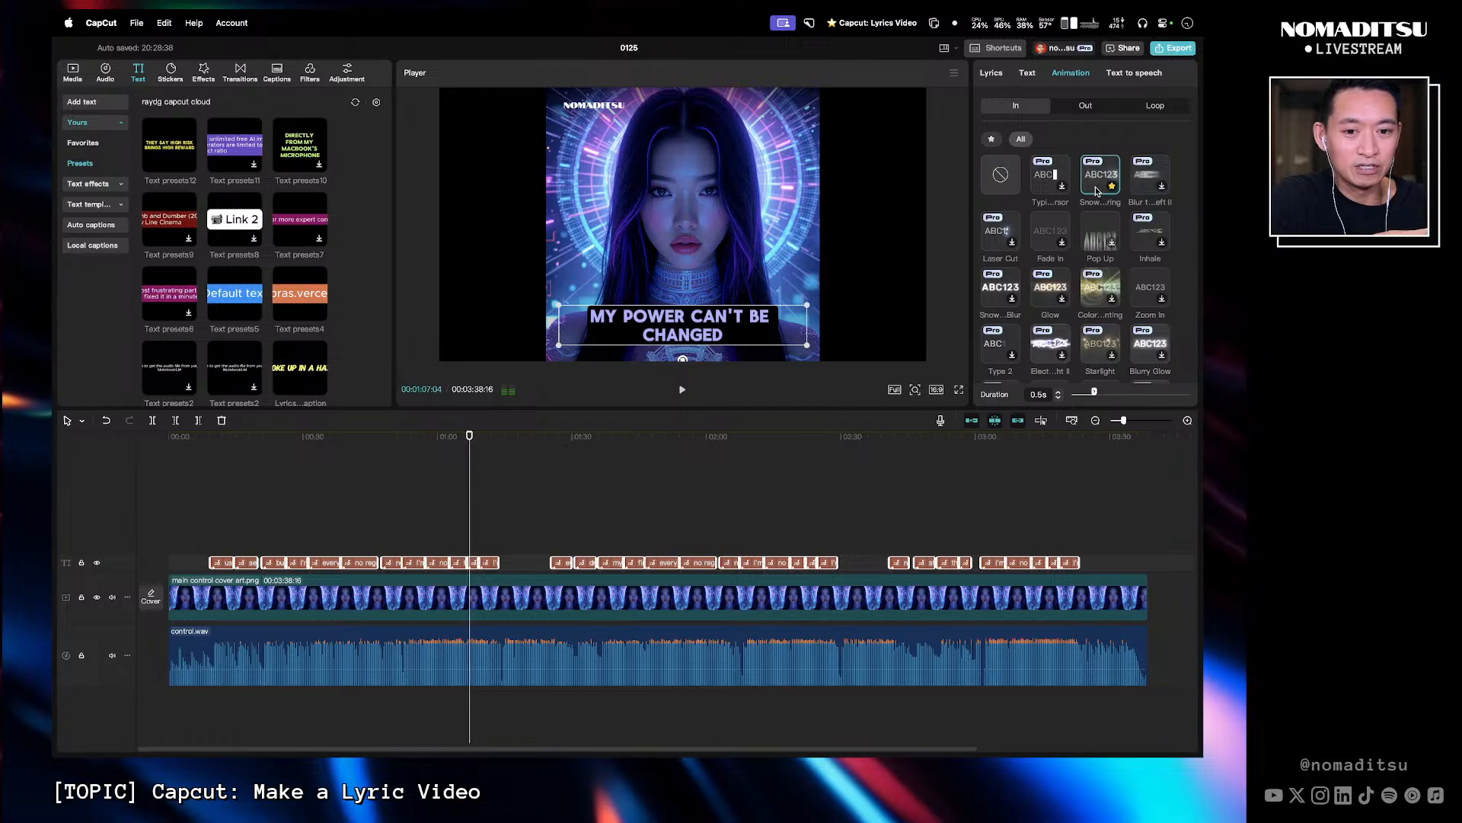
- Apply the Laser Cut Out animation to the selected lyric captions
{"action": "left_click", "coordinate": [1094, 110]}
{"action": "left_click", "coordinate": [1017, 113]}
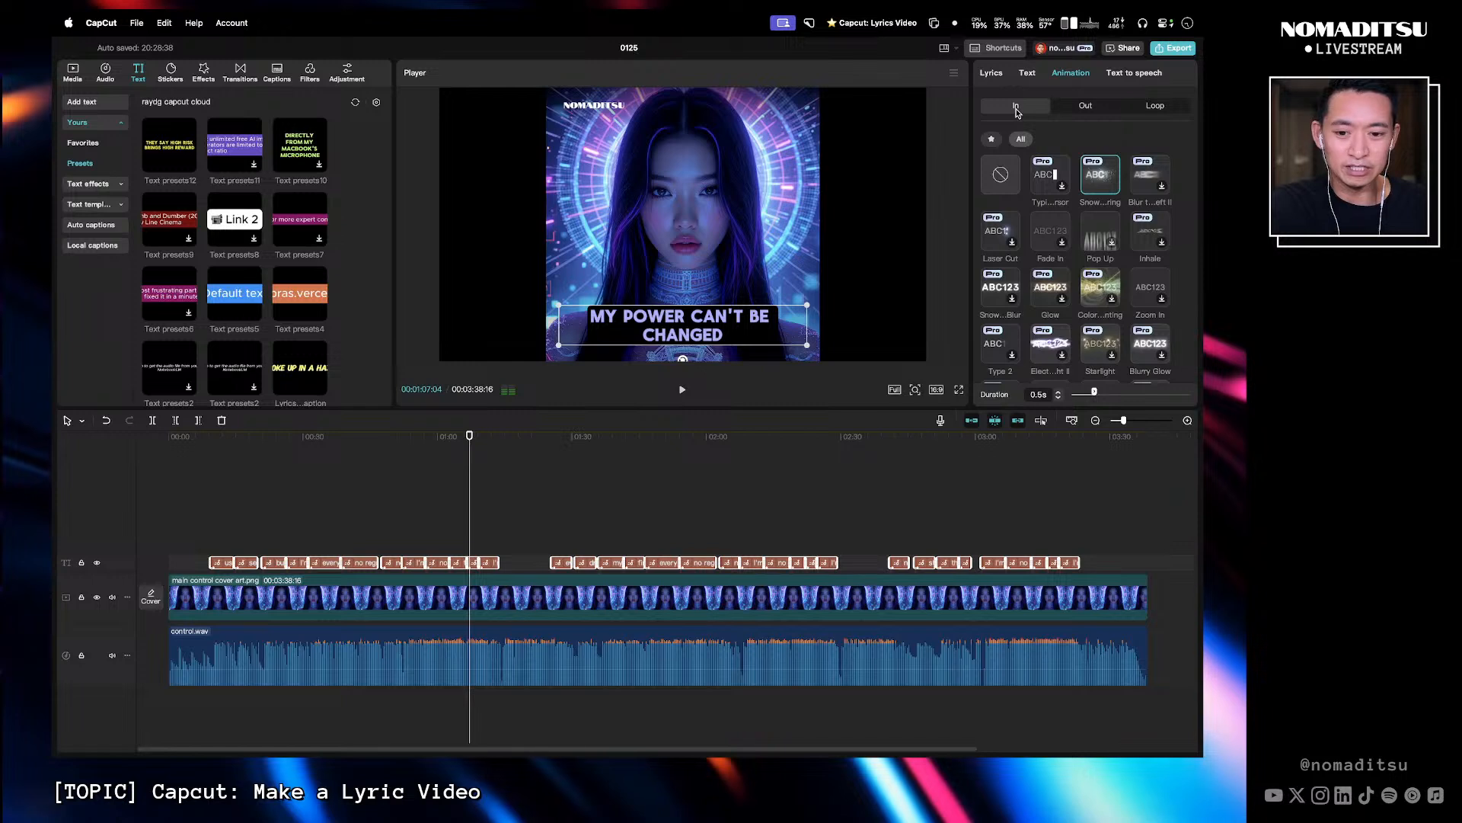
{"action": "left_click", "coordinate": [1089, 108]}
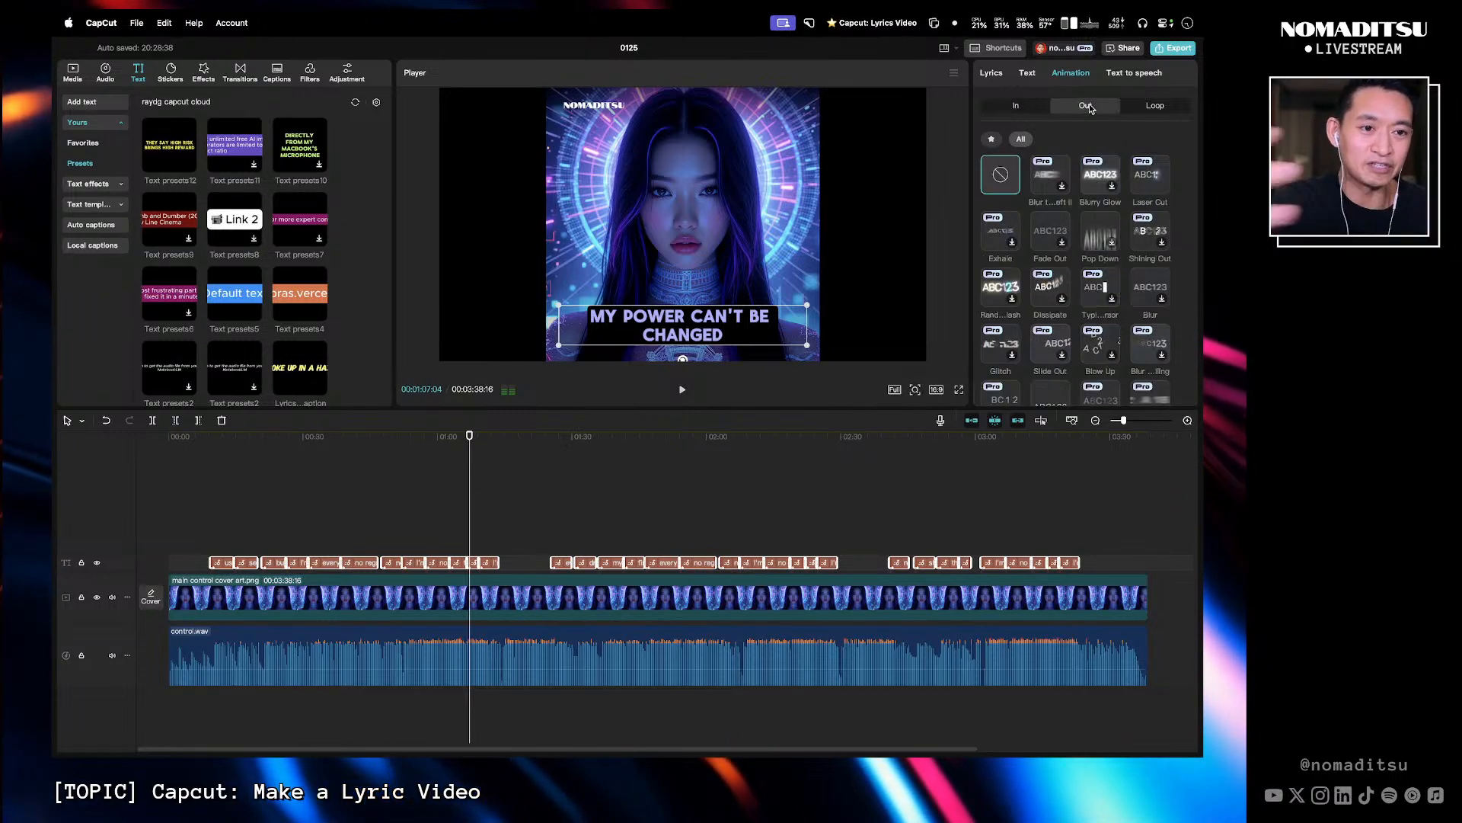
{"action": "left_click", "coordinate": [1150, 181]}
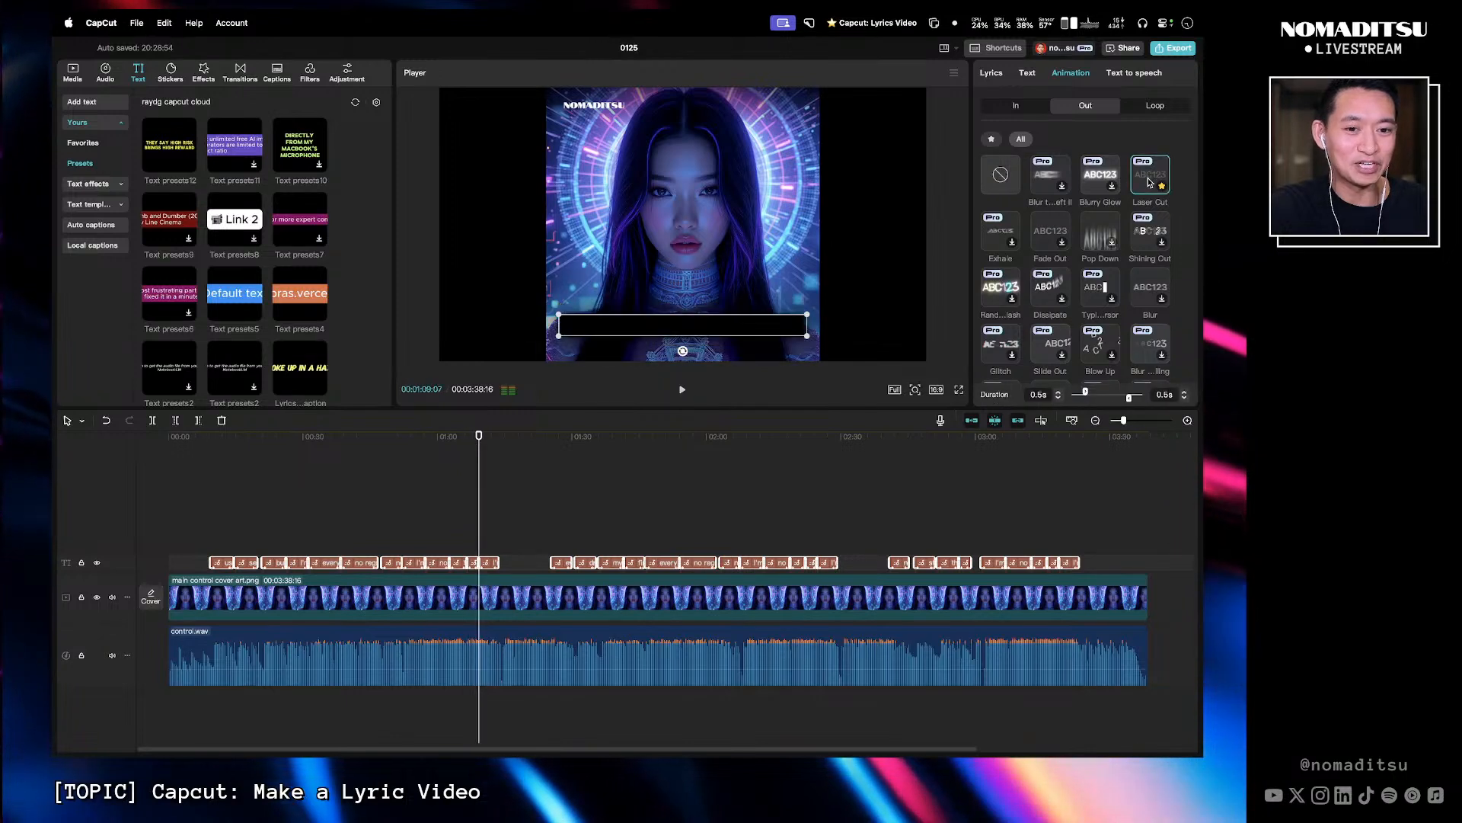
- Scrub and play the beginning of the timeline to review the lyric animations
{"action": "left_click_drag", "start_coordinate": [216, 440], "coordinate": [211, 443]}
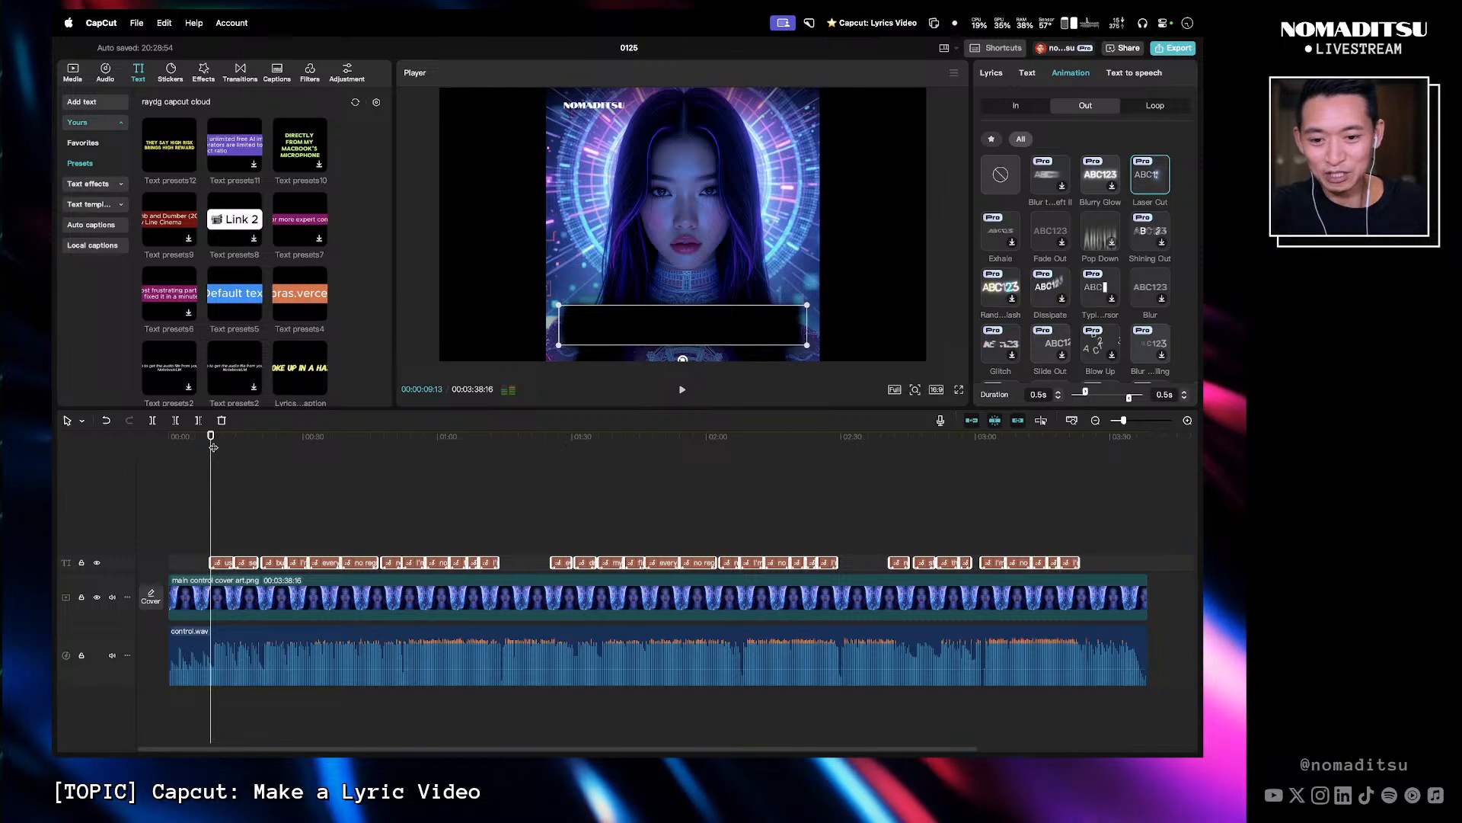
{"action": "left_click", "coordinate": [342, 446]}
{"action": "key", "text": "space"}
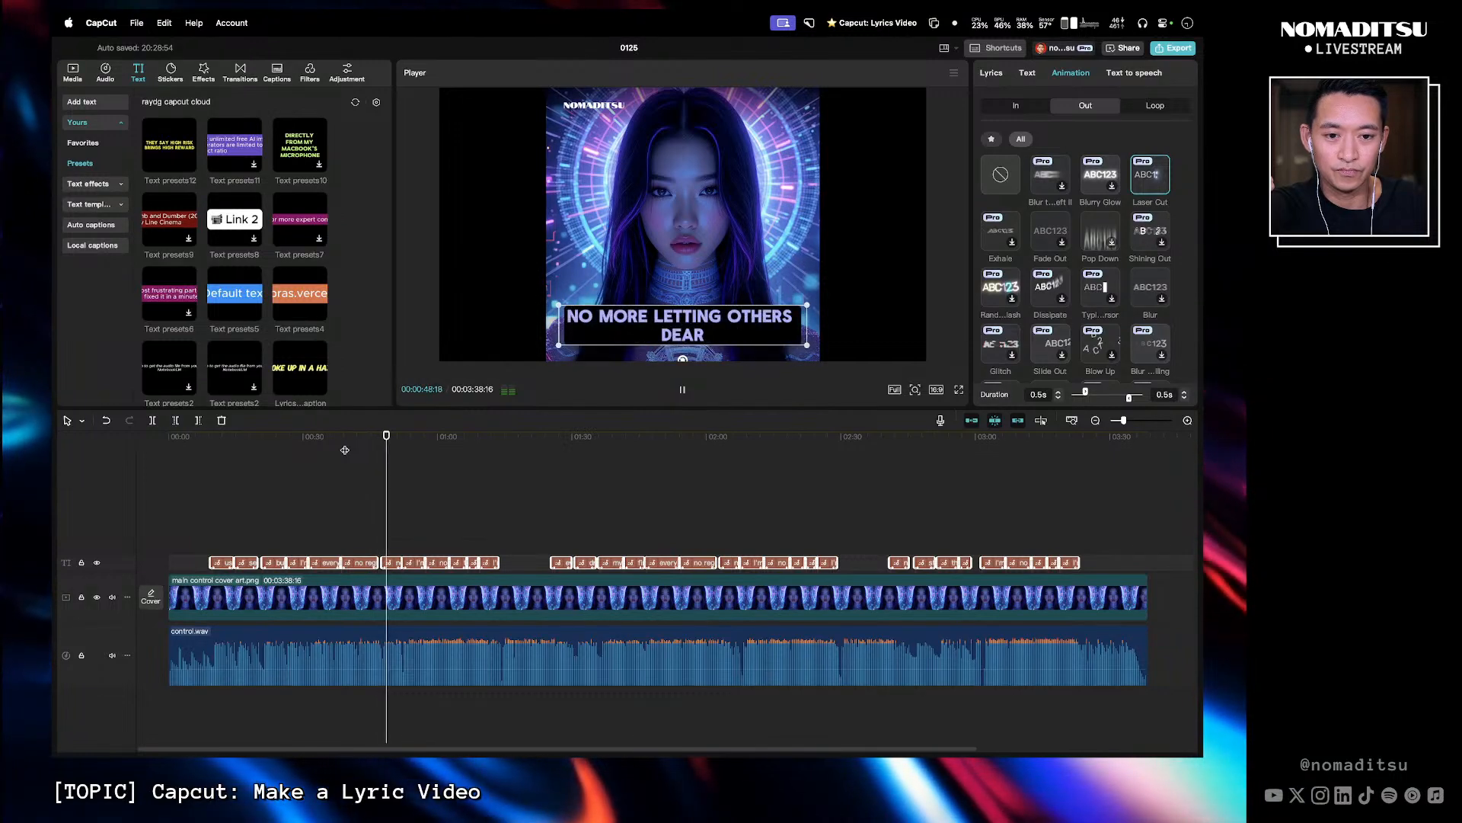
{"action": "key", "text": "space"}
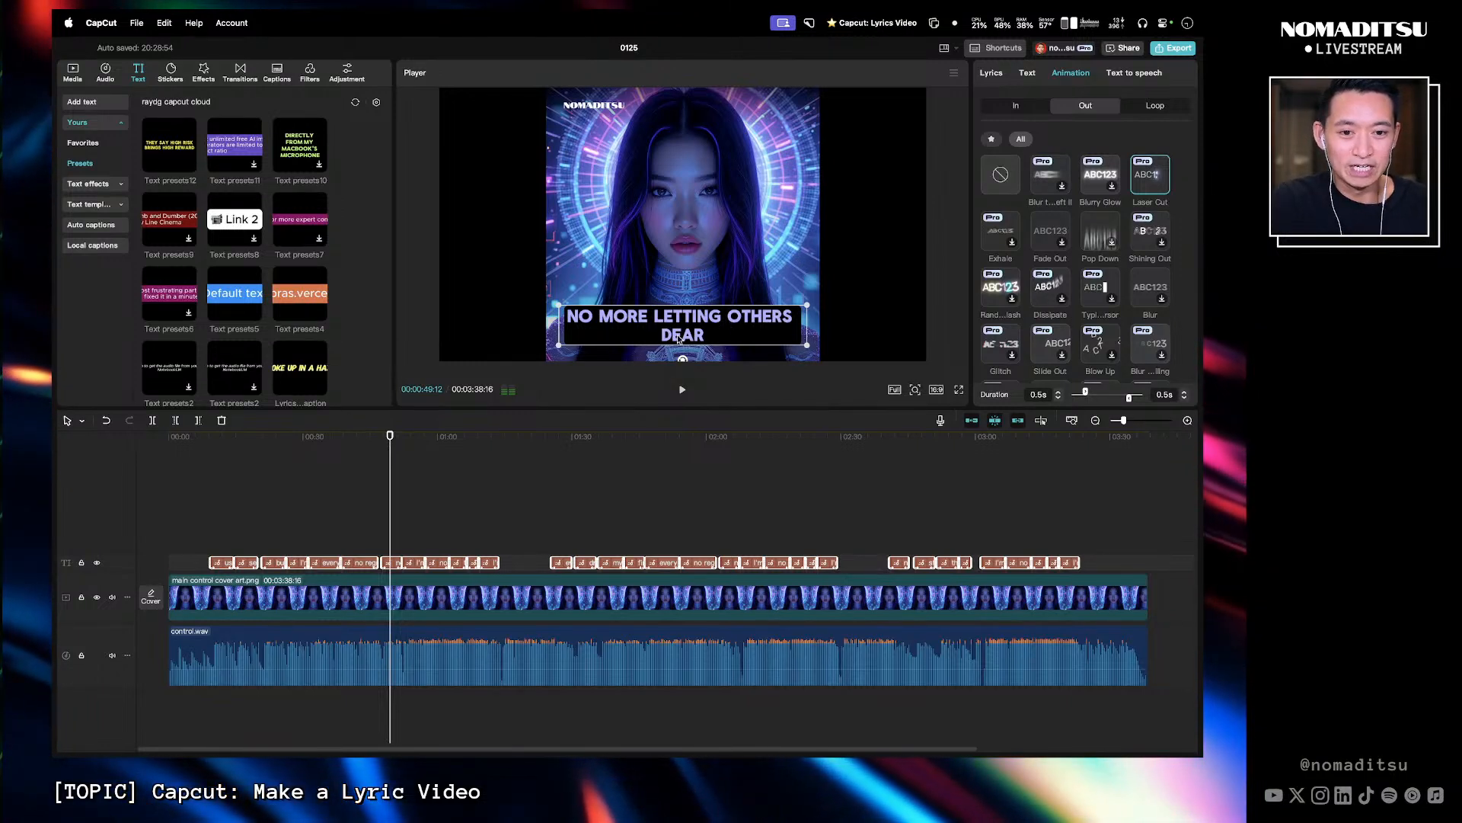
{"action": "left_click", "coordinate": [428, 473]}
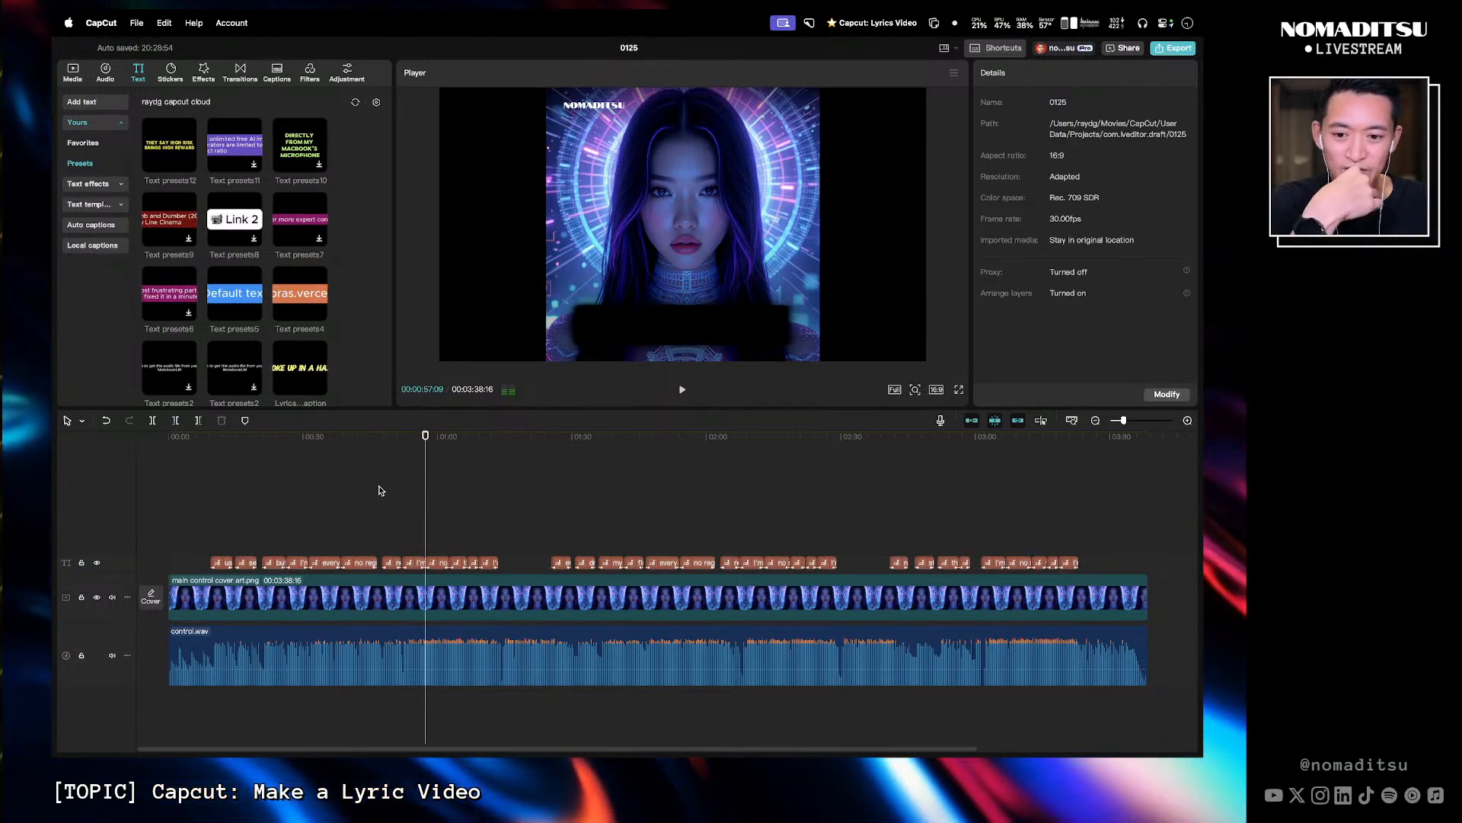
{"action": "left_click_drag", "start_coordinate": [213, 438], "coordinate": [220, 442]}
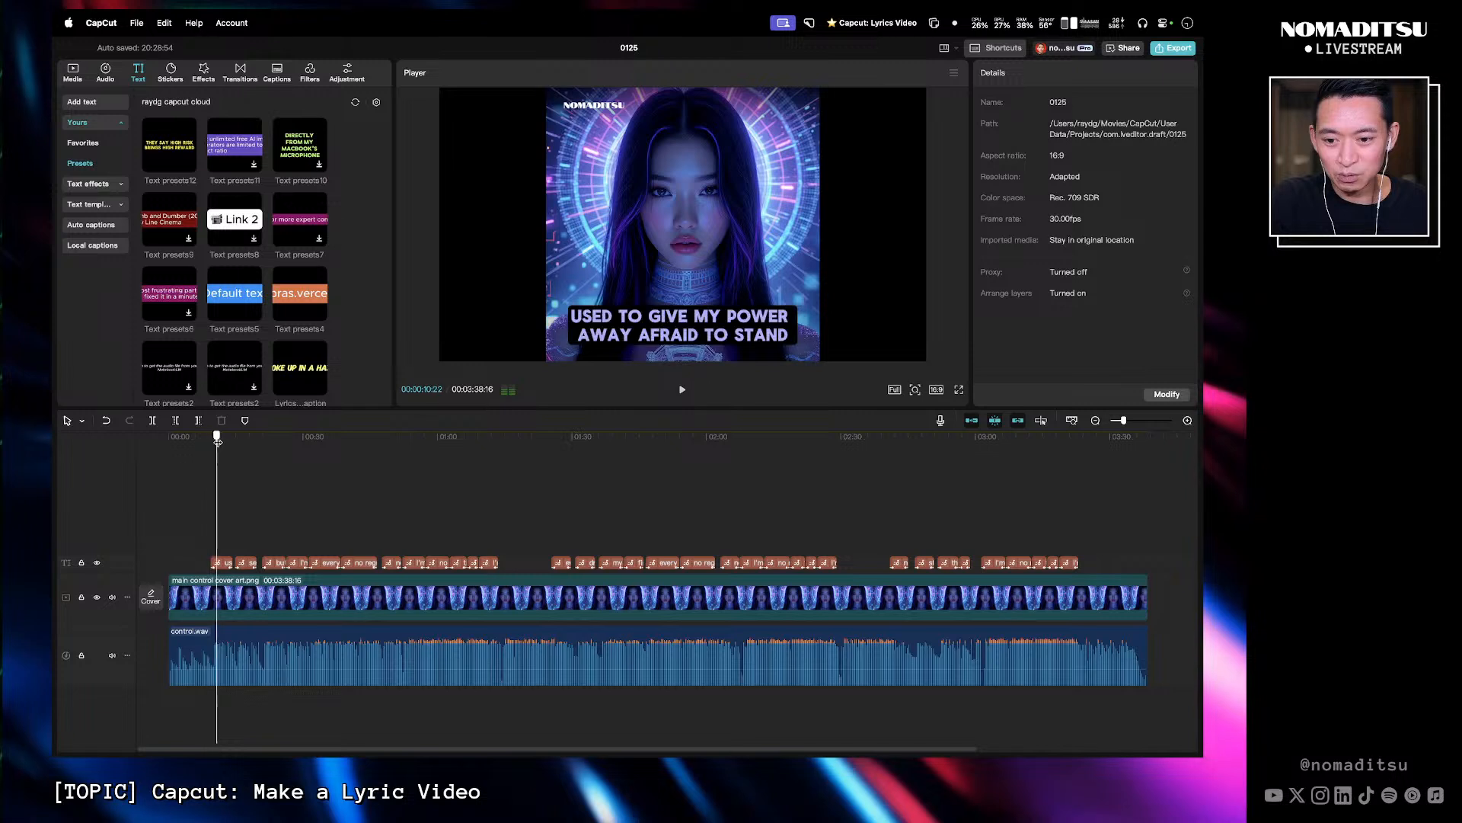
{"action": "mouse_move", "coordinate": [219, 439]}
{"action": "left_mouse_down"}
{"action": "mouse_move", "coordinate": [238, 441]}
{"action": "mouse_move", "coordinate": [202, 450]}
{"action": "left_mouse_up"}
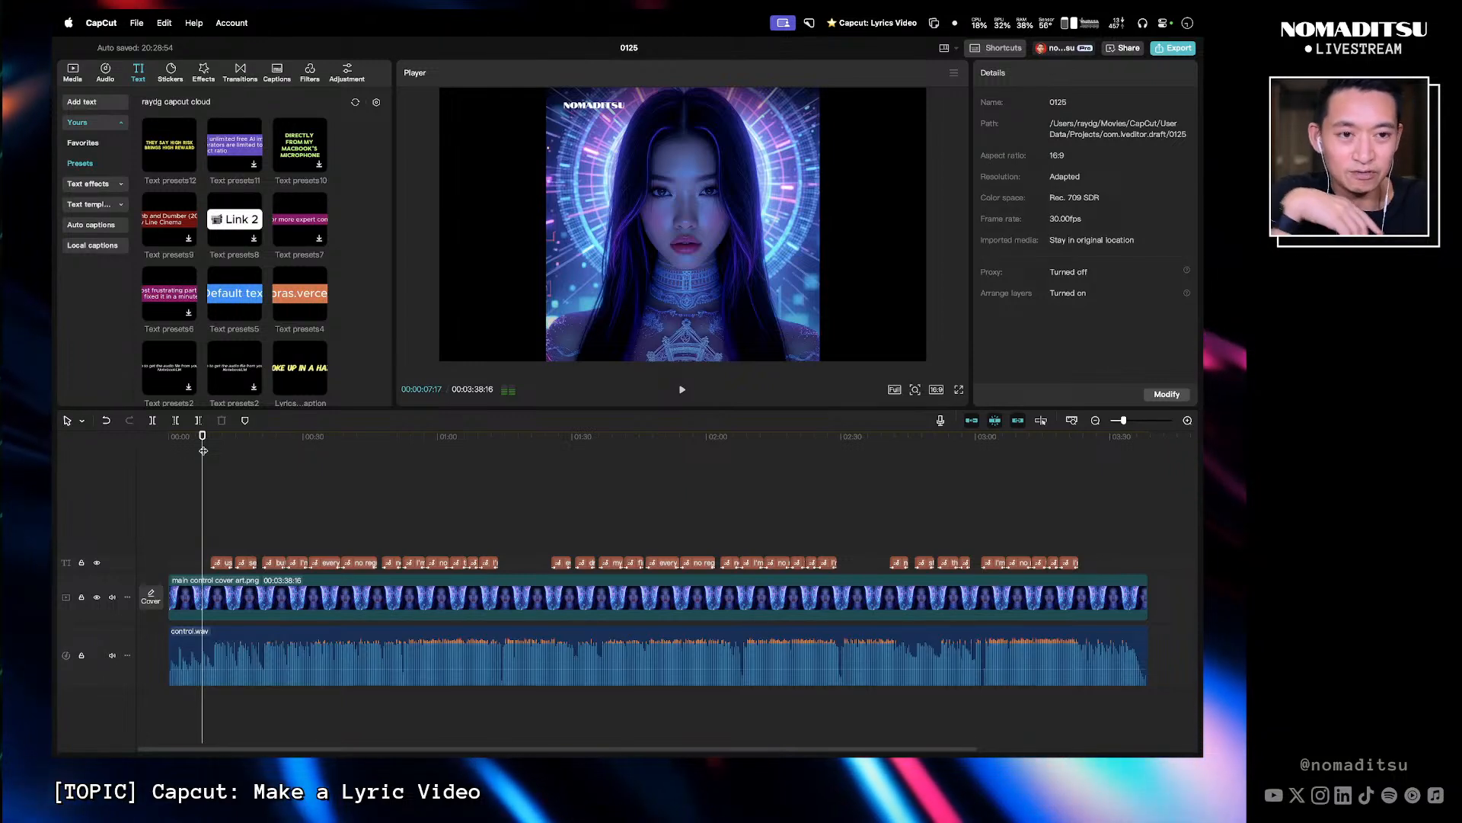
- Open the keyboard shortcuts list and scroll through the timeline shortcuts
{"action": "left_click", "coordinate": [984, 51]}
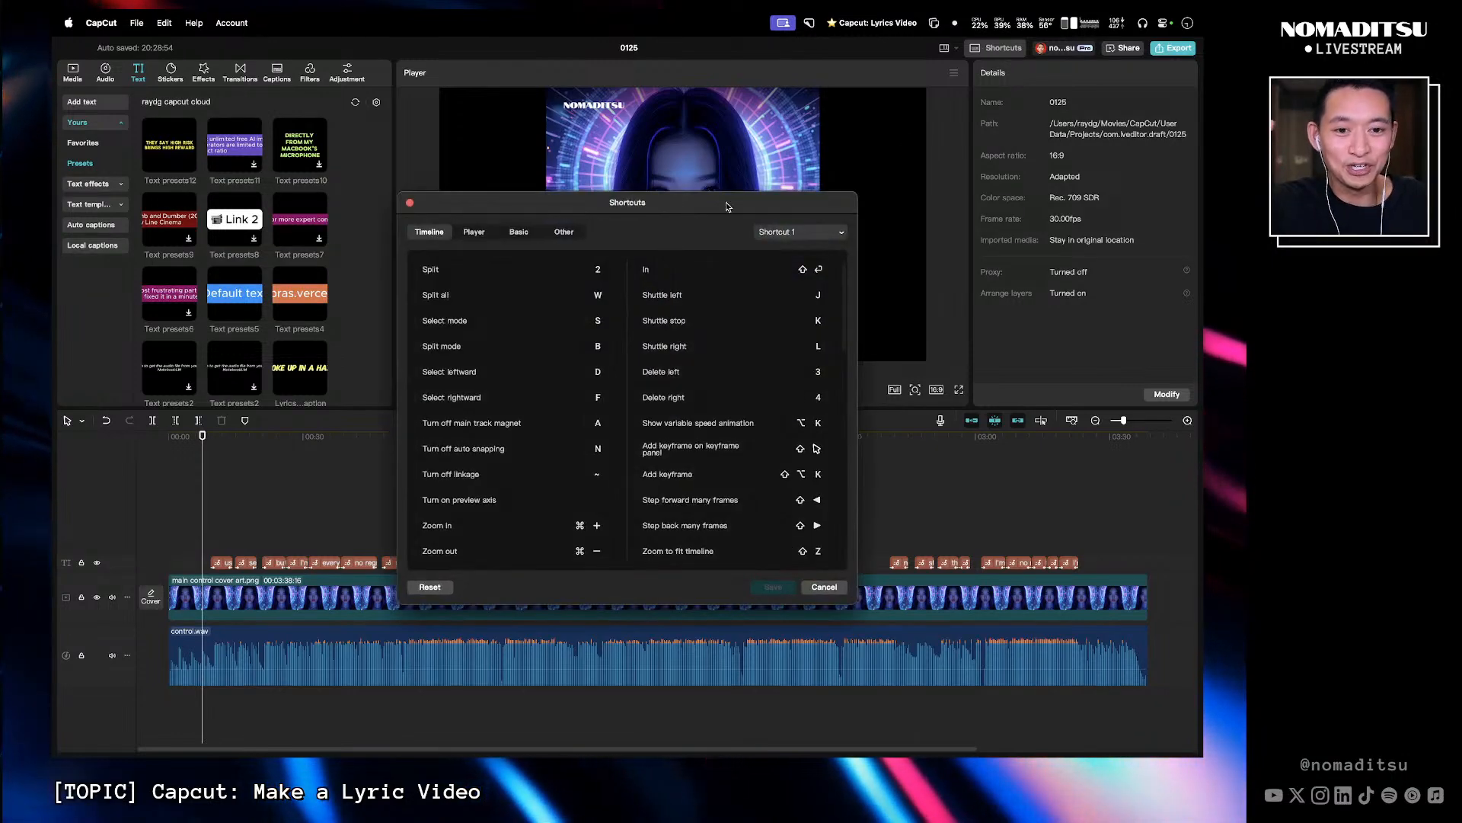
{"action": "left_click_drag", "start_coordinate": [727, 206], "coordinate": [730, 149]}
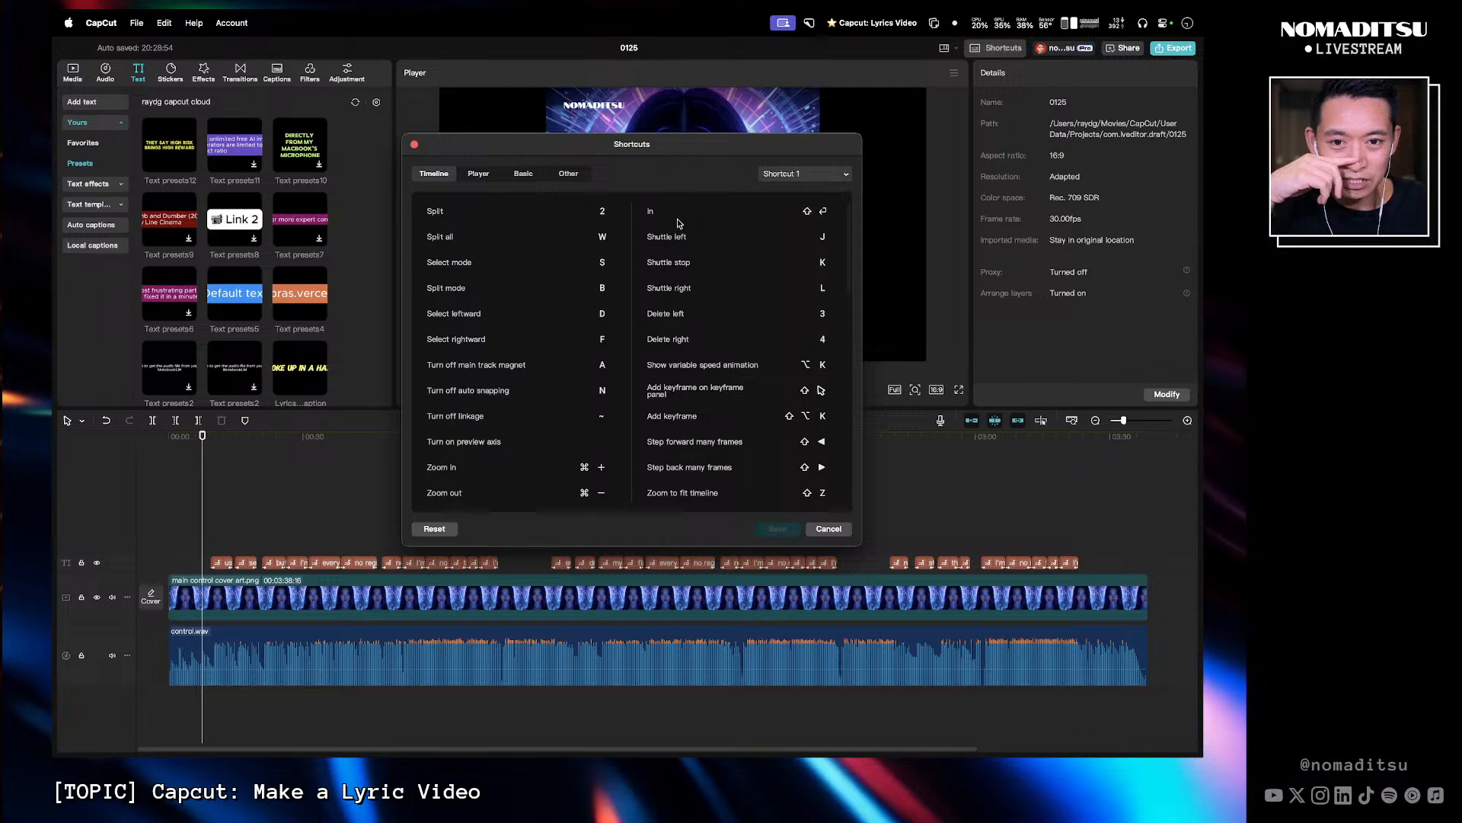
{"action": "scroll", "coordinate": [691, 411], "scroll_direction": "down", "scroll_amount": 5}
{"action": "scroll", "coordinate": [691, 411], "scroll_direction": "down", "scroll_amount": 10}
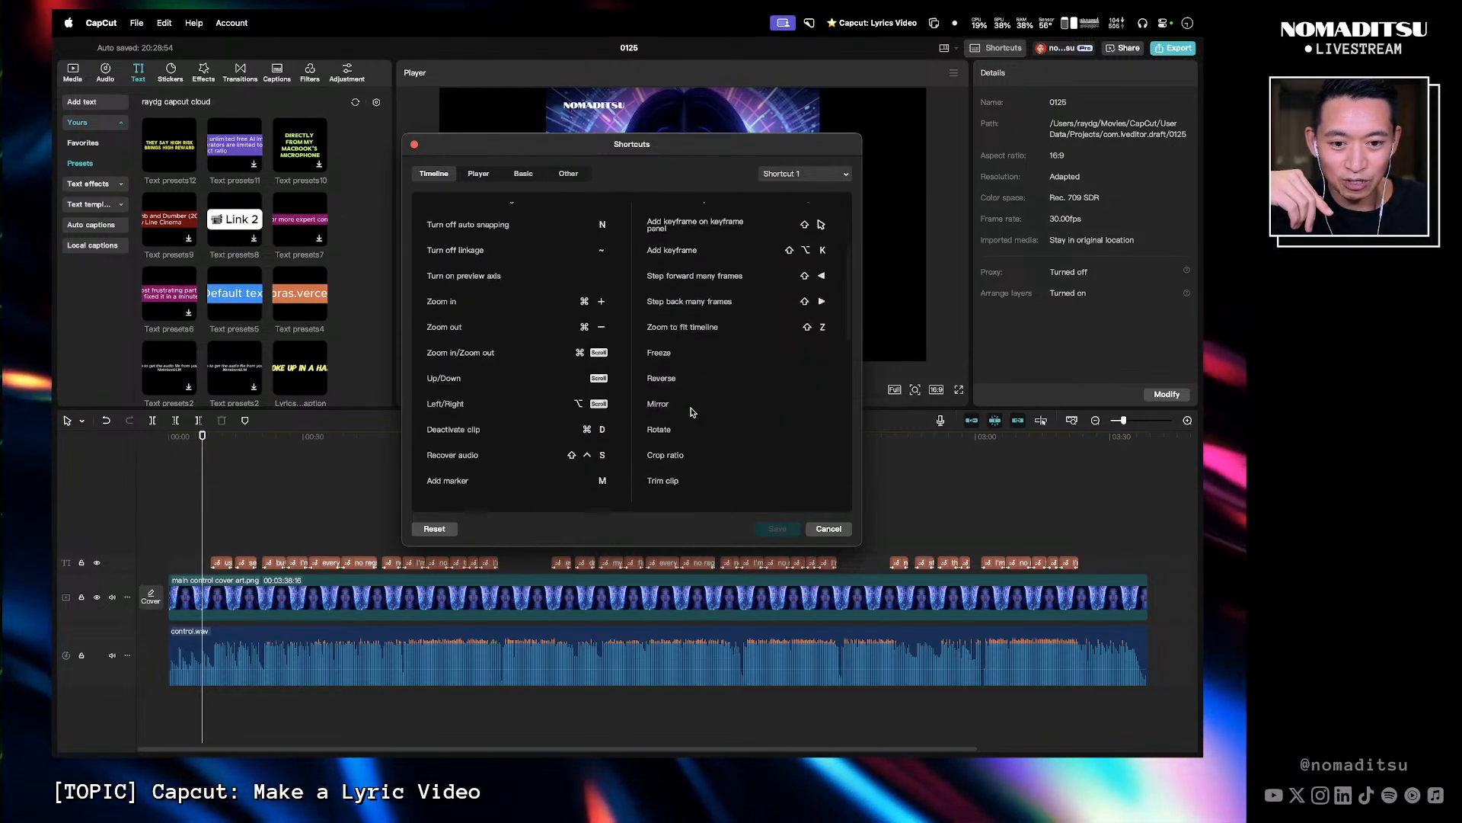
{"action": "scroll", "coordinate": [692, 412], "scroll_direction": "down", "scroll_amount": 3}
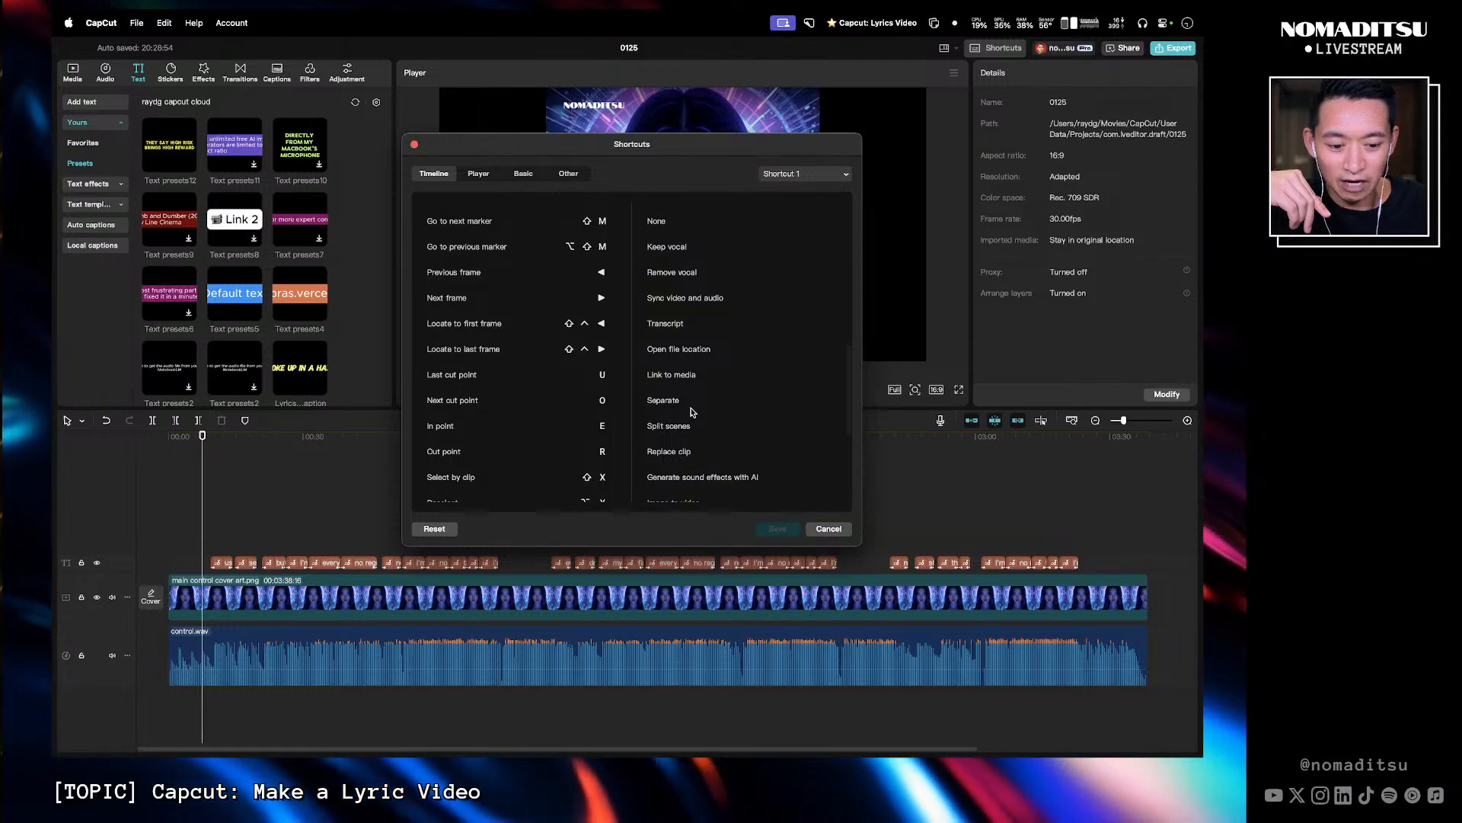
{"action": "scroll", "coordinate": [692, 412], "scroll_direction": "up", "scroll_amount": 8}
{"action": "scroll", "coordinate": [692, 411], "scroll_direction": "up", "scroll_amount": 10}
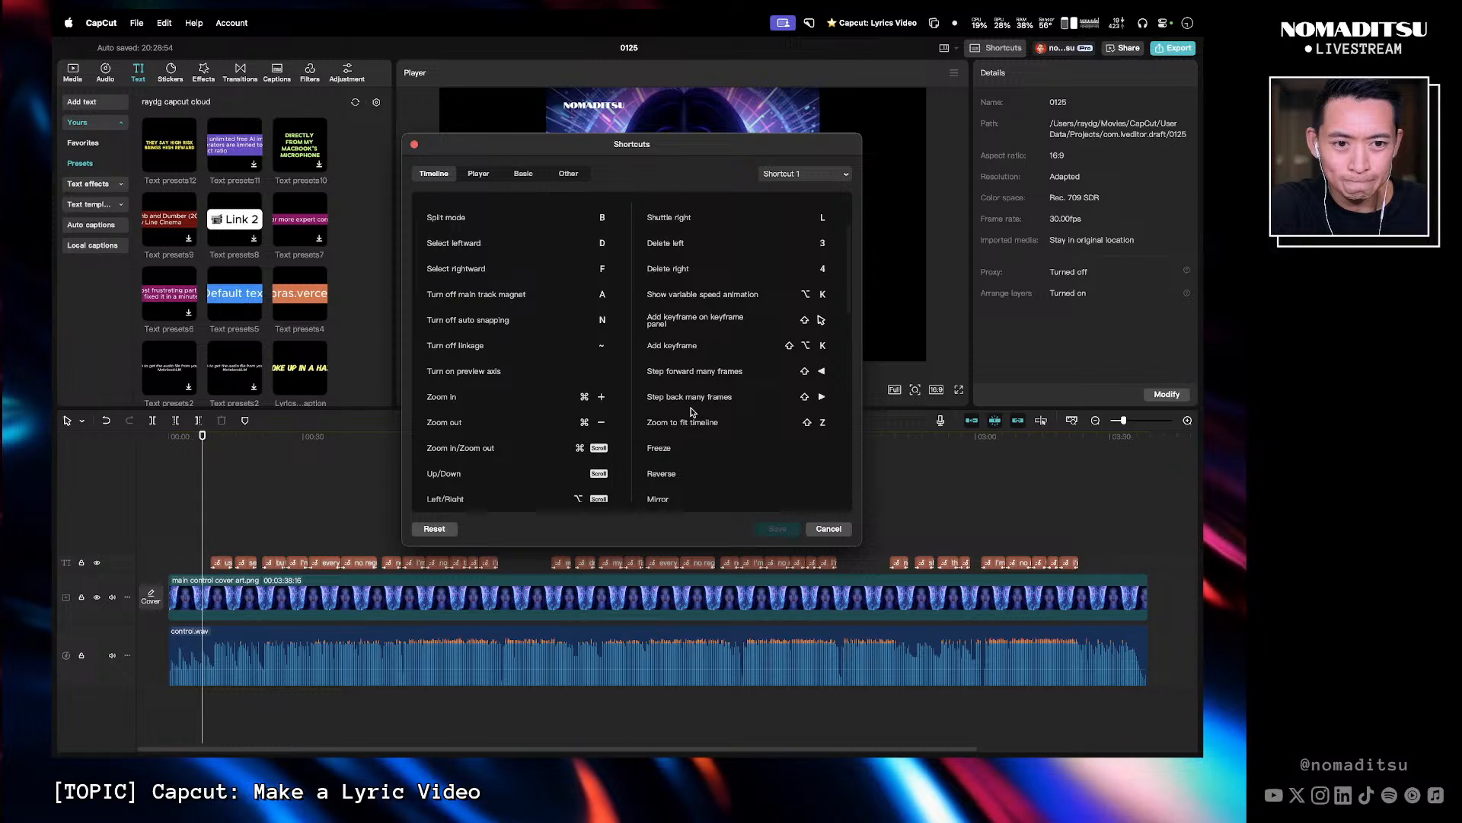
{"action": "scroll", "coordinate": [689, 259], "scroll_direction": "down", "scroll_amount": 1}
{"action": "scroll", "coordinate": [685, 267], "scroll_direction": "up", "scroll_amount": 1}
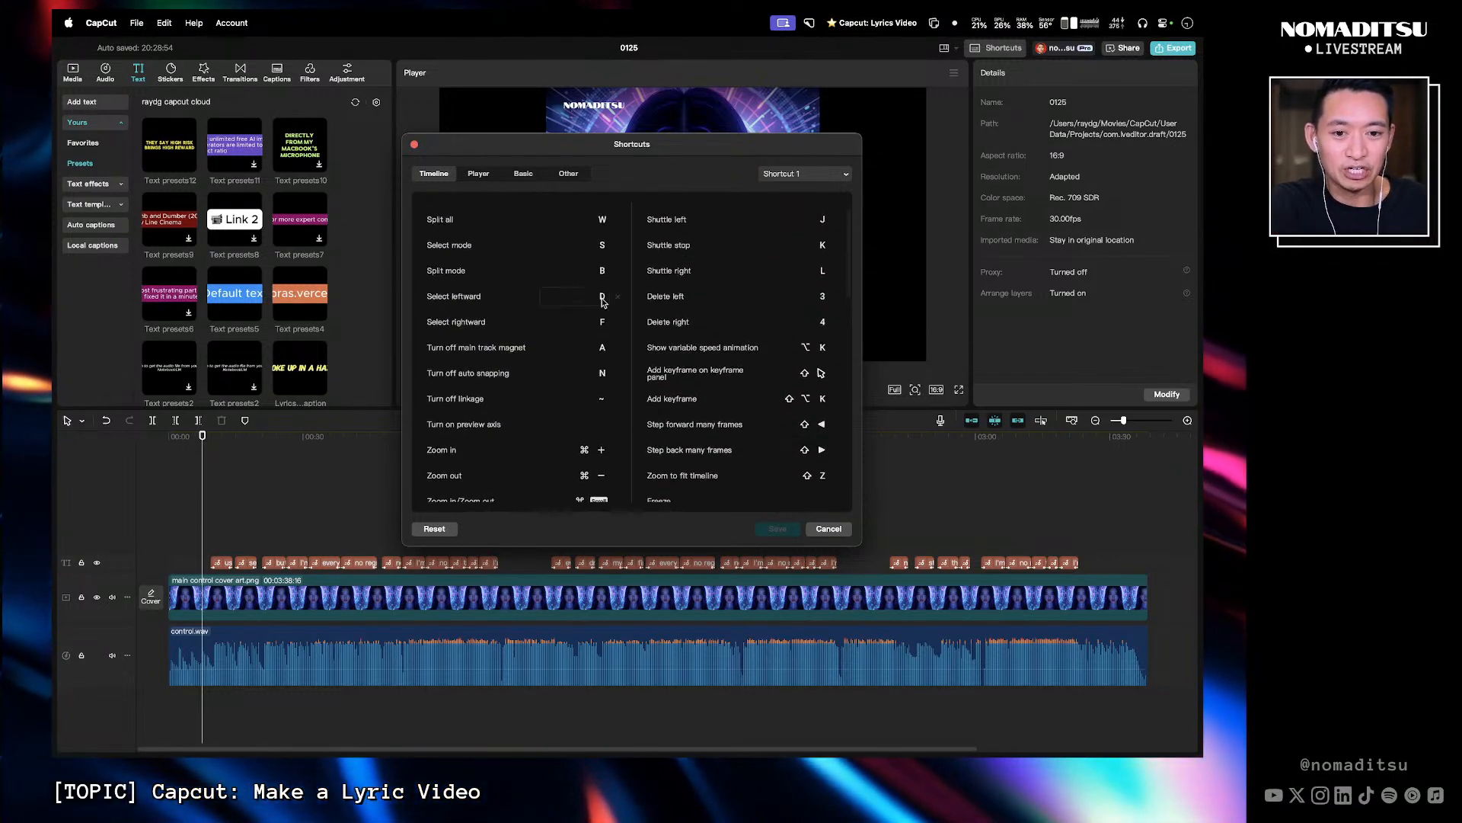
{"action": "left_click", "coordinate": [414, 145]}
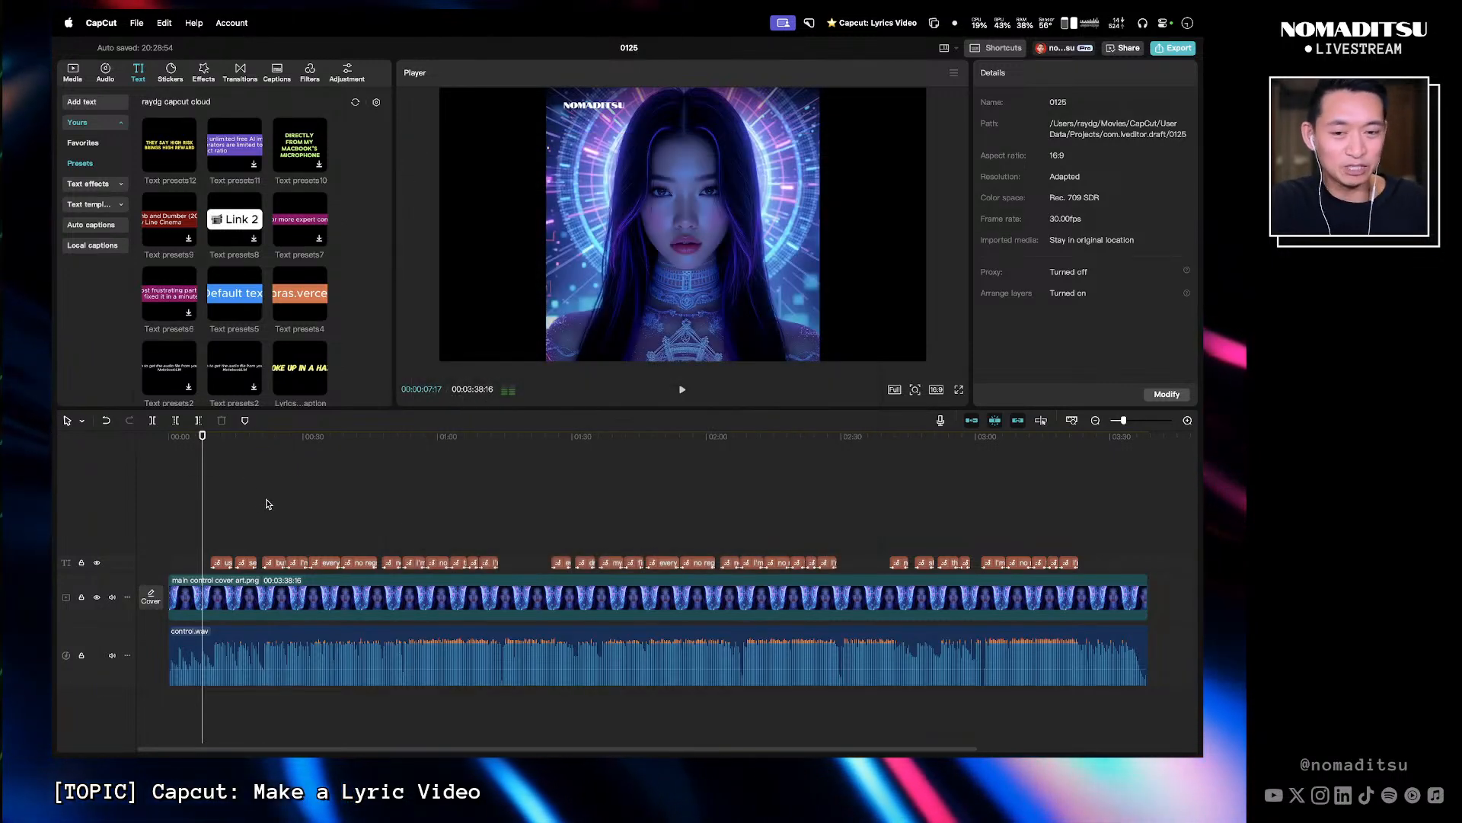
- Play the timeline from the start at increased playback speed to review the lyrics
{"action": "left_click", "coordinate": [191, 437]}
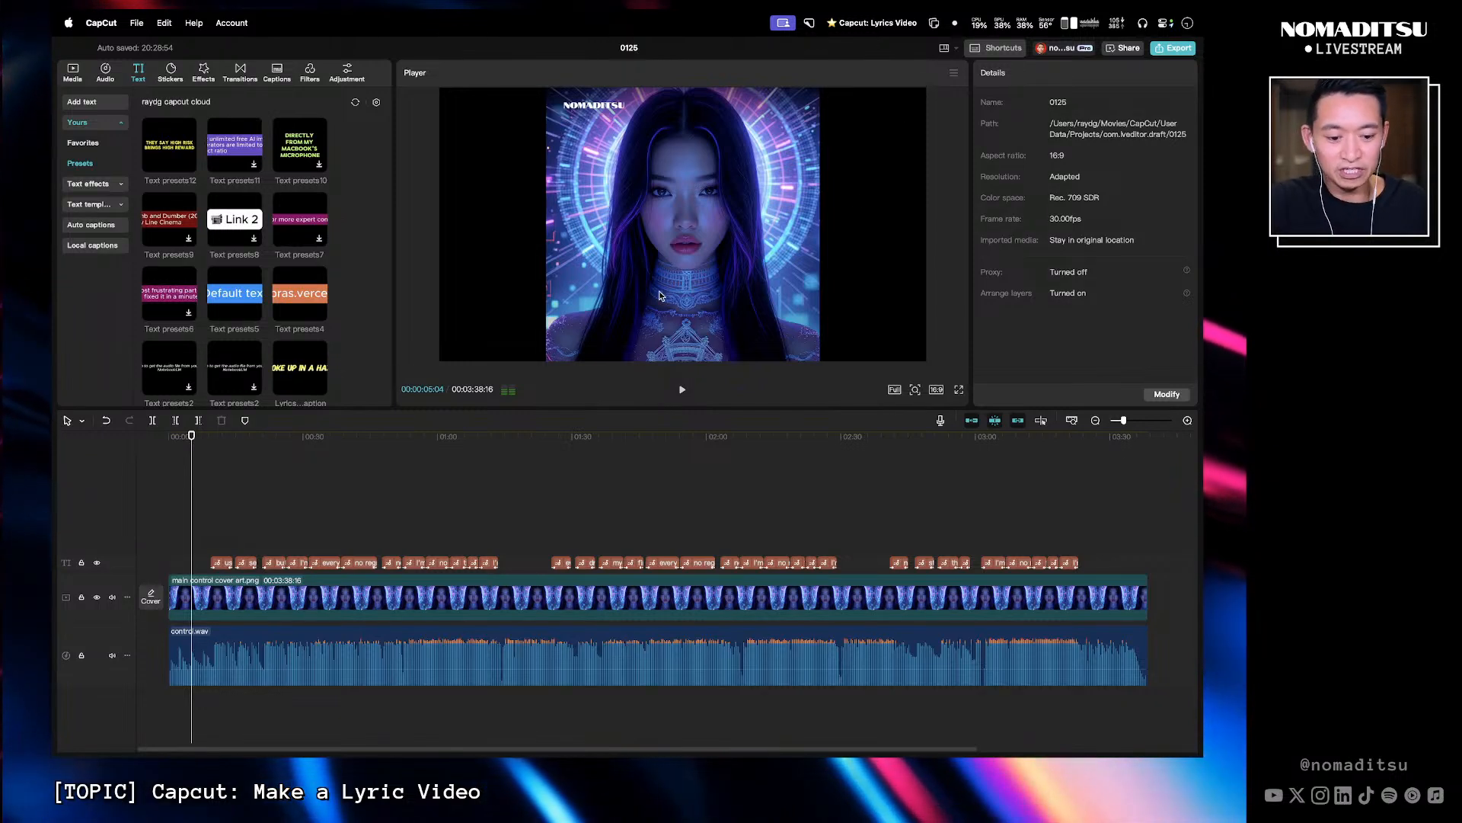
{"action": "key", "text": "space"}
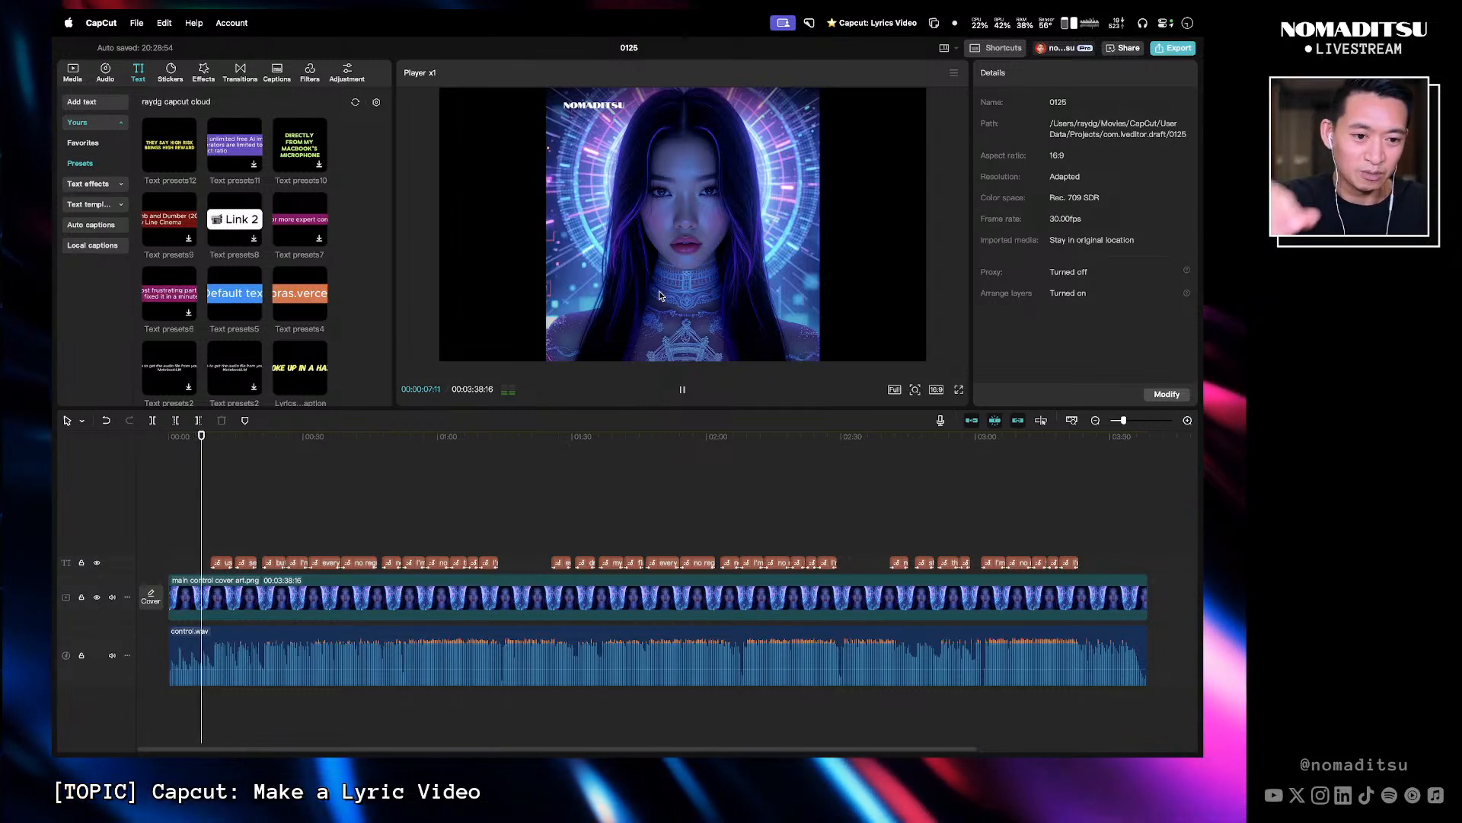
{"action": "key", "text": "l"}
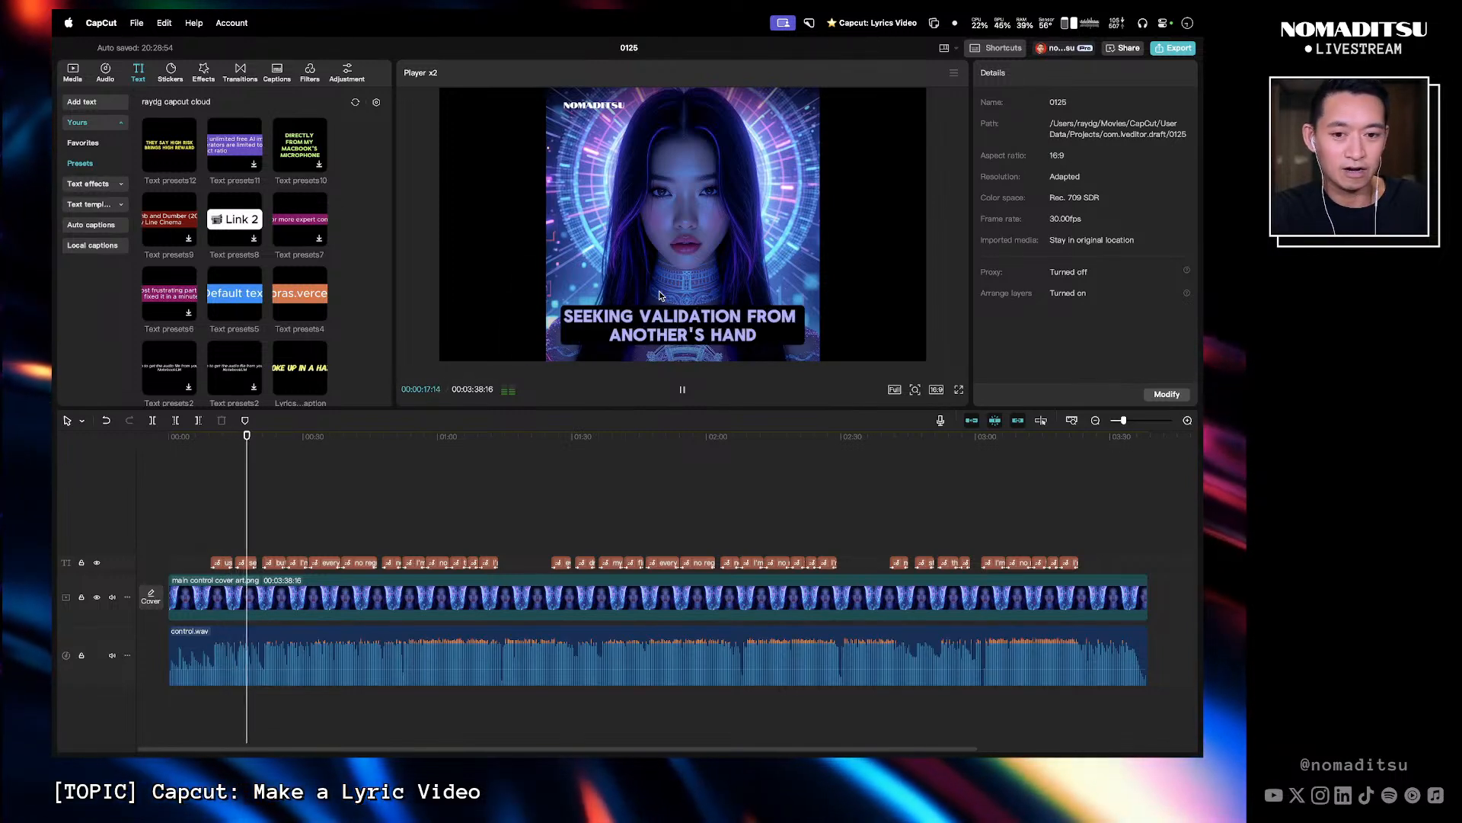
{"action": "key", "text": "l"}
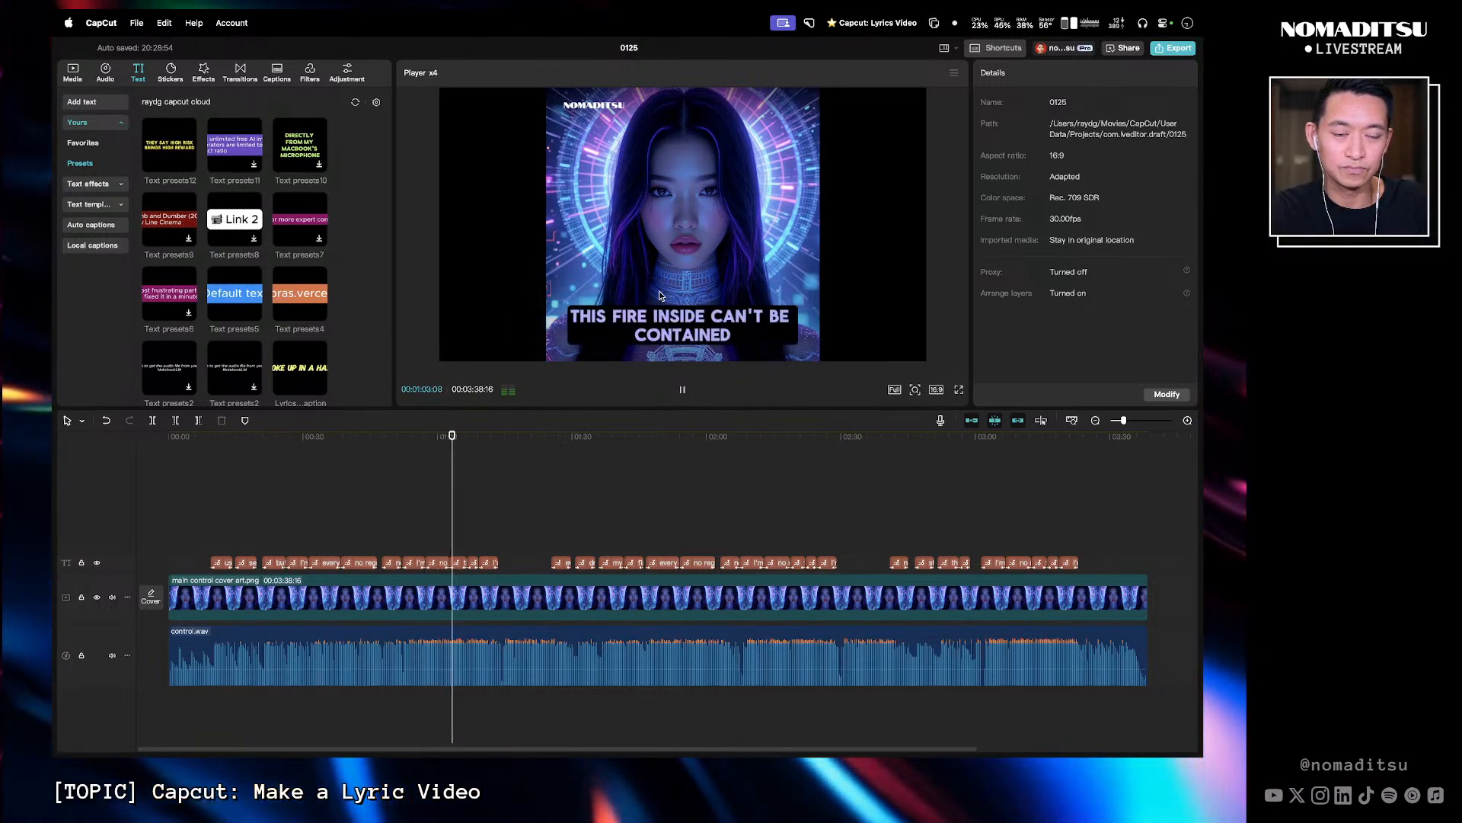
{"action": "key", "text": "space"}
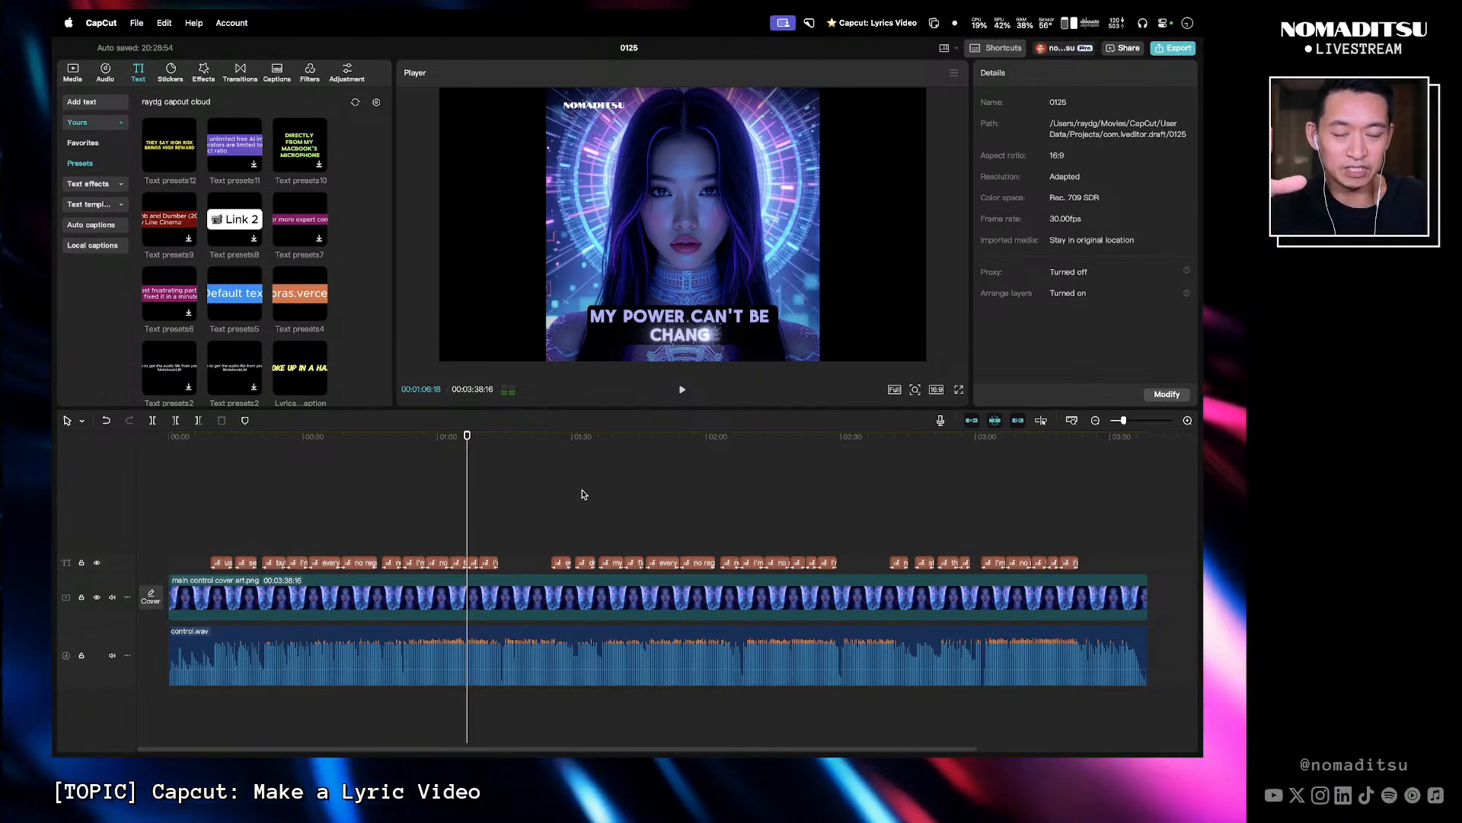
- Reopen the keyboard shortcuts list and close it again
{"action": "left_click", "coordinate": [997, 48]}
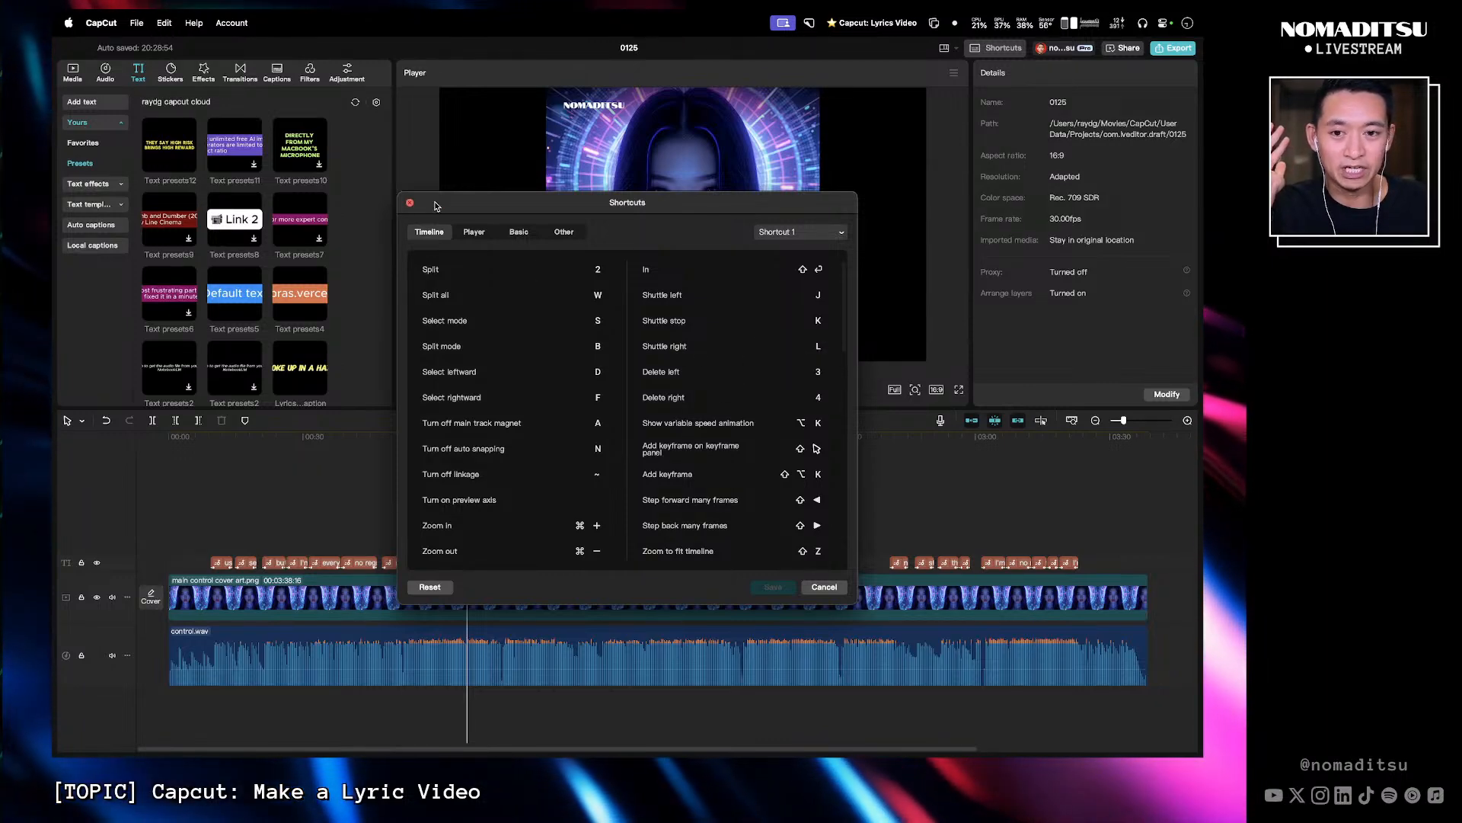
{"action": "left_click_drag", "start_coordinate": [435, 206], "coordinate": [469, 202]}
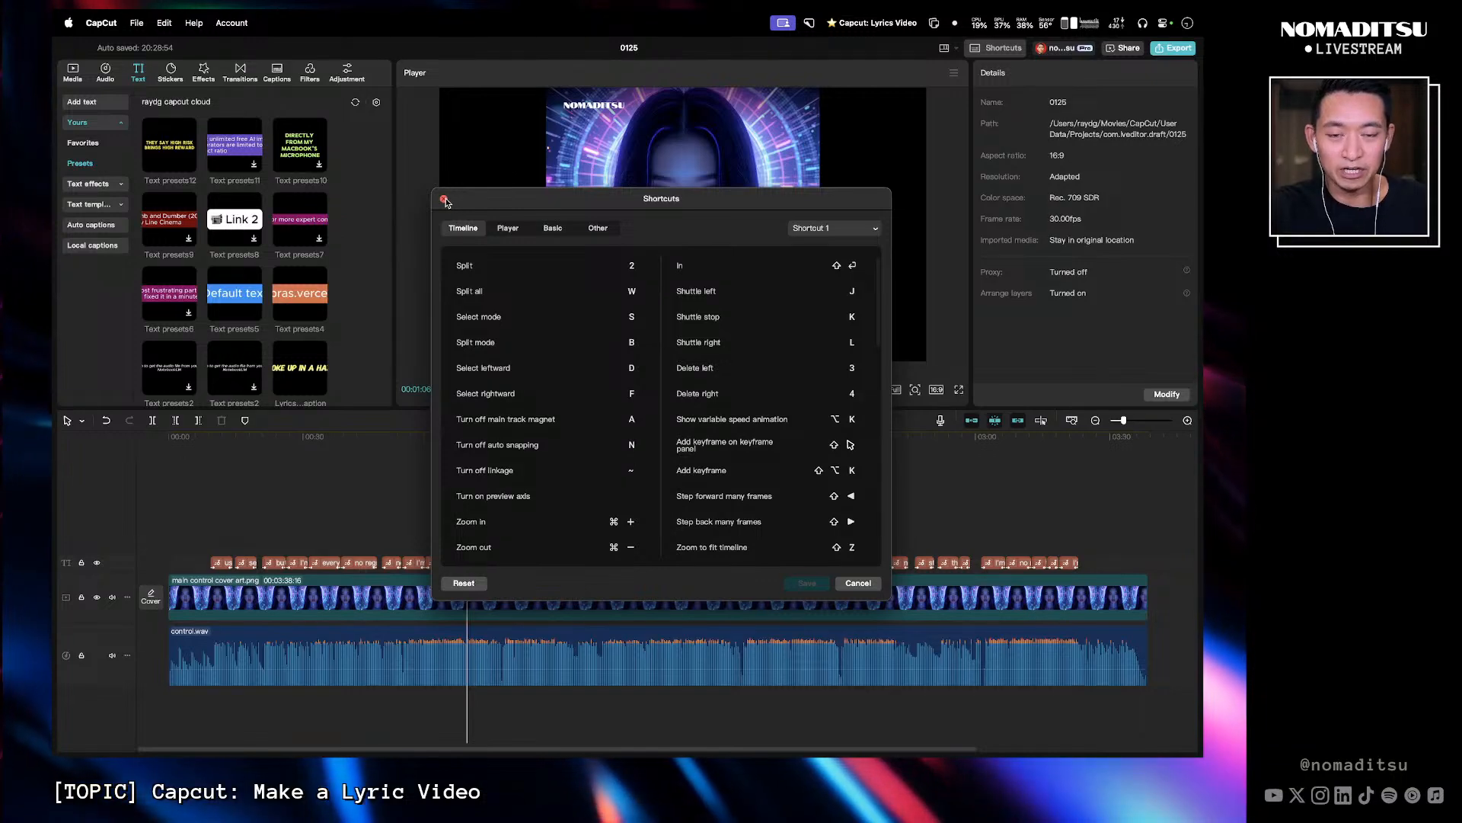
{"action": "left_click", "coordinate": [444, 199]}
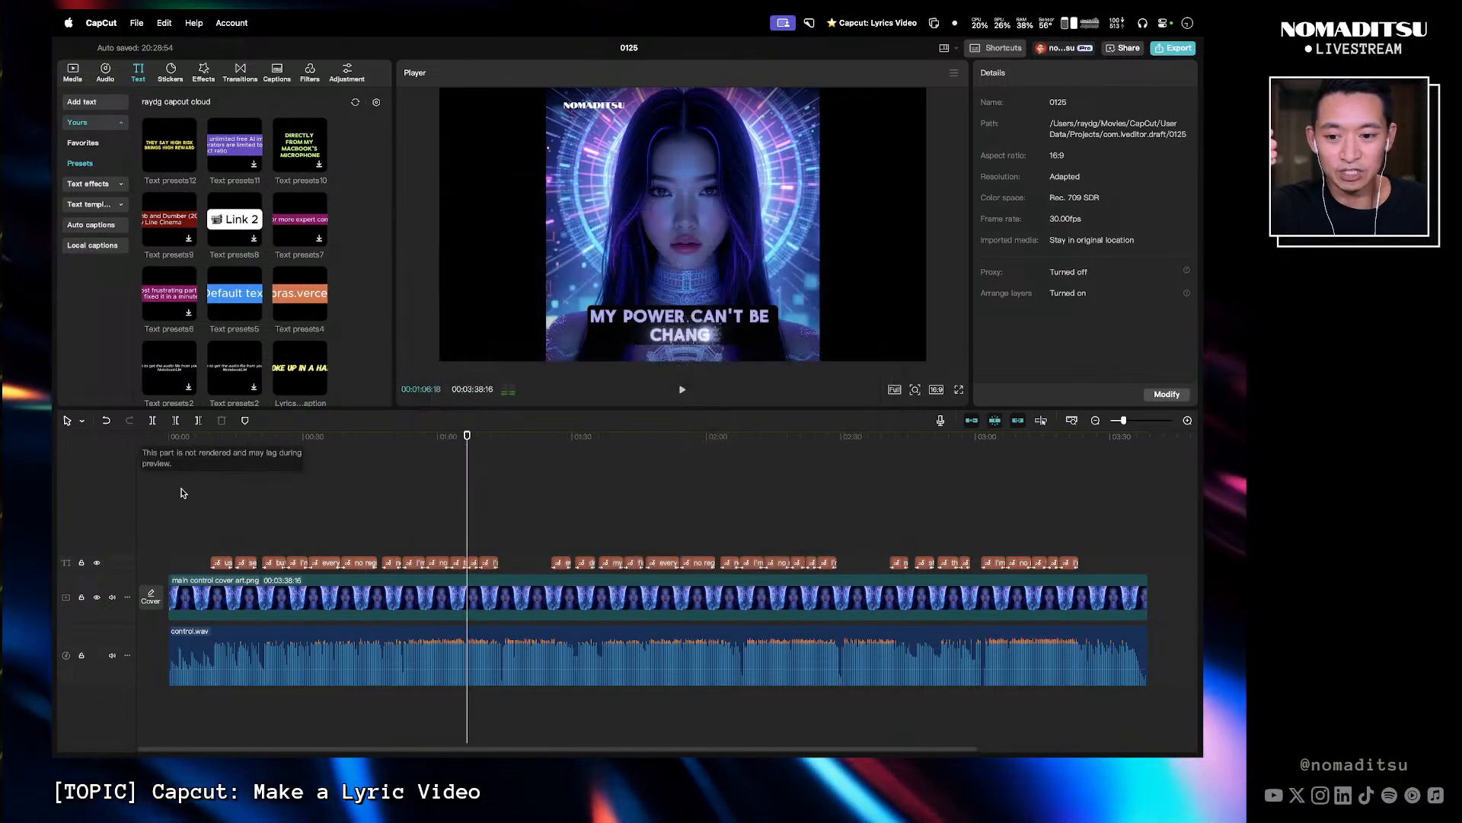
- Replay the lyrics from the start up to the "no more letting others" line
{"action": "left_click", "coordinate": [213, 440]}
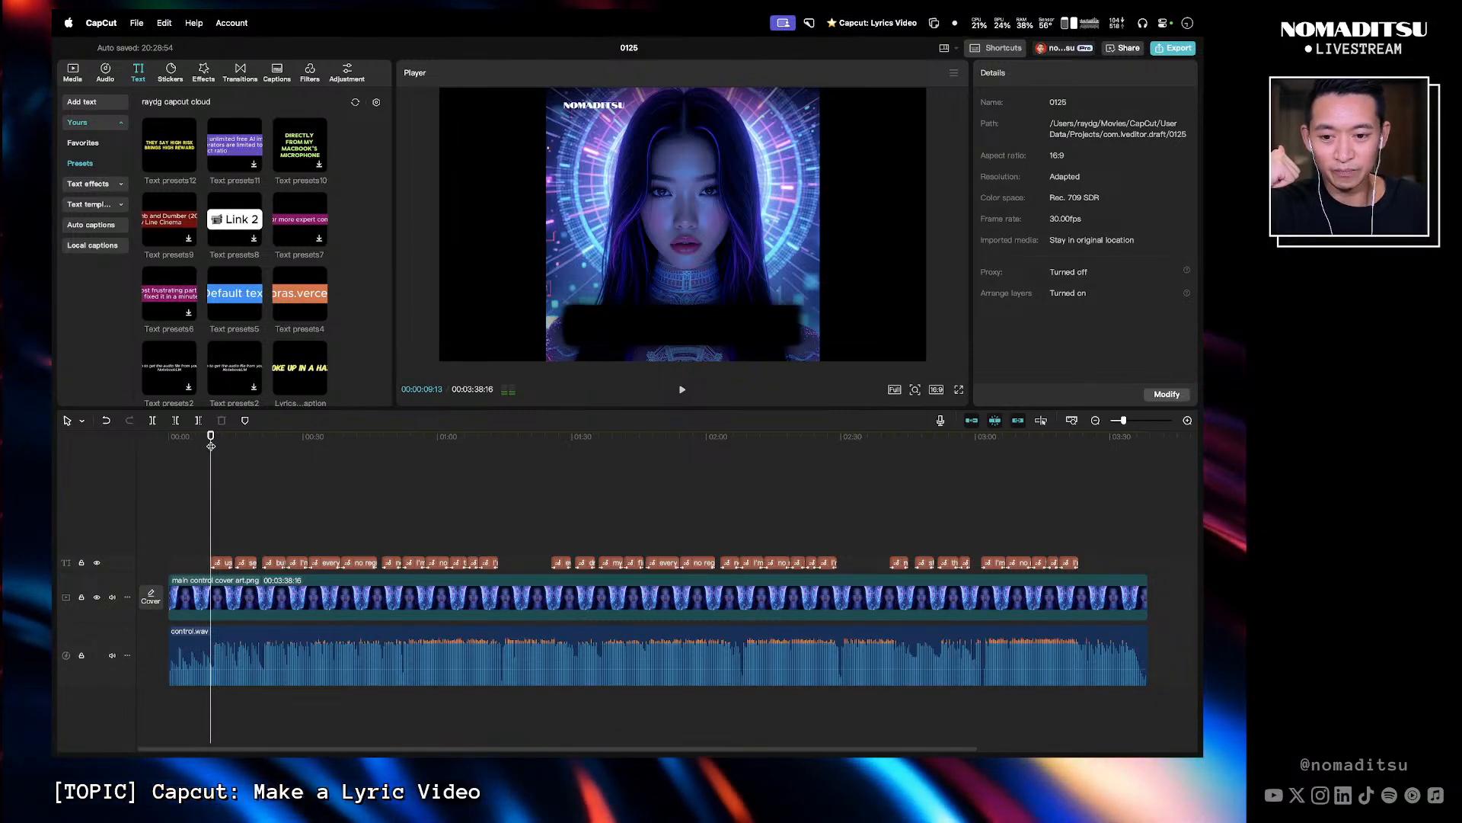
{"action": "key", "text": "space"}
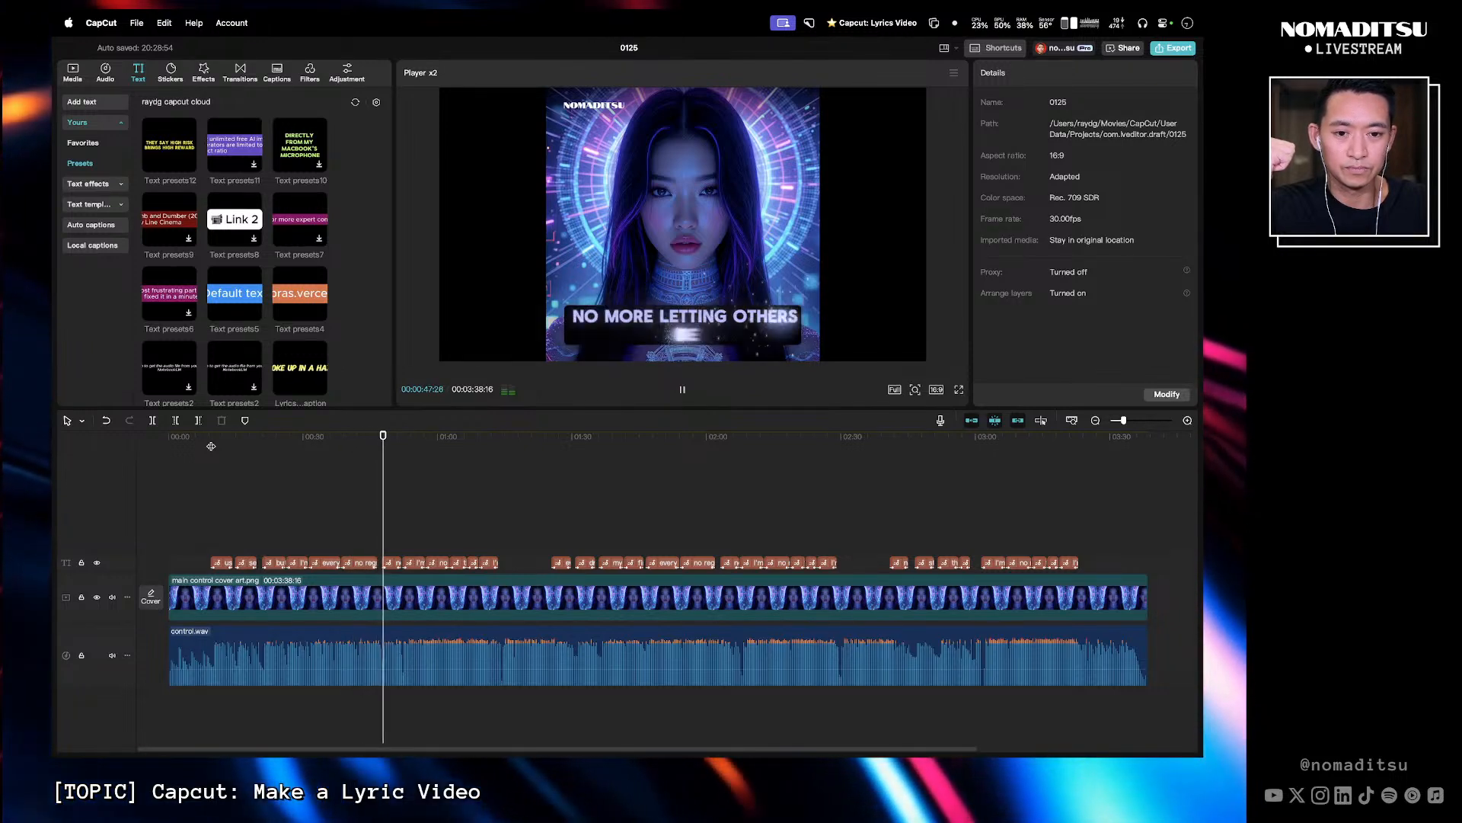
{"action": "key", "text": "space"}
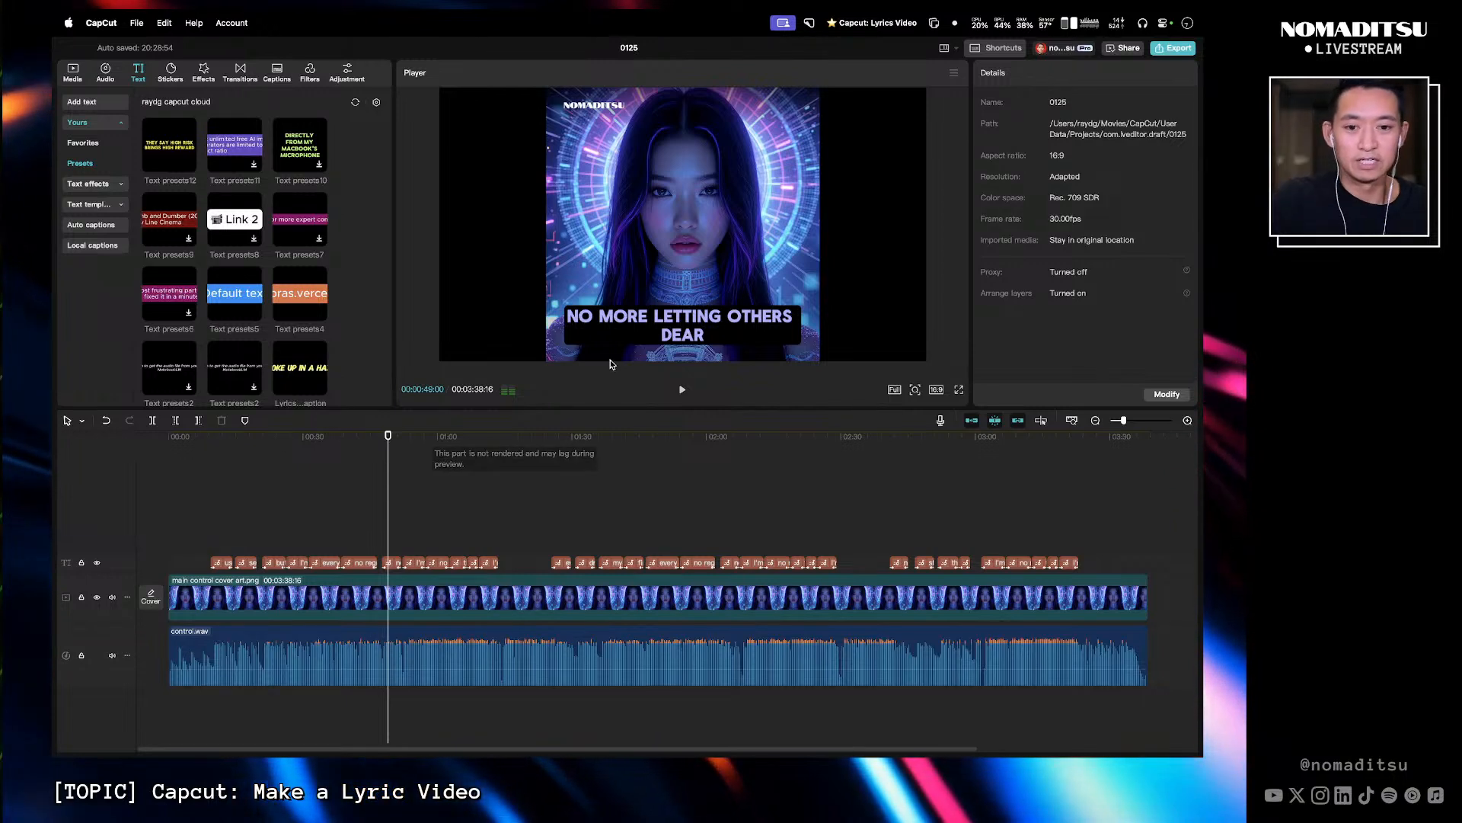
- Correct the lyric to "no more letting others steer" and break it onto a new line after "letting"
{"action": "left_click", "coordinate": [392, 563]}
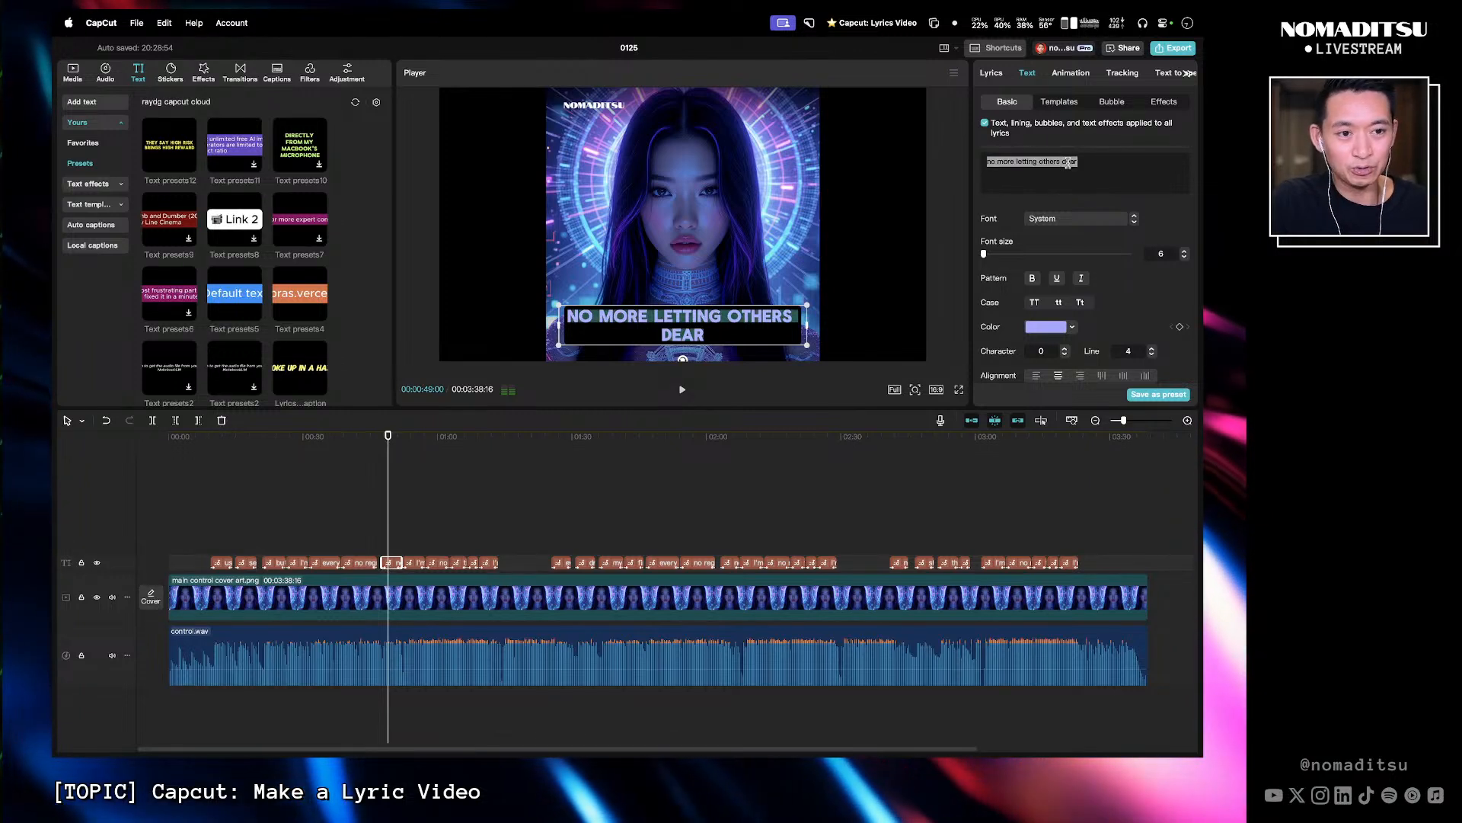
{"action": "type", "text": "steer"}
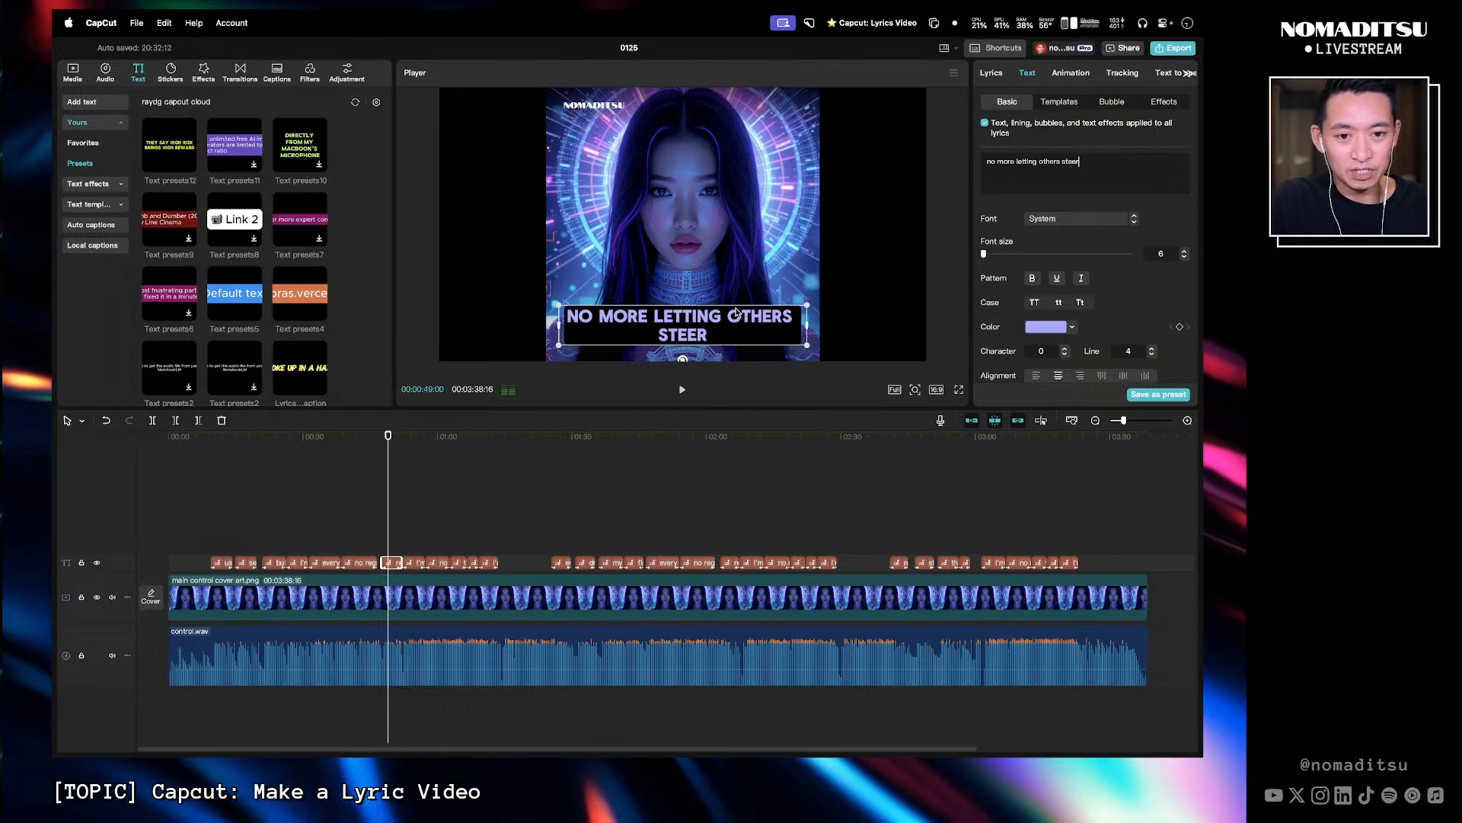
{"action": "left_click", "coordinate": [1039, 161]}
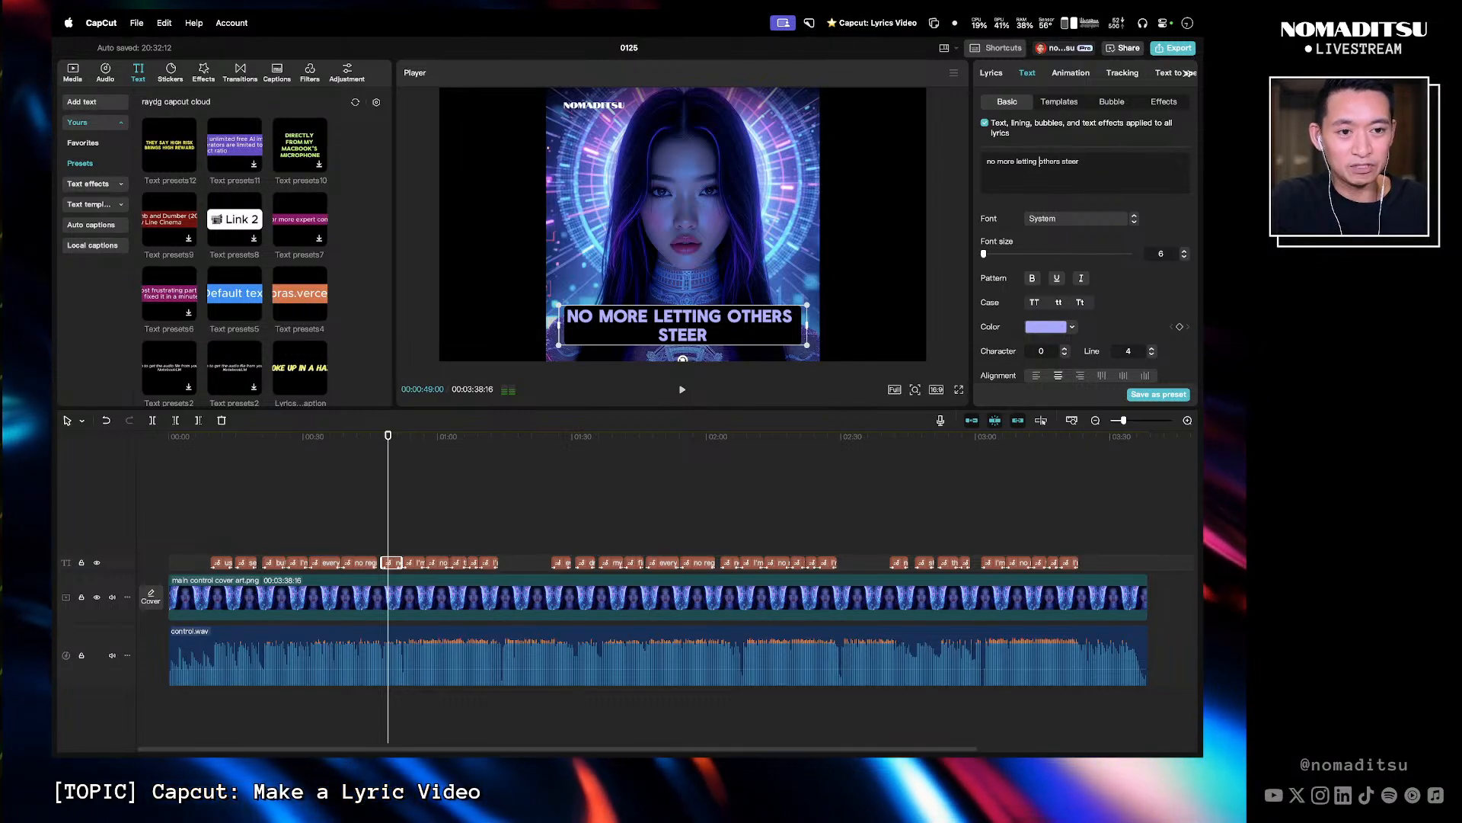
{"action": "key", "text": "Return"}
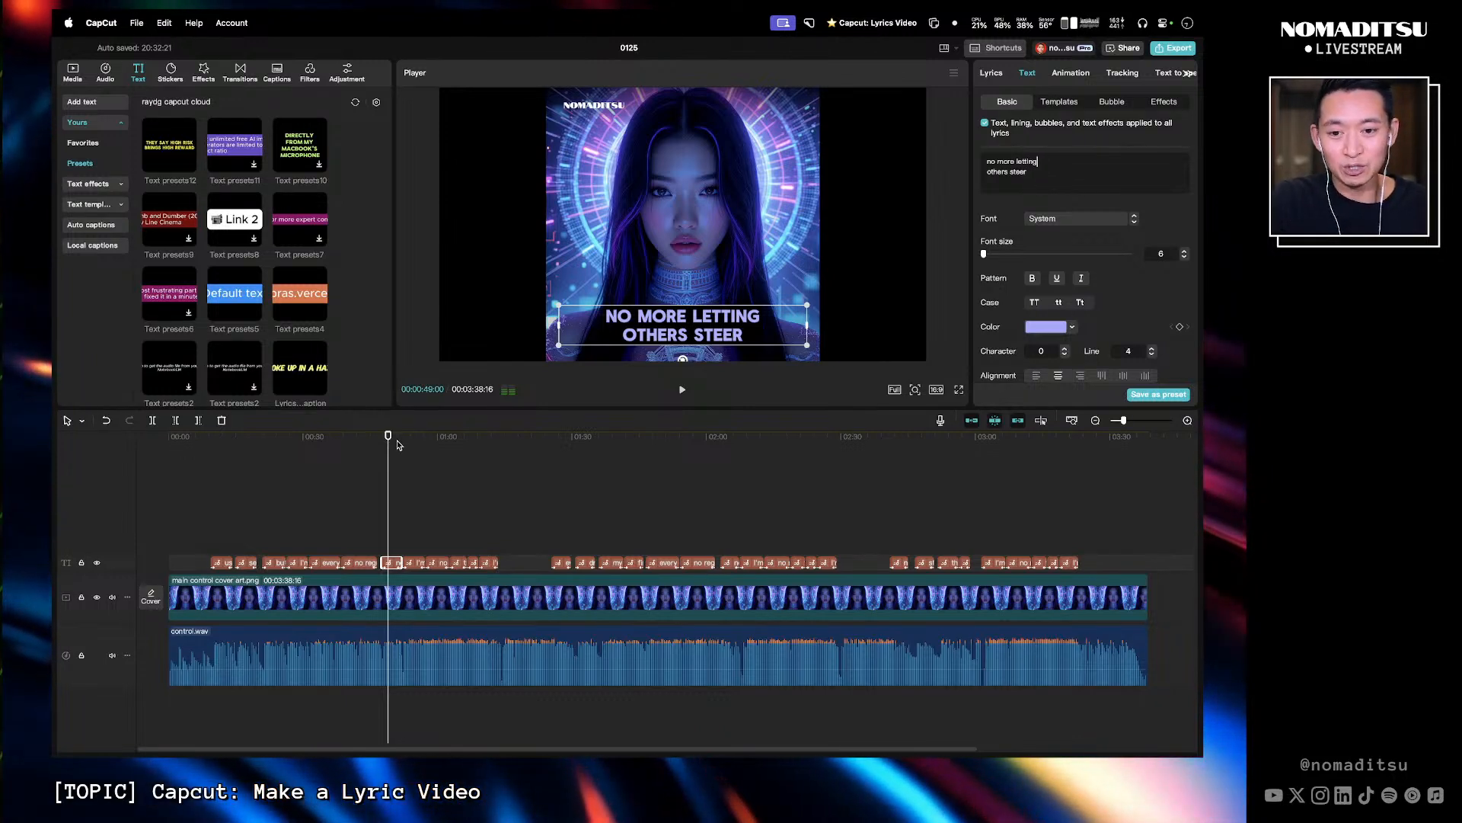
- Break the "used to give my power away afraid to stand" lyric onto two lines after "power"
{"action": "left_click_drag", "start_coordinate": [396, 444], "coordinate": [229, 450]}
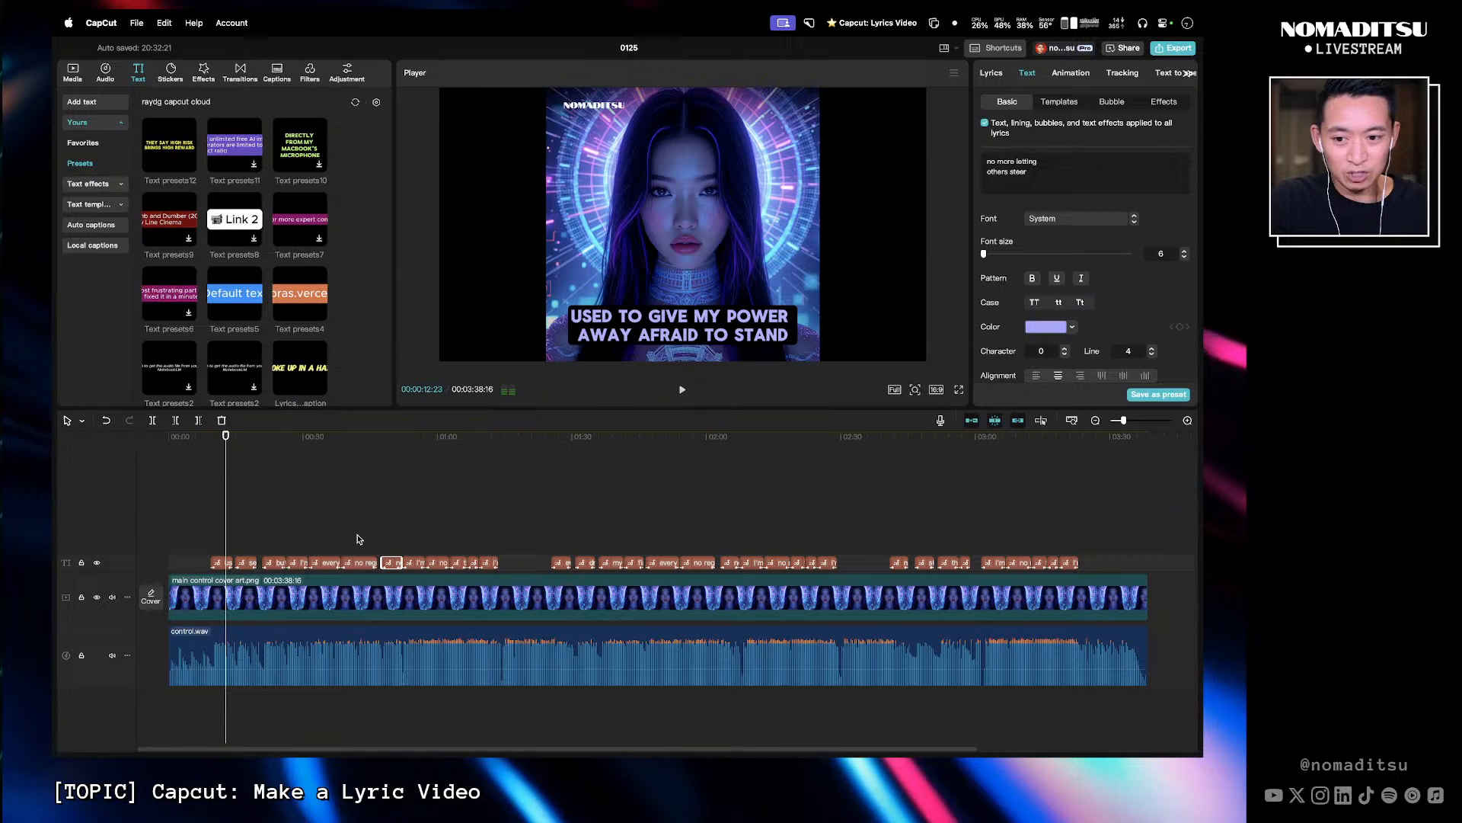
{"action": "left_click", "coordinate": [221, 562]}
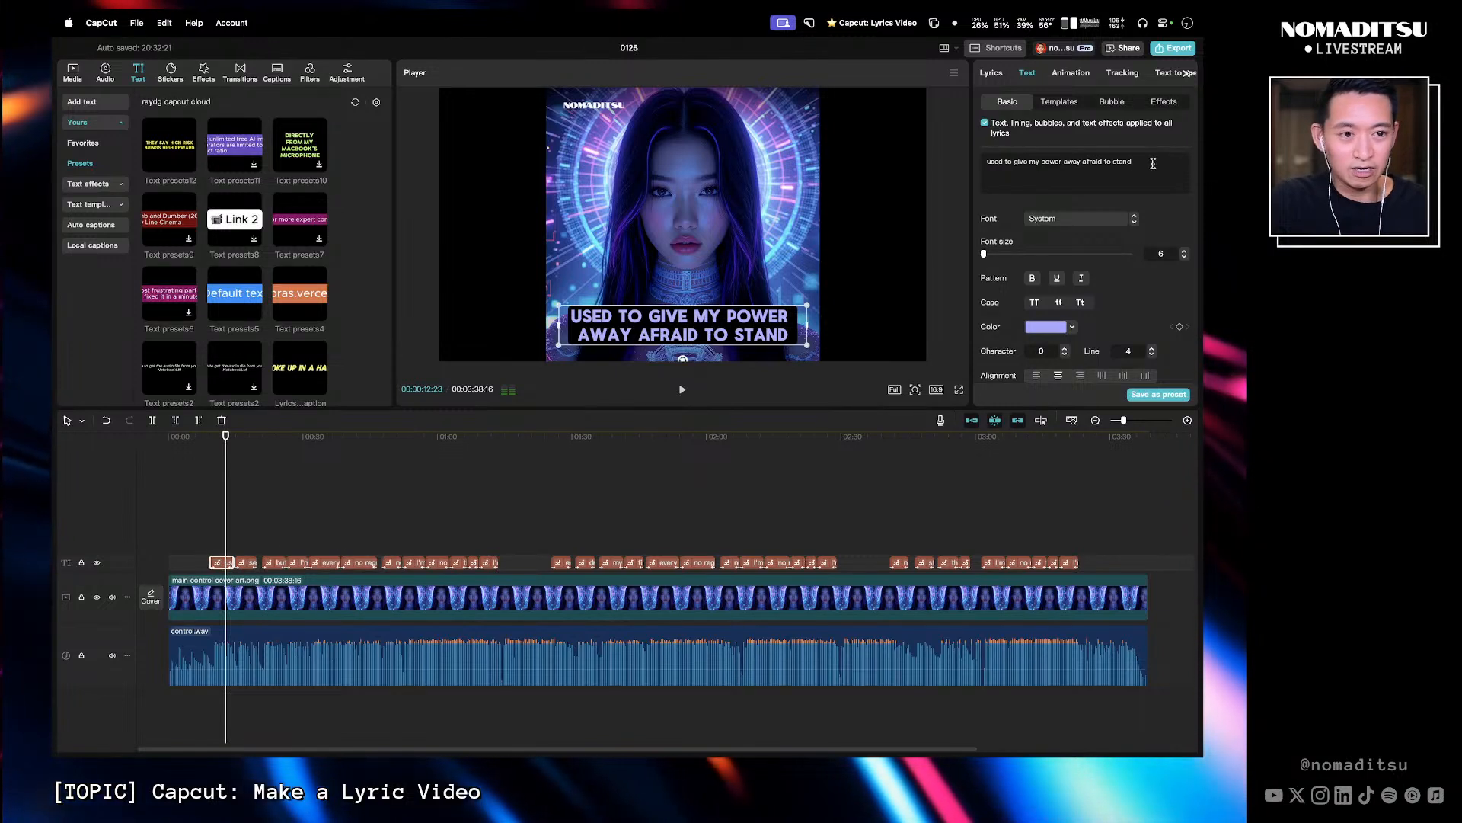
{"action": "left_click", "coordinate": [1063, 161]}
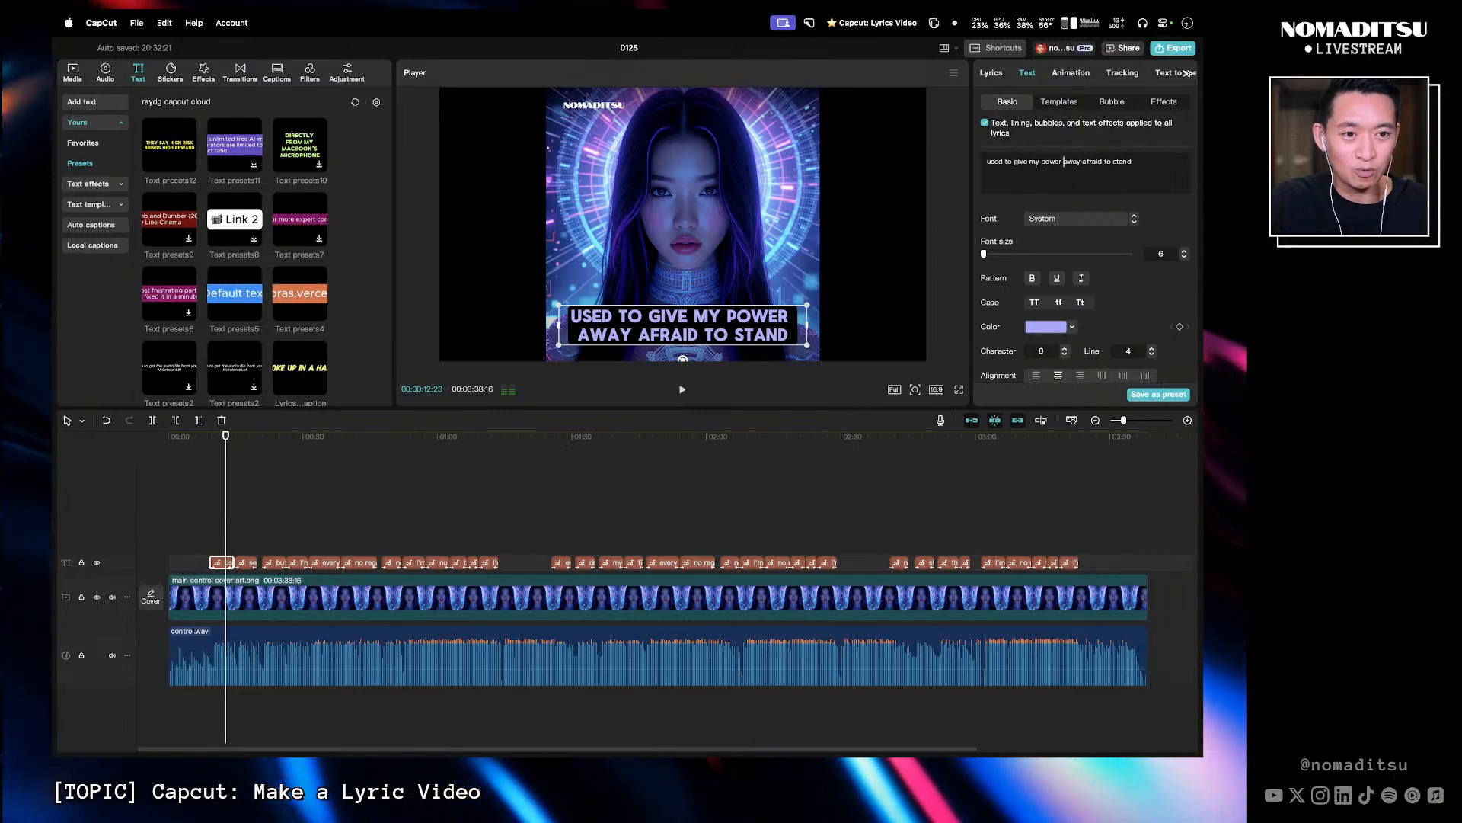
{"action": "key", "text": "BackSpace"}
{"action": "key", "text": "Return"}
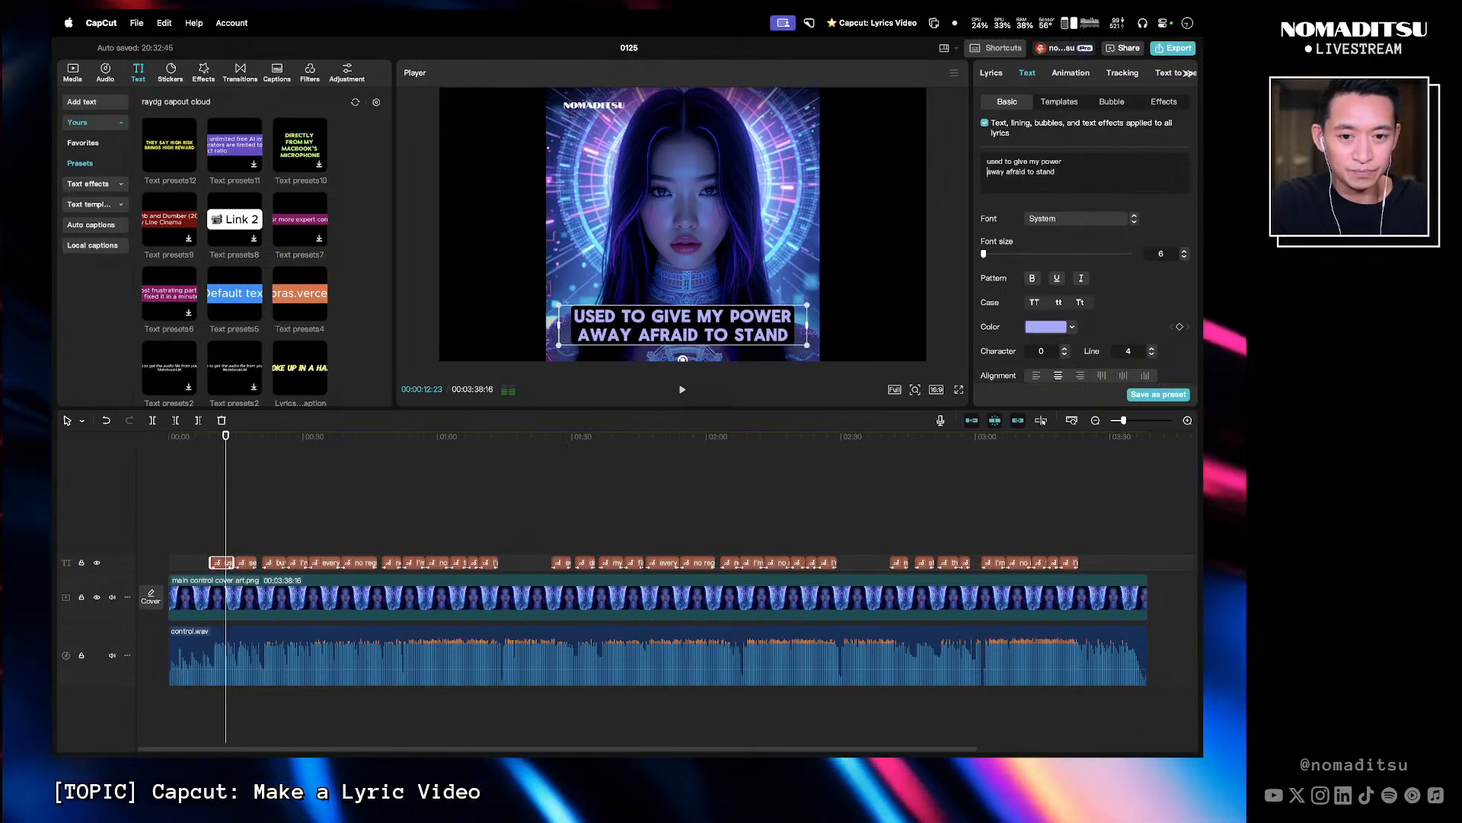
- Break the "but now I see the truth inside of me" lyric onto two lines after "see the"
{"action": "left_click", "coordinate": [246, 564]}
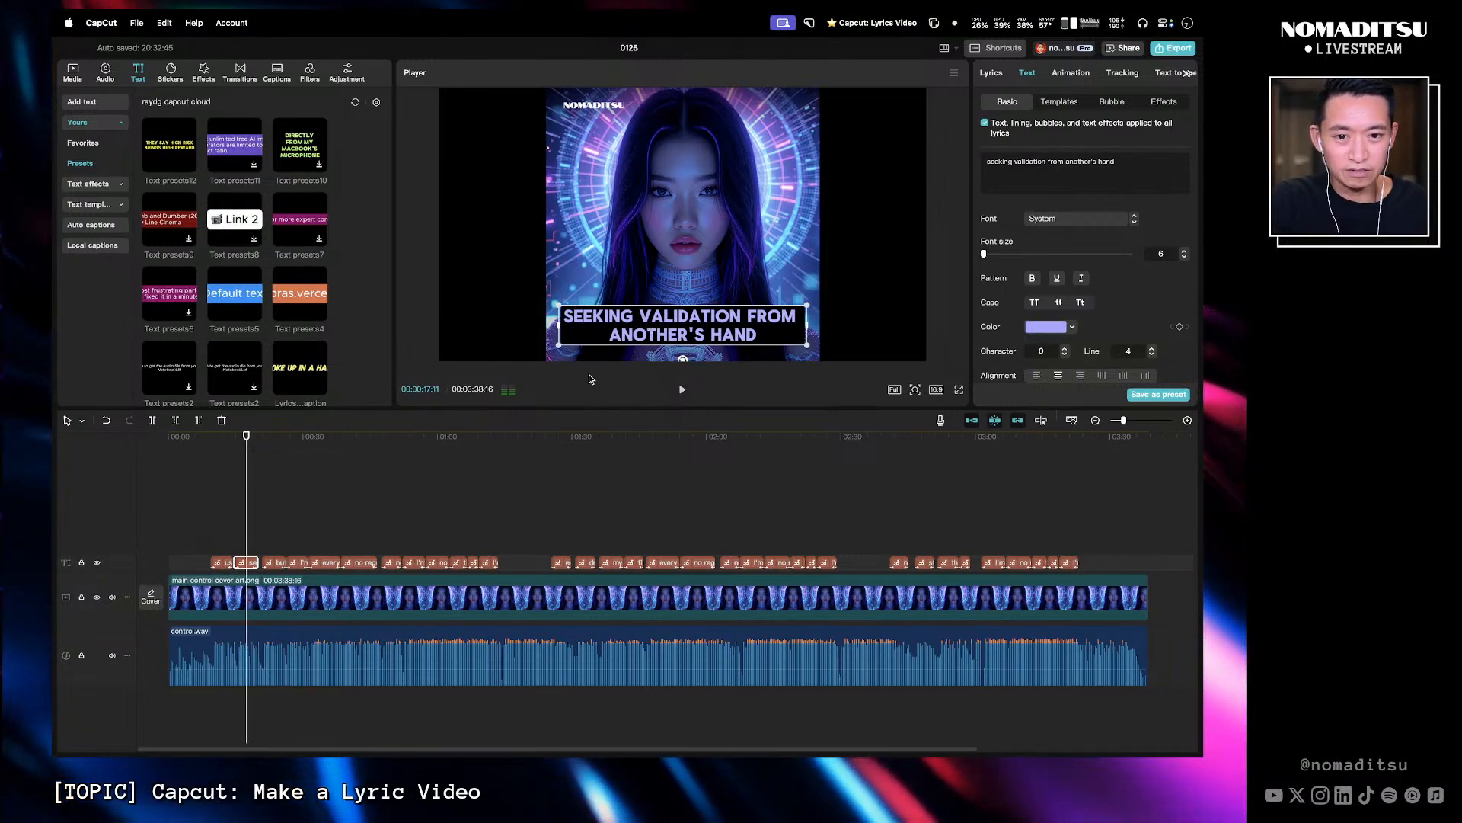
{"action": "left_click", "coordinate": [276, 447]}
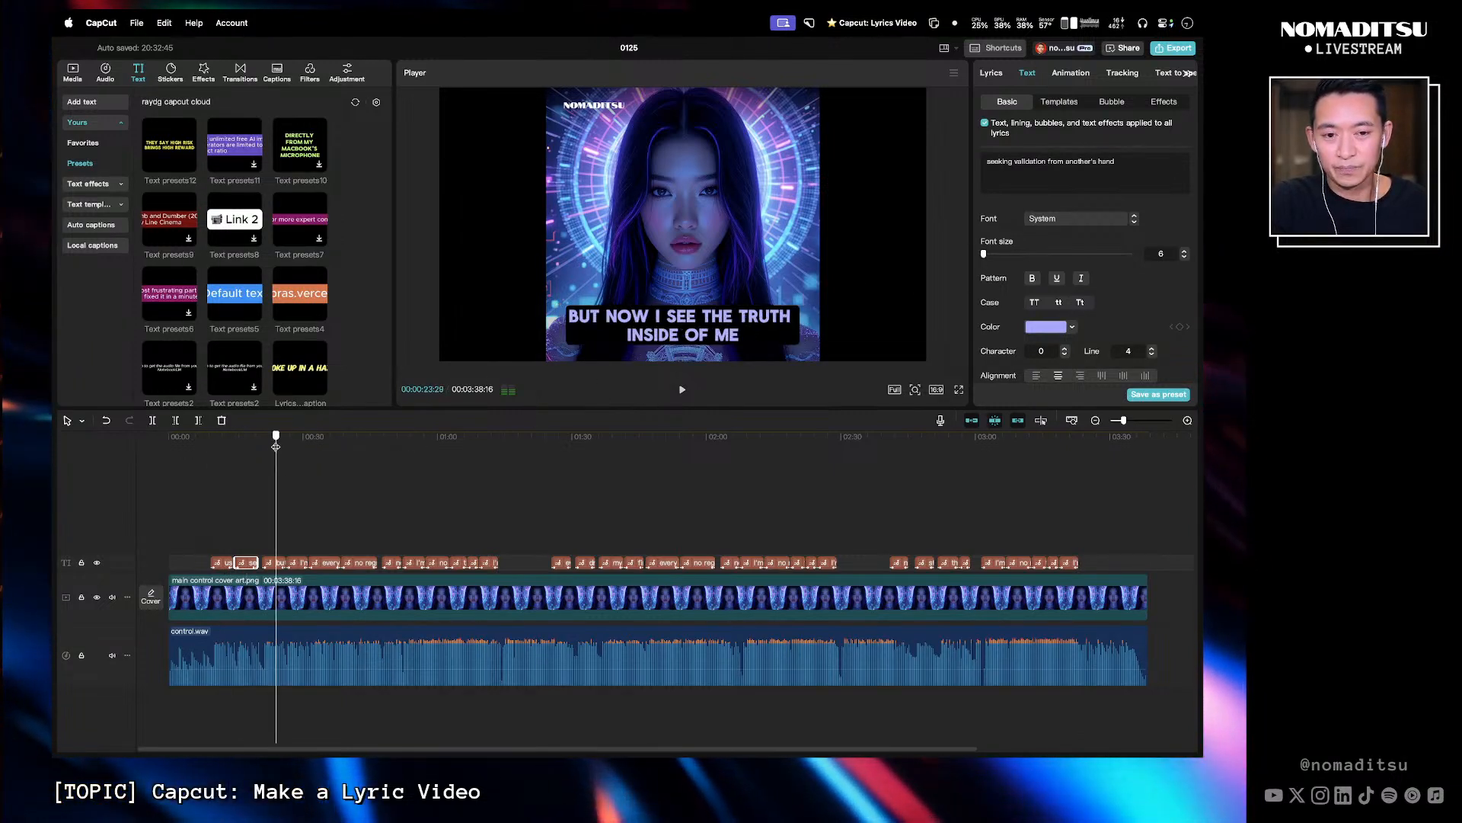
{"action": "mouse_move", "coordinate": [276, 447]}
{"action": "left_mouse_down"}
{"action": "mouse_move", "coordinate": [293, 442]}
{"action": "mouse_move", "coordinate": [279, 440]}
{"action": "left_mouse_up"}
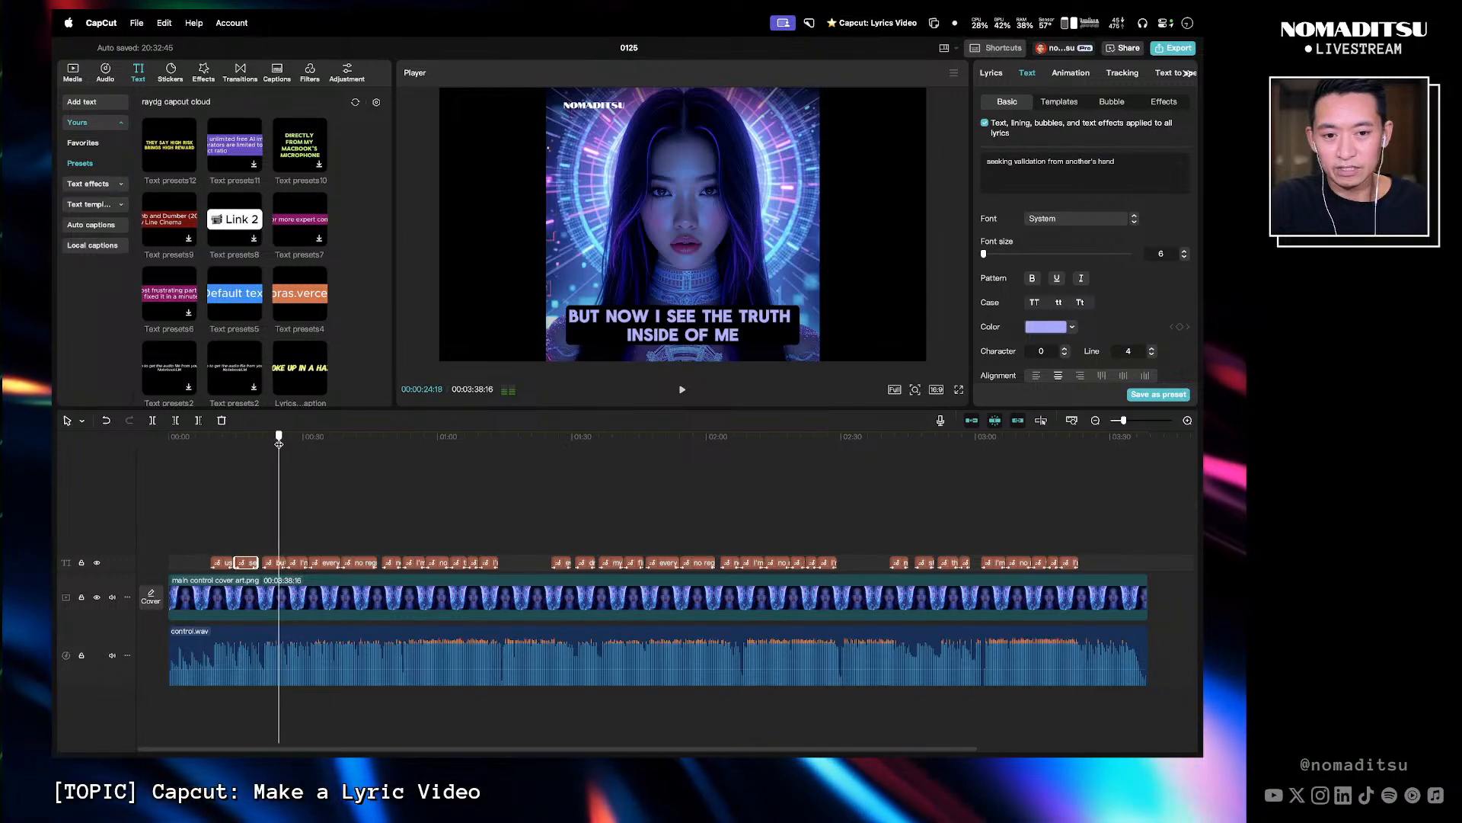
{"action": "left_click", "coordinate": [653, 335]}
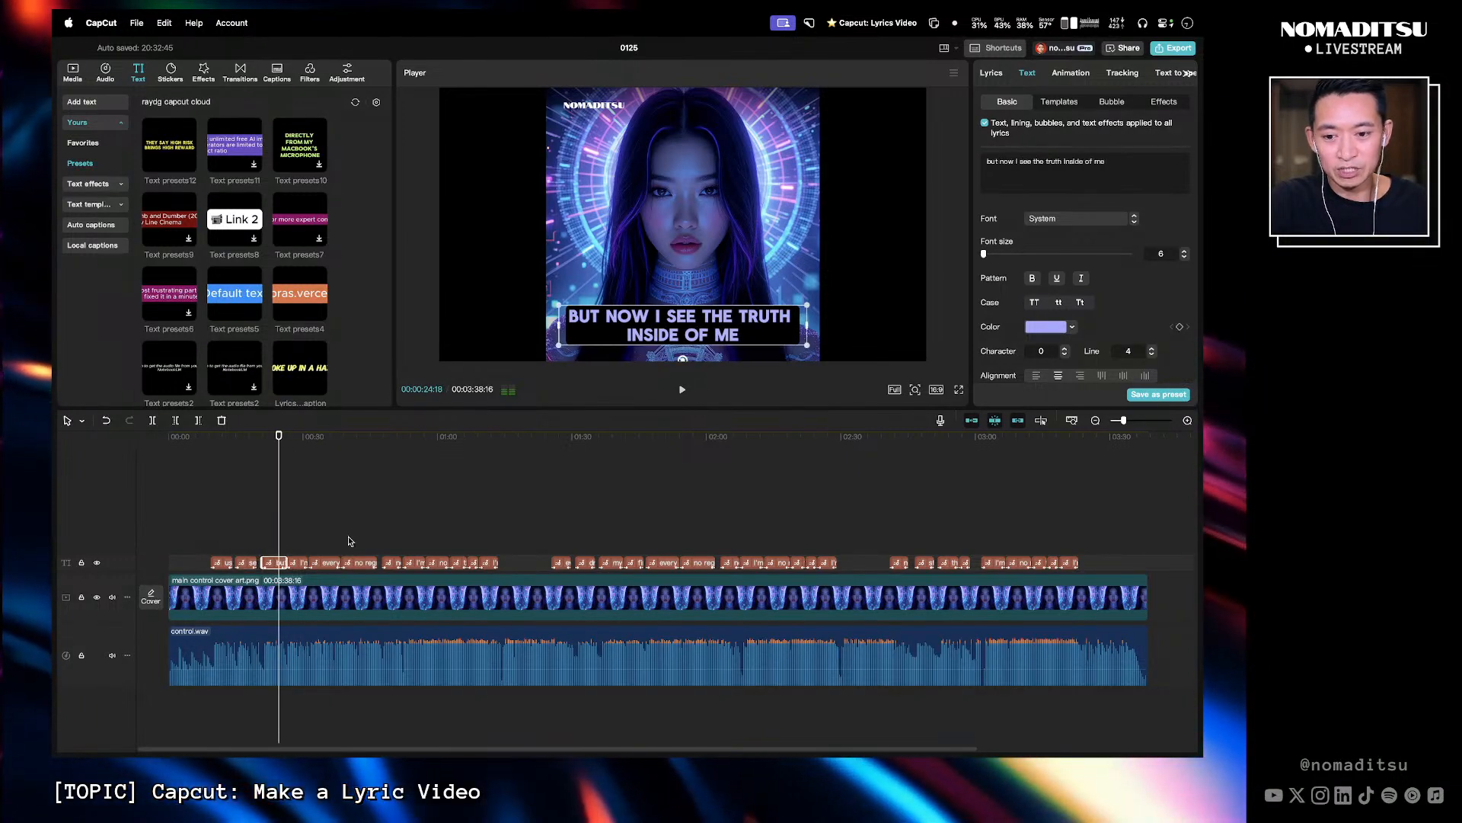
{"action": "left_click", "coordinate": [1061, 161]}
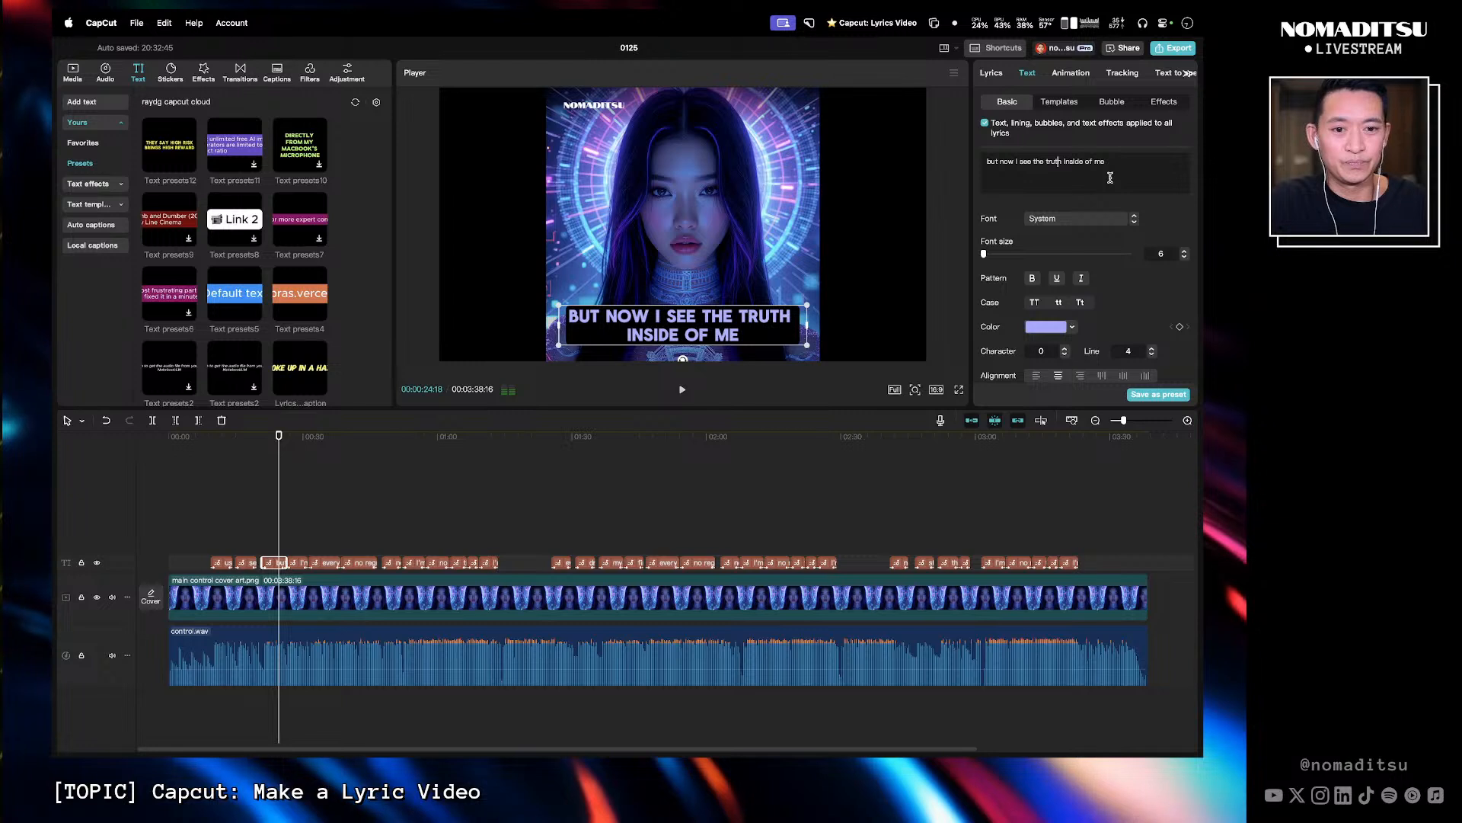
{"action": "key", "text": "Return"}
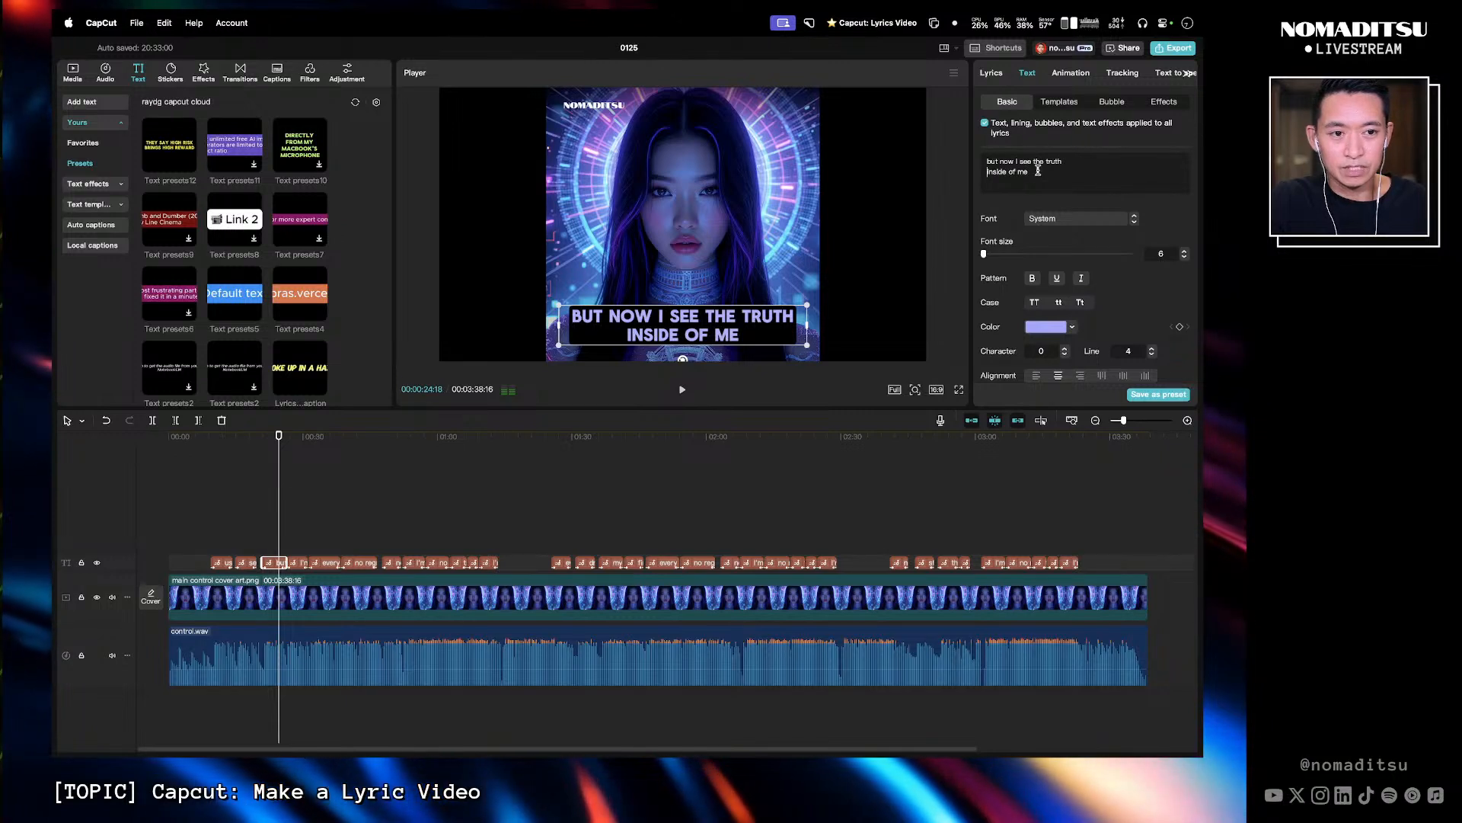
{"action": "left_click_drag", "start_coordinate": [1047, 161], "coordinate": [1067, 167]}
{"action": "key", "text": "Left"}
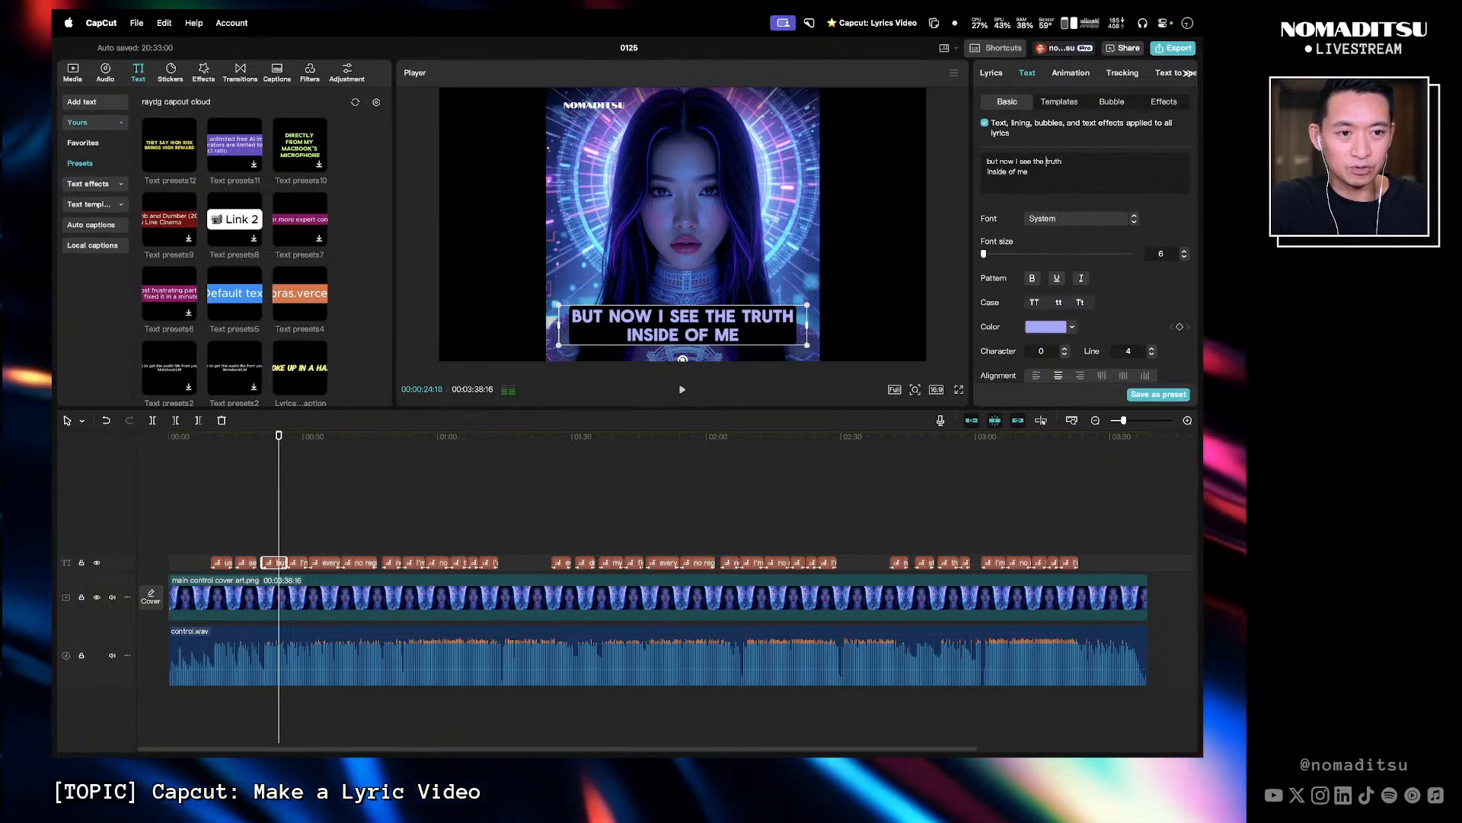
{"action": "key", "text": "Return"}
{"action": "key", "text": "Down"}
{"action": "key", "text": "BackSpace"}
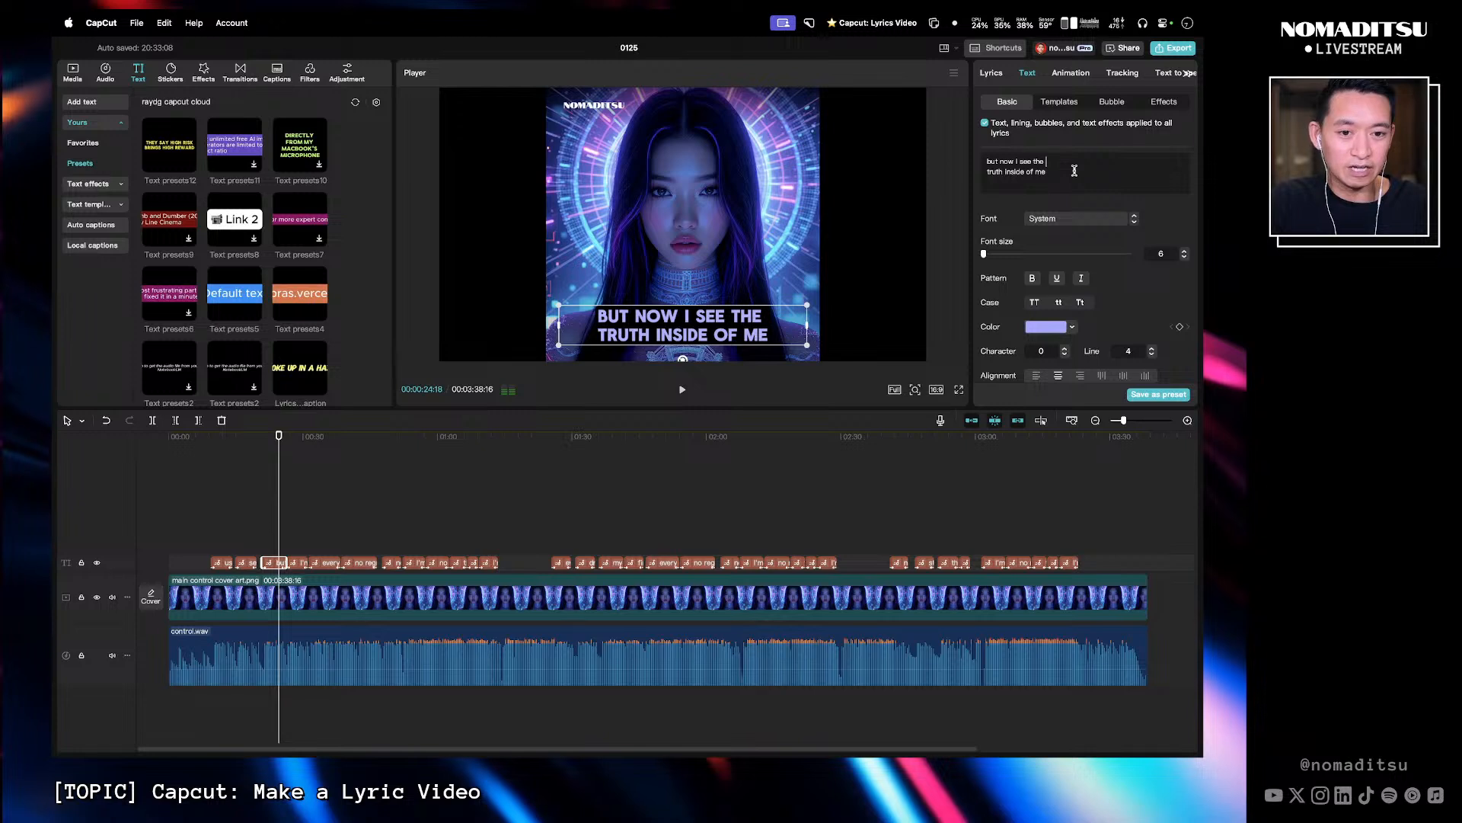
{"action": "key", "text": "BackSpace"}
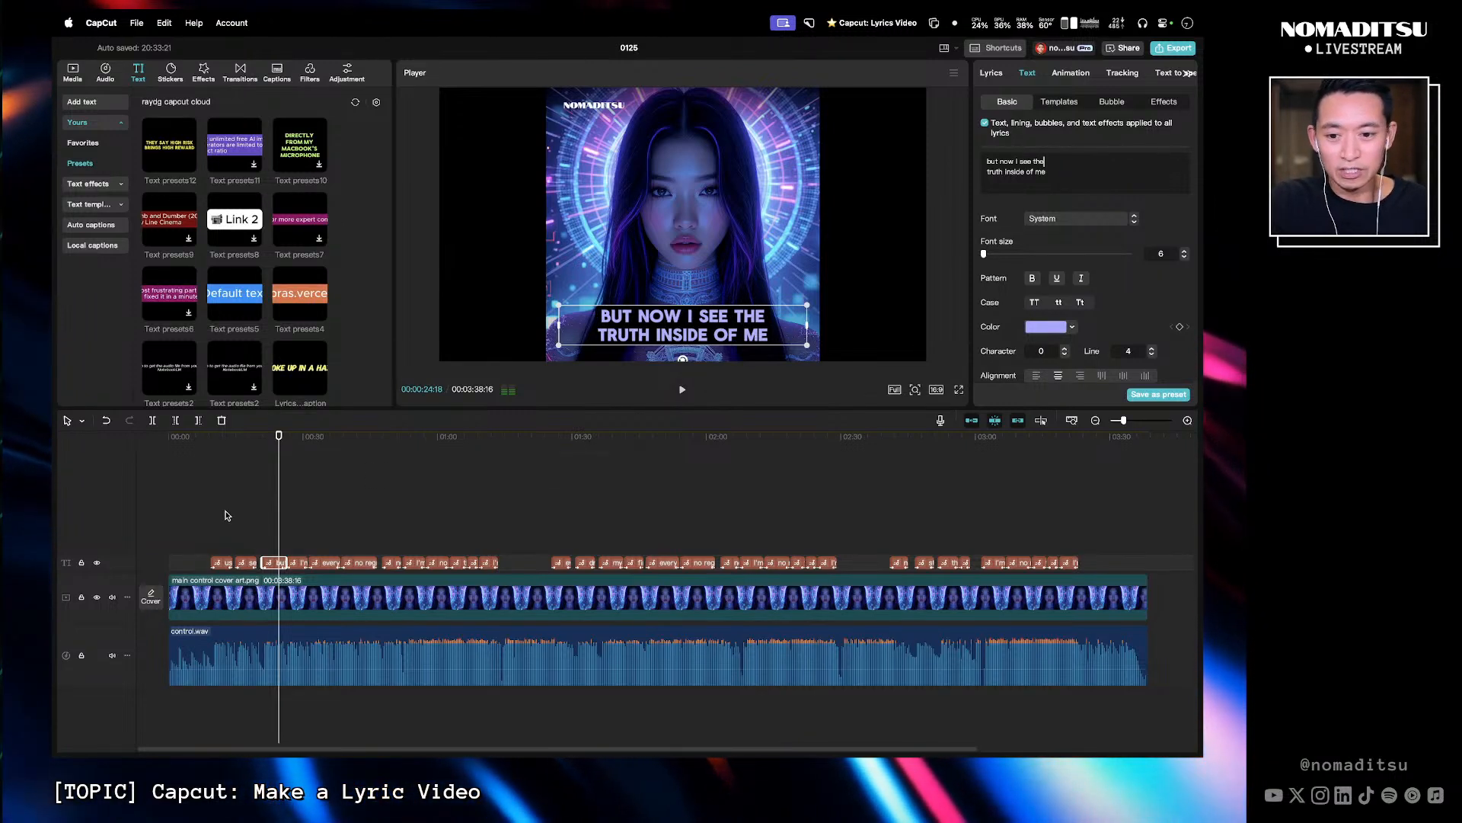
- Break the "I'm breaking free I'm who I'm meant to be" lyric onto two lines after "free"
{"action": "left_click", "coordinate": [290, 449]}
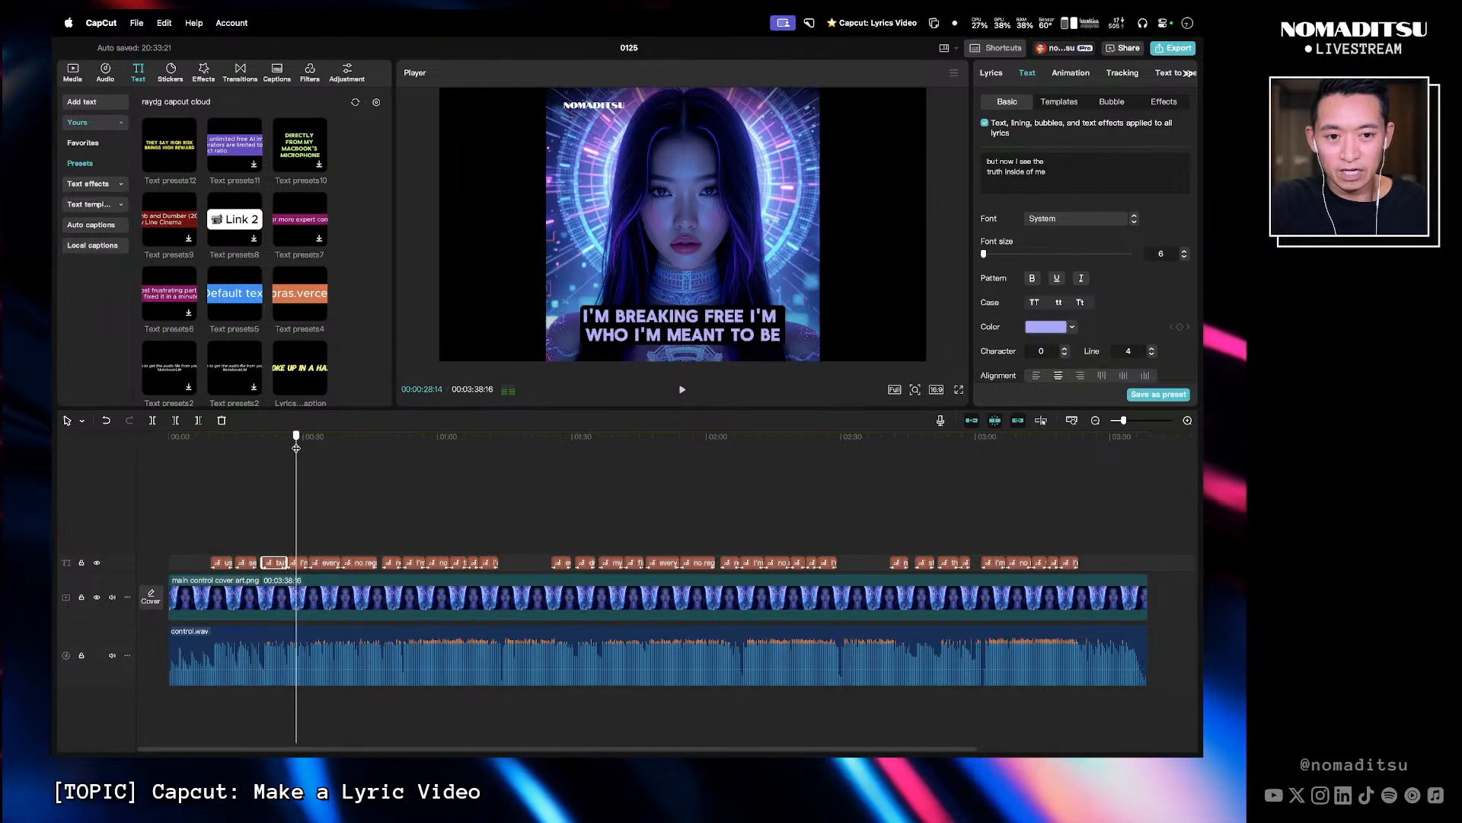
{"action": "left_click_drag", "start_coordinate": [291, 447], "coordinate": [296, 440]}
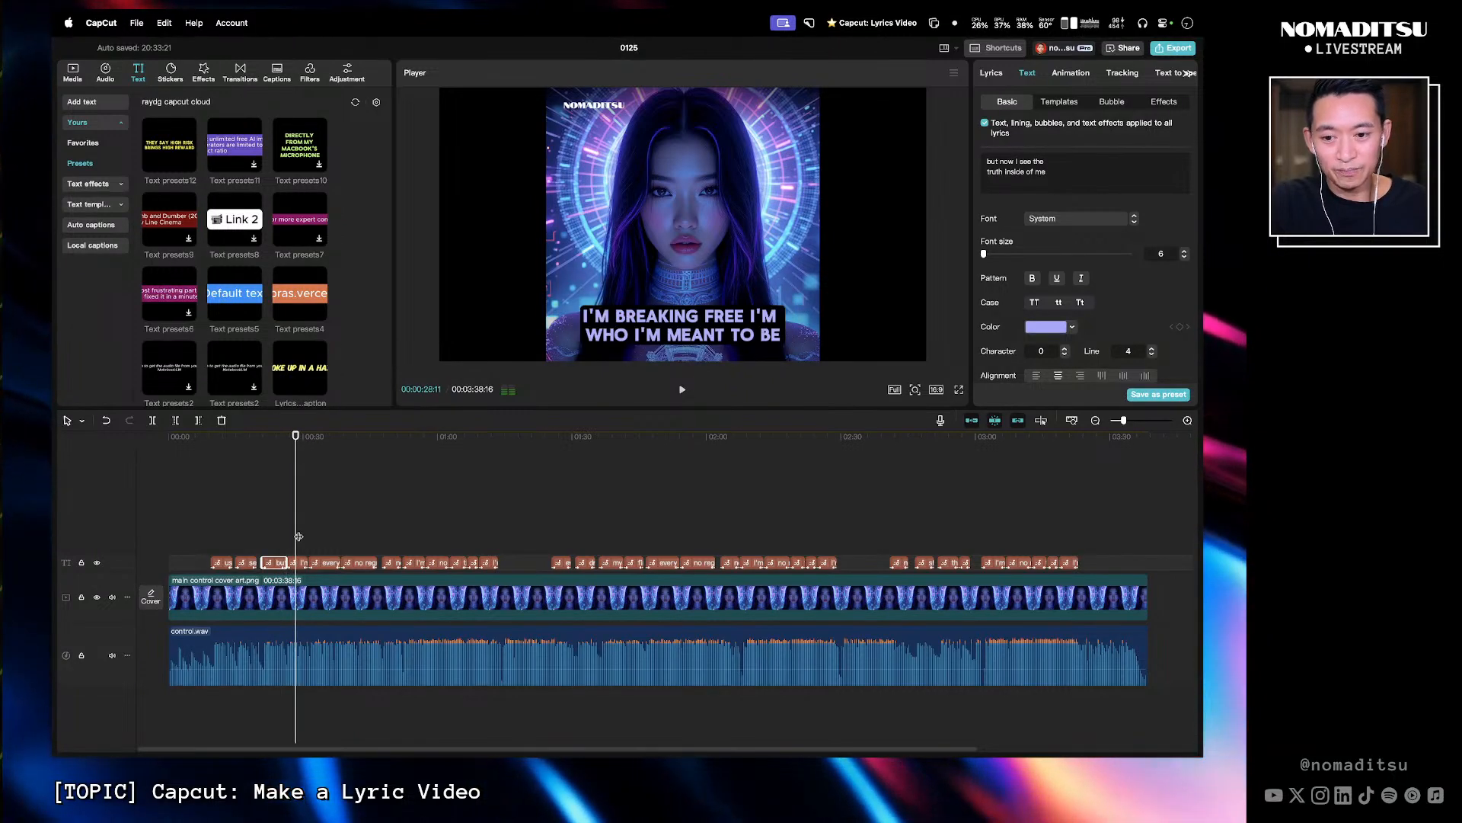
{"action": "left_click", "coordinate": [300, 561]}
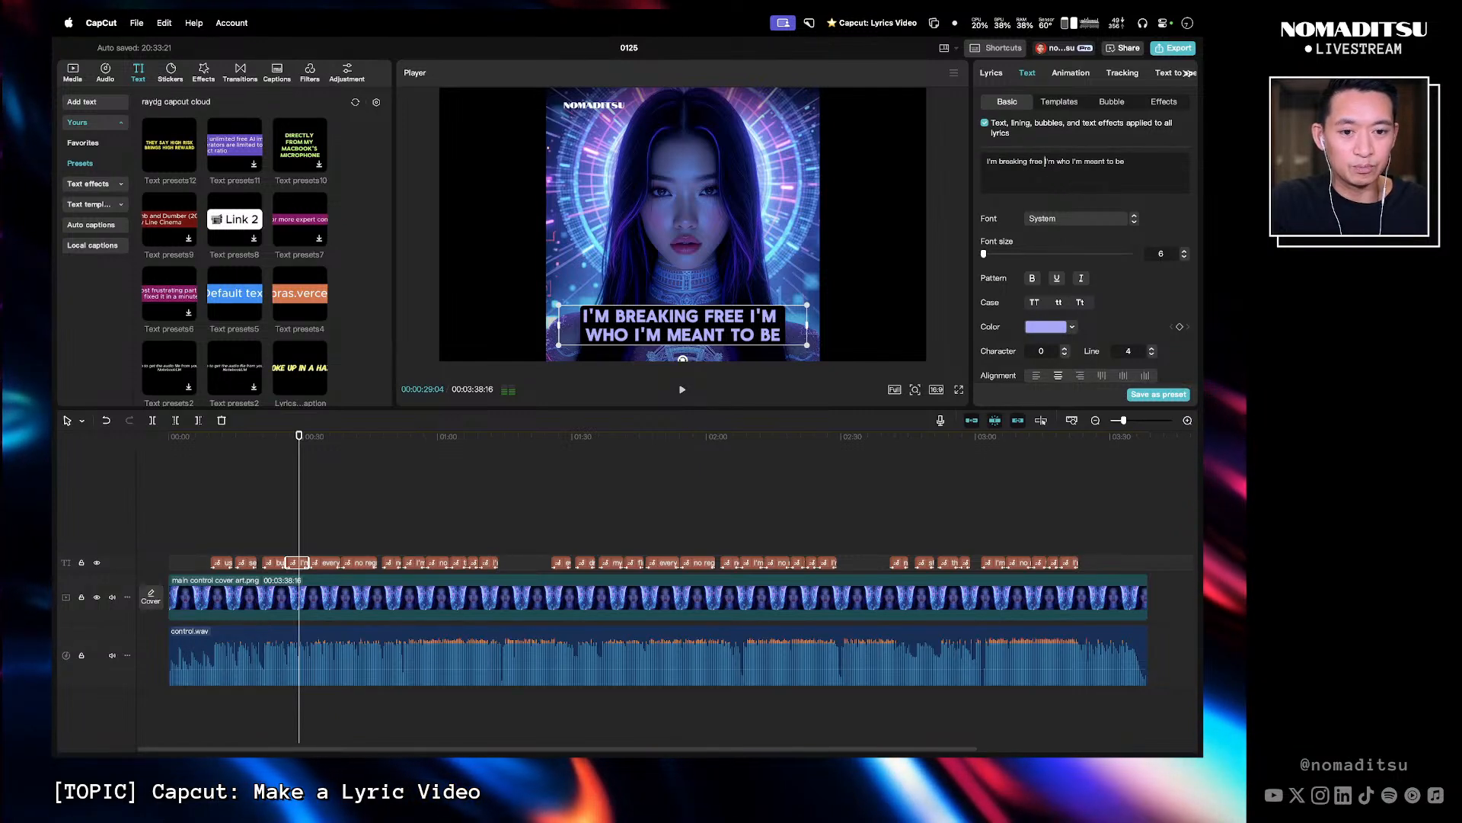
{"action": "key", "text": "Return"}
{"action": "key", "text": "BackSpace"}
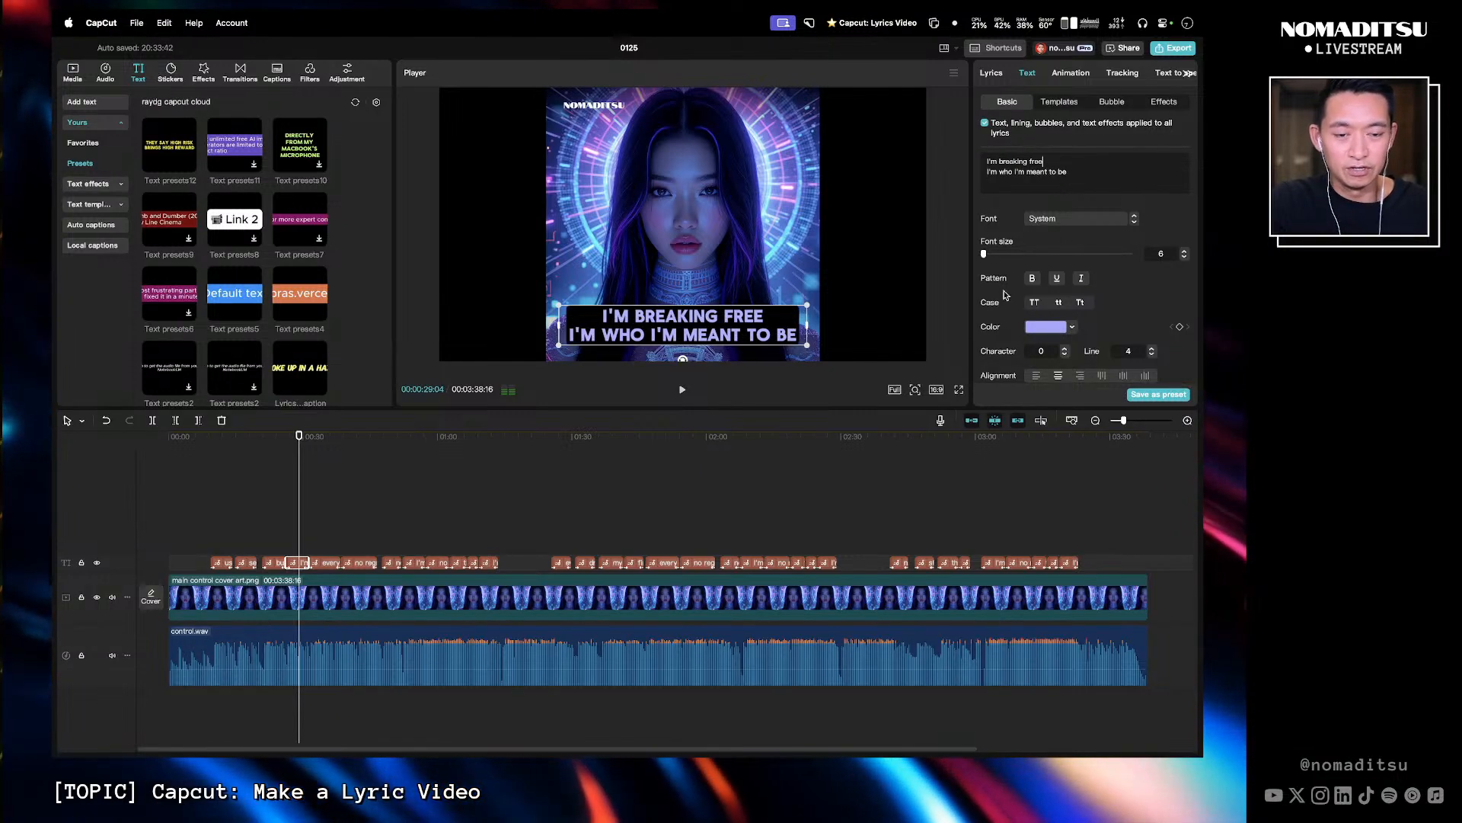
- Play back the lyrics from the "every boundary" line through the "no regret" line to check them
{"action": "mouse_move", "coordinate": [323, 447]}
{"action": "left_mouse_down"}
{"action": "mouse_move", "coordinate": [351, 448]}
{"action": "mouse_move", "coordinate": [338, 450]}
{"action": "left_mouse_up"}
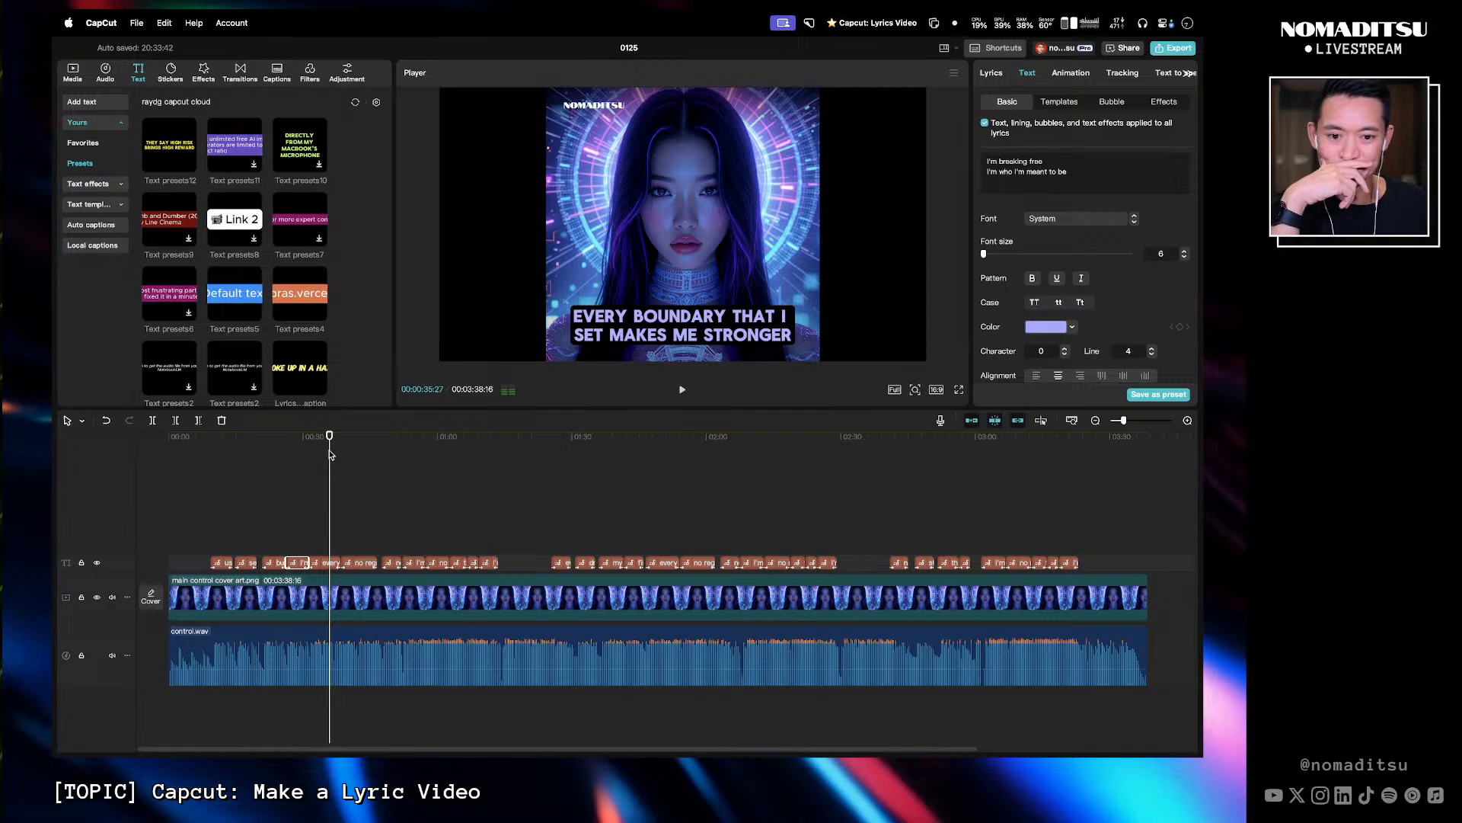
{"action": "left_click", "coordinate": [209, 446]}
{"action": "key", "text": "space"}
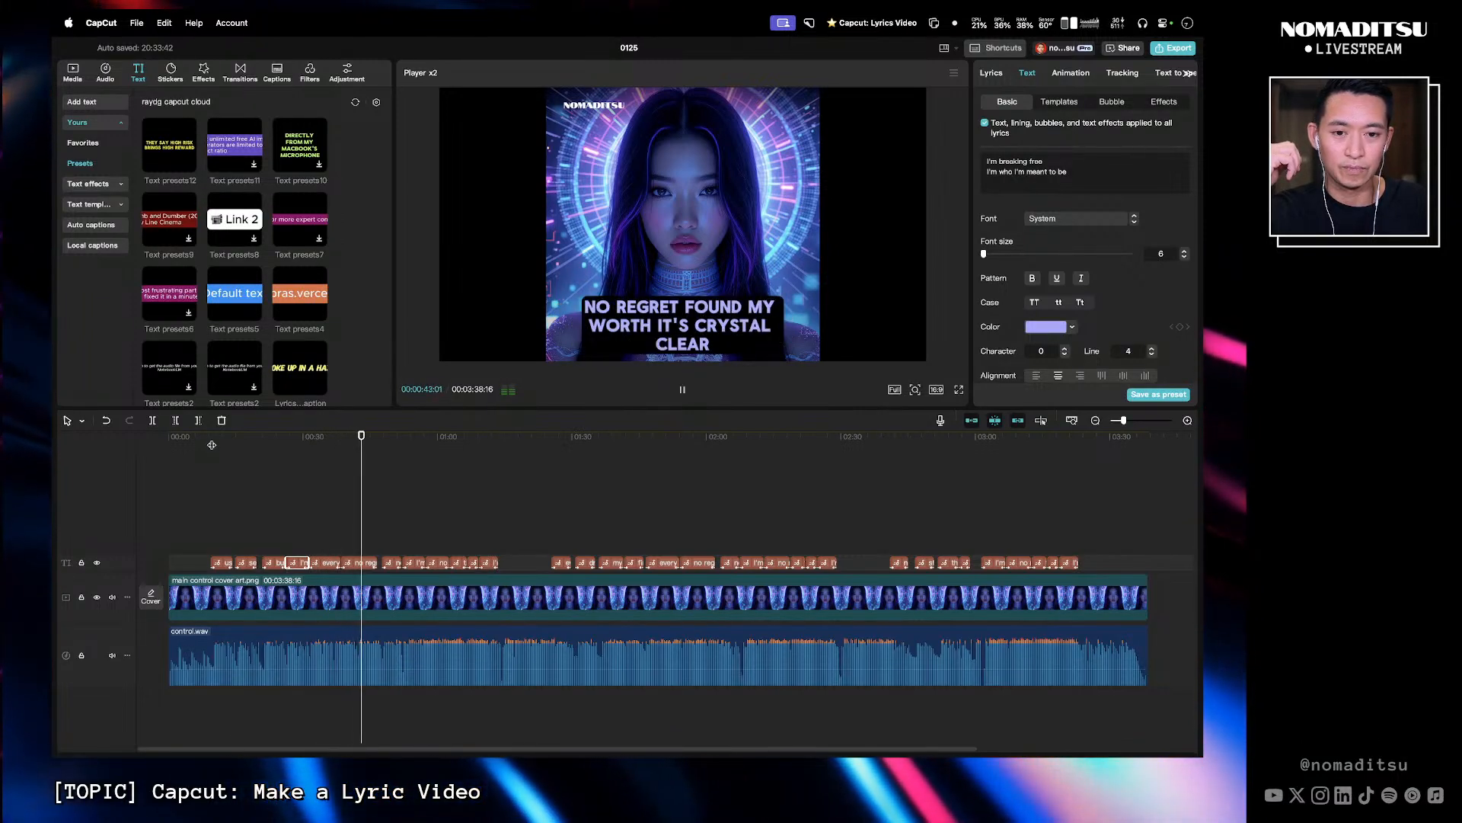
{"action": "key", "text": "space"}
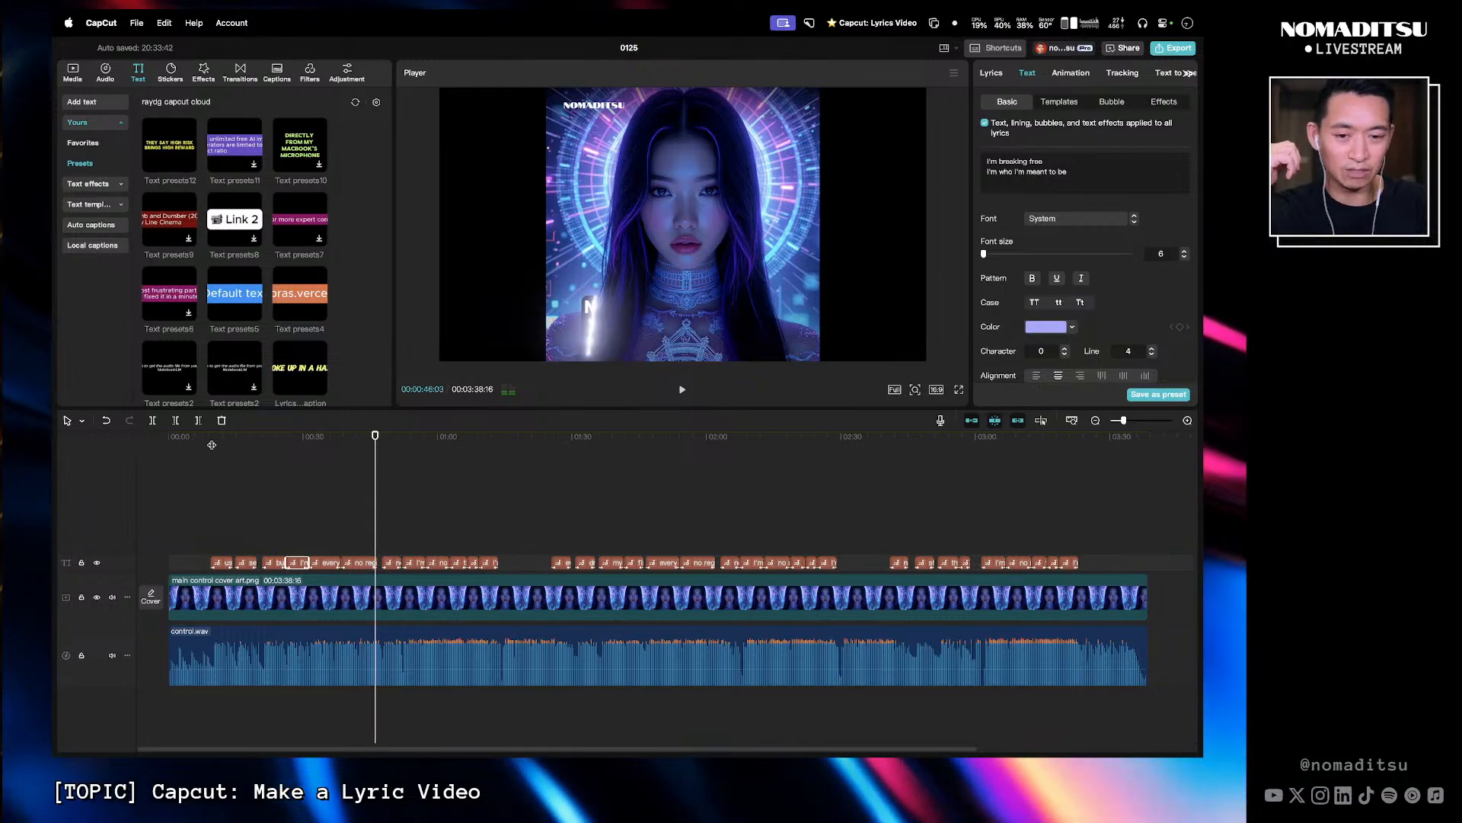
{"action": "left_click_drag", "start_coordinate": [364, 447], "coordinate": [354, 449]}
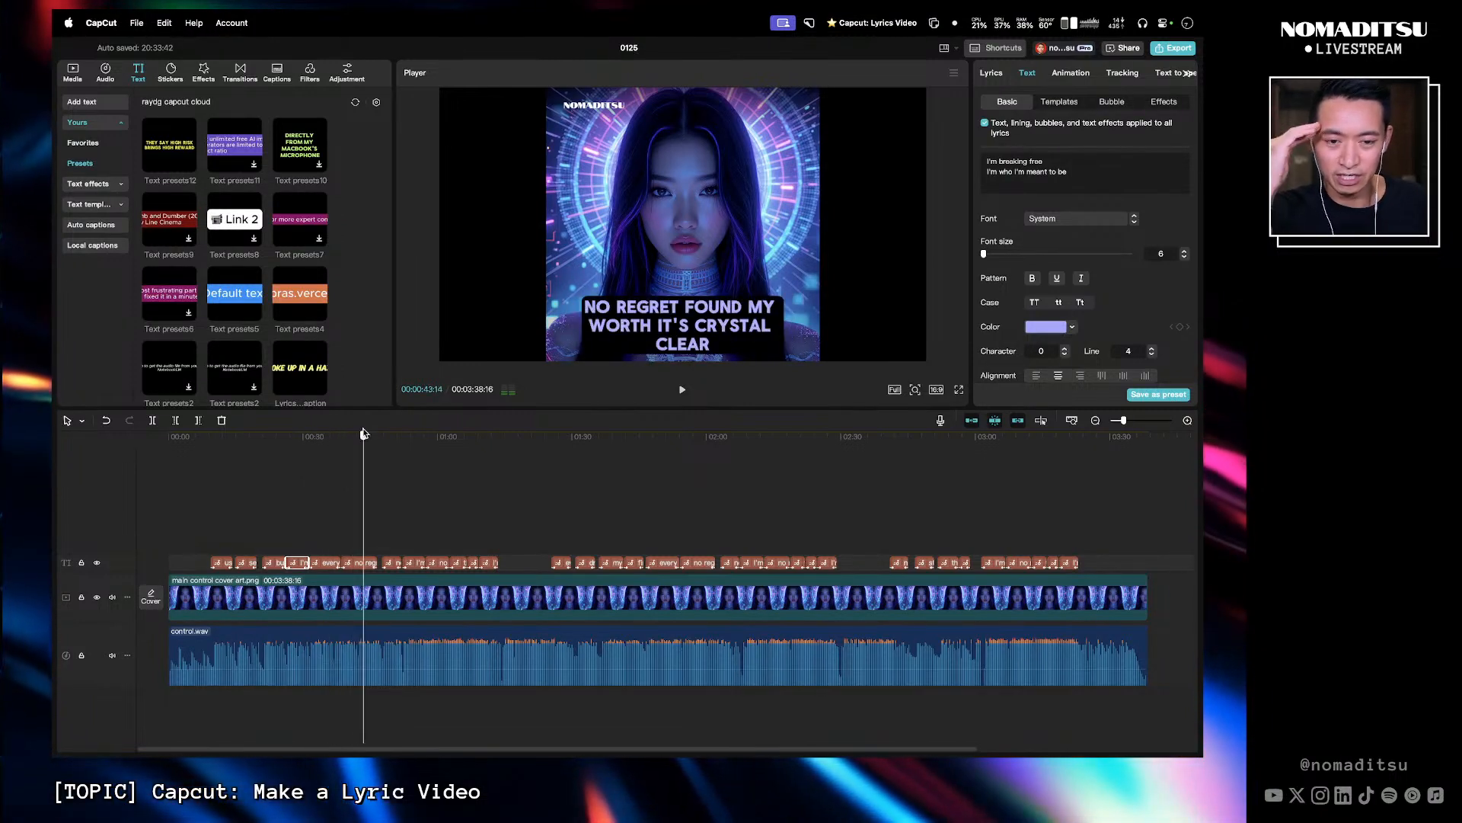
{"action": "left_click_drag", "start_coordinate": [363, 433], "coordinate": [362, 432]}
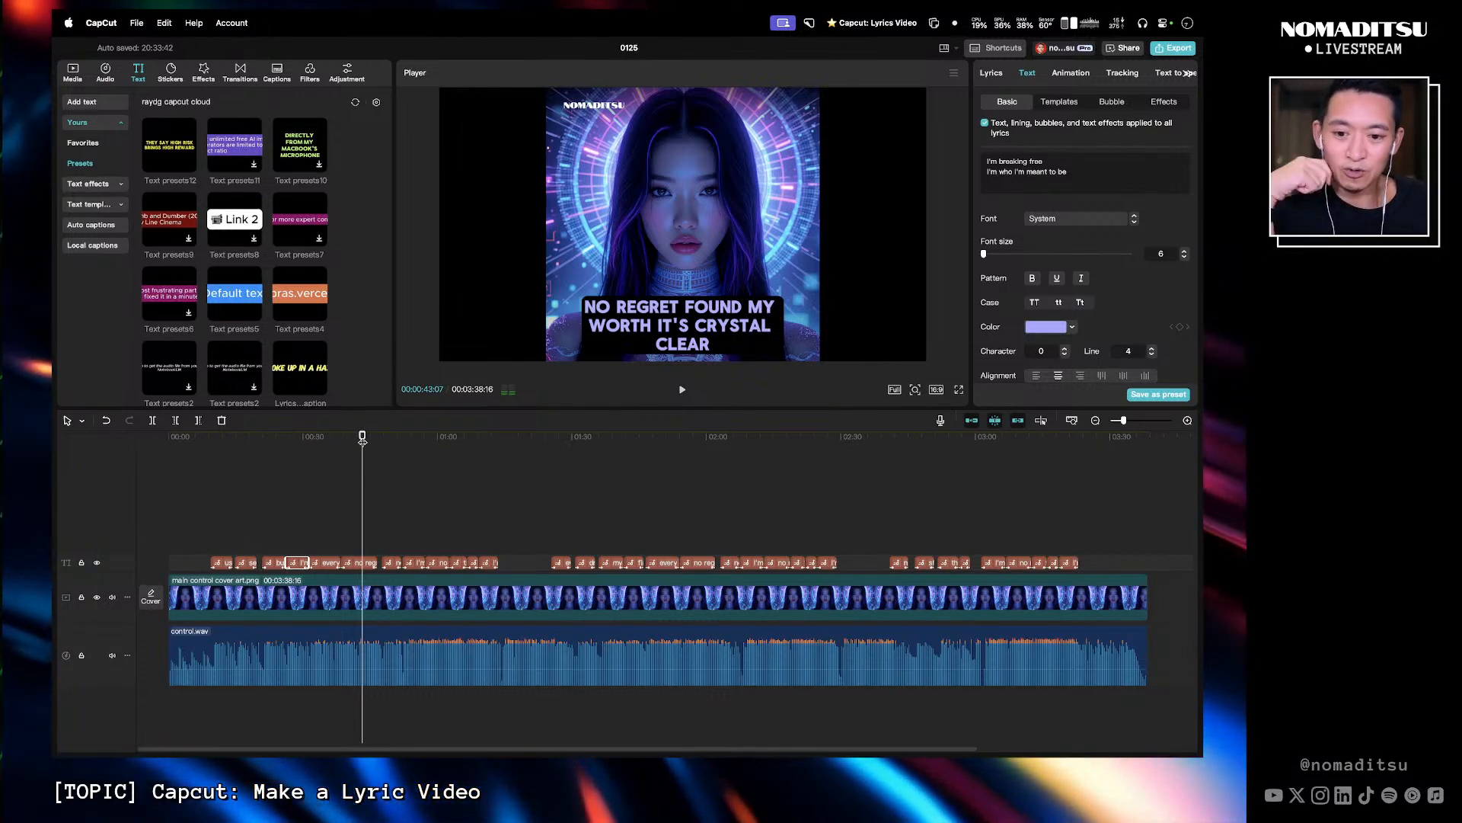
{"action": "left_click_drag", "start_coordinate": [362, 440], "coordinate": [450, 437]}
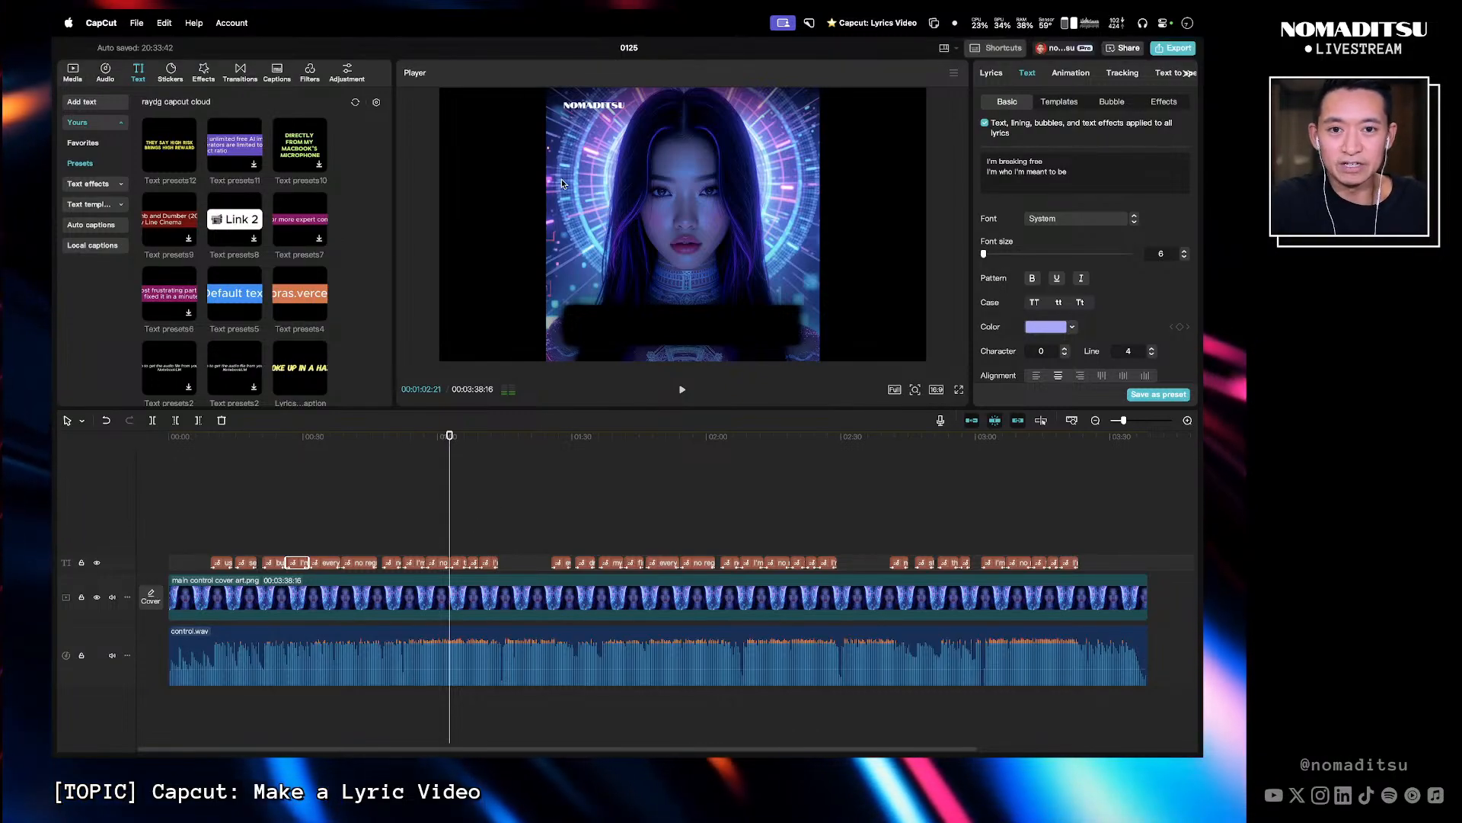
- Switch to Chrome and play the Shatterproof lyric video on YouTube as a reference, then return
{"action": "key", "text": "ctrl+Right"}
{"action": "key", "text": "ctrl+Left"}
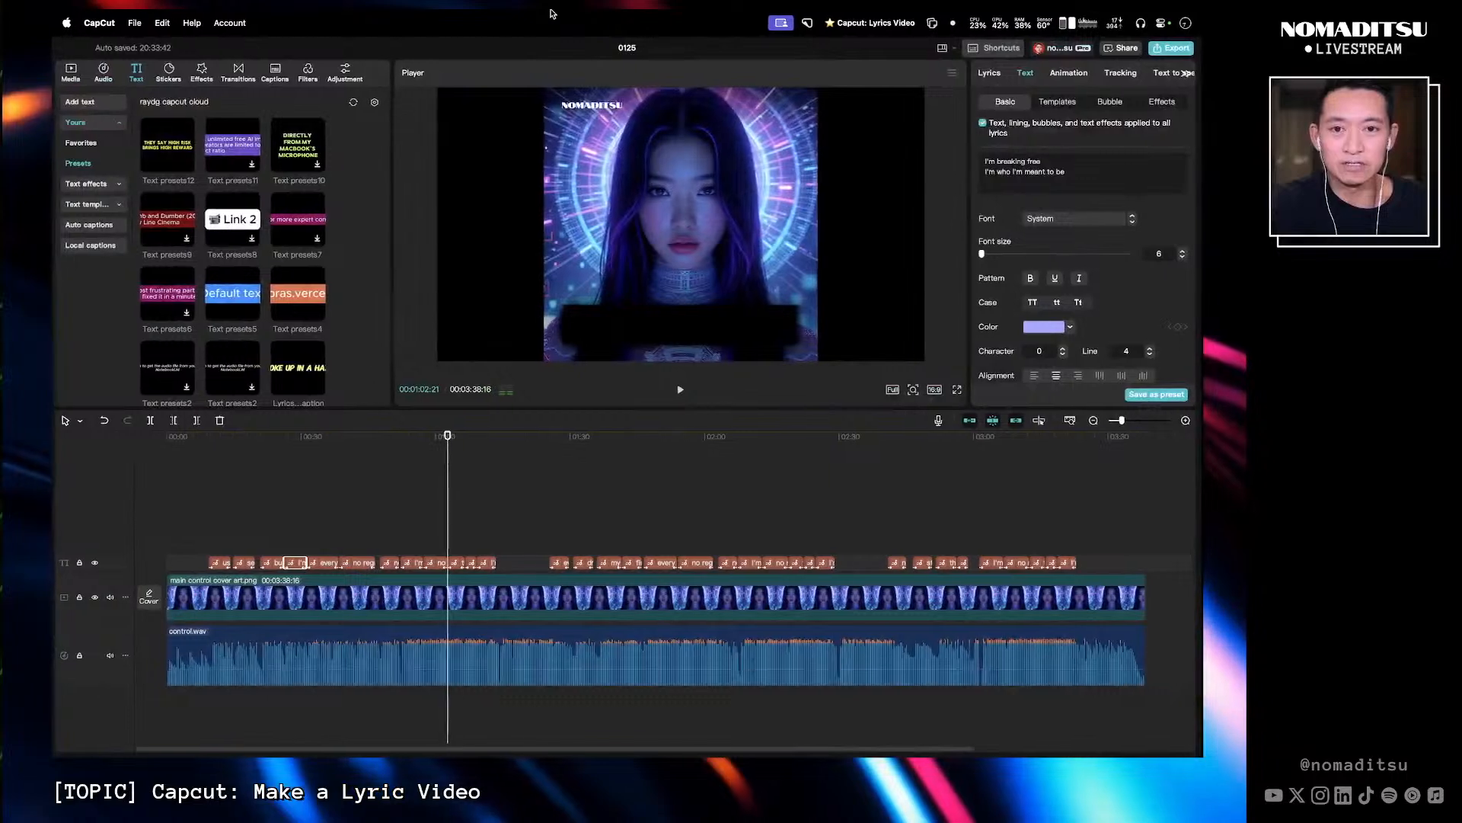
{"action": "key", "text": "ctrl+Up"}
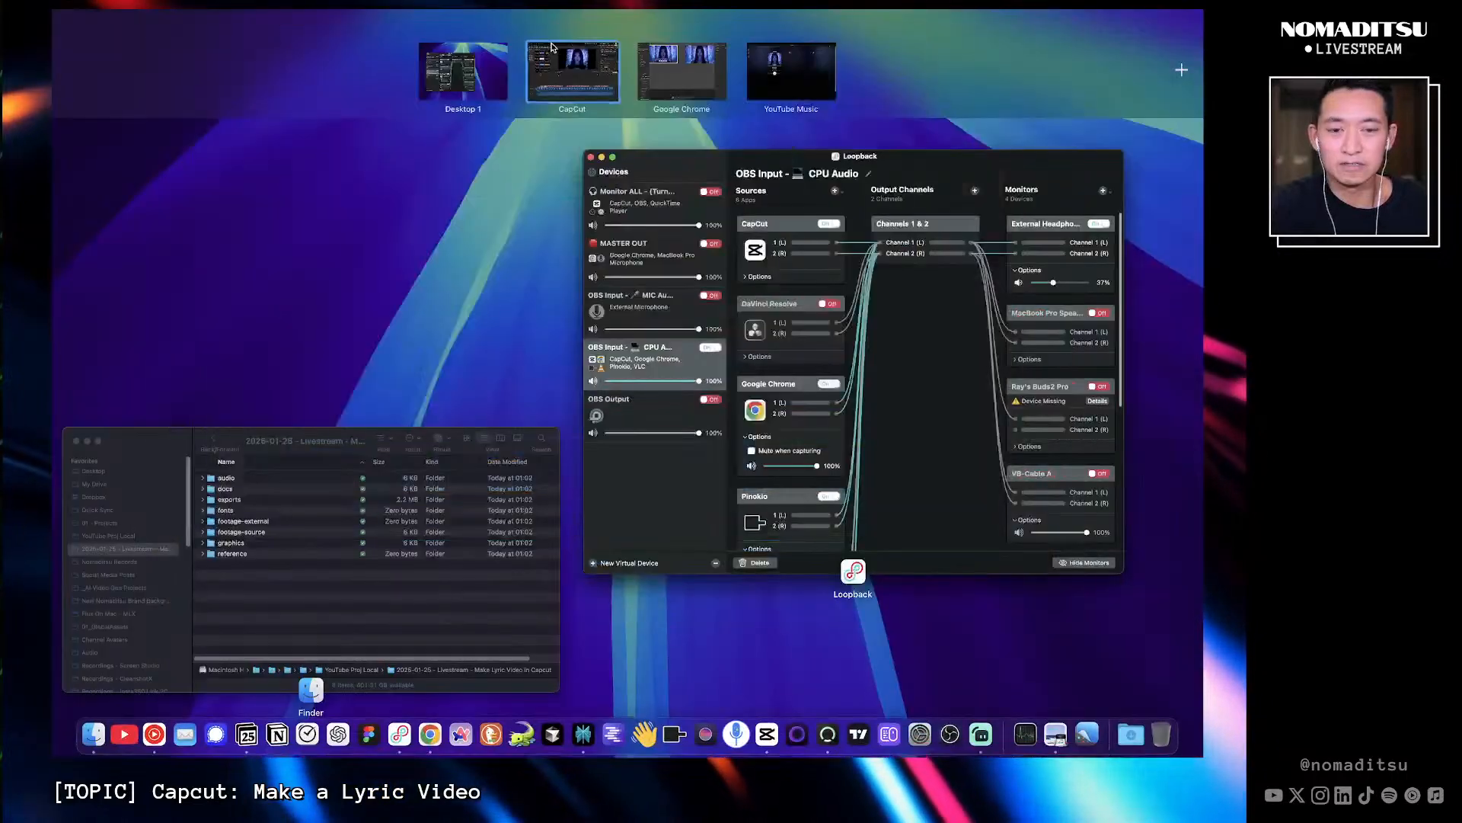
{"action": "left_click", "coordinate": [664, 82]}
{"action": "left_click", "coordinate": [457, 50]}
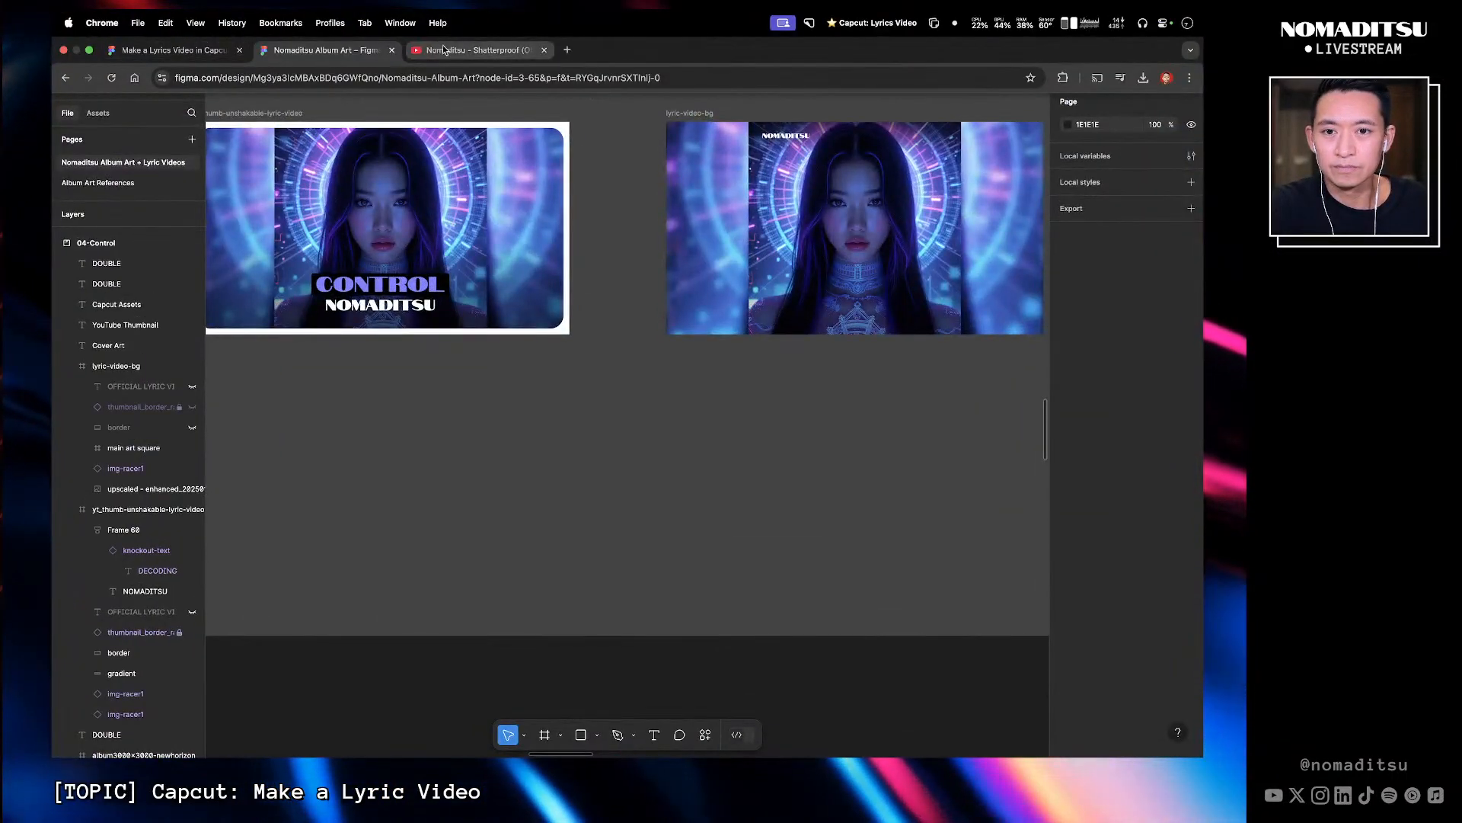
{"action": "left_click", "coordinate": [160, 533]}
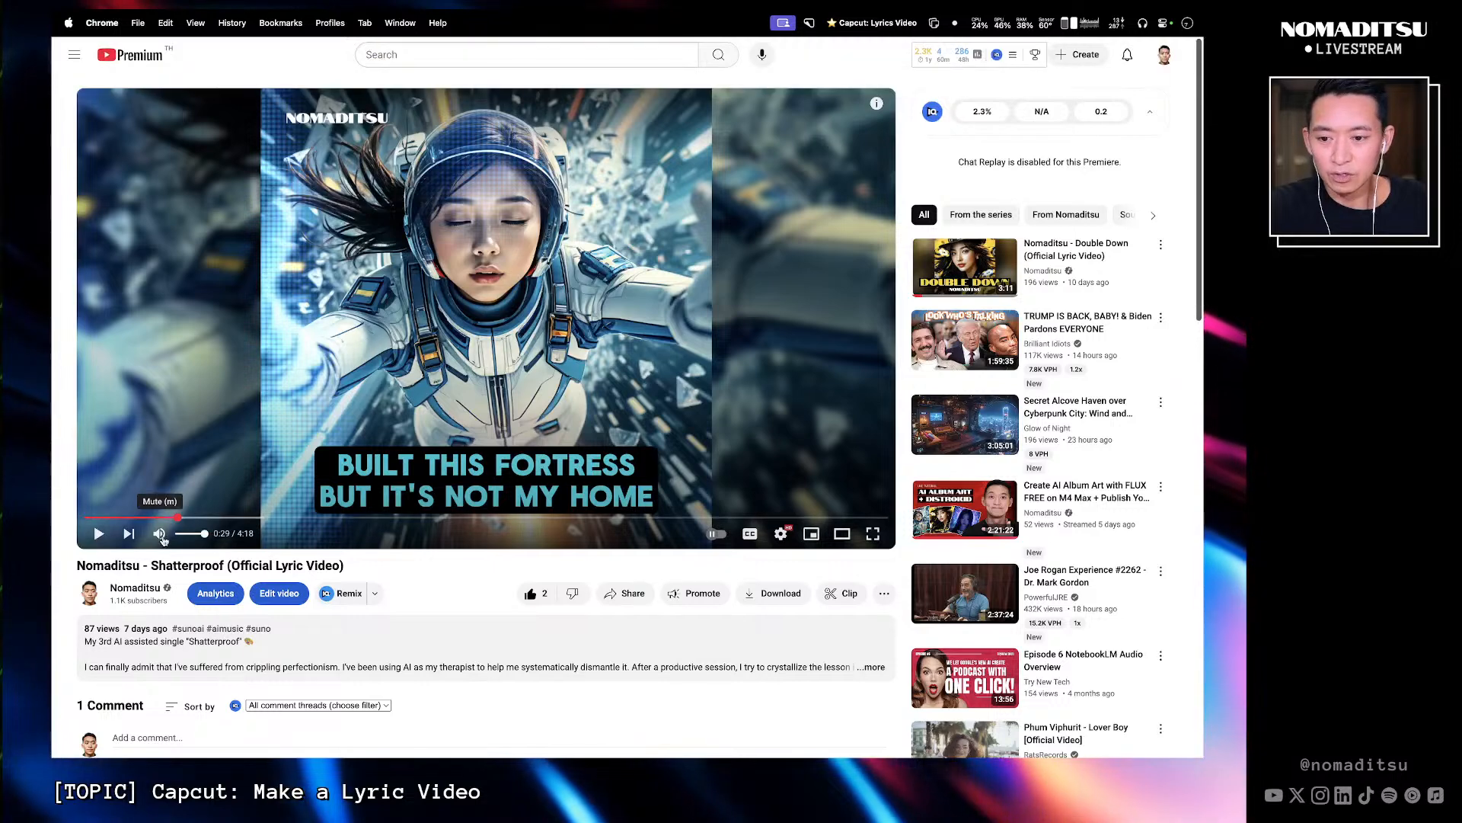
{"action": "left_click", "coordinate": [99, 533]}
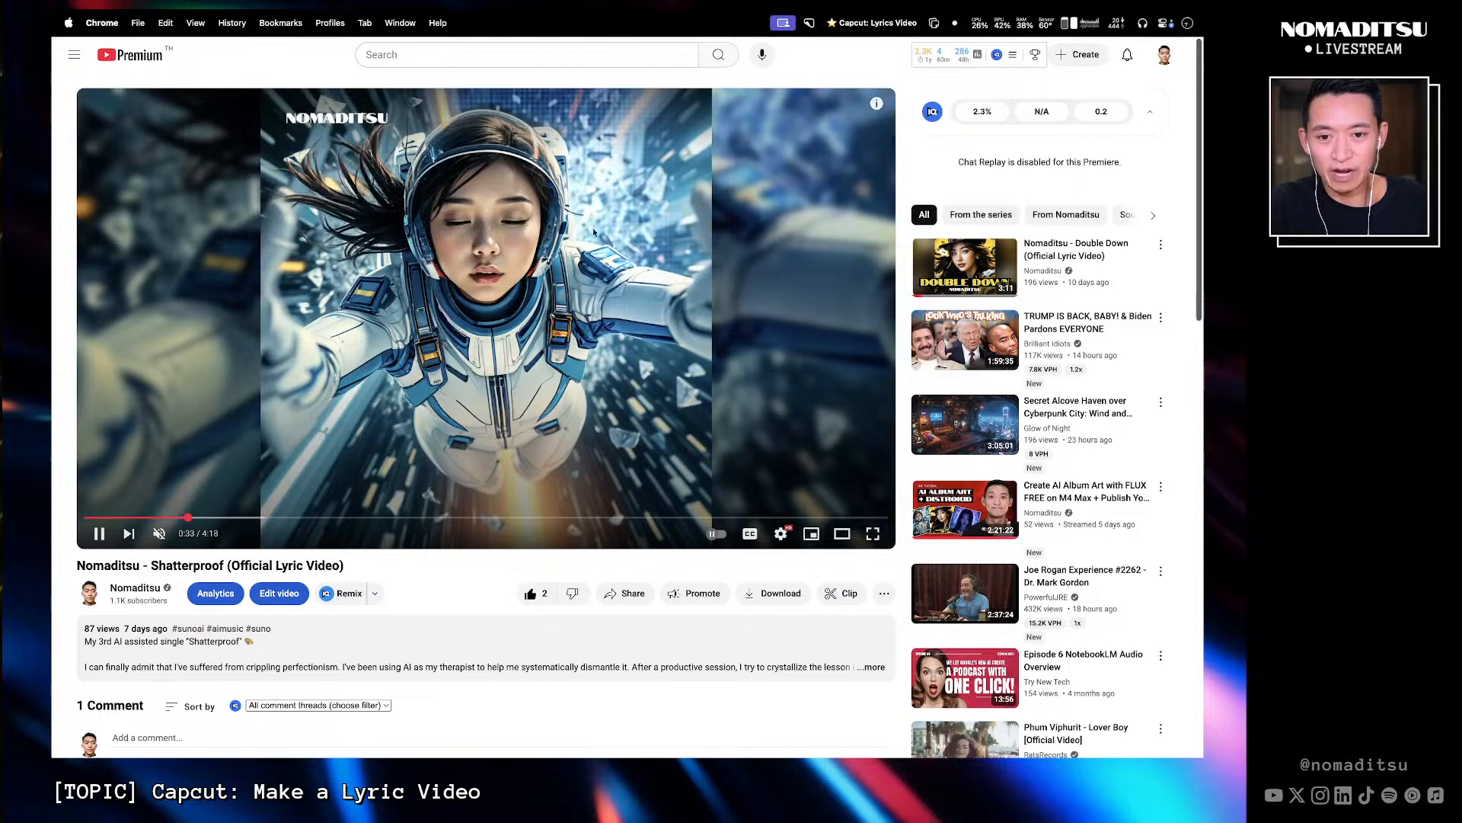
{"action": "left_click", "coordinate": [100, 533]}
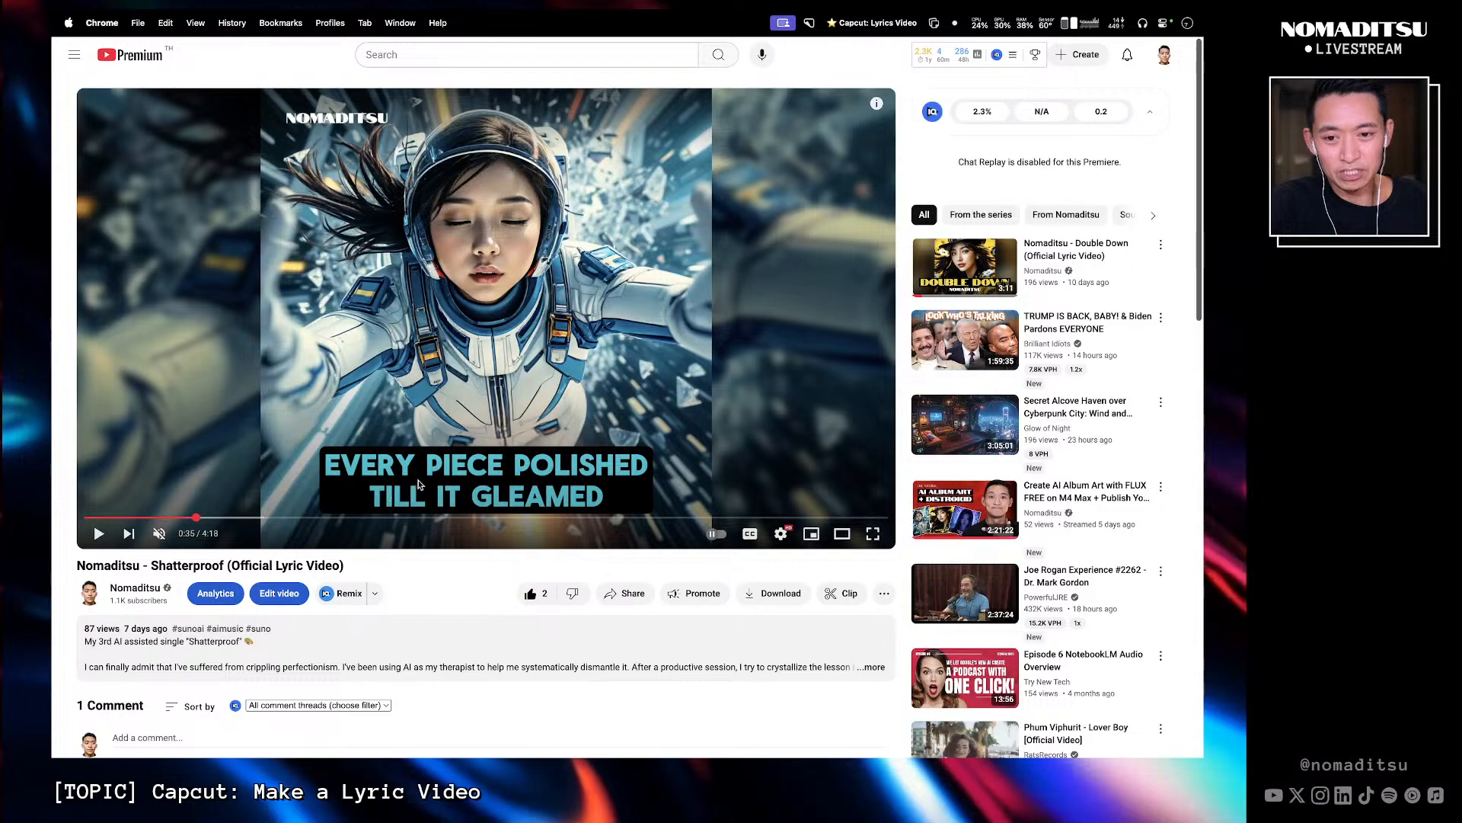
{"action": "left_click", "coordinate": [98, 533]}
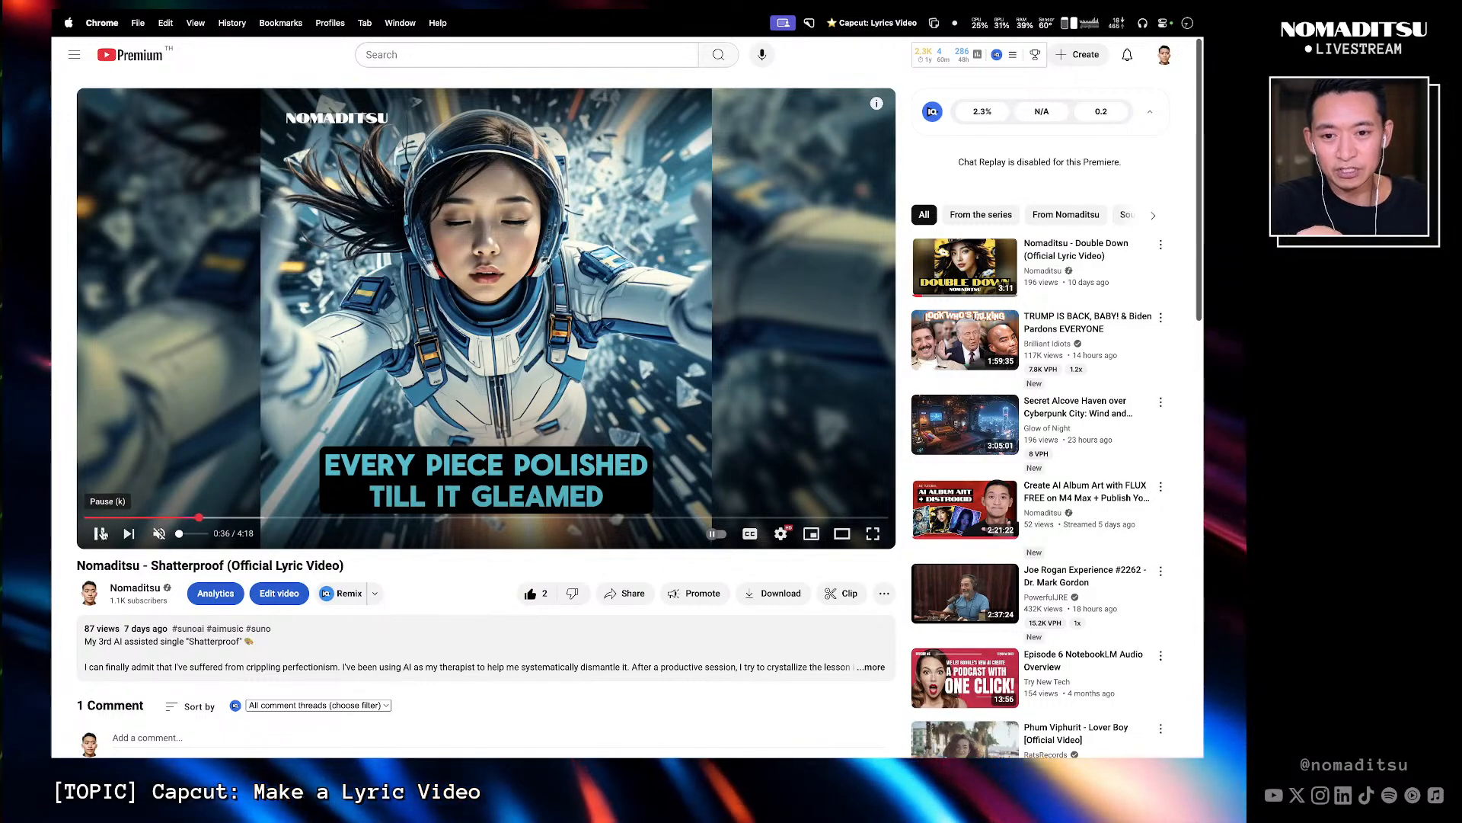
{"action": "key", "text": "ctrl+Left"}
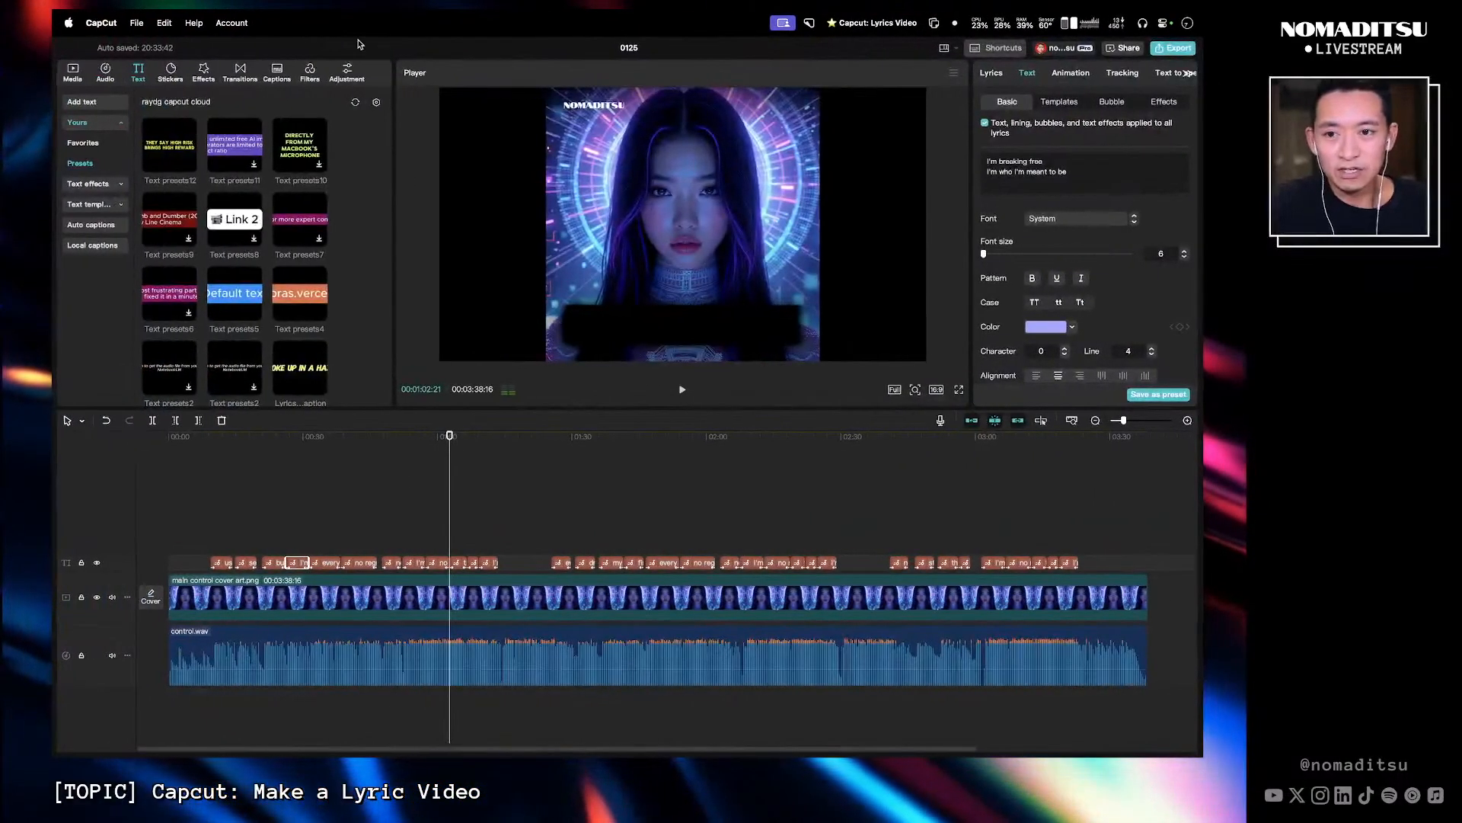
- Mute the control.wav audio track and unmute it again
{"action": "left_click_drag", "start_coordinate": [433, 440], "coordinate": [449, 442]}
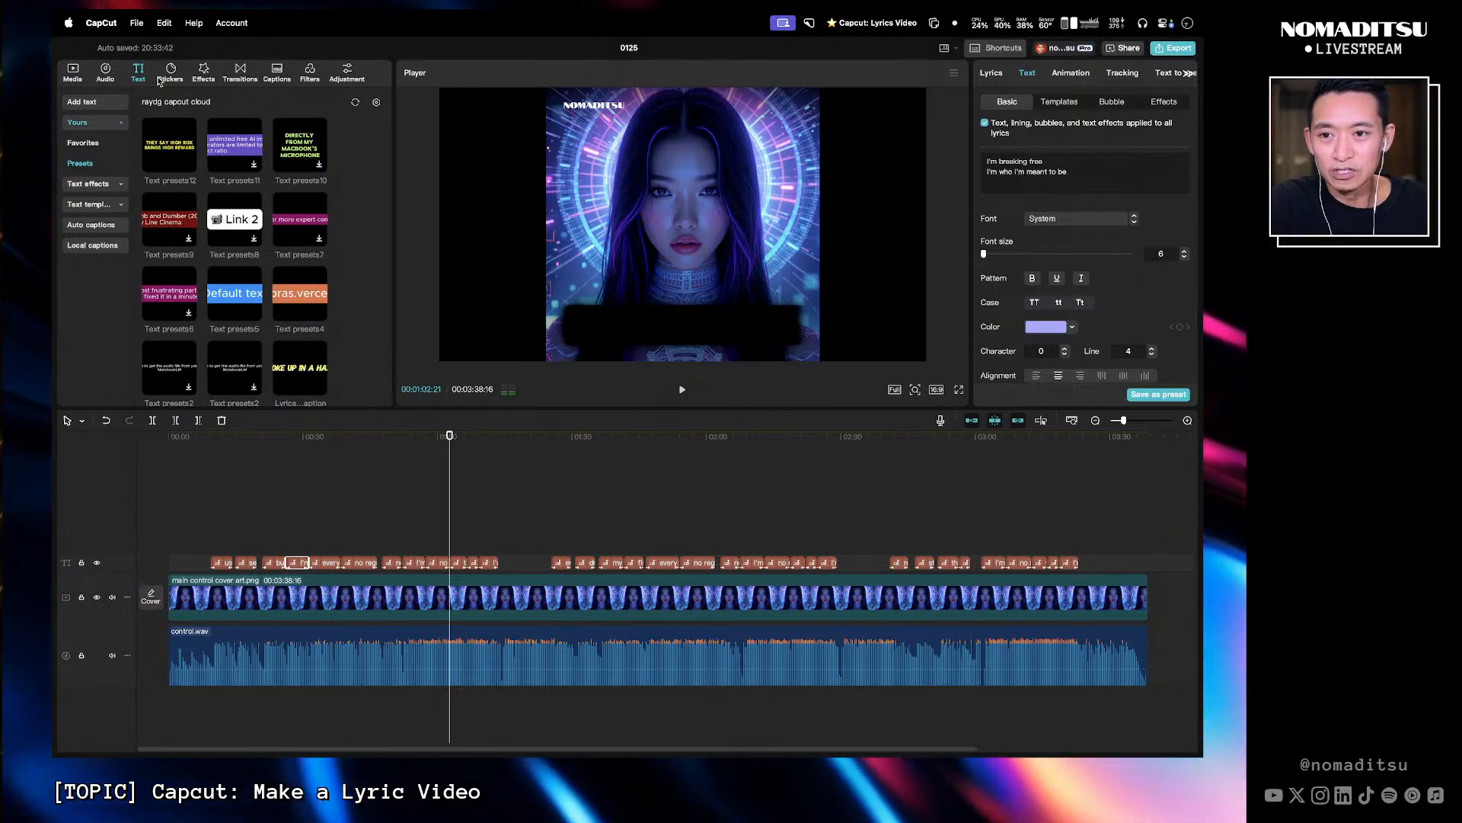
{"action": "left_click", "coordinate": [203, 73]}
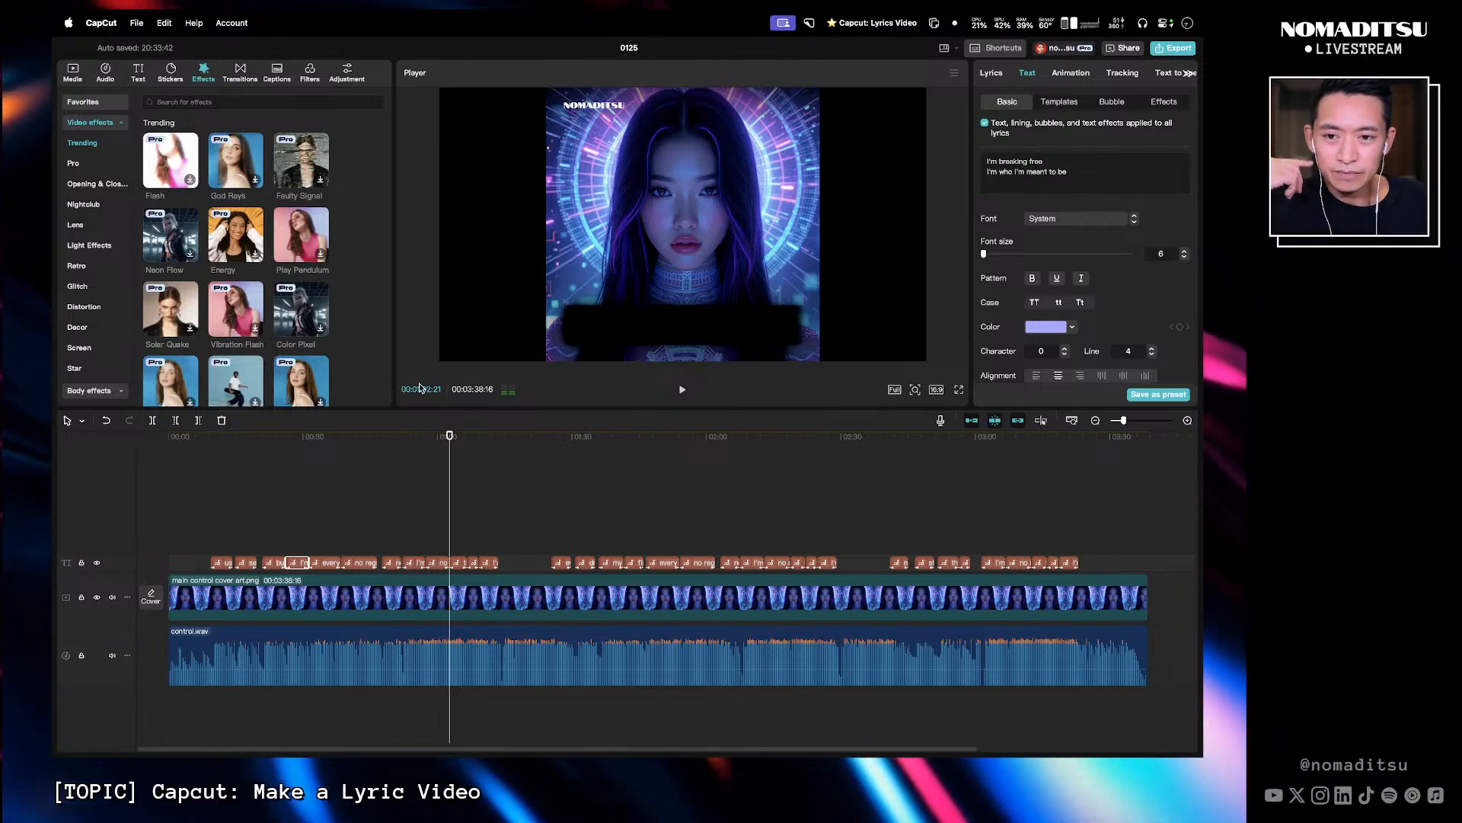
{"action": "left_click", "coordinate": [430, 442]}
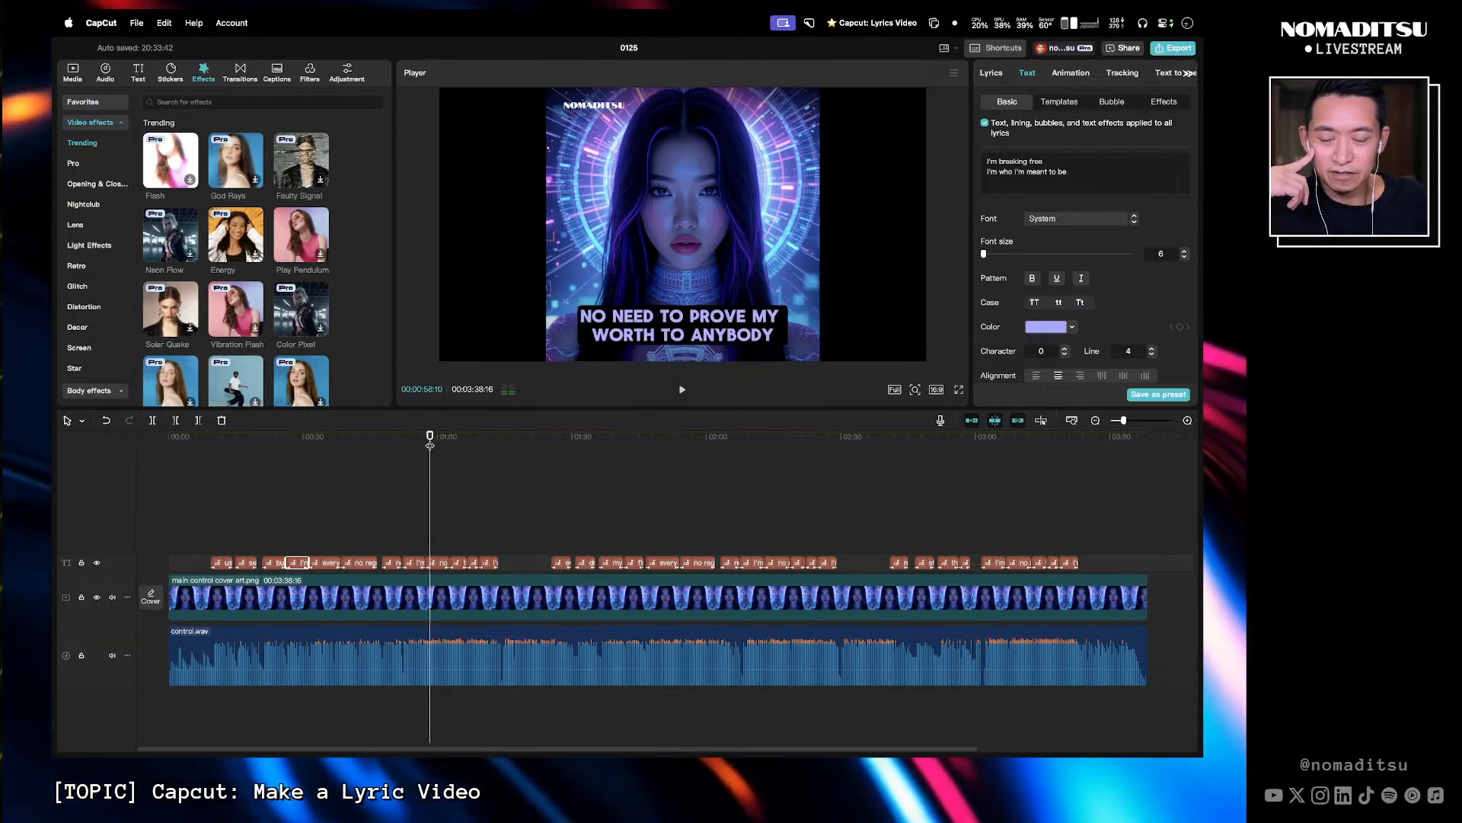
{"action": "left_click", "coordinate": [112, 656]}
{"action": "left_click", "coordinate": [321, 448]}
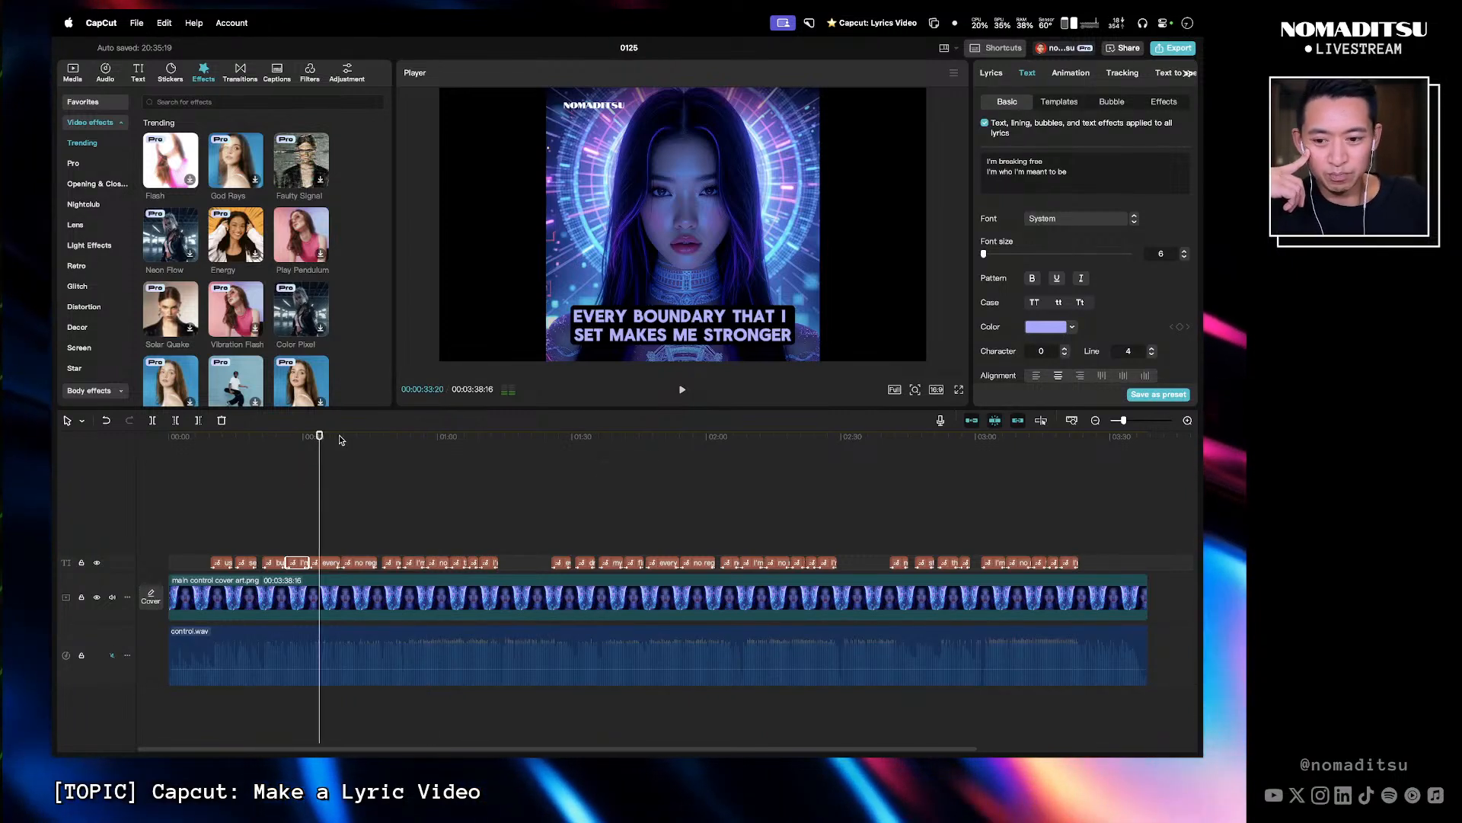
{"action": "left_click", "coordinate": [111, 658]}
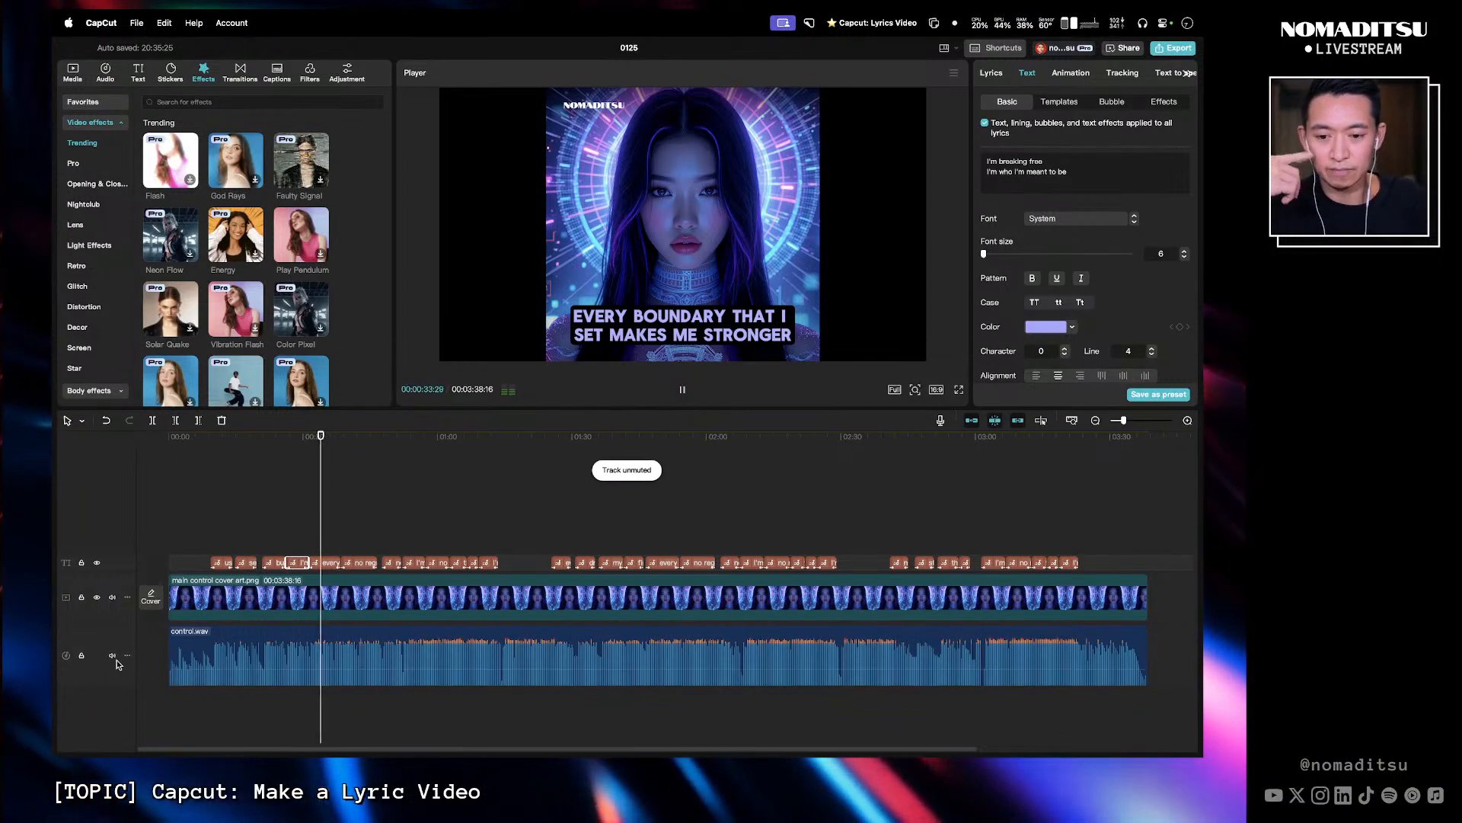
- Preview the Flash and Neon Flow video effects from the Trending effects list
{"action": "left_click_drag", "start_coordinate": [385, 675], "coordinate": [388, 681]}
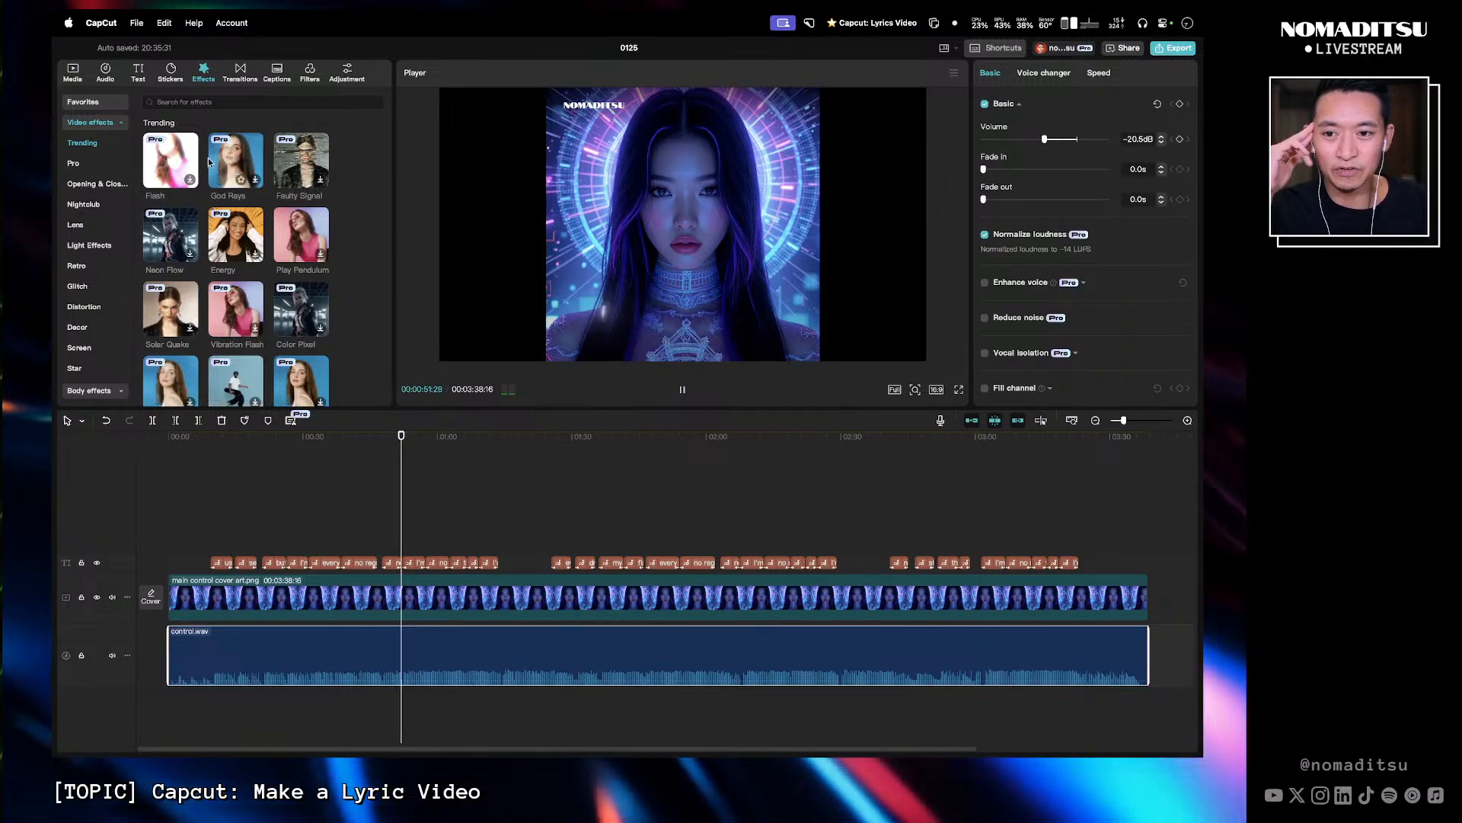
{"action": "left_click", "coordinate": [170, 167]}
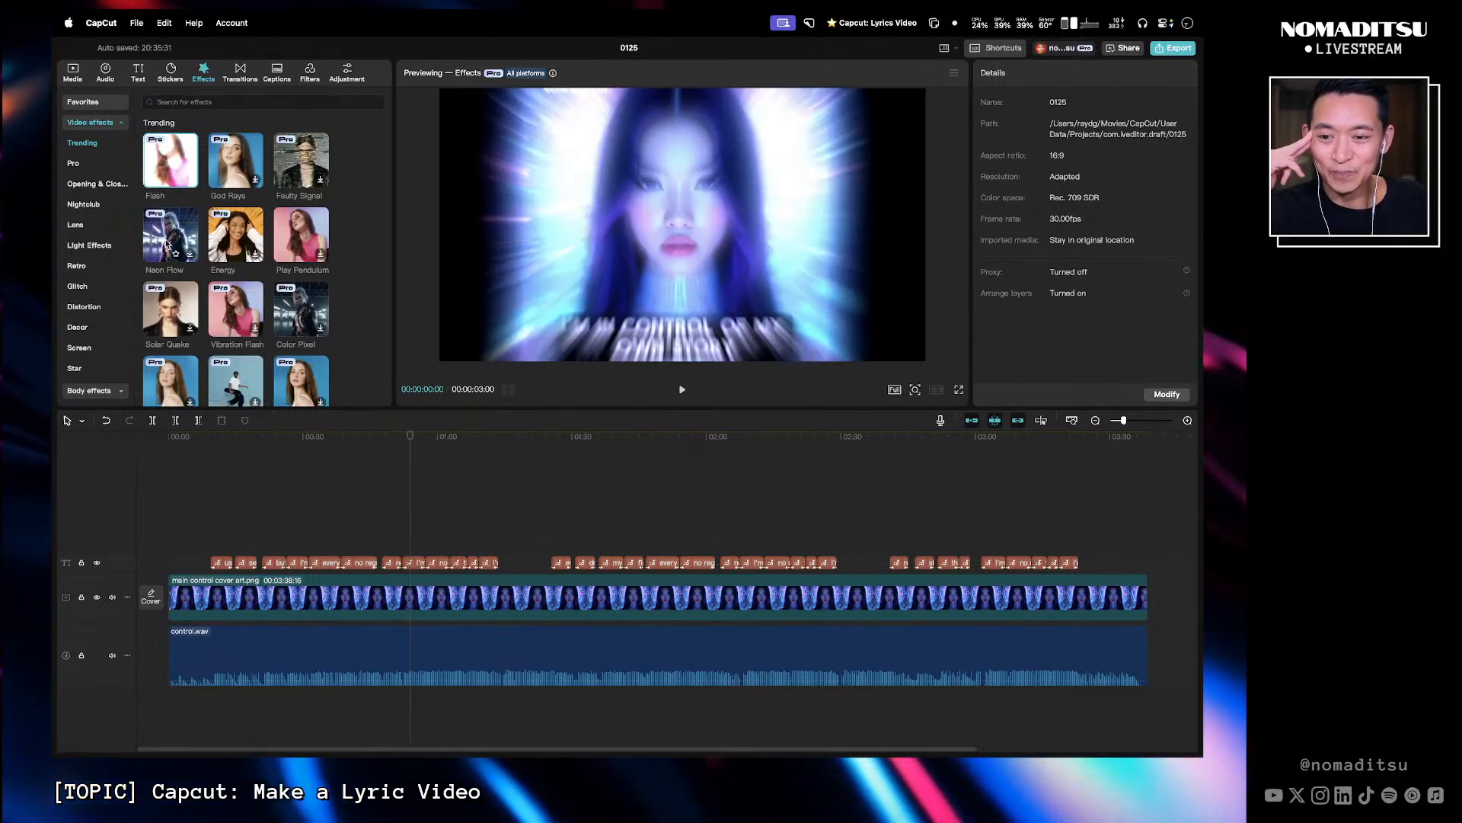
{"action": "left_click", "coordinate": [170, 243]}
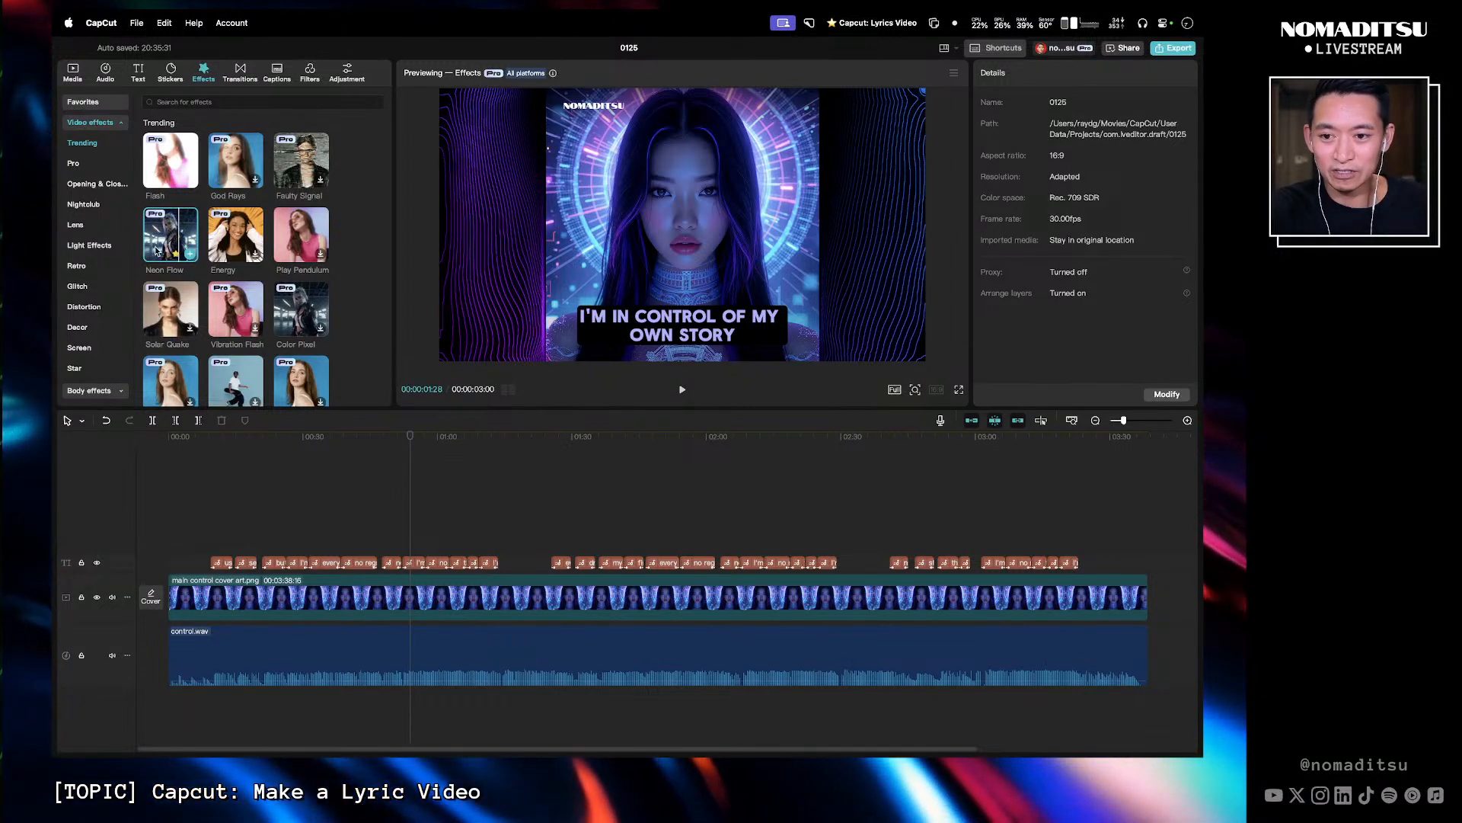
- Add the Neon Flow effect at the start of the timeline and extend it to the end of the song
{"action": "left_click_drag", "start_coordinate": [157, 250], "coordinate": [140, 571]}
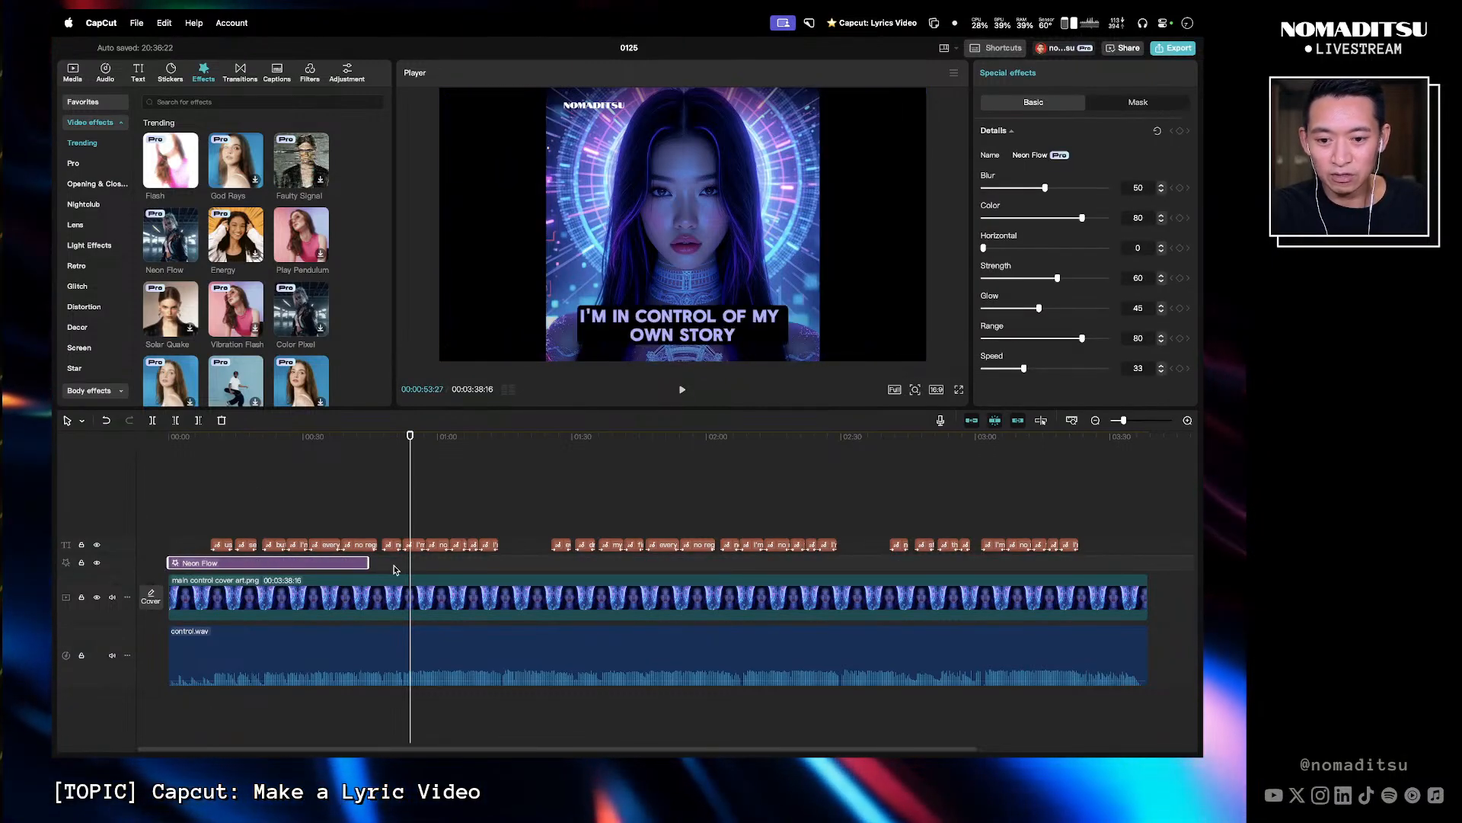
{"action": "left_click_drag", "start_coordinate": [373, 568], "coordinate": [1148, 565]}
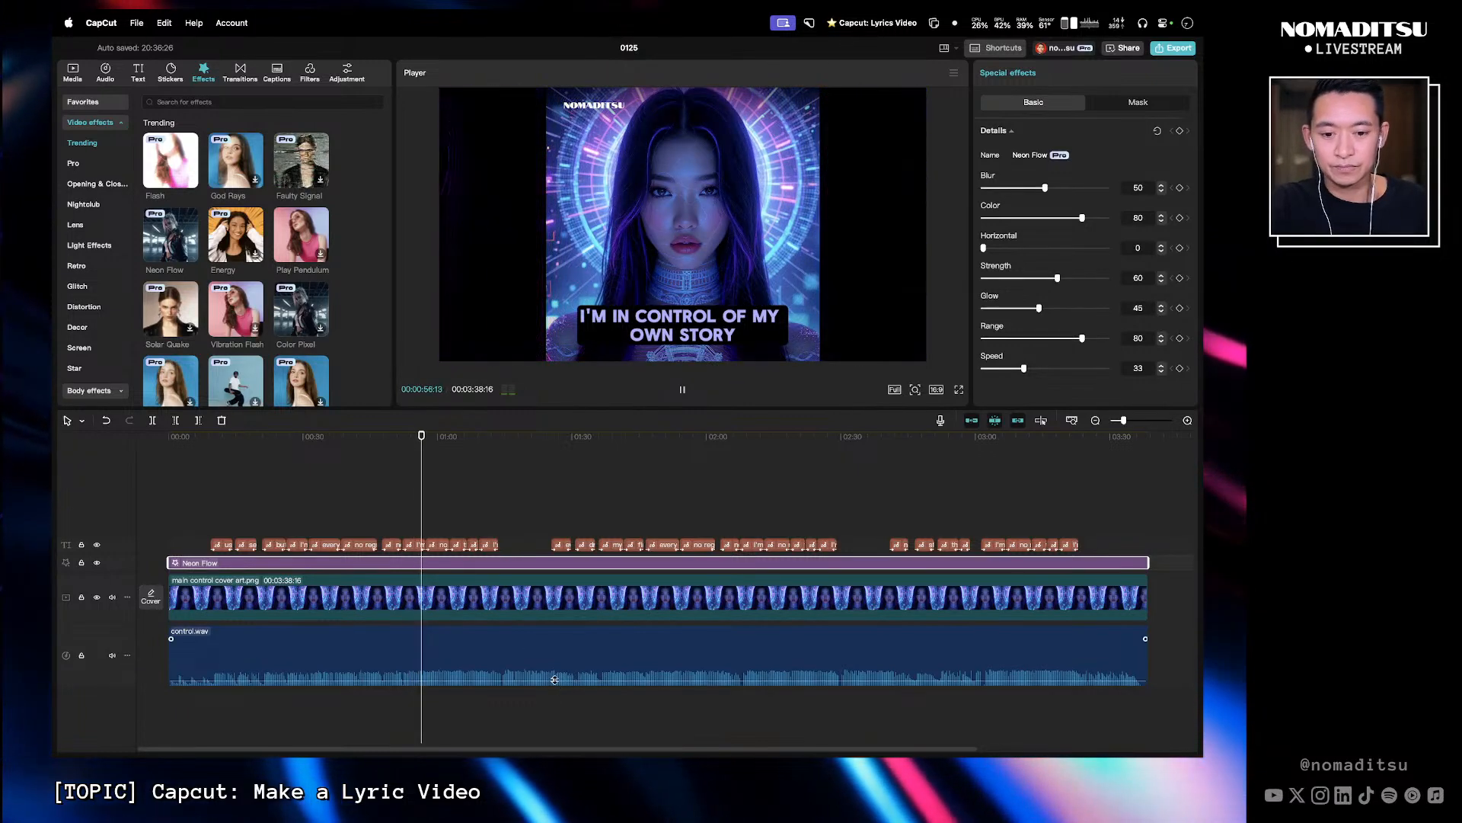
- Raise the control.wav audio volume slightly and reset it to its default
{"action": "left_click_drag", "start_coordinate": [555, 679], "coordinate": [554, 666]}
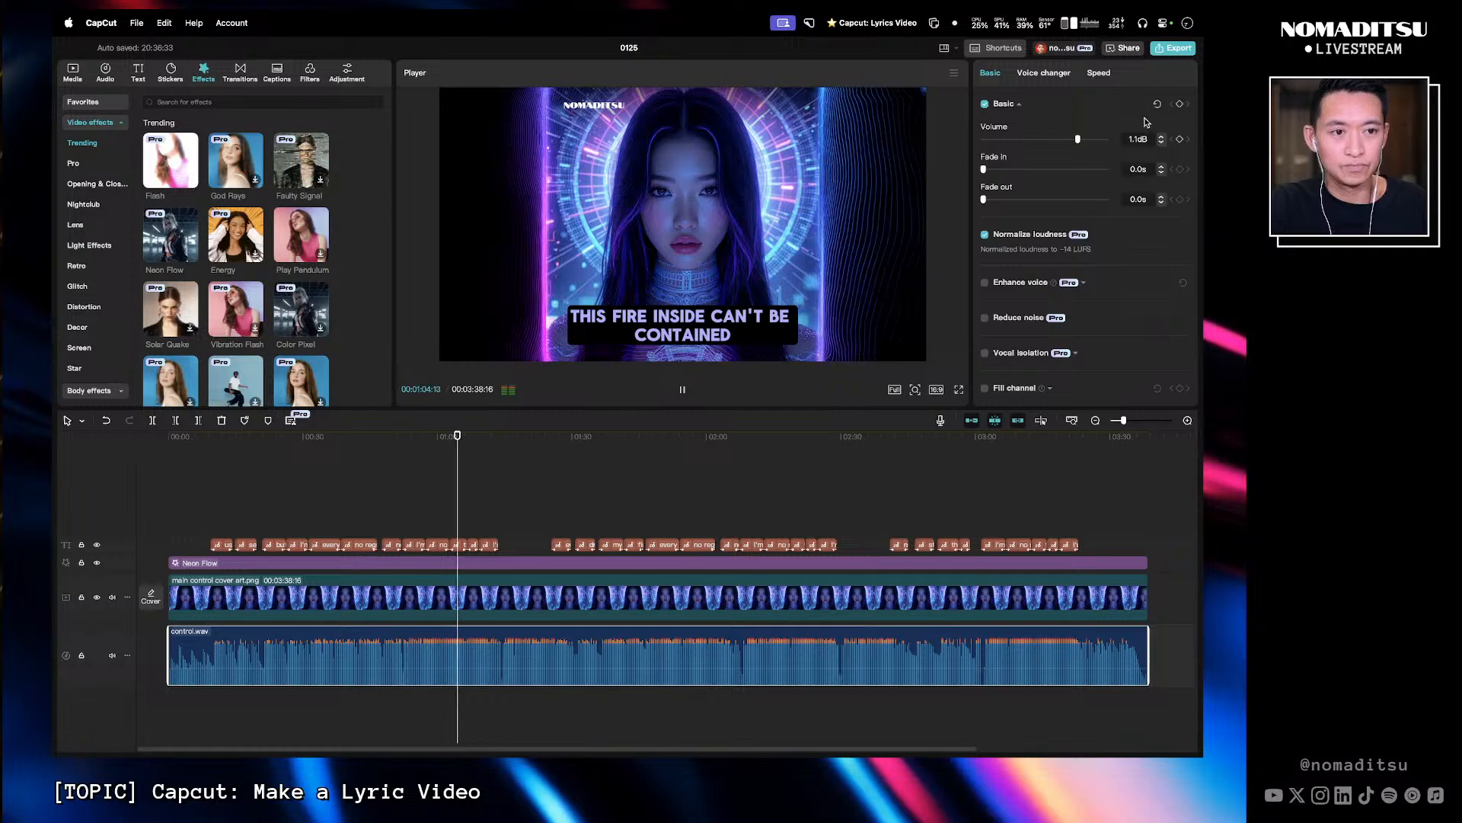
{"action": "left_click", "coordinate": [1157, 106]}
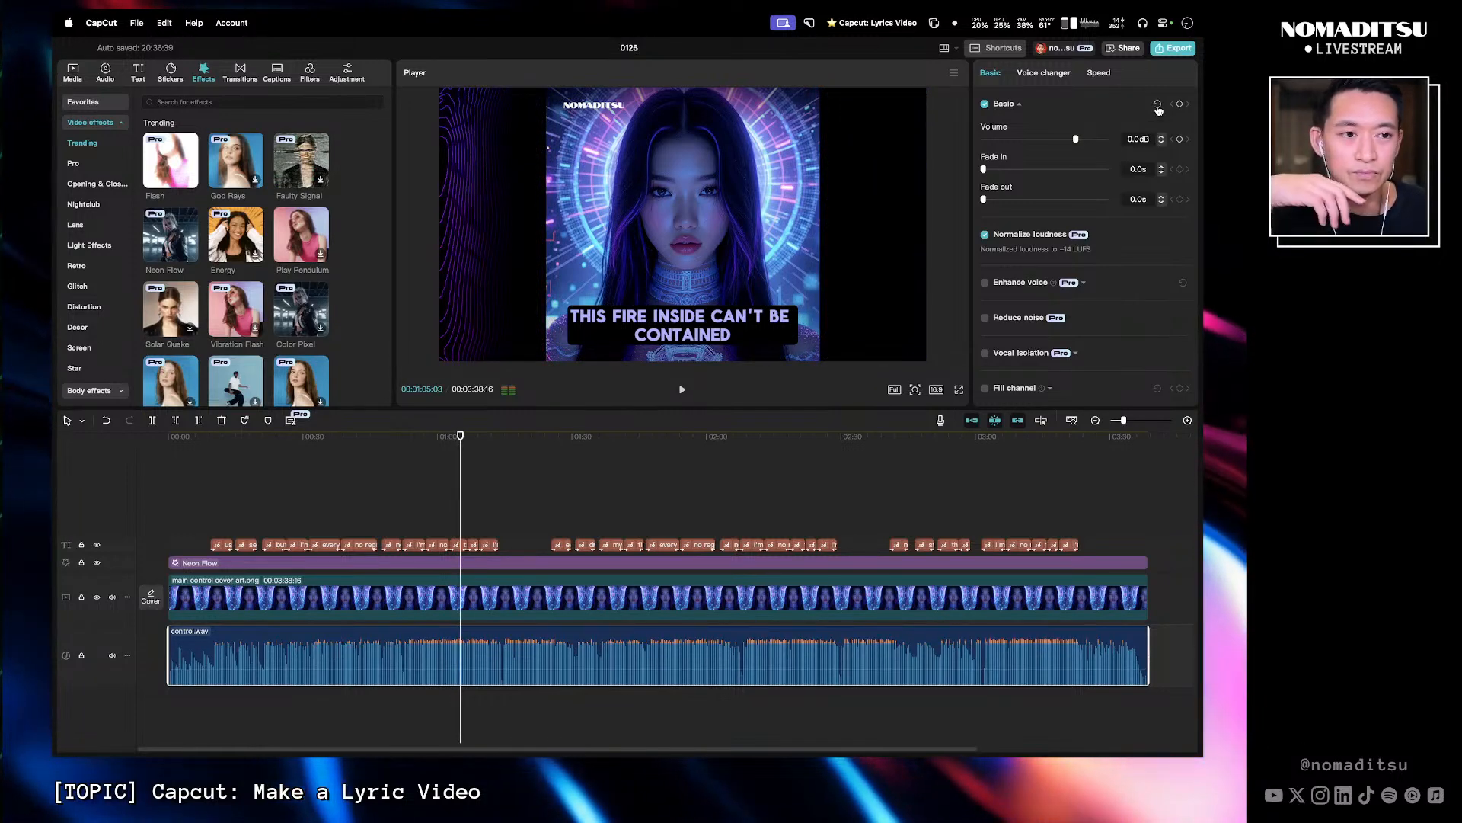
- Play back the video around the one-minute mark to check the Neon Flow effect
{"action": "left_click", "coordinate": [451, 440]}
{"action": "key", "text": "space"}
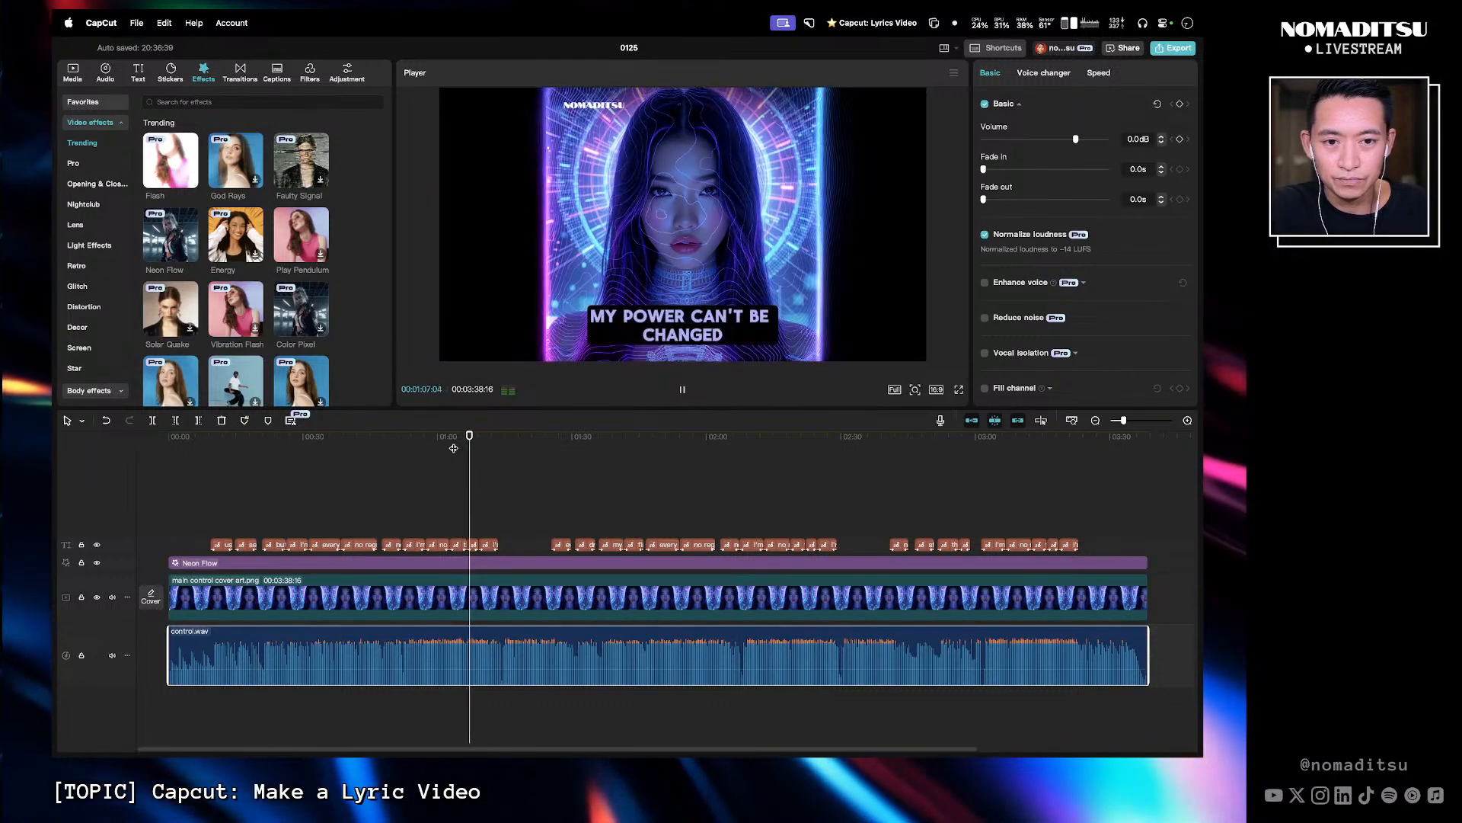
{"action": "key", "text": "space"}
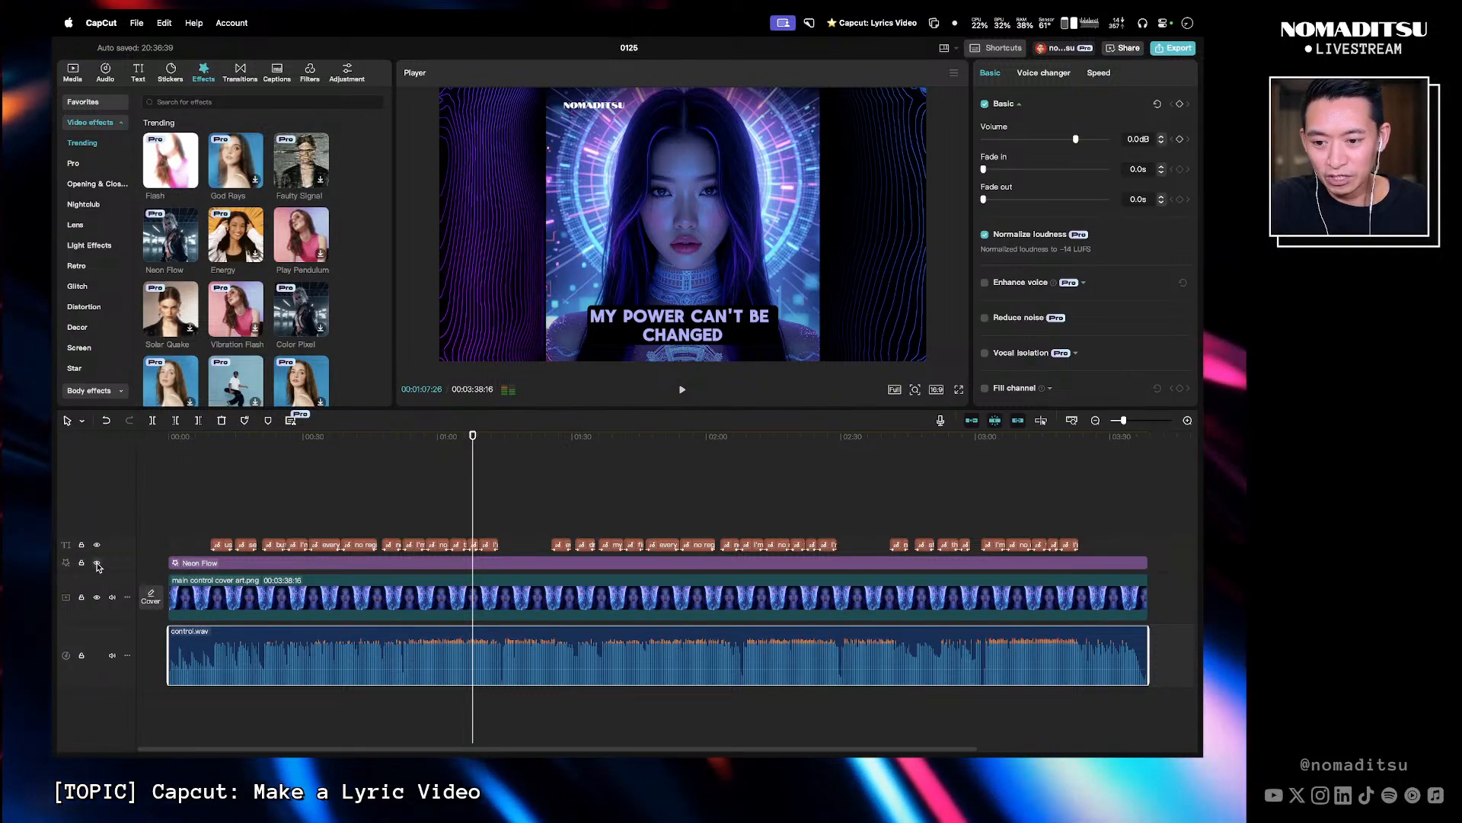
- Hide the Neon Flow effect track and preview the Color Pixel effect from the Trending list
{"action": "left_click", "coordinate": [97, 563]}
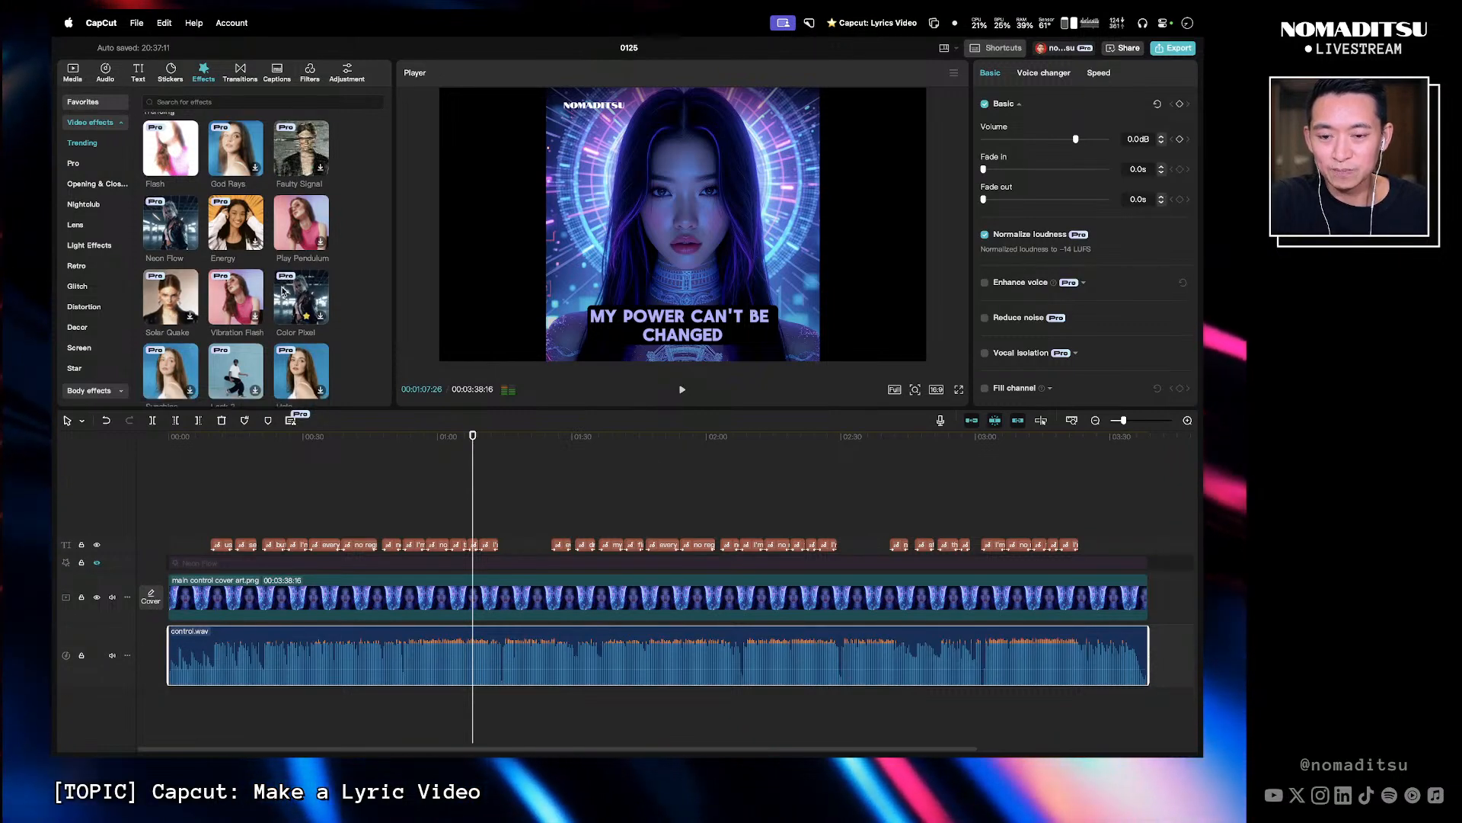
{"action": "scroll", "coordinate": [328, 228], "scroll_direction": "down", "scroll_amount": 1}
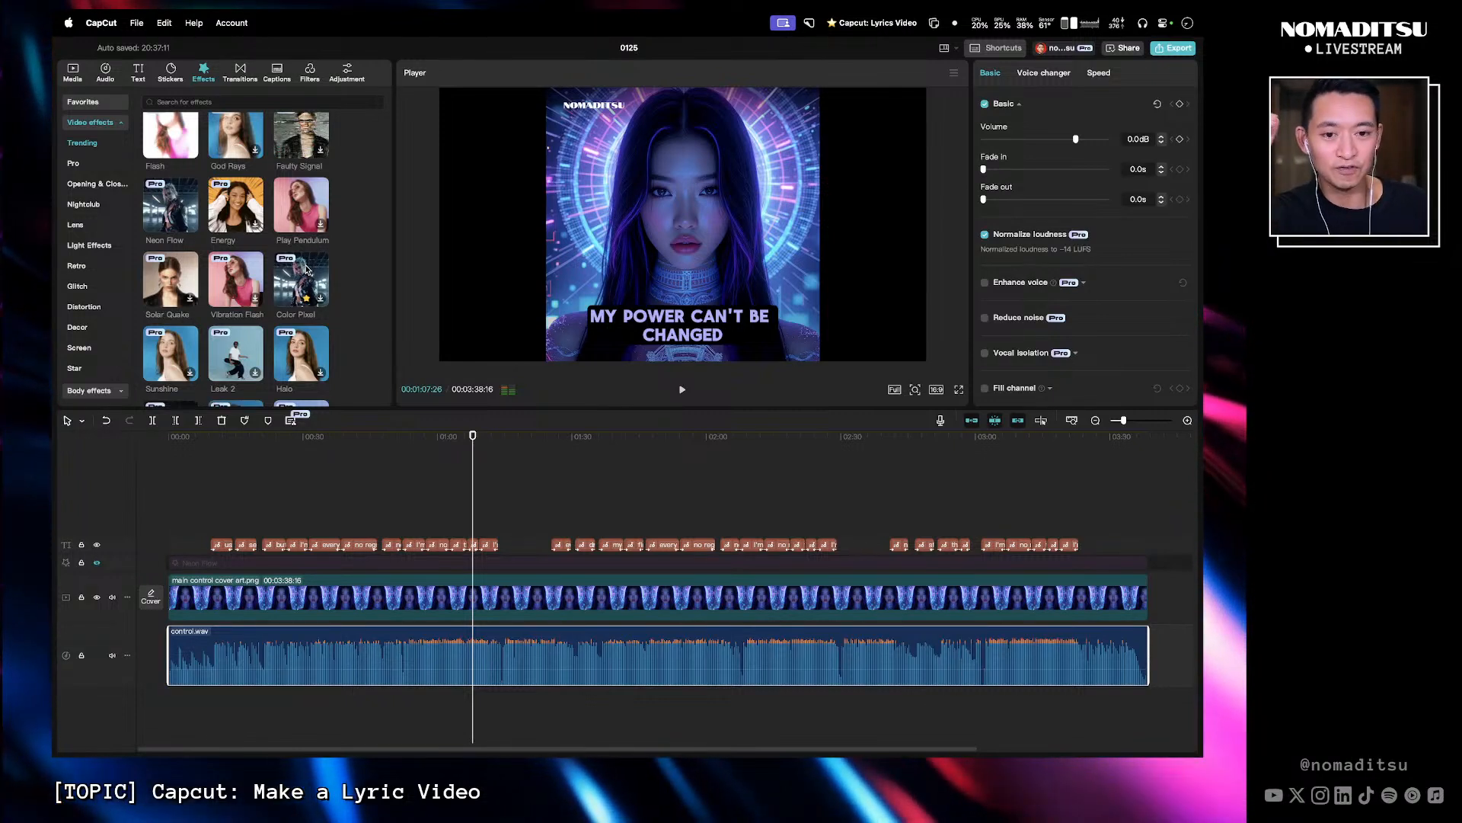
{"action": "left_click", "coordinate": [307, 269]}
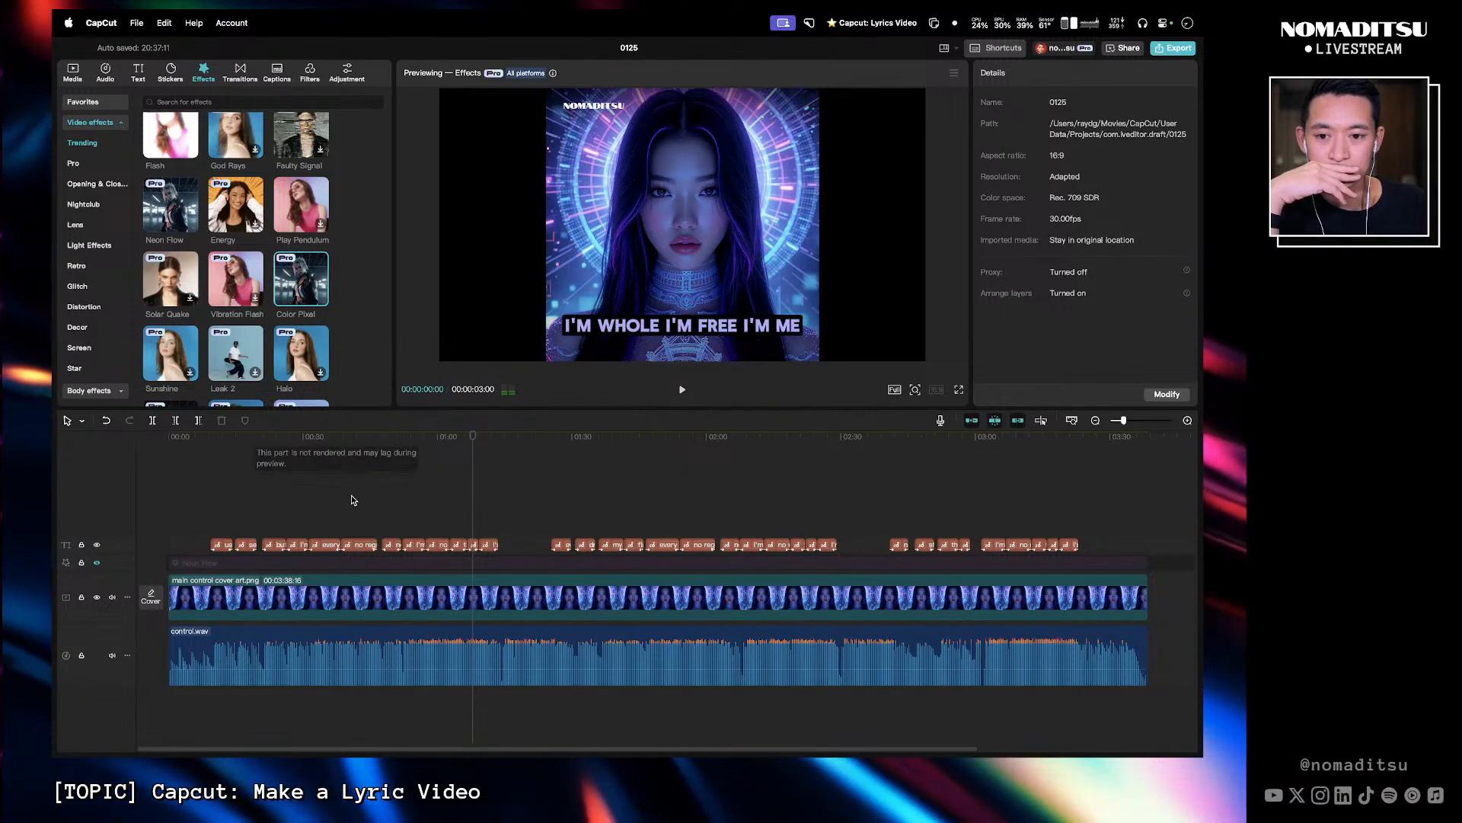
{"action": "left_click", "coordinate": [499, 438]}
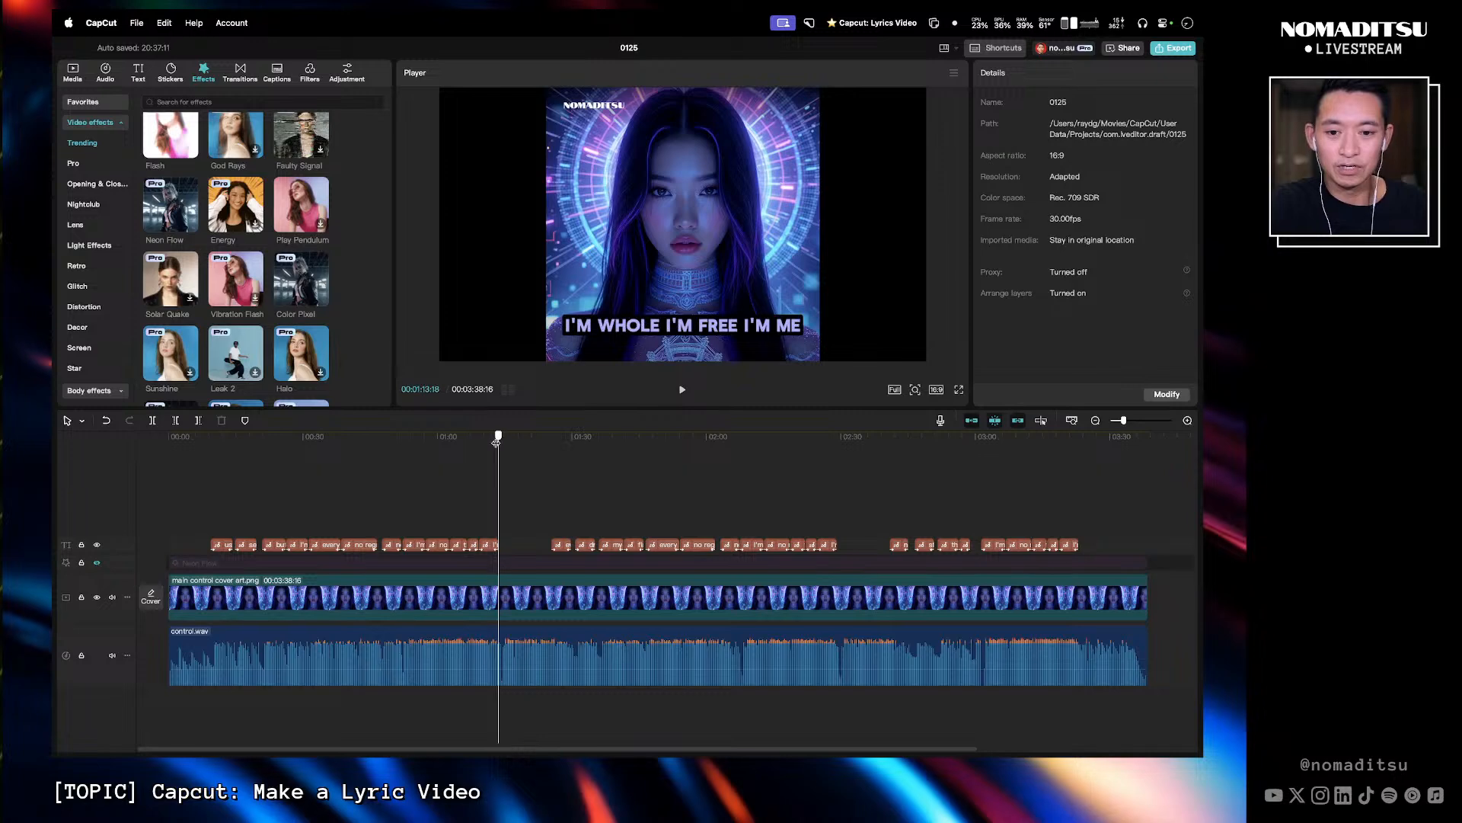
{"action": "left_click", "coordinate": [288, 294]}
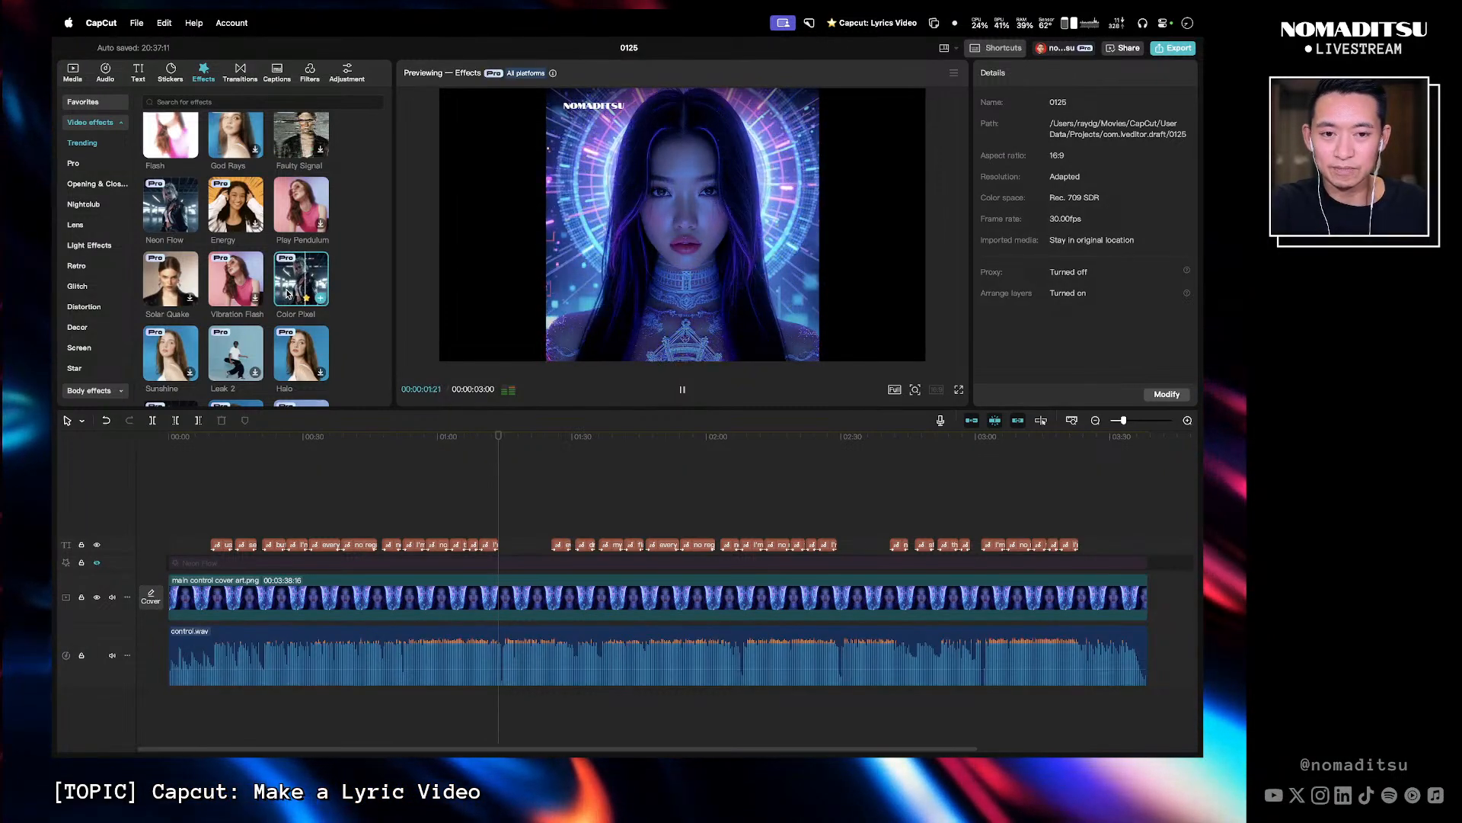
{"action": "scroll", "coordinate": [315, 316], "scroll_direction": "up", "scroll_amount": 1}
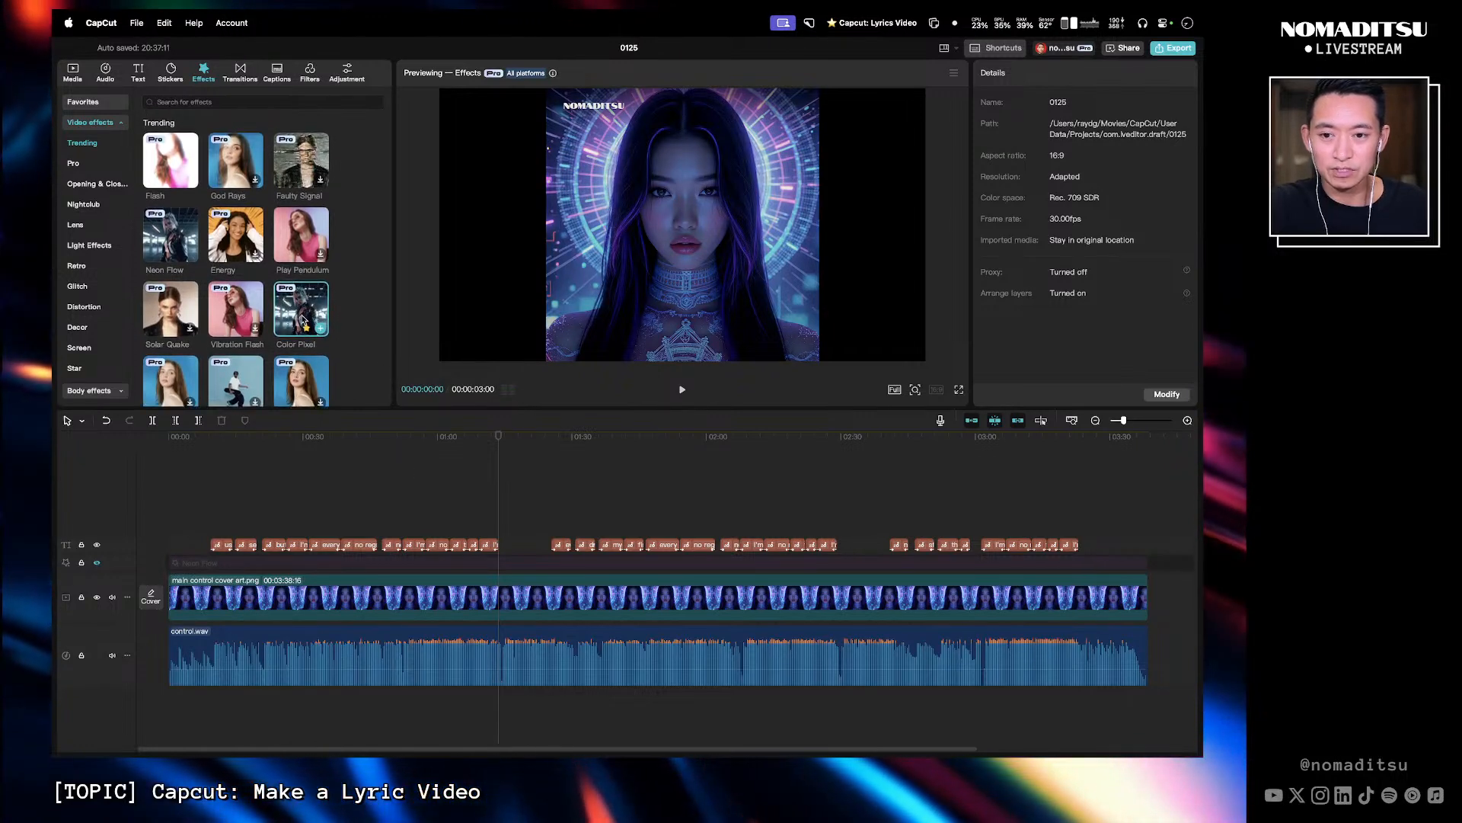
- Add the Color Pixel effect at about 1:11 on the timeline and set its Speed to 7
{"action": "left_click_drag", "start_coordinate": [315, 315], "coordinate": [567, 546]}
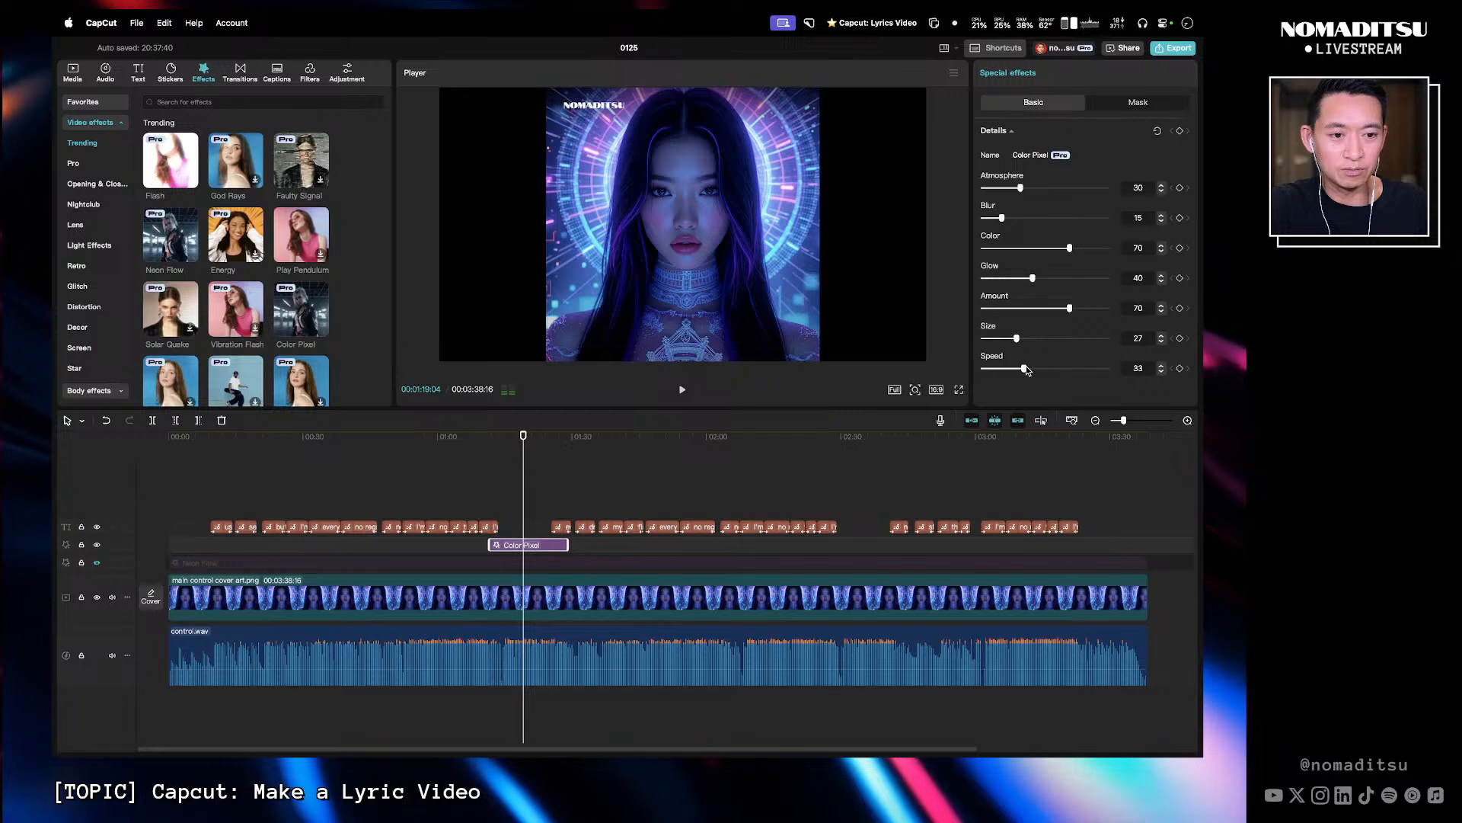
{"action": "left_click_drag", "start_coordinate": [1025, 369], "coordinate": [993, 373]}
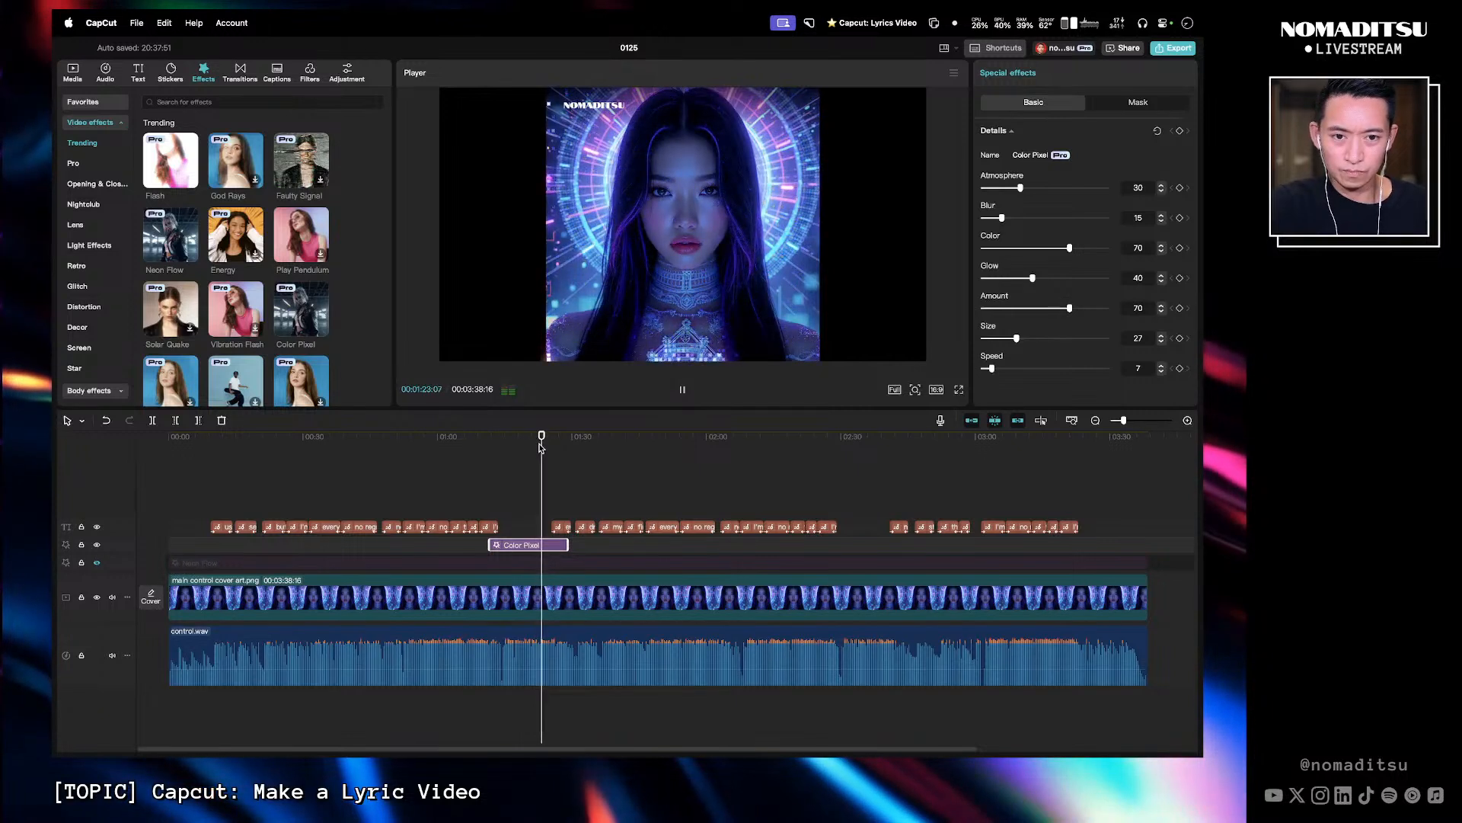
- Play back the Color Pixel section with the Neon Flow track shown and hidden to compare them
{"action": "key", "text": "space"}
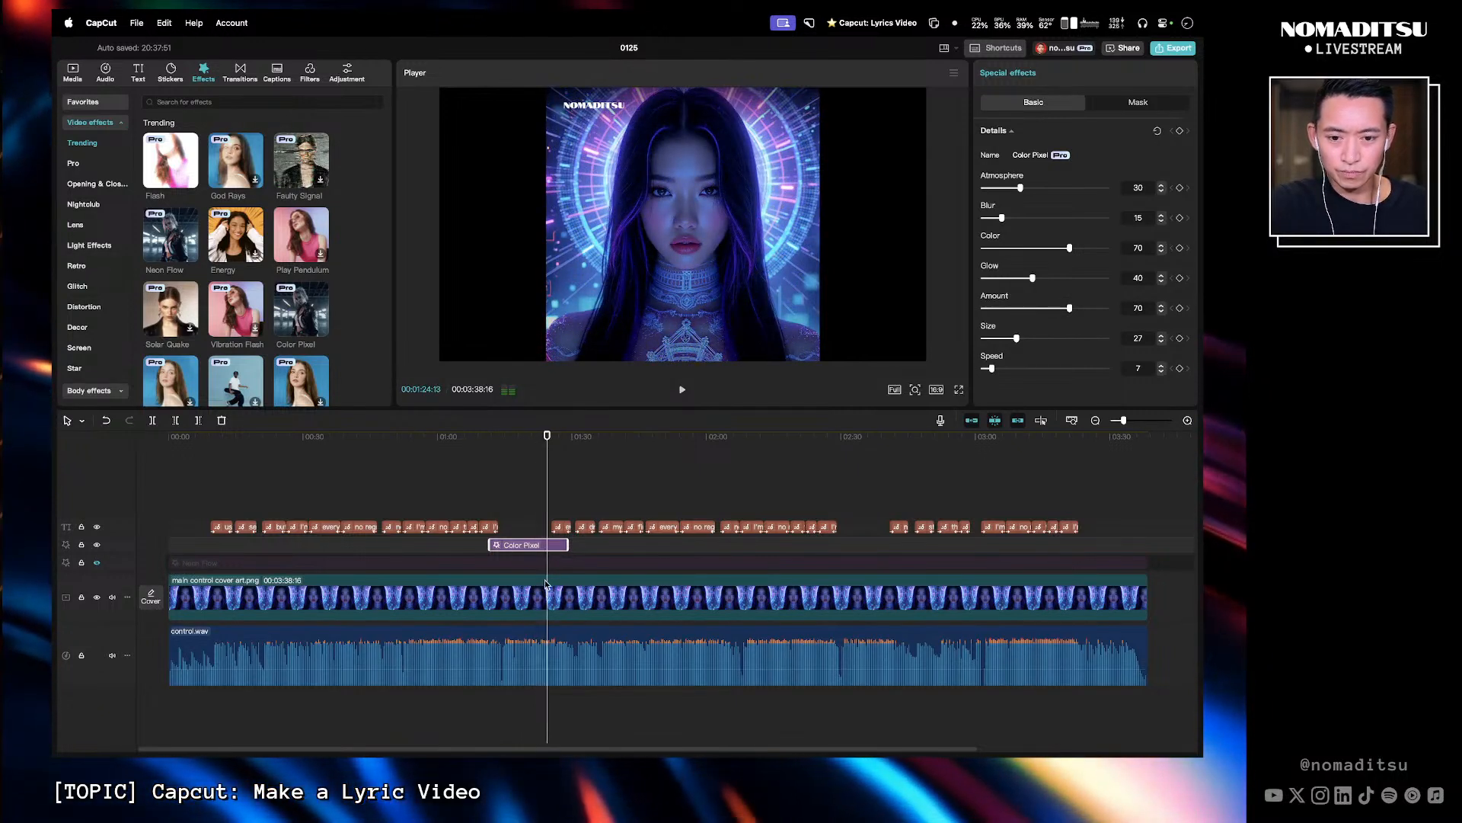
{"action": "left_click", "coordinate": [97, 564]}
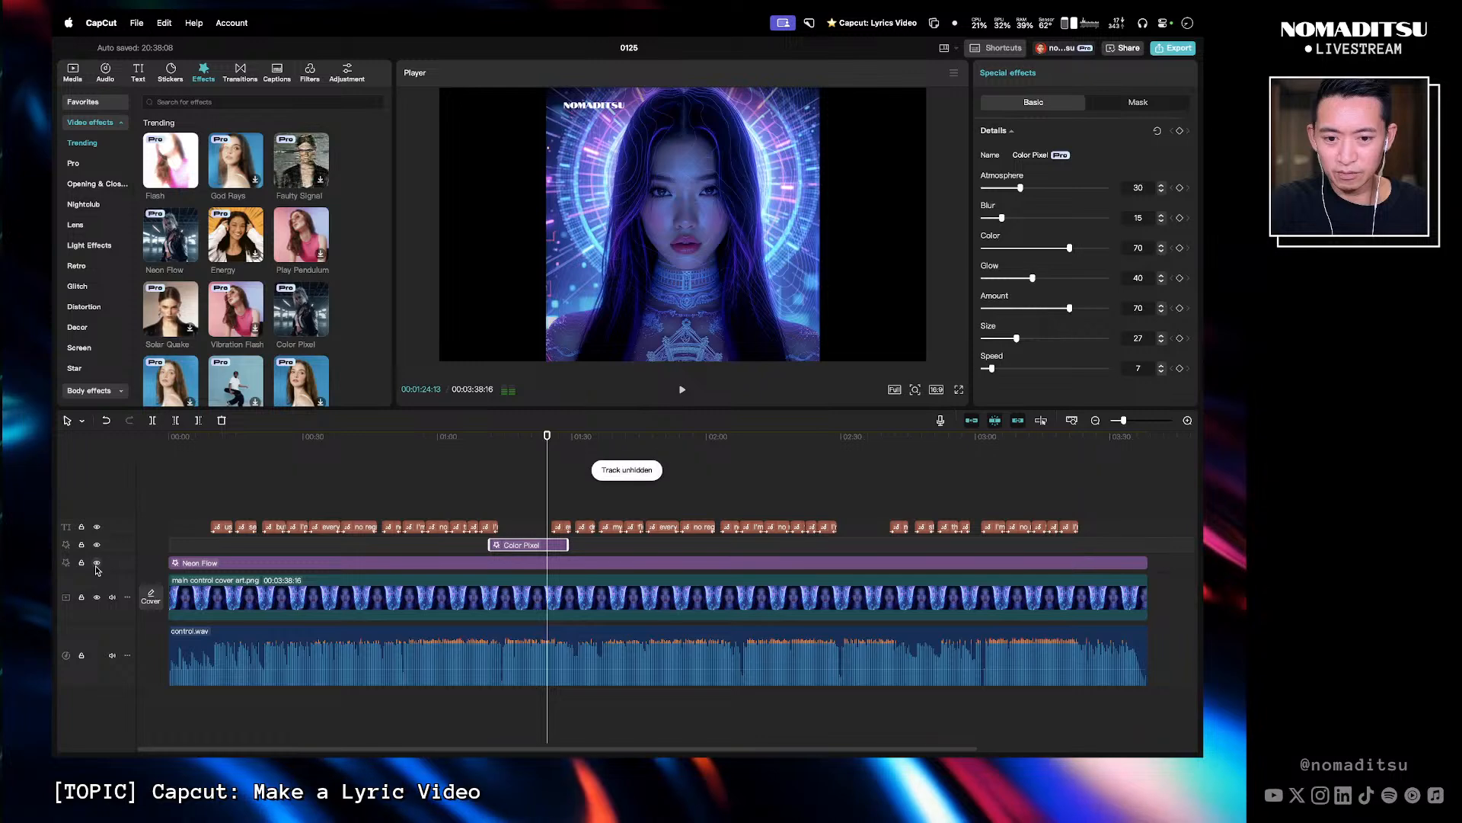
{"action": "key", "text": "space"}
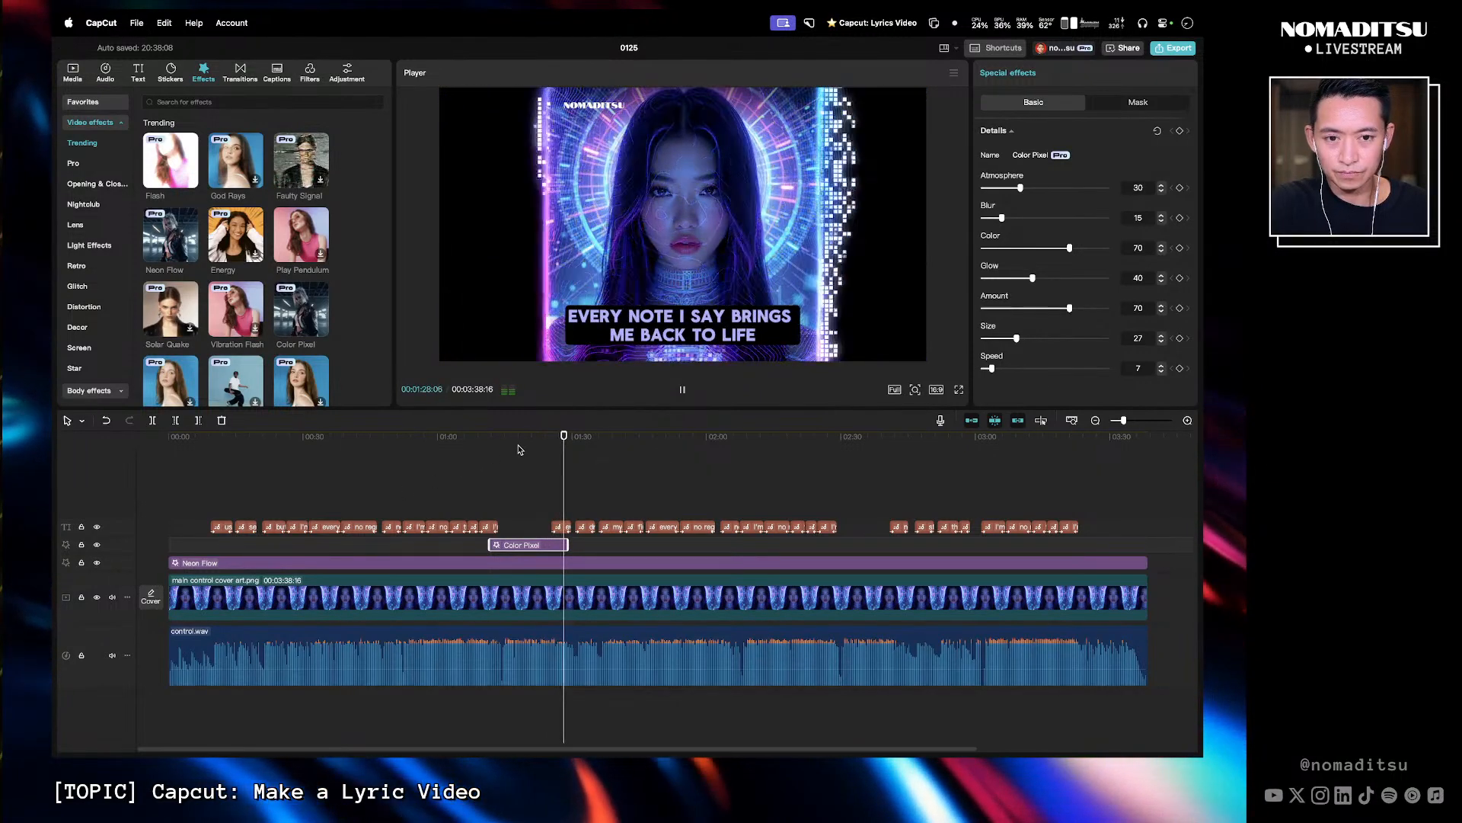
{"action": "key", "text": "space"}
{"action": "left_click", "coordinate": [97, 563]}
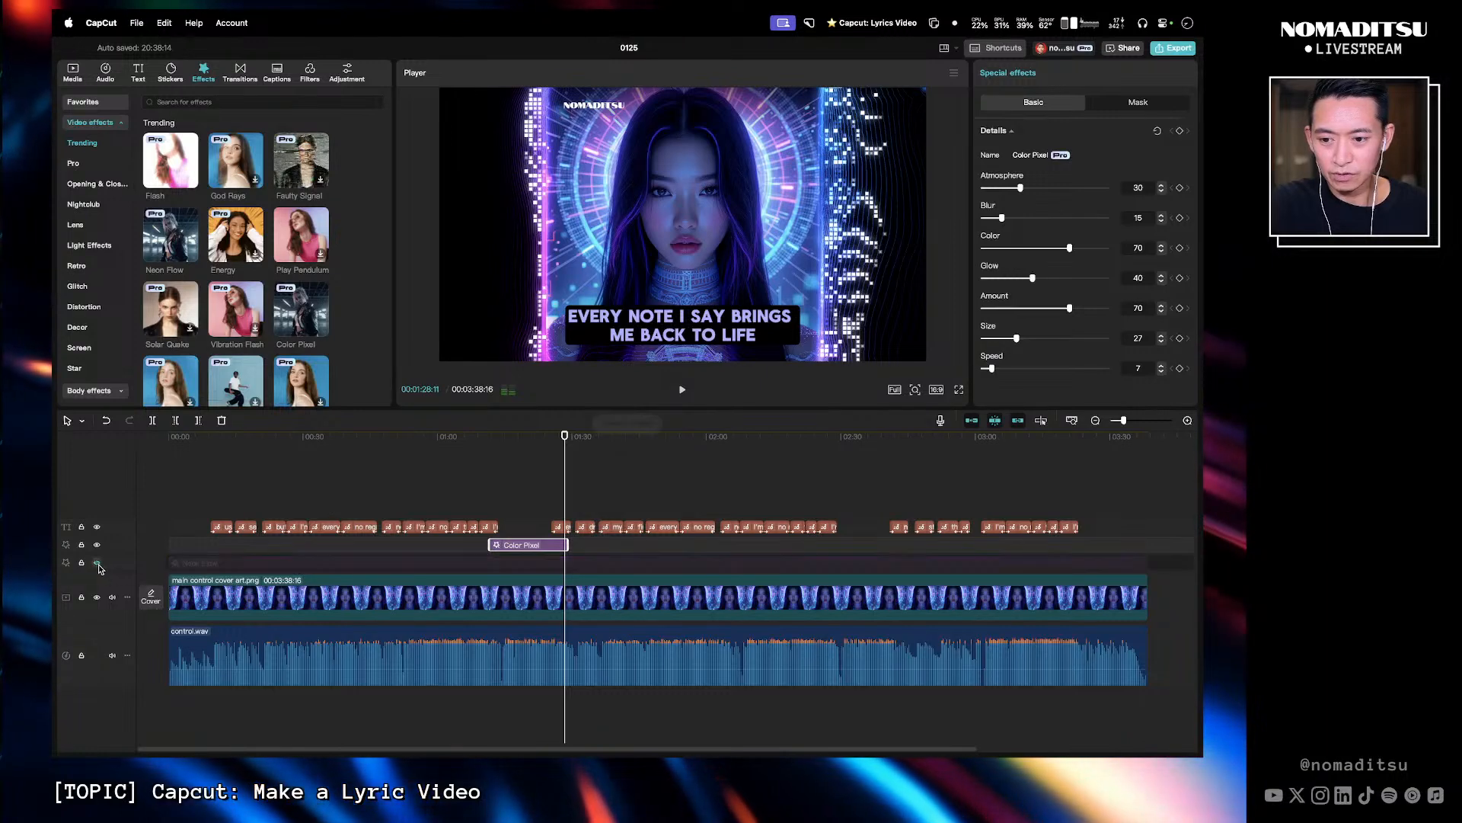
{"action": "left_click", "coordinate": [517, 448]}
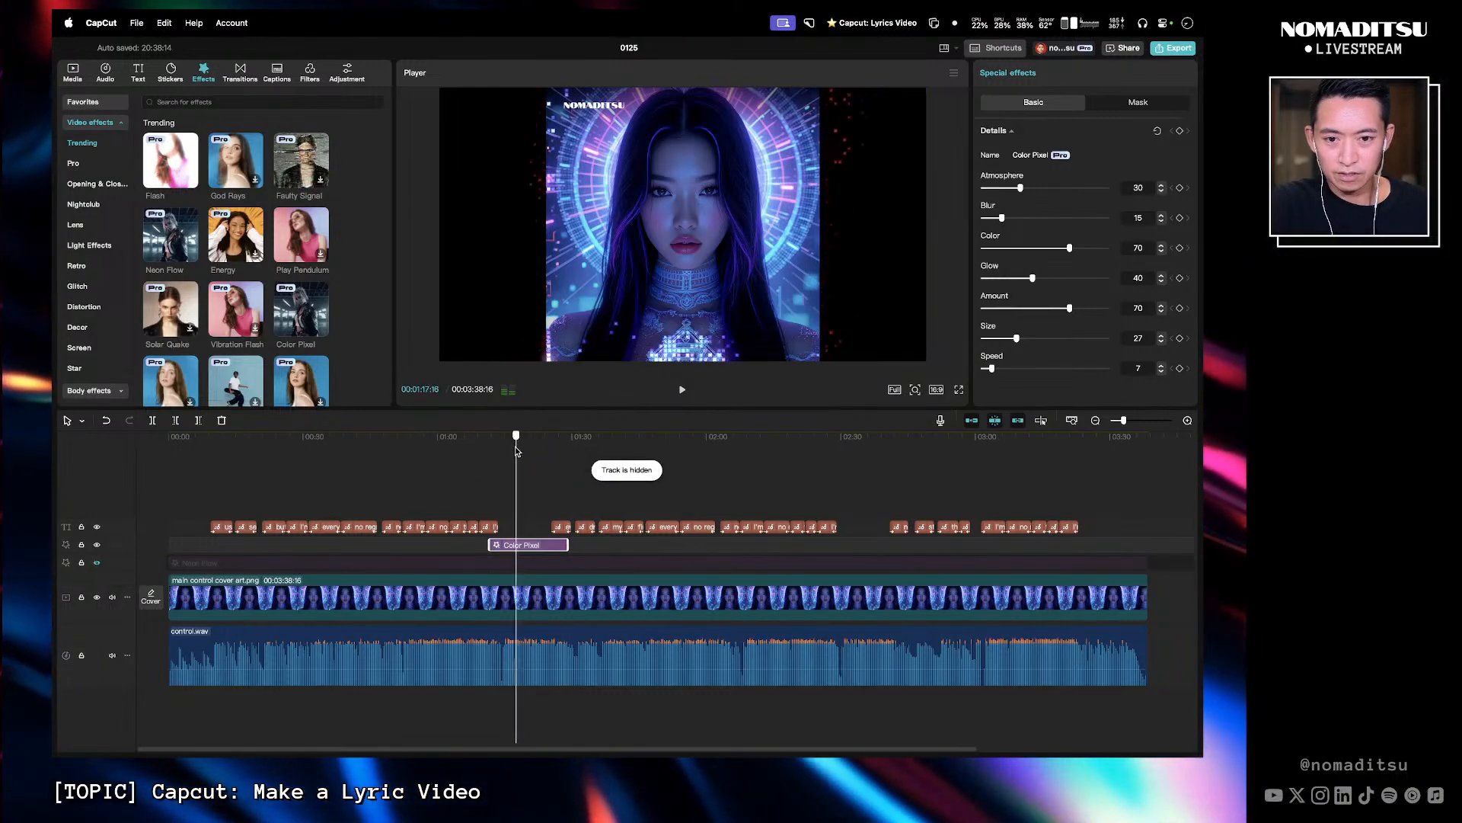
{"action": "key", "text": "space"}
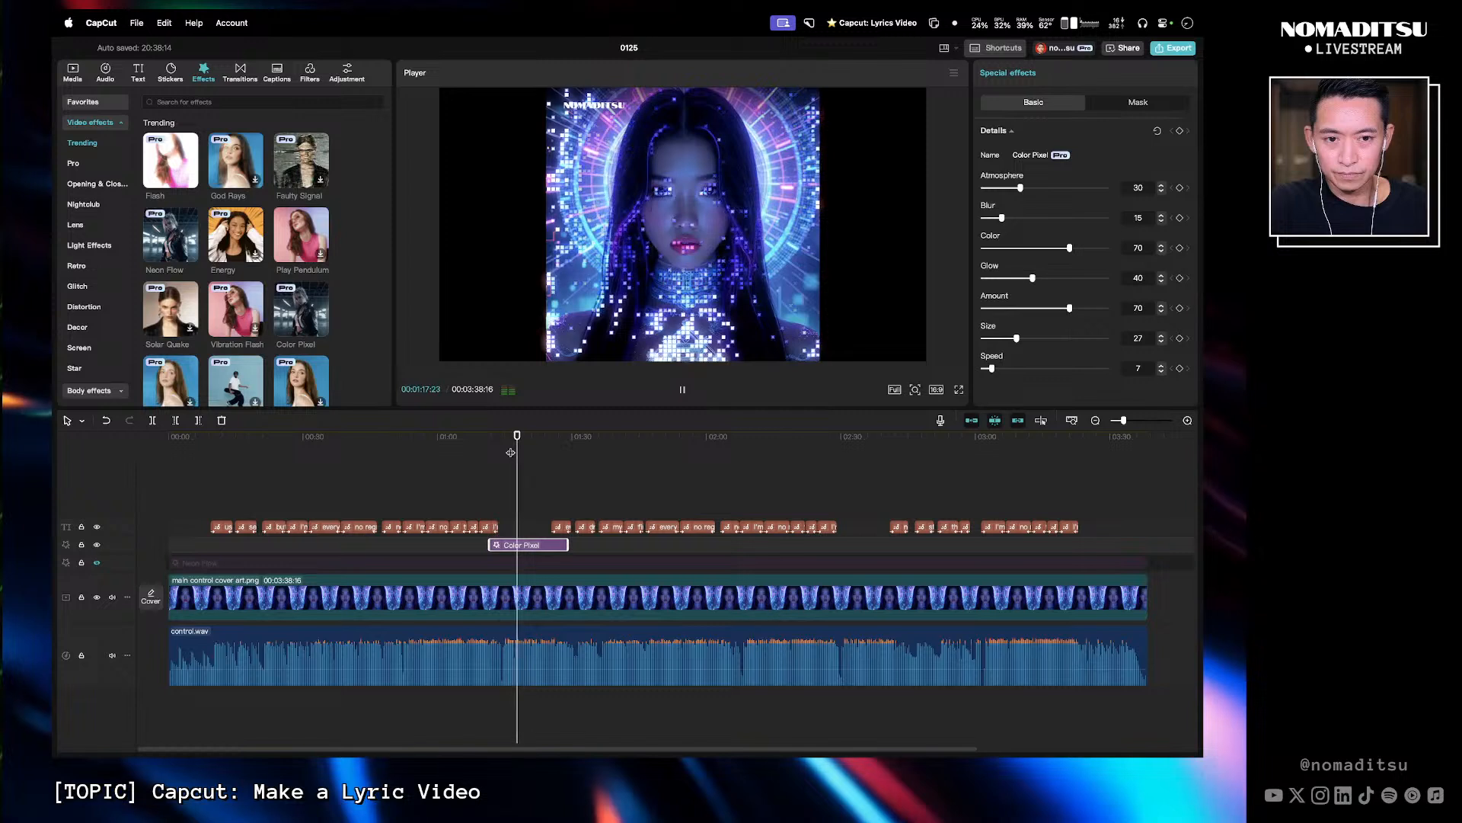
{"action": "key", "text": "space"}
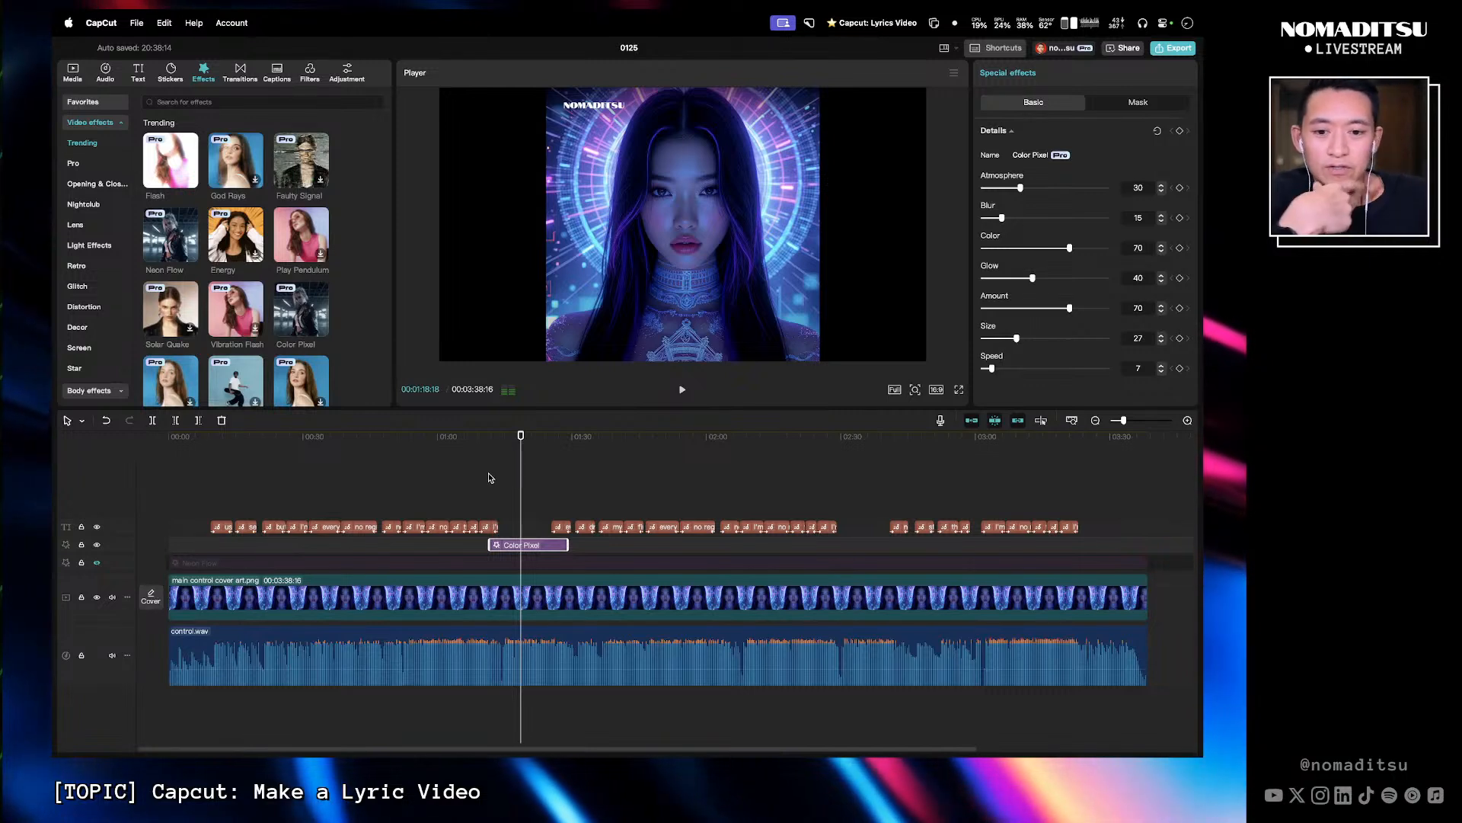
- Replay the Color Pixel section at double speed and shift the clip slightly later
{"action": "left_click", "coordinate": [498, 437]}
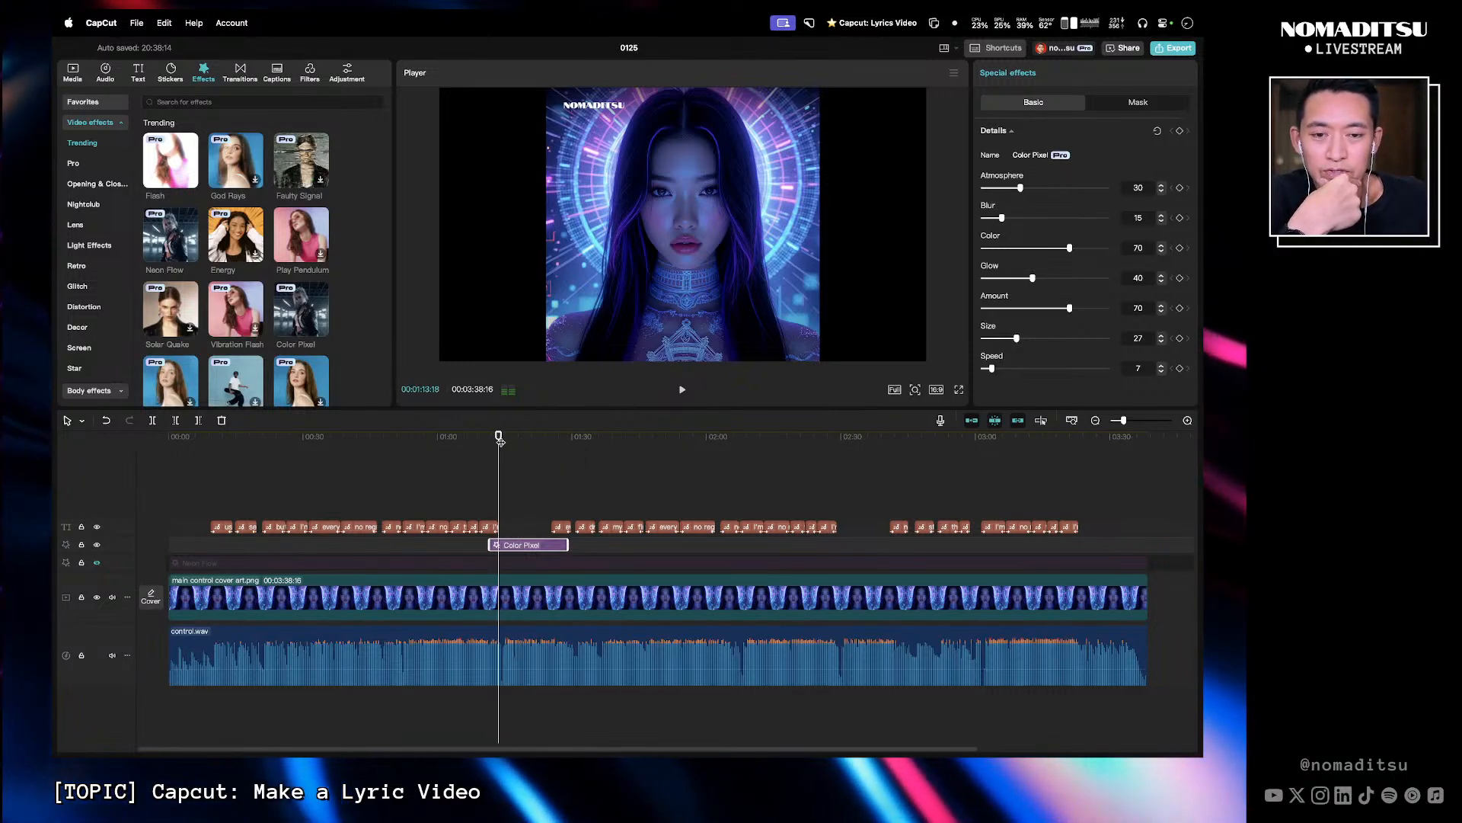
{"action": "key", "text": "l"}
{"action": "key", "text": "l"}
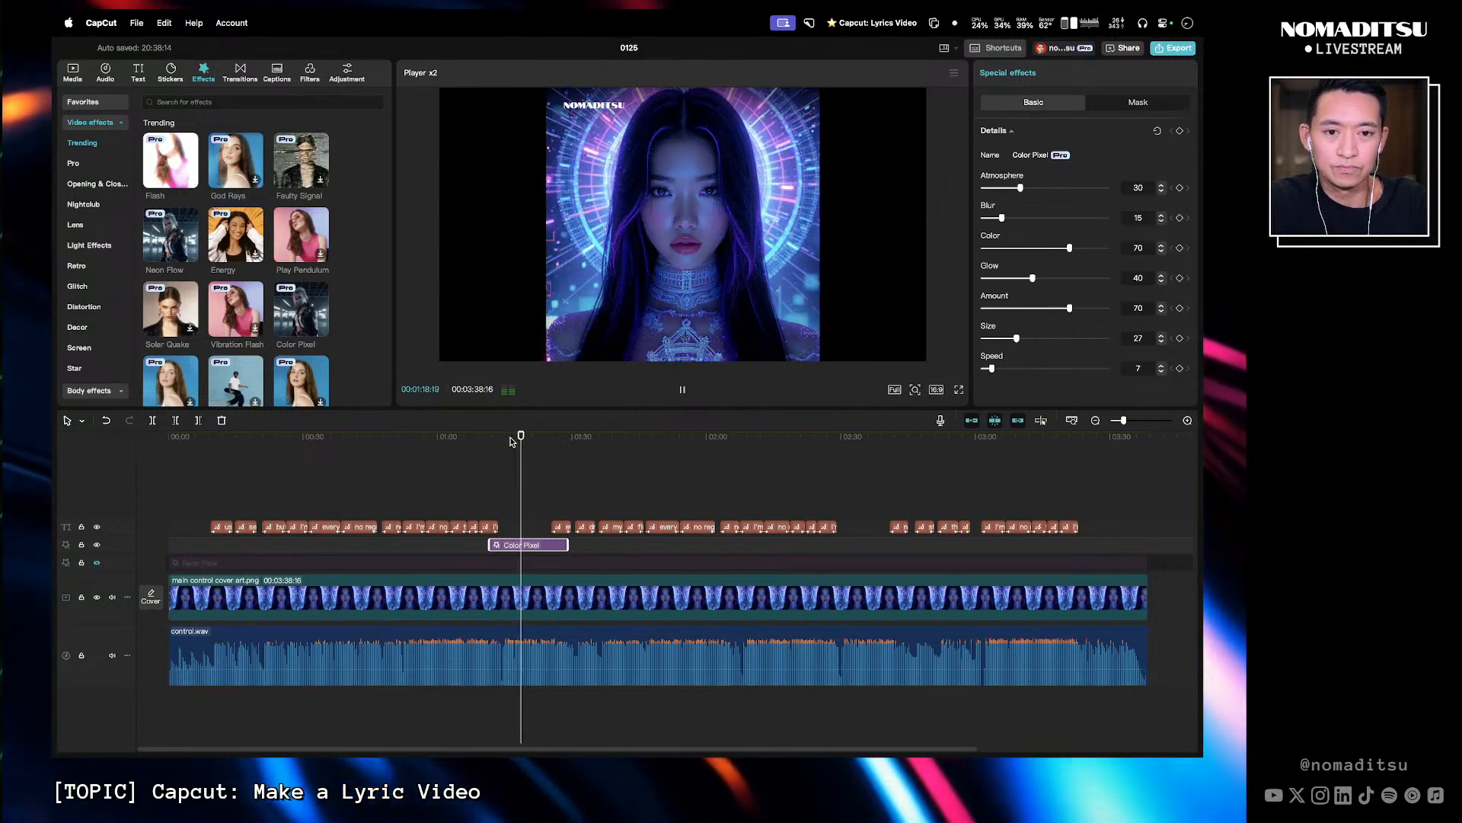
{"action": "left_click", "coordinate": [503, 438]}
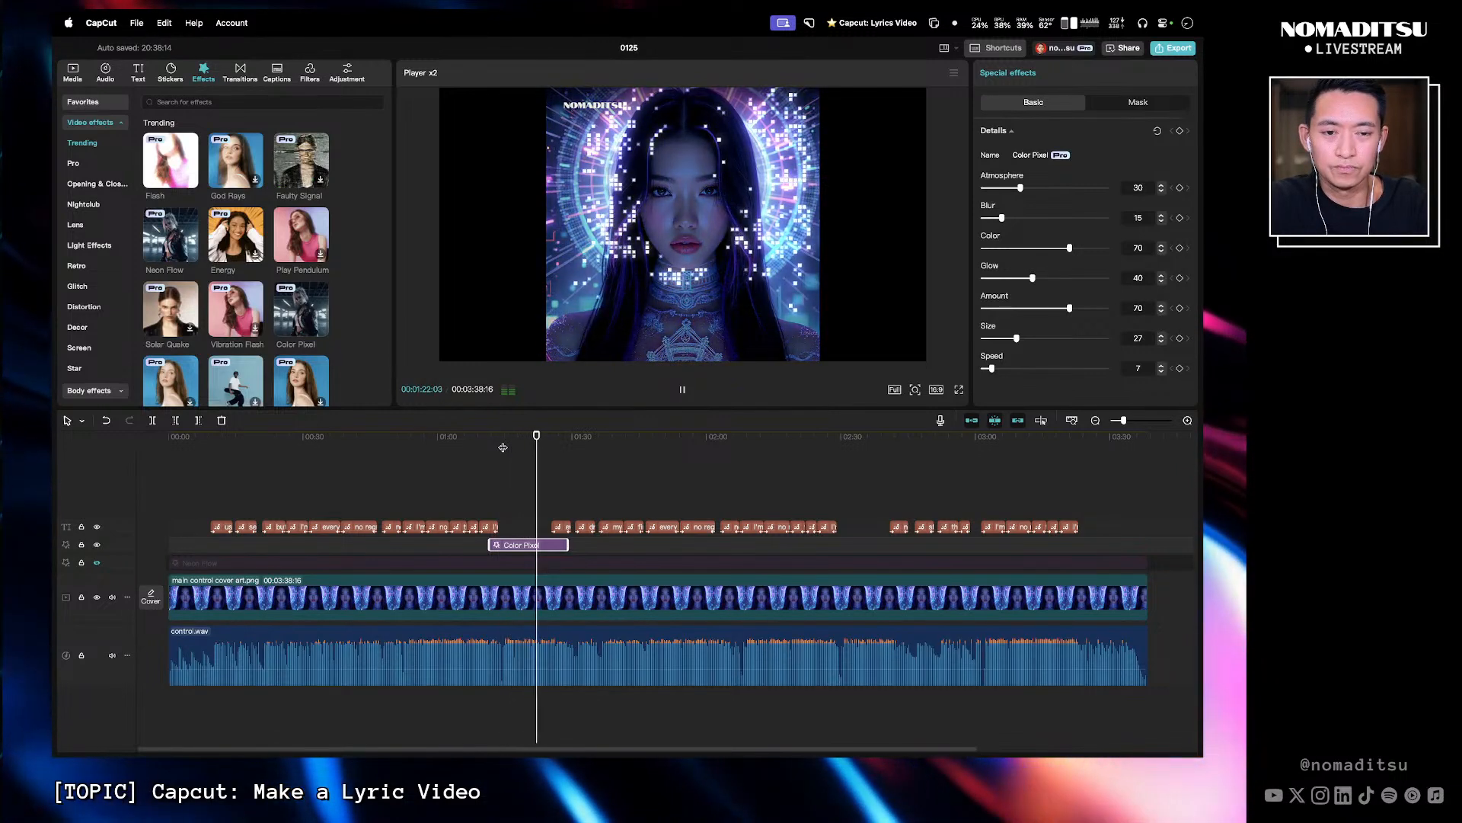
{"action": "key", "text": "space"}
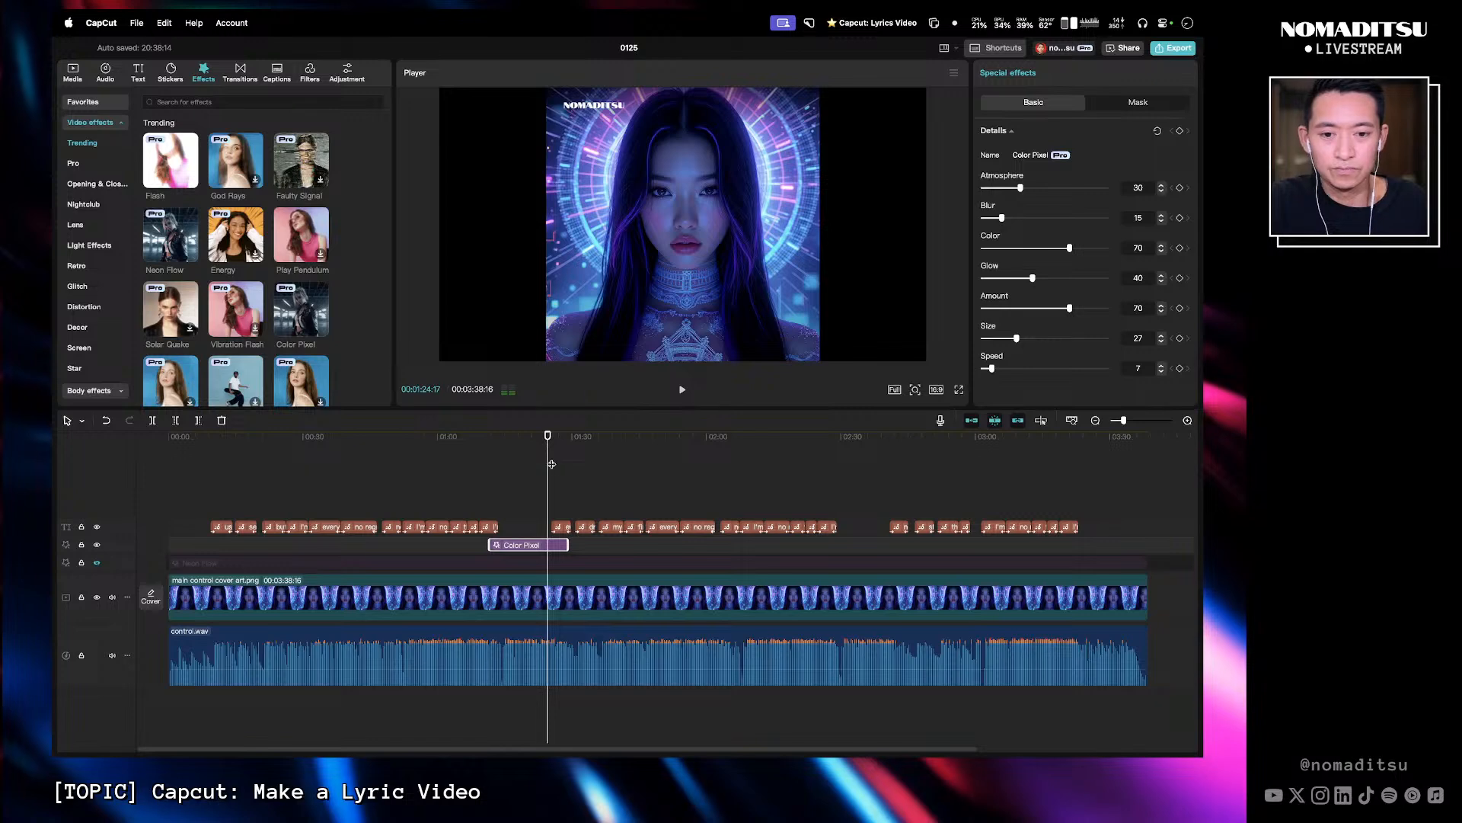
{"action": "left_click", "coordinate": [498, 445]}
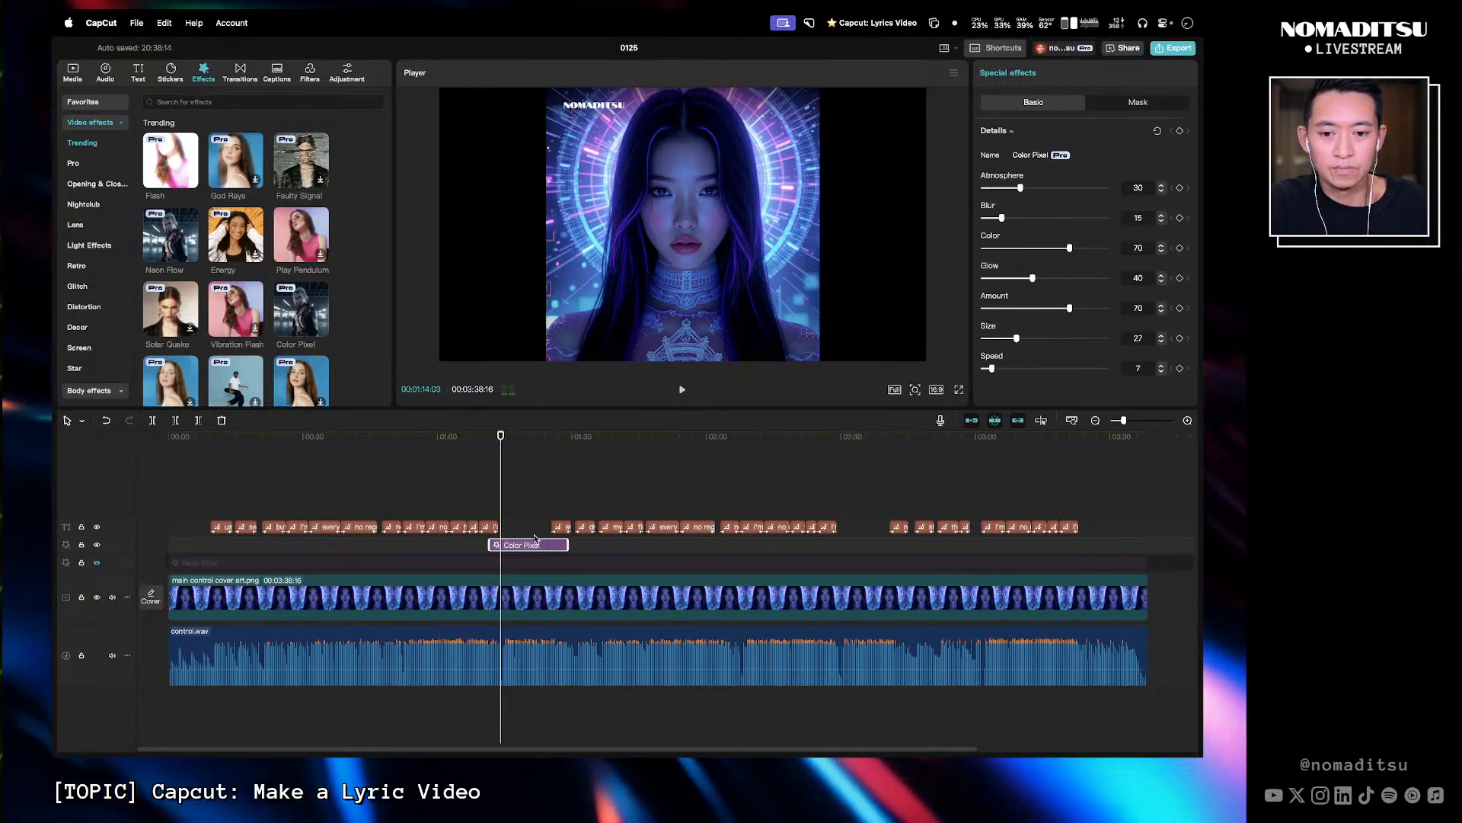
{"action": "key", "text": "space"}
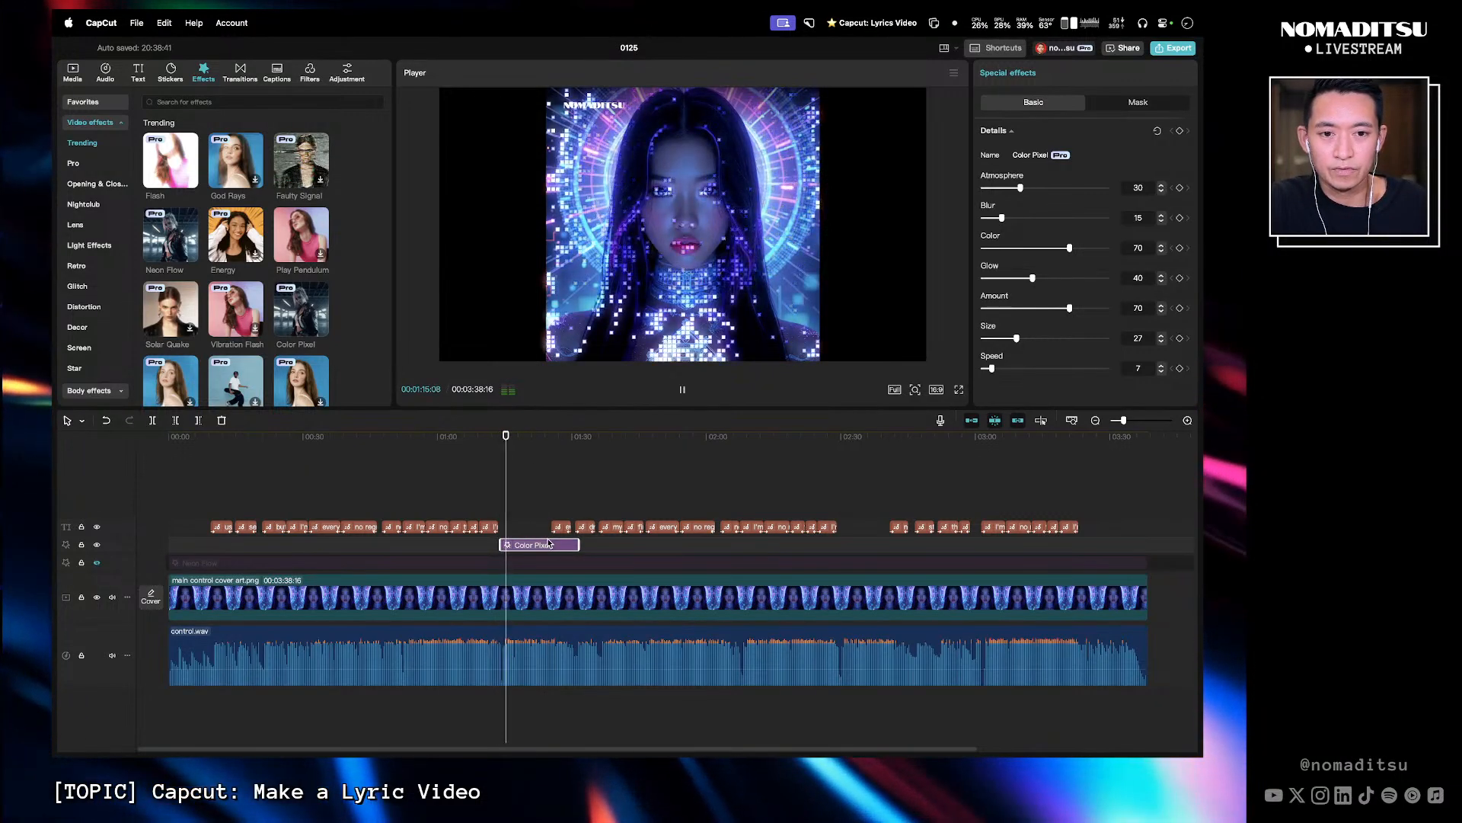
{"action": "key", "text": "space"}
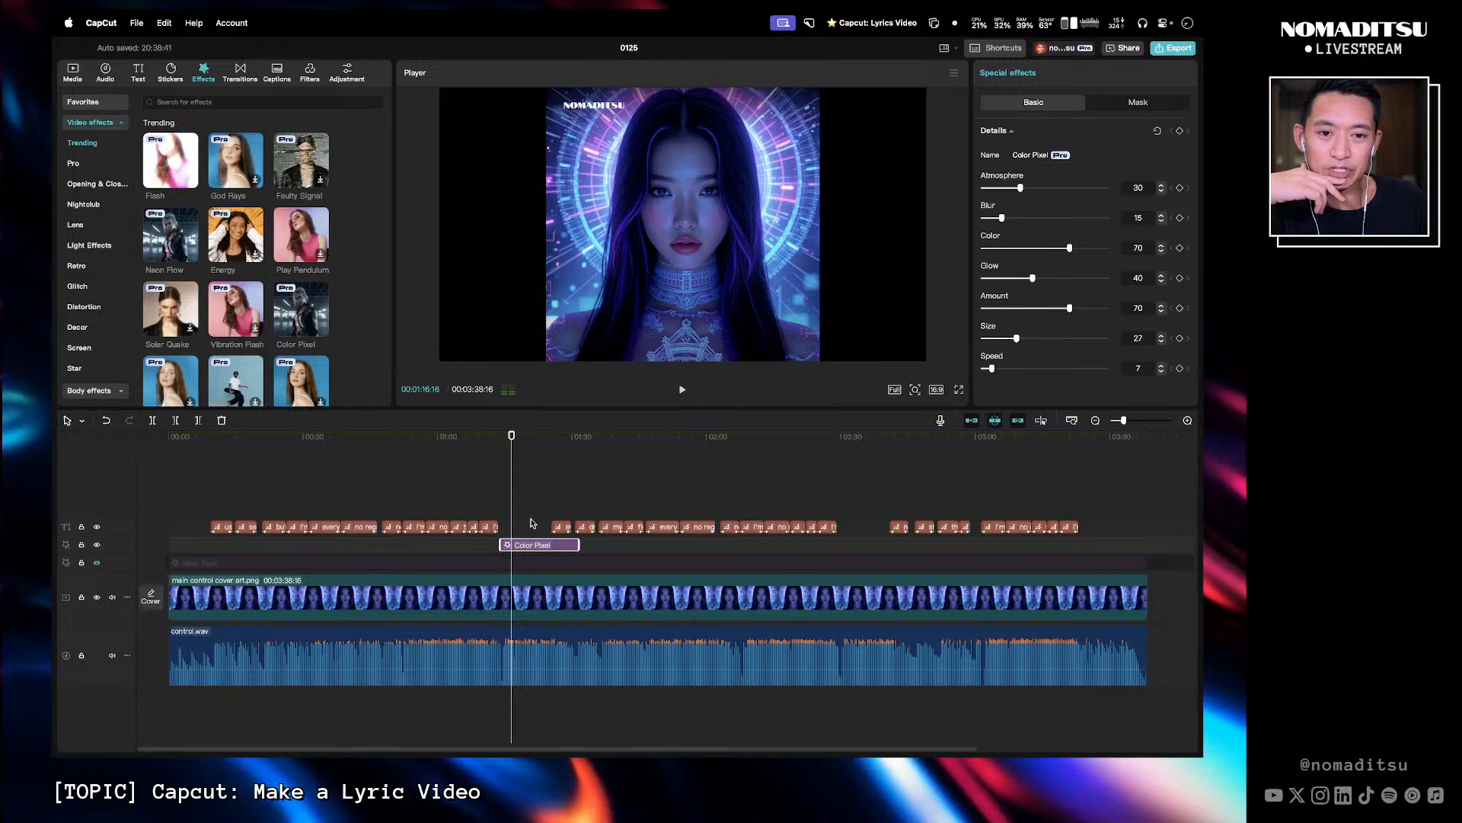
- Hide the Color Pixel effect track
{"action": "left_click_drag", "start_coordinate": [511, 435], "coordinate": [497, 436]}
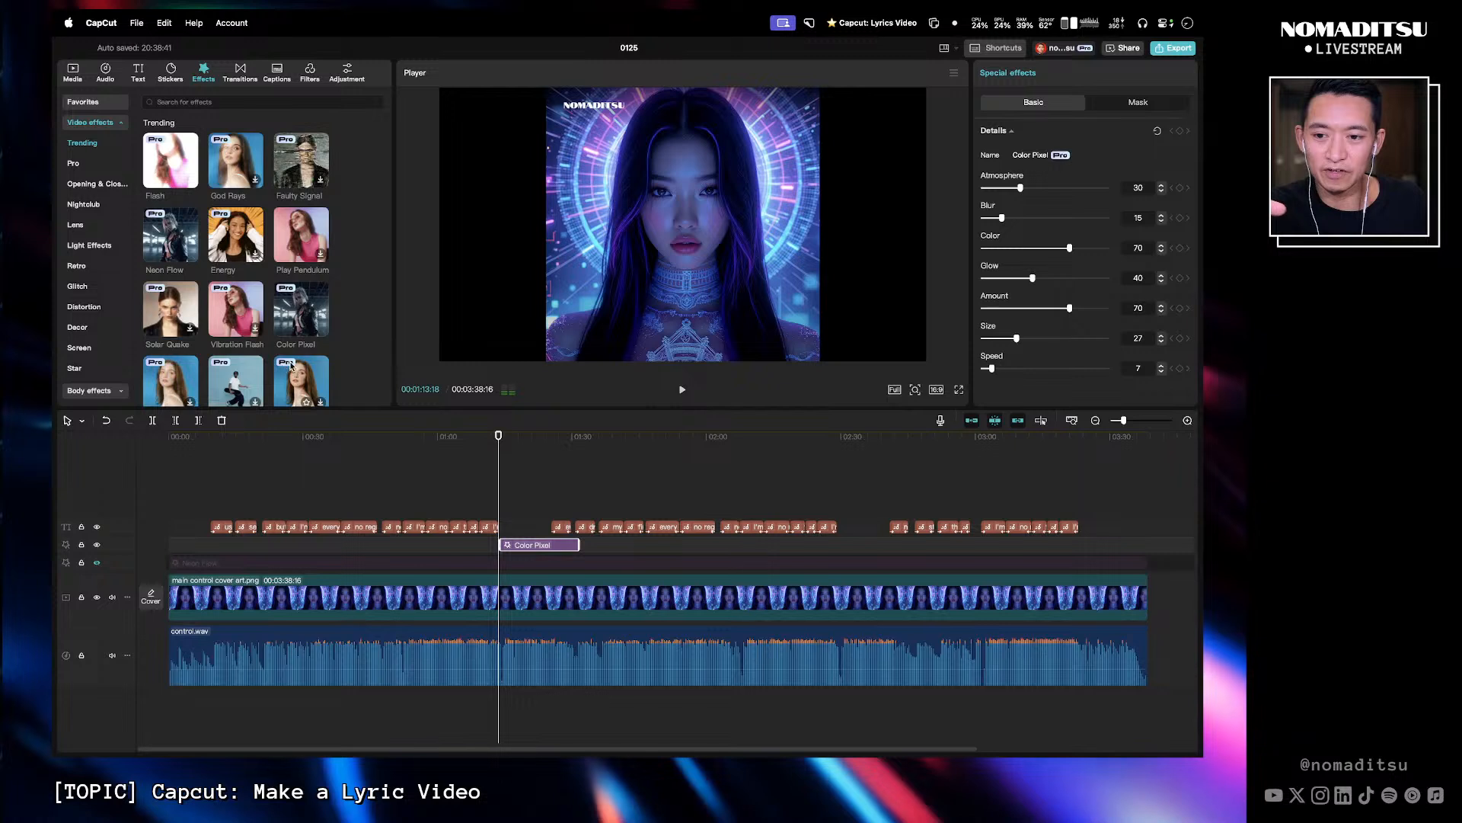
{"action": "scroll", "coordinate": [314, 300], "scroll_direction": "down", "scroll_amount": 2}
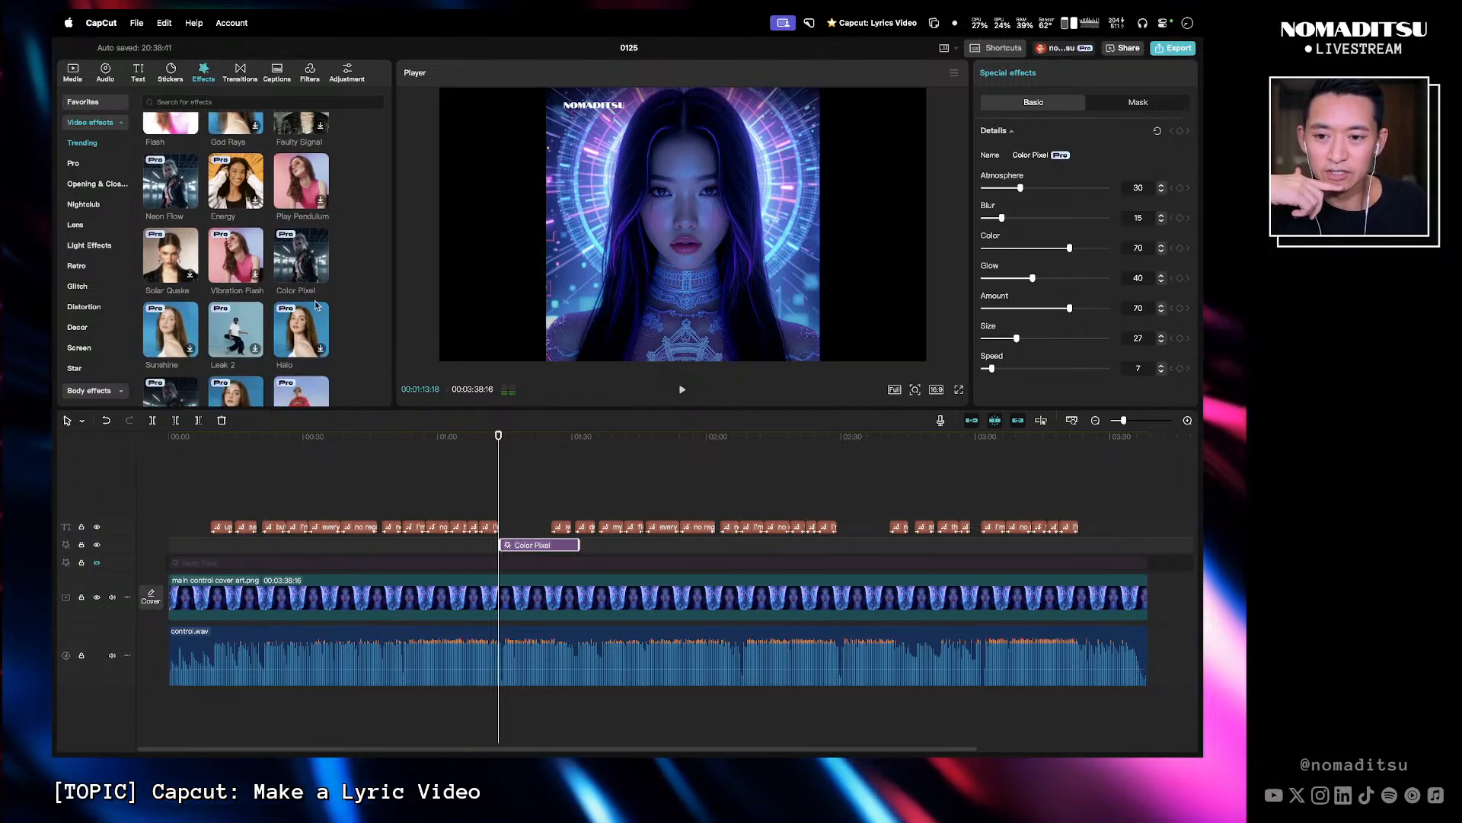
{"action": "left_click", "coordinate": [96, 546]}
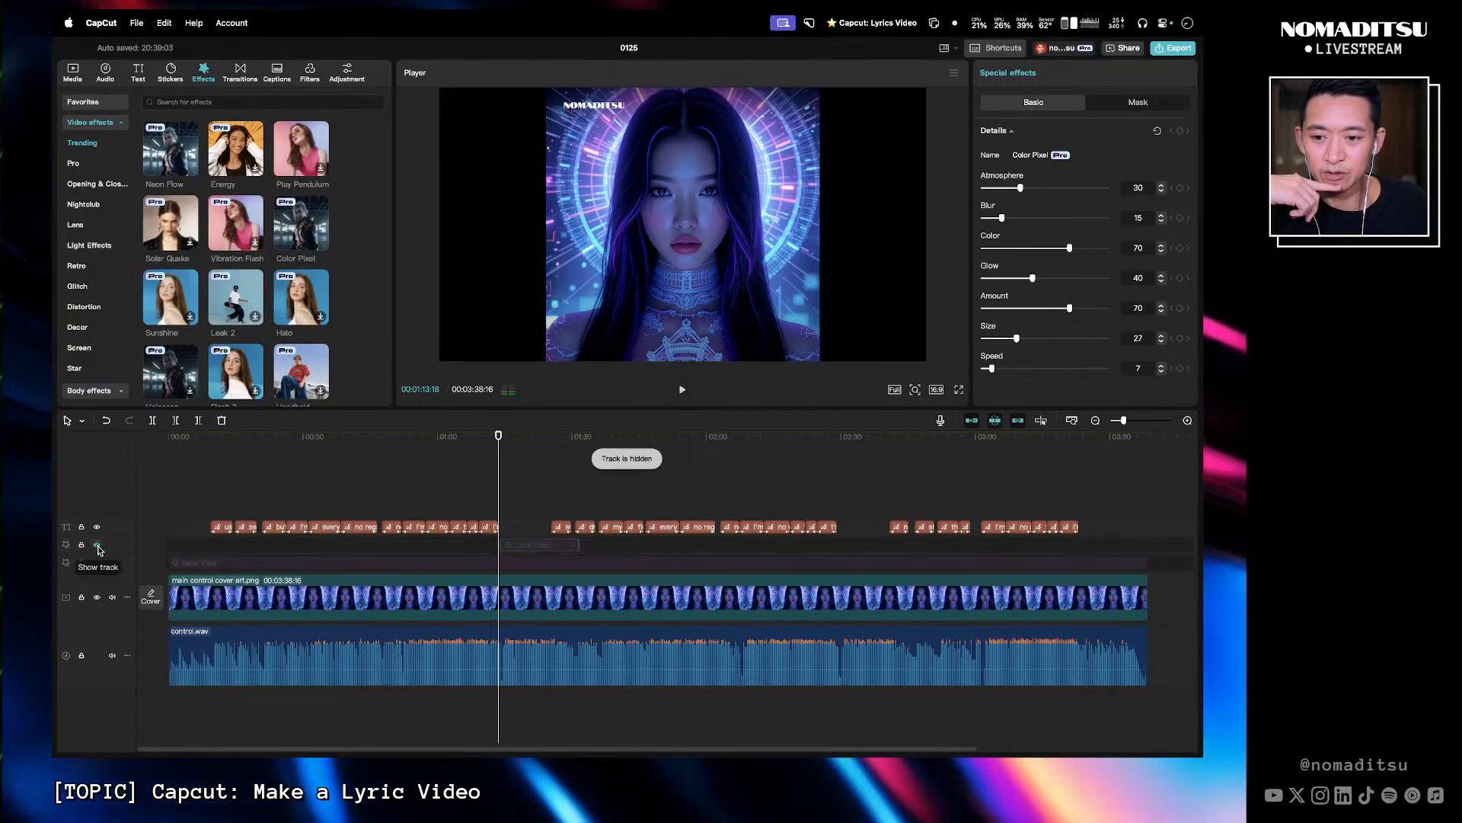
- Add the Sunshine effect on a new track at about 1:11
{"action": "left_click", "coordinate": [175, 290]}
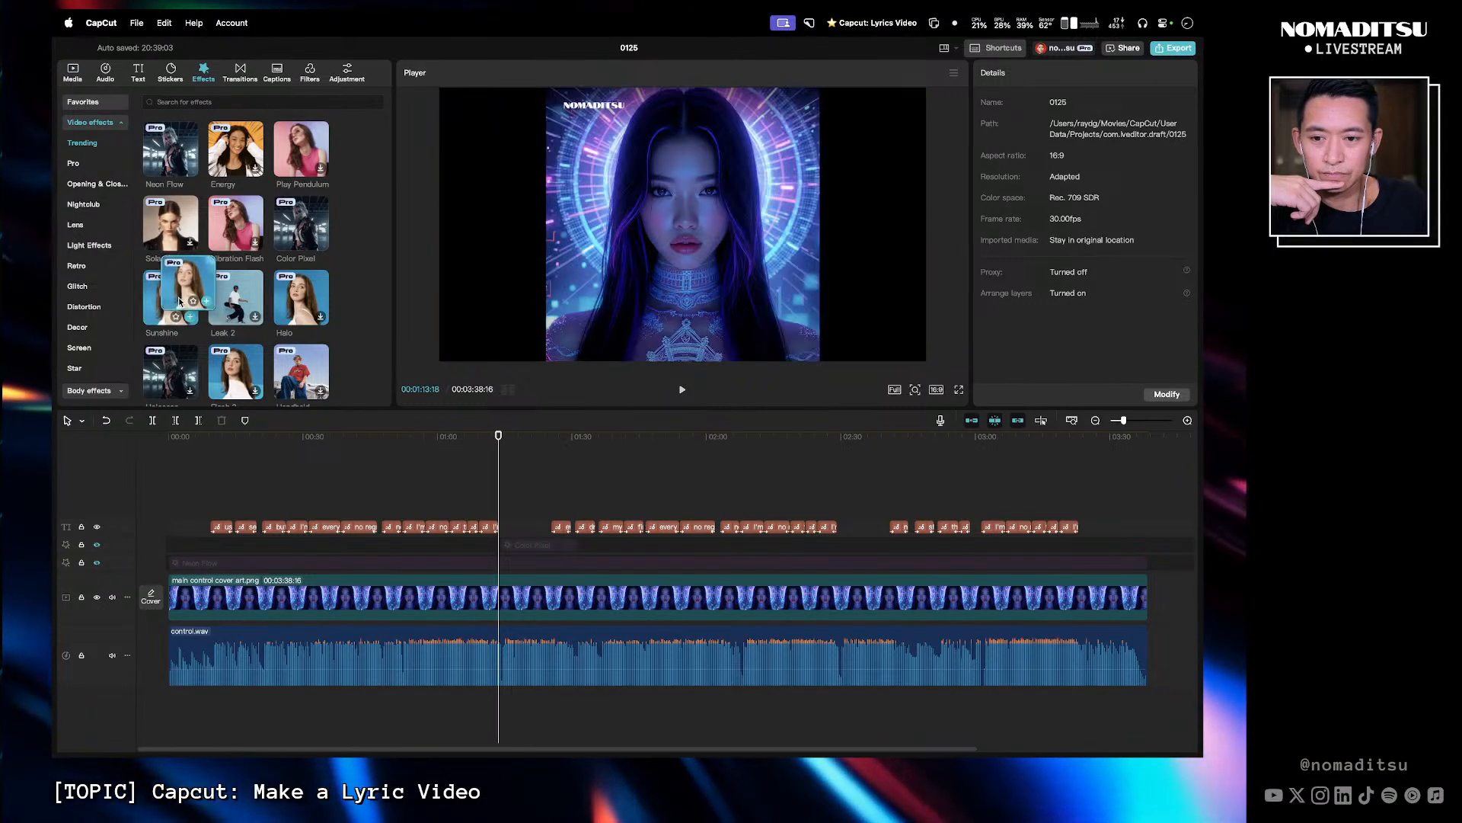
{"action": "left_click_drag", "start_coordinate": [165, 297], "coordinate": [600, 527]}
- Play back the Sunshine section to check the effect
{"action": "key", "text": "space"}
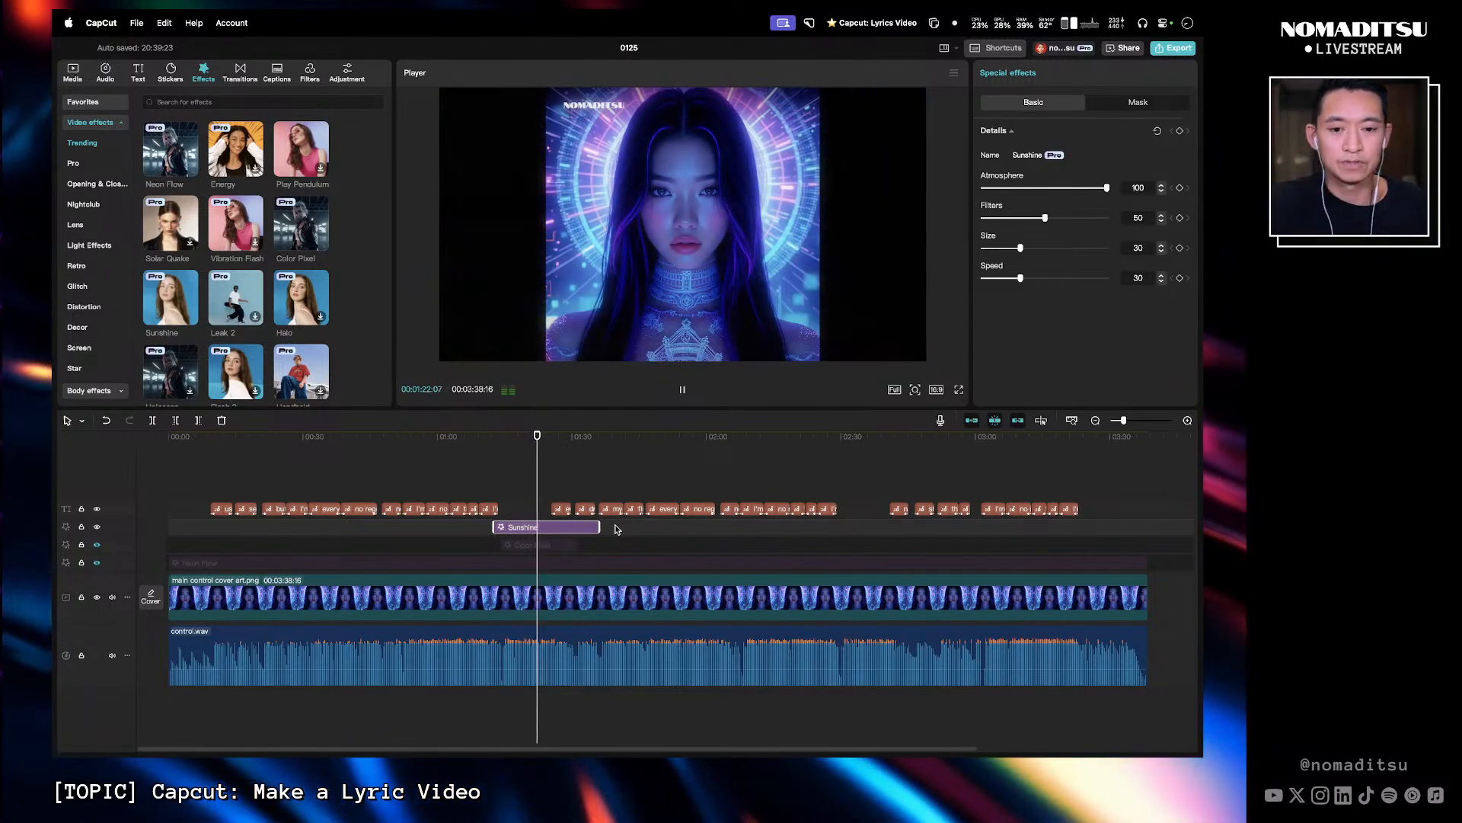
{"action": "key", "text": "space"}
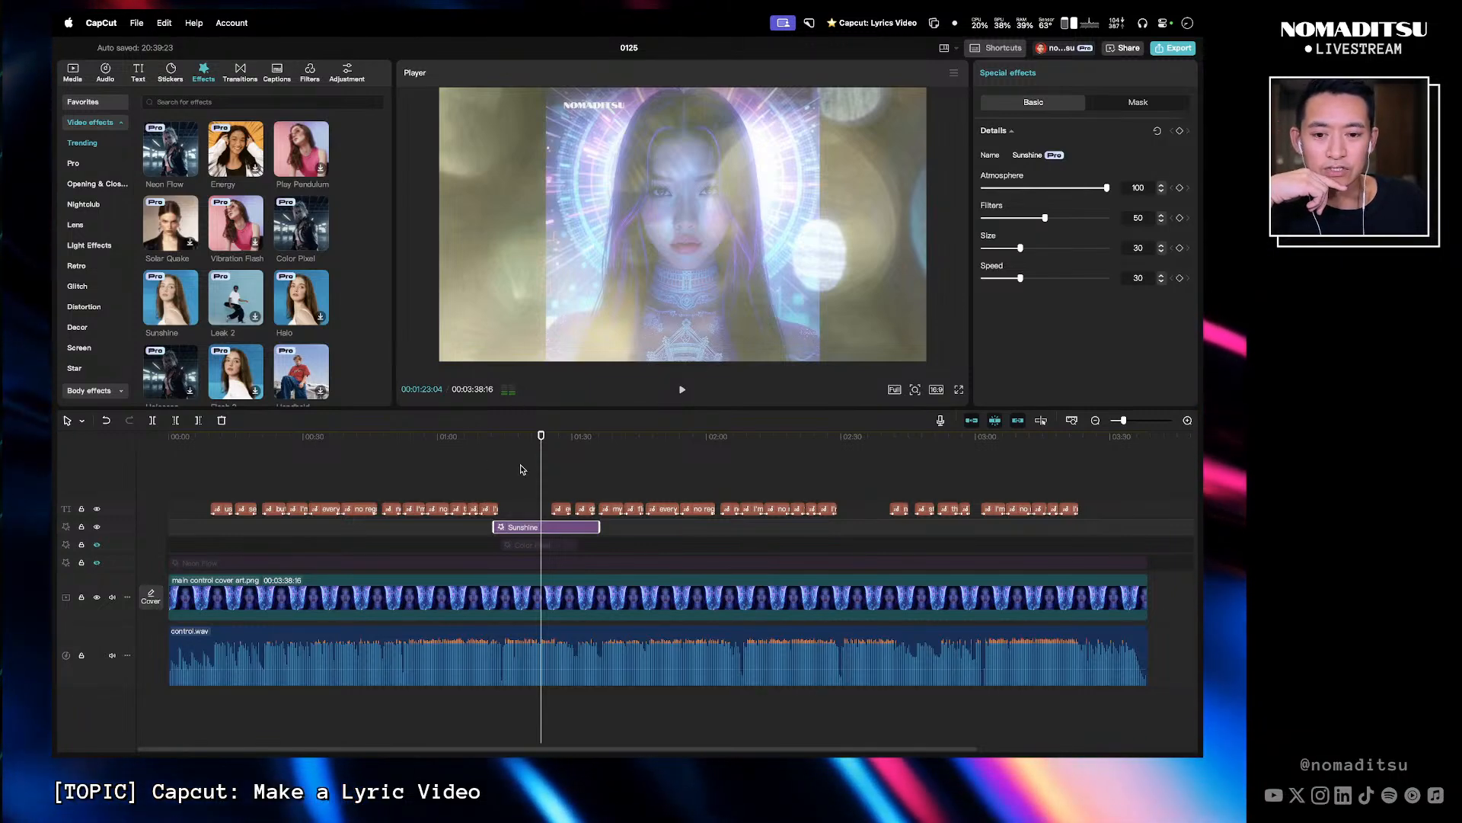
{"action": "mouse_move", "coordinate": [521, 436]}
{"action": "left_mouse_down"}
{"action": "mouse_move", "coordinate": [499, 436]}
{"action": "mouse_move", "coordinate": [568, 436]}
{"action": "mouse_move", "coordinate": [520, 436]}
{"action": "left_mouse_up"}
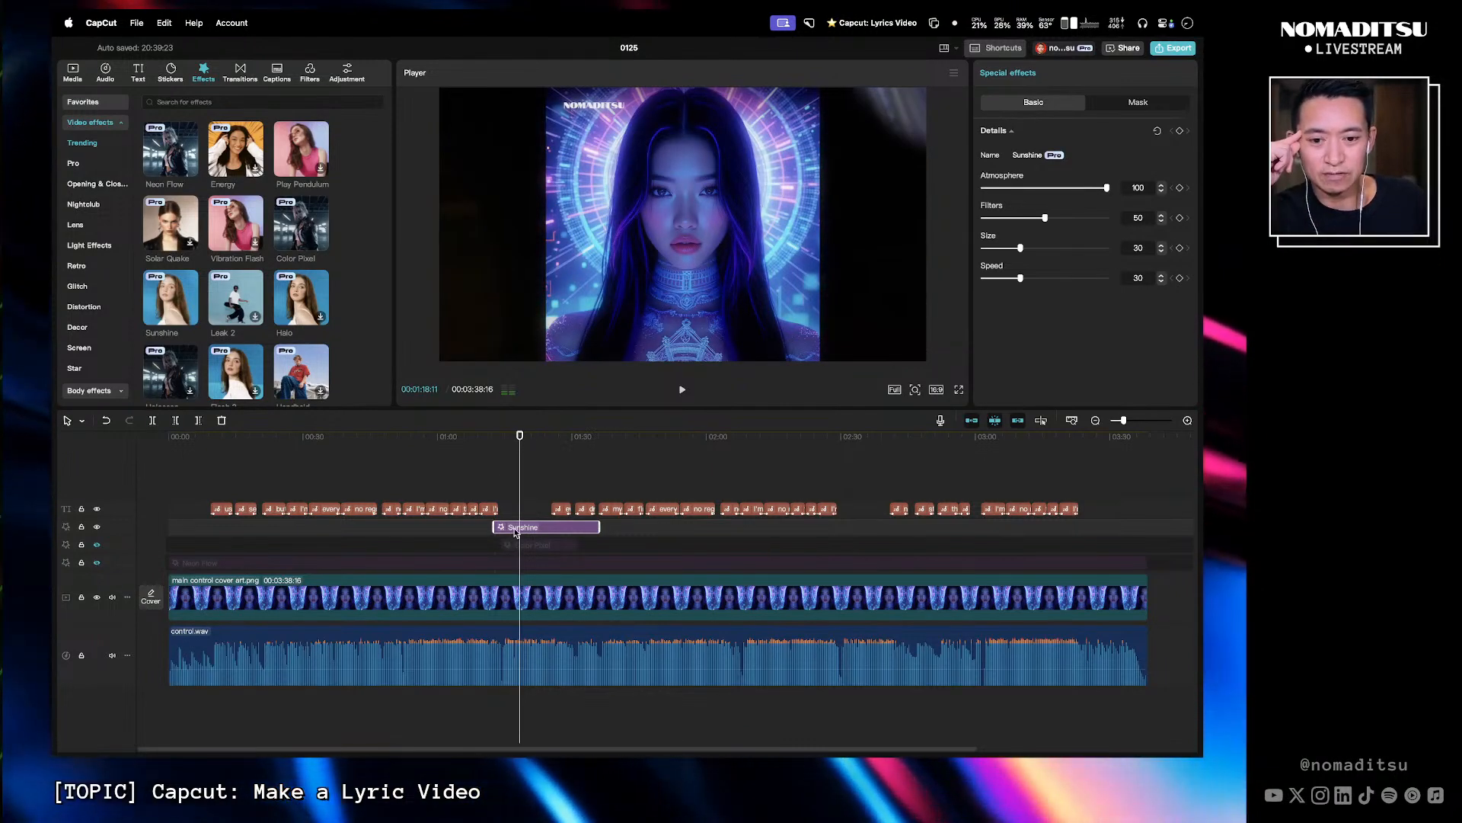
- Add a custom adjustment layer spanning the whole song and stretch the Sunshine effect to the same full length
{"action": "left_click", "coordinate": [348, 72]}
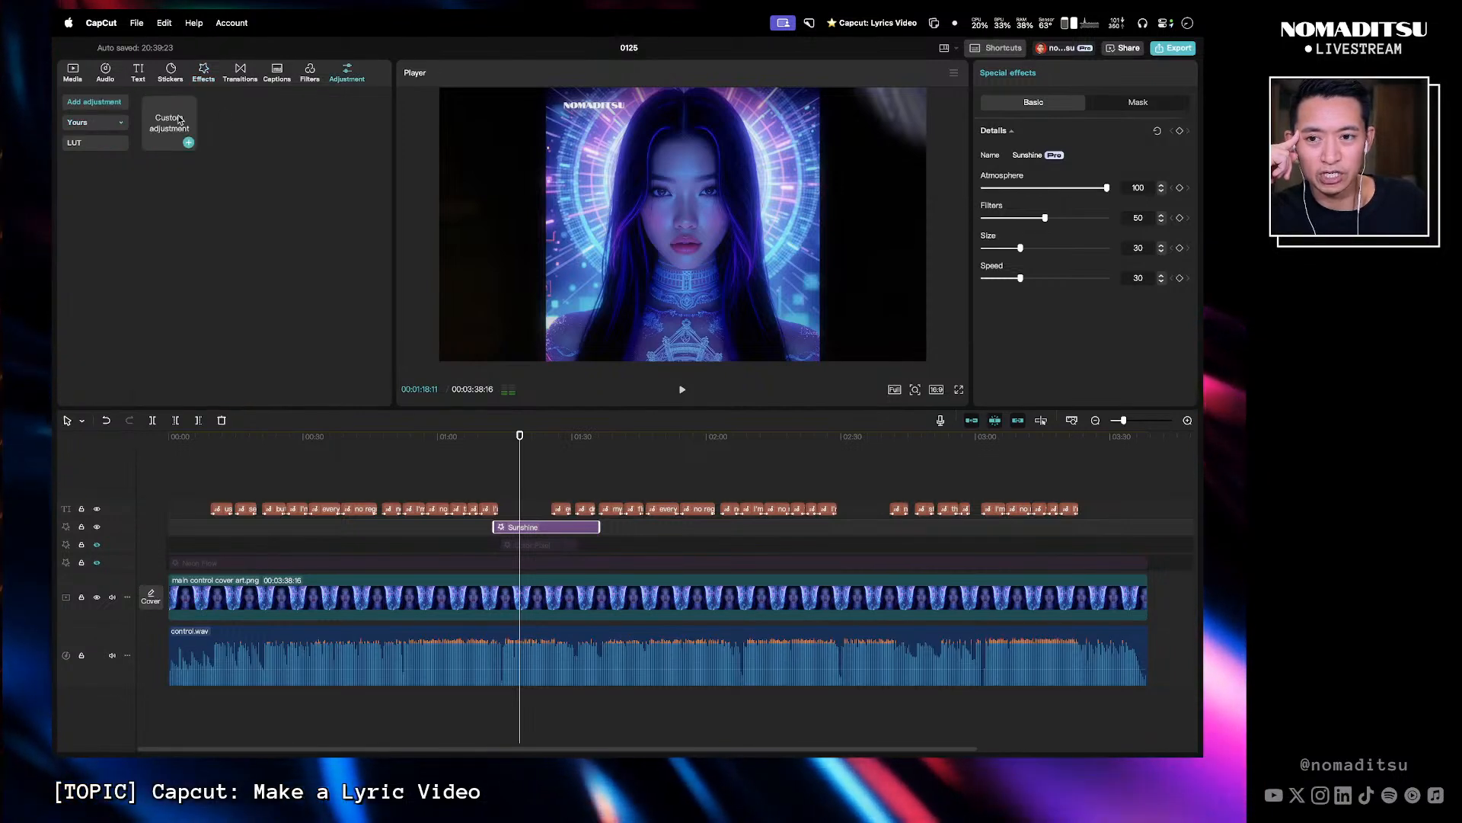
{"action": "left_click_drag", "start_coordinate": [180, 121], "coordinate": [167, 509]}
{"action": "left_click_drag", "start_coordinate": [515, 509], "coordinate": [1149, 507]}
{"action": "left_click_drag", "start_coordinate": [497, 526], "coordinate": [167, 527]}
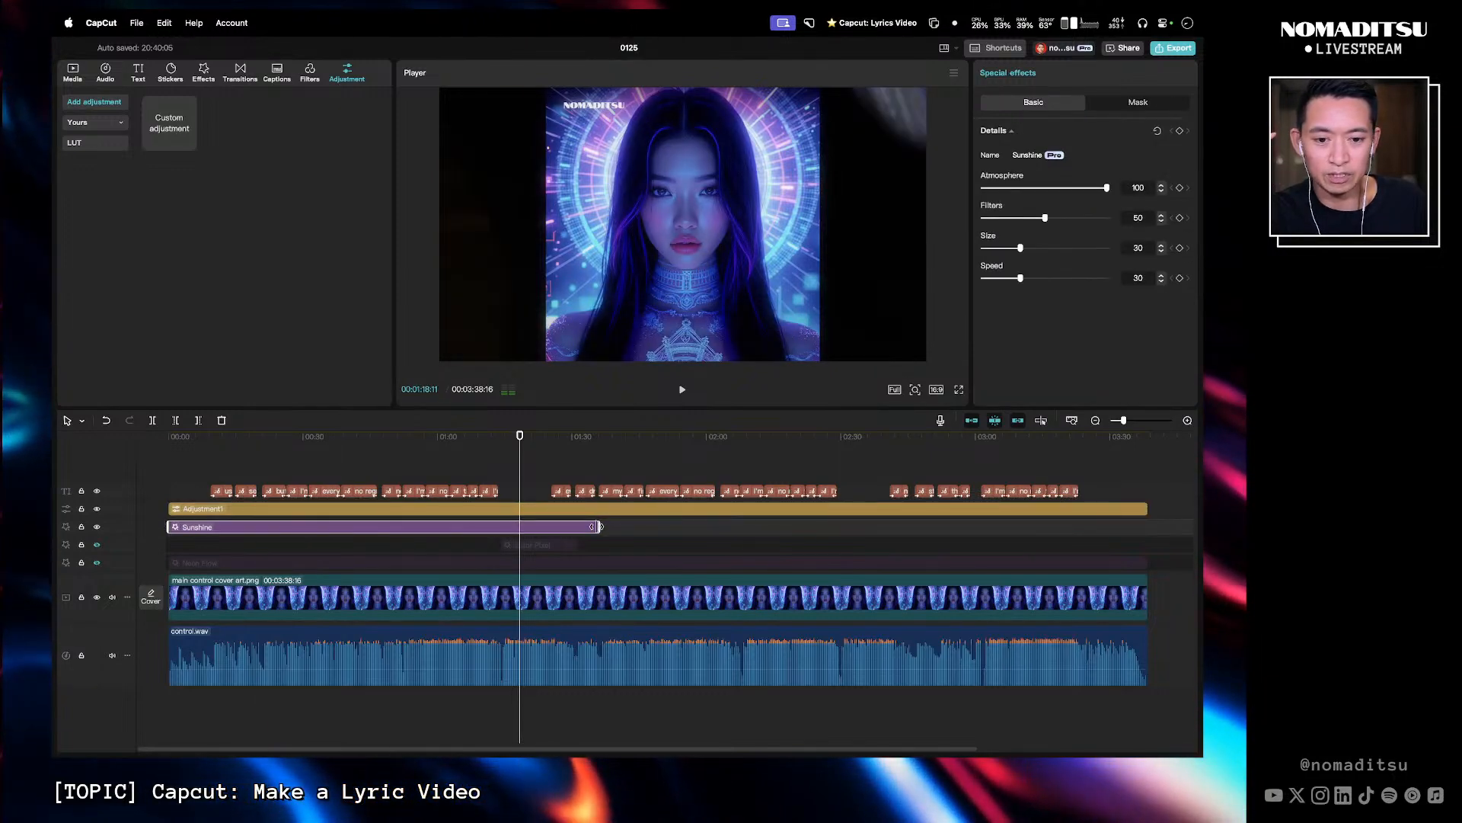
{"action": "left_click_drag", "start_coordinate": [599, 526], "coordinate": [1149, 521]}
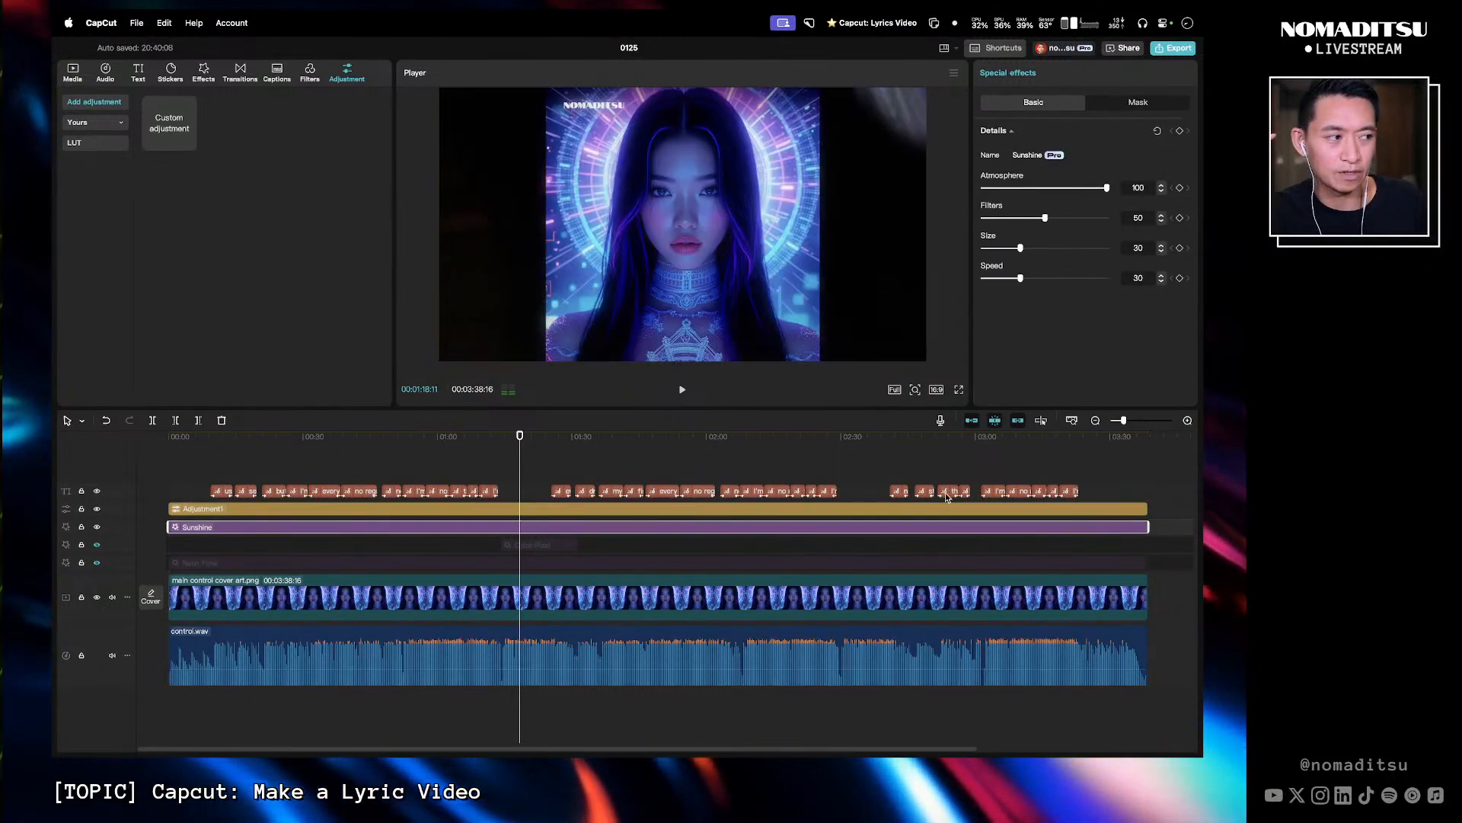
- Combine the adjustment layer and the Sunshine effect into a compound clip
{"action": "left_click", "coordinate": [528, 509]}
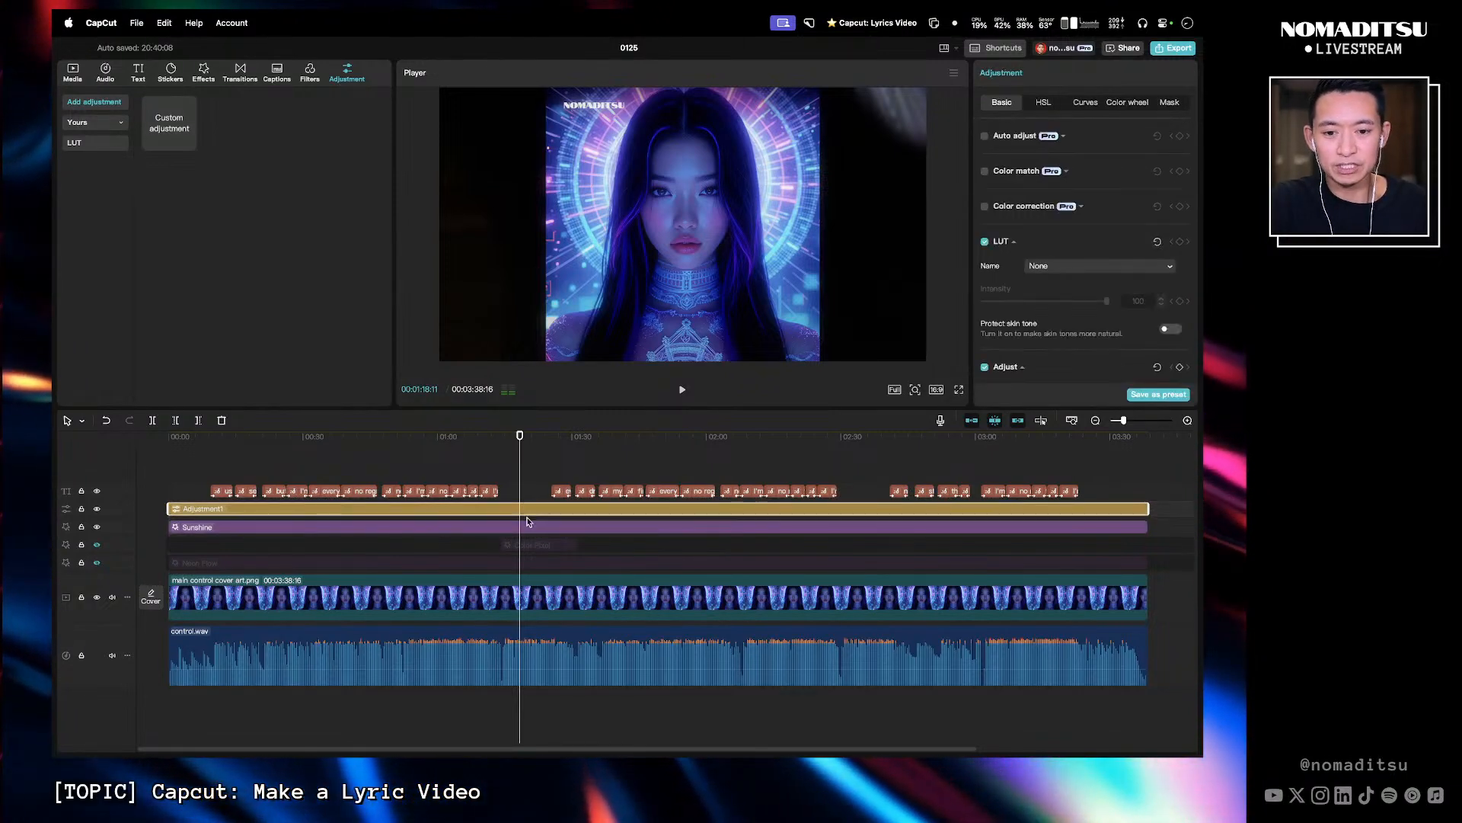
{"action": "left_click", "coordinate": [531, 527], "text": "super"}
{"action": "right_click", "coordinate": [531, 530]}
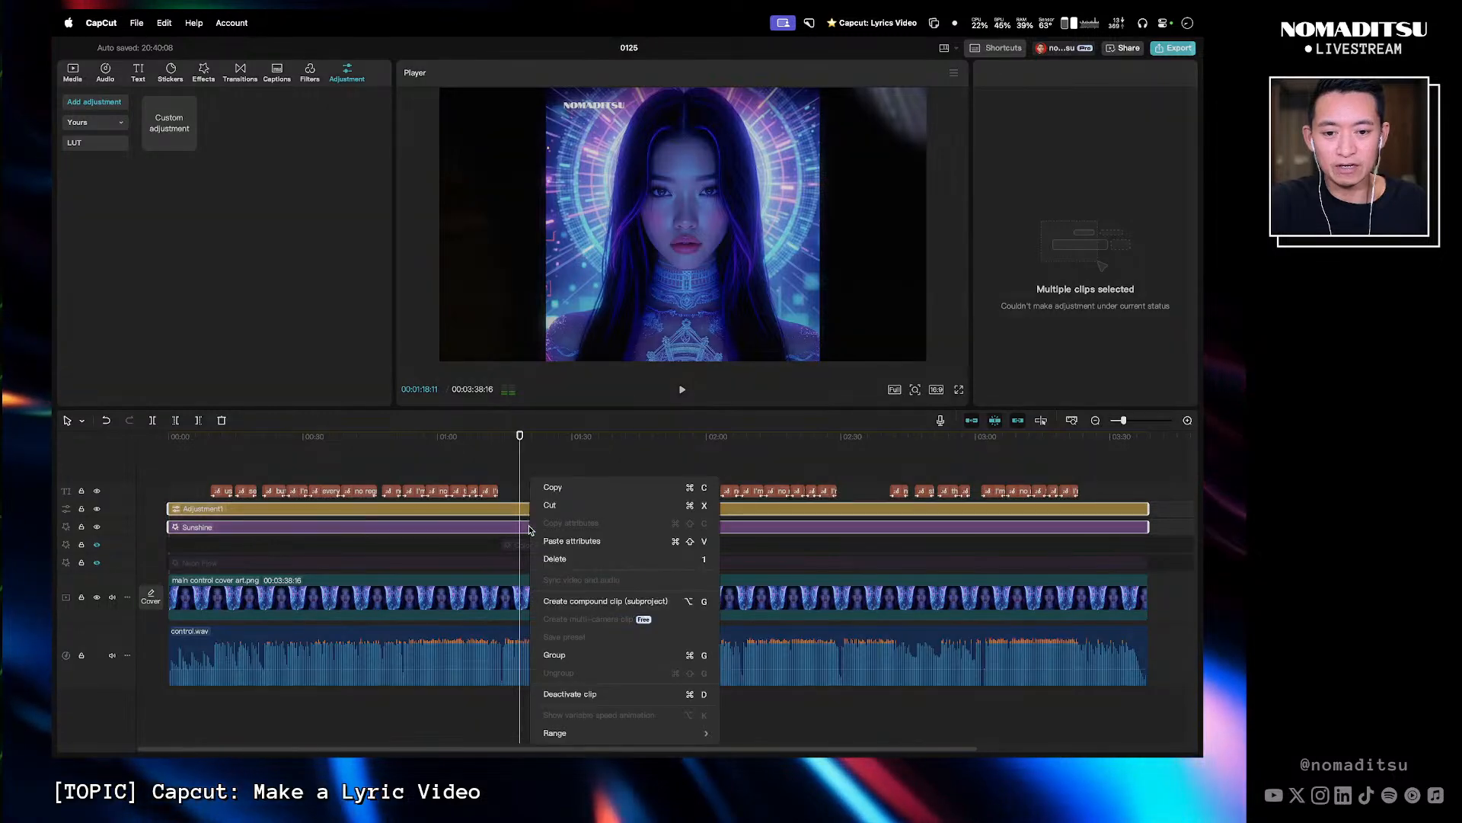
{"action": "left_click", "coordinate": [582, 599]}
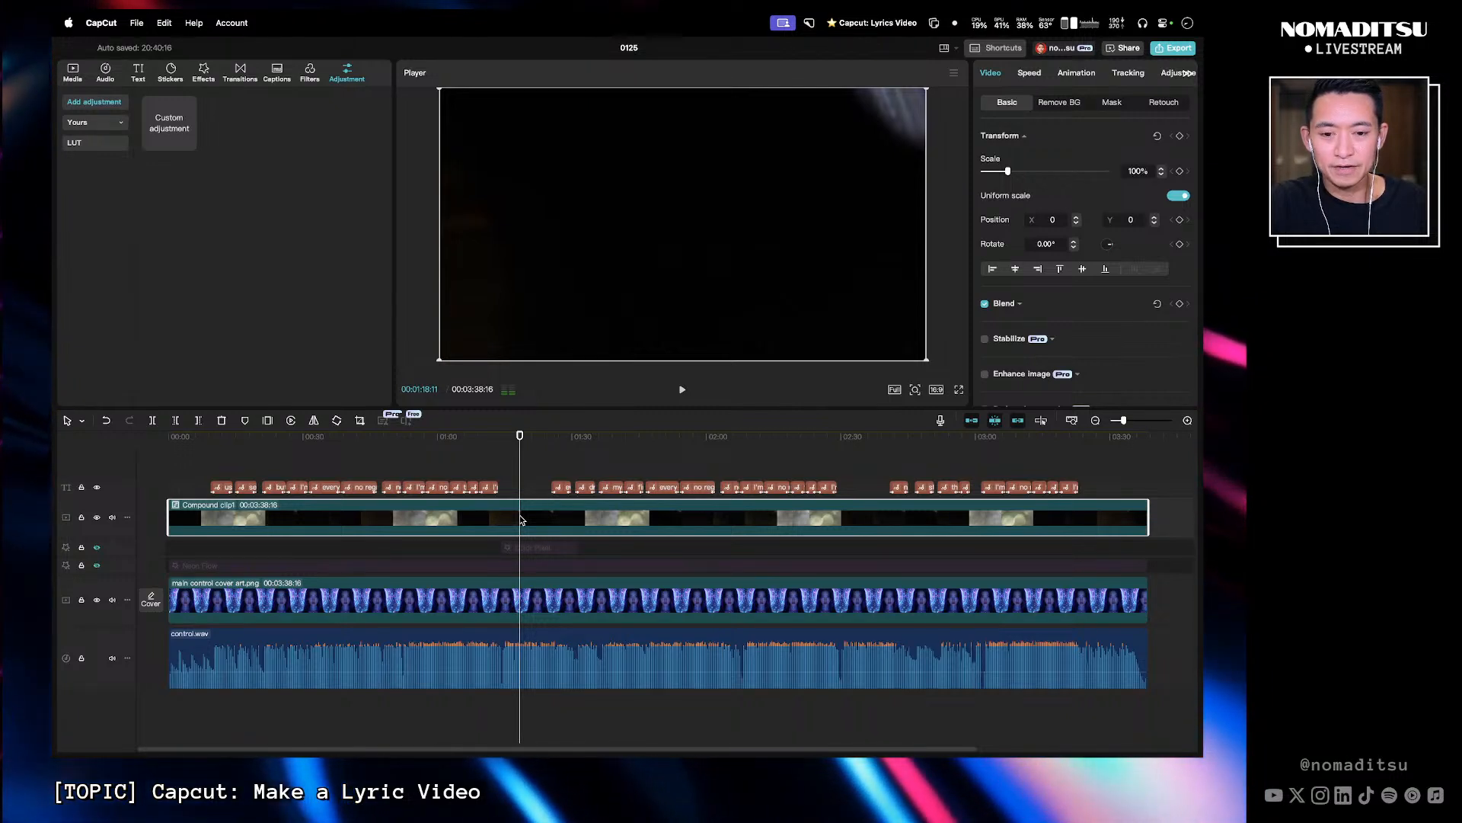
- Open the compound clip and scrub through it to preview the Sunshine effect
{"action": "double_click", "coordinate": [521, 519]}
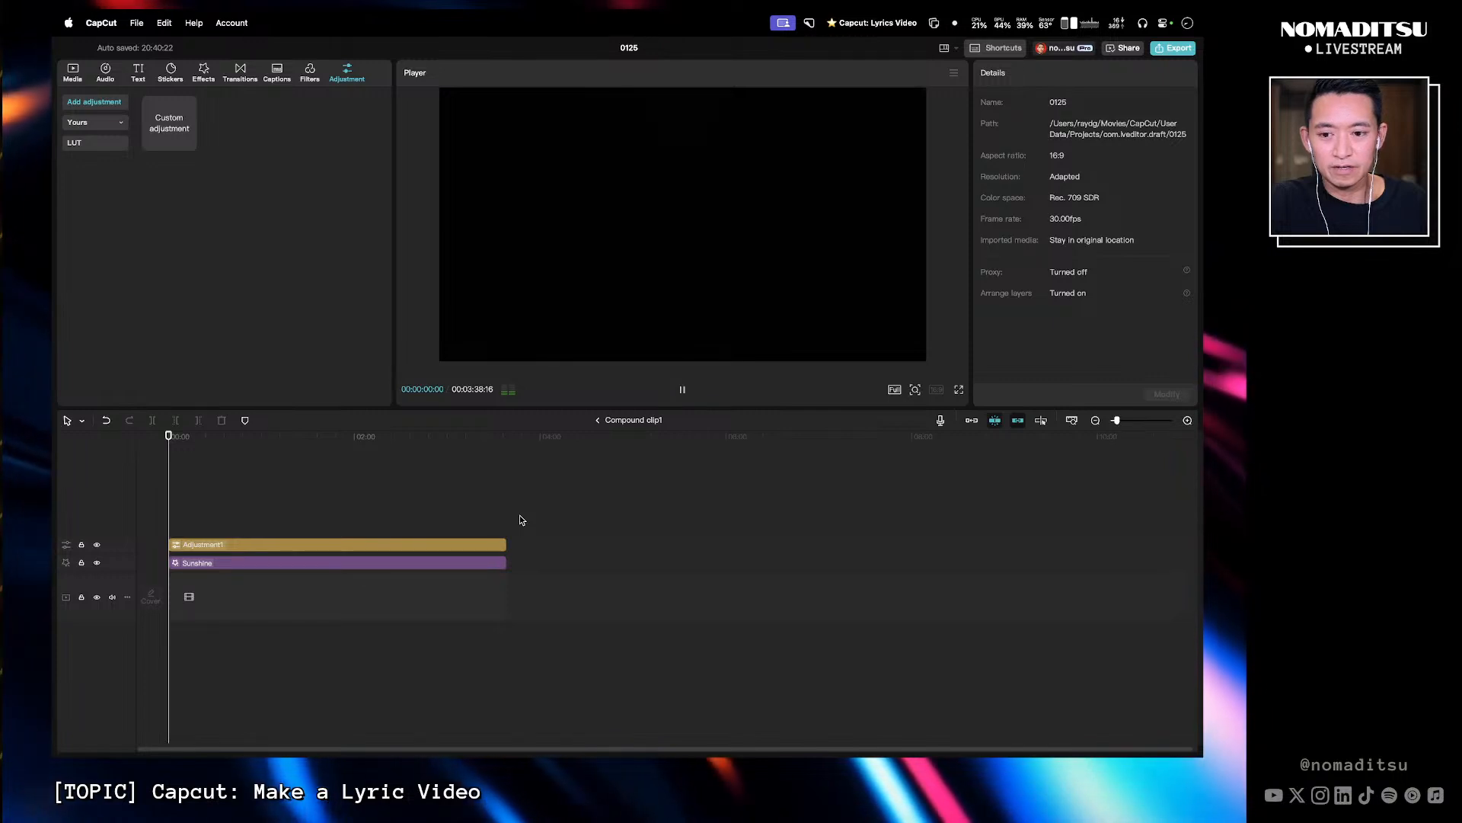
{"action": "key", "text": "space"}
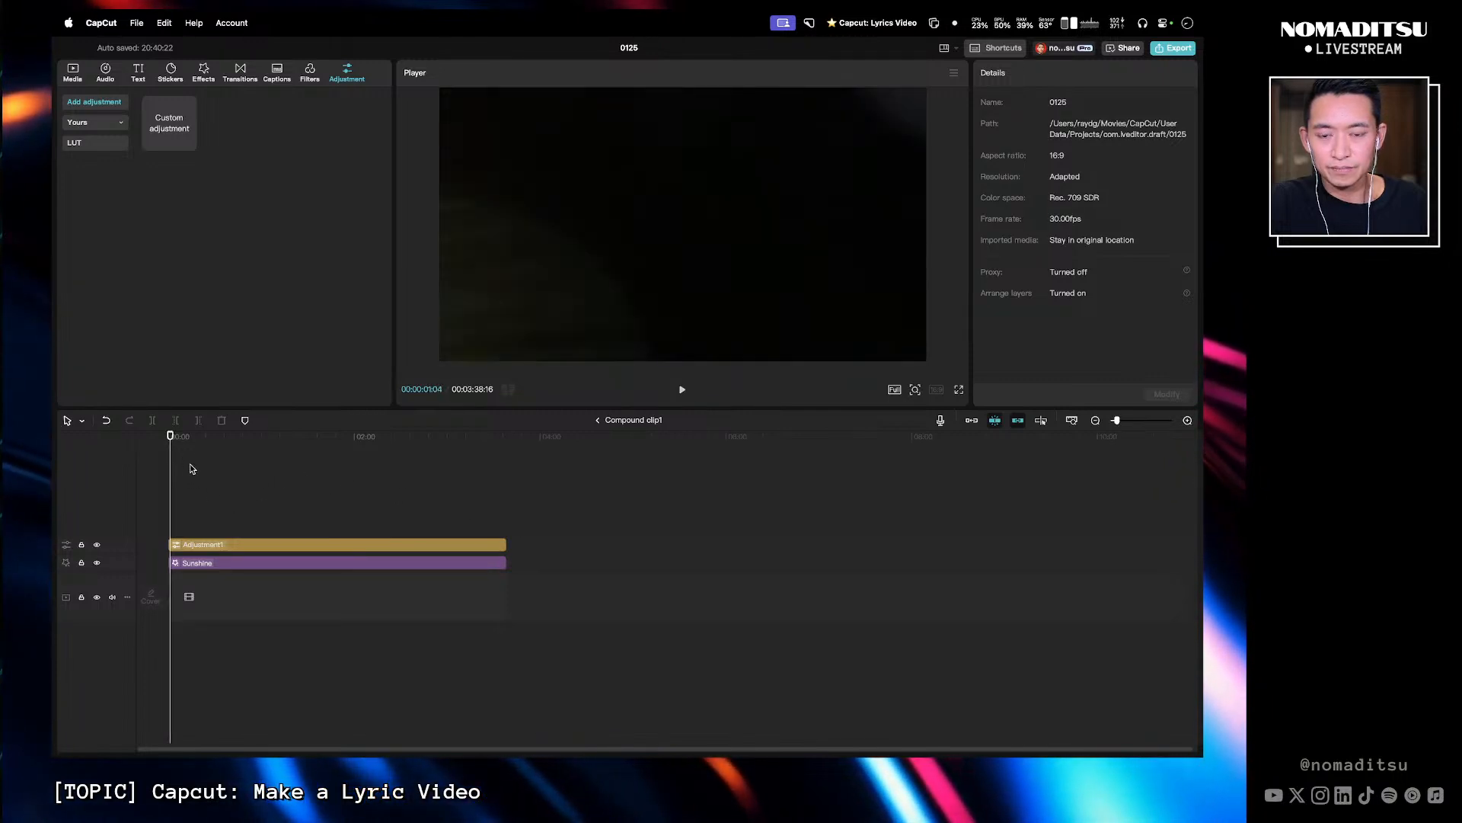
{"action": "left_click", "coordinate": [209, 437]}
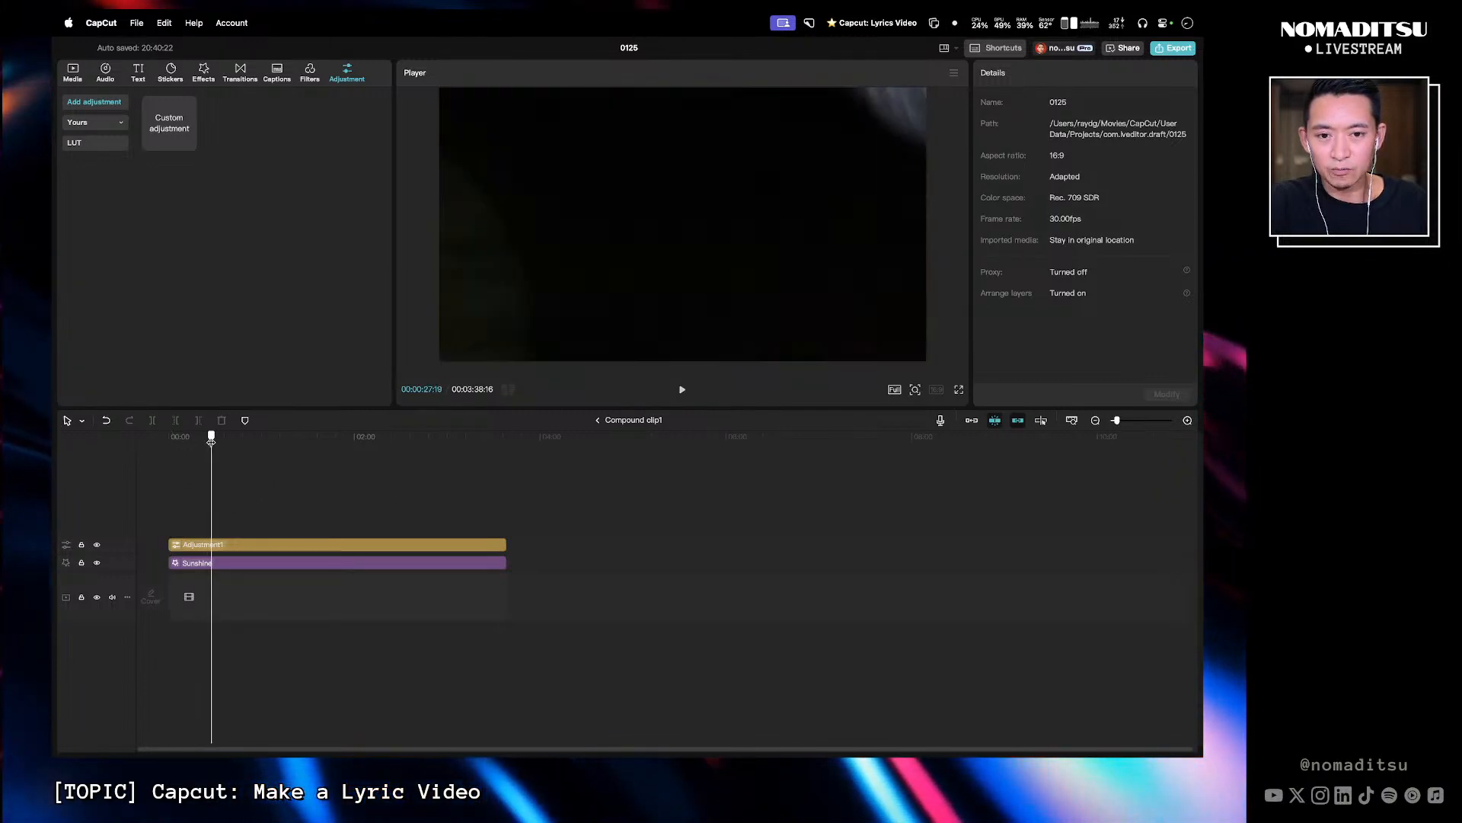
{"action": "left_click_drag", "start_coordinate": [209, 441], "coordinate": [209, 440]}
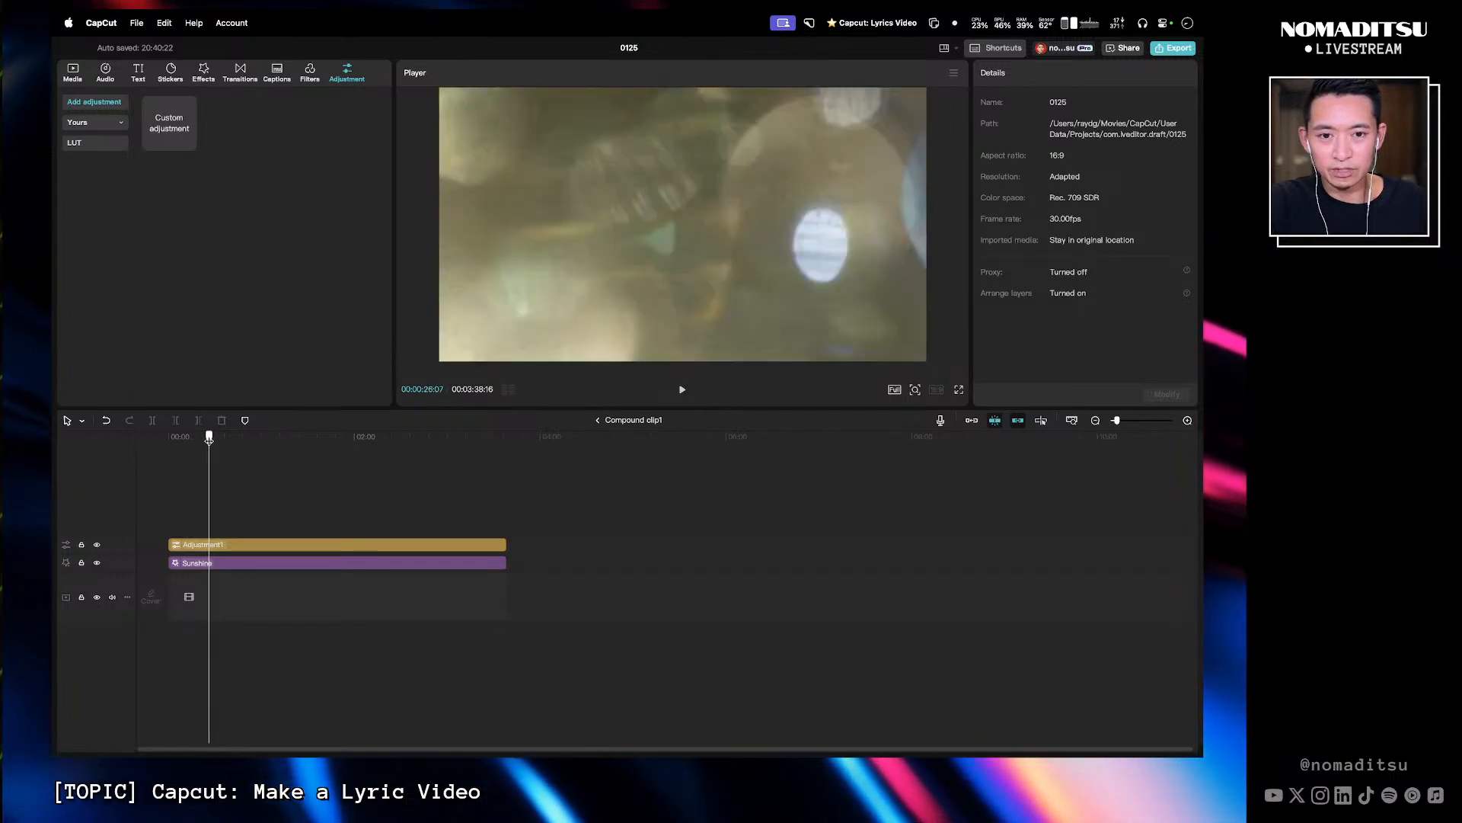
- Select the adjustment layer and switch Color correction on and off again
{"action": "left_click", "coordinate": [240, 543]}
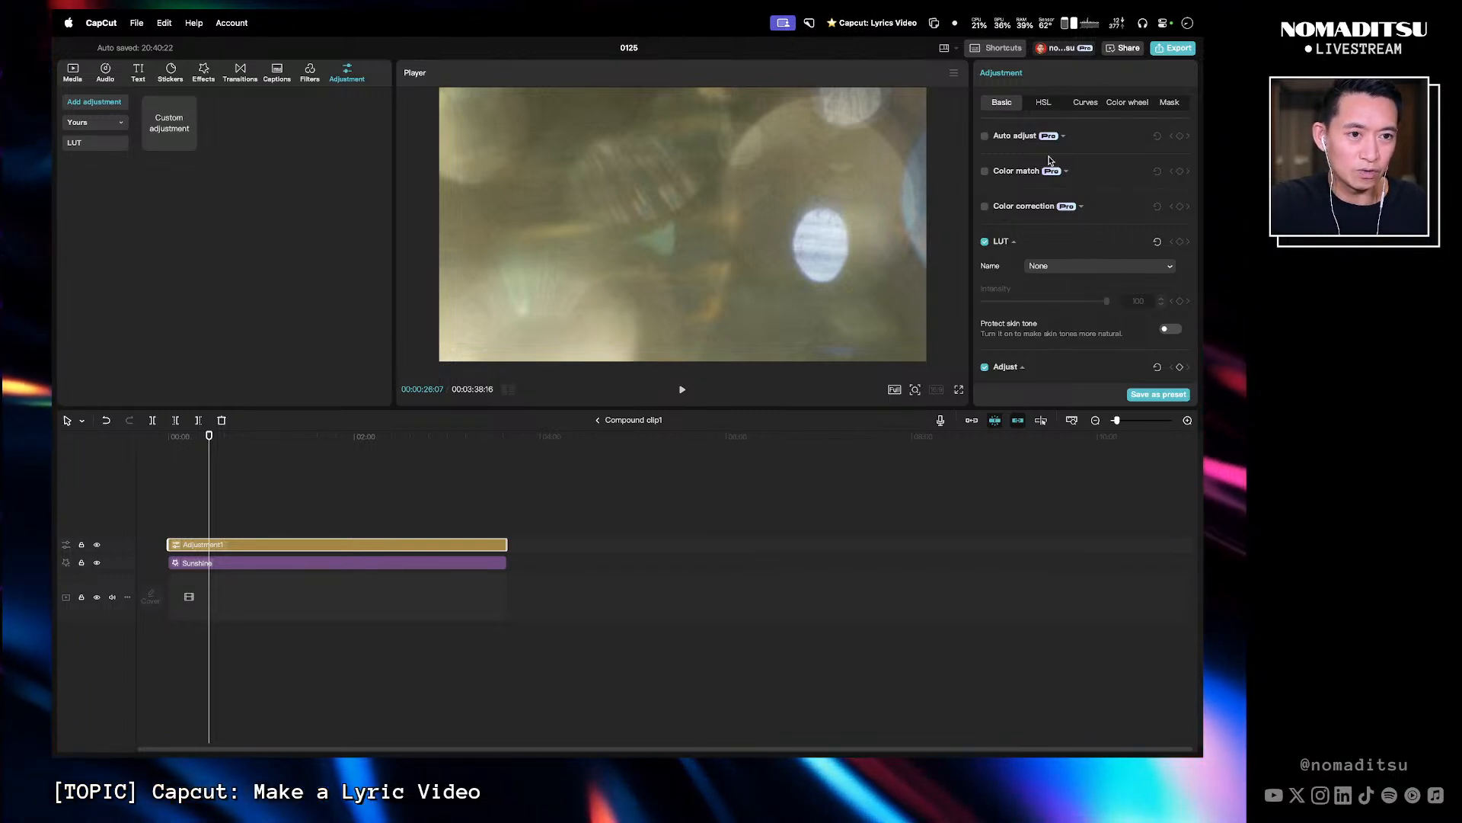
{"action": "left_click", "coordinate": [985, 207]}
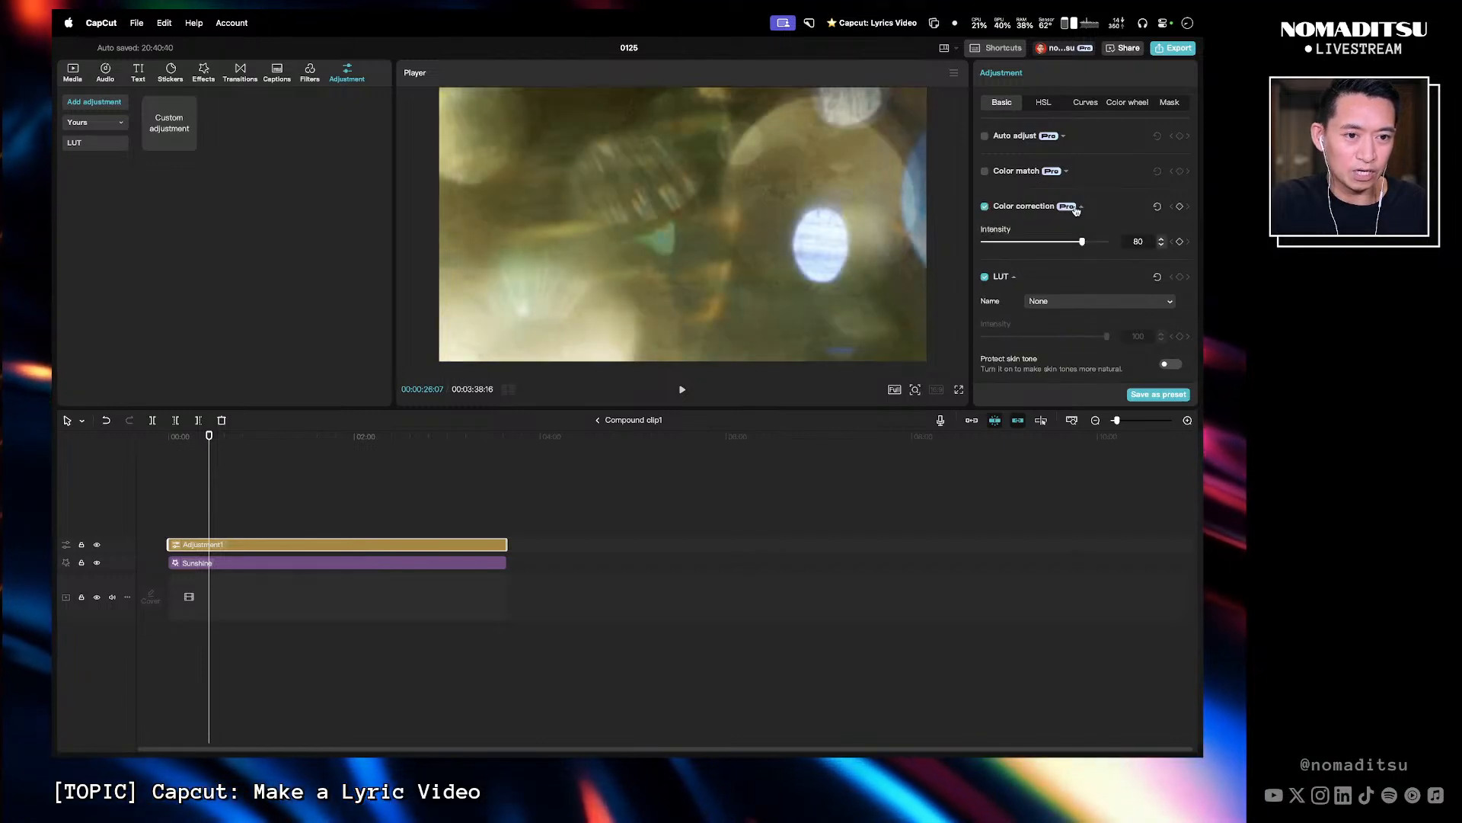
{"action": "left_click", "coordinate": [985, 206]}
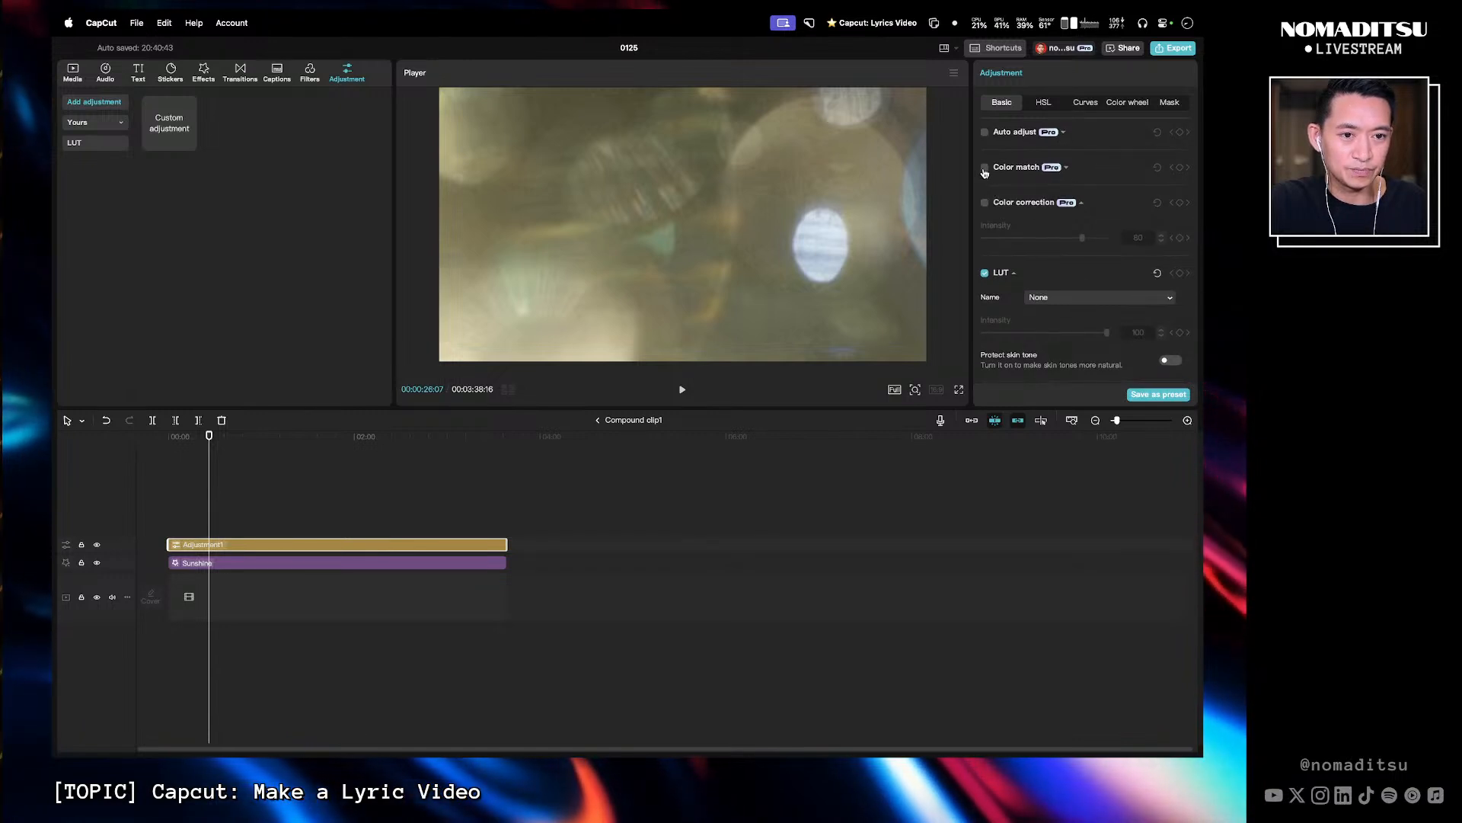
{"action": "left_click", "coordinate": [1040, 169]}
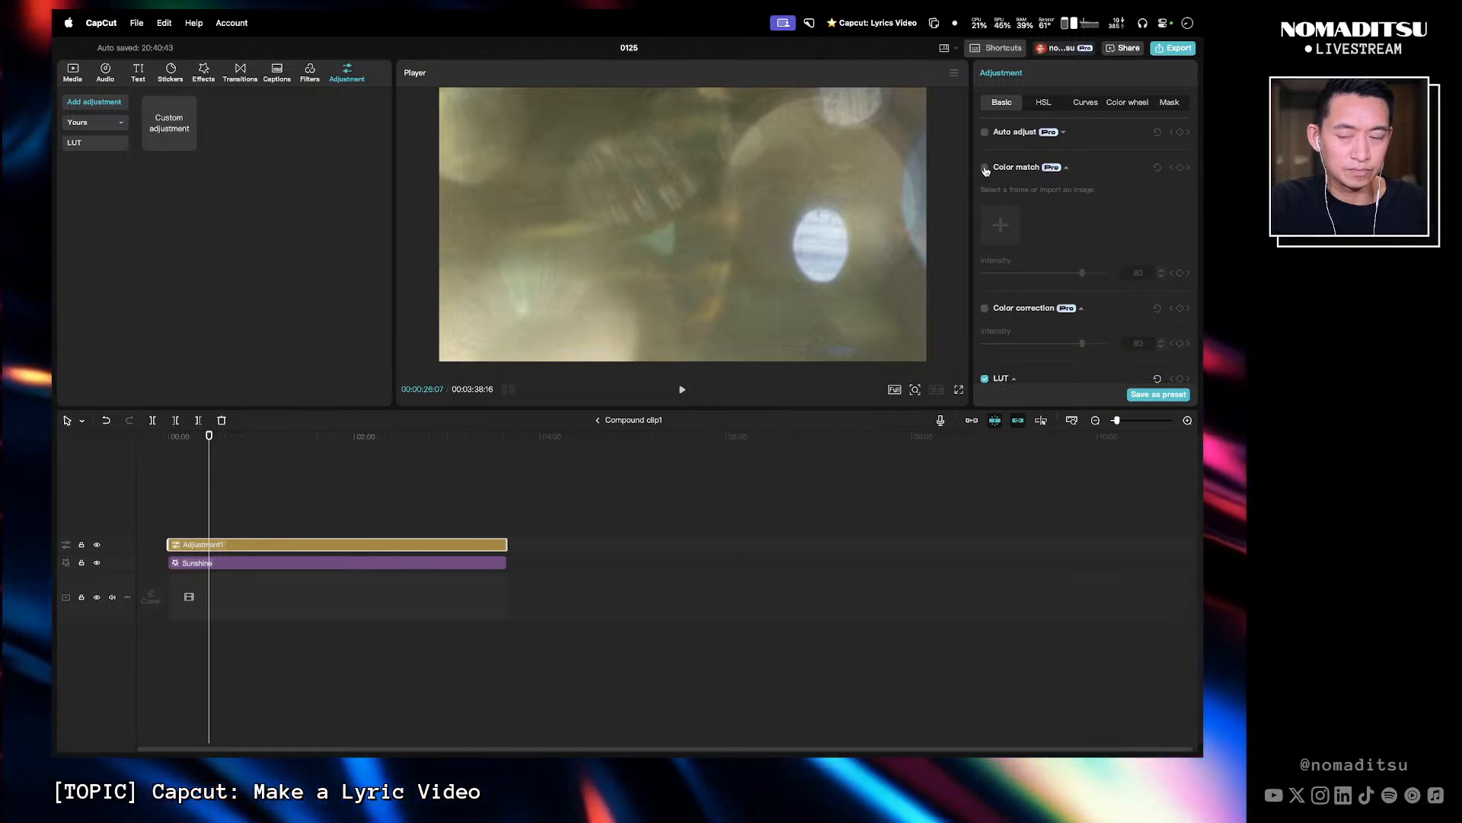
- Set the adjustment layer's Temp to -50 and Tint to 44
{"action": "left_click", "coordinate": [477, 487]}
{"action": "left_click", "coordinate": [449, 546]}
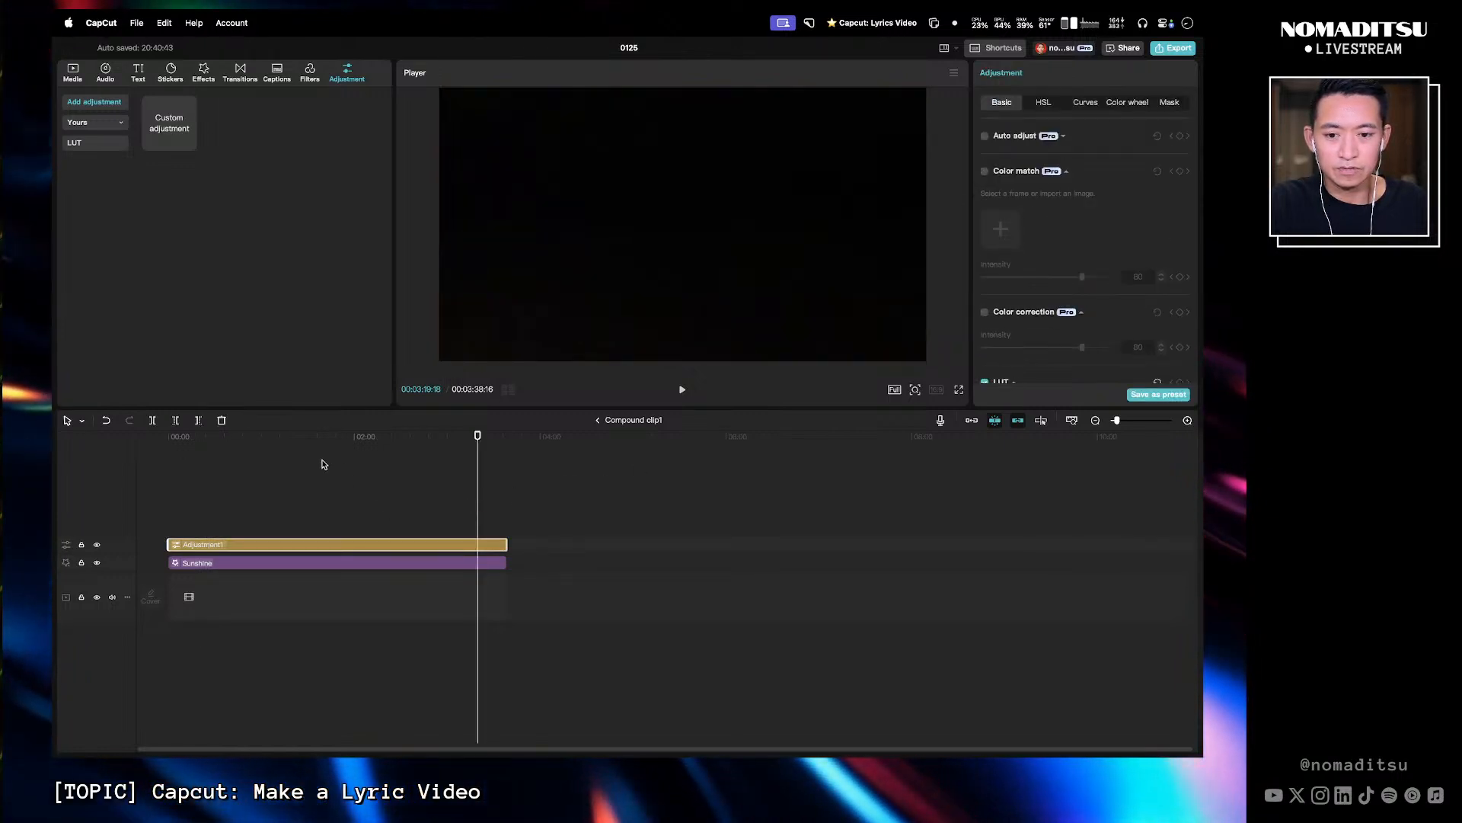
{"action": "left_click", "coordinate": [218, 453]}
{"action": "left_click_drag", "start_coordinate": [219, 454], "coordinate": [197, 450]}
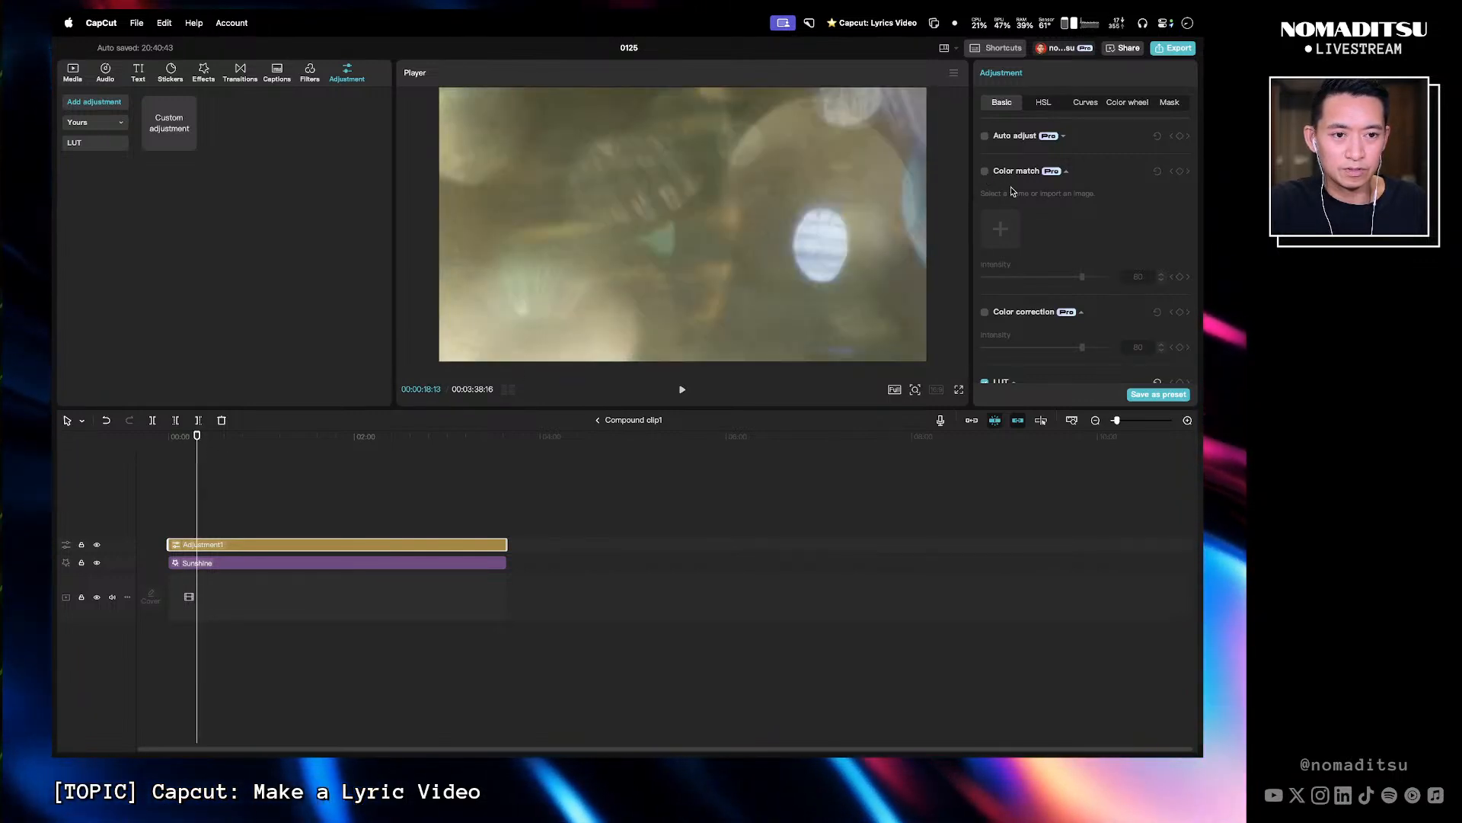
{"action": "scroll", "coordinate": [1064, 176], "scroll_direction": "down", "scroll_amount": 10}
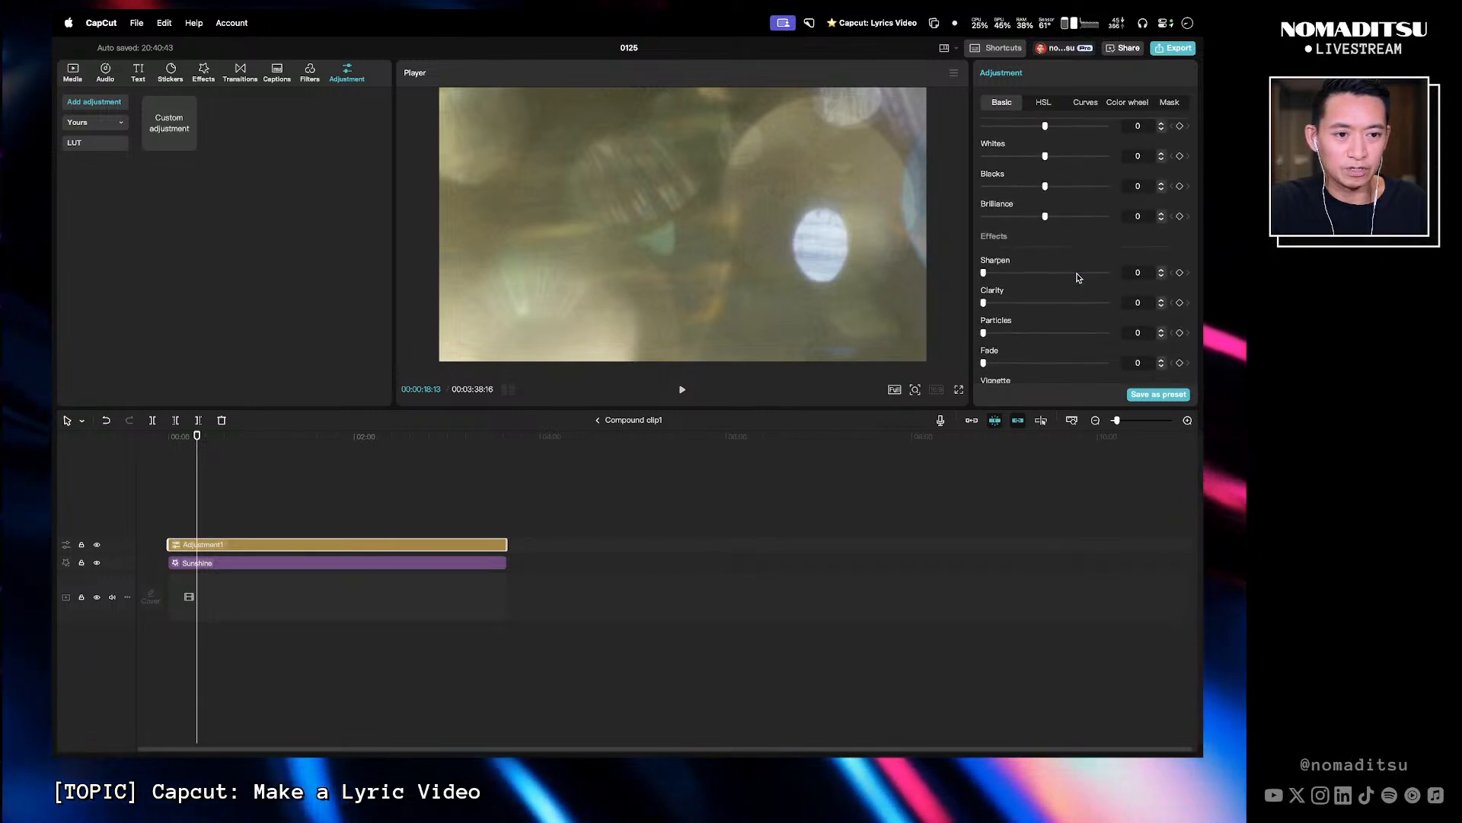
{"action": "scroll", "coordinate": [1066, 229], "scroll_direction": "up", "scroll_amount": 10}
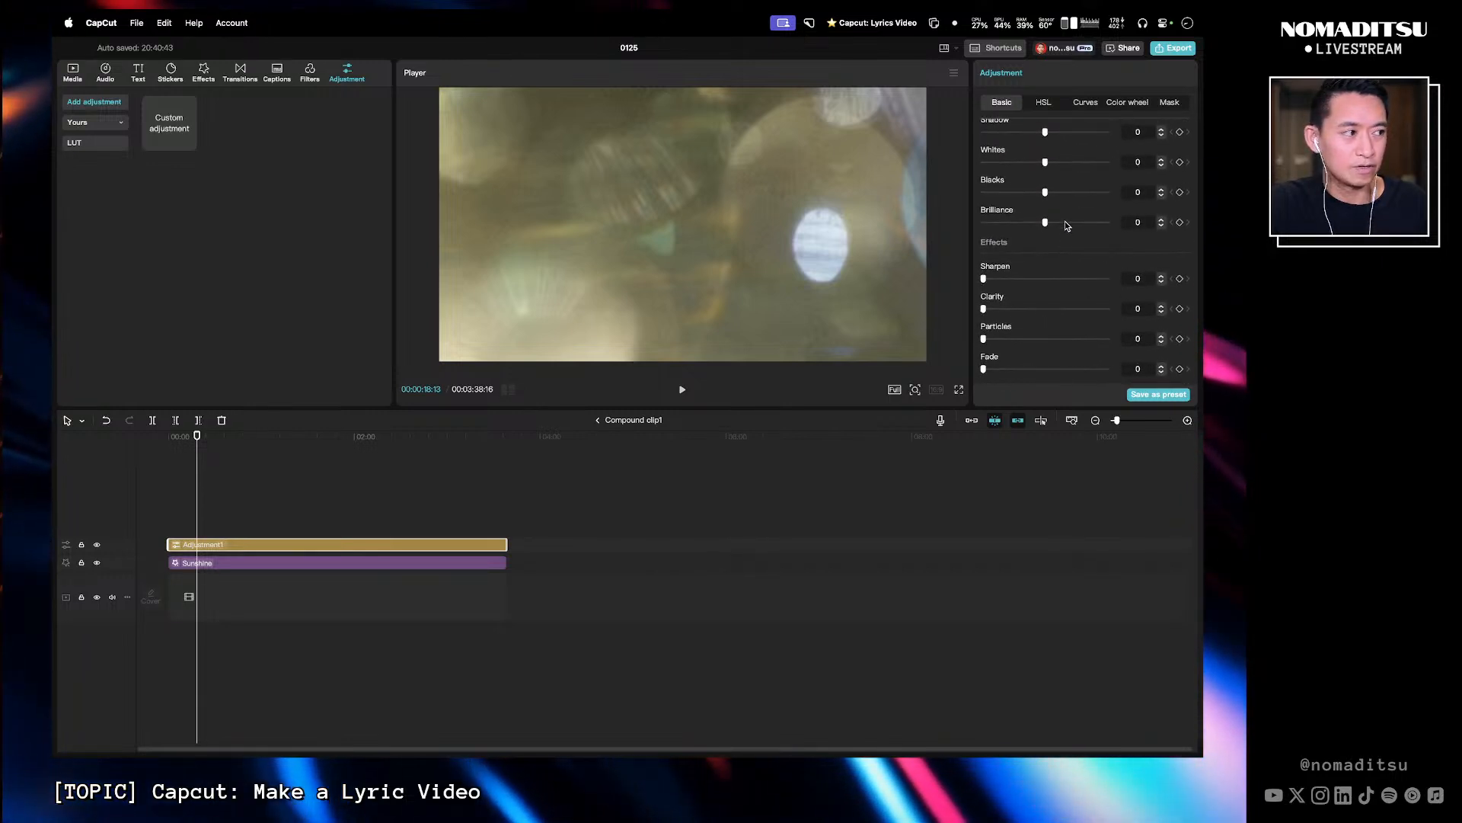
{"action": "scroll", "coordinate": [1061, 212], "scroll_direction": "down", "scroll_amount": 4}
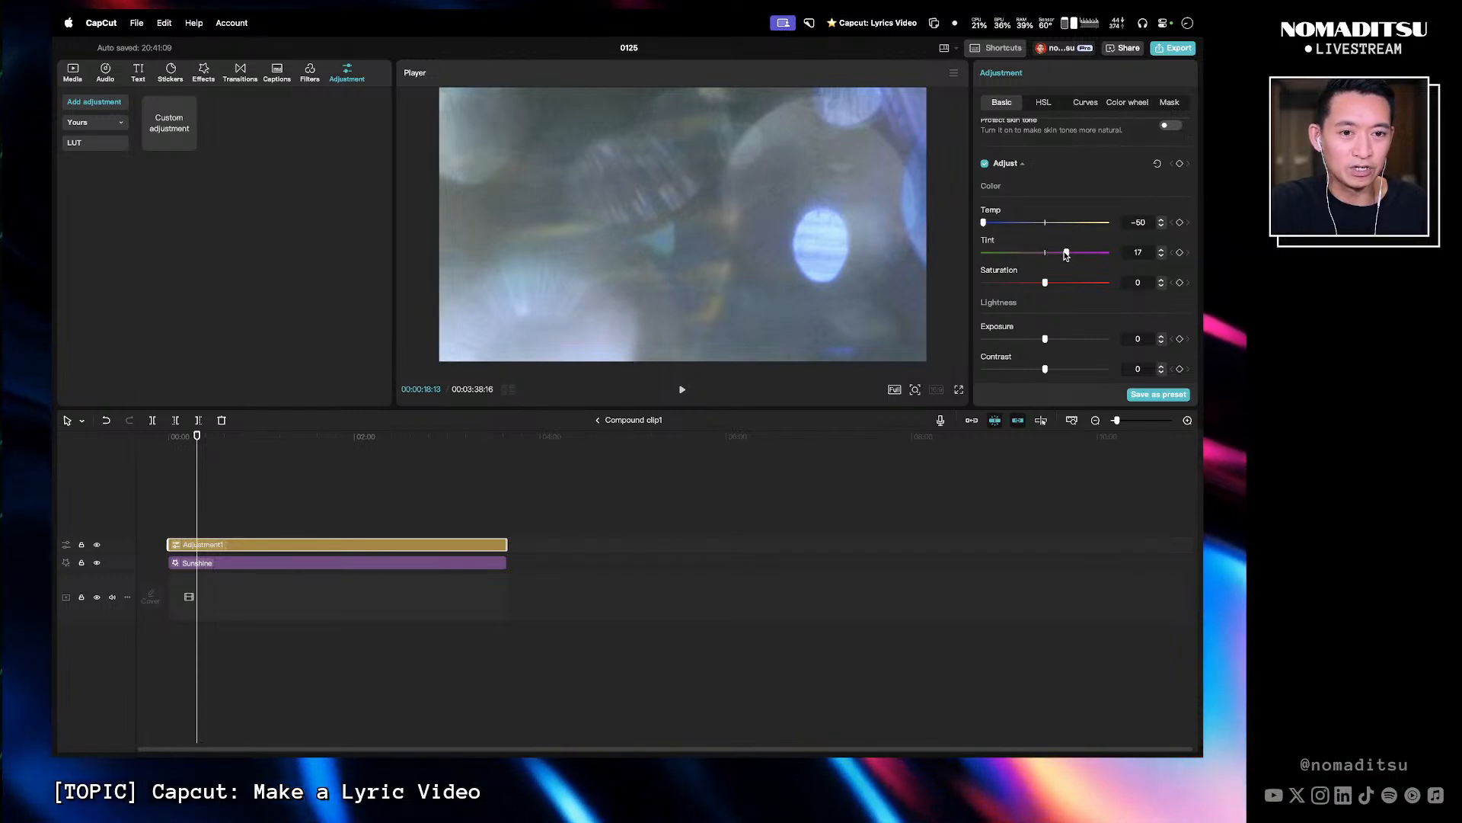
{"action": "scroll", "coordinate": [1050, 312], "scroll_direction": "down", "scroll_amount": 4}
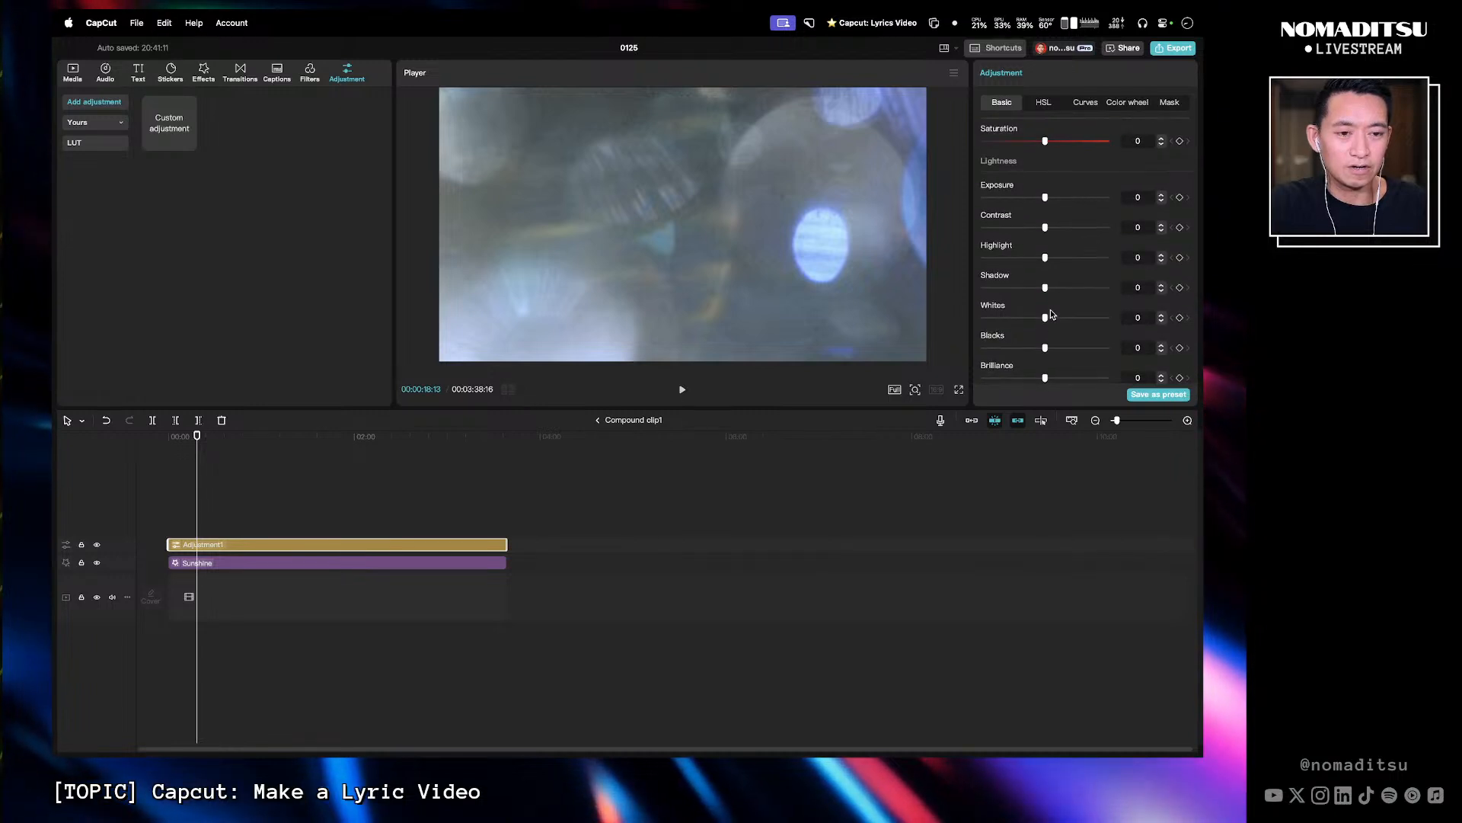
{"action": "scroll", "coordinate": [1053, 310], "scroll_direction": "up", "scroll_amount": 6}
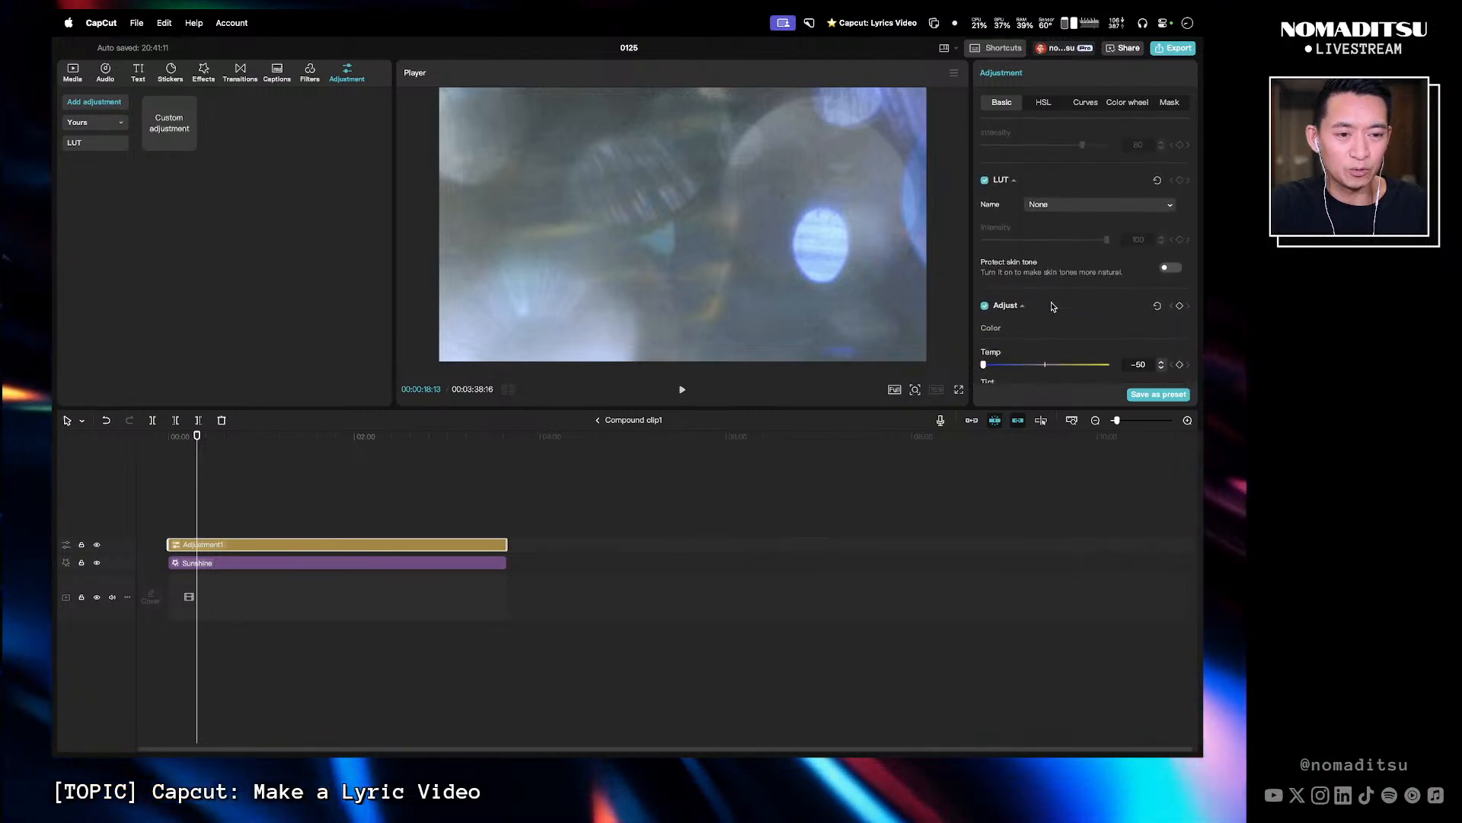
{"action": "scroll", "coordinate": [1054, 309], "scroll_direction": "down", "scroll_amount": 2}
{"action": "left_click_drag", "start_coordinate": [1059, 294], "coordinate": [1100, 294]}
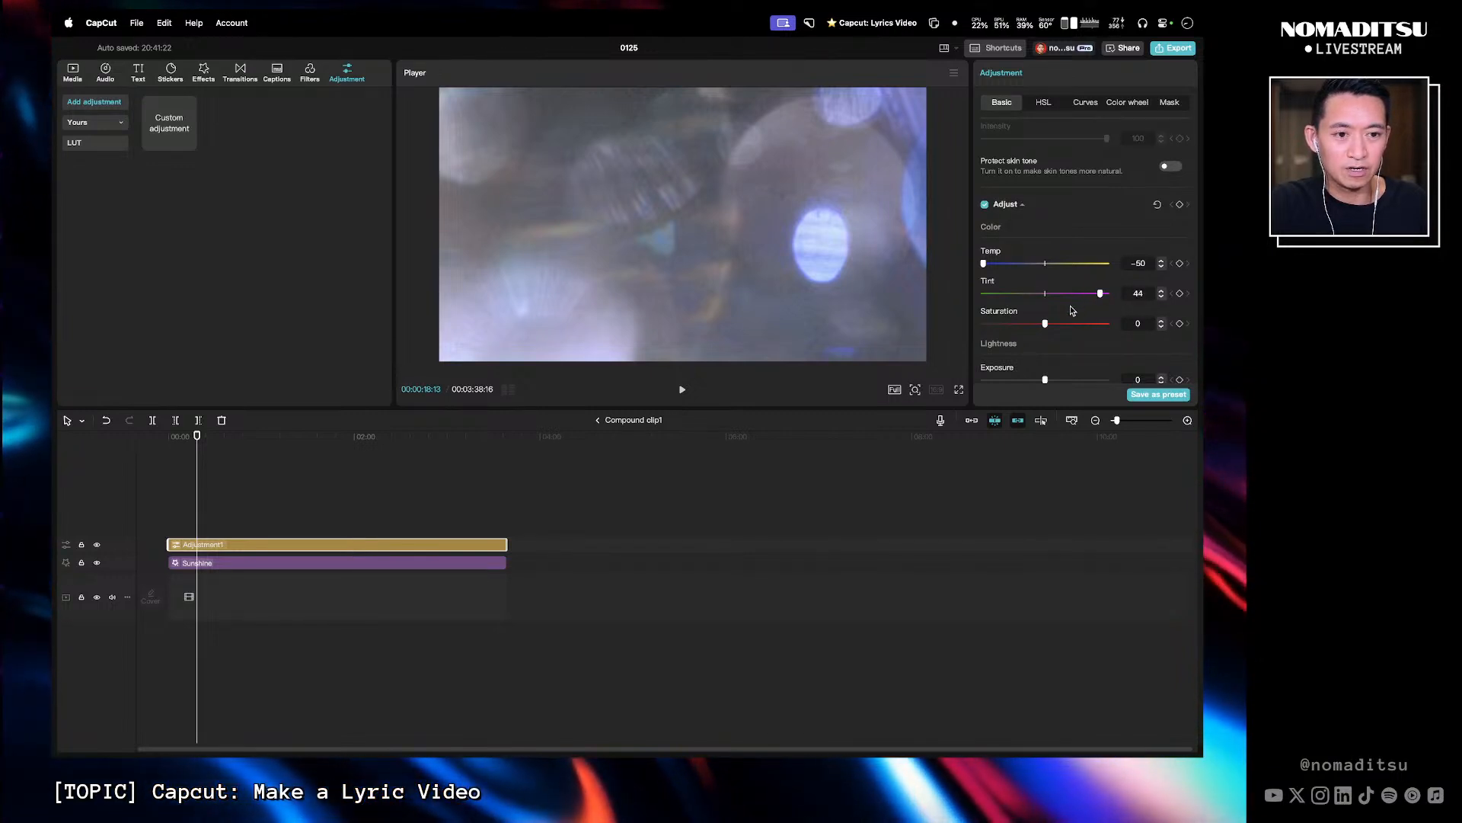
- Browse the adjustment layer's remaining Basic sliders and its HSL and Color wheel settings
{"action": "scroll", "coordinate": [1071, 305], "scroll_direction": "down", "scroll_amount": 1}
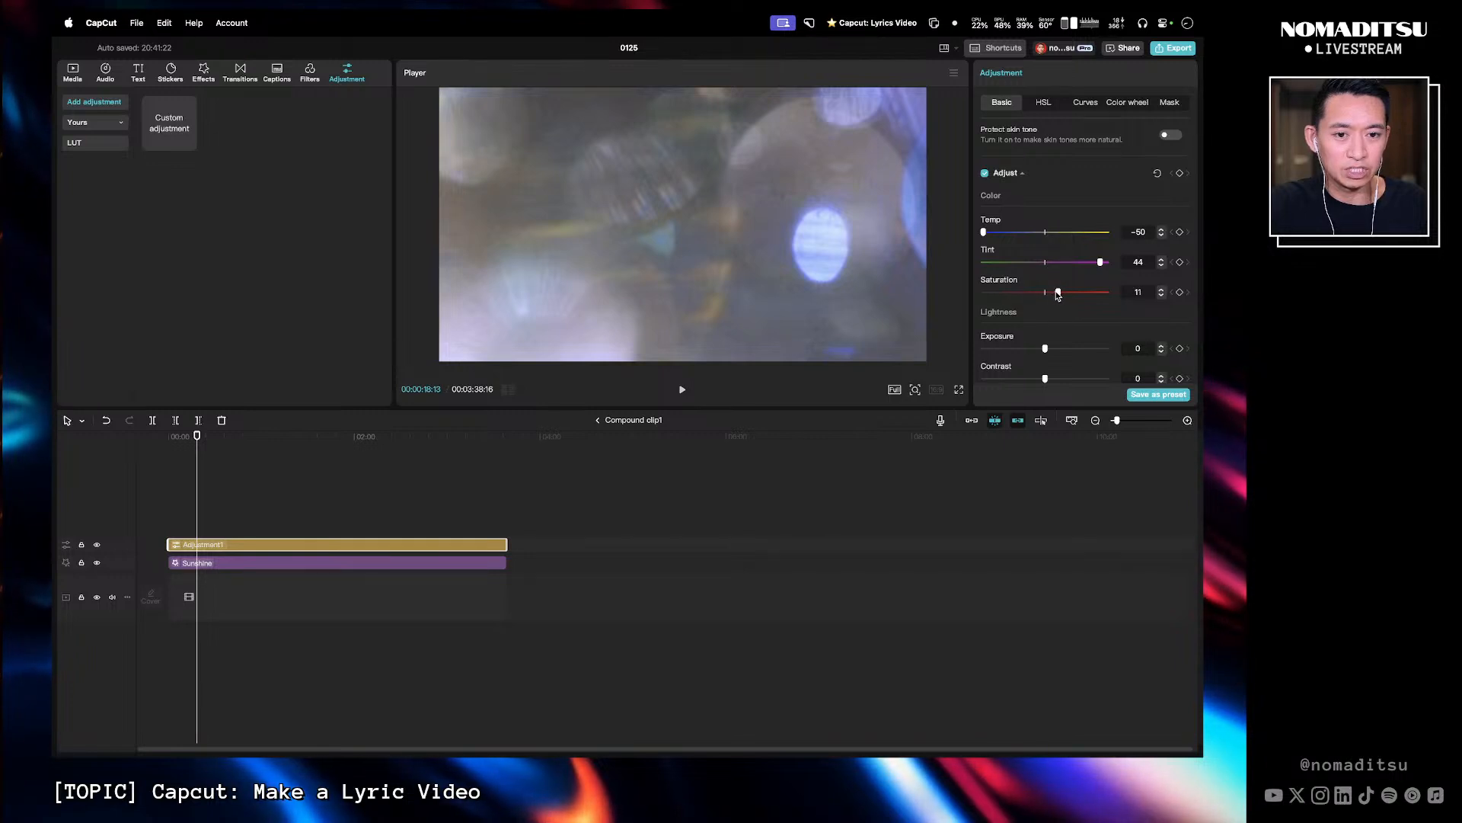
{"action": "scroll", "coordinate": [1044, 296], "scroll_direction": "down", "scroll_amount": 4}
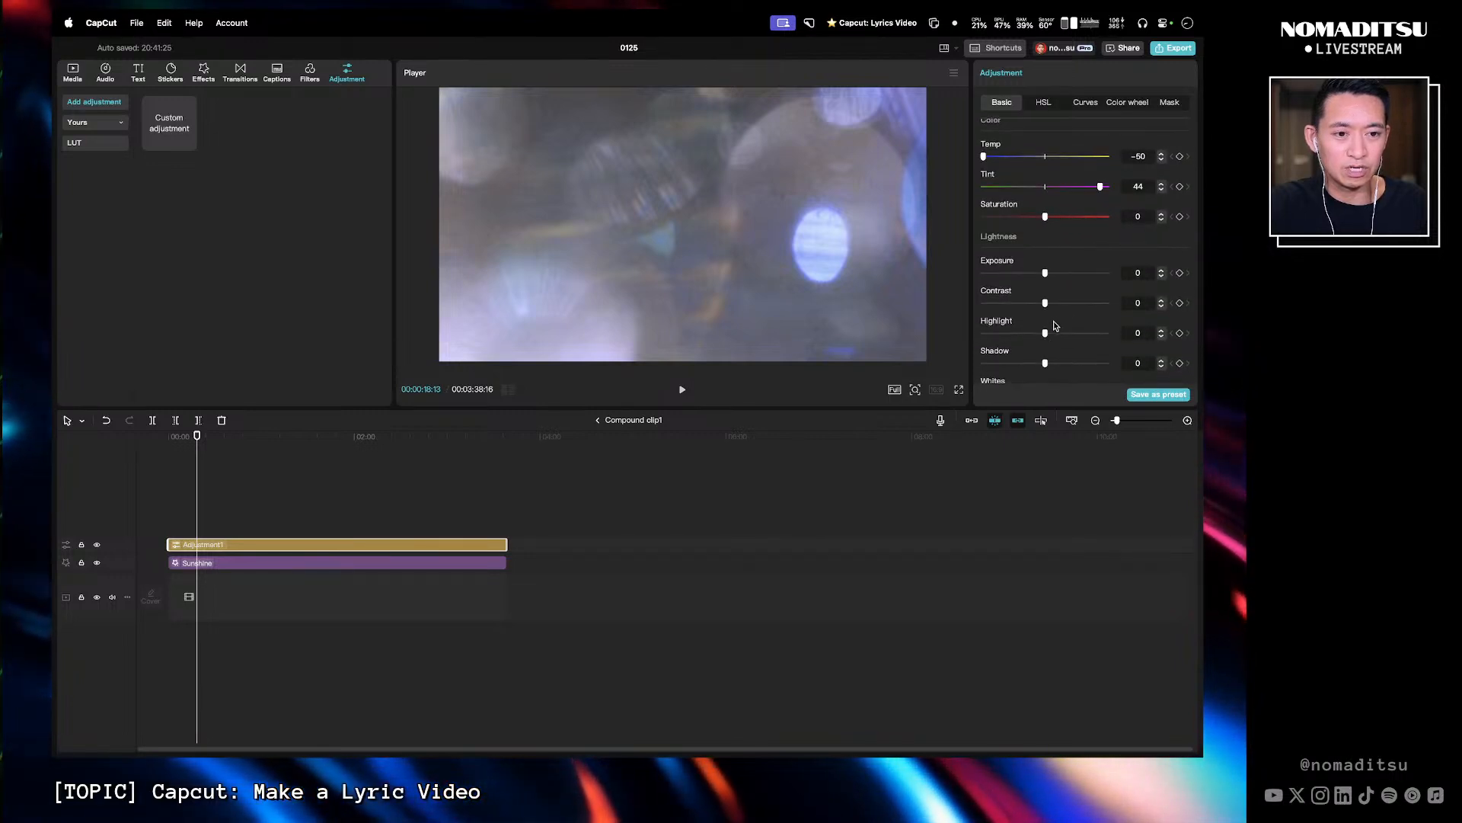
{"action": "left_click_drag", "start_coordinate": [1045, 254], "coordinate": [1026, 258]}
{"action": "scroll", "coordinate": [1064, 338], "scroll_direction": "down", "scroll_amount": 6}
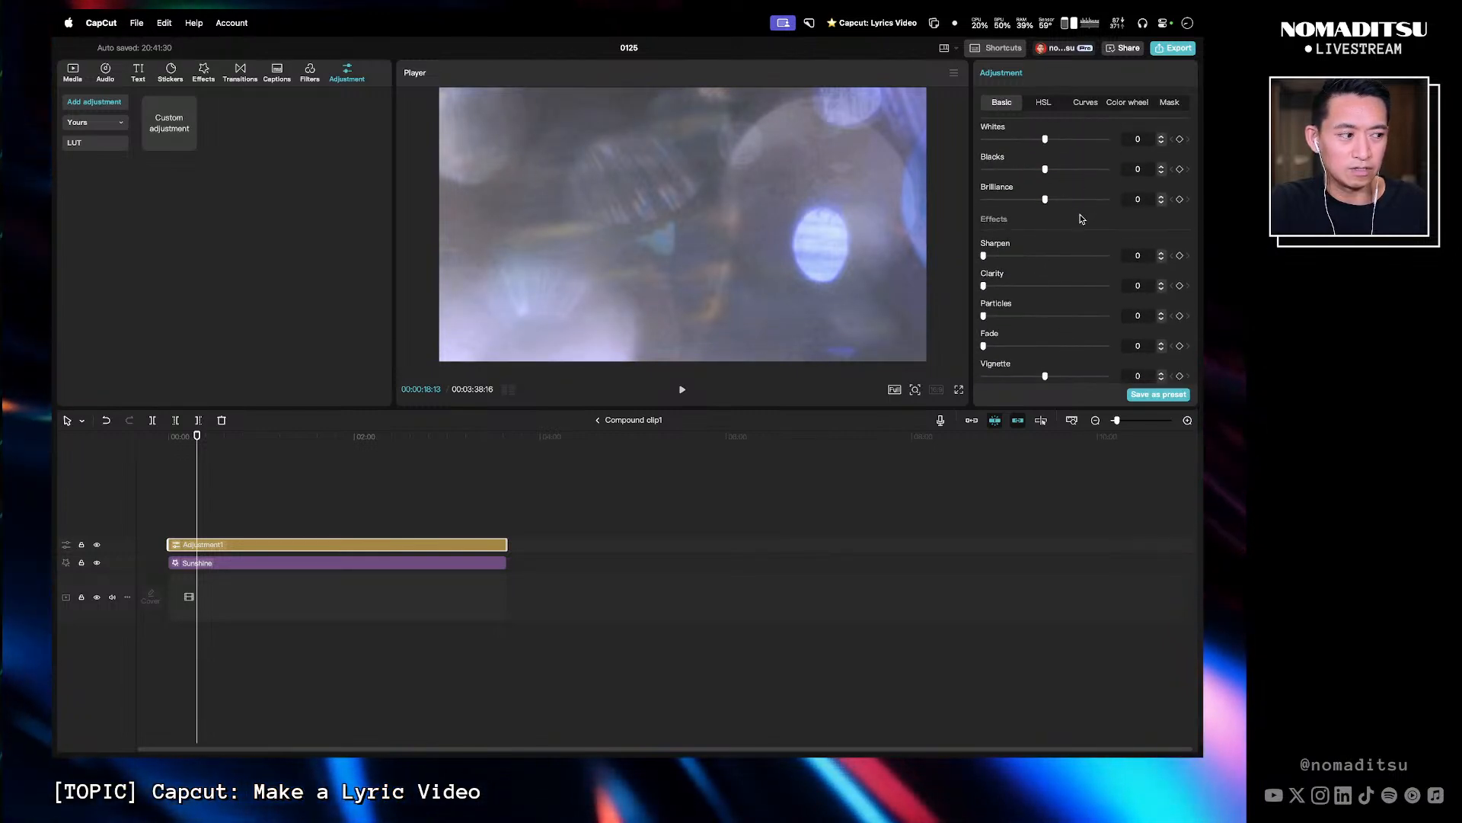
{"action": "left_click", "coordinate": [1042, 104]}
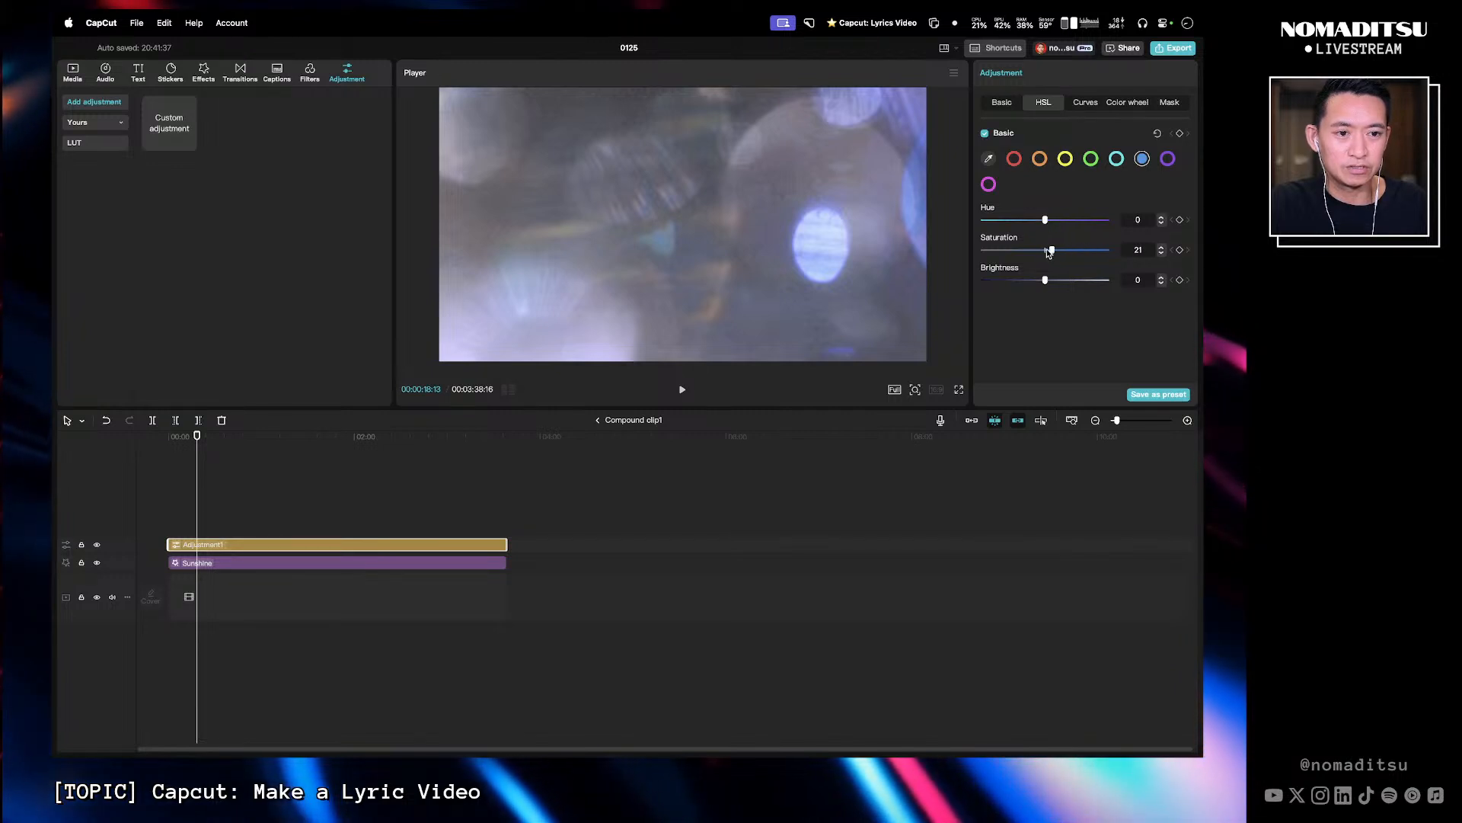
{"action": "left_click", "coordinate": [1116, 105]}
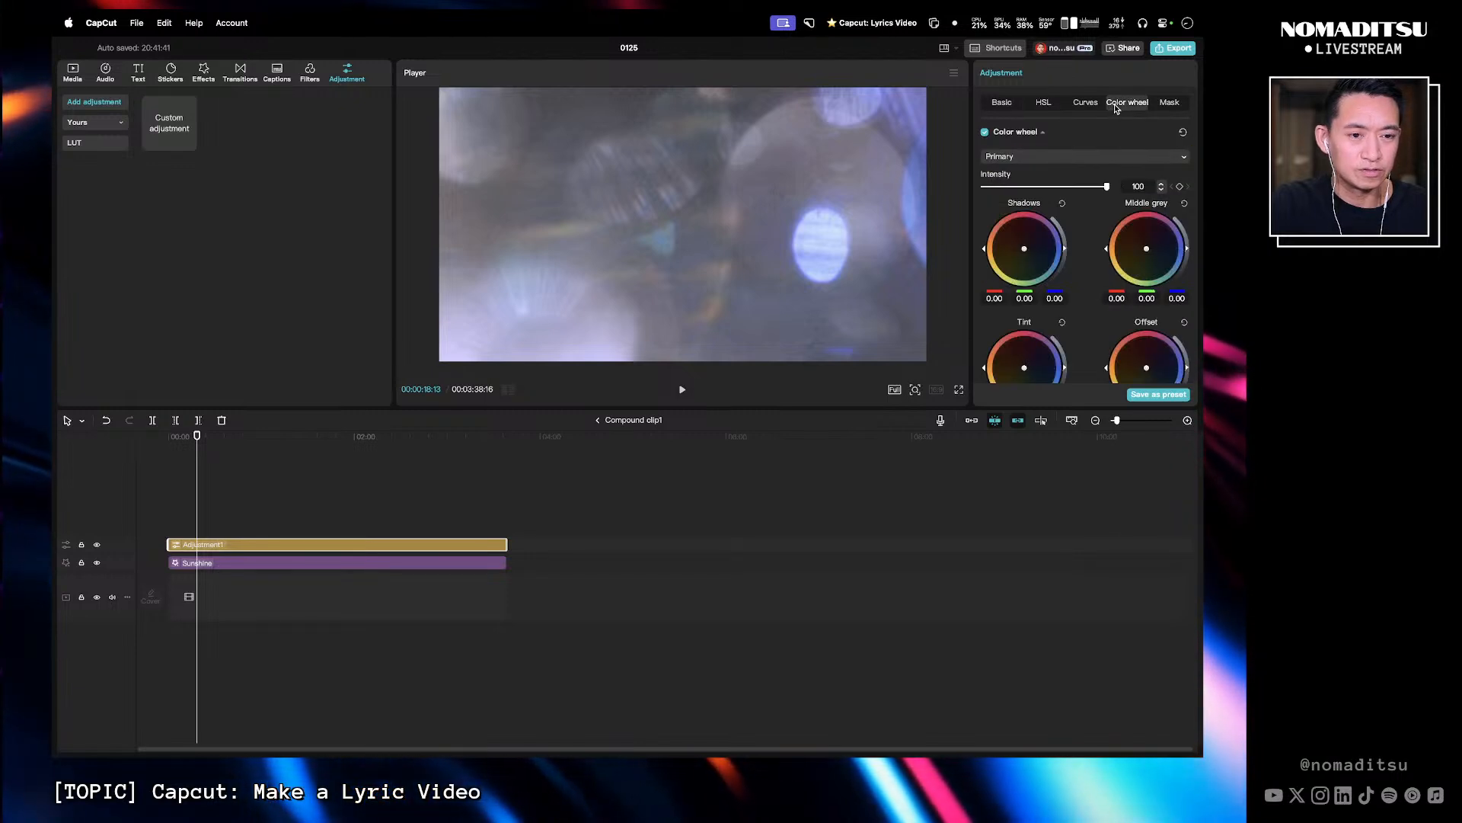
{"action": "left_click", "coordinate": [993, 110]}
{"action": "scroll", "coordinate": [1072, 222], "scroll_direction": "down", "scroll_amount": 10}
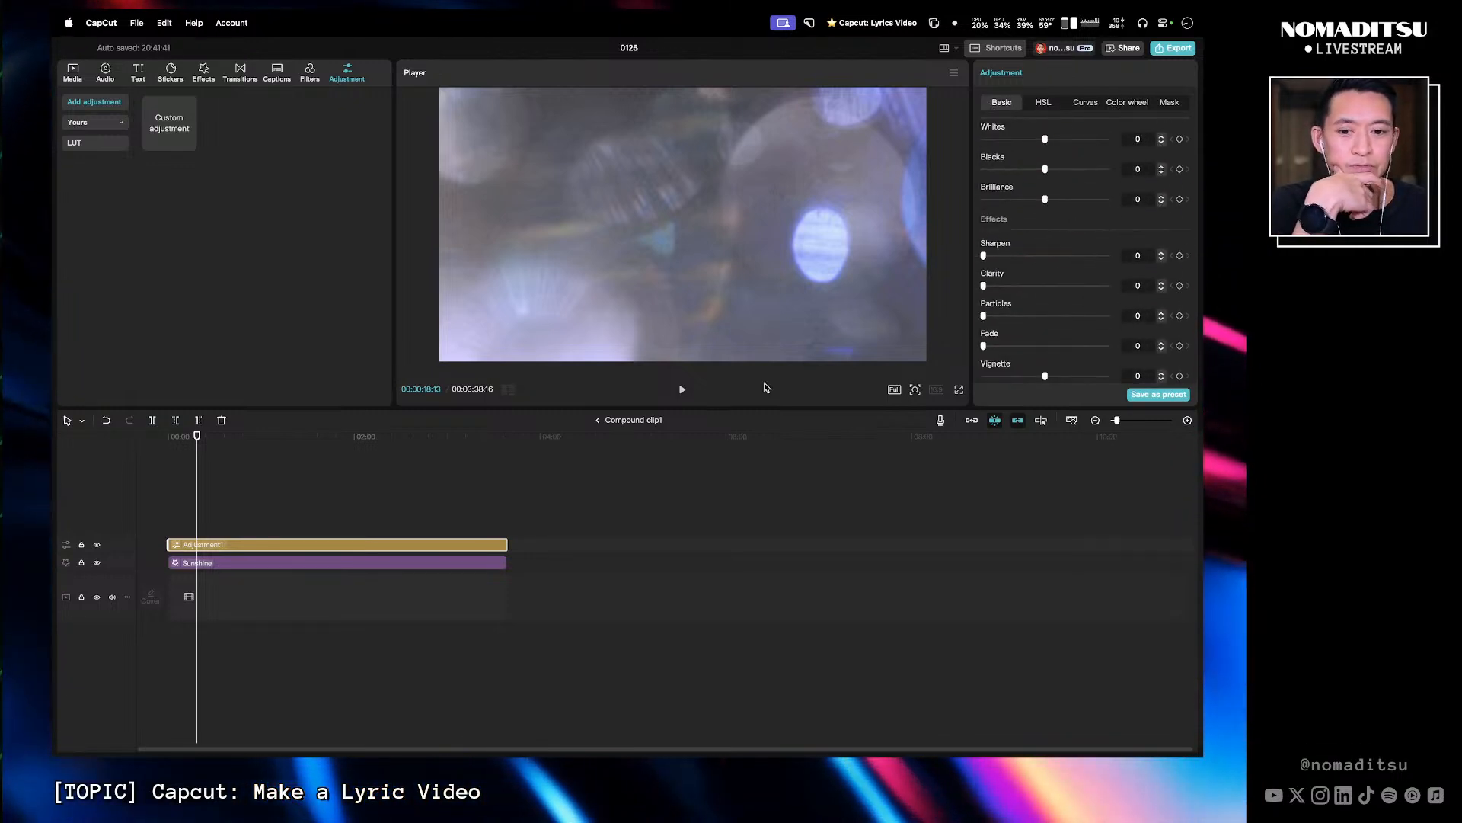
- Take the adjustment layer and Sunshine effect out of the compound clip
{"action": "left_click", "coordinate": [598, 420]}
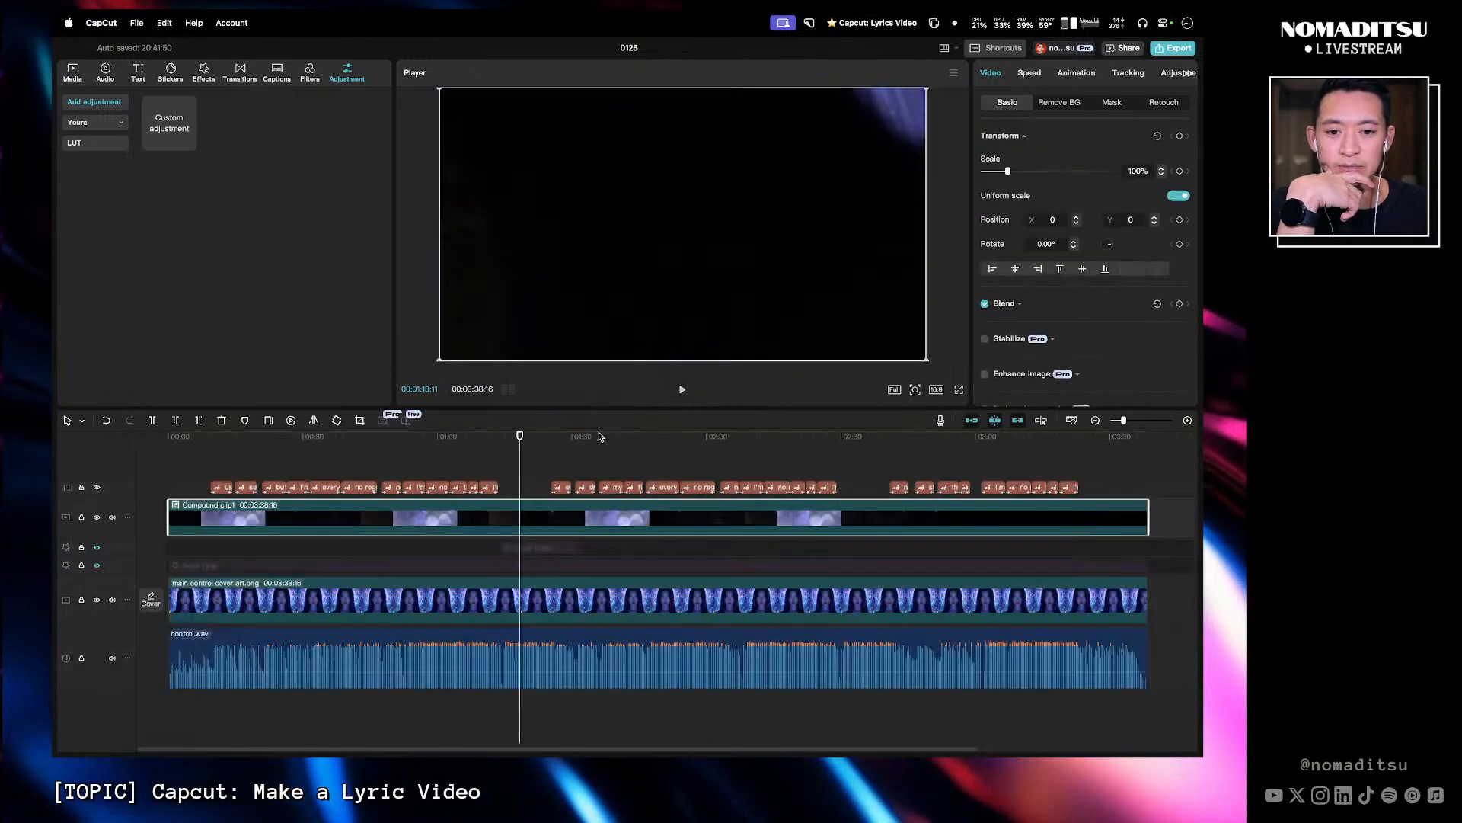
{"action": "mouse_move", "coordinate": [516, 436]}
{"action": "left_mouse_down"}
{"action": "mouse_move", "coordinate": [415, 440]}
{"action": "mouse_move", "coordinate": [513, 438]}
{"action": "left_mouse_up"}
{"action": "double_click", "coordinate": [521, 516]}
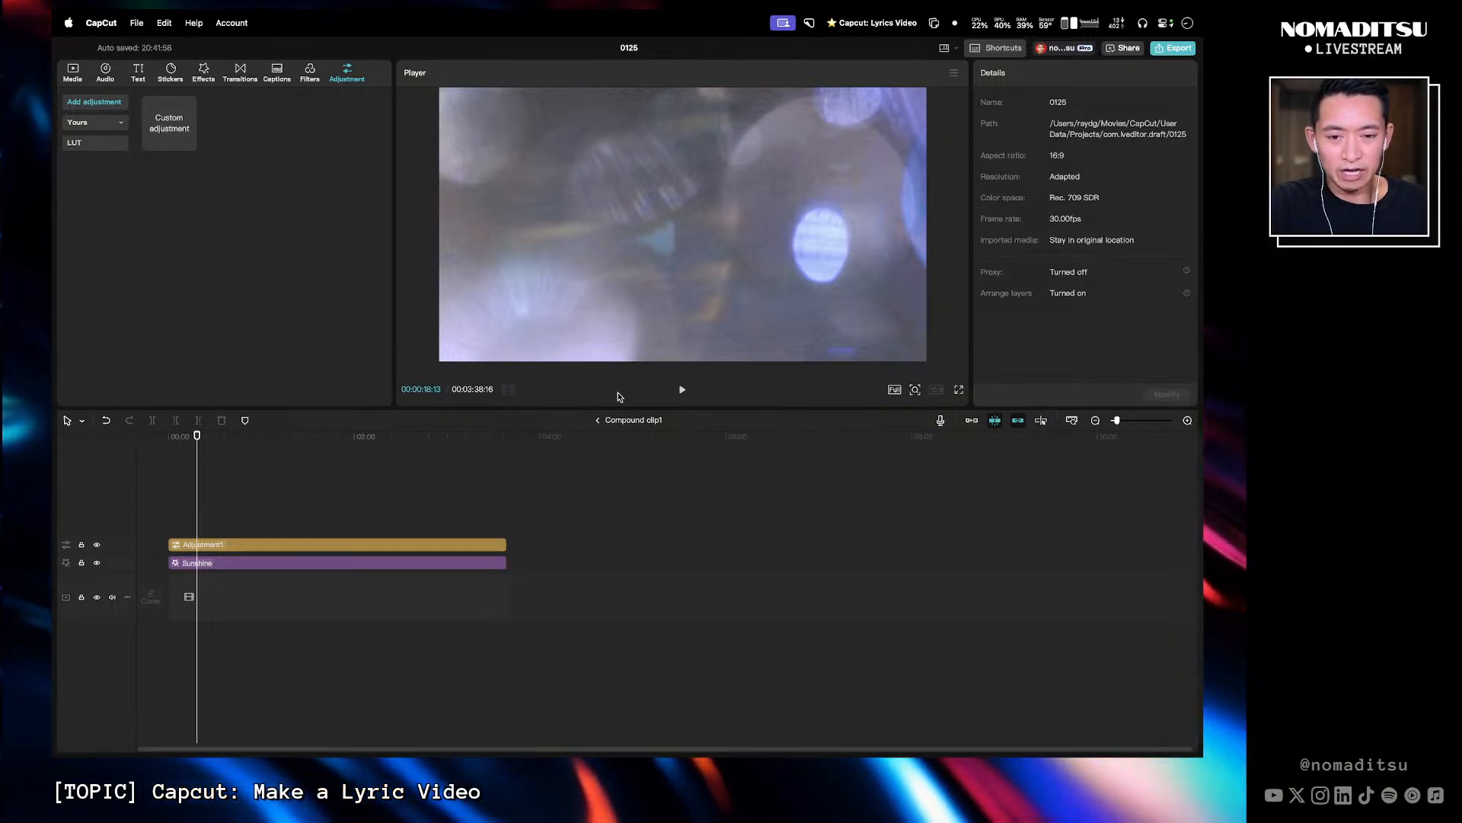
{"action": "left_click", "coordinate": [245, 461]}
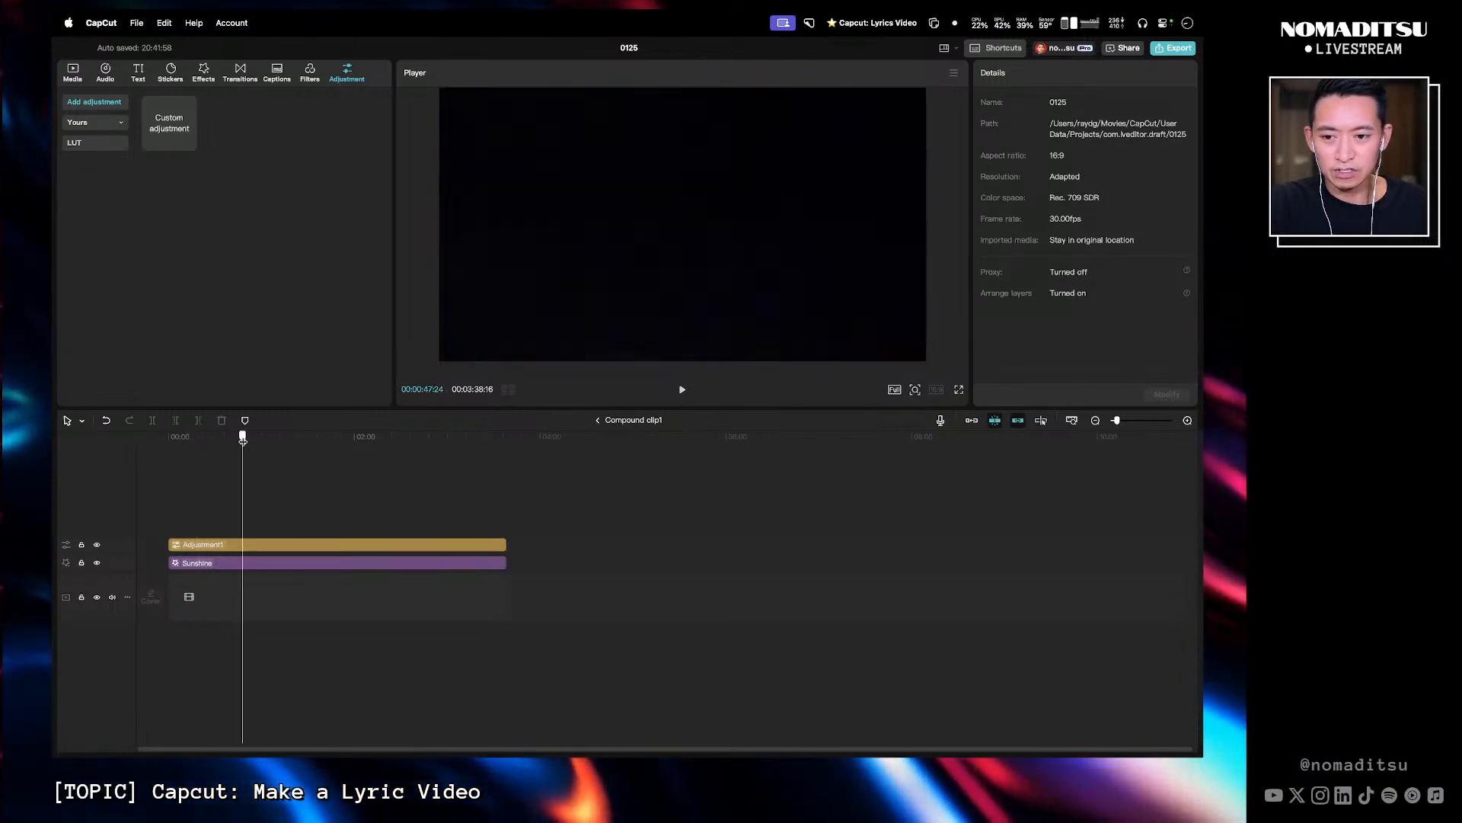
{"action": "left_click", "coordinate": [436, 547]}
{"action": "left_click", "coordinate": [401, 559], "text": "super"}
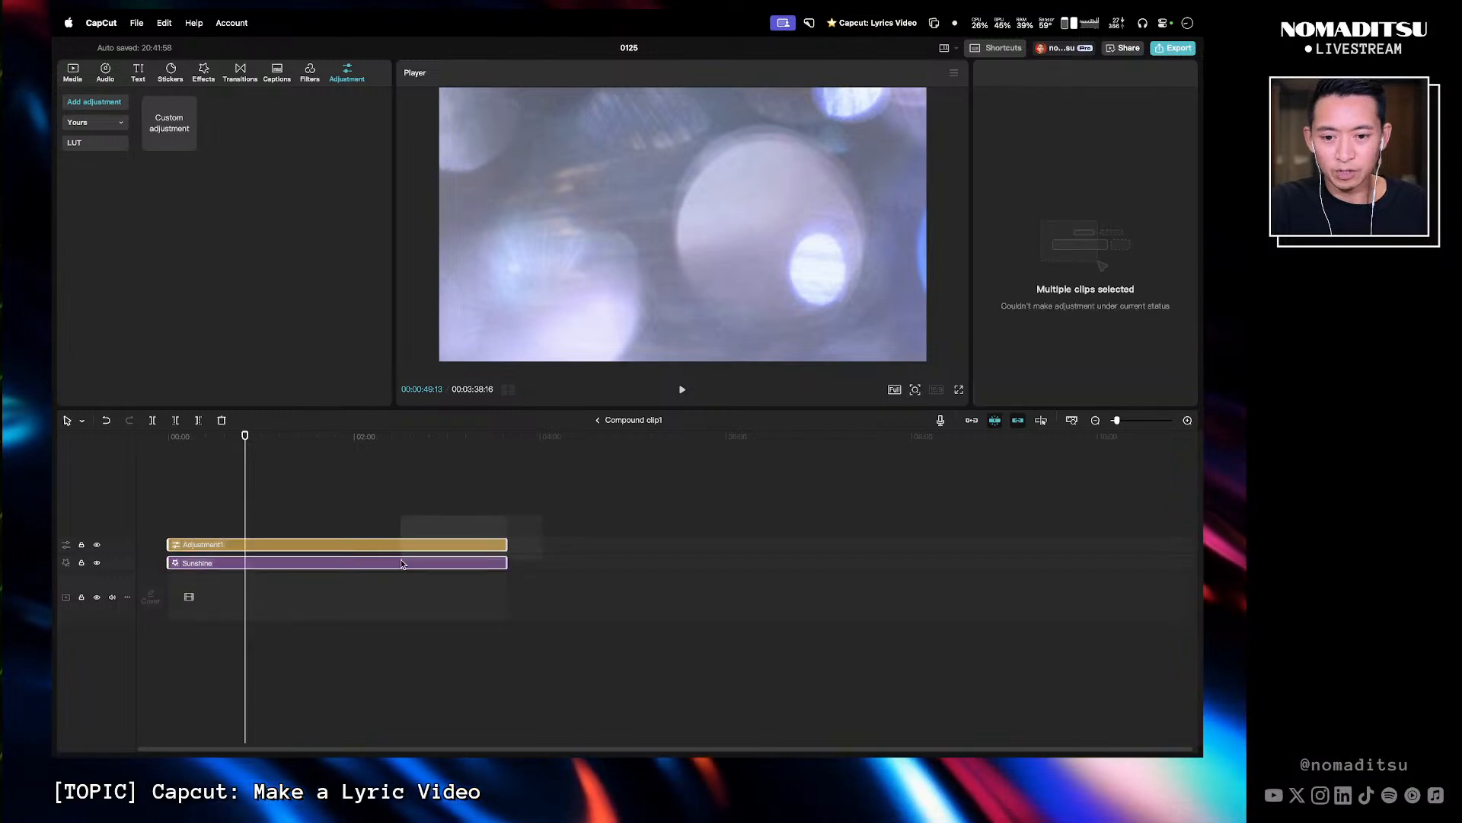
{"action": "key", "text": "BackSpace"}
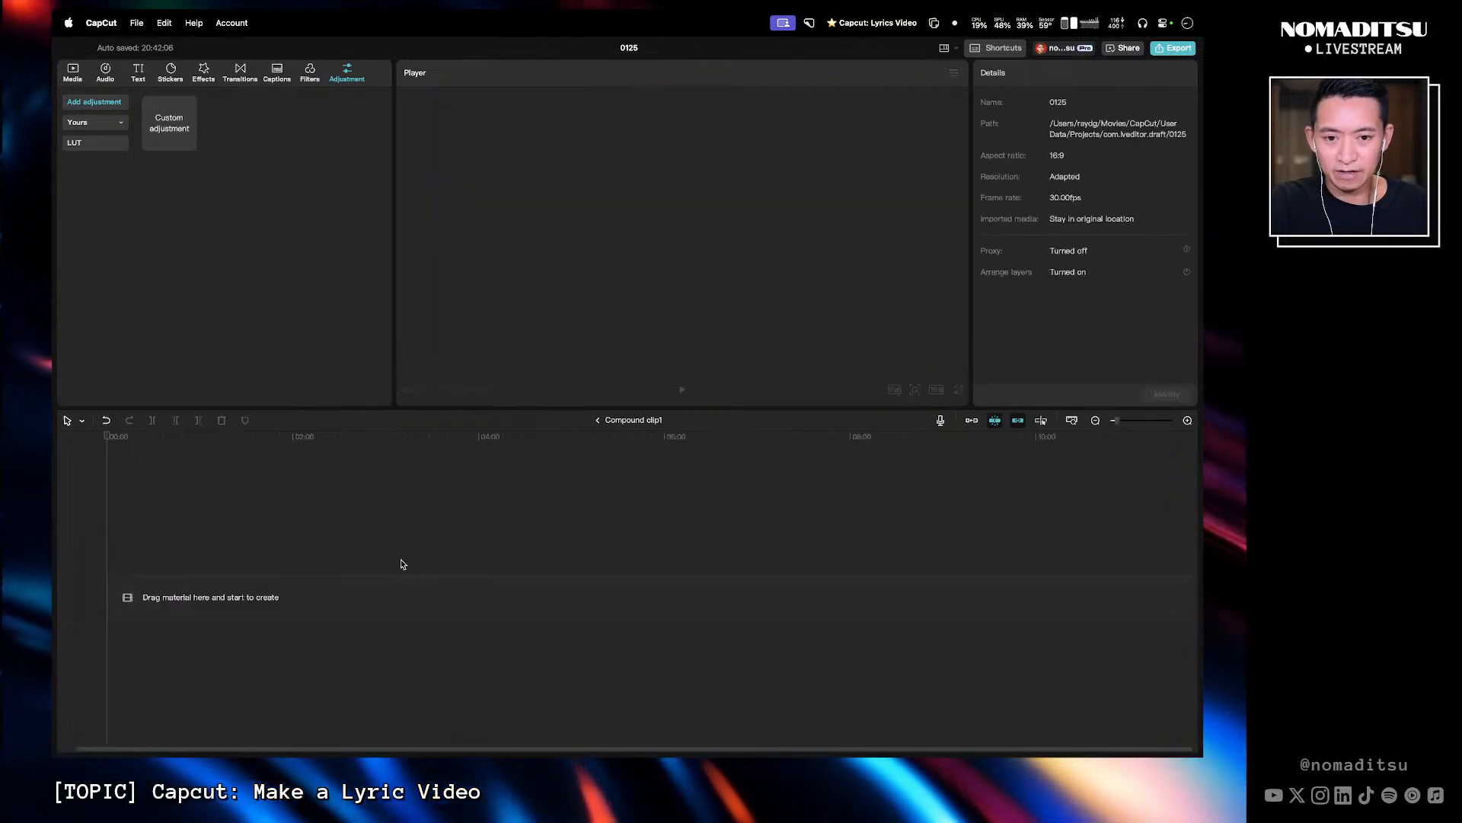
- Paste the adjustment layer and Sunshine effect into the main timeline at about 1:11, below the compound clip track
{"action": "left_click", "coordinate": [601, 420]}
{"action": "key", "text": "super+v"}
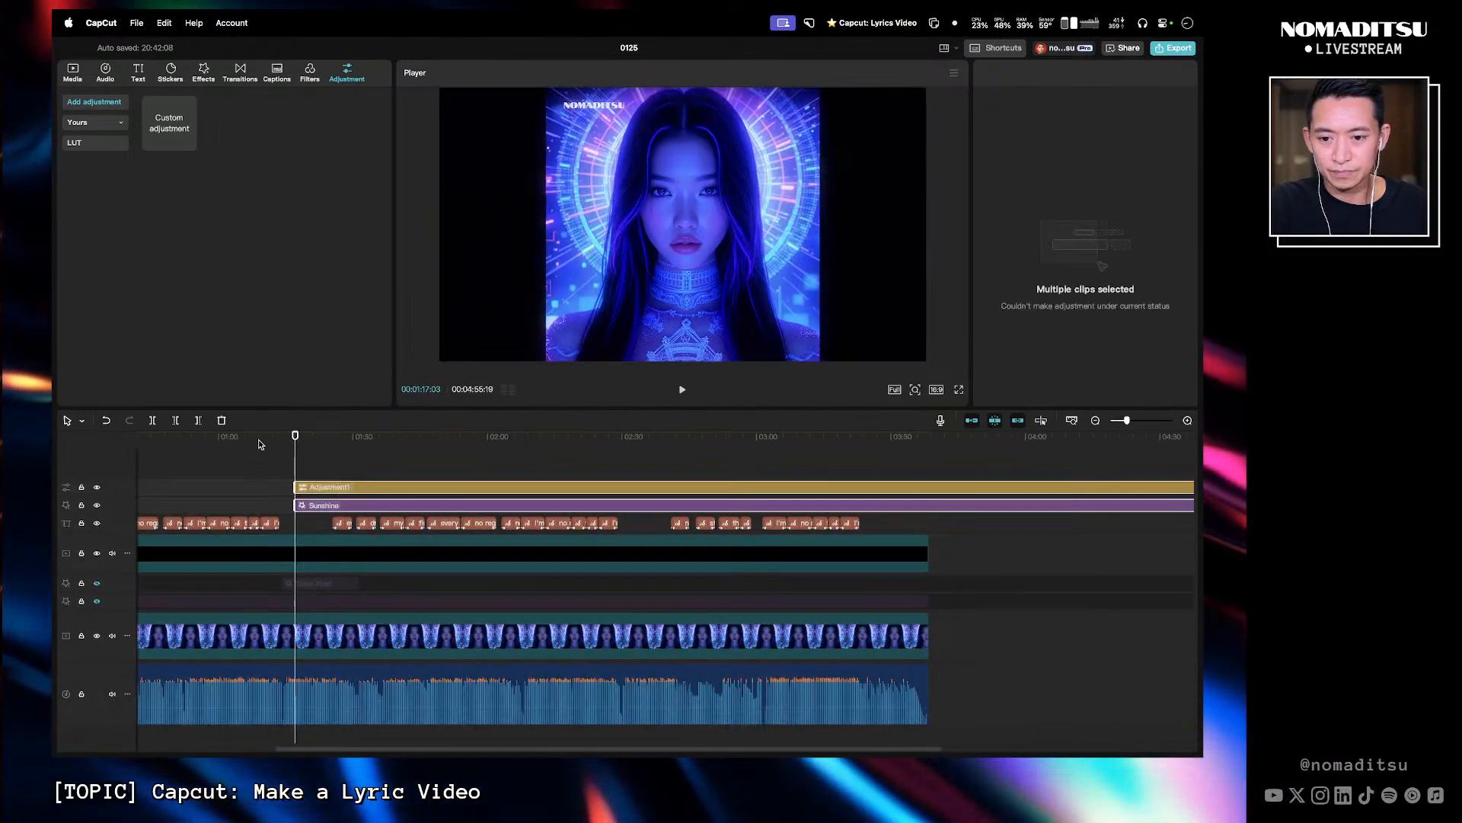
{"action": "left_click_drag", "start_coordinate": [452, 507], "coordinate": [431, 592]}
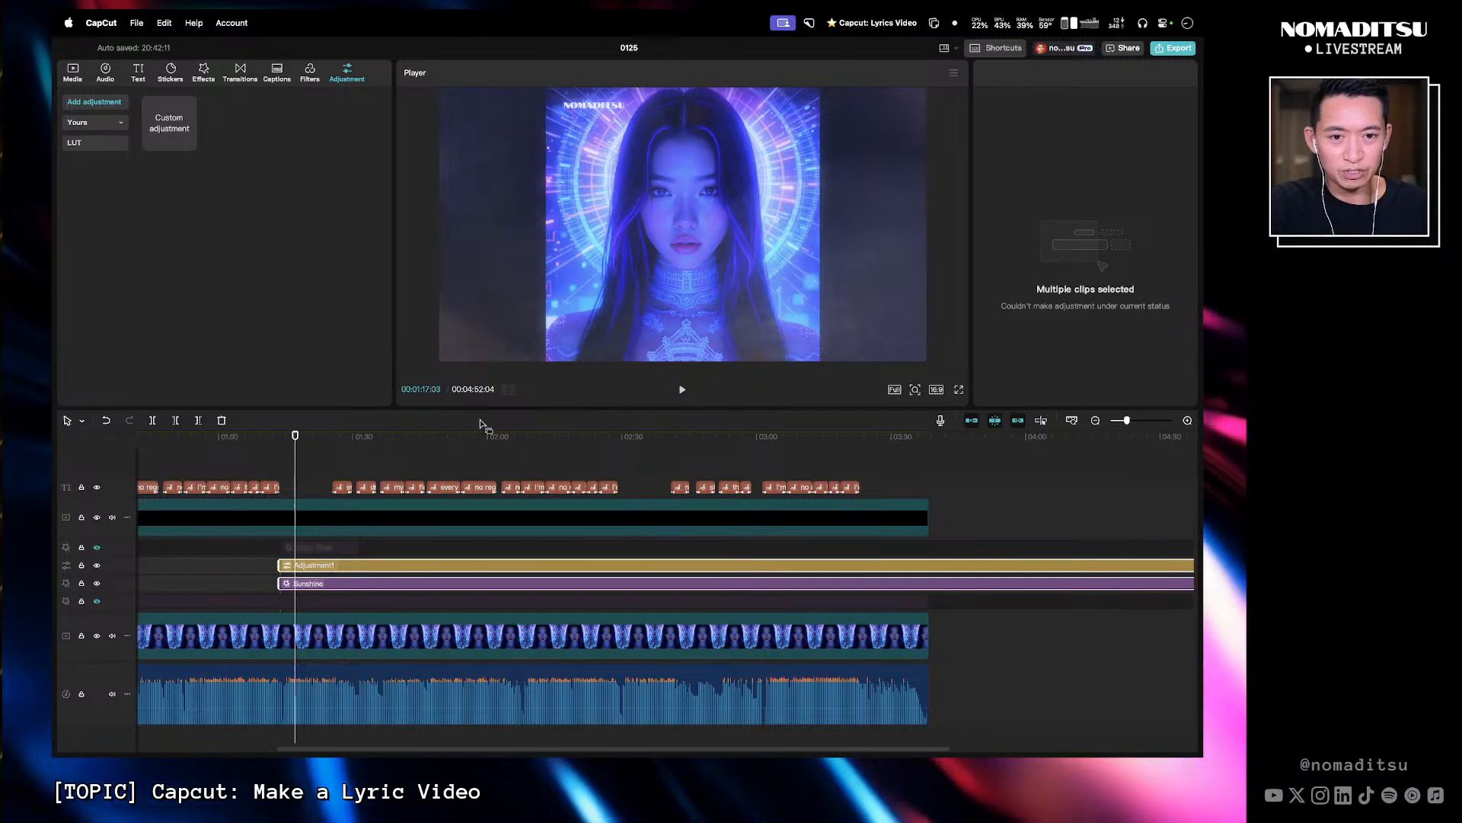
- Undo the paste and extraction so the adjustment layer and Sunshine effect return inside the compound clip
{"action": "mouse_move", "coordinate": [295, 447]}
{"action": "left_mouse_down"}
{"action": "mouse_move", "coordinate": [262, 445]}
{"action": "mouse_move", "coordinate": [292, 436]}
{"action": "left_mouse_up"}
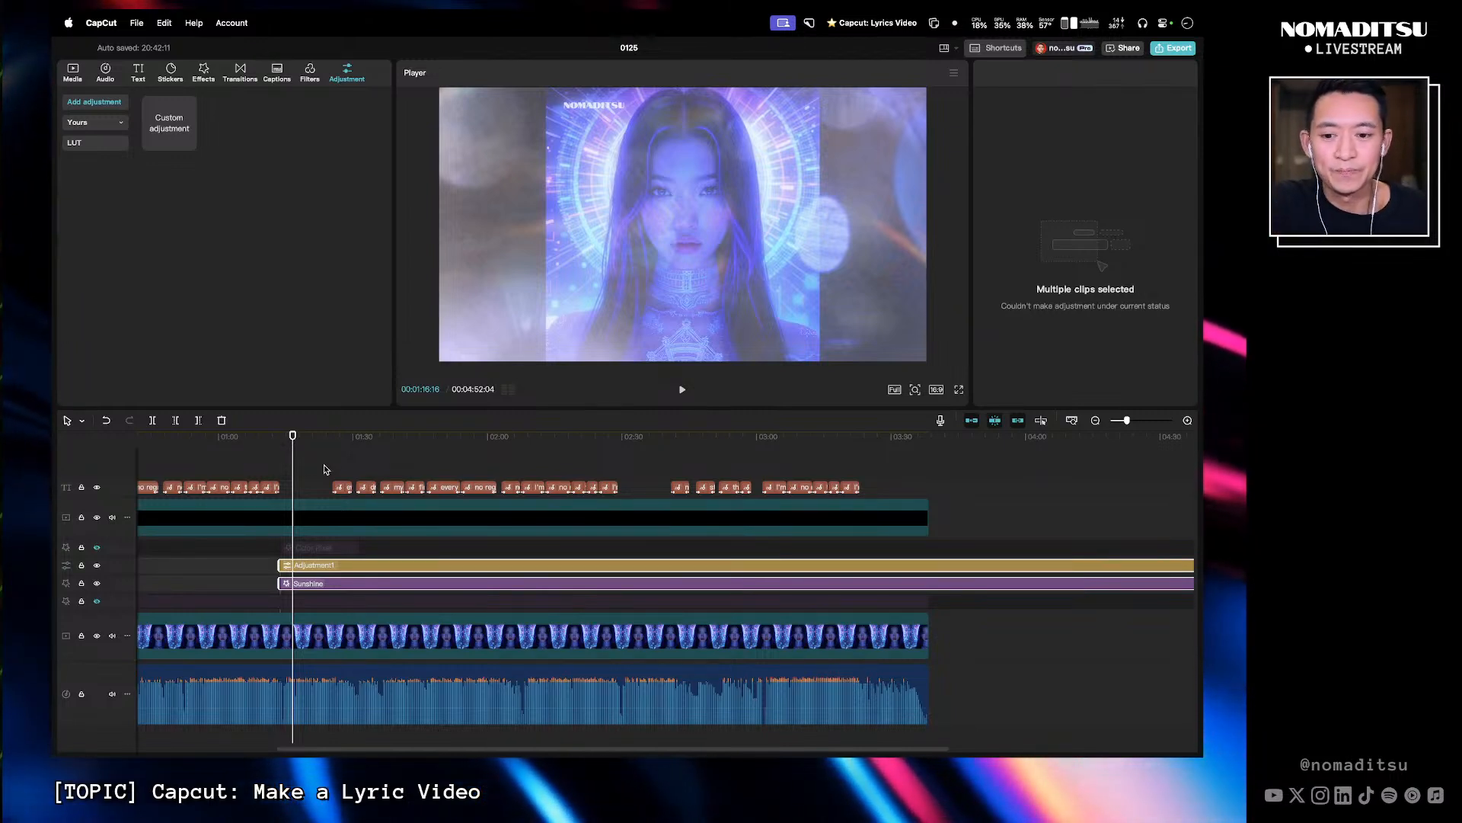
{"action": "left_click", "coordinate": [305, 489]}
{"action": "left_click", "coordinate": [308, 568]}
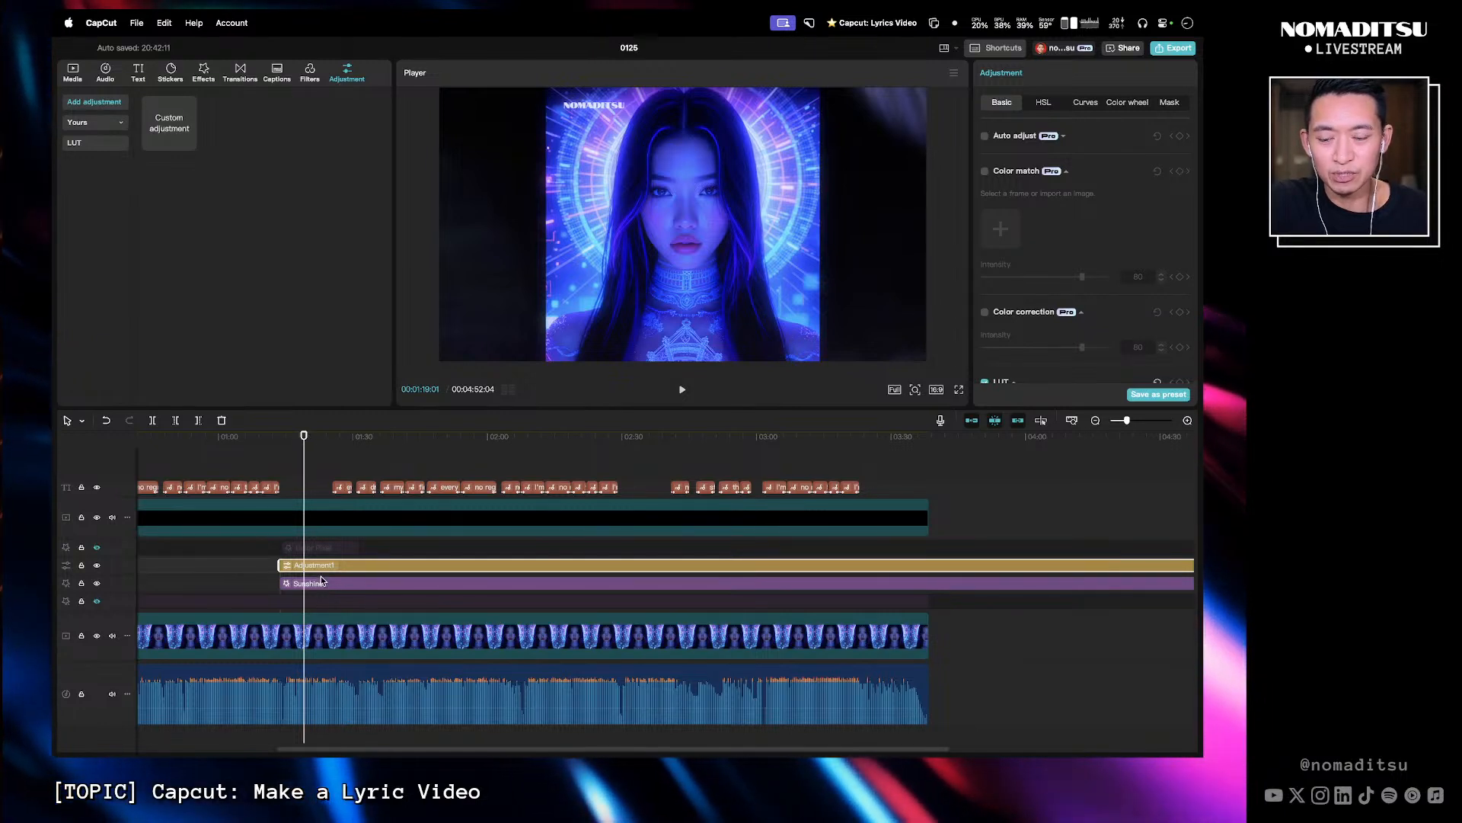
{"action": "left_click", "coordinate": [318, 584]}
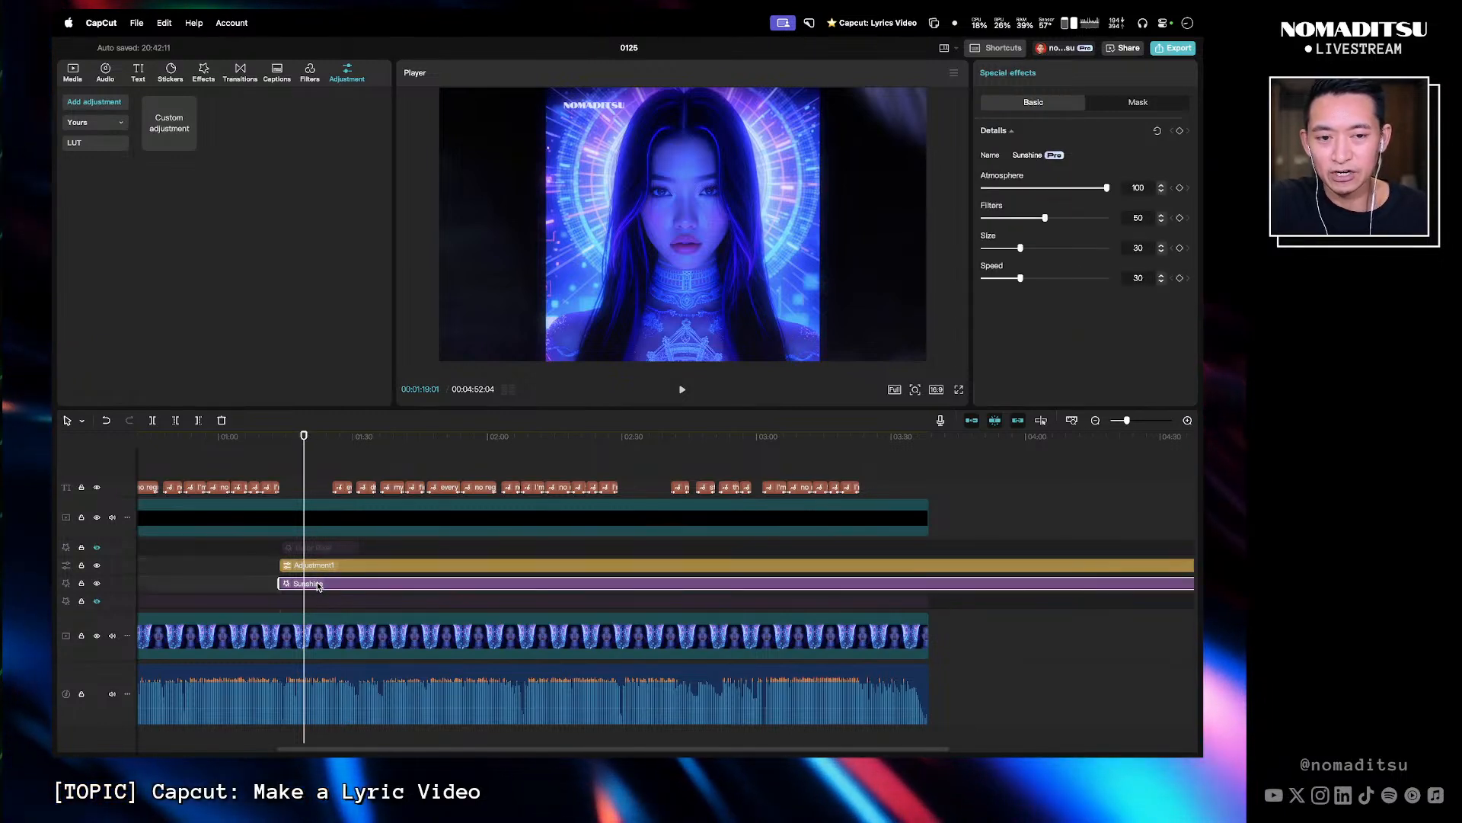
{"action": "key", "text": "super+z"}
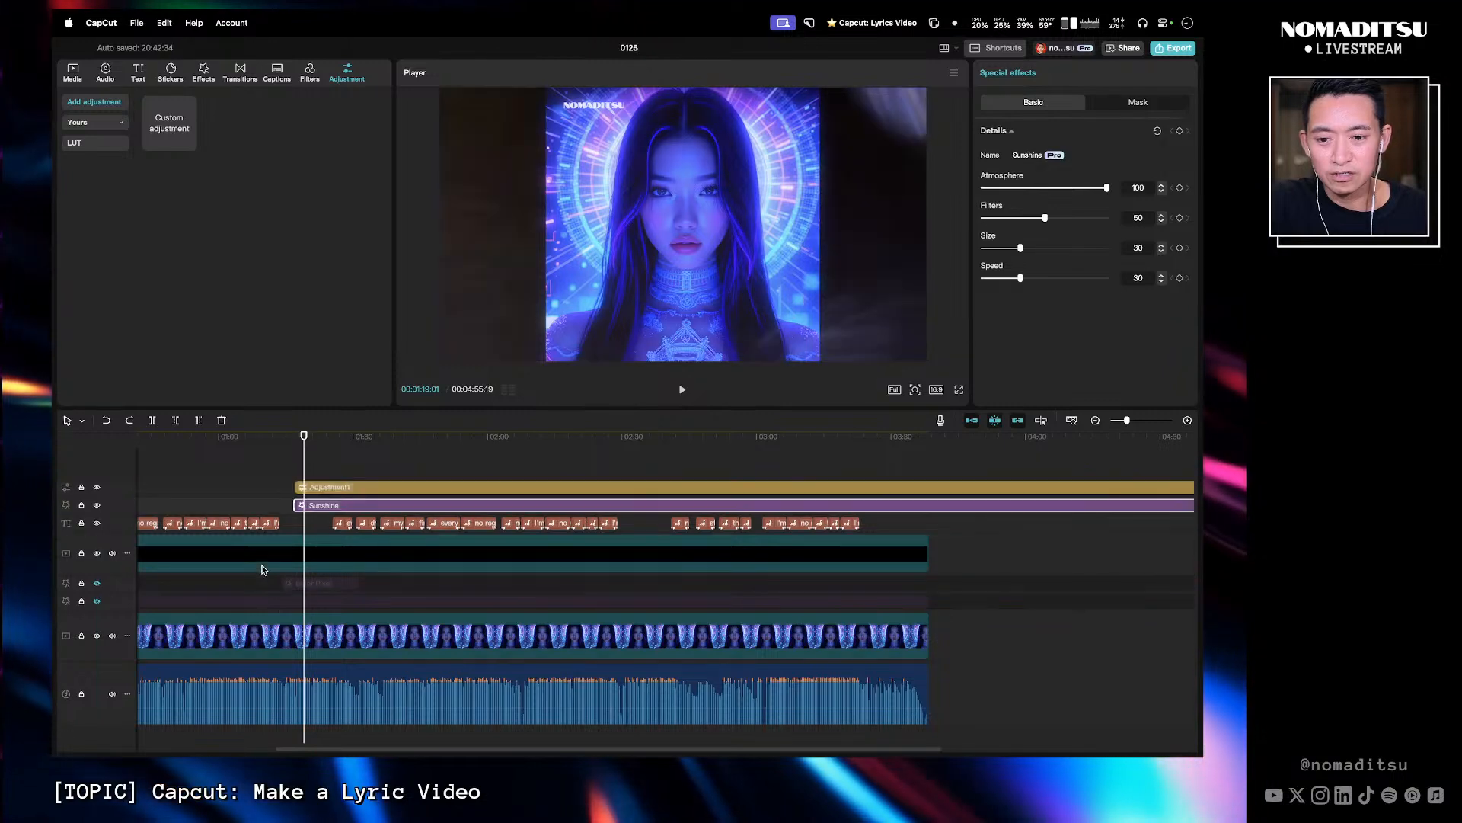
{"action": "key", "text": "super+z"}
{"action": "double_click", "coordinate": [454, 517]}
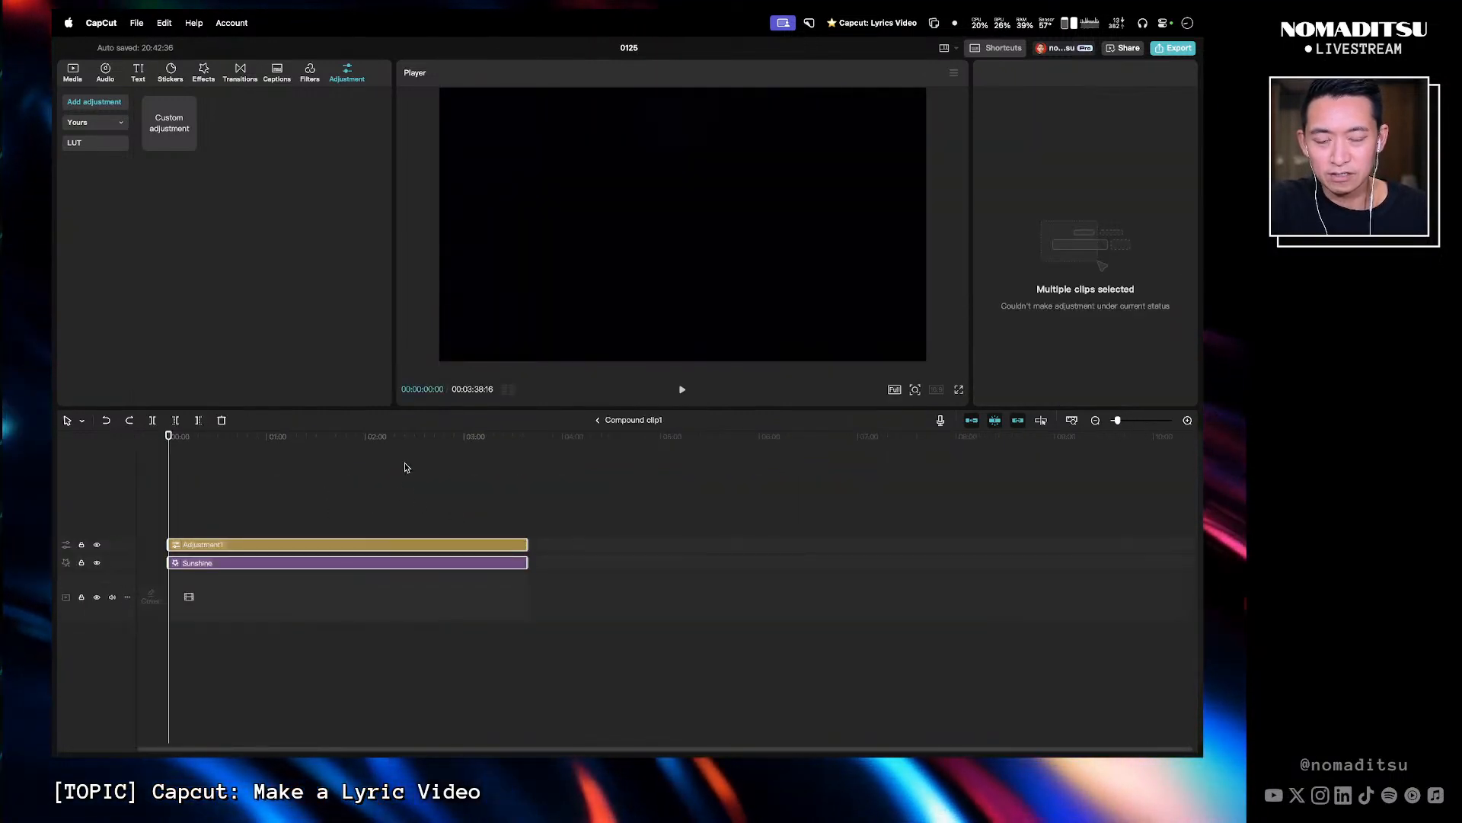
{"action": "left_click", "coordinate": [597, 419]}
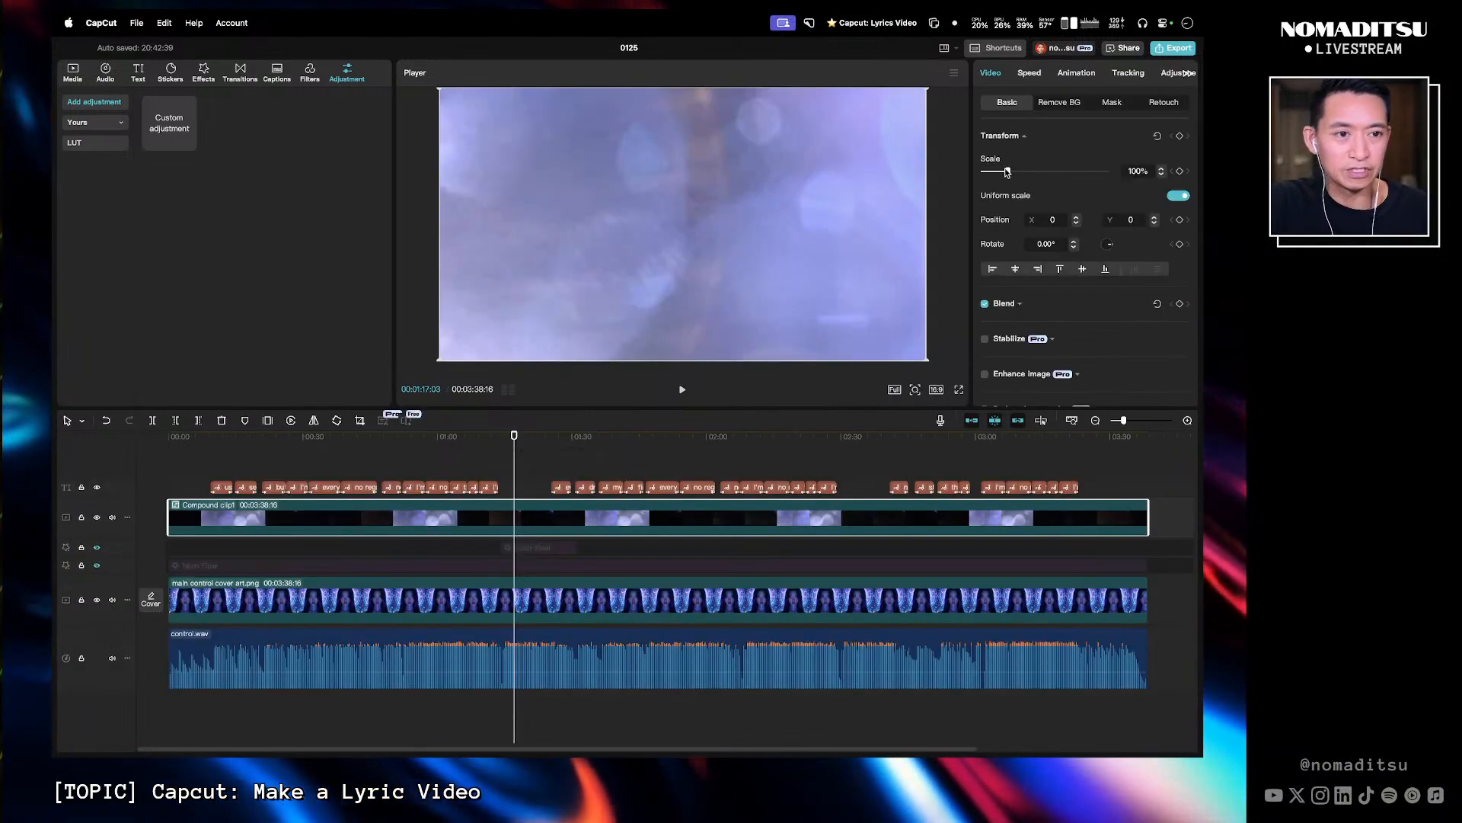
{"action": "left_click", "coordinate": [1070, 102]}
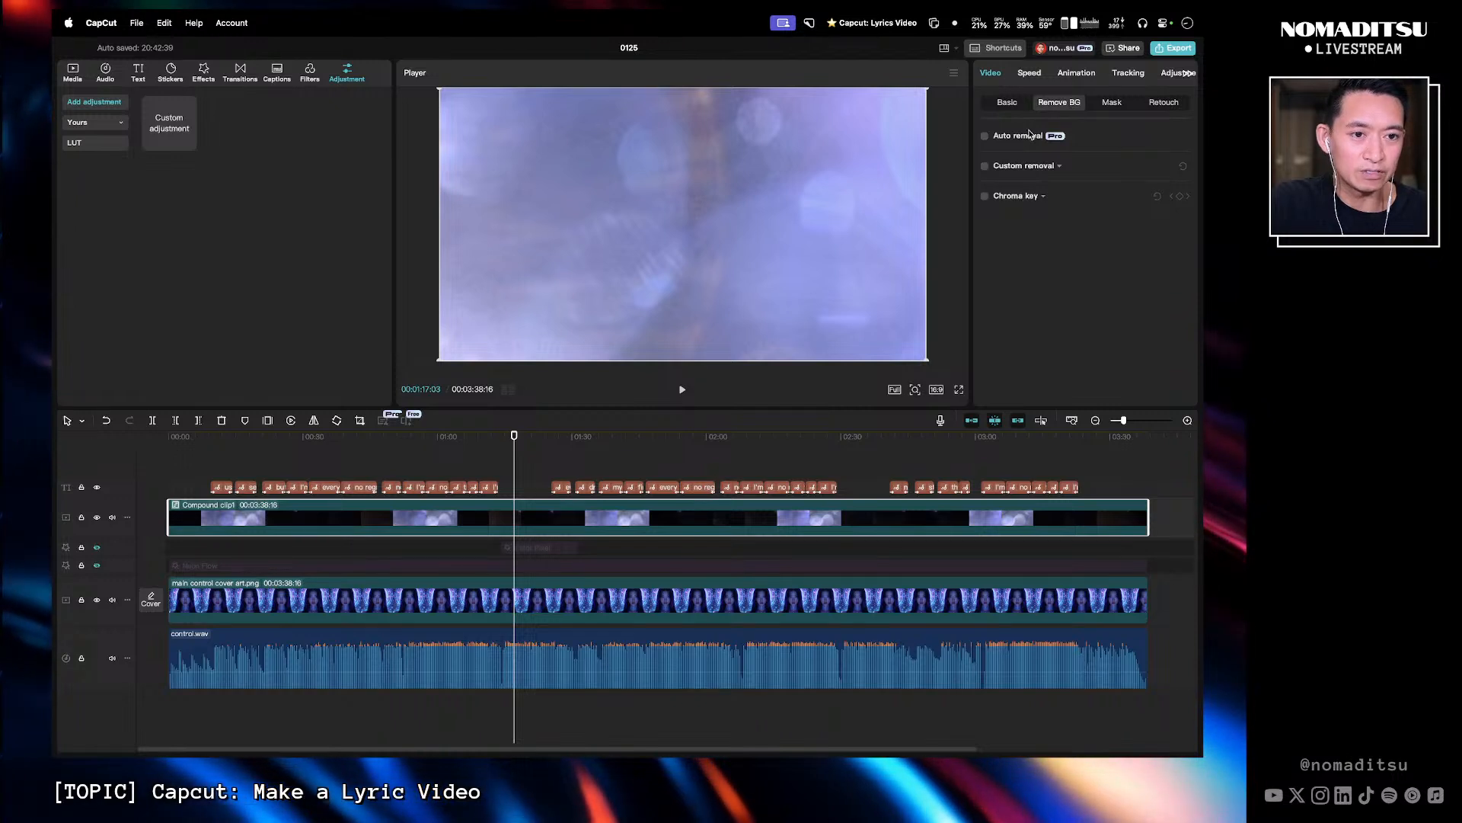
{"action": "left_click", "coordinate": [985, 136]}
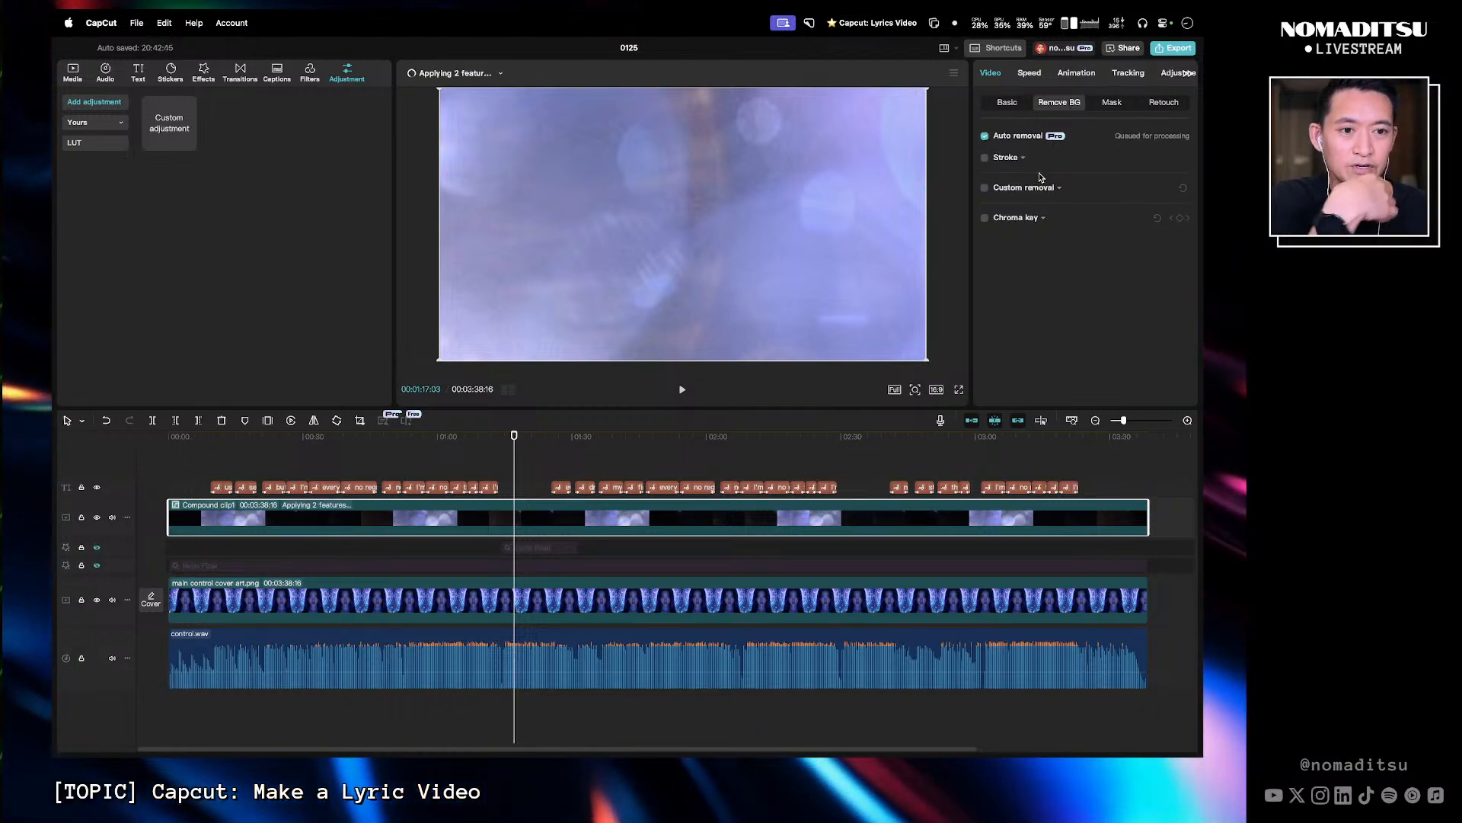
{"action": "left_click", "coordinate": [986, 136]}
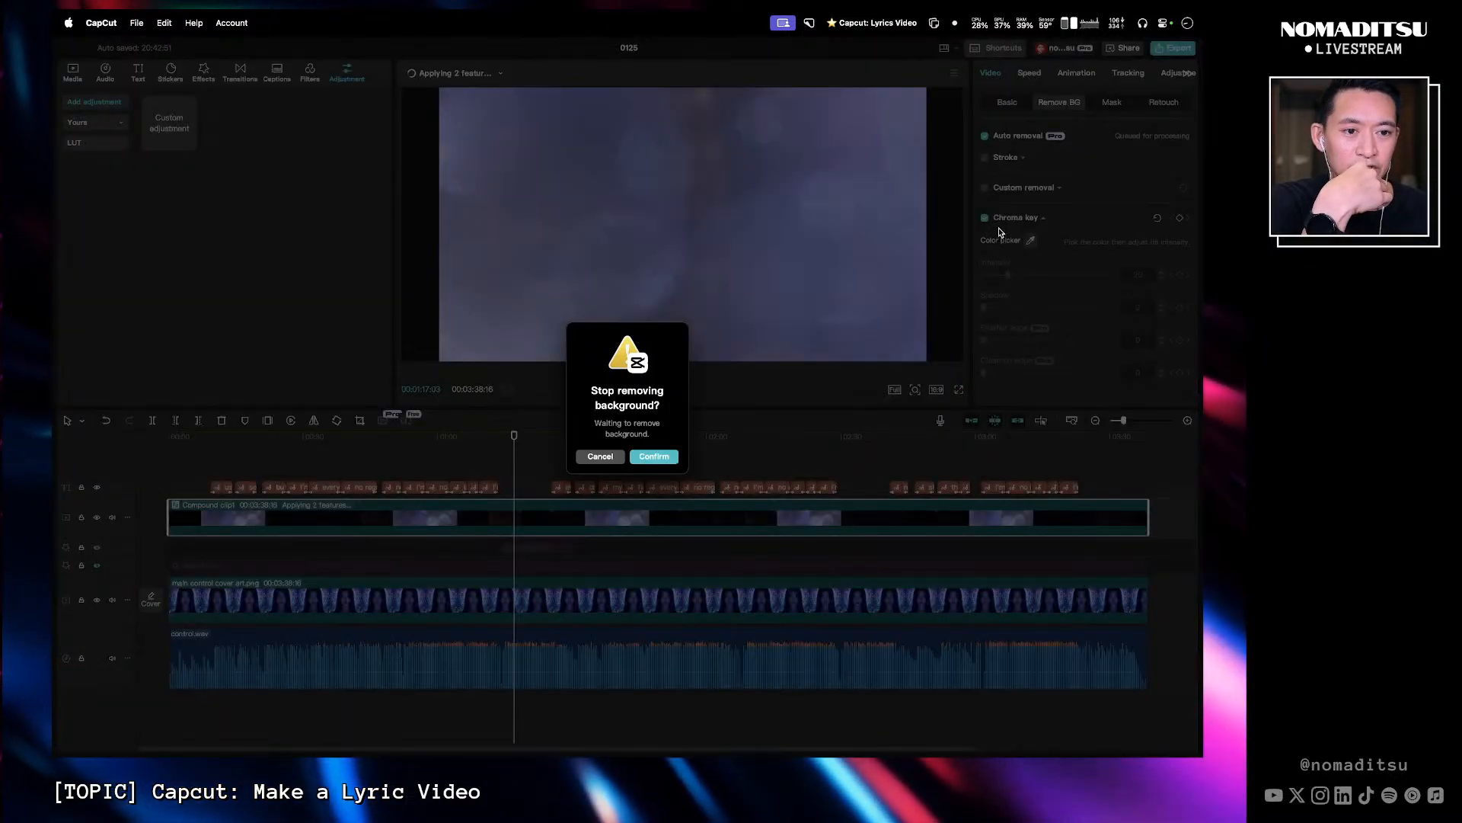
{"action": "left_click", "coordinate": [653, 456]}
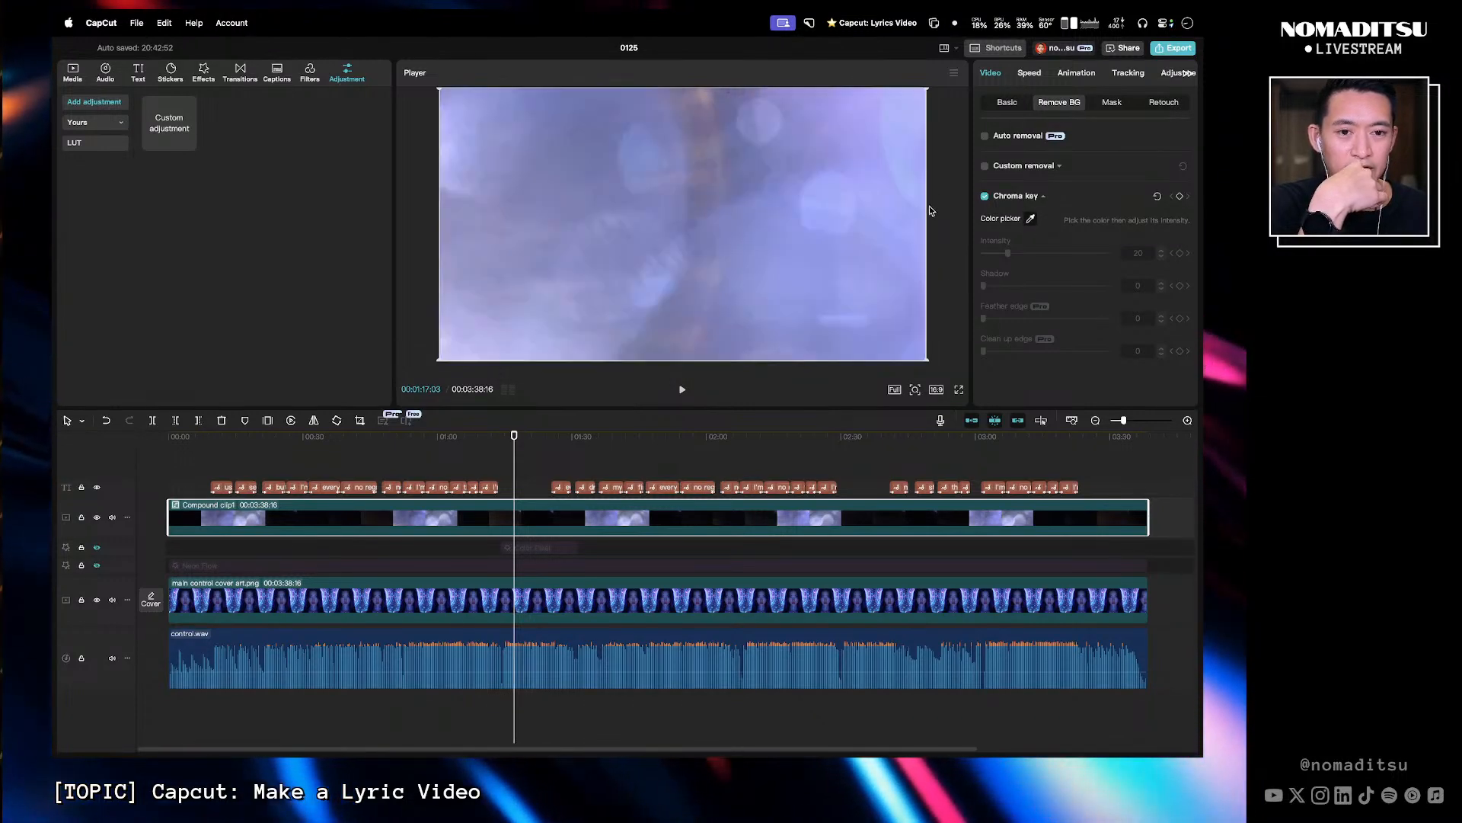
{"action": "key", "text": "Escape"}
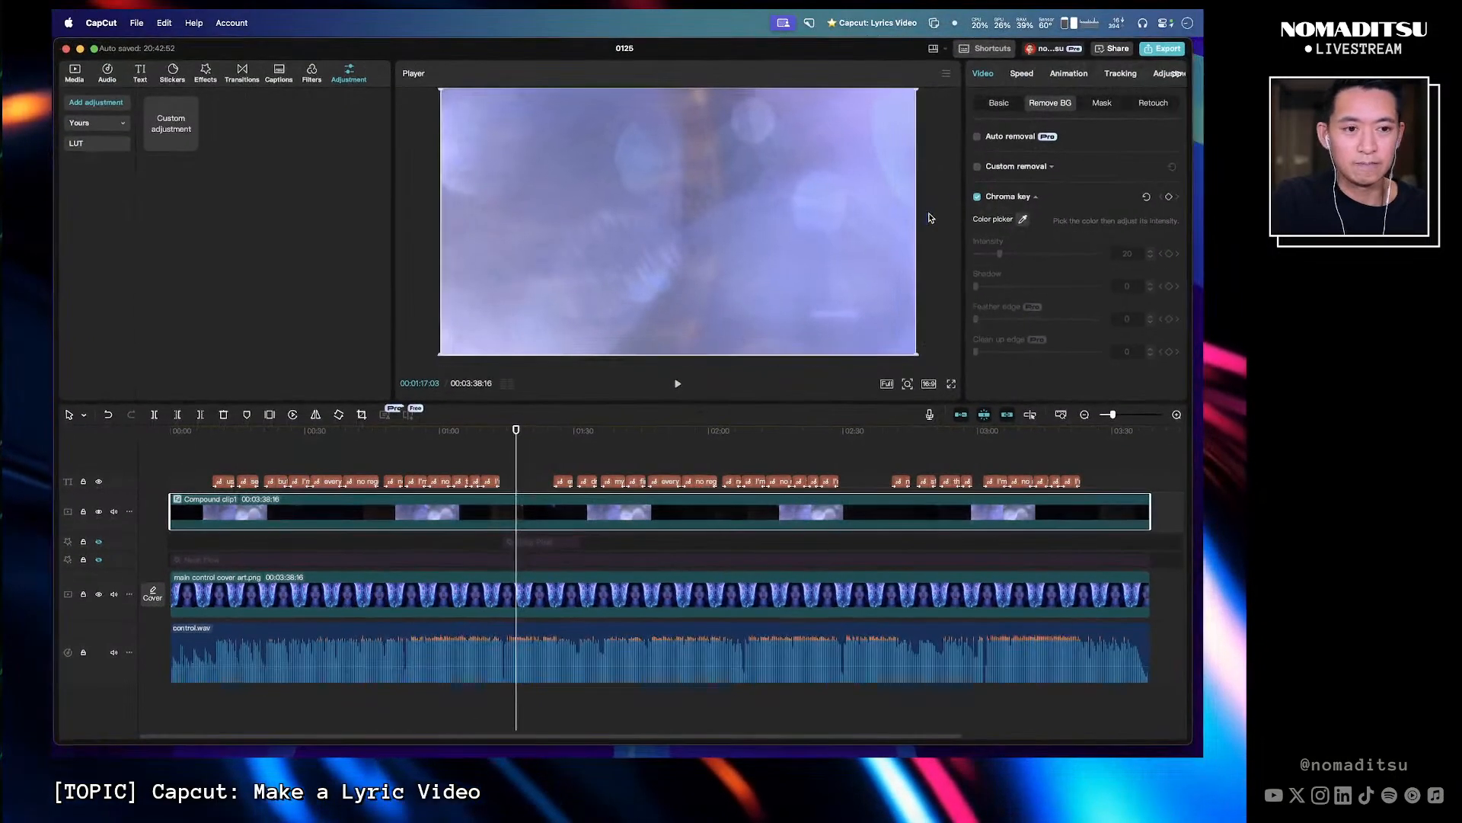
{"action": "left_click", "coordinate": [93, 48]}
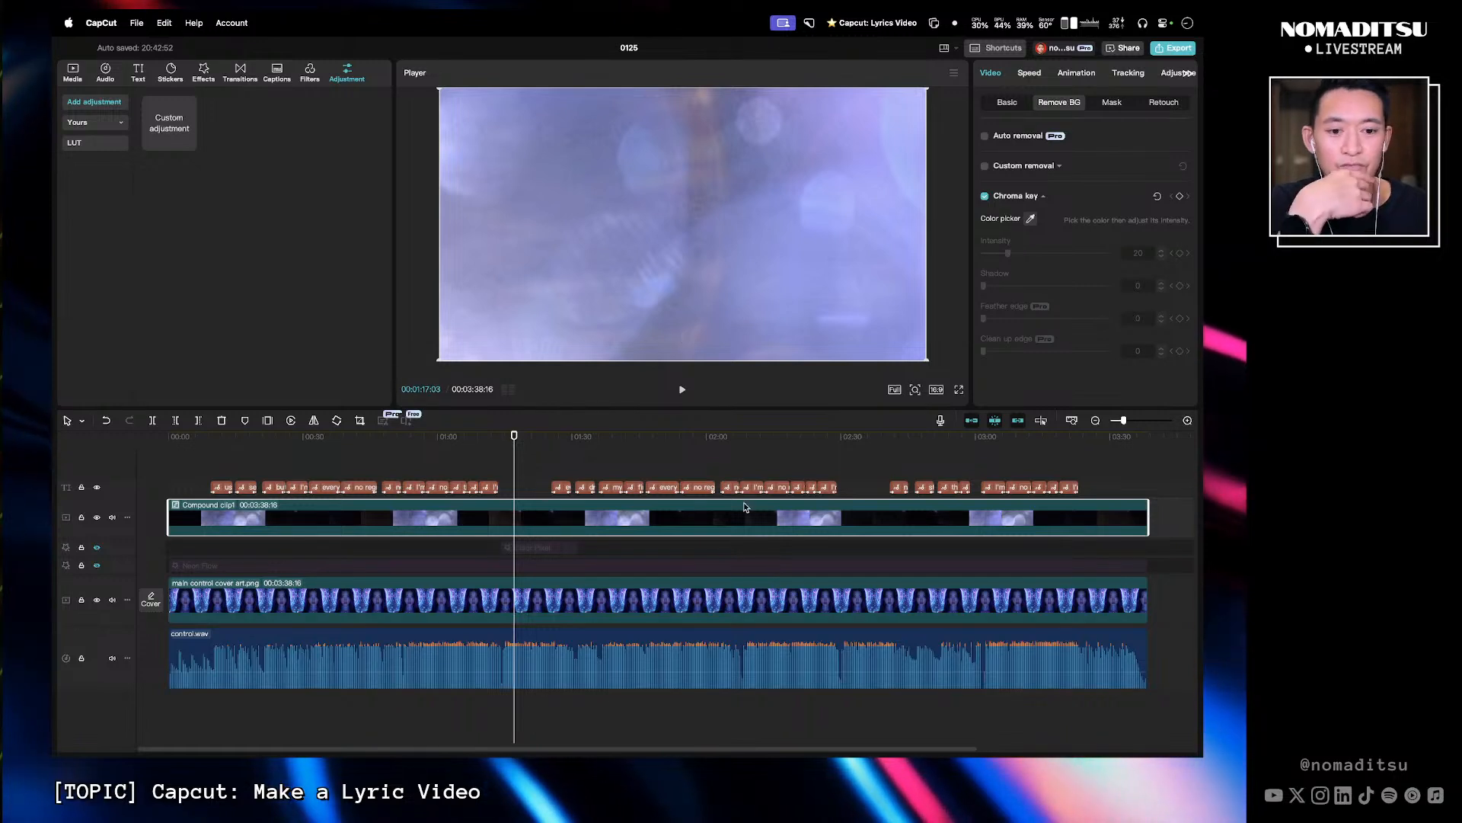
- Delete the compound clip containing the adjustment layer and Sunshine effect from the timeline
{"action": "left_click", "coordinate": [524, 454]}
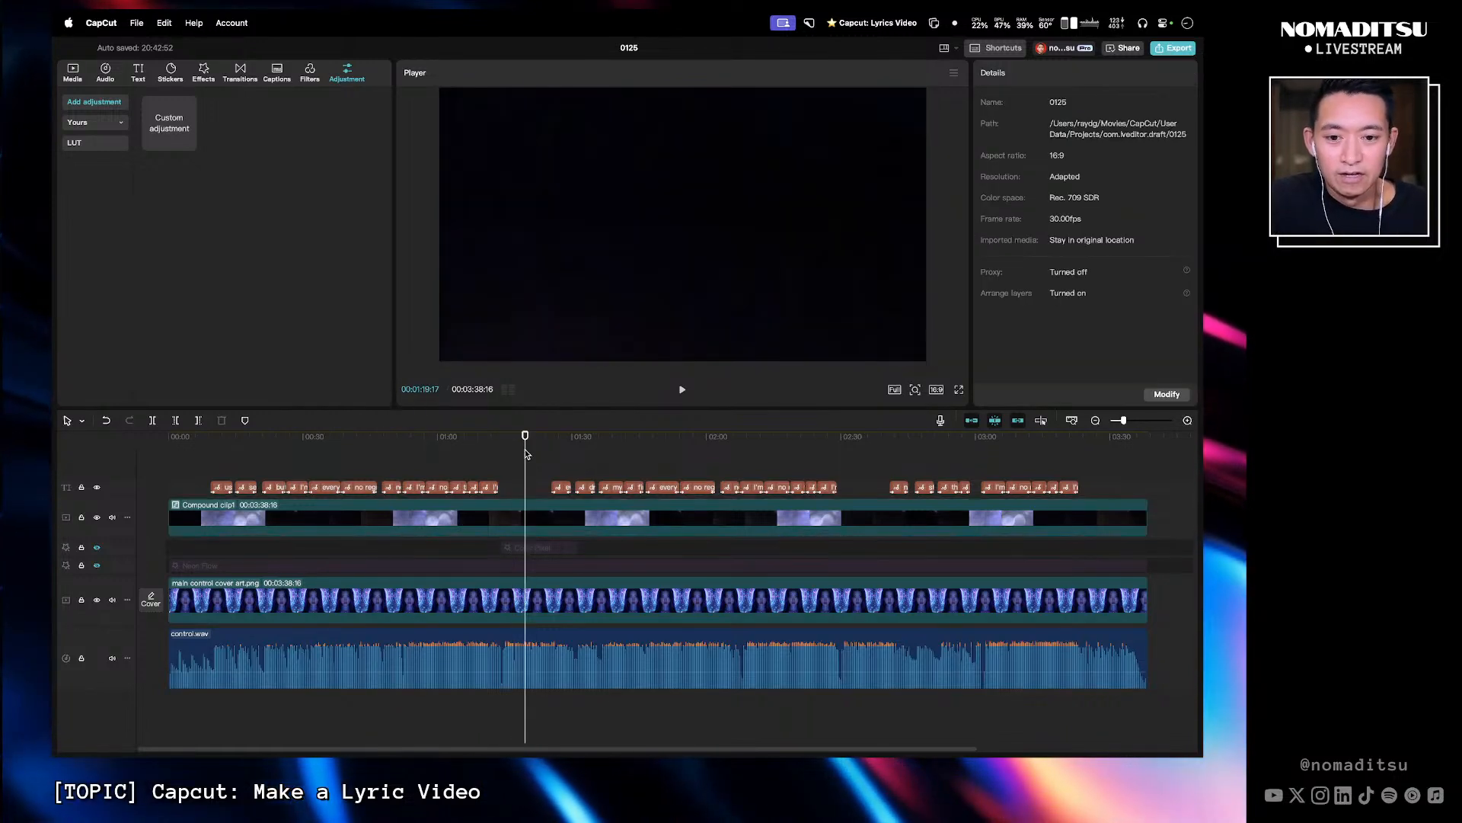
{"action": "left_click_drag", "start_coordinate": [508, 443], "coordinate": [520, 438]}
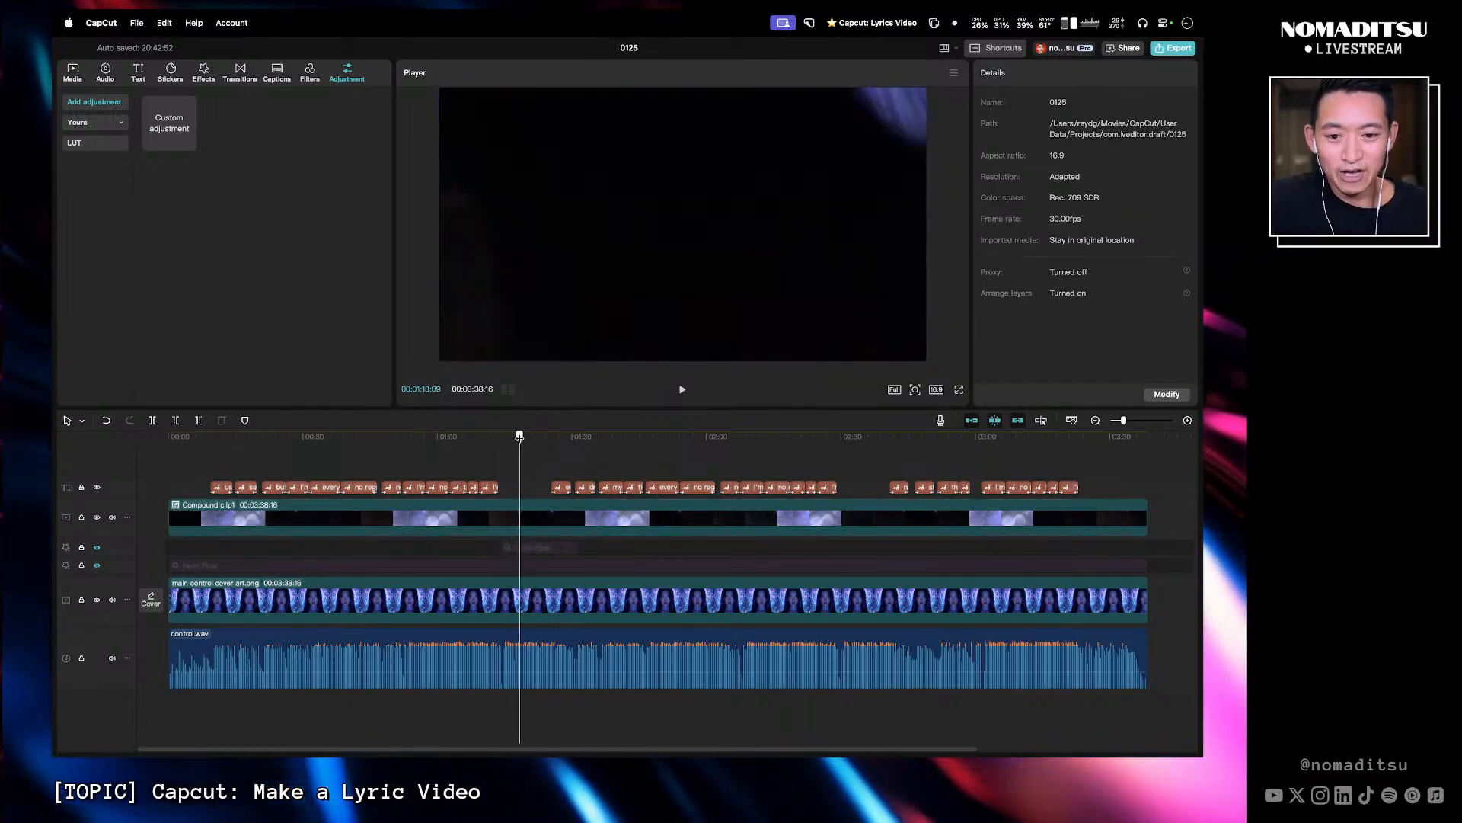
{"action": "left_click", "coordinate": [525, 518]}
{"action": "double_click", "coordinate": [526, 515]}
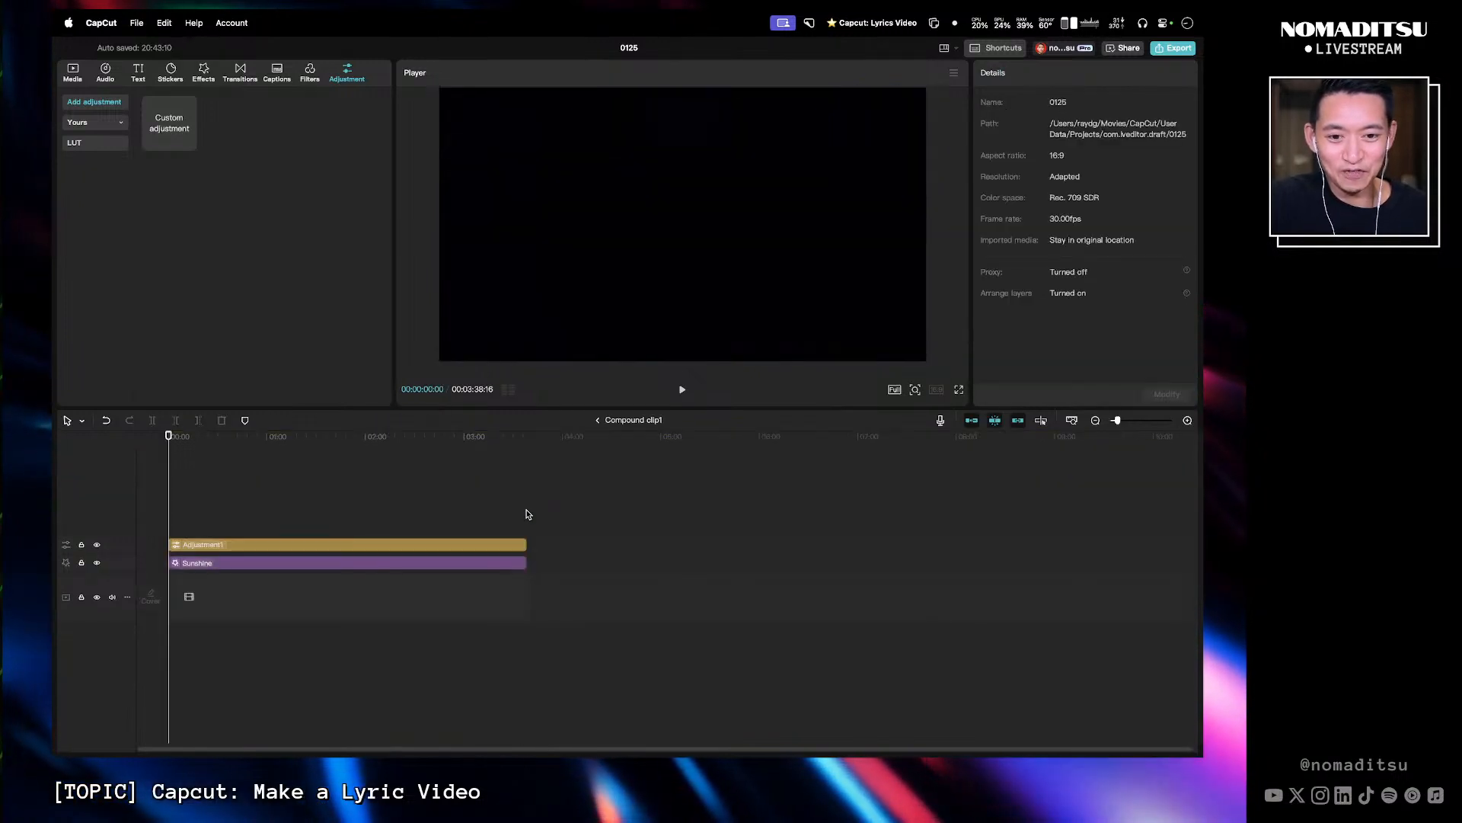
{"action": "left_click", "coordinate": [598, 420]}
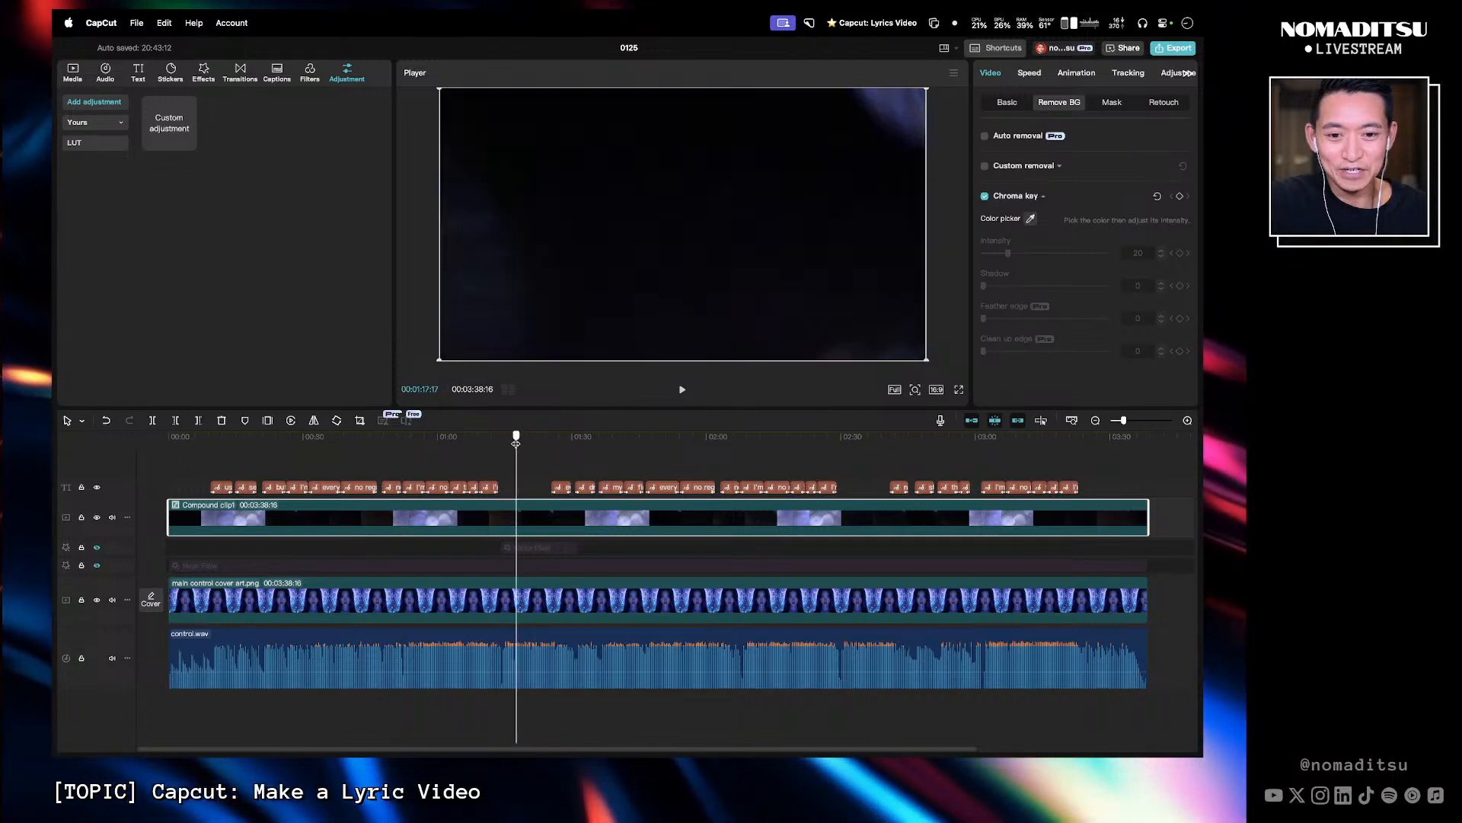
{"action": "left_click", "coordinate": [380, 445]}
{"action": "left_click_drag", "start_coordinate": [377, 447], "coordinate": [517, 448]}
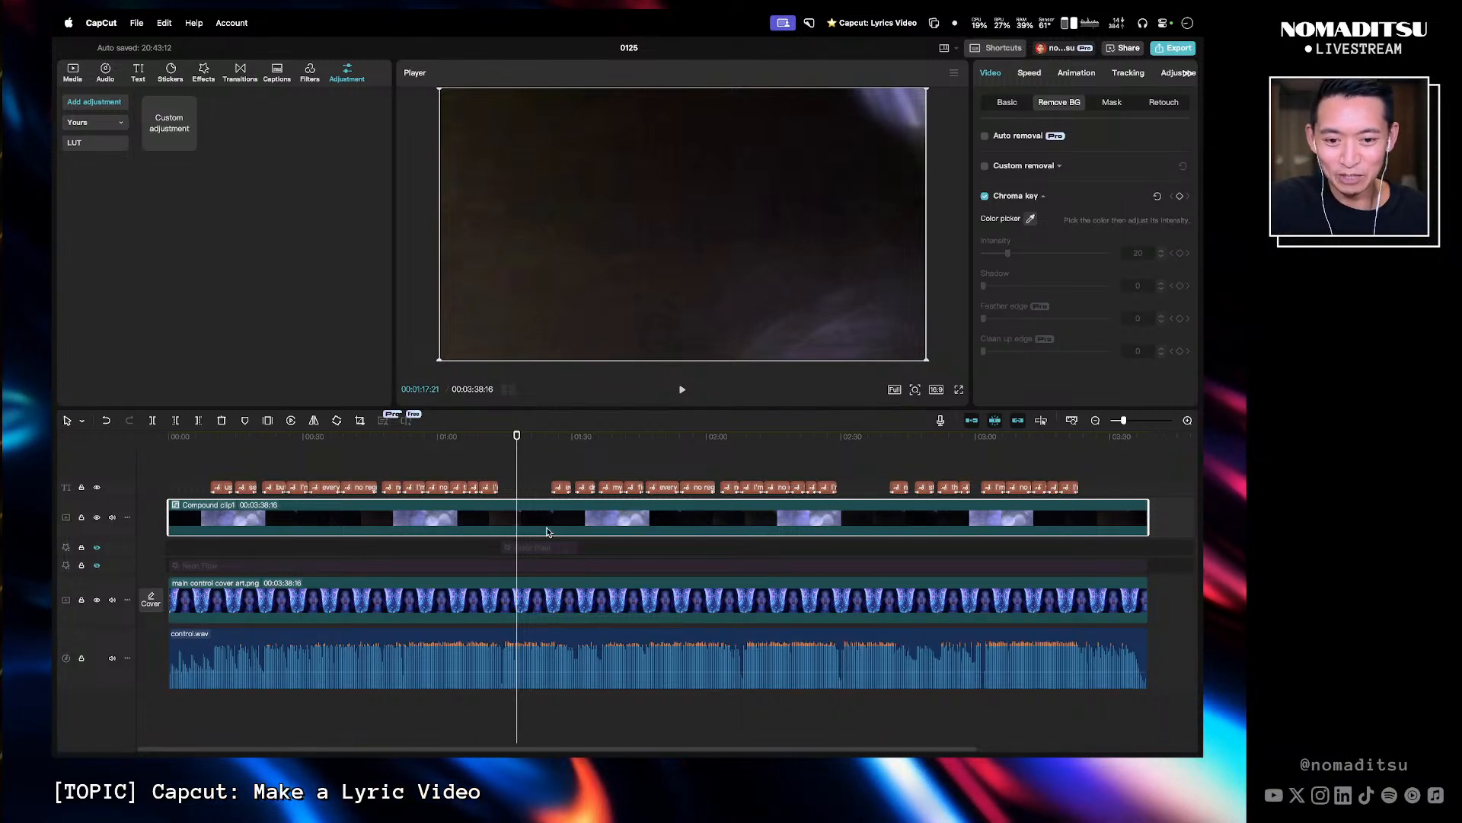
{"action": "key", "text": "Delete"}
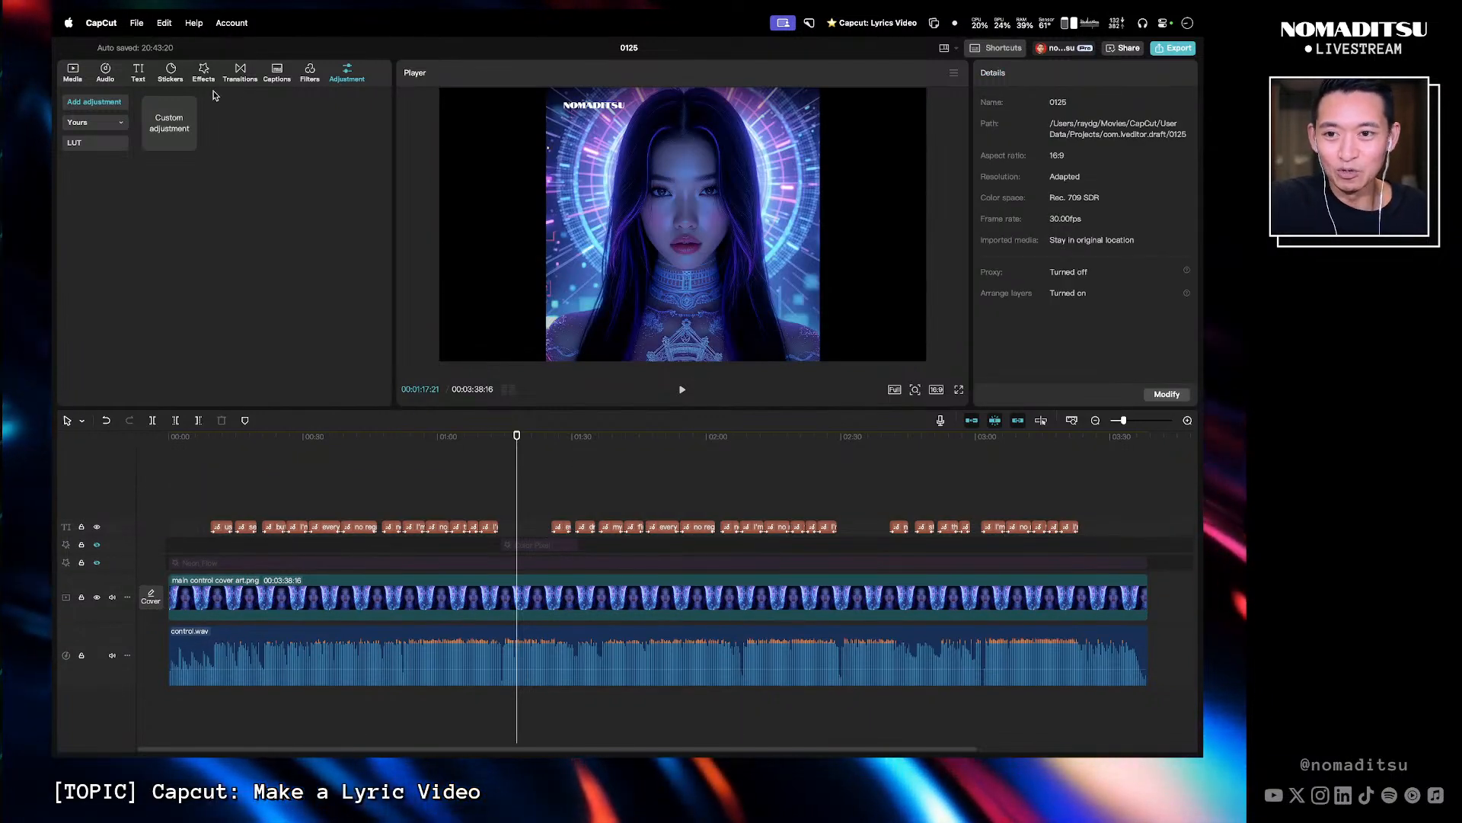
- Browse the video effects library, previewing Halo 2, Prismatic Rays and the Light Effects such as Leak 2
{"action": "left_click", "coordinate": [203, 73]}
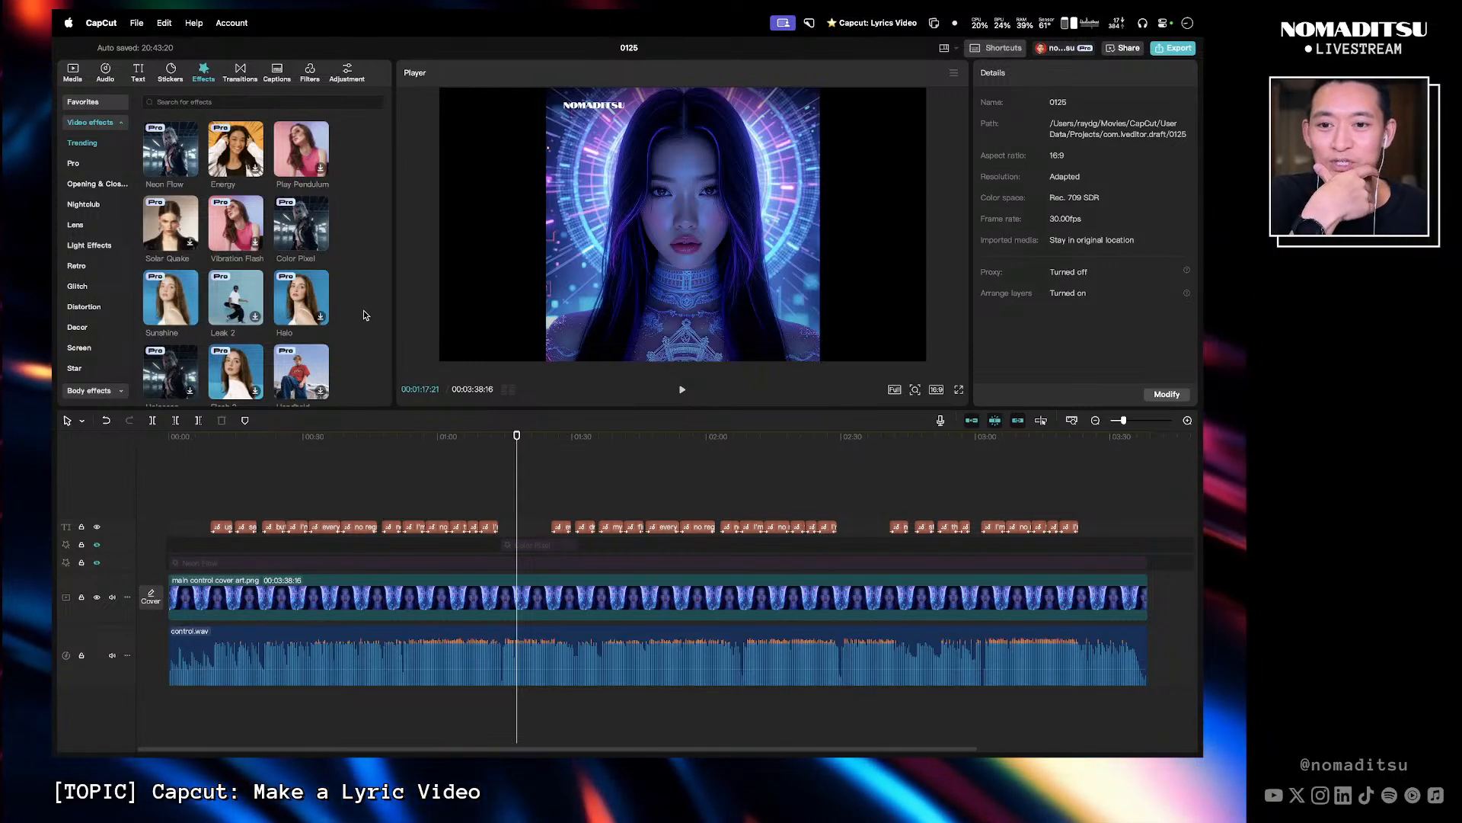
{"action": "scroll", "coordinate": [332, 345], "scroll_direction": "down", "scroll_amount": 1}
{"action": "scroll", "coordinate": [289, 328], "scroll_direction": "down", "scroll_amount": 3}
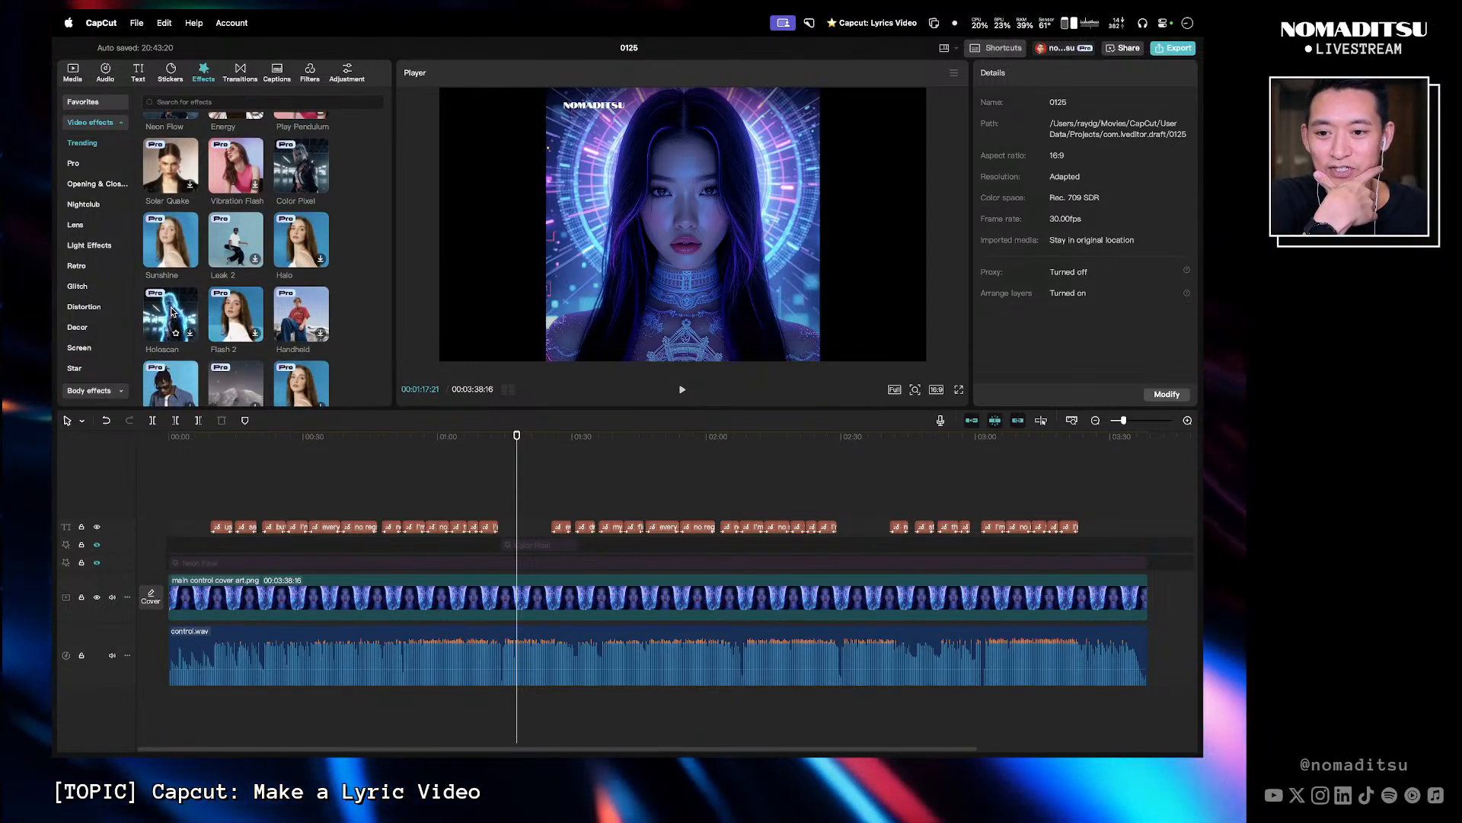
{"action": "scroll", "coordinate": [172, 311], "scroll_direction": "down", "scroll_amount": 5}
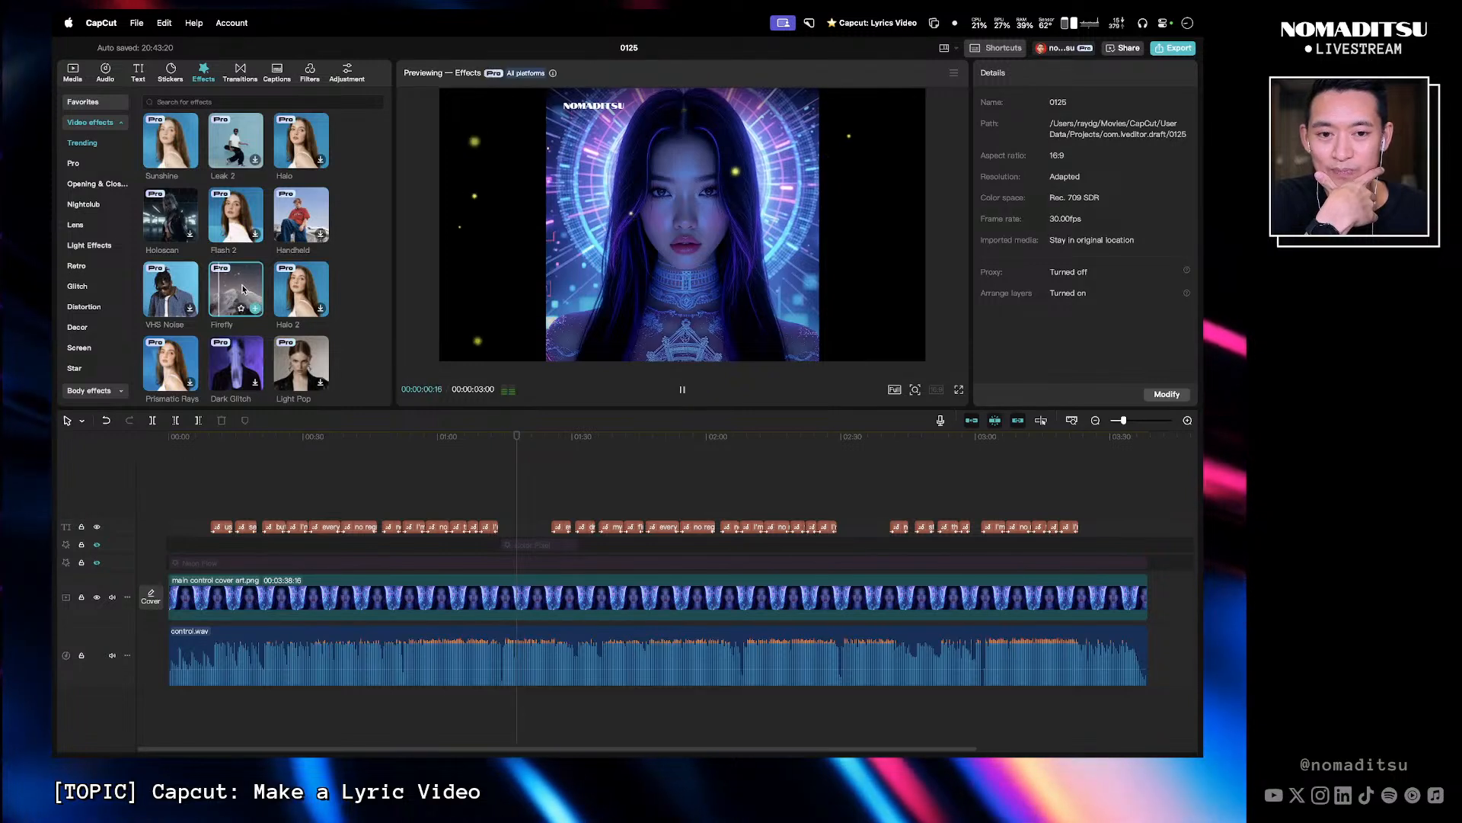
{"action": "scroll", "coordinate": [325, 284], "scroll_direction": "down", "scroll_amount": 2}
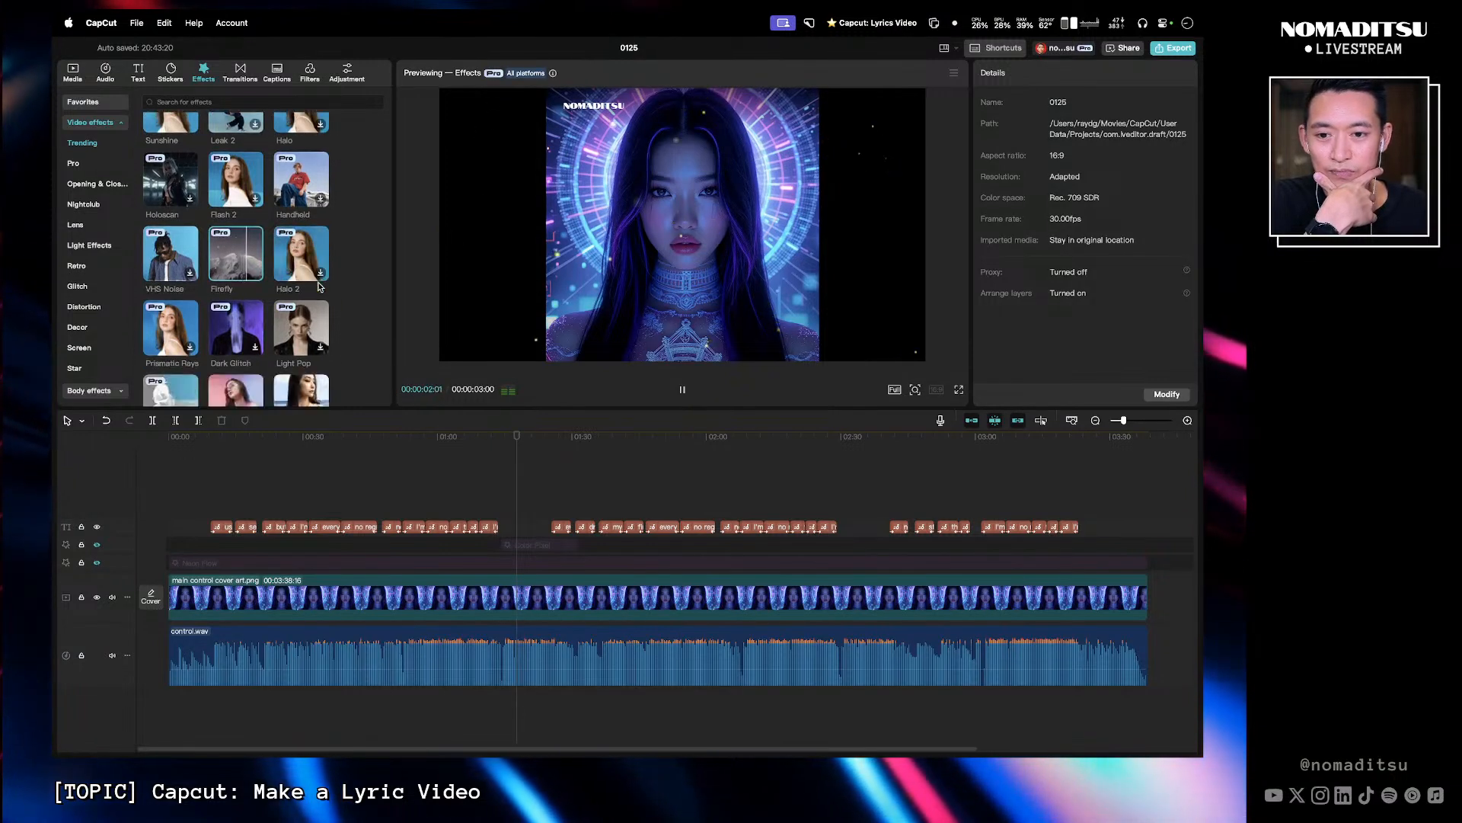
{"action": "left_click", "coordinate": [307, 242]}
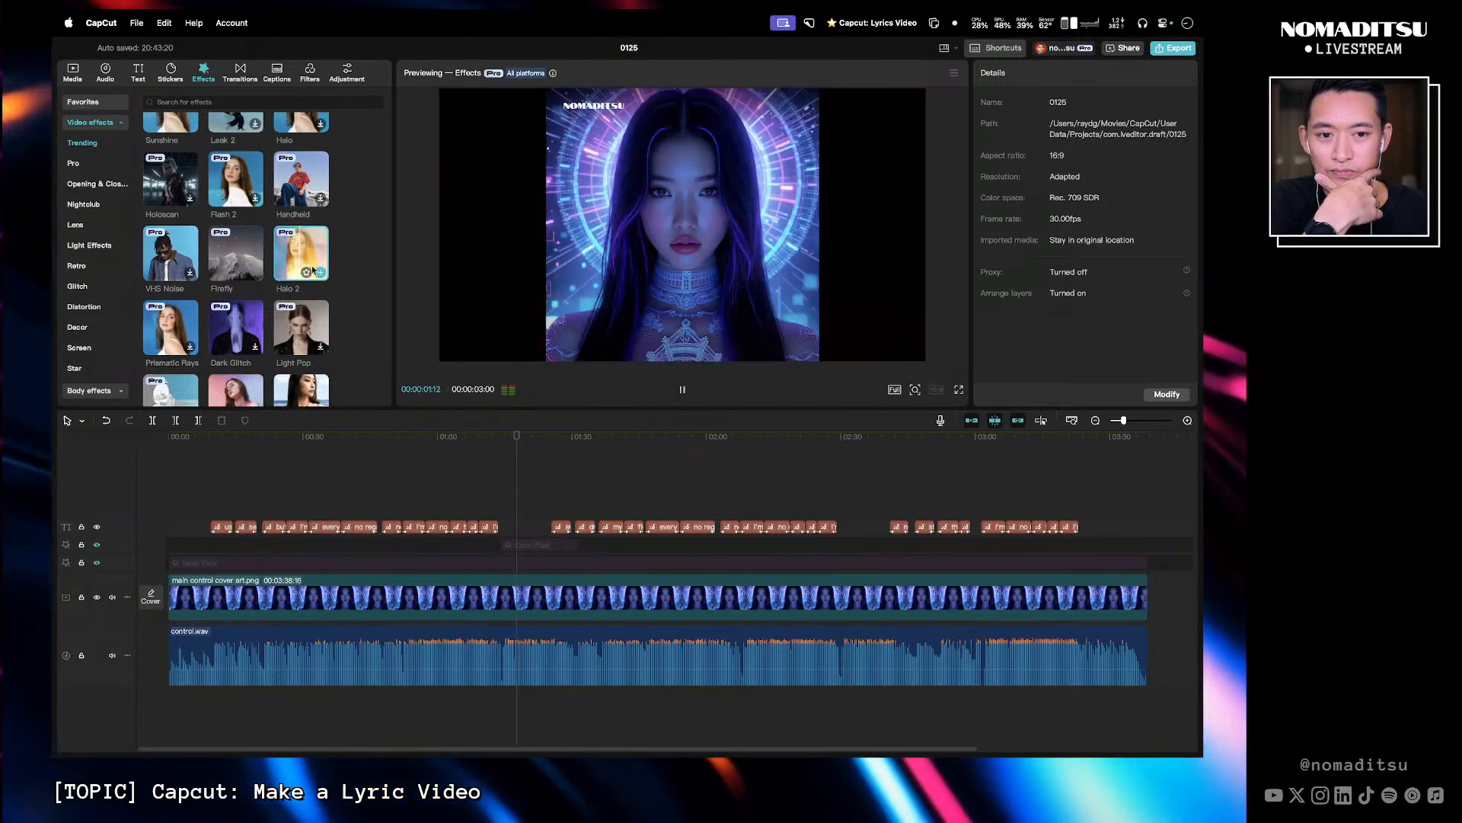
{"action": "scroll", "coordinate": [335, 320], "scroll_direction": "down", "scroll_amount": 1}
{"action": "scroll", "coordinate": [327, 328], "scroll_direction": "down", "scroll_amount": 1}
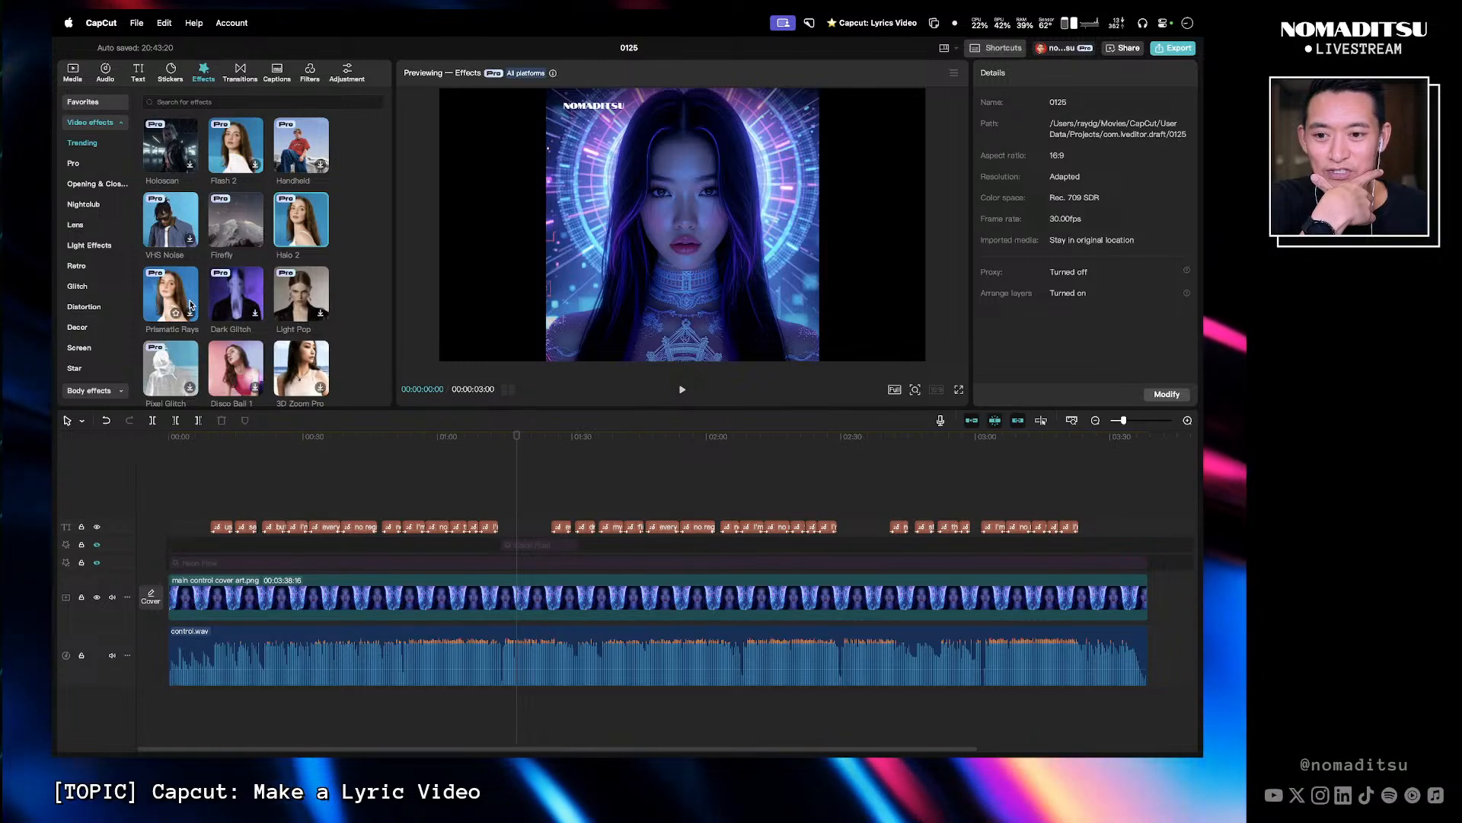
{"action": "left_click", "coordinate": [190, 306]}
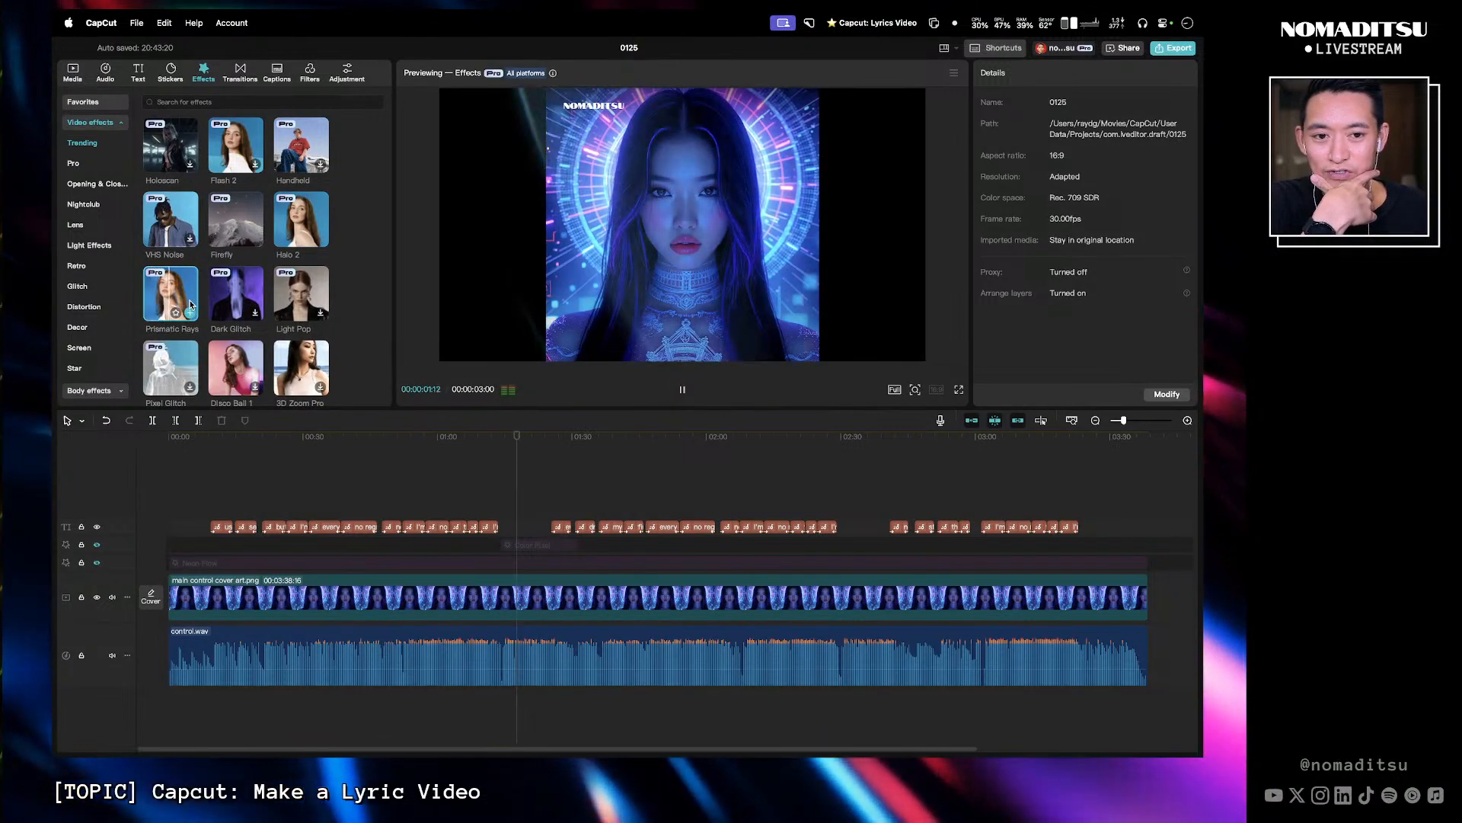
{"action": "scroll", "coordinate": [368, 276], "scroll_direction": "down", "scroll_amount": 3}
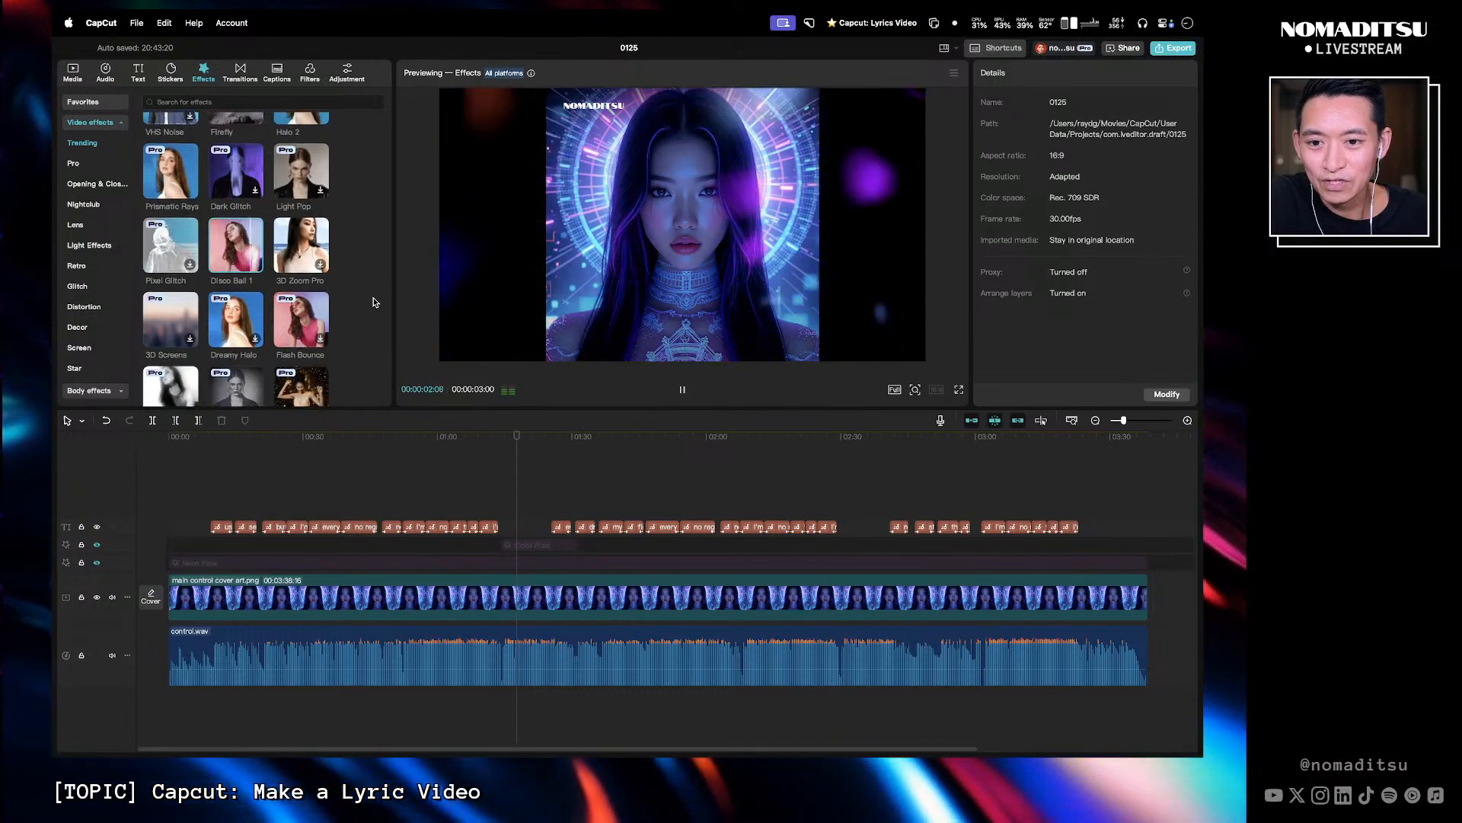
{"action": "scroll", "coordinate": [373, 302], "scroll_direction": "down", "scroll_amount": 2}
{"action": "scroll", "coordinate": [373, 302], "scroll_direction": "up", "scroll_amount": 1}
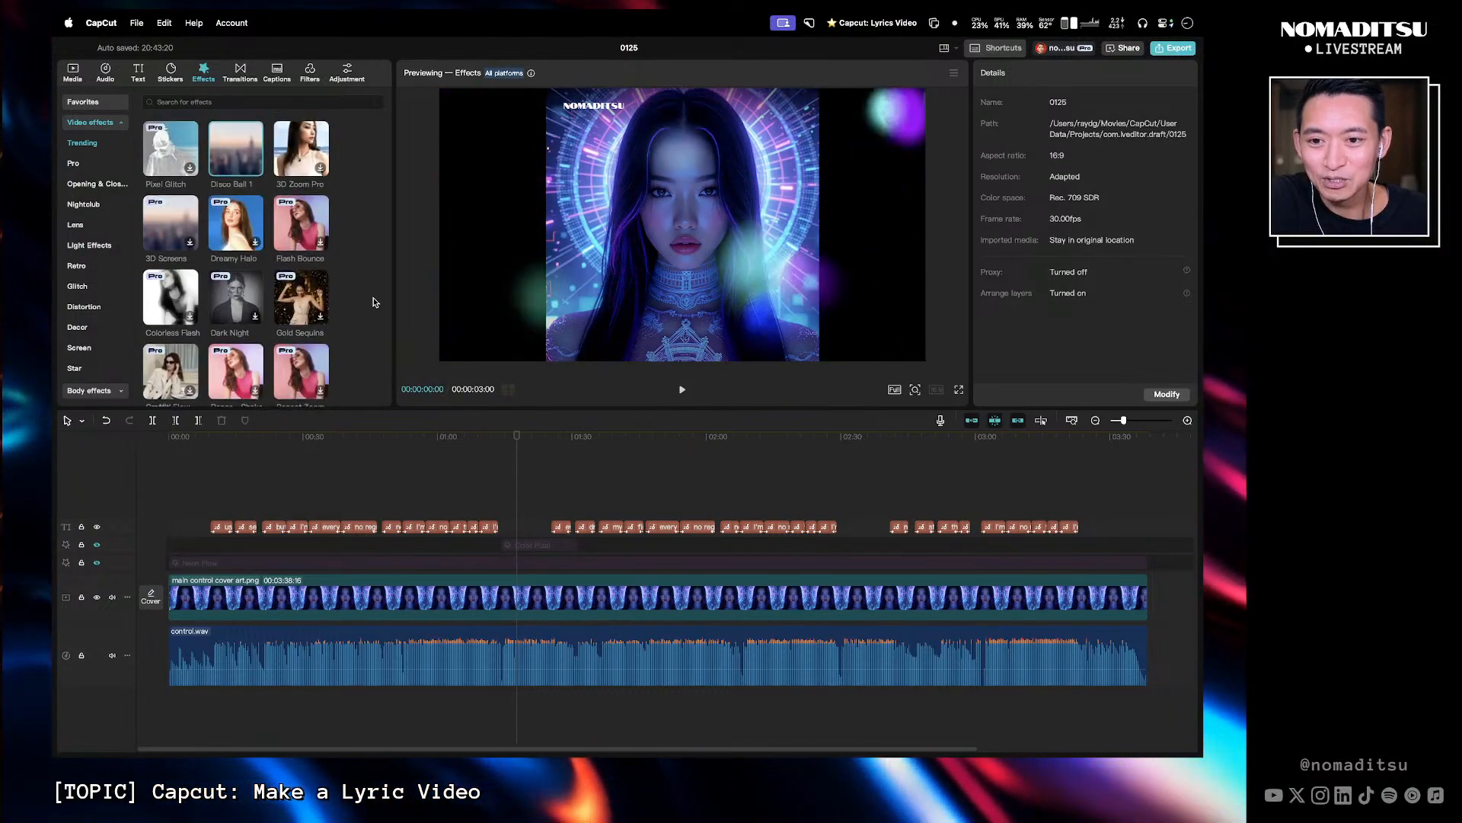
{"action": "scroll", "coordinate": [206, 315], "scroll_direction": "down", "scroll_amount": 4}
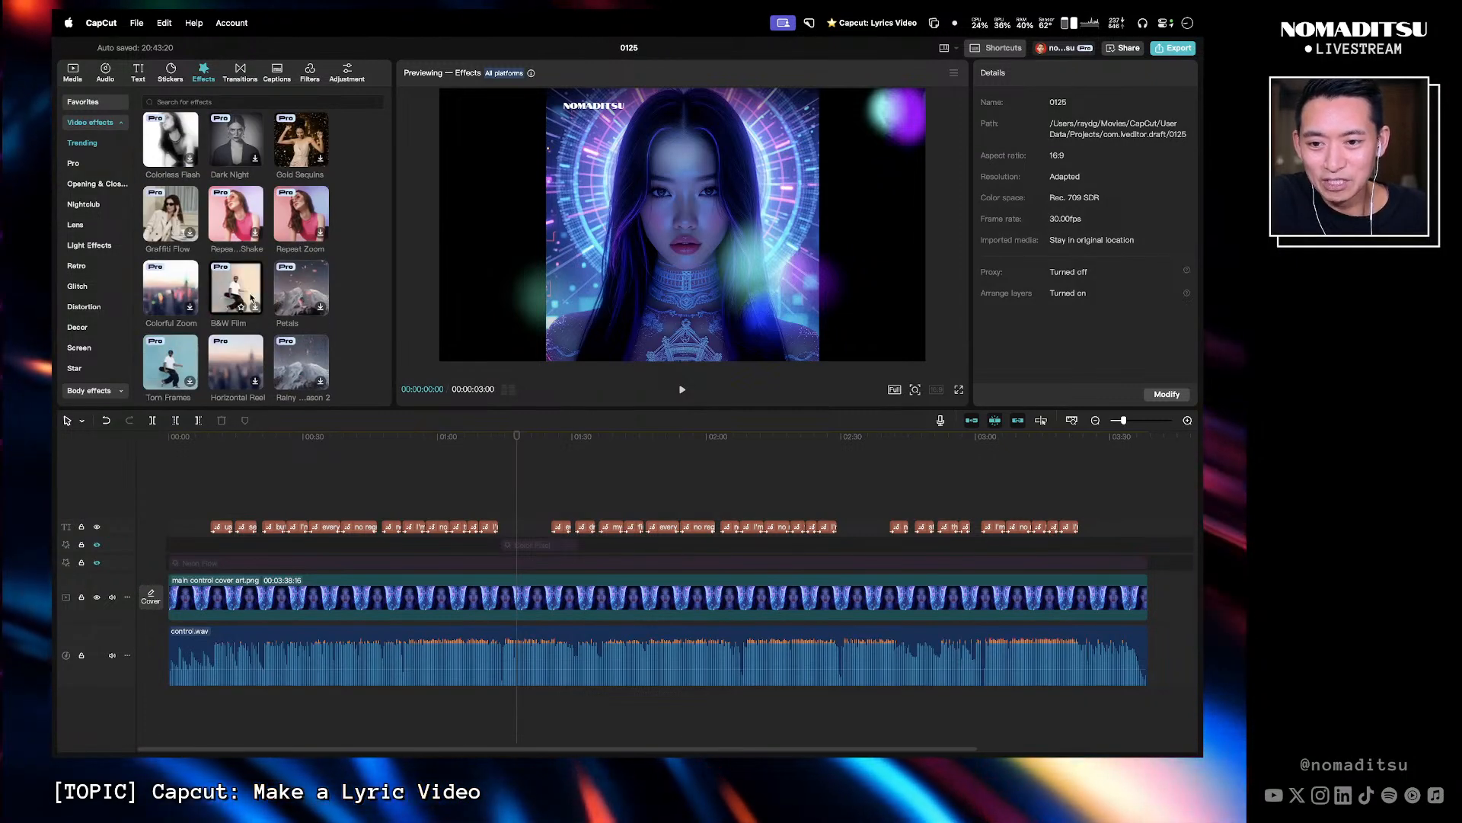
{"action": "scroll", "coordinate": [206, 304], "scroll_direction": "down", "scroll_amount": 1}
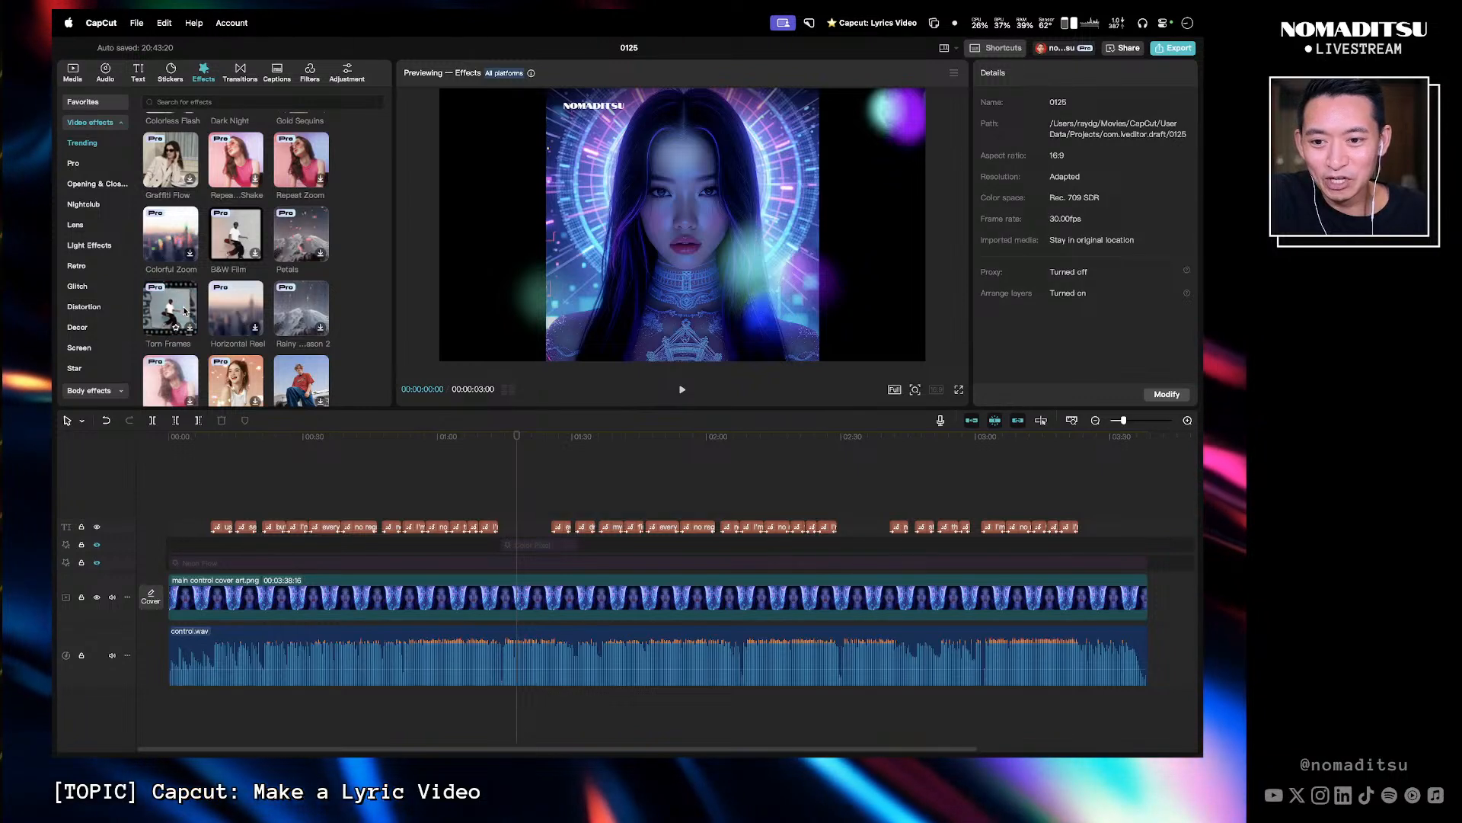
{"action": "scroll", "coordinate": [195, 309], "scroll_direction": "down", "scroll_amount": 2}
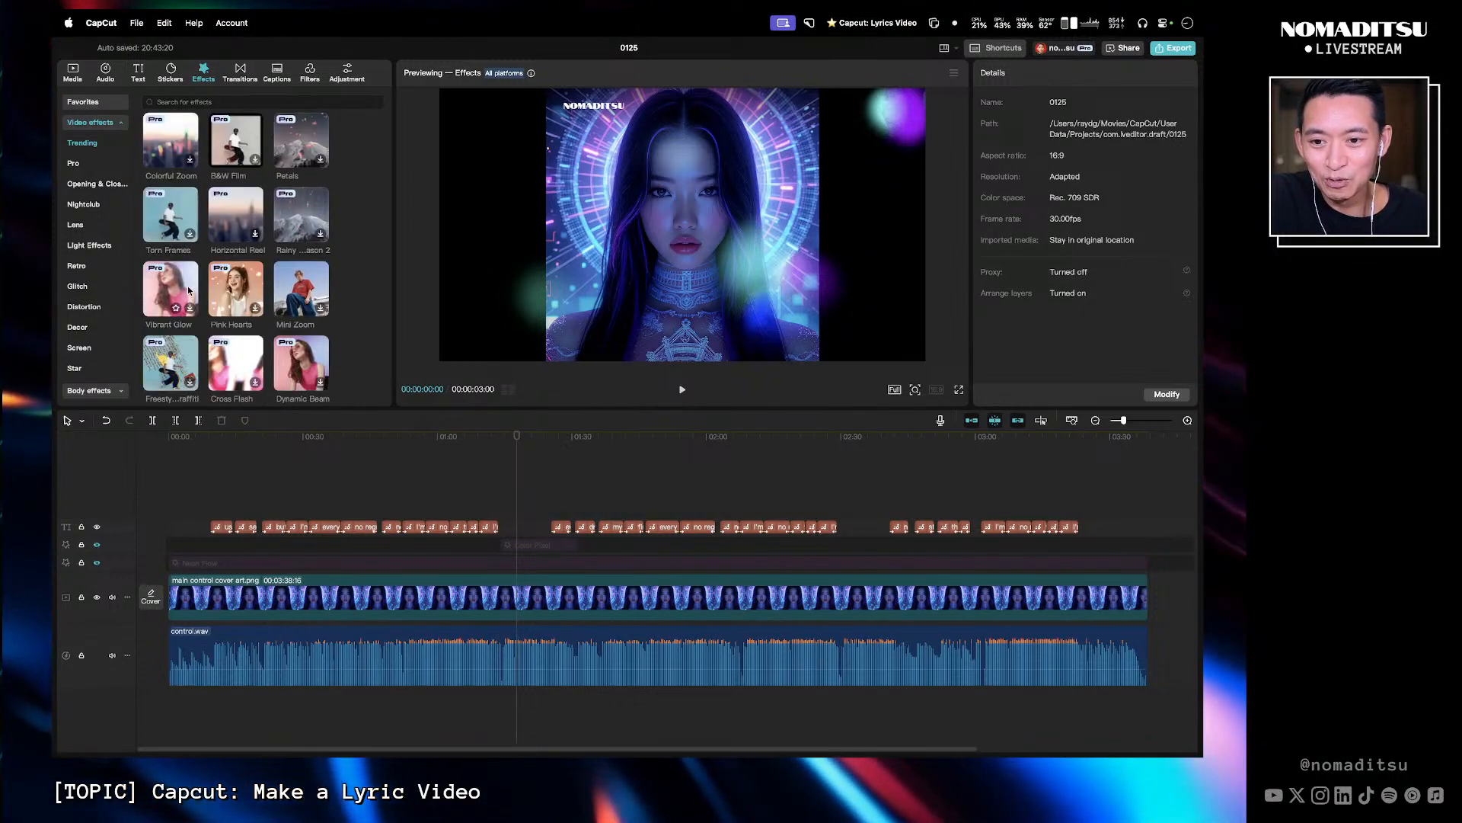
{"action": "scroll", "coordinate": [276, 337], "scroll_direction": "down", "scroll_amount": 2}
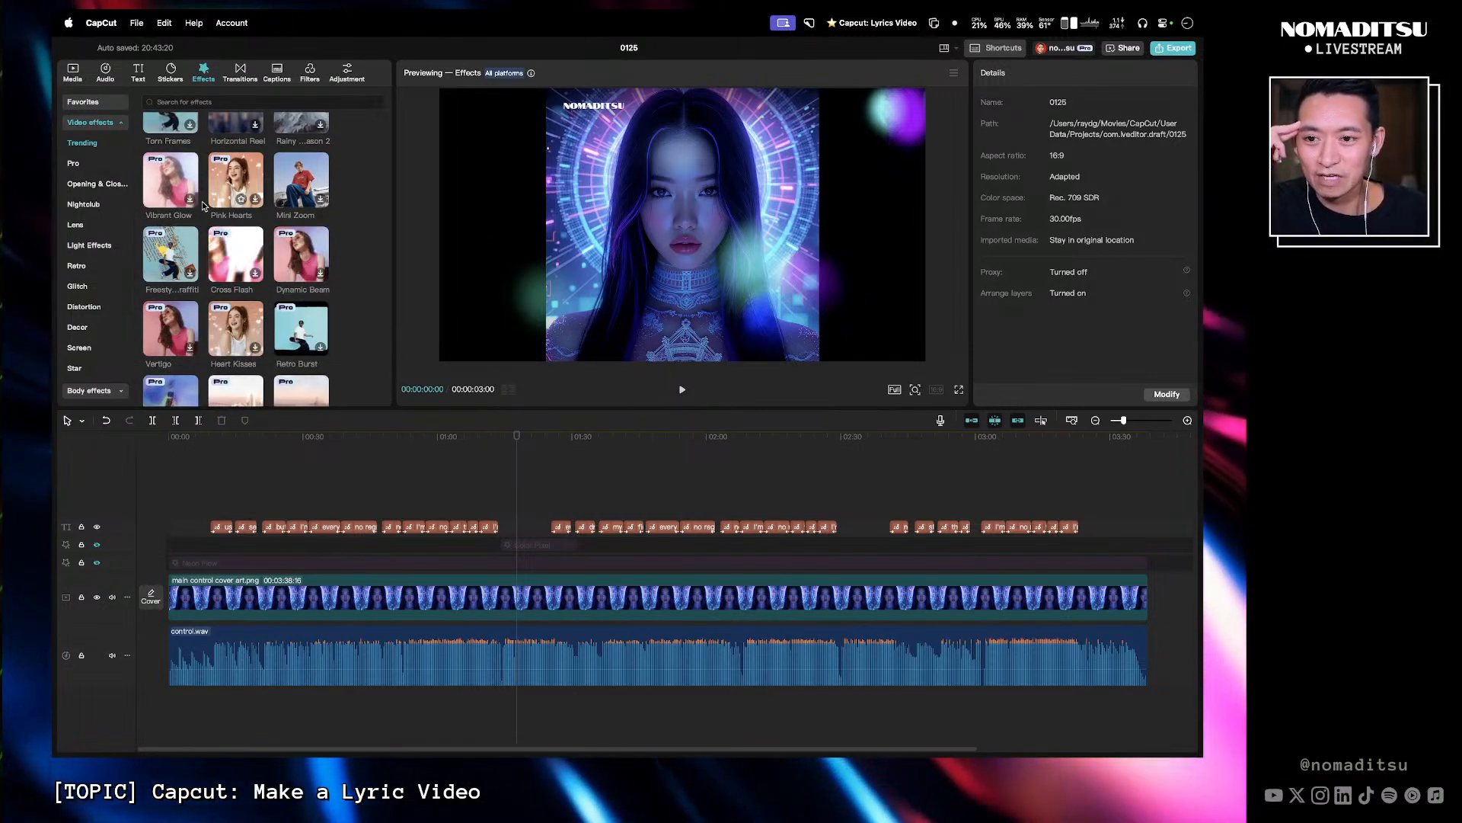
{"action": "left_click", "coordinate": [89, 245]}
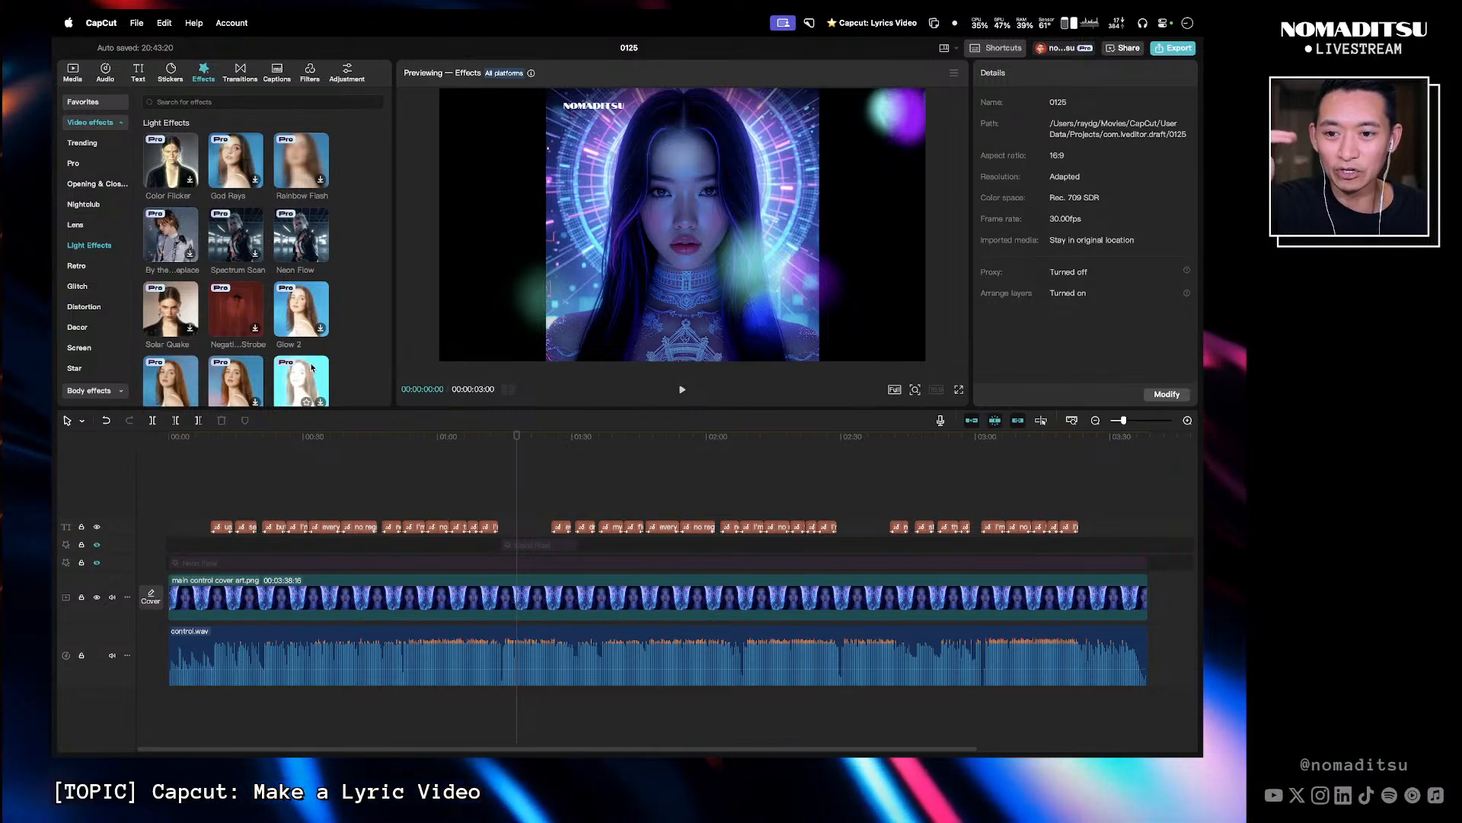
{"action": "scroll", "coordinate": [297, 296], "scroll_direction": "down", "scroll_amount": 2}
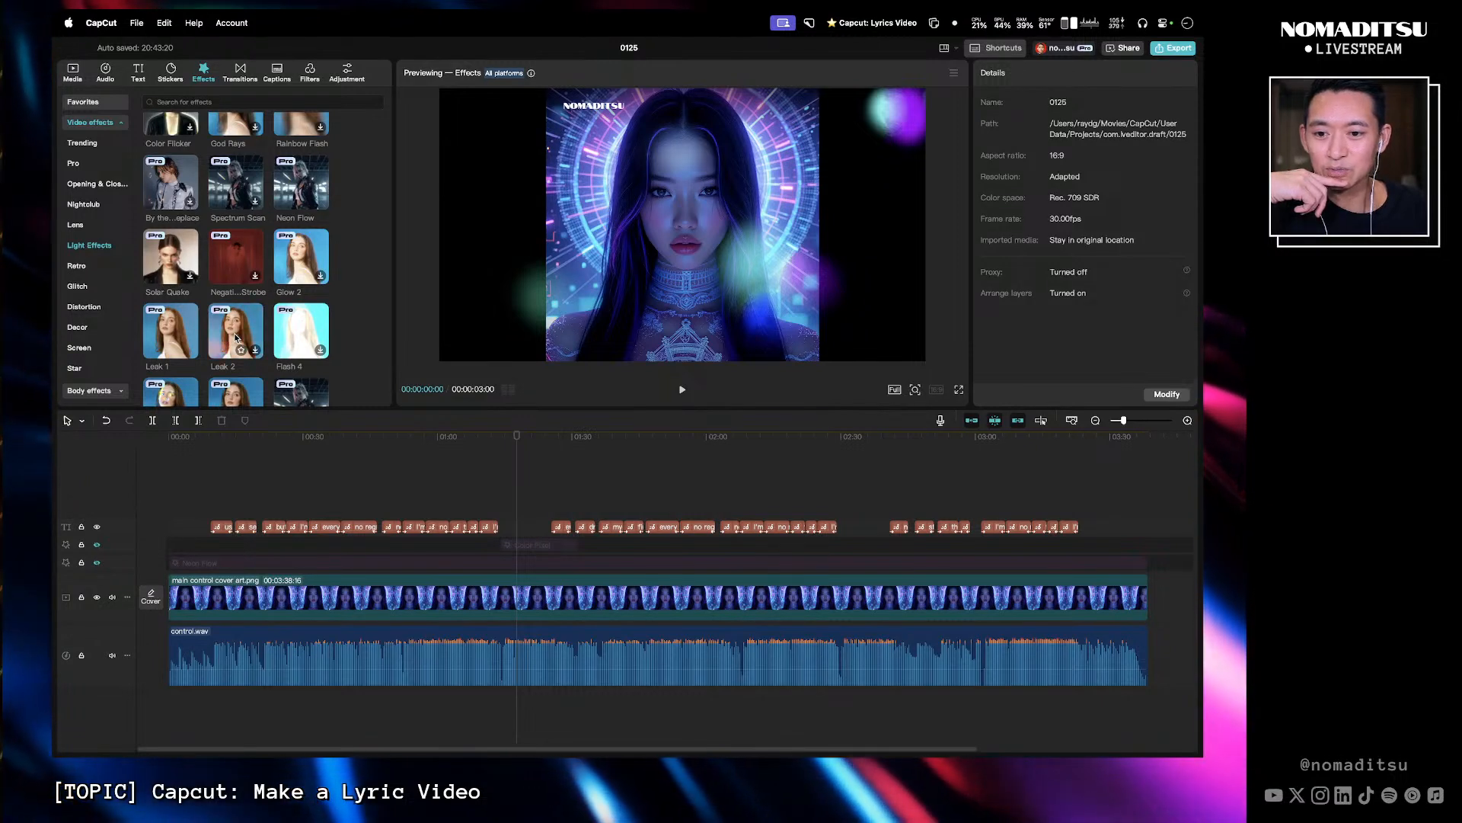
{"action": "left_click", "coordinate": [236, 338]}
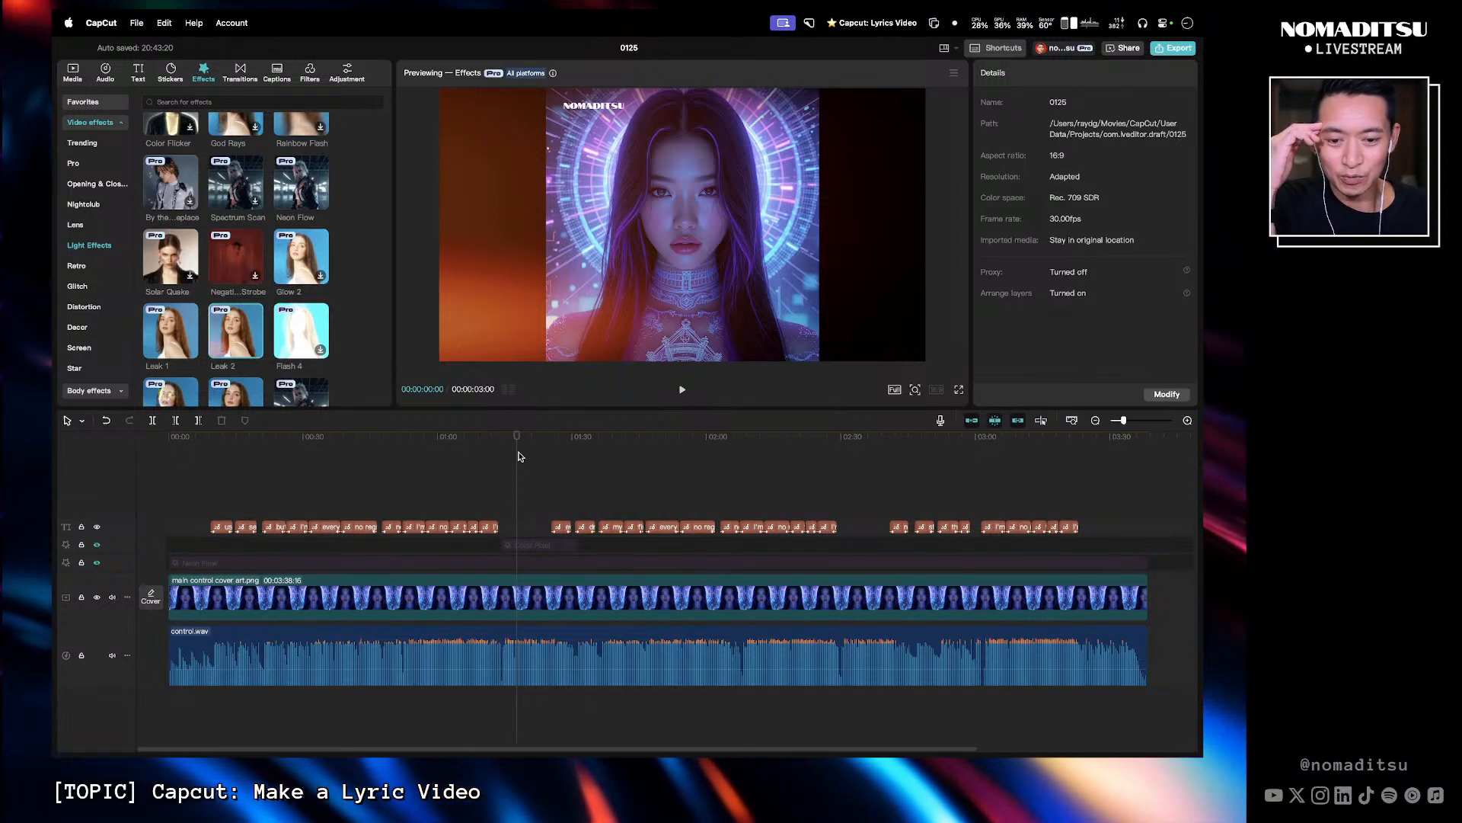
- Unhide the effect track holding the Color Pixel effect
{"action": "left_click", "coordinate": [97, 544]}
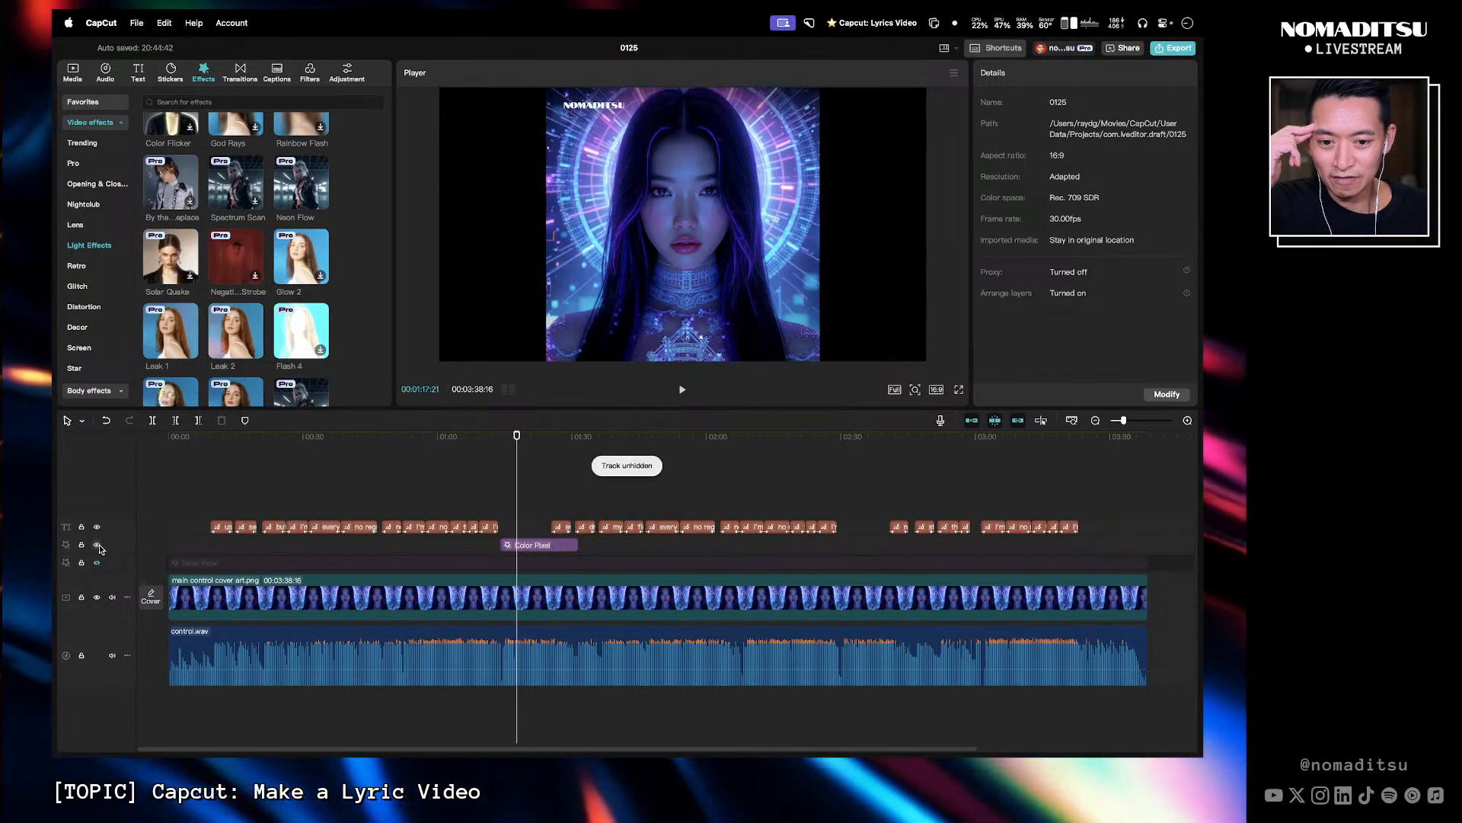
- Extend the Color Pixel effect clip so it spans the full length of the song
{"action": "left_click_drag", "start_coordinate": [514, 448], "coordinate": [530, 442]}
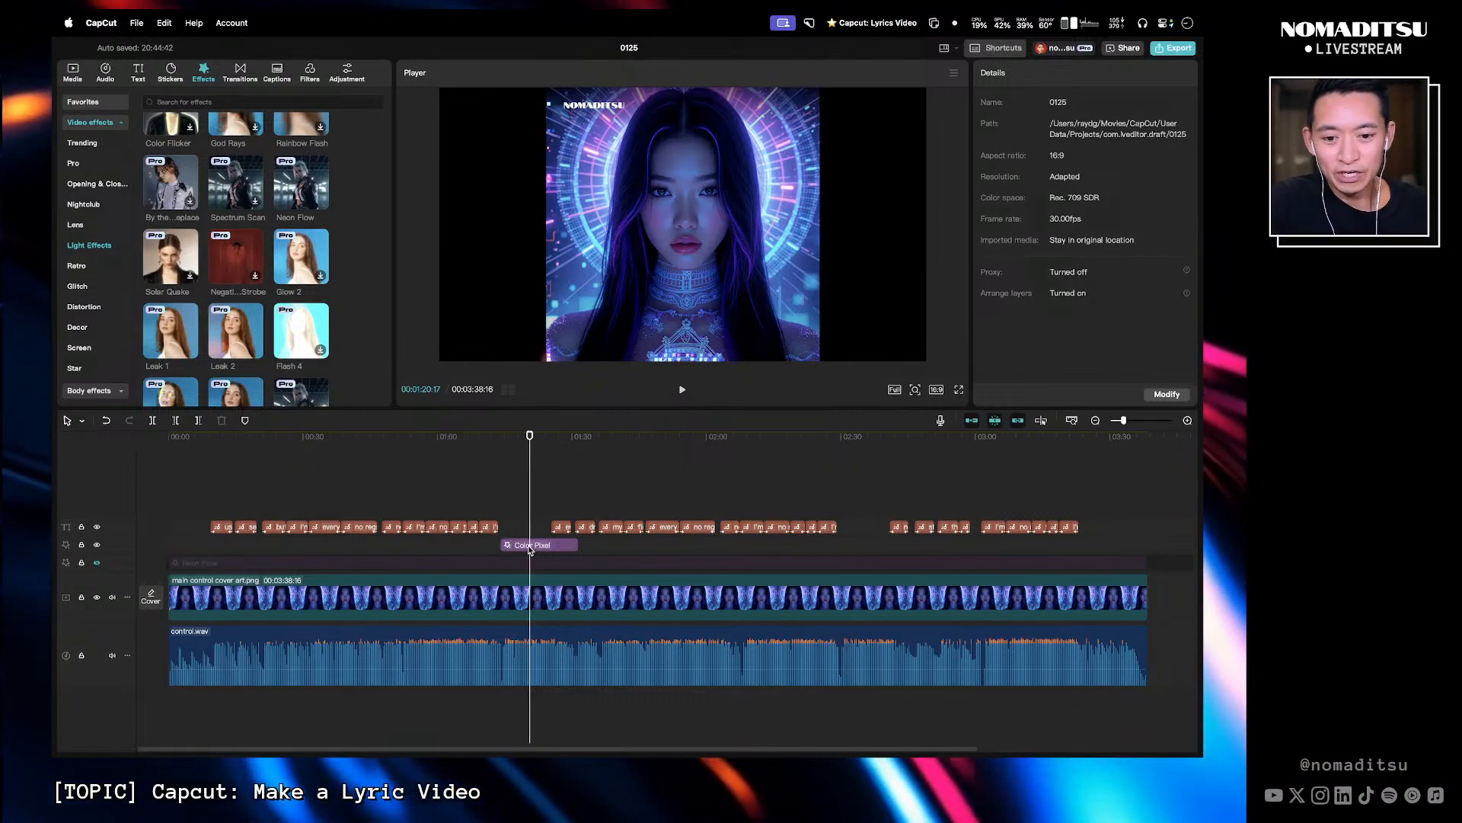
{"action": "left_click_drag", "start_coordinate": [504, 543], "coordinate": [168, 545]}
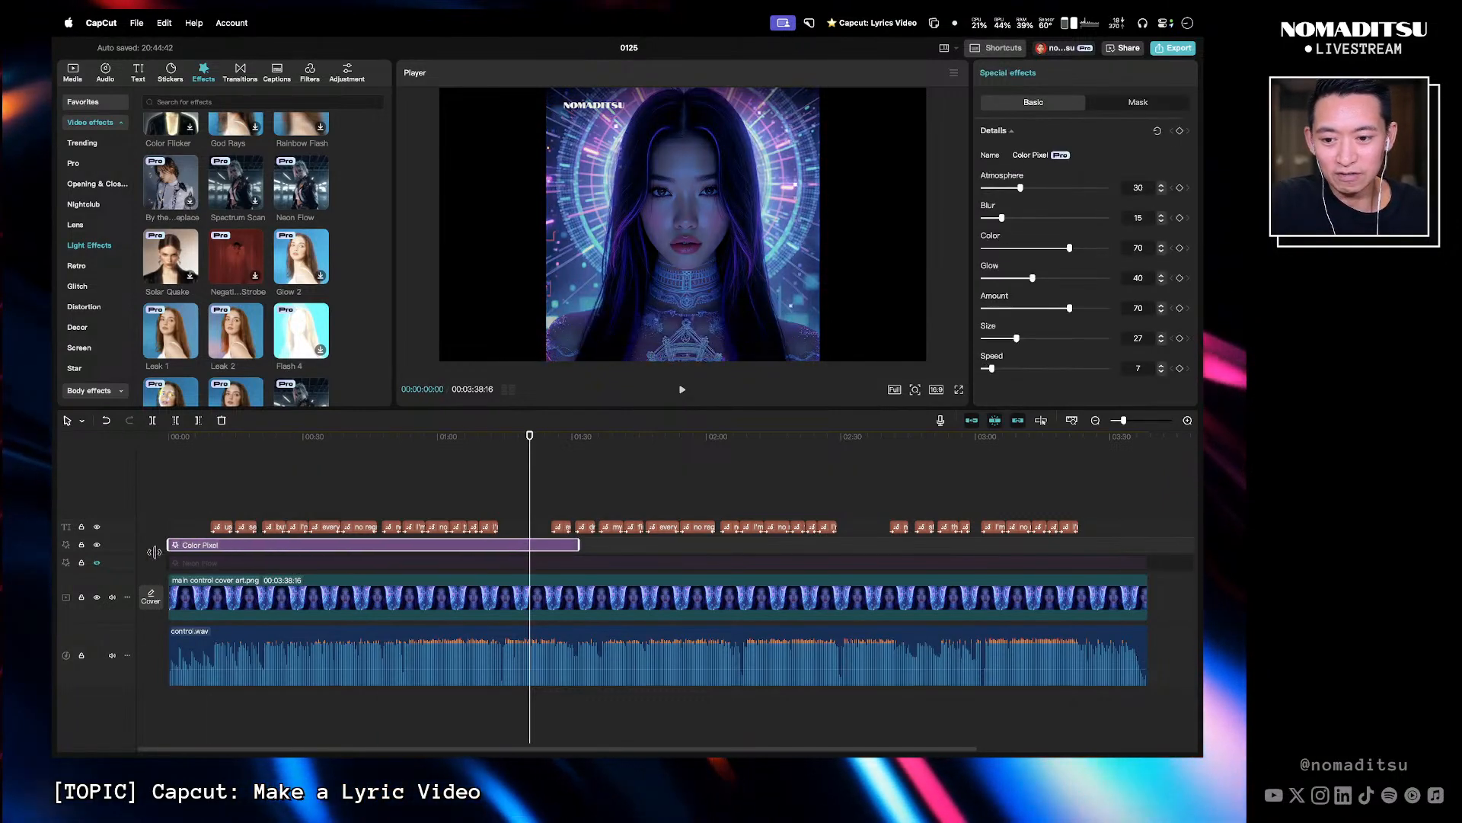
{"action": "left_click_drag", "start_coordinate": [583, 544], "coordinate": [1149, 525]}
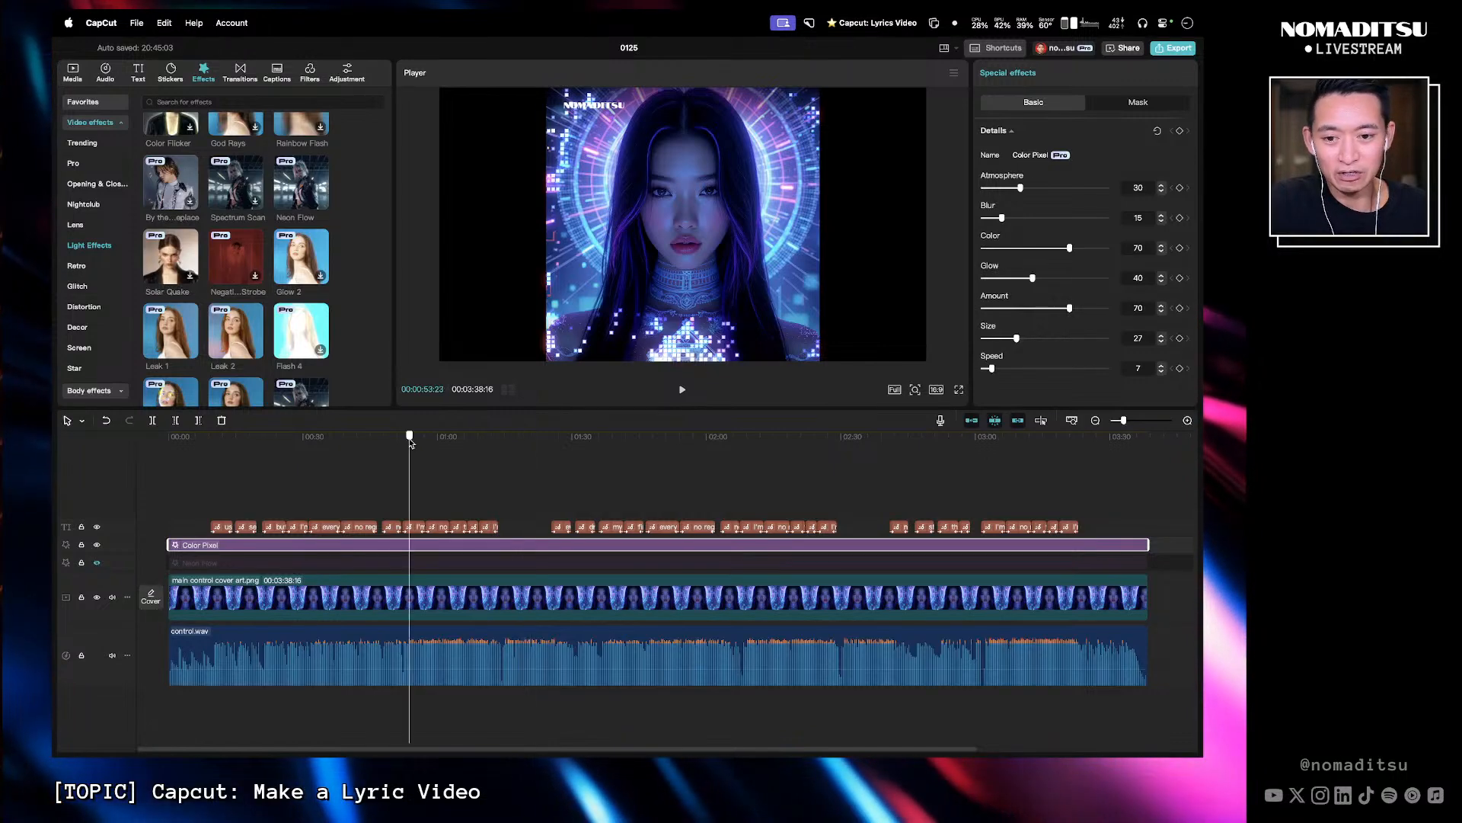
- Tune the Color Pixel effect to Atmosphere 31, Color 60, Glow 36, Amount 65 and Size 32
{"action": "key", "text": "space"}
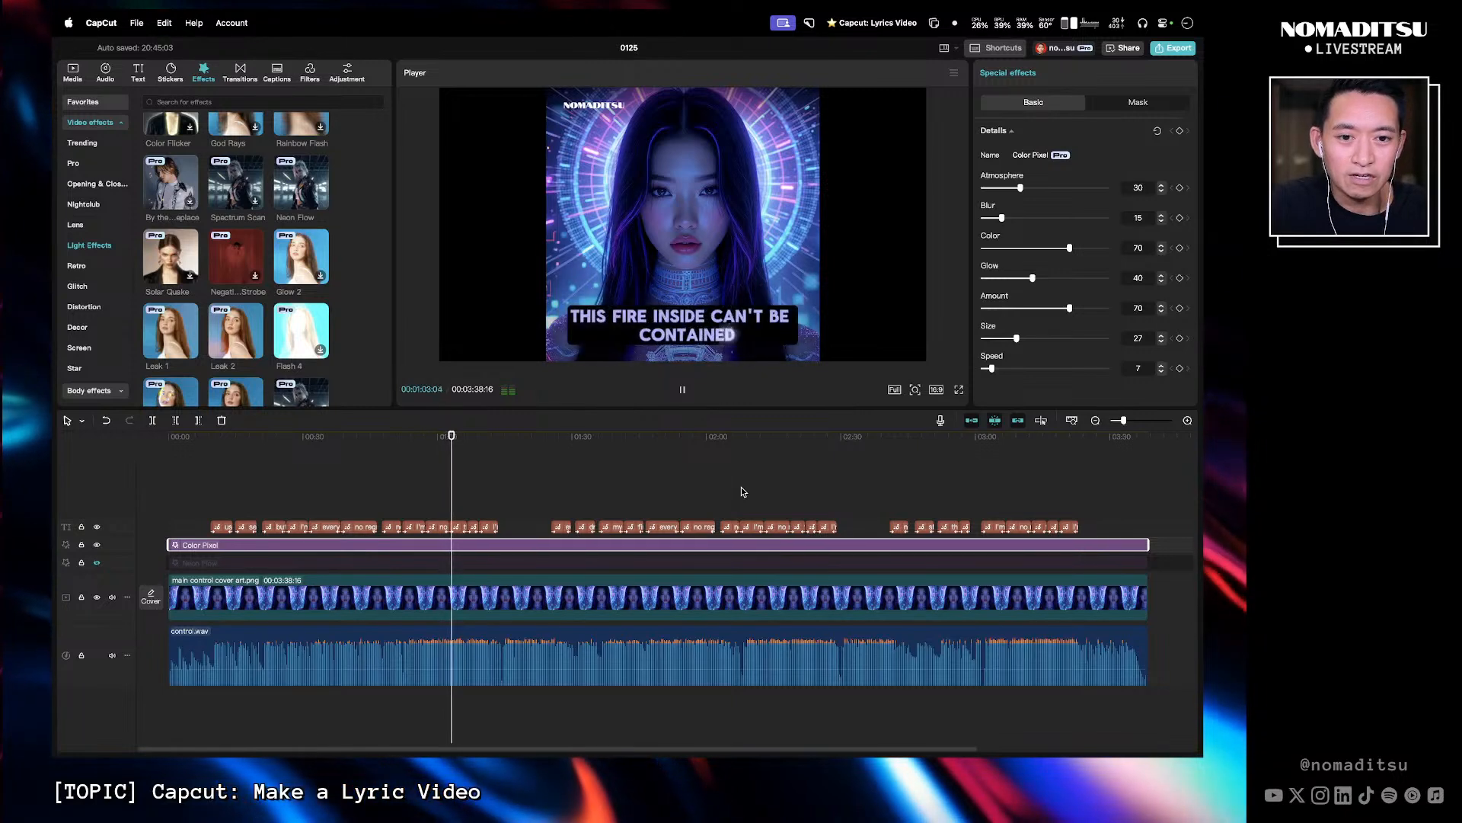
{"action": "key", "text": "space"}
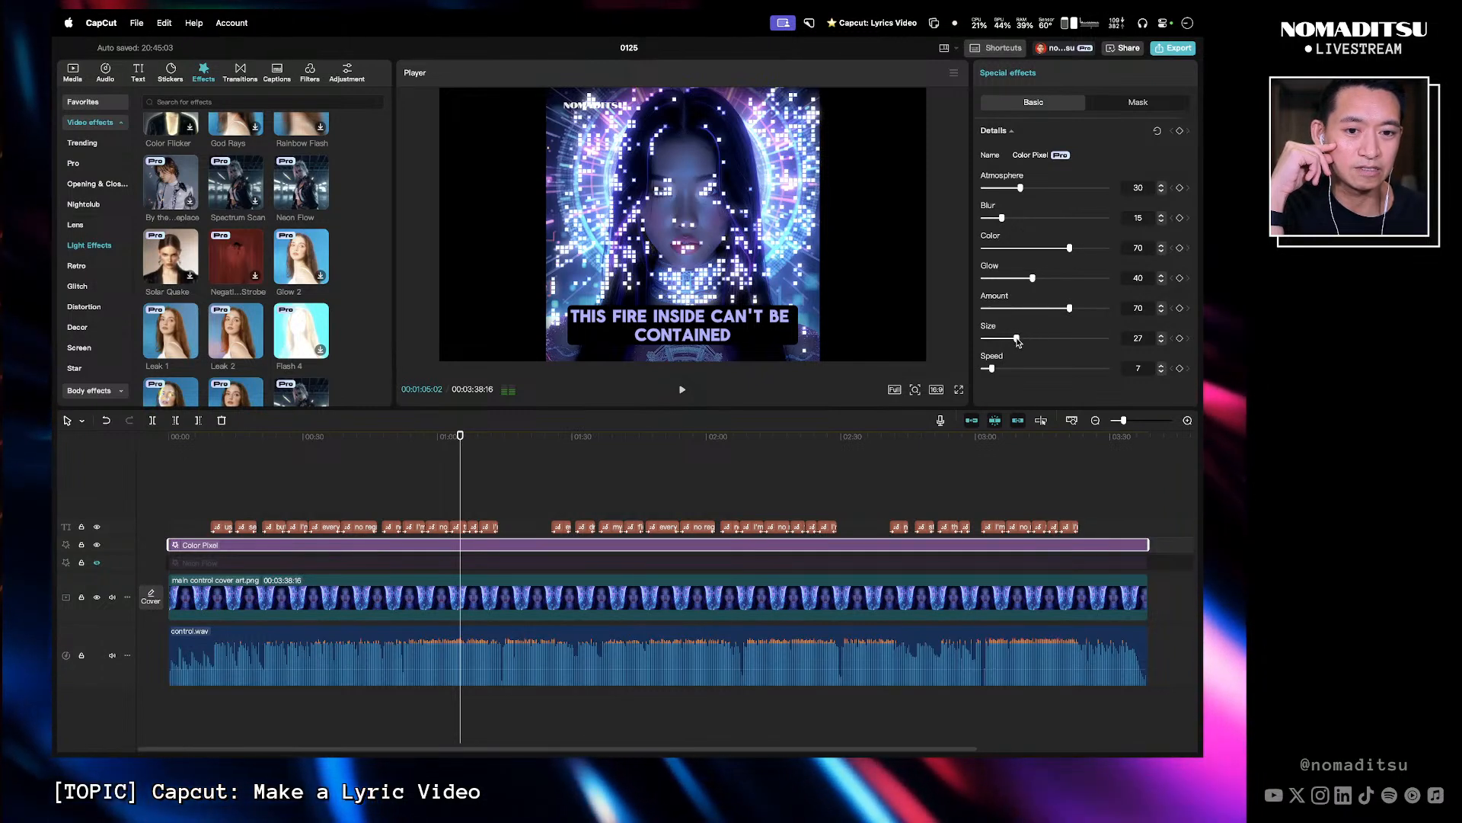
{"action": "mouse_move", "coordinate": [1017, 341]}
{"action": "left_mouse_down"}
{"action": "mouse_move", "coordinate": [1004, 343]}
{"action": "mouse_move", "coordinate": [1027, 341]}
{"action": "left_mouse_up"}
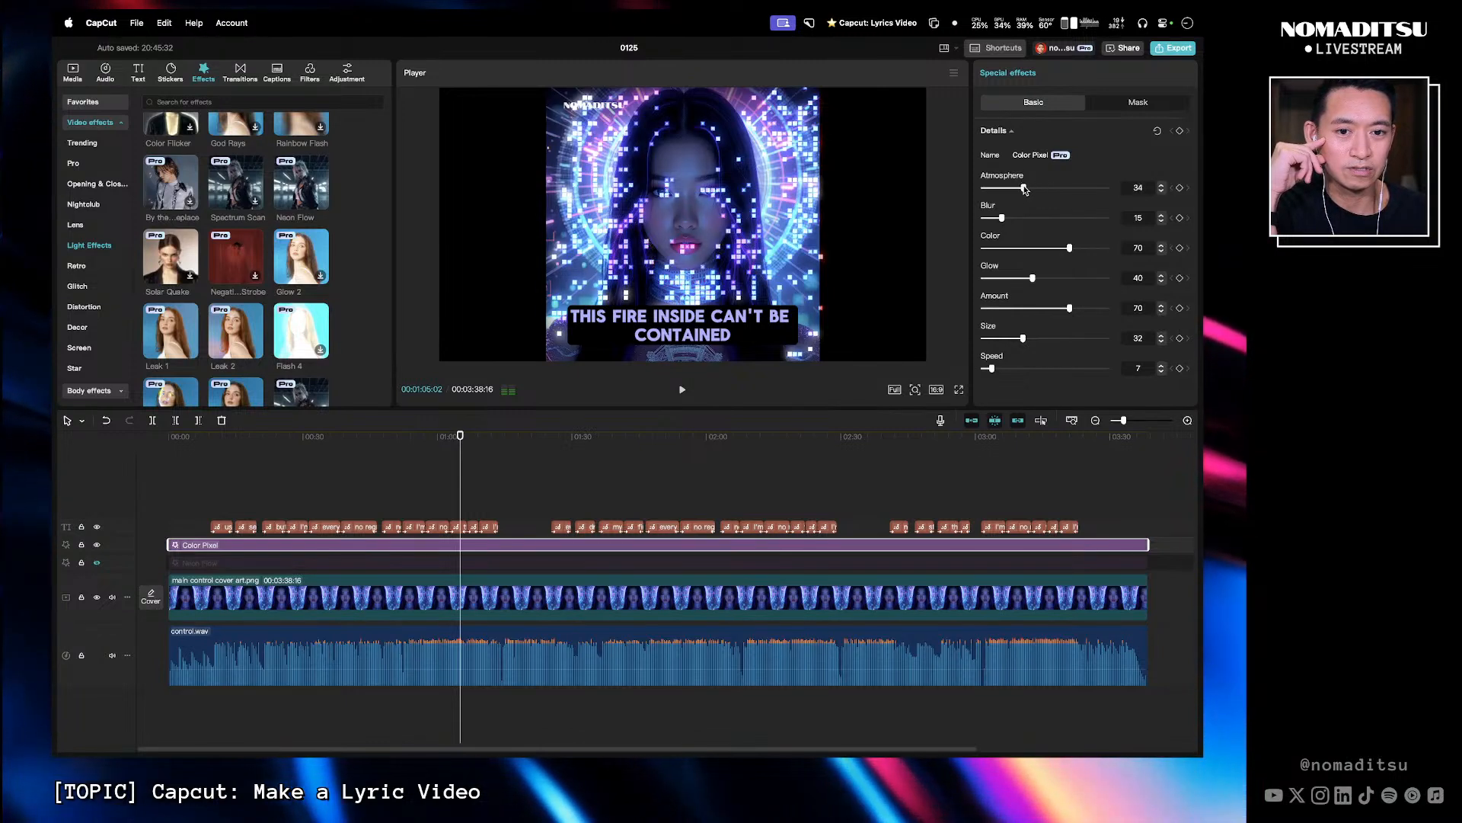
{"action": "left_click_drag", "start_coordinate": [1071, 248], "coordinate": [1025, 255]}
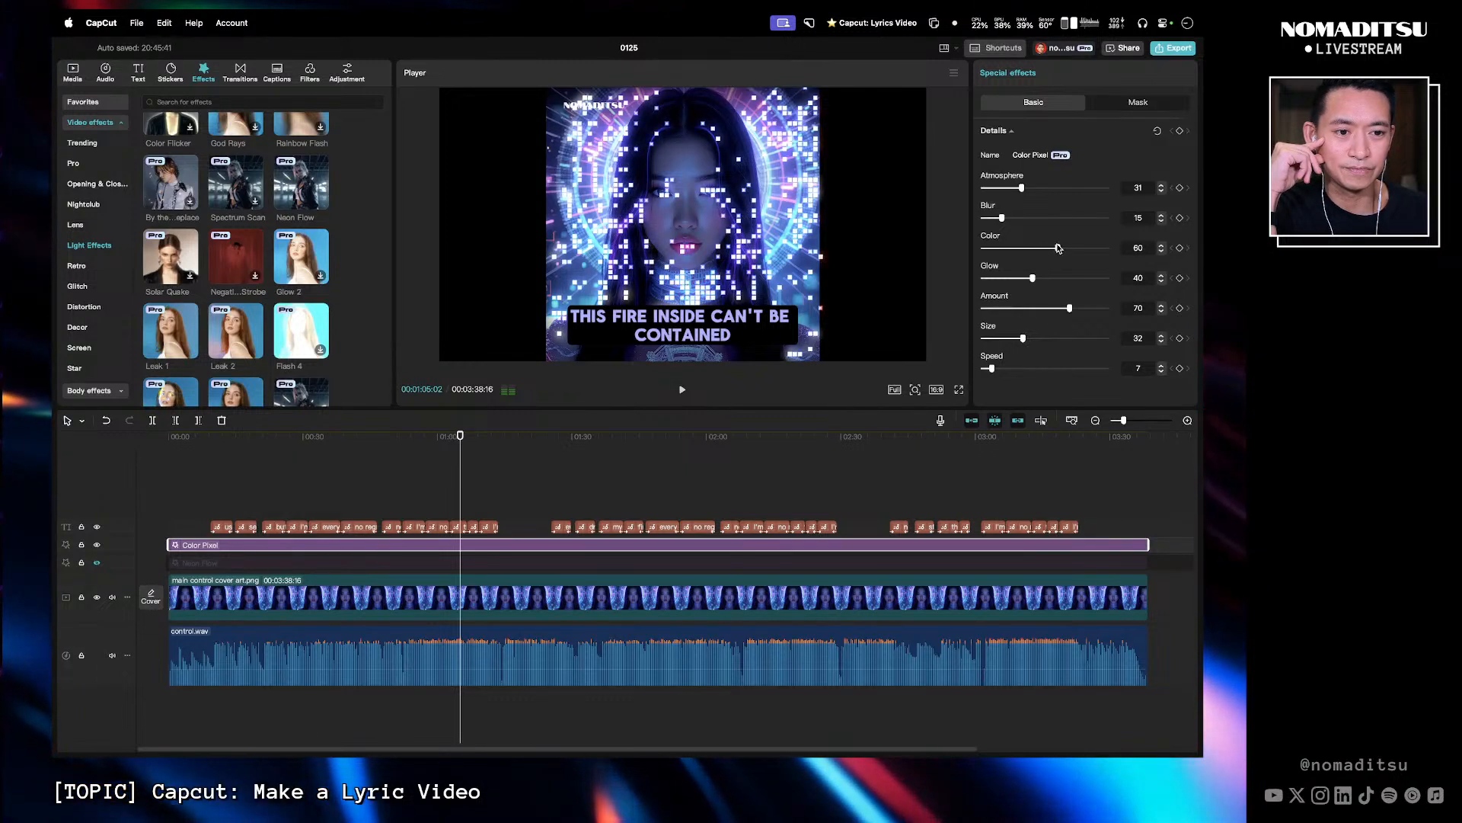
{"action": "left_click_drag", "start_coordinate": [1031, 280], "coordinate": [1063, 308]}
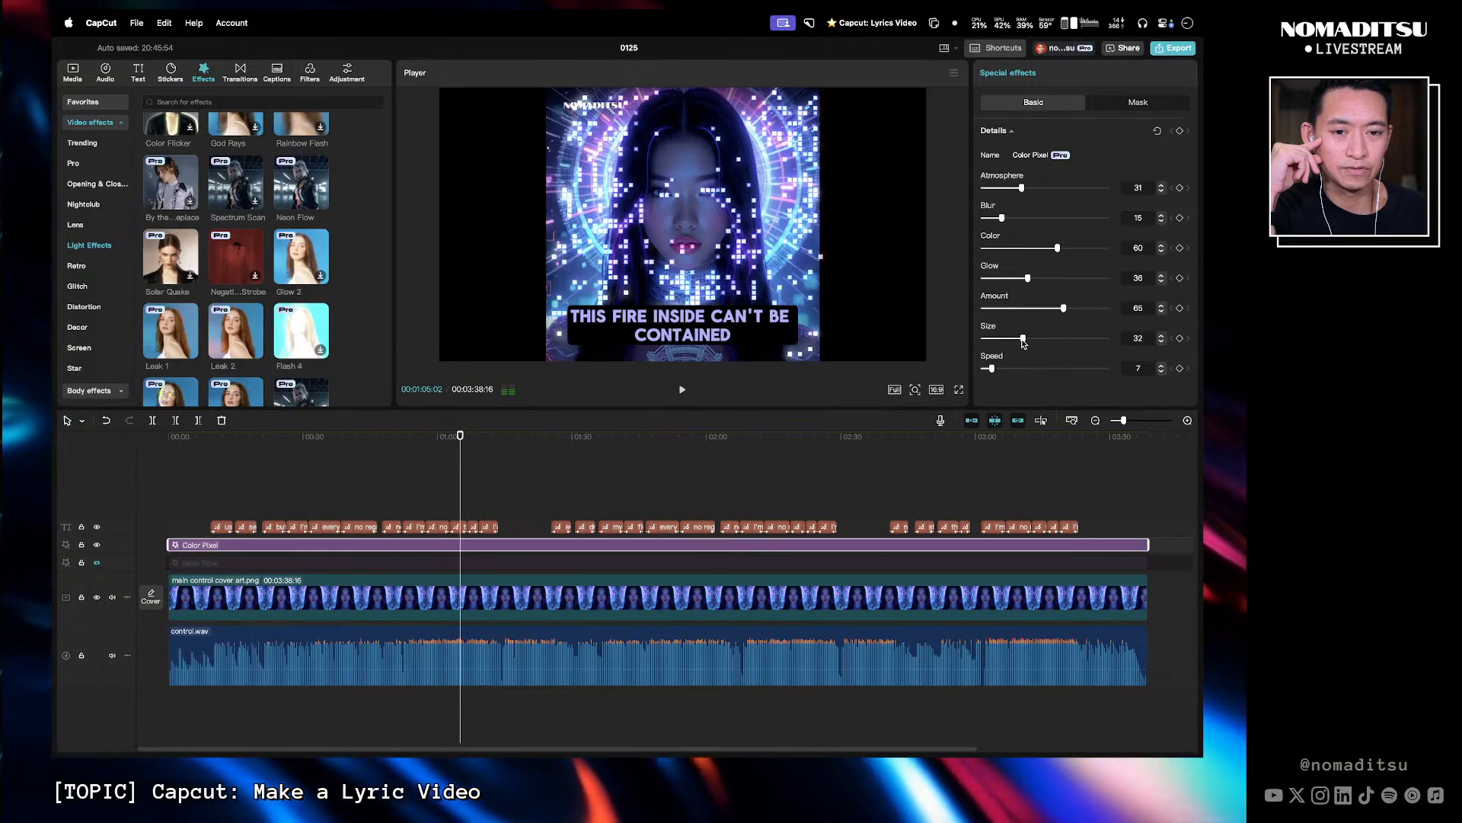
- Hide the Color Pixel effect track and unhide the Neon Flow effect track
{"action": "left_click", "coordinate": [445, 439]}
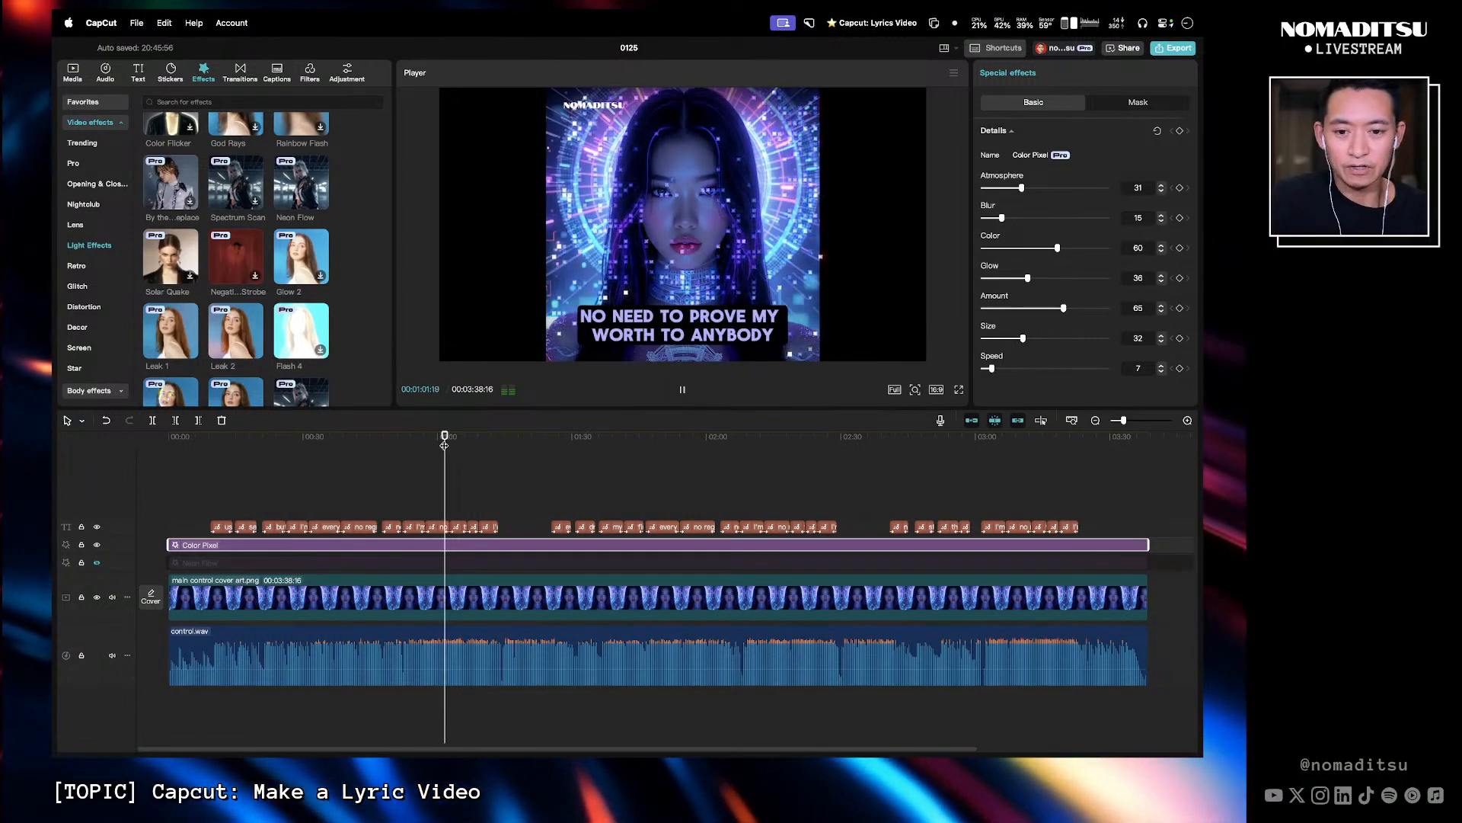
{"action": "key", "text": "space"}
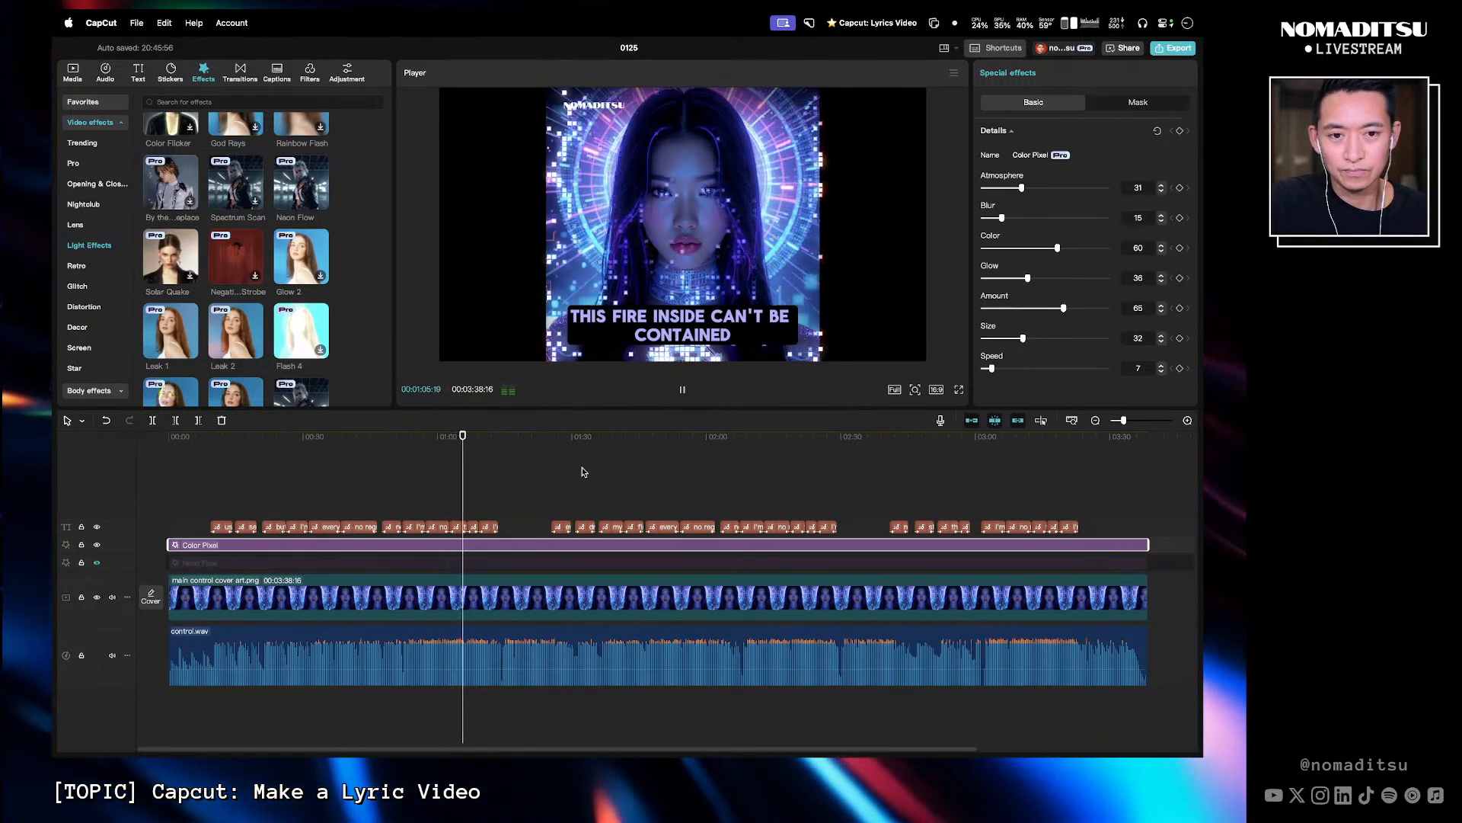
{"action": "key", "text": "space"}
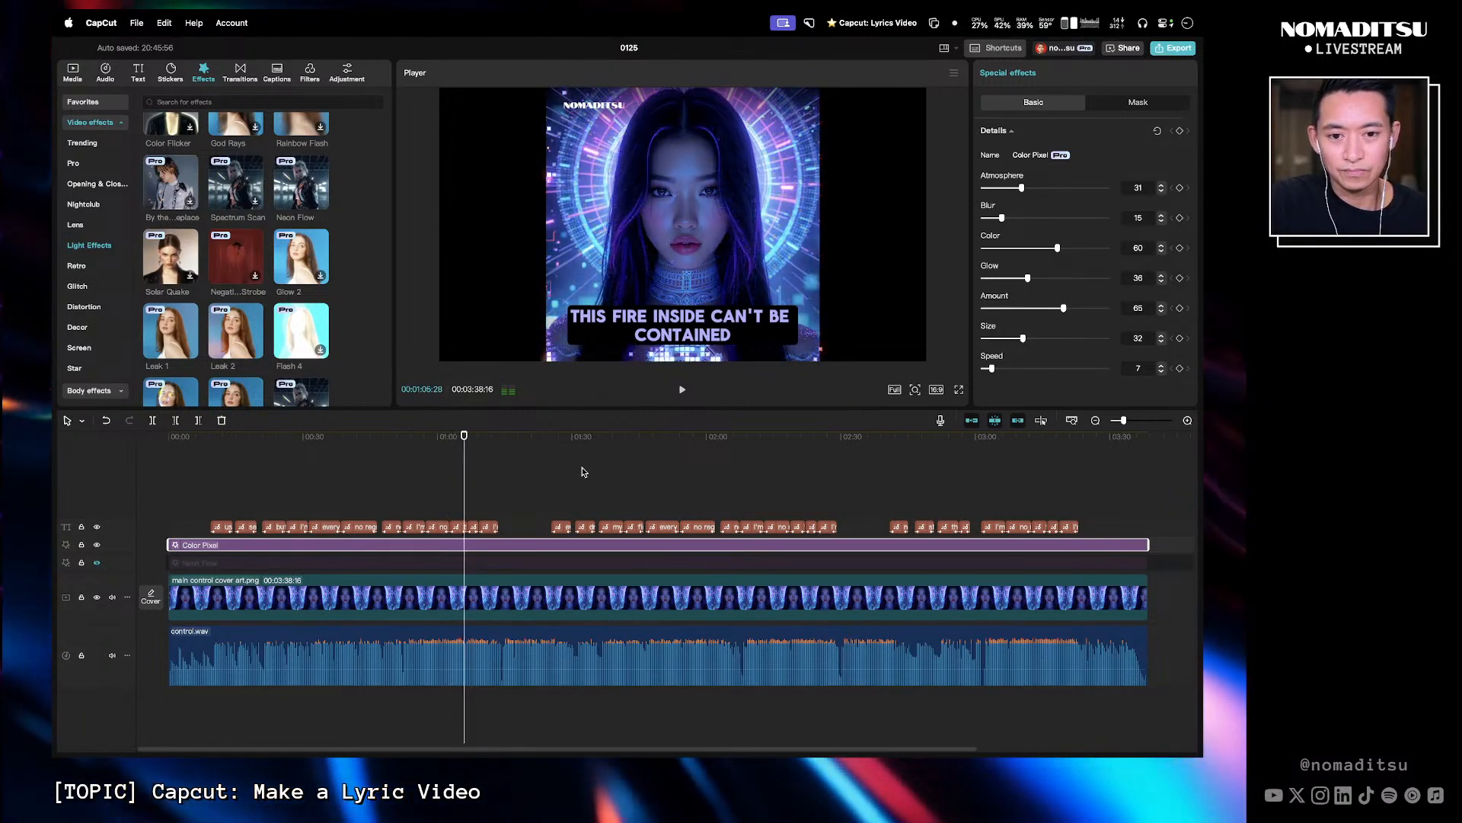
{"action": "left_click", "coordinate": [97, 545]}
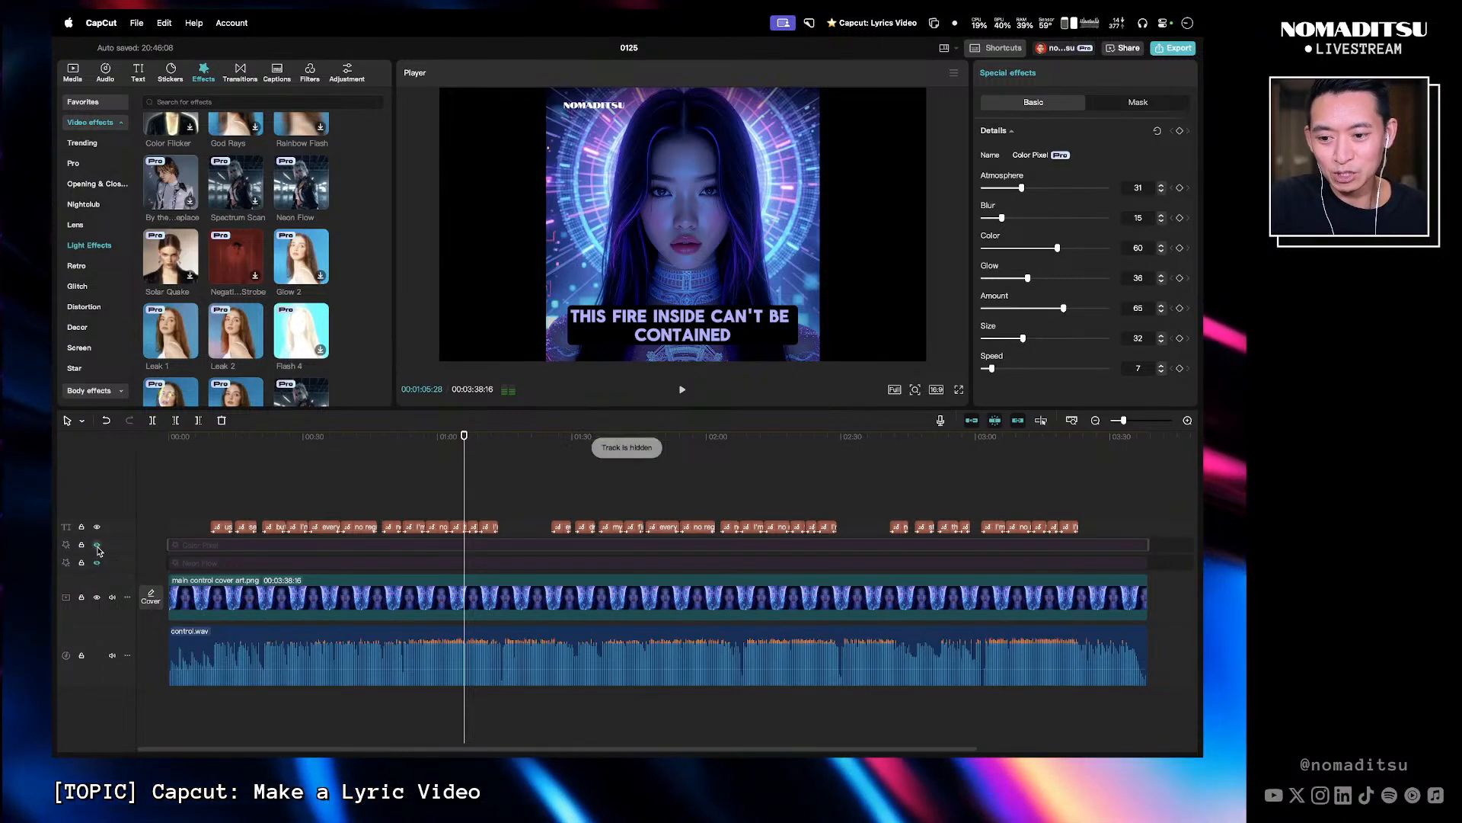
{"action": "left_click", "coordinate": [97, 562]}
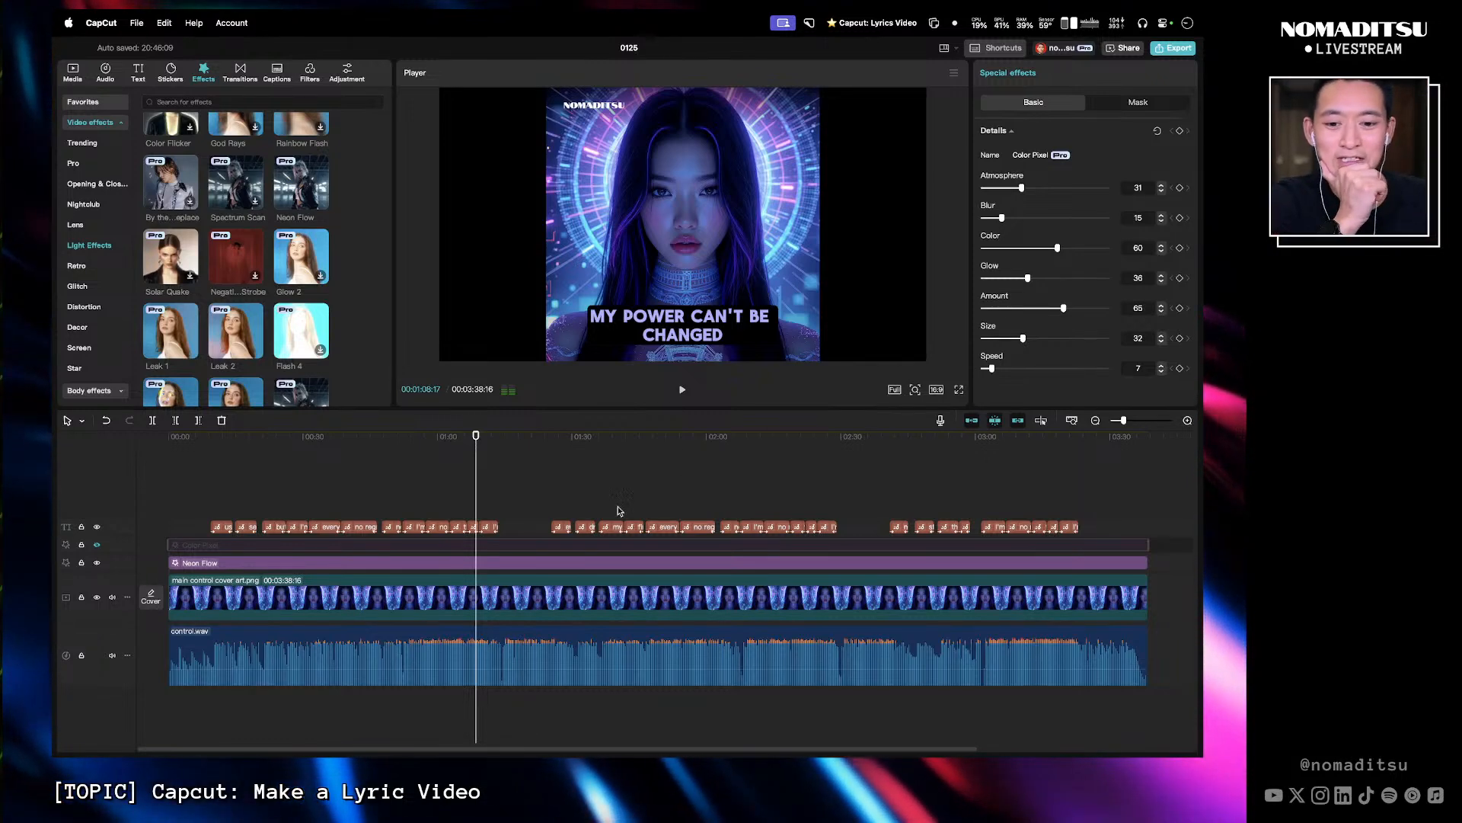
- Paste a copy of the cover art clip onto a new track above the effects, aligned to the start
{"action": "mouse_move", "coordinate": [502, 449]}
{"action": "left_mouse_down"}
{"action": "mouse_move", "coordinate": [460, 448]}
{"action": "mouse_move", "coordinate": [492, 447]}
{"action": "mouse_move", "coordinate": [480, 448]}
{"action": "left_mouse_up"}
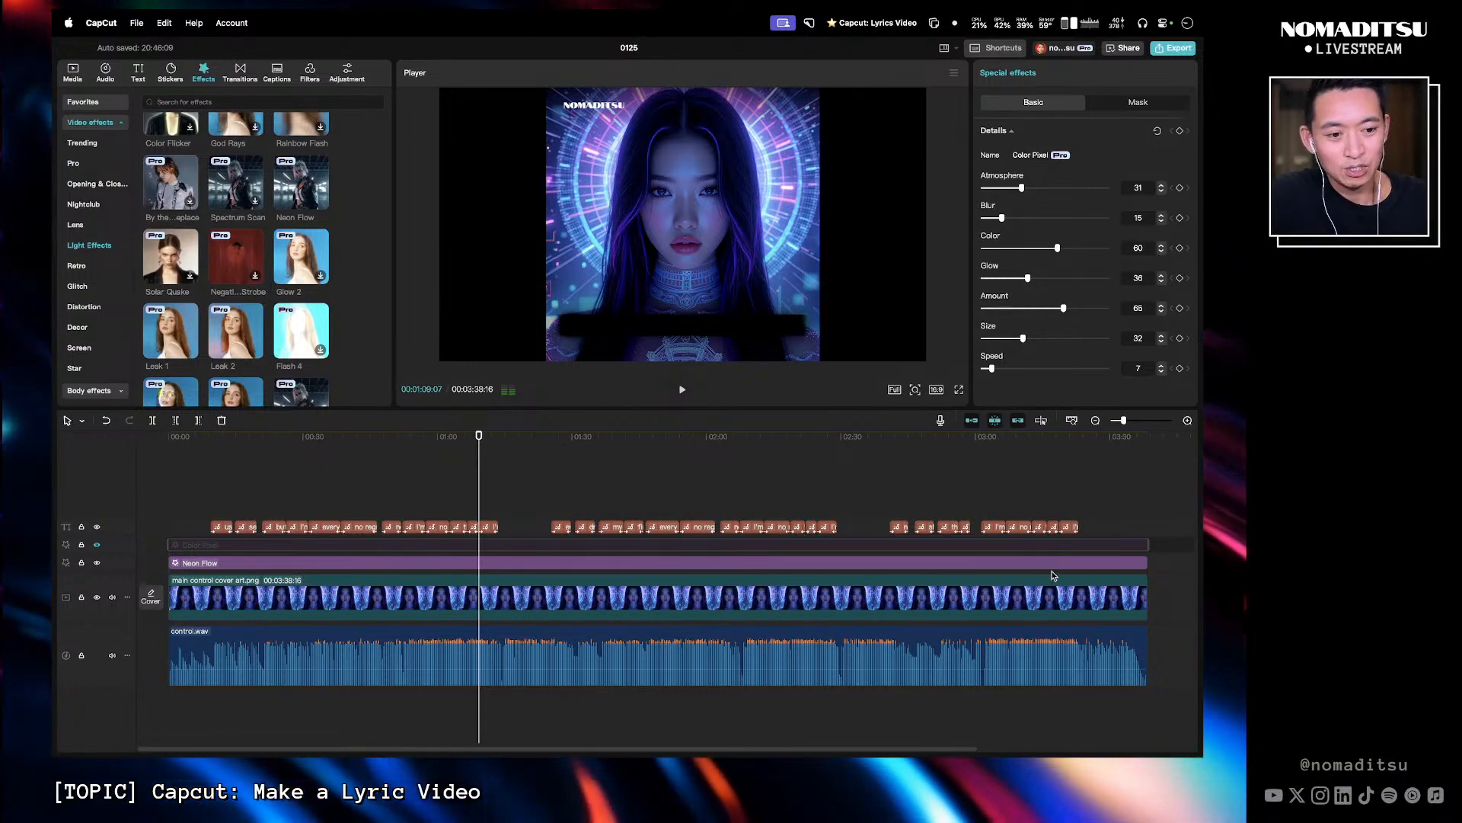
{"action": "left_click_drag", "start_coordinate": [494, 440], "coordinate": [496, 440]}
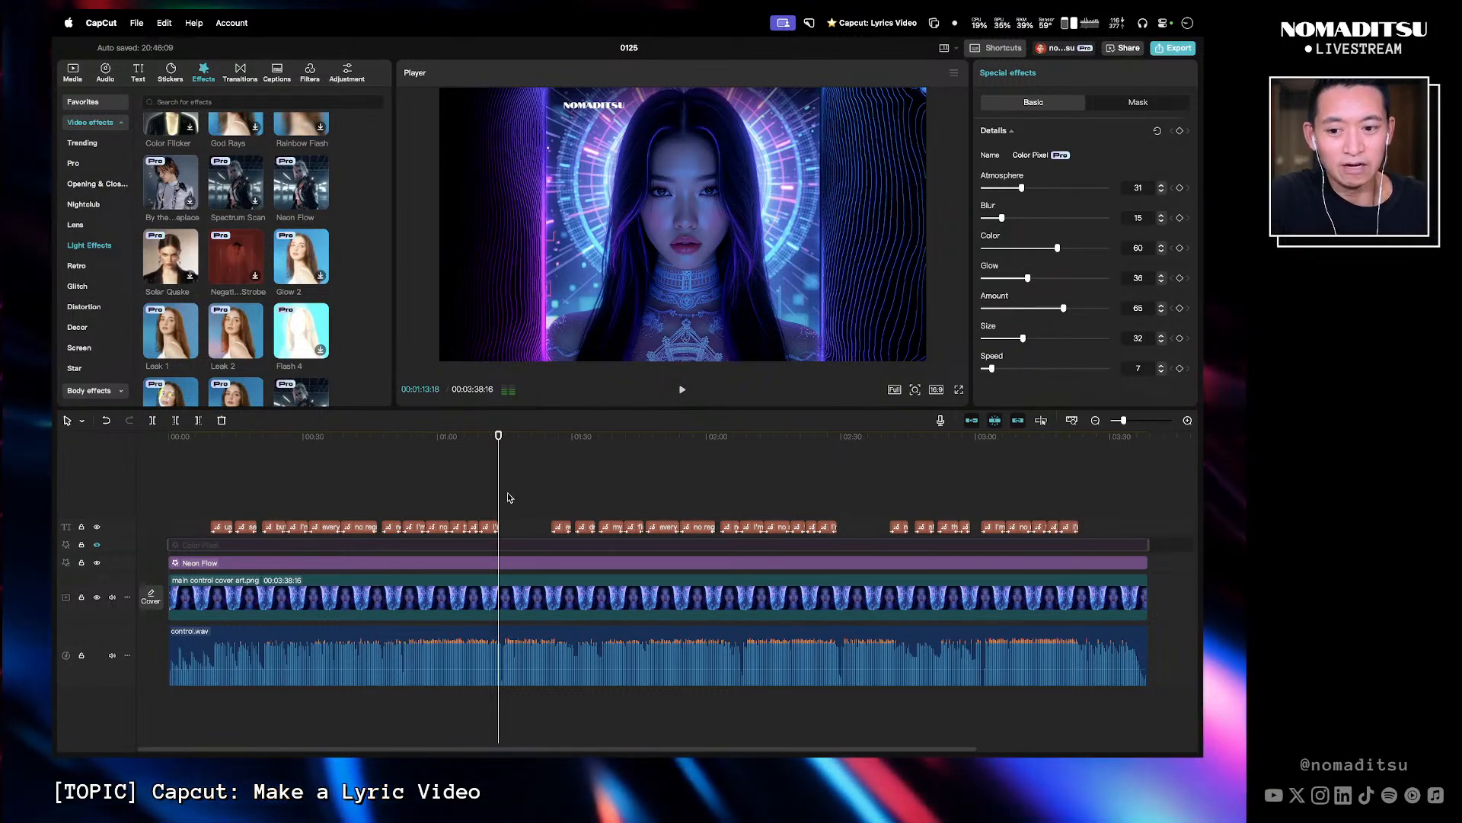
{"action": "left_click", "coordinate": [1168, 605]}
{"action": "left_click", "coordinate": [652, 607]}
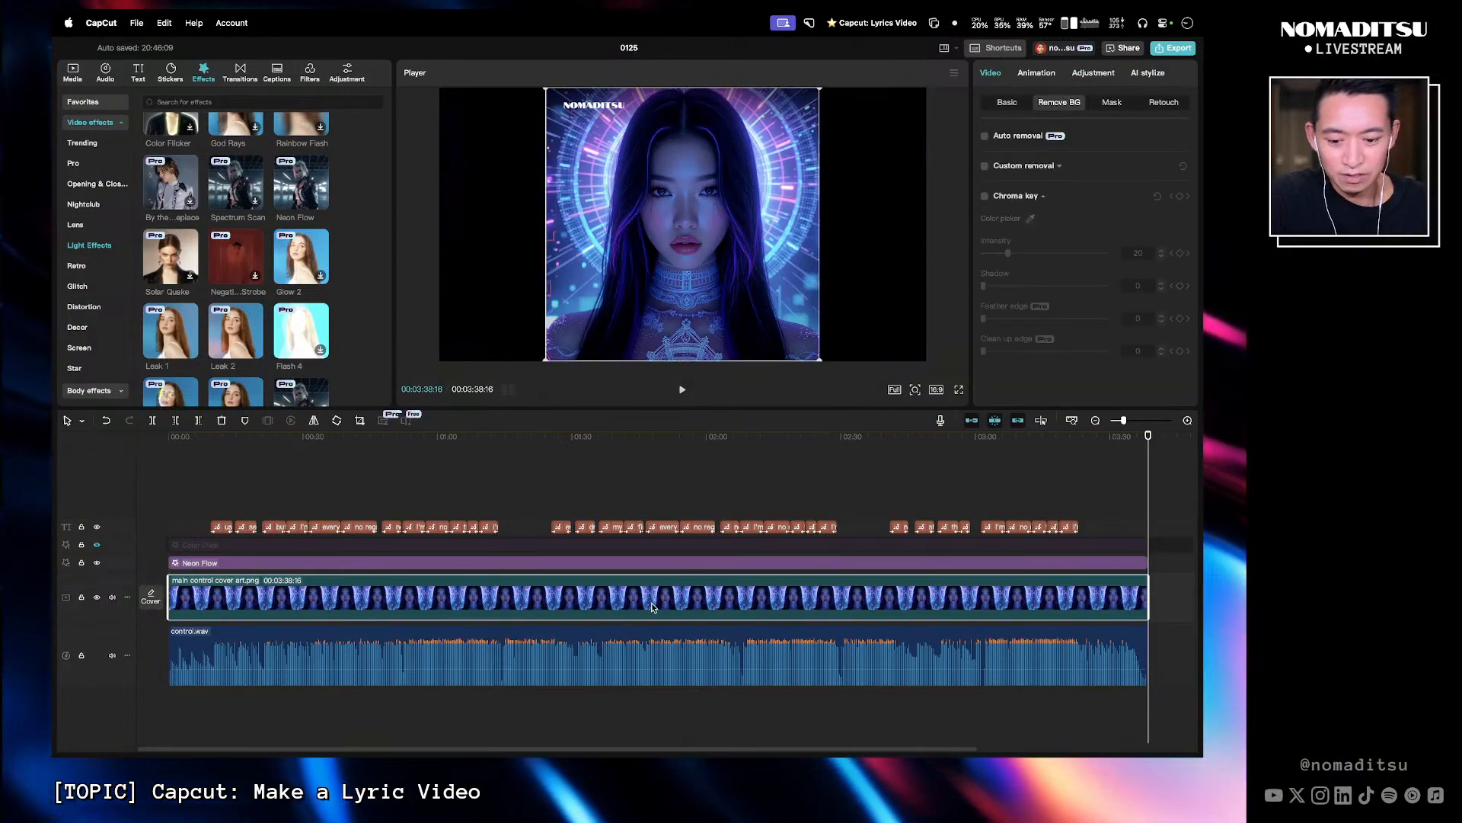
{"action": "key", "text": "super+v"}
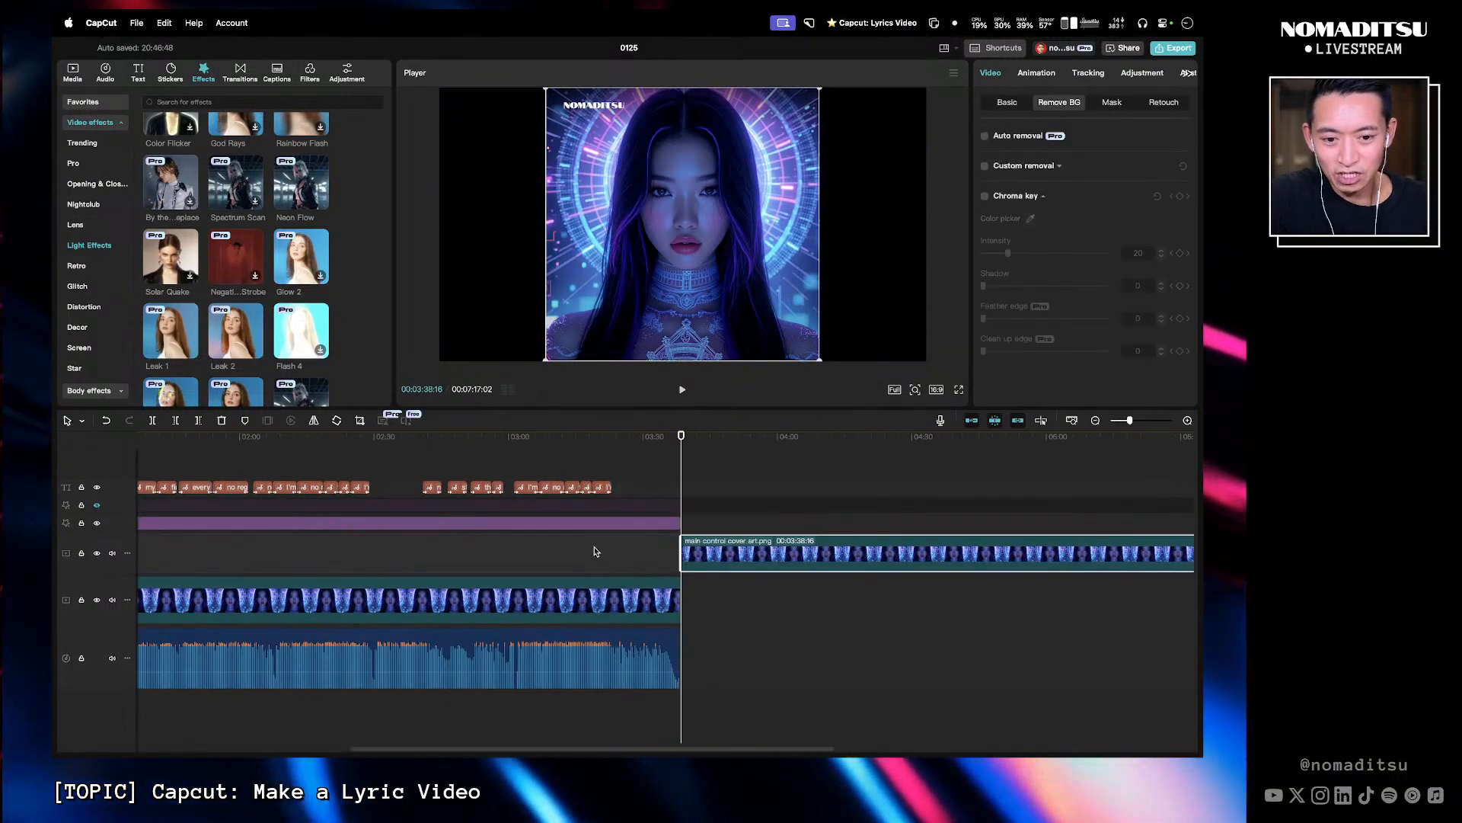
{"action": "left_click_drag", "start_coordinate": [708, 555], "coordinate": [85, 516]}
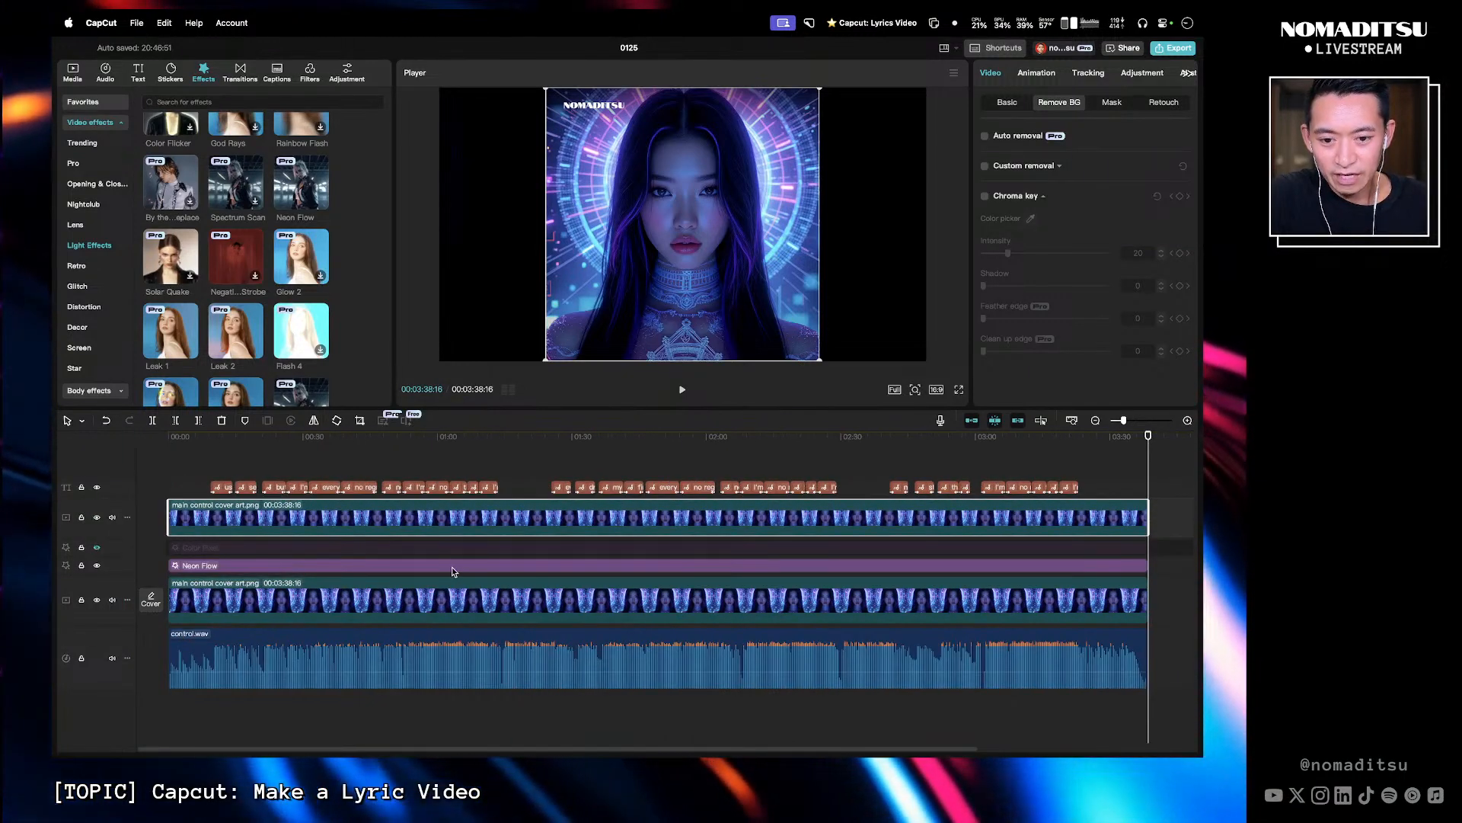
- Combine the Neon Flow effect and the lower cover art clip into a compound clip
{"action": "left_click", "coordinate": [1174, 605]}
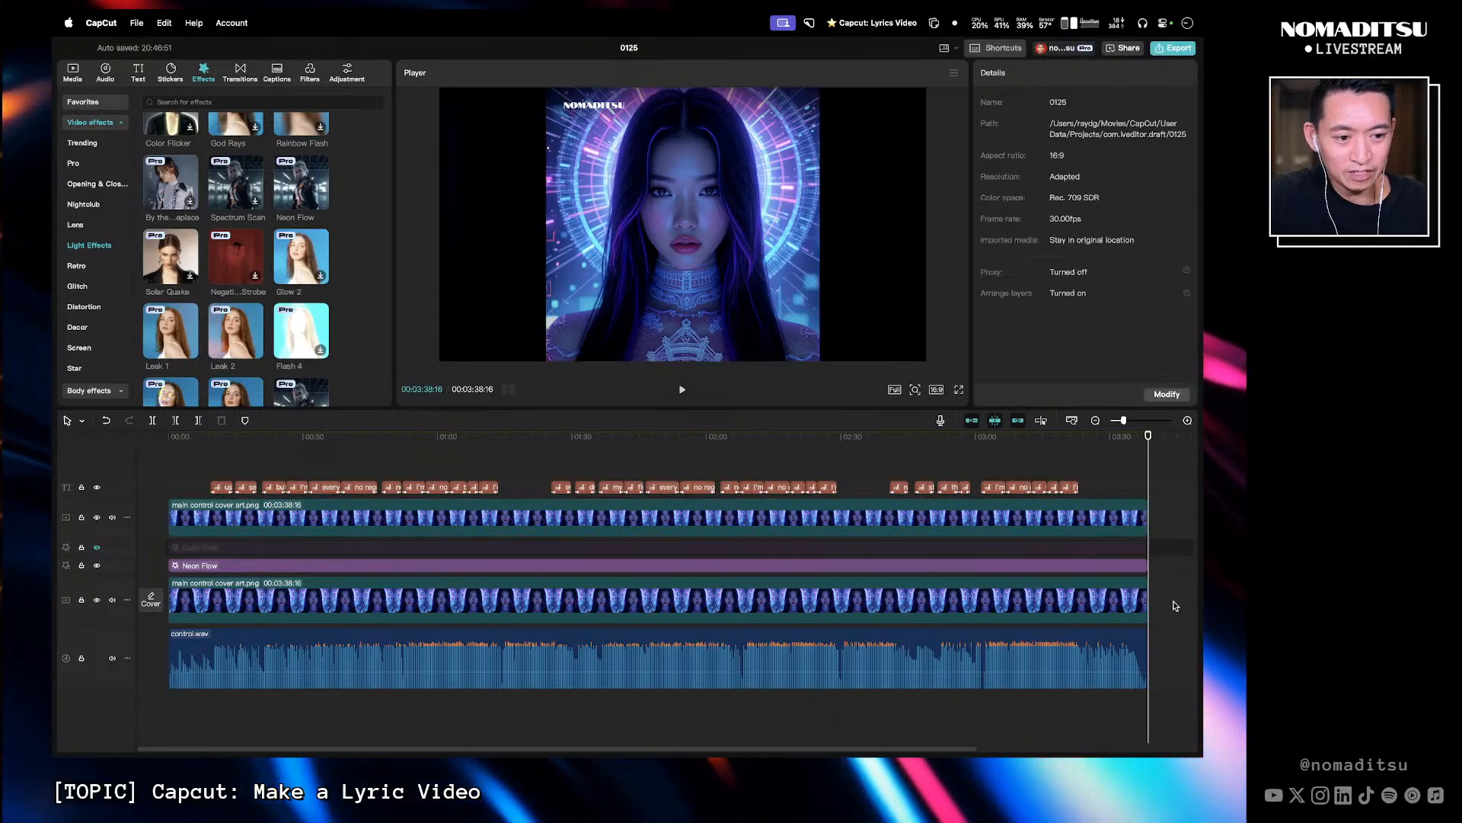
{"action": "left_click", "coordinate": [1139, 602]}
{"action": "left_click", "coordinate": [285, 567]}
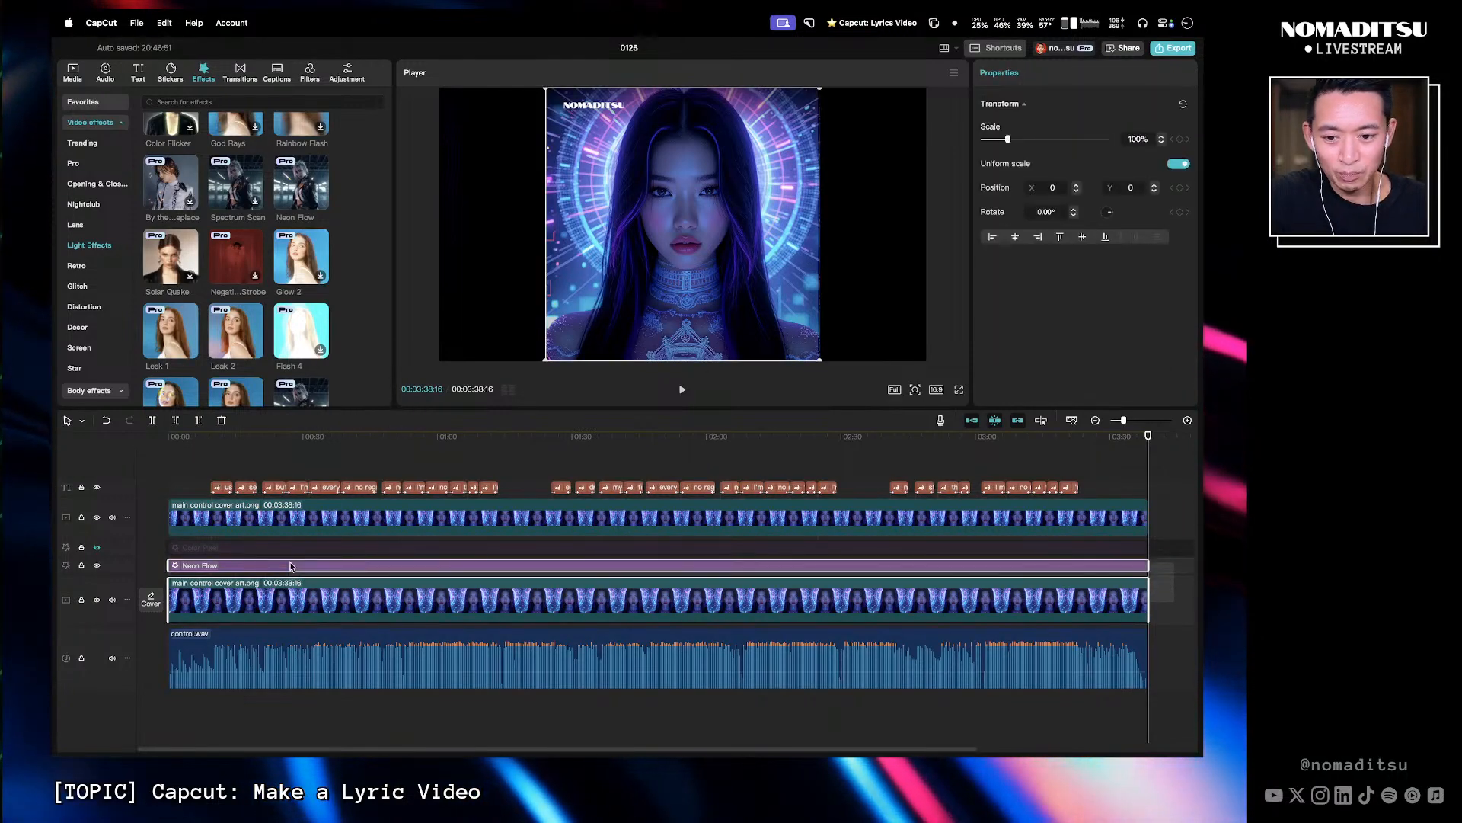
{"action": "right_click", "coordinate": [288, 567]}
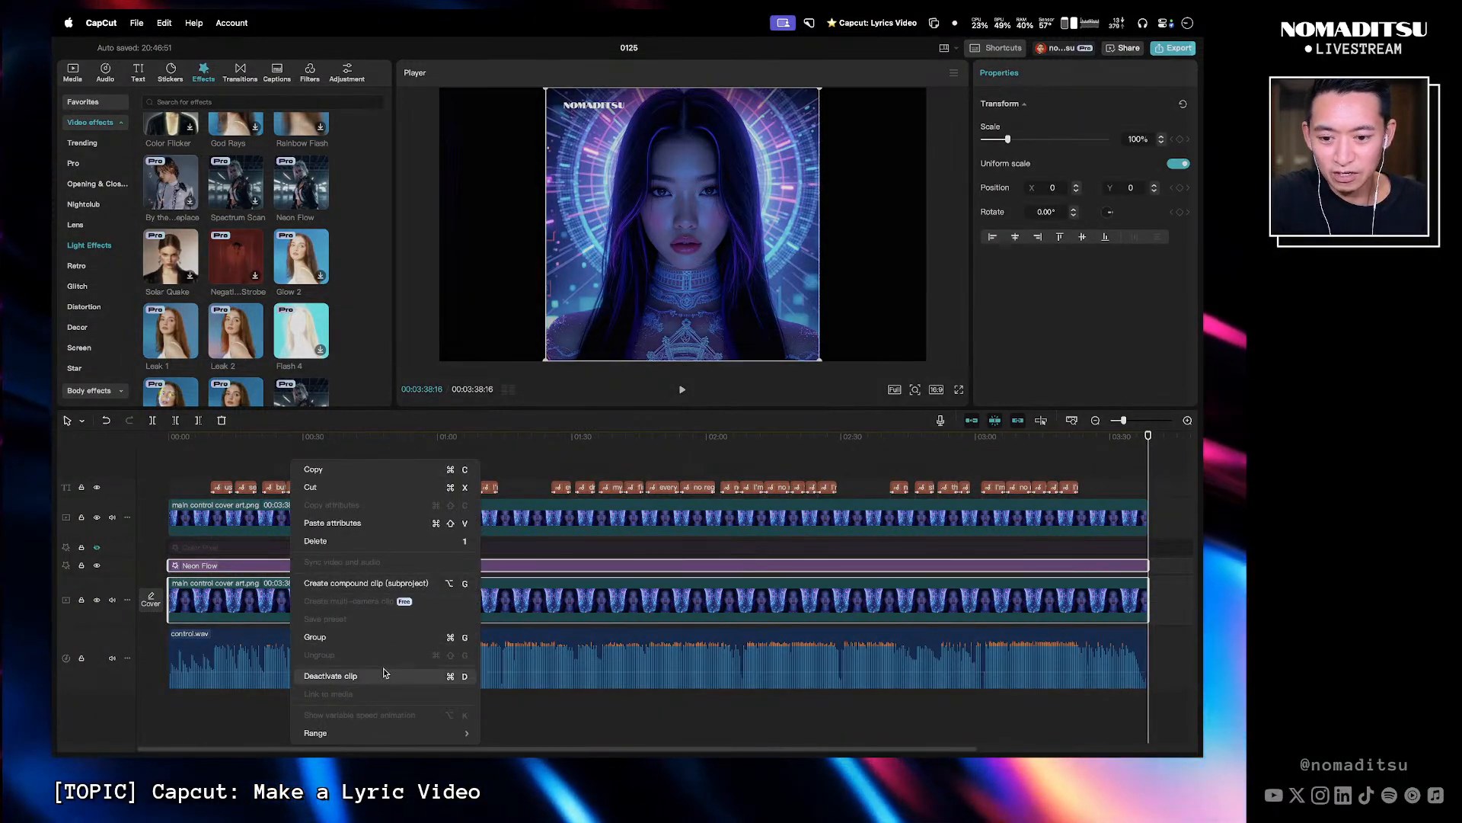
{"action": "left_click", "coordinate": [401, 585]}
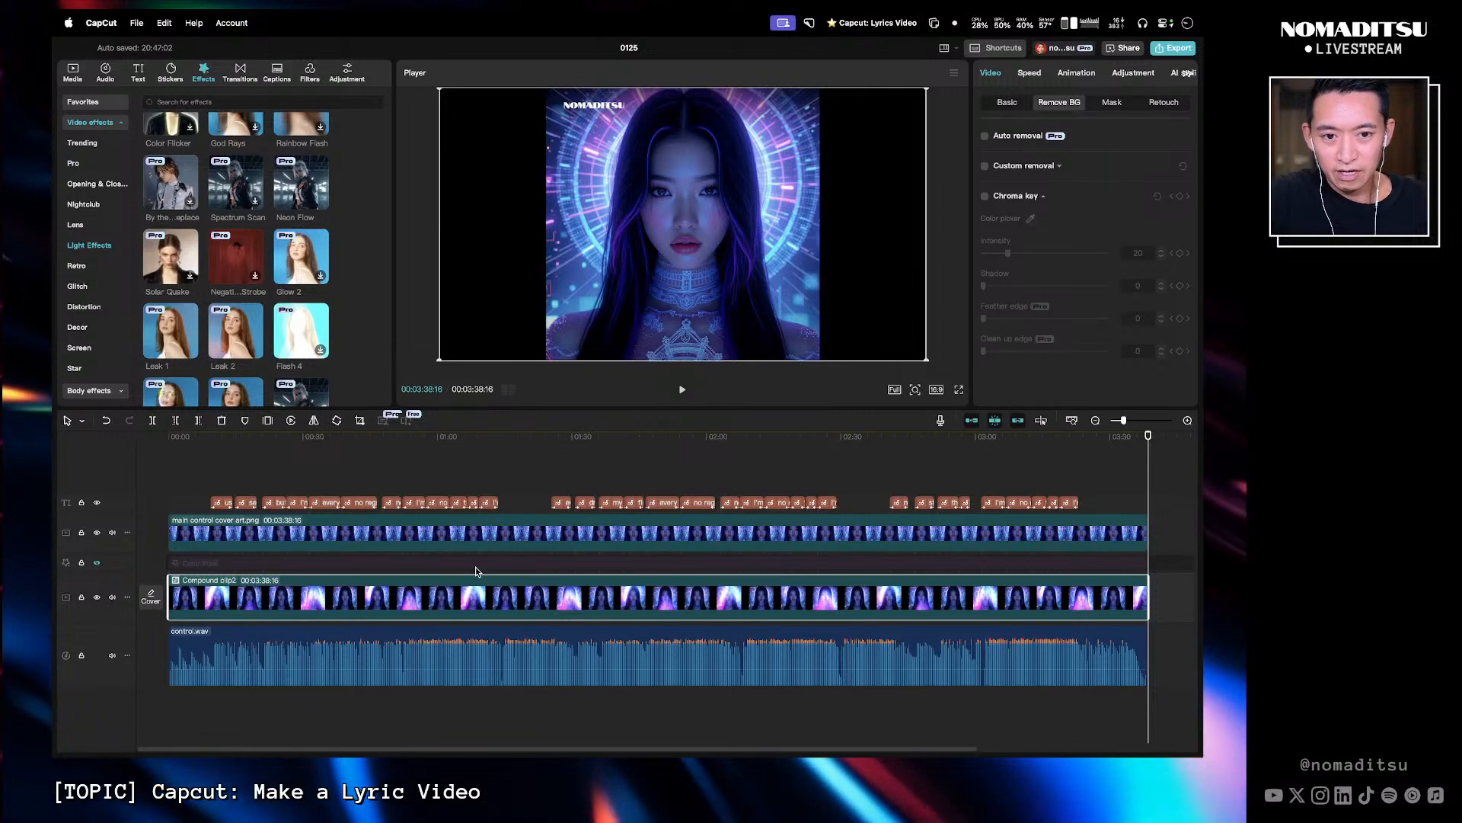
- Play back the video and open the compound clip to inspect its contents
{"action": "left_click", "coordinate": [562, 449]}
{"action": "key", "text": "space"}
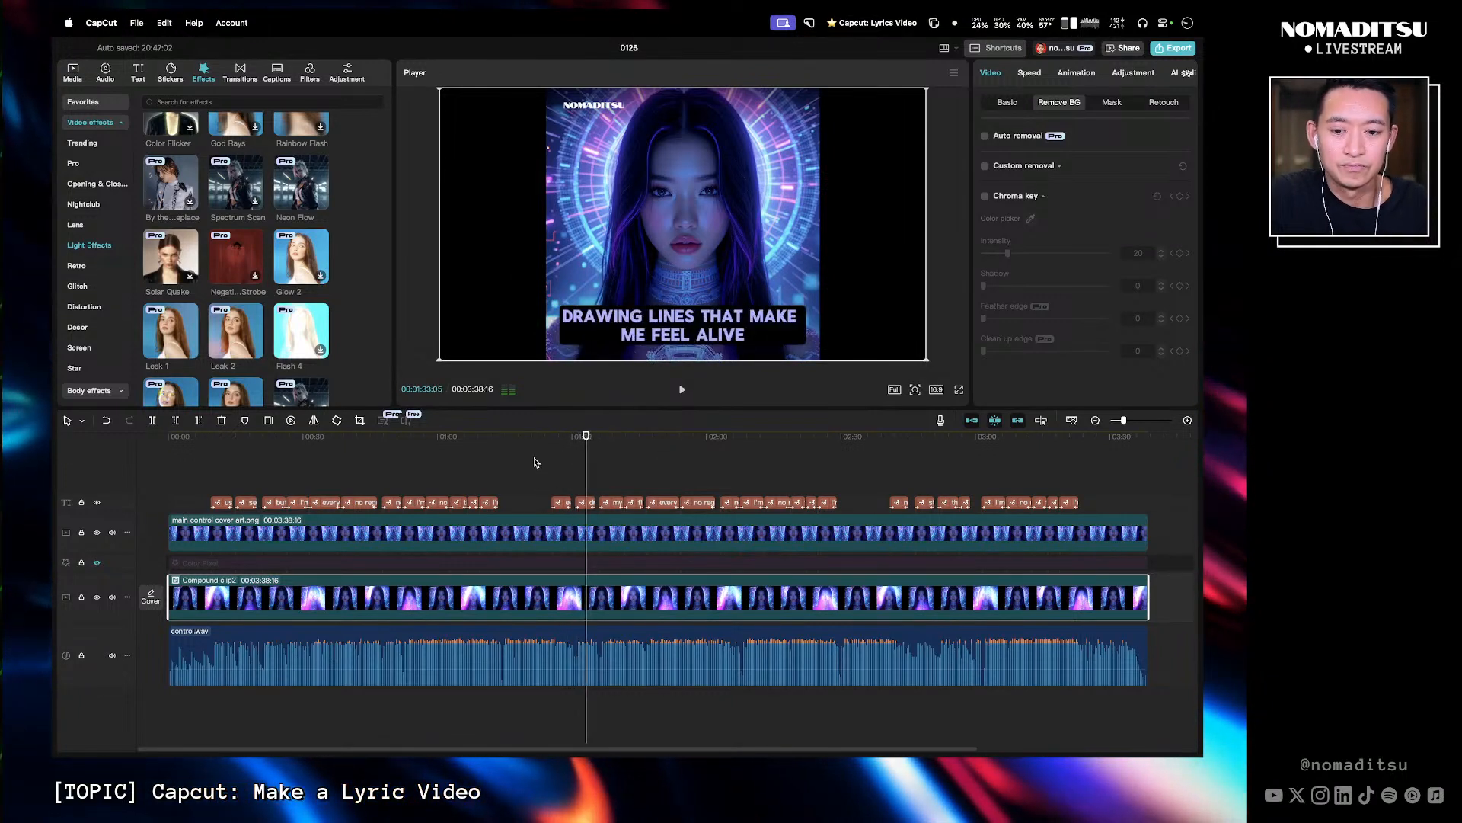
{"action": "left_click", "coordinate": [495, 447]}
{"action": "key", "text": "space"}
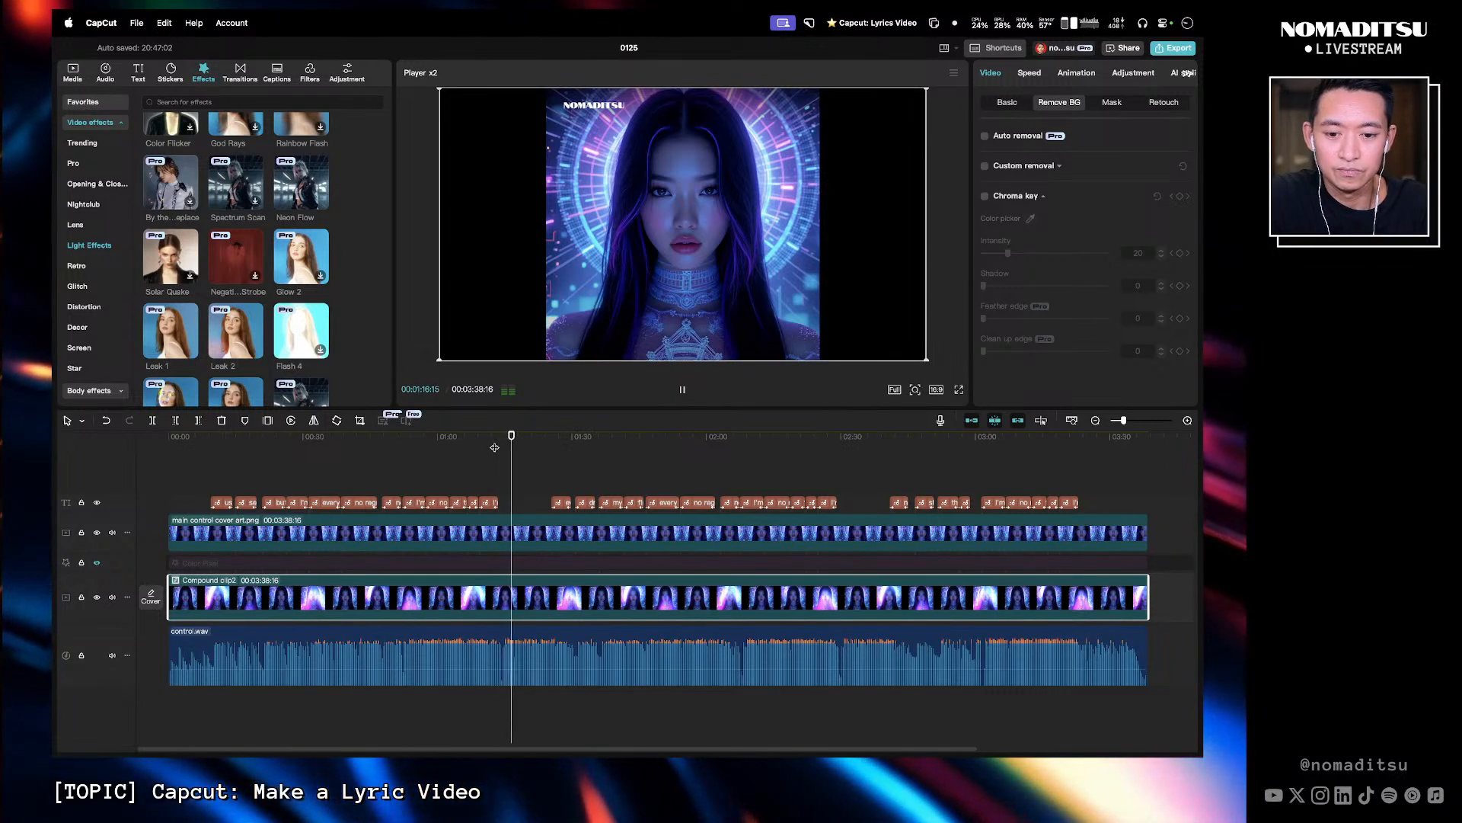
{"action": "key", "text": "space"}
{"action": "double_click", "coordinate": [563, 586]}
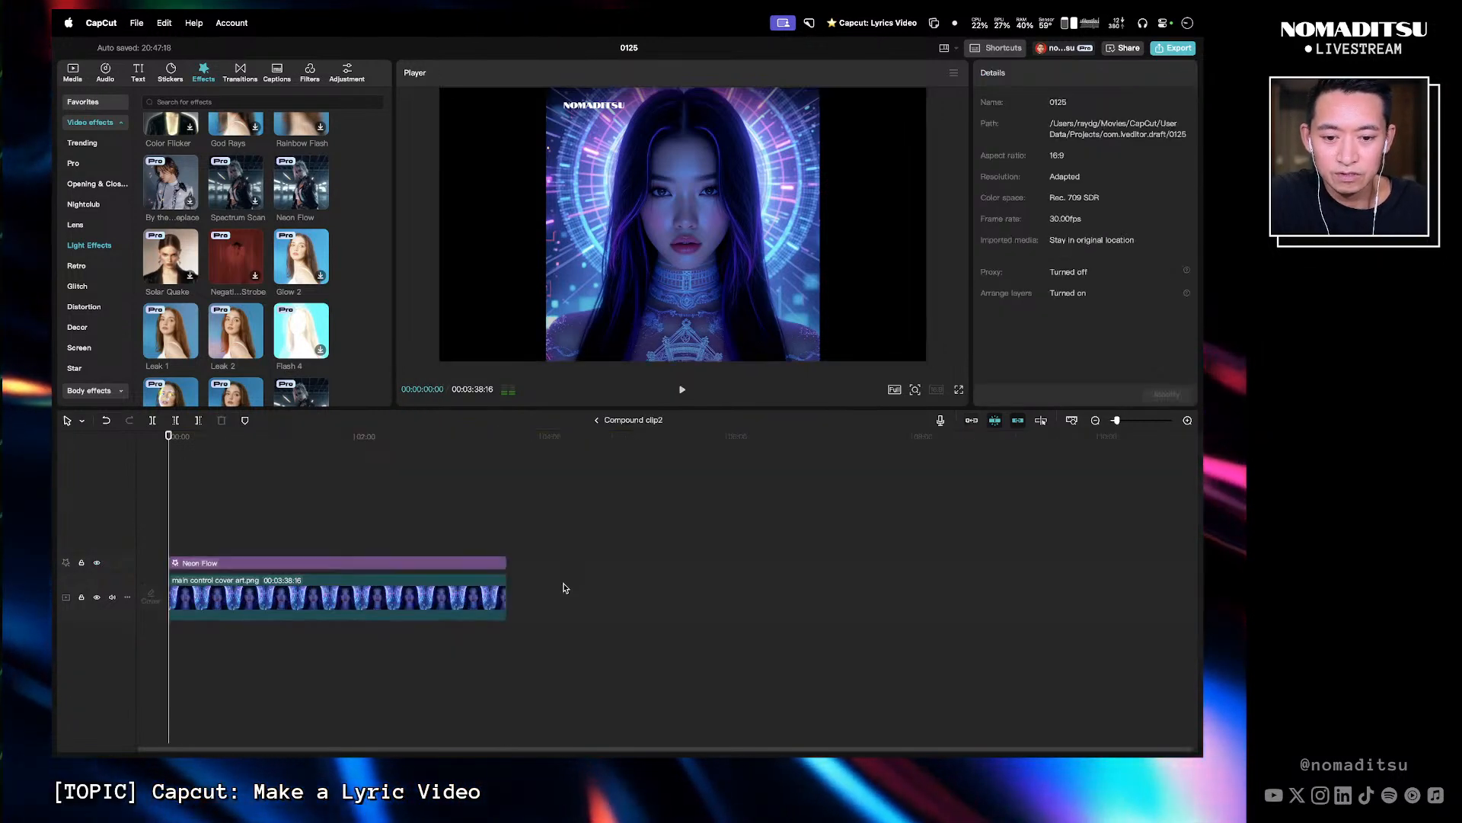
{"action": "mouse_move", "coordinate": [186, 439]}
{"action": "left_mouse_down"}
{"action": "mouse_move", "coordinate": [207, 445]}
{"action": "mouse_move", "coordinate": [174, 444]}
{"action": "mouse_move", "coordinate": [253, 445]}
{"action": "mouse_move", "coordinate": [171, 463]}
{"action": "left_mouse_up"}
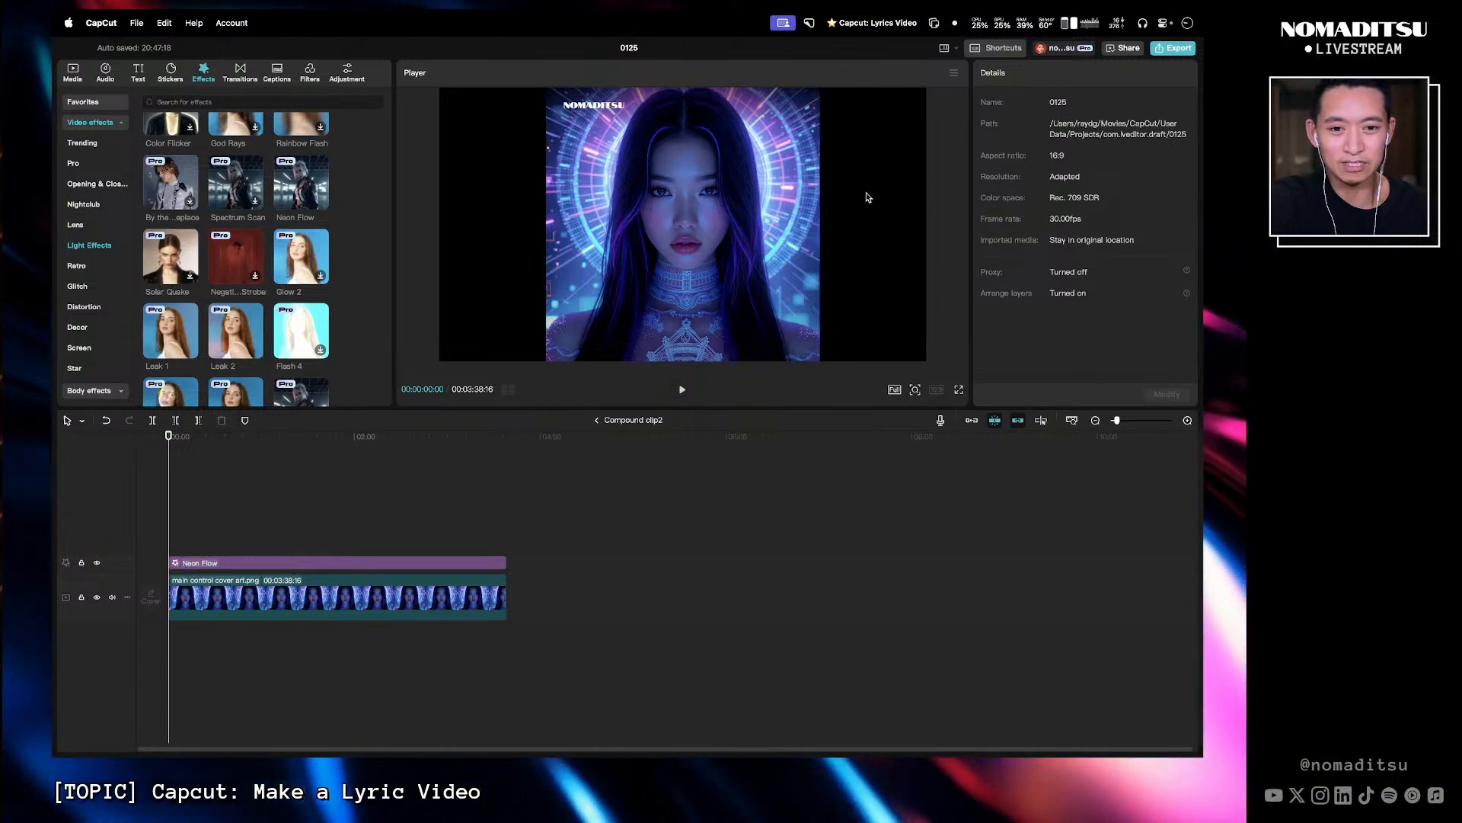
{"action": "left_click", "coordinate": [597, 421]}
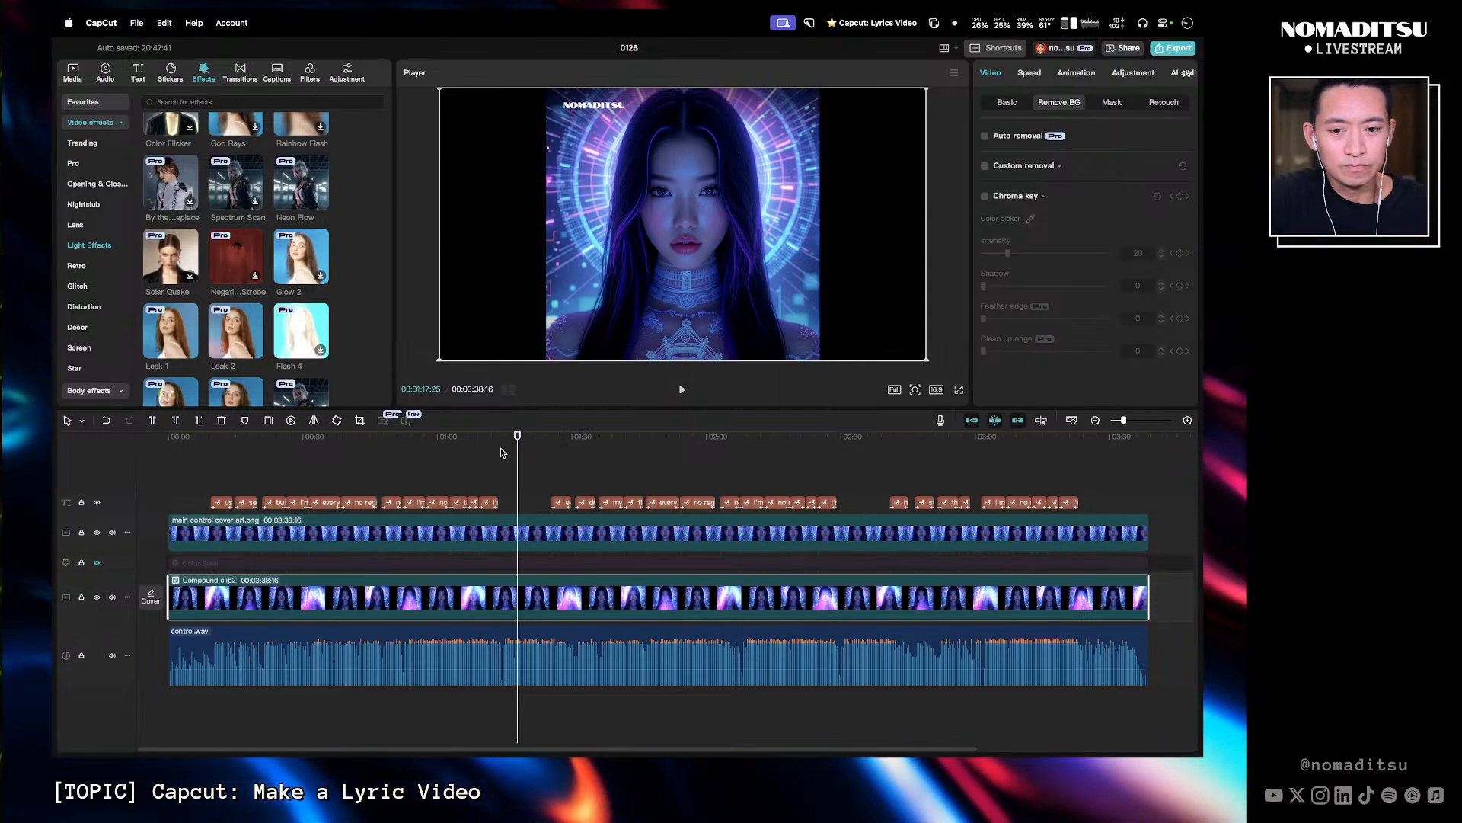
- Undo the compound clip so the Neon Flow effect and lower cover art clip are separate again
{"action": "left_click", "coordinate": [511, 453]}
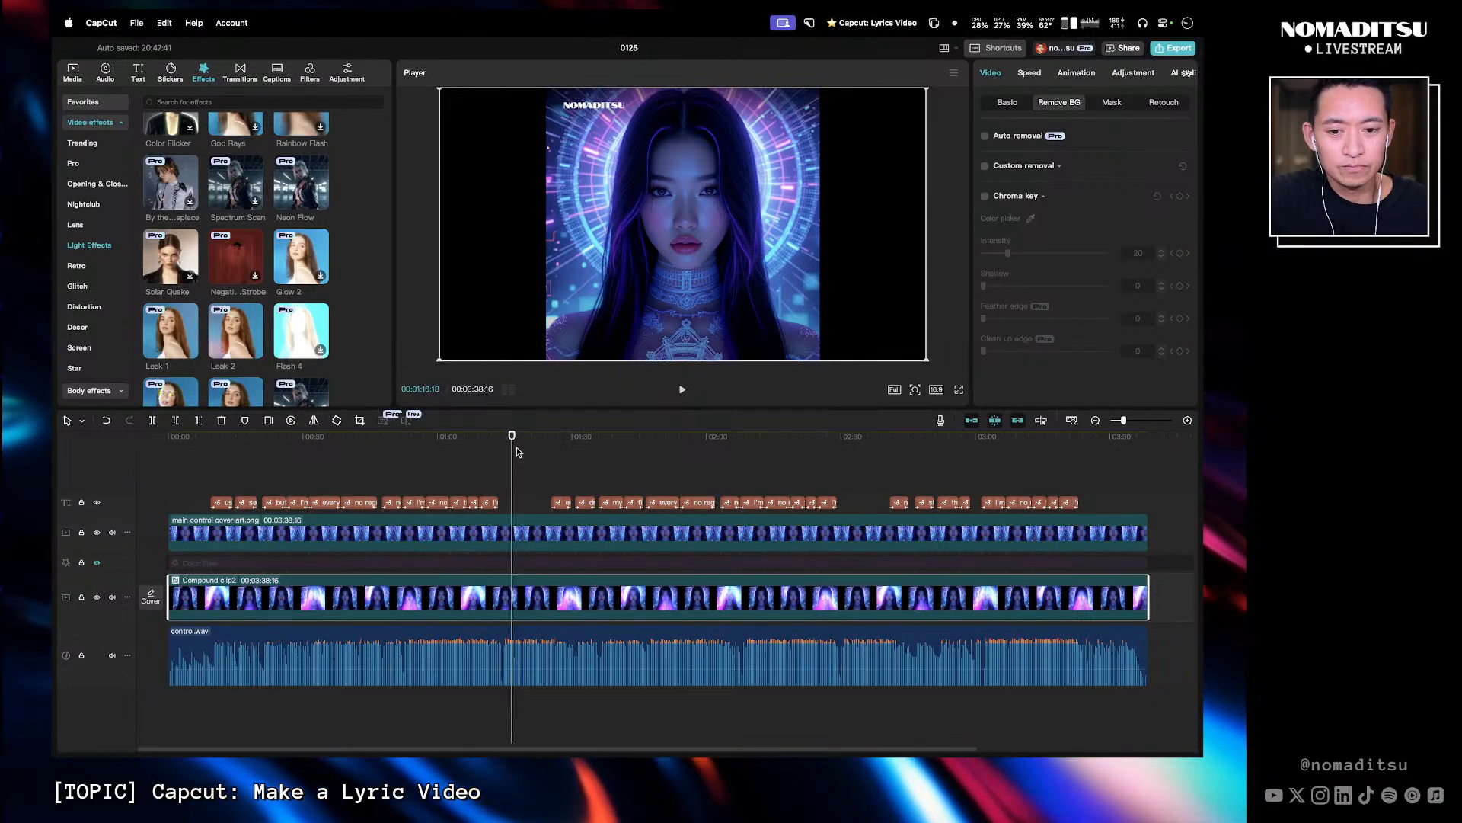
{"action": "left_click", "coordinate": [525, 524]}
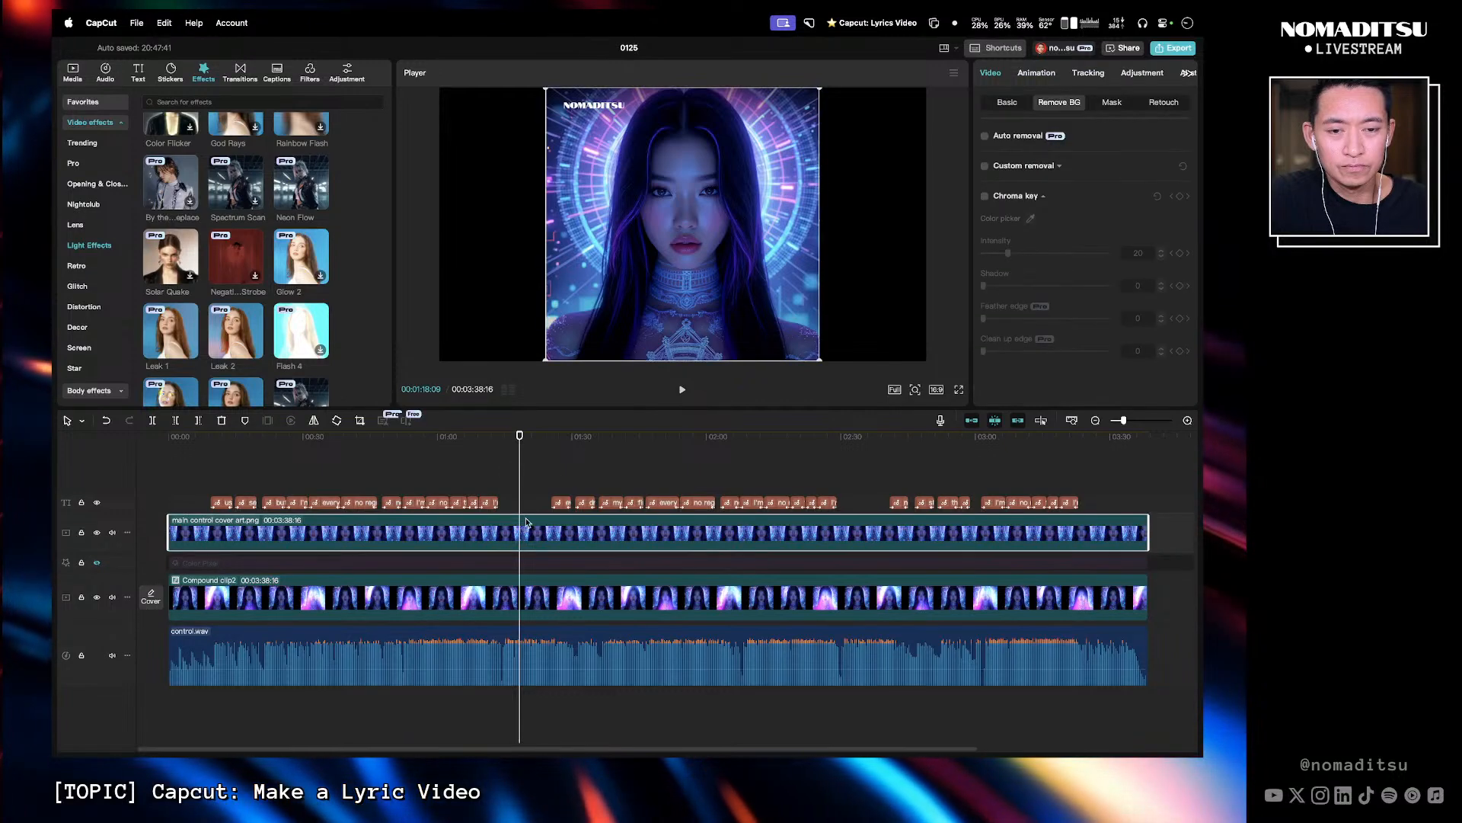
{"action": "left_click", "coordinate": [556, 476]}
{"action": "left_click", "coordinate": [504, 448]}
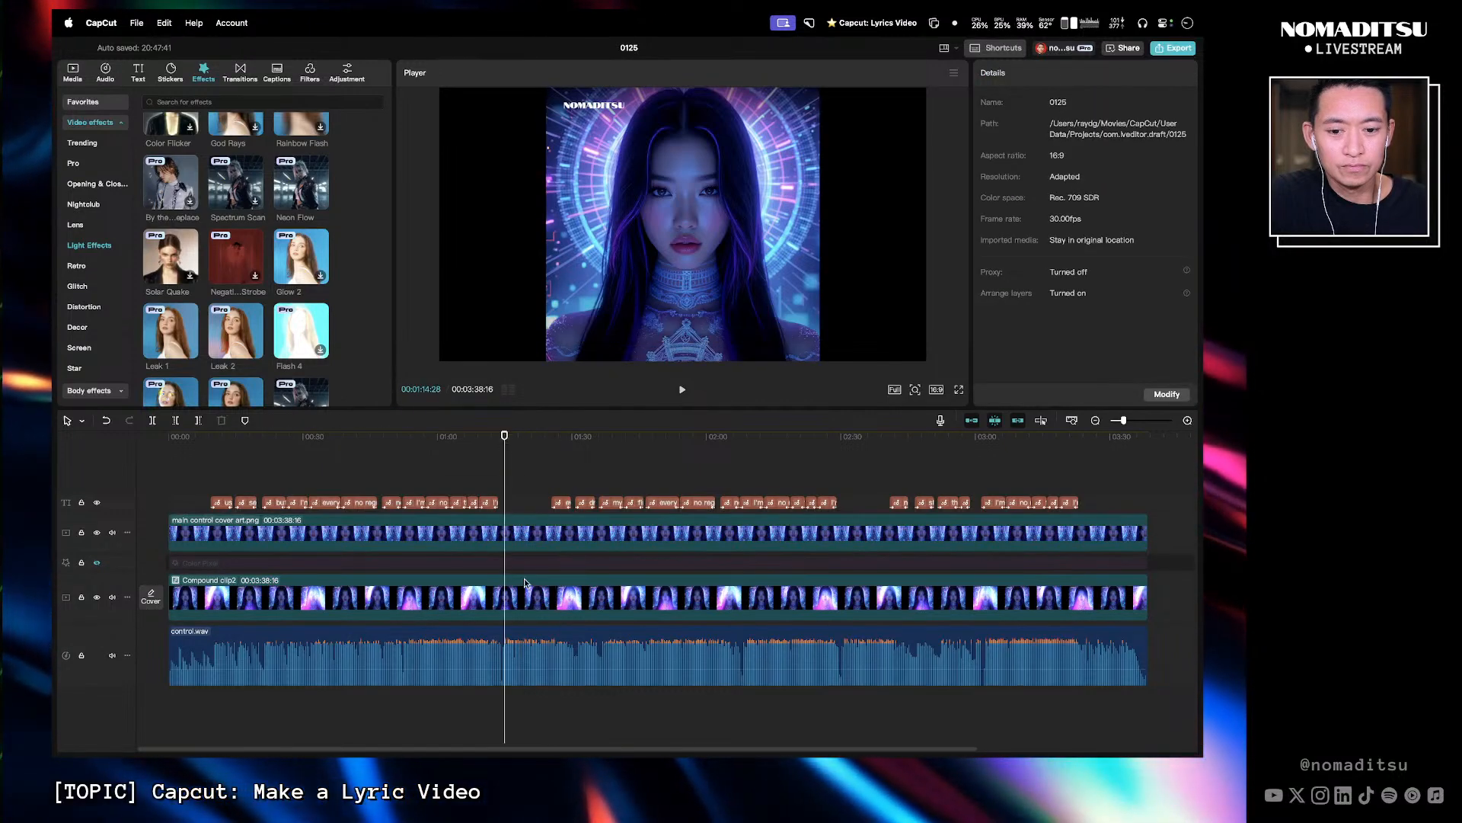
{"action": "mouse_move", "coordinate": [505, 445]}
{"action": "left_mouse_down"}
{"action": "mouse_move", "coordinate": [603, 449]}
{"action": "mouse_move", "coordinate": [489, 448]}
{"action": "mouse_move", "coordinate": [511, 448]}
{"action": "left_mouse_up"}
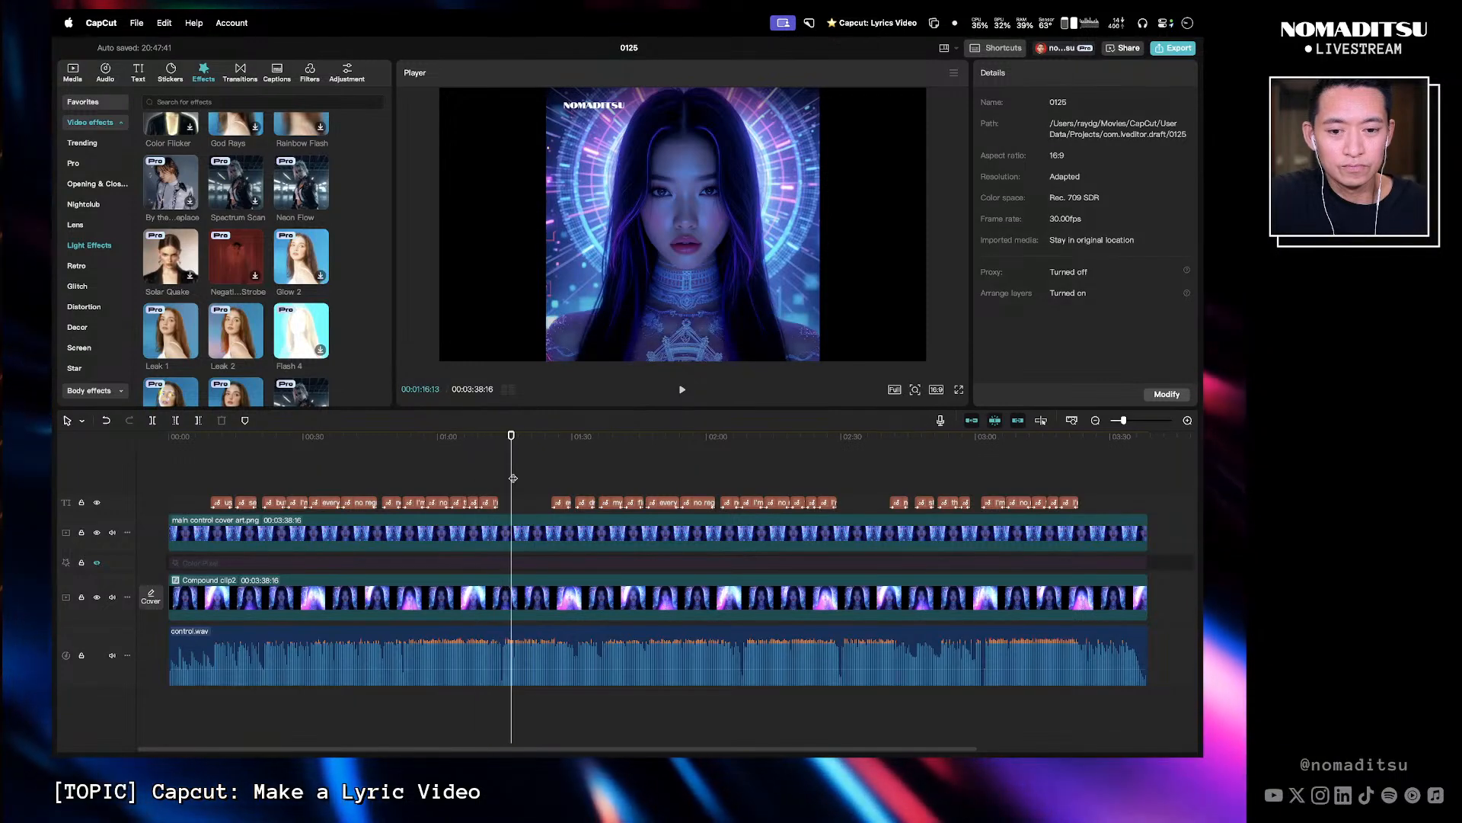
{"action": "left_click", "coordinate": [526, 533]}
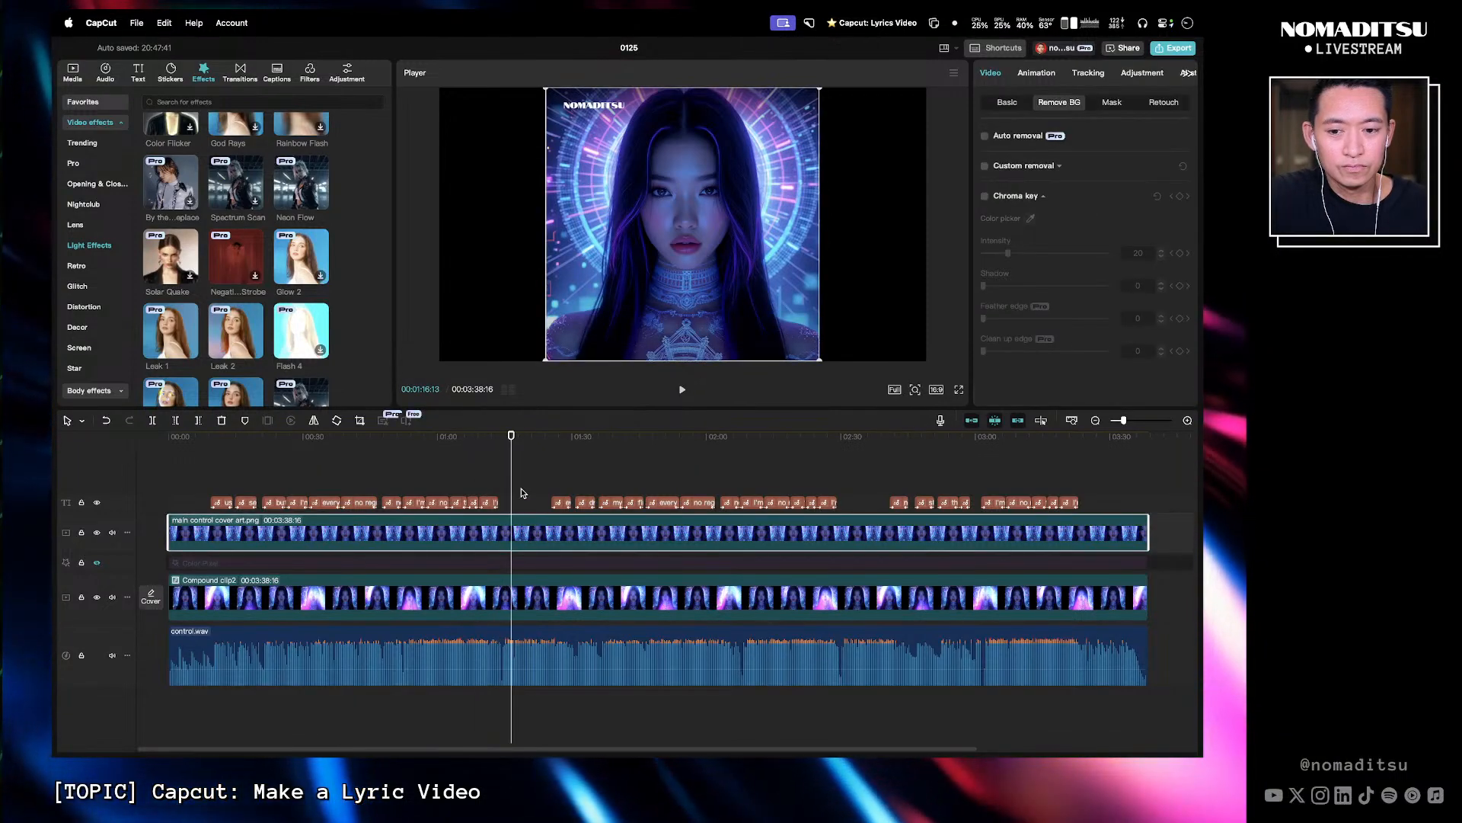
{"action": "left_click", "coordinate": [522, 495]}
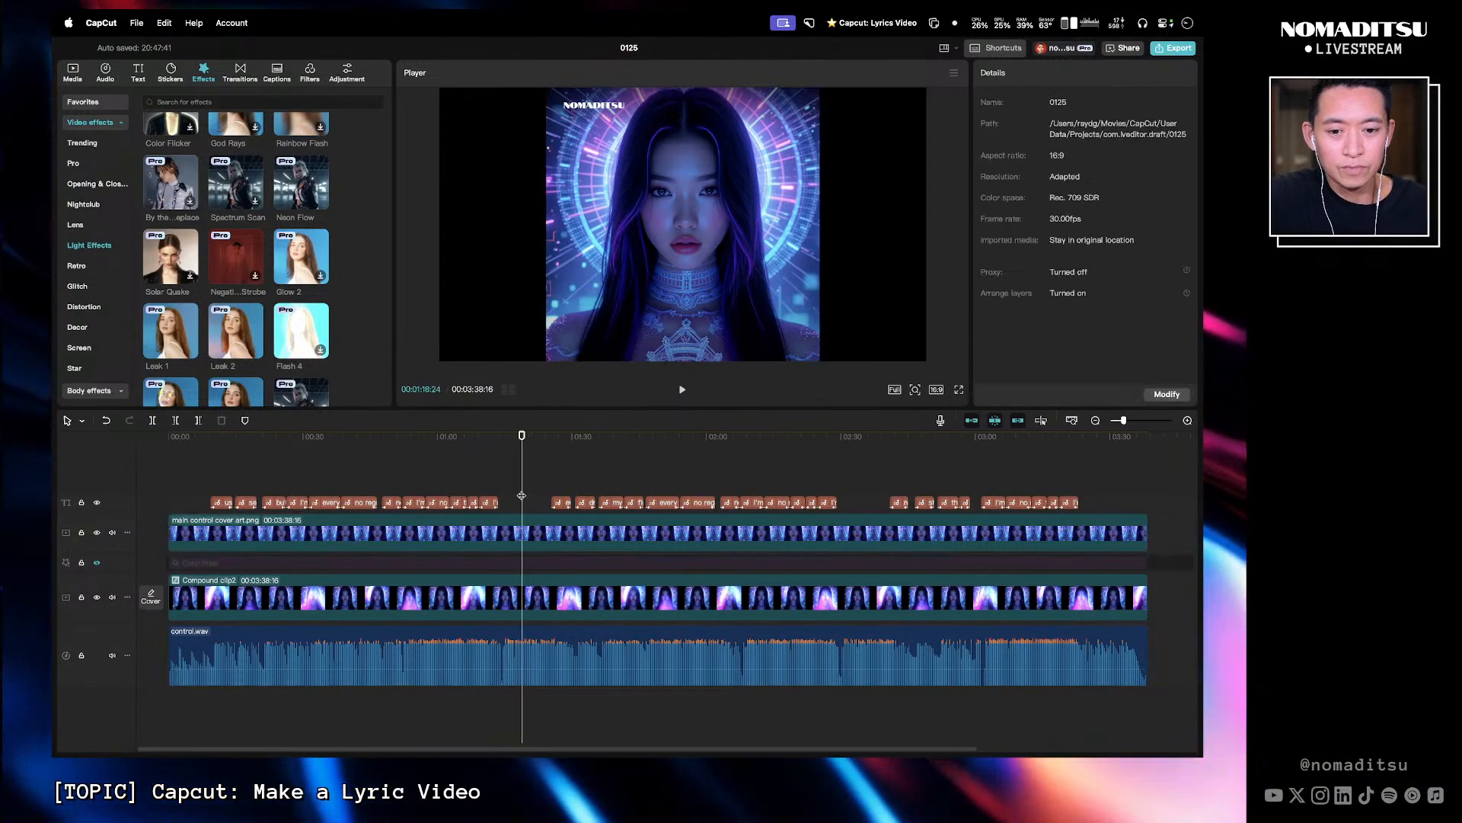
{"action": "left_click", "coordinate": [541, 601]}
{"action": "double_click", "coordinate": [541, 601]}
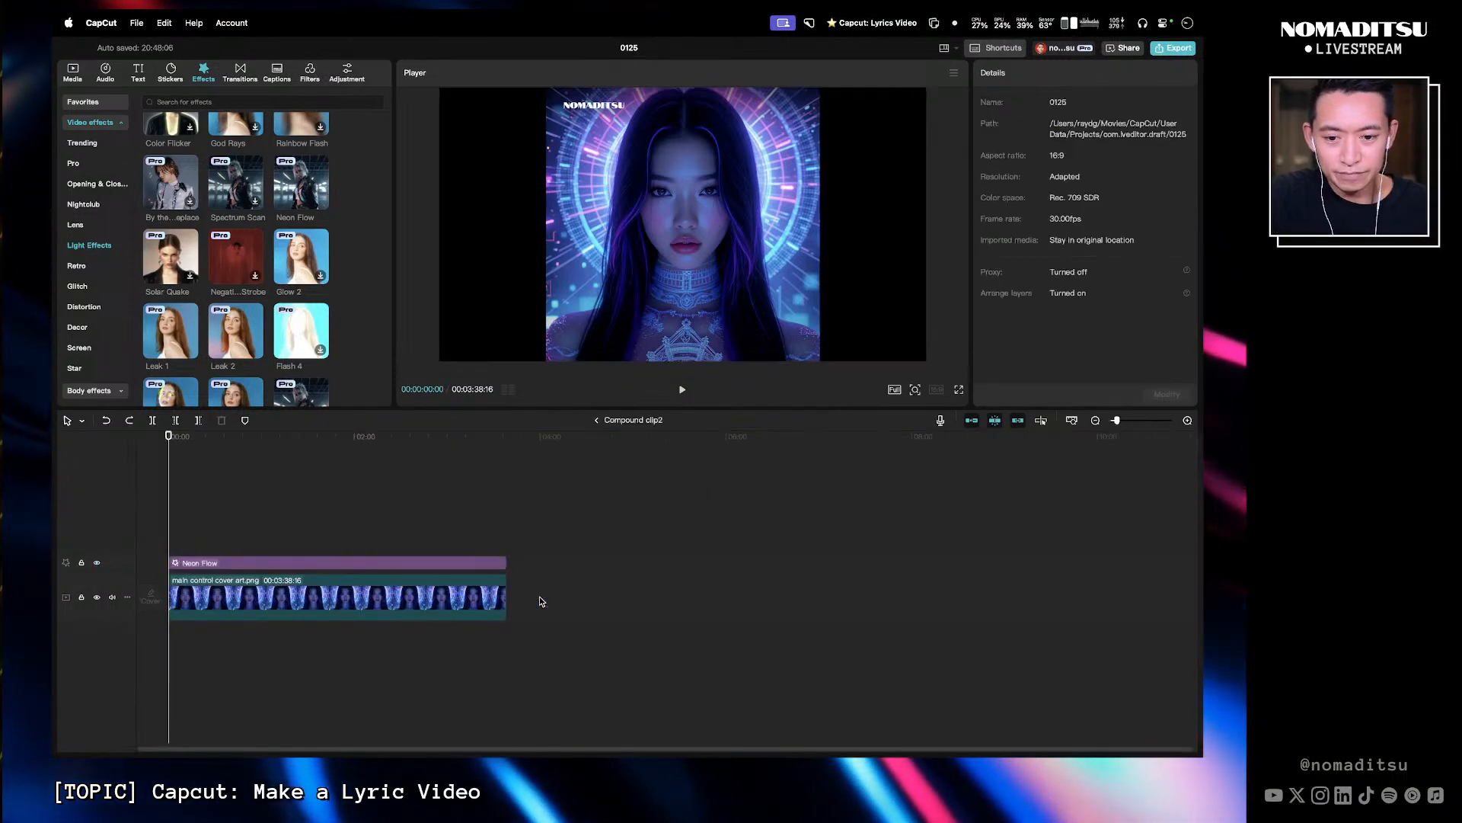
{"action": "key", "text": "super+z"}
{"action": "key", "text": "super+z"}
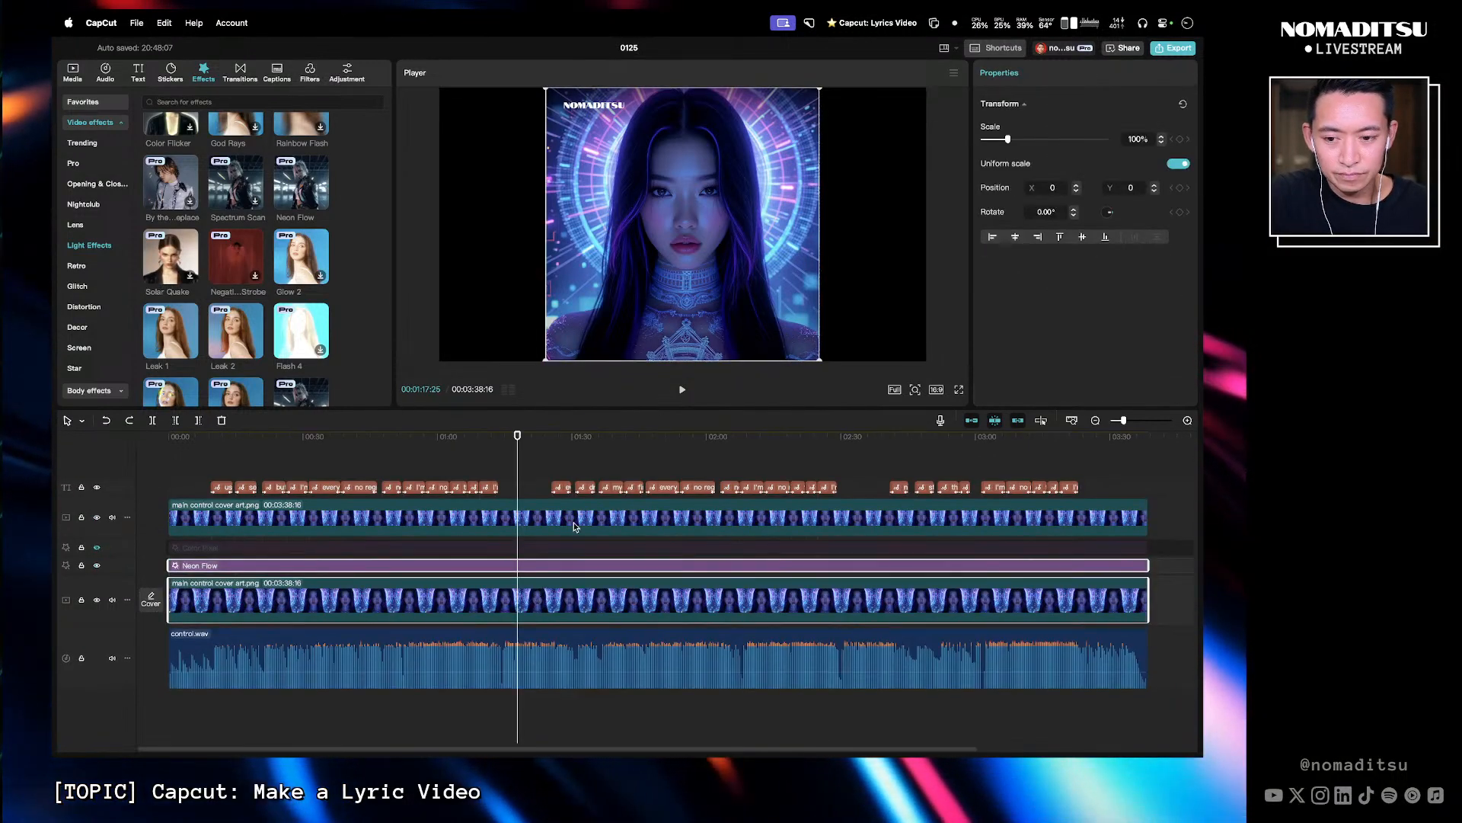
- Add a custom adjustment layer on a new track above the effects, extended to span the whole song
{"action": "left_click_drag", "start_coordinate": [517, 437], "coordinate": [514, 436]}
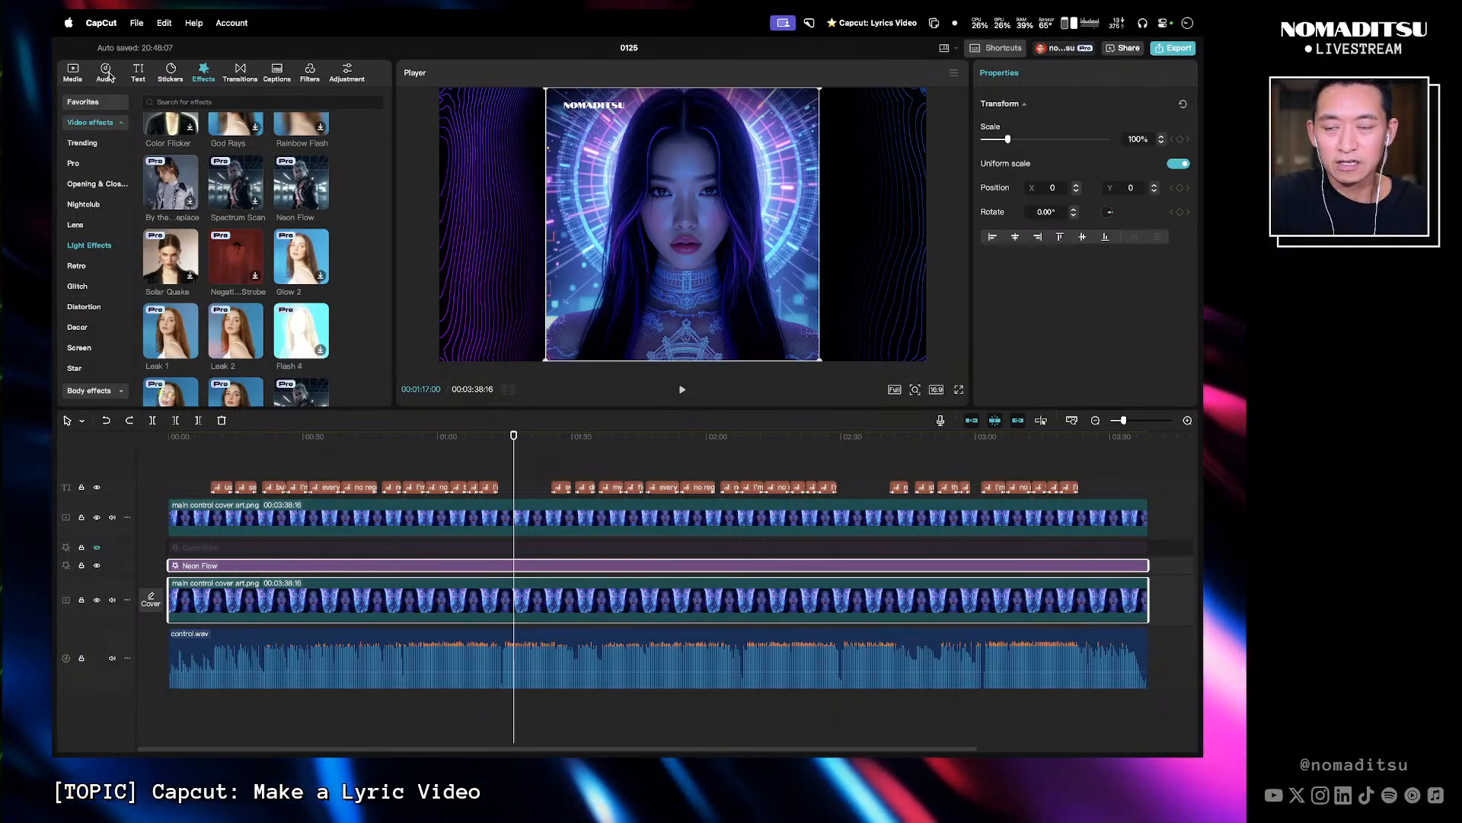
{"action": "left_click", "coordinate": [349, 71]}
{"action": "left_click", "coordinate": [169, 126]}
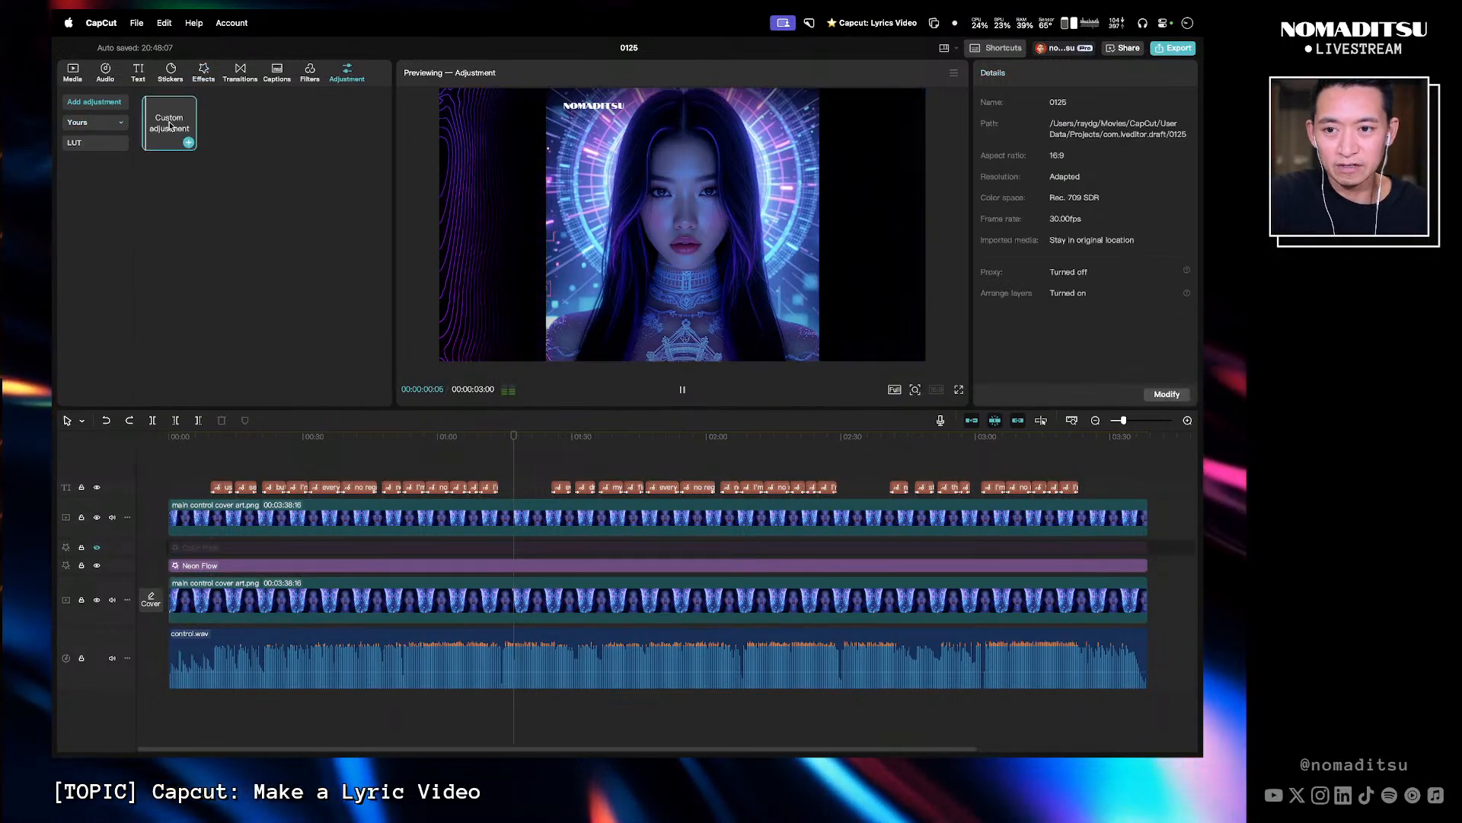
{"action": "left_click_drag", "start_coordinate": [186, 135], "coordinate": [168, 547]}
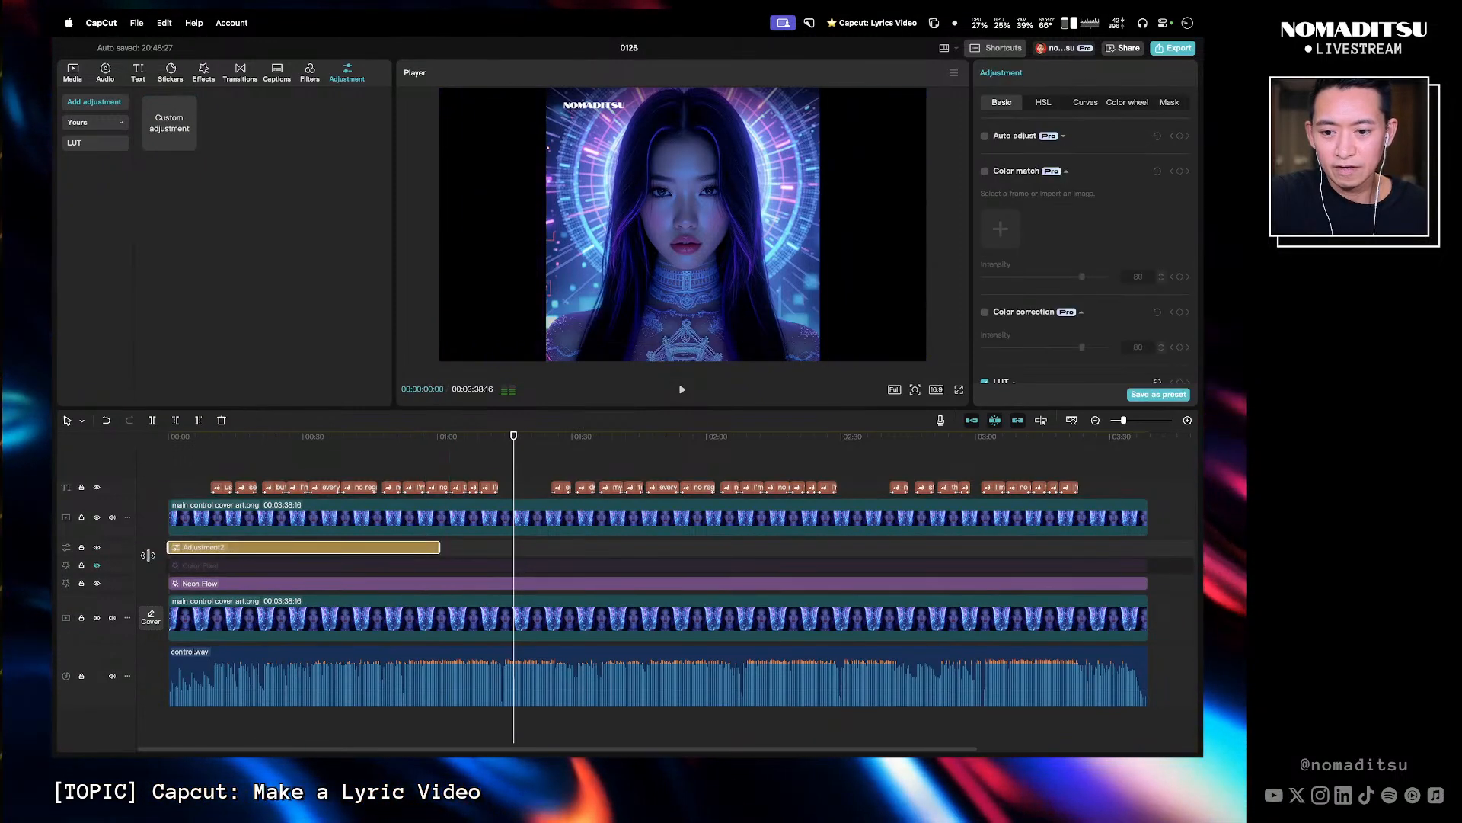
{"action": "left_click_drag", "start_coordinate": [440, 547], "coordinate": [1143, 542]}
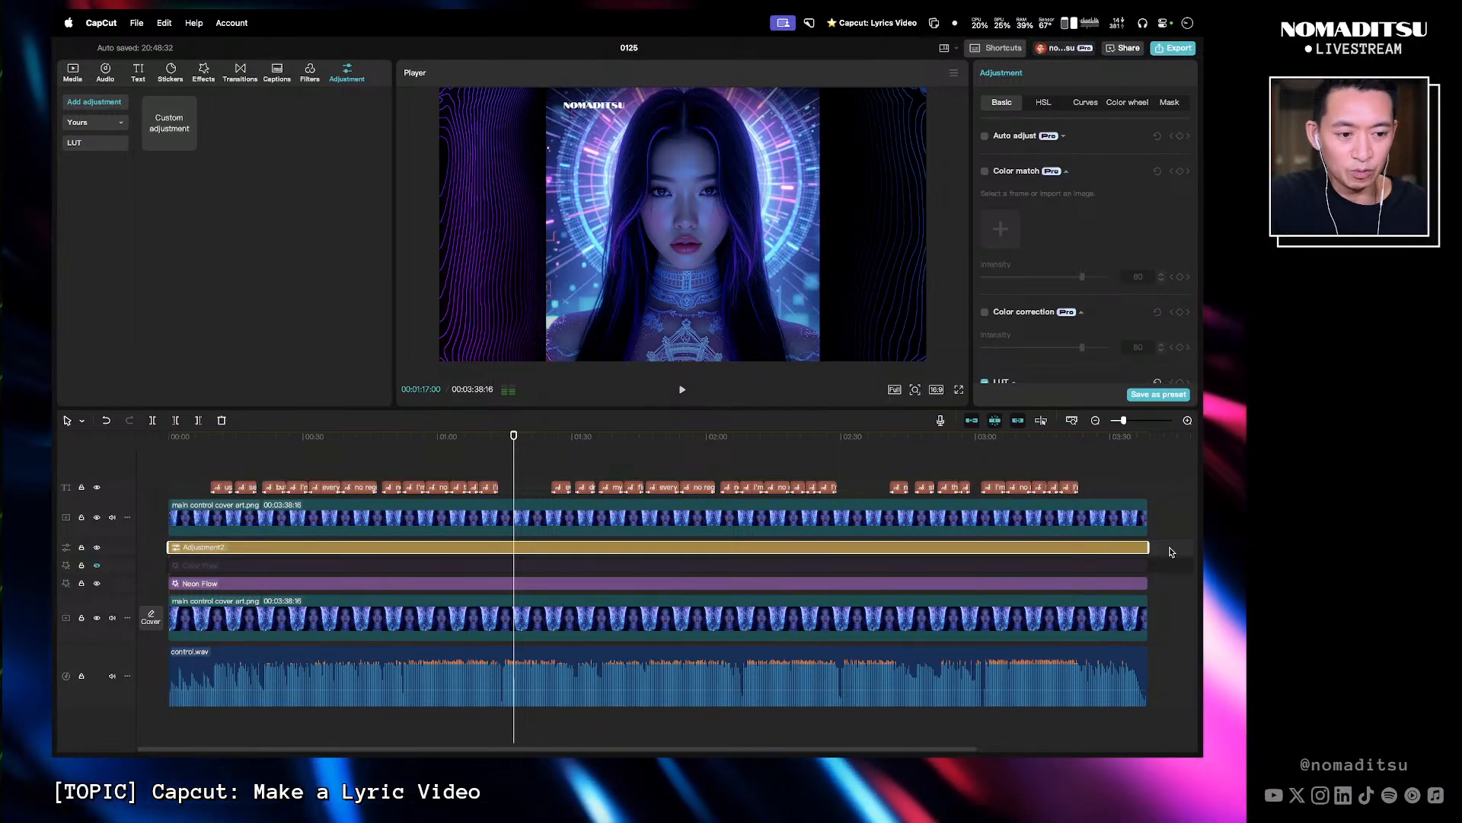
- Combine the adjustment layer, both effects and the lower cover art clip into a compound clip
{"action": "left_click_drag", "start_coordinate": [1168, 546], "coordinate": [486, 609]}
{"action": "right_click", "coordinate": [520, 608]}
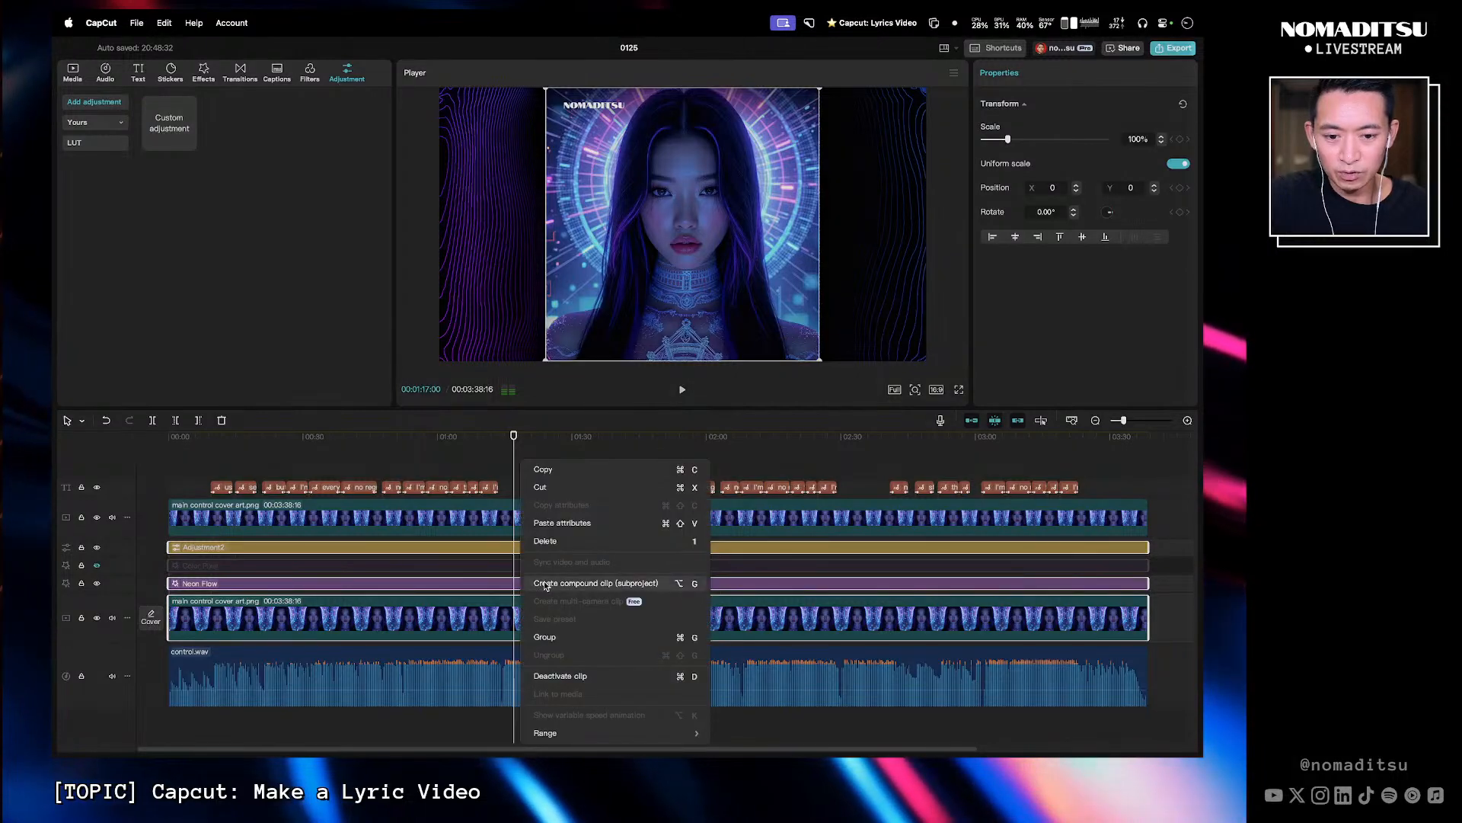
{"action": "left_click", "coordinate": [544, 581]}
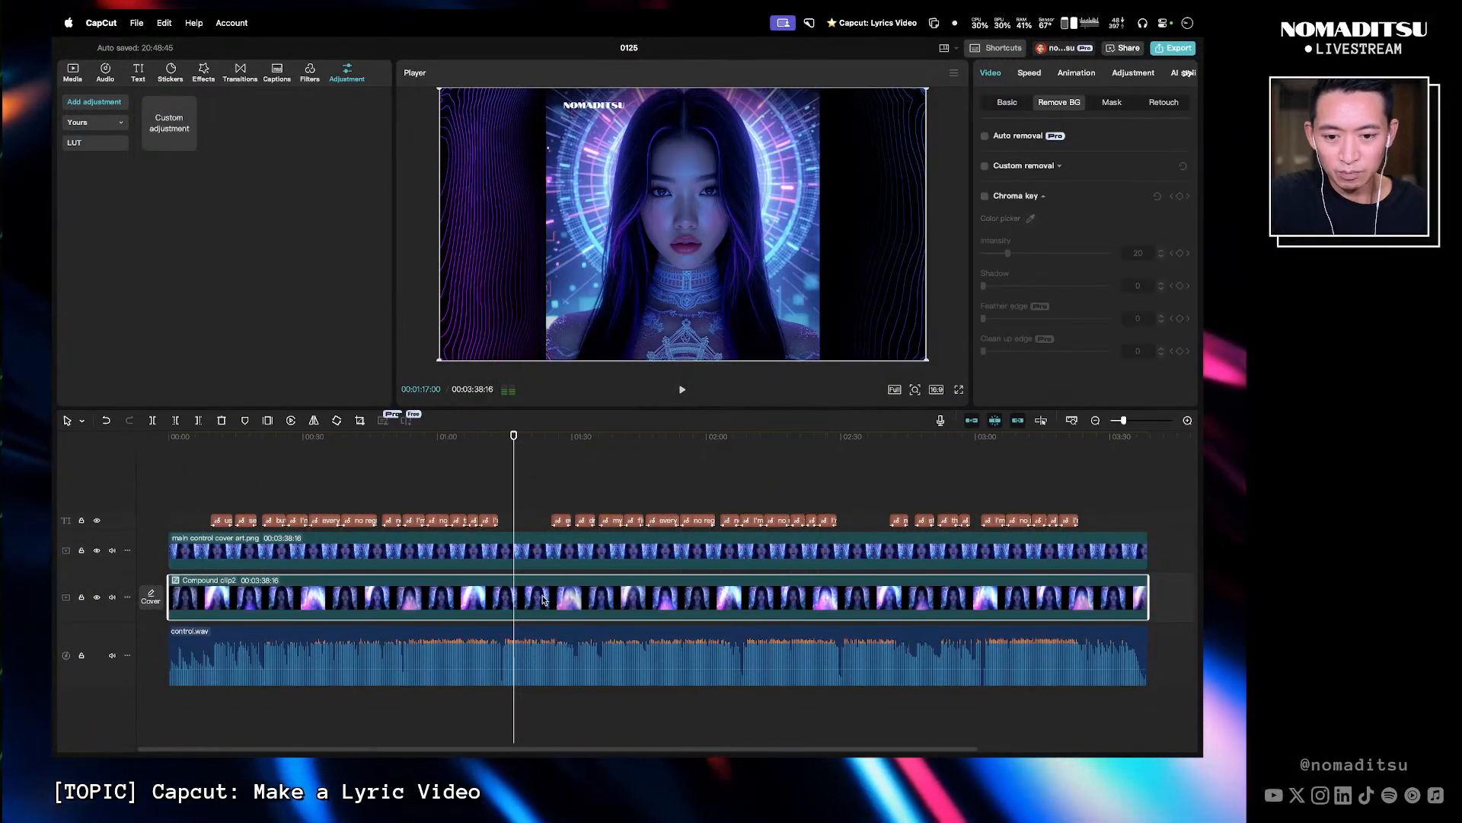
- Open the compound clip and hide the Color Pixel effect track inside it
{"action": "mouse_move", "coordinate": [513, 450]}
{"action": "left_mouse_down"}
{"action": "mouse_move", "coordinate": [526, 450]}
{"action": "mouse_move", "coordinate": [408, 446]}
{"action": "mouse_move", "coordinate": [601, 446]}
{"action": "mouse_move", "coordinate": [232, 445]}
{"action": "mouse_move", "coordinate": [532, 436]}
{"action": "mouse_move", "coordinate": [408, 442]}
{"action": "mouse_move", "coordinate": [595, 449]}
{"action": "mouse_move", "coordinate": [525, 458]}
{"action": "left_mouse_up"}
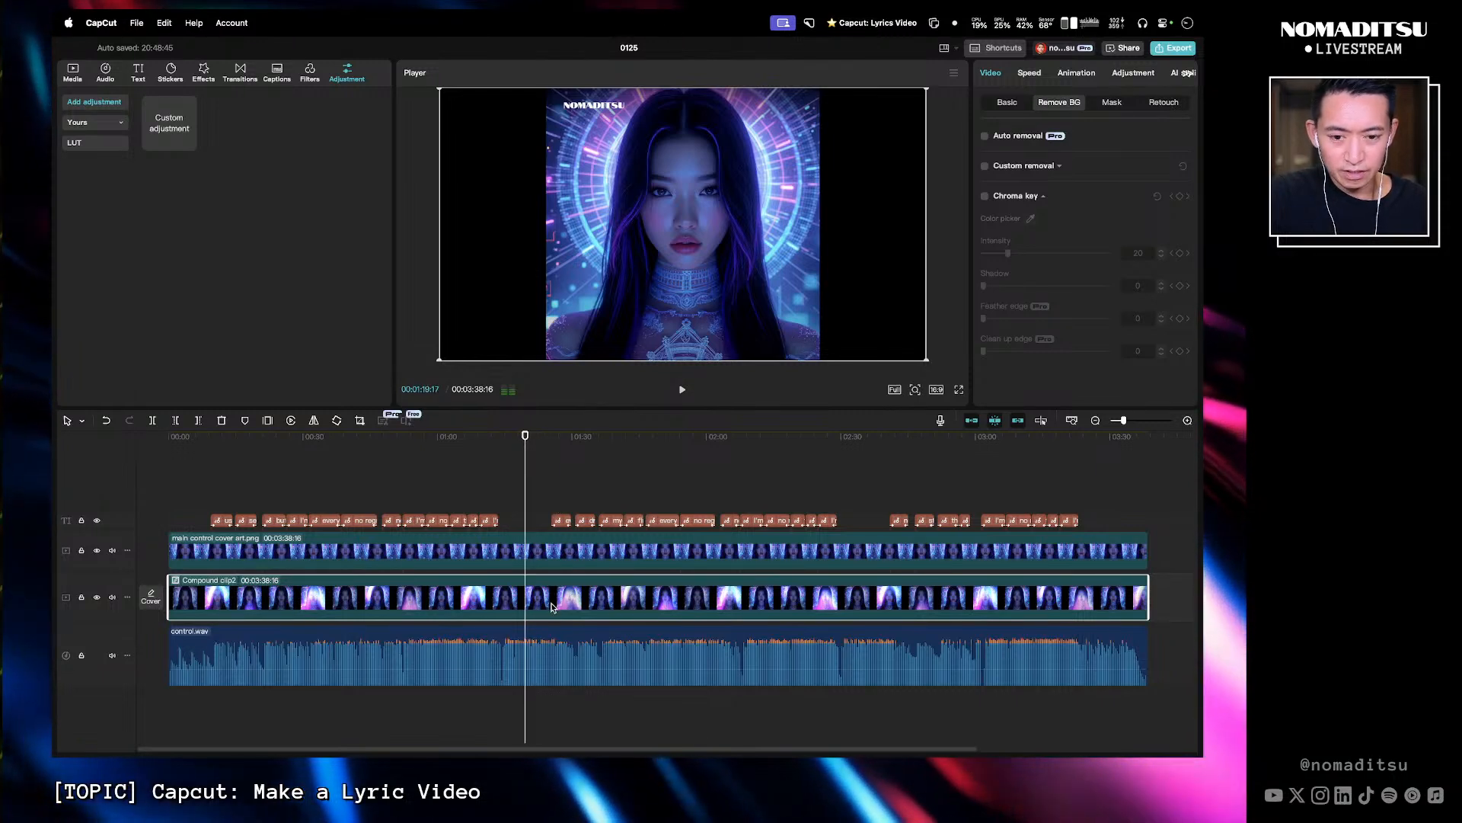
{"action": "right_click", "coordinate": [597, 583]}
{"action": "left_click", "coordinate": [554, 591]}
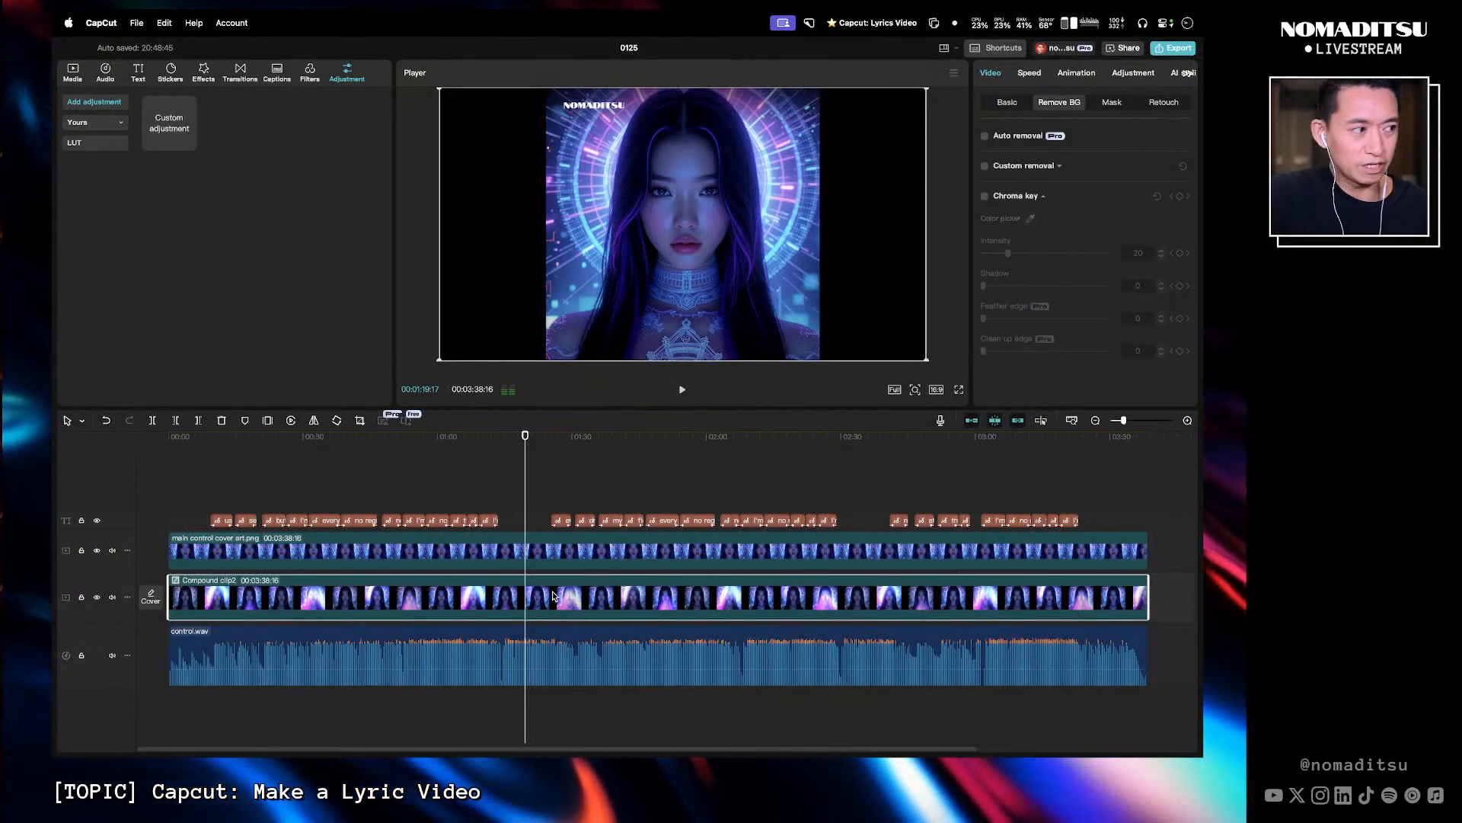
{"action": "double_click", "coordinate": [554, 595]}
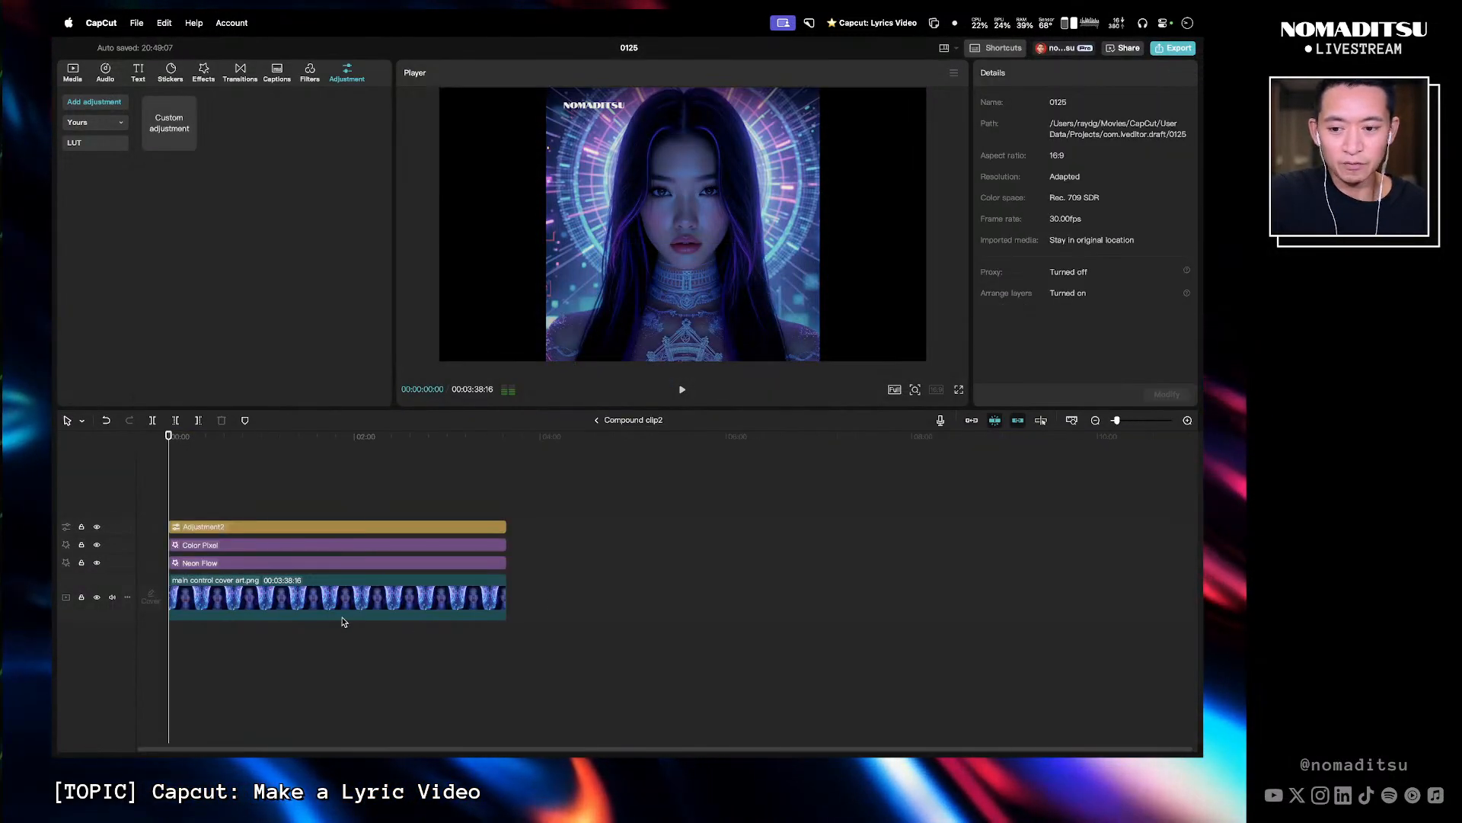
{"action": "left_click", "coordinate": [483, 459]}
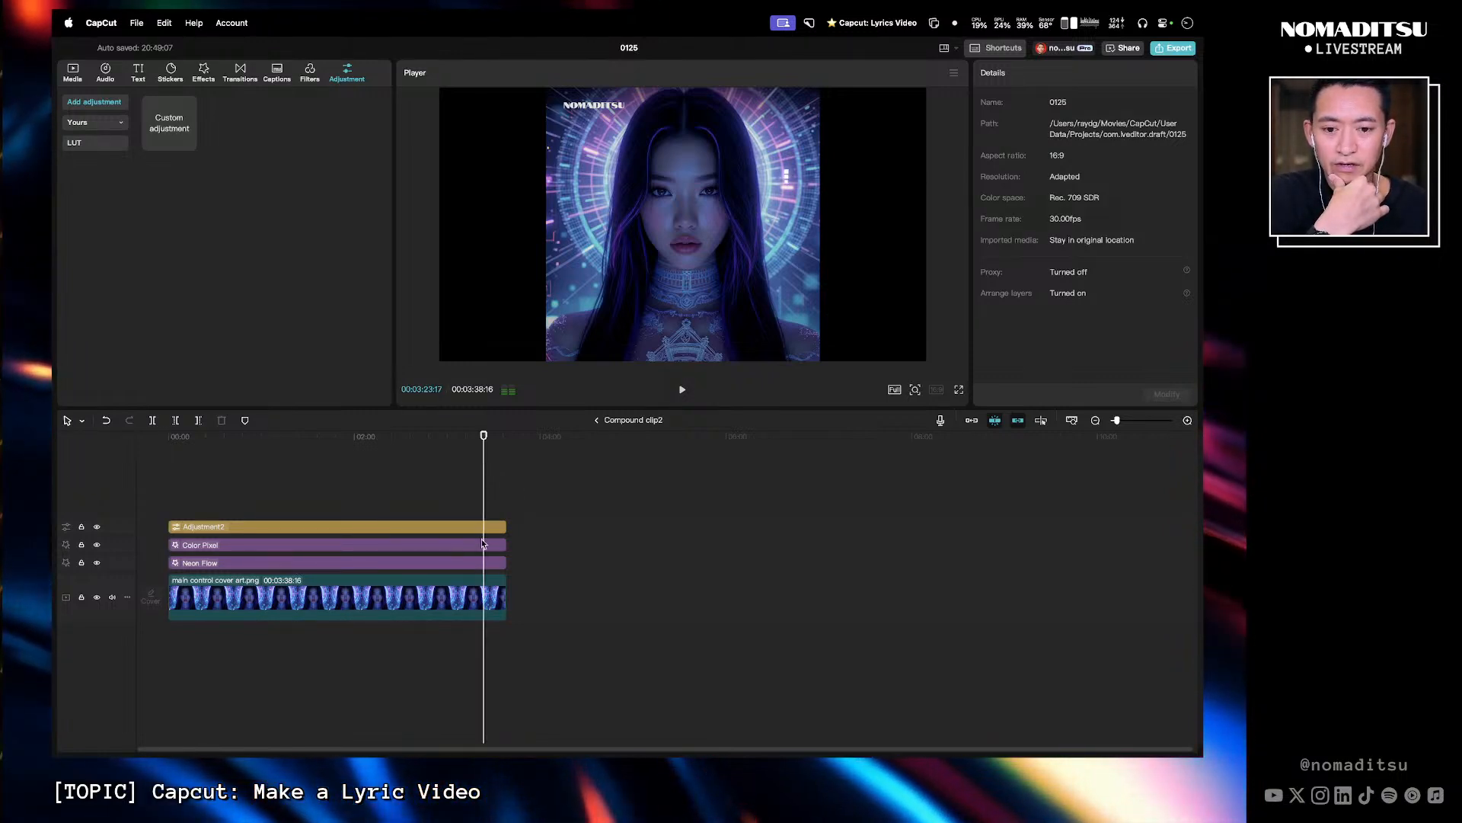
{"action": "left_click", "coordinate": [498, 600]}
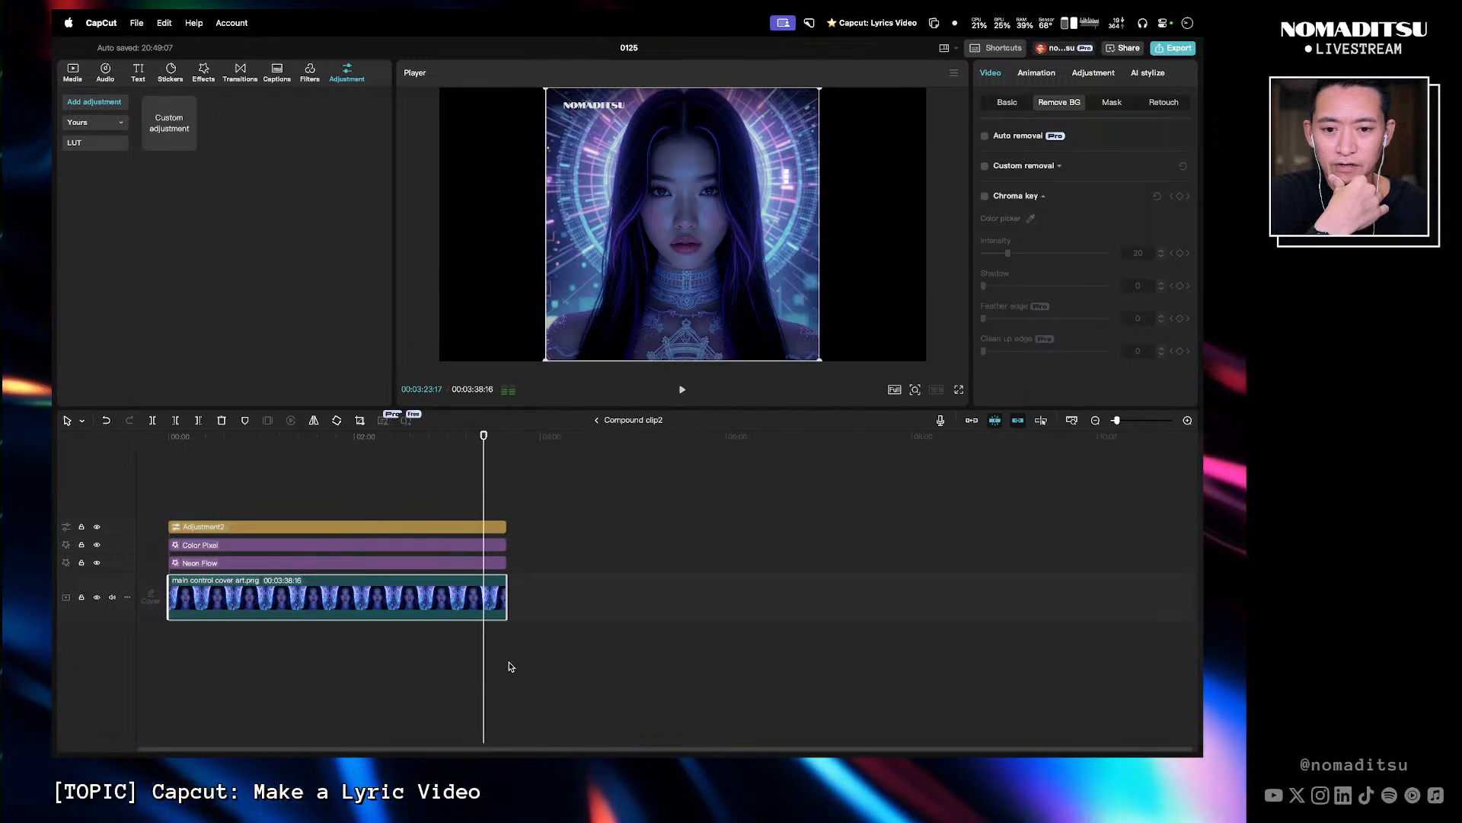
{"action": "left_click", "coordinate": [539, 661]}
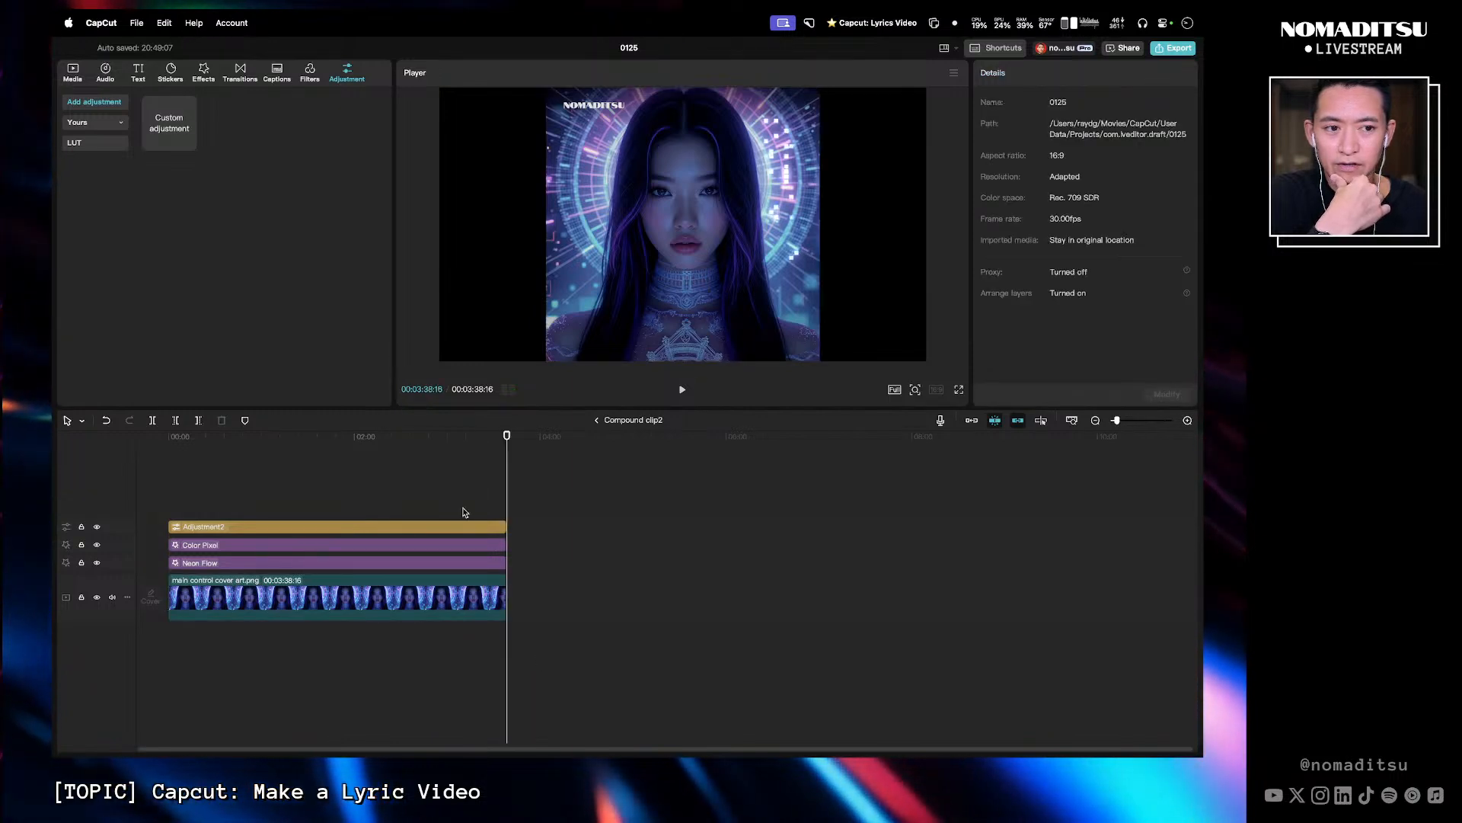
{"action": "left_click_drag", "start_coordinate": [374, 438], "coordinate": [244, 422]}
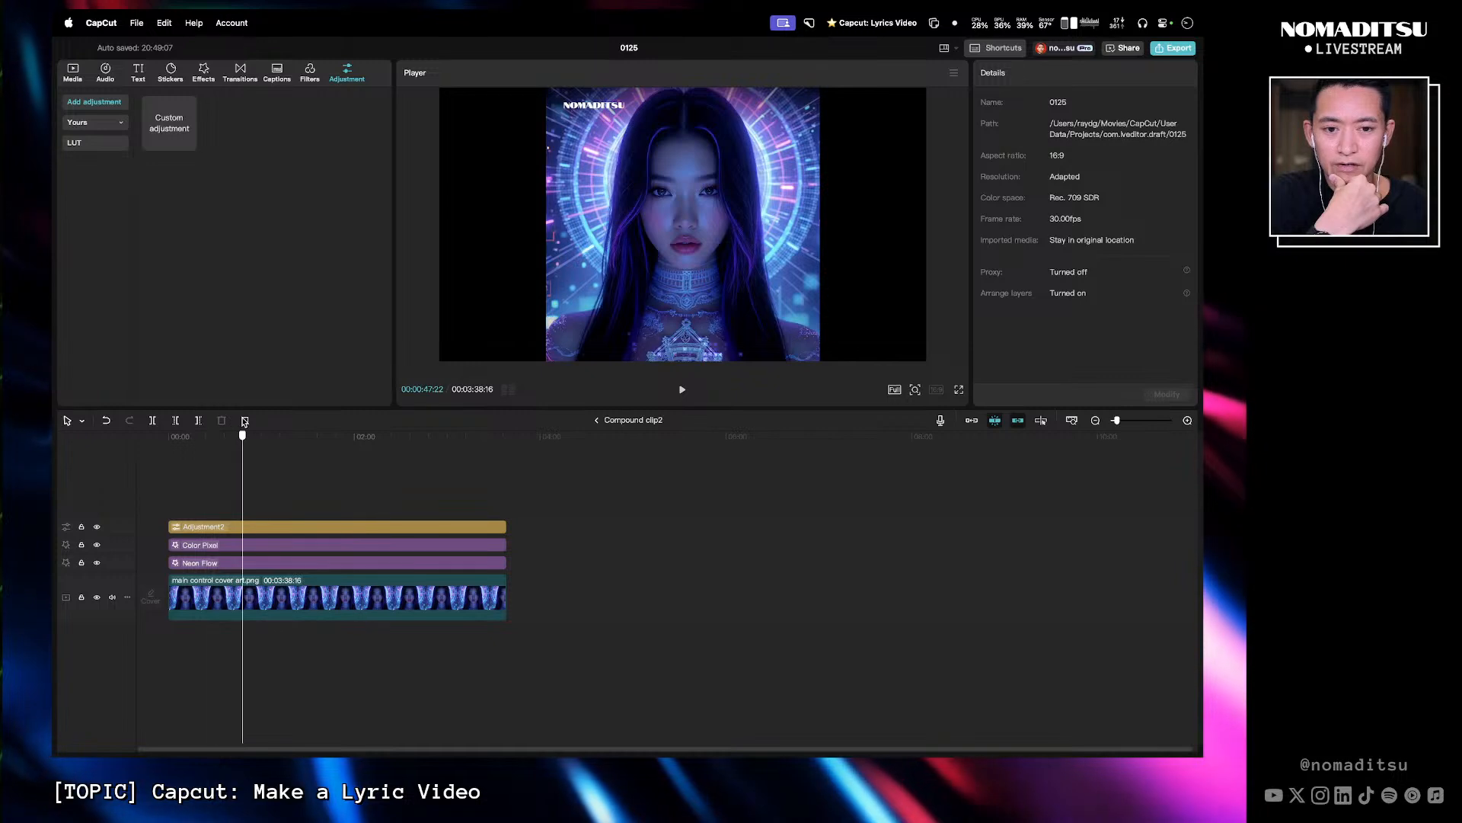
{"action": "left_click", "coordinate": [96, 546]}
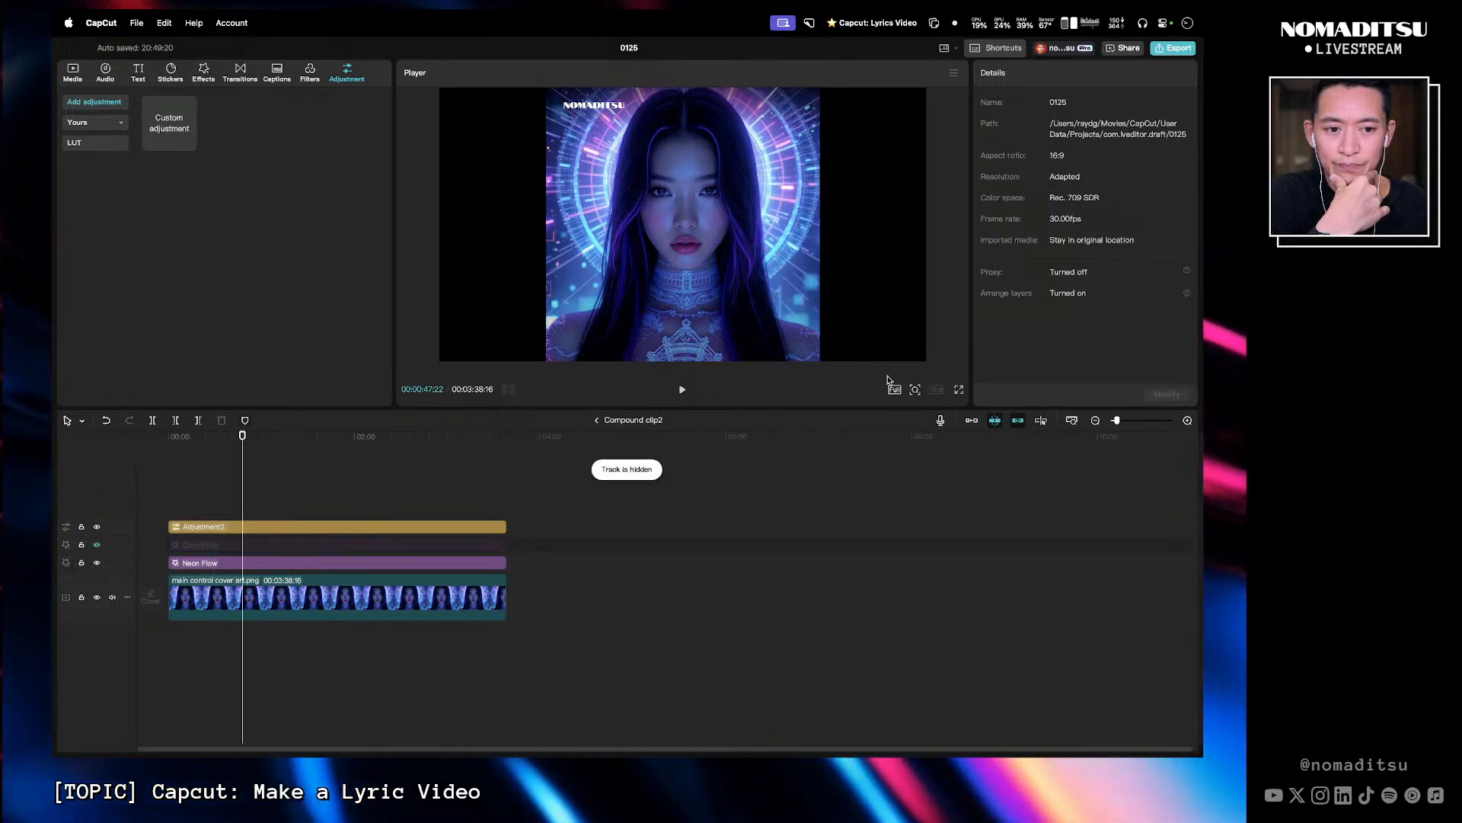
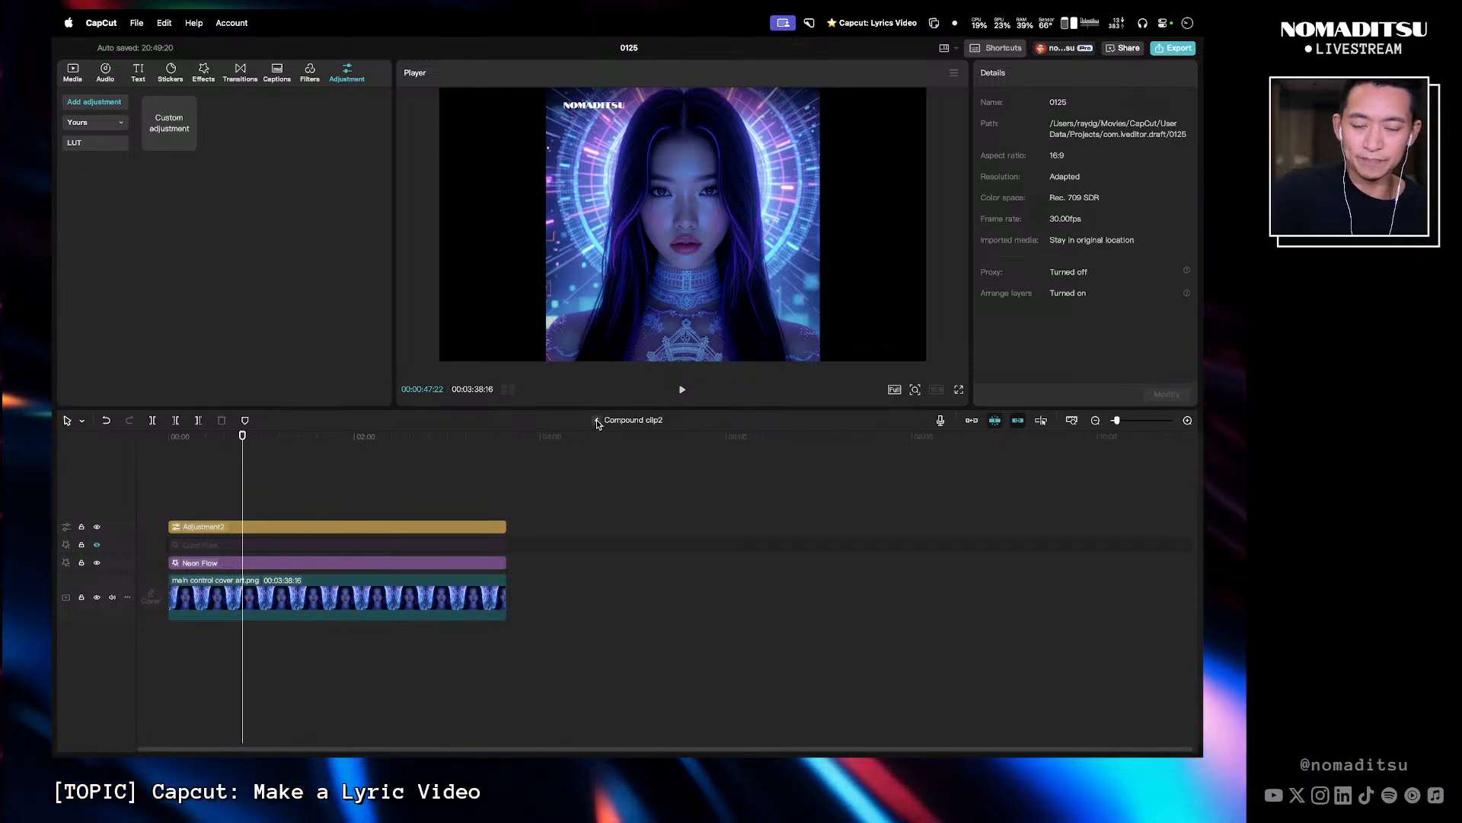
- Exit the compound clip and undo its creation so the adjustment layer, effects and cover art clip are separate again
{"action": "left_click", "coordinate": [598, 424]}
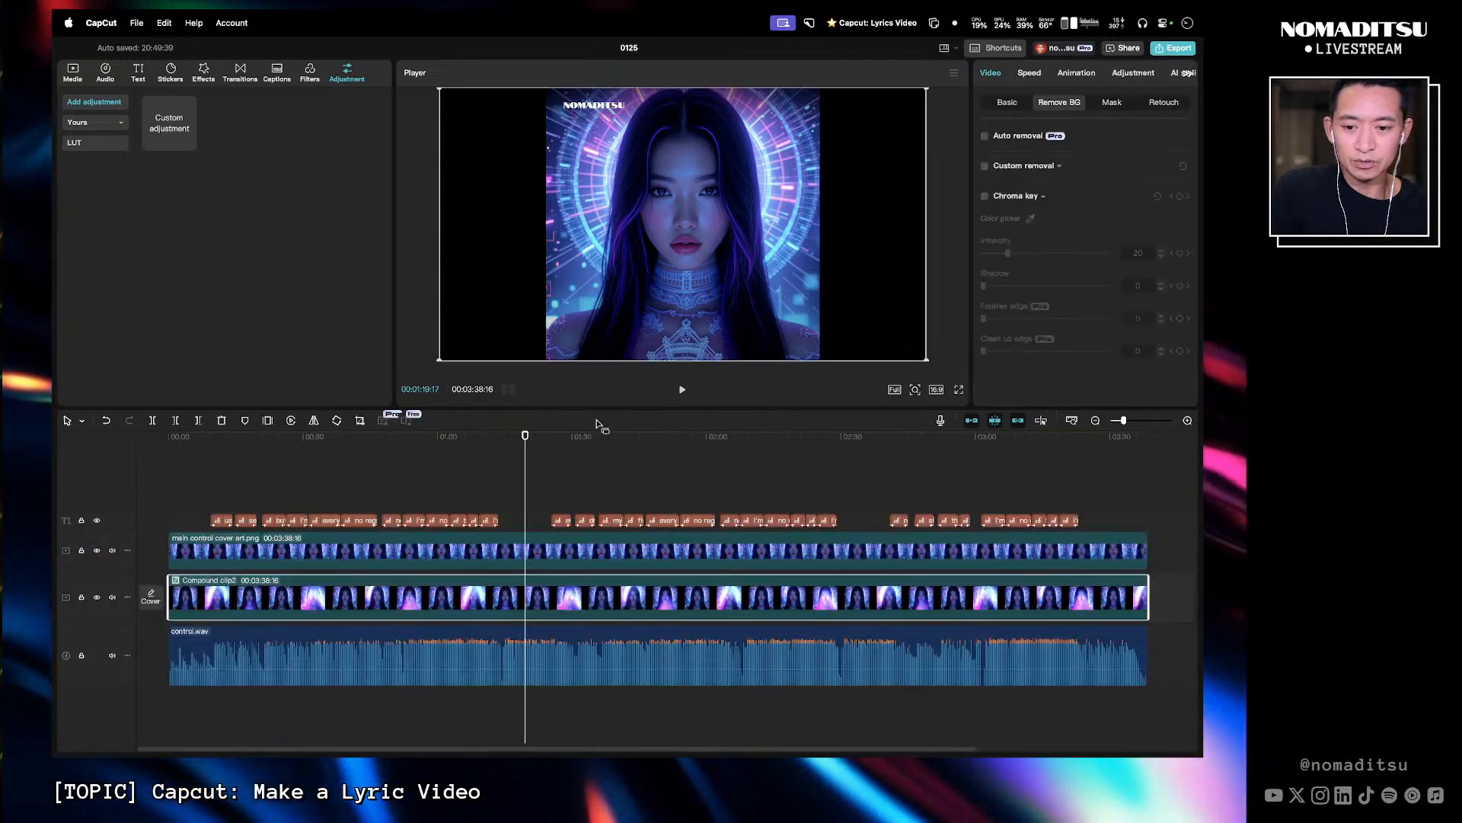
{"action": "key", "text": "super+z"}
{"action": "key", "text": "super+z"}
{"action": "key", "text": "super+z"}
{"action": "key", "text": "super+z"}
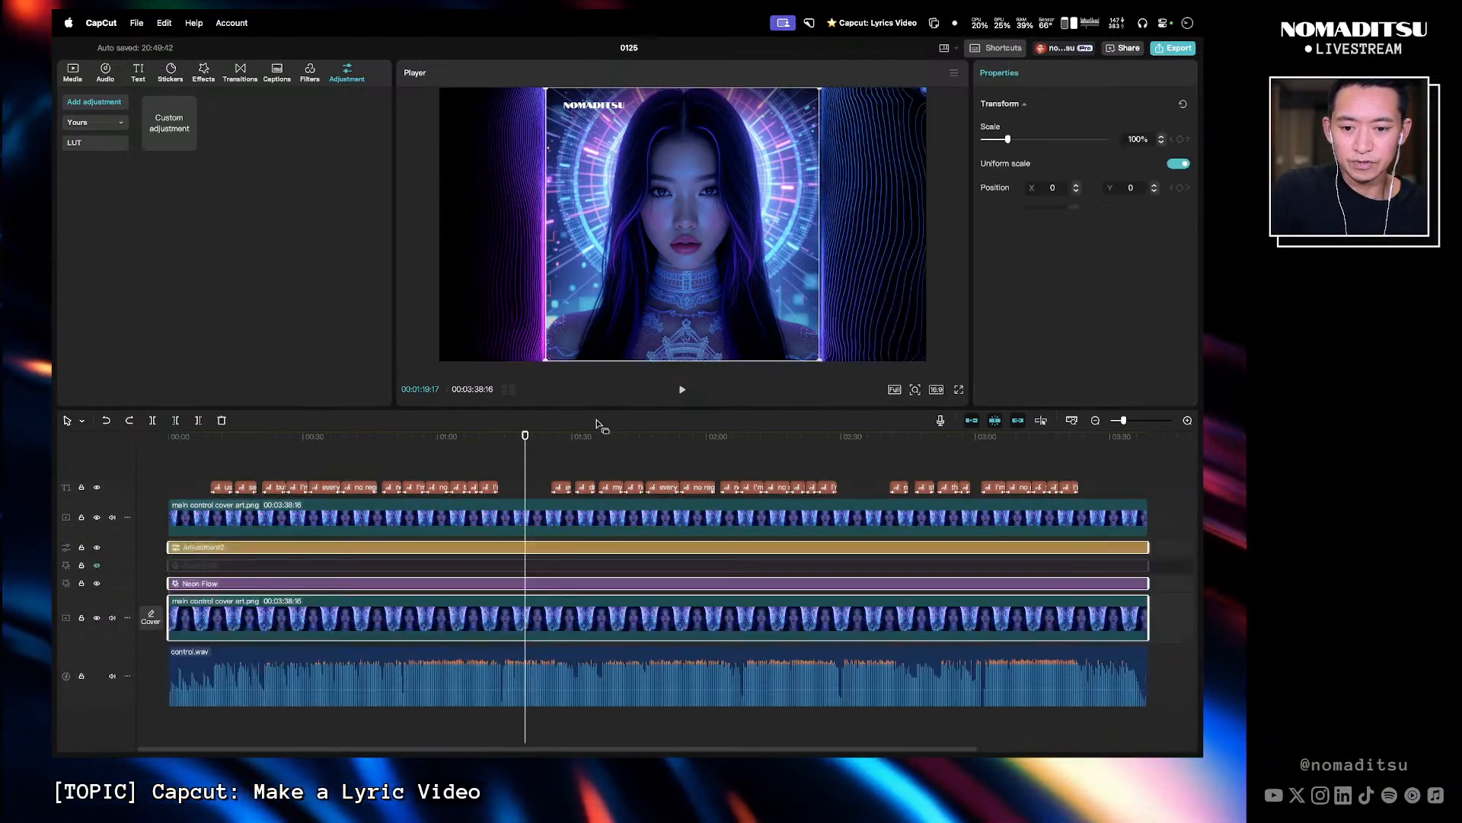
- Duplicate the lower cover art clip onto a new track beneath the Neon Flow effect
{"action": "left_click", "coordinate": [866, 464]}
{"action": "left_click", "coordinate": [621, 602]}
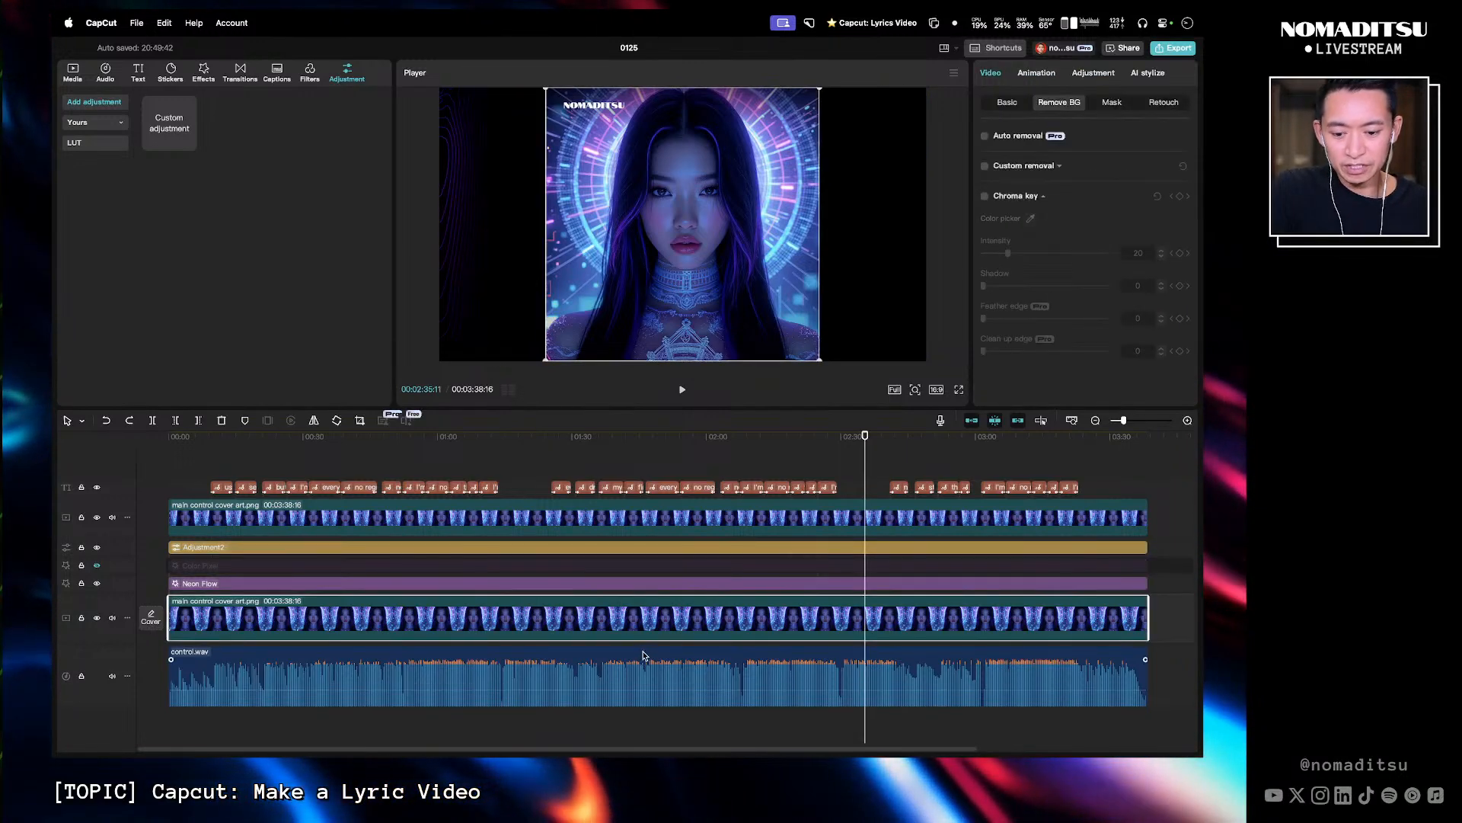
{"action": "left_click_drag", "start_coordinate": [642, 635], "coordinate": [213, 605]}
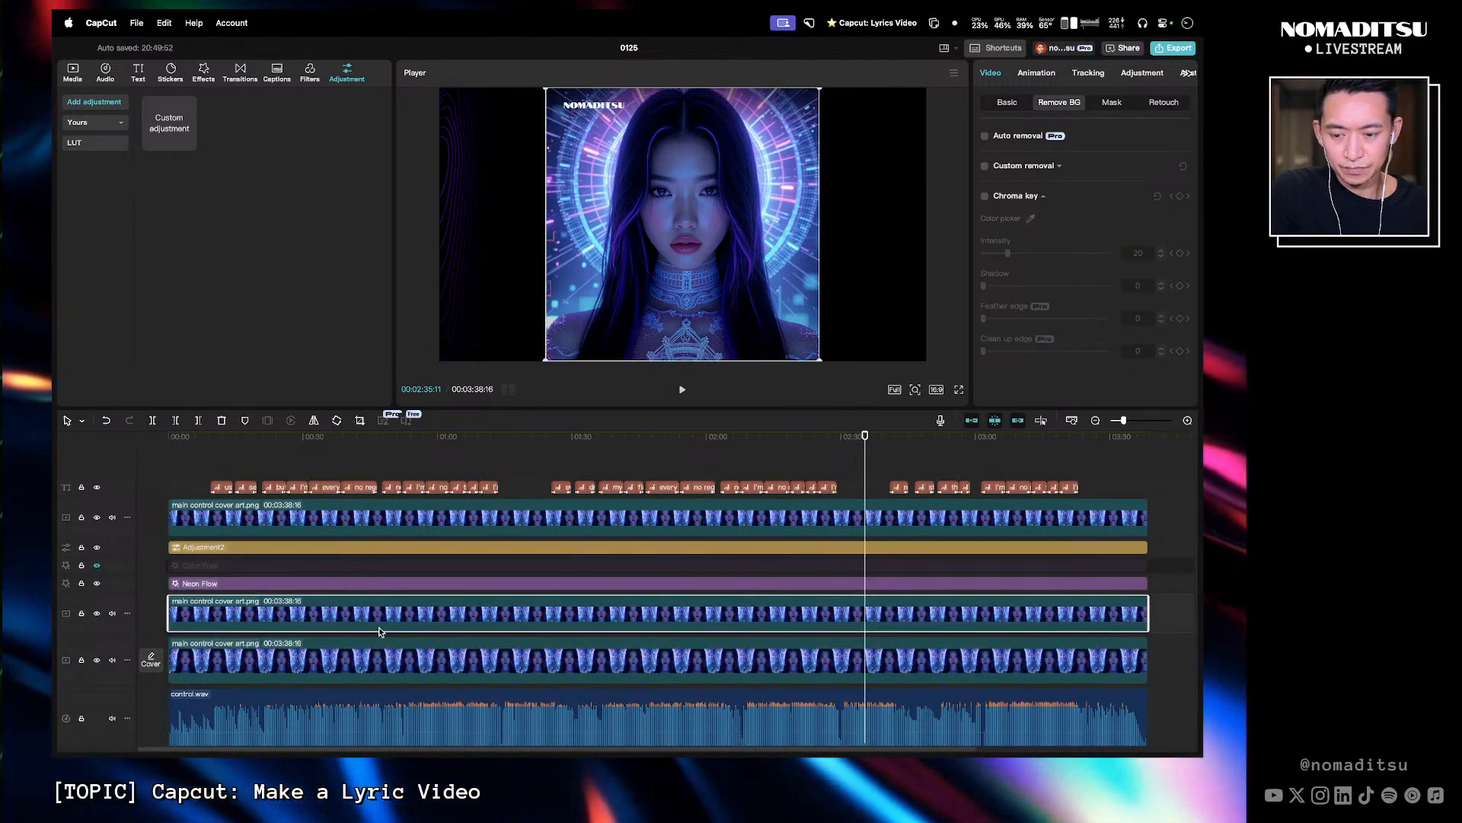
- Scale the bottom cover art clip up to 182%
{"action": "scroll", "coordinate": [380, 629], "scroll_direction": "down", "scroll_amount": 2}
{"action": "left_click", "coordinate": [408, 619]}
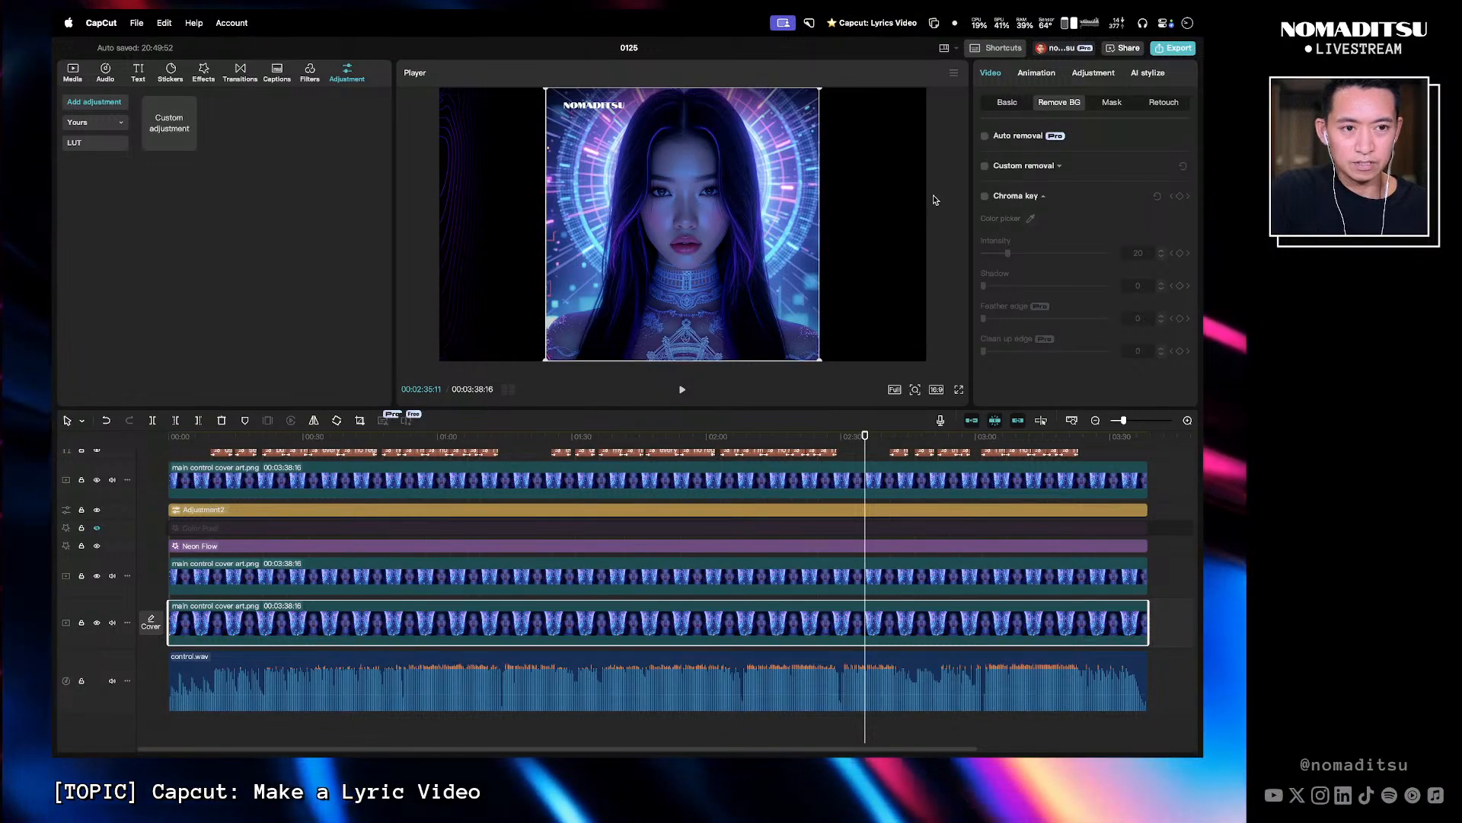
{"action": "left_click", "coordinate": [1000, 107]}
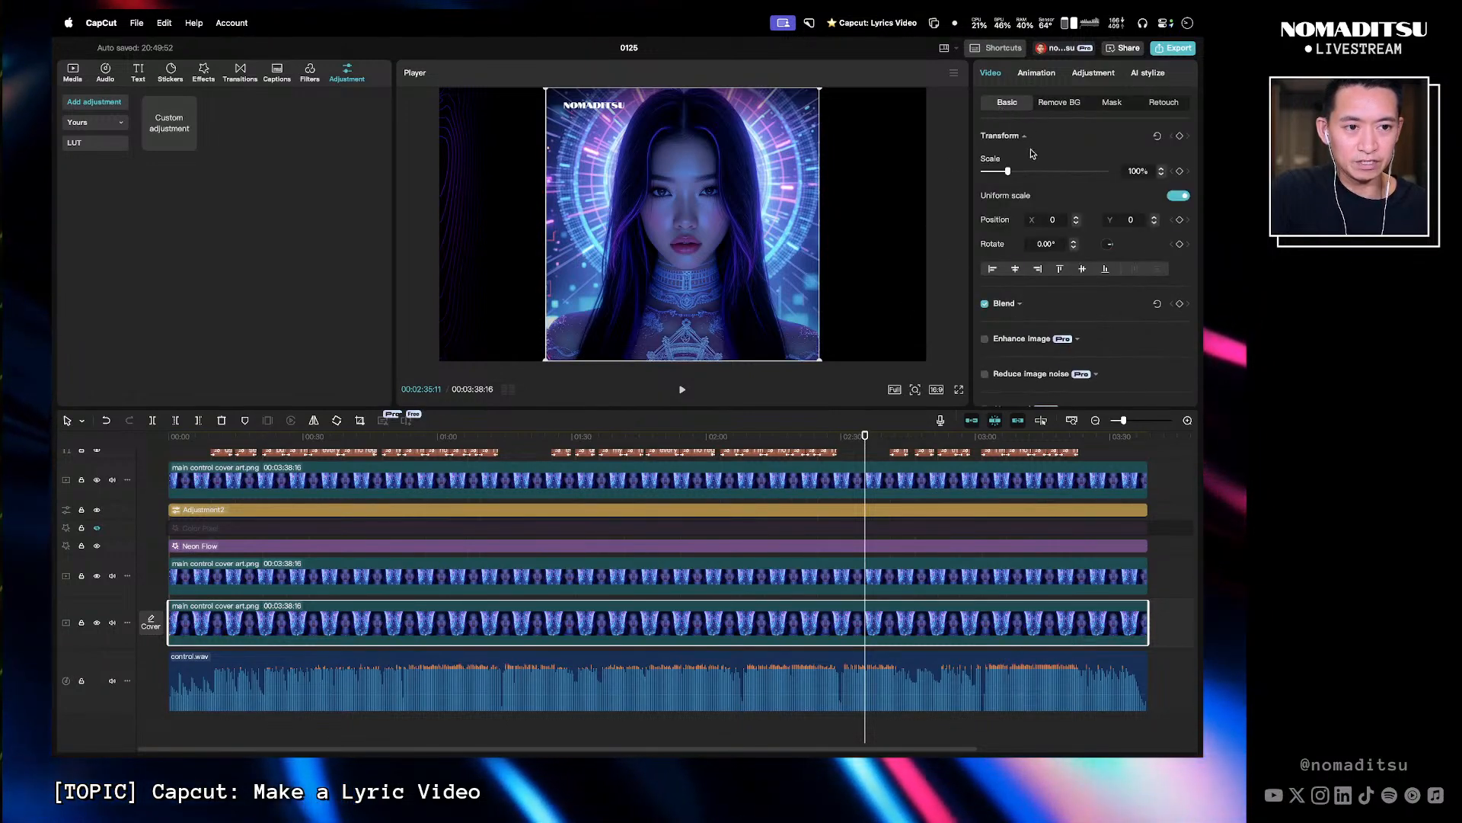
{"action": "left_click_drag", "start_coordinate": [1009, 172], "coordinate": [1028, 173]}
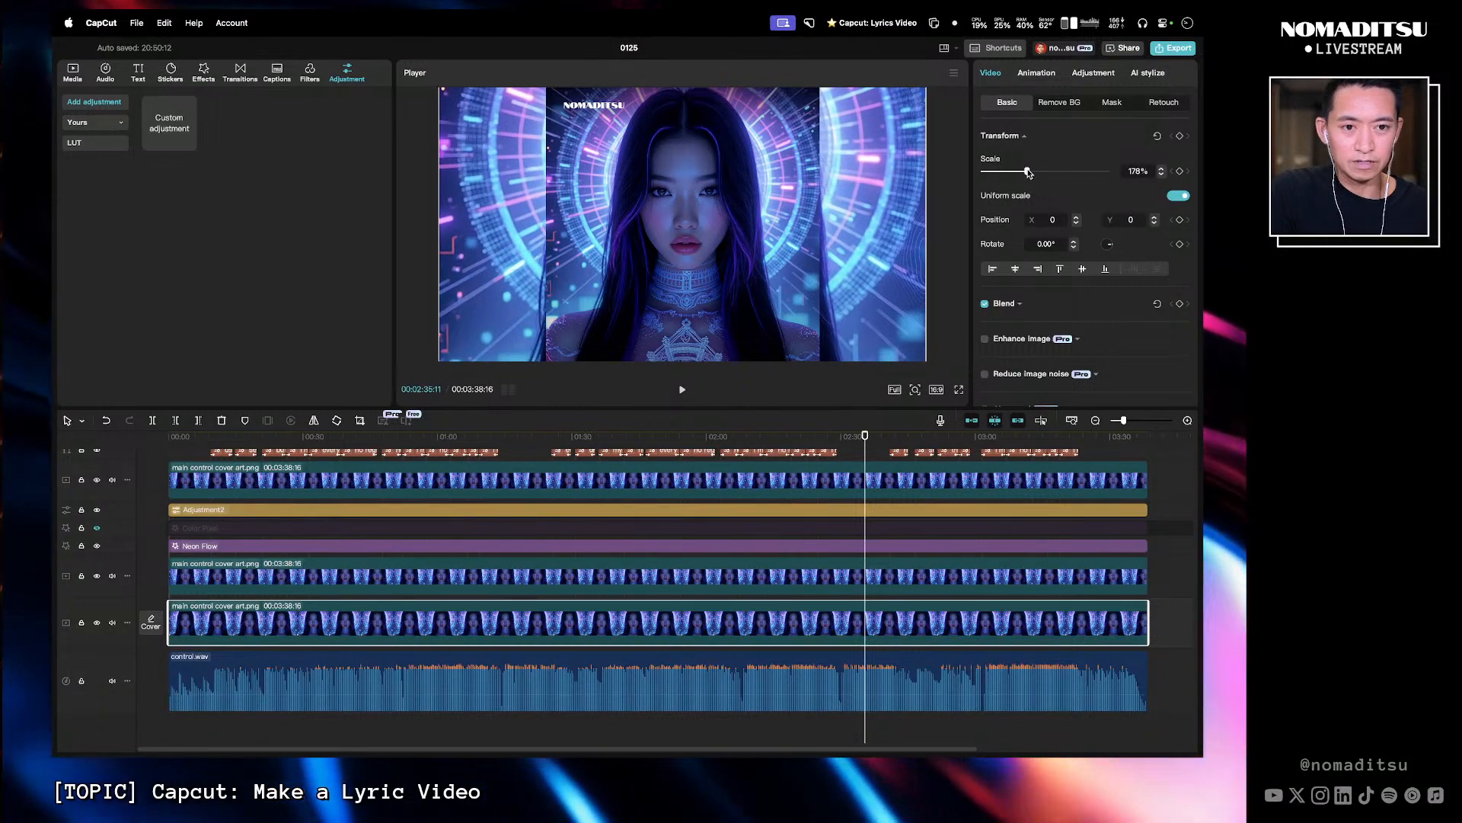
{"action": "left_click_drag", "start_coordinate": [1028, 172], "coordinate": [1029, 172]}
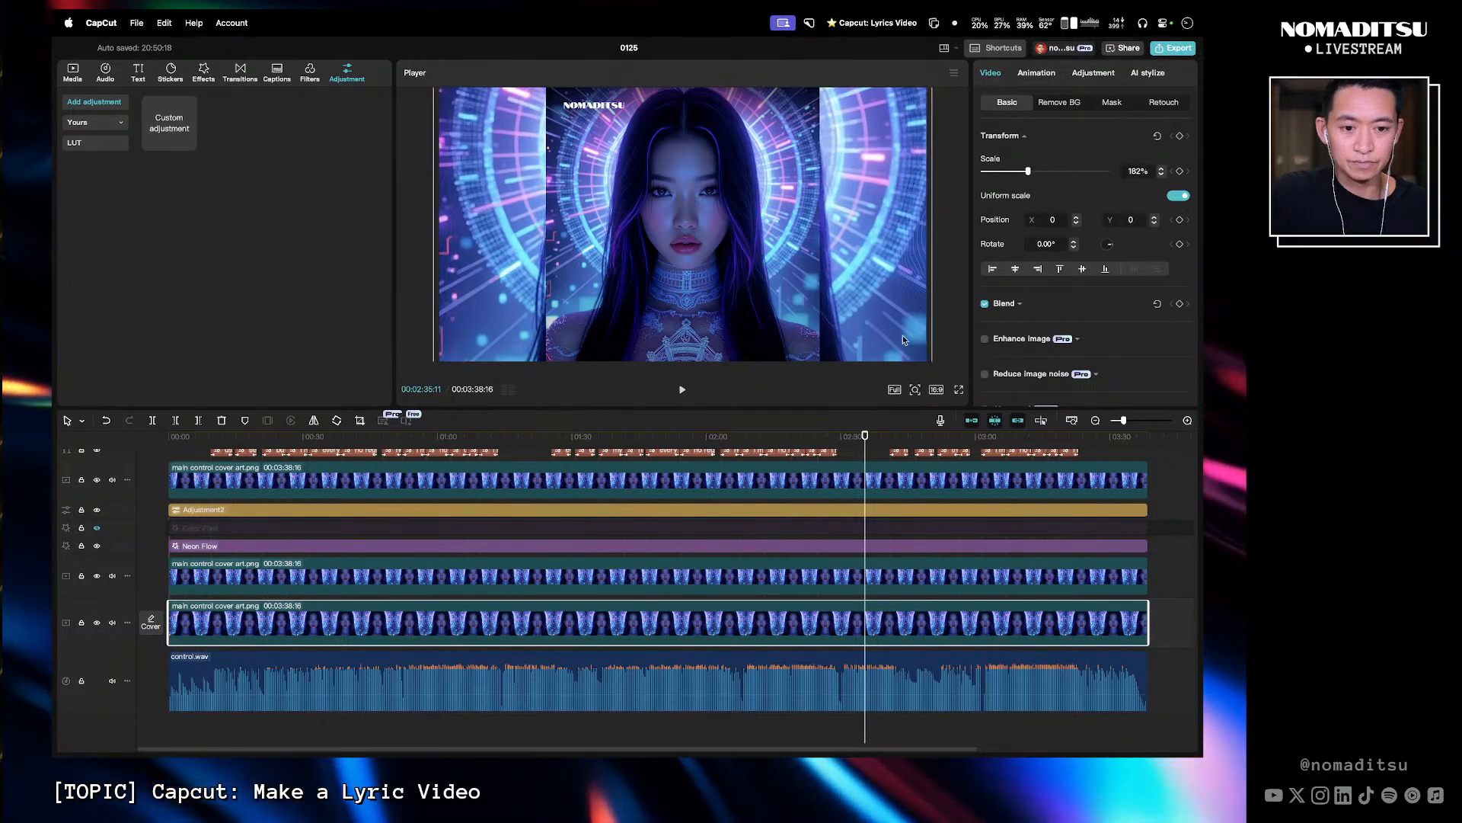
- Combine the adjustment layer, effects and both lower cover art clips into a compound clip
{"action": "left_click", "coordinate": [1157, 618]}
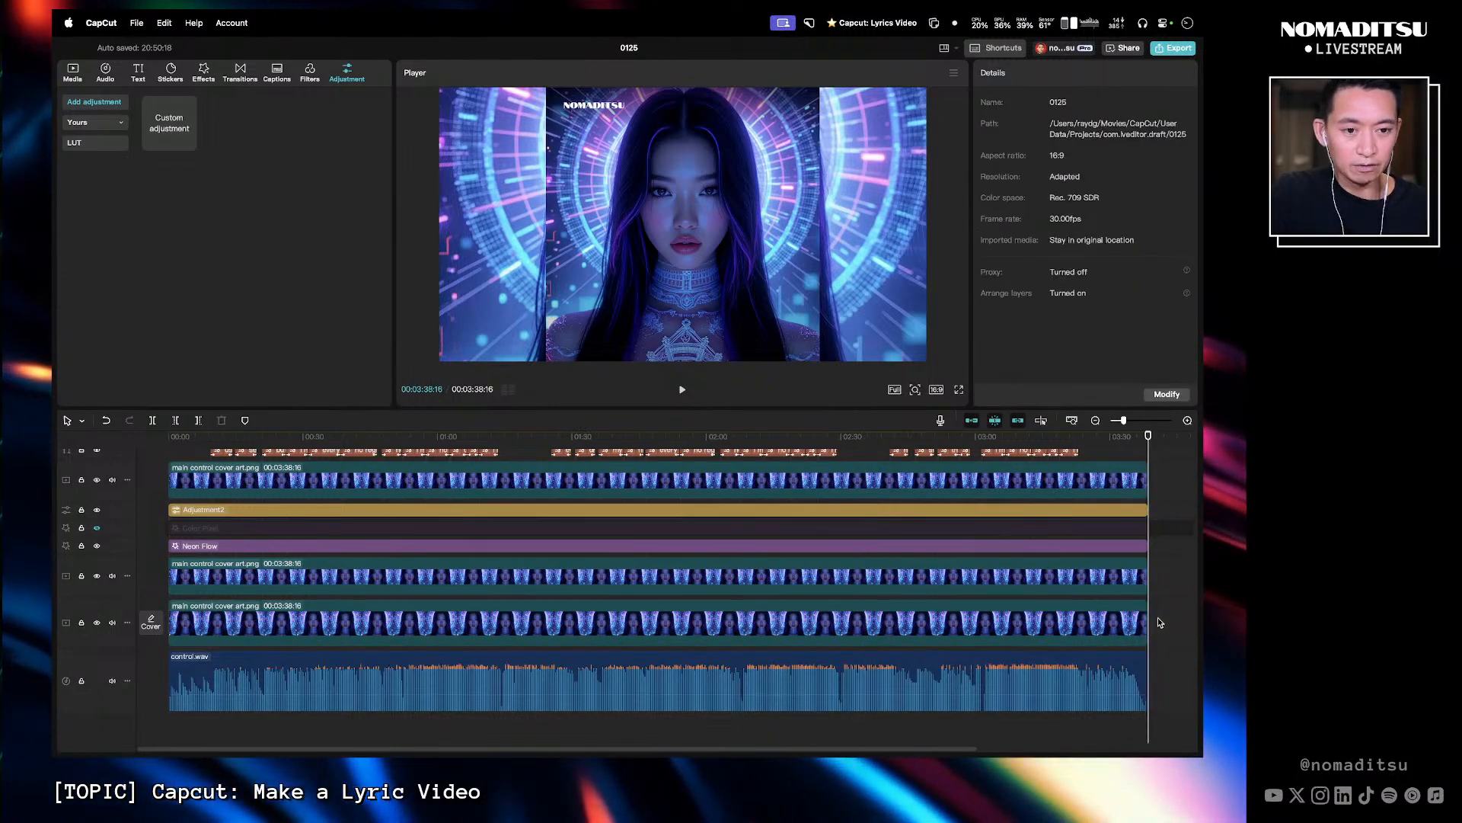
{"action": "left_click_drag", "start_coordinate": [1169, 628], "coordinate": [452, 517]}
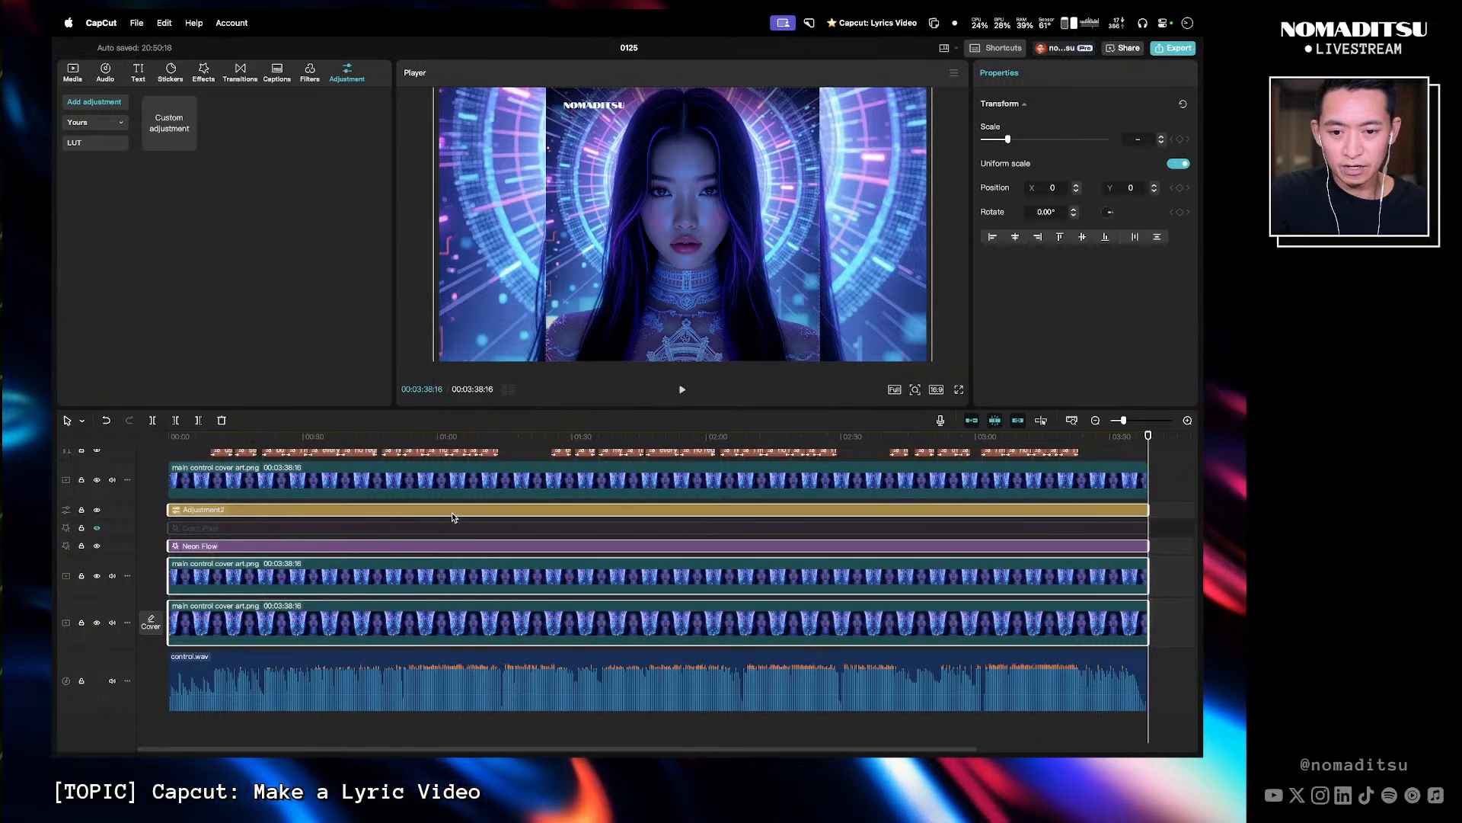
{"action": "right_click", "coordinate": [453, 517]}
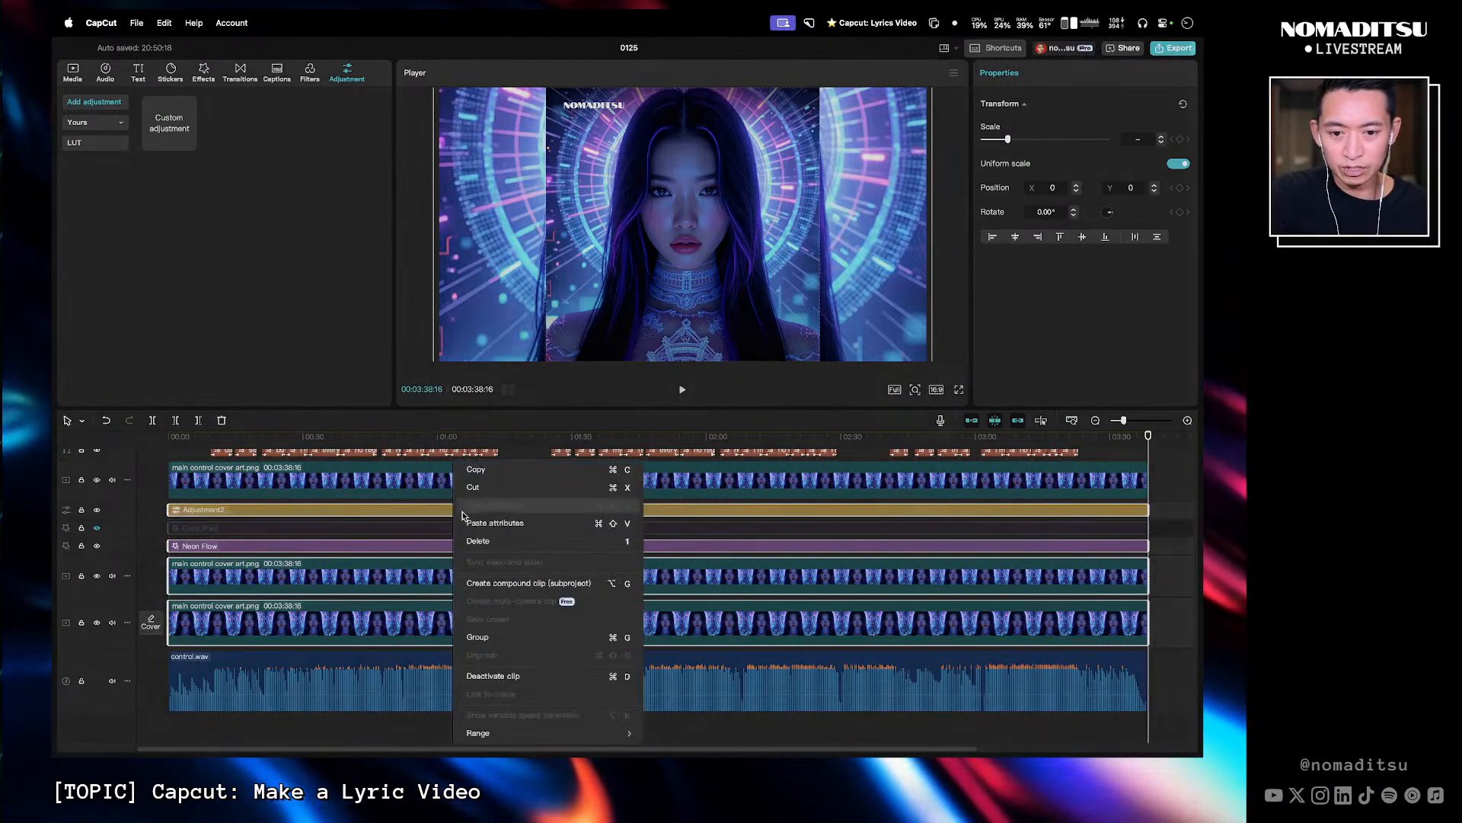
{"action": "left_click", "coordinate": [531, 584]}
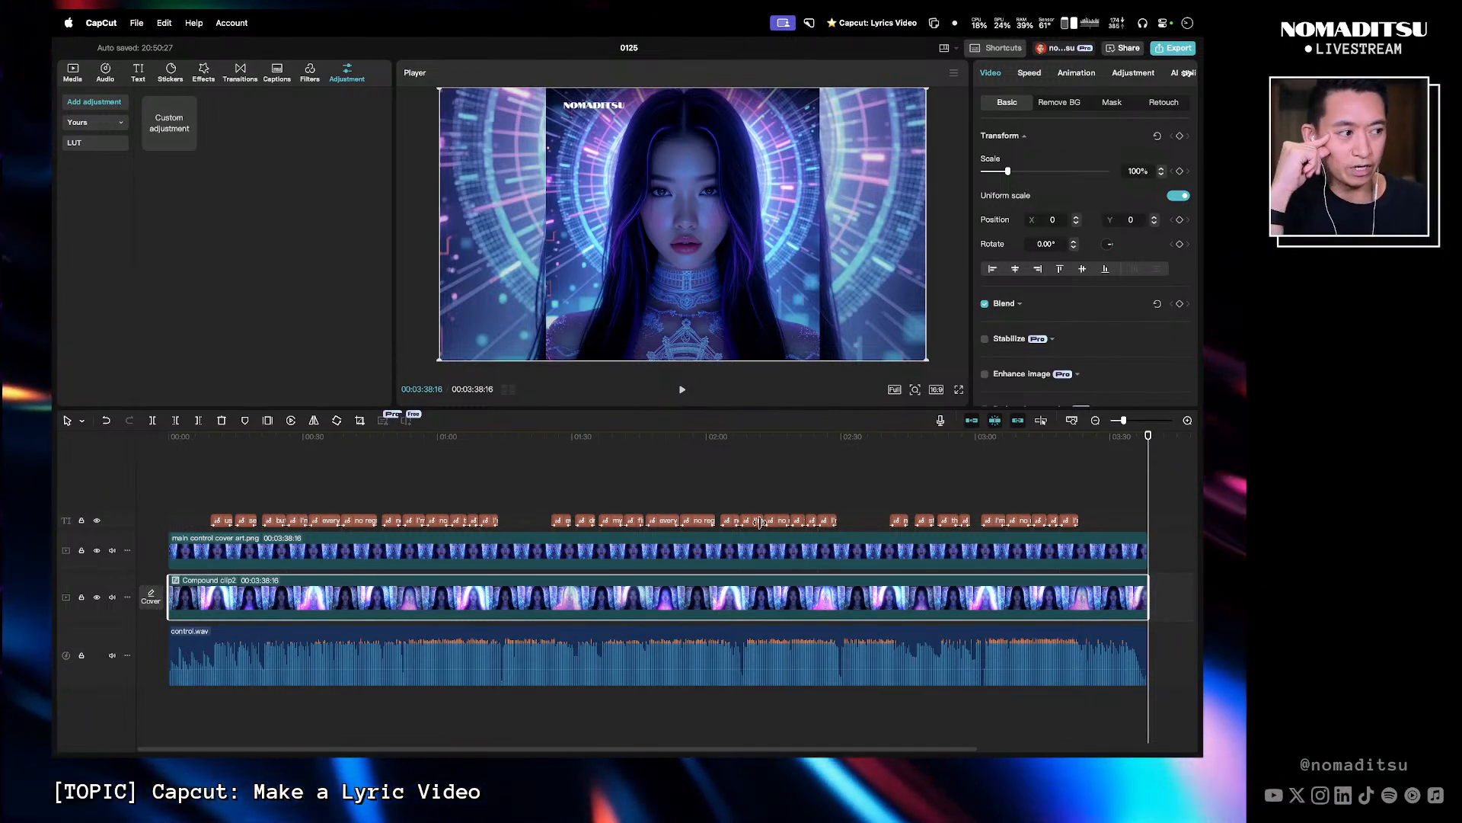
- Open the new compound clip and hide its Color Pixel effect track
{"action": "left_click", "coordinate": [511, 451]}
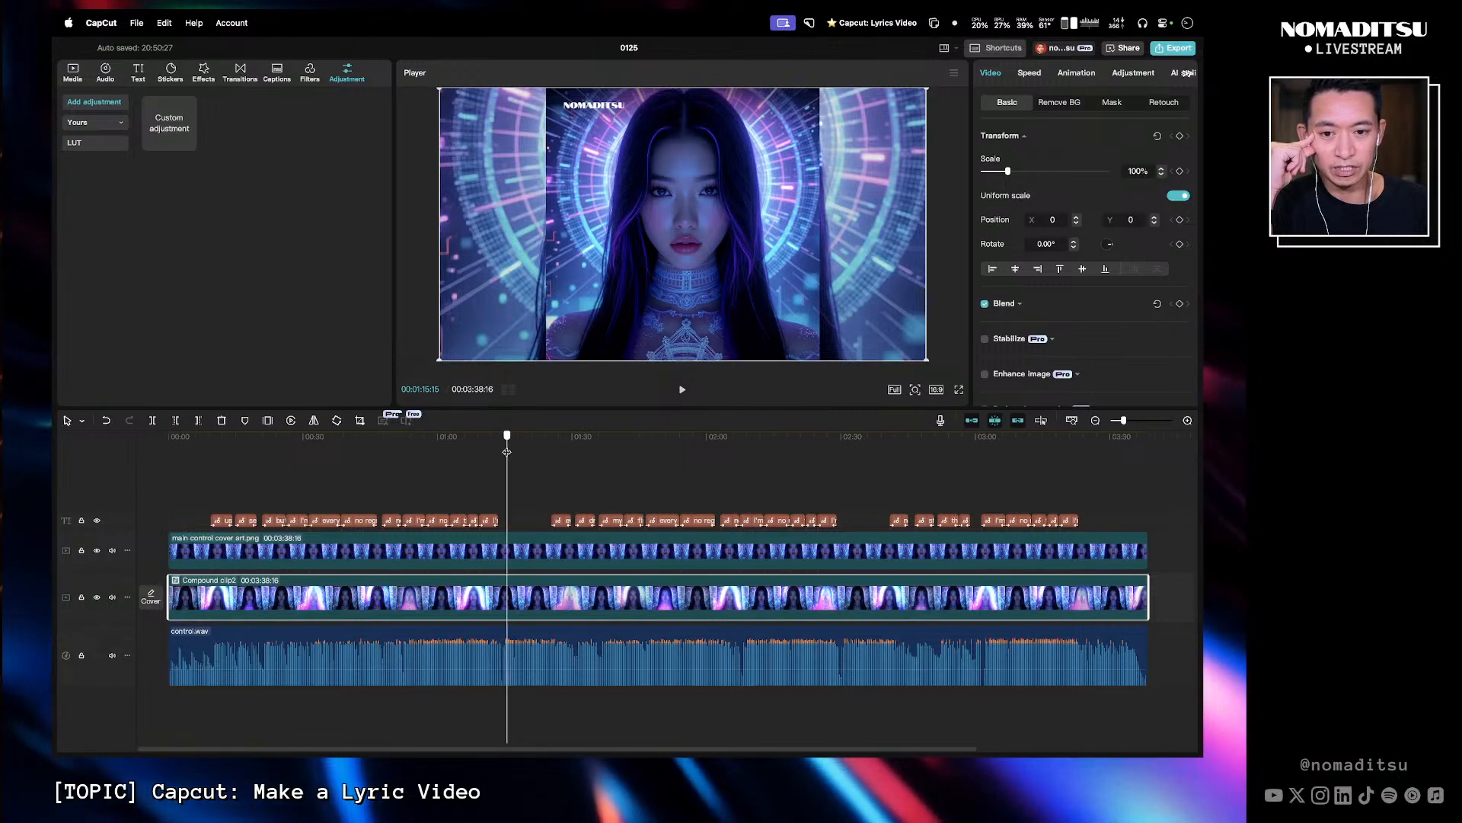
{"action": "left_click_drag", "start_coordinate": [503, 453], "coordinate": [530, 450]}
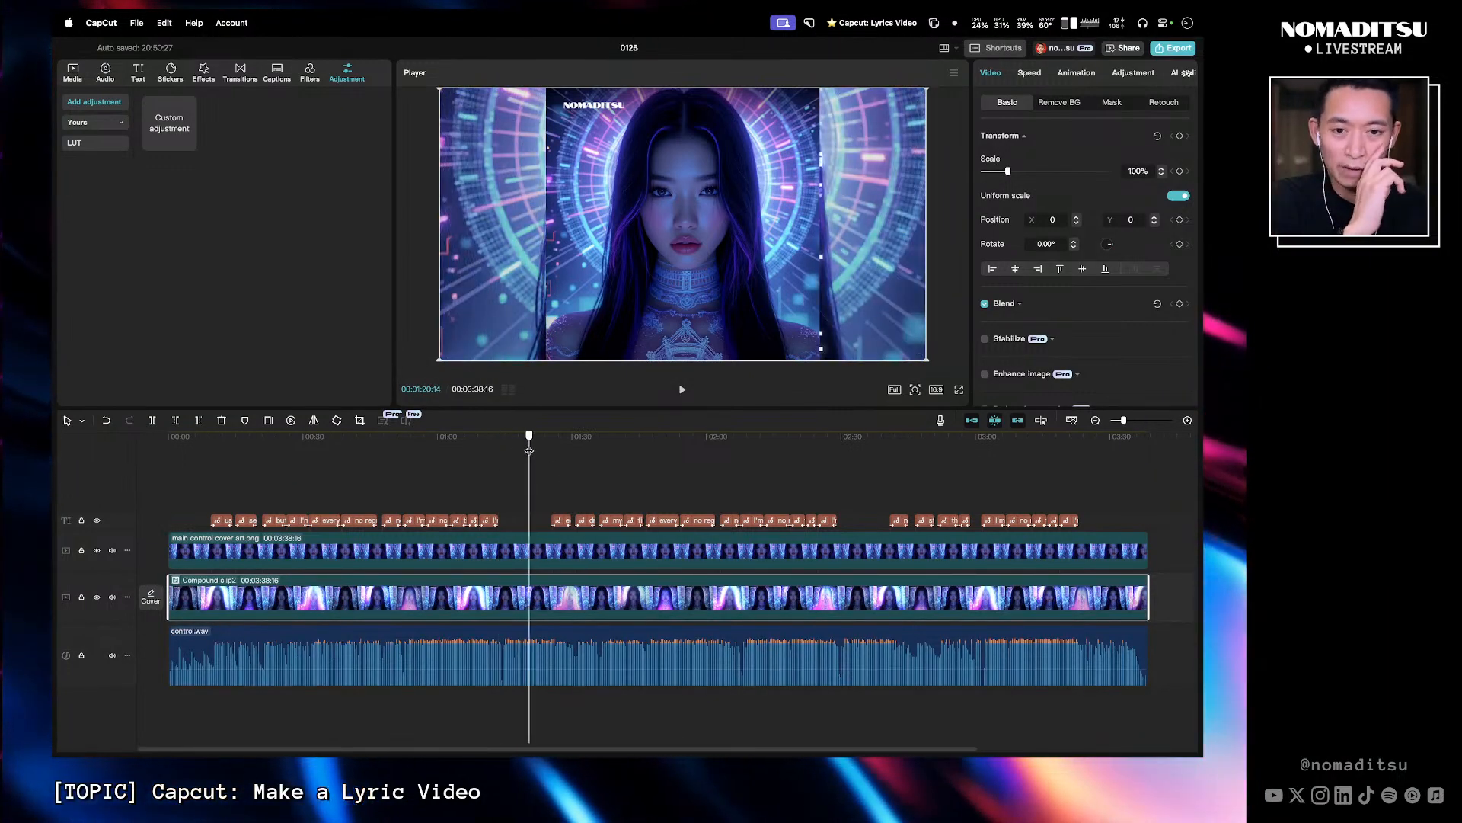
{"action": "double_click", "coordinate": [535, 603]}
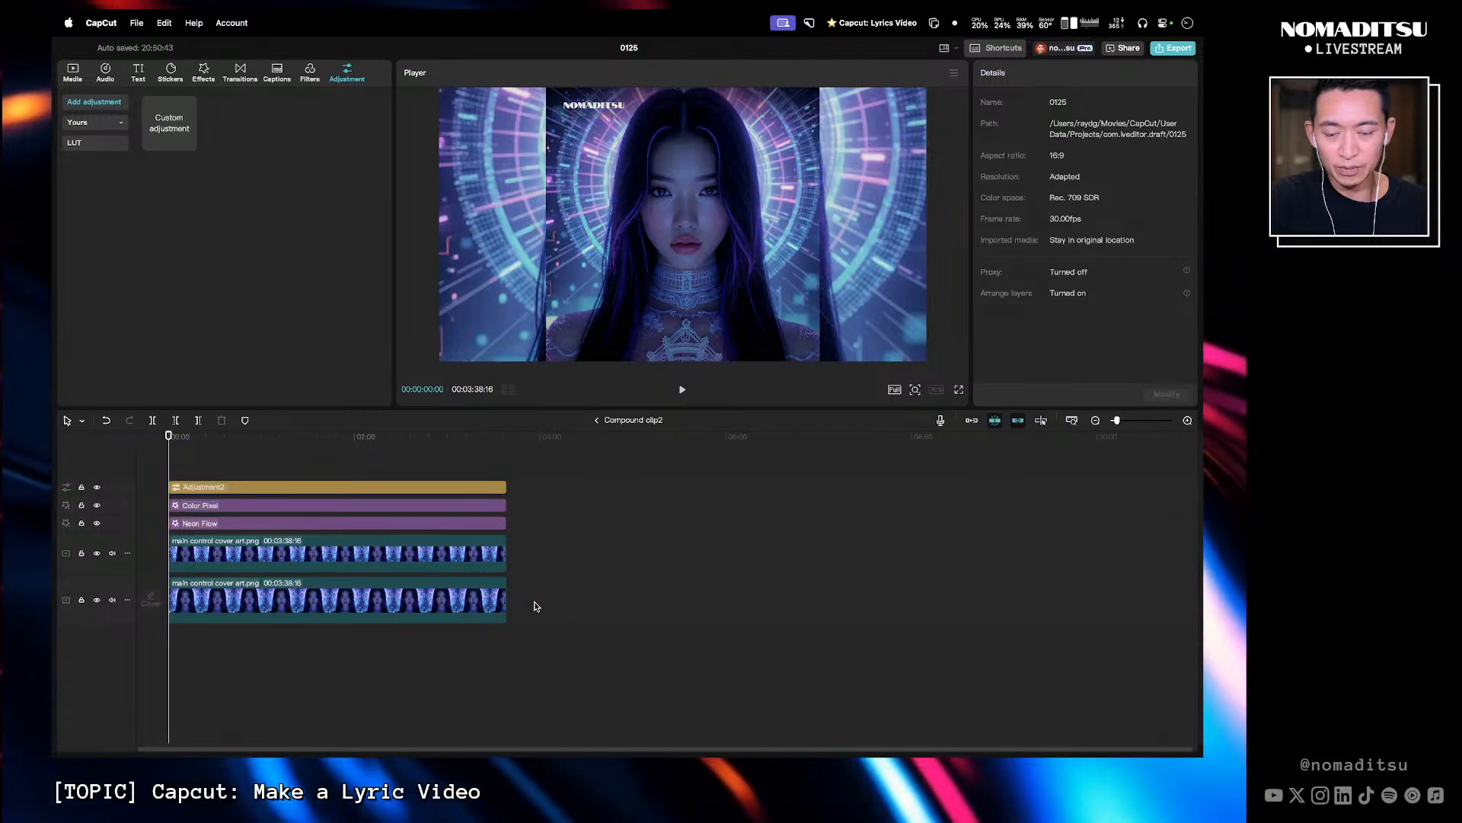
{"action": "left_click", "coordinate": [96, 506]}
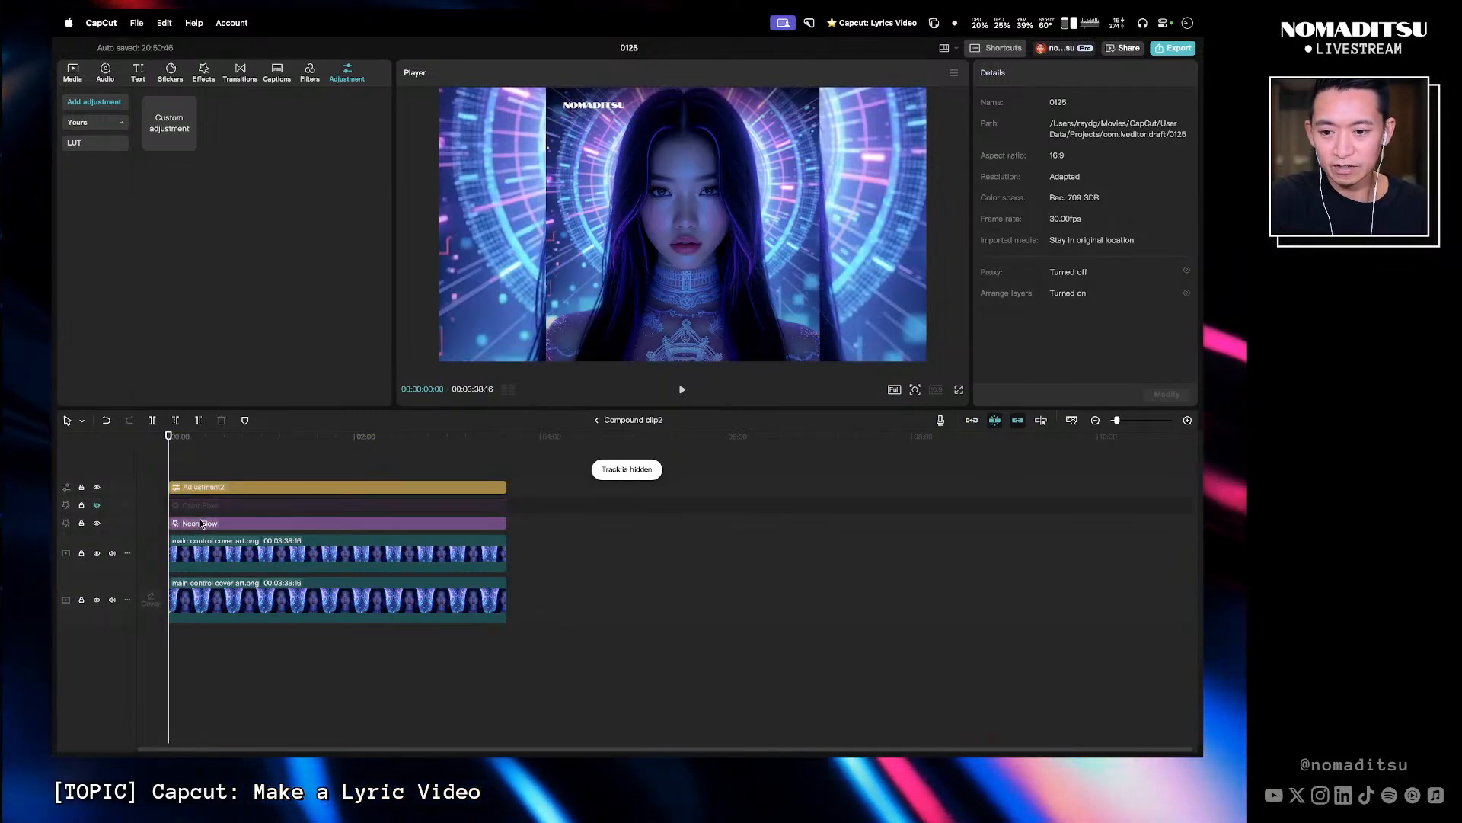
- Move the Neon Flow effect track down between the two cover art clips inside the compound clip
{"action": "left_click_drag", "start_coordinate": [200, 523], "coordinate": [201, 578]}
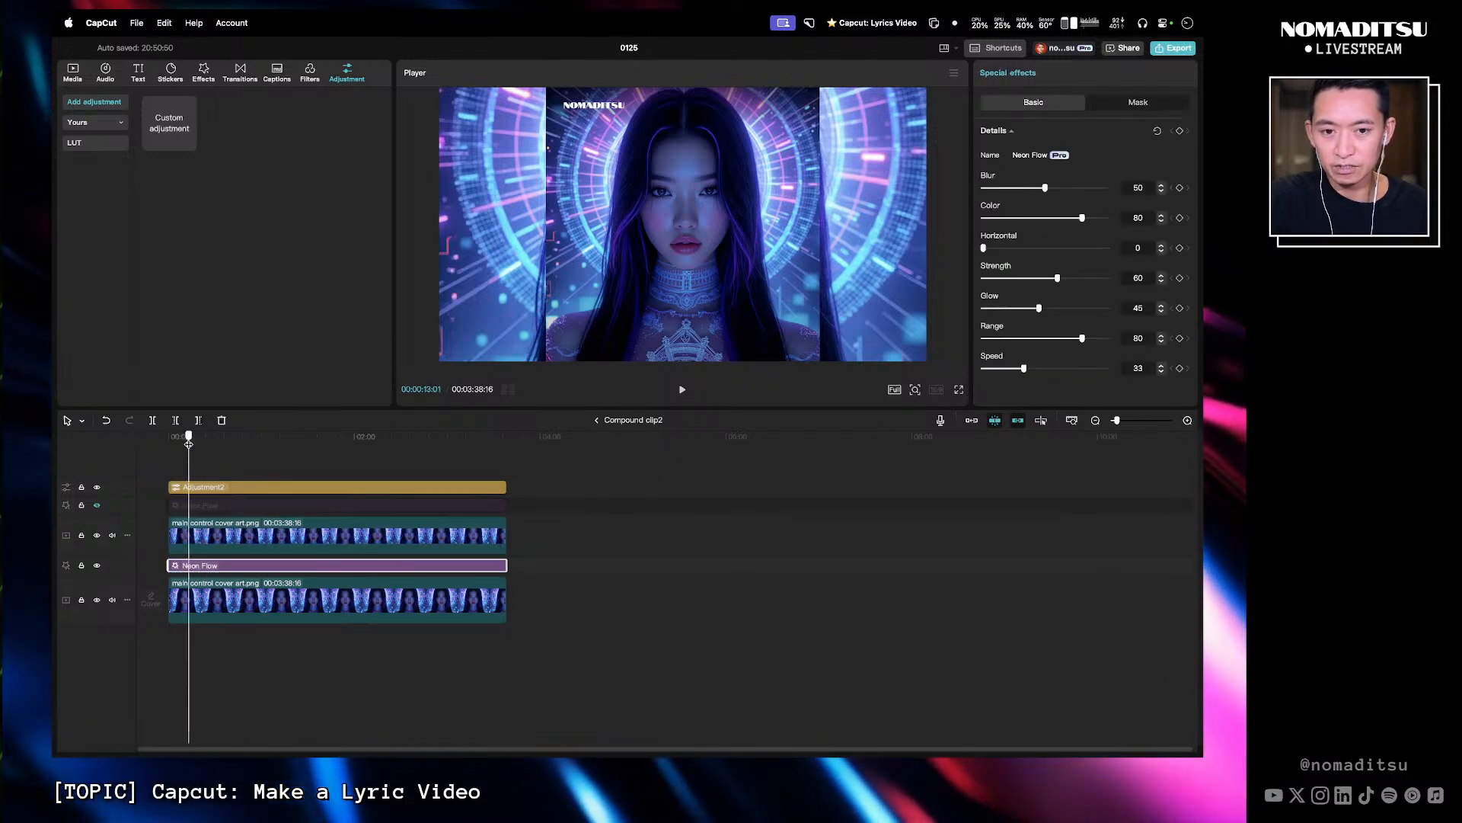
{"action": "left_click_drag", "start_coordinate": [188, 443], "coordinate": [192, 443]}
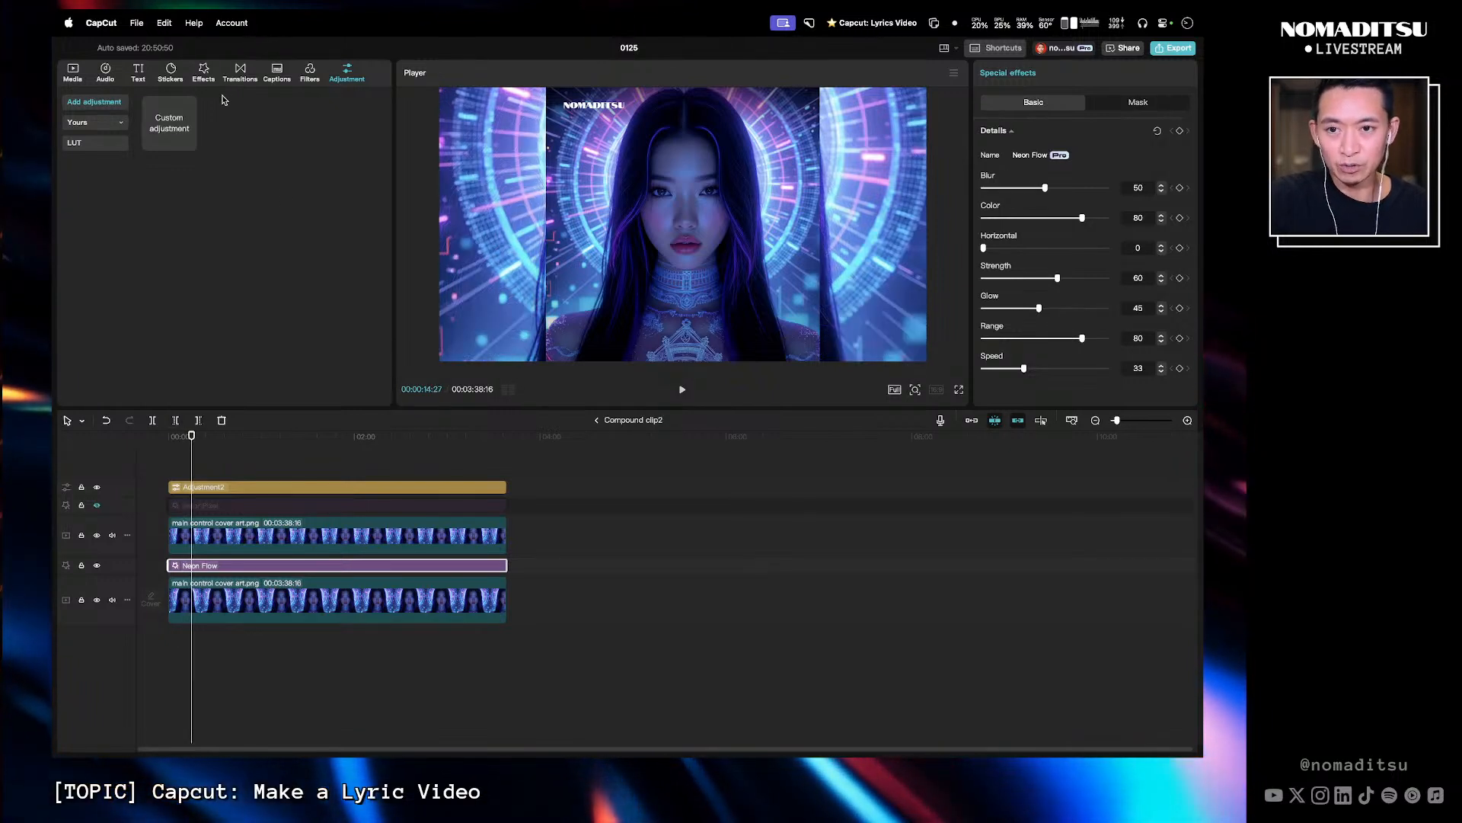
- Add the Blur video effect on a track below Neon Flow, spanning the full clip length
{"action": "left_click", "coordinate": [203, 70]}
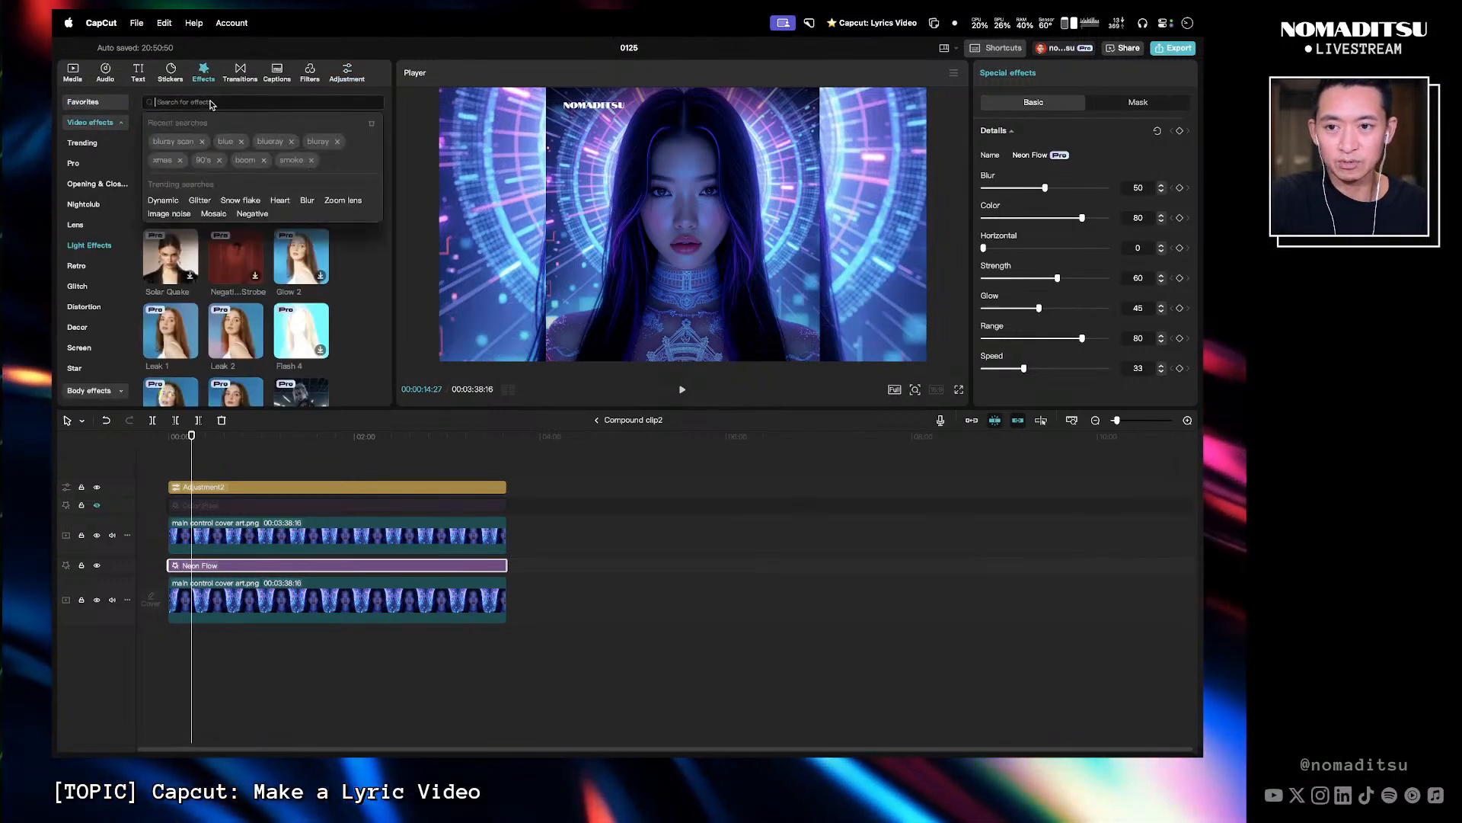
{"action": "type", "text": "lur"}
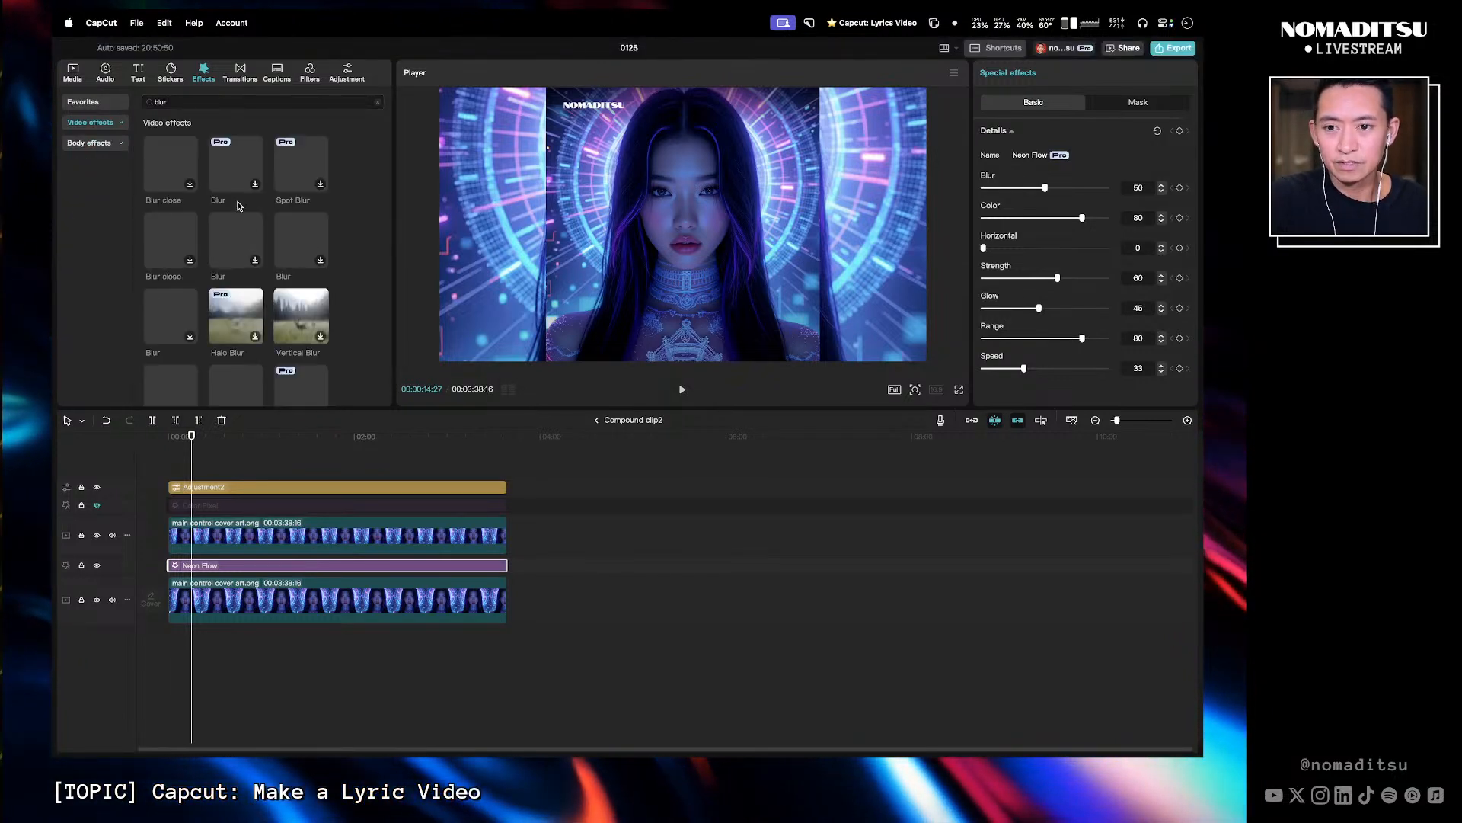
{"action": "left_click", "coordinate": [96, 105]}
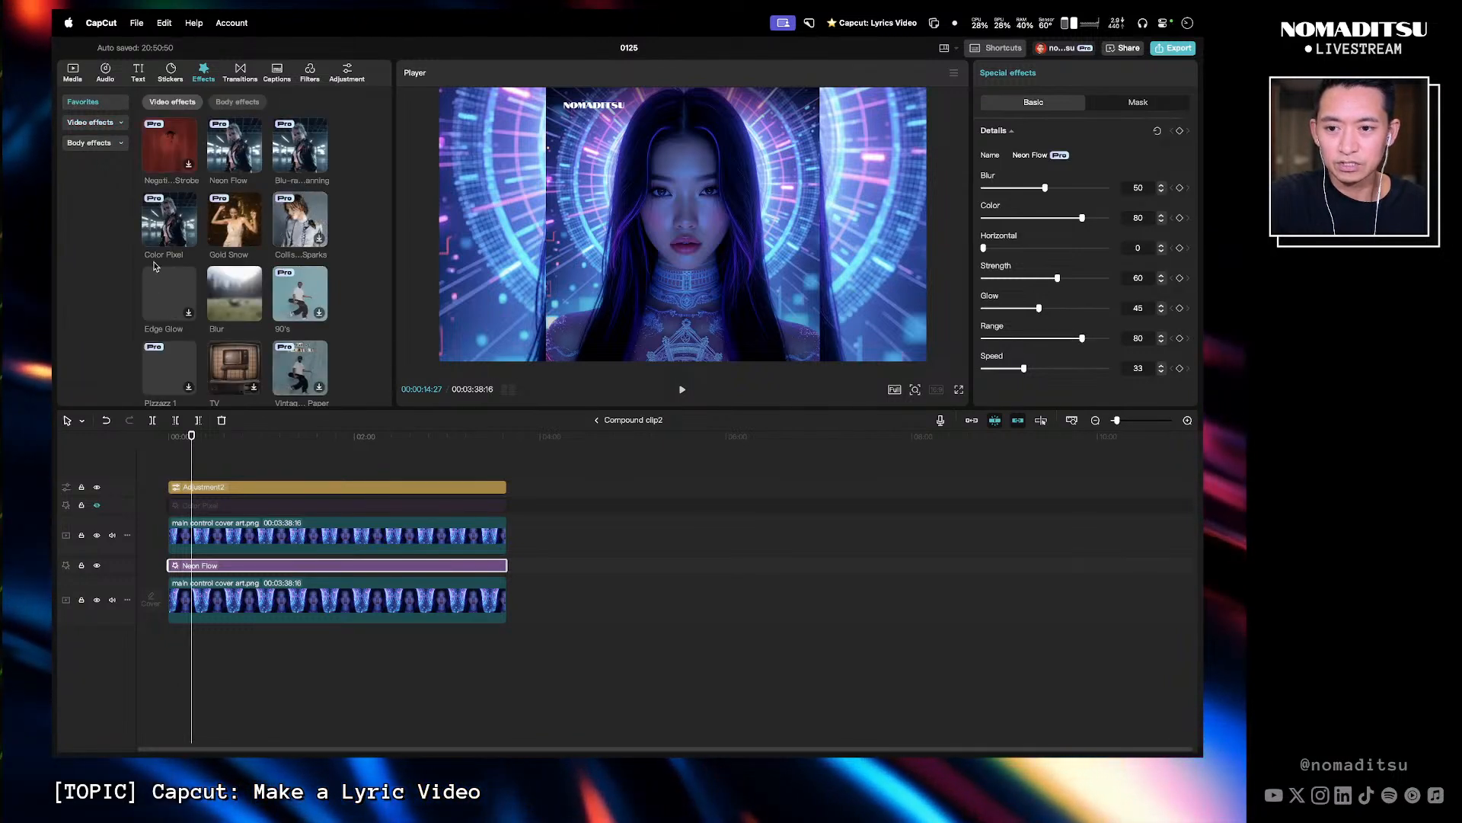
{"action": "scroll", "coordinate": [173, 351], "scroll_direction": "down", "scroll_amount": 1}
{"action": "left_click_drag", "start_coordinate": [233, 291], "coordinate": [411, 494]}
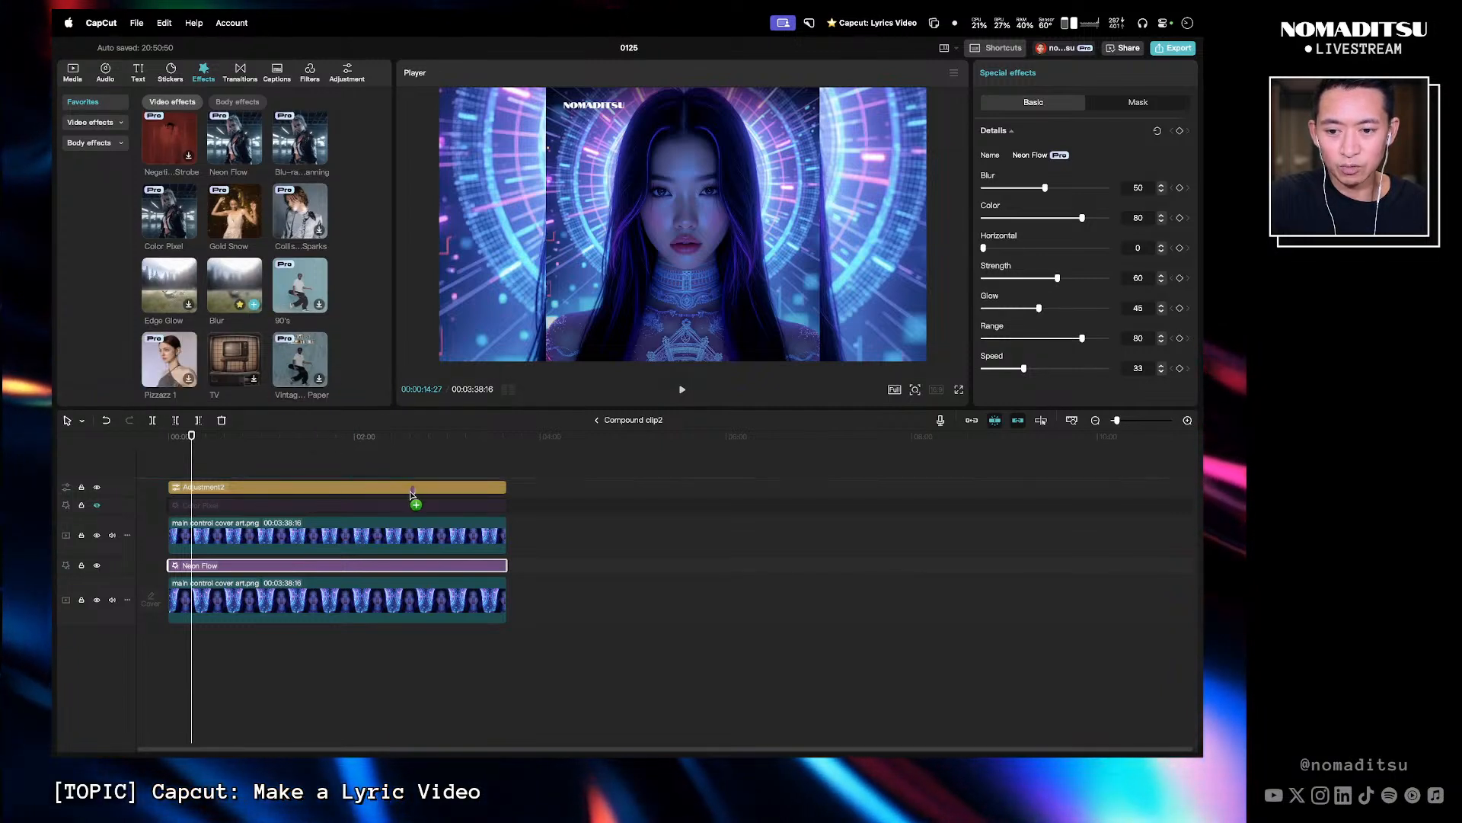
{"action": "left_click_drag", "start_coordinate": [266, 466], "coordinate": [506, 569]}
{"action": "left_click", "coordinate": [257, 449]}
{"action": "left_click_drag", "start_coordinate": [258, 451], "coordinate": [188, 447]}
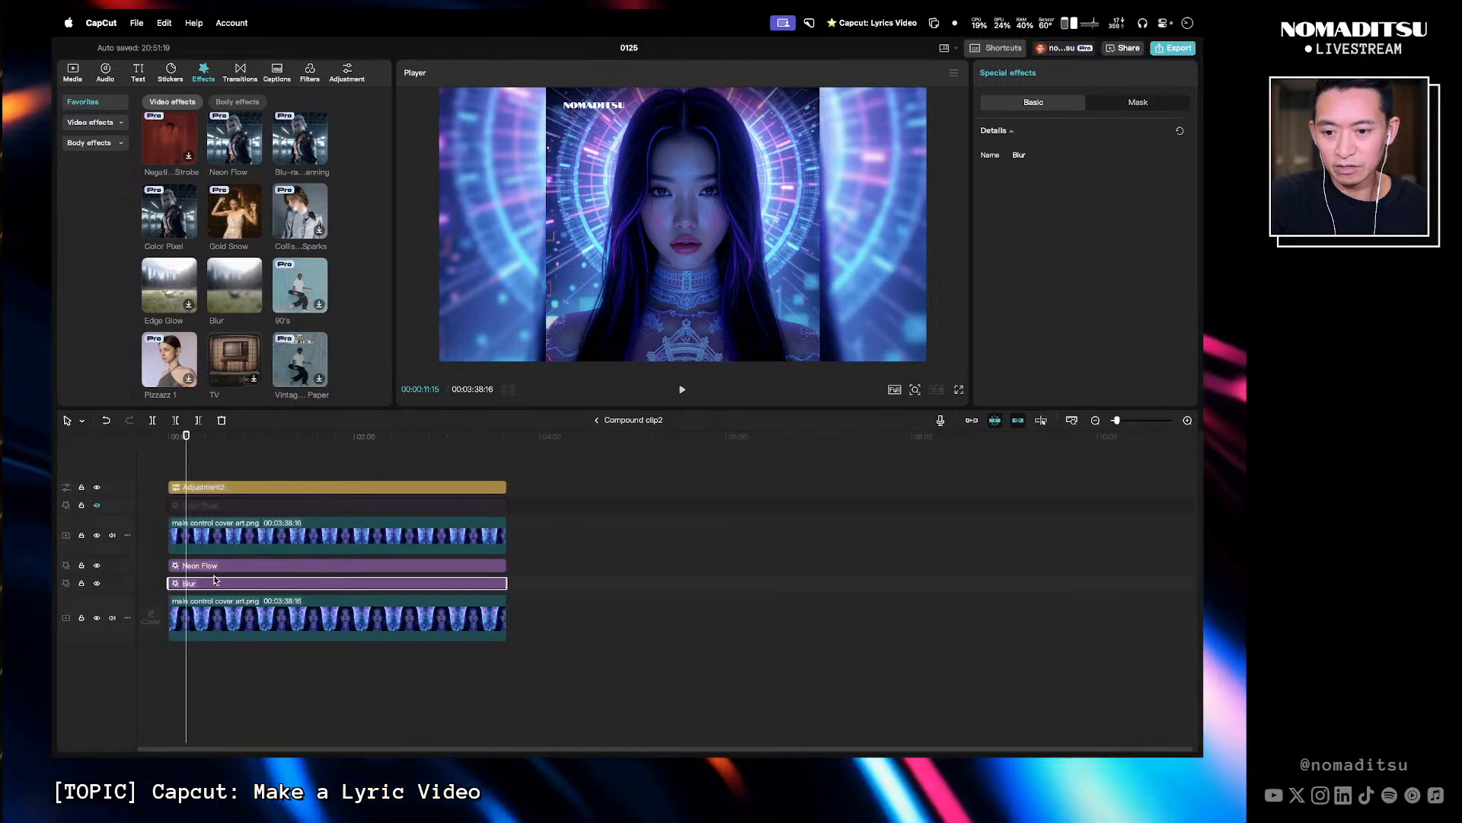
- Paste two more copies of the Blur effect, aligned to the start, on tracks below Neon Flow
{"action": "key", "text": "super+v"}
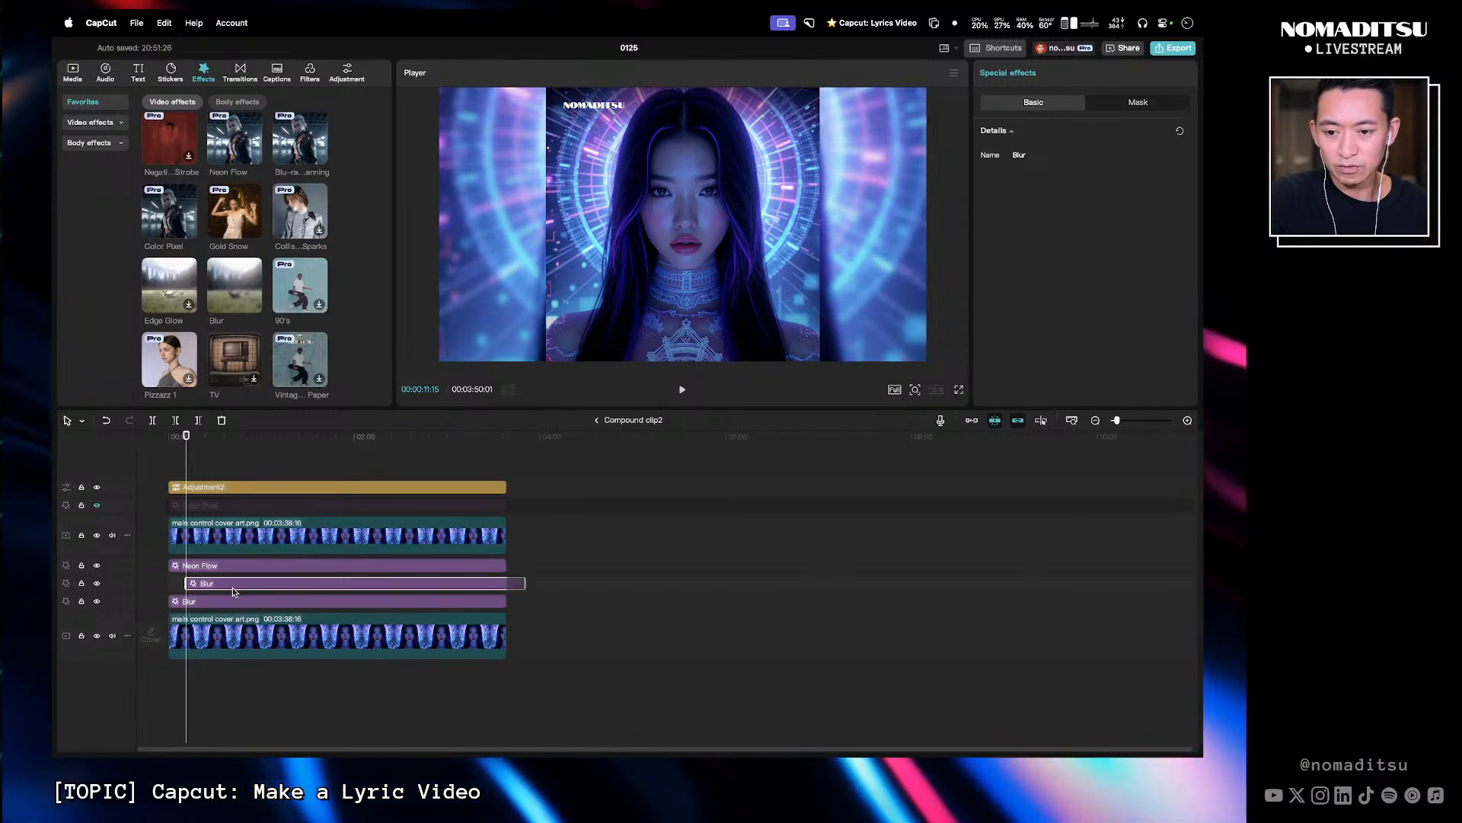
{"action": "left_click_drag", "start_coordinate": [232, 588], "coordinate": [217, 589]}
{"action": "left_click", "coordinate": [152, 437]}
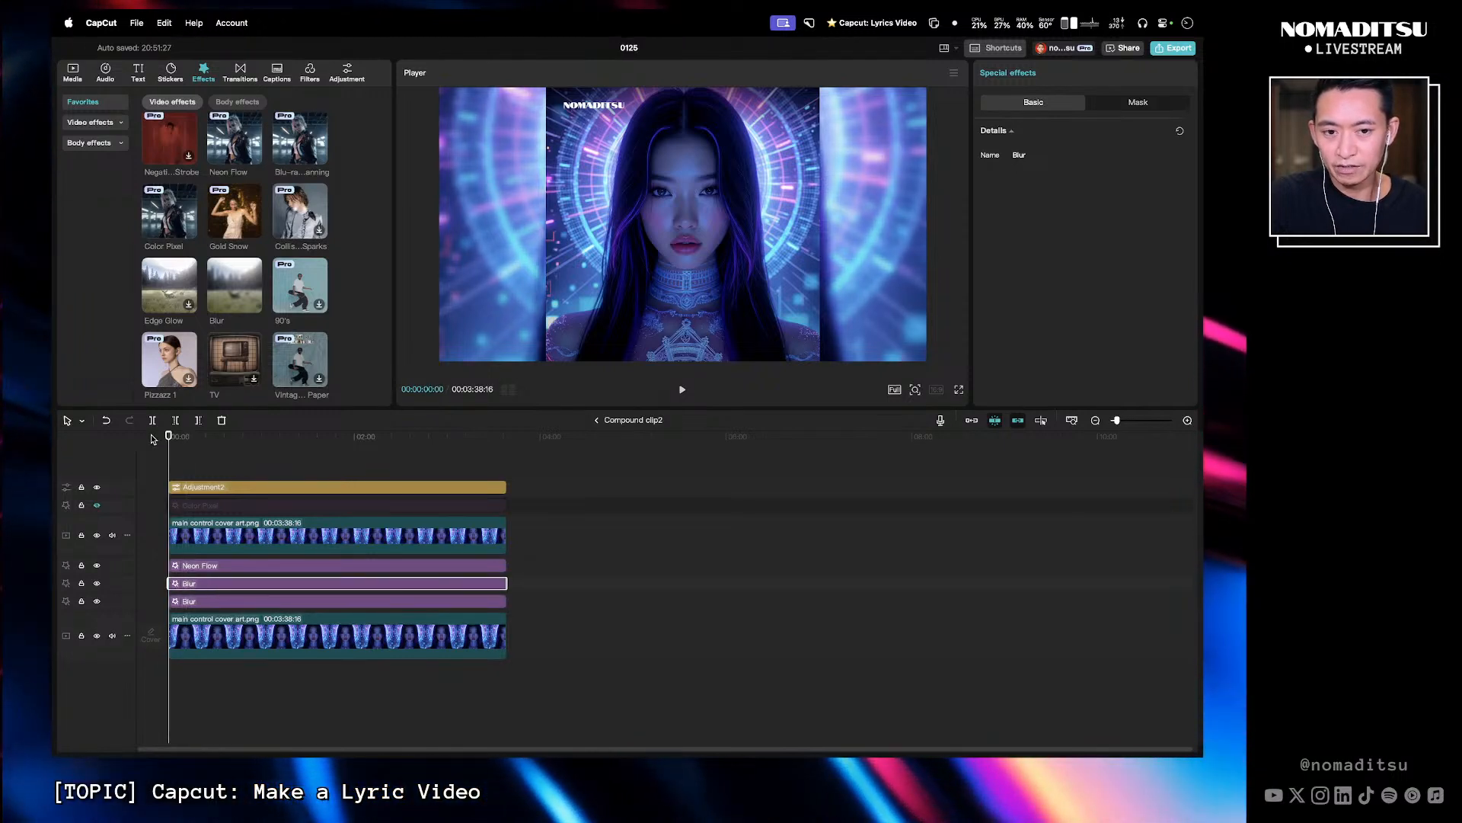
{"action": "key", "text": "super+v"}
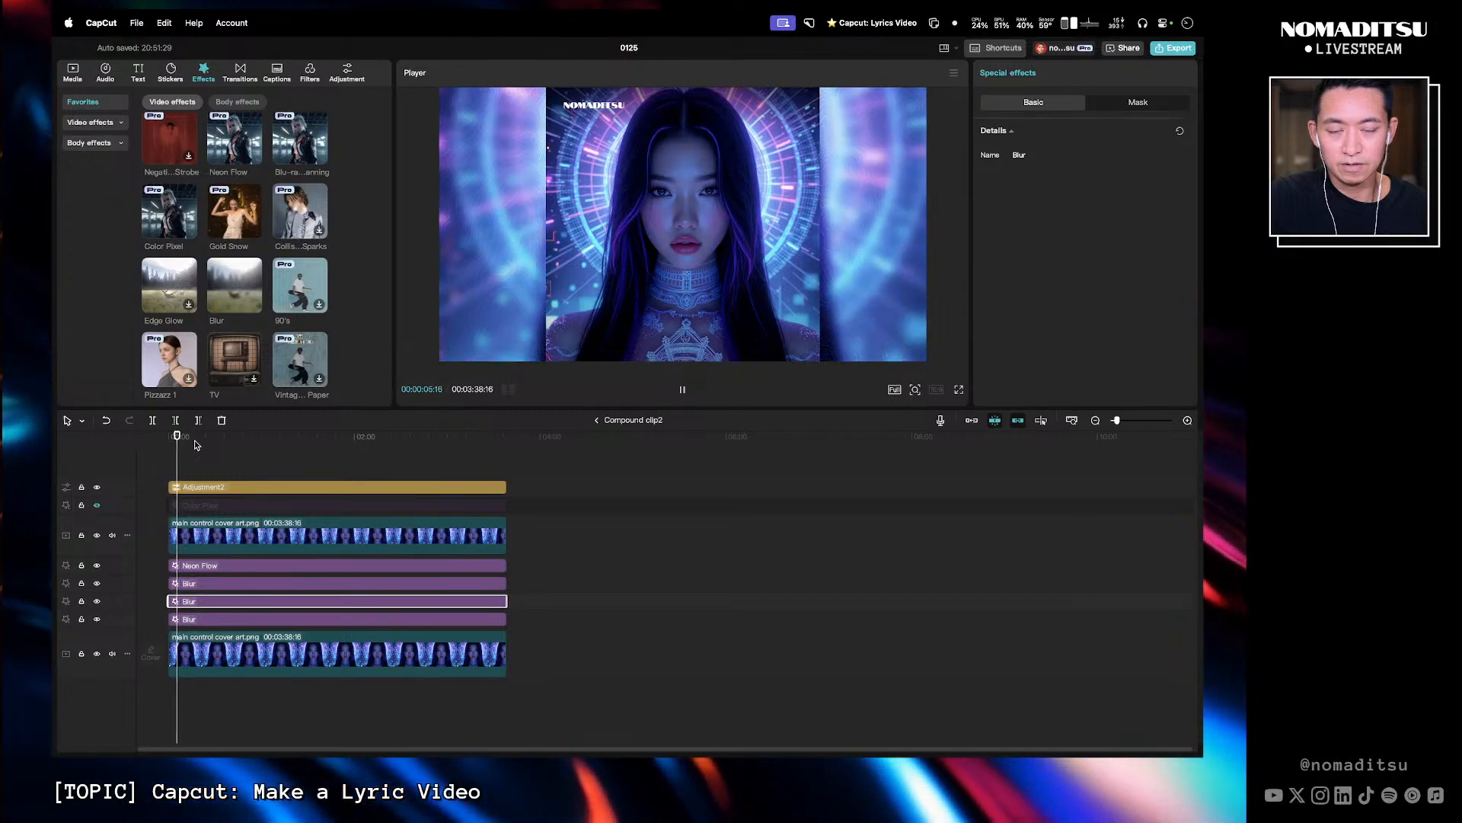
- Hide the bottom cover art clip's track inside the compound clip and play back to preview the effect
{"action": "key", "text": "space"}
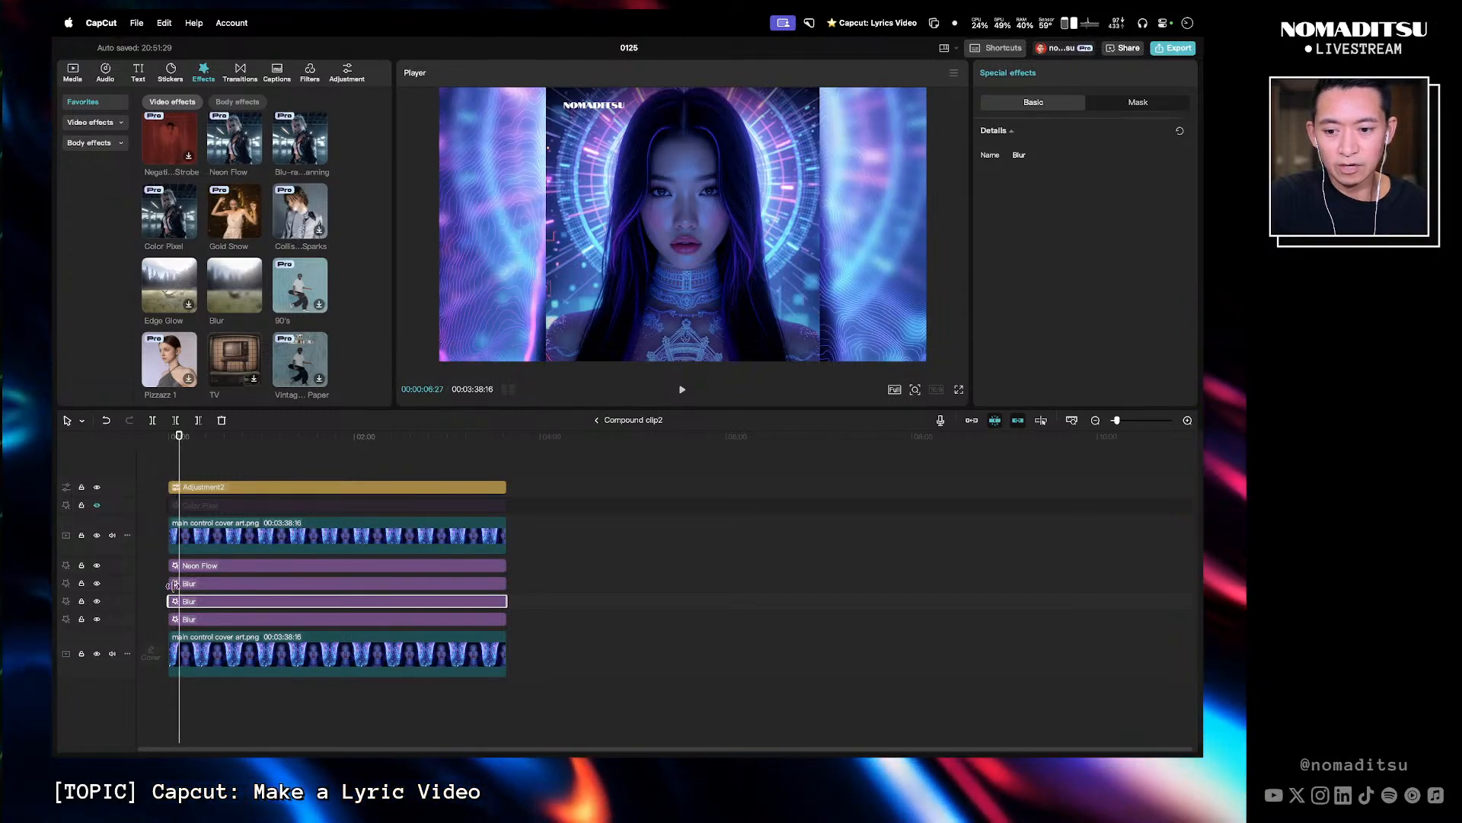
{"action": "left_click", "coordinate": [97, 653]}
{"action": "key", "text": "space"}
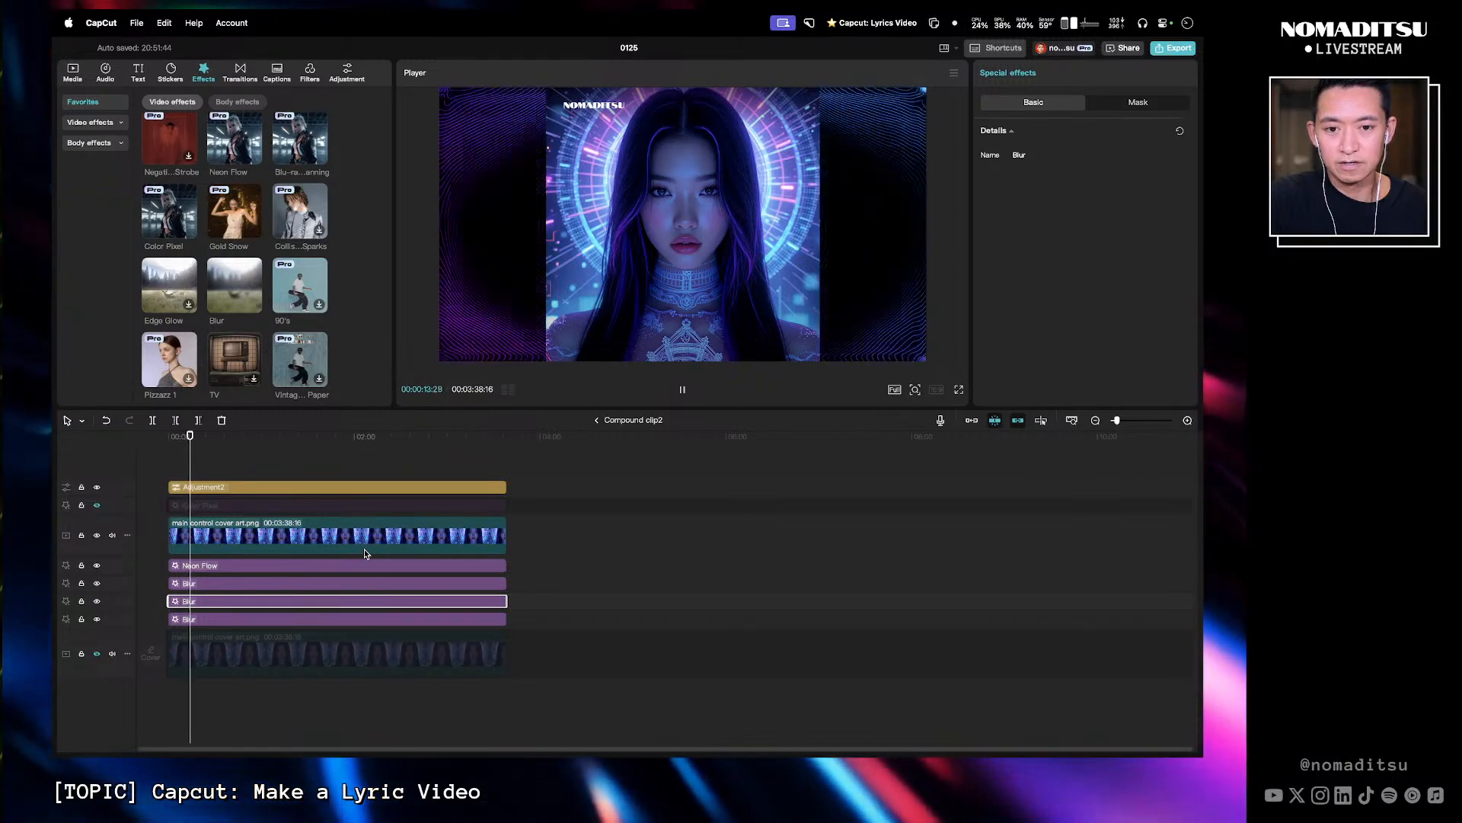
{"action": "left_click", "coordinate": [153, 441]}
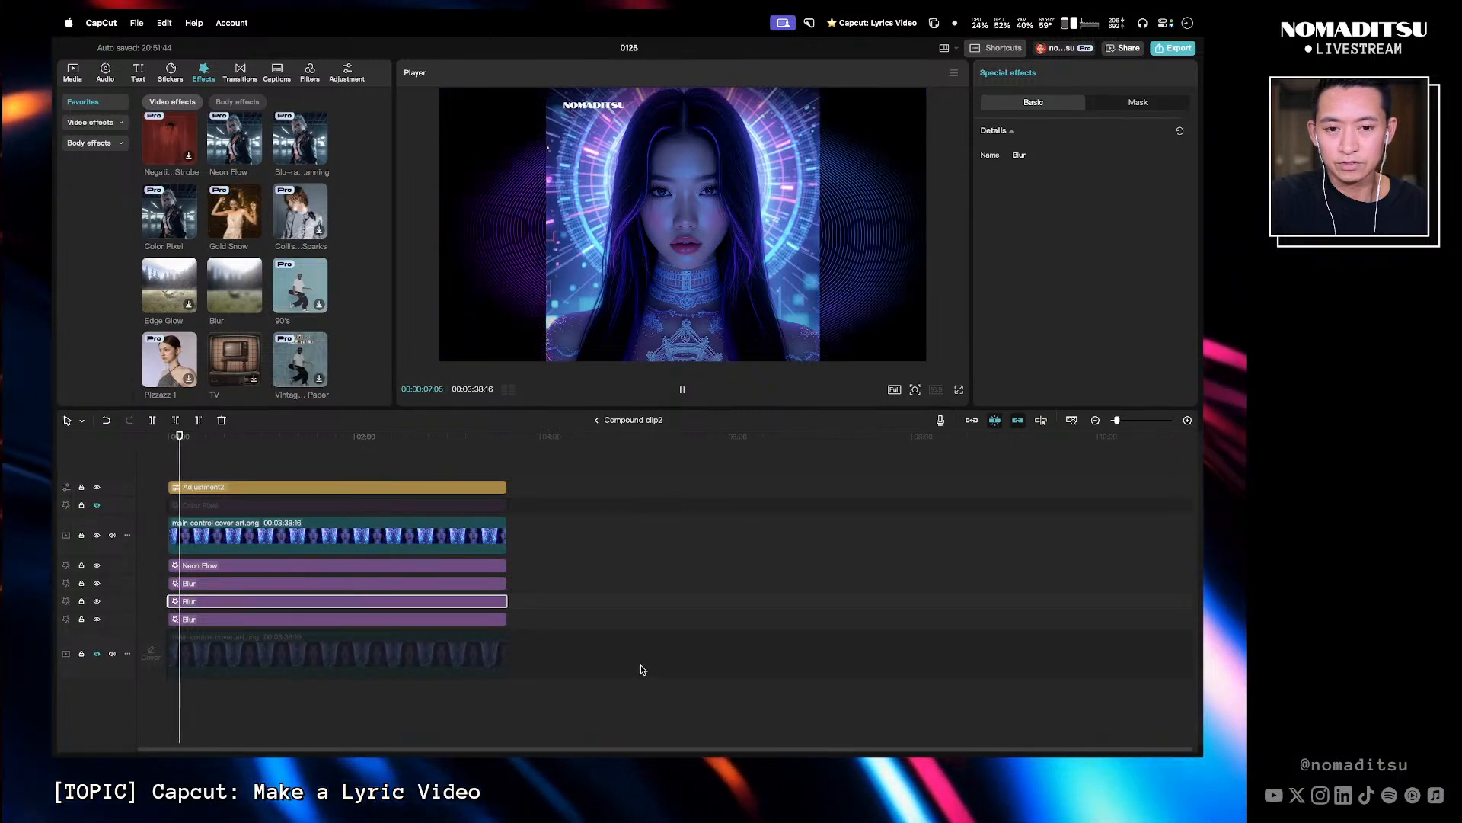
{"action": "key", "text": "space"}
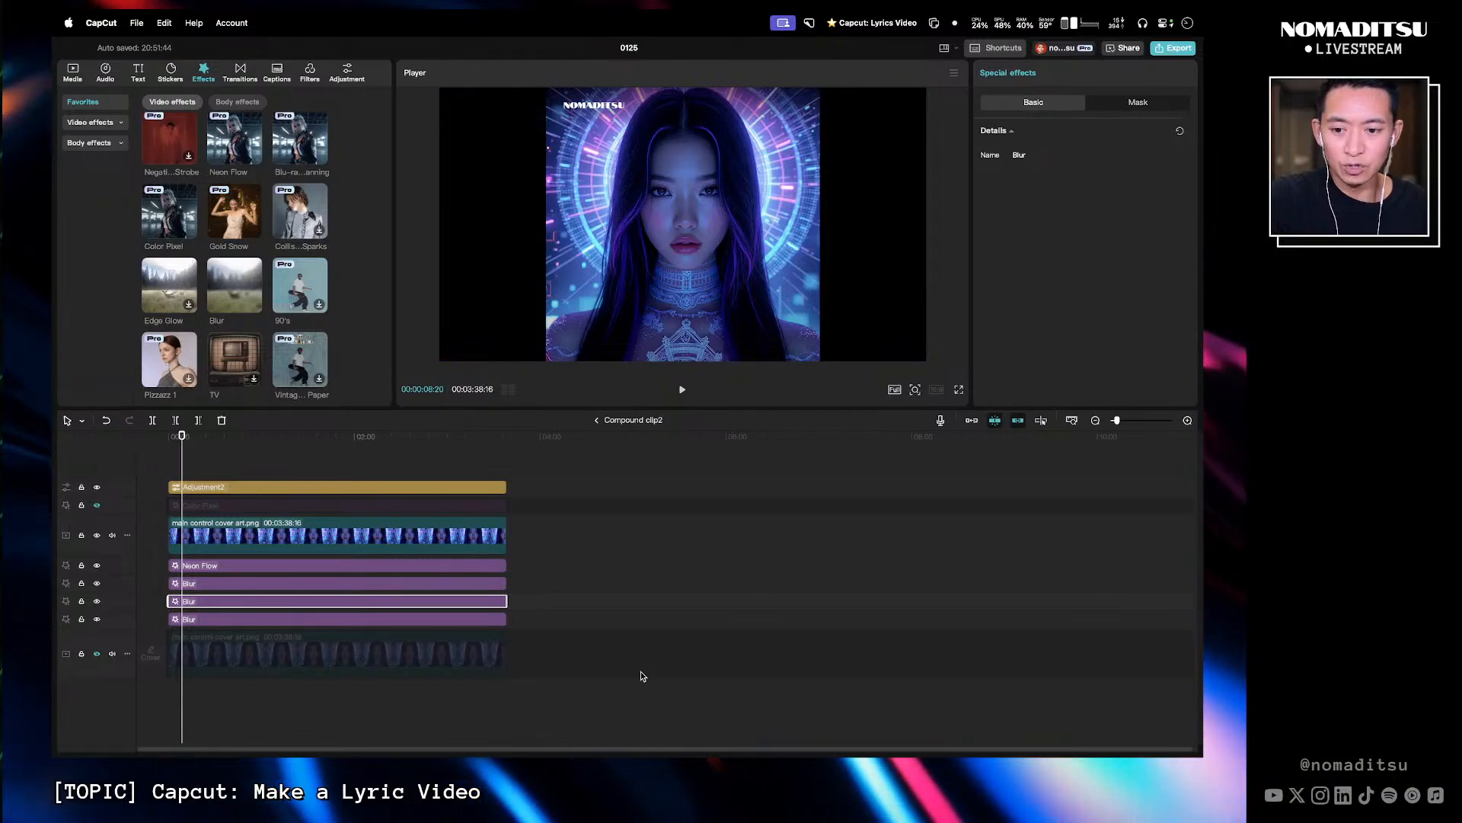
{"action": "mouse_move", "coordinate": [187, 454]}
{"action": "left_mouse_down"}
{"action": "mouse_move", "coordinate": [228, 448]}
{"action": "mouse_move", "coordinate": [209, 449]}
{"action": "left_mouse_up"}
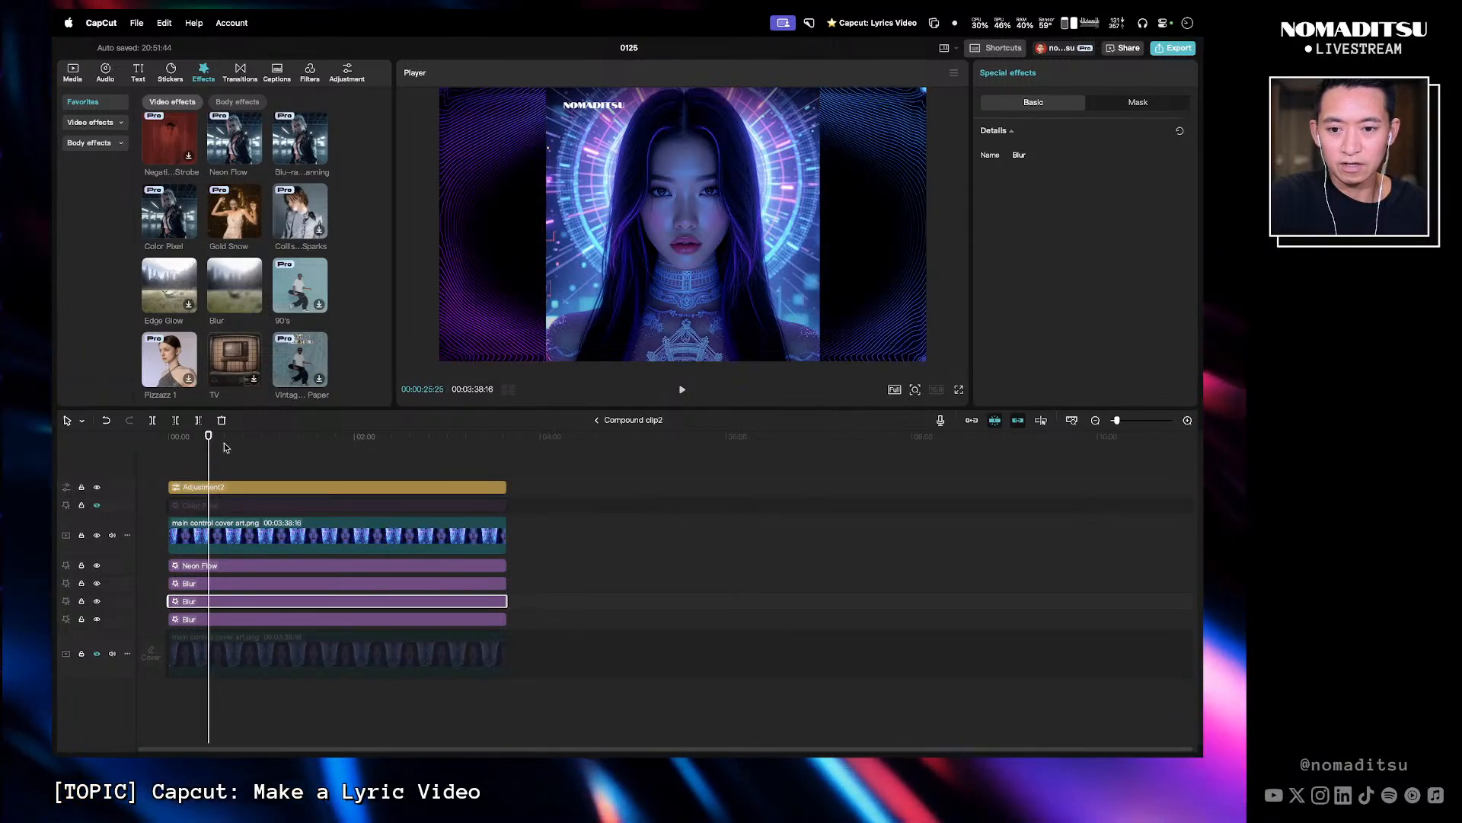
- Exit to the main timeline, play back the compound clip to preview it, and reopen the compound clip
{"action": "left_click", "coordinate": [597, 420]}
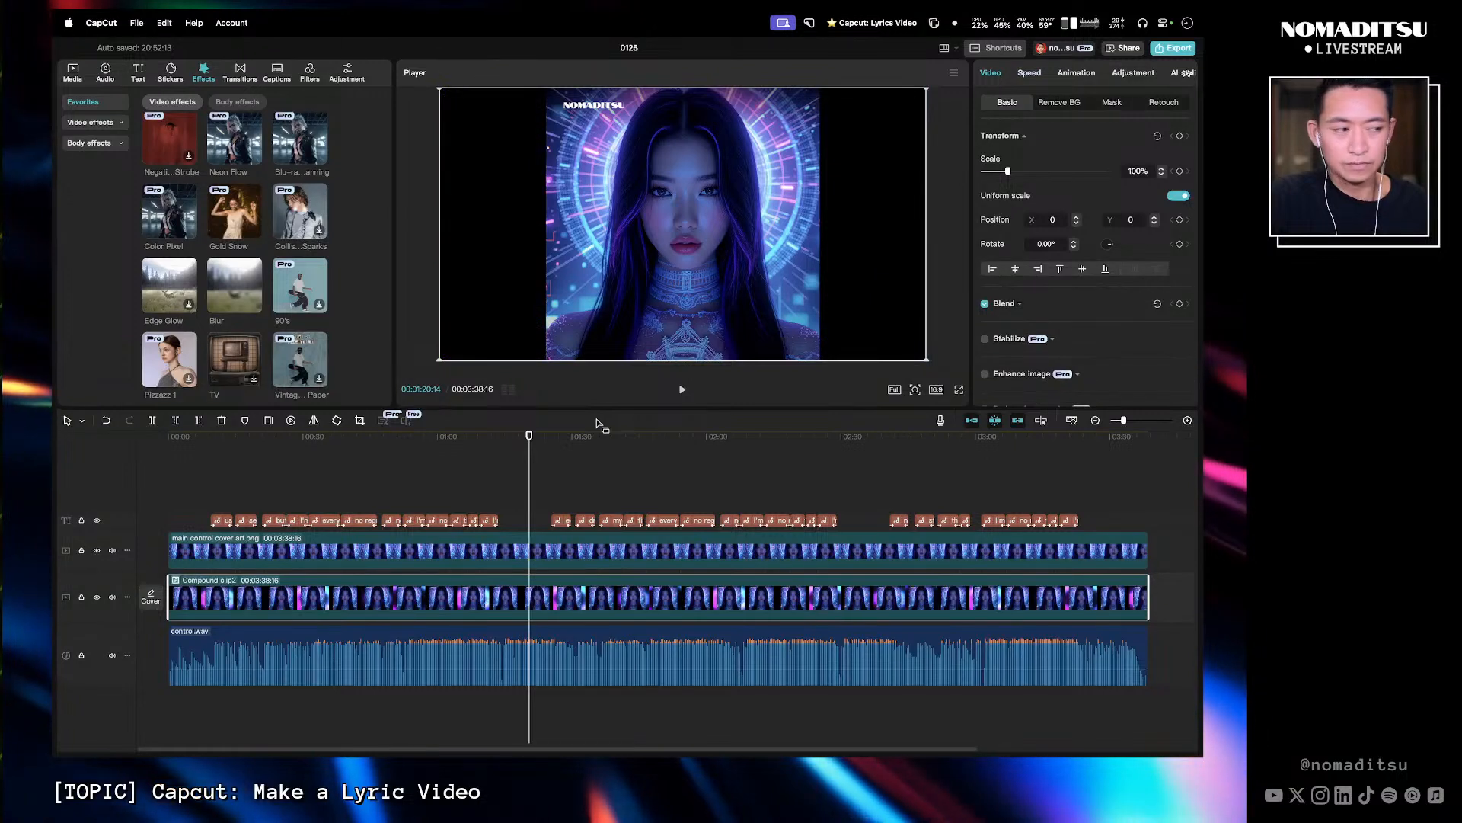
{"action": "left_click", "coordinate": [507, 449]}
{"action": "key", "text": "space"}
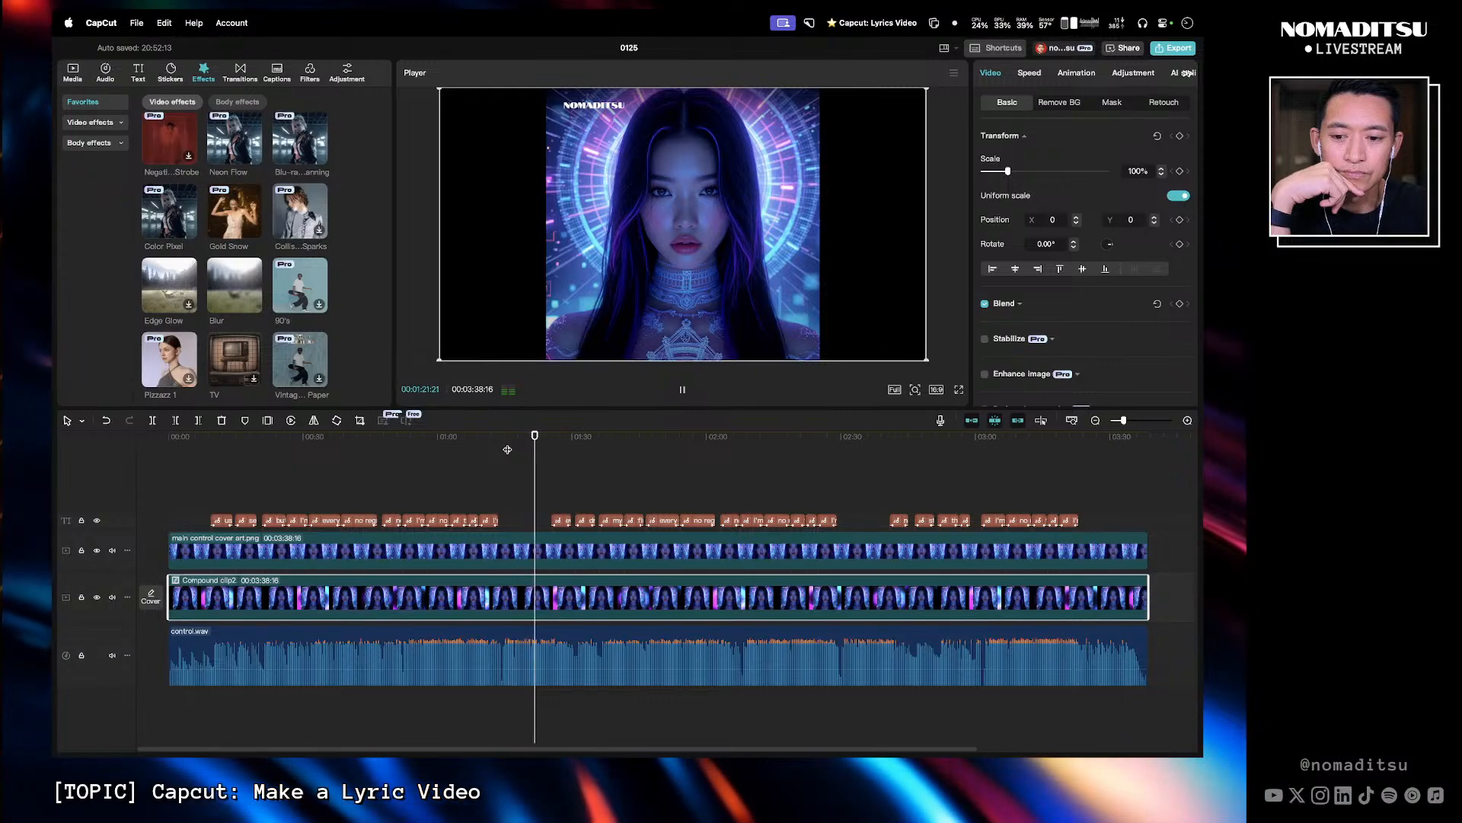
{"action": "key", "text": "space"}
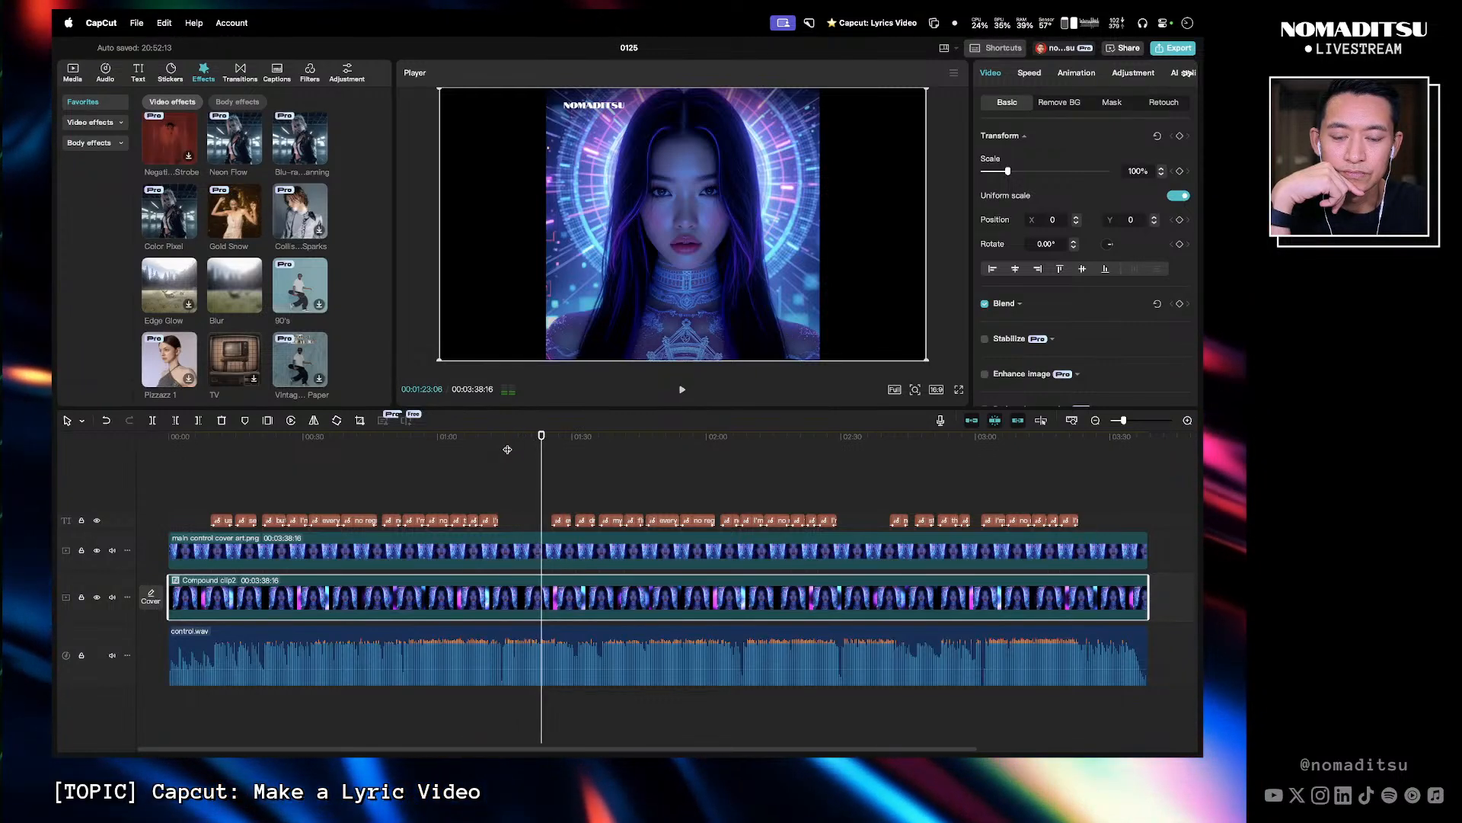
{"action": "double_click", "coordinate": [532, 597]}
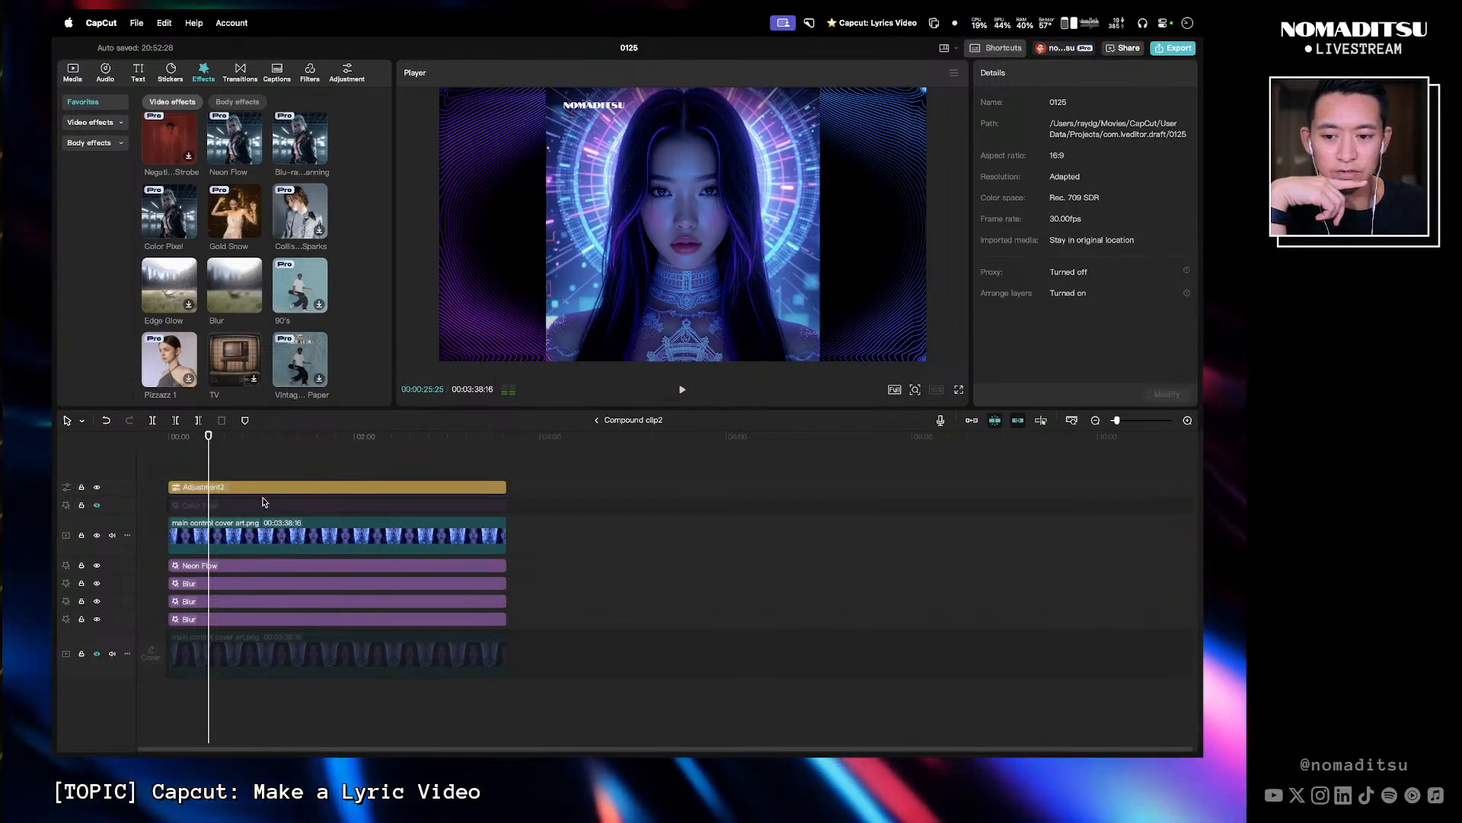
- Unhide the bottom cover art track in the compound clip, check it on the main timeline, and reopen the compound clip
{"action": "left_click", "coordinate": [97, 655]}
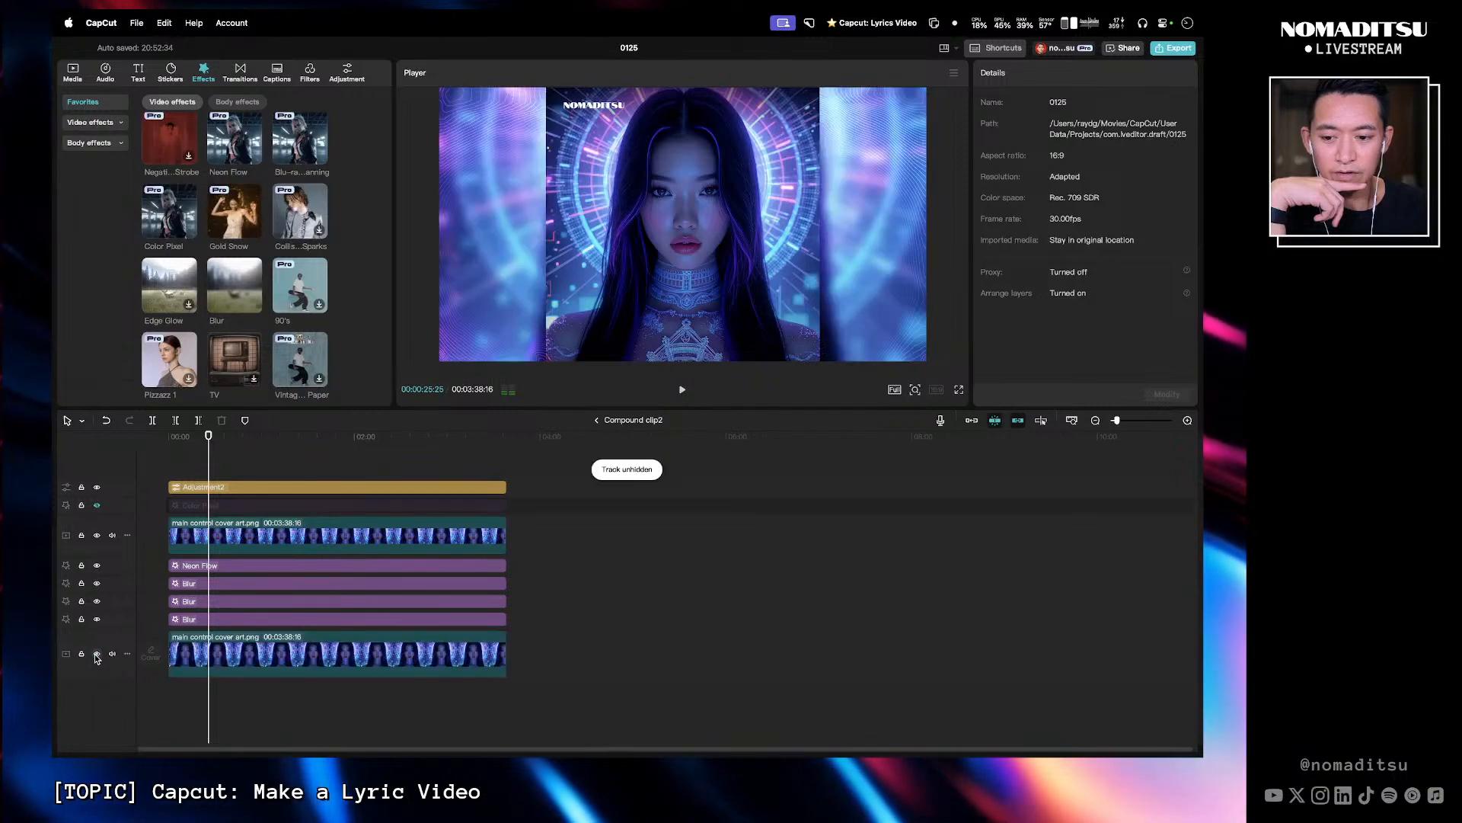
{"action": "left_click", "coordinate": [596, 419]}
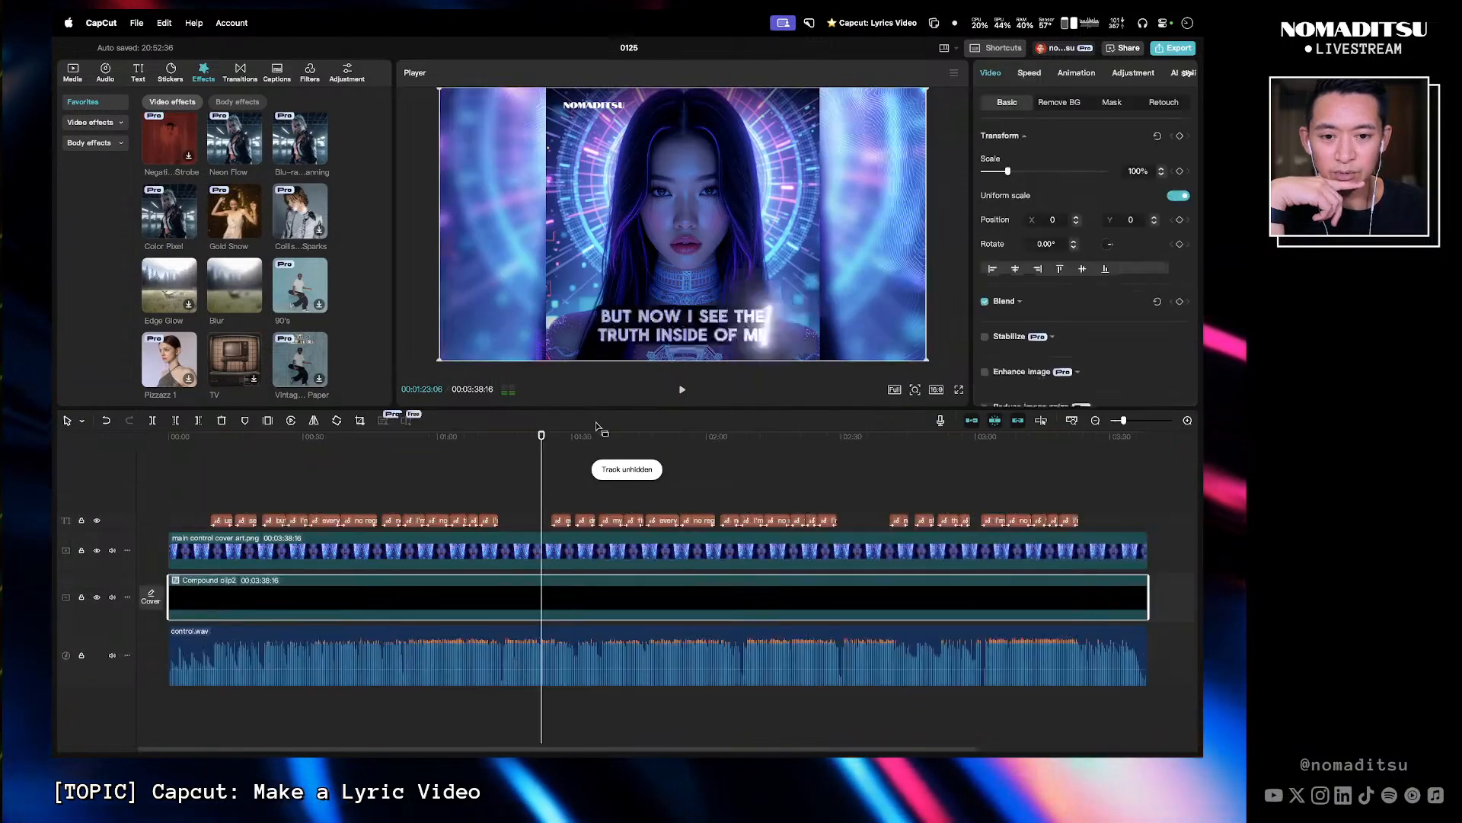
{"action": "left_click_drag", "start_coordinate": [542, 438], "coordinate": [522, 443]}
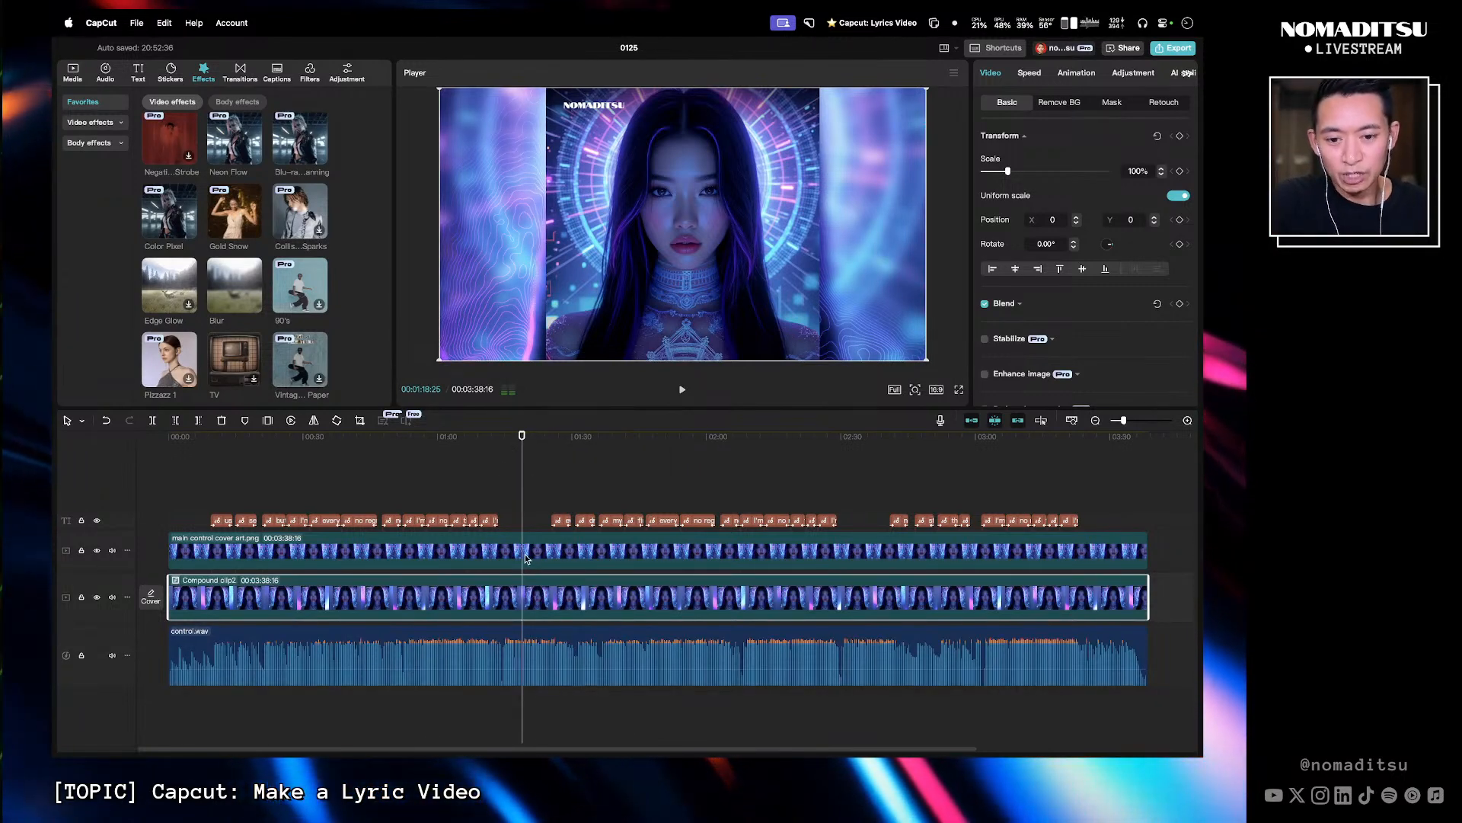
{"action": "double_click", "coordinate": [532, 600]}
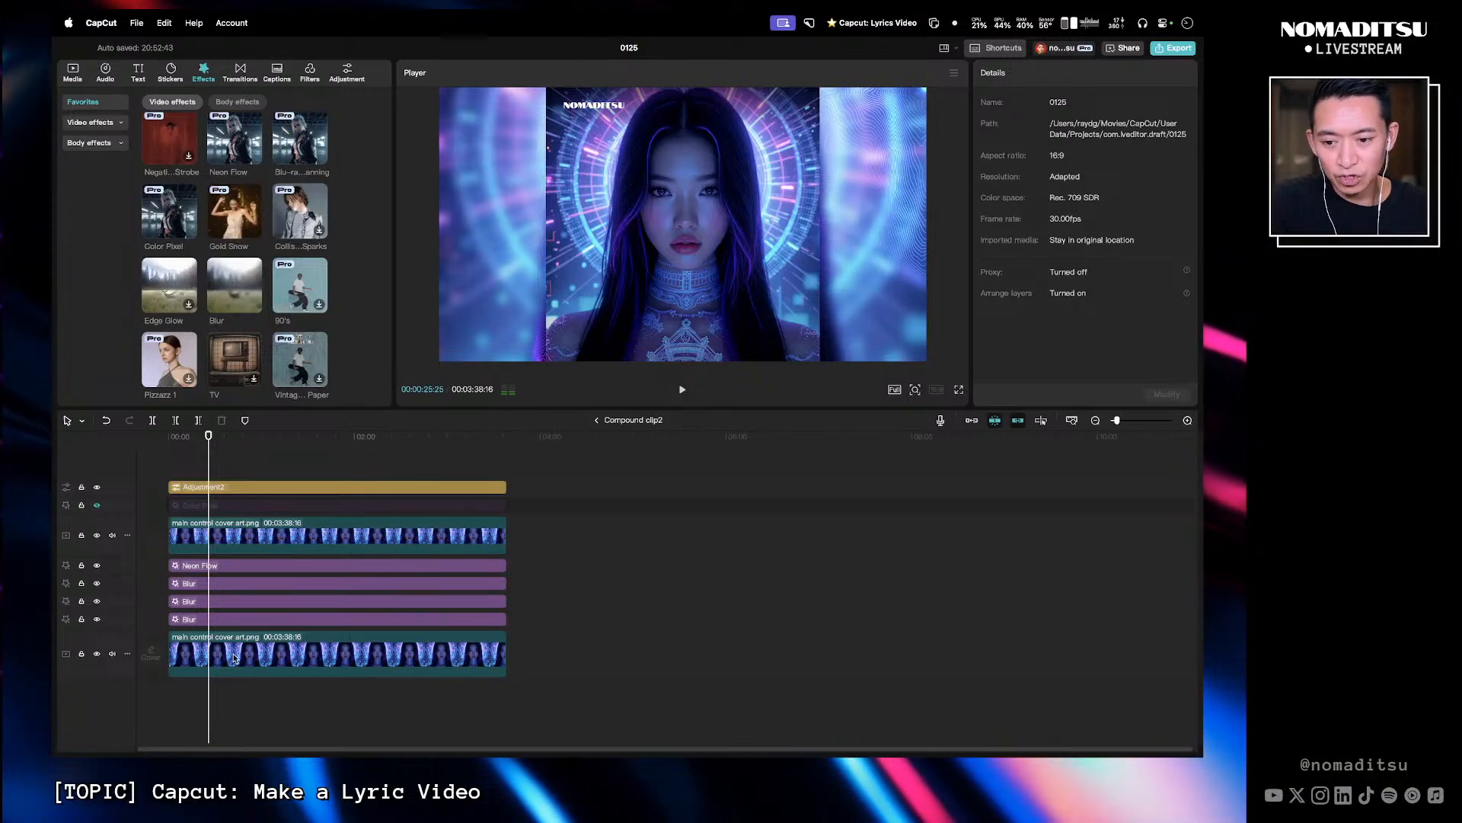
- Try lowering the bottom cover art clip's blend opacity while previewing playback, then restore it to 100%
{"action": "left_click", "coordinate": [201, 658]}
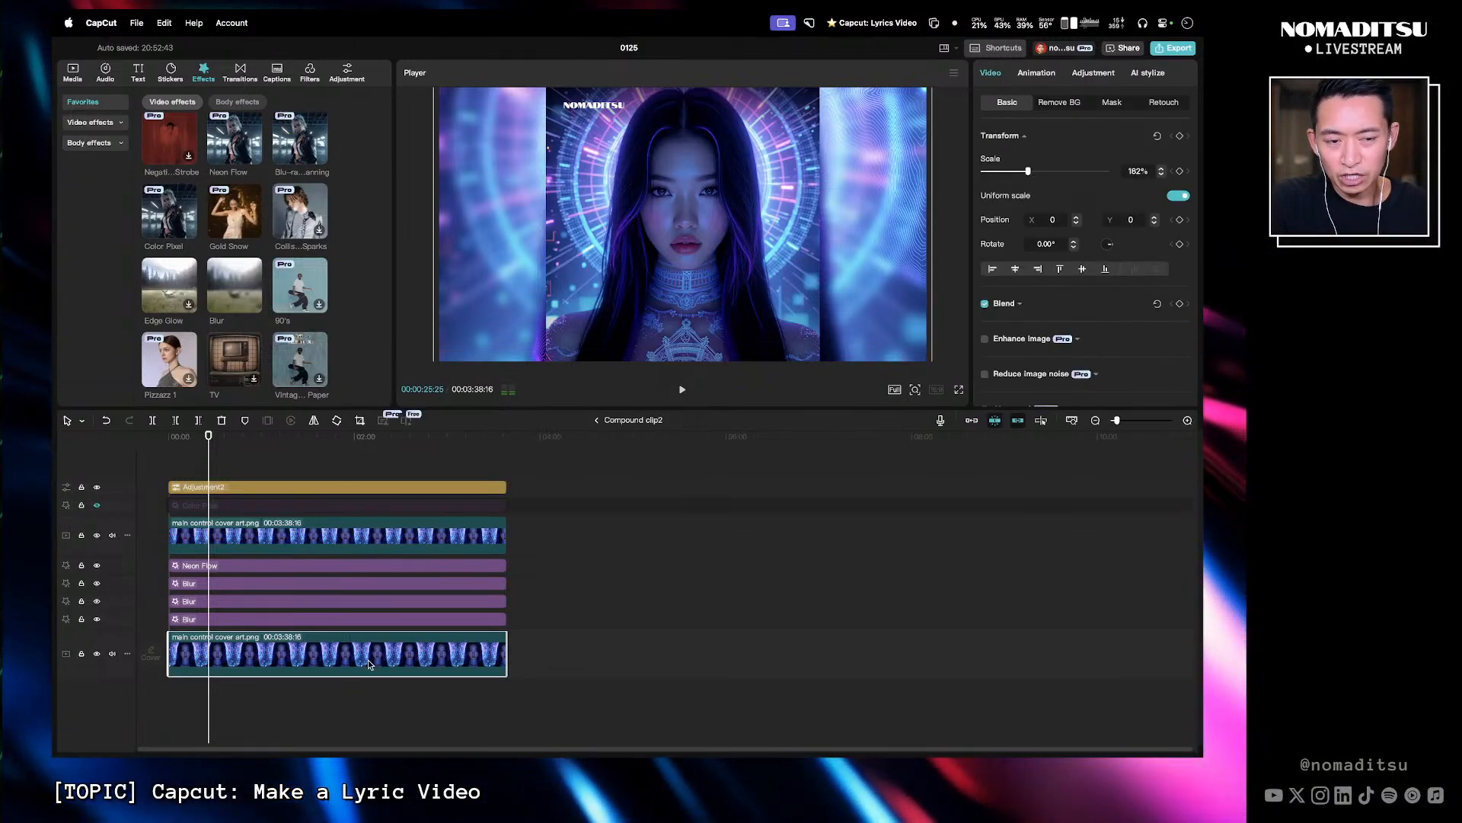
{"action": "scroll", "coordinate": [1089, 309], "scroll_direction": "down", "scroll_amount": 3}
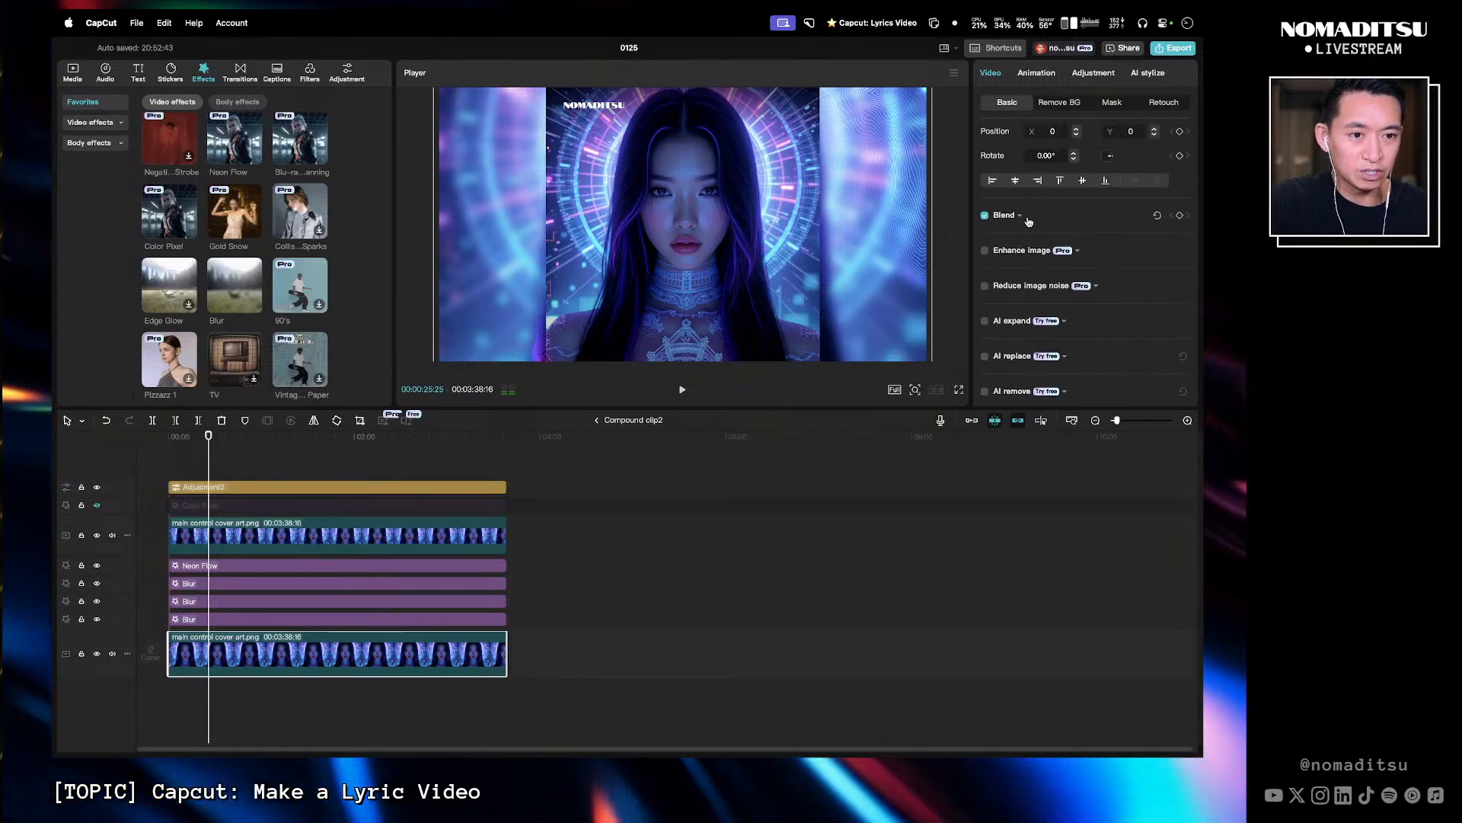
{"action": "left_click", "coordinate": [1022, 216]}
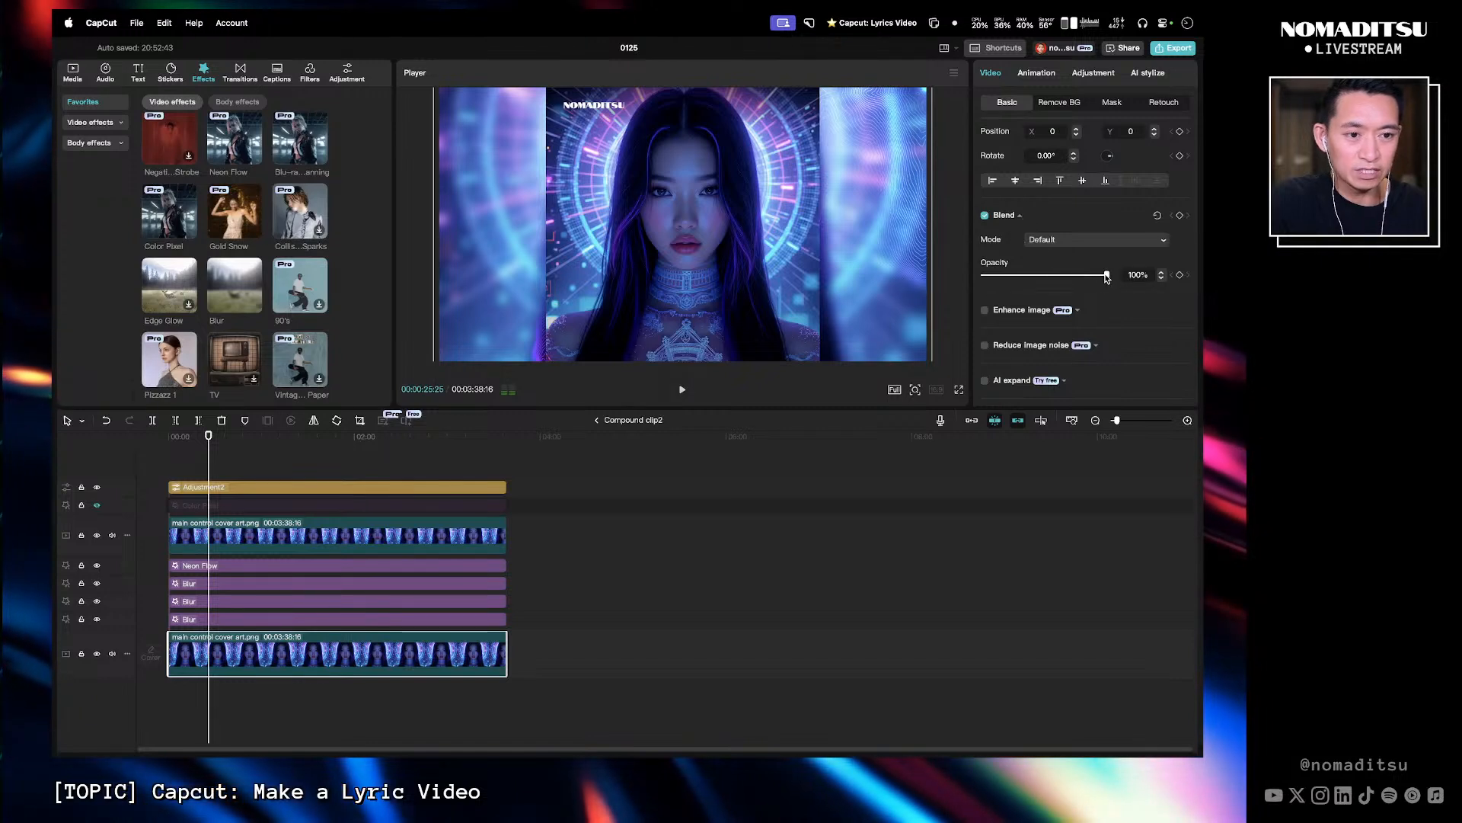
{"action": "left_click_drag", "start_coordinate": [1107, 274], "coordinate": [985, 280]}
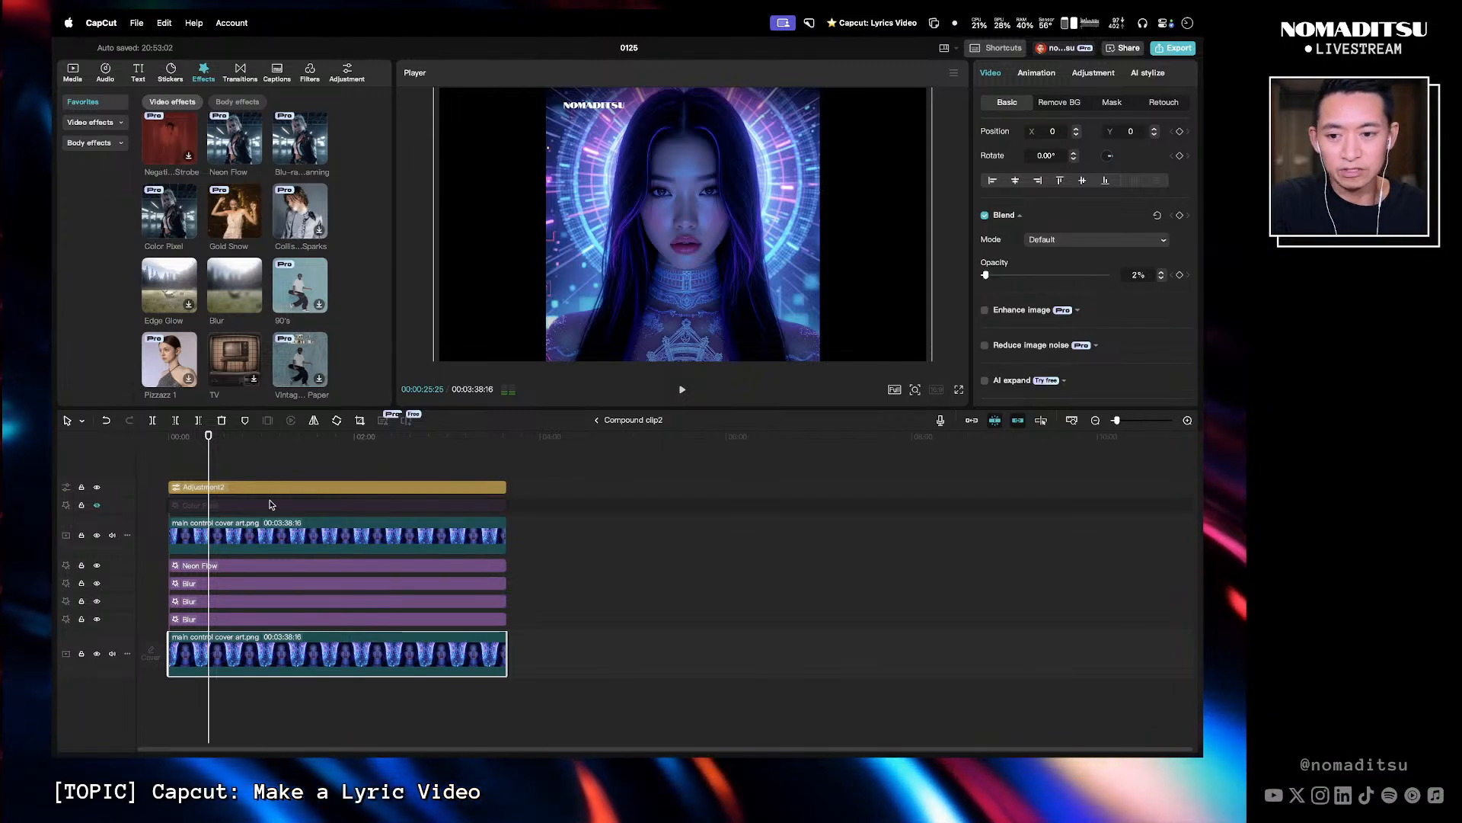
{"action": "left_click", "coordinate": [198, 437]}
{"action": "key", "text": "space"}
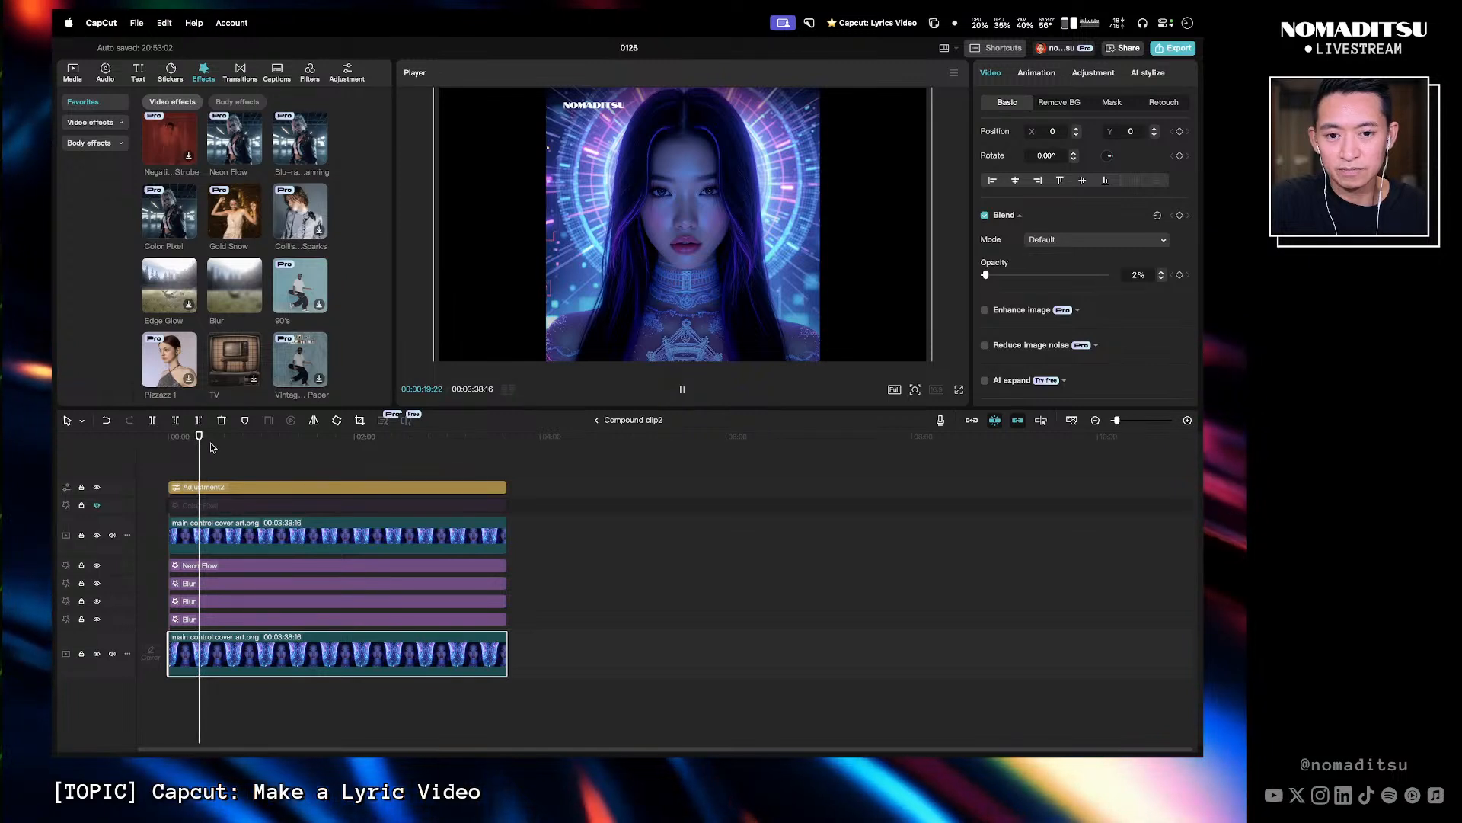
{"action": "left_click", "coordinate": [212, 449]}
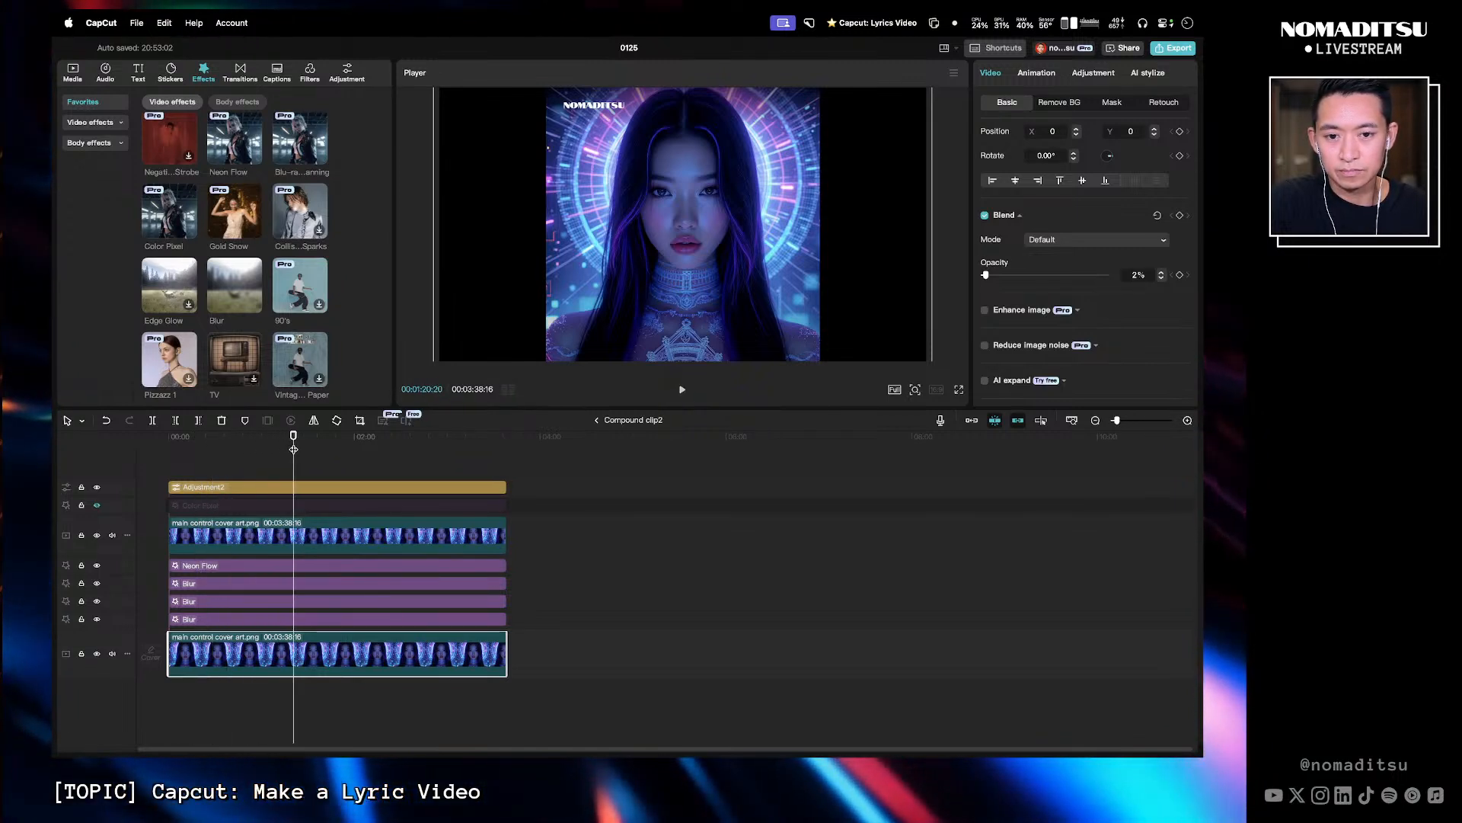
{"action": "left_click_drag", "start_coordinate": [228, 454], "coordinate": [198, 454]}
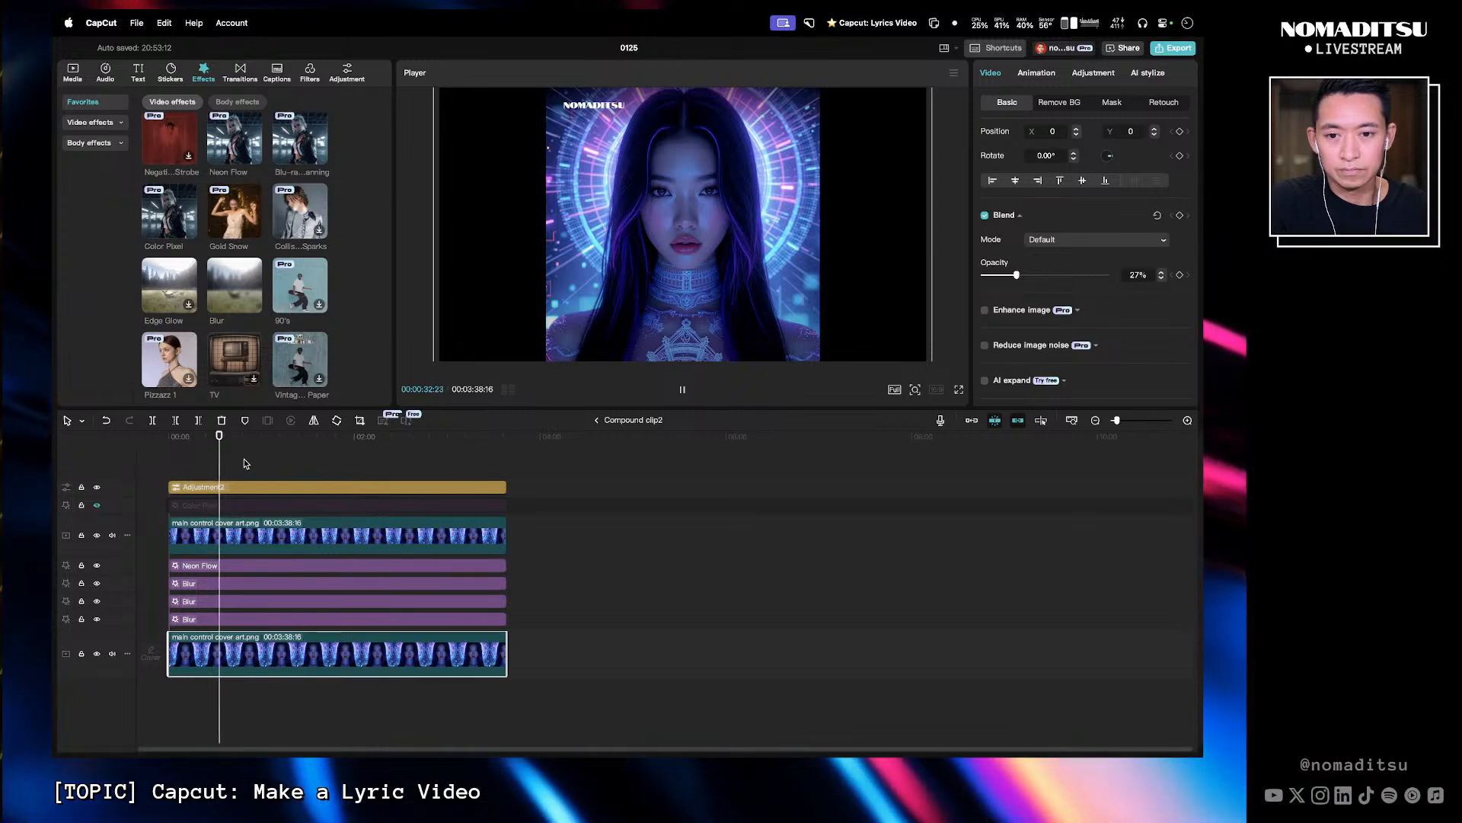
{"action": "left_click_drag", "start_coordinate": [247, 452], "coordinate": [307, 451]}
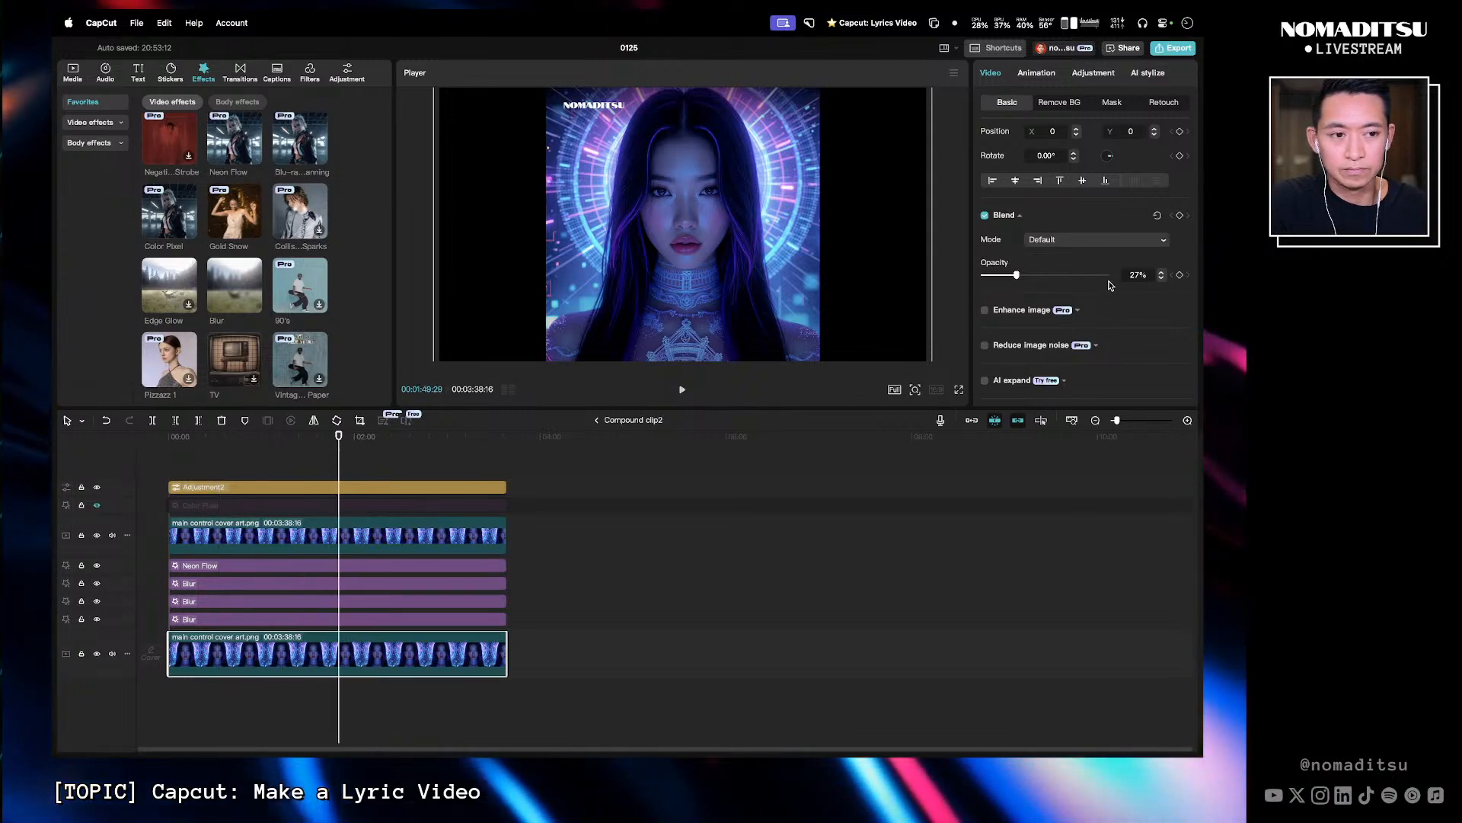
{"action": "left_click_drag", "start_coordinate": [402, 447], "coordinate": [427, 446]}
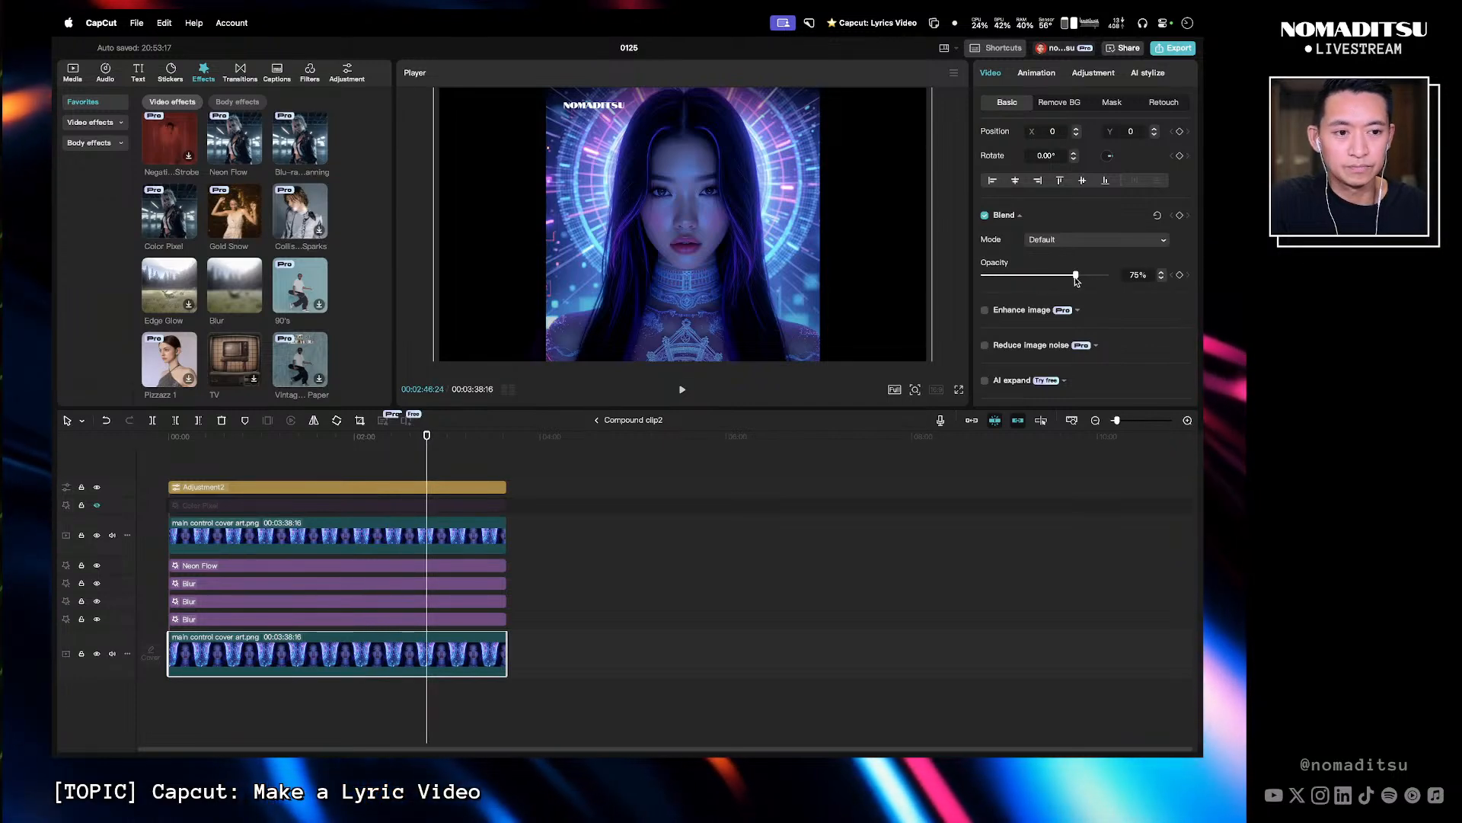
{"action": "left_click_drag", "start_coordinate": [1076, 276], "coordinate": [1110, 275]}
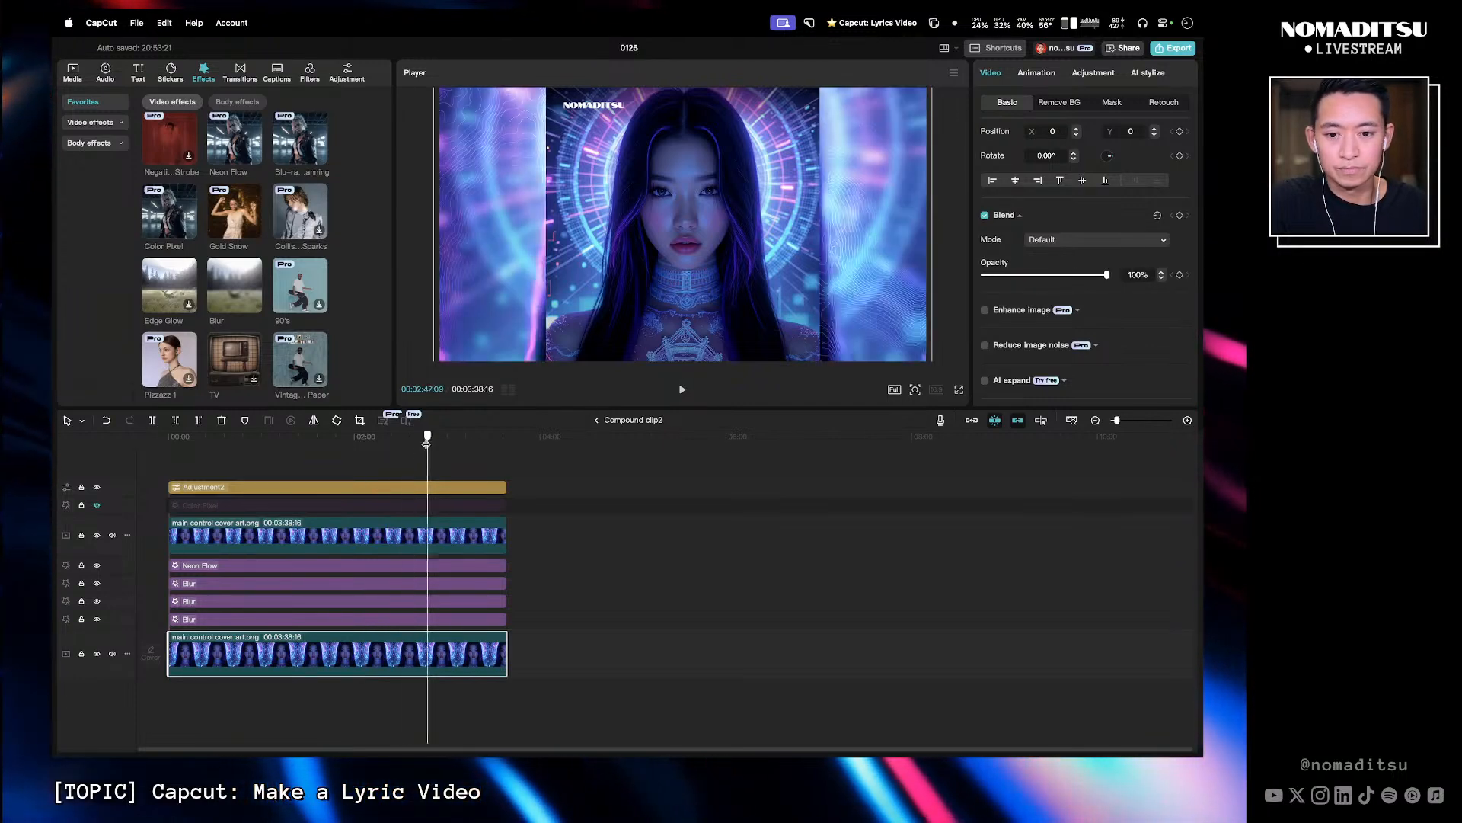
- Scale the bottom cover art clip to 176% and move it down to position Y -540
{"action": "left_click_drag", "start_coordinate": [426, 444], "coordinate": [259, 433]}
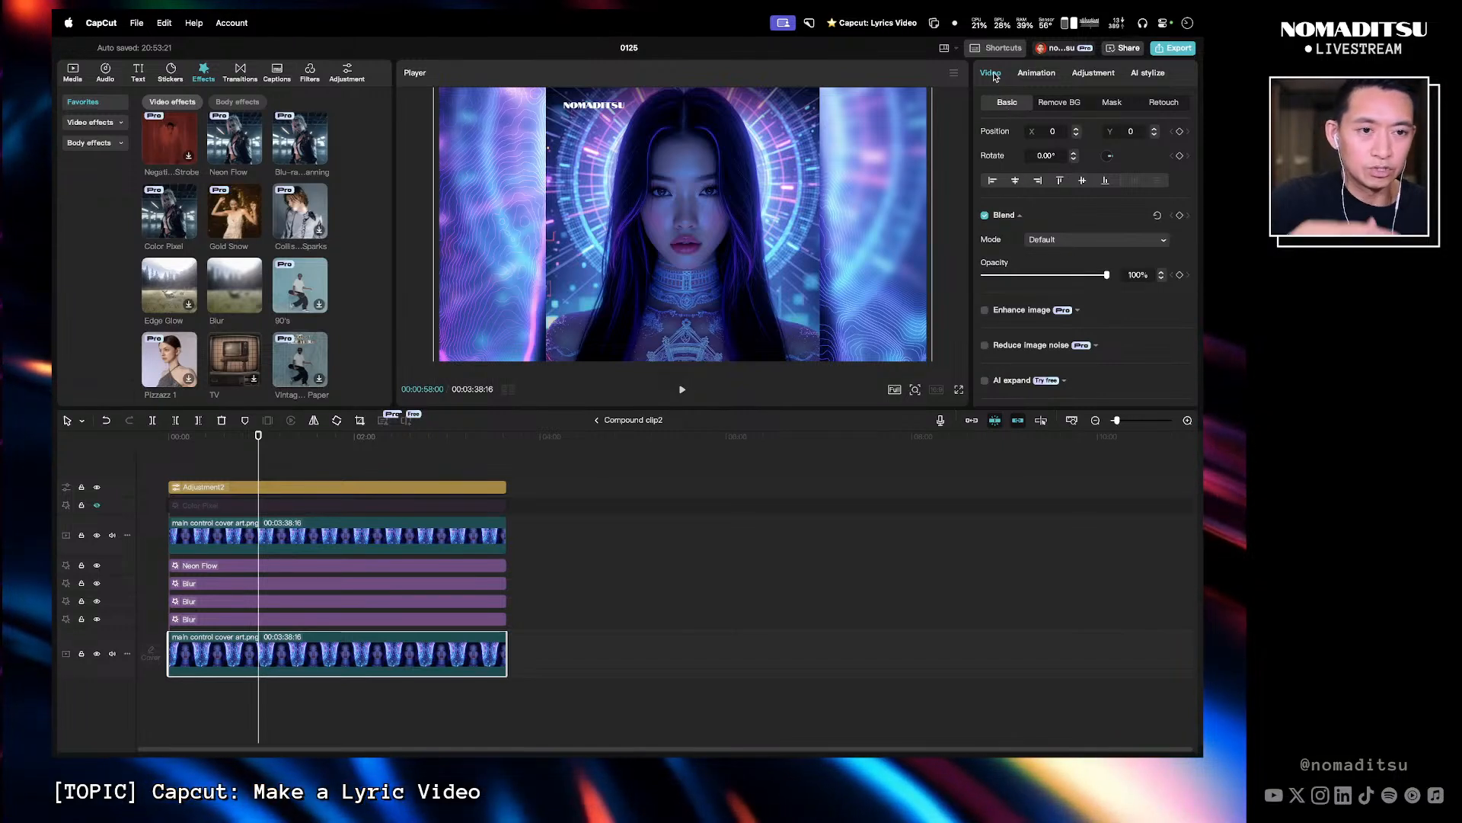
{"action": "scroll", "coordinate": [1081, 176], "scroll_direction": "up", "scroll_amount": 3}
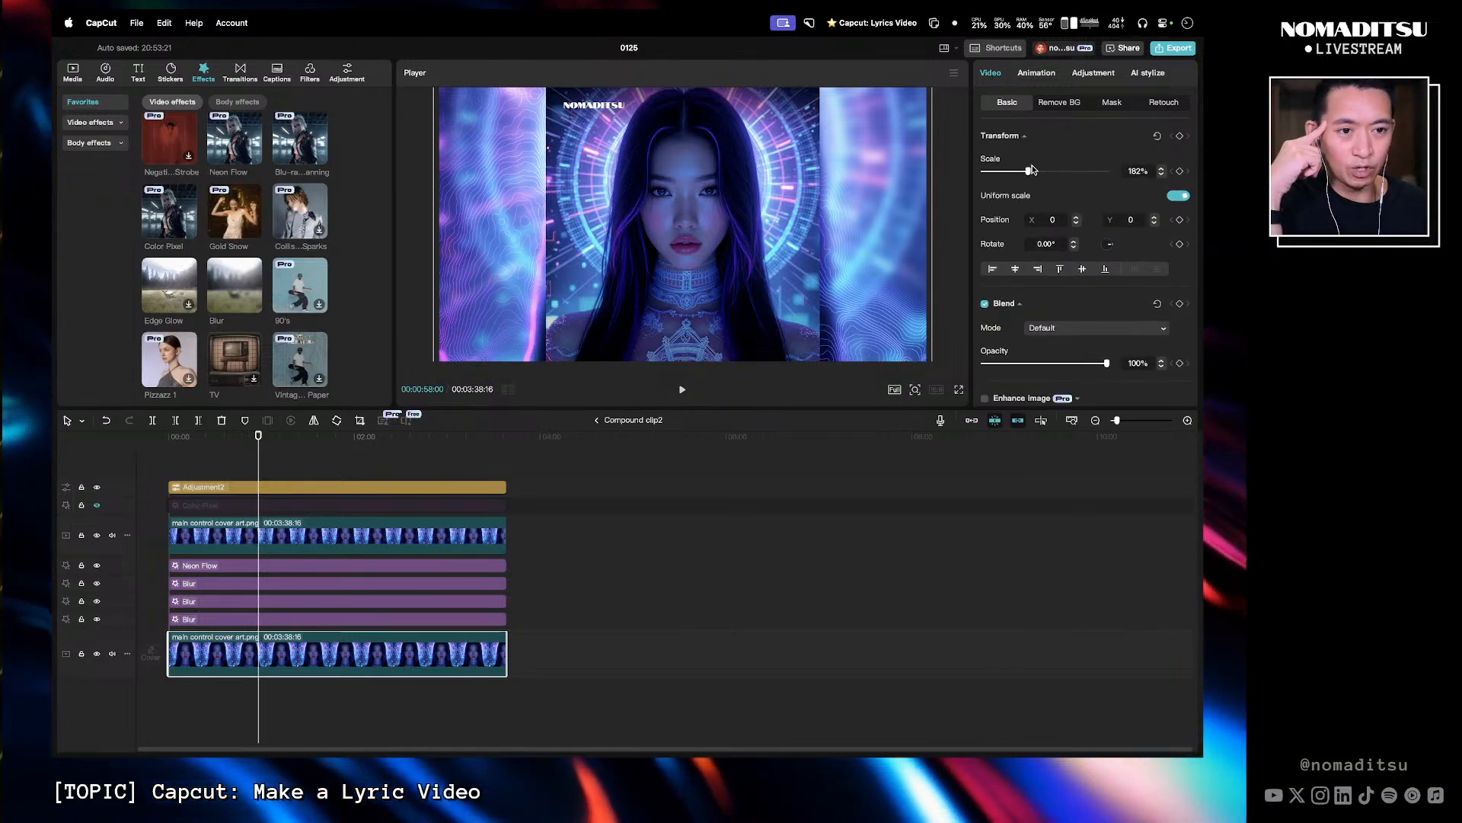
{"action": "left_click_drag", "start_coordinate": [1031, 170], "coordinate": [1028, 172]}
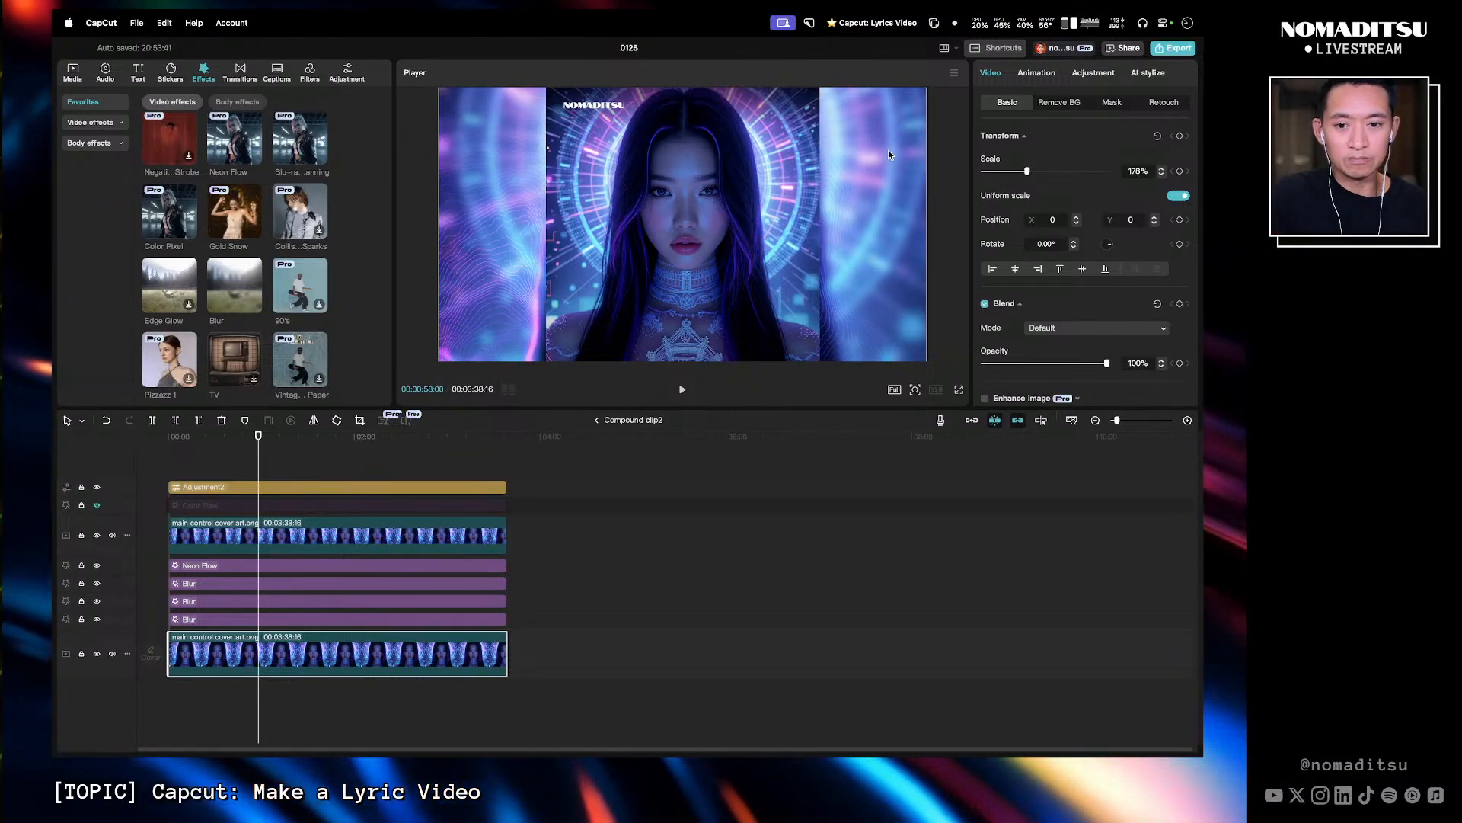
{"action": "left_click_drag", "start_coordinate": [889, 152], "coordinate": [883, 217]}
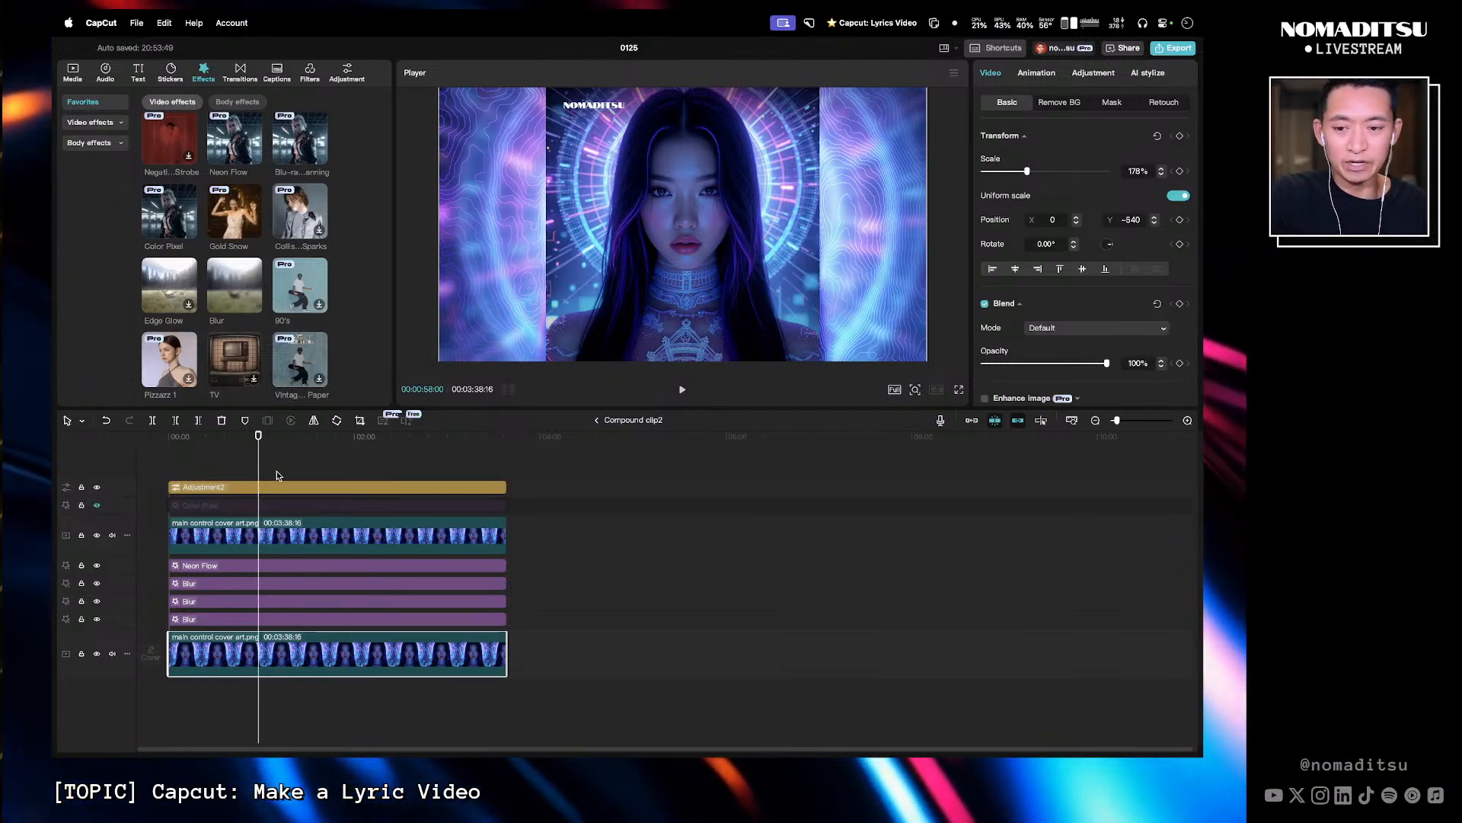
- Play back the compound clip to preview the repositioned background
{"action": "left_click_drag", "start_coordinate": [248, 438], "coordinate": [263, 438]}
{"action": "left_click", "coordinate": [221, 438]}
{"action": "key", "text": "space"}
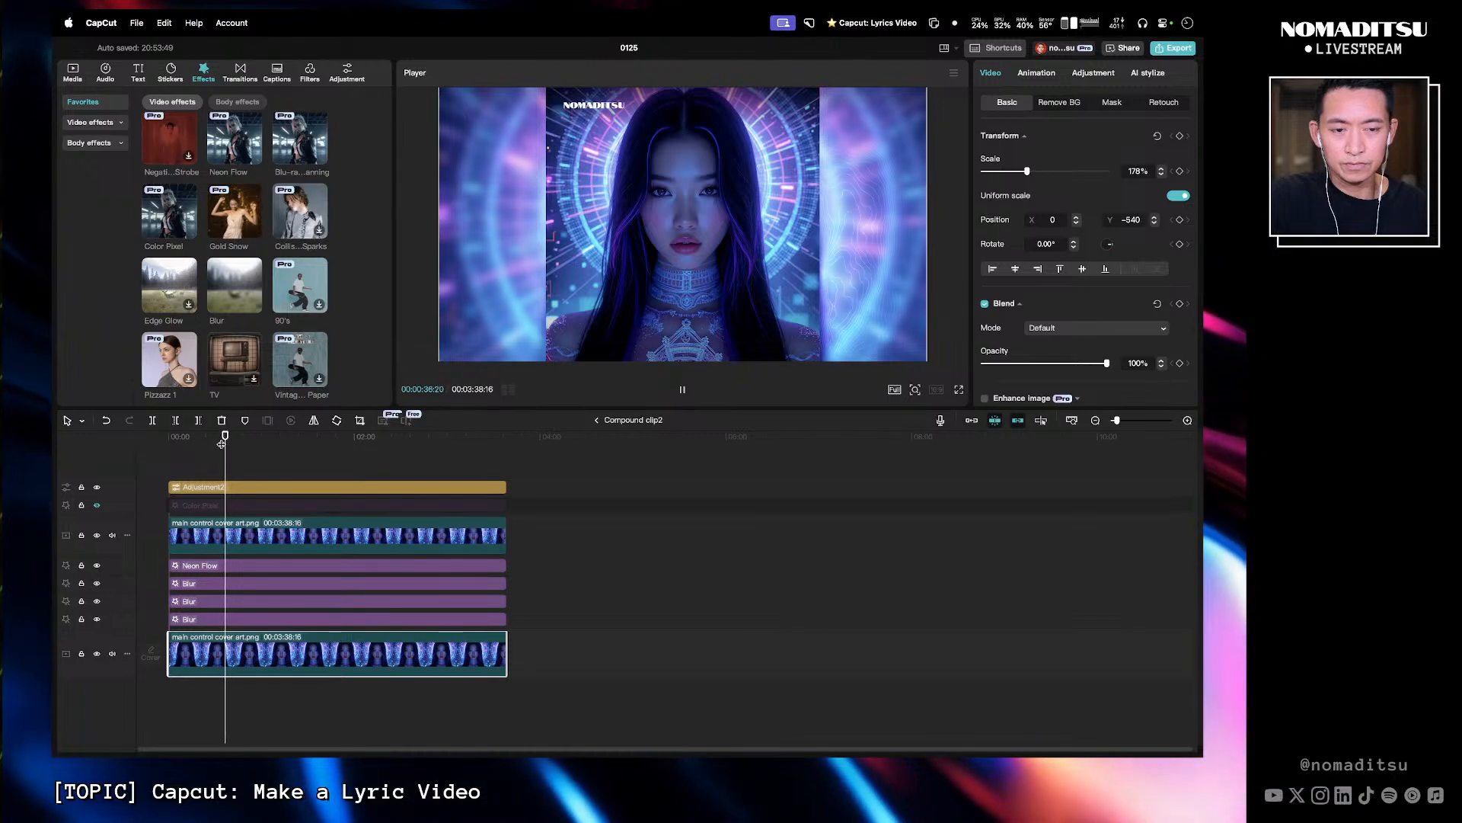
{"action": "key", "text": "space"}
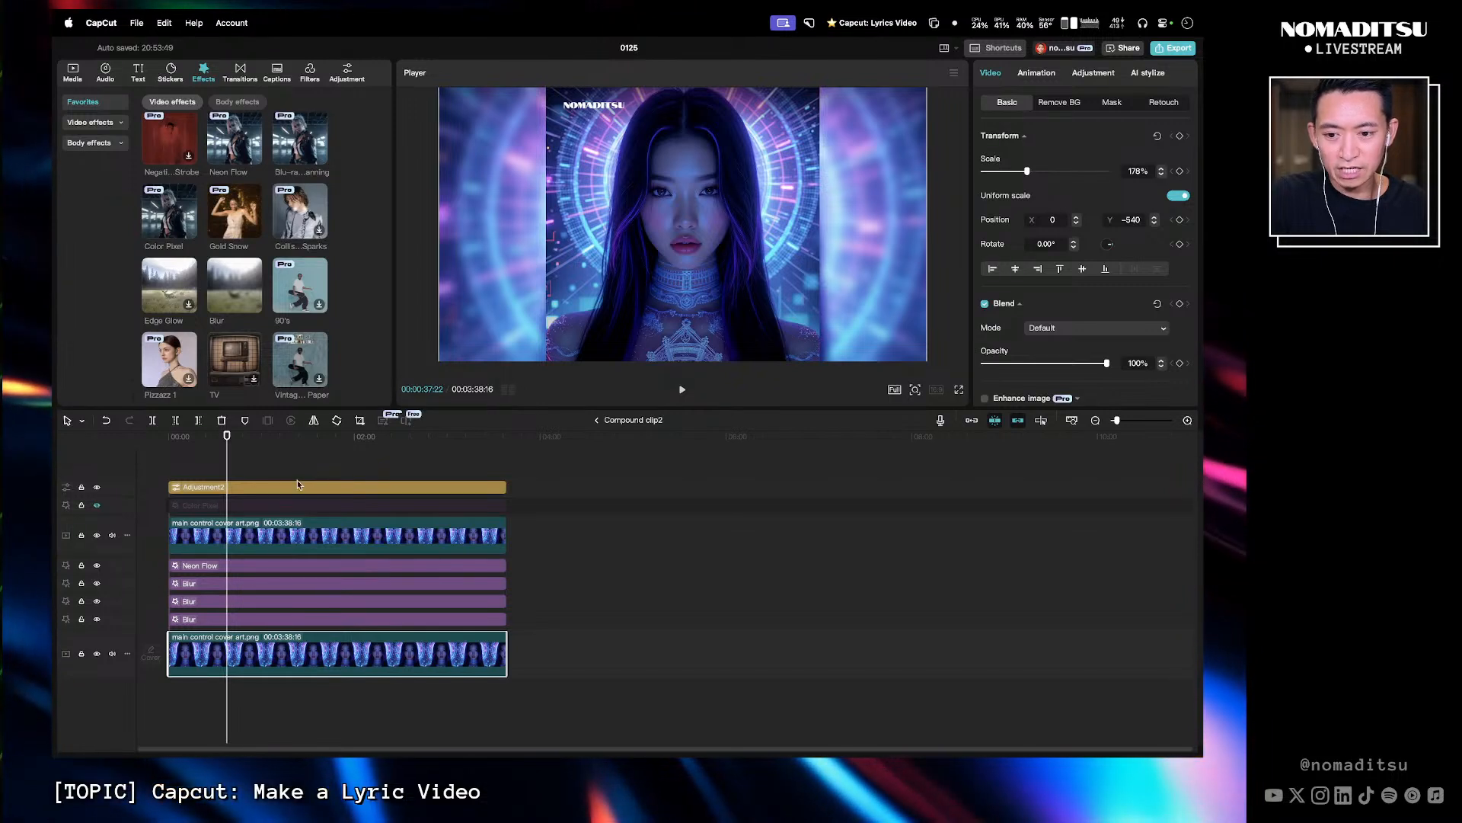
- Move the Adjustment2 clip to a track just above the bottom cover art clip and set its Exposure to -46
{"action": "left_click", "coordinate": [255, 490]}
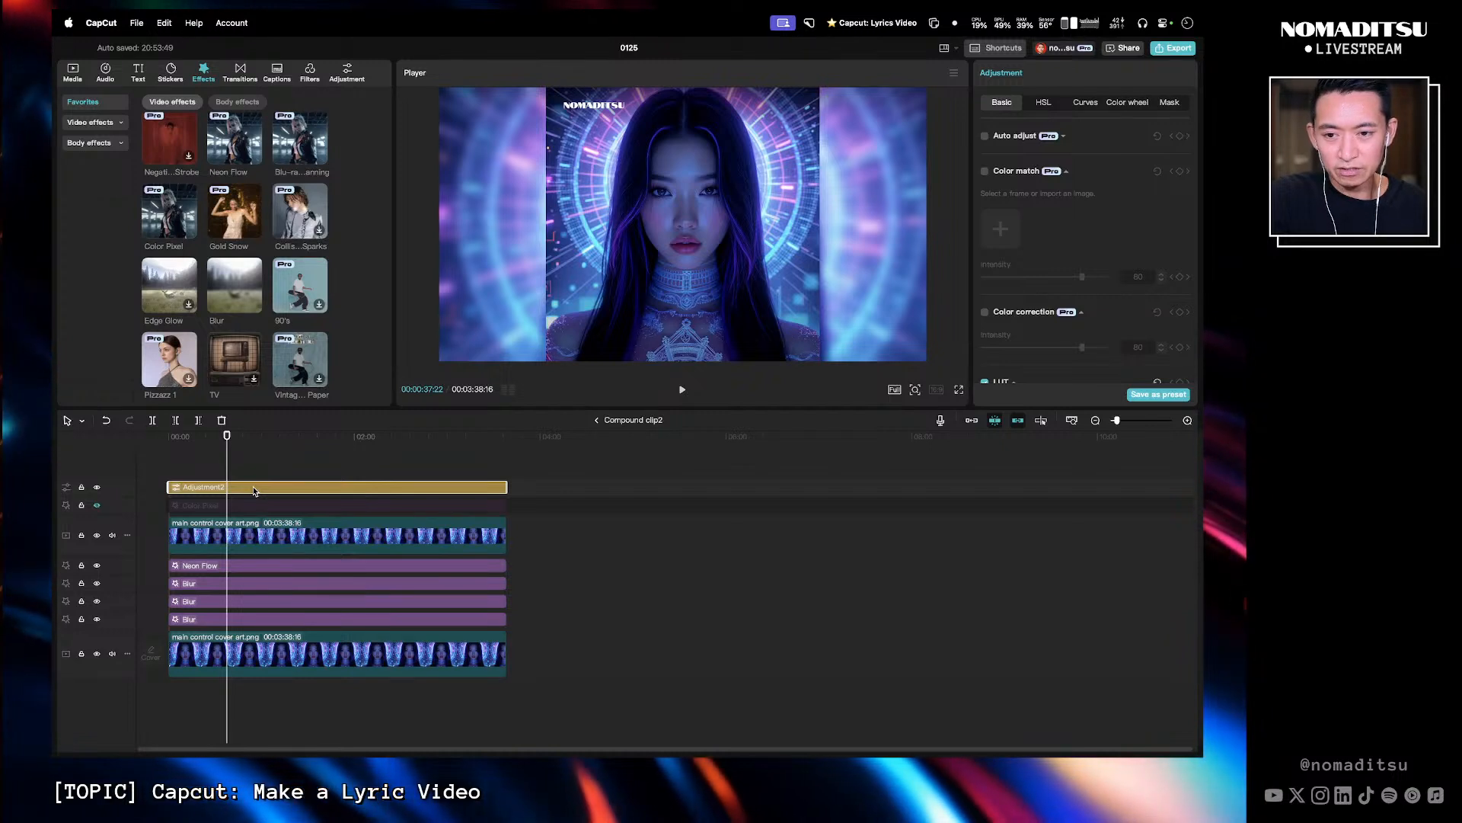
{"action": "left_click_drag", "start_coordinate": [254, 489], "coordinate": [253, 629]}
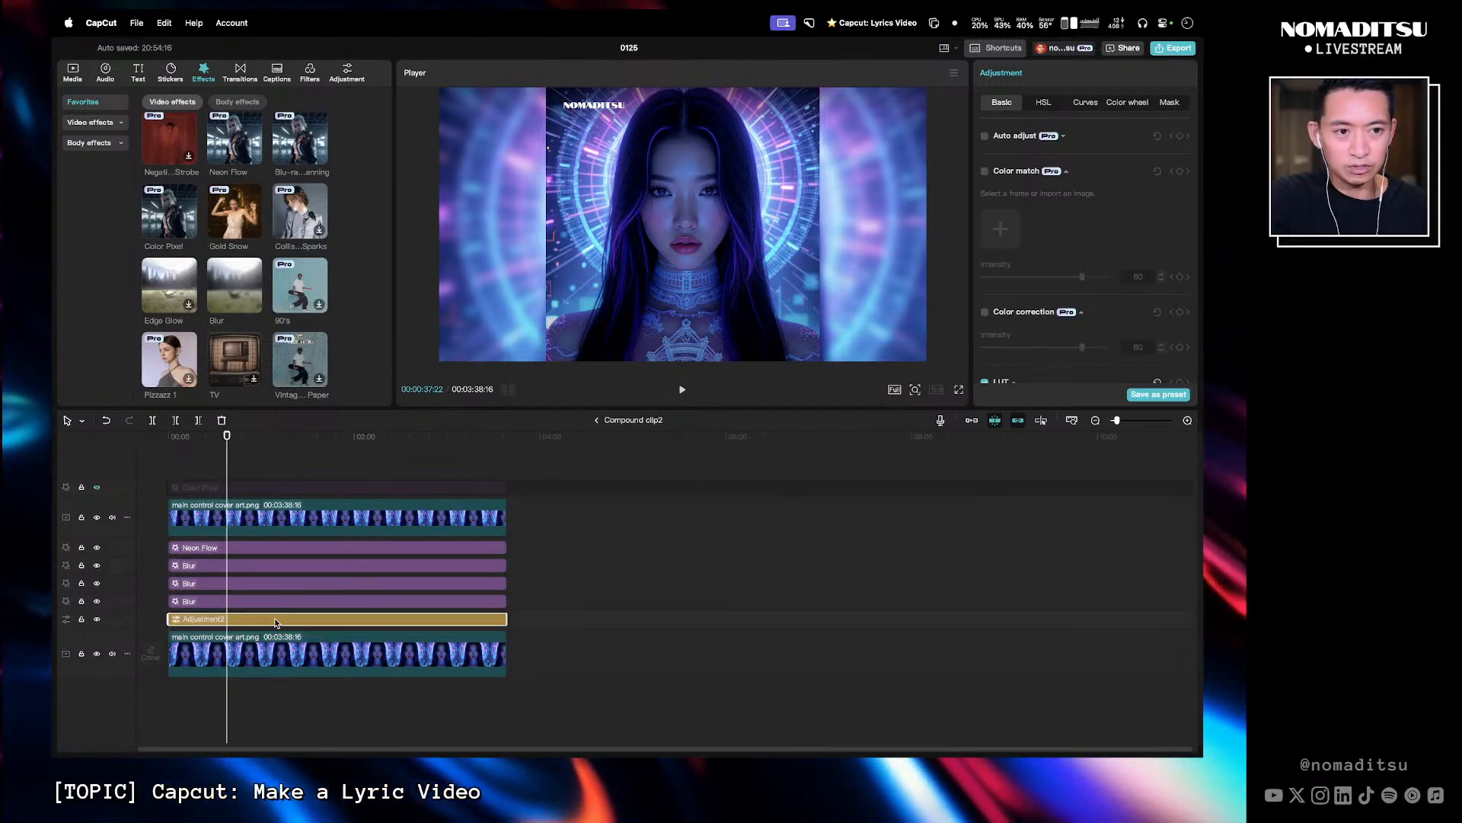
{"action": "scroll", "coordinate": [1044, 228], "scroll_direction": "down", "scroll_amount": 5}
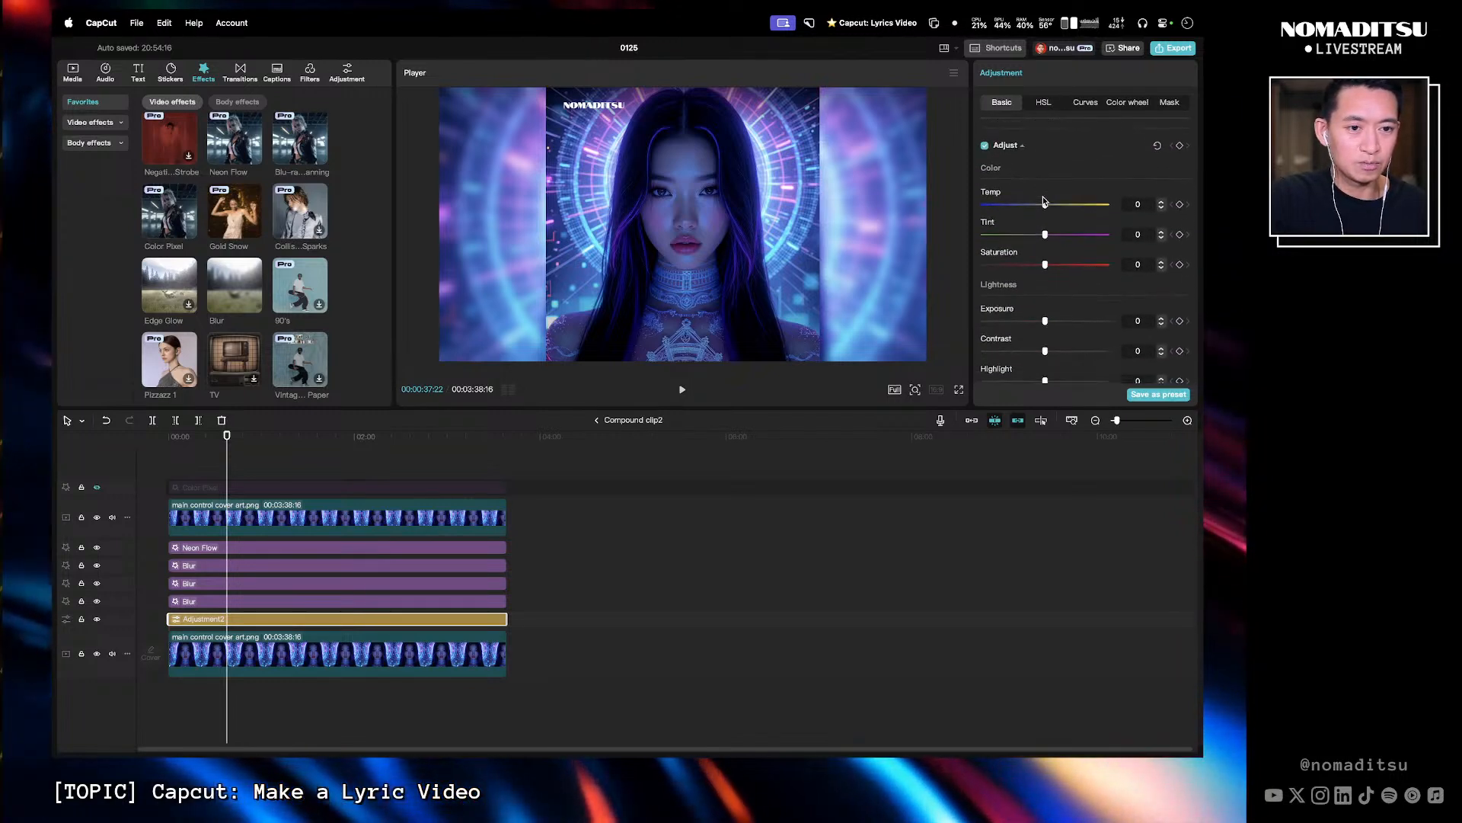
{"action": "scroll", "coordinate": [1043, 202], "scroll_direction": "up", "scroll_amount": 2}
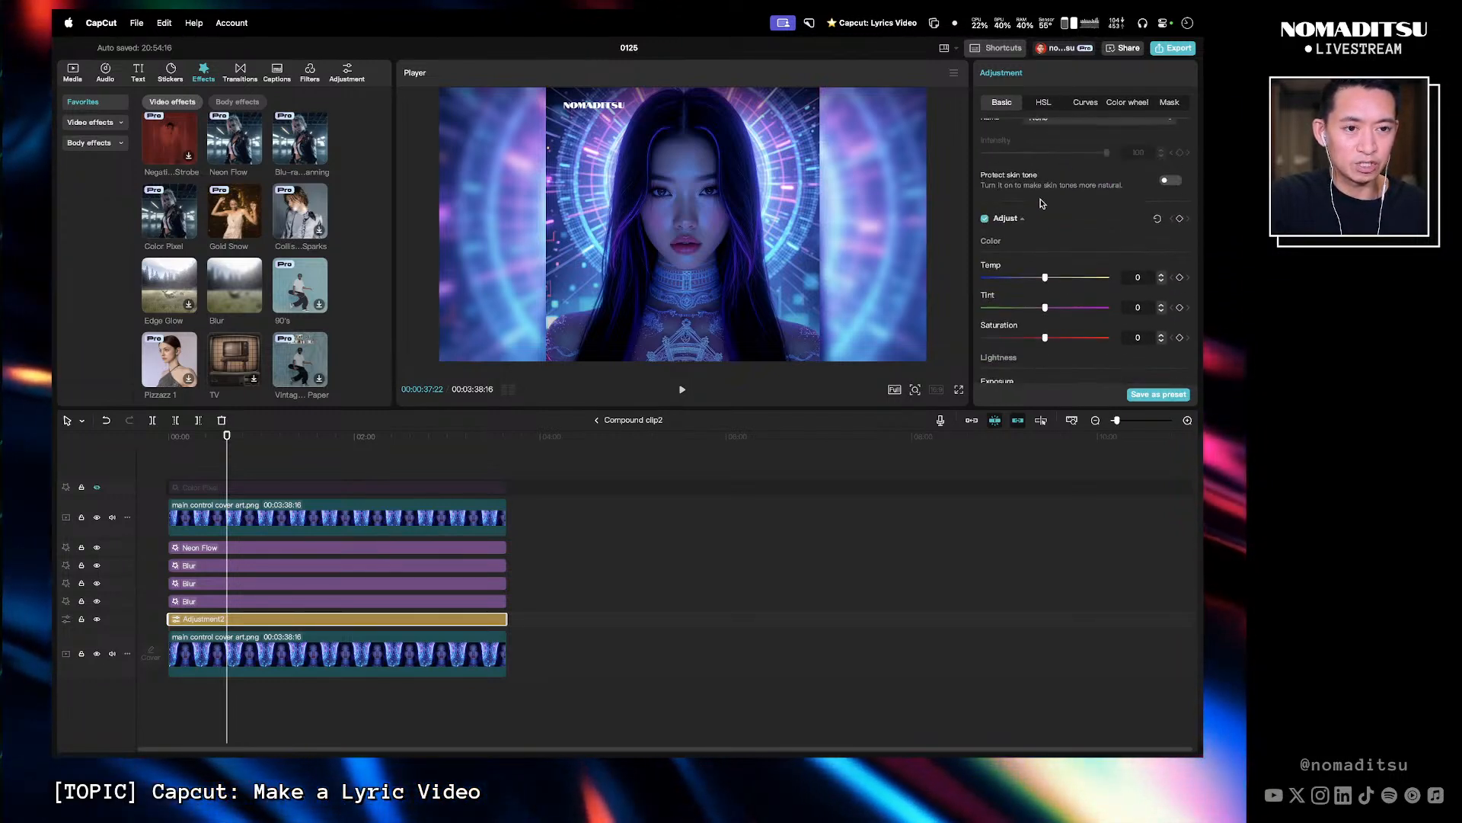
{"action": "scroll", "coordinate": [1040, 213], "scroll_direction": "down", "scroll_amount": 2}
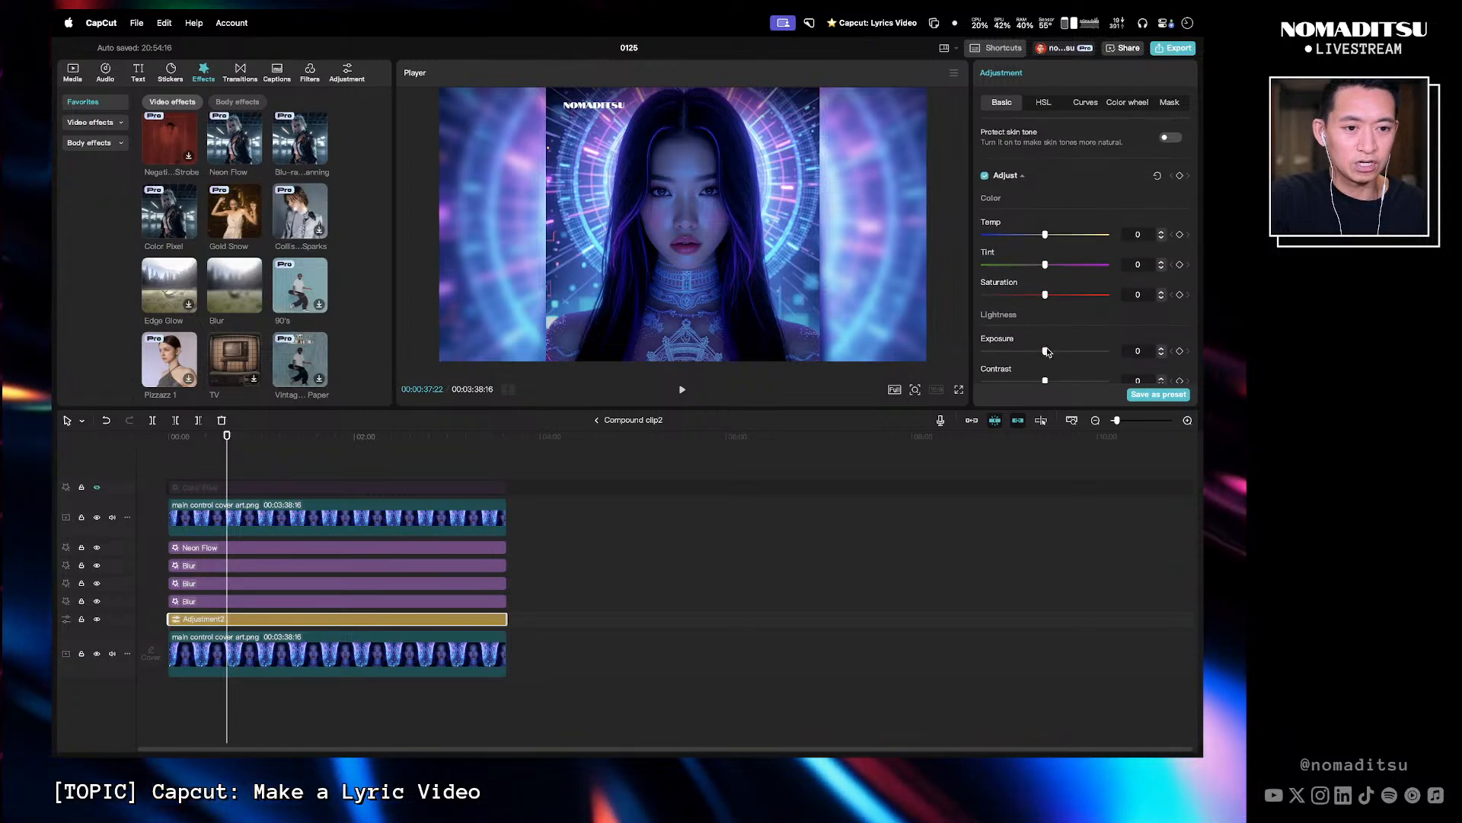
{"action": "left_click_drag", "start_coordinate": [1045, 351], "coordinate": [1023, 358]}
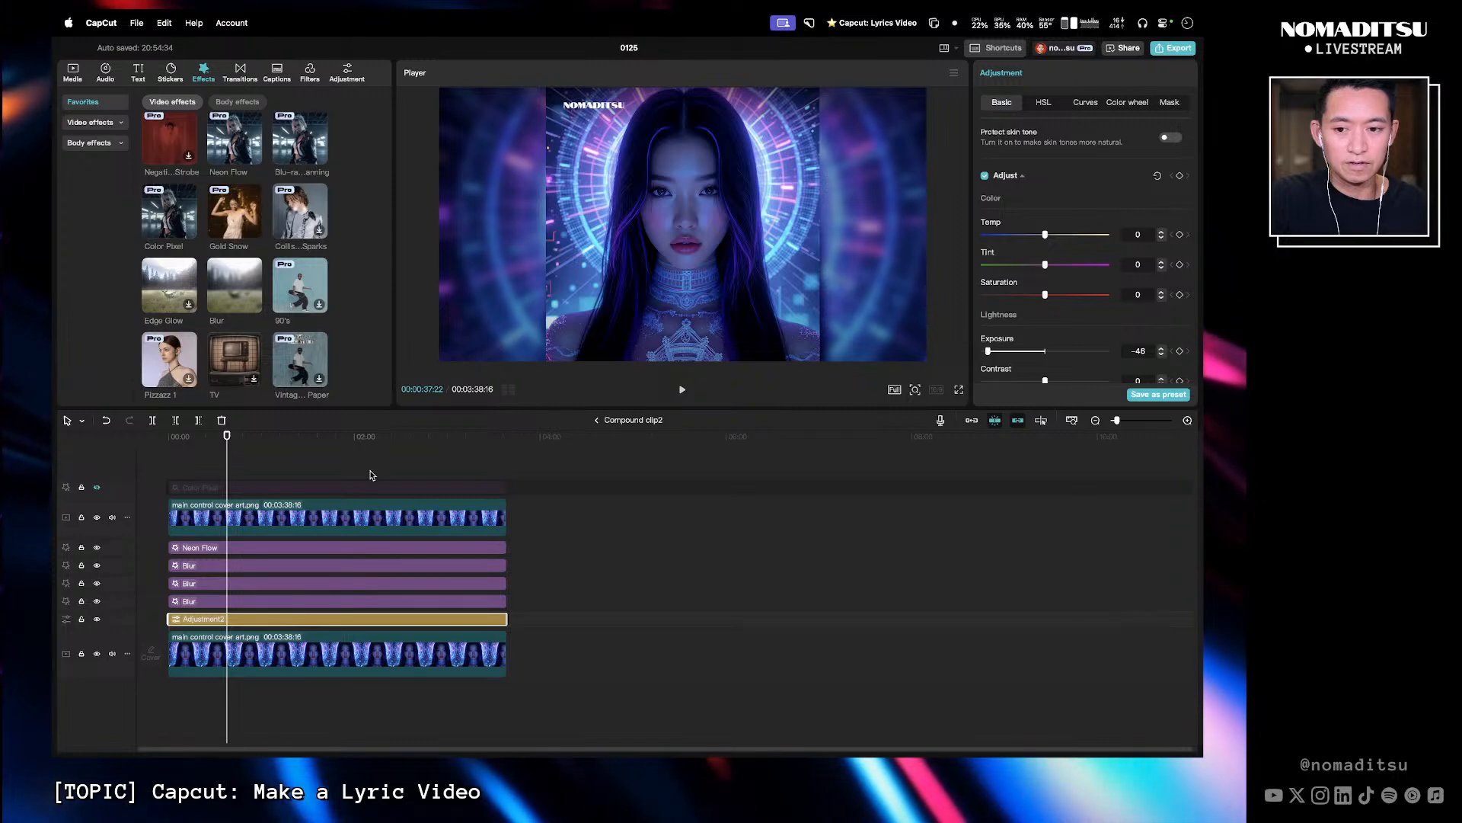
- Duplicate the Neon Flow effect onto a new top track above the main cover art clip
{"action": "left_click_drag", "start_coordinate": [232, 448], "coordinate": [214, 447]}
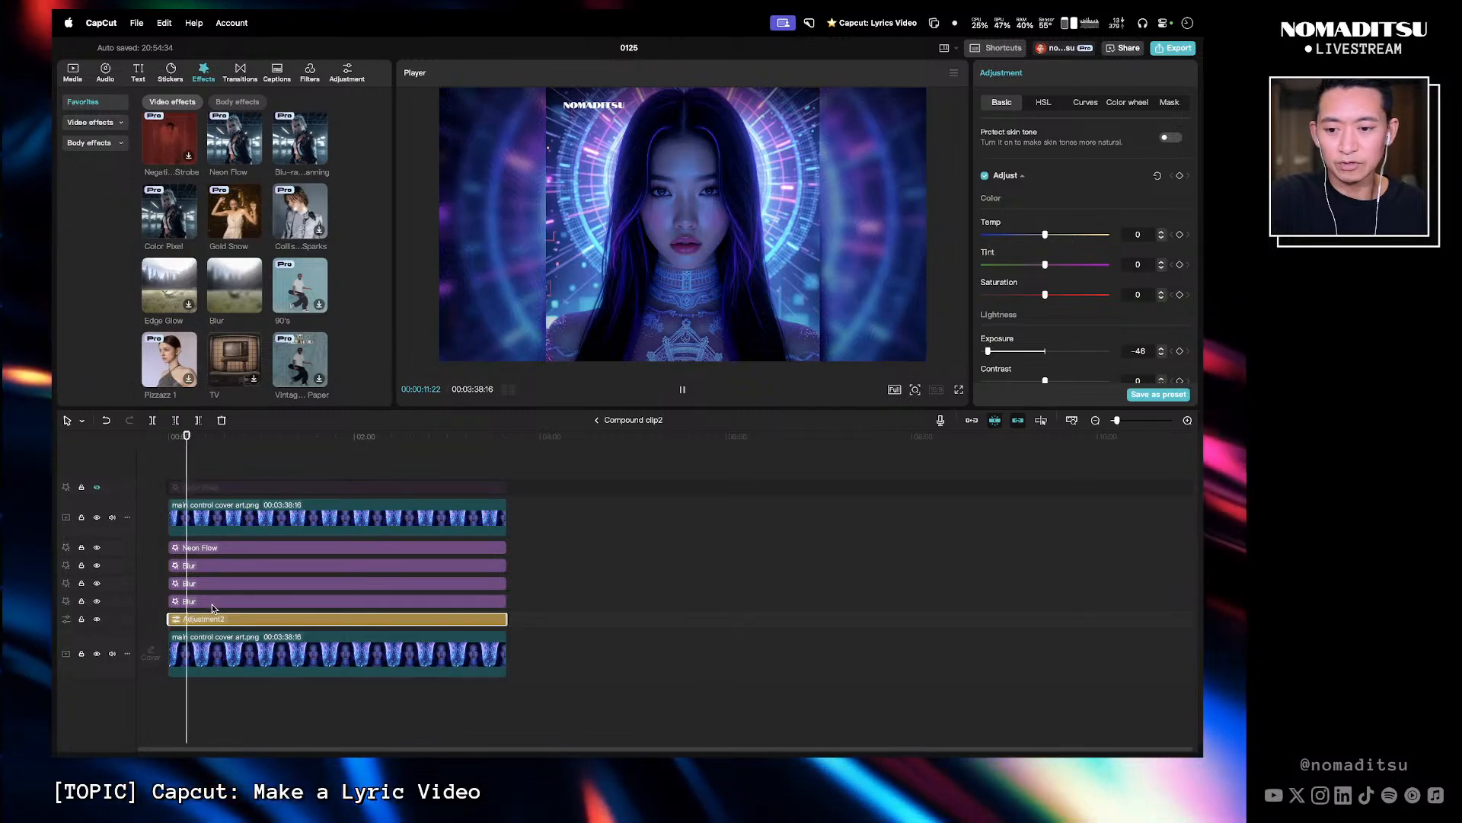
{"action": "key", "text": "space"}
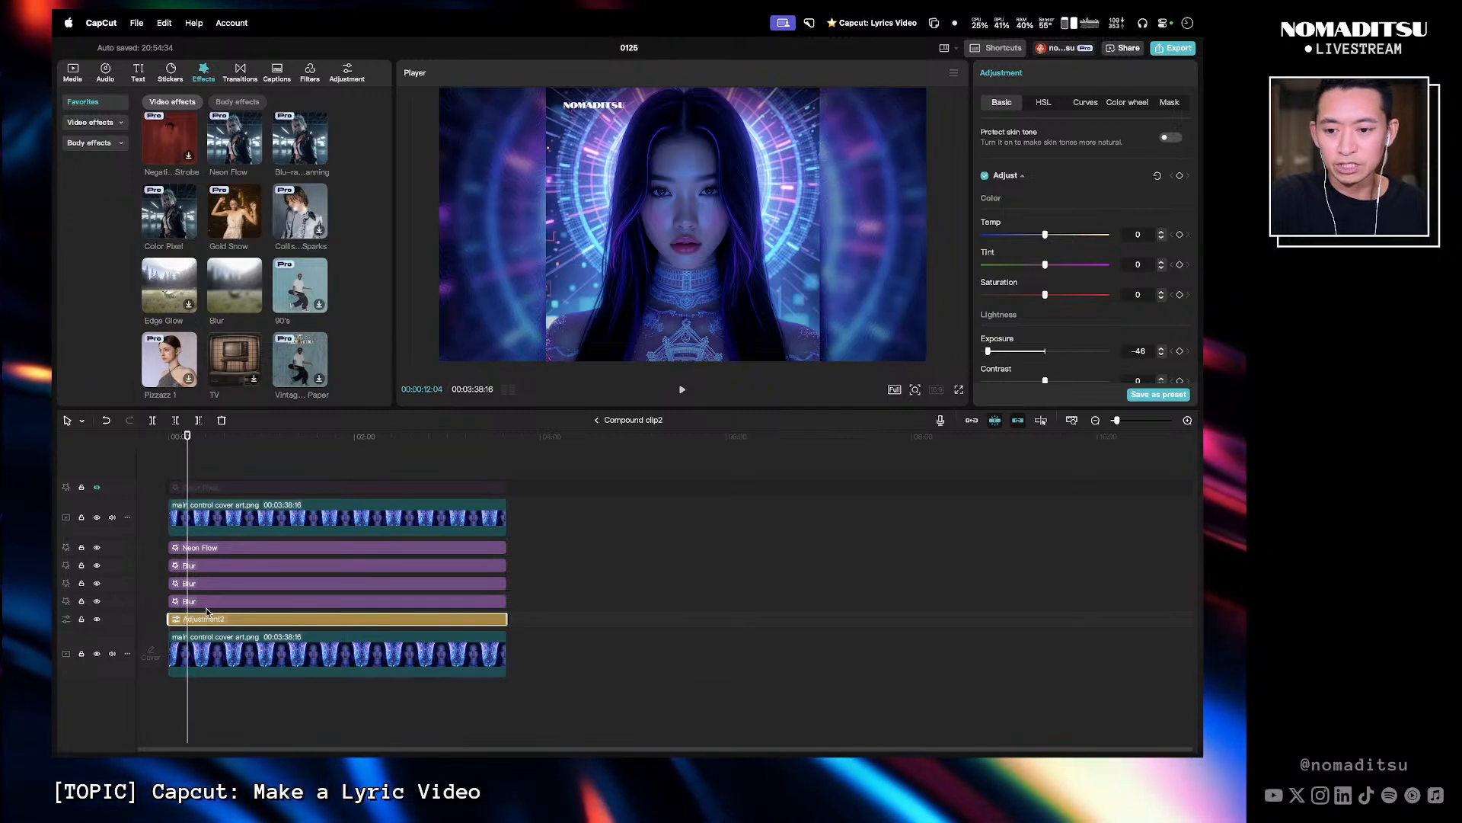
{"action": "left_click", "coordinate": [219, 555]}
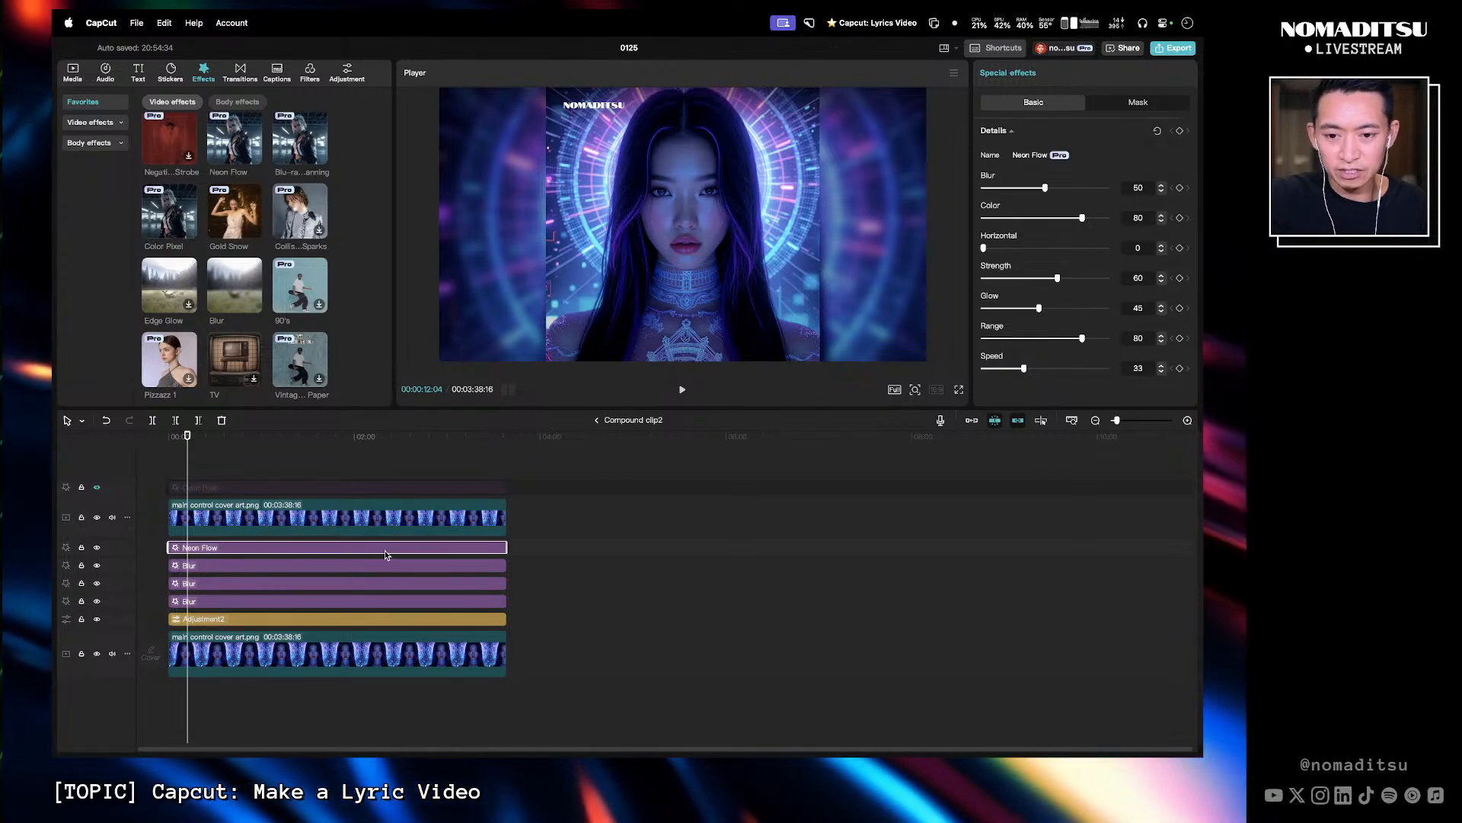
{"action": "left_click_drag", "start_coordinate": [386, 555], "coordinate": [382, 504]}
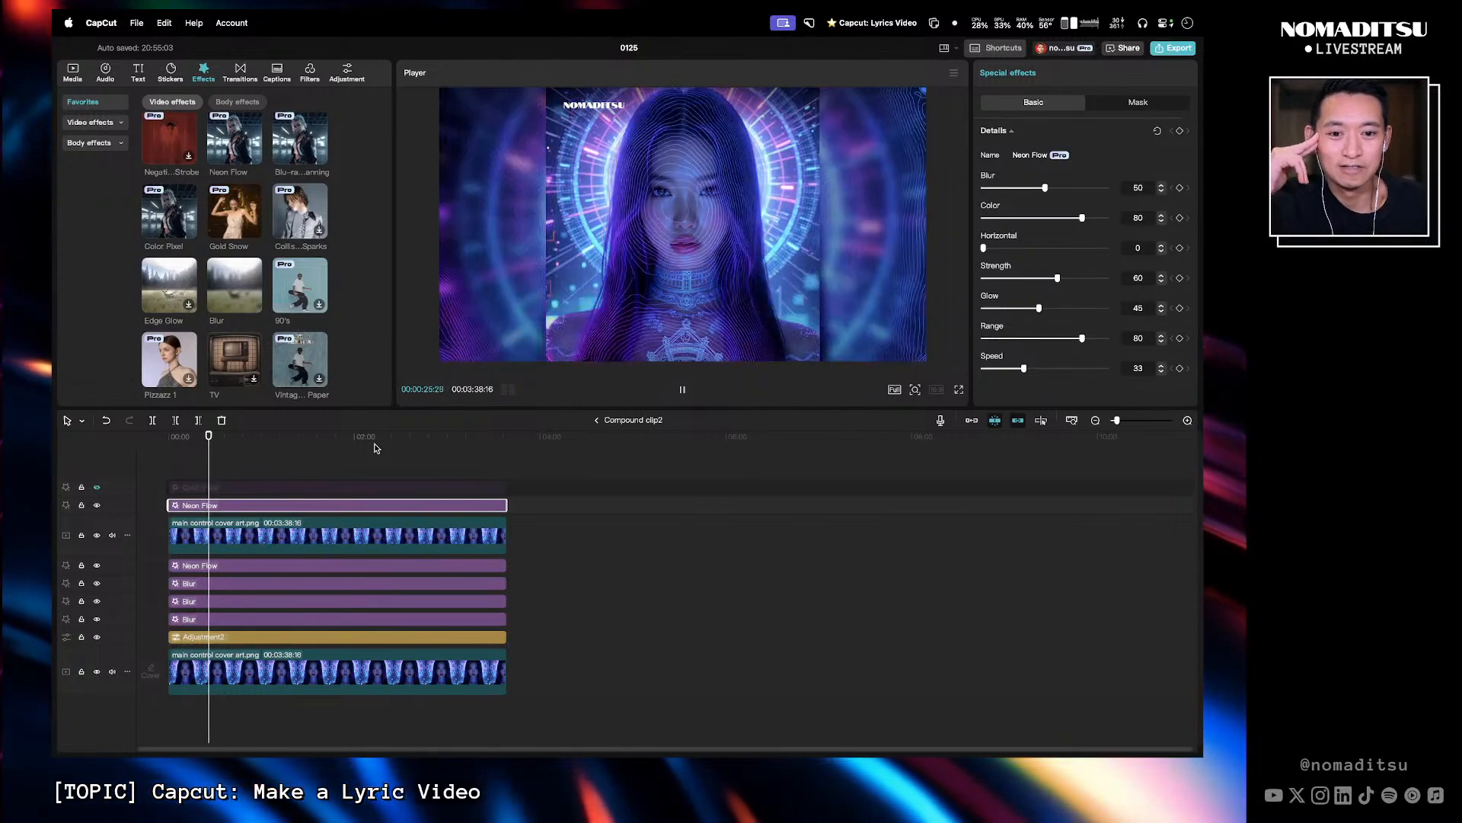
- Exit to the main timeline and hide the main cover art track above the compound clip
{"action": "left_click", "coordinate": [597, 420]}
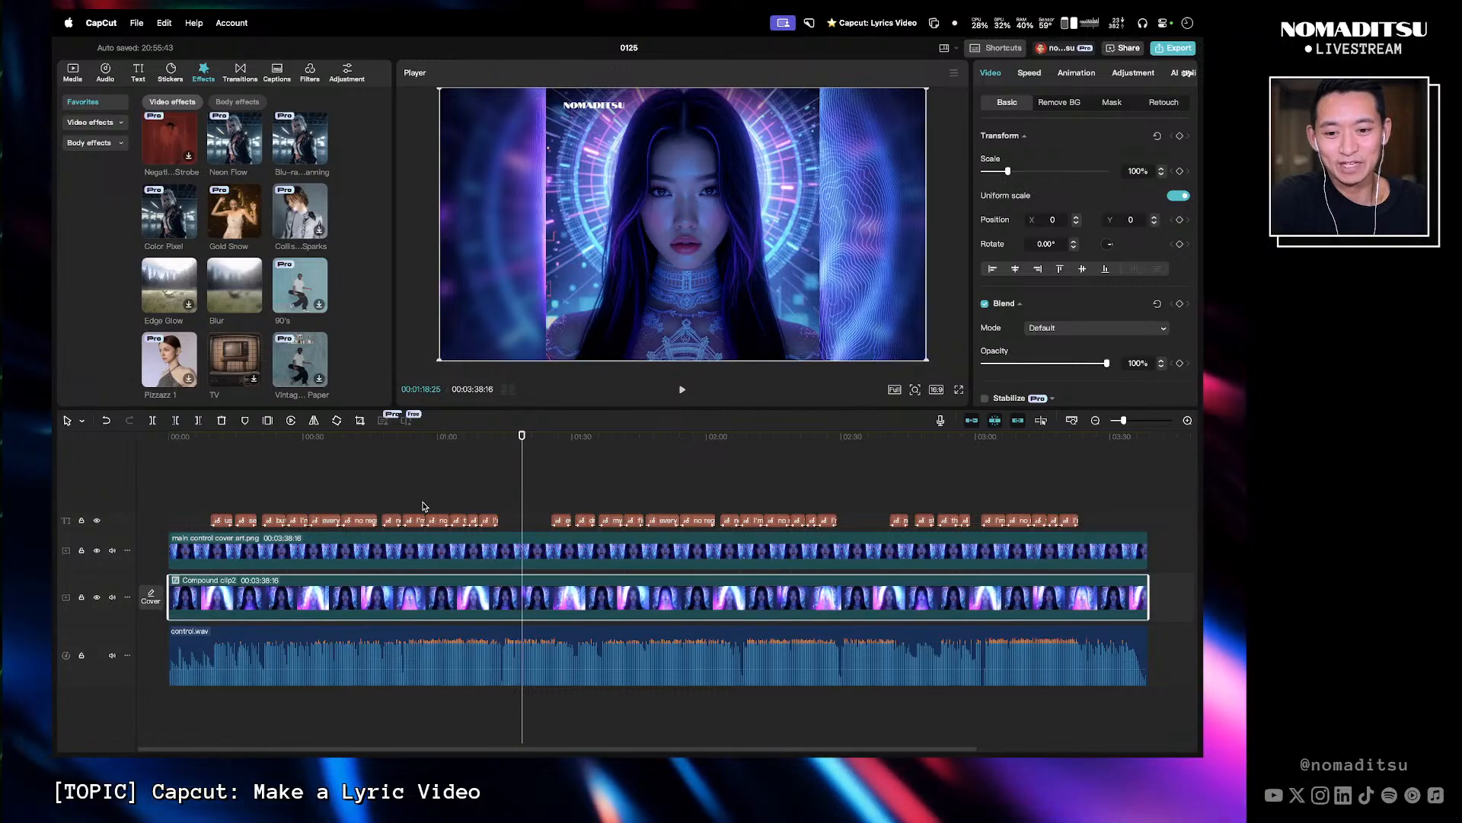
{"action": "left_click", "coordinate": [495, 551]}
{"action": "left_click", "coordinate": [98, 551]}
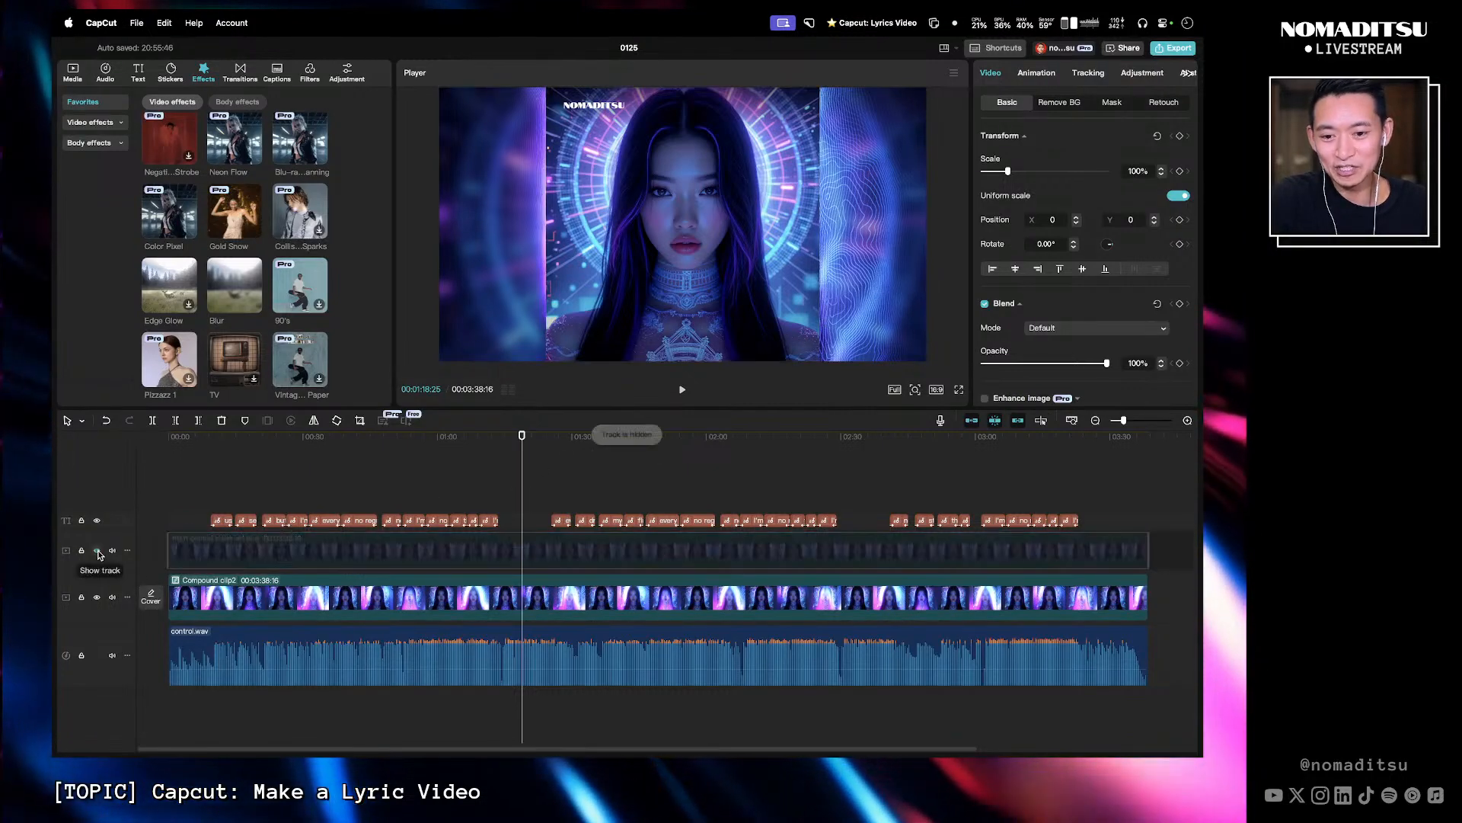
- Play the video from the start to preview the lyric video
{"action": "left_click_drag", "start_coordinate": [514, 442], "coordinate": [164, 461]}
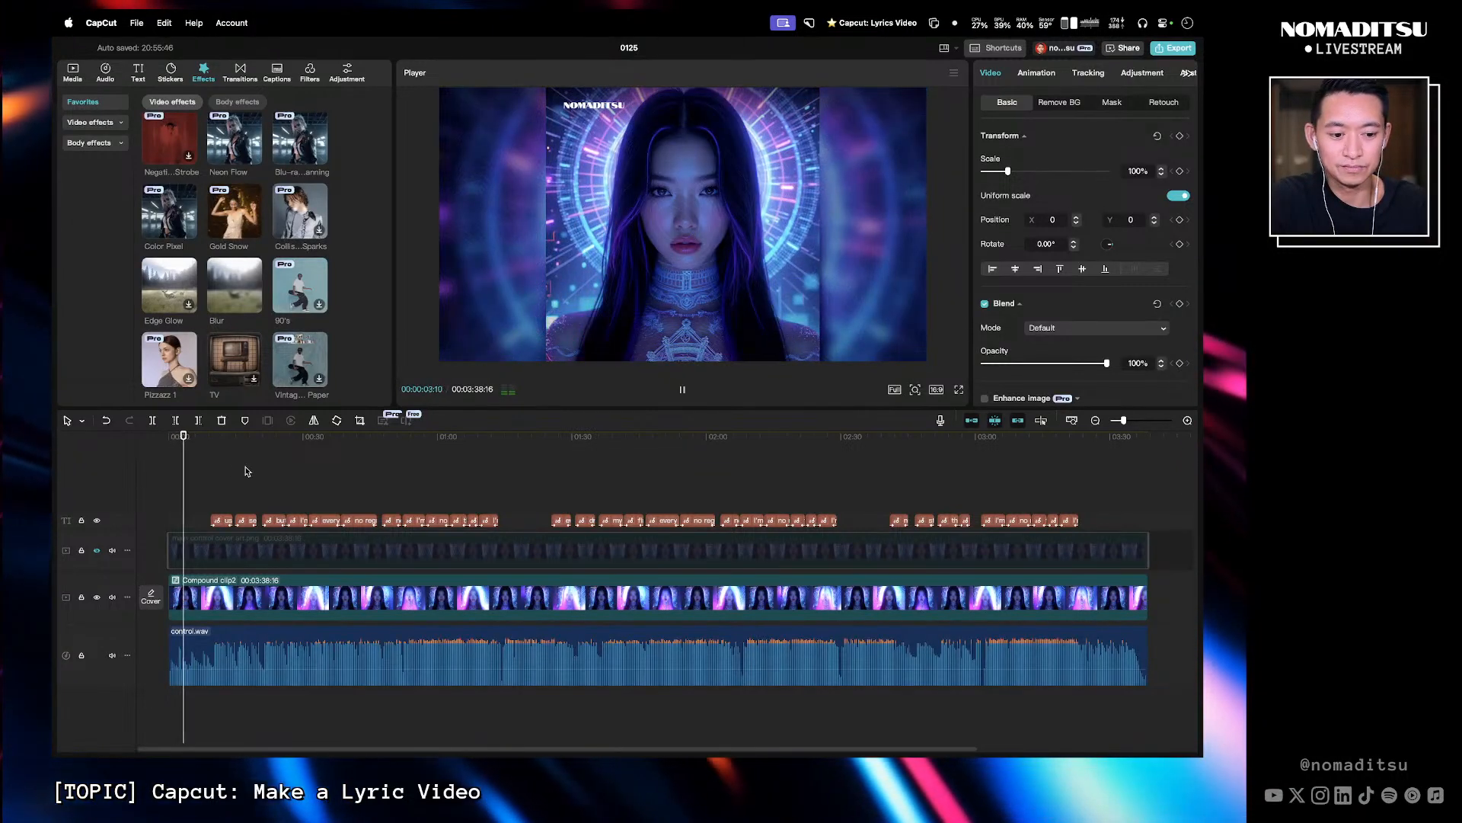
{"action": "key", "text": "XF86AudioRaiseVolume"}
{"action": "key", "text": "XF86AudioRaiseVolume"}
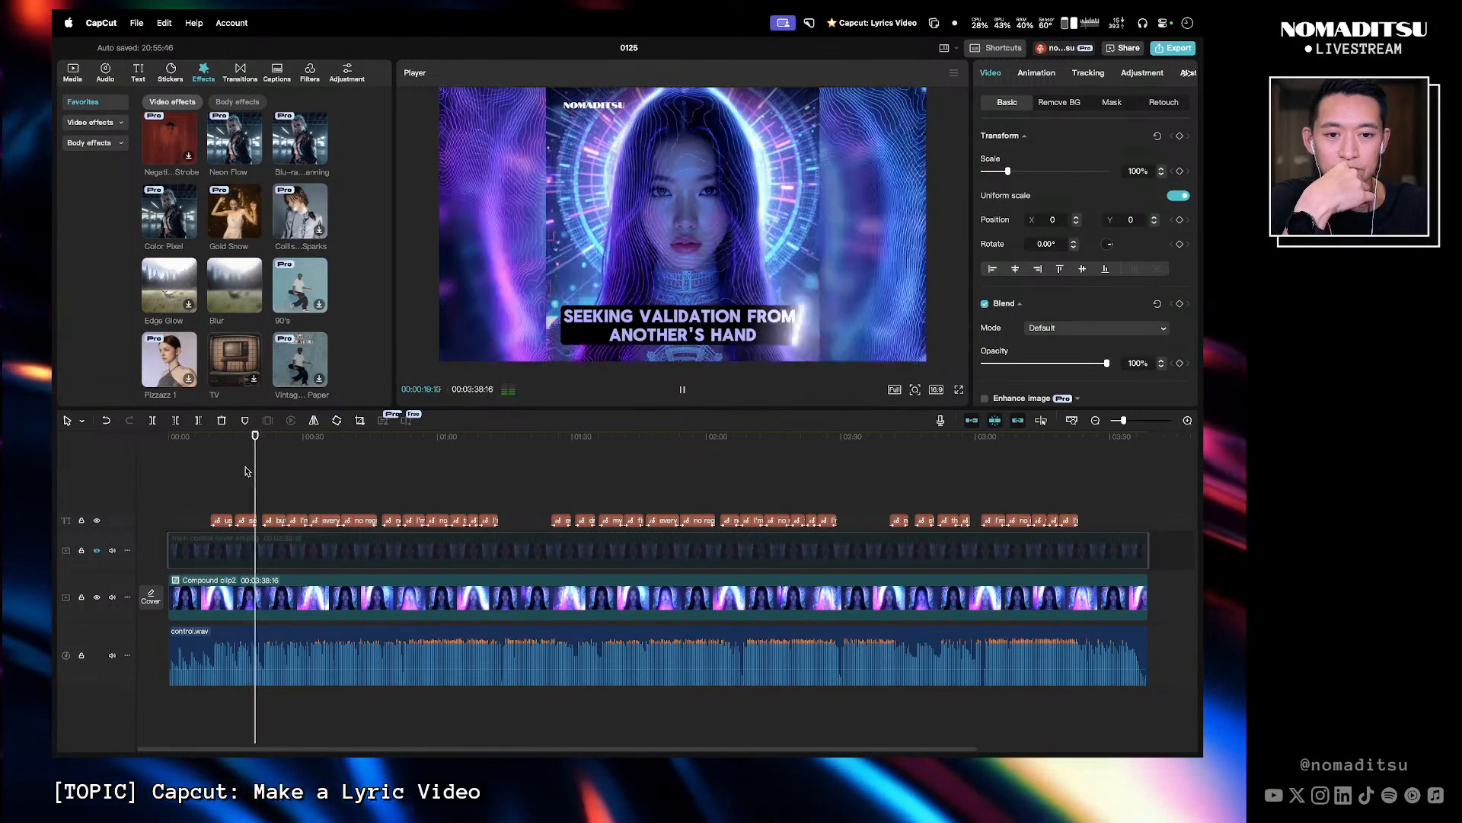
{"action": "key", "text": "space"}
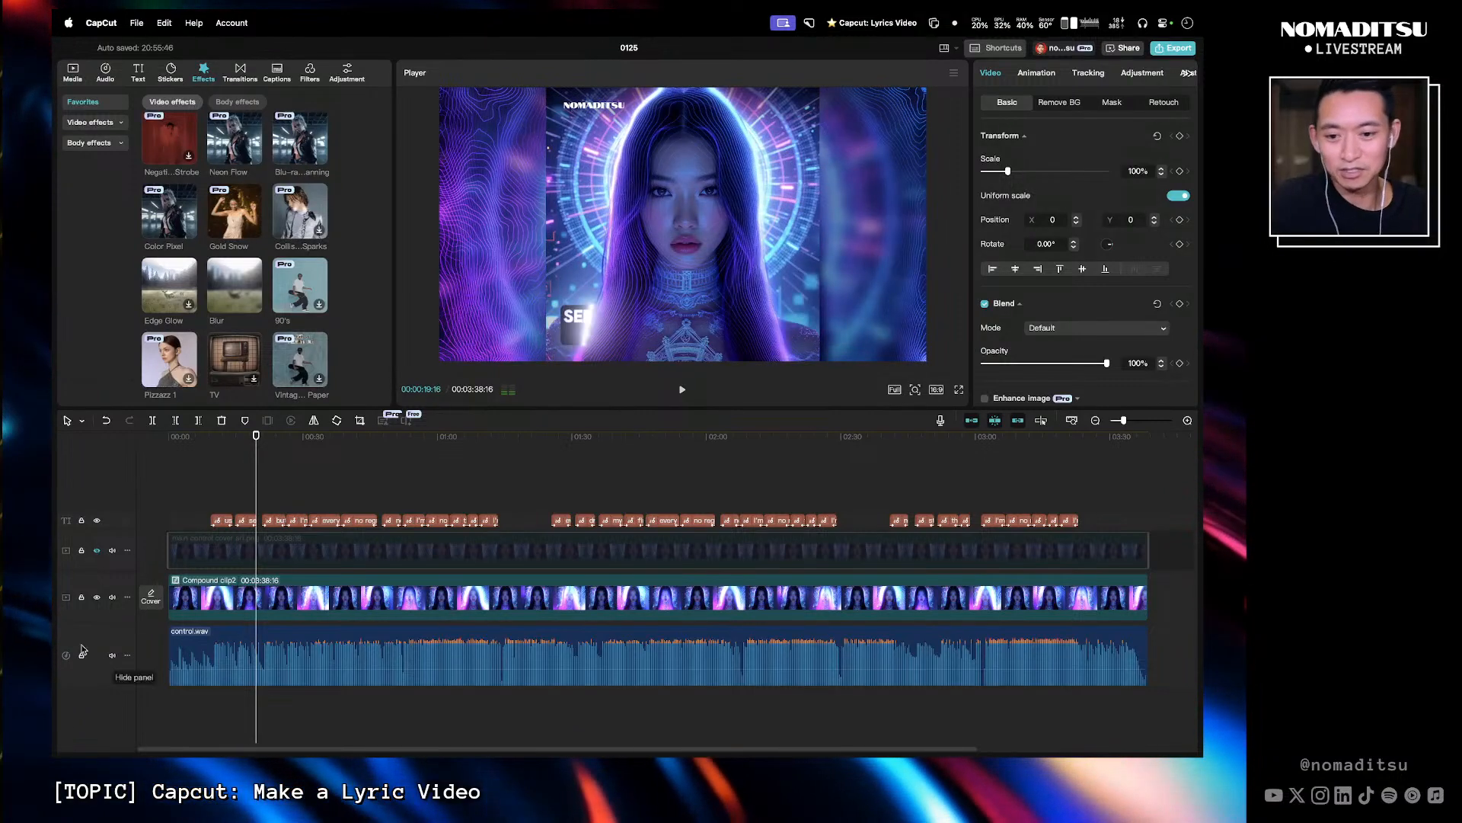
- Open the compound clip, select both Neon Flow effects, lower their Speed to 6, and return to the main timeline
{"action": "double_click", "coordinate": [364, 587]}
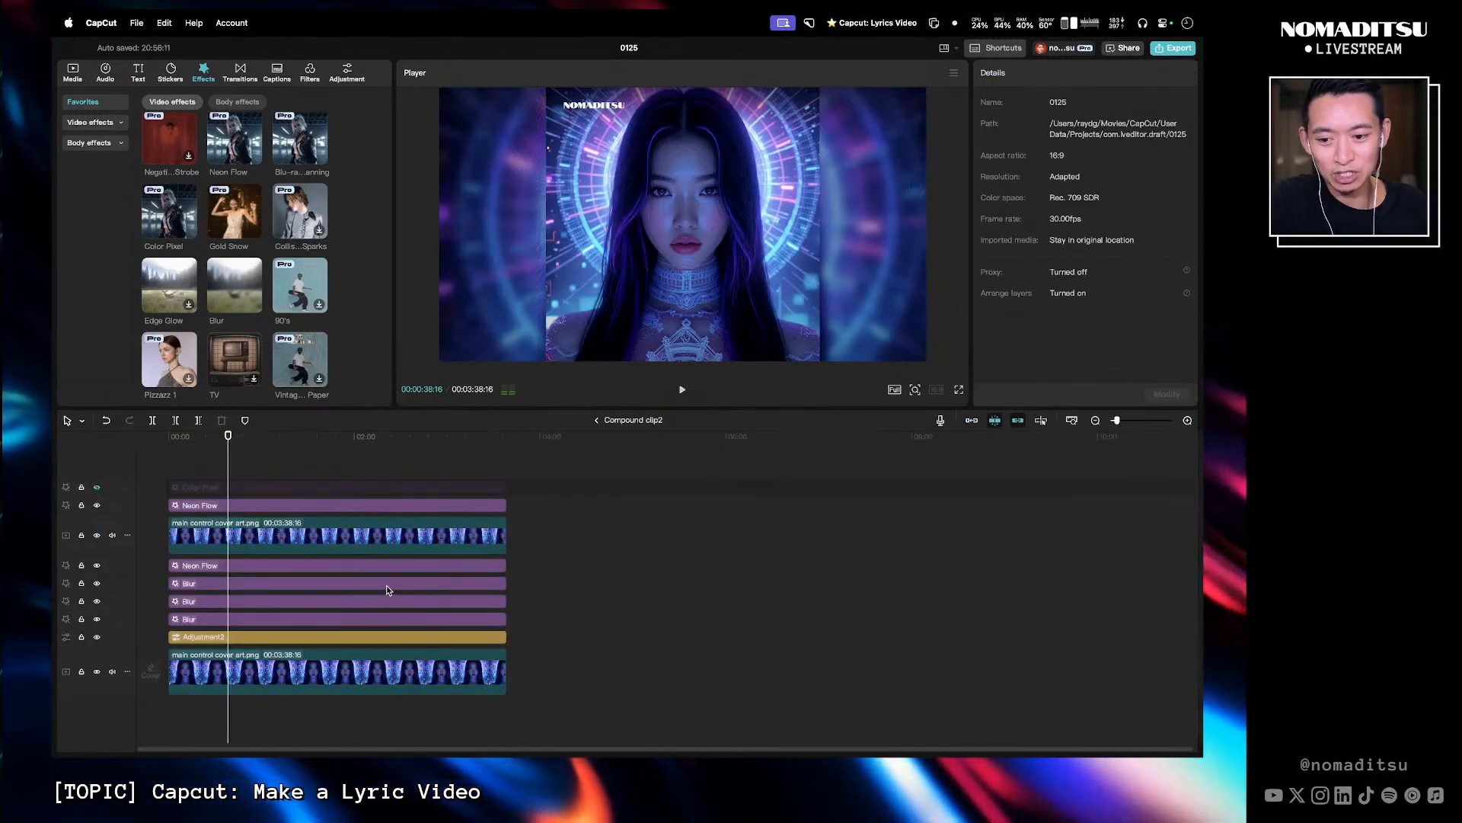
{"action": "left_click", "coordinate": [251, 571]}
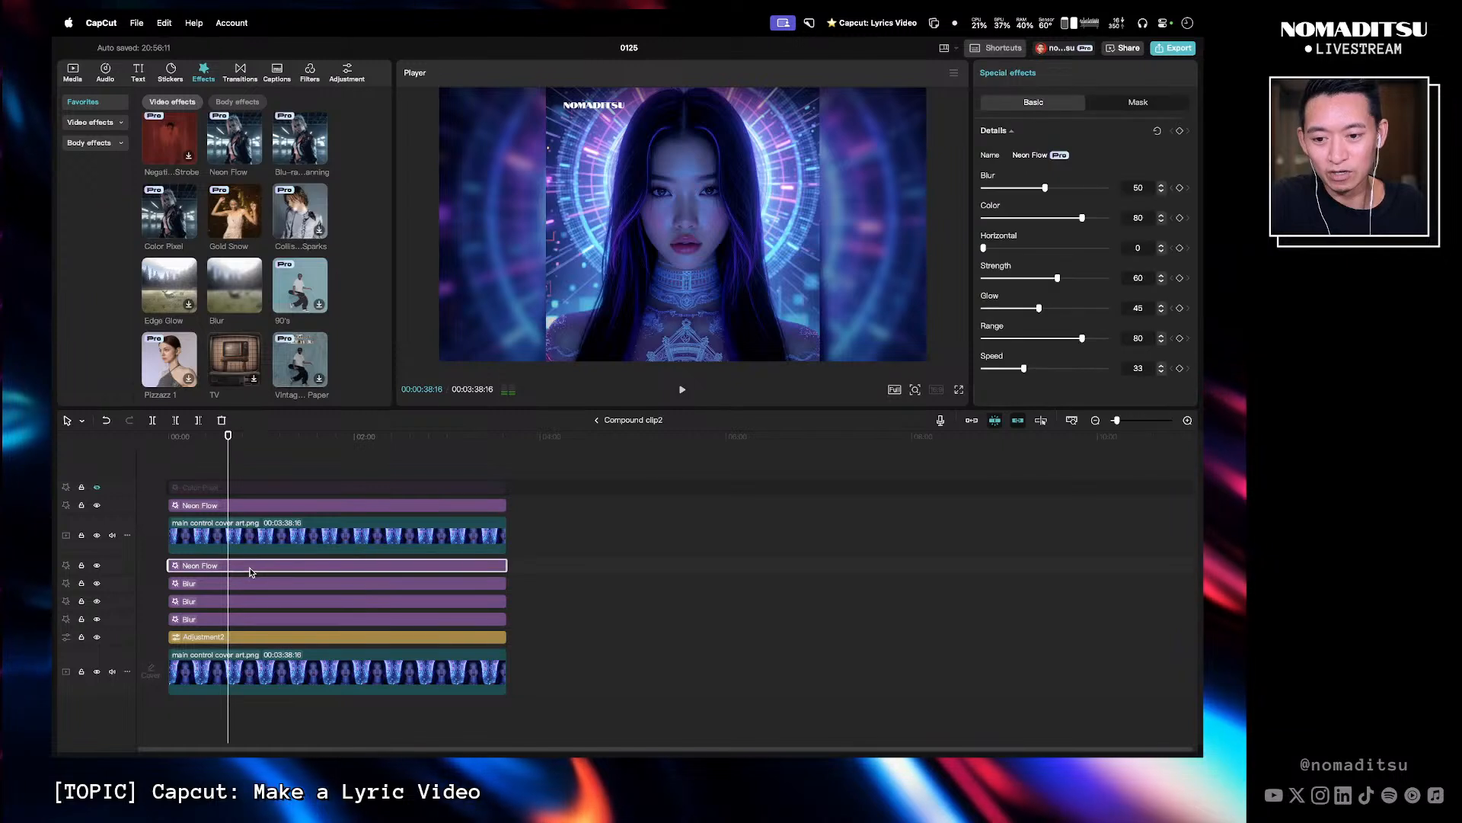
{"action": "left_click", "coordinate": [280, 507], "text": "super"}
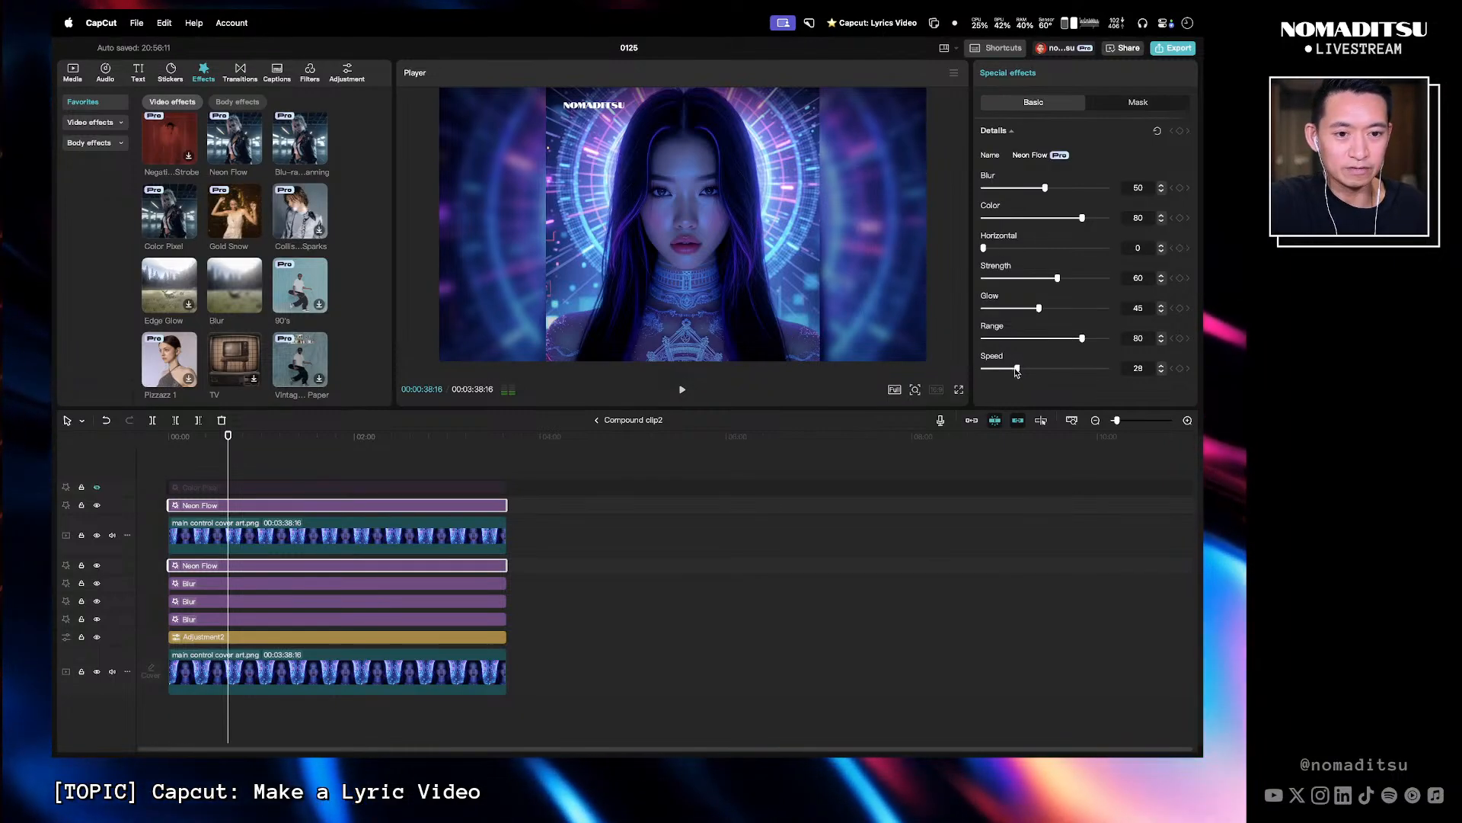
{"action": "left_click_drag", "start_coordinate": [1017, 371], "coordinate": [1009, 372]}
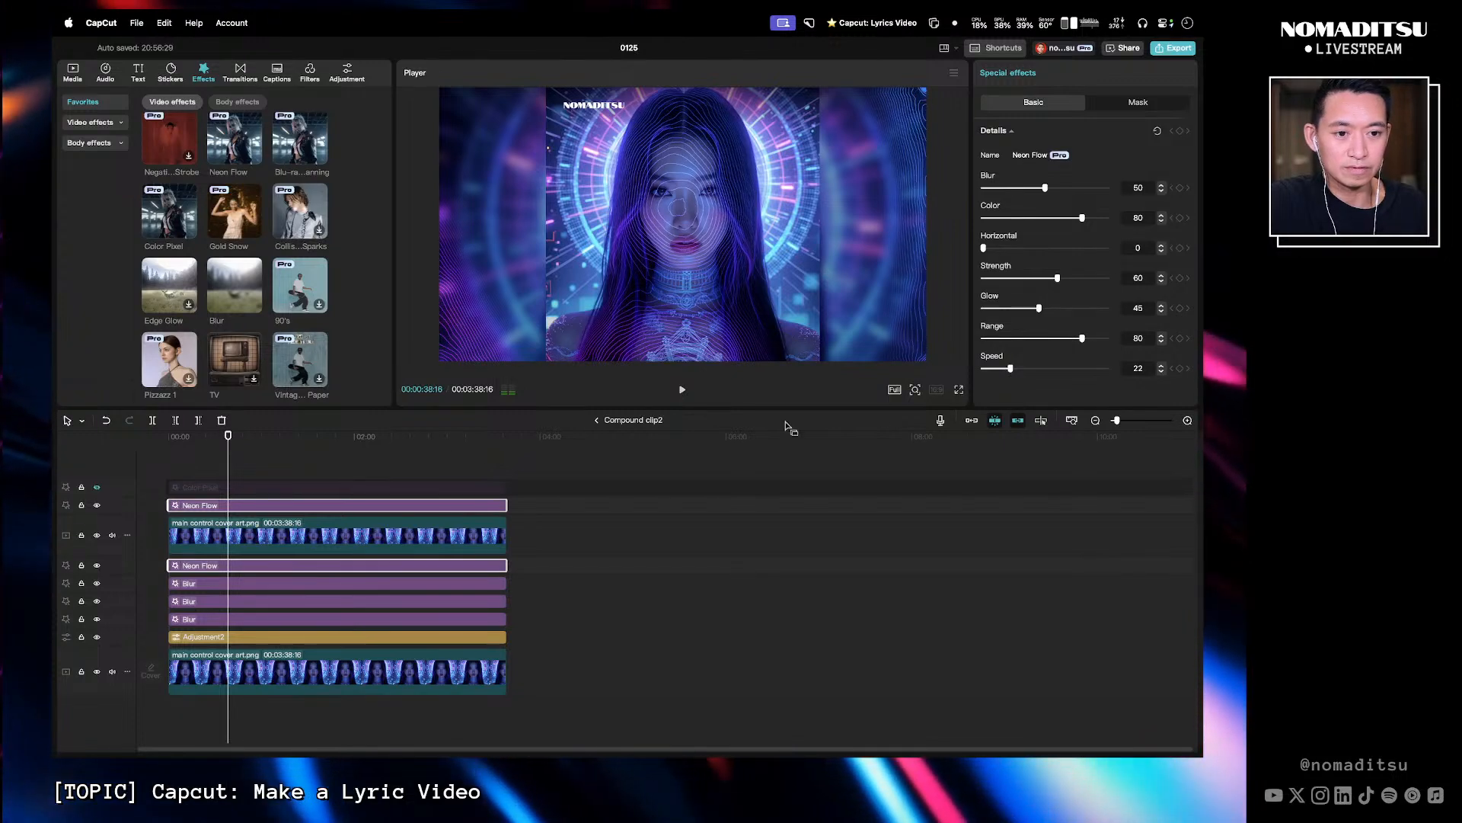
{"action": "left_click_drag", "start_coordinate": [201, 437], "coordinate": [116, 449]}
{"action": "key", "text": "space"}
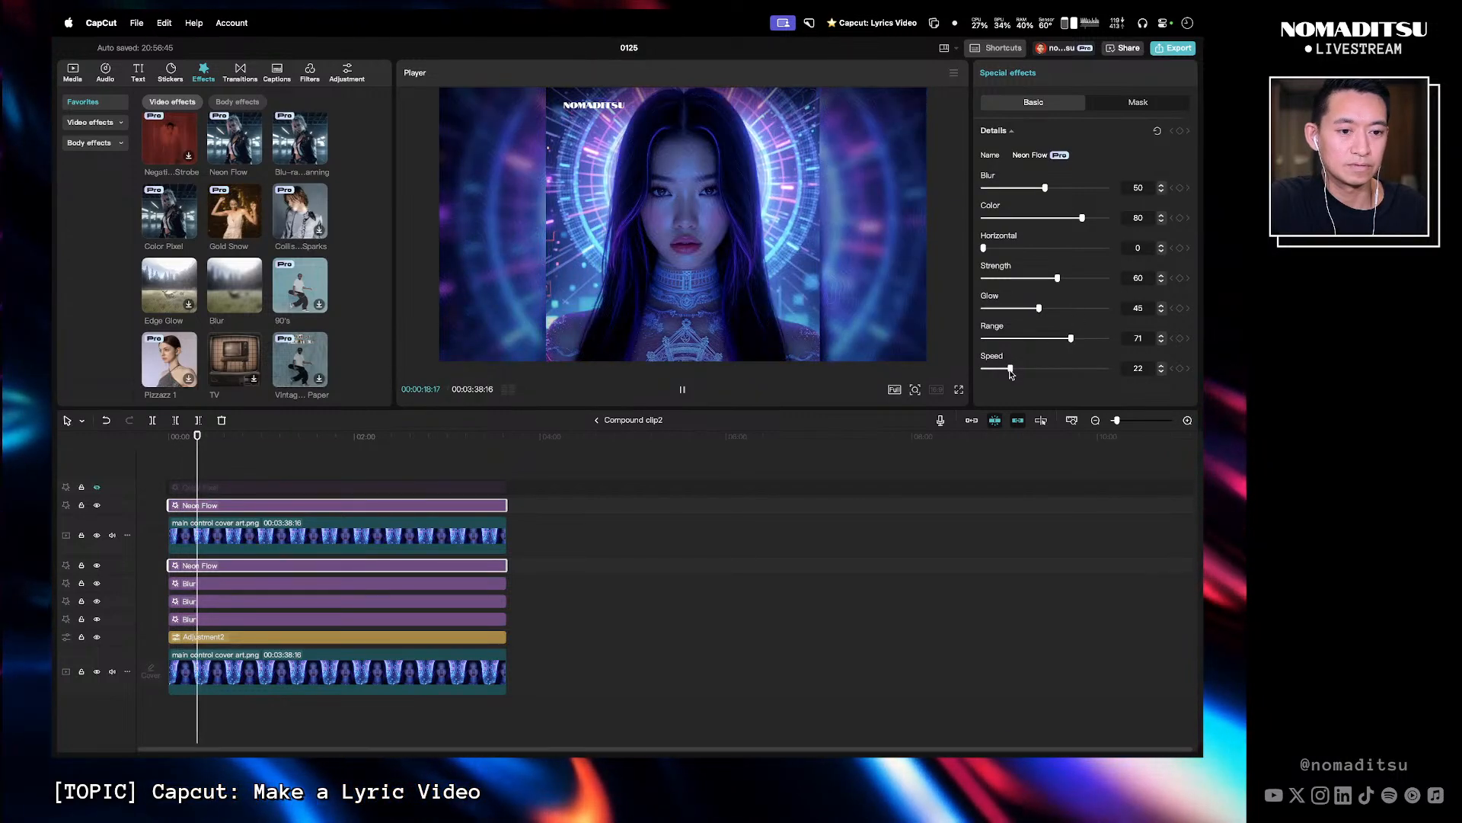
{"action": "left_click_drag", "start_coordinate": [1010, 367], "coordinate": [997, 369]}
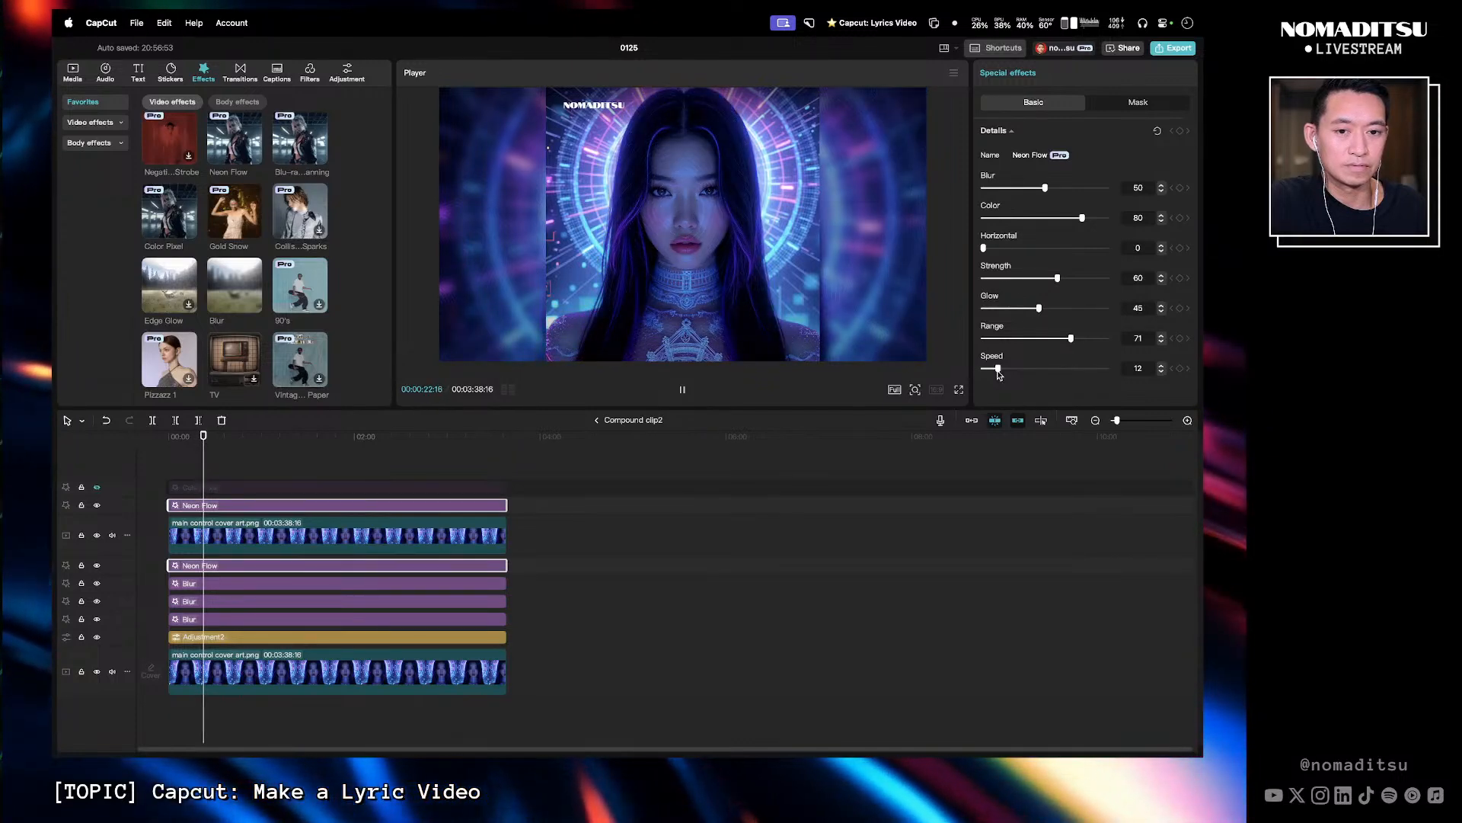
{"action": "left_click_drag", "start_coordinate": [997, 369], "coordinate": [990, 369]}
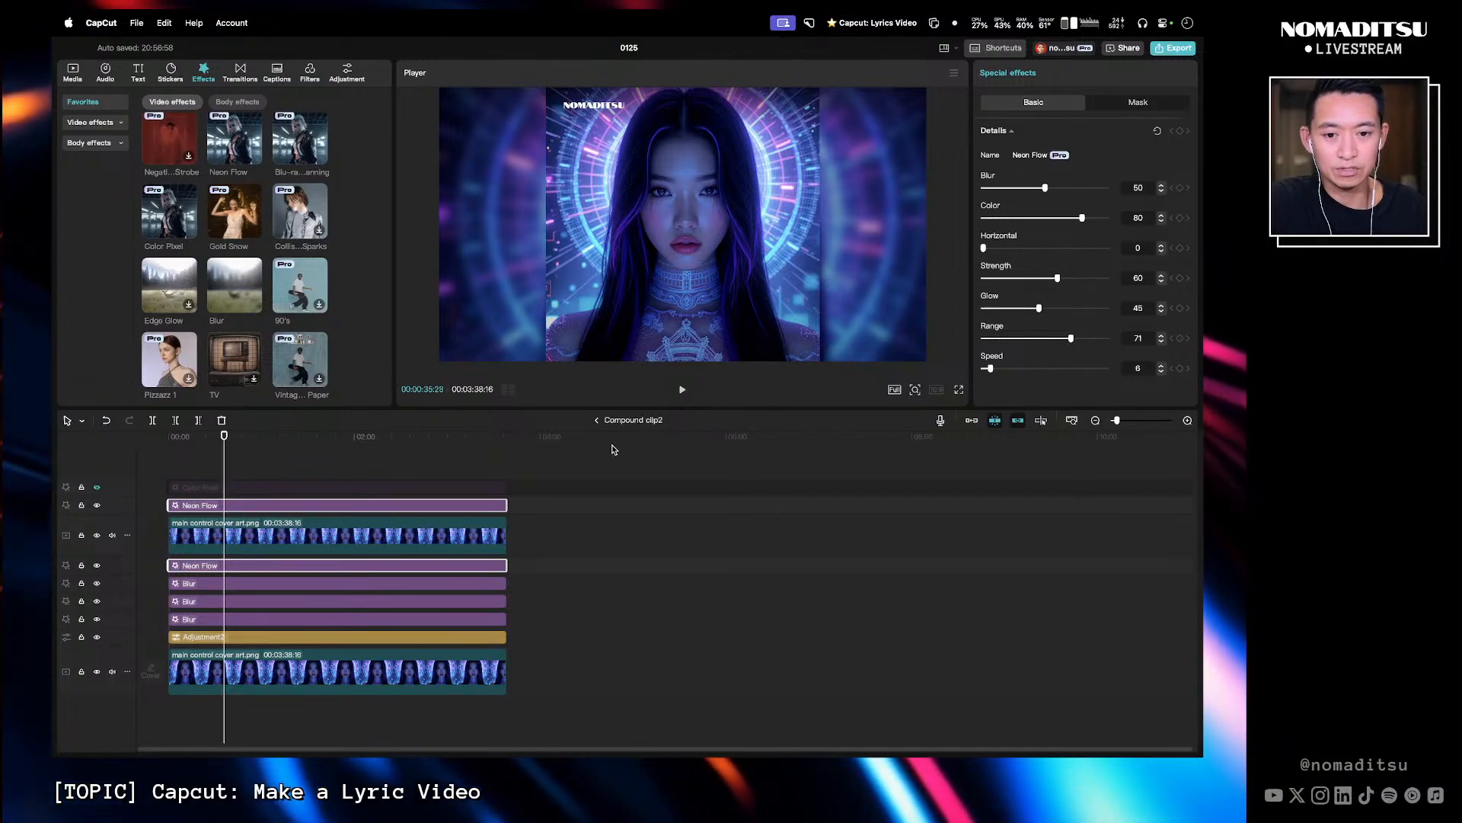
{"action": "left_click", "coordinate": [598, 421]}
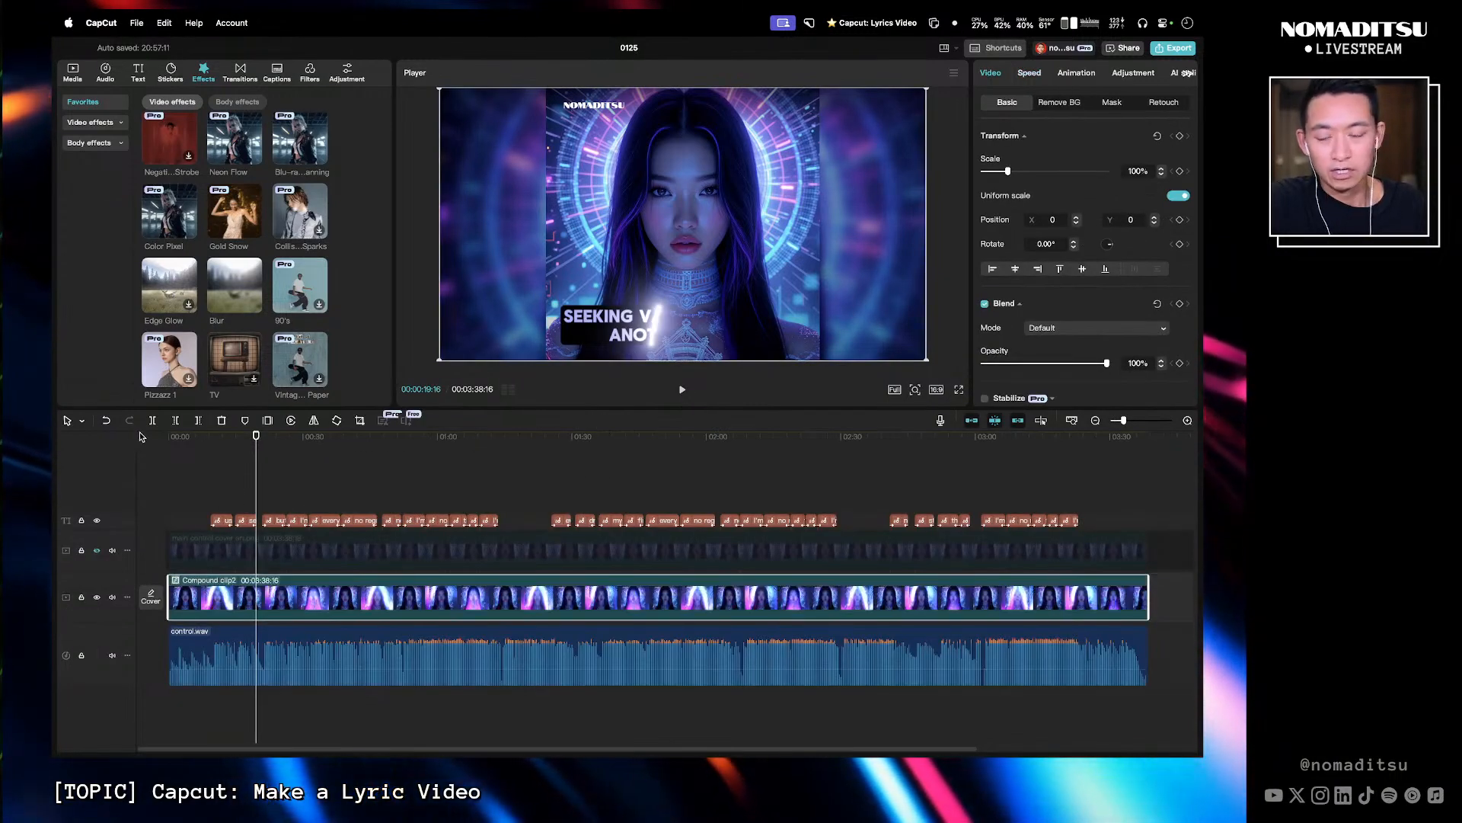
- Play back the section around 0:30 to 0:41 to check the lyric captions against the song
{"action": "left_click", "coordinate": [186, 445]}
{"action": "left_click", "coordinate": [164, 440]}
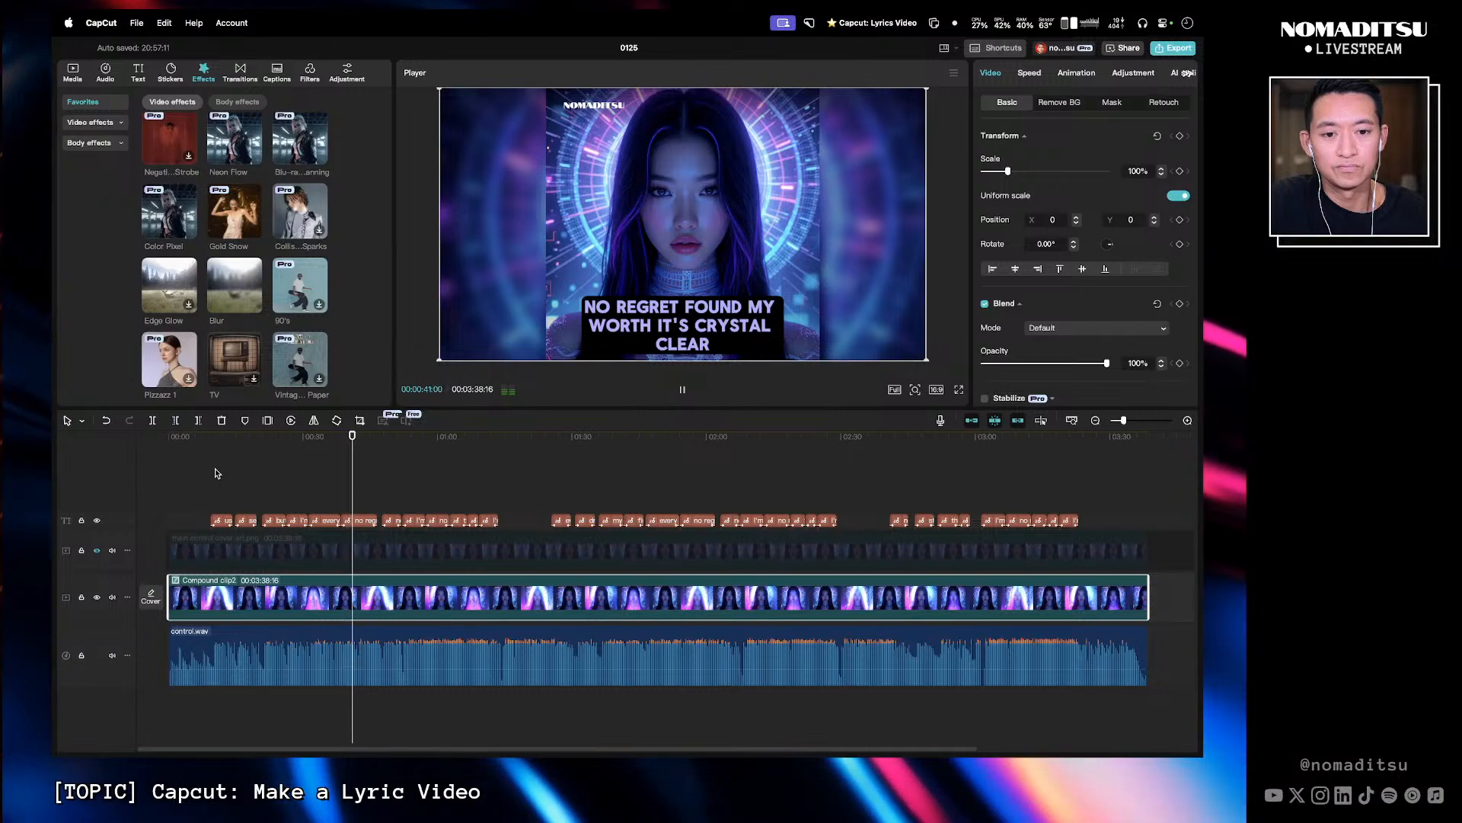
{"action": "key", "text": "space"}
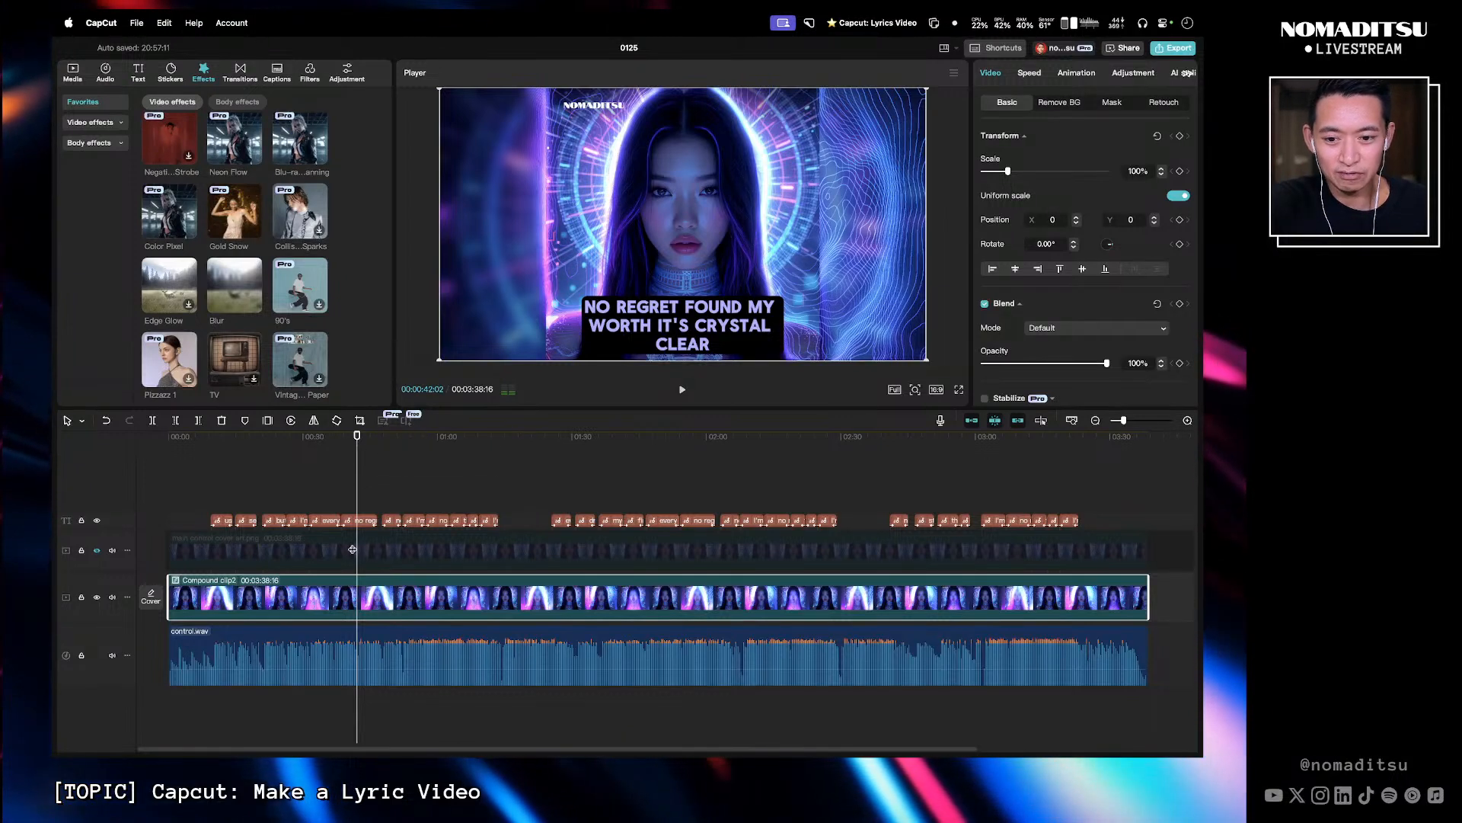
{"action": "left_click", "coordinate": [325, 444]}
{"action": "mouse_move", "coordinate": [325, 444]}
{"action": "left_mouse_down"}
{"action": "mouse_move", "coordinate": [311, 440]}
{"action": "mouse_move", "coordinate": [367, 441]}
{"action": "mouse_move", "coordinate": [309, 444]}
{"action": "left_mouse_up"}
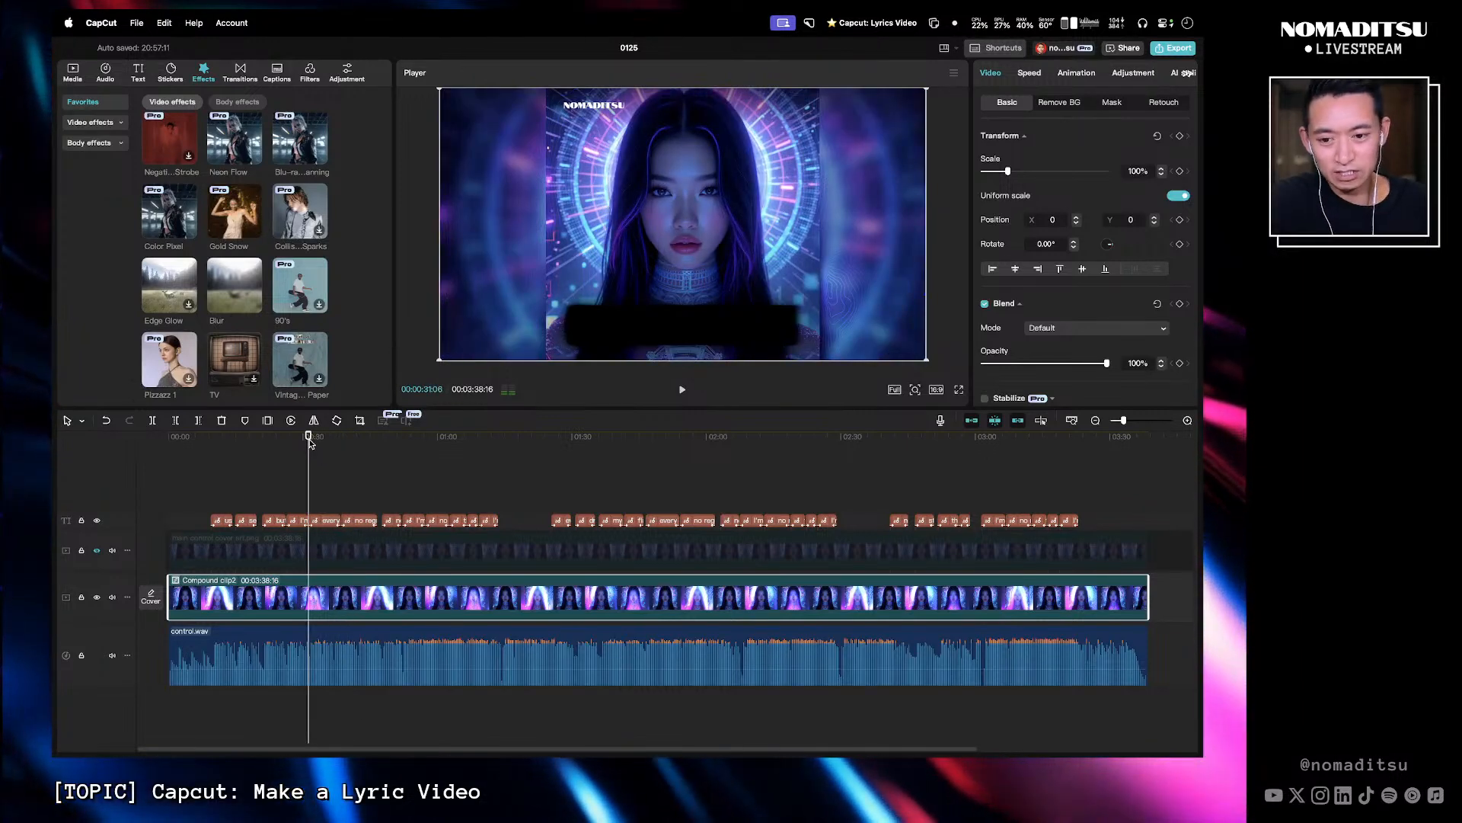
{"action": "key", "text": "space"}
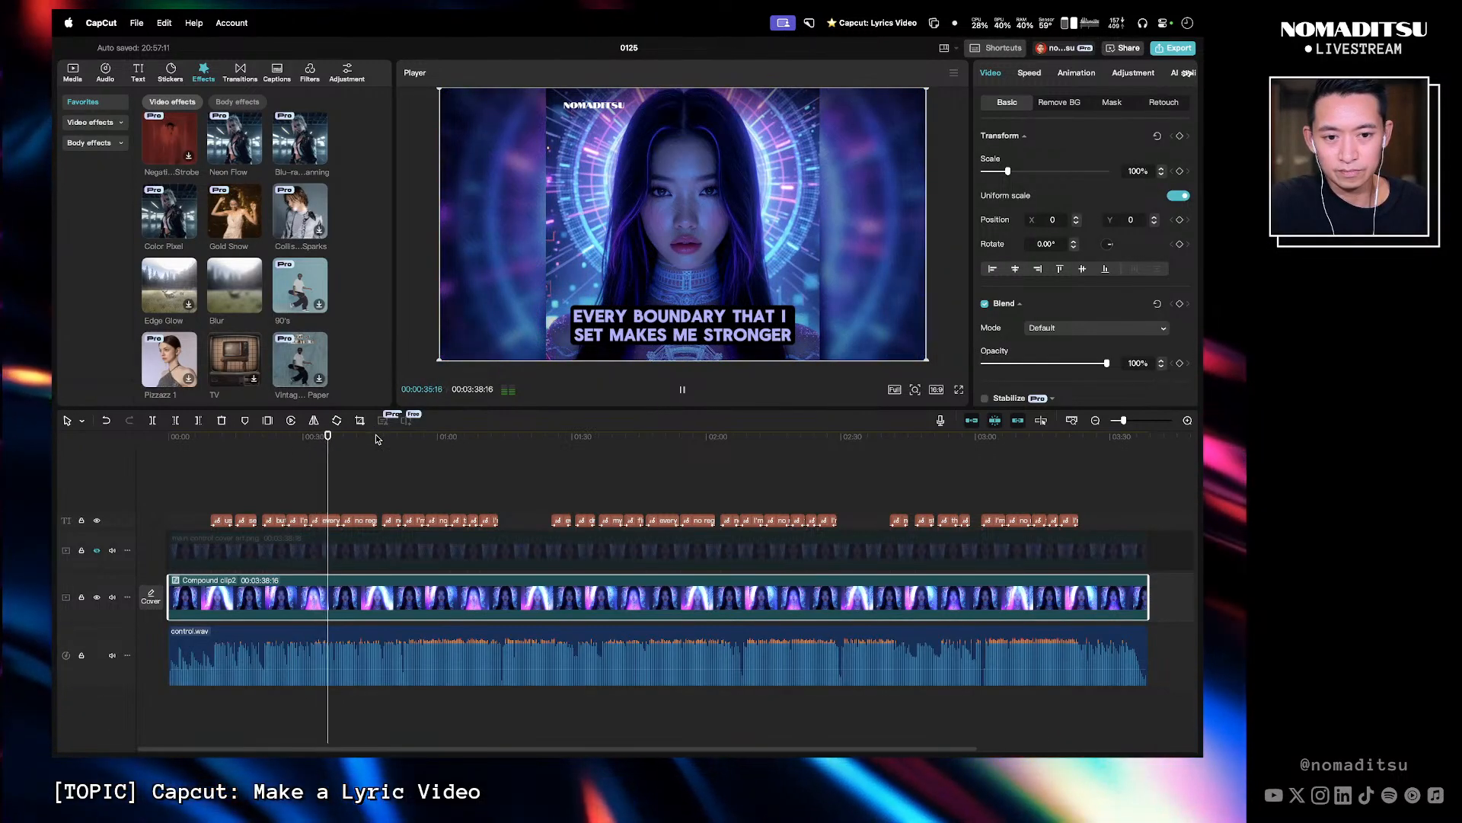
{"action": "key", "text": "space"}
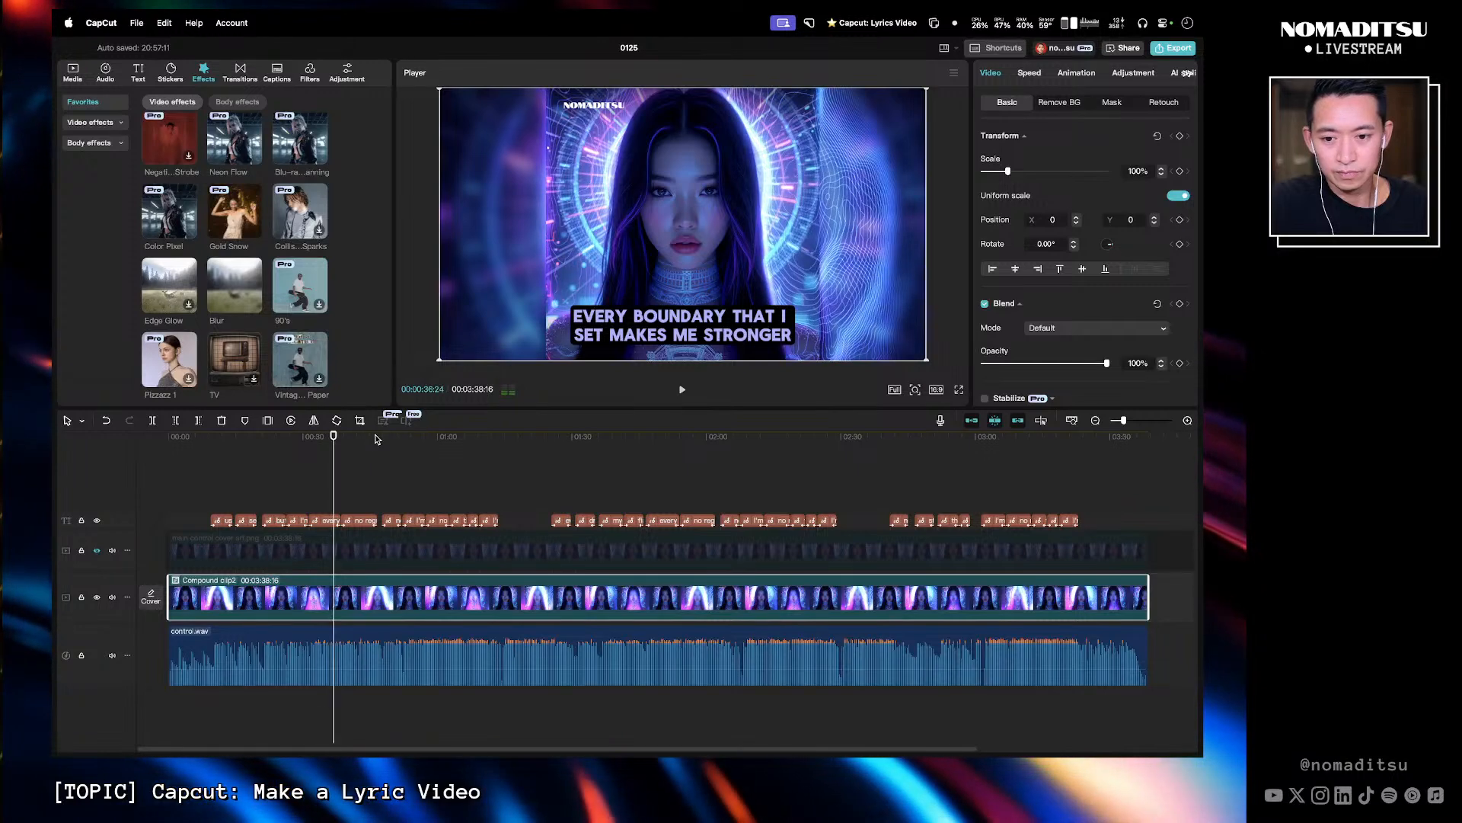
{"action": "left_click_drag", "start_coordinate": [332, 438], "coordinate": [316, 439]}
{"action": "key", "text": "space"}
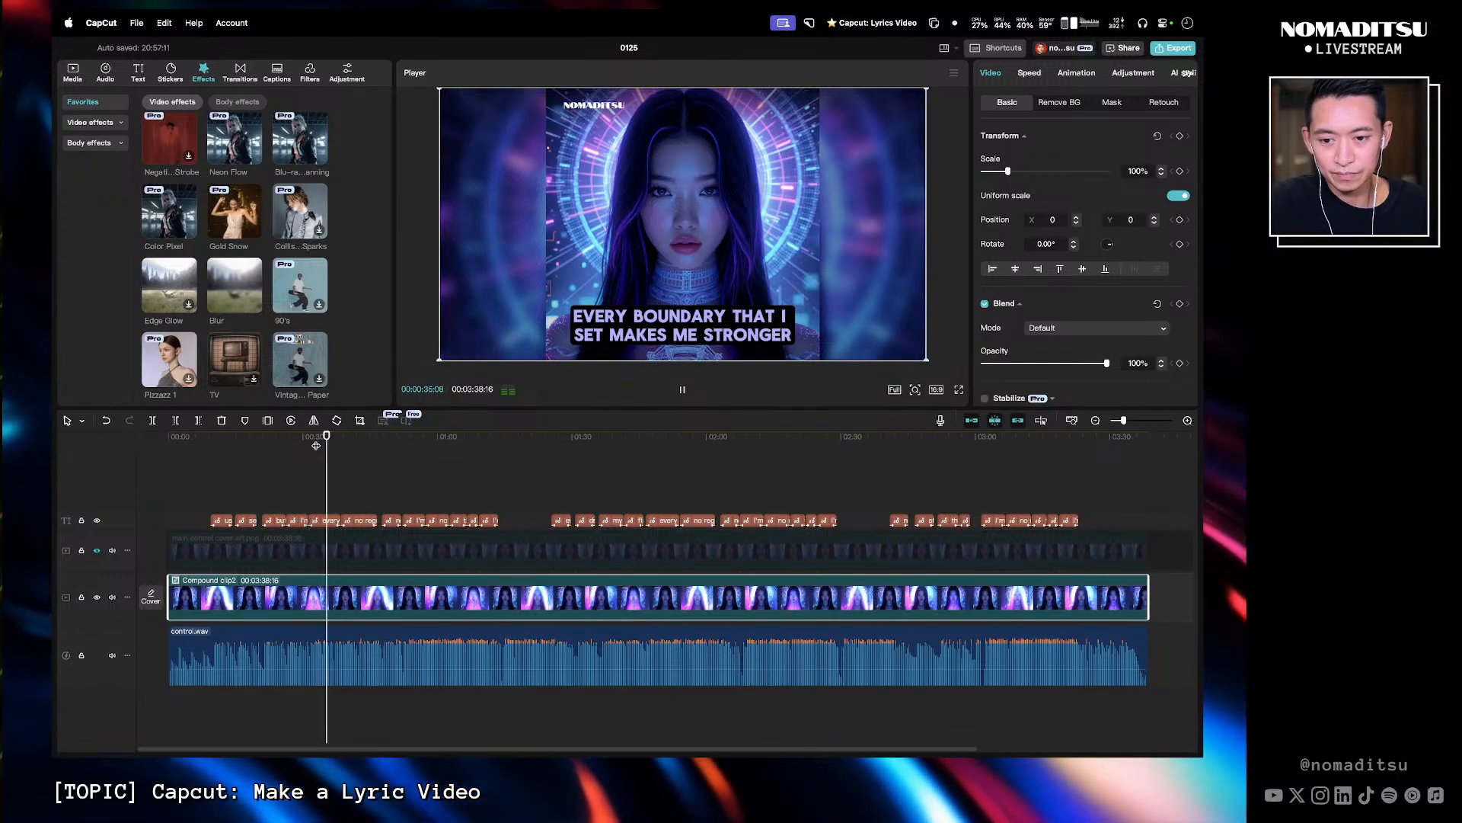
{"action": "key", "text": "space"}
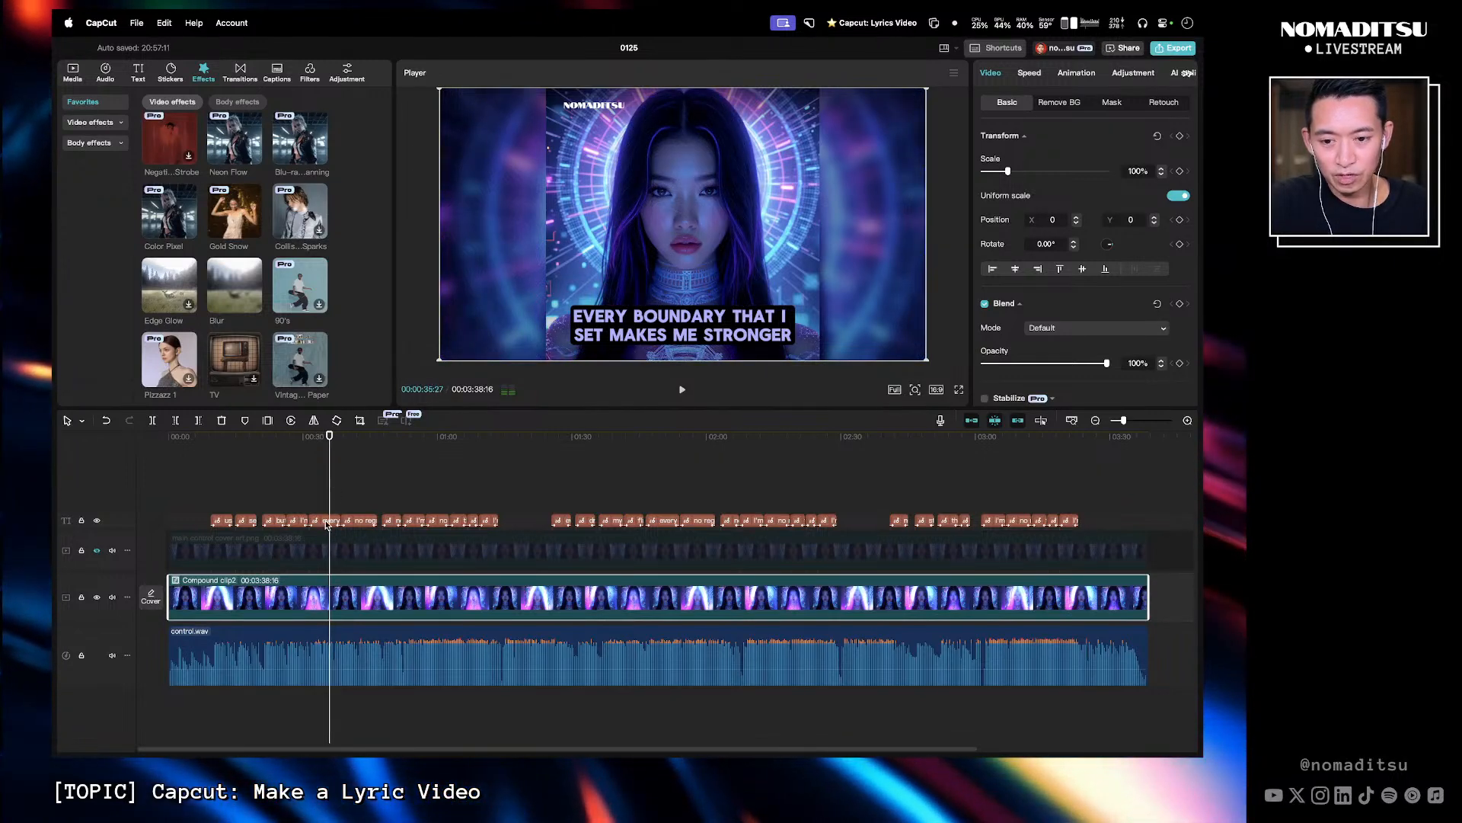
- Remove 'makes me stronger' from the 'every boundary that I set makes me stronger' caption text
{"action": "left_click", "coordinate": [326, 522]}
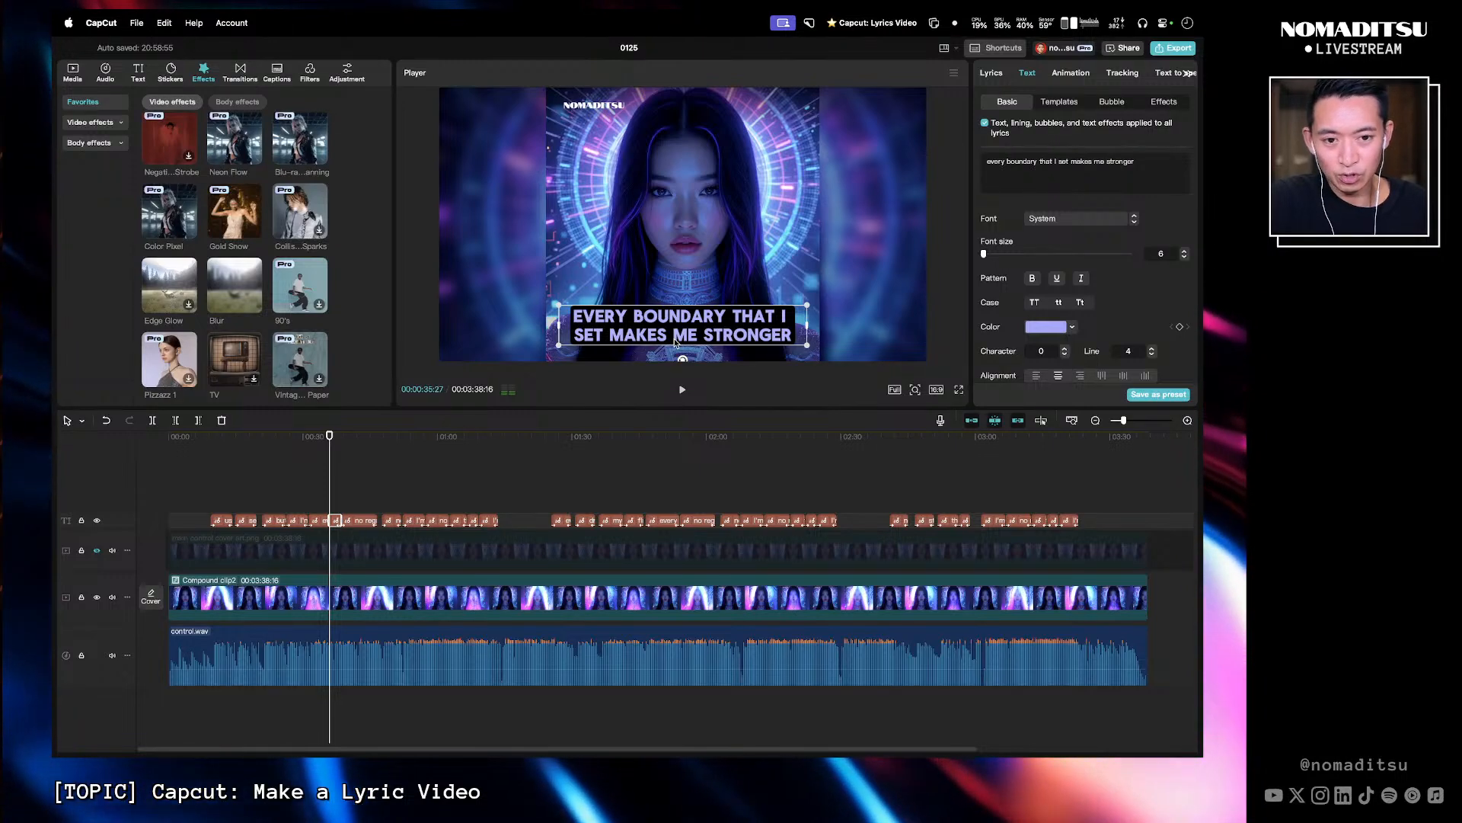
{"action": "left_click", "coordinate": [320, 447]}
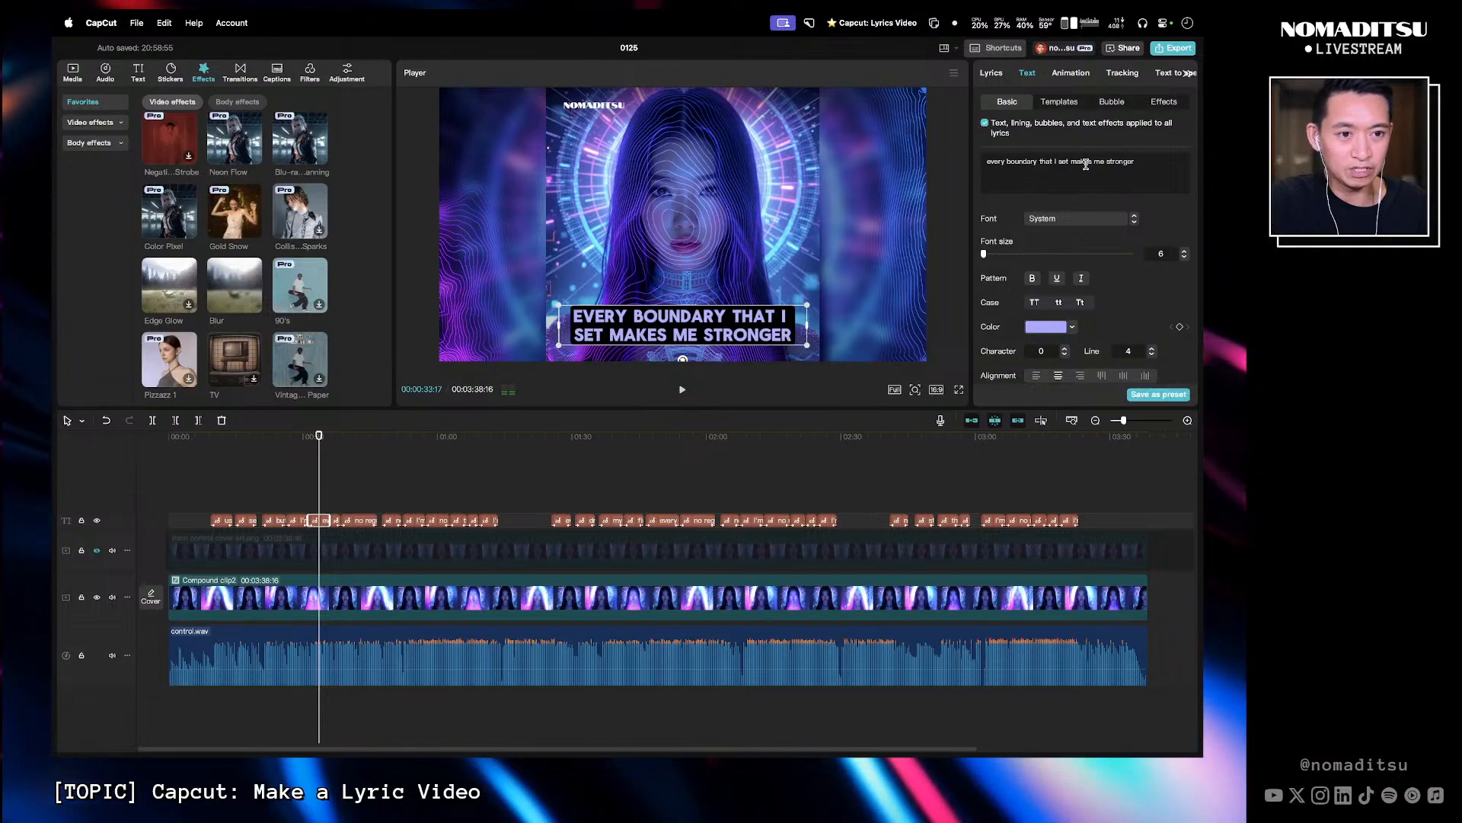
{"action": "left_click_drag", "start_coordinate": [1072, 161], "coordinate": [1142, 161]}
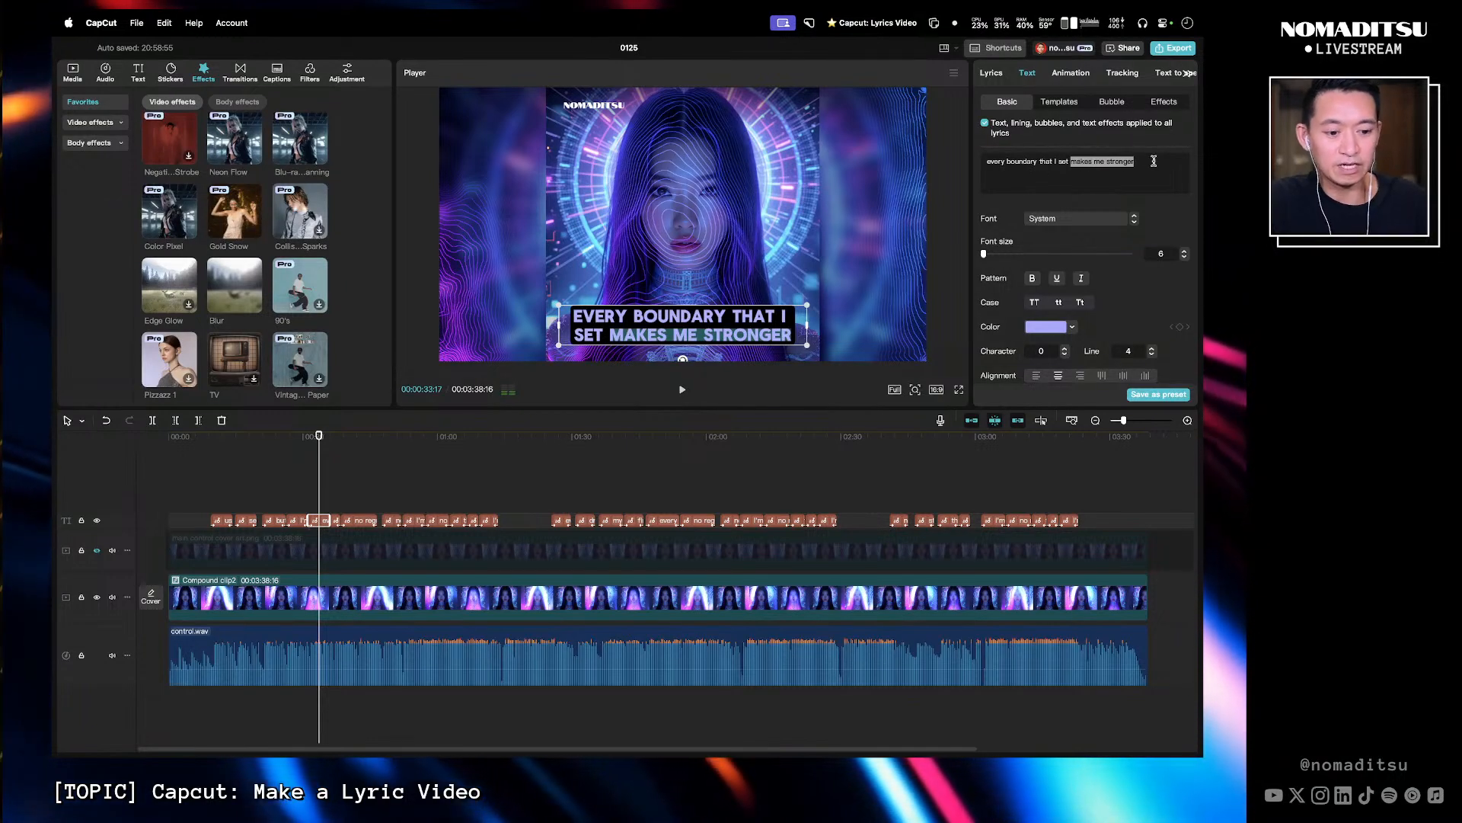
{"action": "key", "text": "BackSpace"}
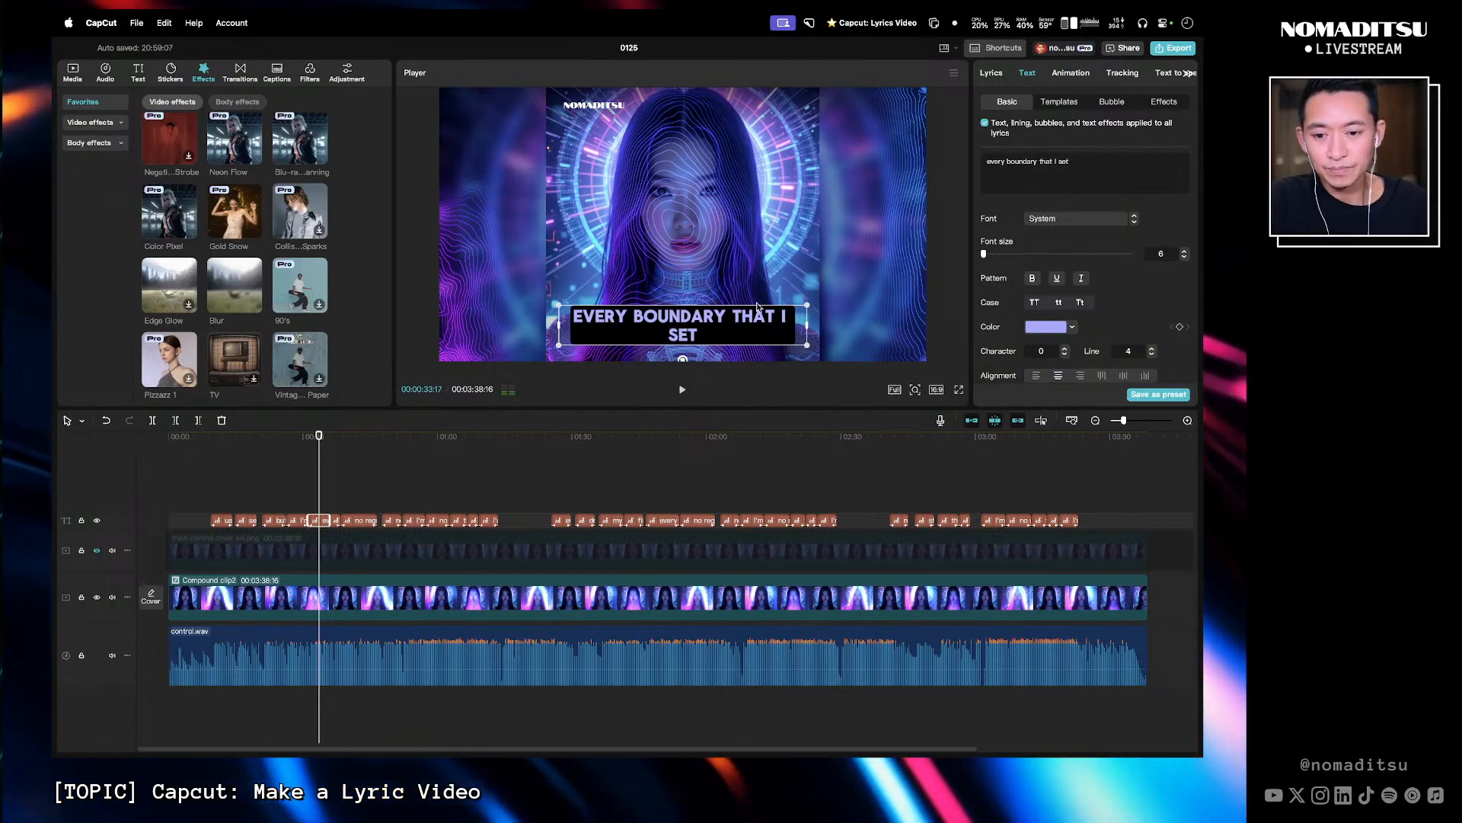
- Delete the short leftover caption clip at the playhead and extend the following 'no regret' caption back to fill the gap
{"action": "left_click", "coordinate": [335, 440]}
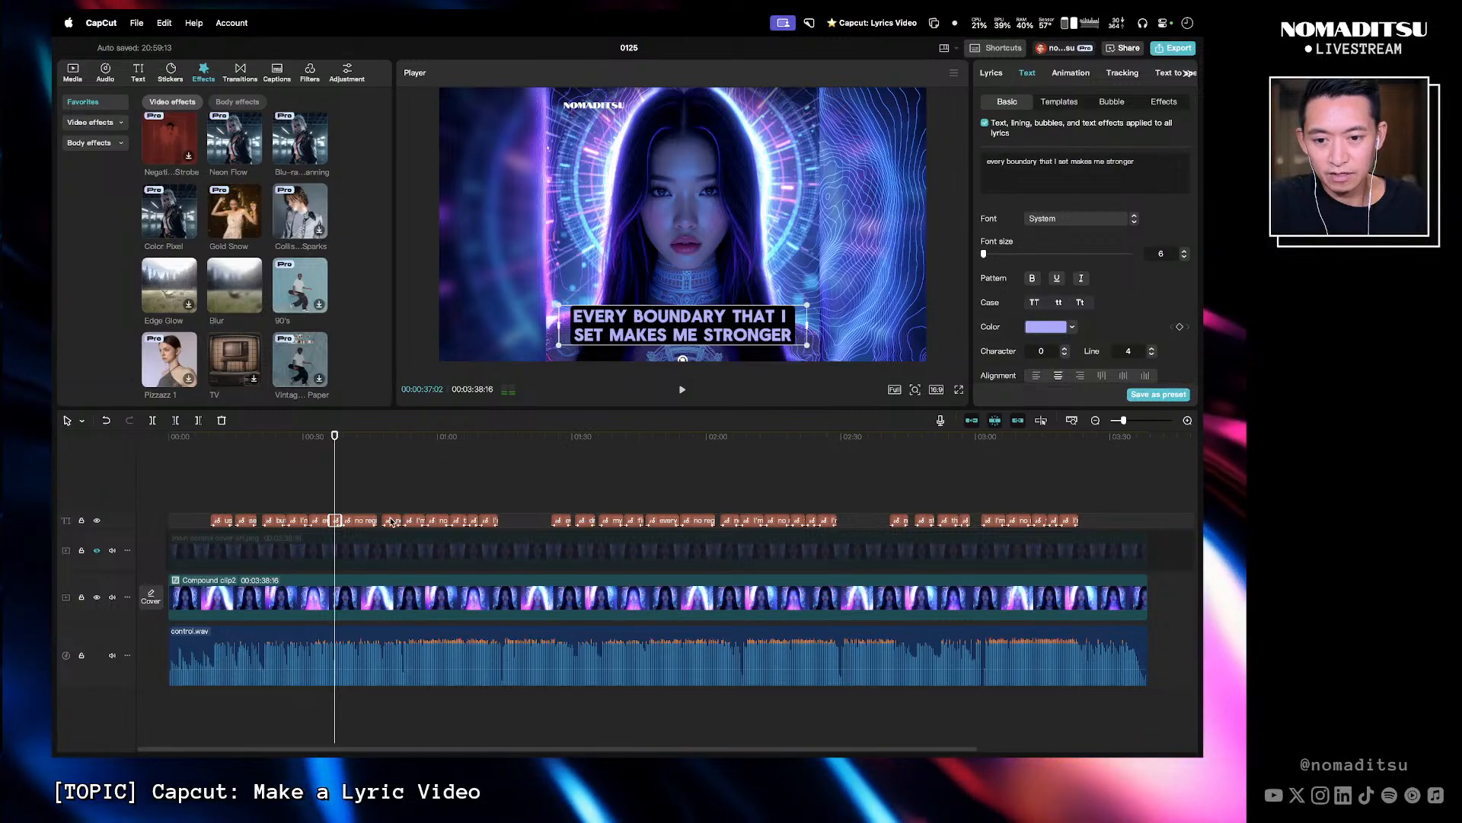
{"action": "left_click", "coordinate": [364, 521]}
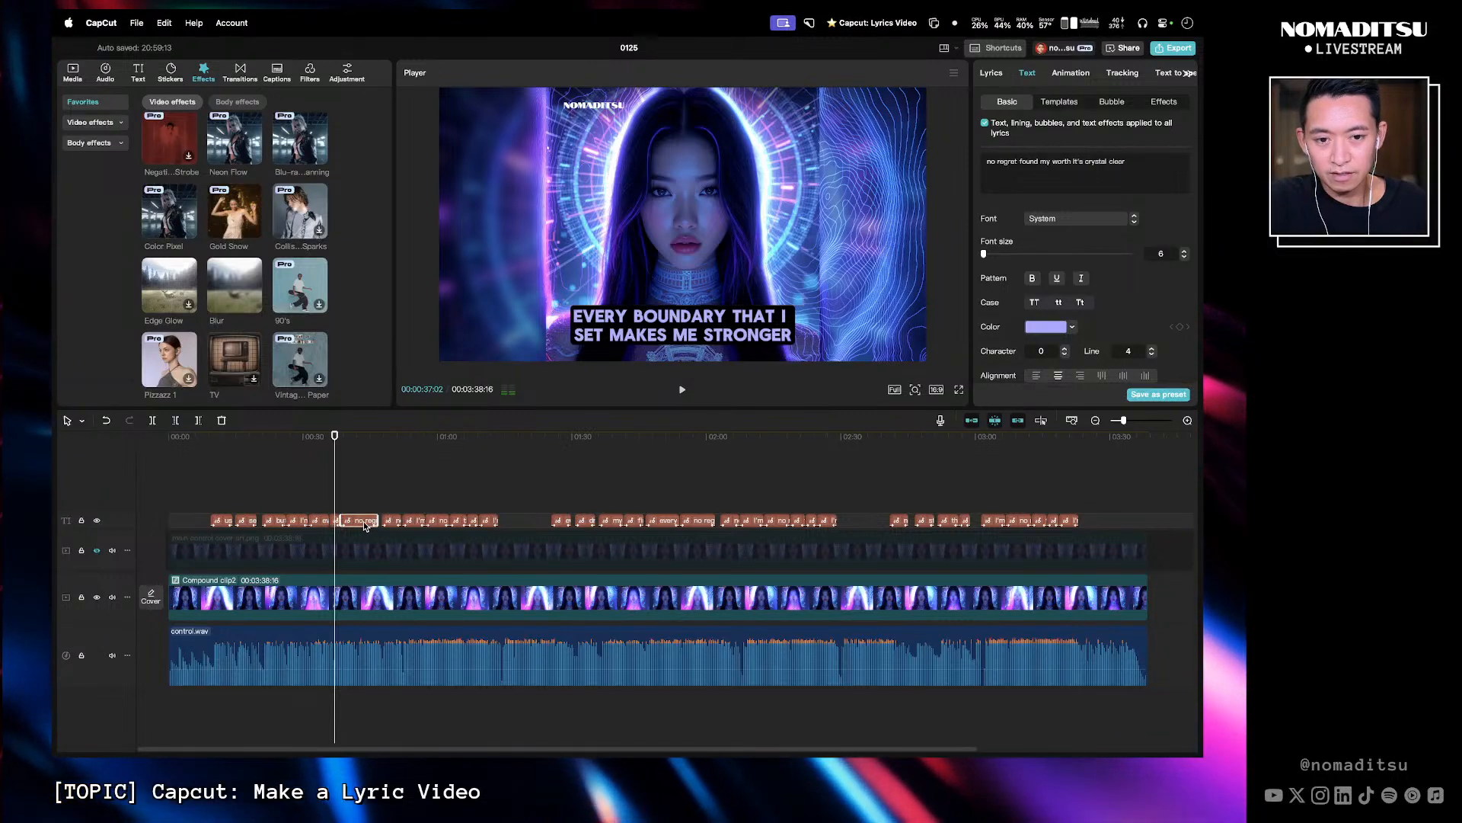
{"action": "left_click", "coordinate": [335, 521]}
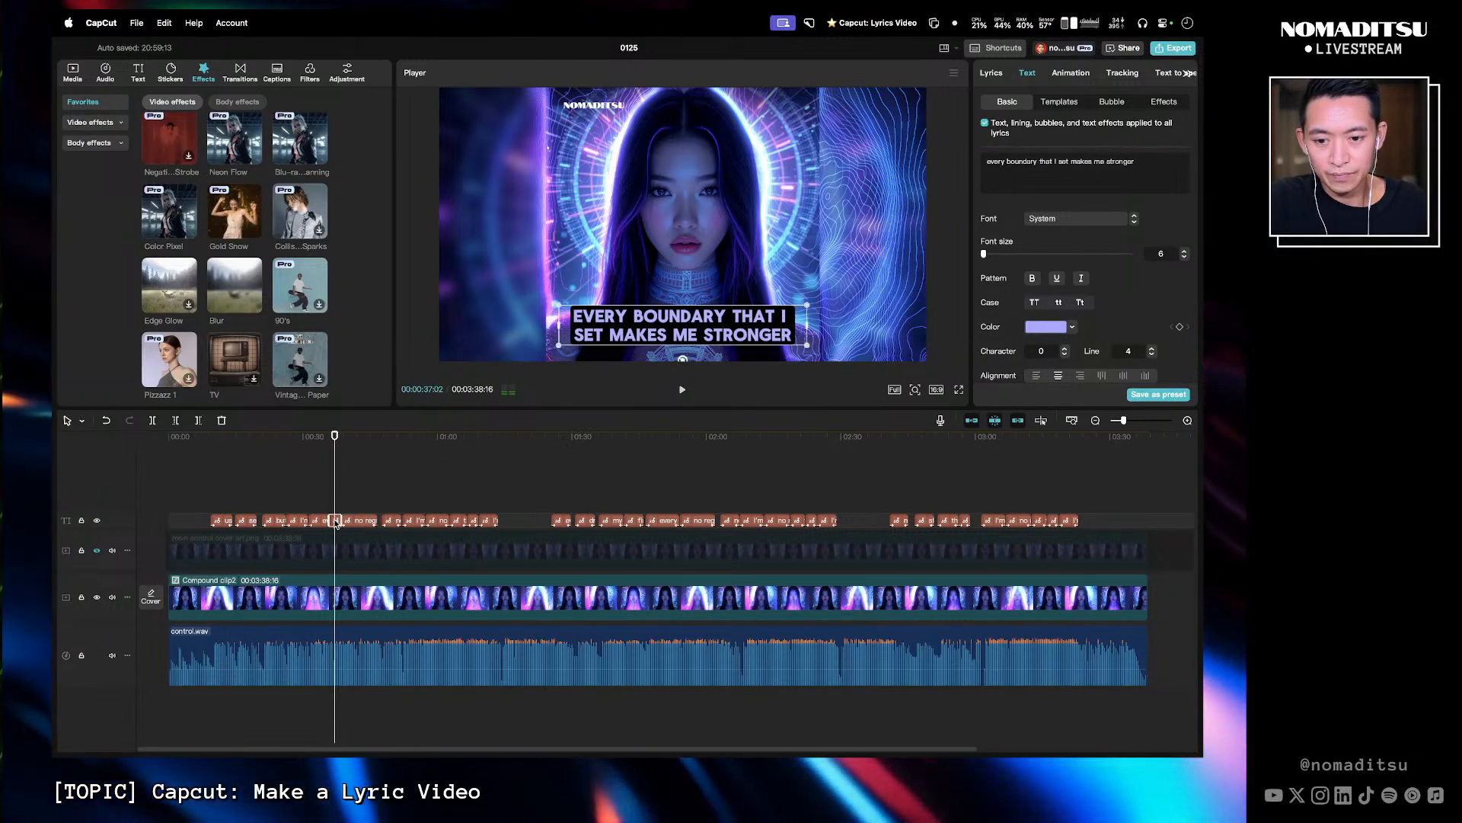
{"action": "key", "text": "Delete"}
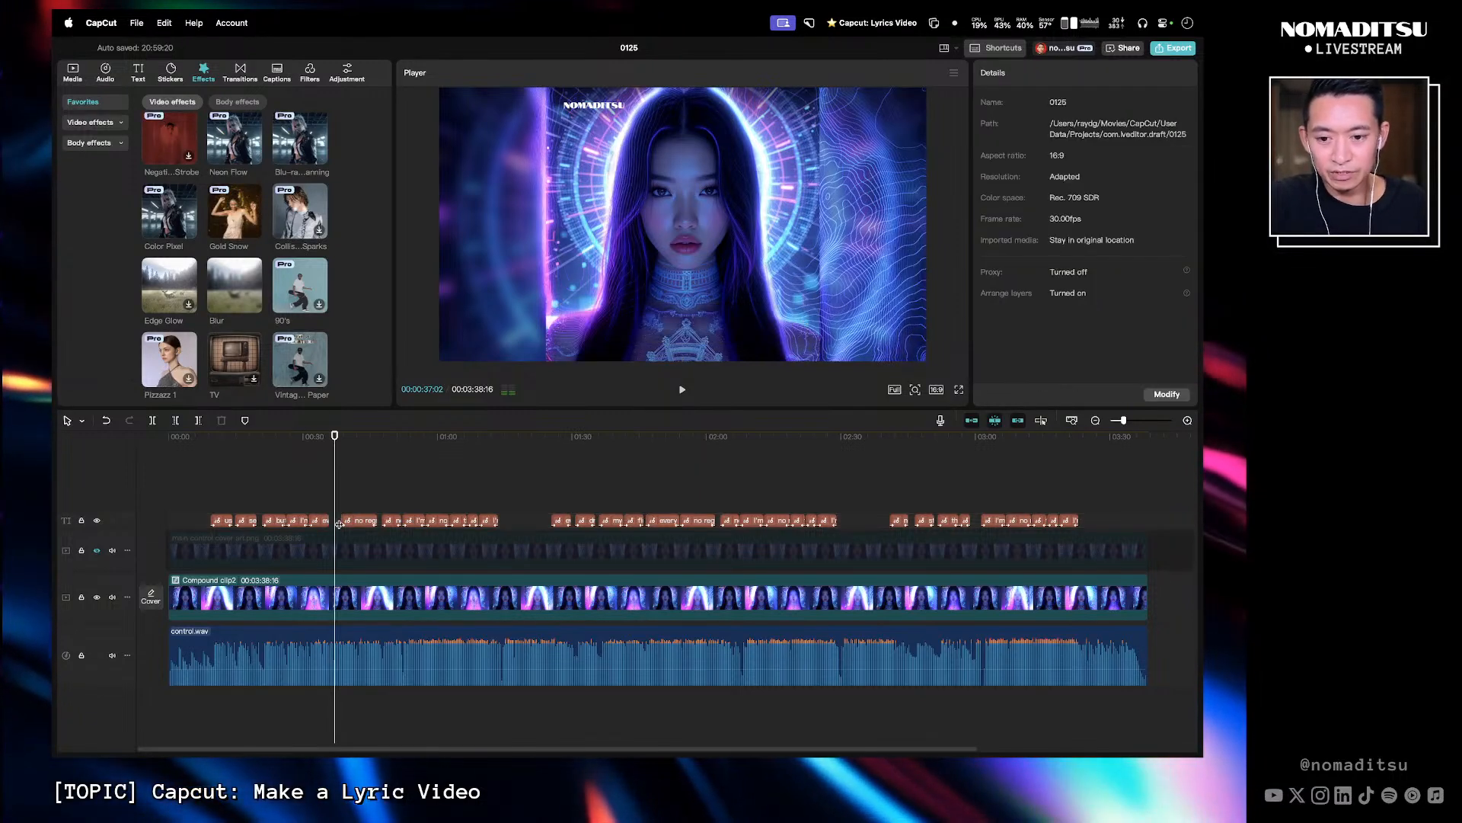
{"action": "left_click_drag", "start_coordinate": [344, 519], "coordinate": [330, 515]}
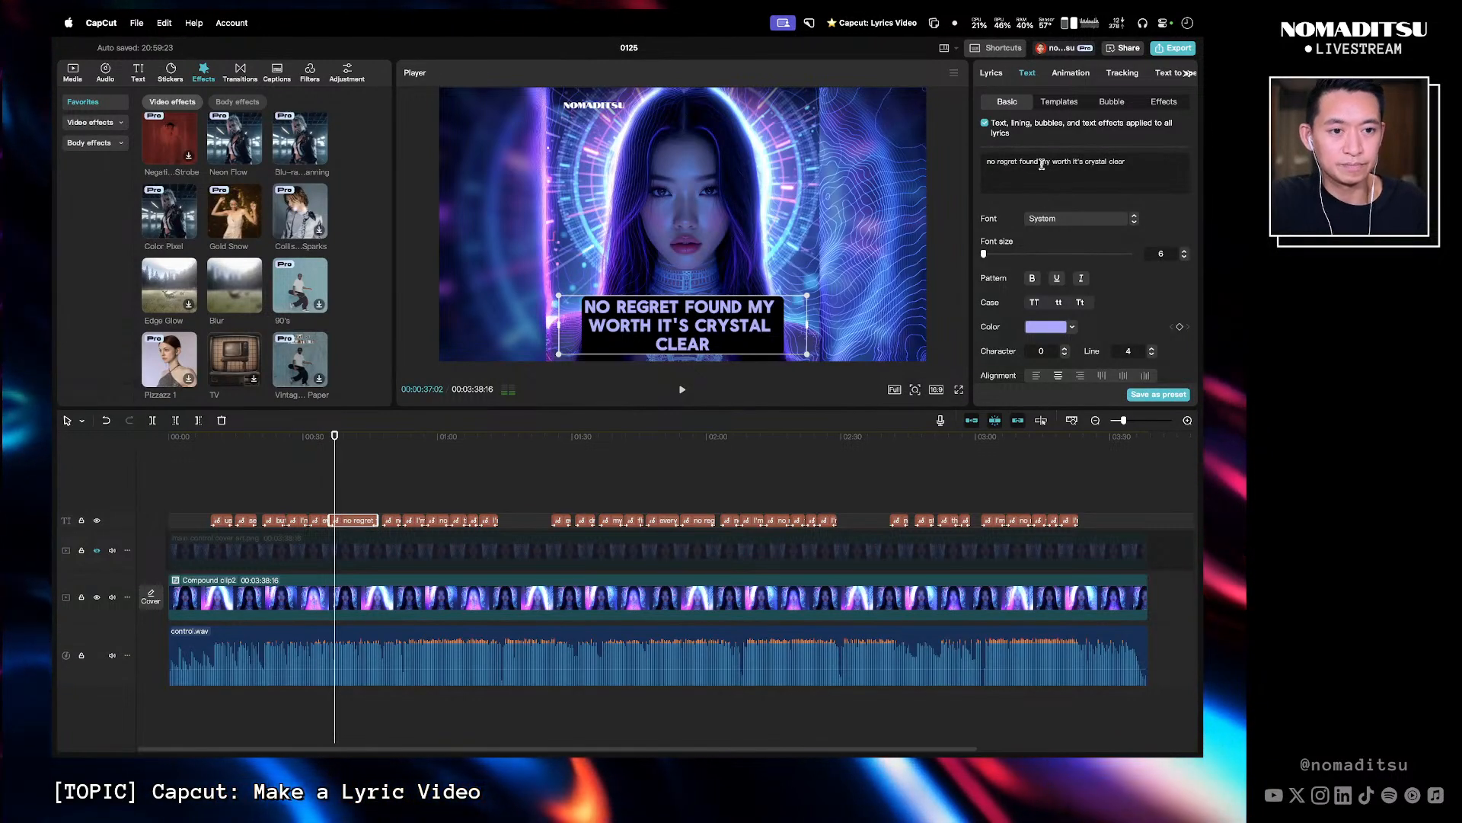
- Insert 'makes me stronger' as a separate first line at the start of the 'no regret found my worth' caption
{"action": "left_click", "coordinate": [987, 162]}
{"action": "type", "text": "Ma"}
{"action": "key", "text": "BackSpace"}
{"action": "key", "text": "BackSpace"}
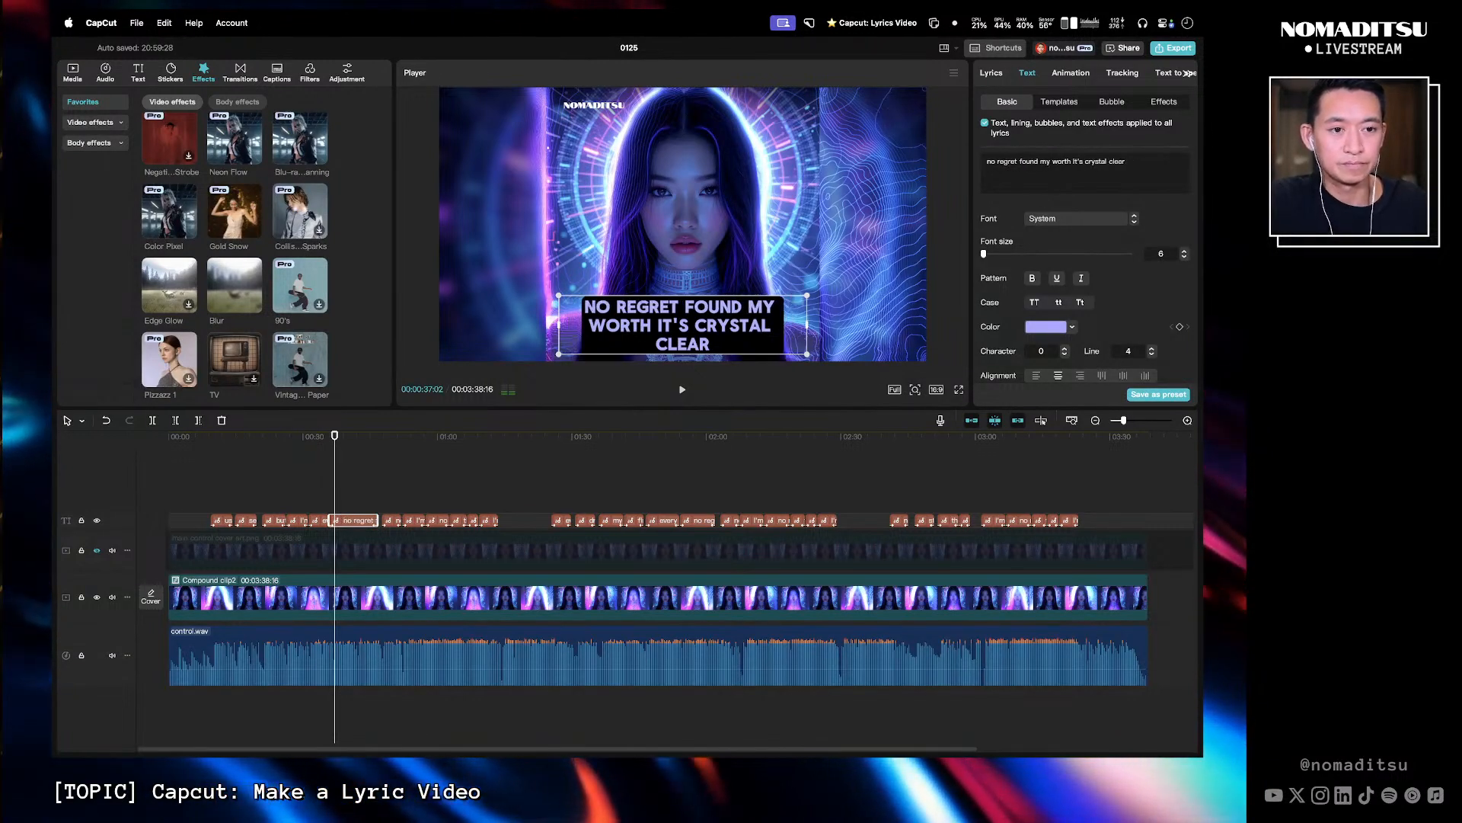
{"action": "type", "text": "makes me stronger"}
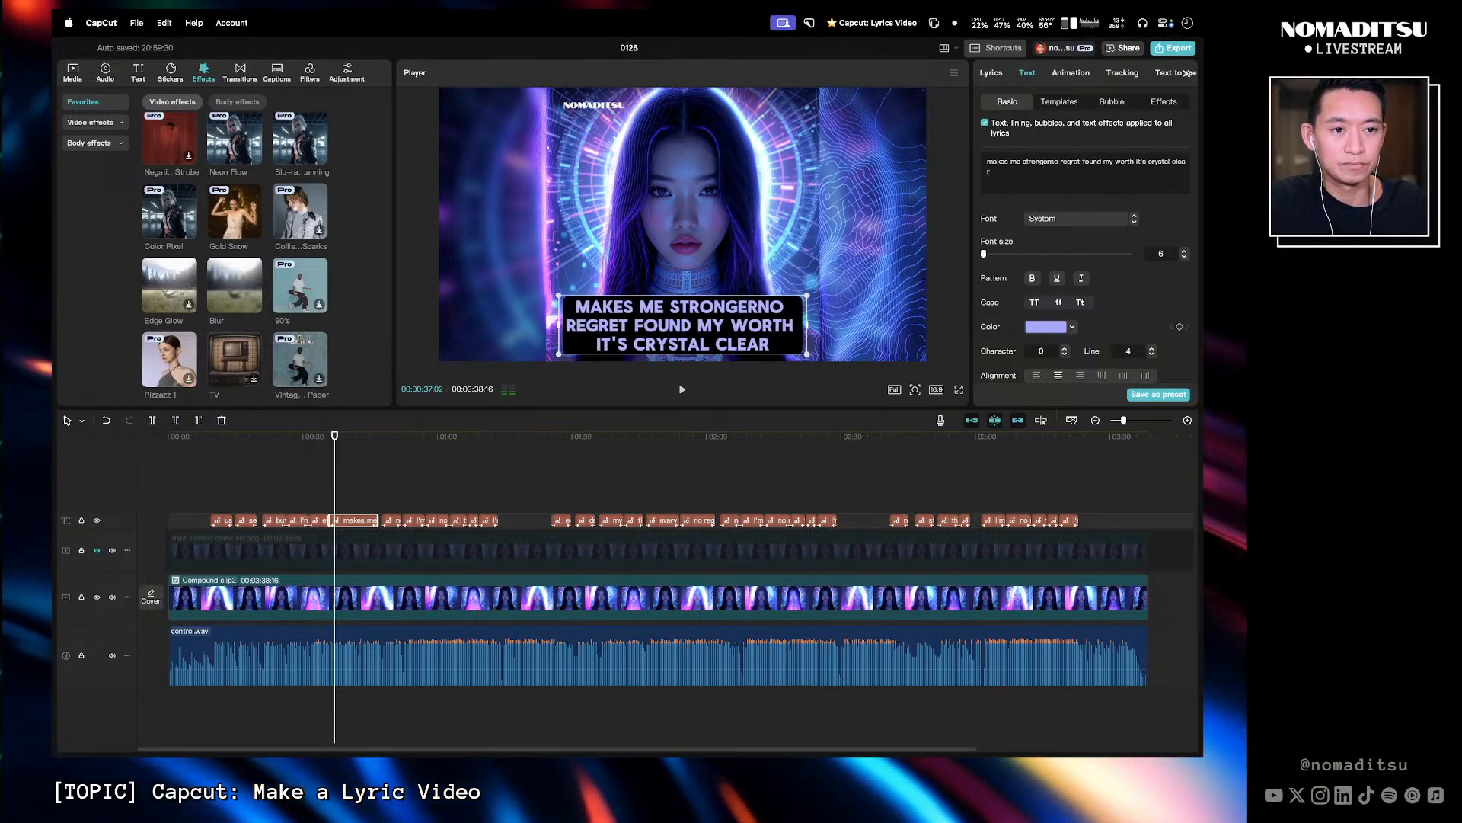
{"action": "key", "text": "Return"}
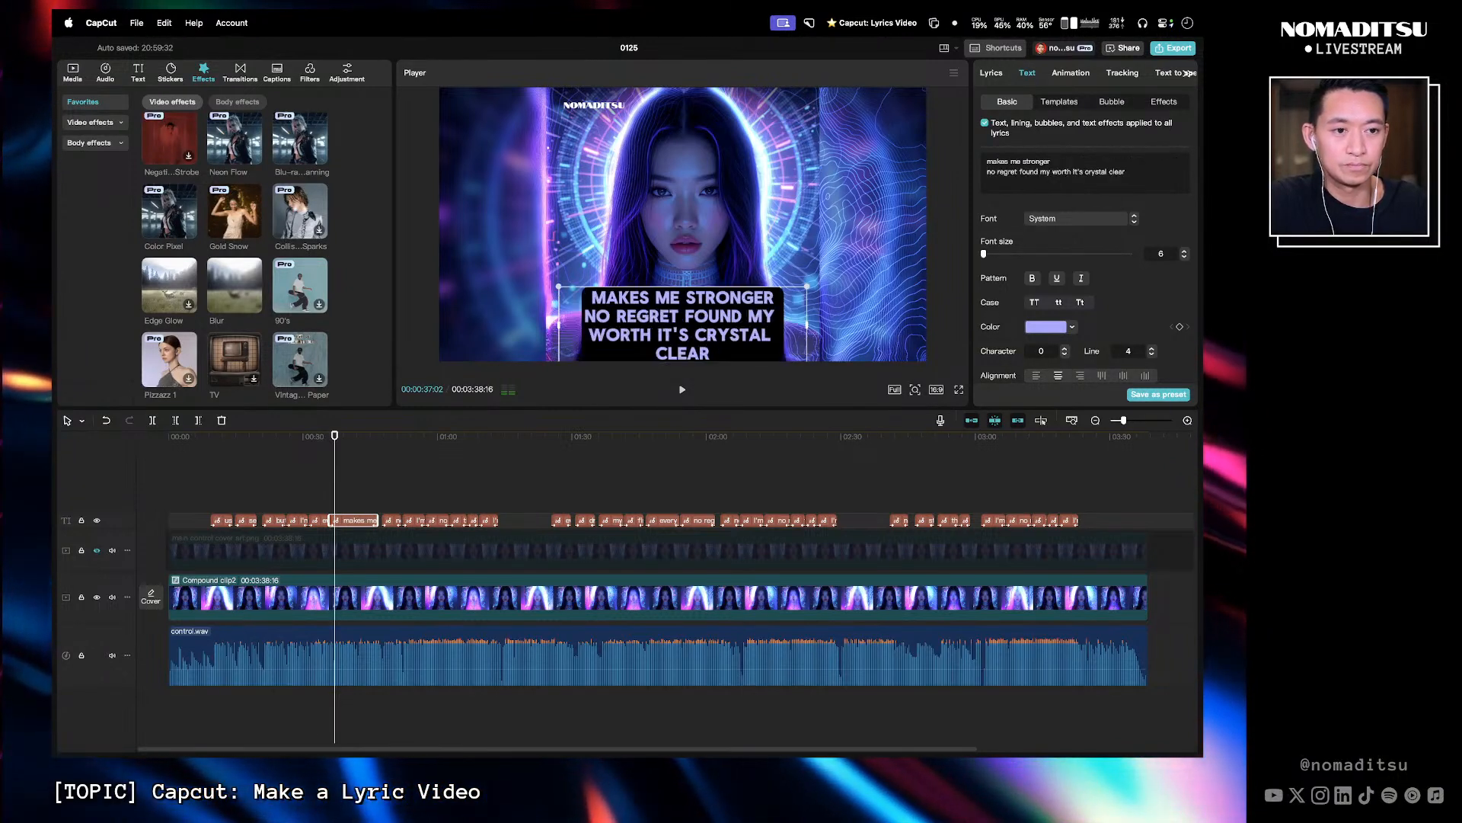
- Remove 'found my worth it's crystal clear' from that caption's text and preview the edited caption
{"action": "left_click_drag", "start_coordinate": [1020, 174], "coordinate": [1142, 172]}
{"action": "key", "text": "super+c"}
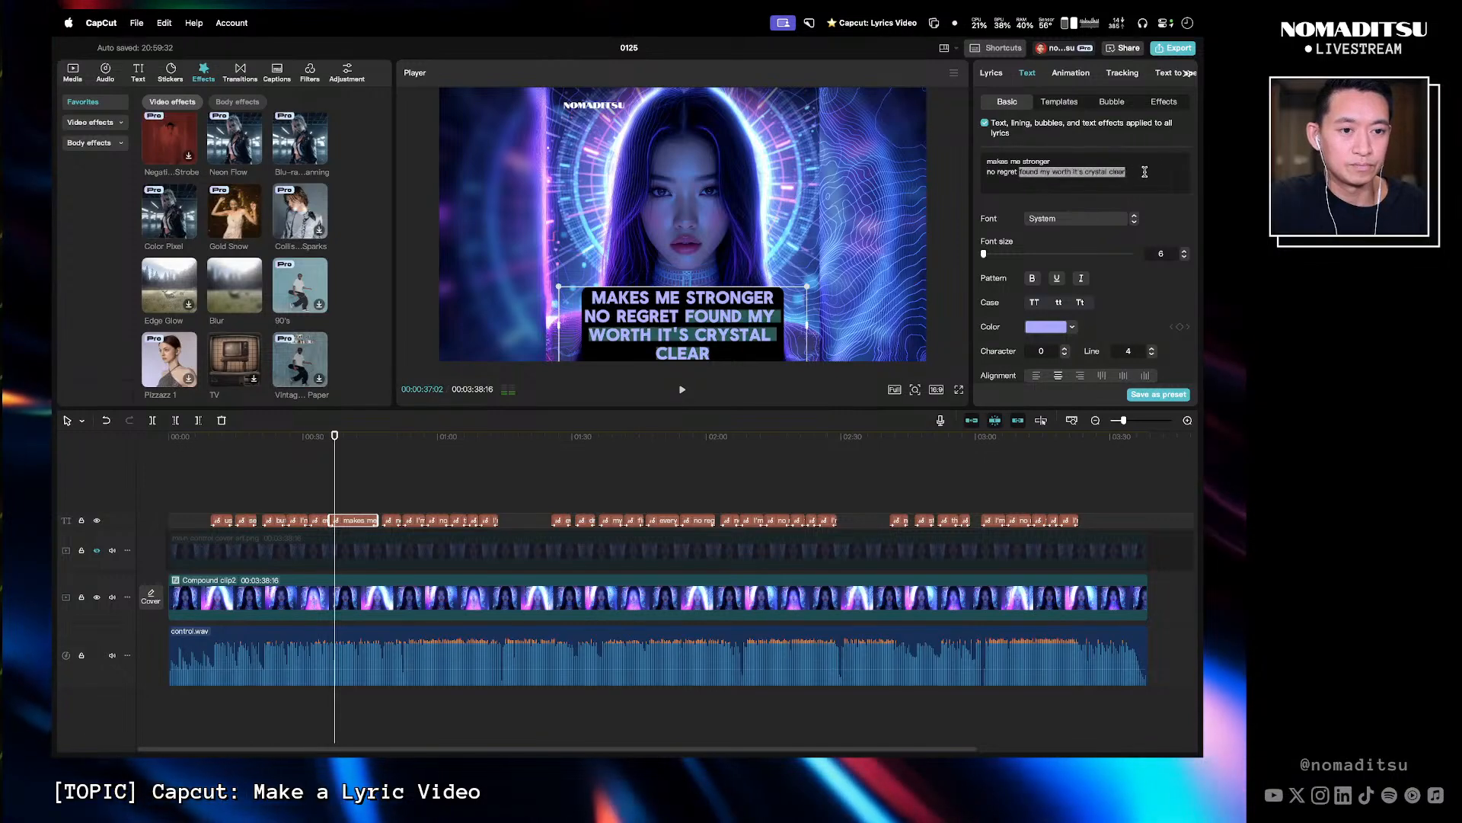
{"action": "key", "text": "BackSpace"}
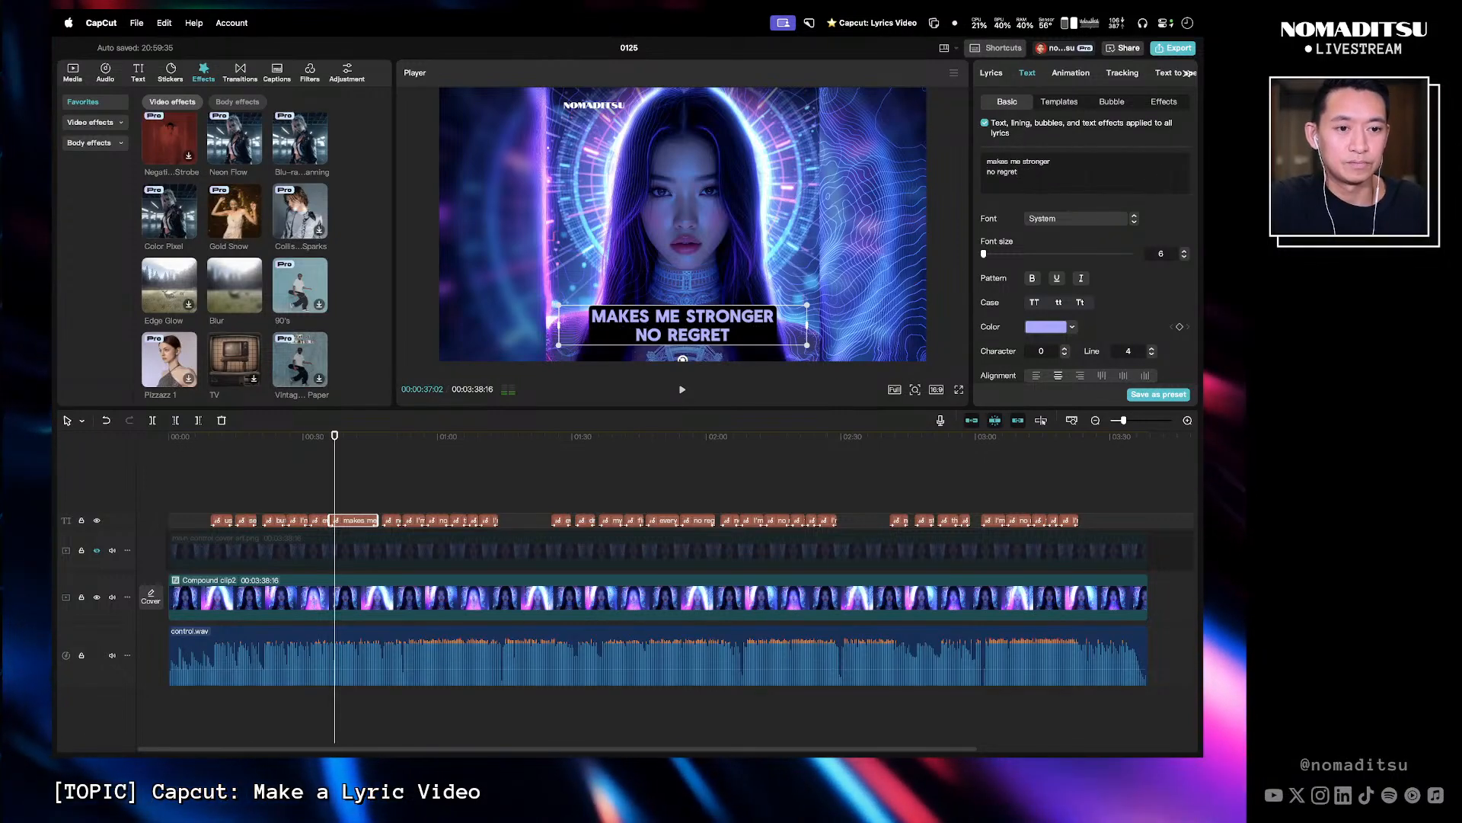
{"action": "left_click", "coordinate": [328, 449]}
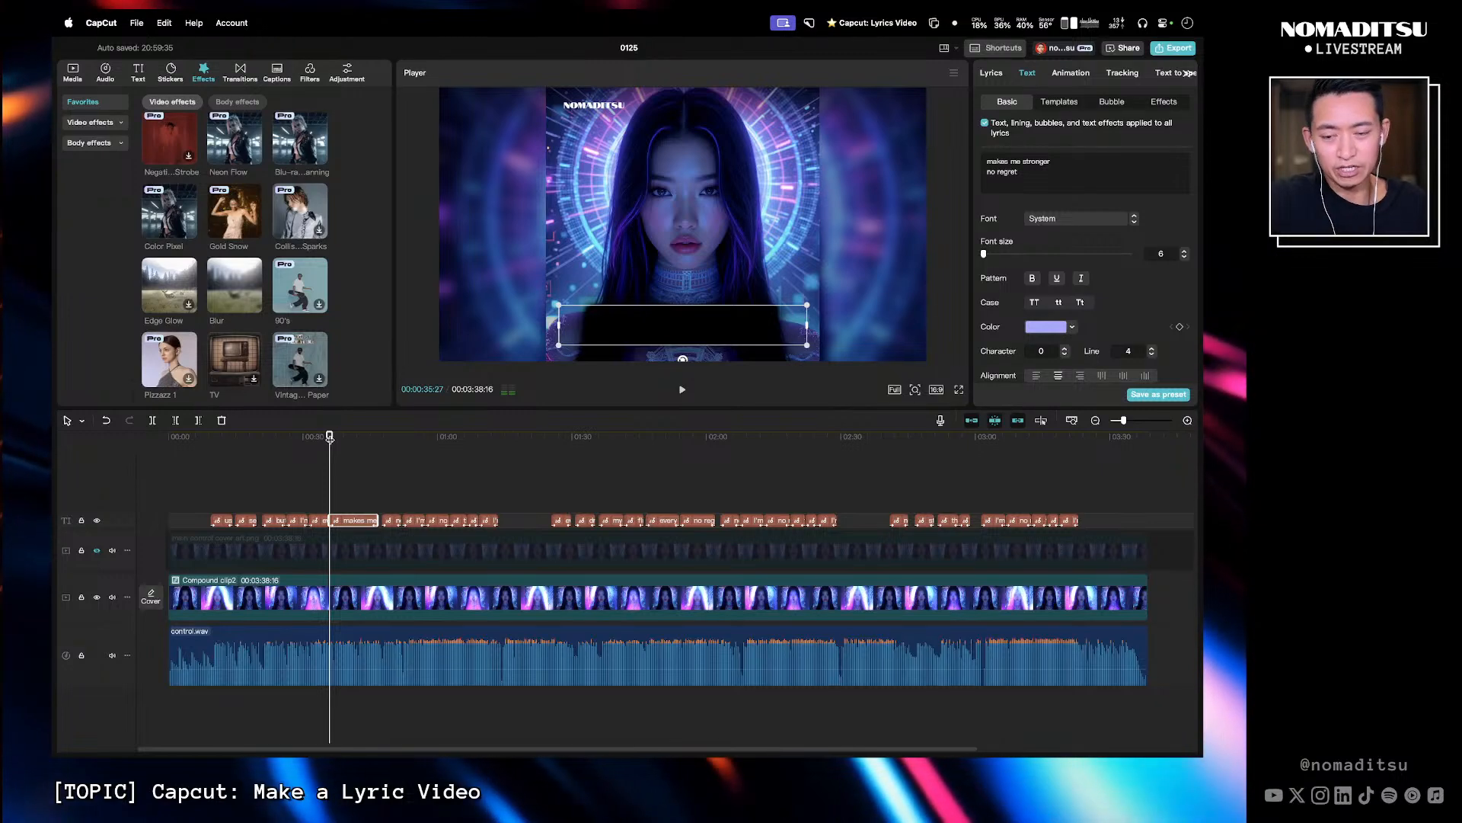
{"action": "key", "text": "space"}
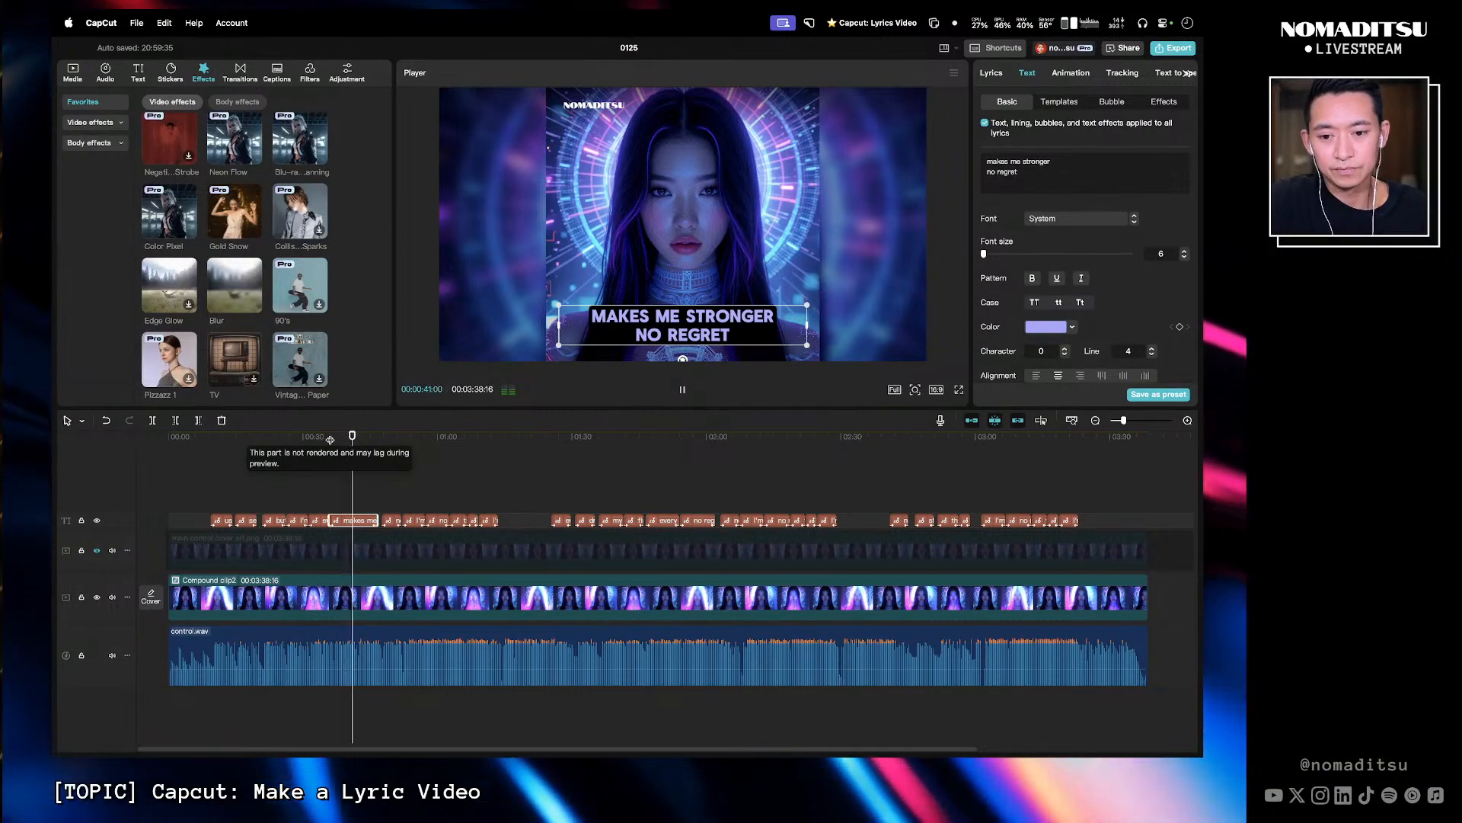
{"action": "key", "text": "space"}
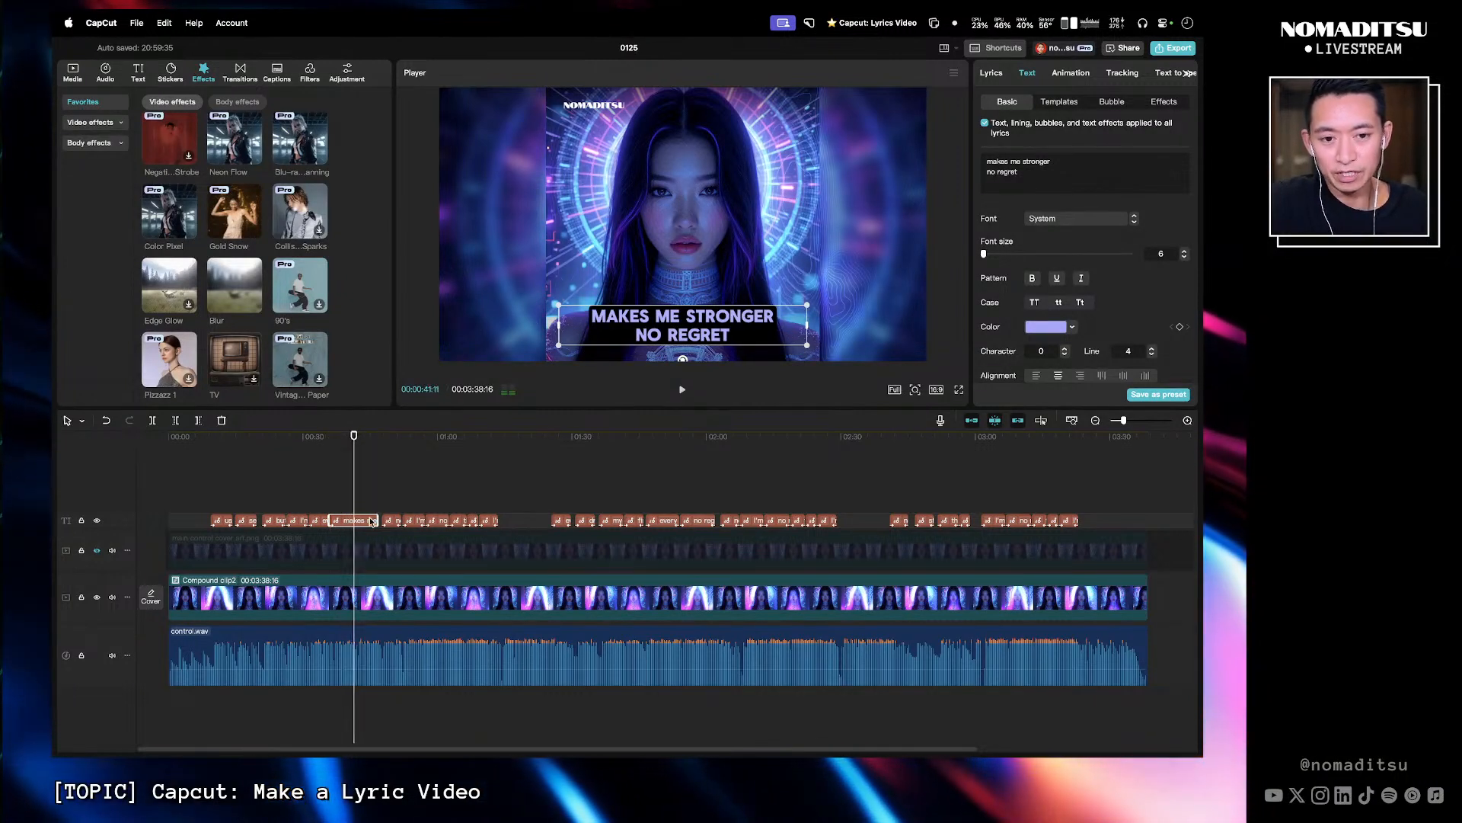
- Split the caption clip at about 0:41 and set the second part's text to 'found my worth it's crystal clear'
{"action": "key", "text": "super+b"}
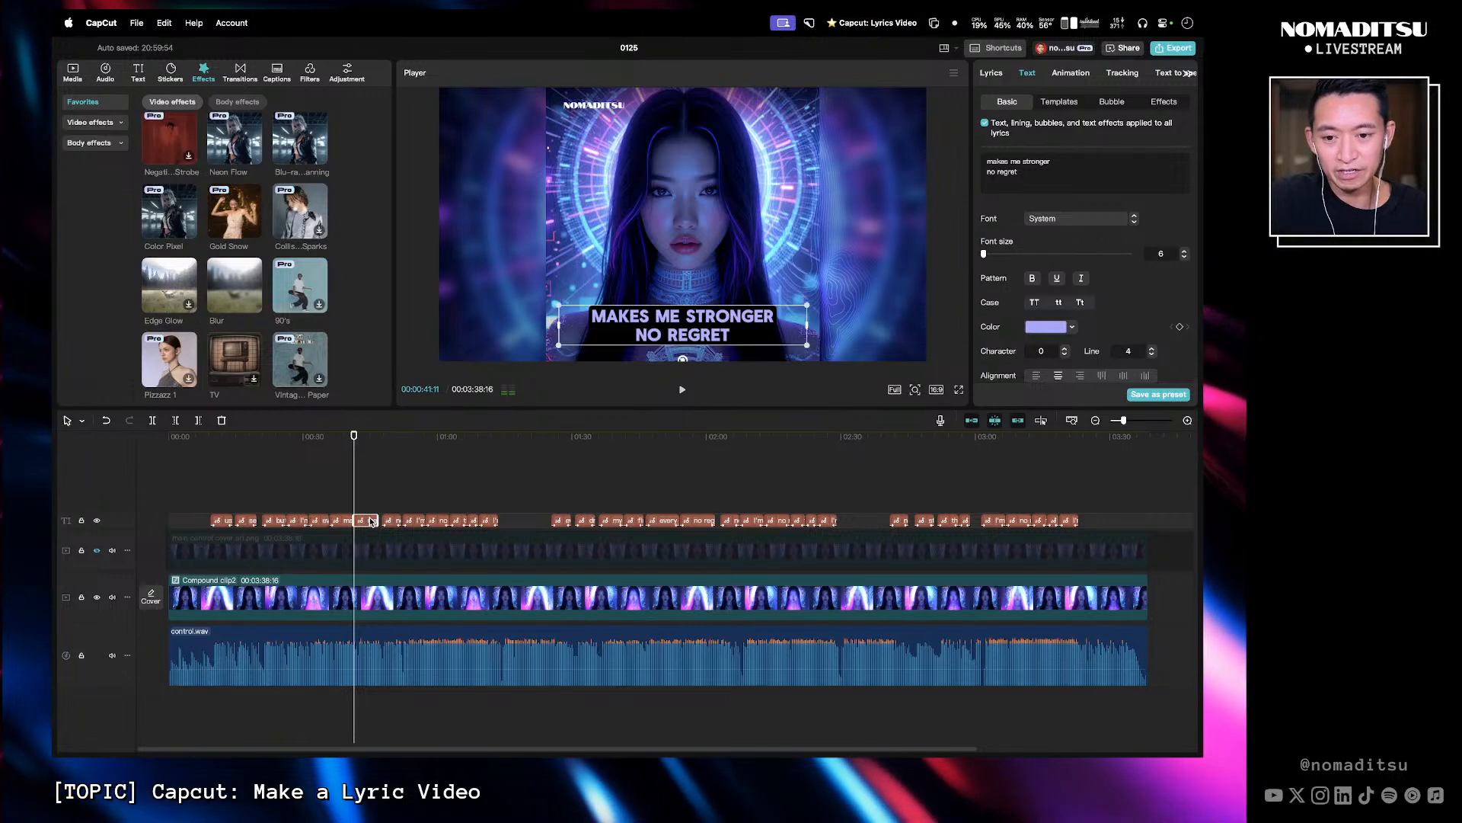
{"action": "left_click_drag", "start_coordinate": [1062, 175], "coordinate": [969, 159]}
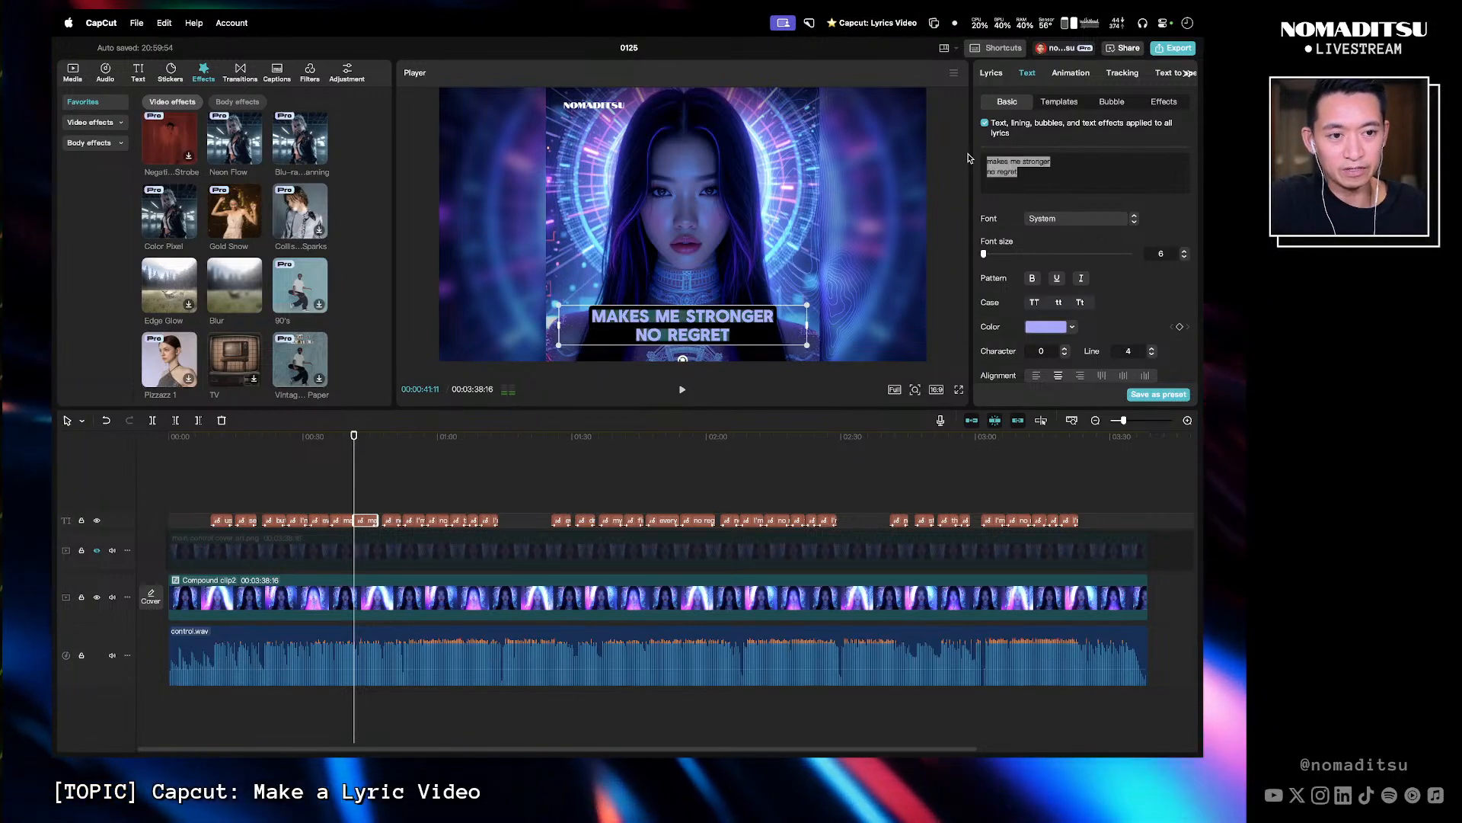
{"action": "key", "text": "super+v"}
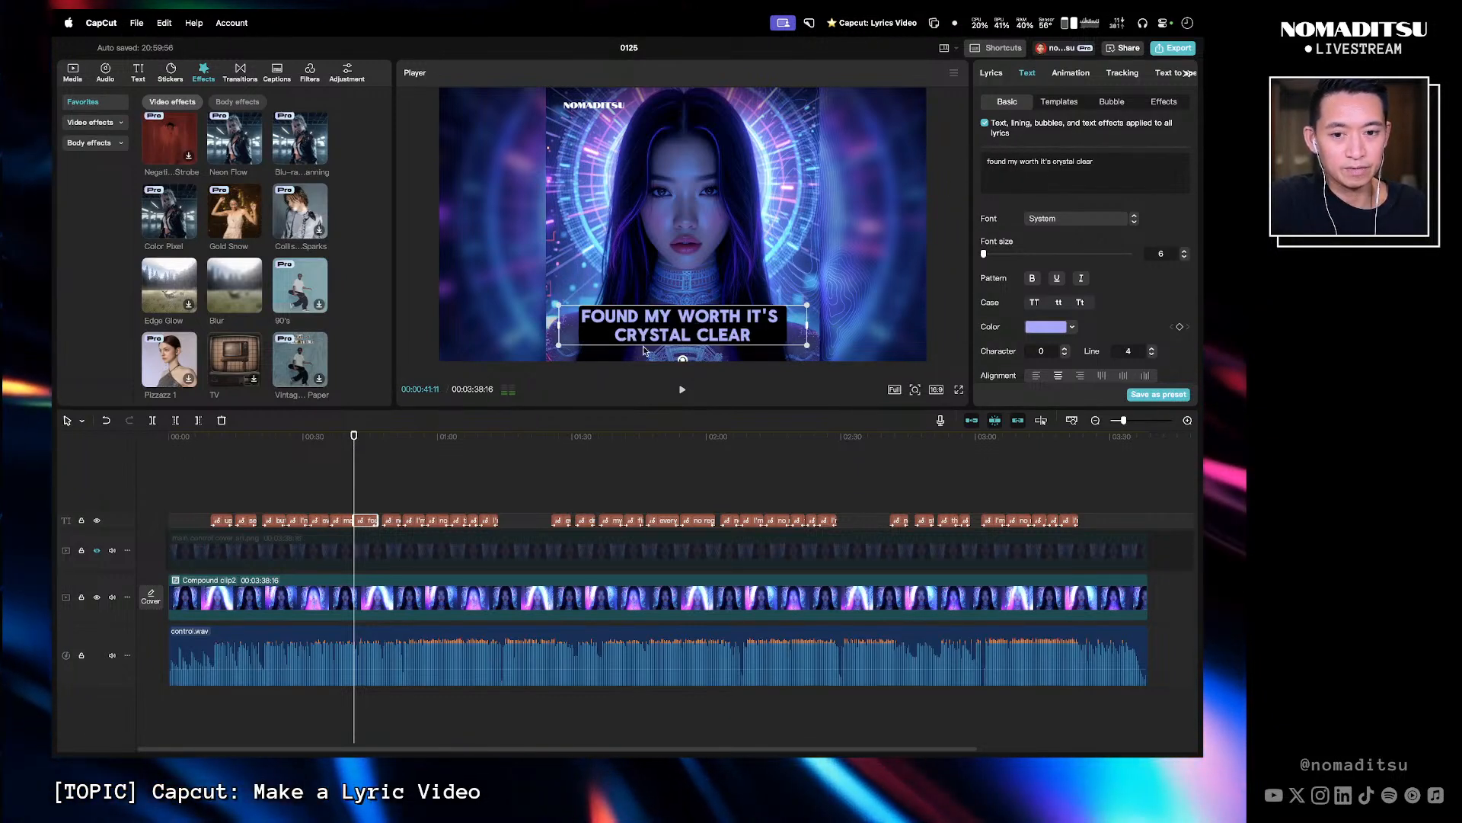
- Select the run of captions from about 0:25 to 1:00 and apply the Laser Cut out animation to them
{"action": "left_click", "coordinate": [347, 437]}
{"action": "key", "text": "space"}
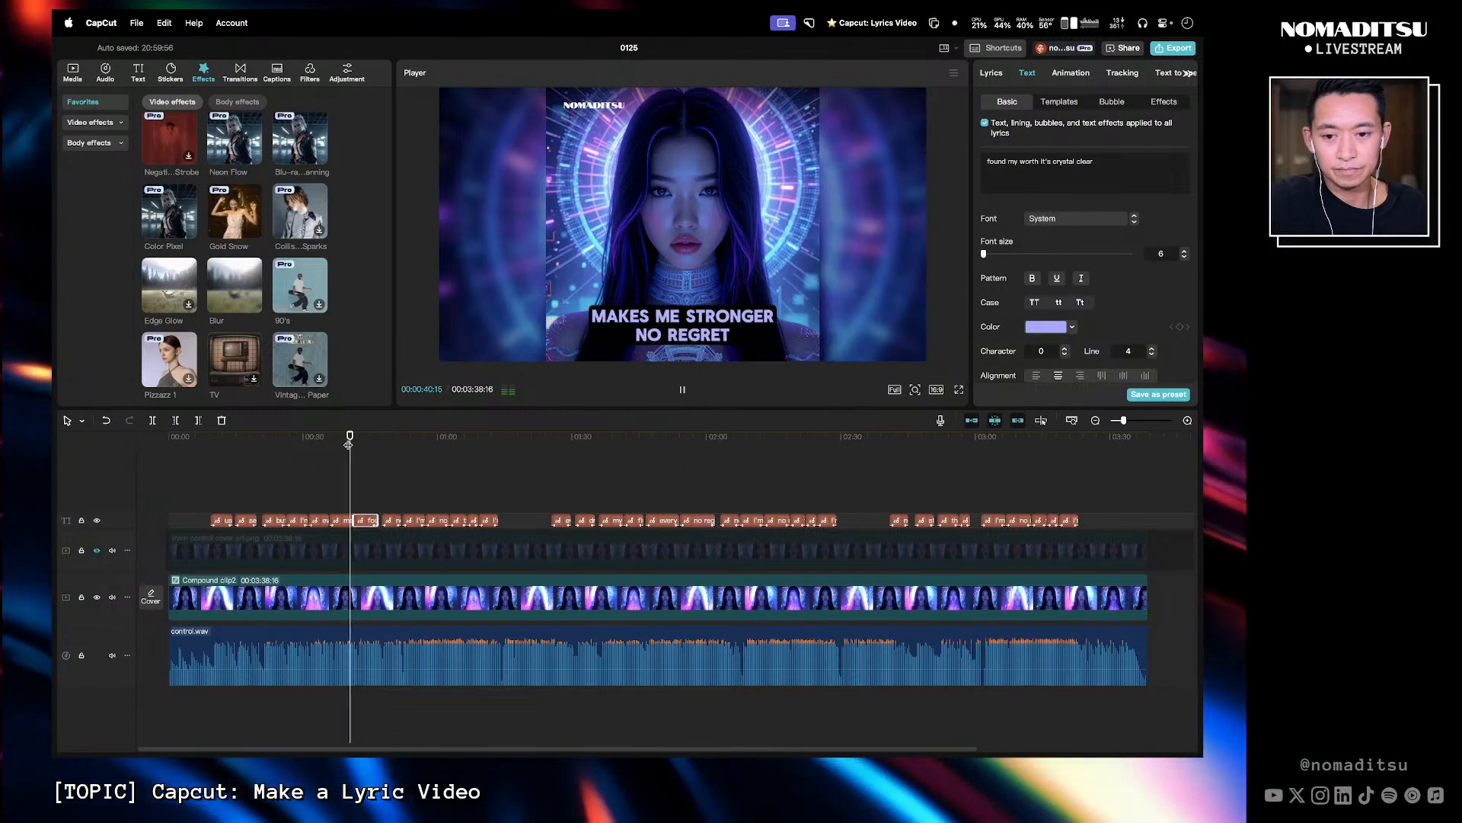
{"action": "key", "text": "space"}
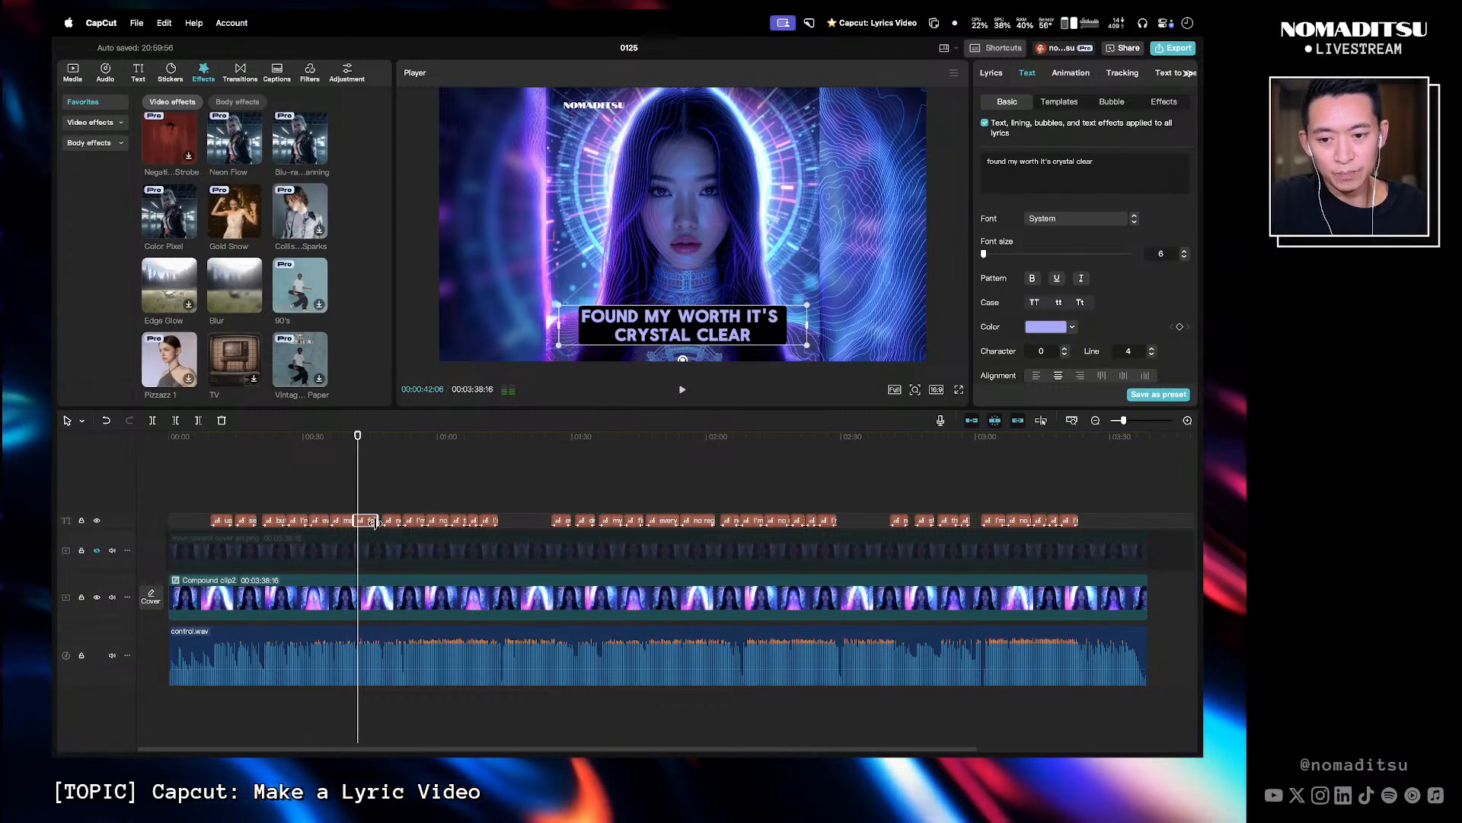
{"action": "left_click", "coordinate": [290, 491]}
{"action": "left_click_drag", "start_coordinate": [291, 488], "coordinate": [449, 518]}
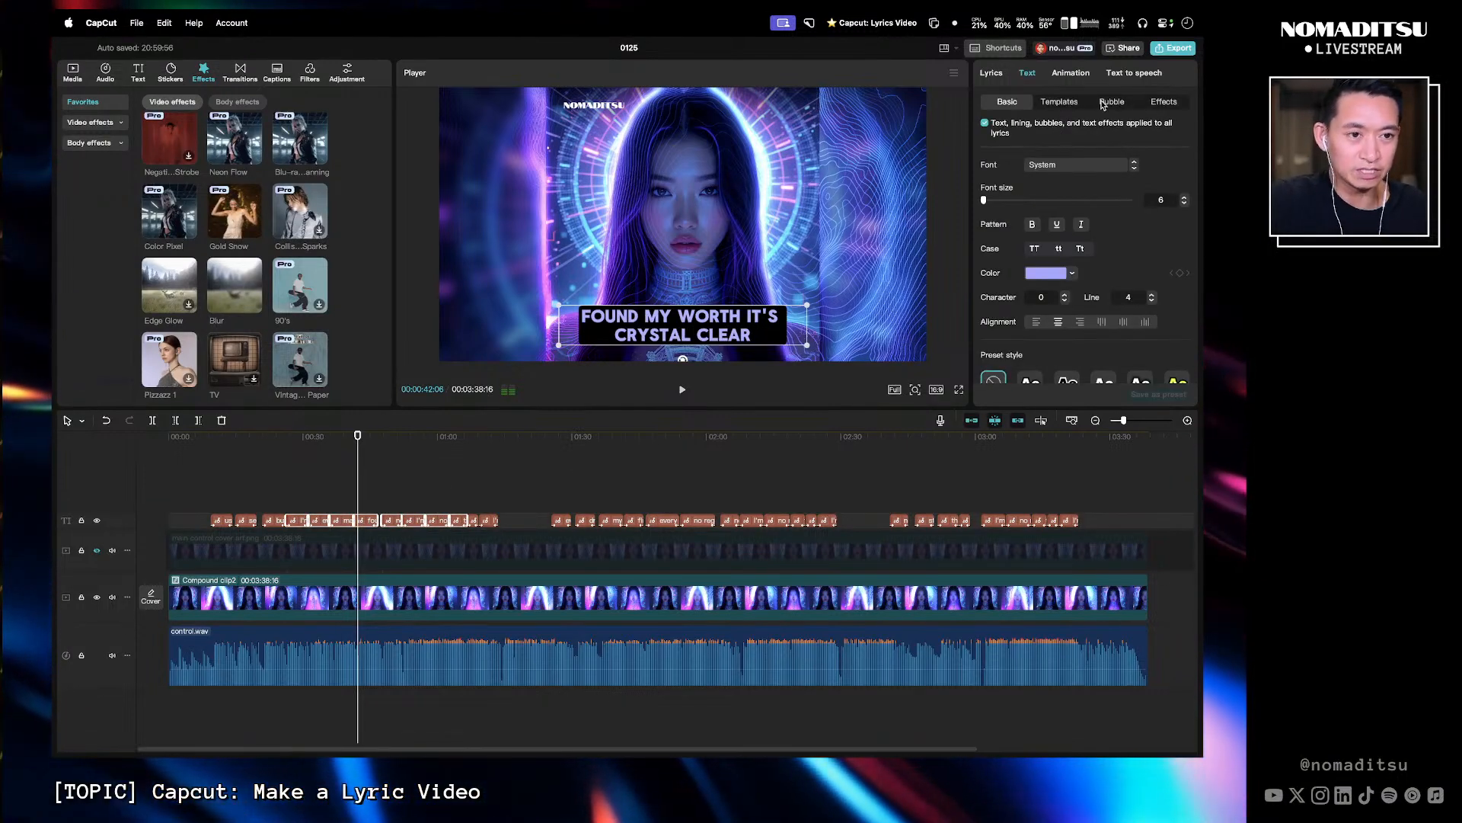
{"action": "left_click", "coordinate": [1071, 74]}
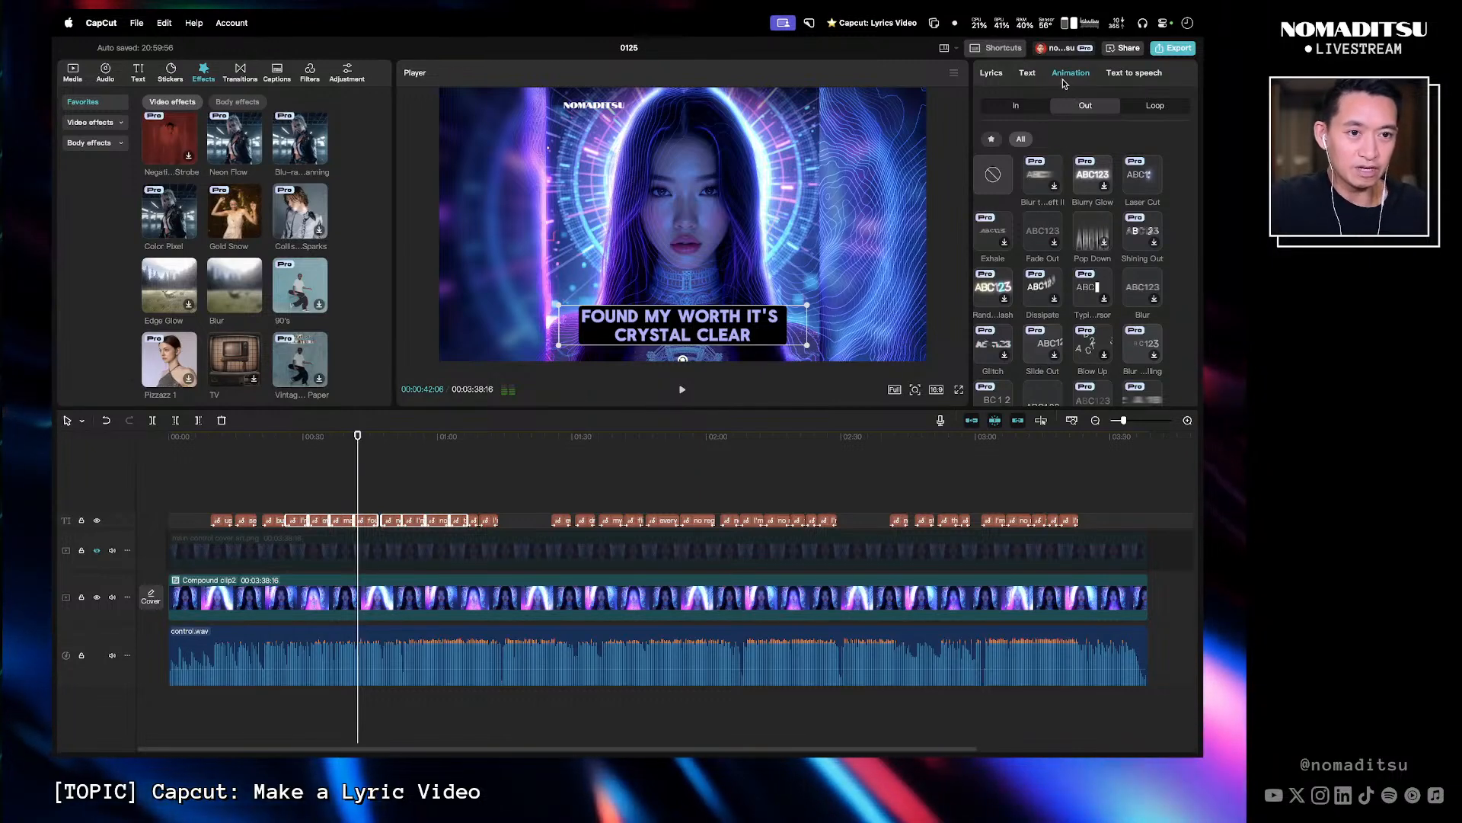
{"action": "left_click", "coordinate": [1045, 110]}
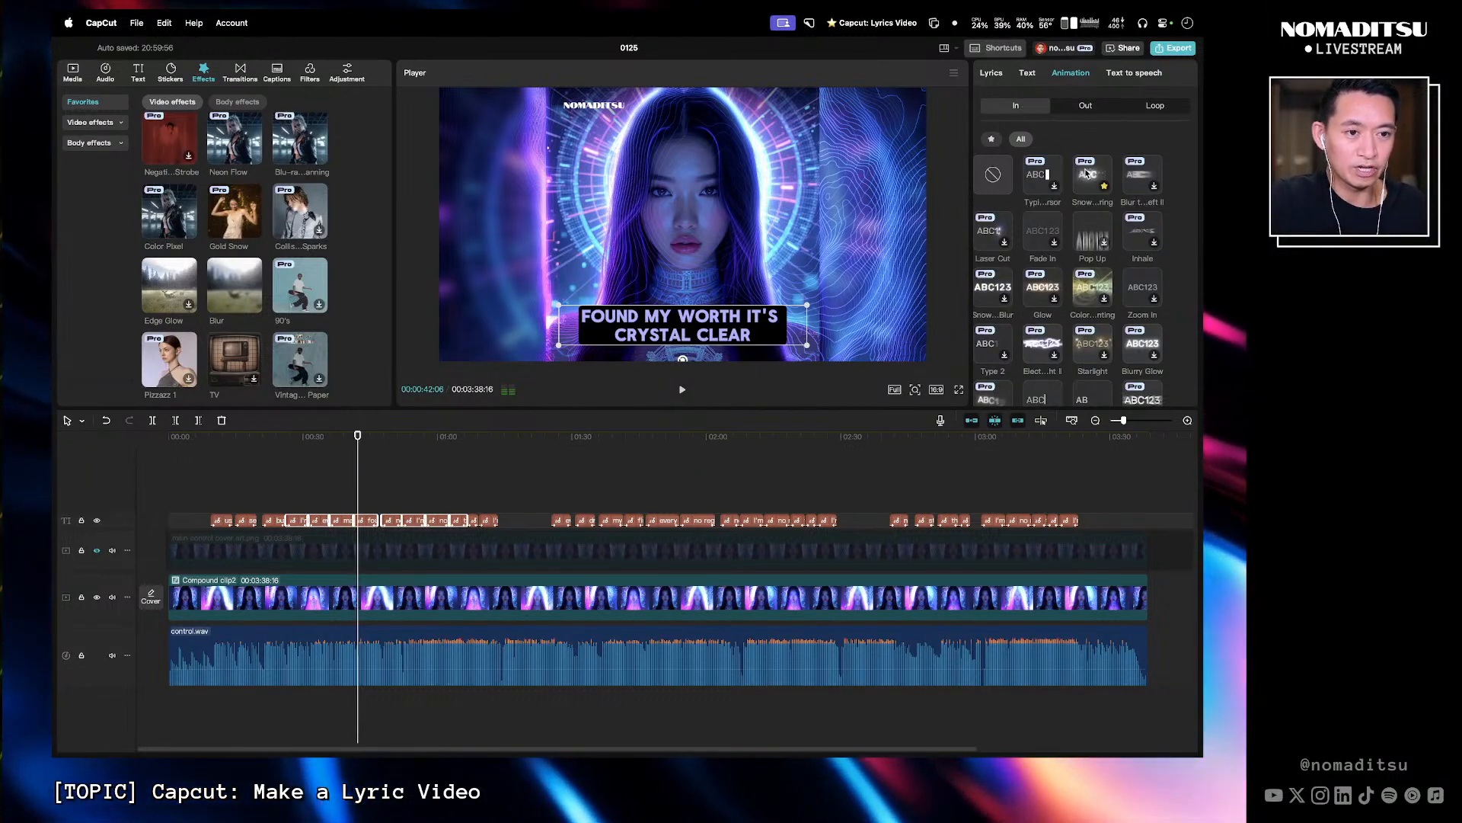
{"action": "left_click", "coordinate": [1085, 106]}
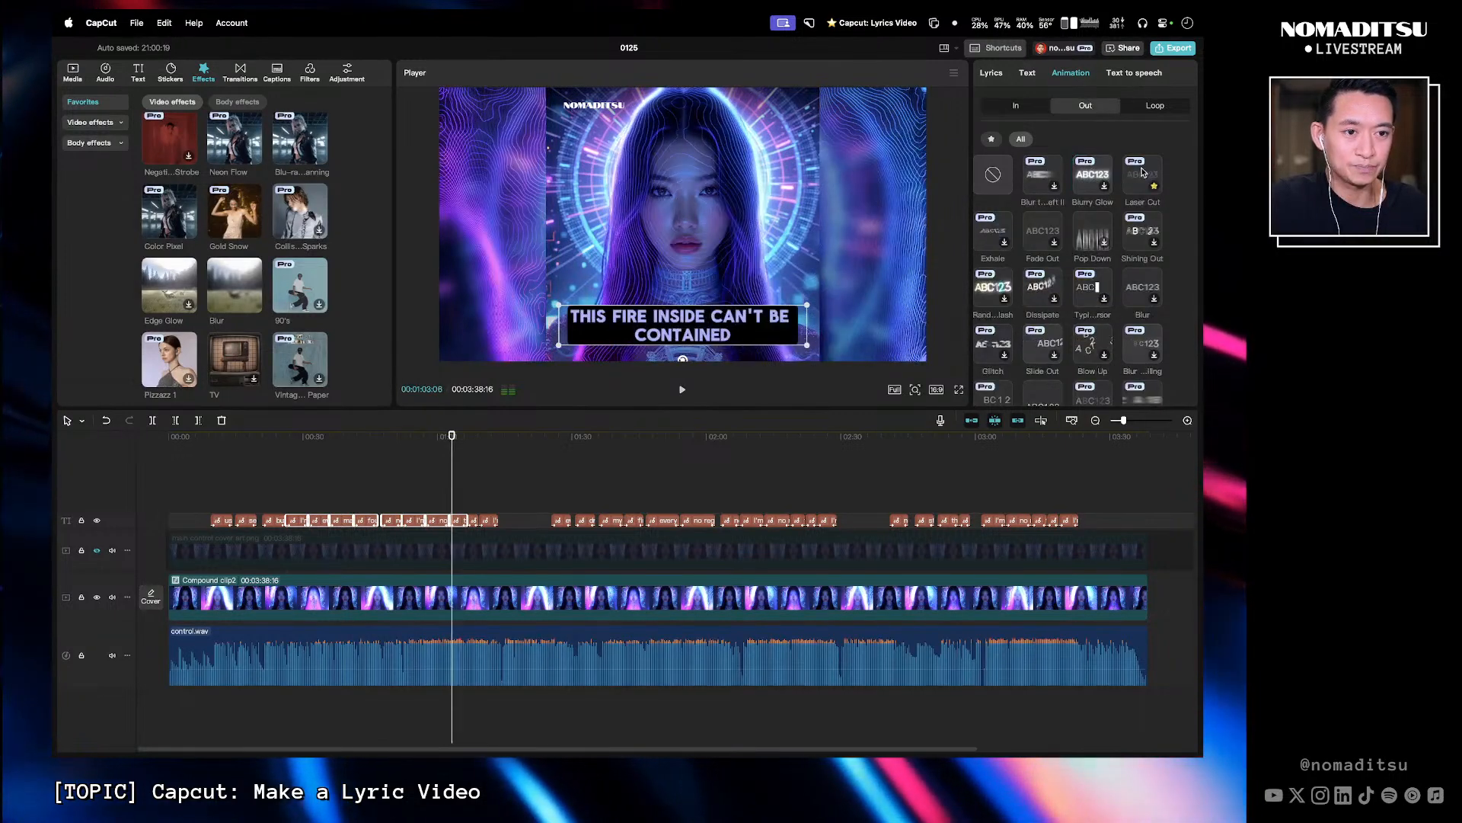
{"action": "left_click", "coordinate": [1142, 172]}
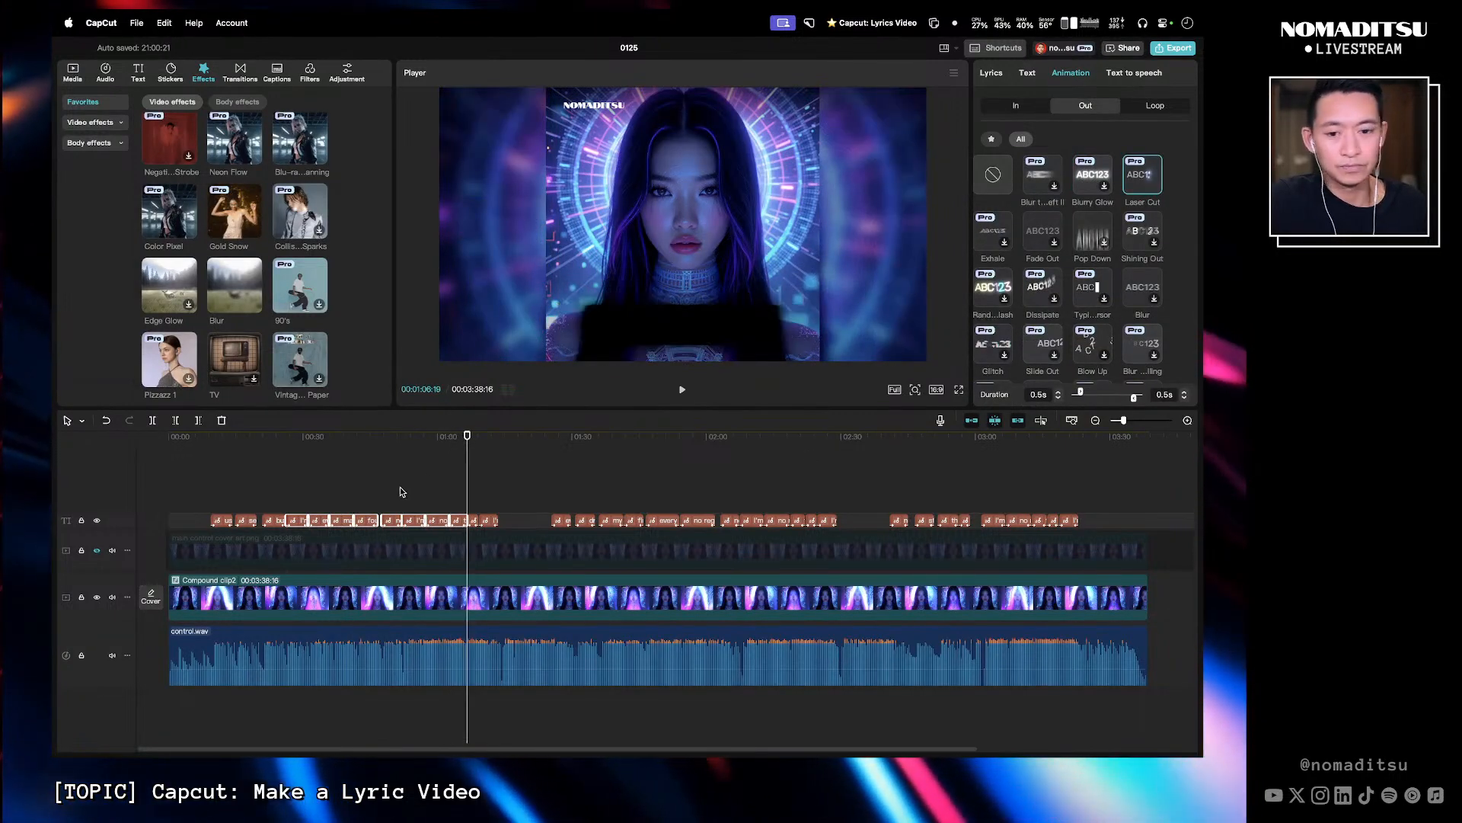
- Play back the captions around 0:40–0:50 to preview the new out animation
{"action": "left_click", "coordinate": [418, 447]}
{"action": "left_click", "coordinate": [402, 444]}
{"action": "key", "text": "space"}
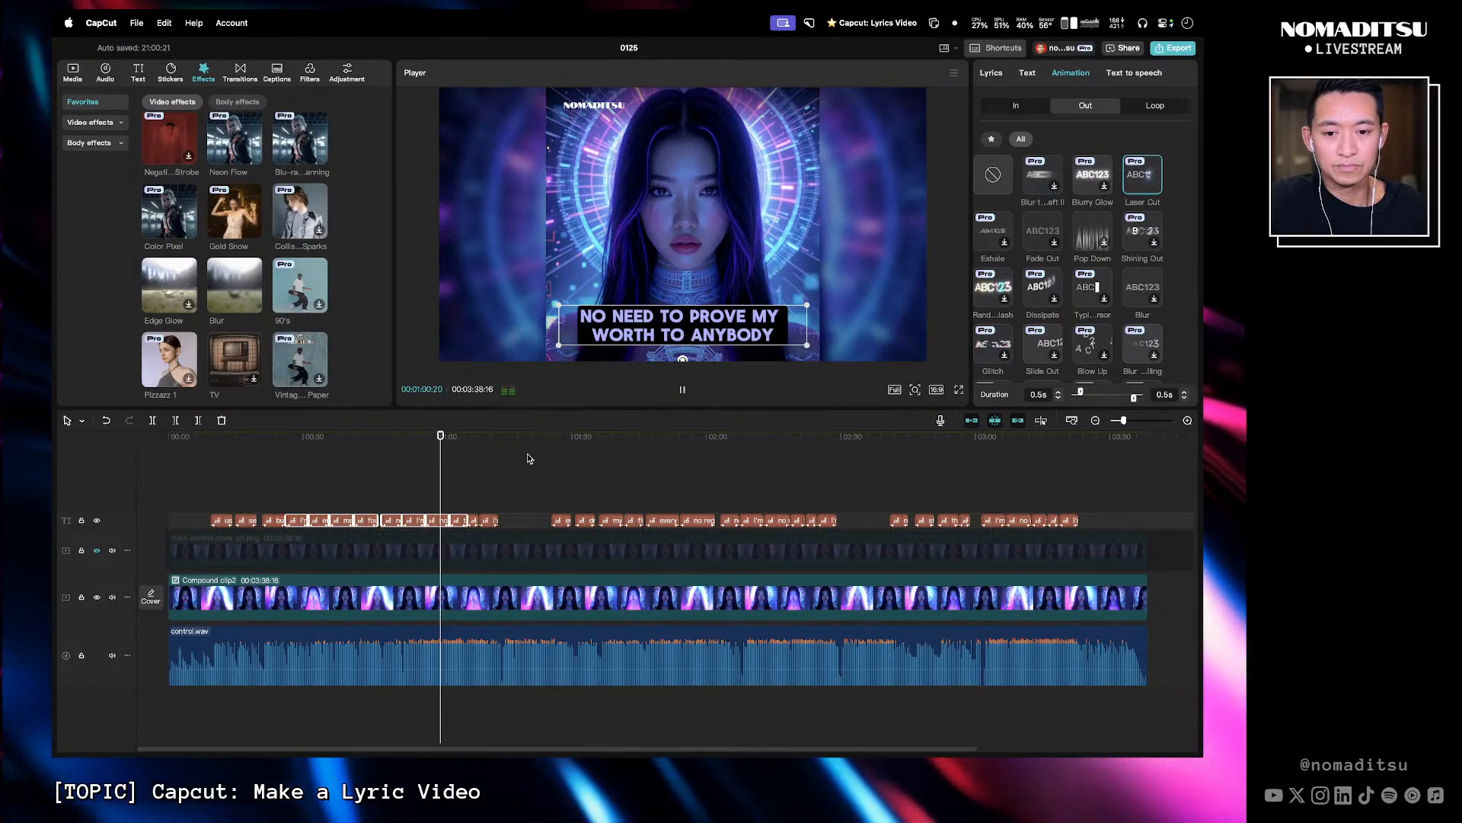
{"action": "left_click", "coordinate": [368, 448]}
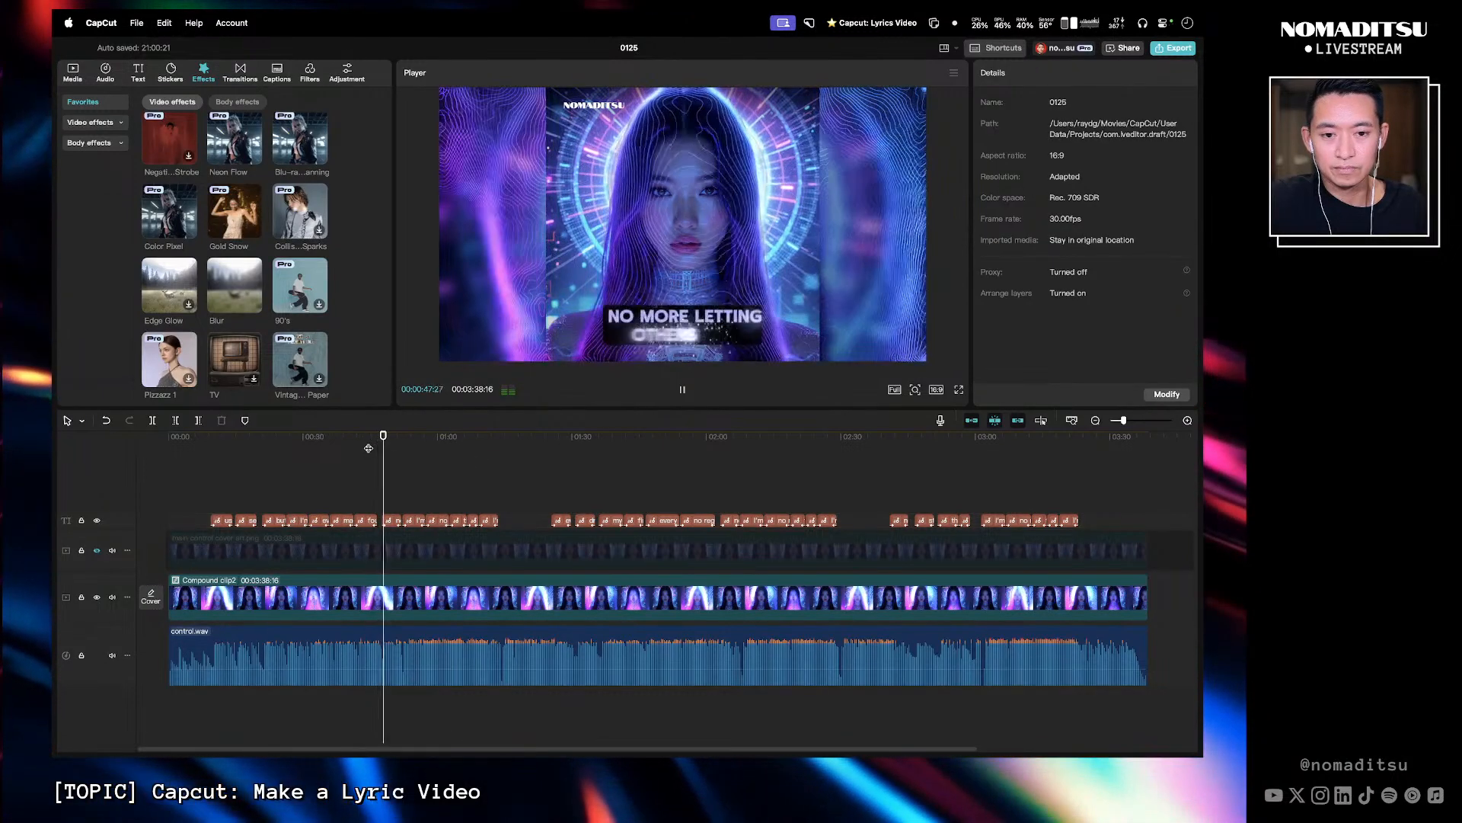
{"action": "left_click", "coordinate": [340, 440]}
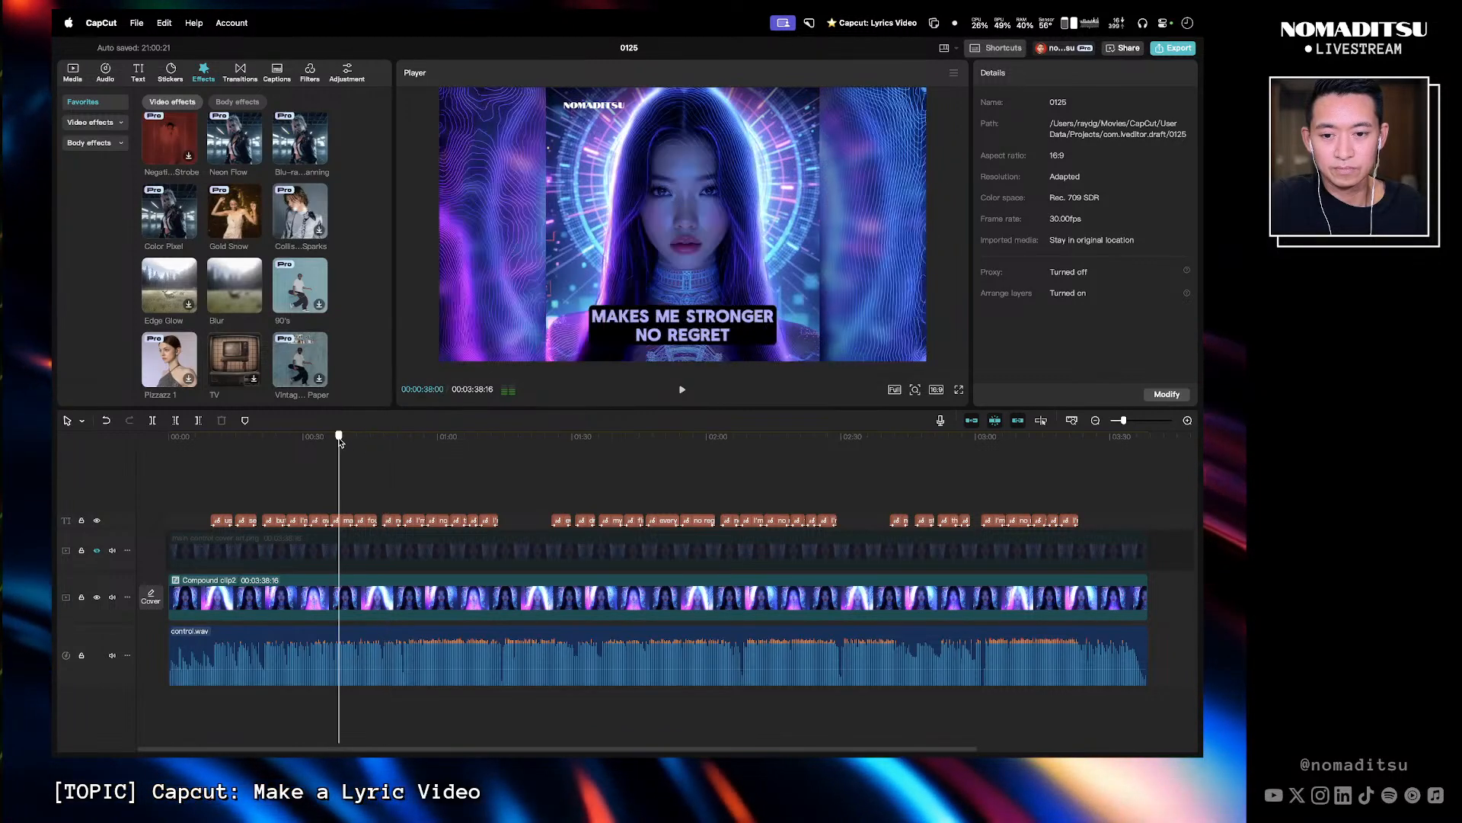
{"action": "key", "text": "space"}
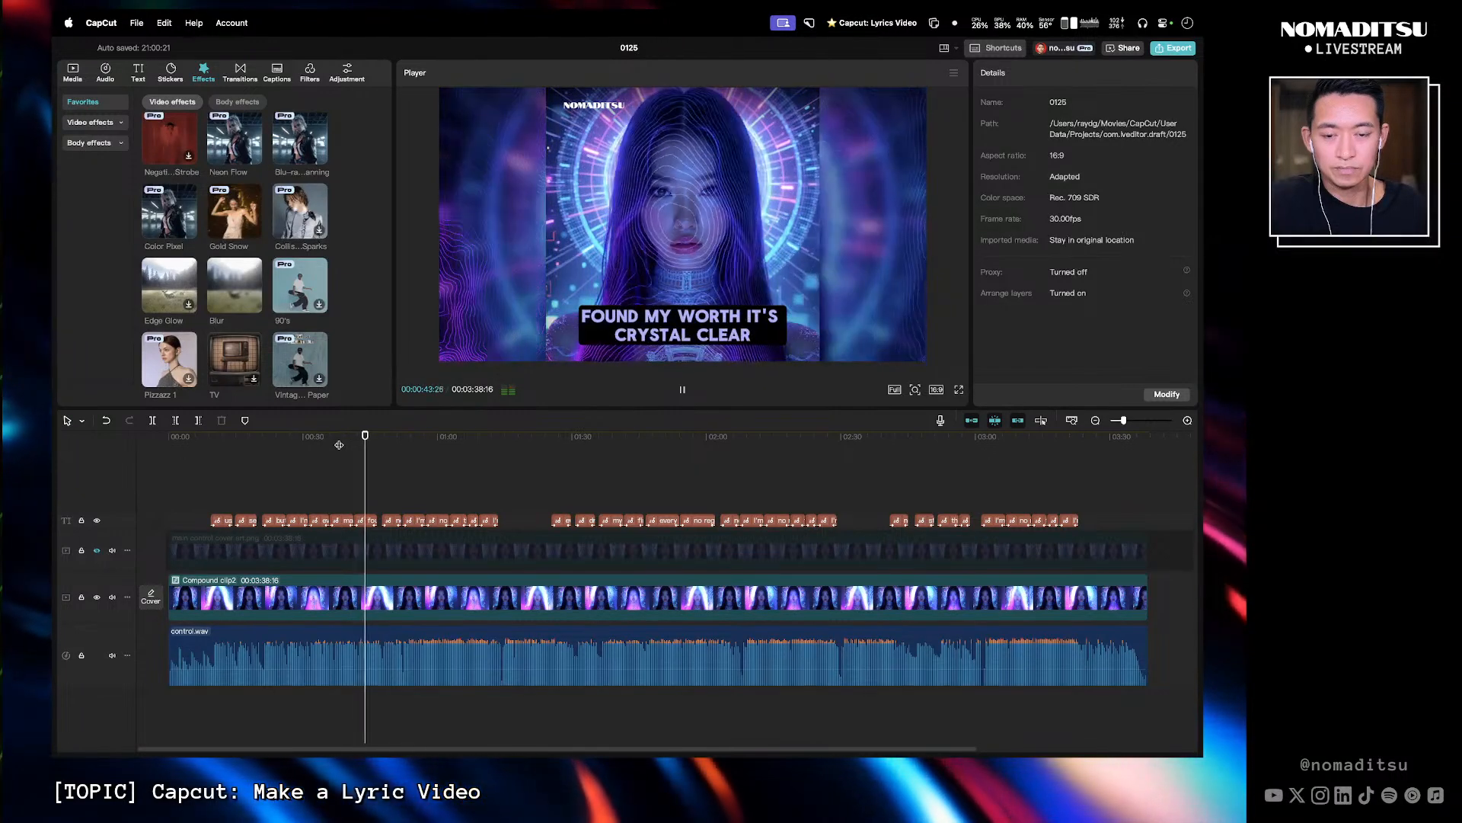
{"action": "key", "text": "space"}
- Break the 'found my worth it's crystal clear' caption into two lines after 'found my worth'
{"action": "left_click", "coordinate": [371, 521]}
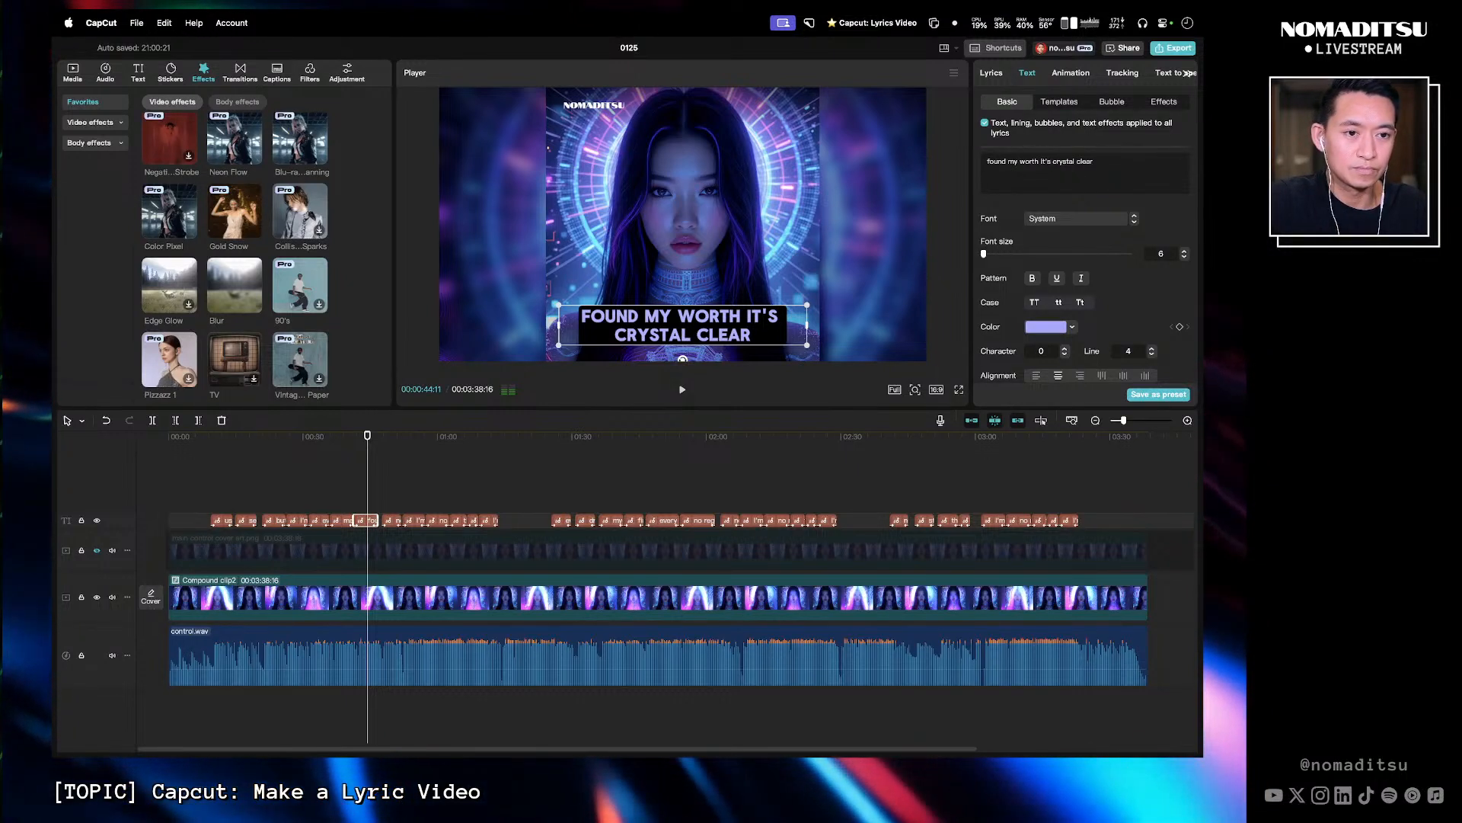
{"action": "key", "text": "Return"}
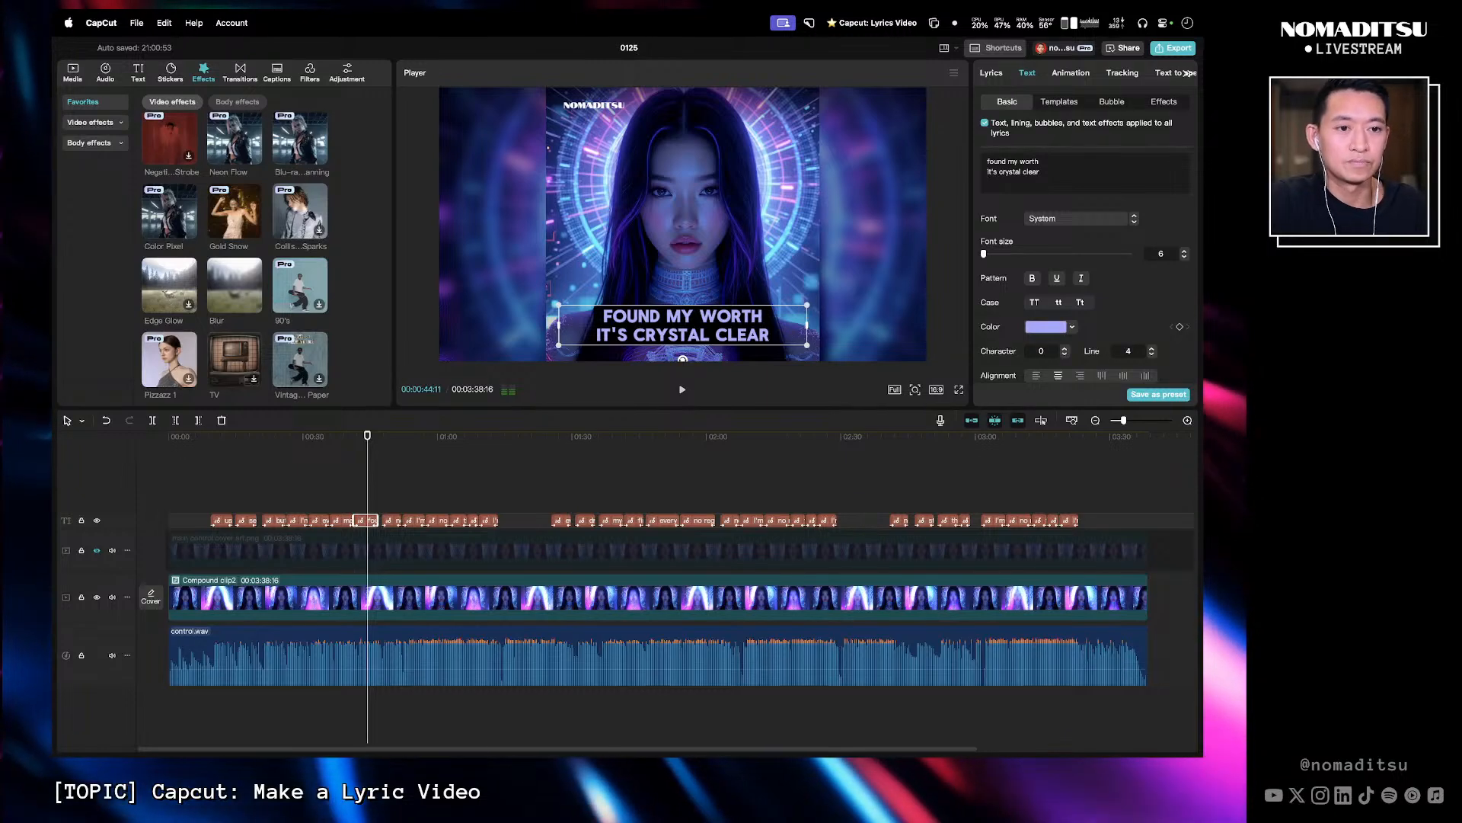
{"action": "left_click", "coordinate": [342, 466]}
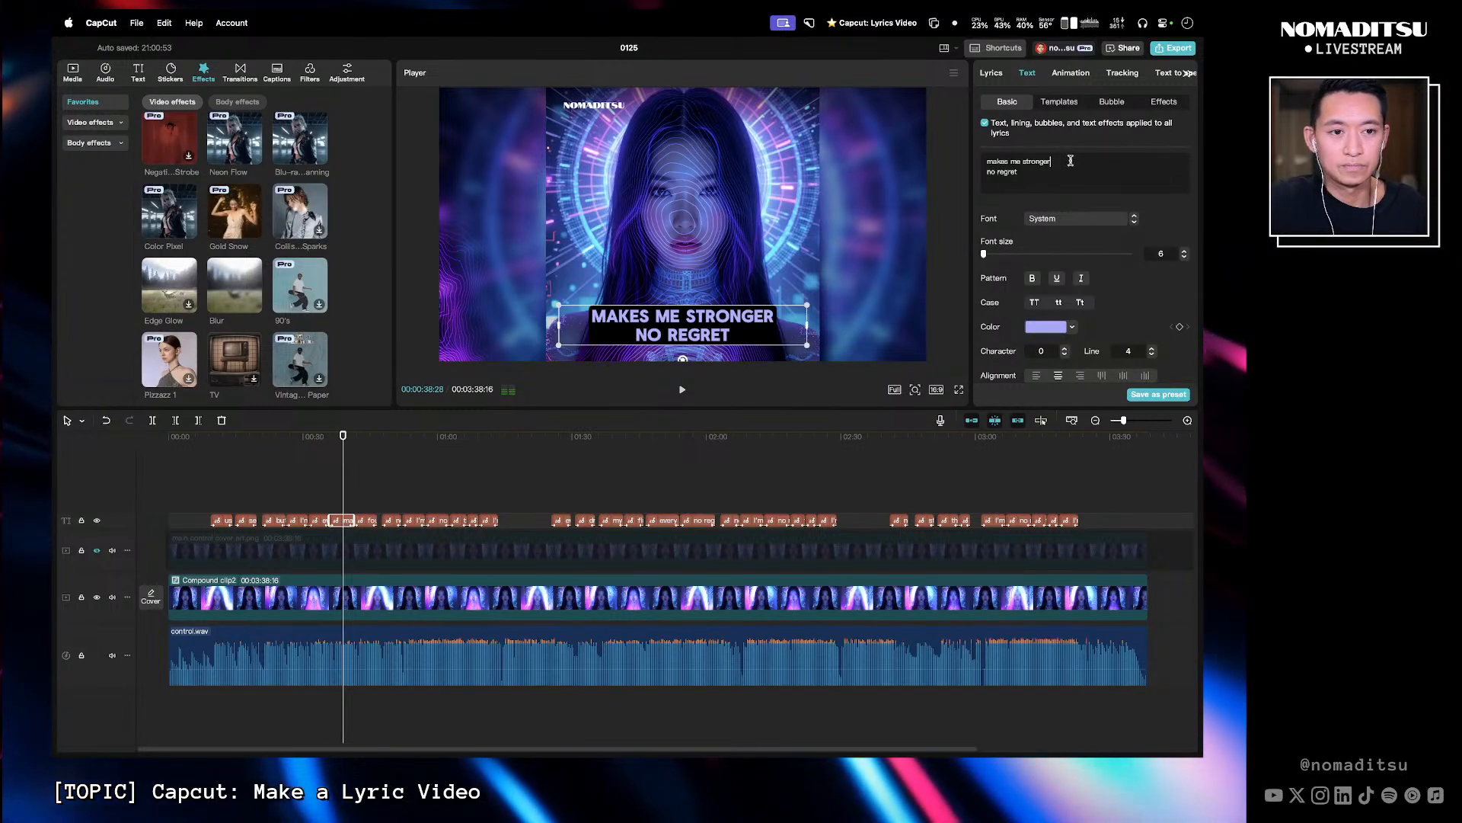
{"action": "left_click", "coordinate": [369, 442]}
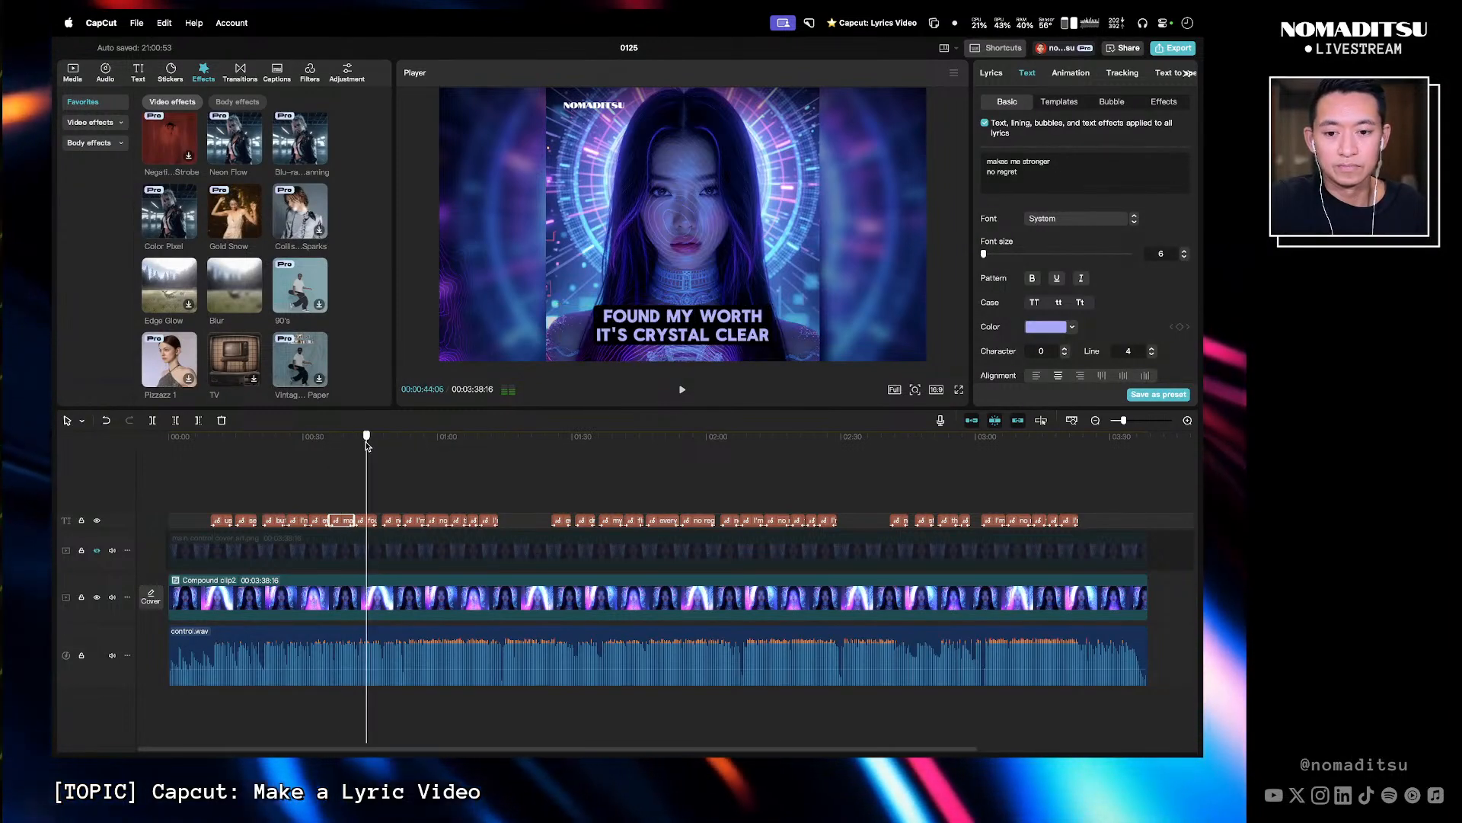
{"action": "mouse_move", "coordinate": [369, 441]}
{"action": "left_mouse_down"}
{"action": "mouse_move", "coordinate": [336, 446]}
{"action": "mouse_move", "coordinate": [363, 446]}
{"action": "left_mouse_up"}
{"action": "key", "text": "space"}
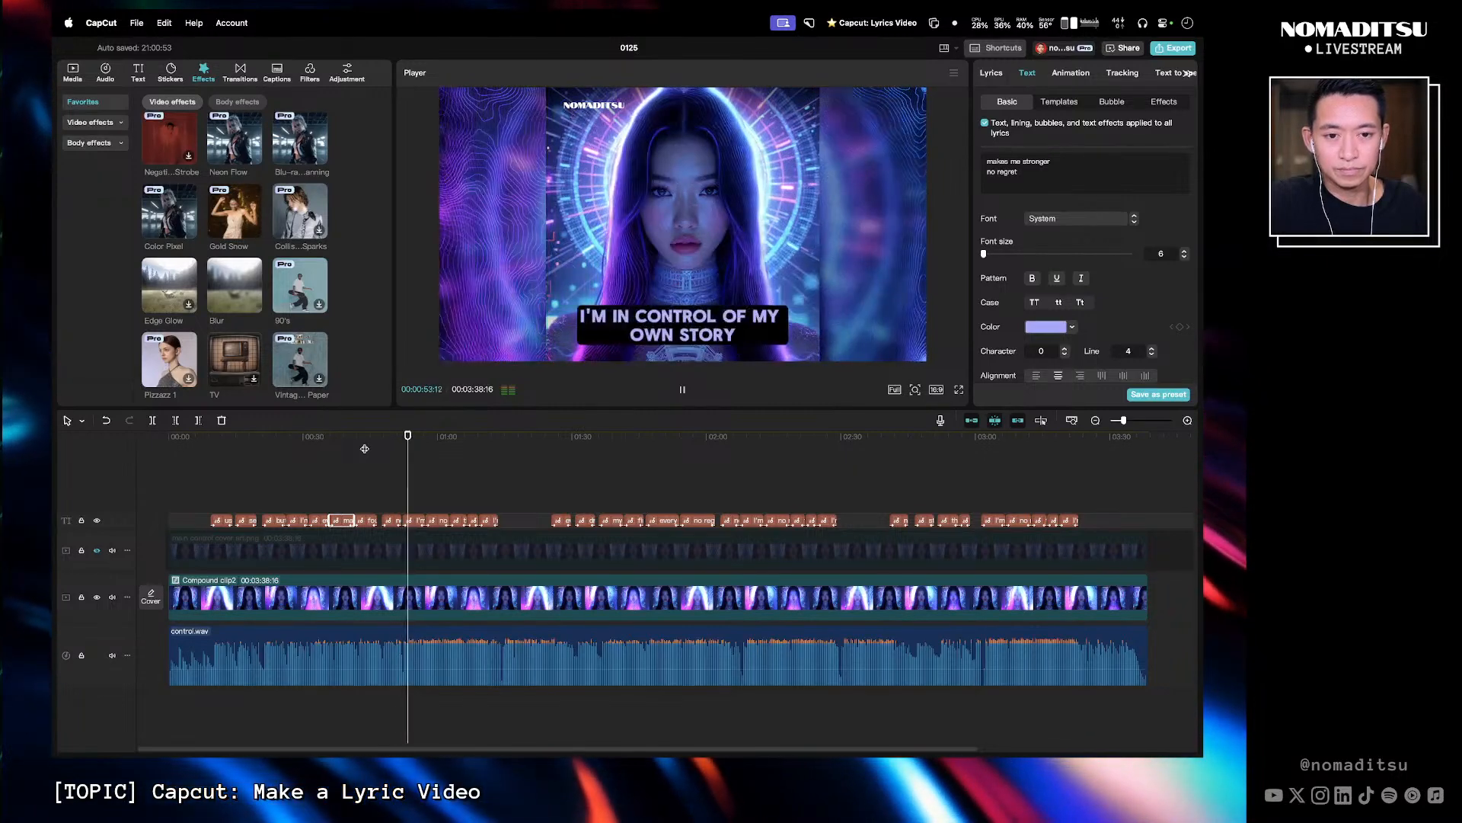
- Break the next caption into two lines as 'I'm in control' and 'of my own story'
{"action": "left_click", "coordinate": [412, 519]}
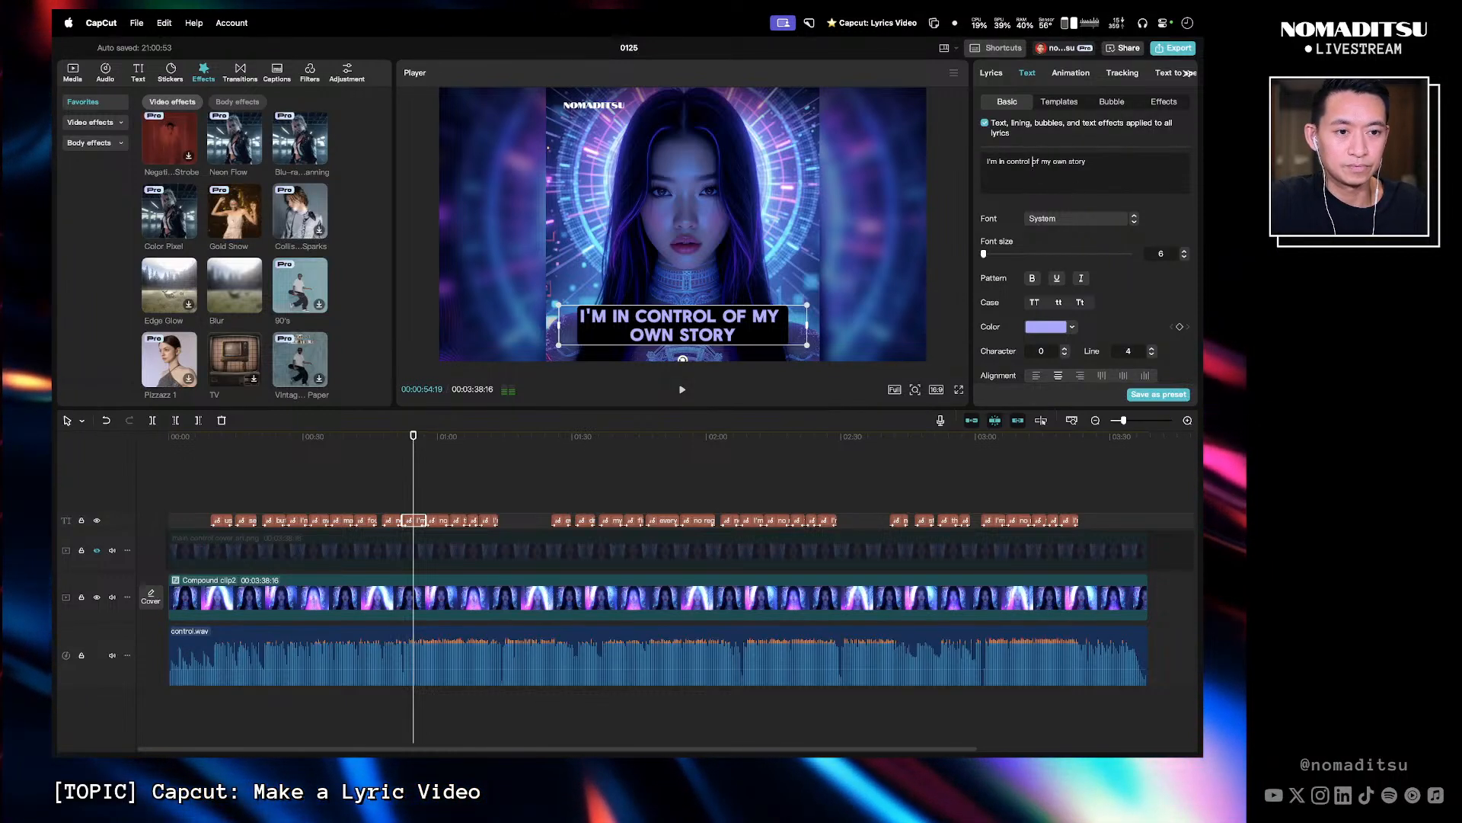
{"action": "key", "text": "BackSpace"}
{"action": "key", "text": "Return"}
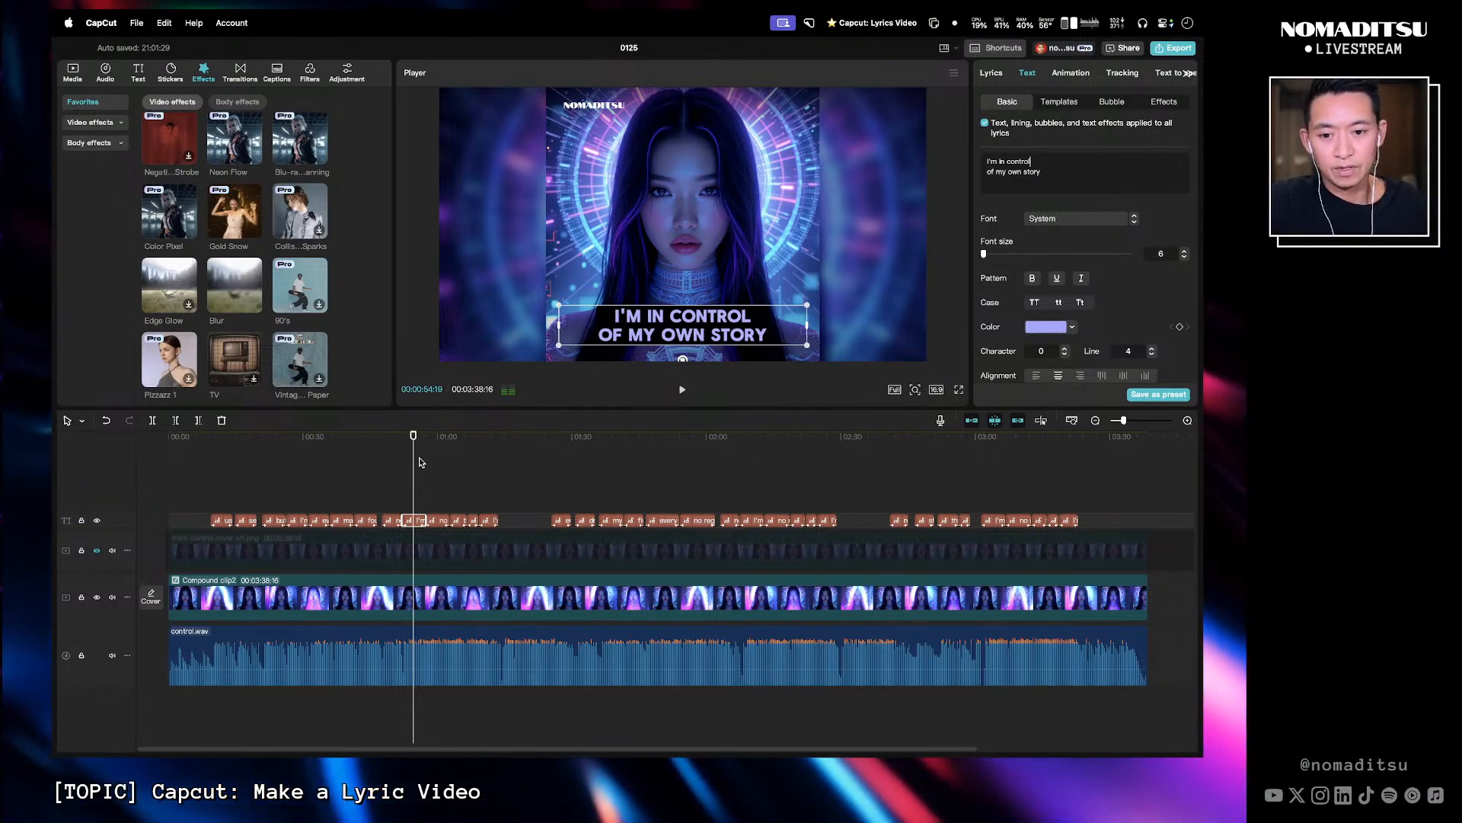
{"action": "left_click", "coordinate": [403, 442]}
{"action": "key", "text": "space"}
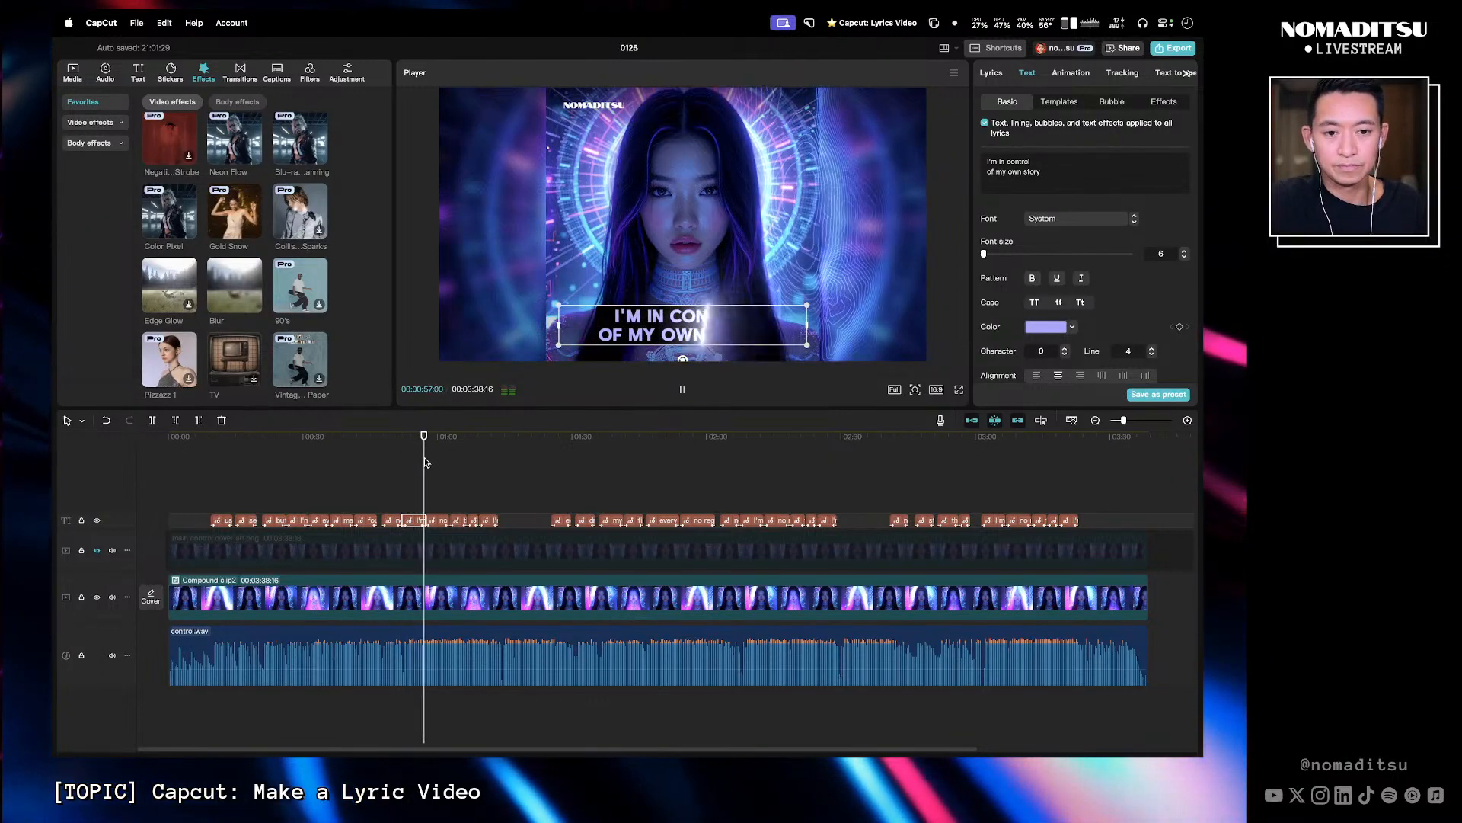
{"action": "key", "text": "space"}
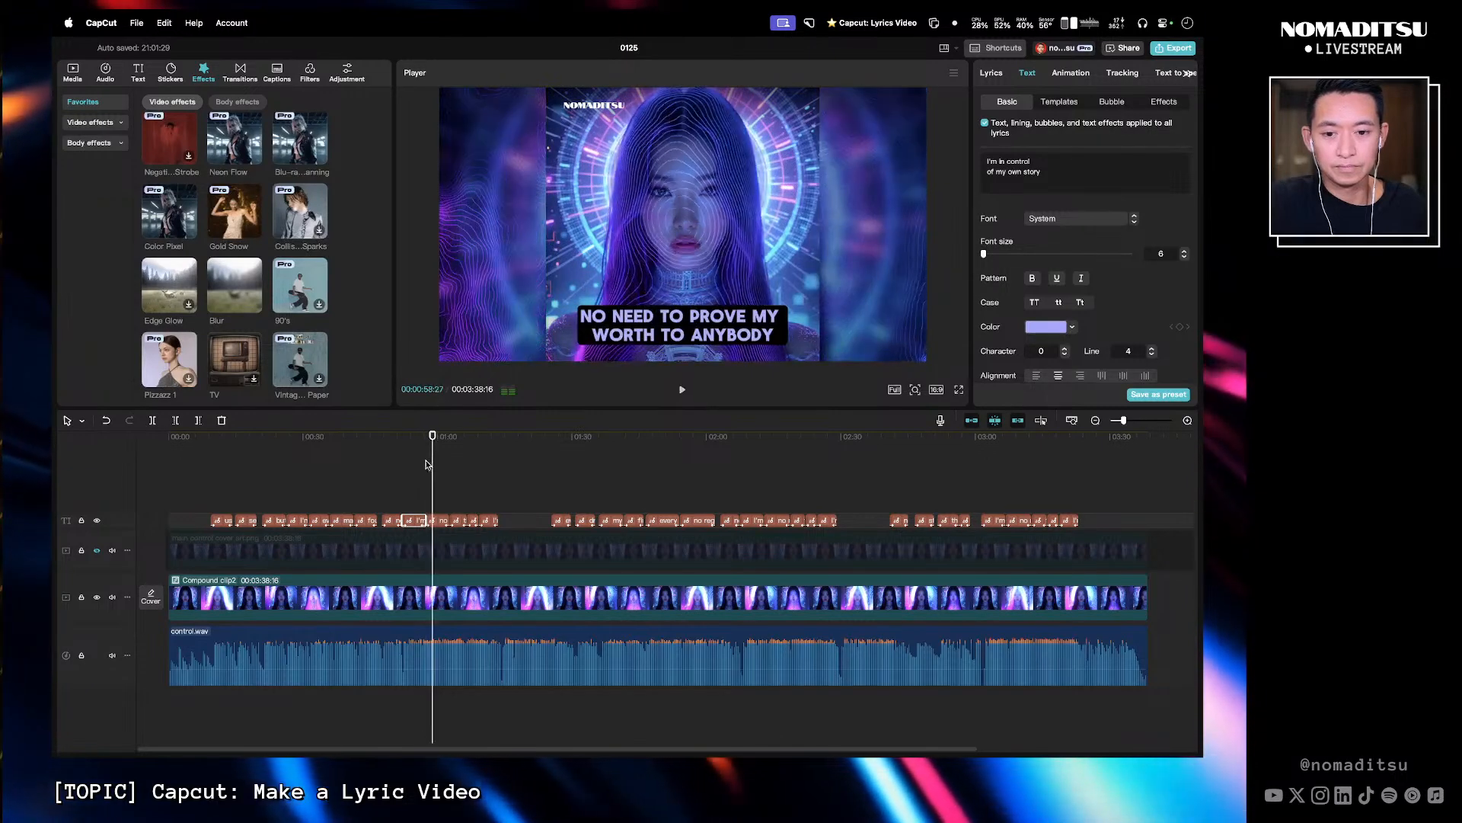
- Break the following caption into two lines as 'no need to prove' and 'my worth to anybody'
{"action": "left_click", "coordinate": [439, 520]}
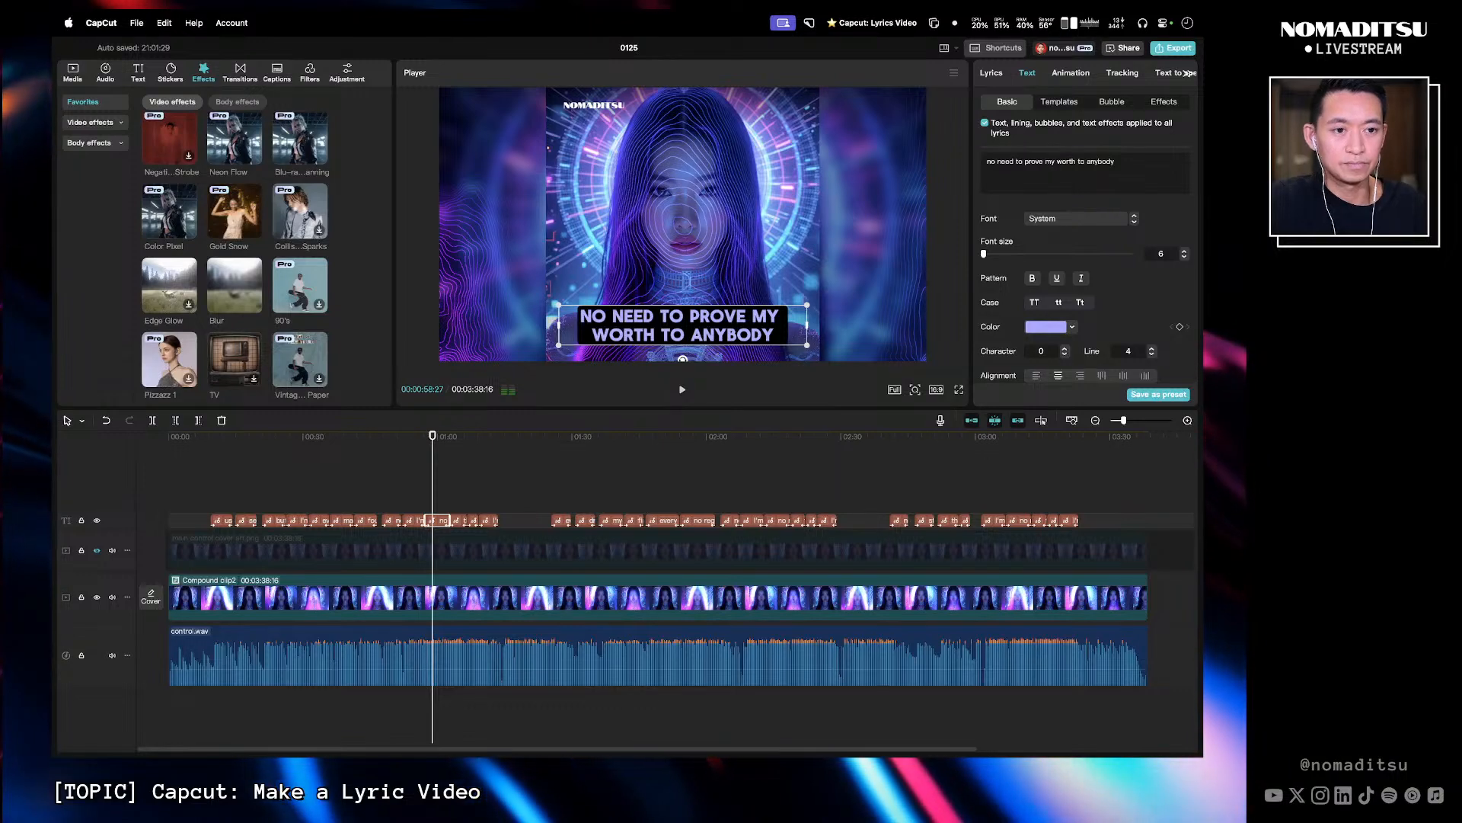
{"action": "key", "text": "Return"}
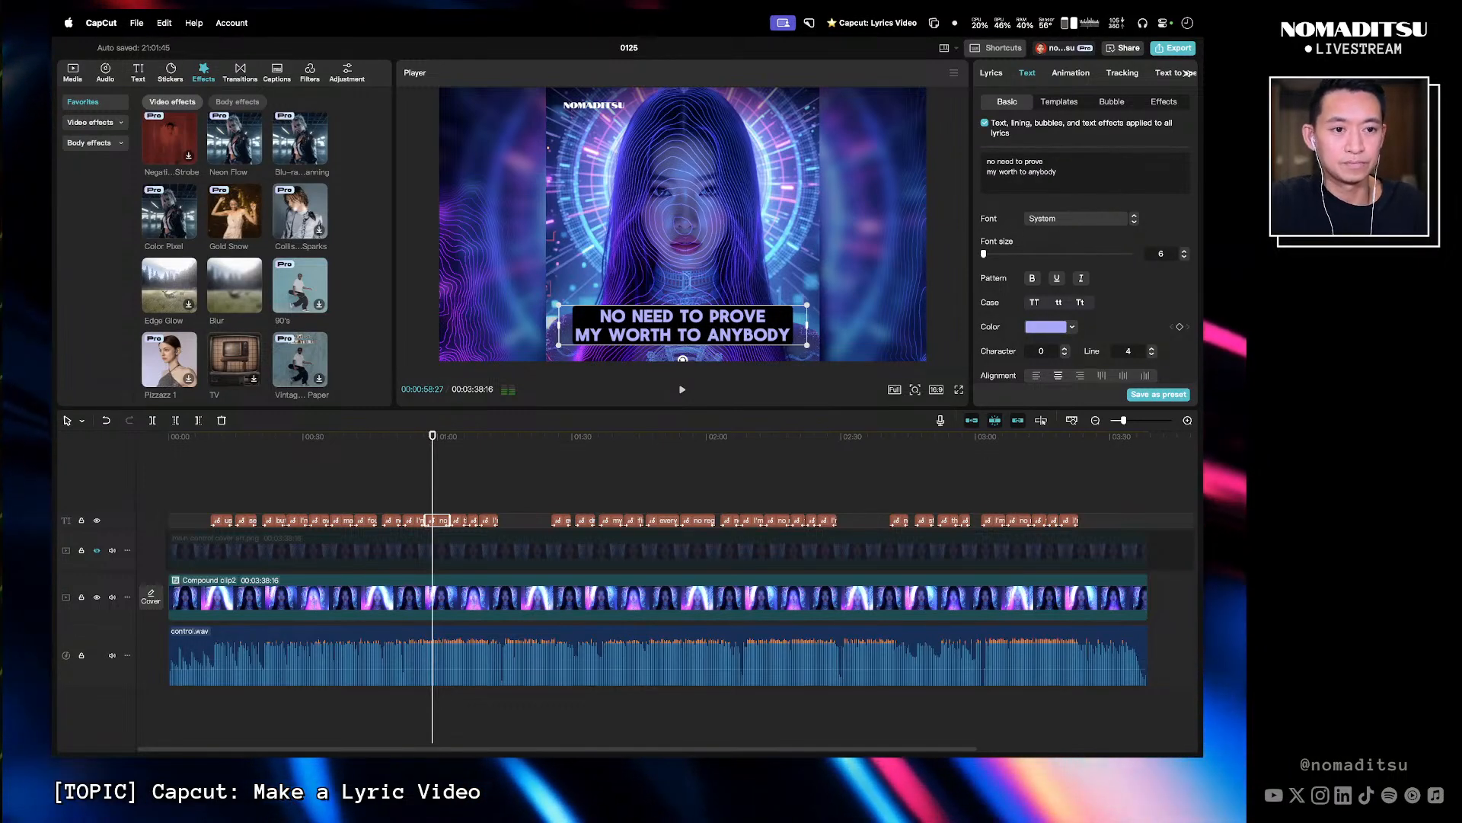
{"action": "left_click", "coordinate": [424, 438]}
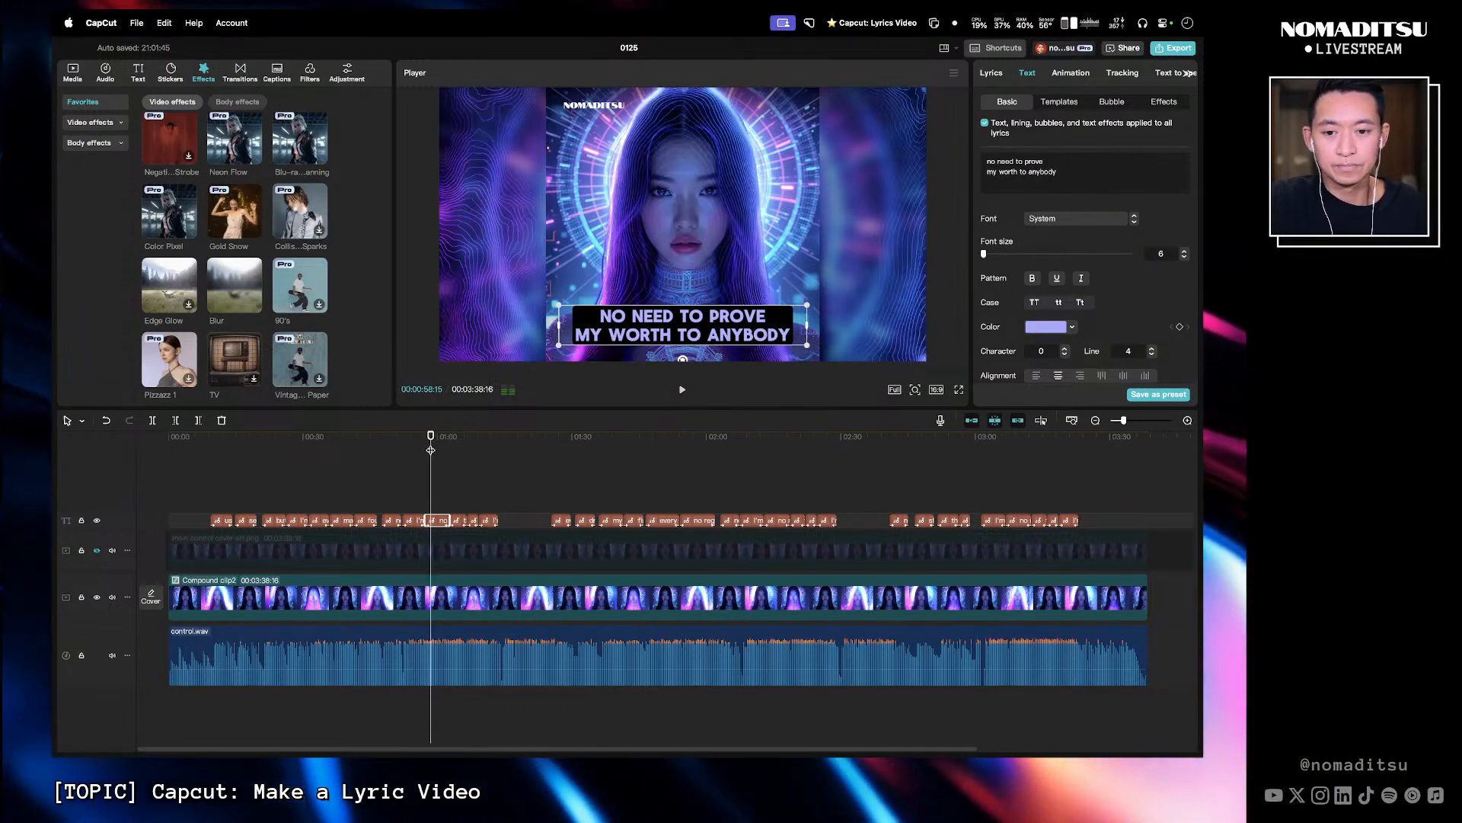
{"action": "key", "text": "space"}
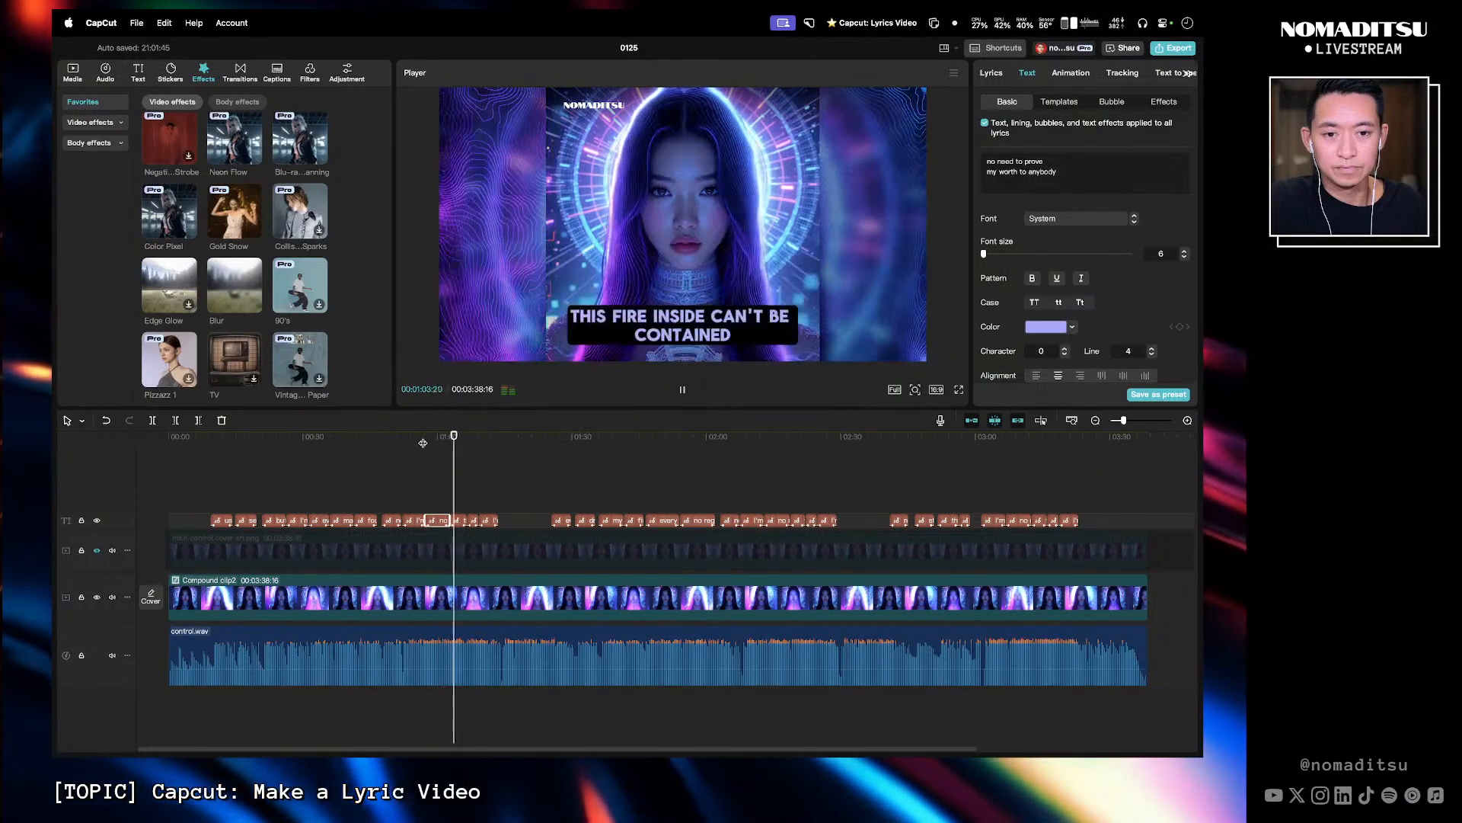
{"action": "key", "text": "space"}
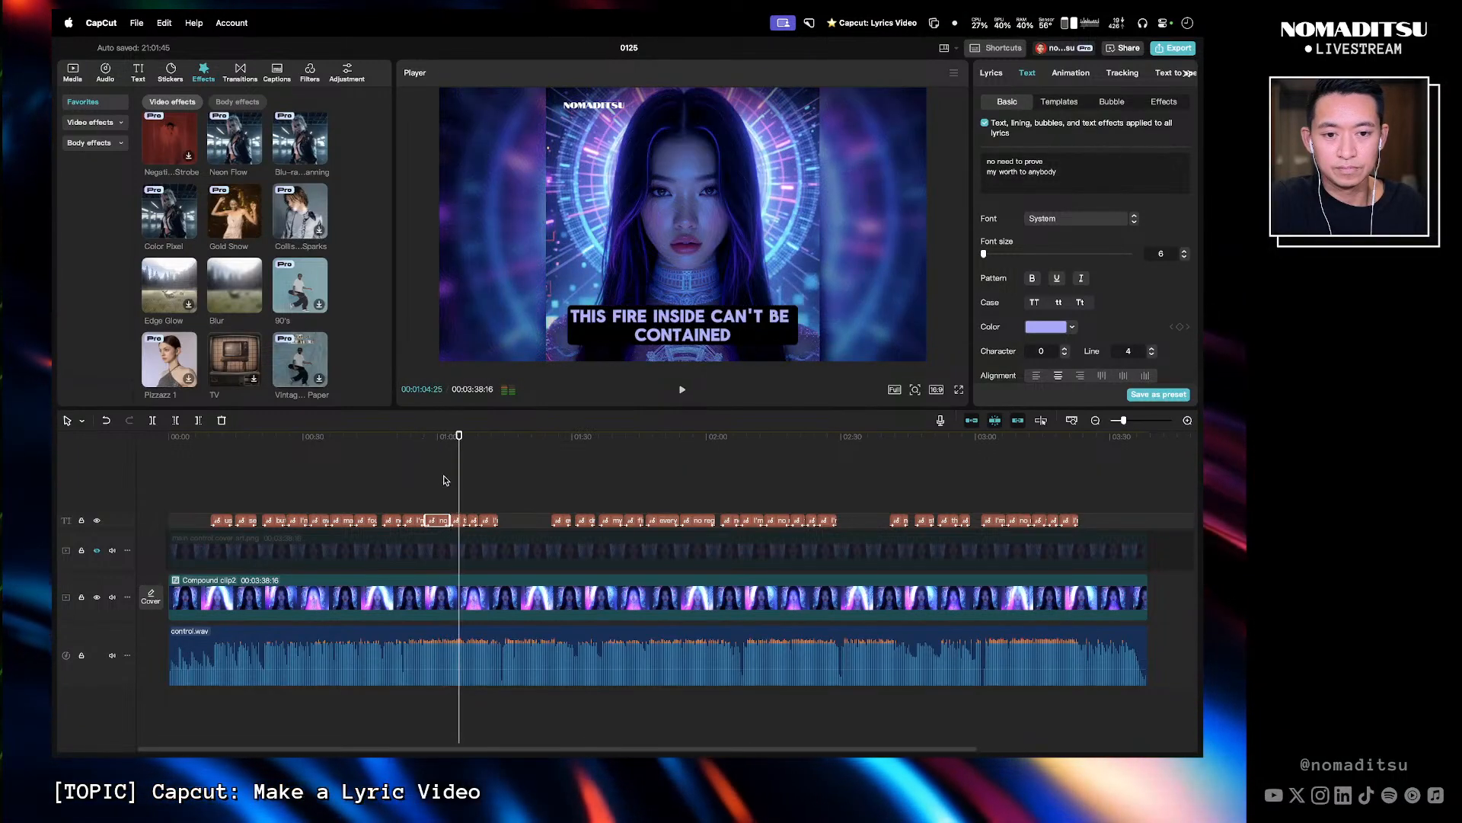
- Split the 'this fire inside can't be contained' and 'my power can't be changed' captions into two lines each
{"action": "left_click", "coordinate": [457, 520]}
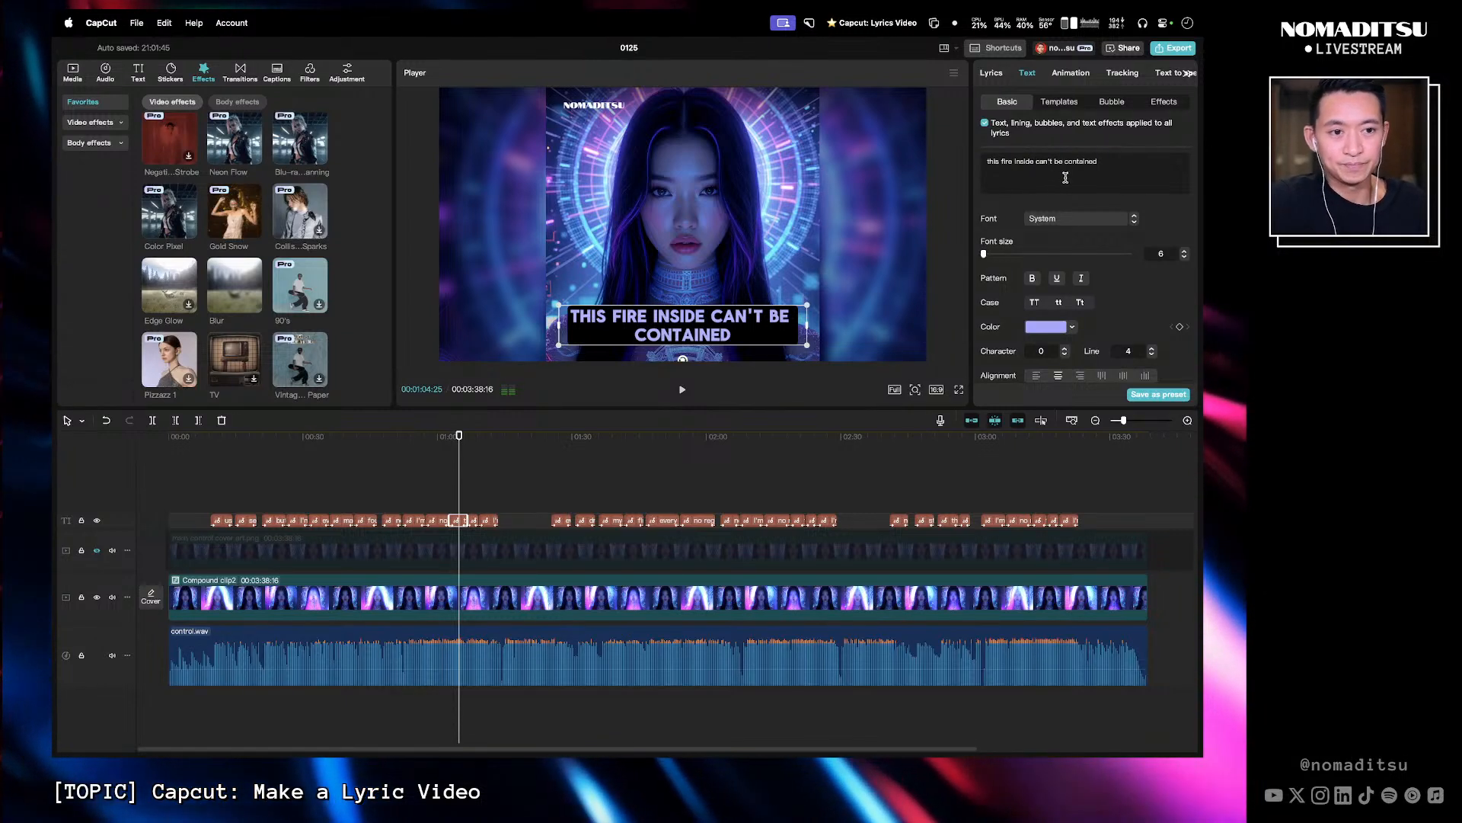
{"action": "key", "text": "Return"}
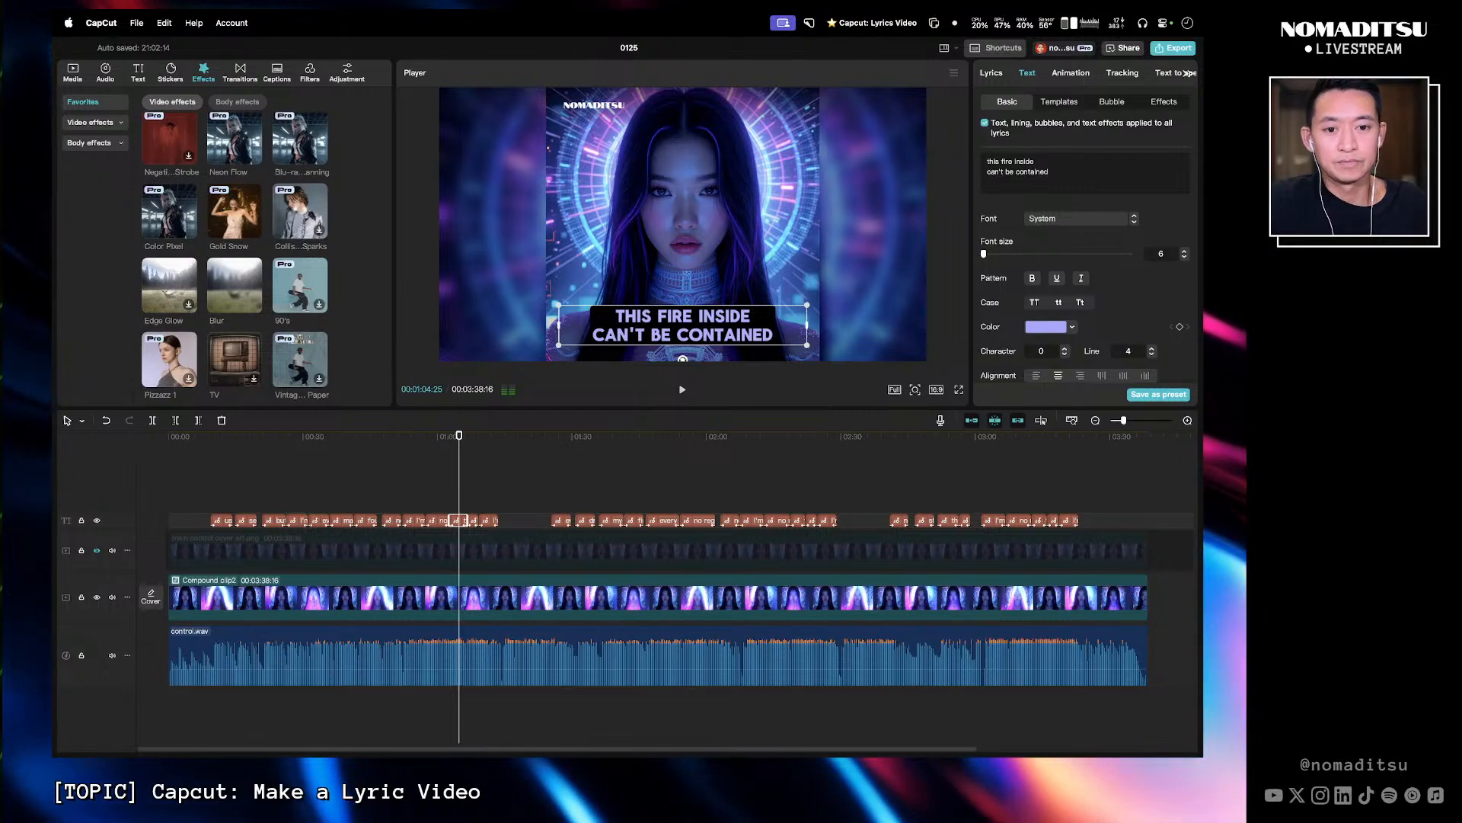
{"action": "left_click", "coordinate": [441, 437]}
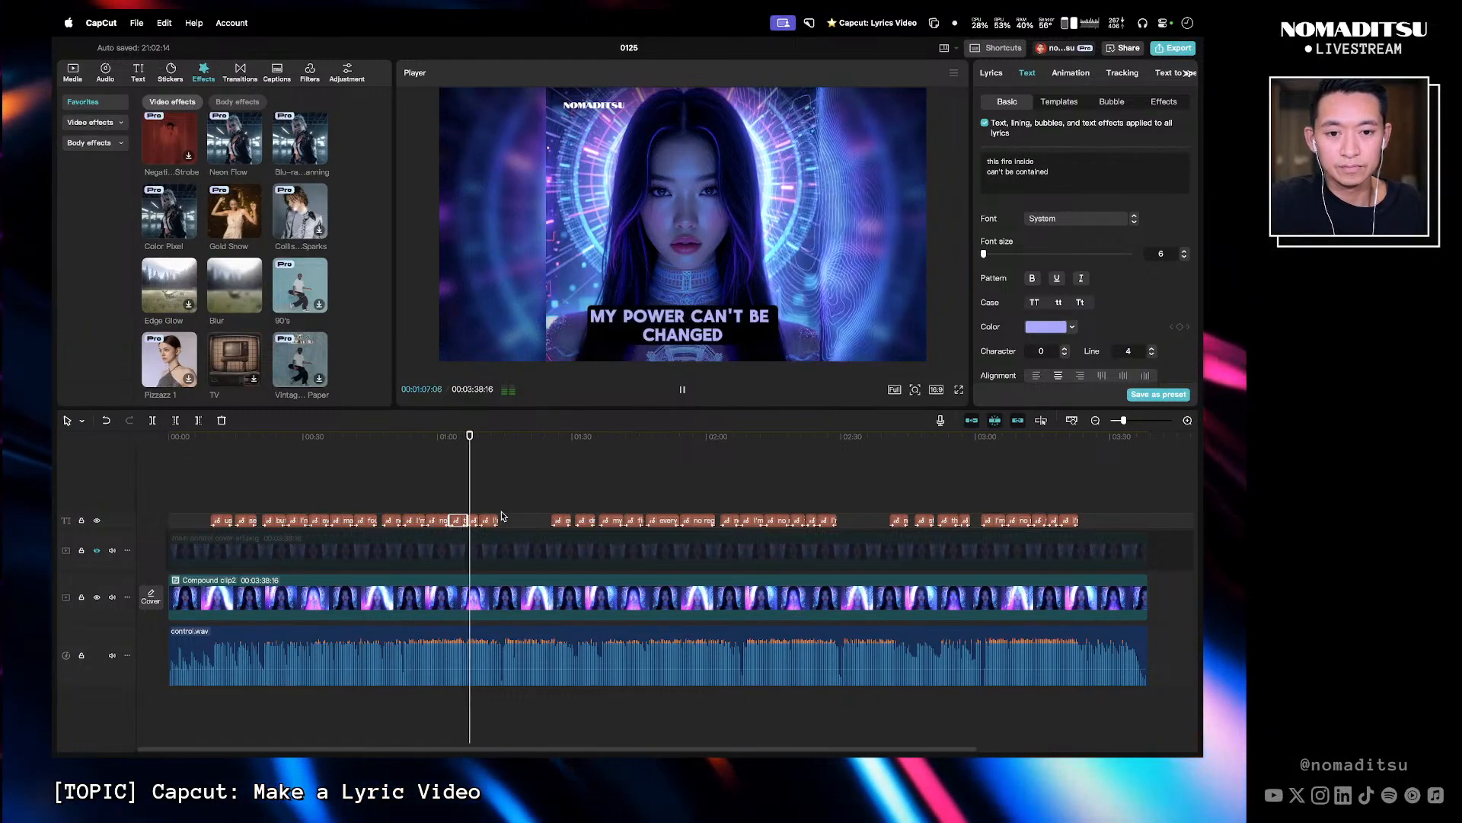
{"action": "key", "text": "space"}
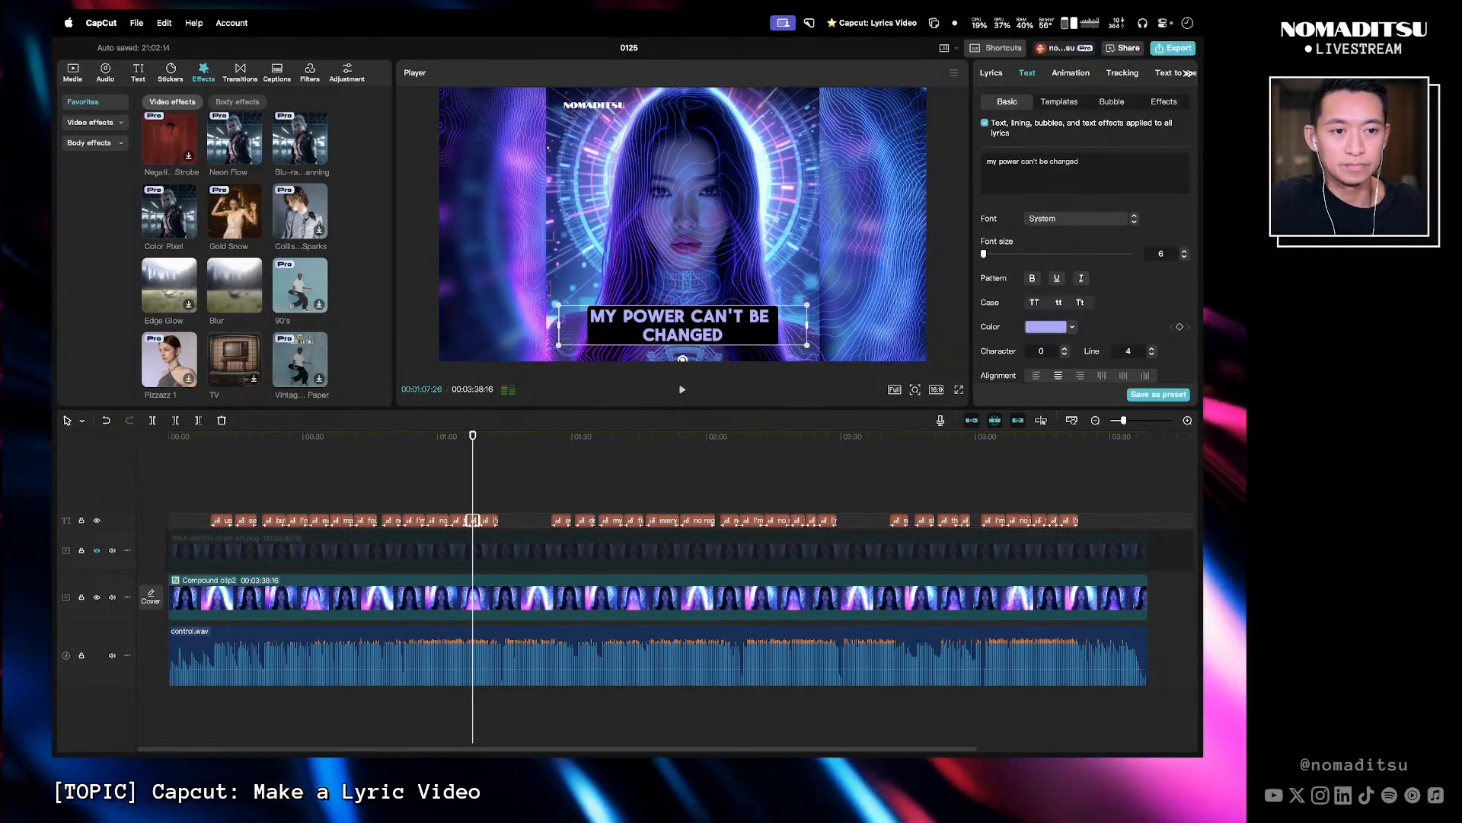
{"action": "key", "text": "Return"}
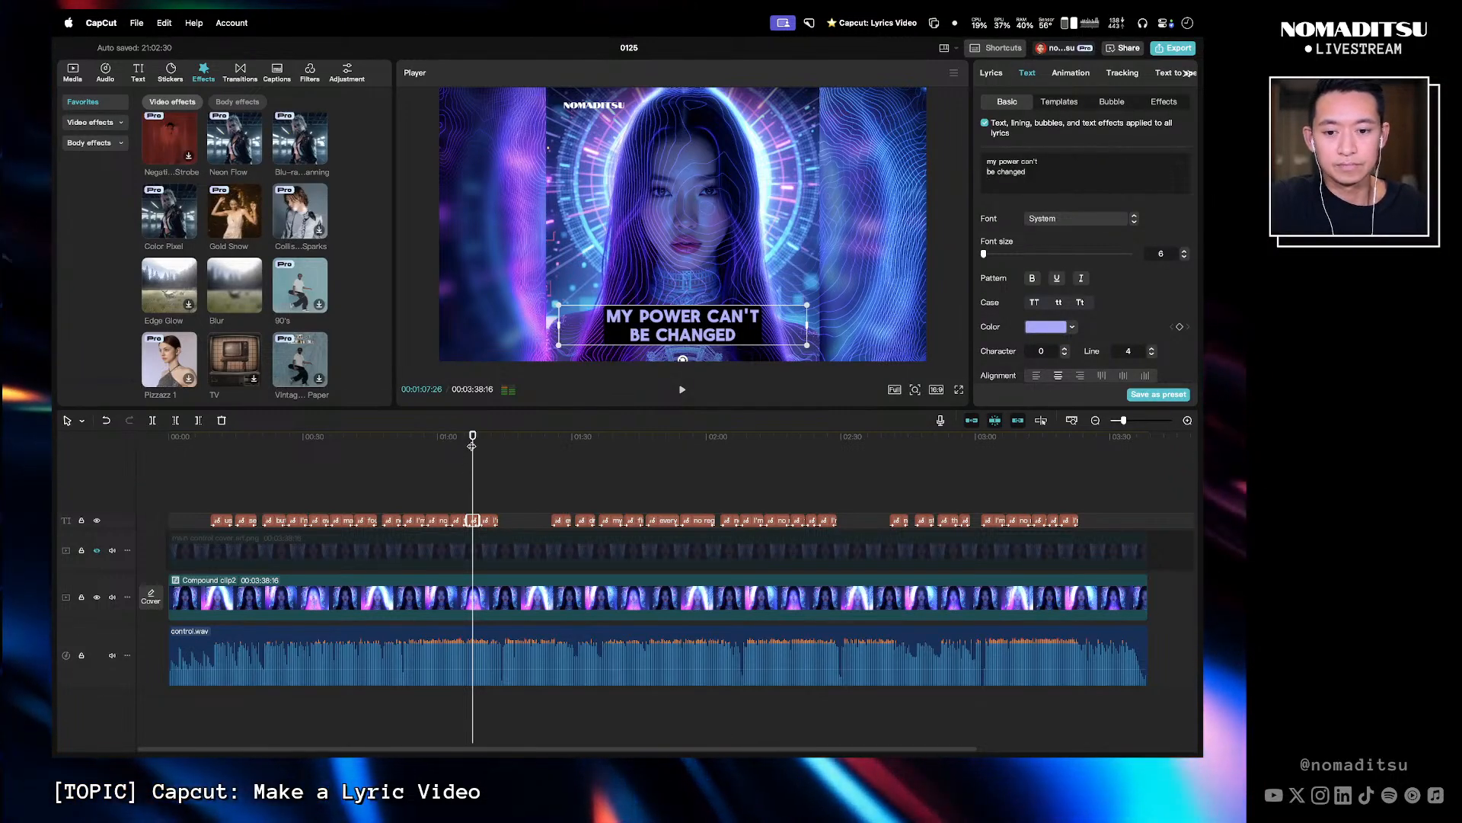
- Correct the caption at about 1:27 to 'every no I say' and 'brings me back to life' on two lines
{"action": "left_click_drag", "start_coordinate": [472, 446], "coordinate": [485, 443]}
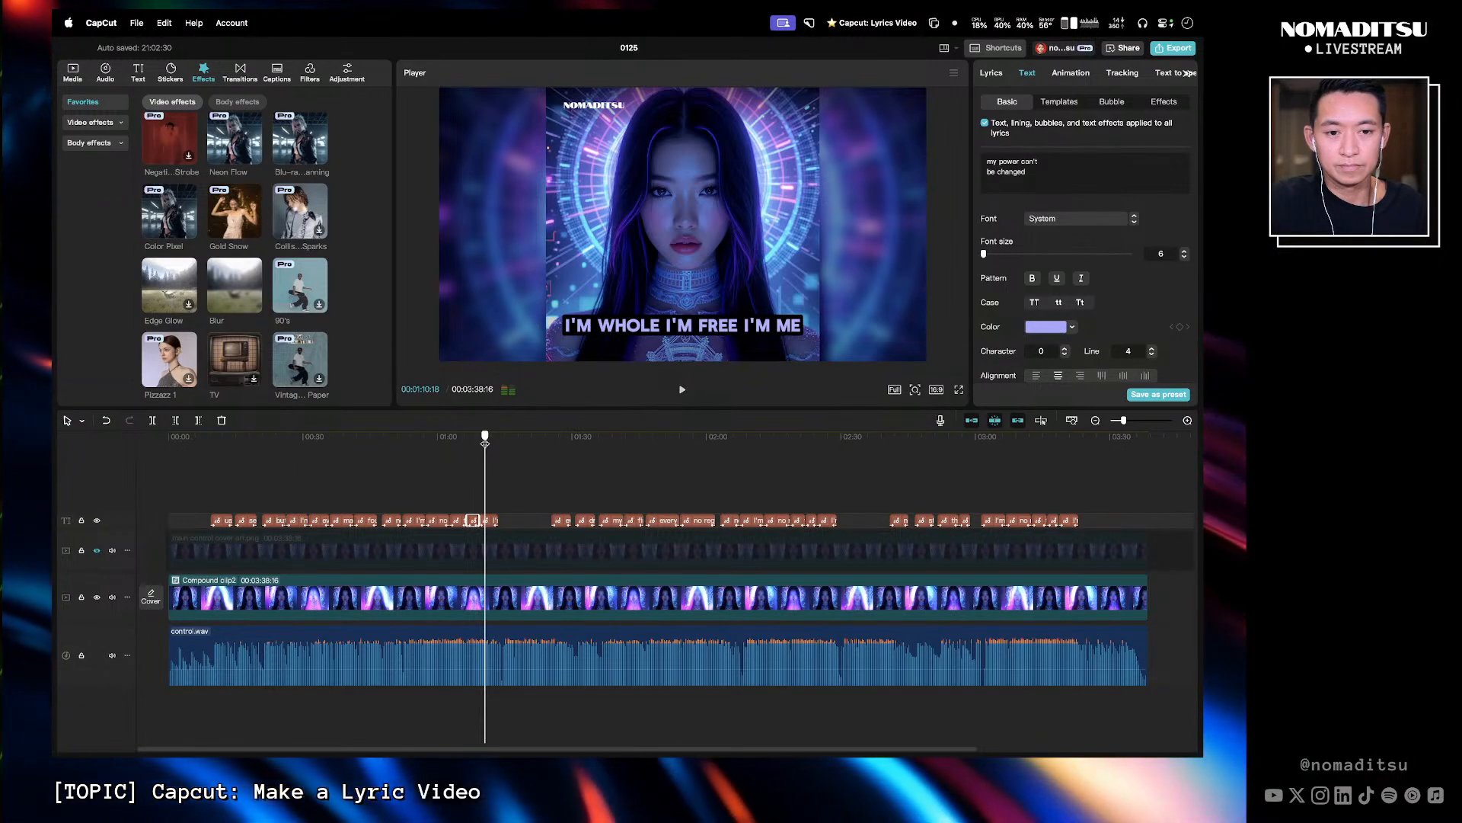
{"action": "left_click_drag", "start_coordinate": [485, 443], "coordinate": [479, 443]}
{"action": "key", "text": "space"}
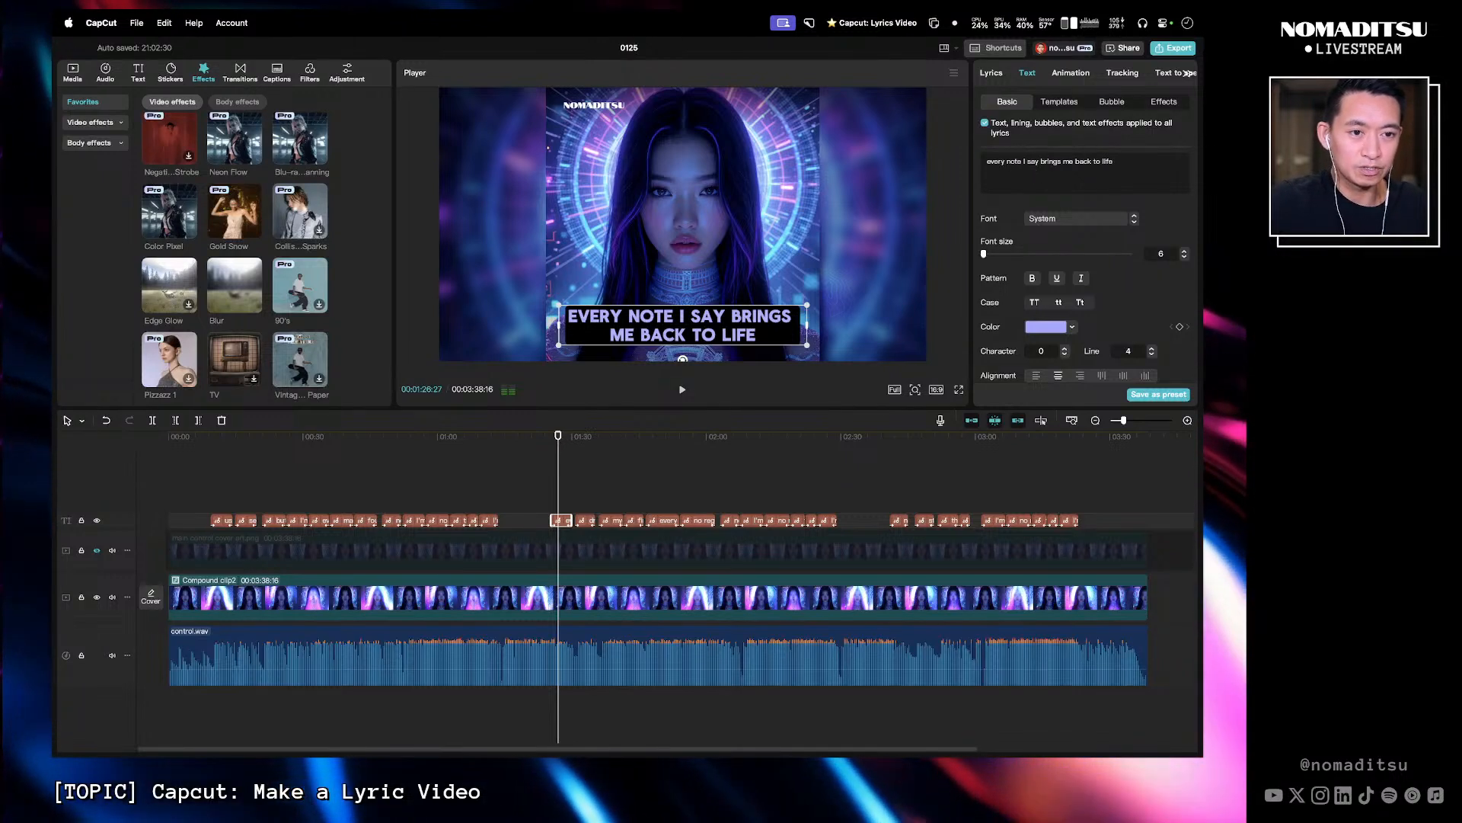
{"action": "key", "text": "BackSpace"}
{"action": "key", "text": "BackSpace"}
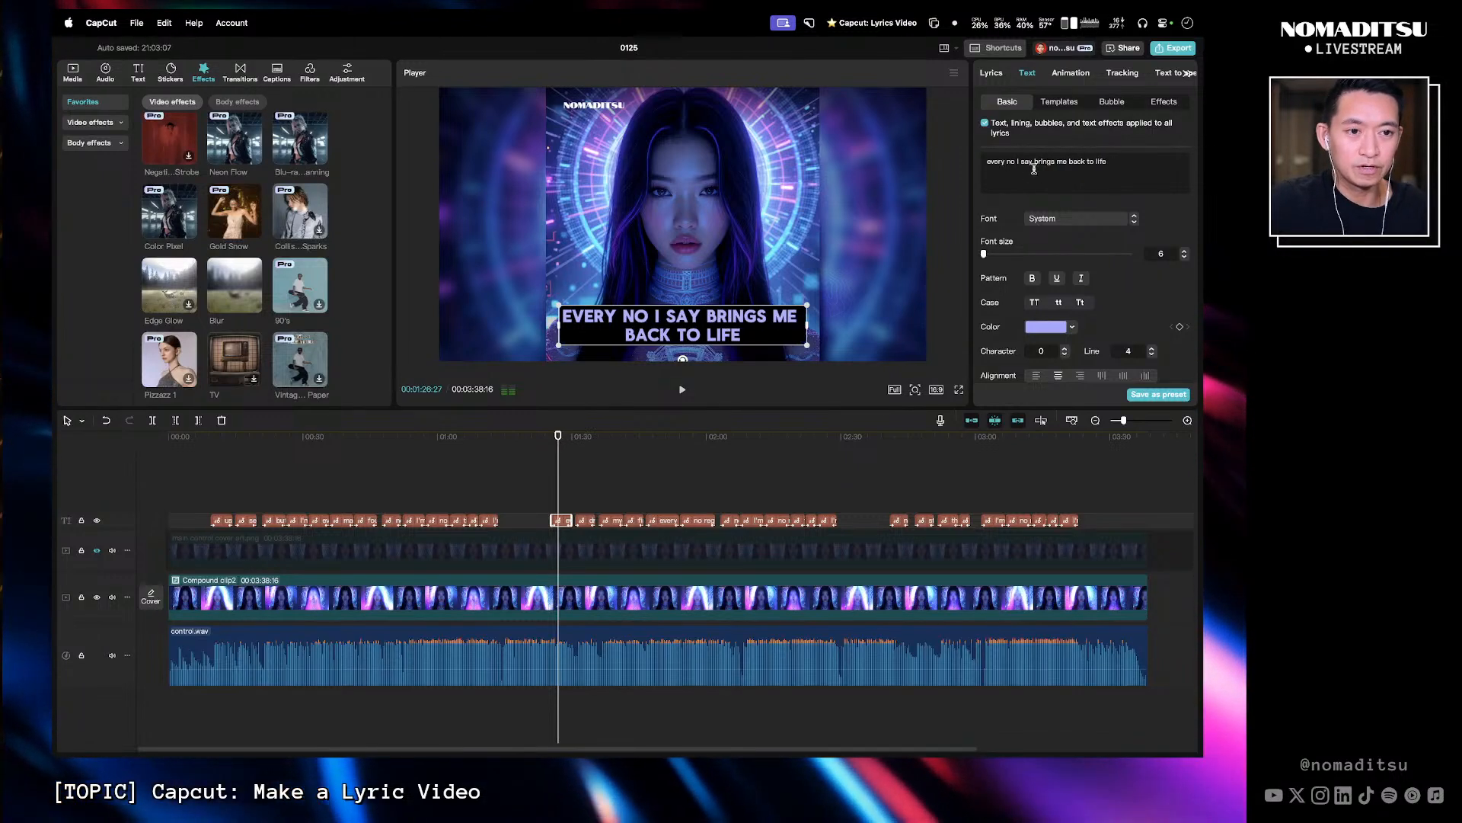
{"action": "key", "text": "BackSpace"}
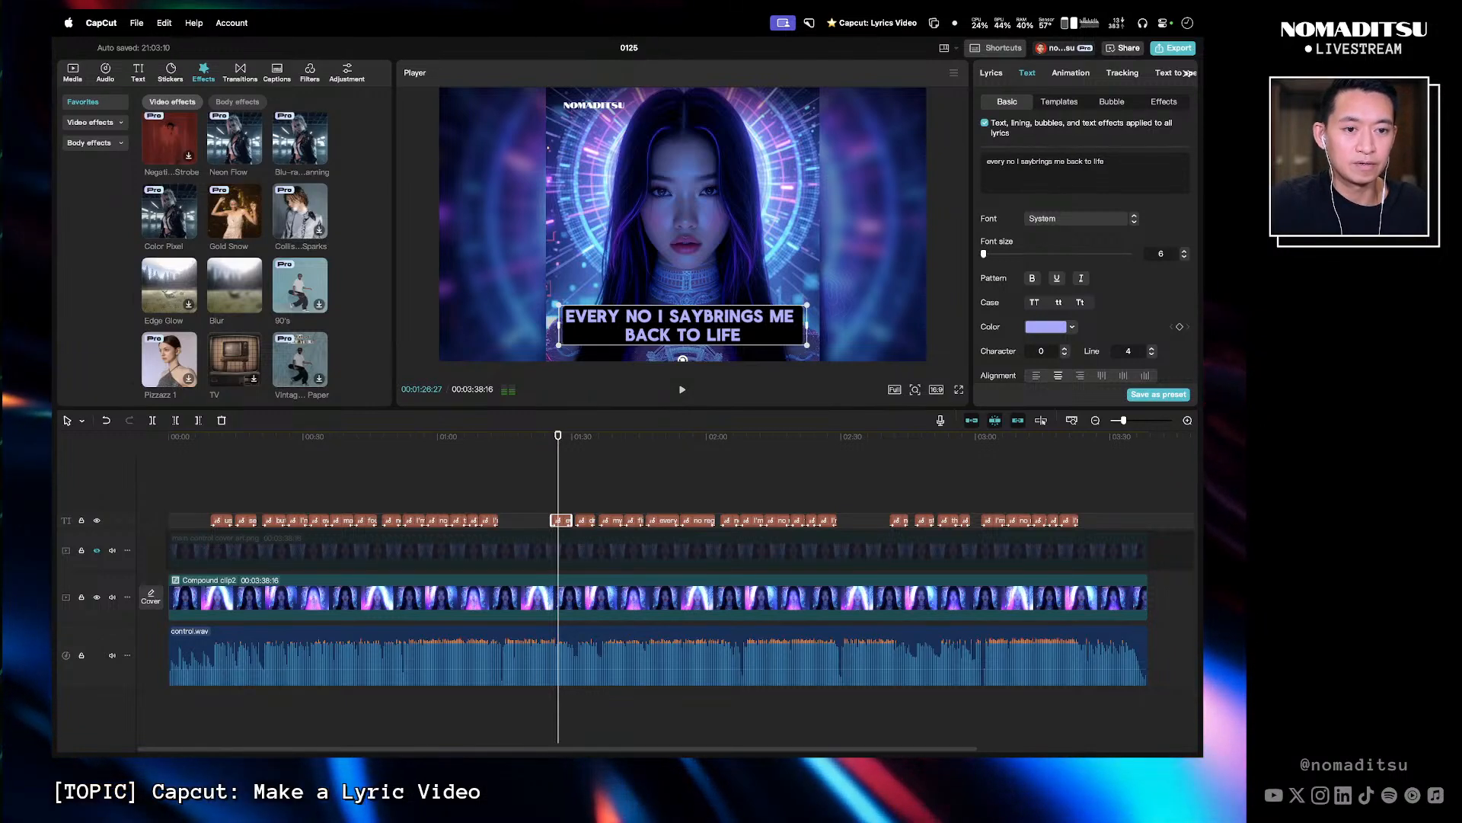
{"action": "key", "text": "Return"}
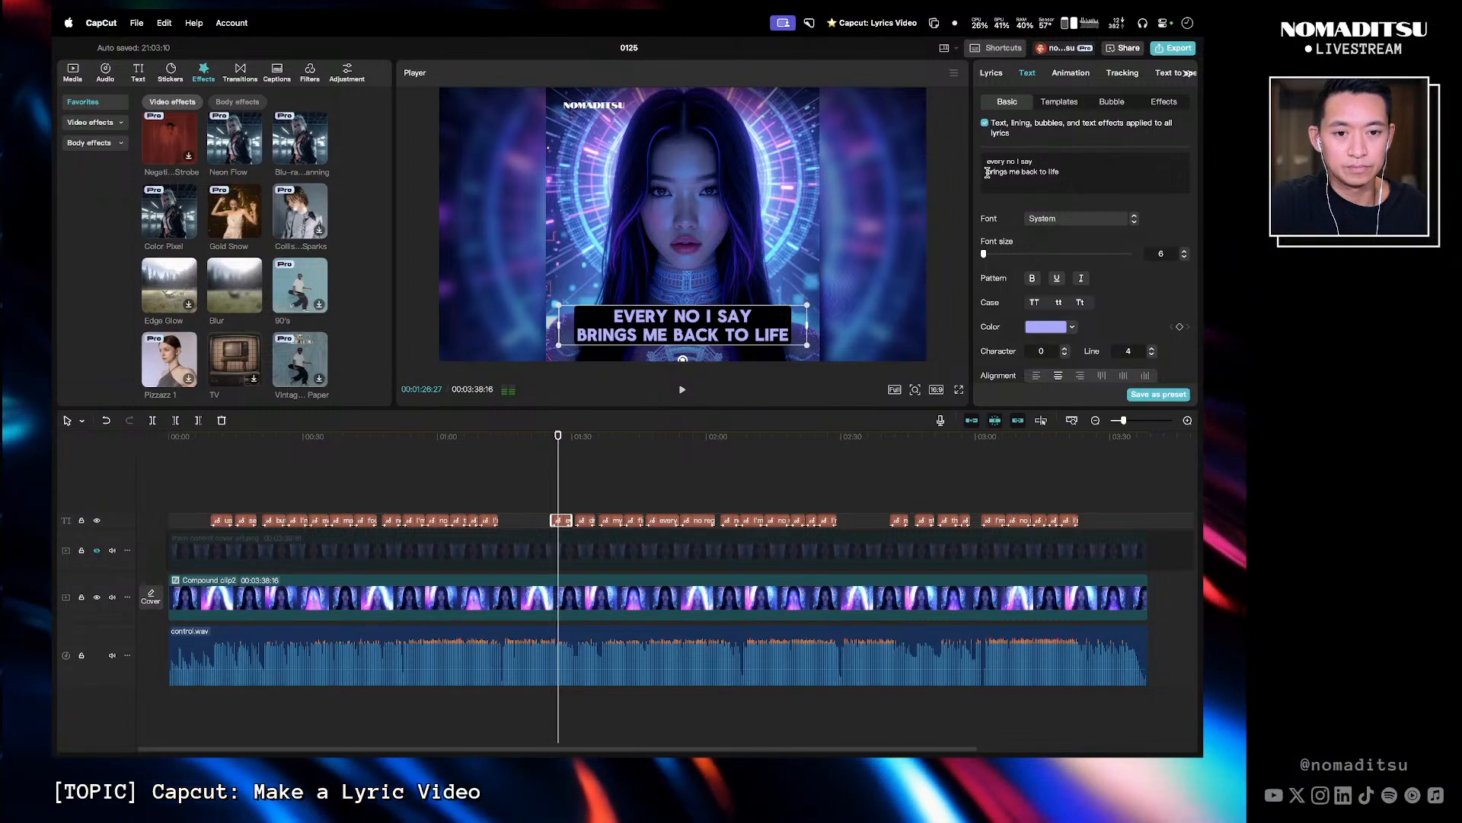
- Rebreak the caption at about 1:27 into two lines as 'every no I say brings' and 'me back to life'
{"action": "key", "text": "BackSpace"}
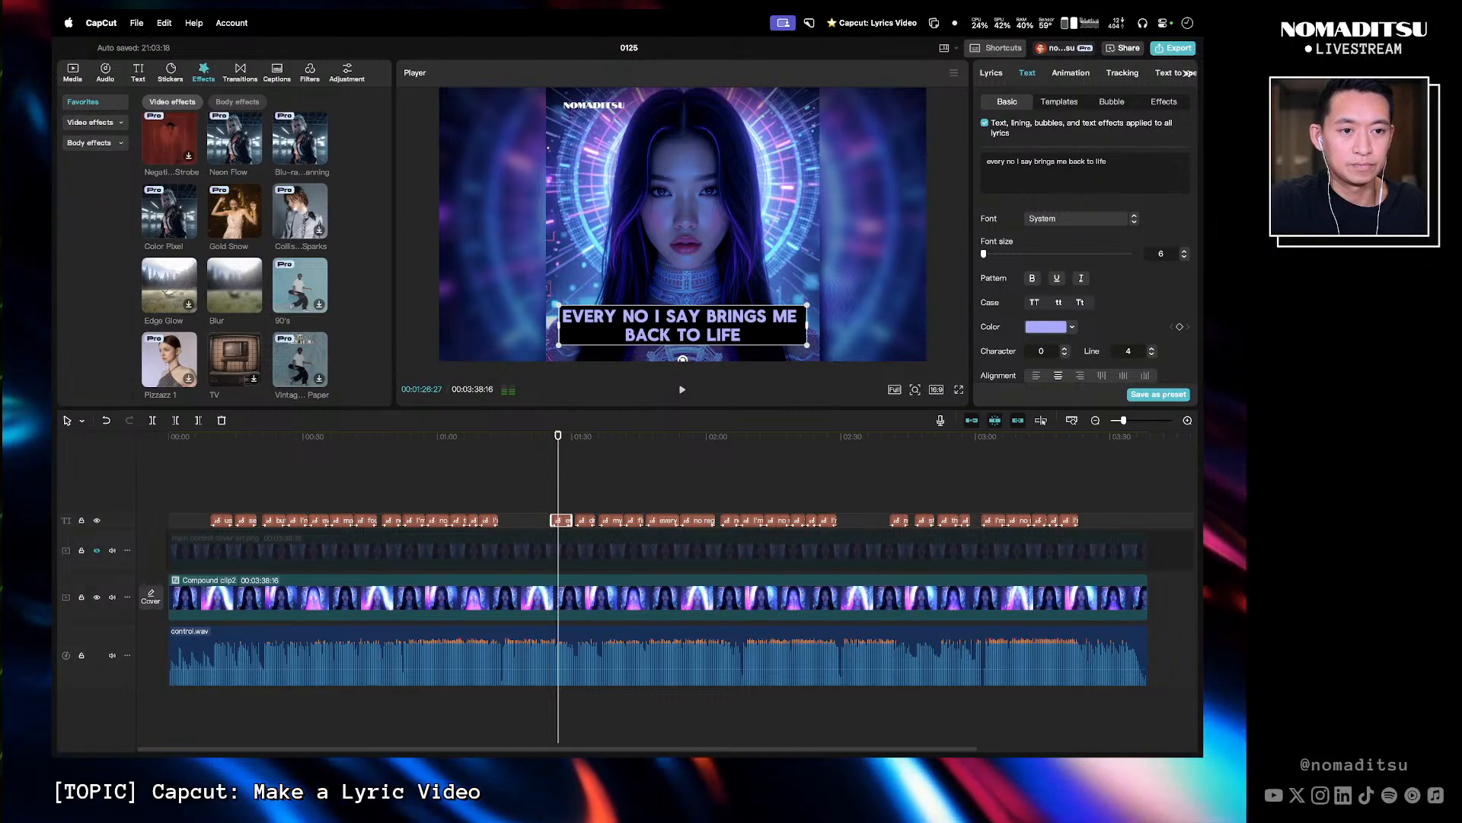
{"action": "left_click", "coordinate": [1069, 161]}
{"action": "key", "text": "Return"}
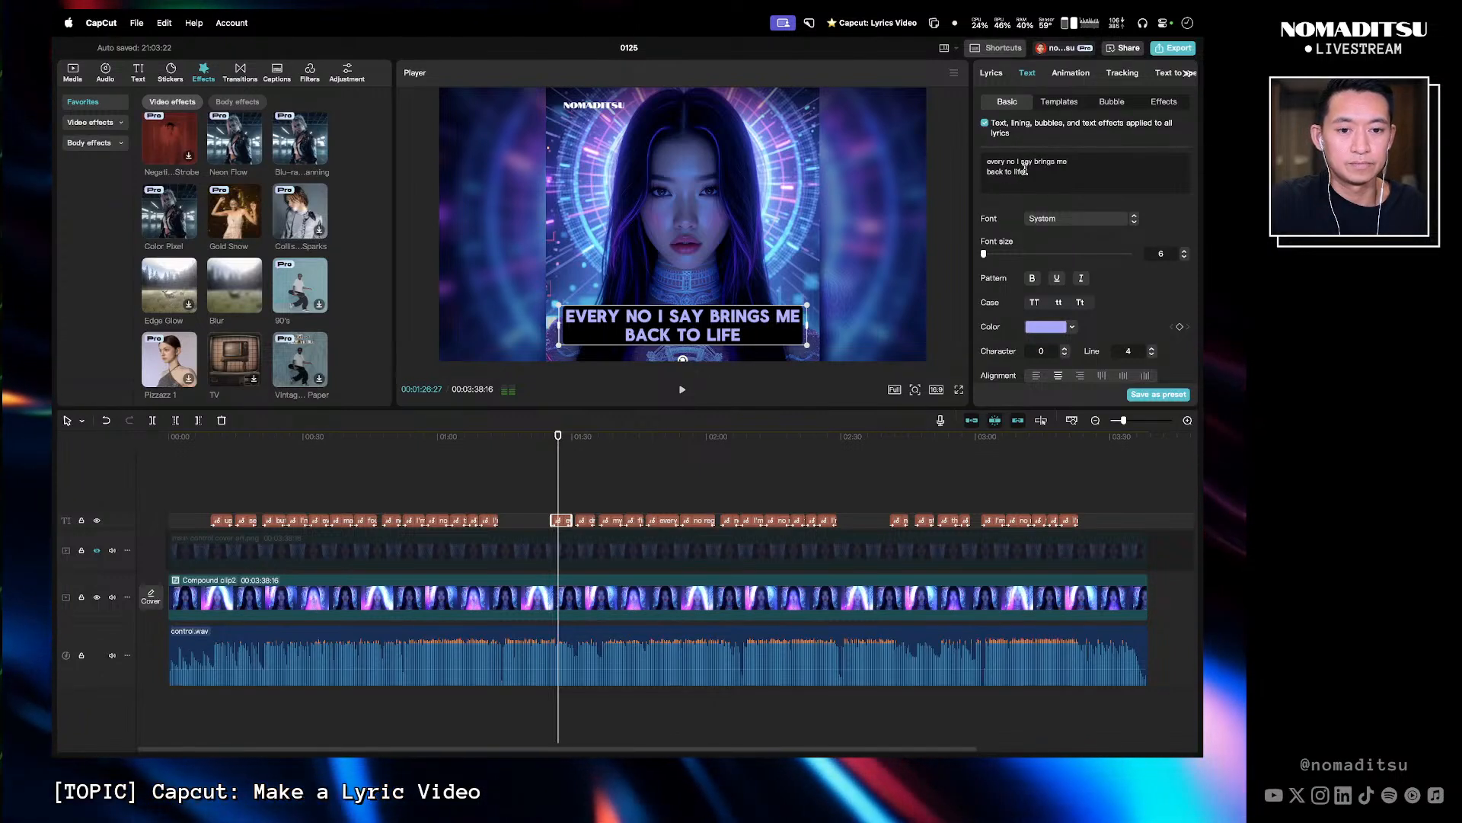
{"action": "left_click", "coordinate": [1058, 162]}
{"action": "key", "text": "Return"}
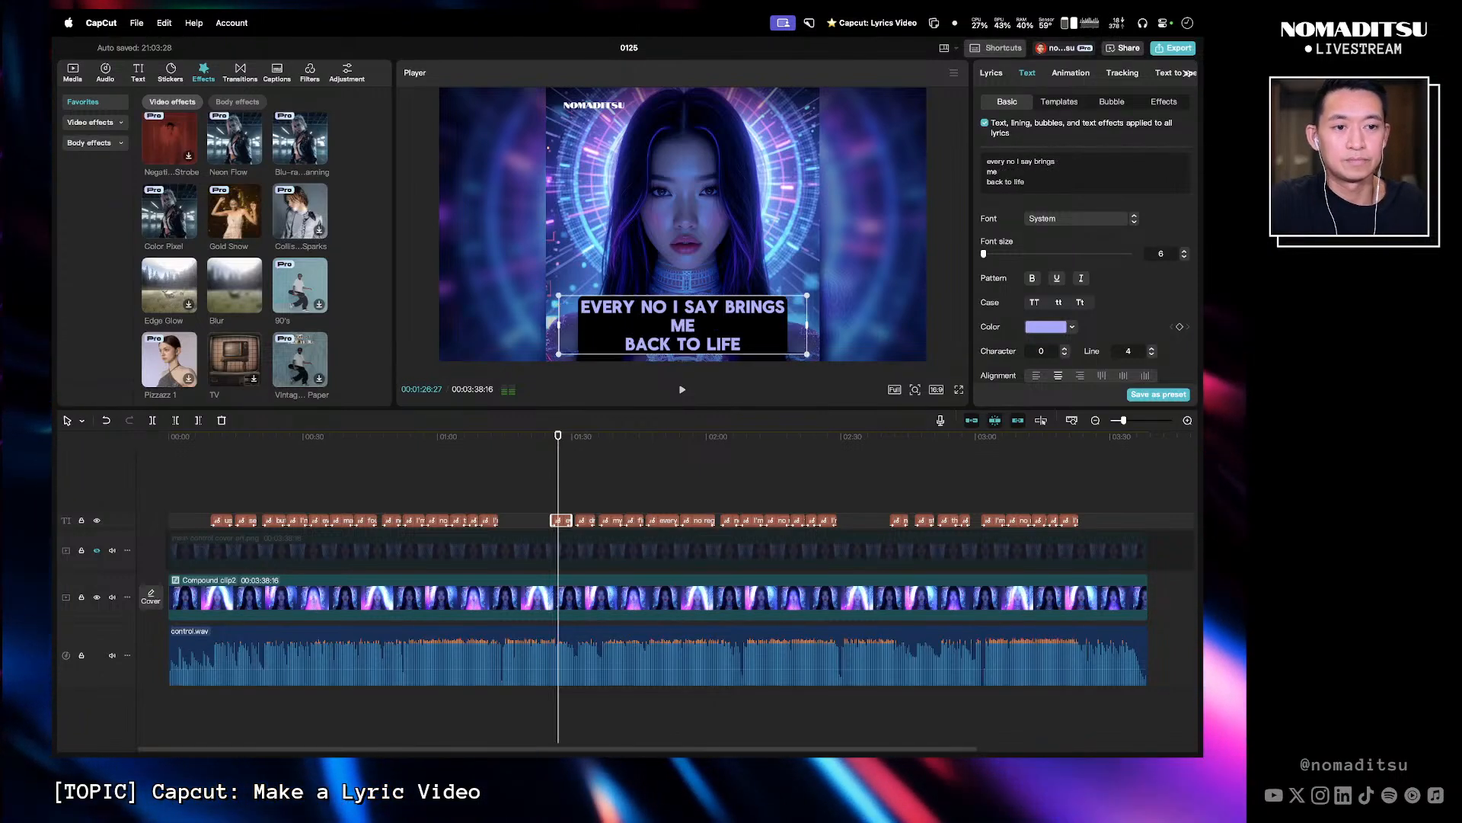
{"action": "key", "text": "BackSpace"}
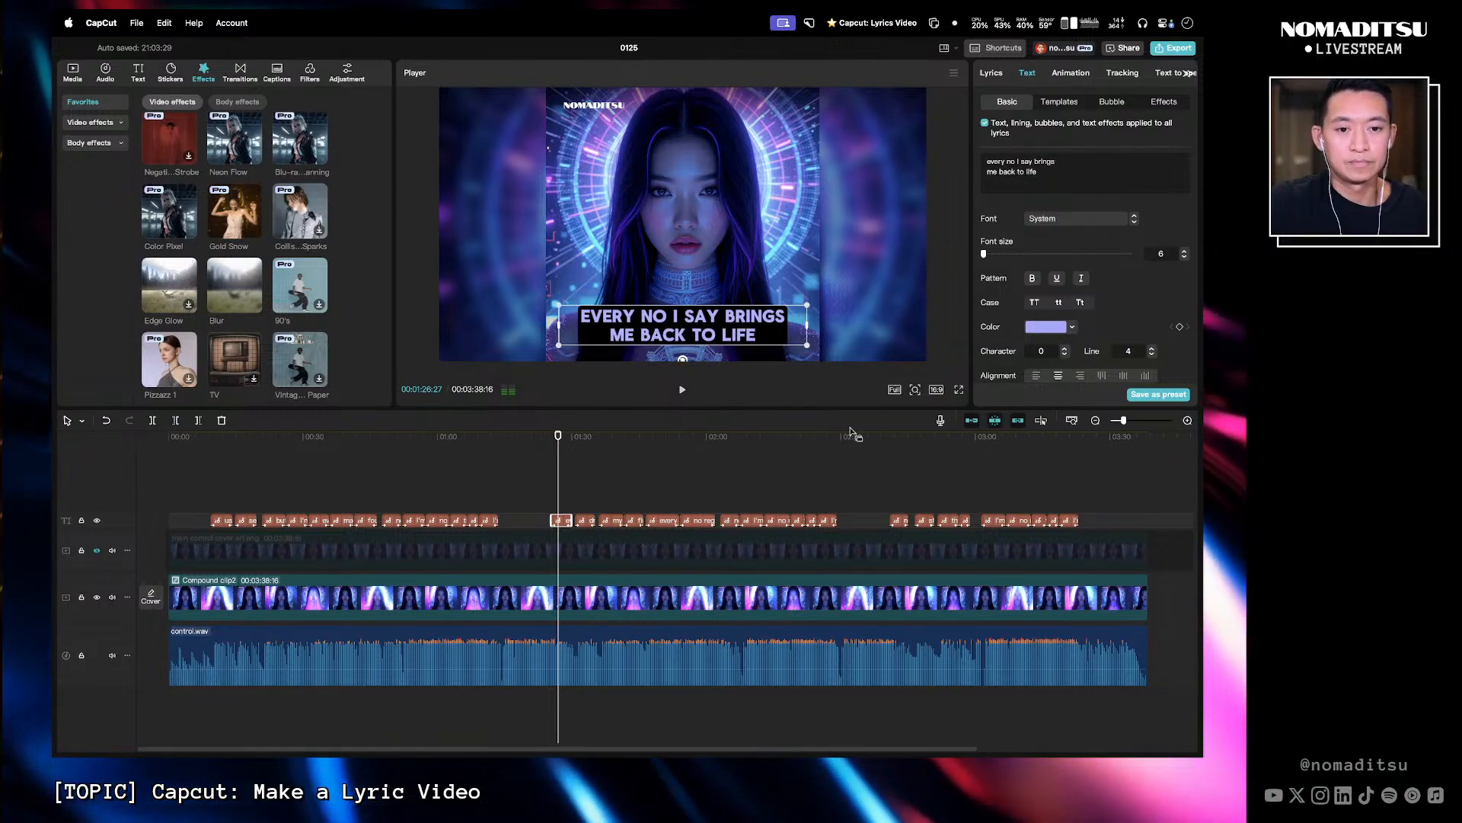
- Break the 'drawing lines that make me feel alive' caption into 'drawing lines that' and 'make me feel alive'
{"action": "left_click", "coordinate": [548, 450]}
{"action": "key", "text": "space"}
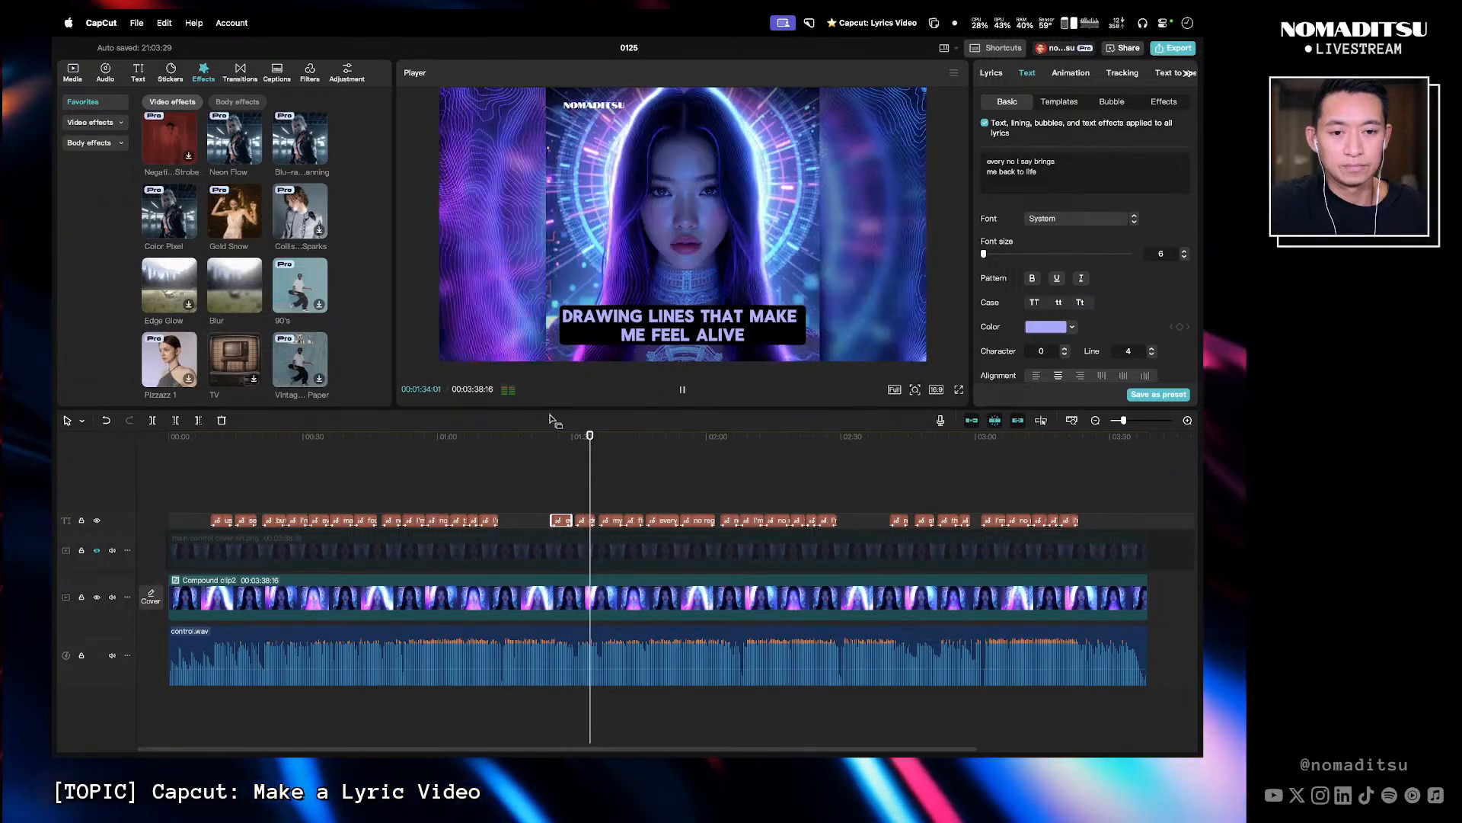
{"action": "key", "text": "space"}
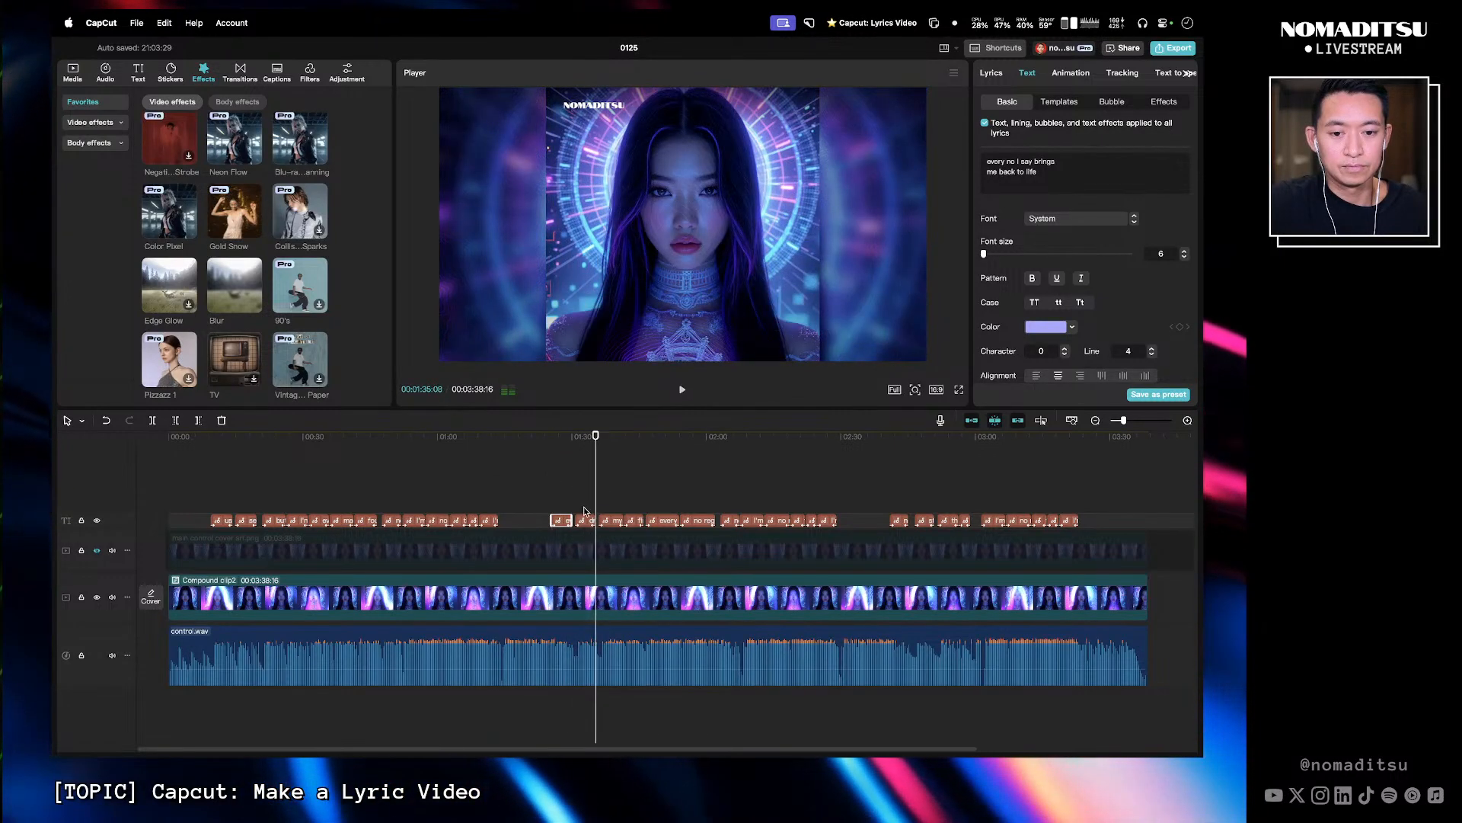
{"action": "left_click_drag", "start_coordinate": [588, 440], "coordinate": [576, 445]}
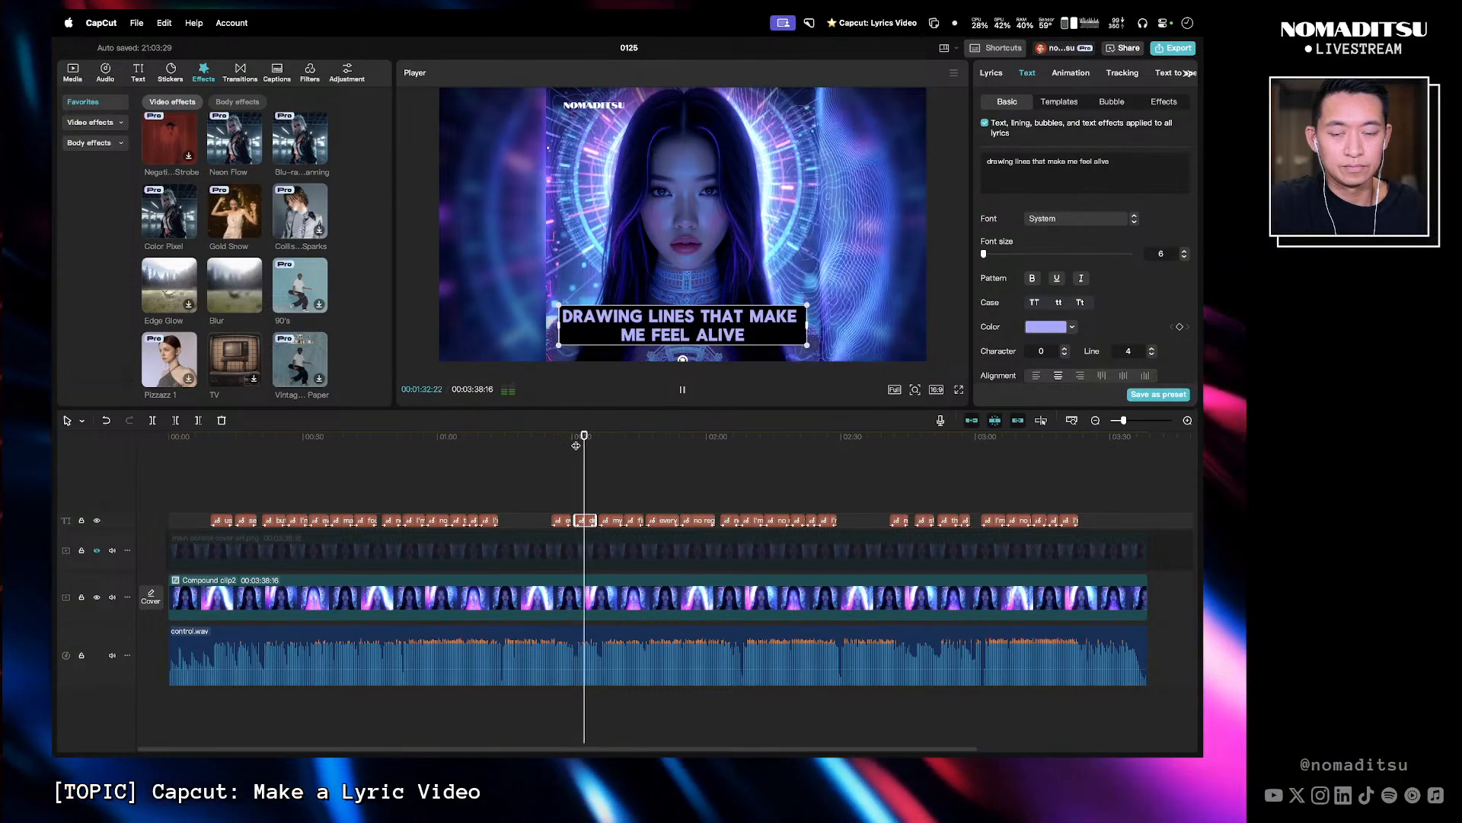
{"action": "key", "text": "space"}
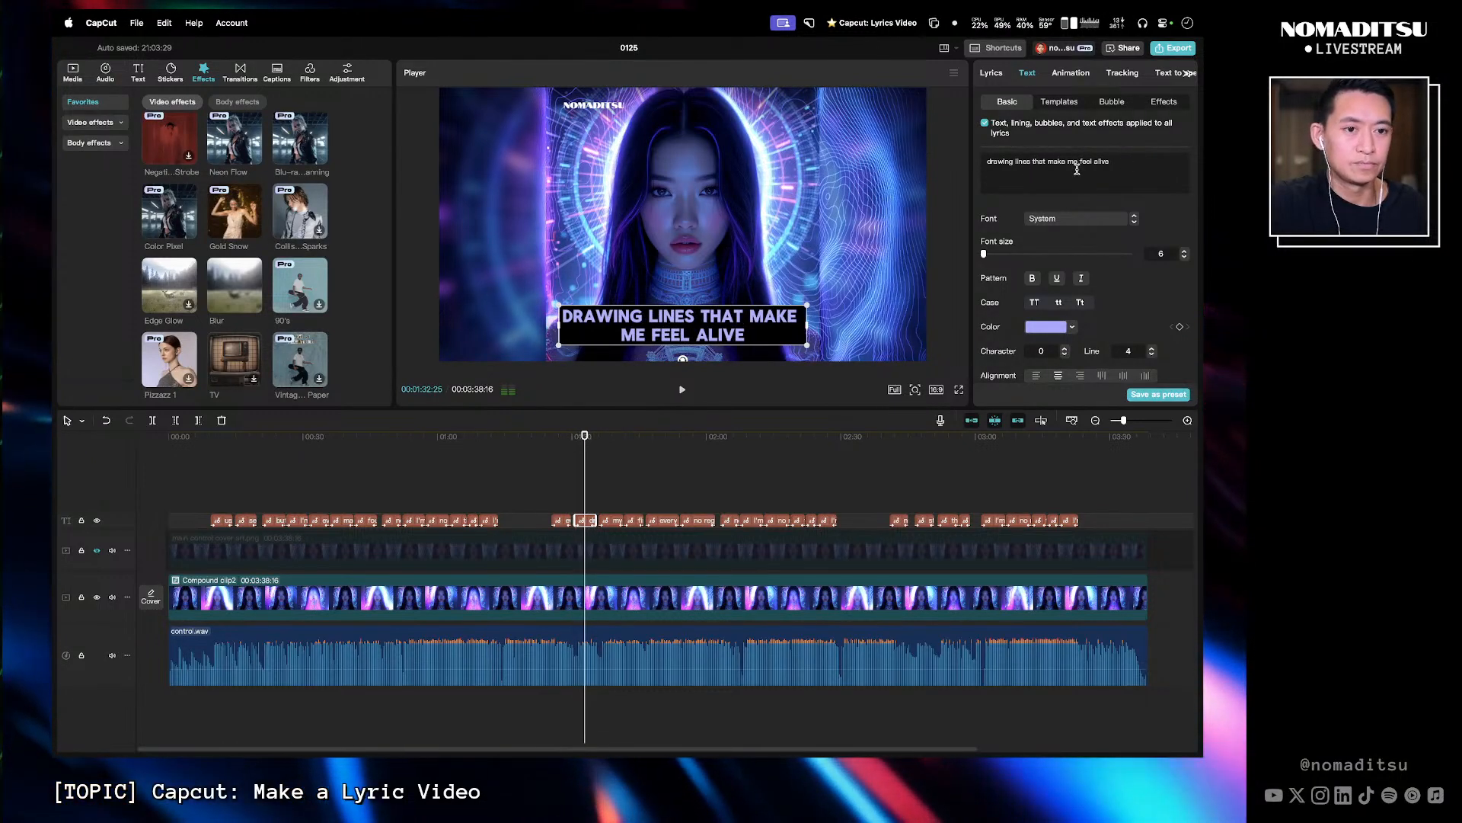
{"action": "key", "text": "Return"}
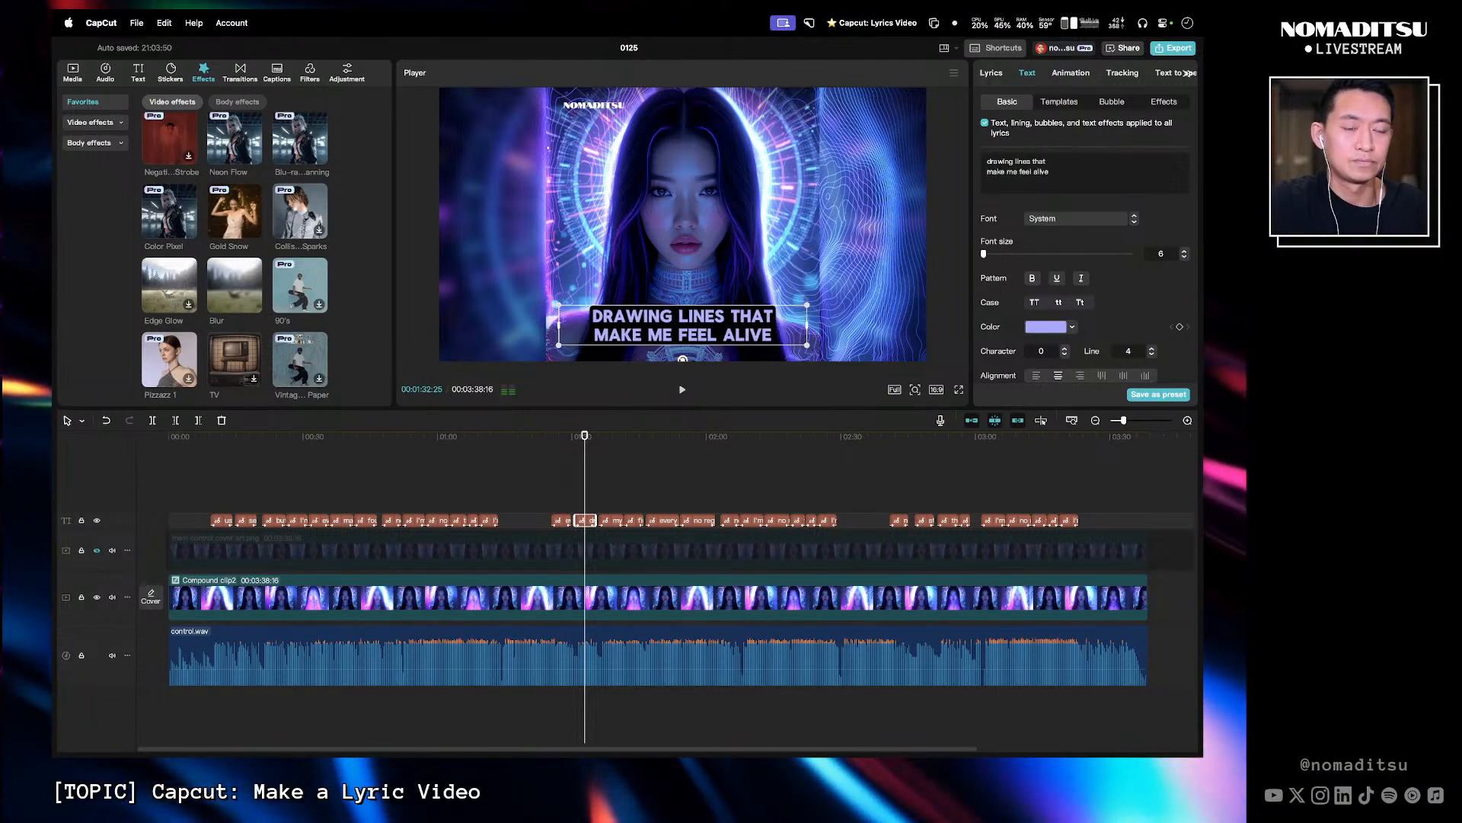
- Punctuate the next caption and split it into two lines as 'my time, my space,' and 'my heart, my choice'
{"action": "left_click", "coordinate": [566, 445]}
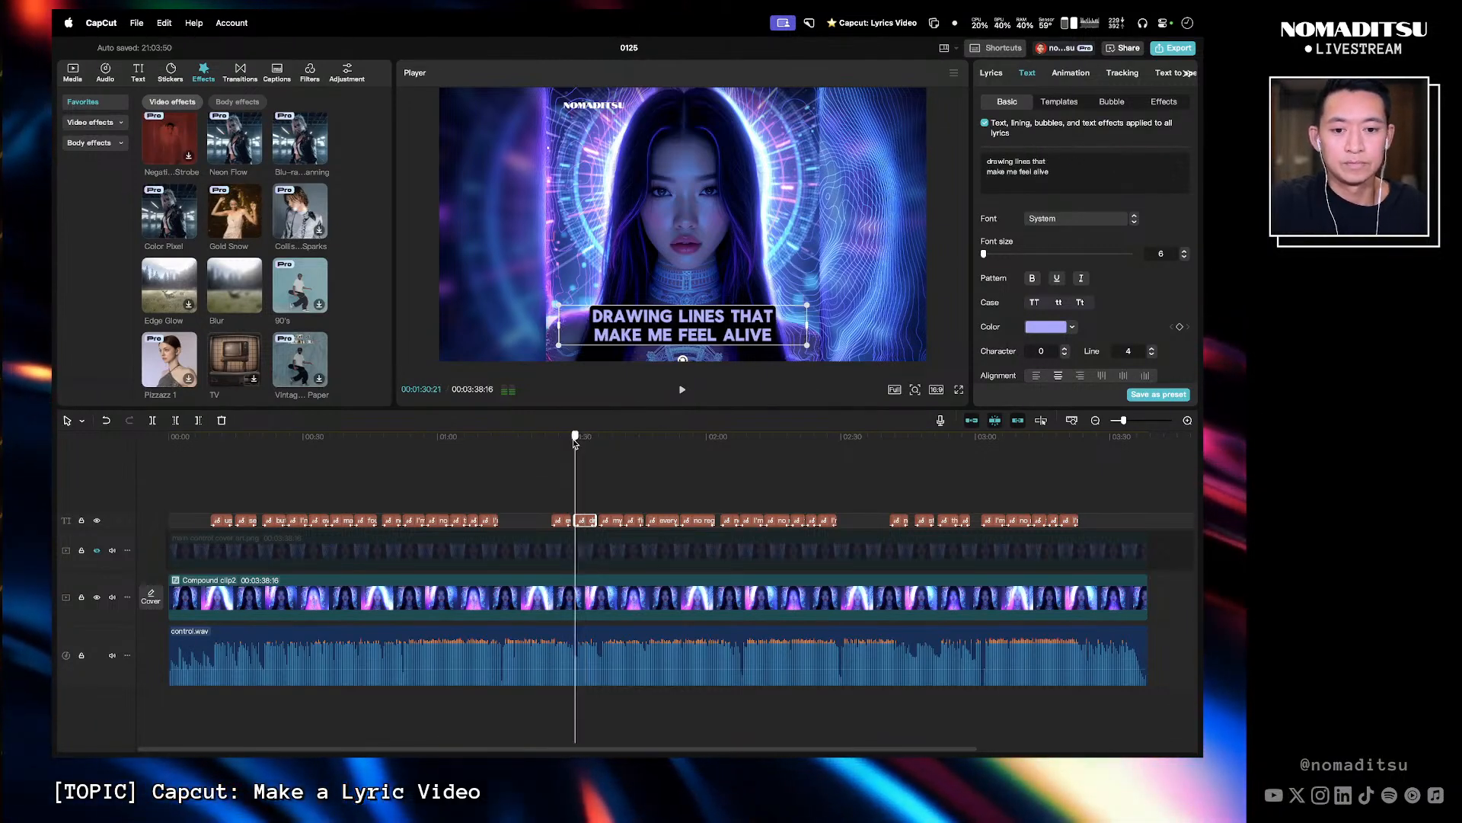
{"action": "key", "text": "space"}
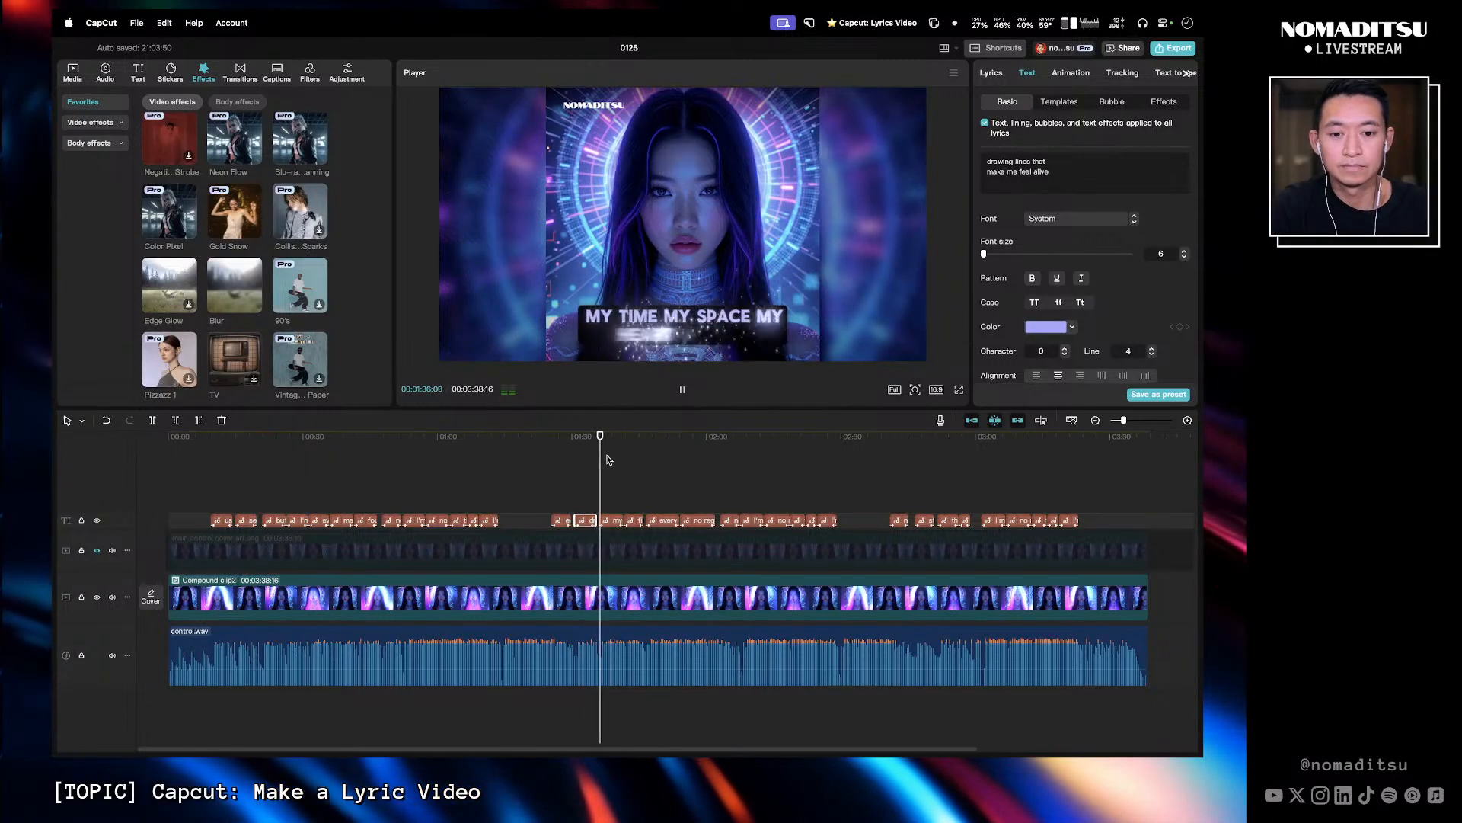
{"action": "left_click_drag", "start_coordinate": [599, 448], "coordinate": [554, 449]}
{"action": "key", "text": "space"}
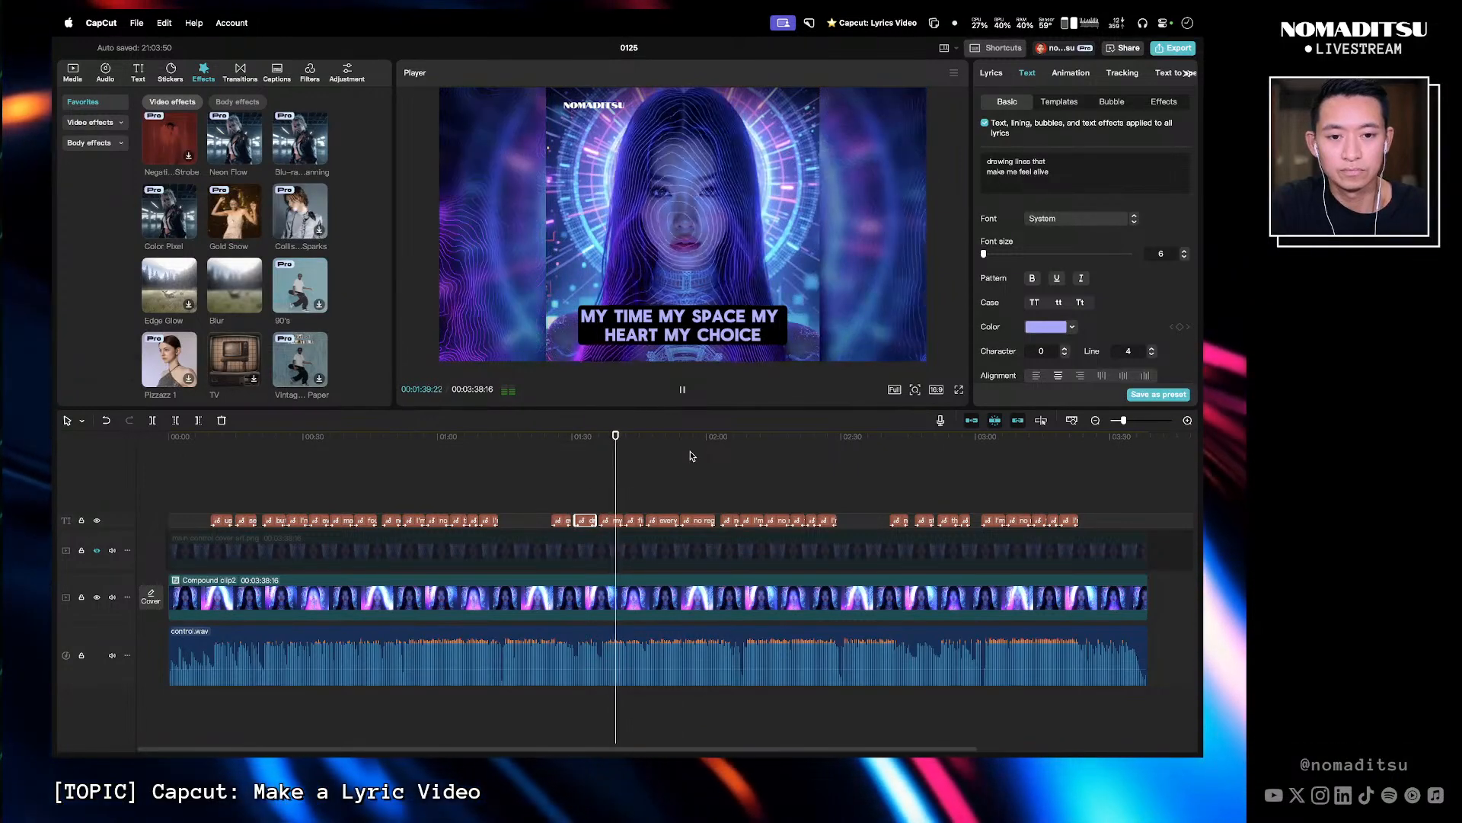
{"action": "key", "text": "space"}
{"action": "left_click", "coordinate": [606, 473]}
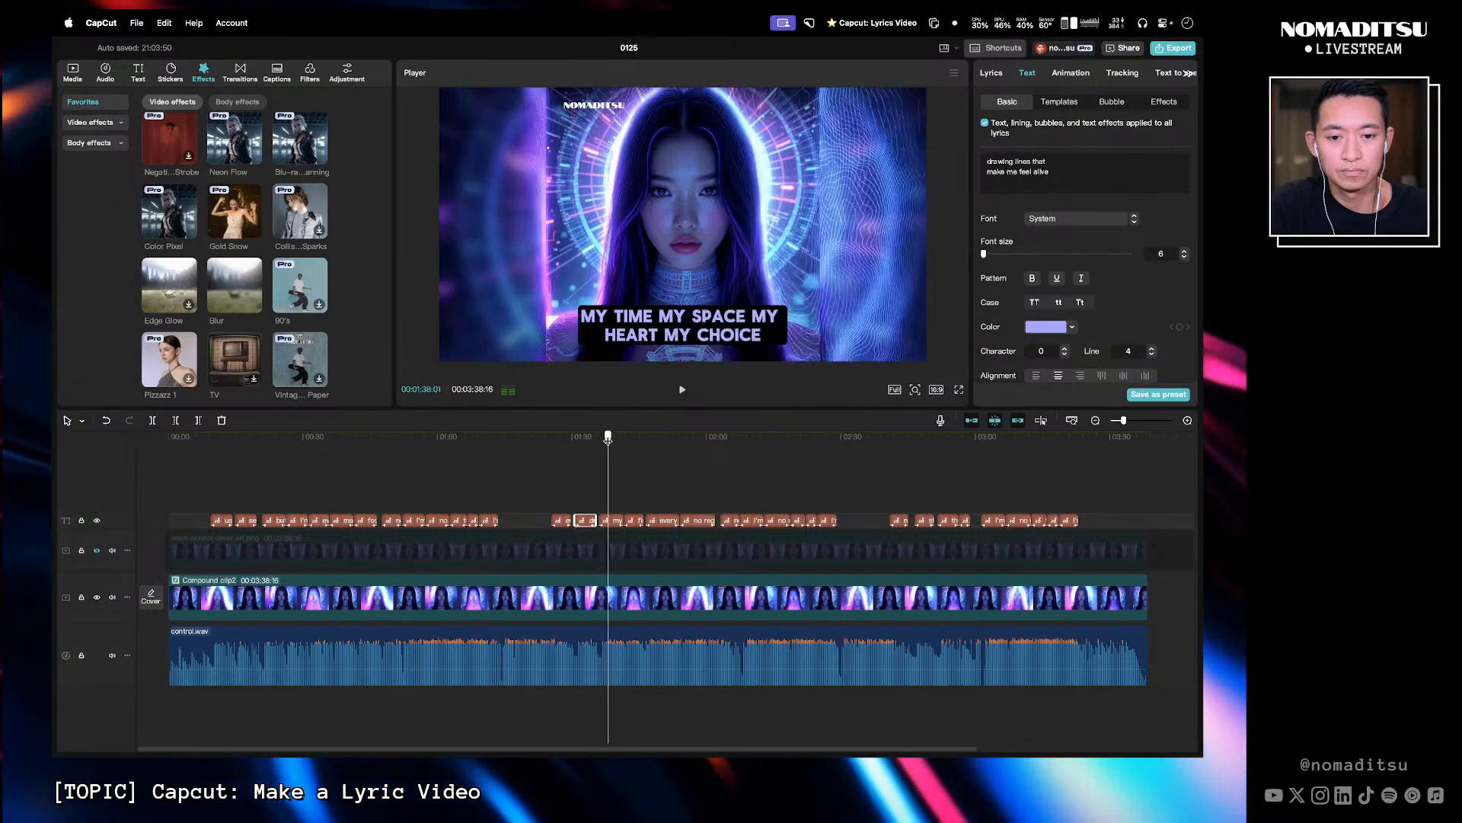
{"action": "left_click", "coordinate": [613, 521]}
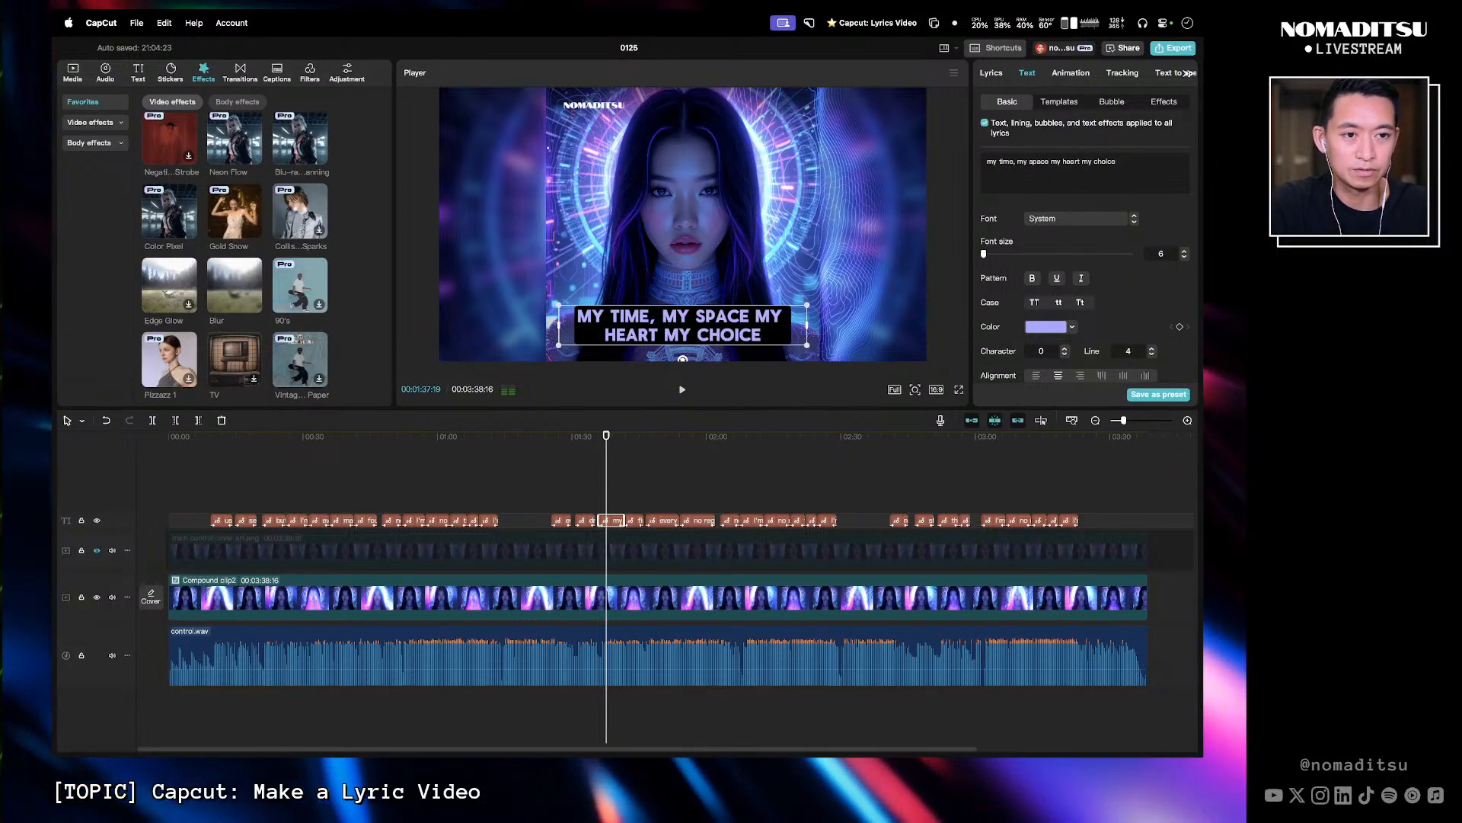
{"action": "type", "text": ","}
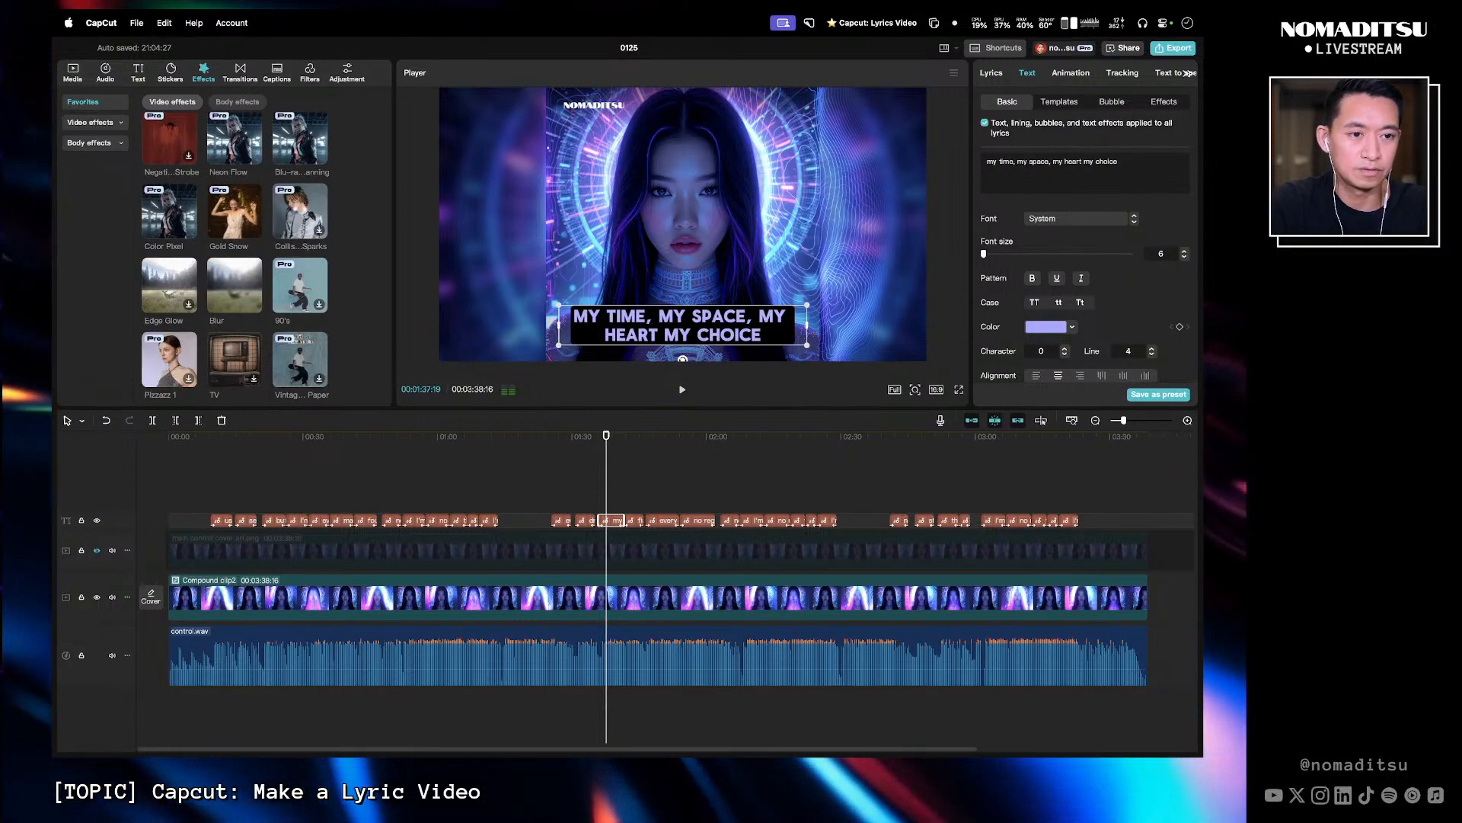
{"action": "type", "text": ","}
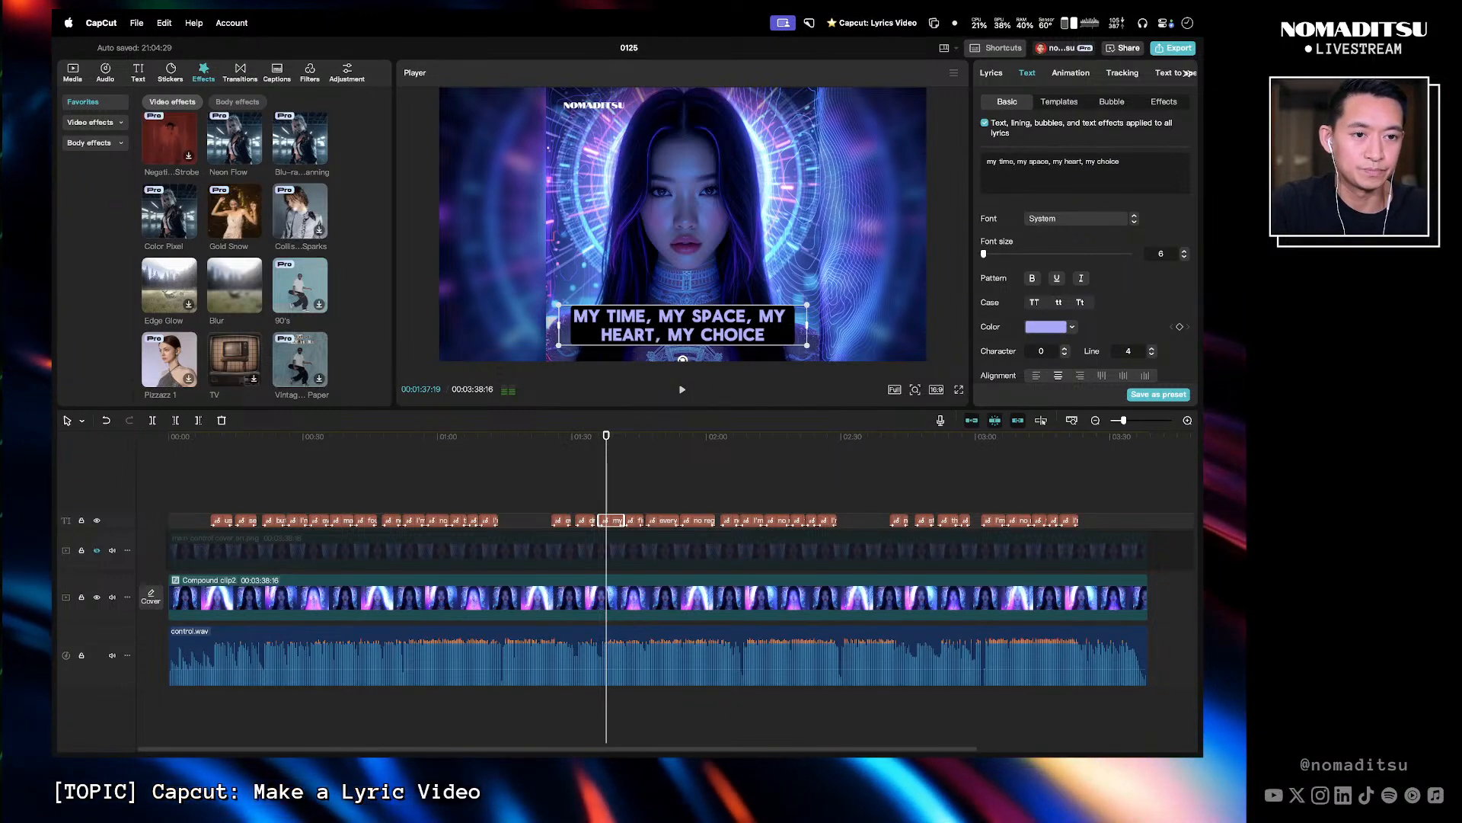
{"action": "key", "text": "BackSpace"}
{"action": "key", "text": "Return"}
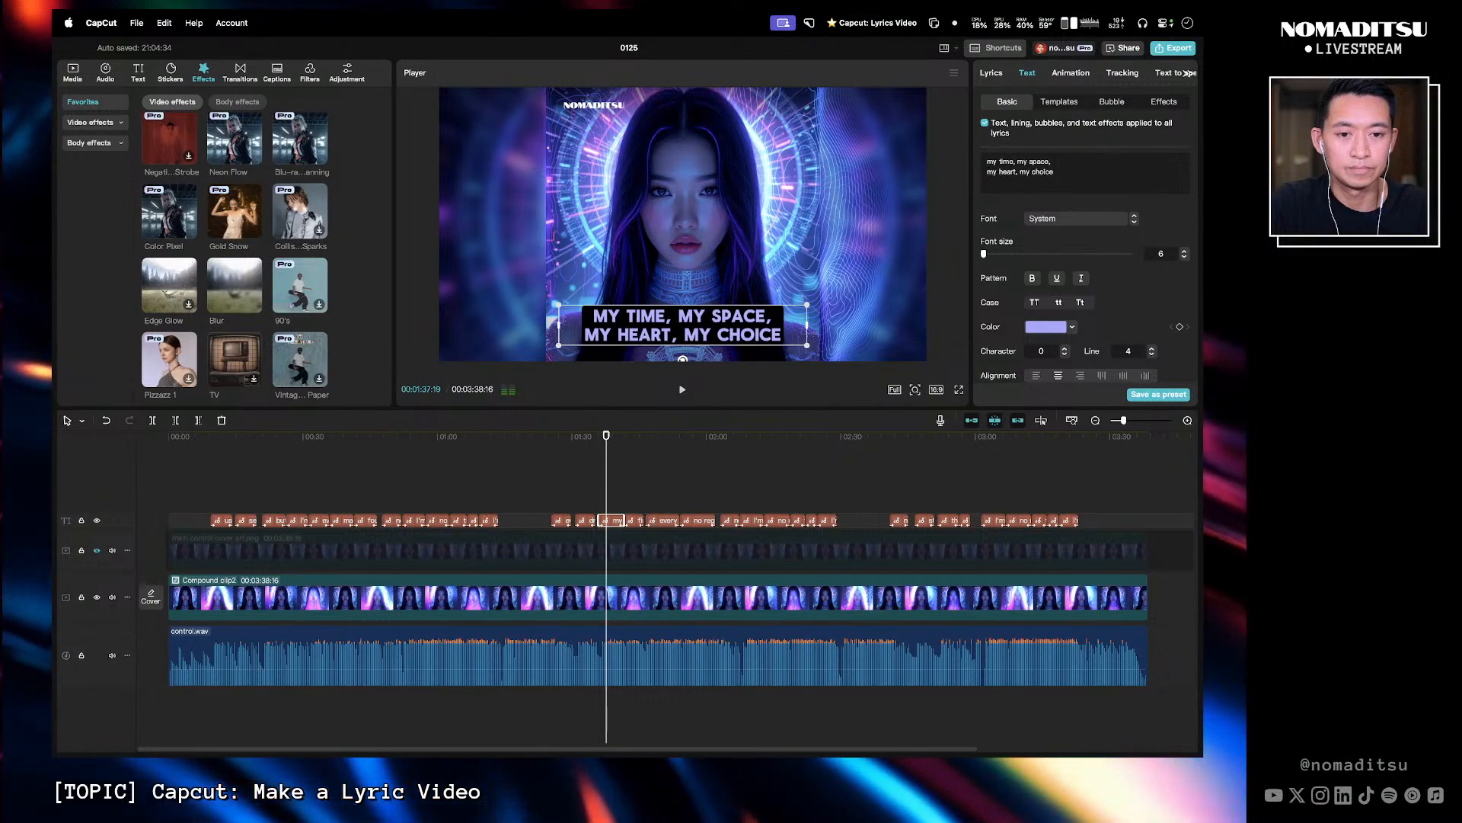
- Try adding a comma and a line break to the 'I'm whole I'm free I'm me' caption at about 1:11
{"action": "left_click", "coordinate": [490, 437]}
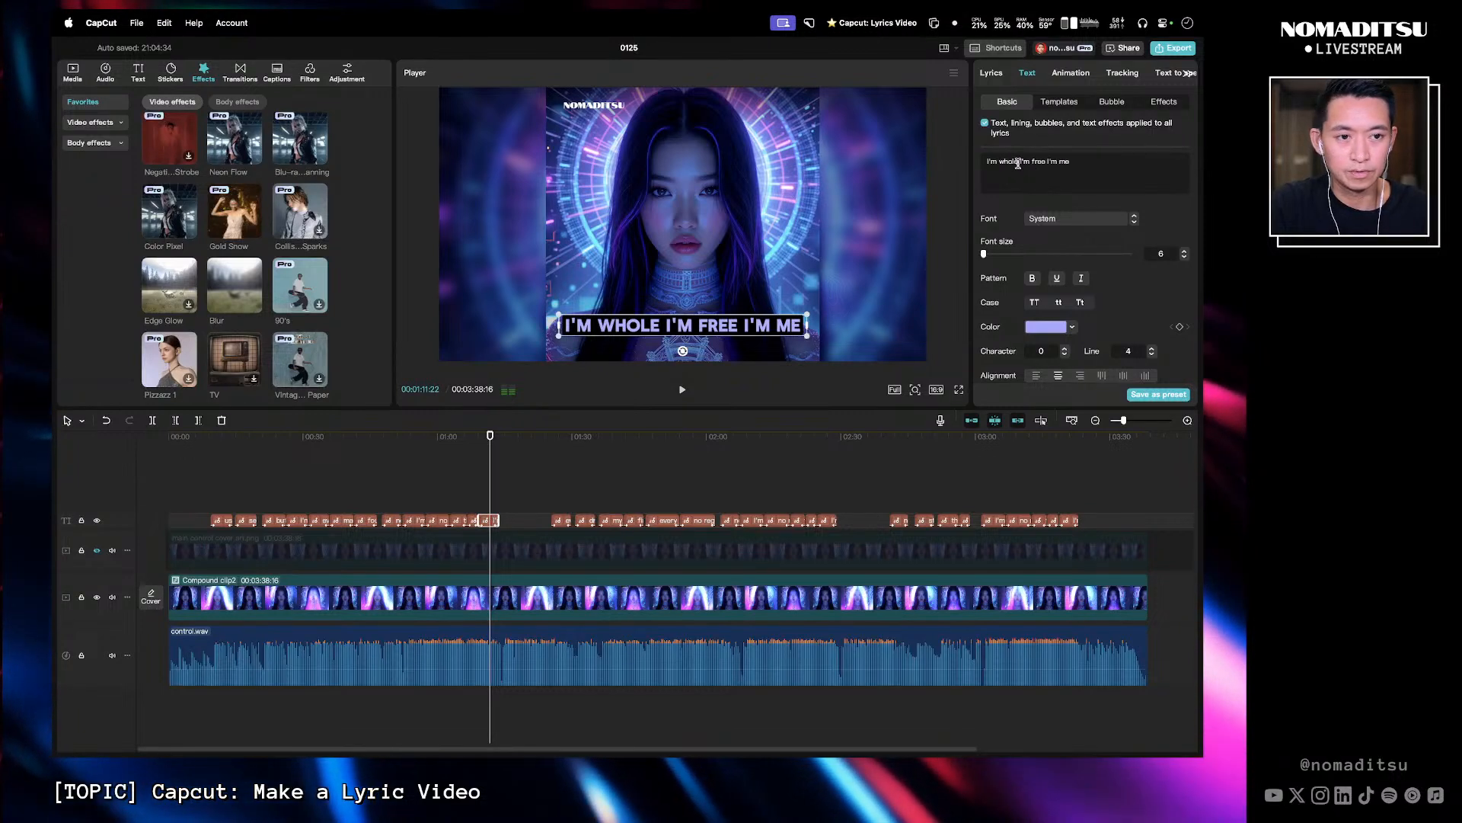
{"action": "type", "text": ","}
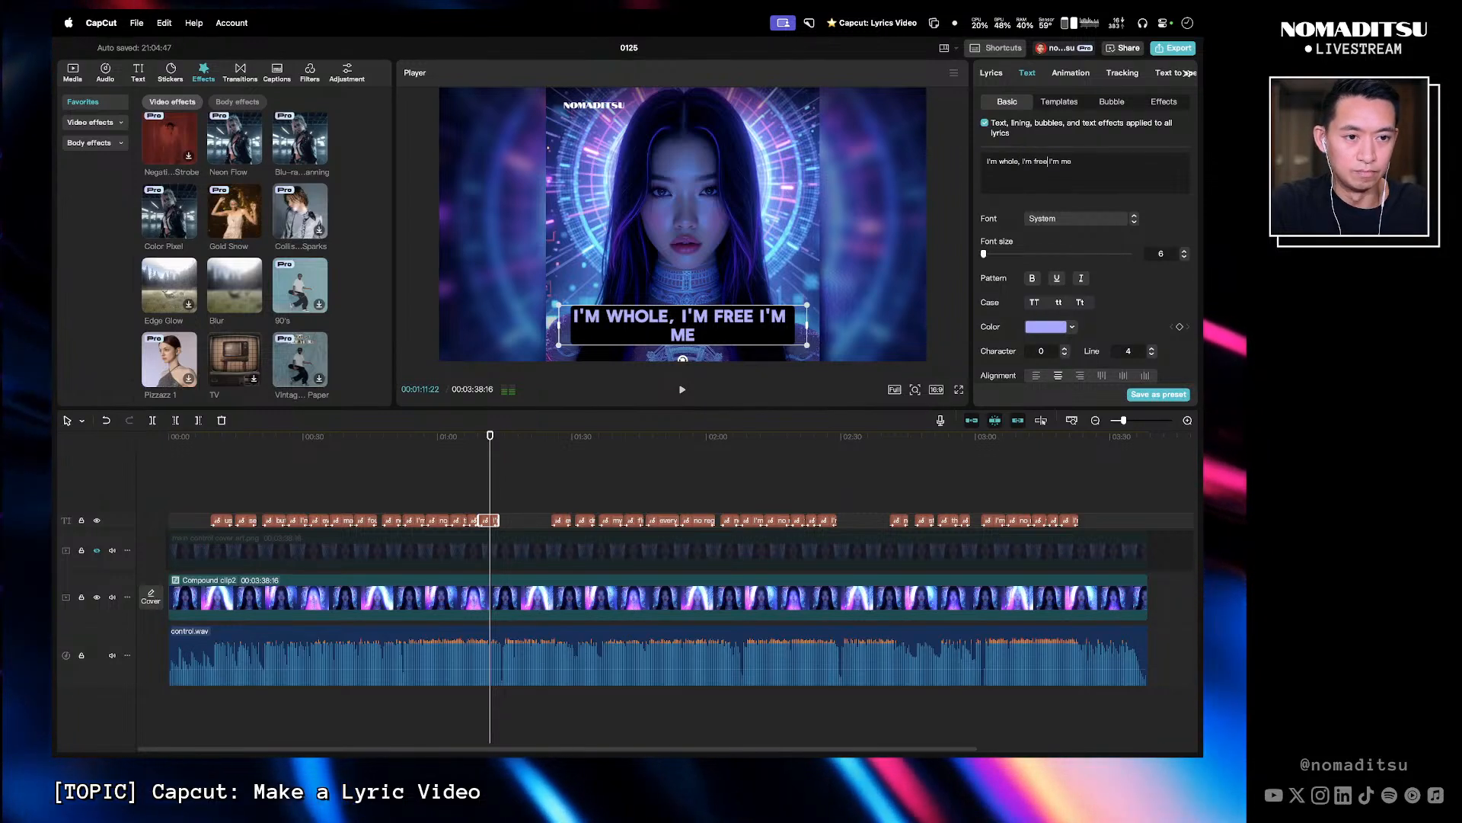
{"action": "key", "text": "Return"}
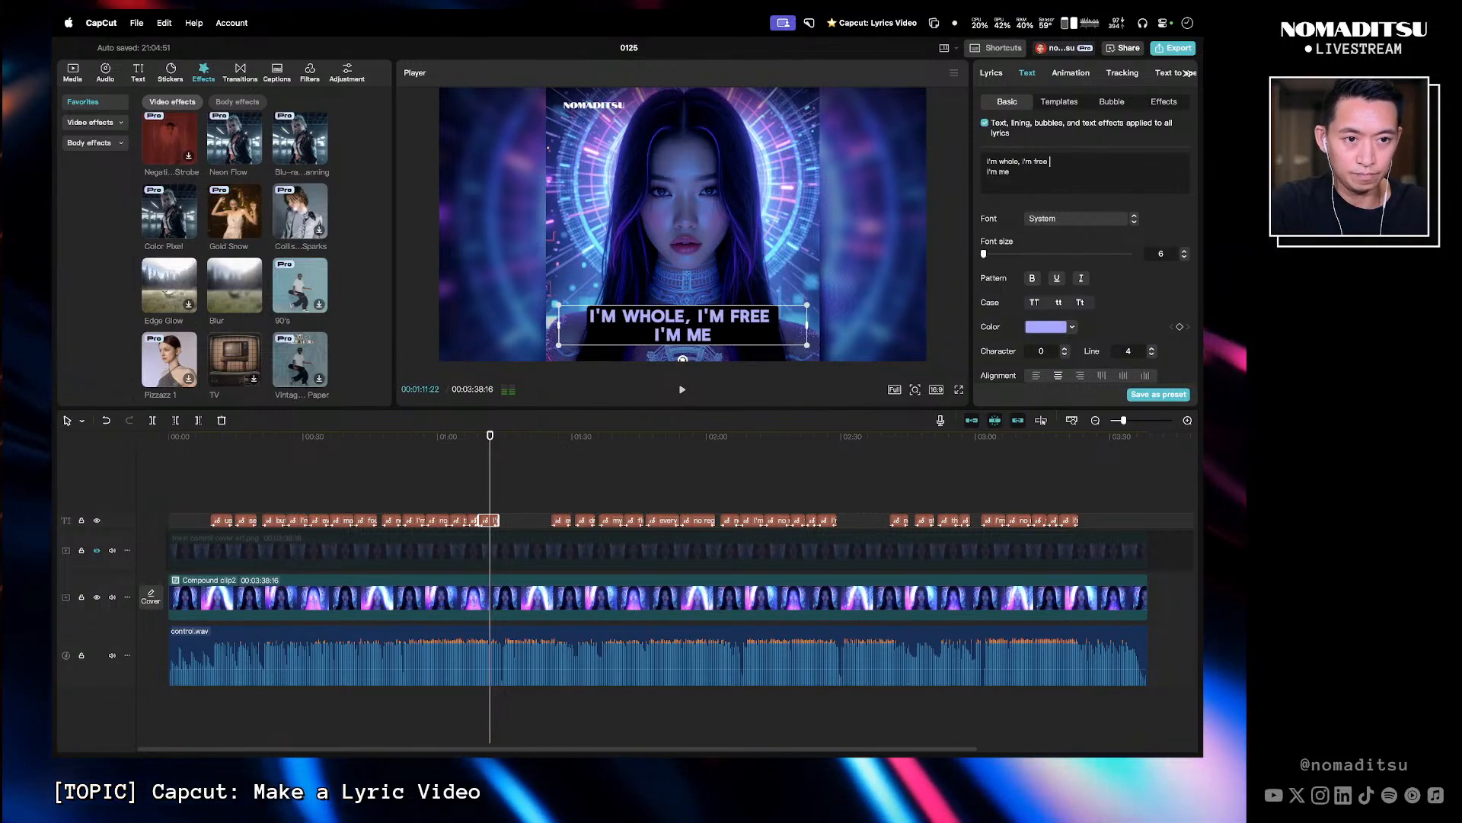
{"action": "key", "text": "BackSpace"}
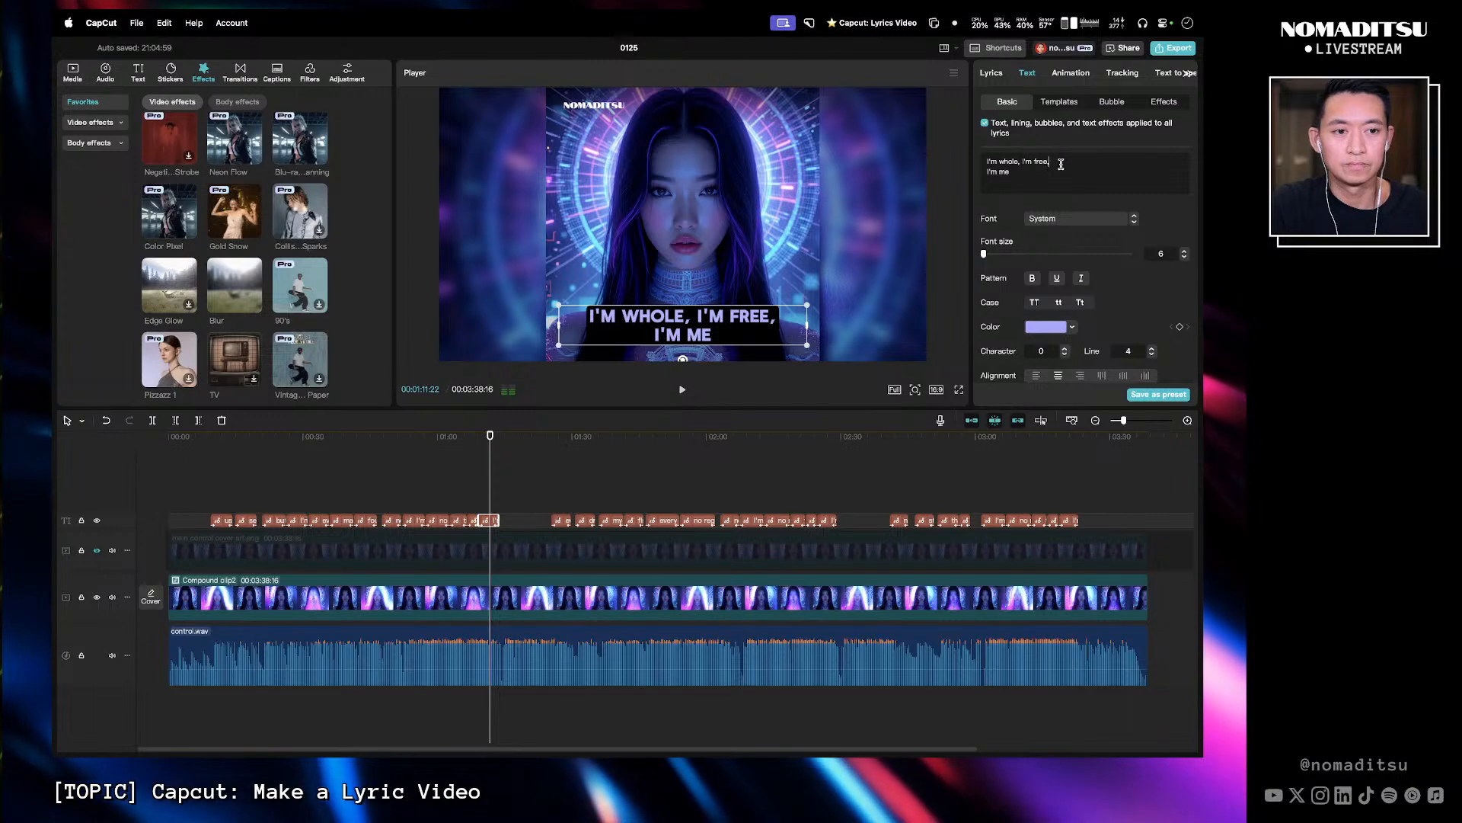
{"action": "key", "text": "BackSpace"}
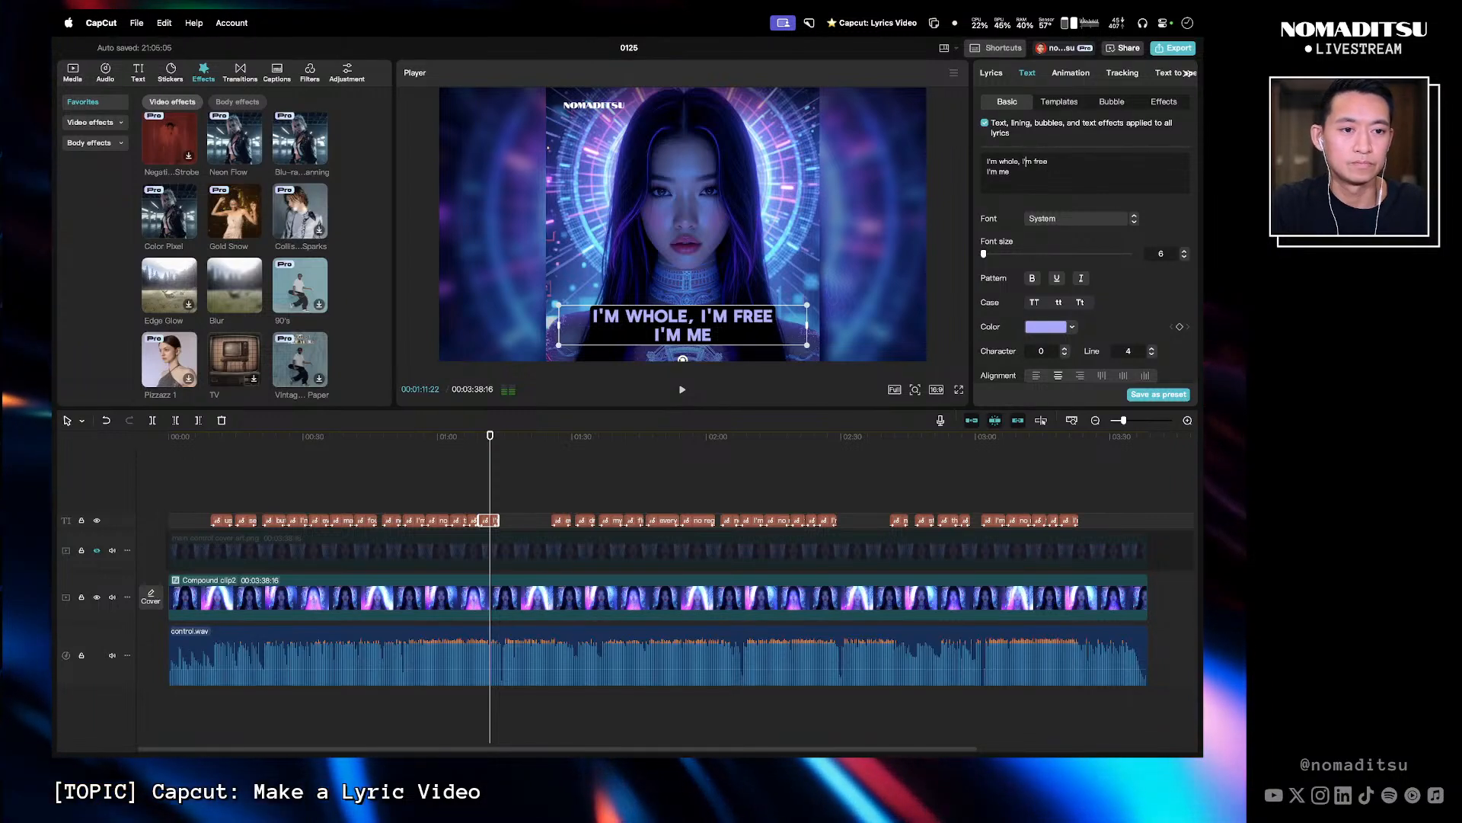
{"action": "key", "text": "BackSpace"}
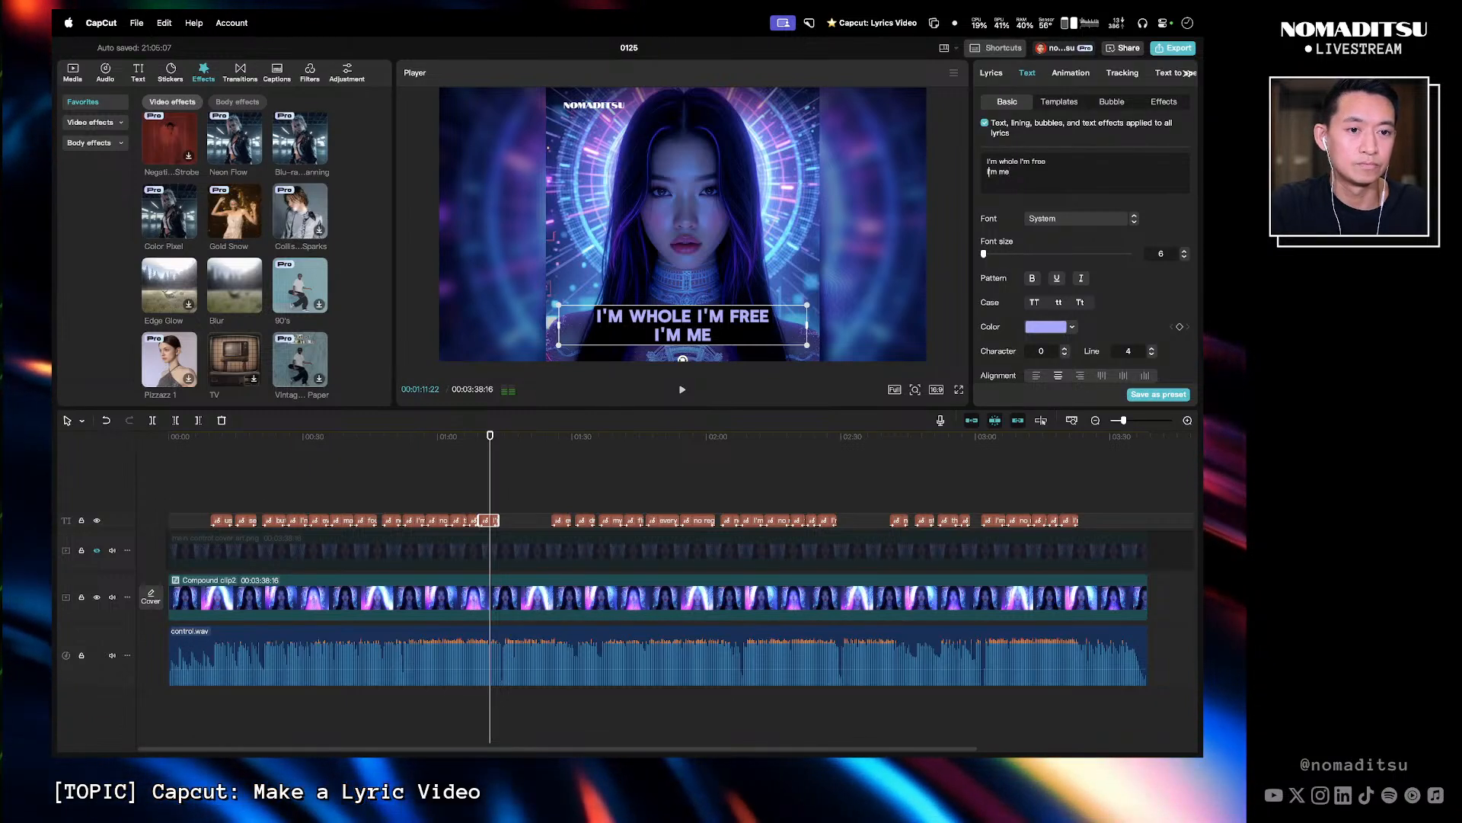
{"action": "key", "text": "BackSpace"}
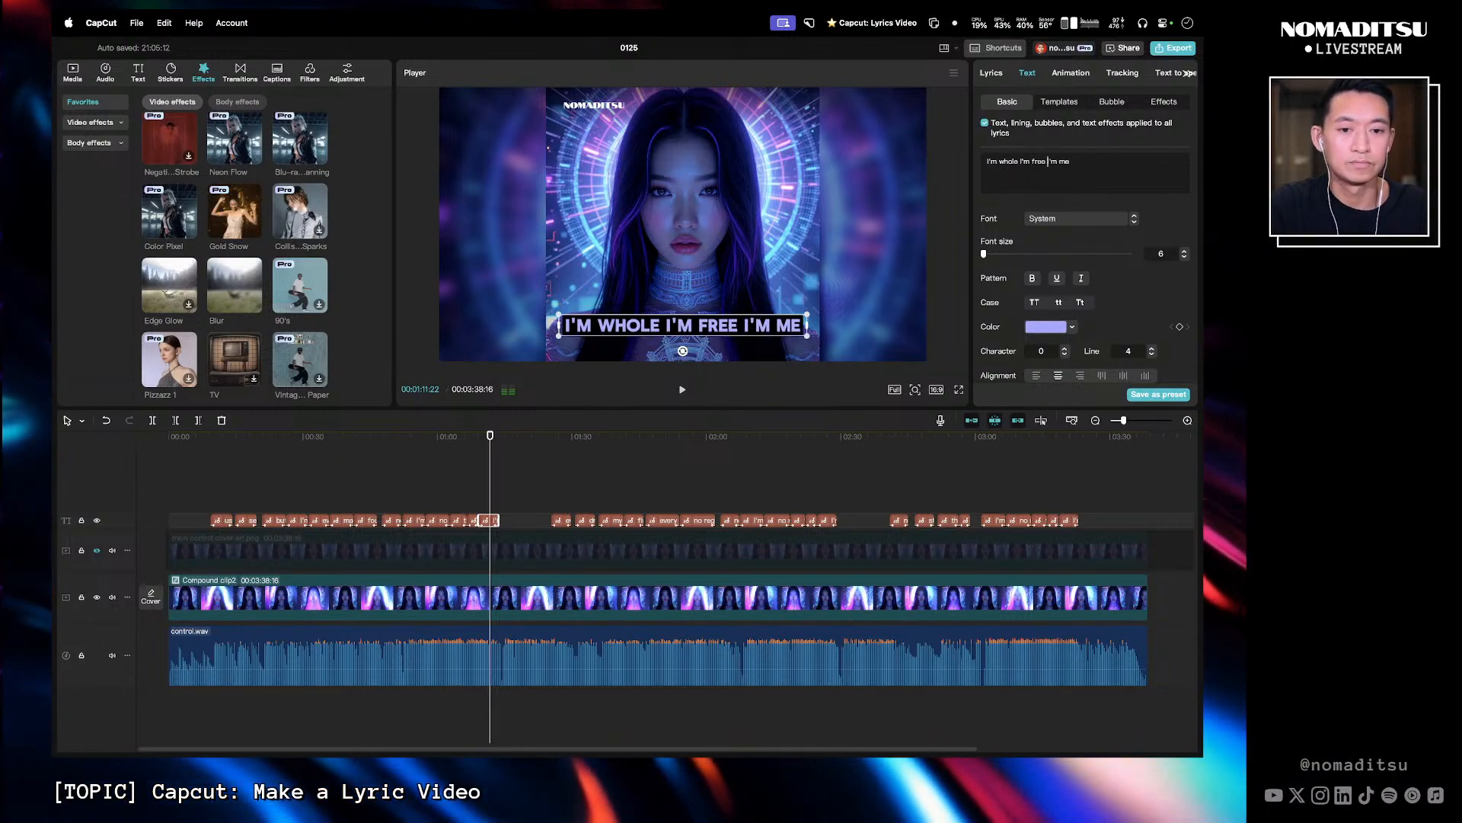
- Break the 'finally found my inner voice' caption into 'finally found' and 'my inner voice'
{"action": "left_click_drag", "start_coordinate": [489, 435], "coordinate": [551, 435]}
{"action": "key", "text": "l"}
{"action": "key", "text": "l"}
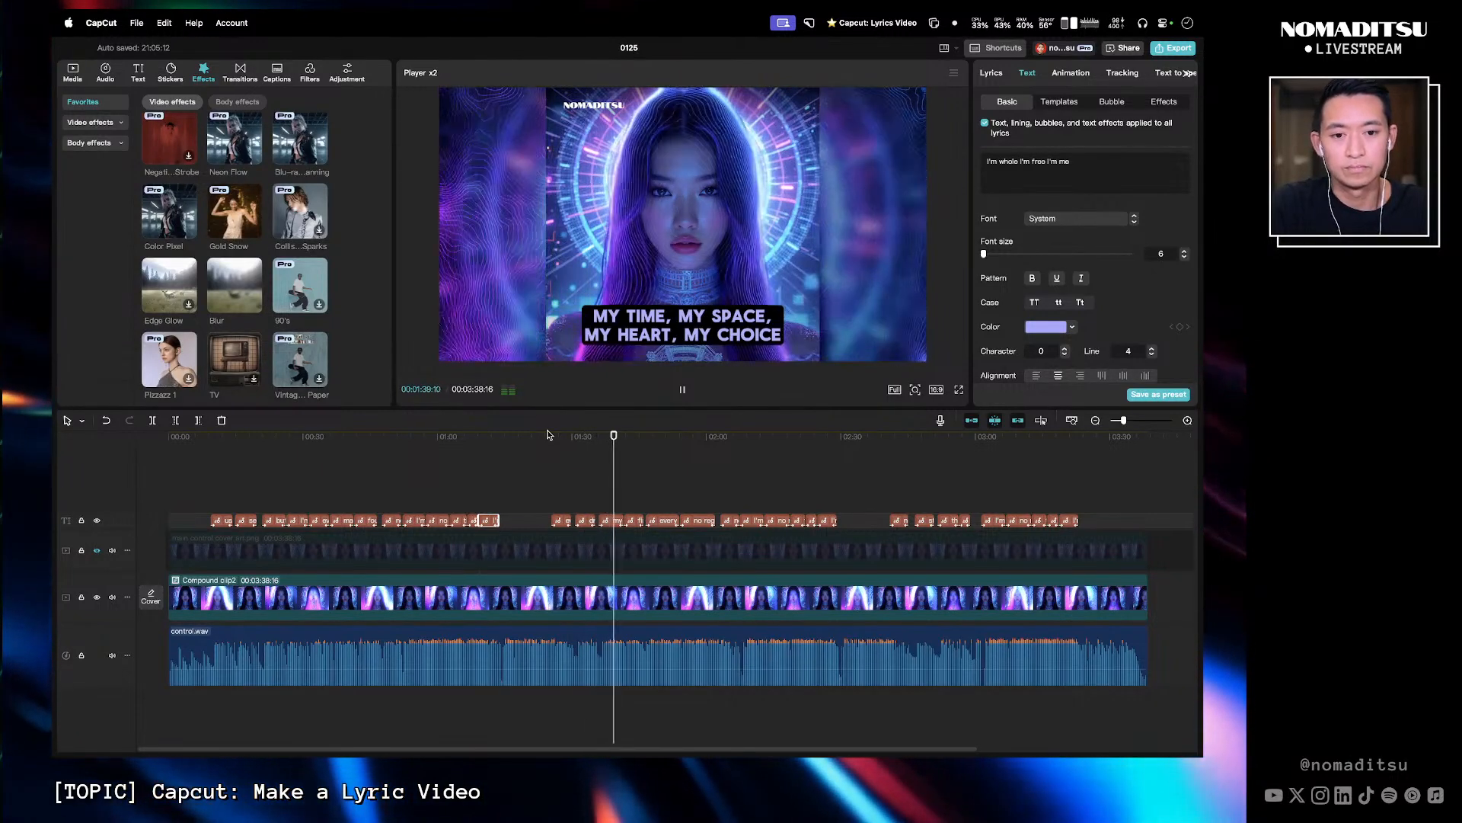
{"action": "key", "text": "space"}
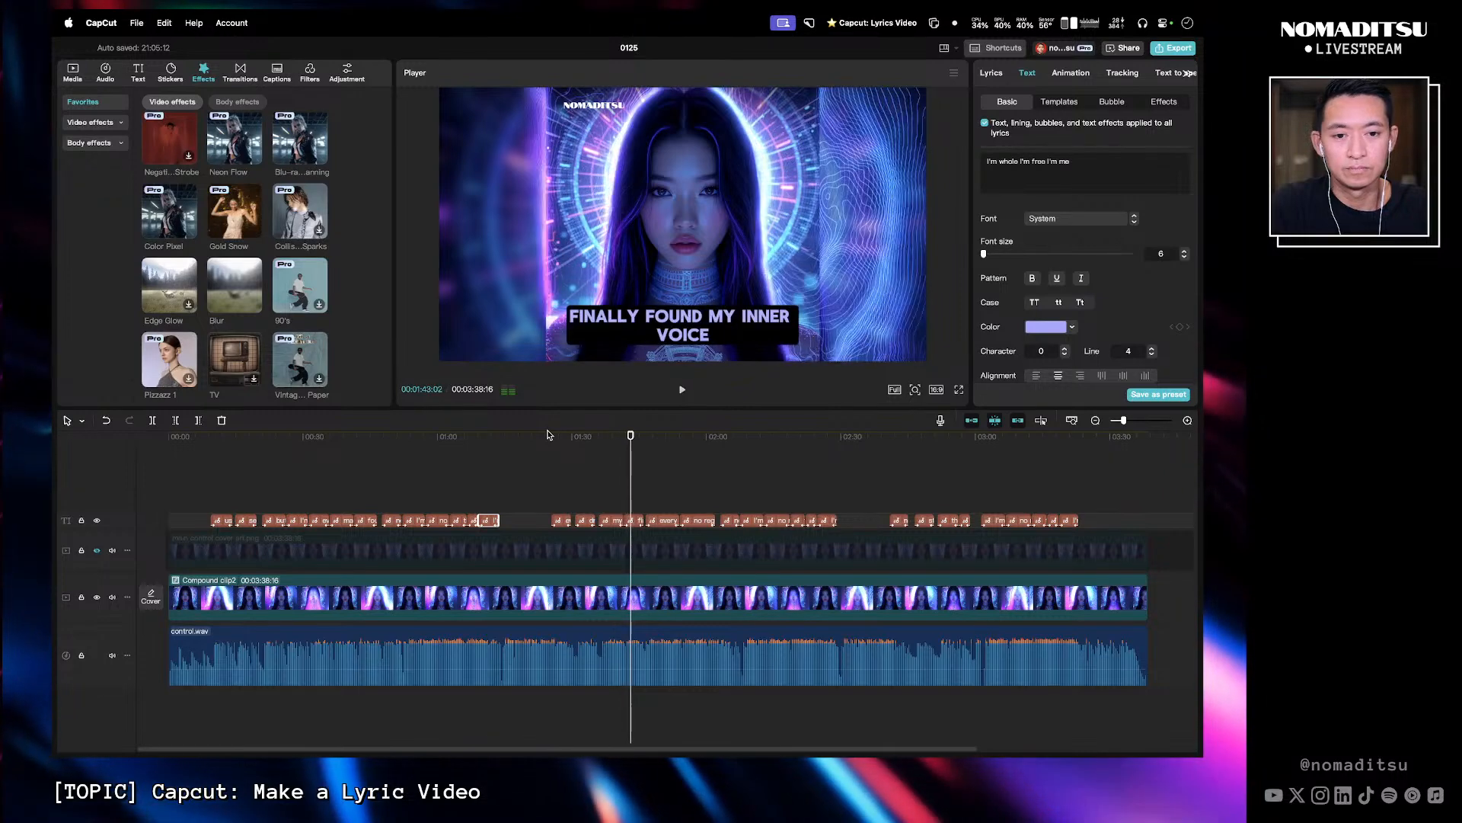
{"action": "left_click", "coordinate": [638, 521]}
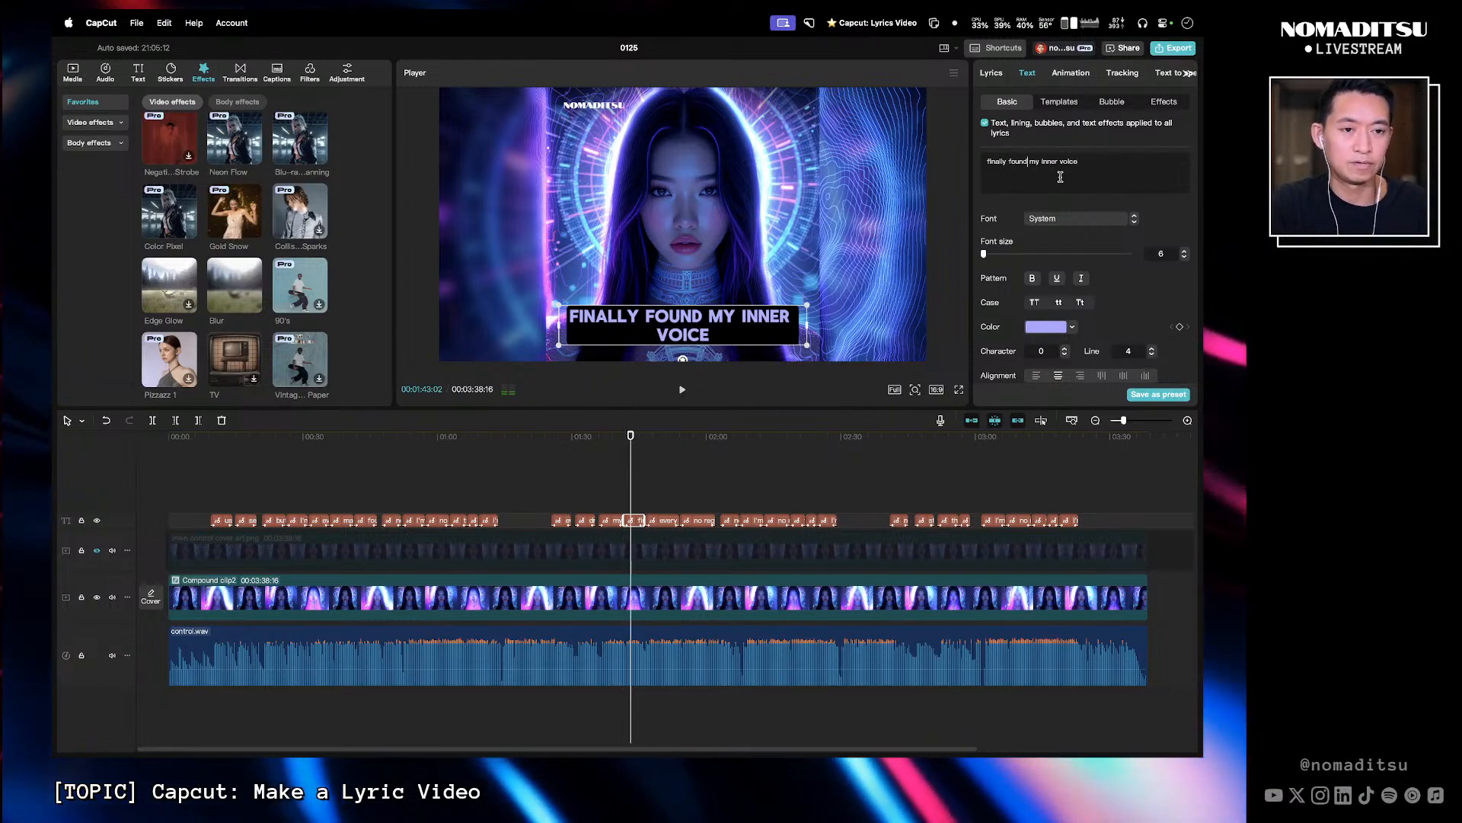
{"action": "key", "text": "Return"}
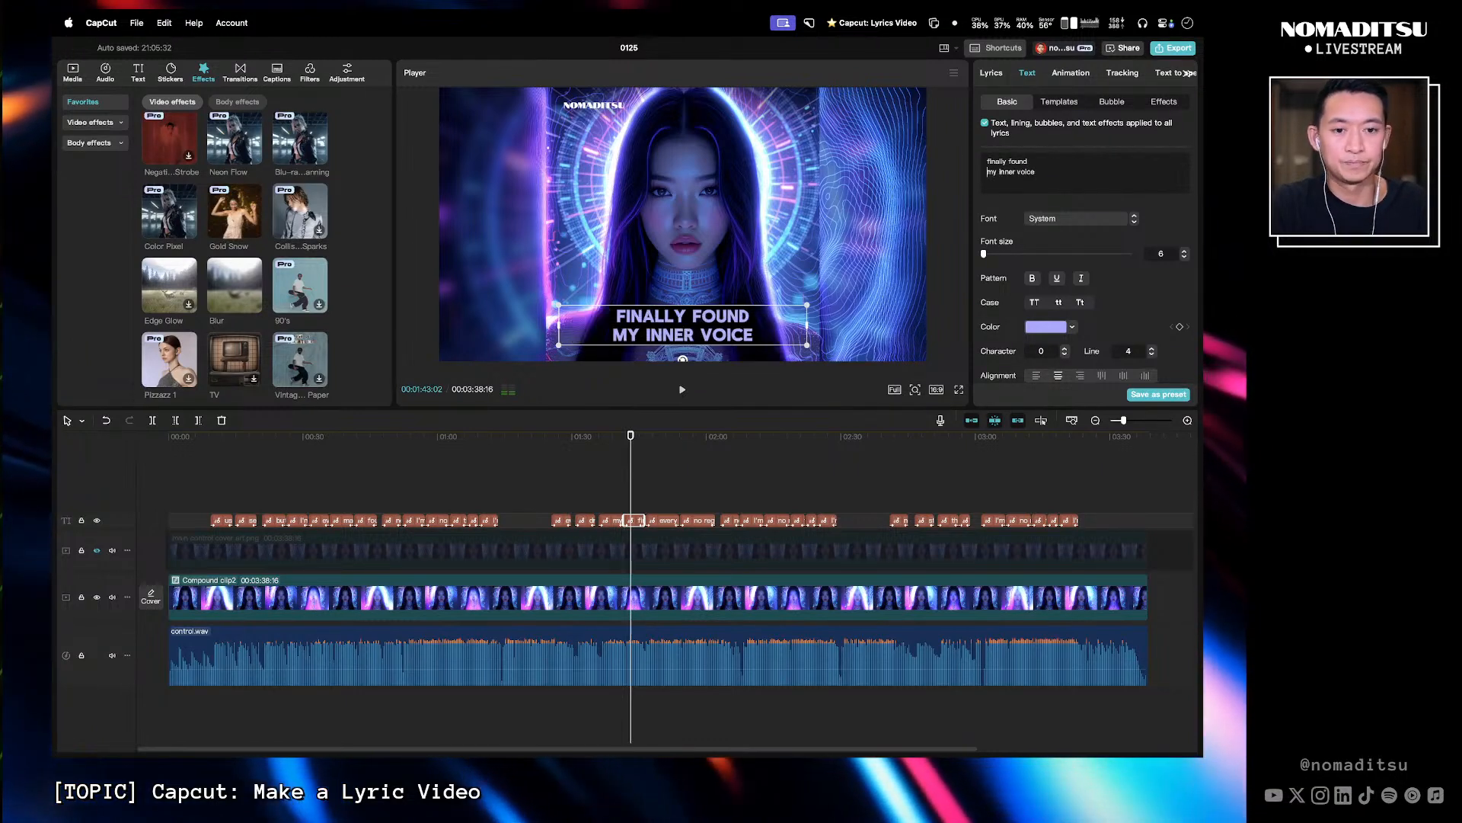
- Play through the lyrics around 1:44 to 1:51 to review the captions
{"action": "left_click", "coordinate": [635, 446]}
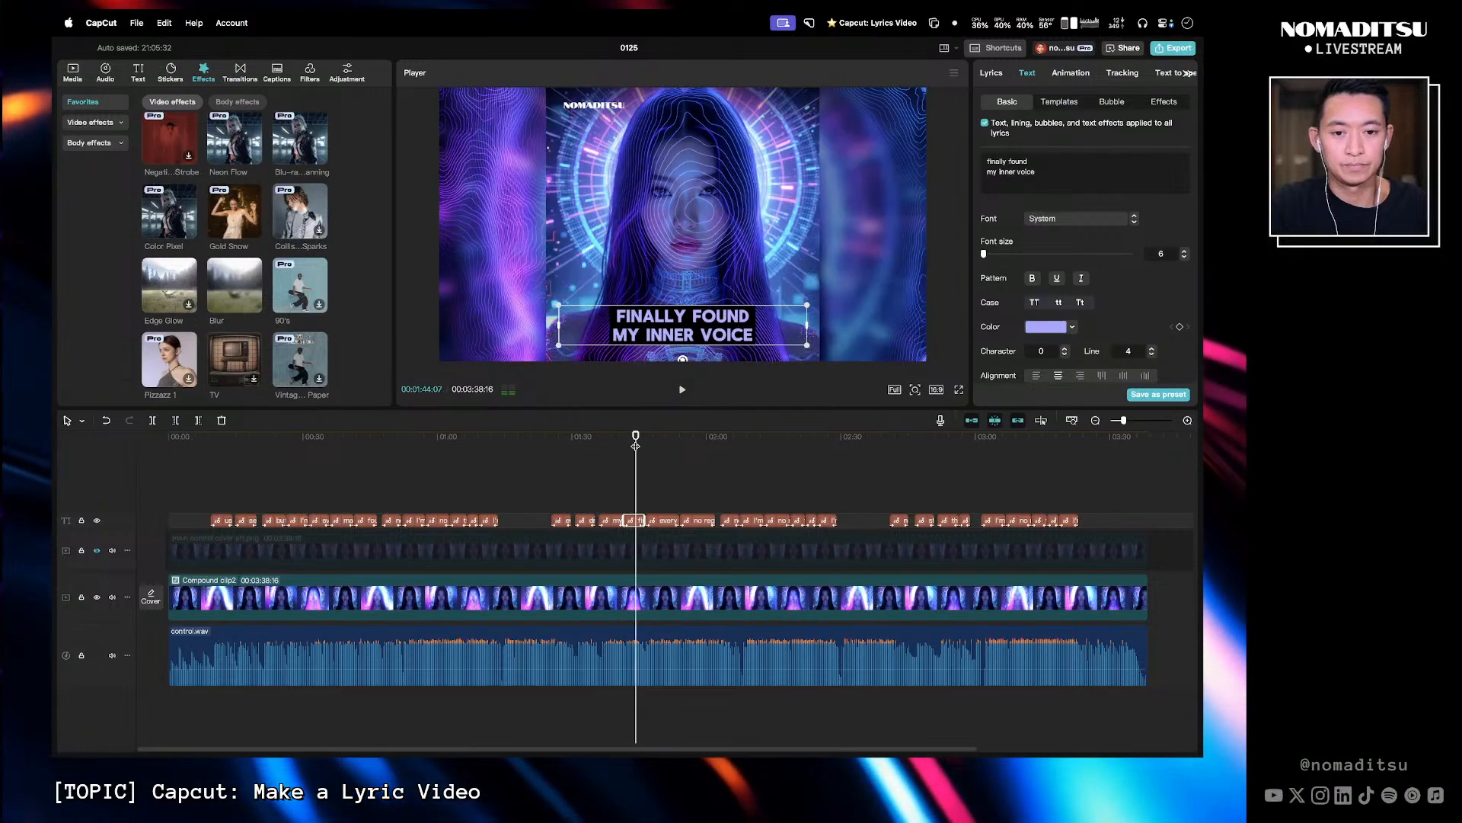
{"action": "key", "text": "l"}
{"action": "key", "text": "l"}
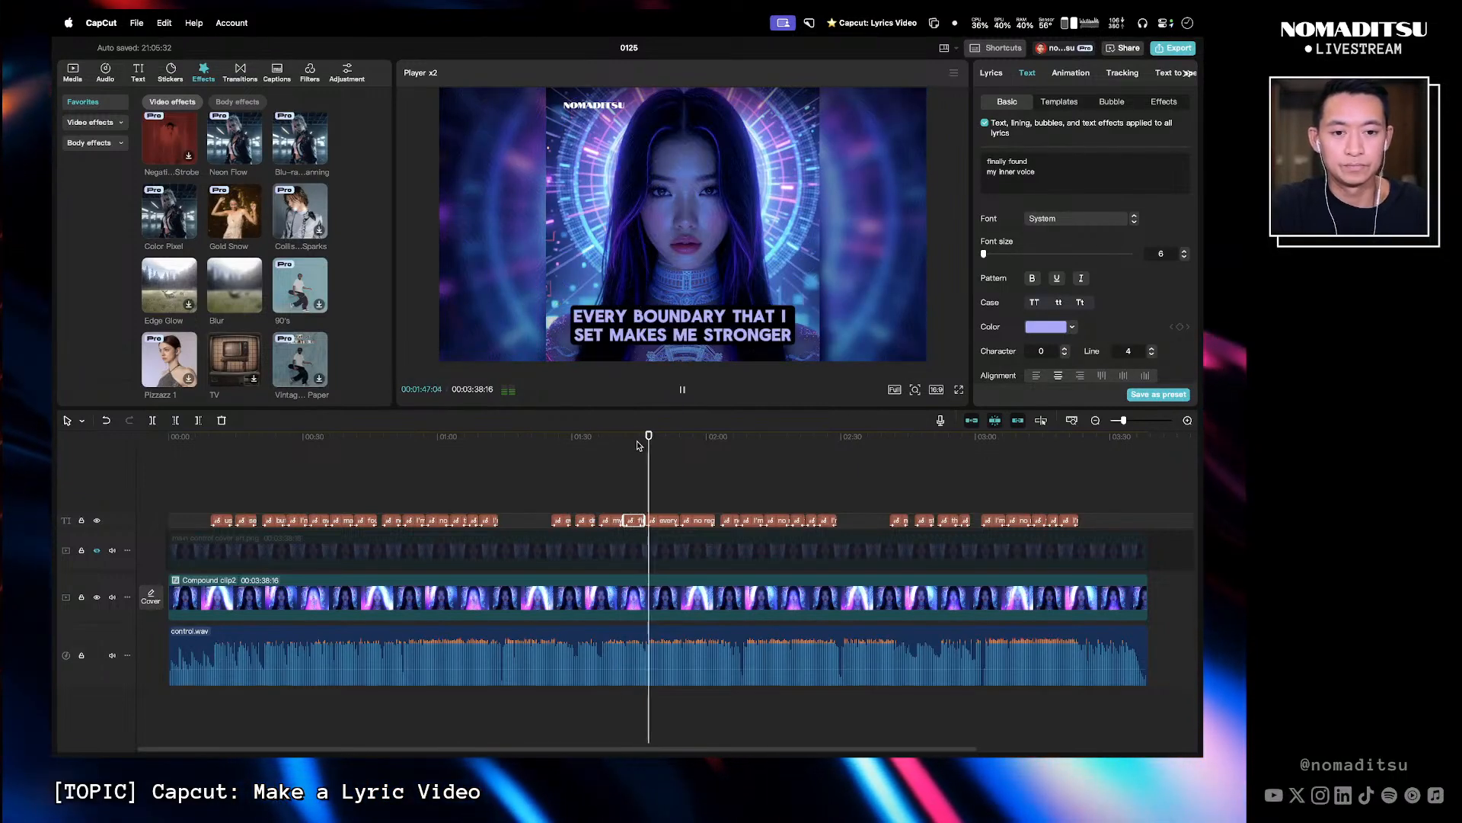
{"action": "key", "text": "k"}
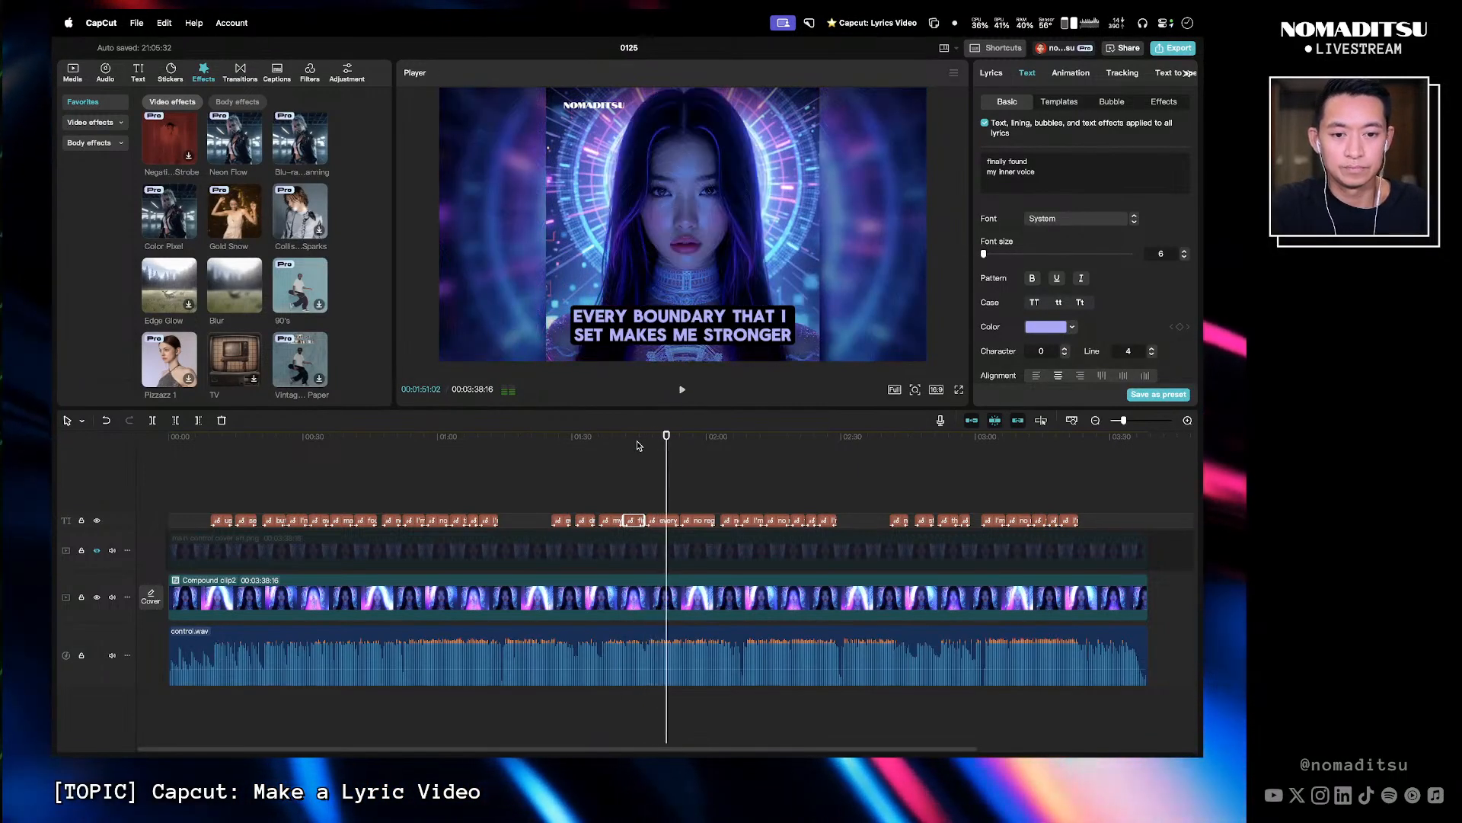
{"action": "left_click", "coordinate": [644, 442]}
{"action": "key", "text": "l"}
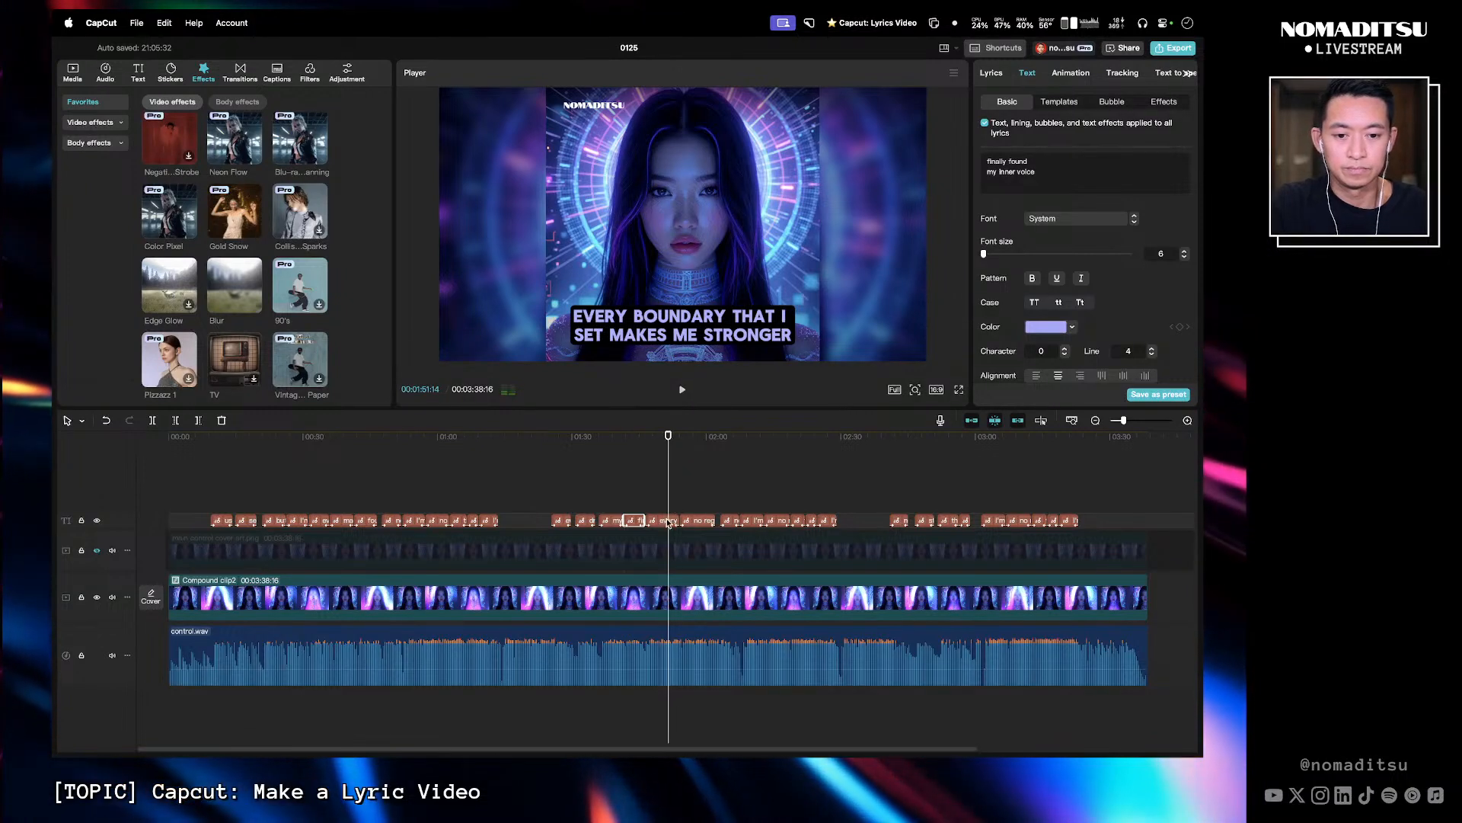
- Shorten the 'every boundary that I set makes me stronger' caption to 'every boundary that I set' on one line
{"action": "left_click", "coordinate": [669, 522]}
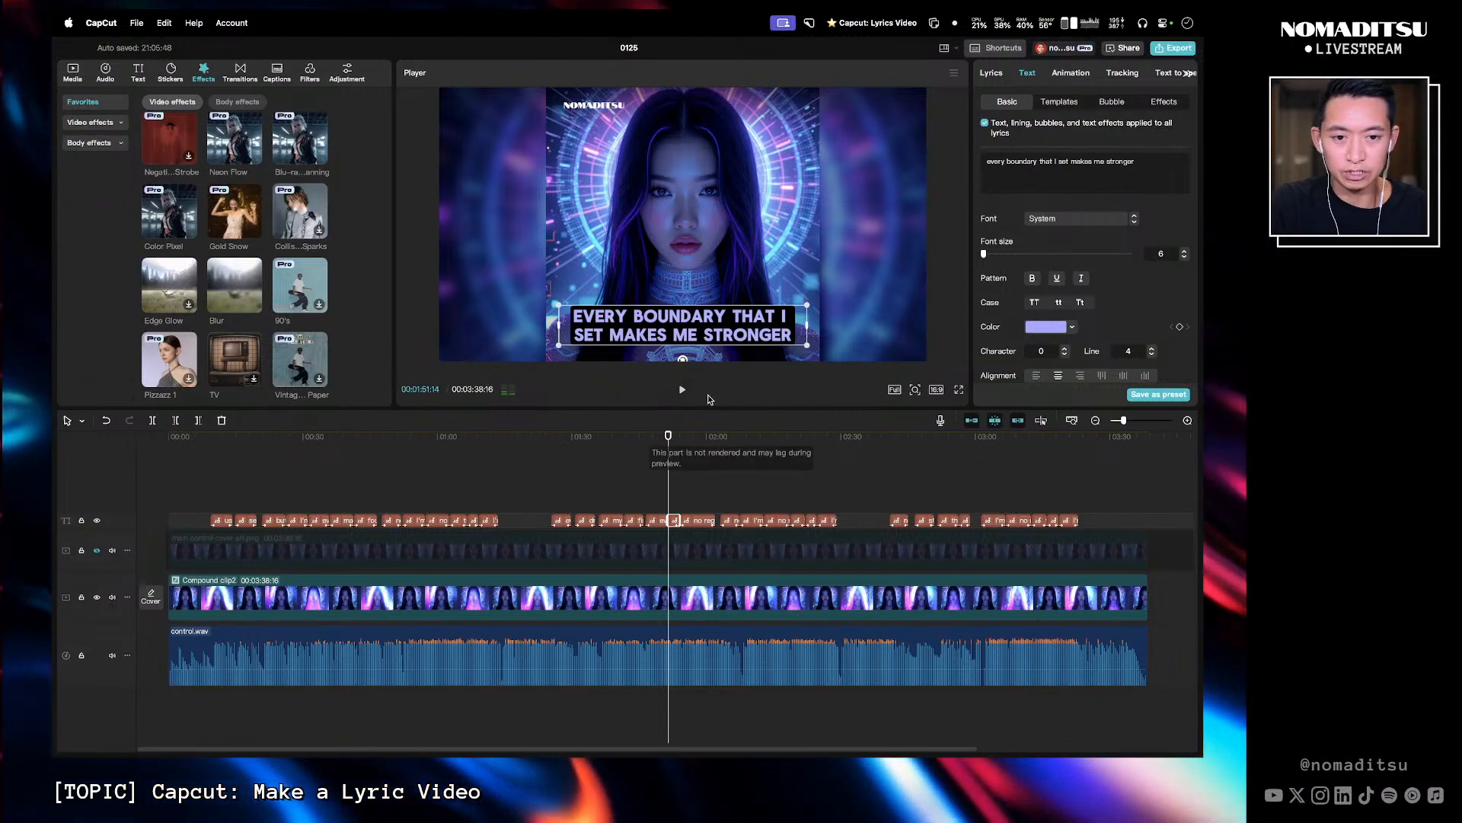
{"action": "left_click", "coordinate": [658, 524]}
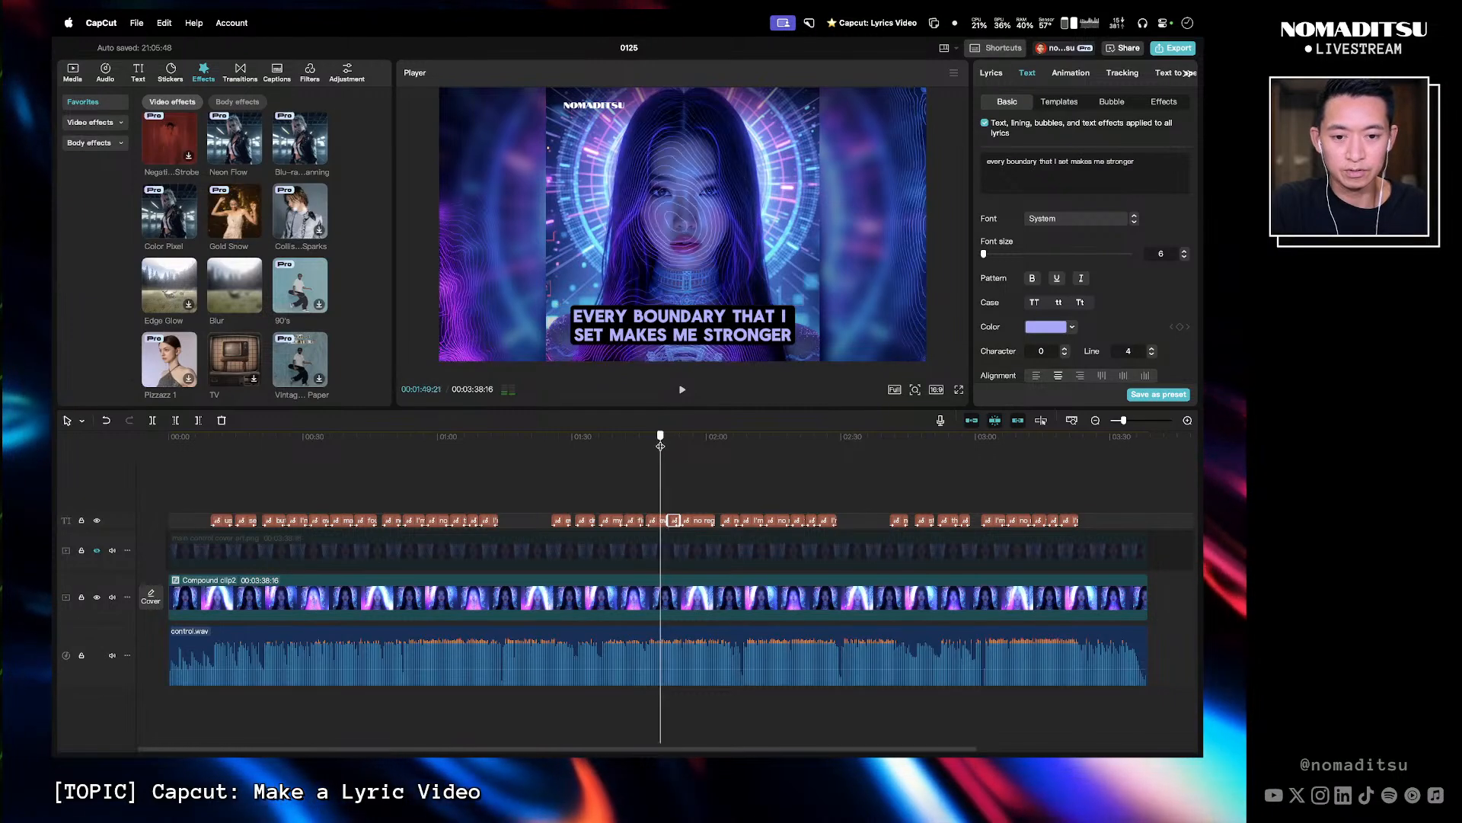
{"action": "left_click", "coordinate": [658, 522]}
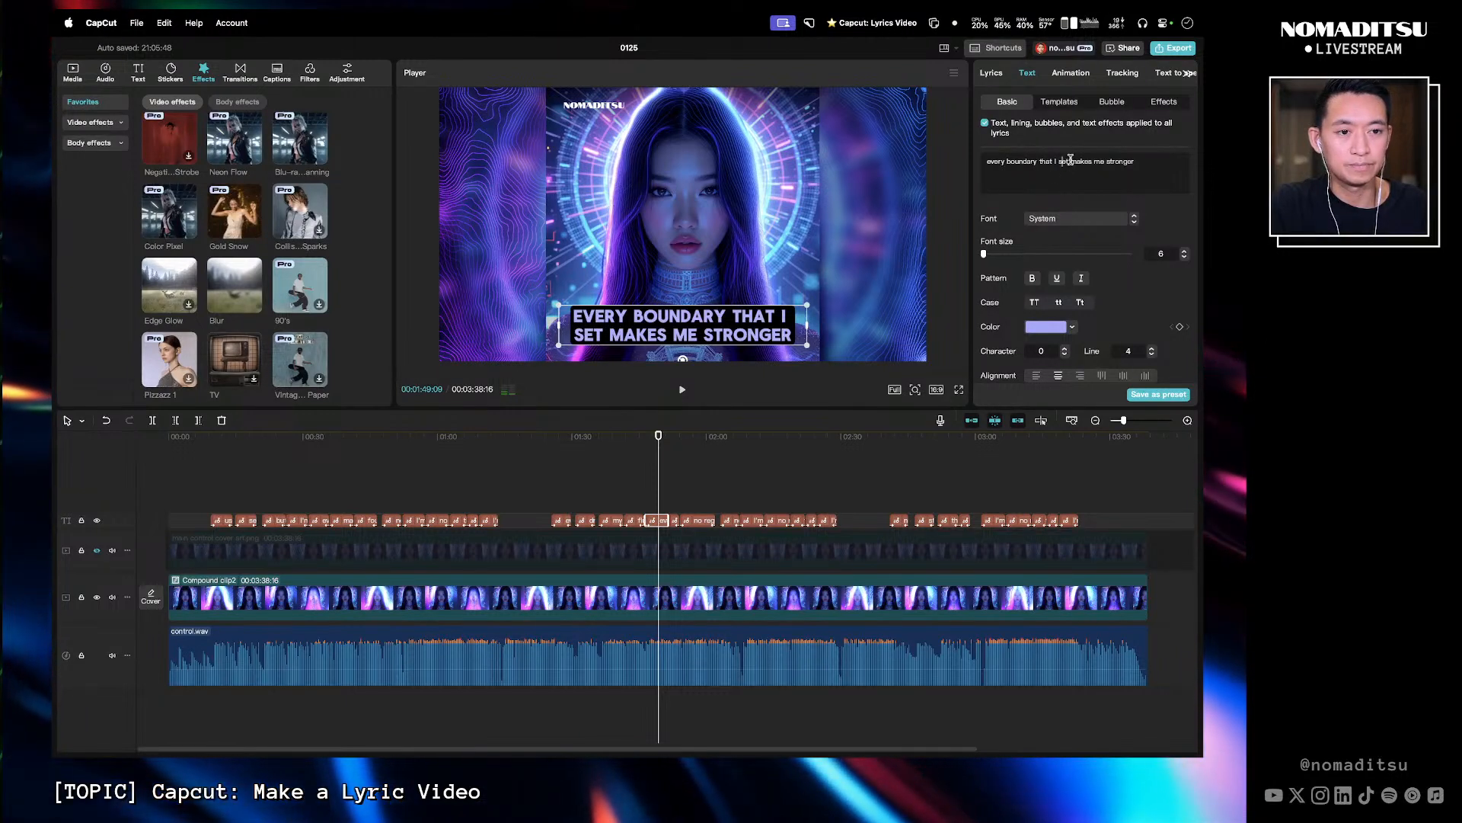
{"action": "key", "text": "BackSpace"}
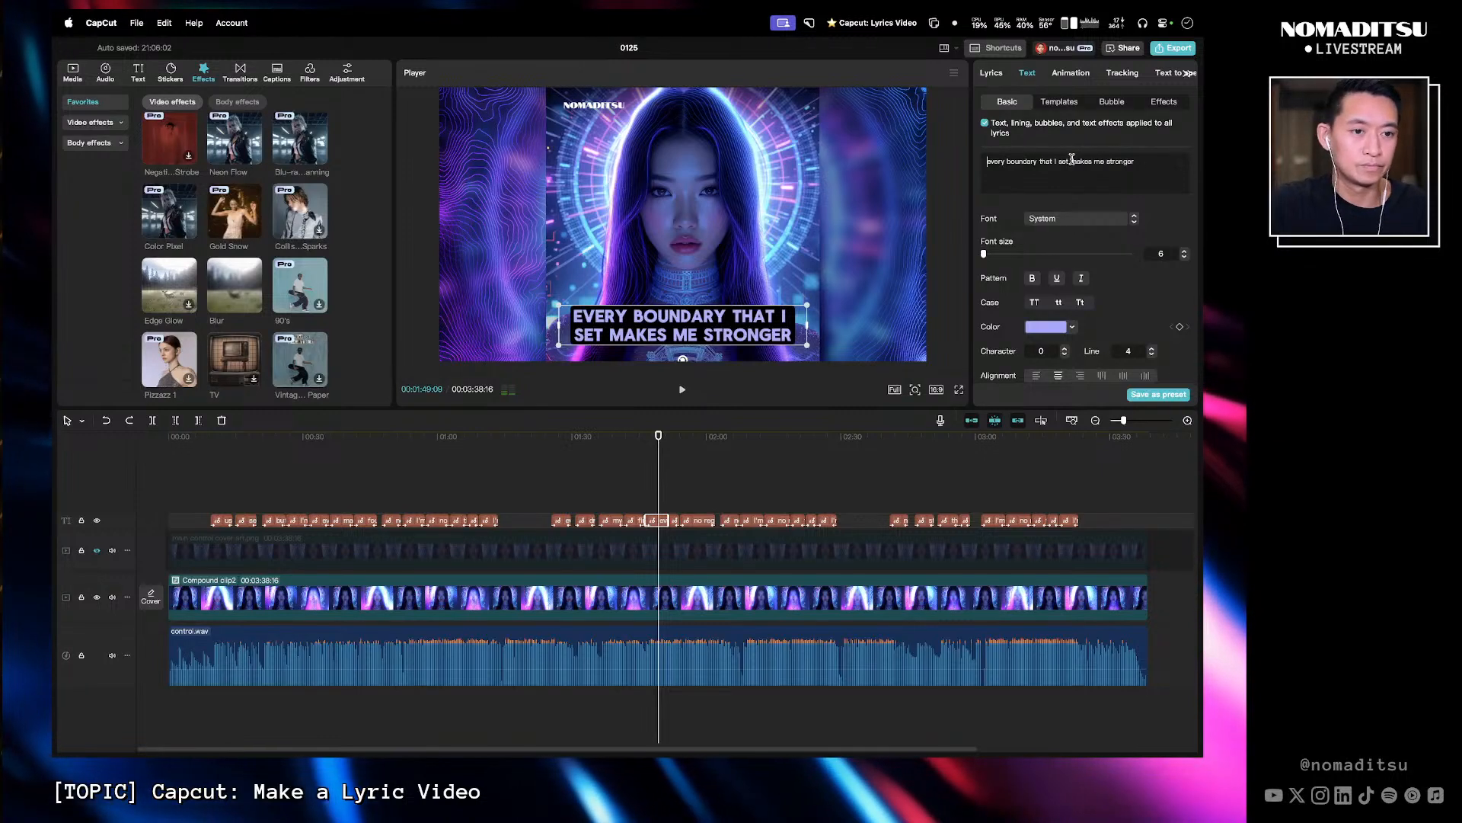
{"action": "left_click_drag", "start_coordinate": [1072, 159], "coordinate": [1152, 156]}
{"action": "key", "text": "BackSpace"}
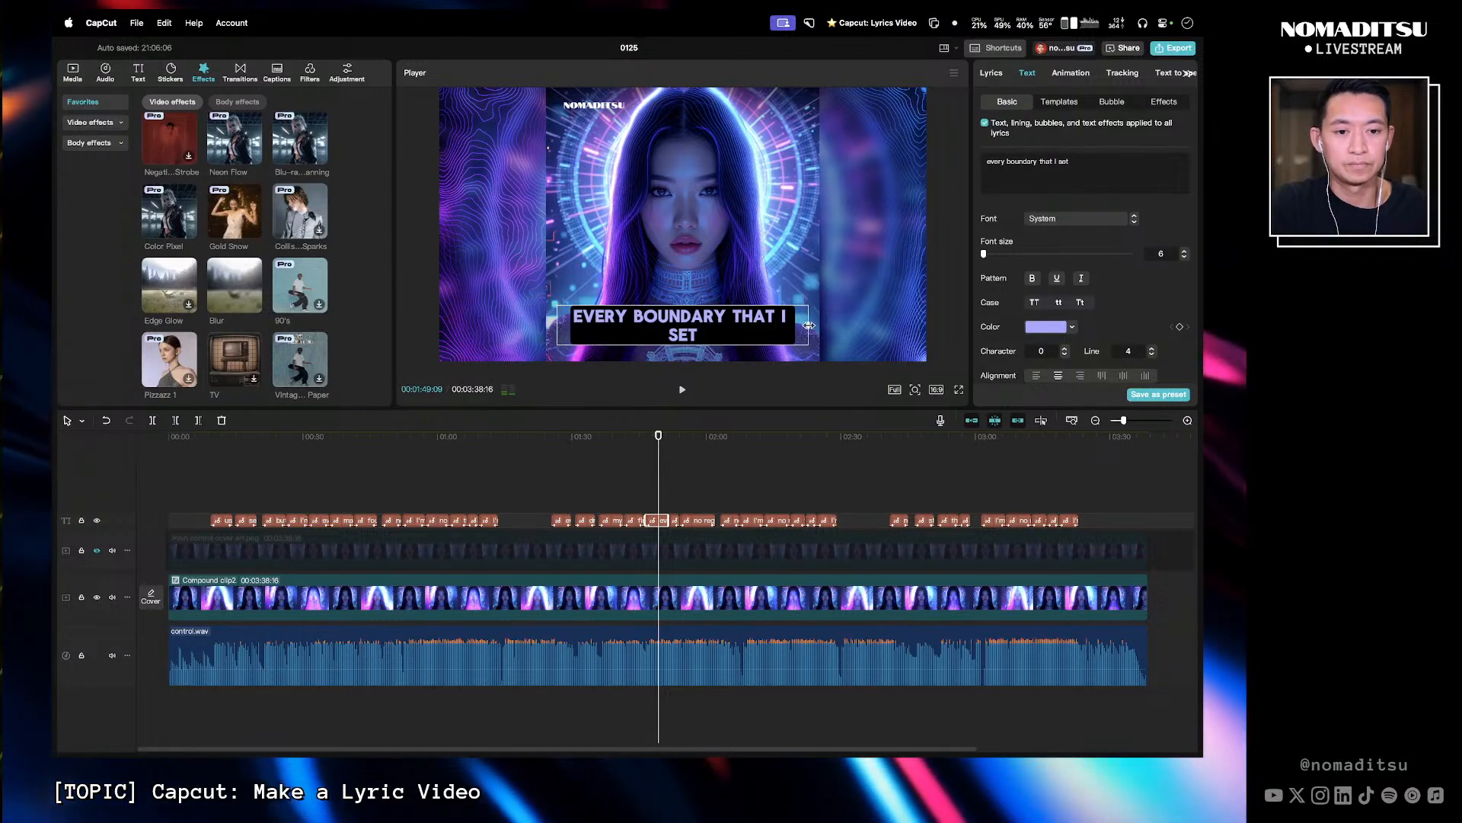
{"action": "left_click_drag", "start_coordinate": [810, 325], "coordinate": [811, 325]}
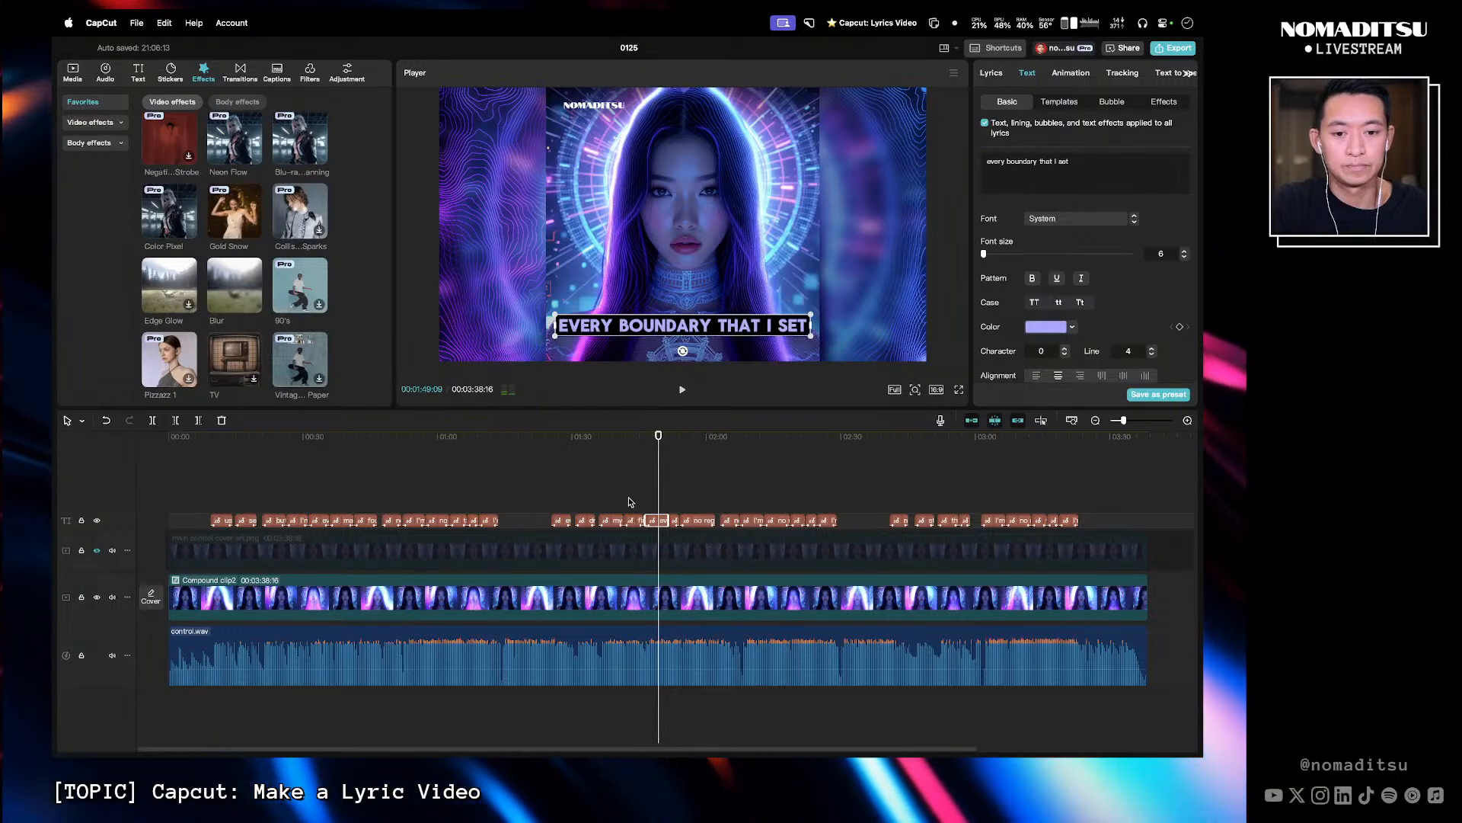
- Rewrite the next caption as 'makes me stronger' with 'no regret' on a second line
{"action": "left_click_drag", "start_coordinate": [656, 447], "coordinate": [643, 448]}
{"action": "key", "text": "space"}
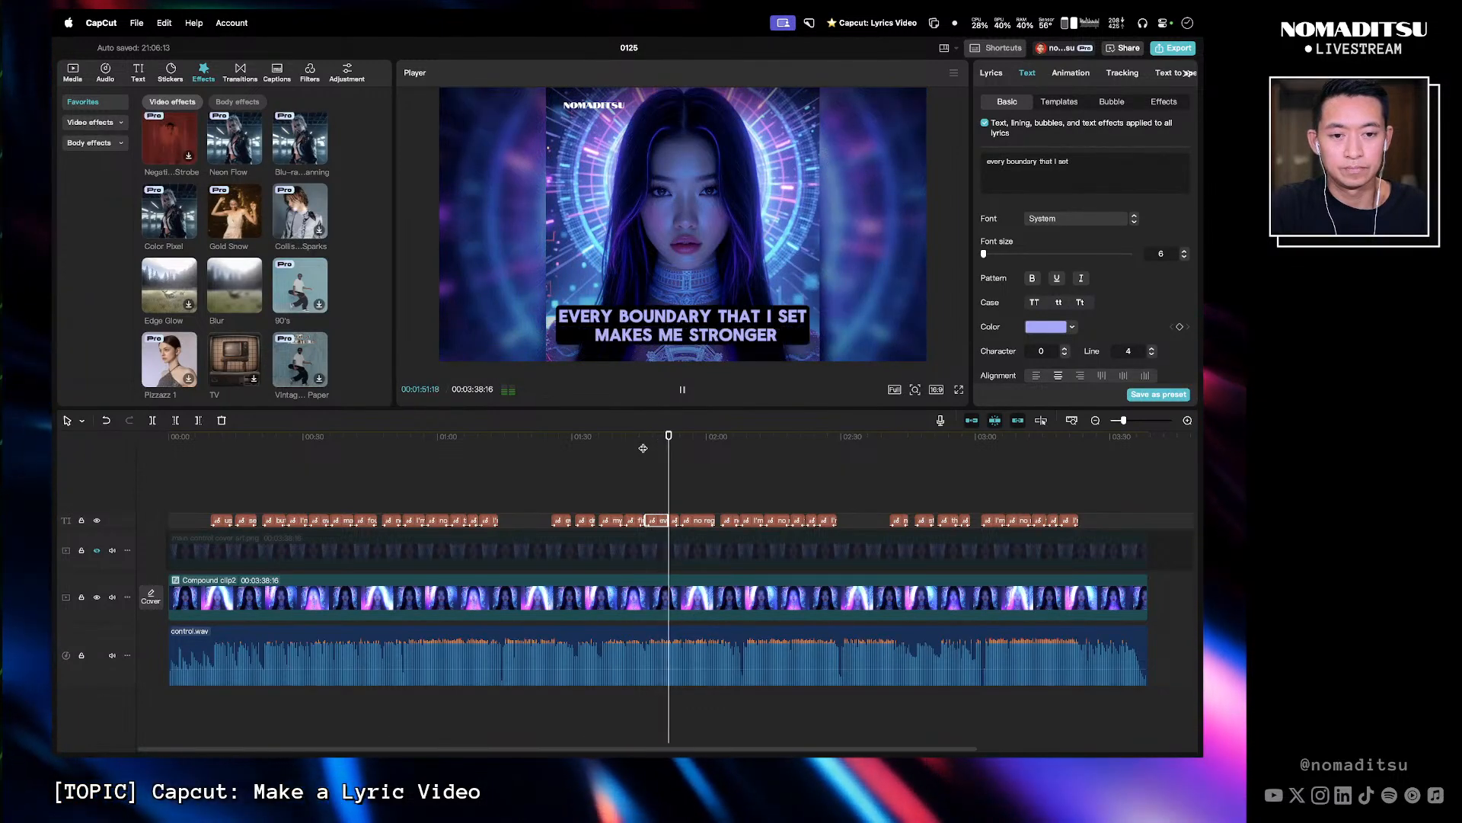
{"action": "key", "text": "space"}
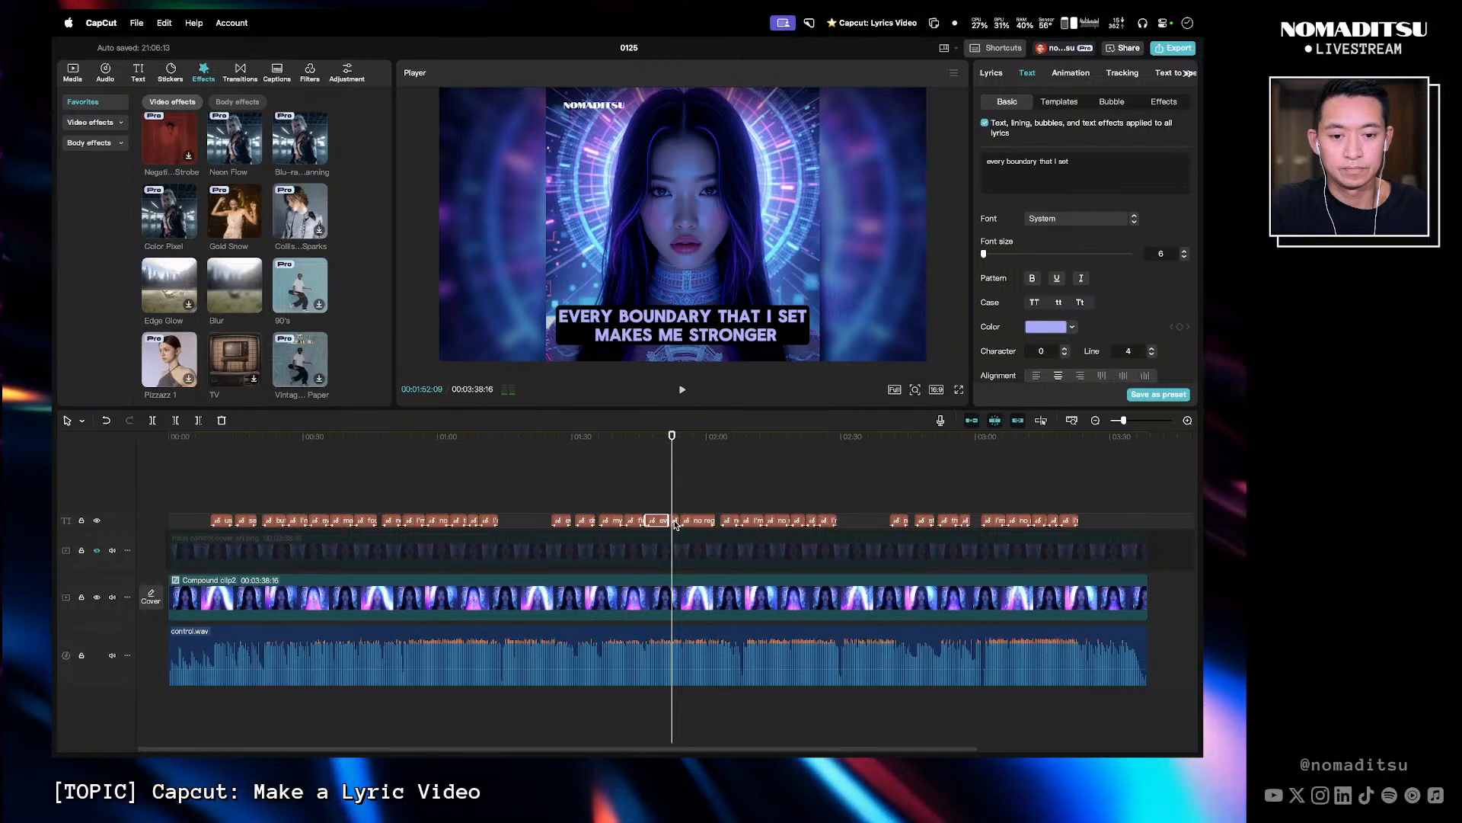
{"action": "left_click", "coordinate": [675, 522]}
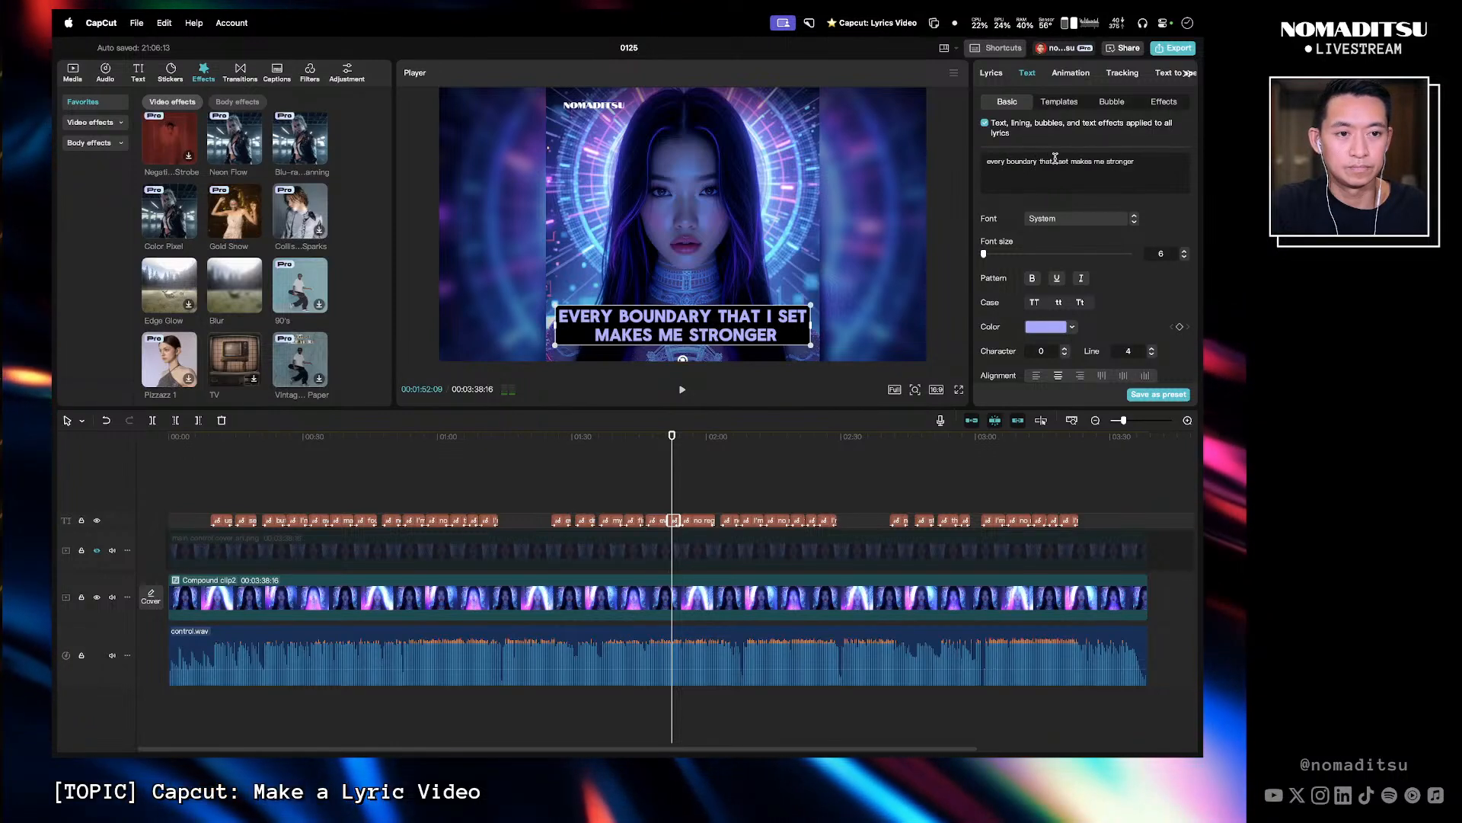
{"action": "left_click_drag", "start_coordinate": [1070, 161], "coordinate": [995, 159]}
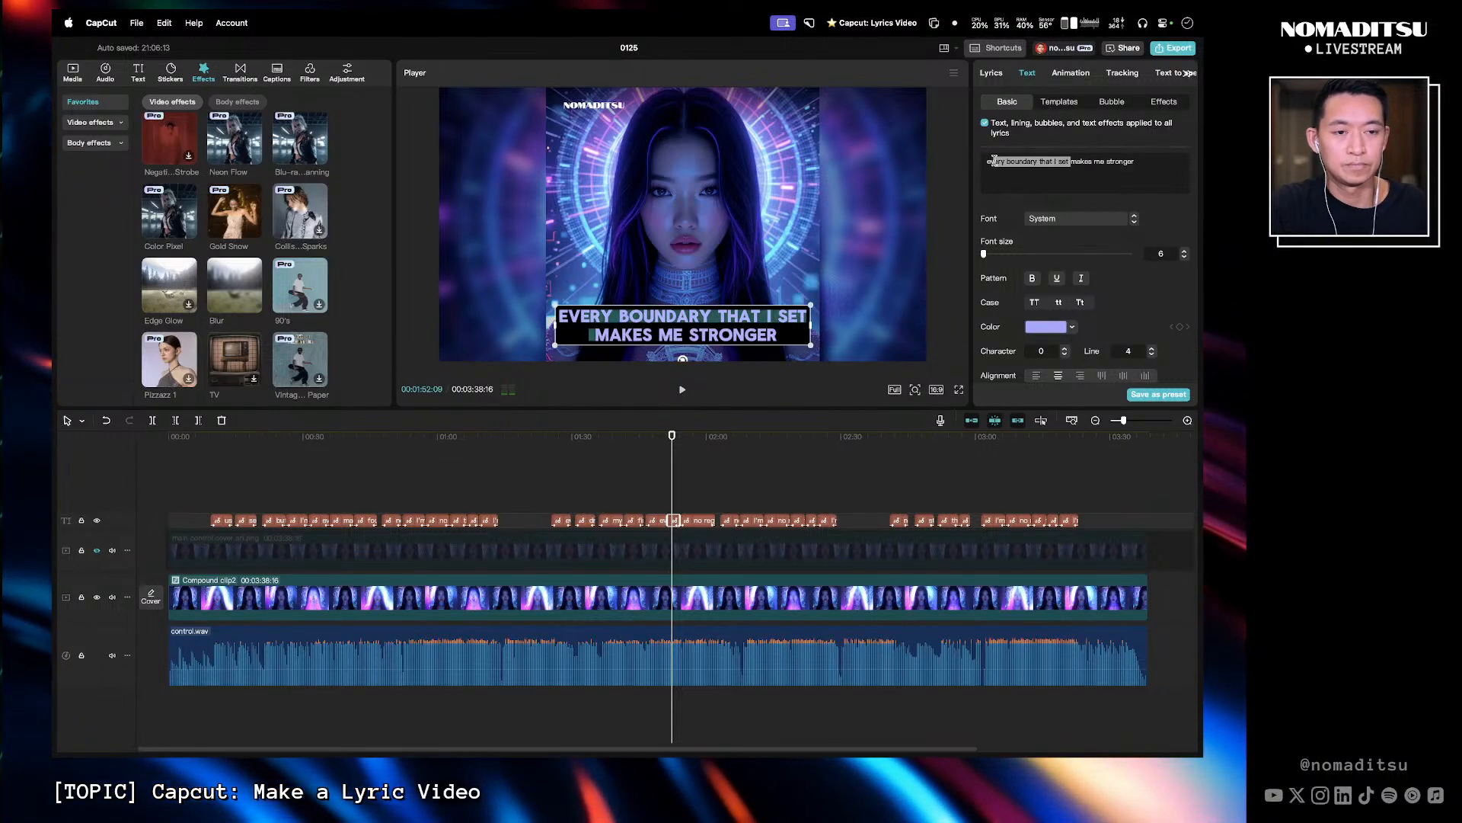
{"action": "key", "text": "BackSpace"}
{"action": "key", "text": "BackSpace"}
{"action": "key", "text": "BackSpace"}
{"action": "key", "text": "Return"}
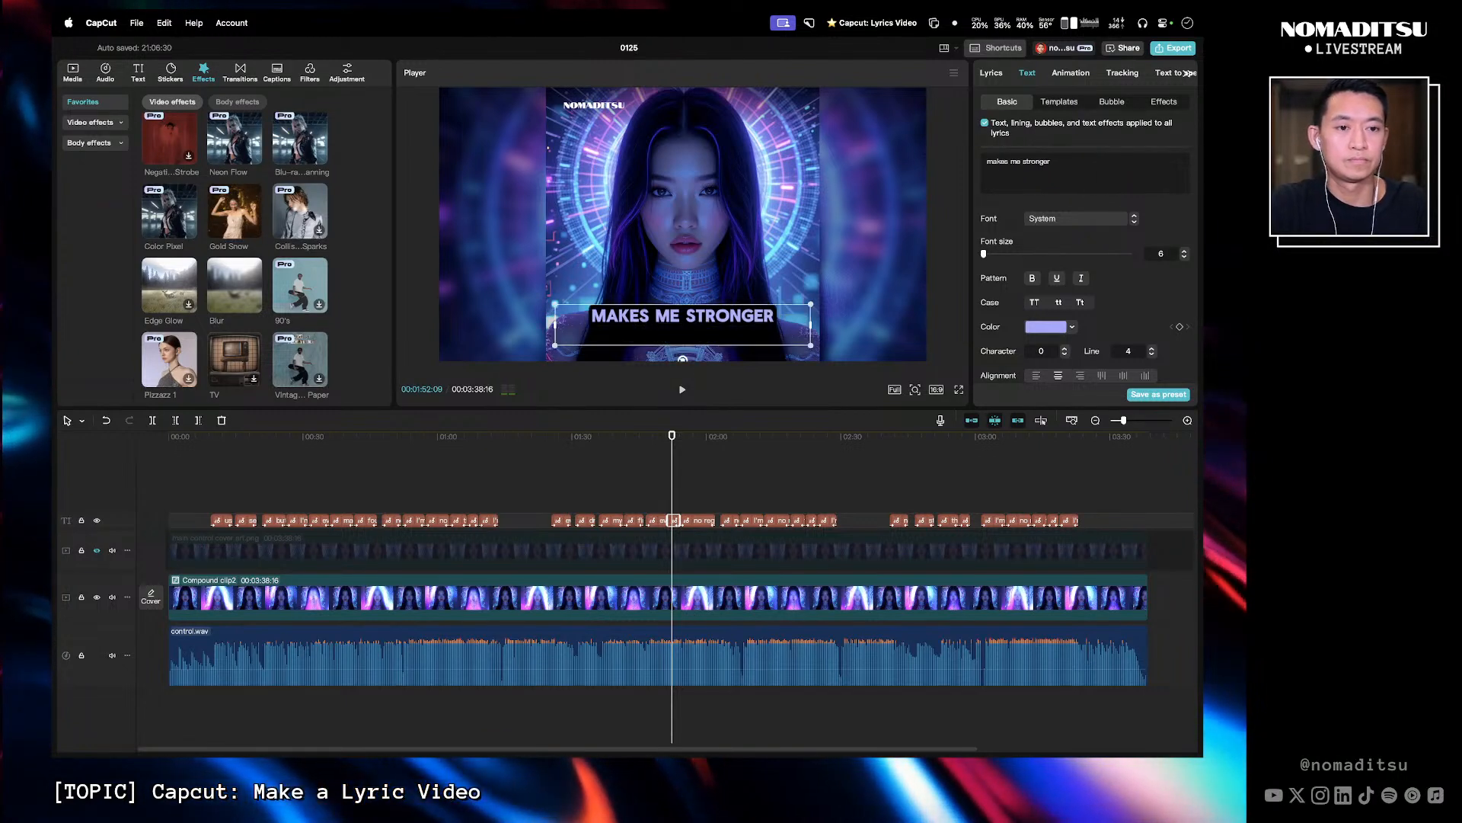
{"action": "type", "text": "no regret"}
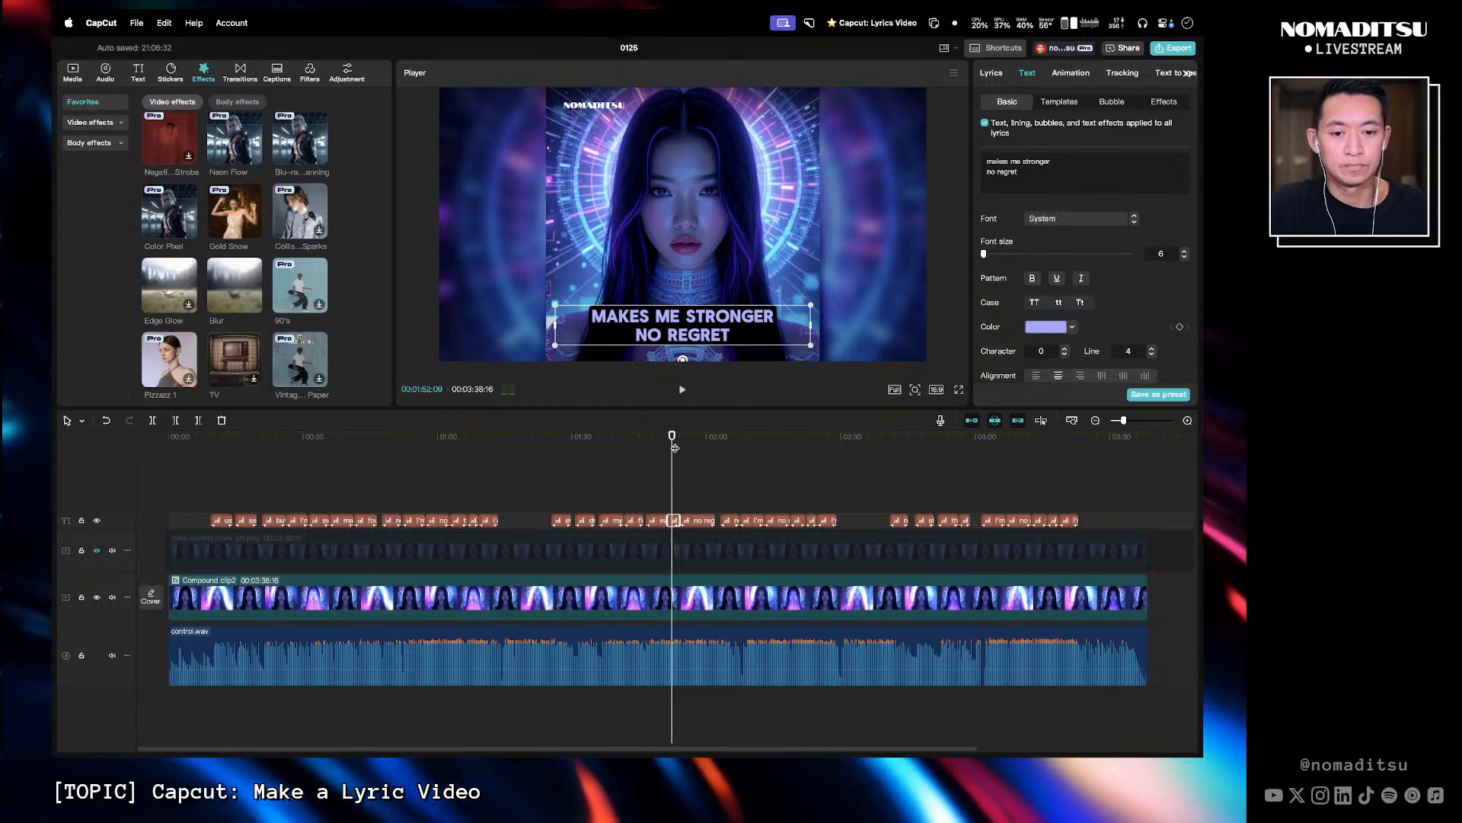
- Remove 'no regret' from the following caption and break it into 'found my worth' and 'it's crystal clear'
{"action": "key", "text": "space"}
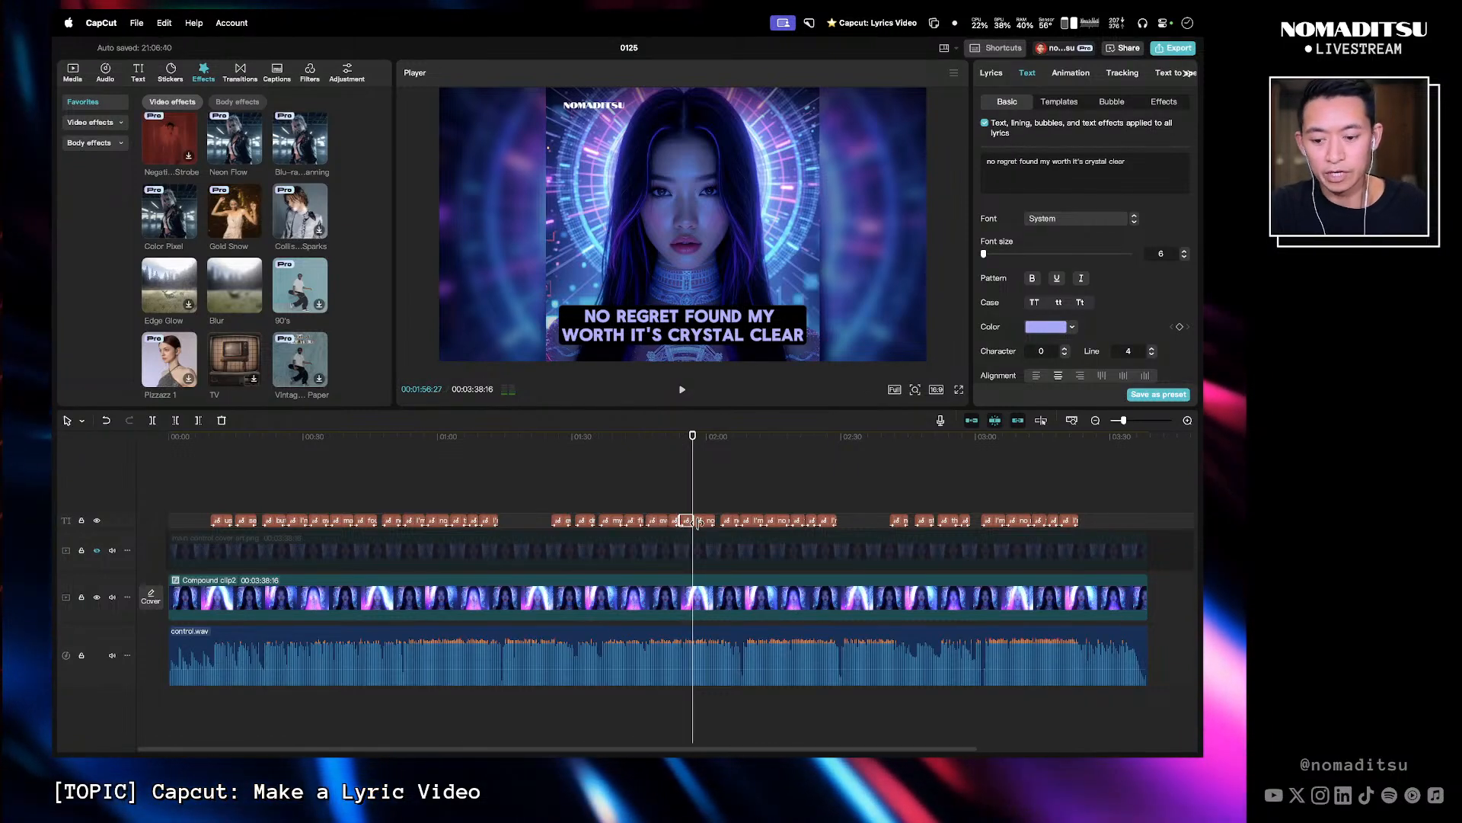
{"action": "key", "text": "Delete"}
{"action": "left_click", "coordinate": [676, 521]}
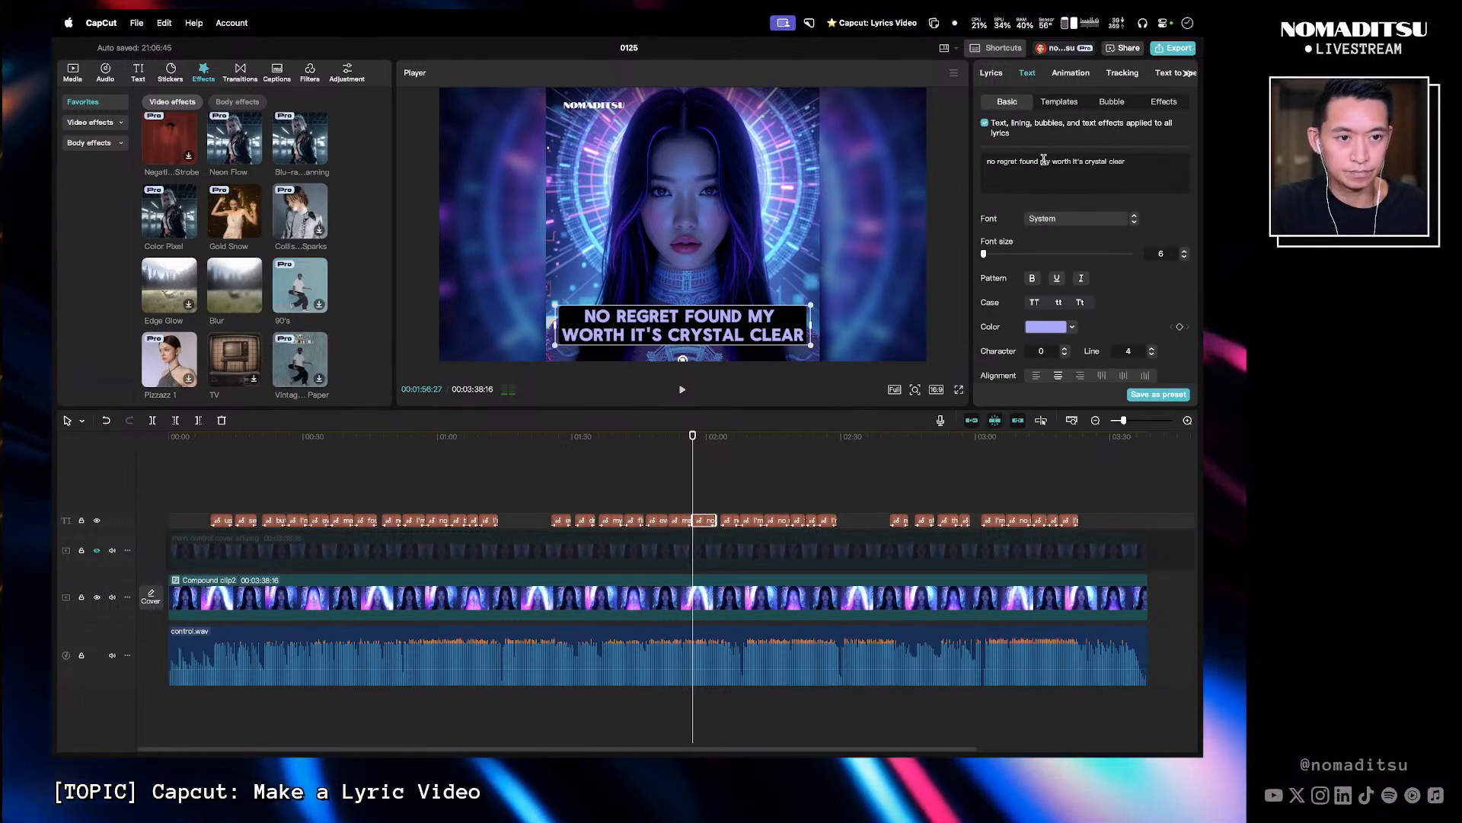
{"action": "key", "text": "BackSpace"}
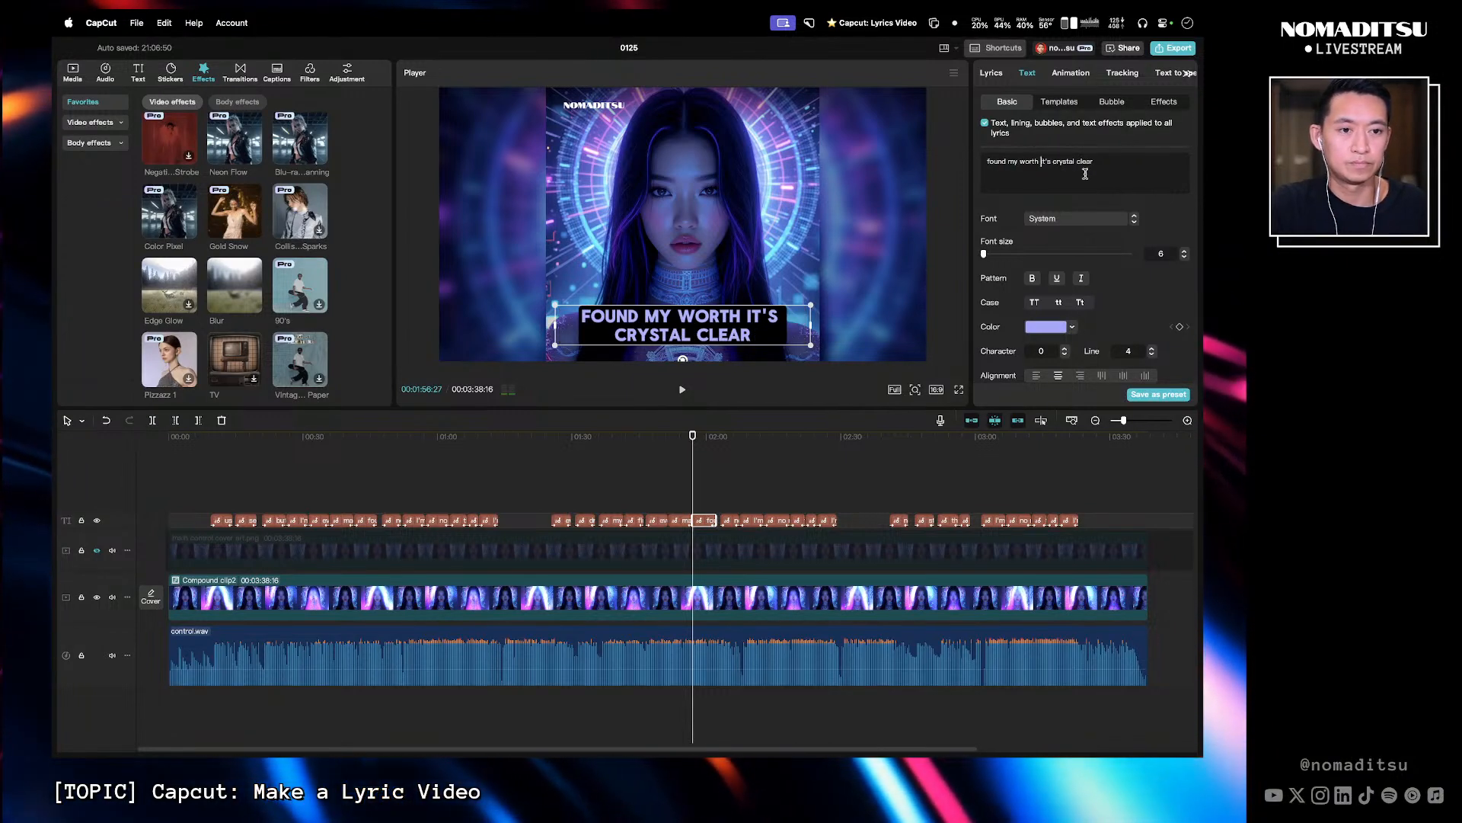
{"action": "key", "text": "BackSpace"}
{"action": "key", "text": "Return"}
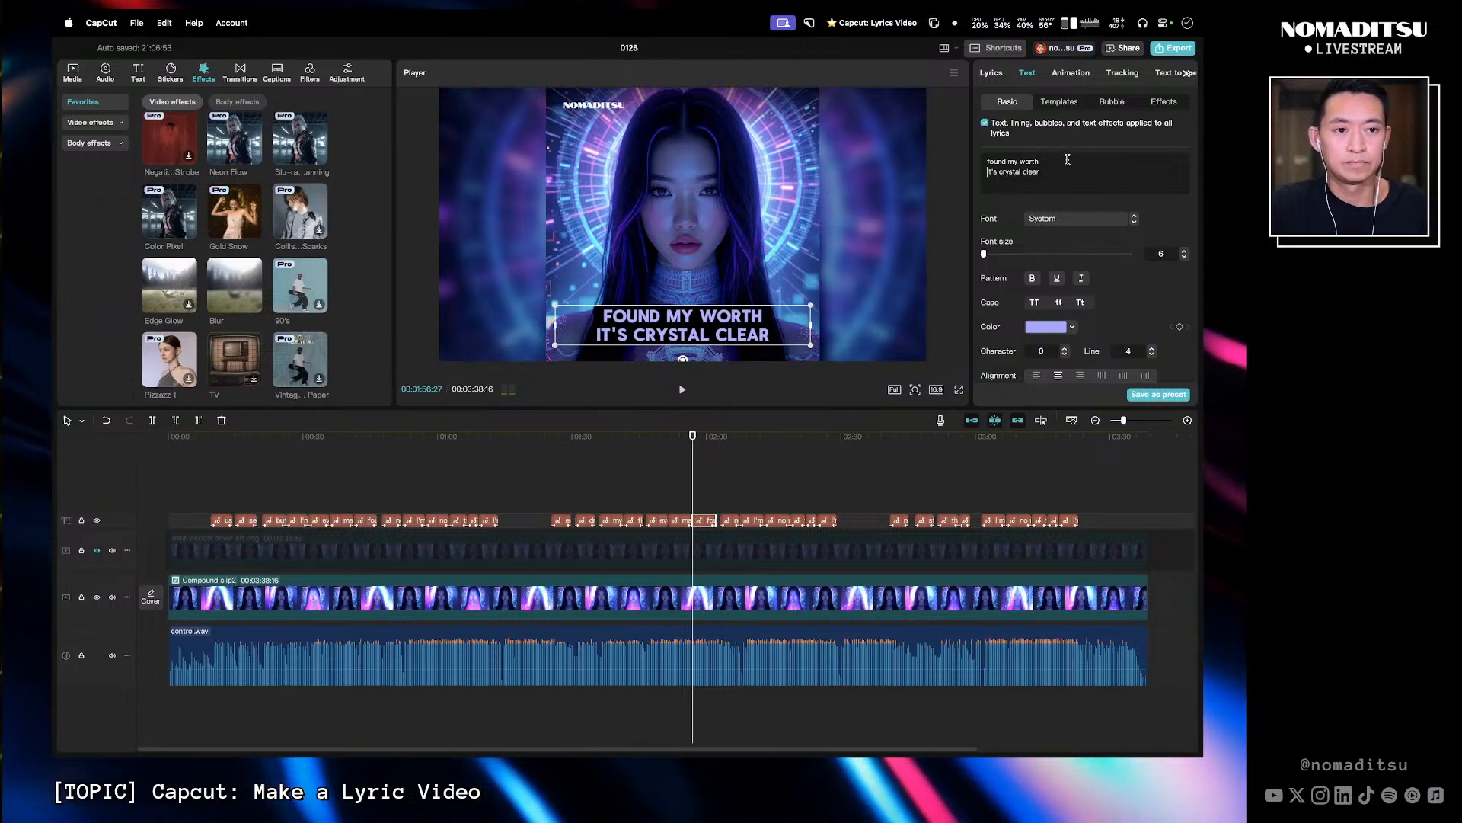
- Break the 'no more letting others steer' caption into 'no more letting' and 'others steer'
{"action": "left_click", "coordinate": [686, 442]}
{"action": "key", "text": "space"}
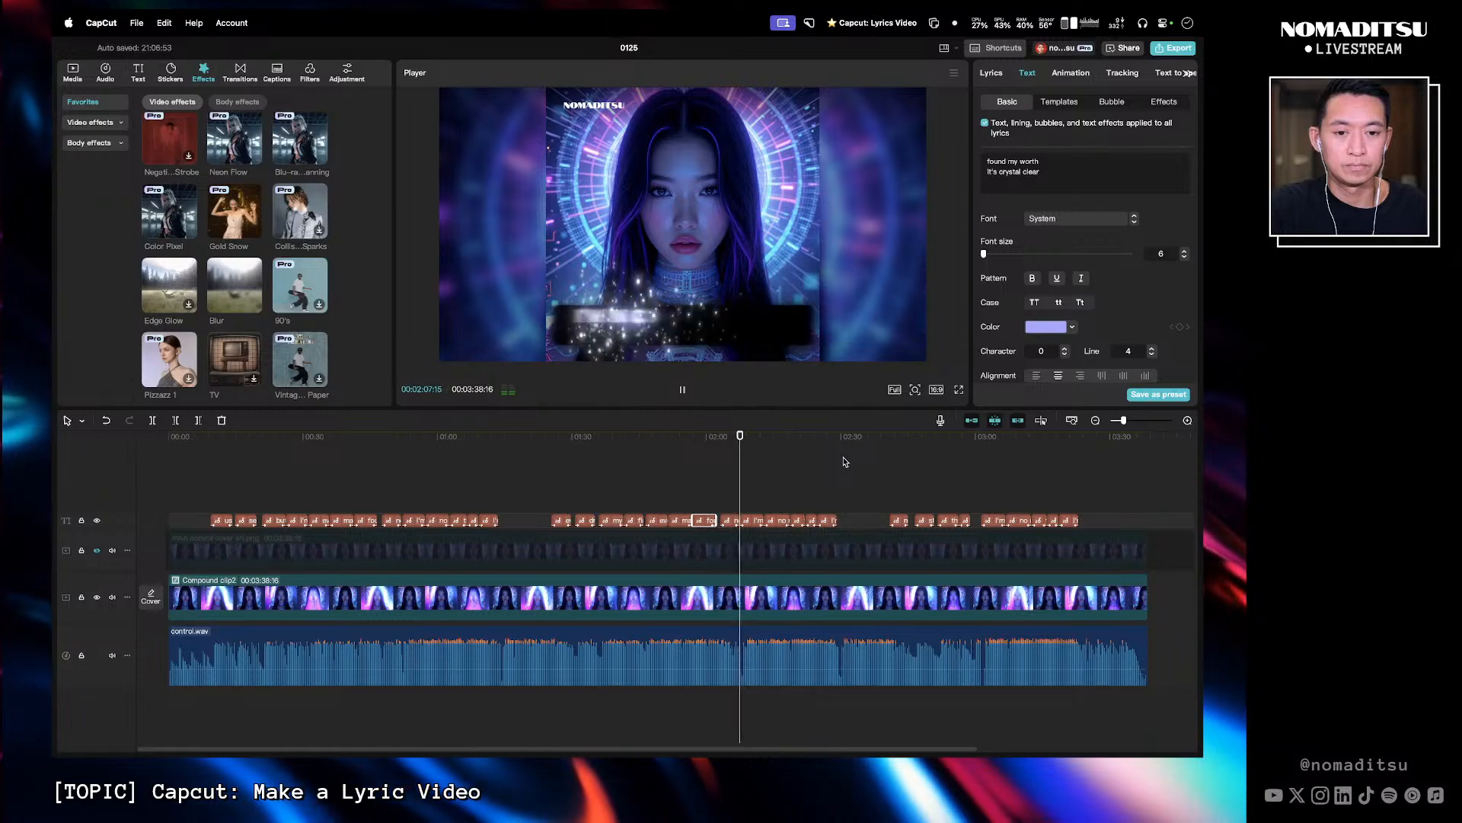
{"action": "left_click", "coordinate": [720, 439]}
{"action": "key", "text": "space"}
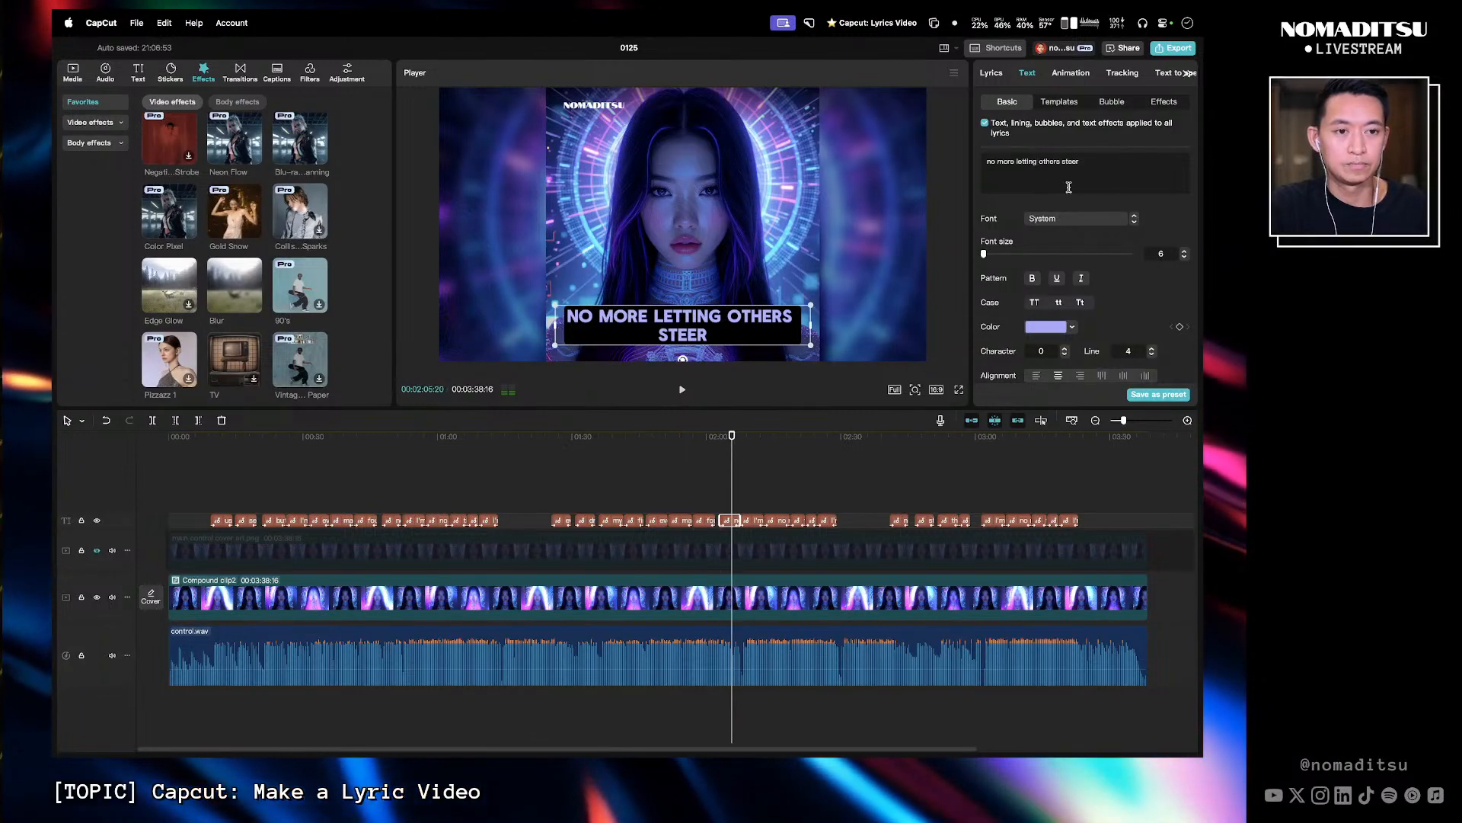
{"action": "key", "text": "Return"}
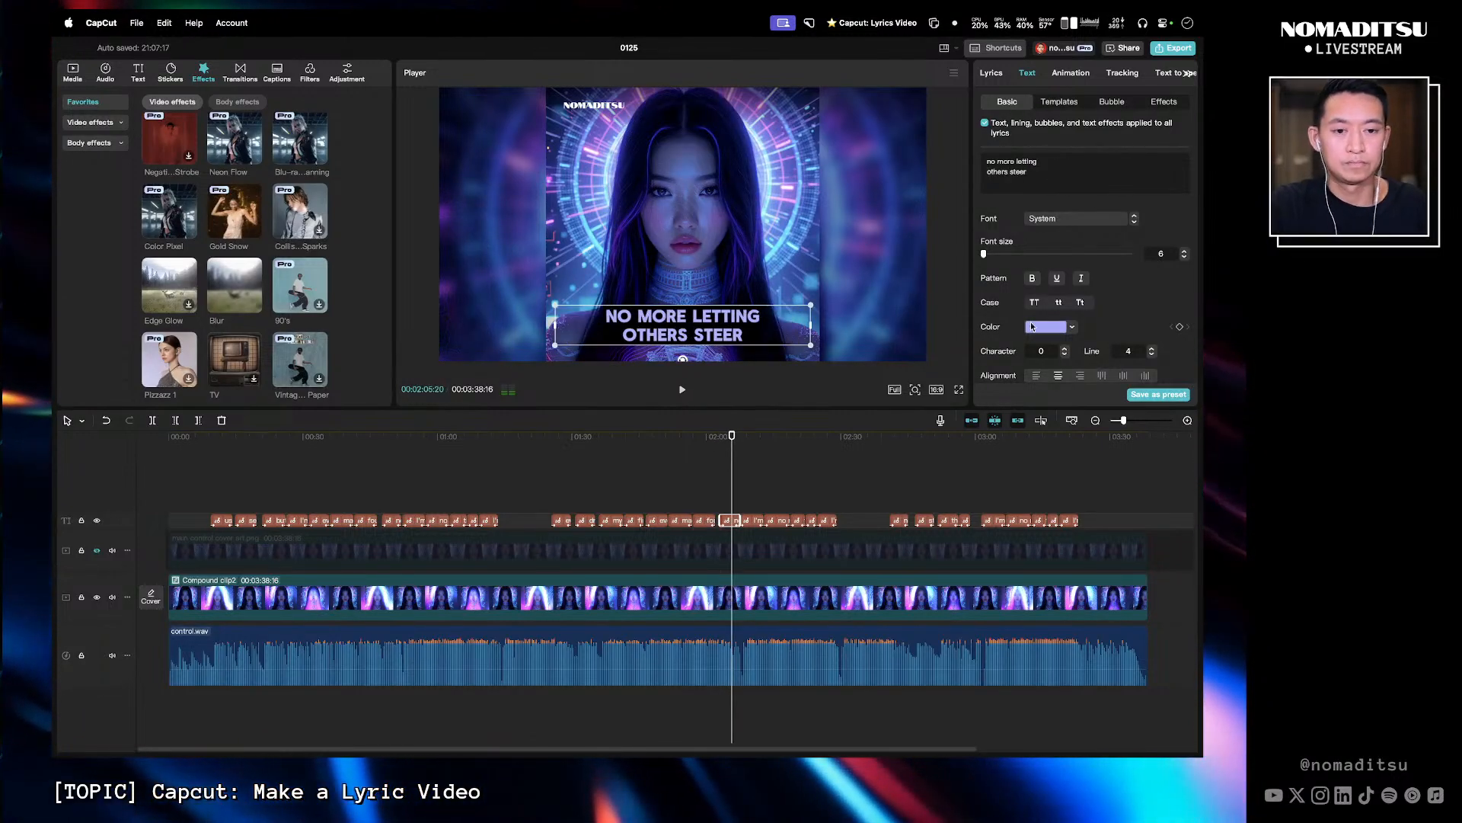
- Break the 'I'm in control of my own story' caption into 'I'm in control' and 'of my own story'
{"action": "left_click", "coordinate": [722, 446]}
{"action": "key", "text": "space"}
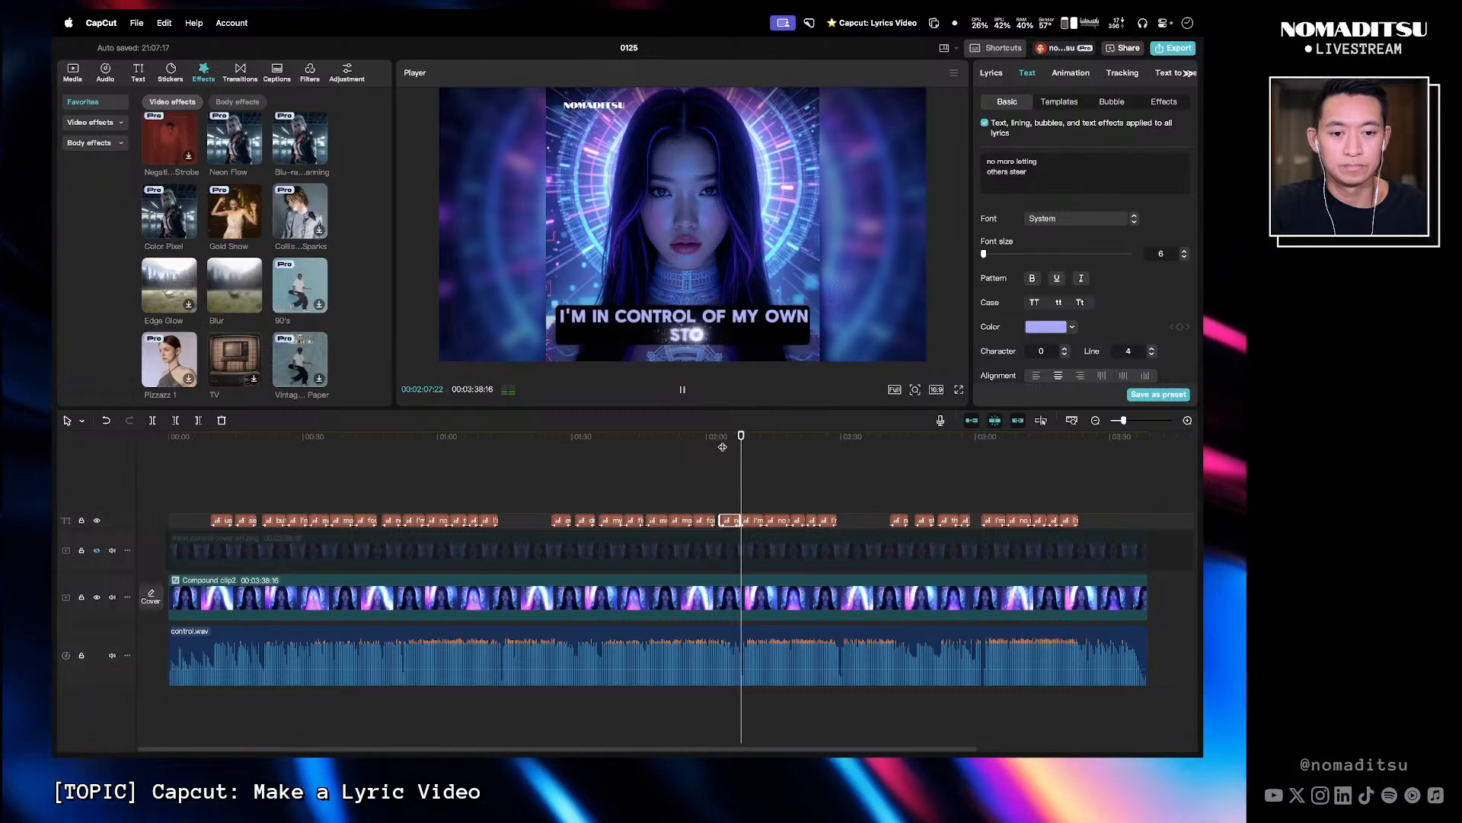
{"action": "left_click", "coordinate": [731, 446]}
{"action": "left_click_drag", "start_coordinate": [731, 446], "coordinate": [709, 449]}
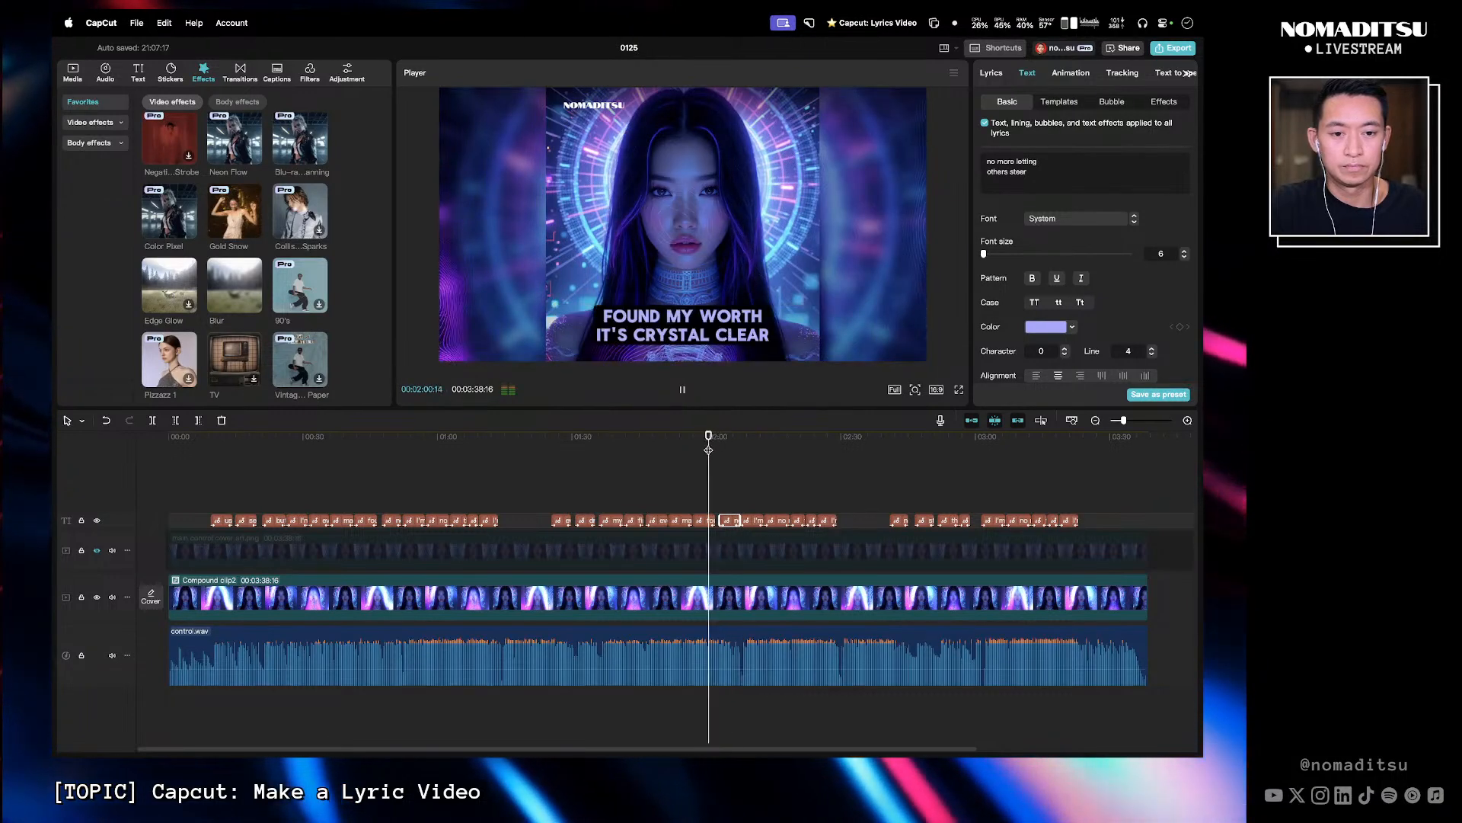
{"action": "key", "text": "space"}
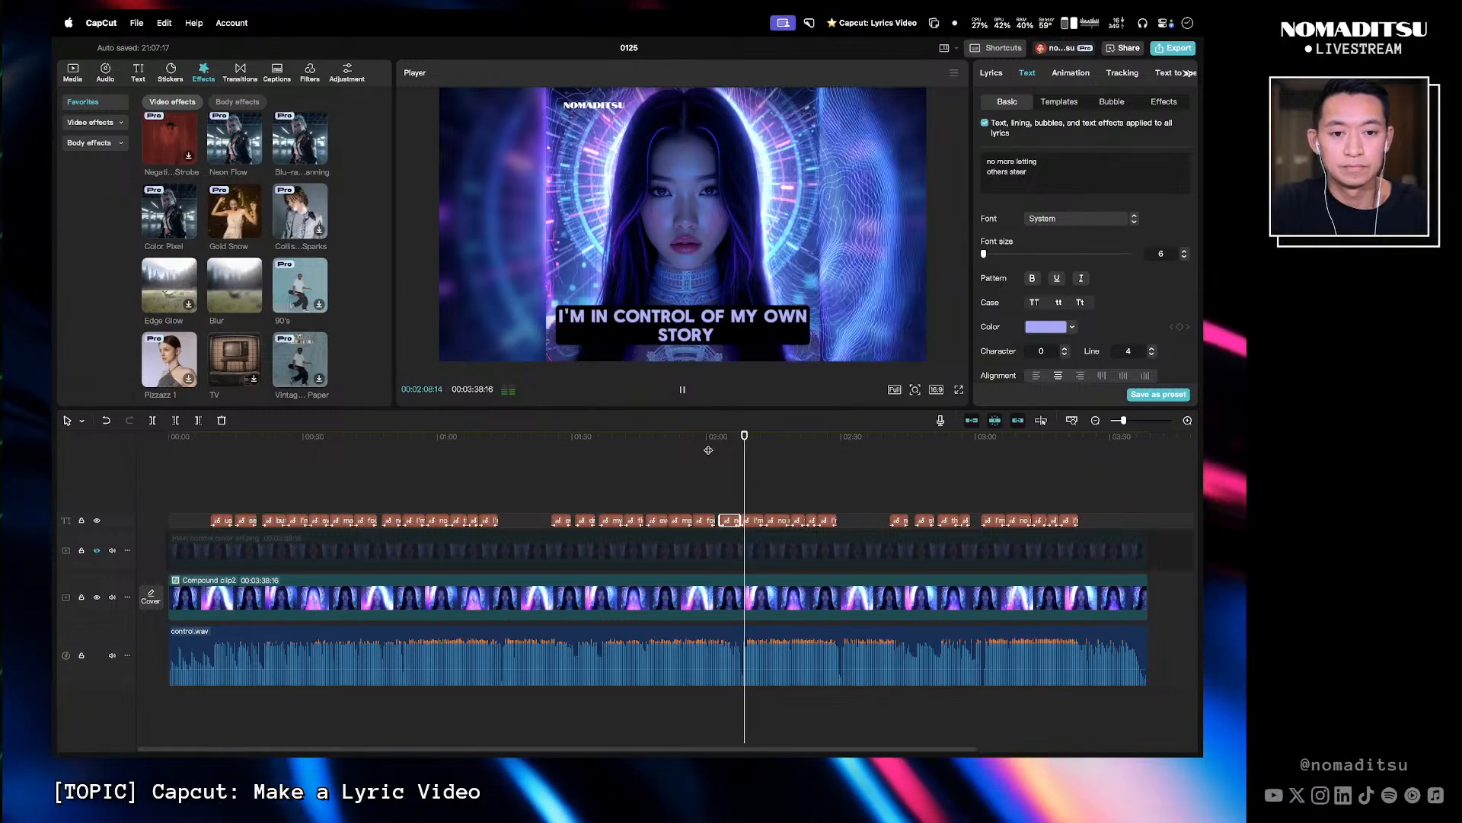
{"action": "key", "text": "space"}
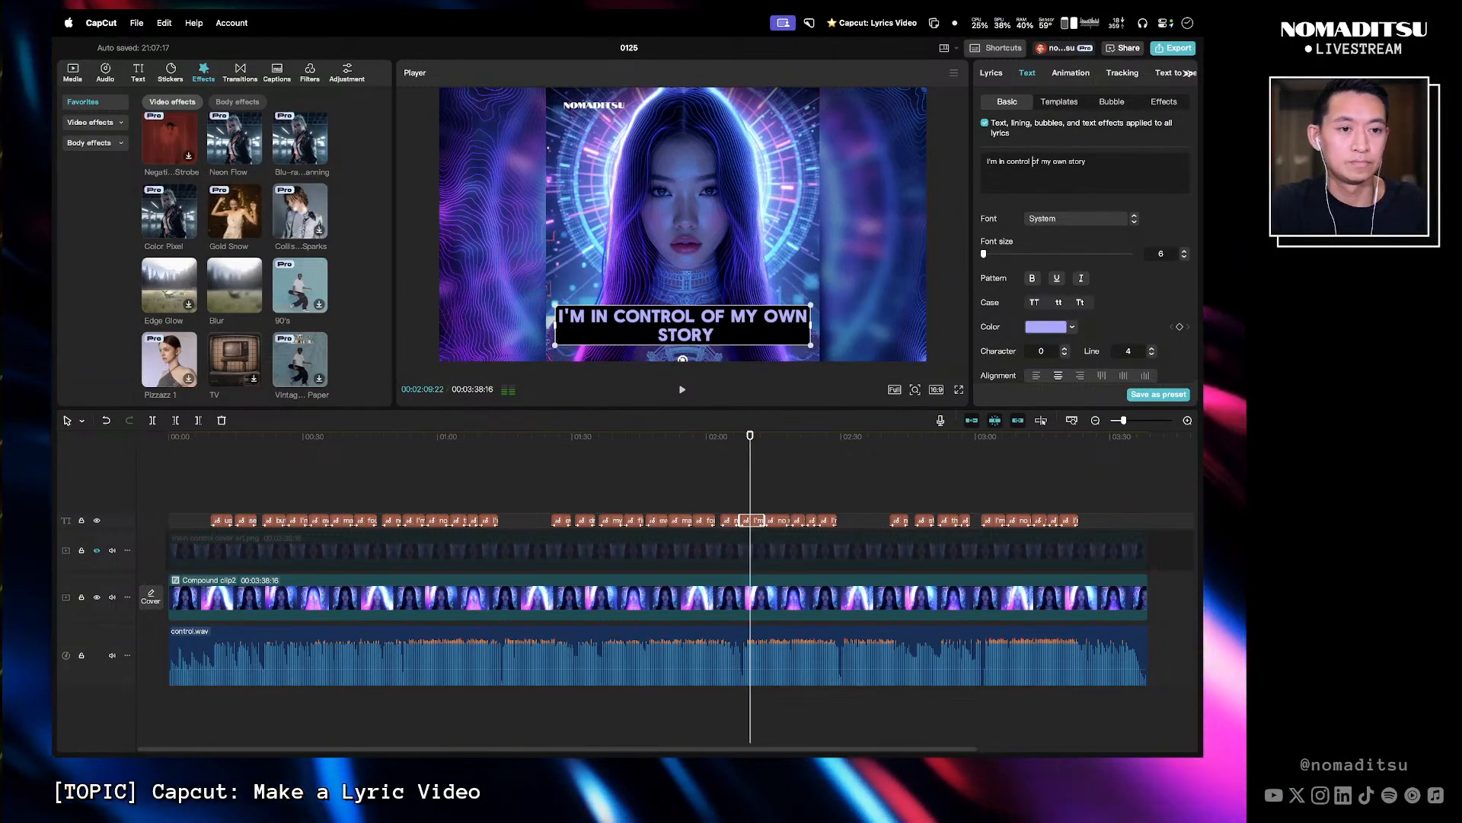
{"action": "key", "text": "Return"}
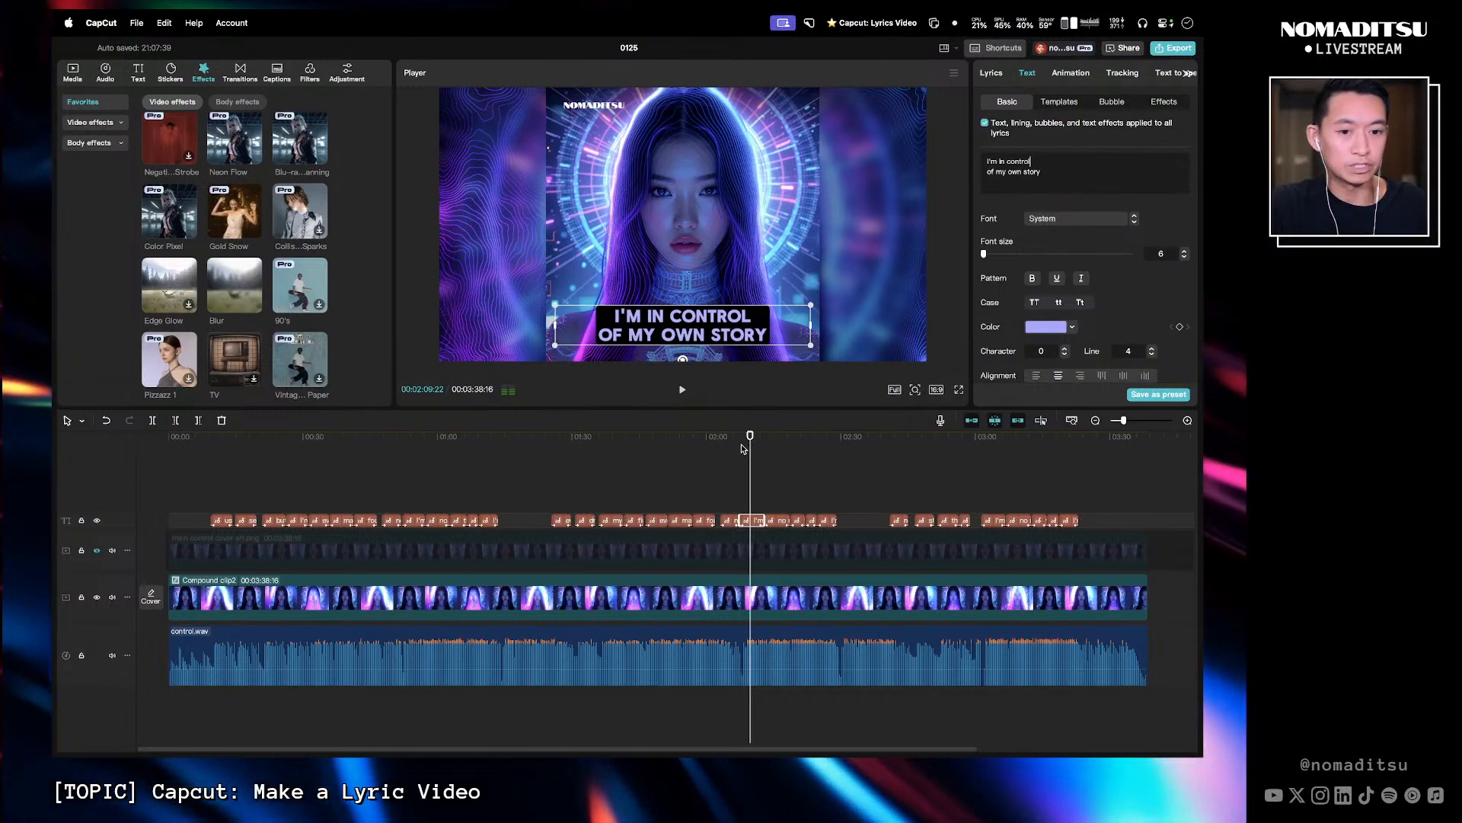
- Break the 'no need to prove my worth to anybody' caption into 'no need to prove' and 'my worth to anybody'
{"action": "mouse_move", "coordinate": [750, 437]}
{"action": "left_mouse_down"}
{"action": "mouse_move", "coordinate": [765, 431]}
{"action": "mouse_move", "coordinate": [744, 436]}
{"action": "left_mouse_up"}
{"action": "key", "text": "space"}
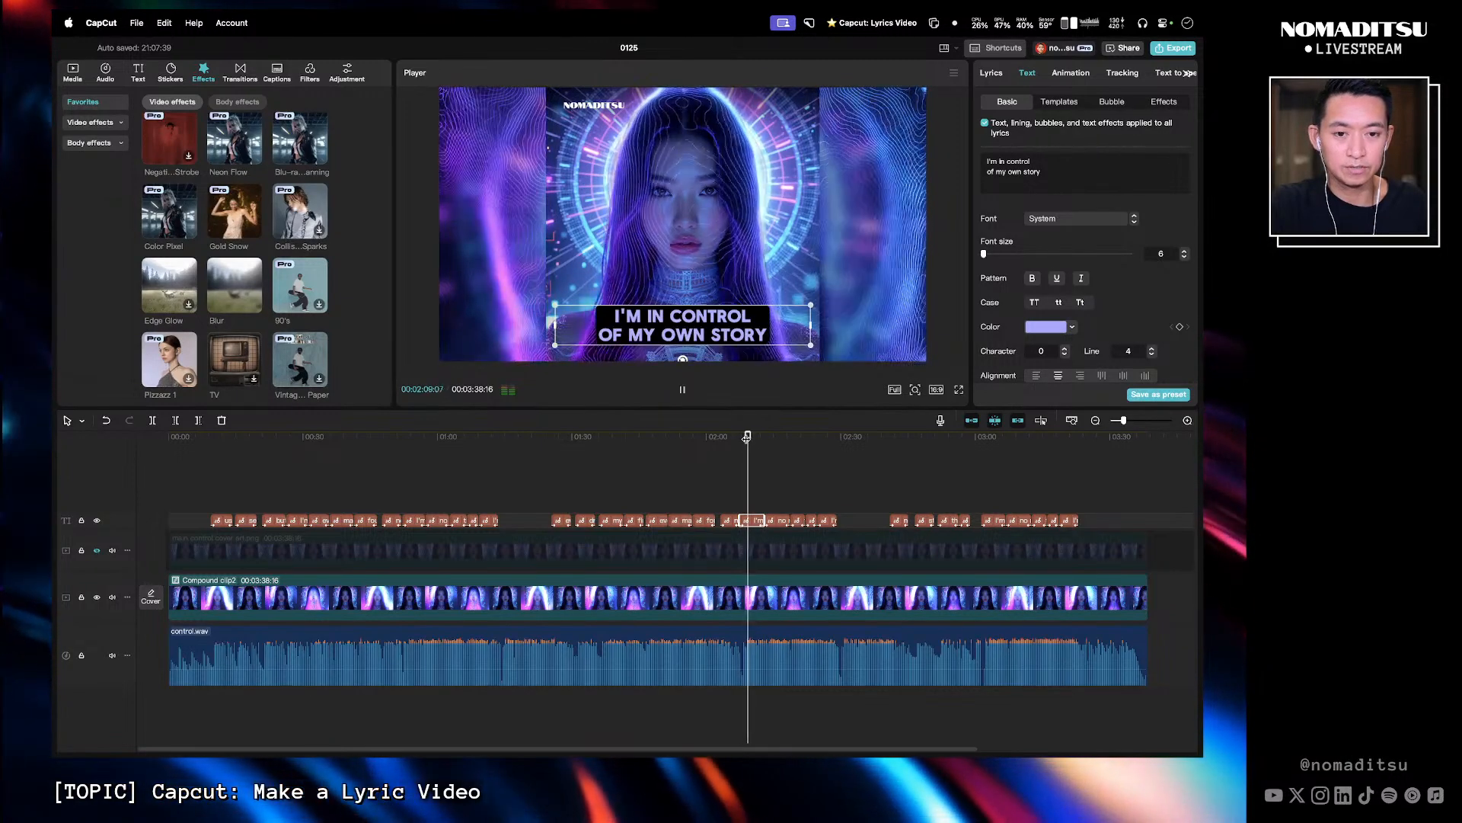
{"action": "key", "text": "l"}
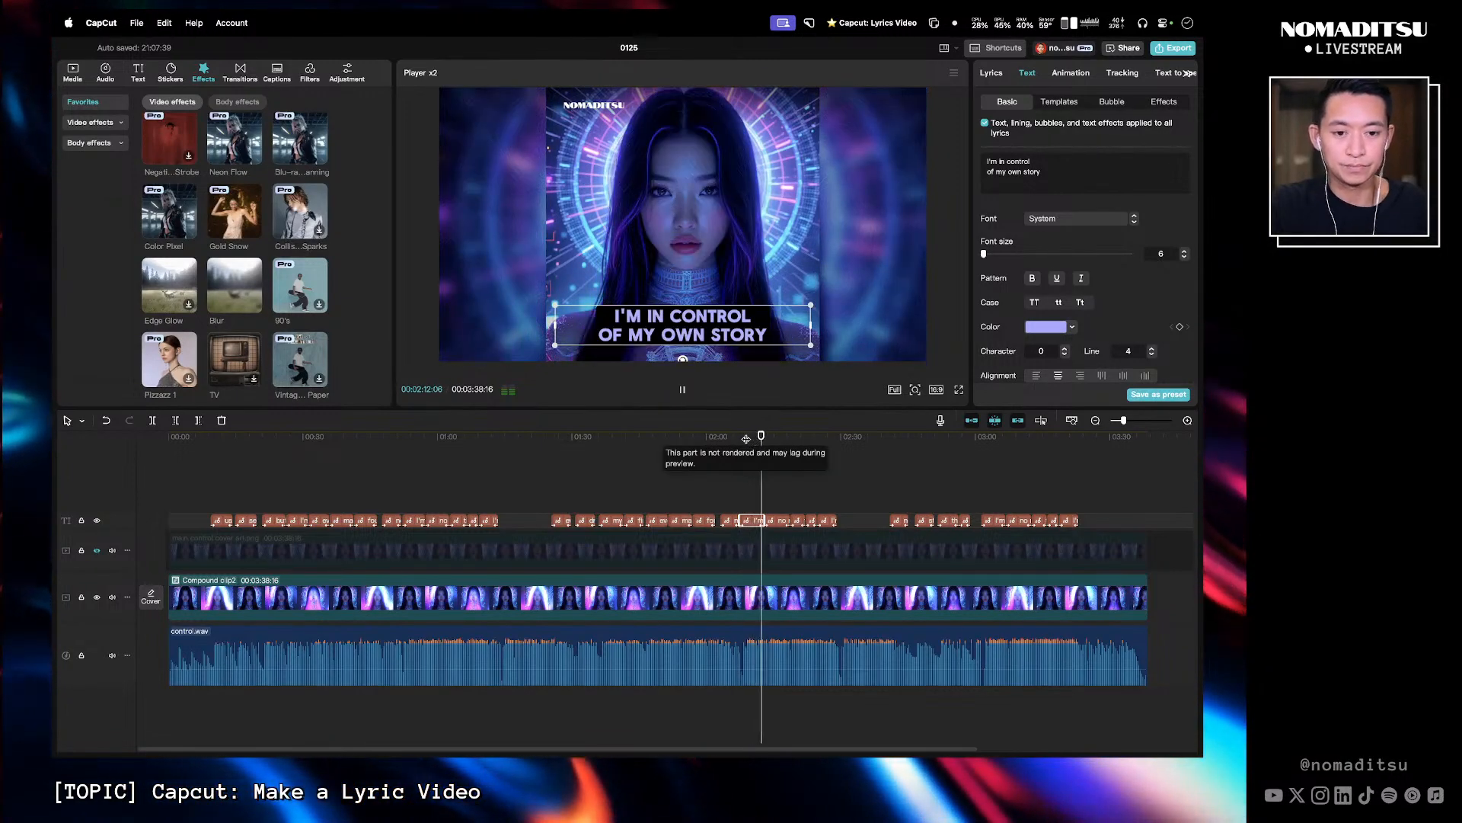
{"action": "key", "text": "space"}
{"action": "key", "text": "space"}
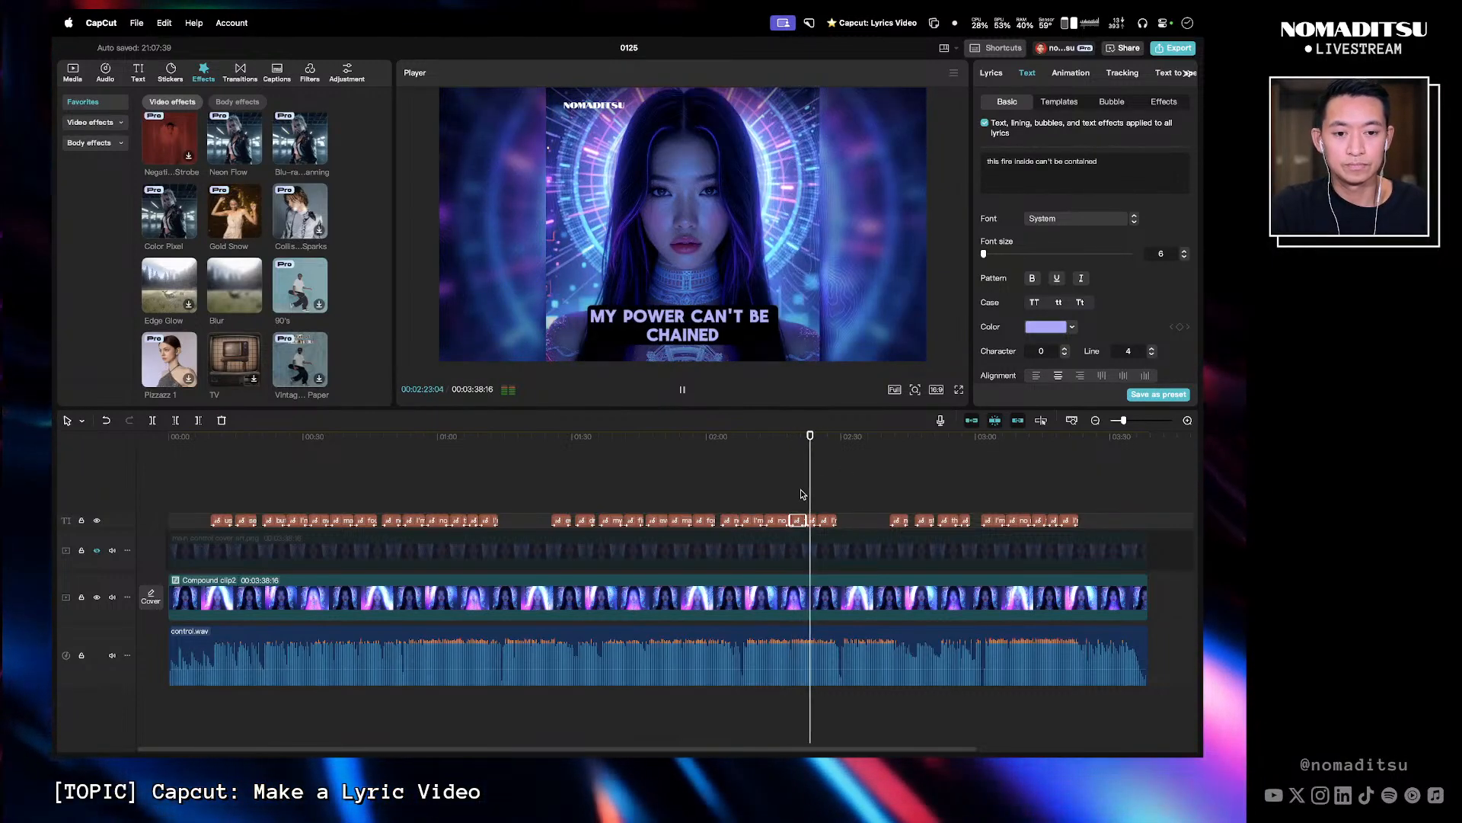
{"action": "left_click", "coordinate": [772, 443]}
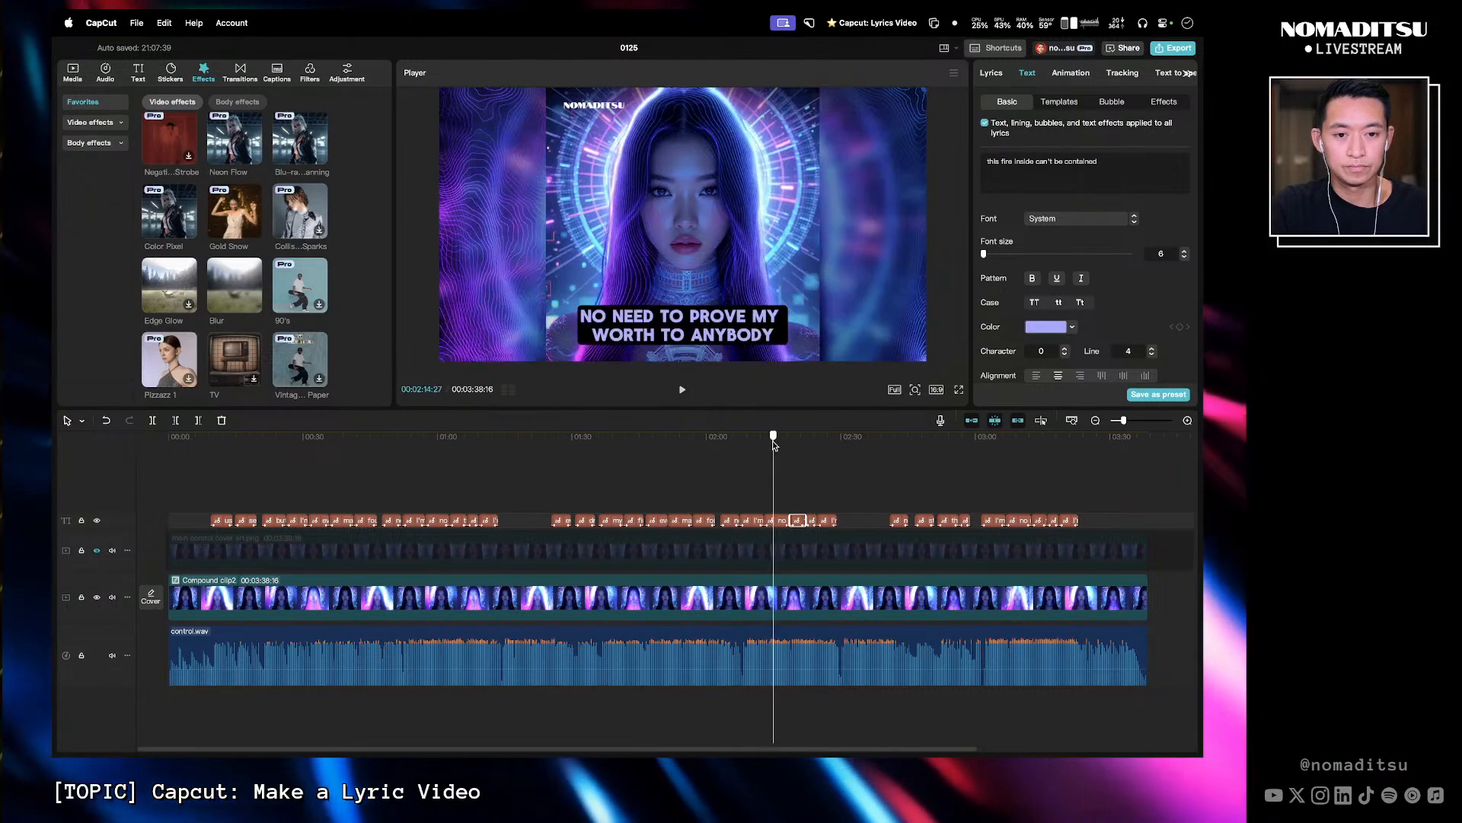
{"action": "key", "text": "space"}
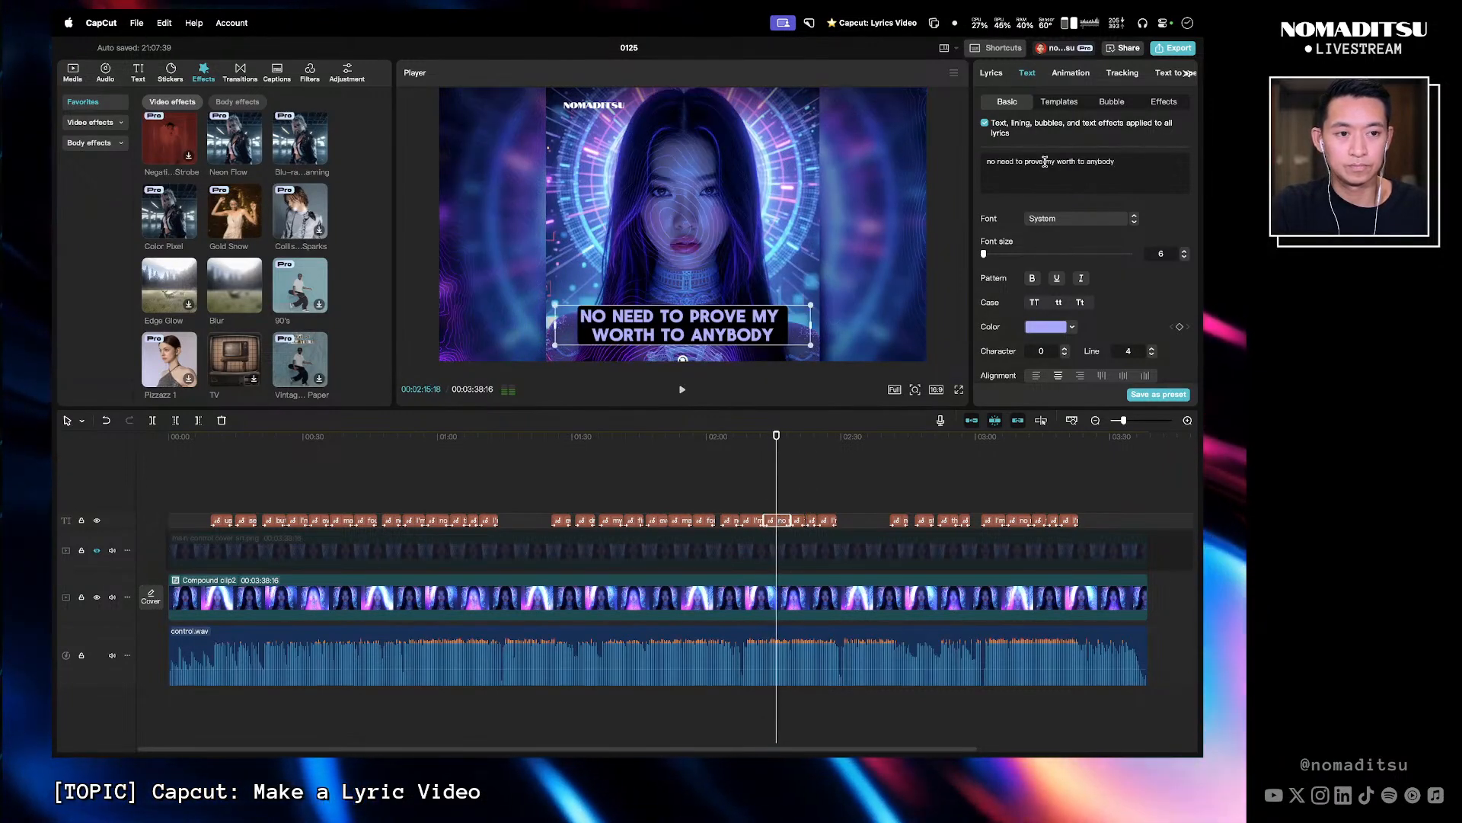
{"action": "key", "text": "Return"}
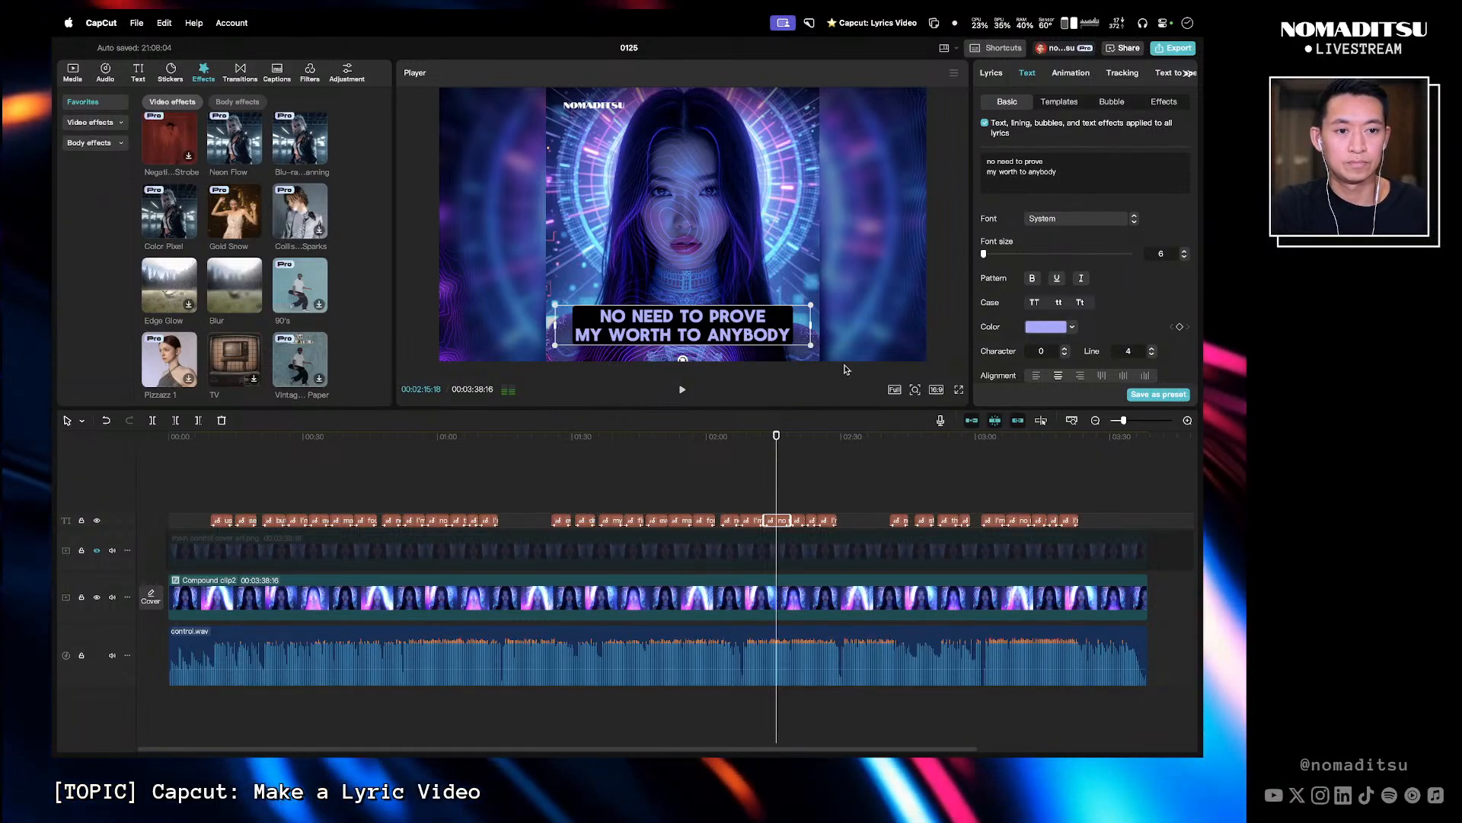
- Break the 'this fire inside can't be contained' caption into 'this fire inside' and 'can't be contained'
{"action": "left_click", "coordinate": [789, 438]}
{"action": "key", "text": "space"}
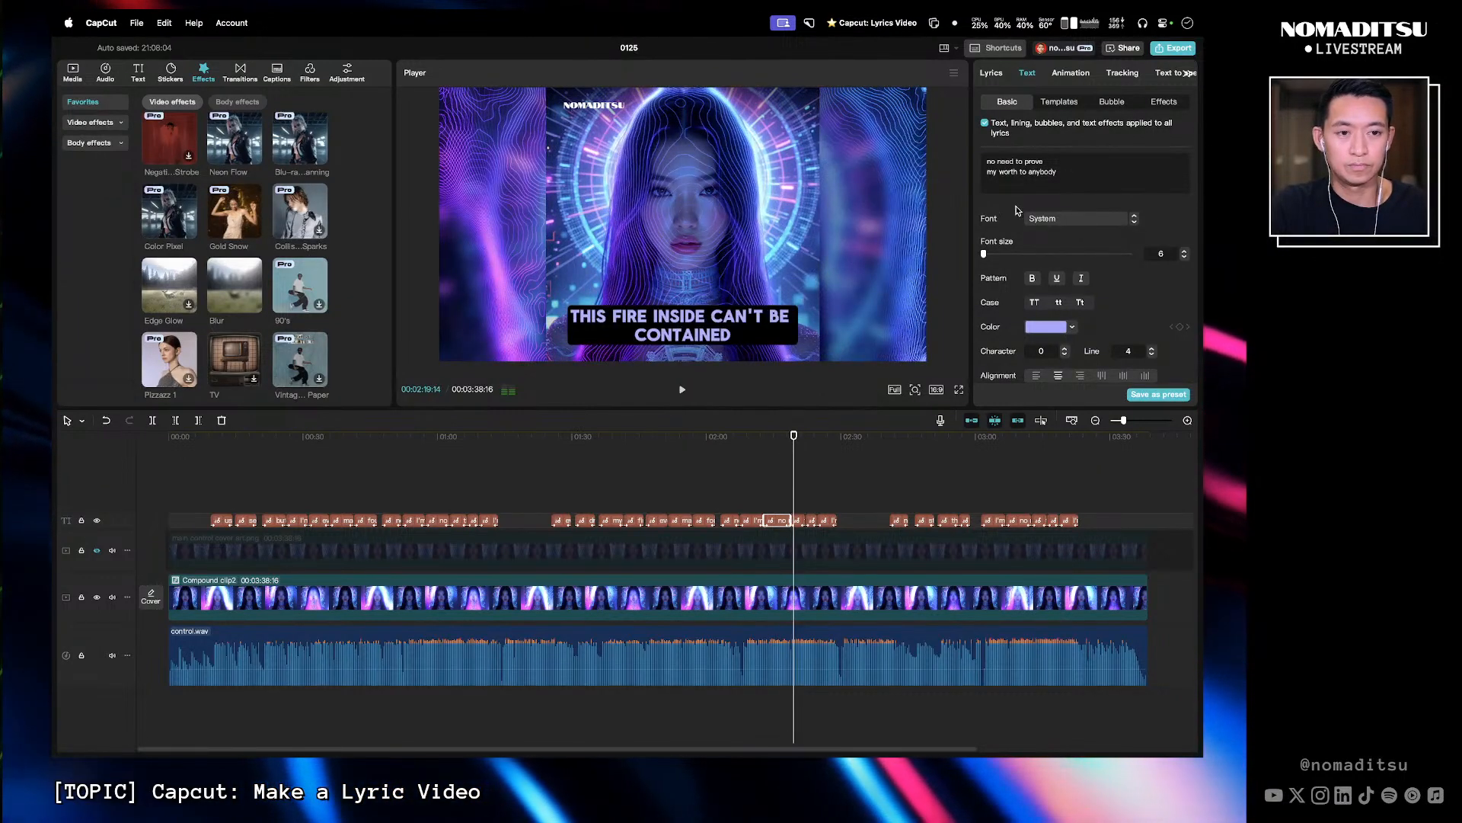
{"action": "left_click", "coordinate": [798, 521]}
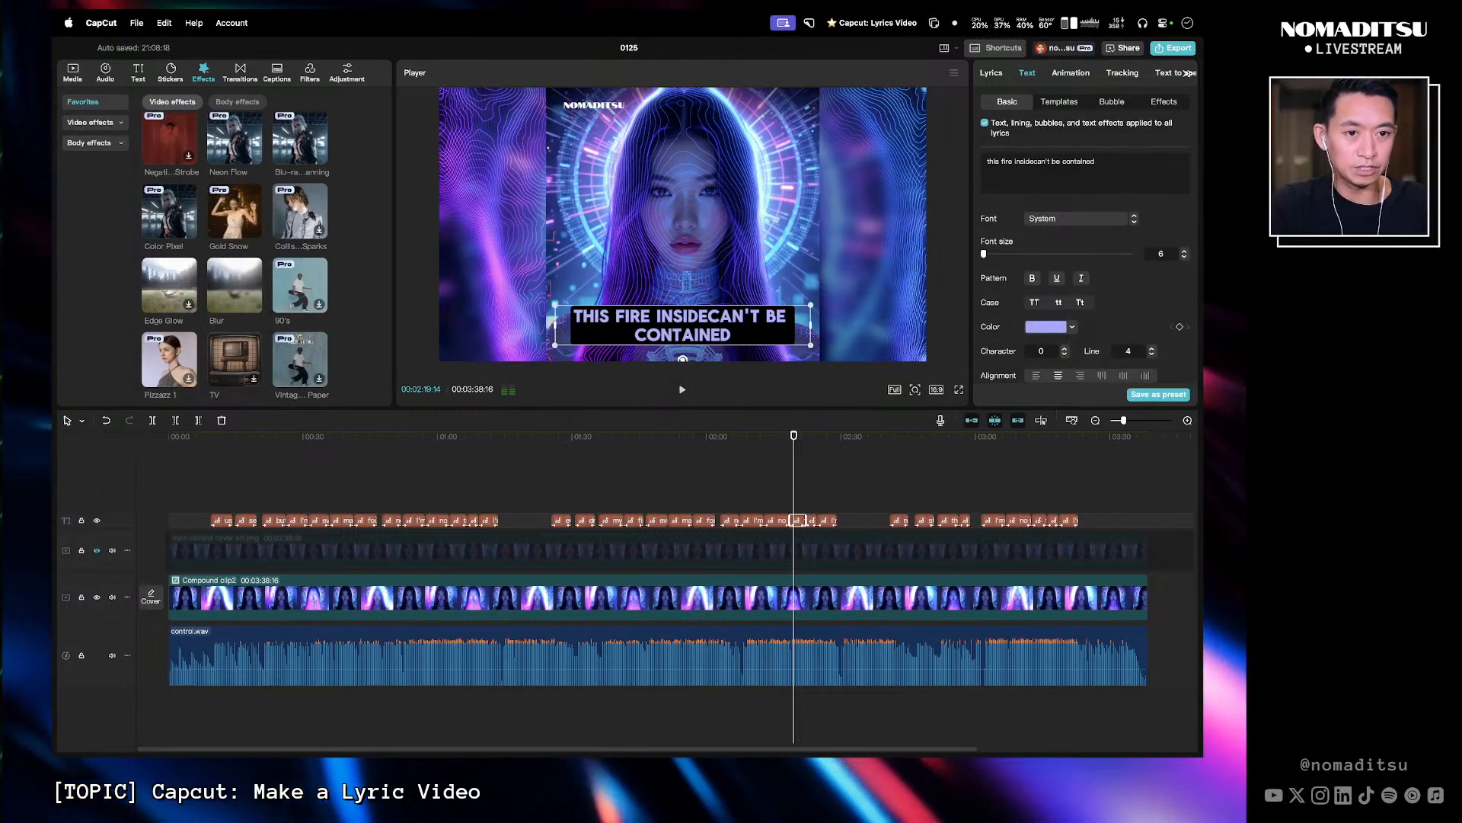
{"action": "key", "text": "Return"}
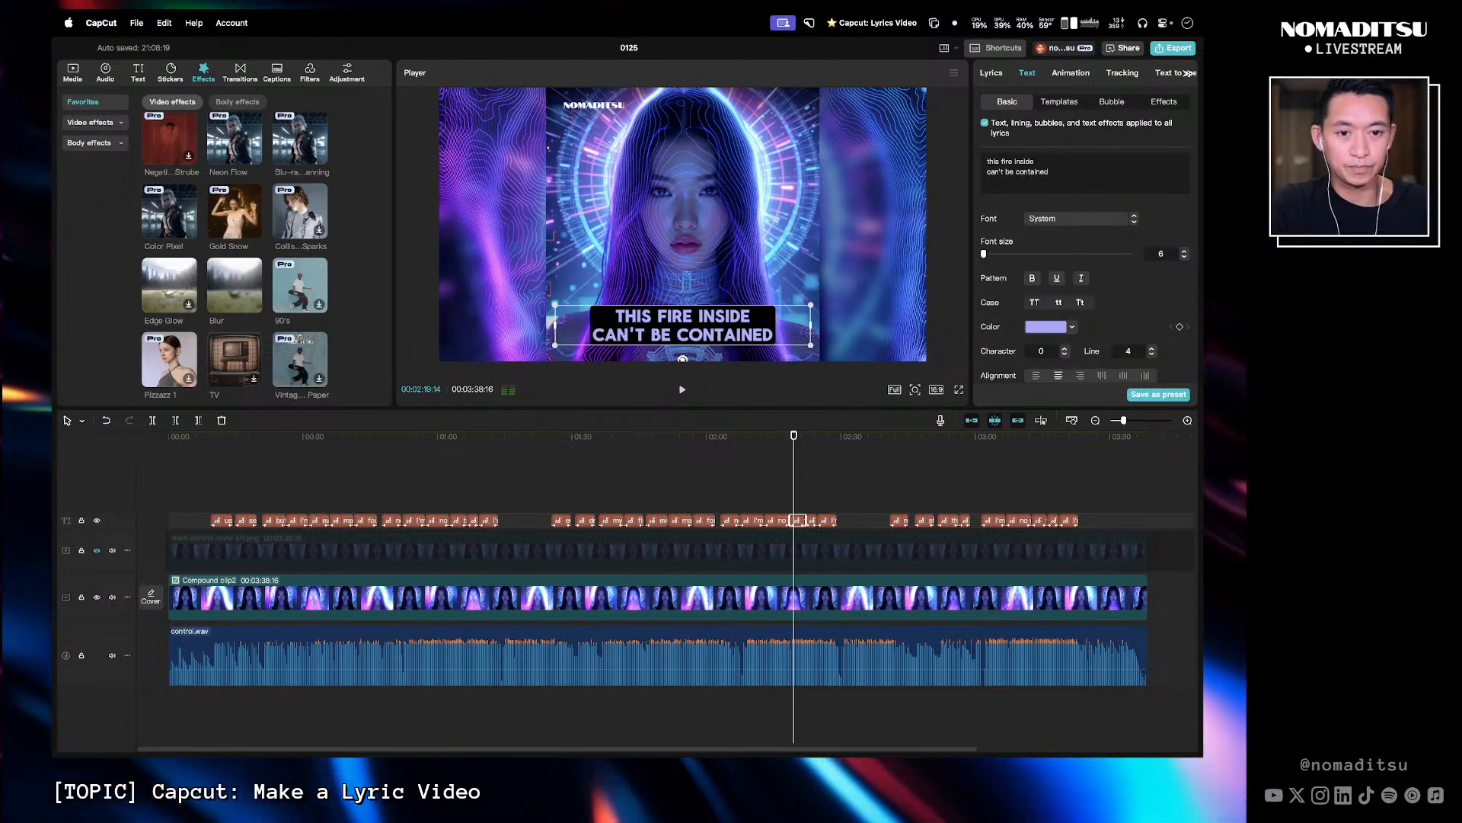
- Play ahead to the 'my power can't be chained' caption and insert a line break in its text
{"action": "left_click", "coordinate": [790, 440]}
{"action": "key", "text": "space"}
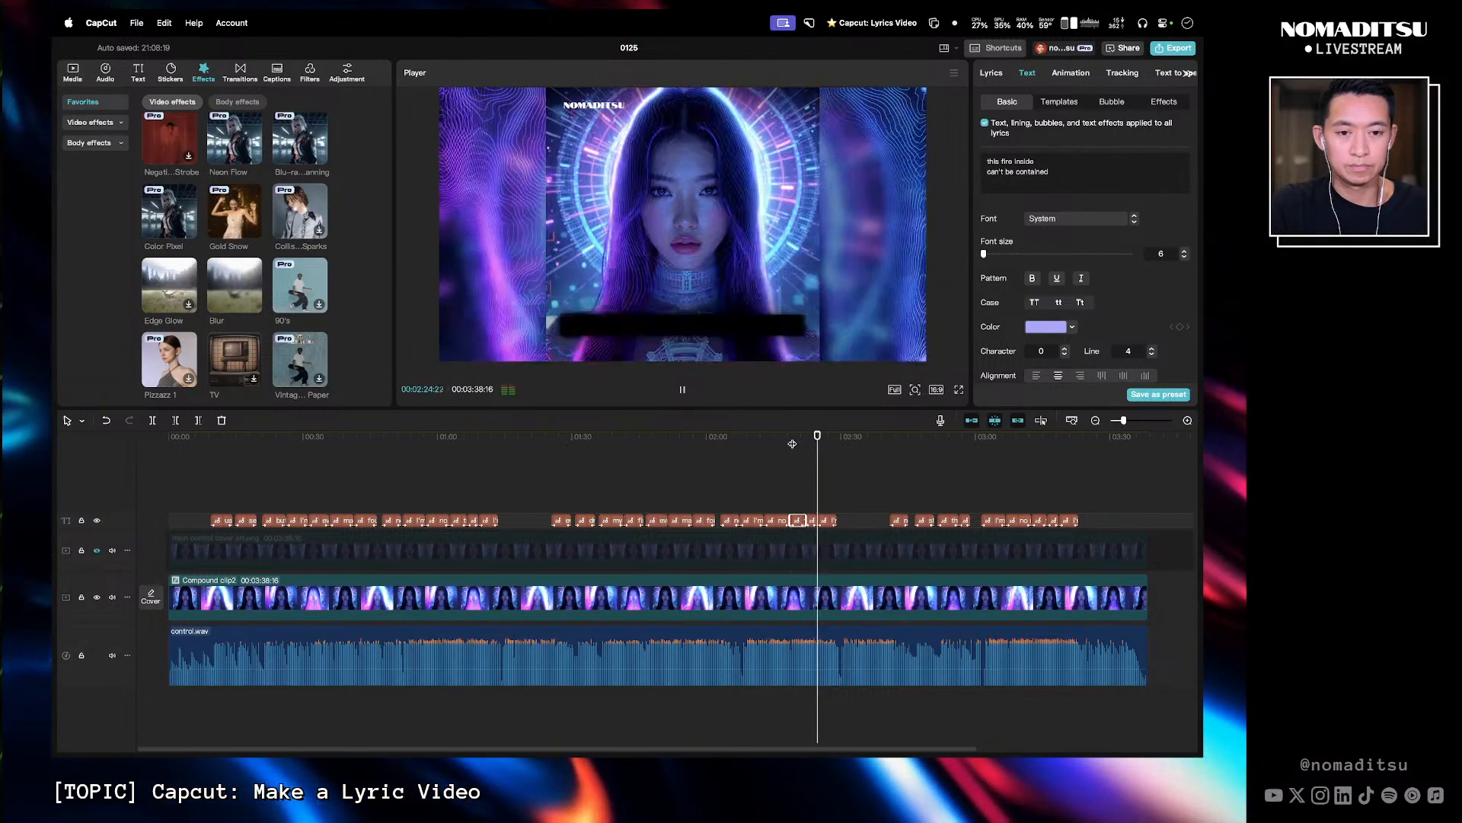
{"action": "key", "text": "space"}
{"action": "left_click_drag", "start_coordinate": [820, 448], "coordinate": [812, 447]}
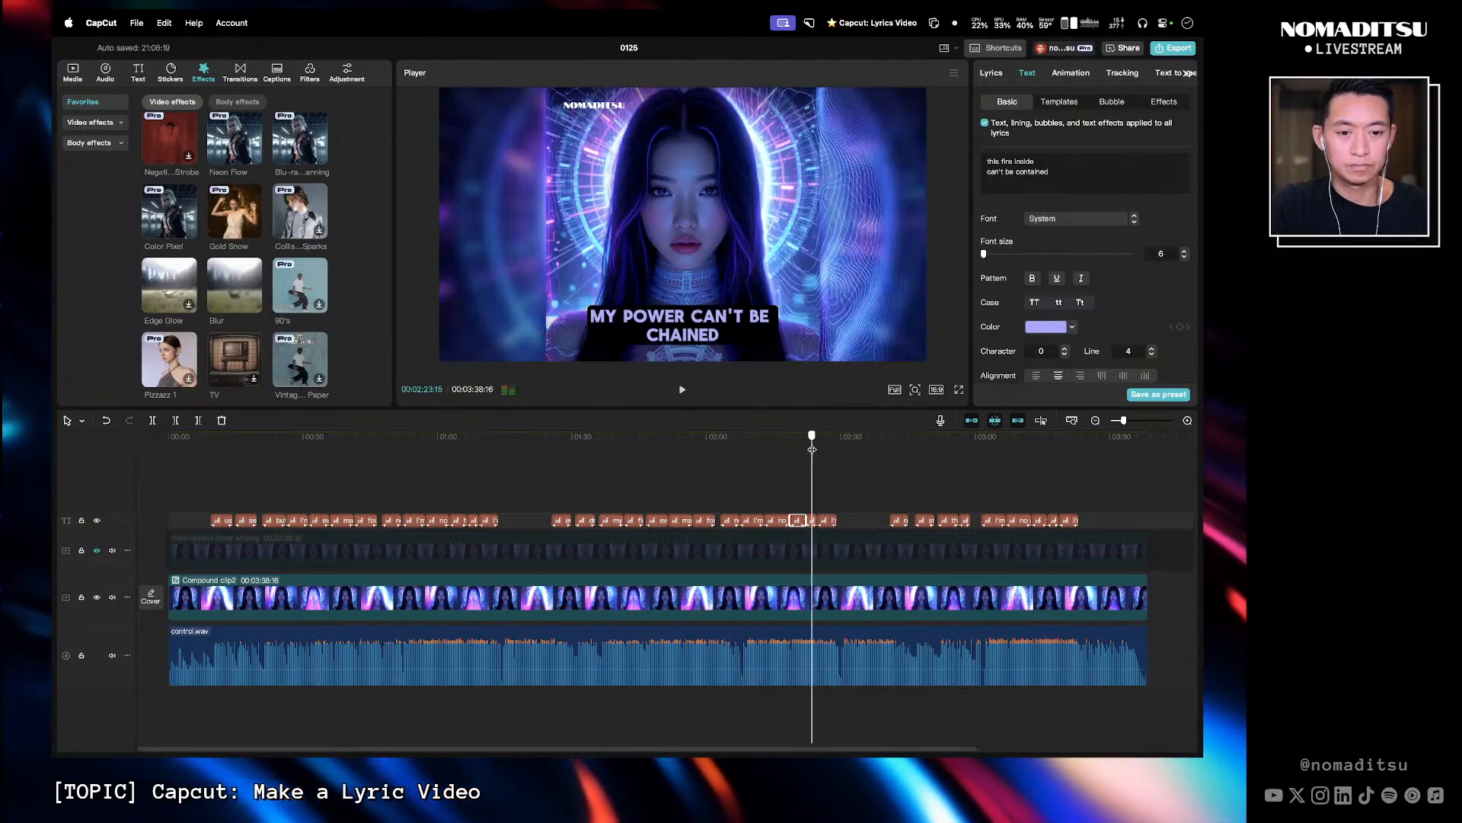
{"action": "left_click", "coordinate": [812, 520]}
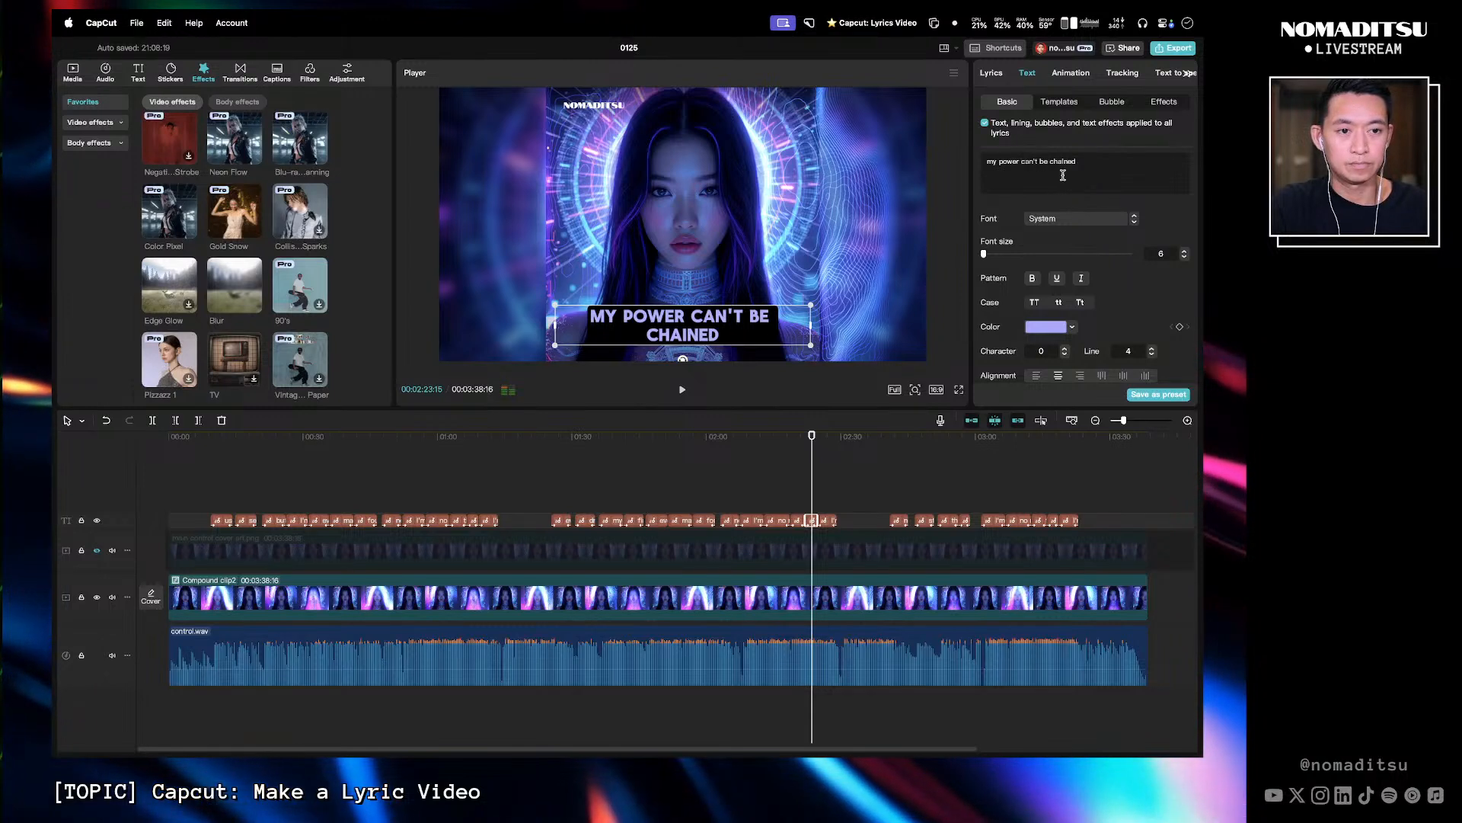
{"action": "key", "text": "Return"}
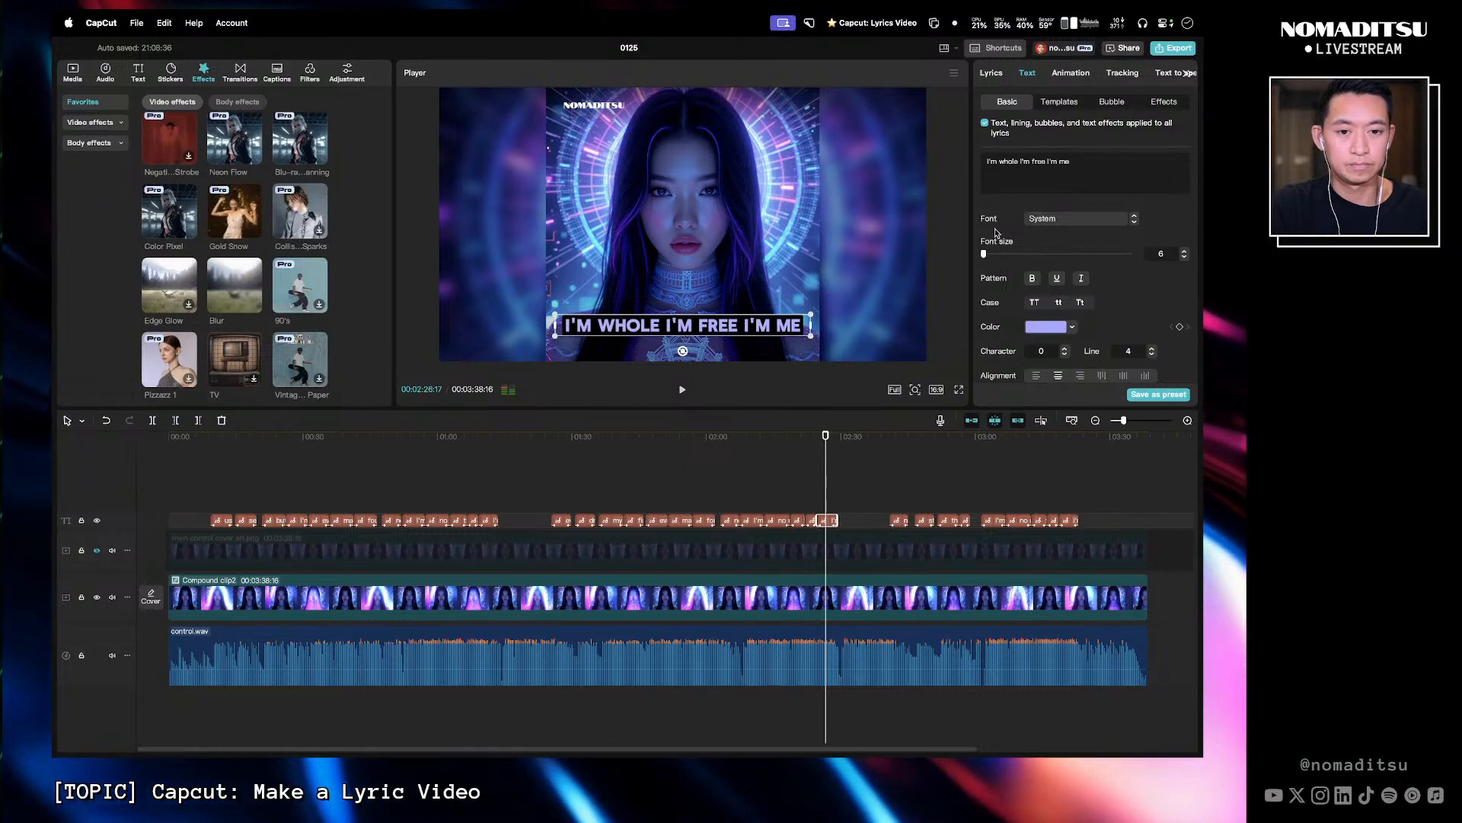
- Add commas to the 'I'm whole I'm free I'm me' caption and break it into 'I'm whole, I'm free,' and 'I'm me'
{"action": "left_click", "coordinate": [815, 448]}
{"action": "key", "text": "space"}
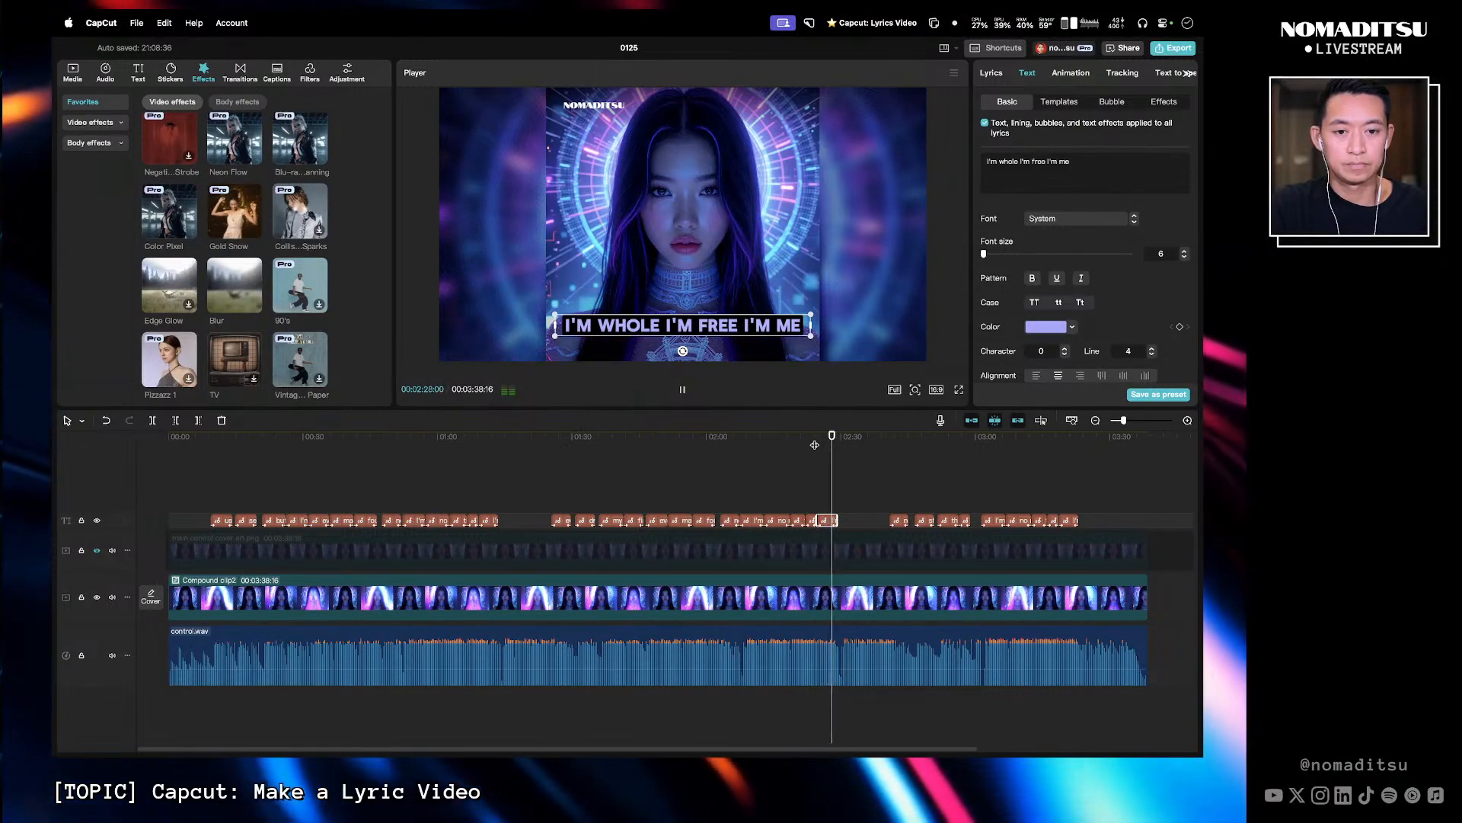
{"action": "key", "text": "space"}
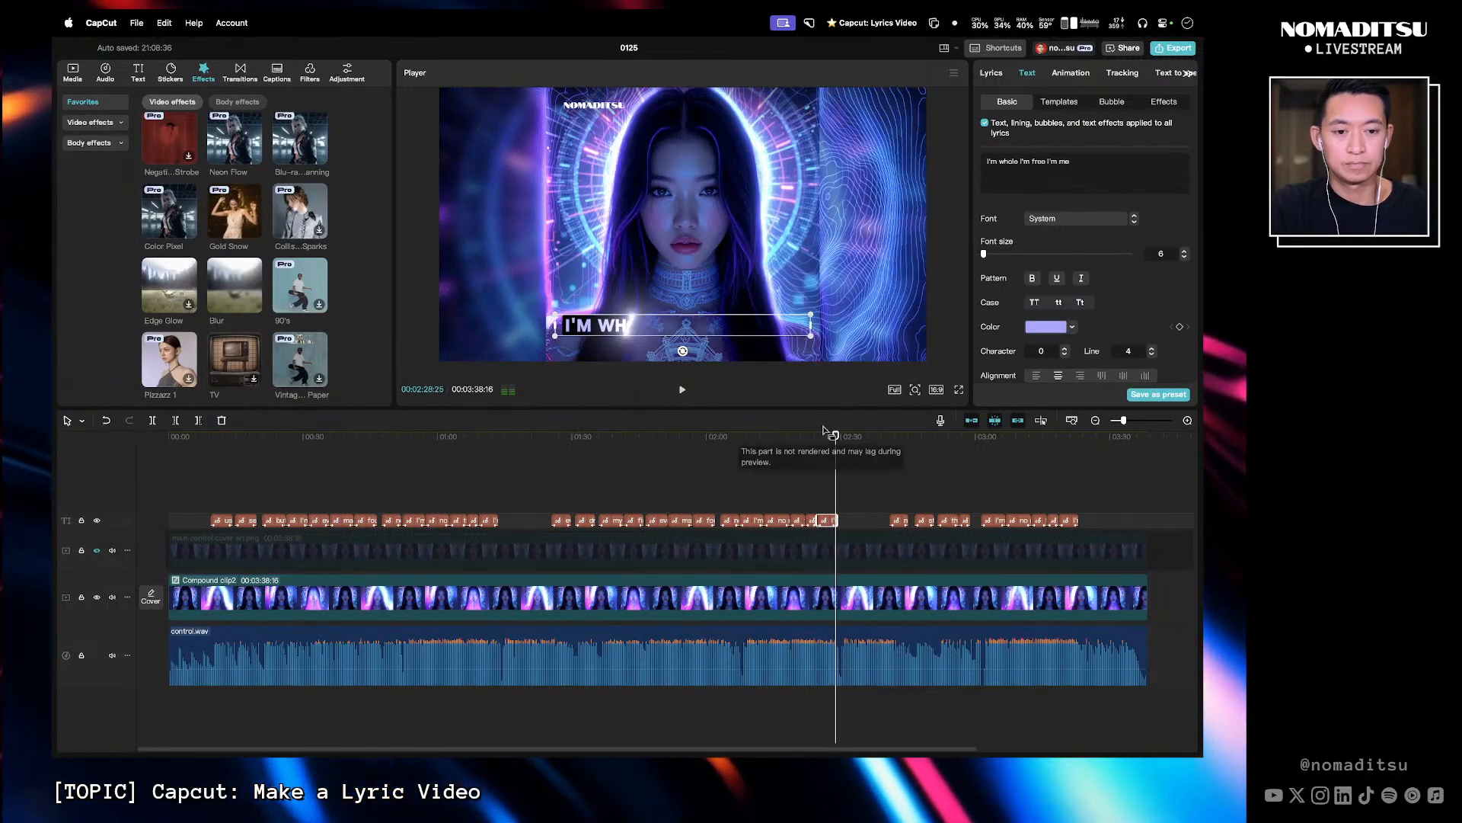
{"action": "left_click", "coordinate": [827, 437]}
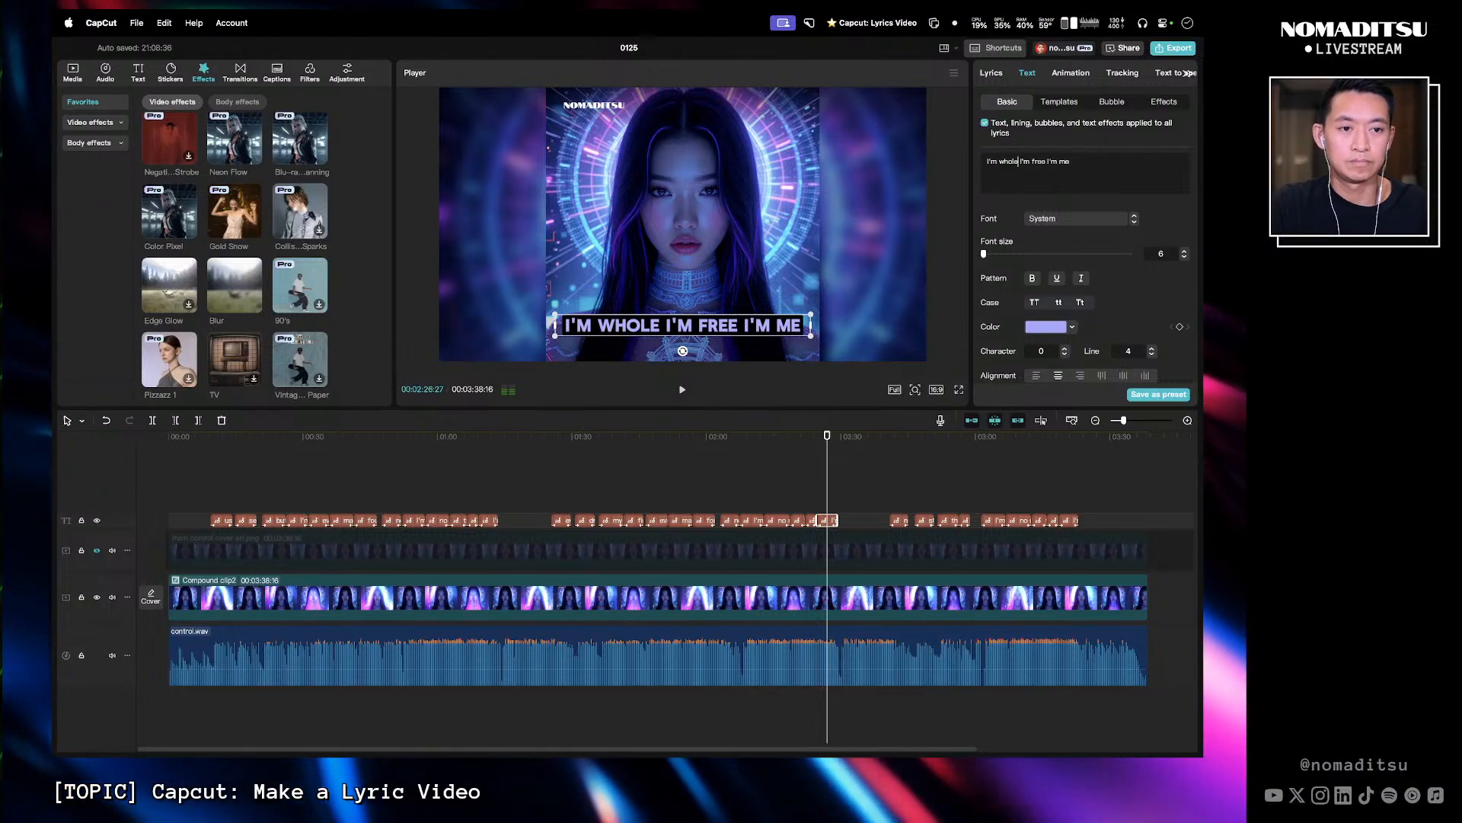
{"action": "type", "text": ","}
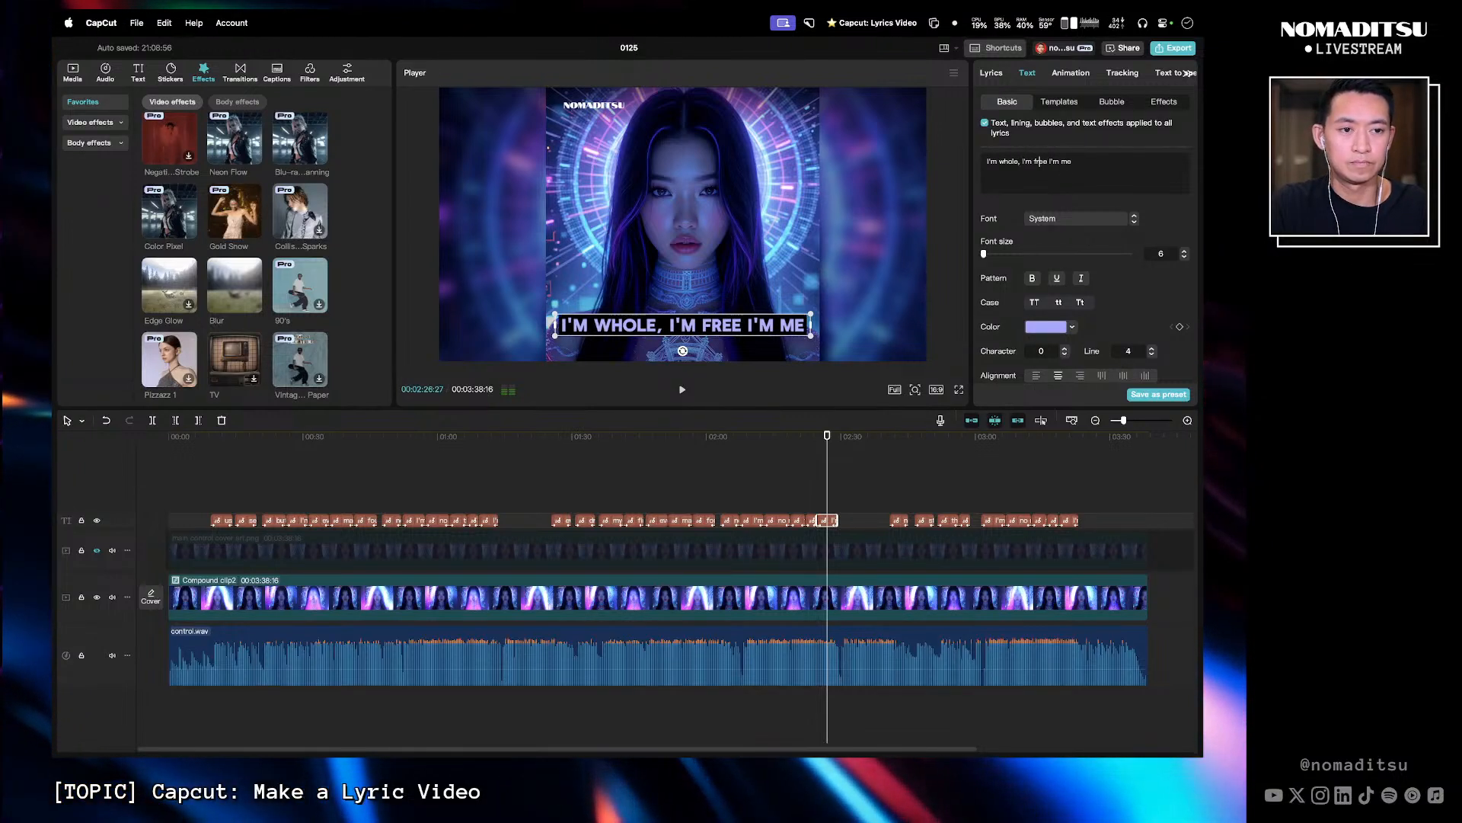
{"action": "type", "text": ","}
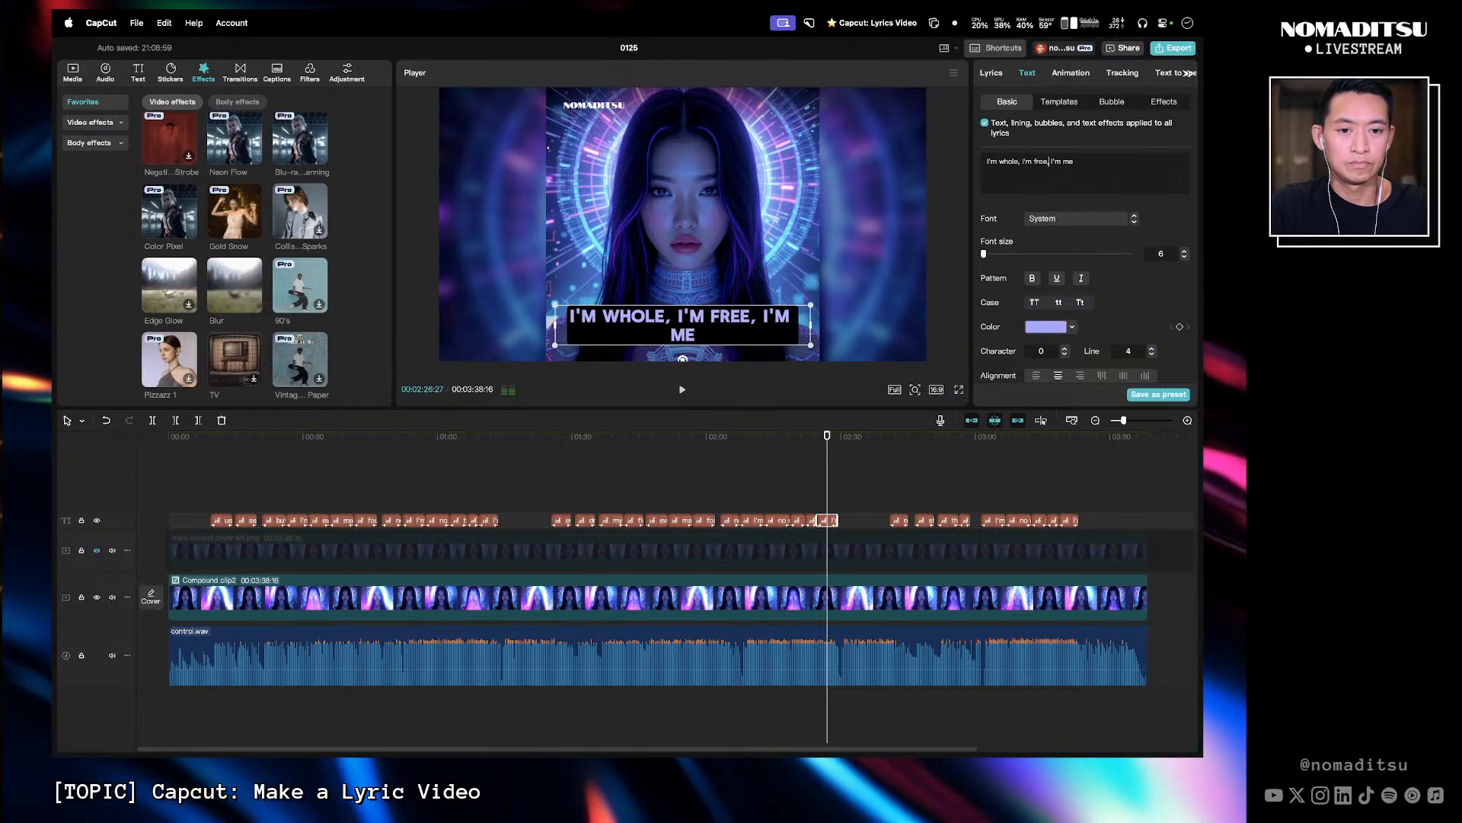
{"action": "key", "text": "Return"}
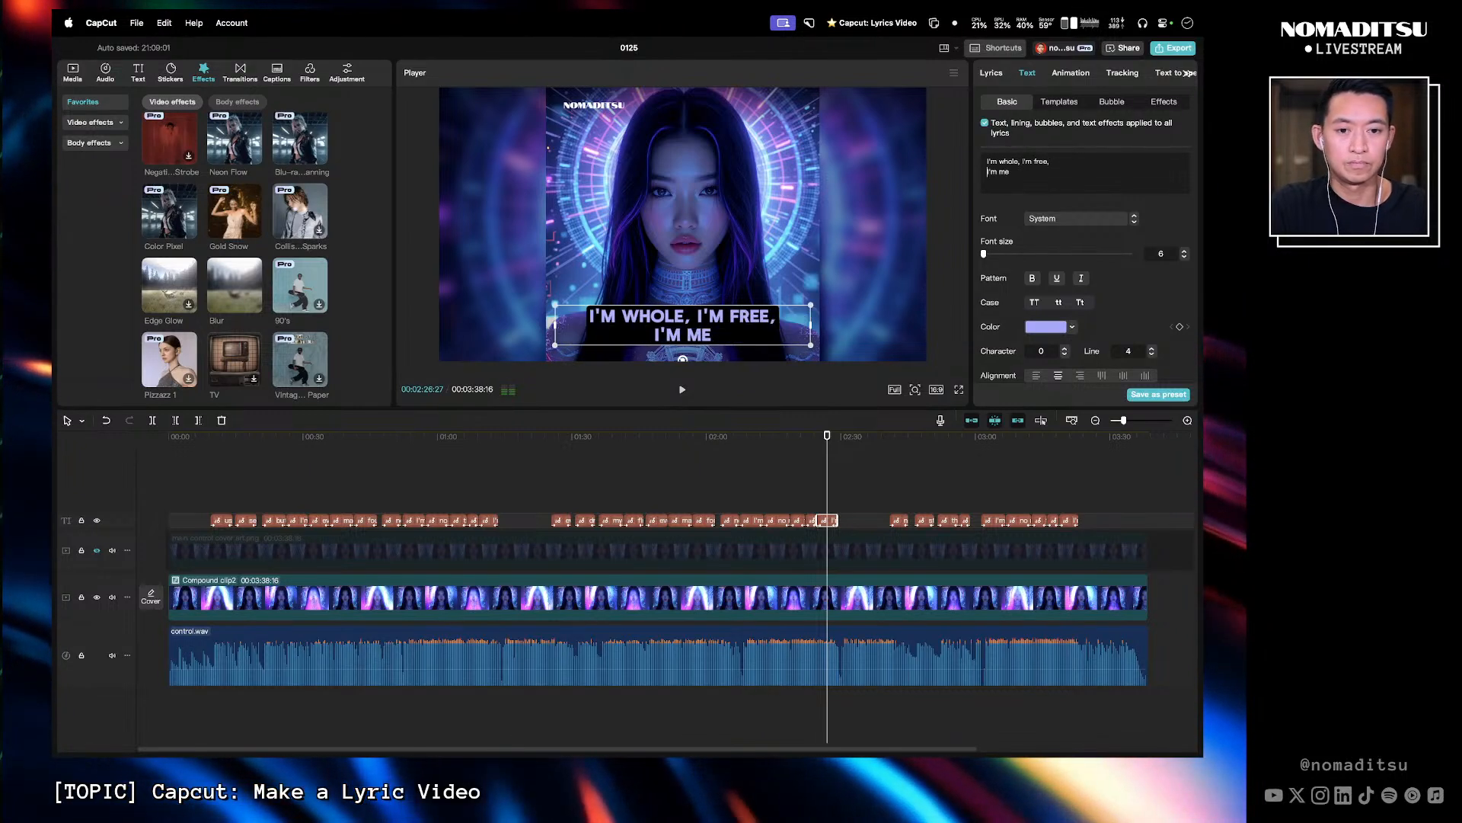
- Break the 'no more giving pieces of my soul away' caption into 'no more giving pieces' and 'of my soul away'
{"action": "left_click", "coordinate": [820, 442]}
{"action": "key", "text": "space"}
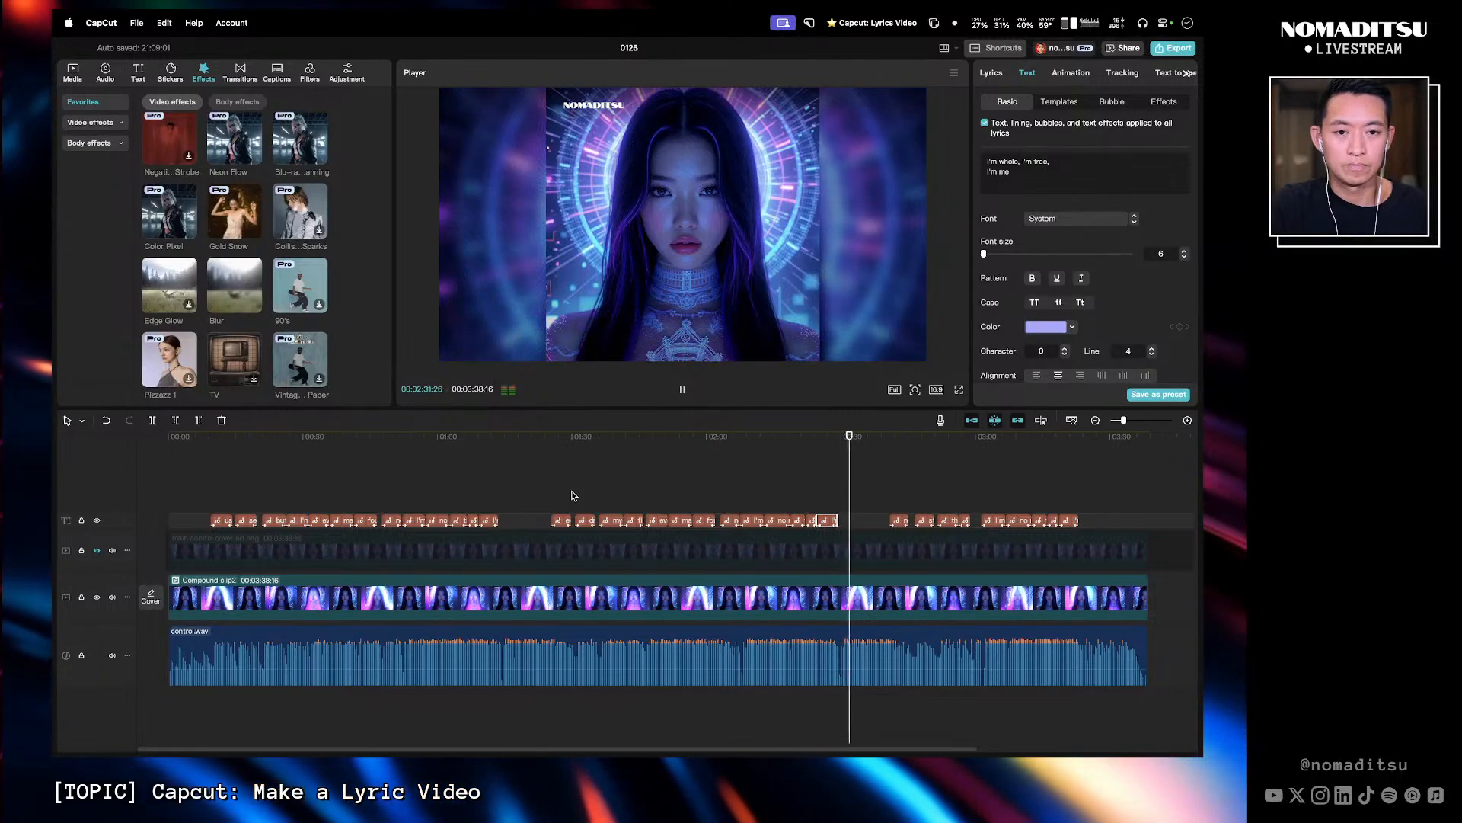
{"action": "key", "text": "l"}
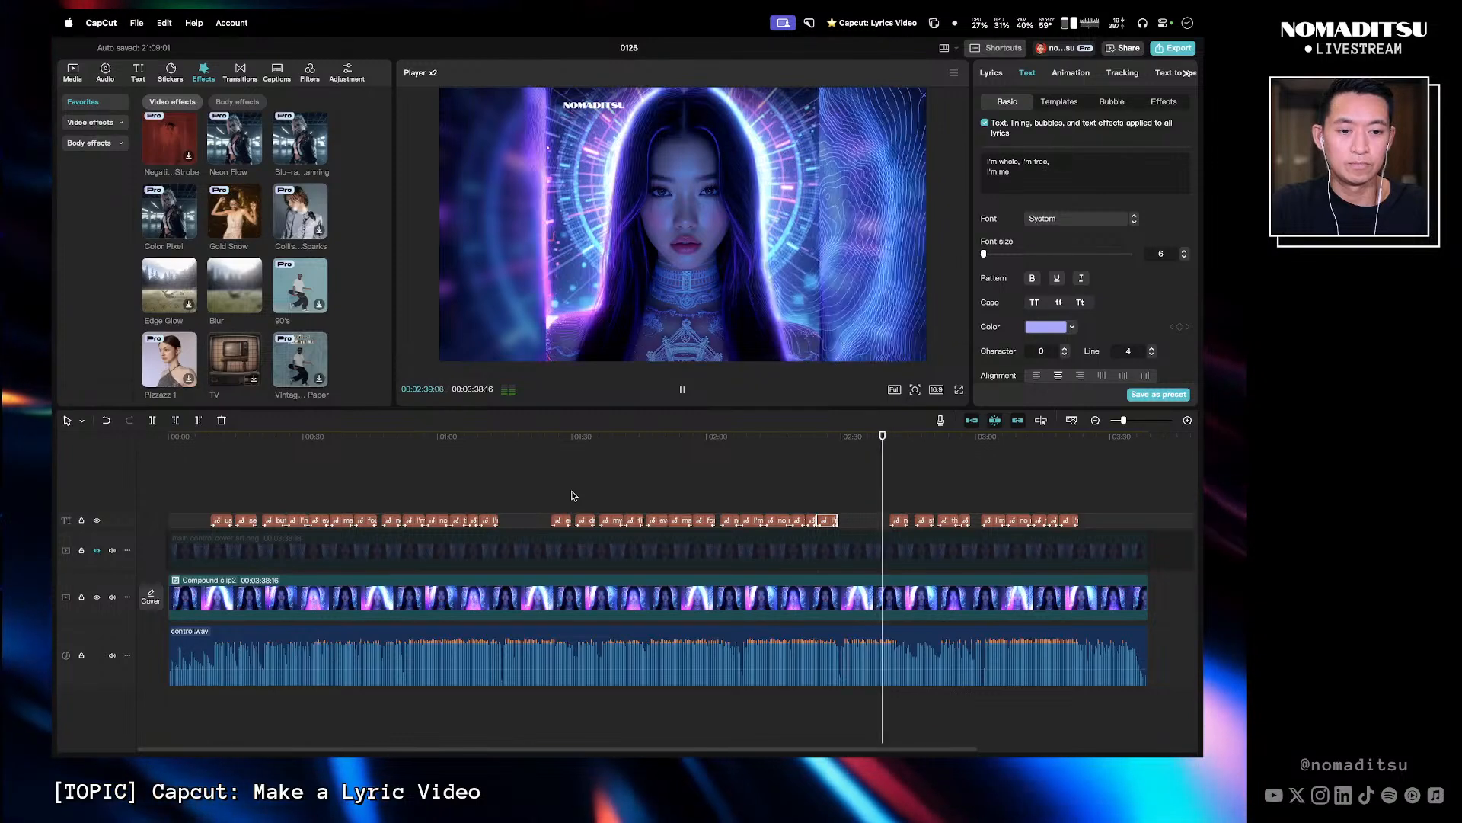
{"action": "key", "text": "k"}
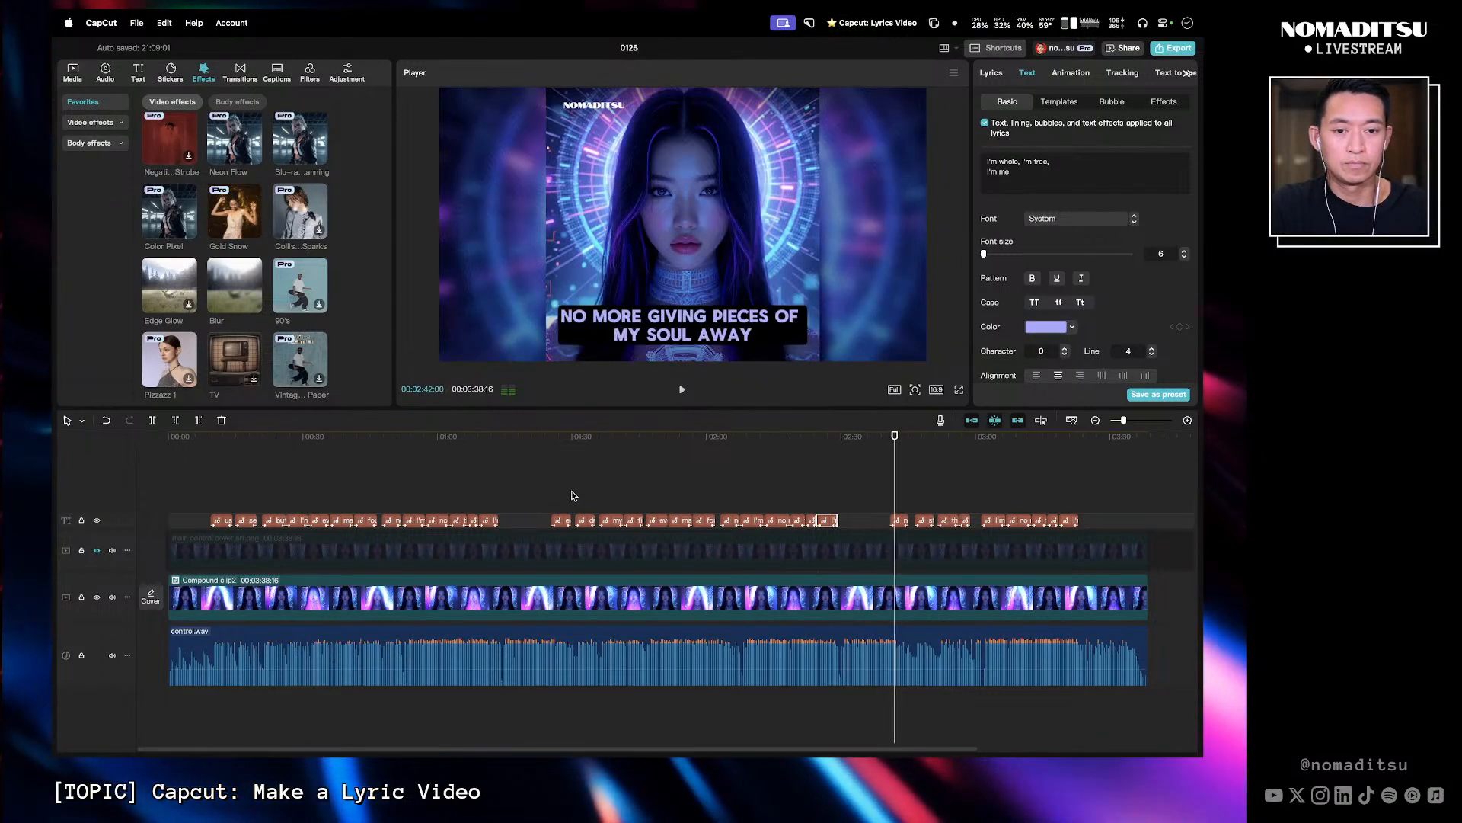
{"action": "left_click", "coordinate": [901, 519]}
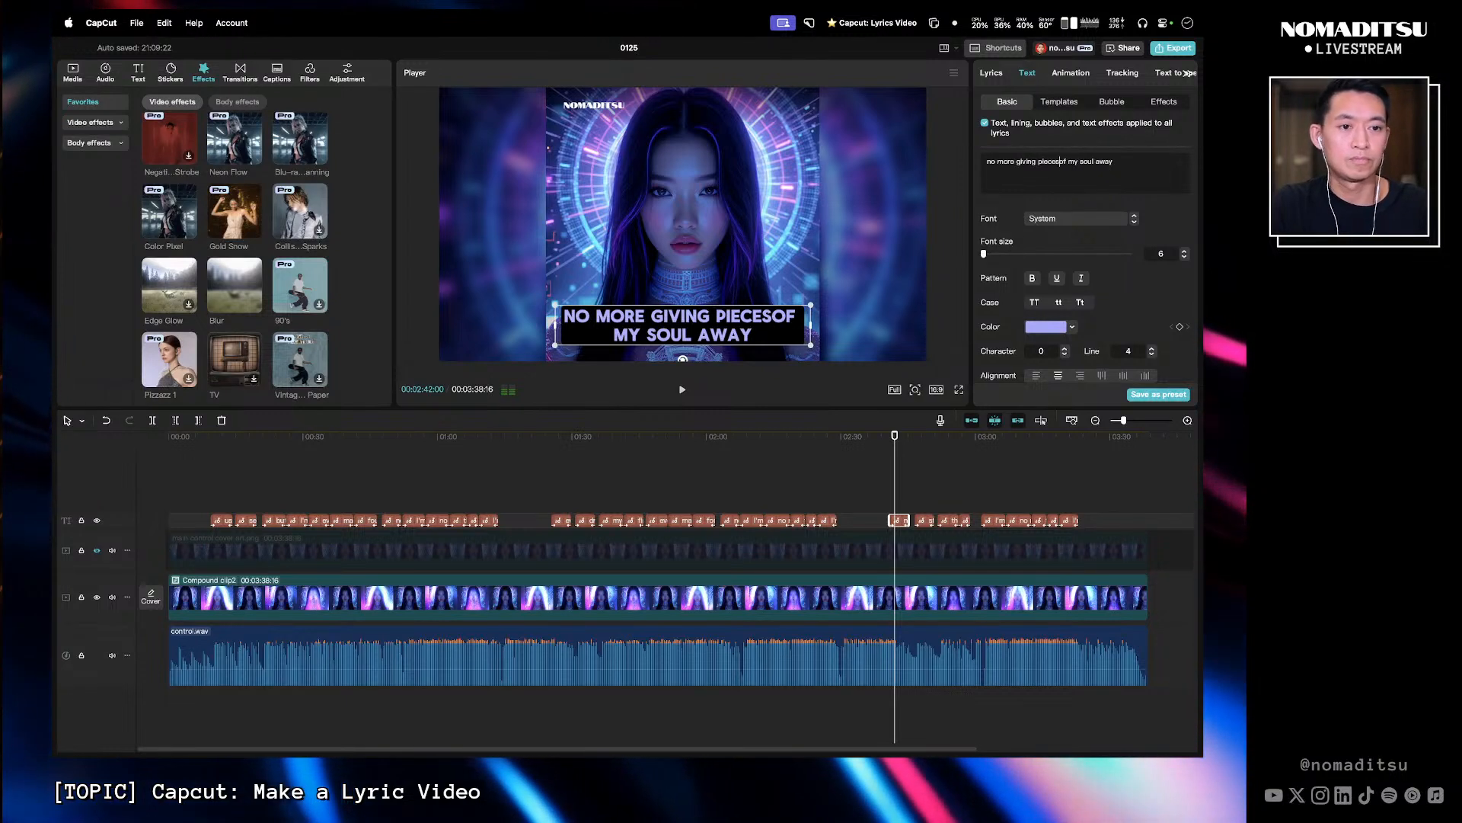
{"action": "key", "text": "Return"}
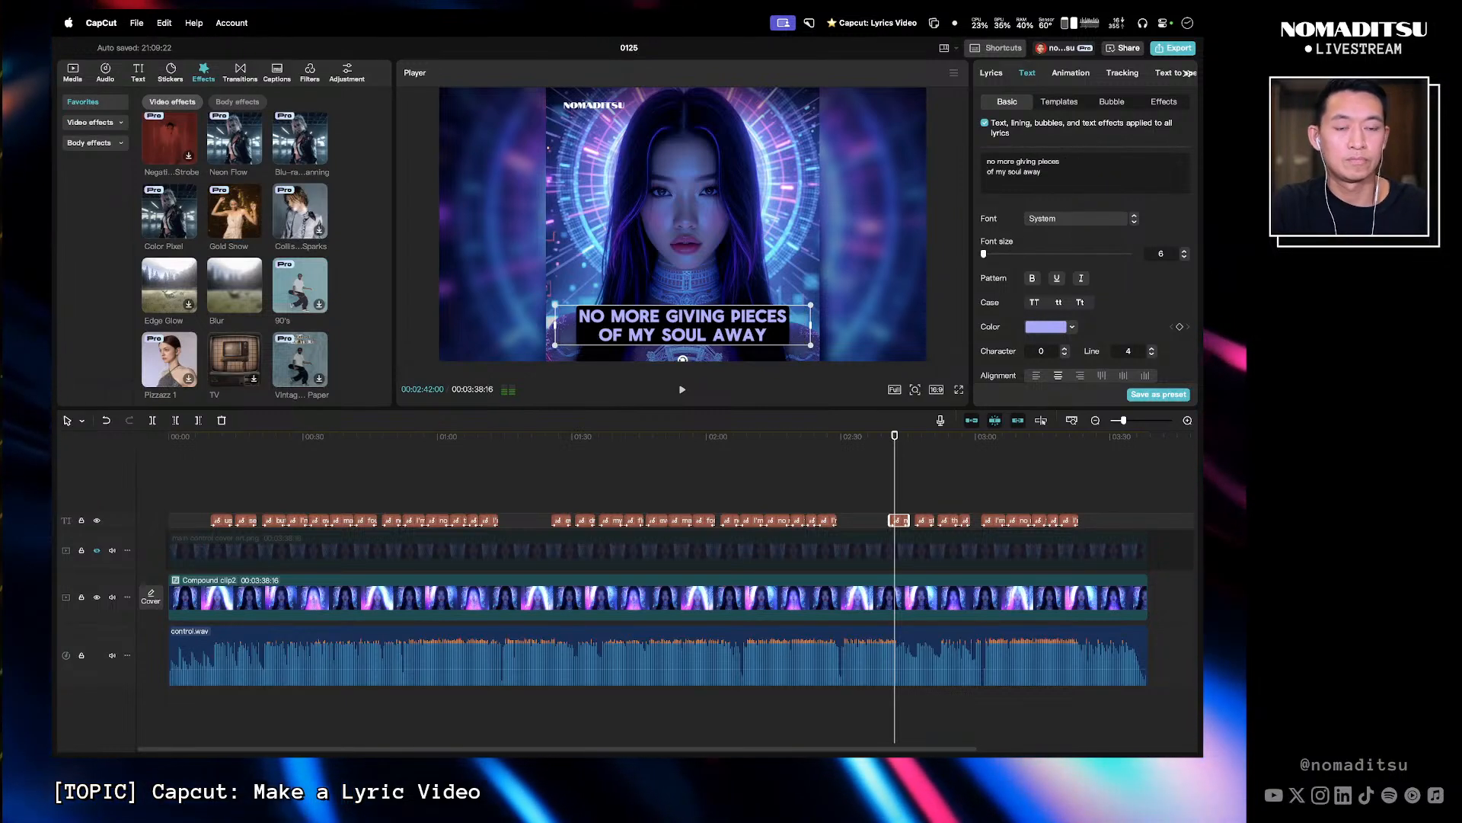
- Break the 'standing in my power here to stay' caption into 'standing in my' and 'power here to stay'
{"action": "left_click", "coordinate": [885, 443]}
{"action": "key", "text": "l"}
{"action": "key", "text": "l"}
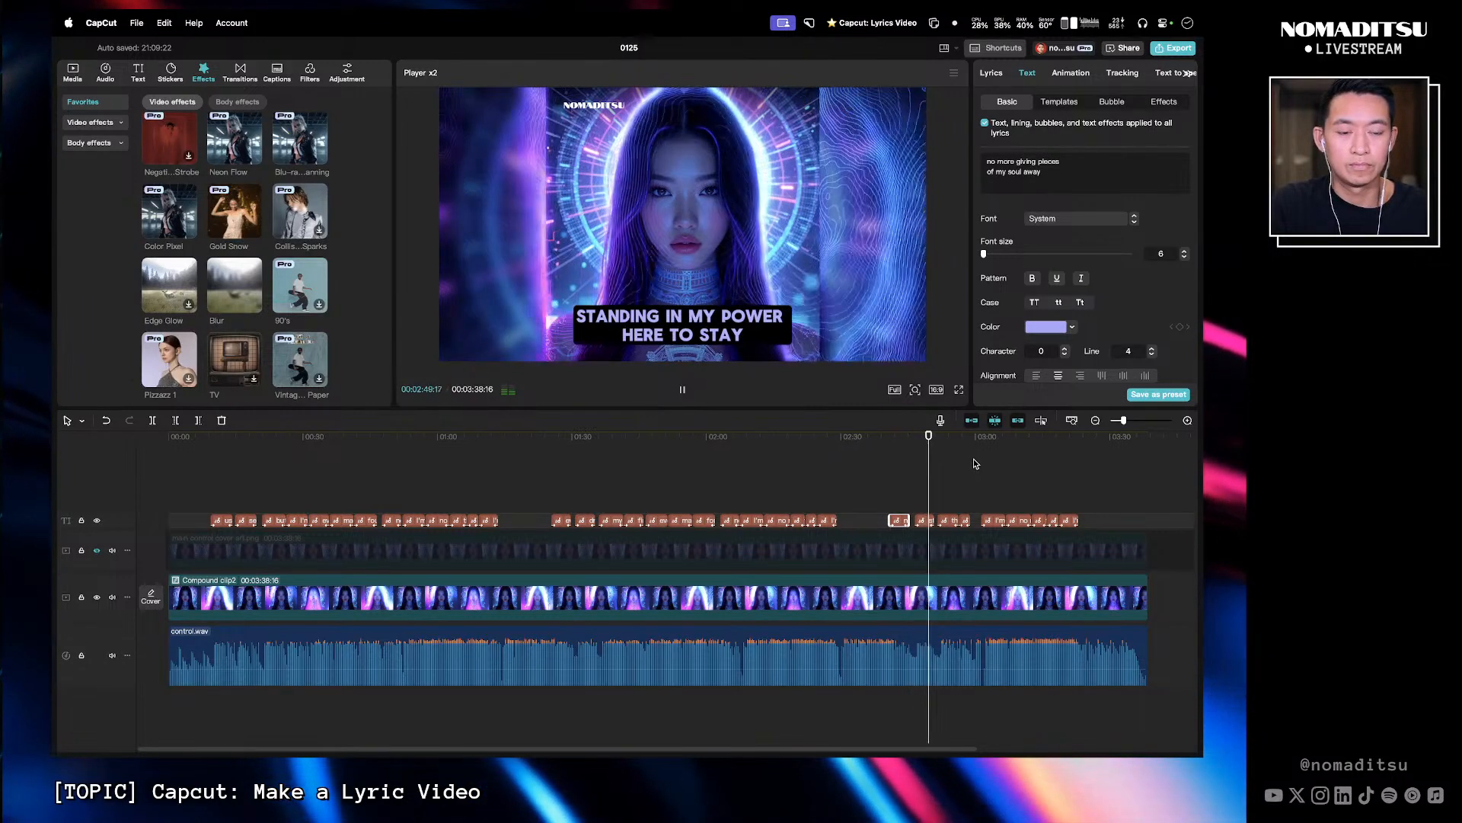
{"action": "key", "text": "space"}
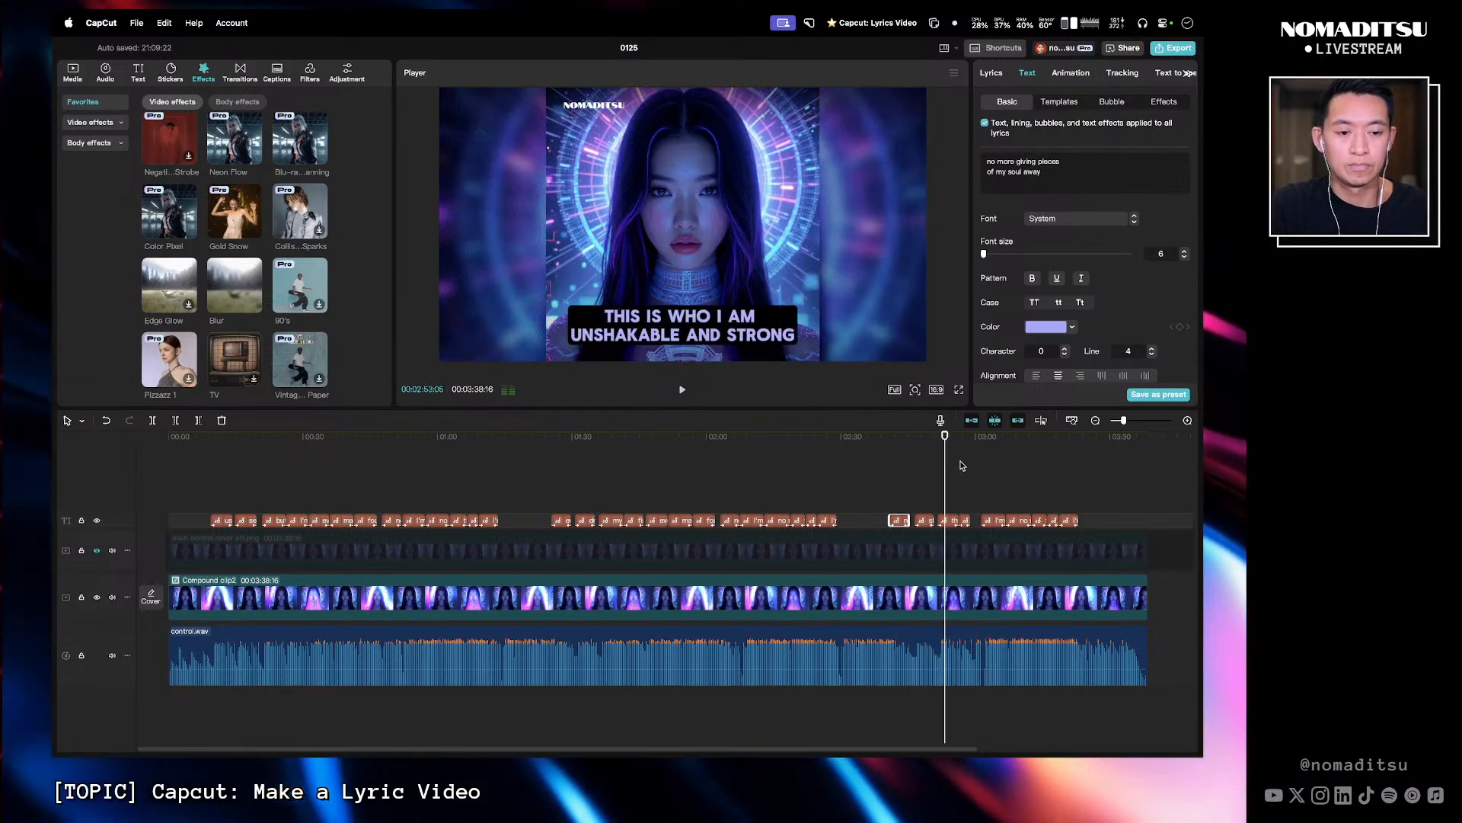
{"action": "left_click", "coordinate": [875, 450]}
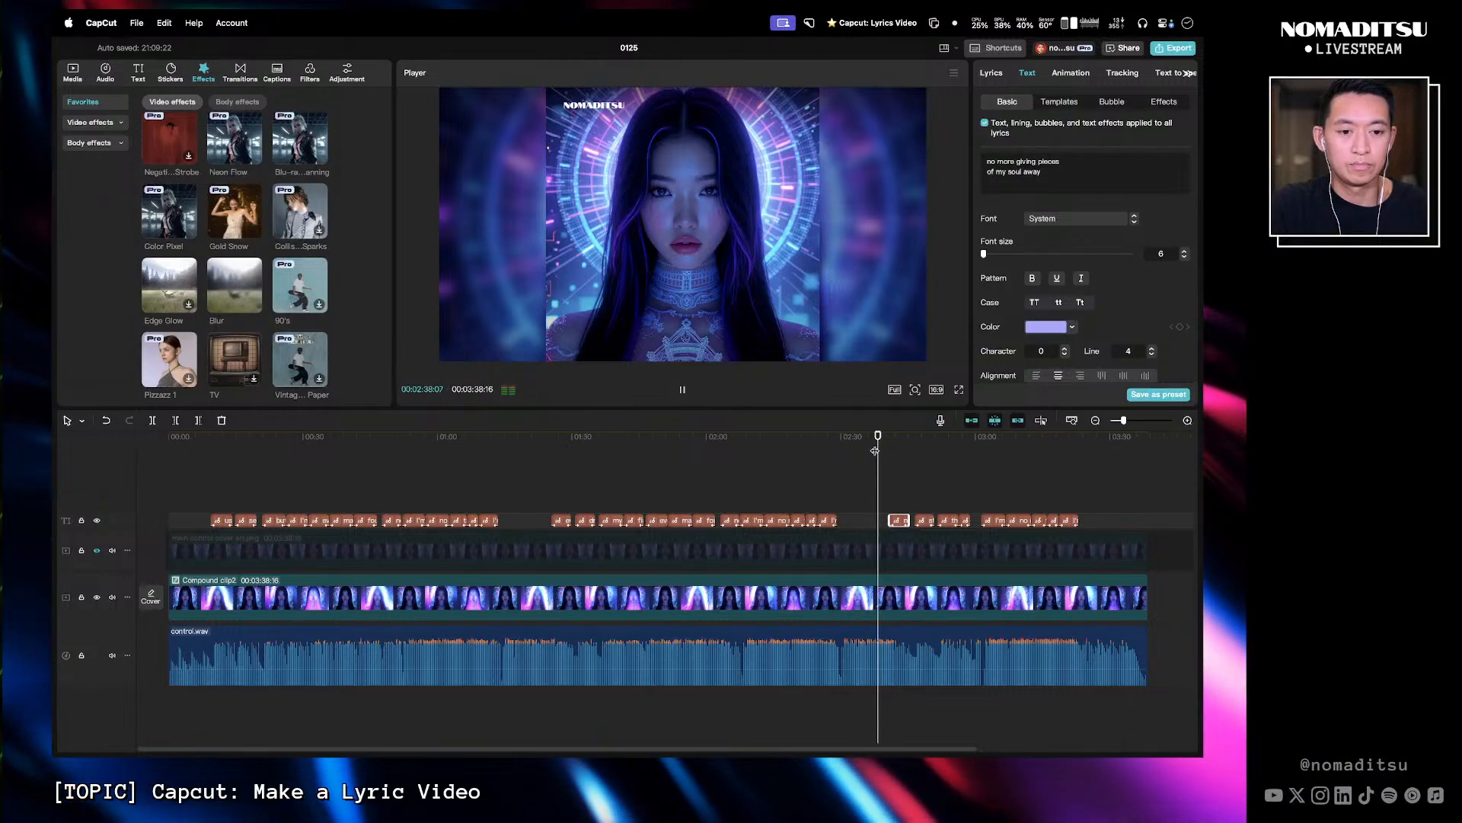
{"action": "key", "text": "l"}
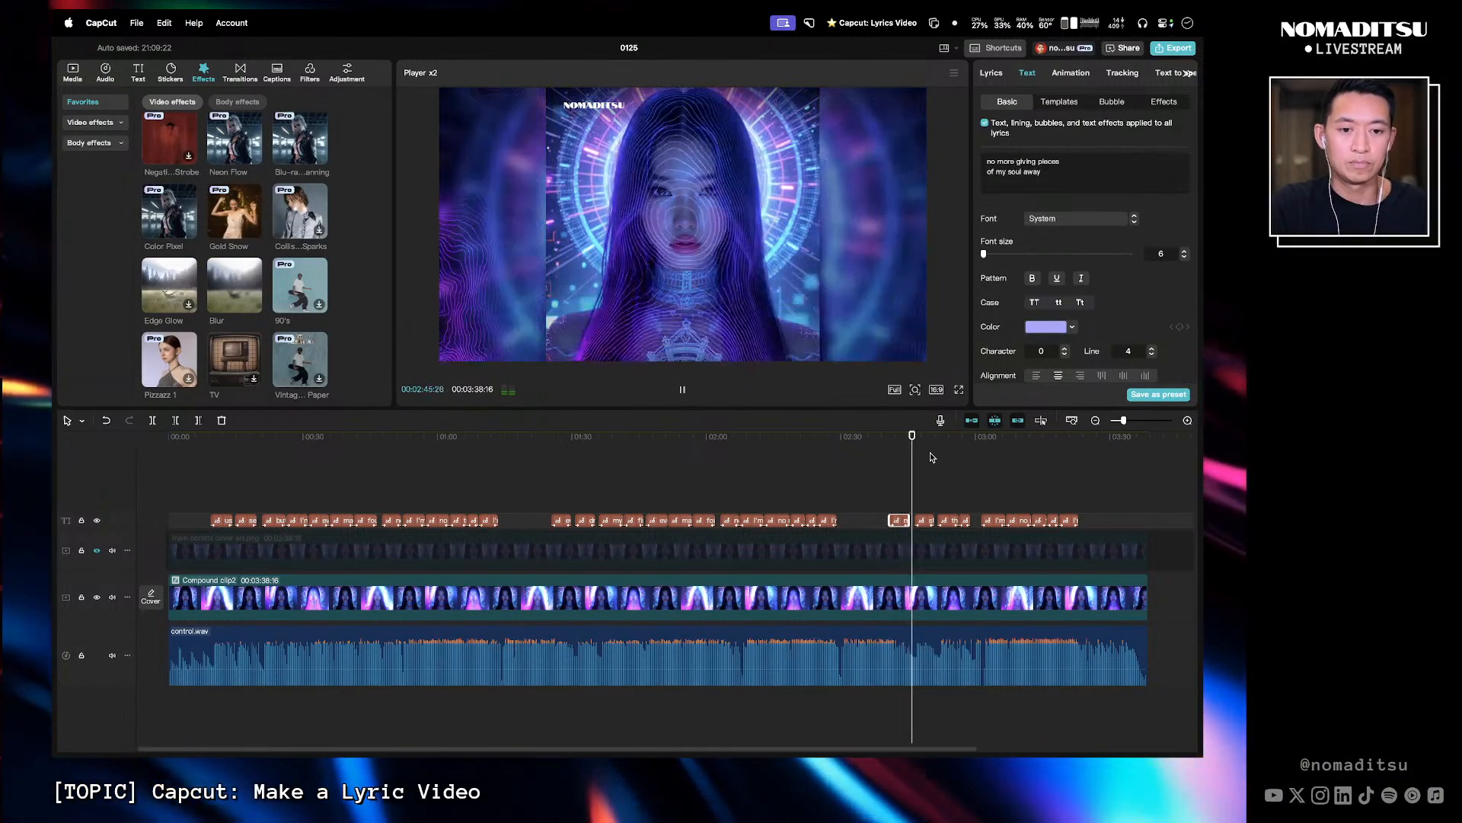
{"action": "key", "text": "space"}
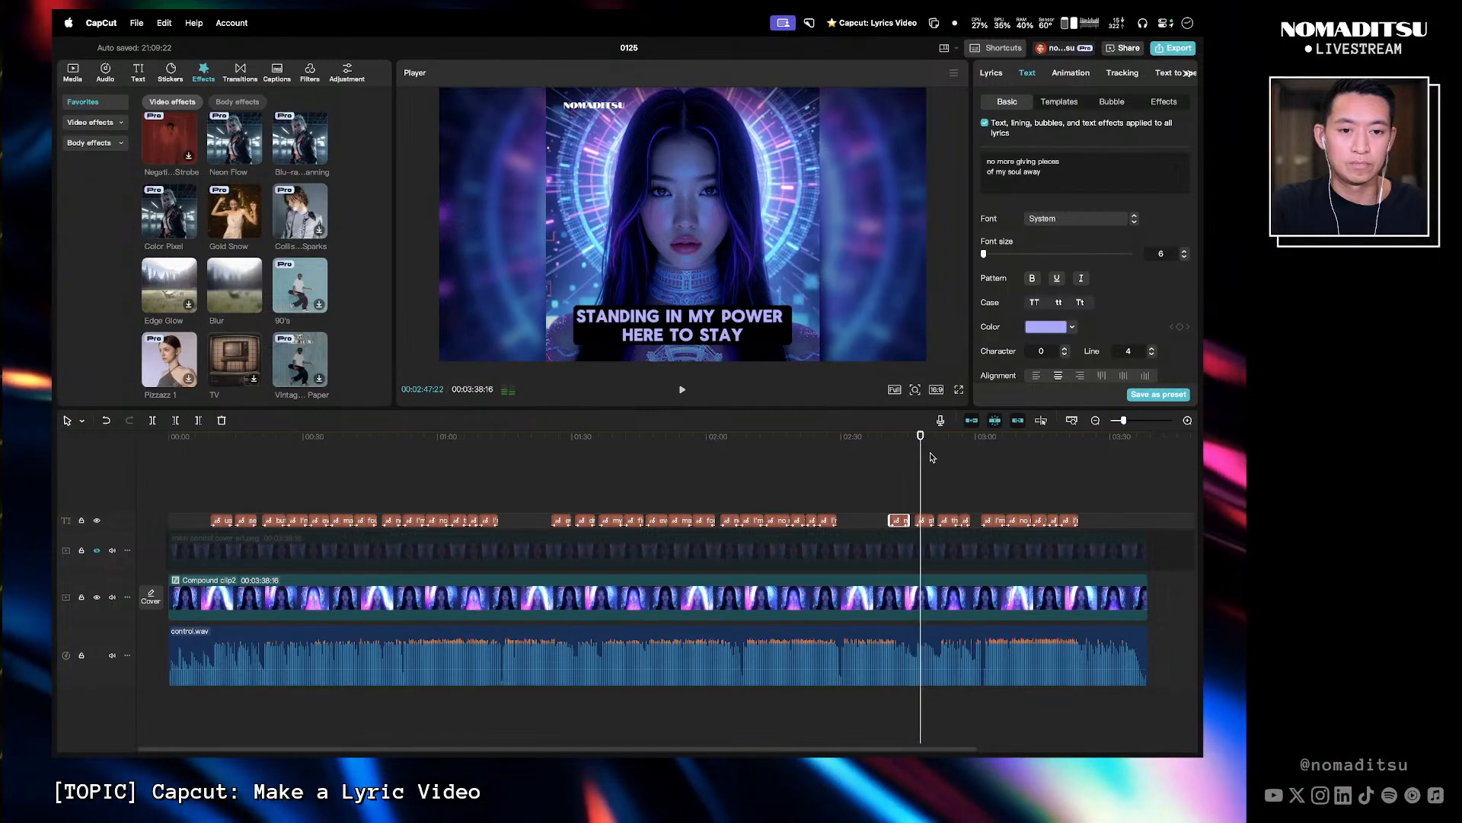
{"action": "left_click", "coordinate": [927, 524]}
{"action": "left_click", "coordinate": [1069, 181]}
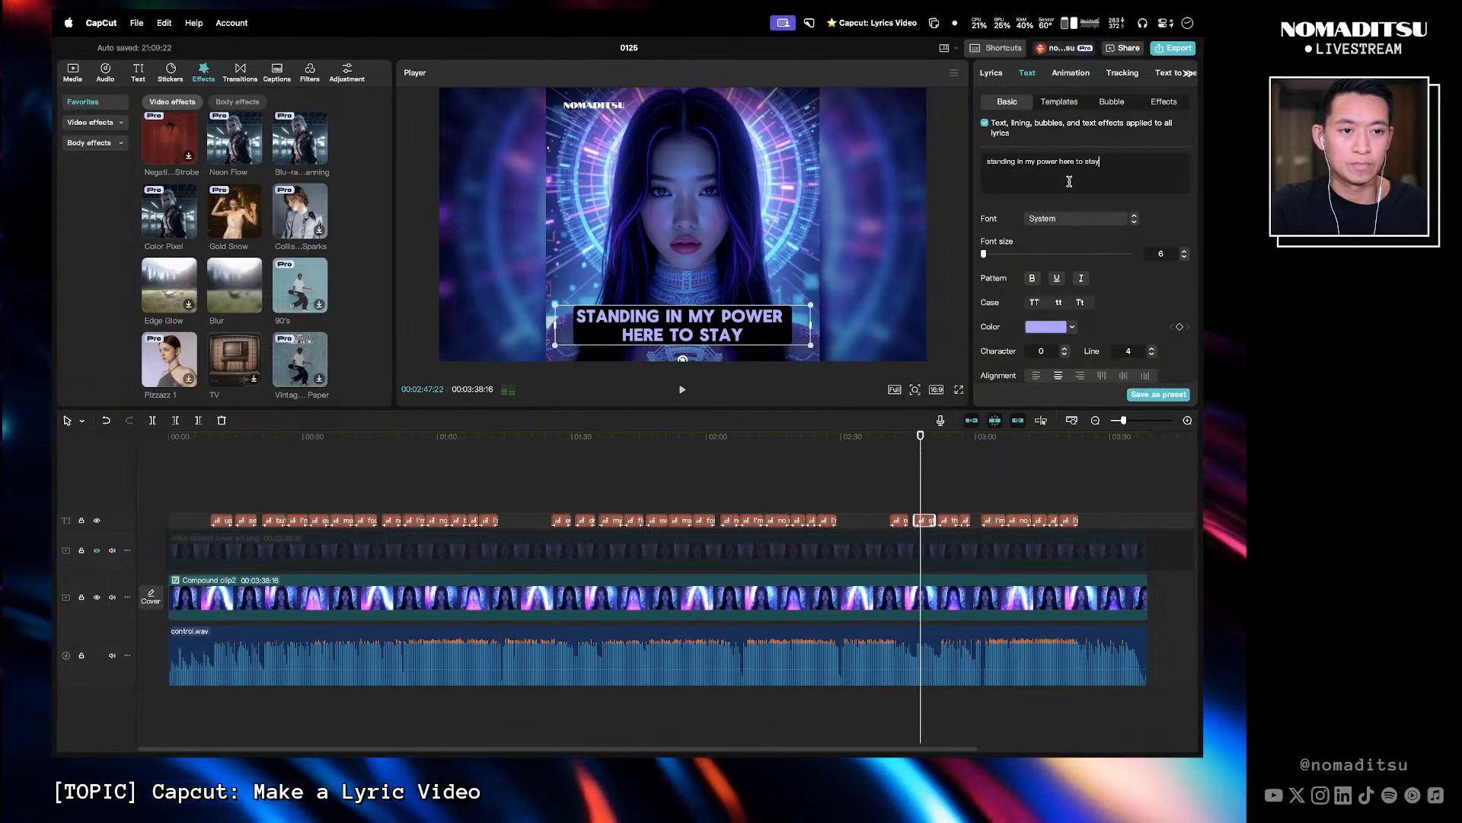
{"action": "left_click", "coordinate": [1037, 162]}
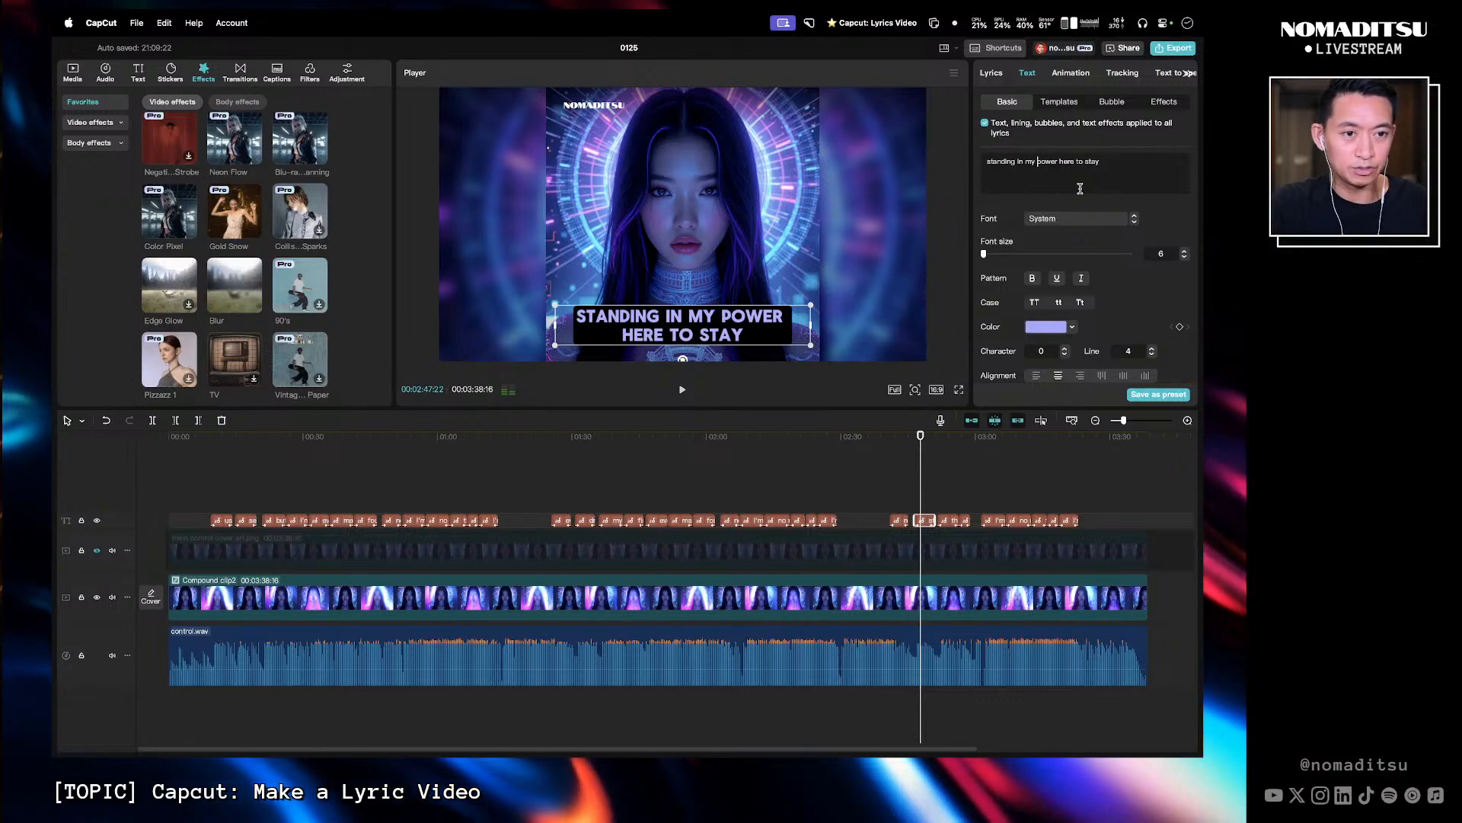
{"action": "key", "text": "BackSpace"}
{"action": "key", "text": "Return"}
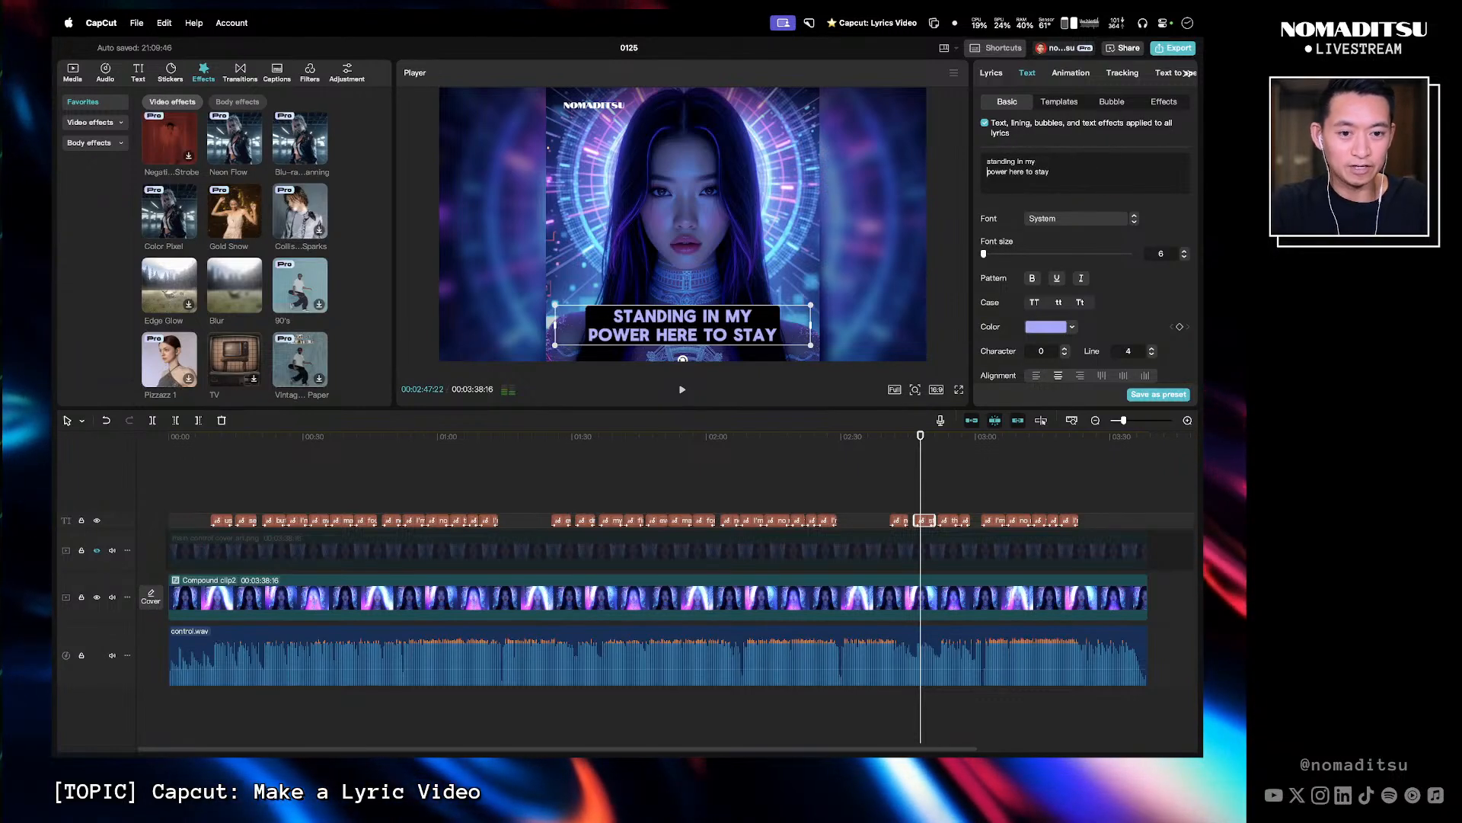
{"action": "left_click", "coordinate": [1036, 172]}
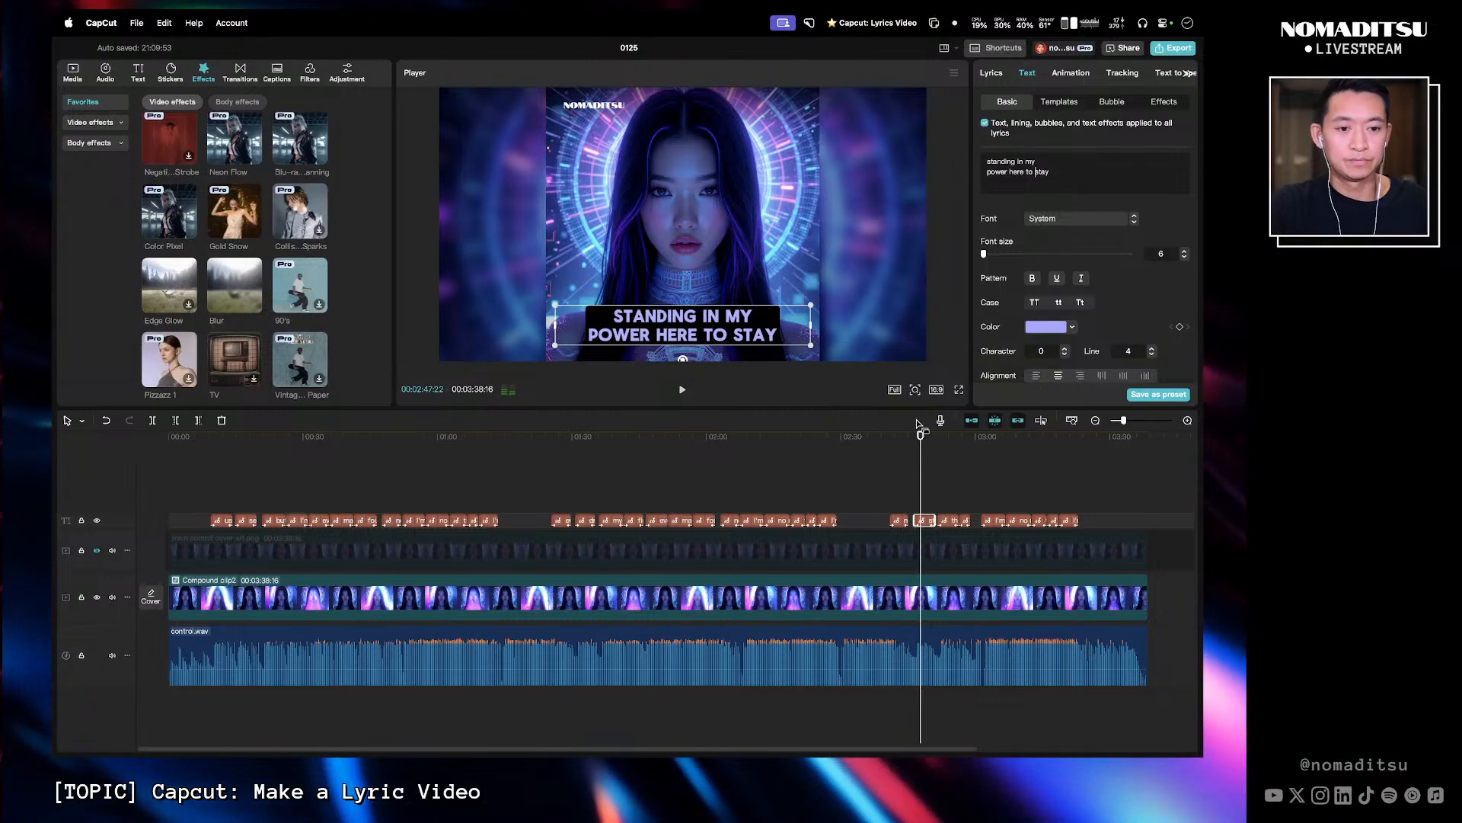
- Break the 'this is who I am unshakable and strong' caption into 'this is who I am' and 'unshakable and strong'
{"action": "left_click", "coordinate": [909, 445]}
{"action": "key", "text": "space"}
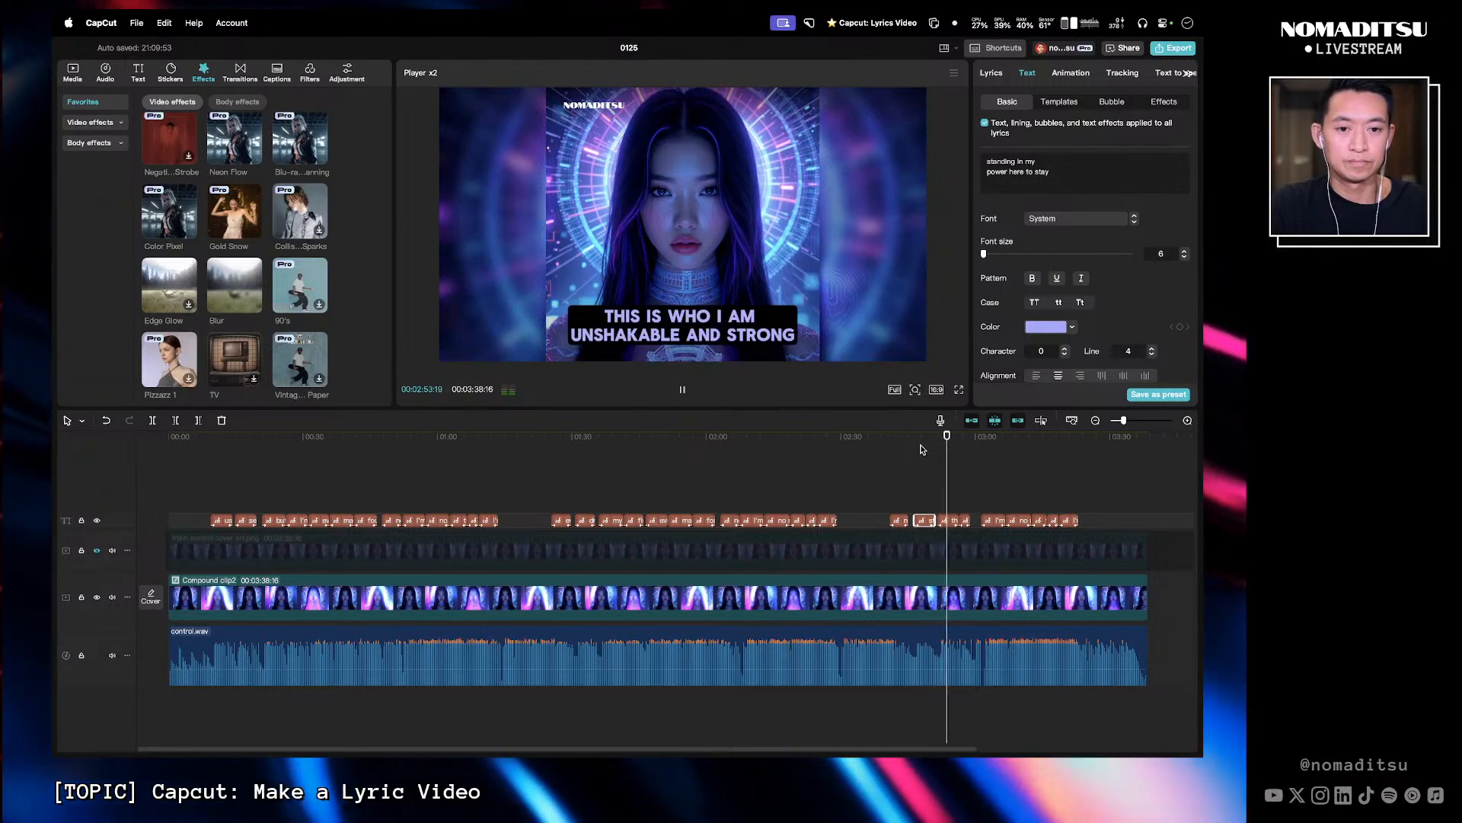
{"action": "key", "text": "space"}
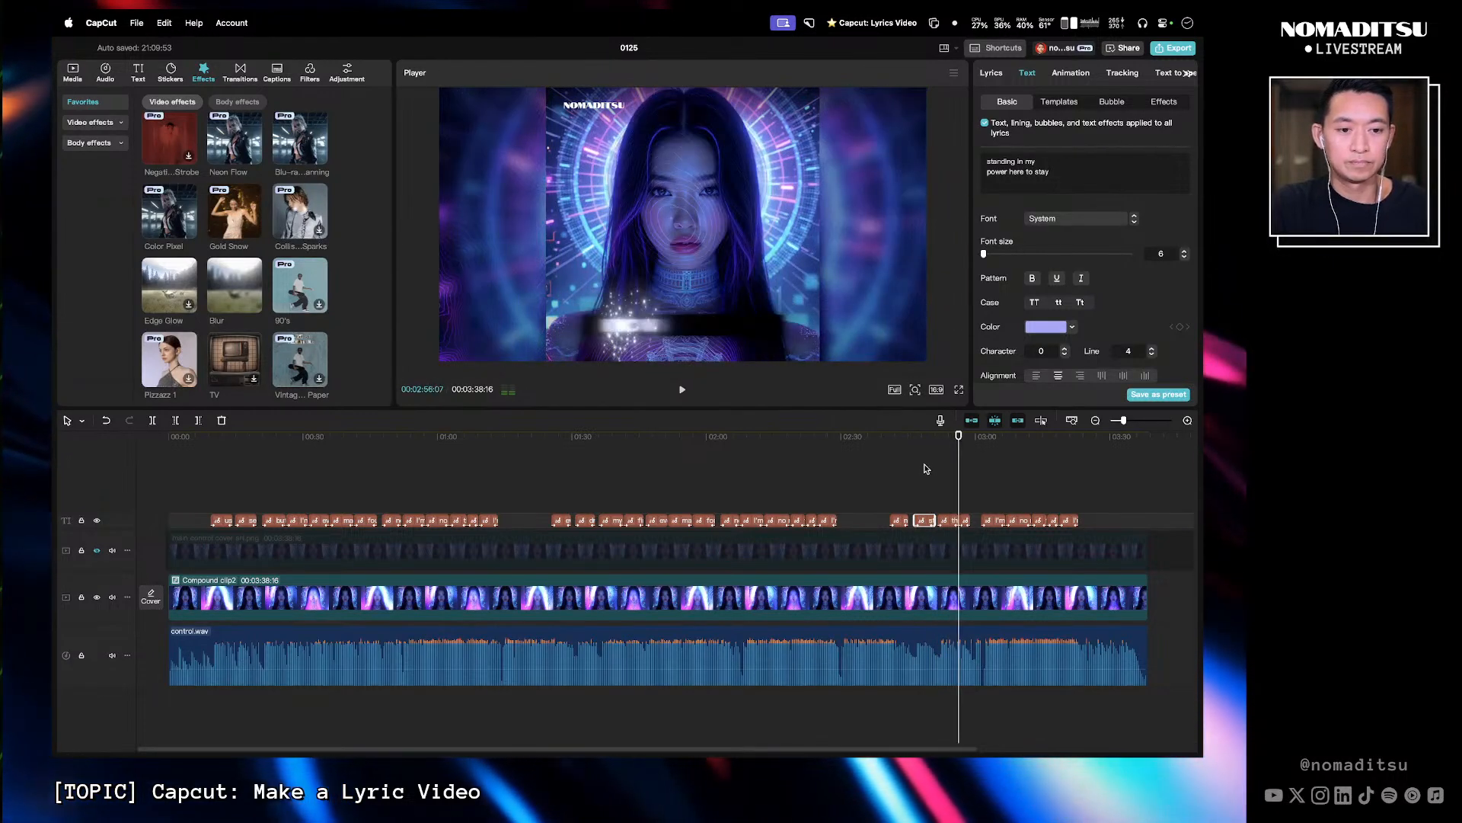
{"action": "left_click_drag", "start_coordinate": [934, 437], "coordinate": [947, 437]}
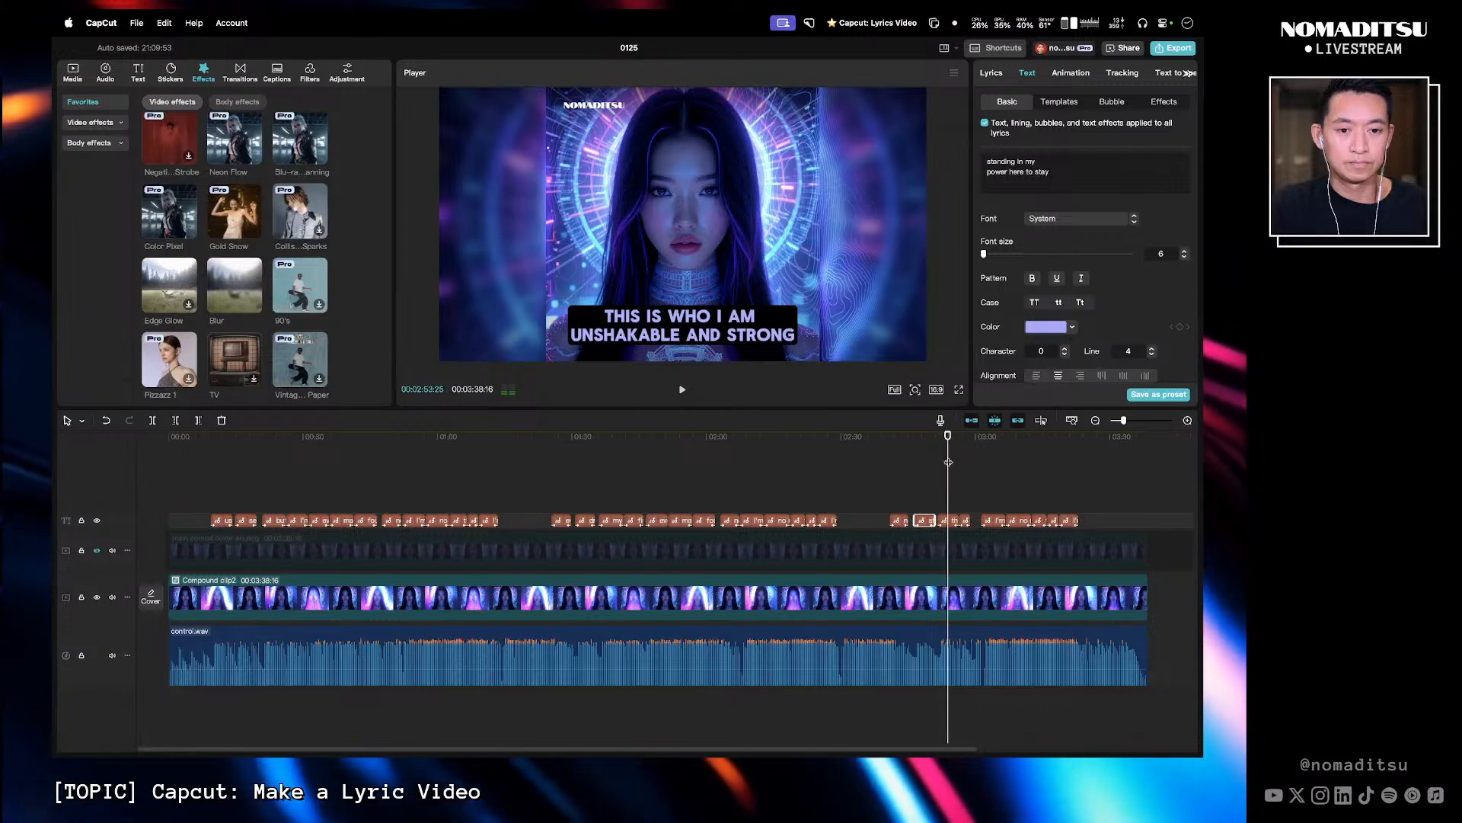
{"action": "left_click", "coordinate": [956, 520]}
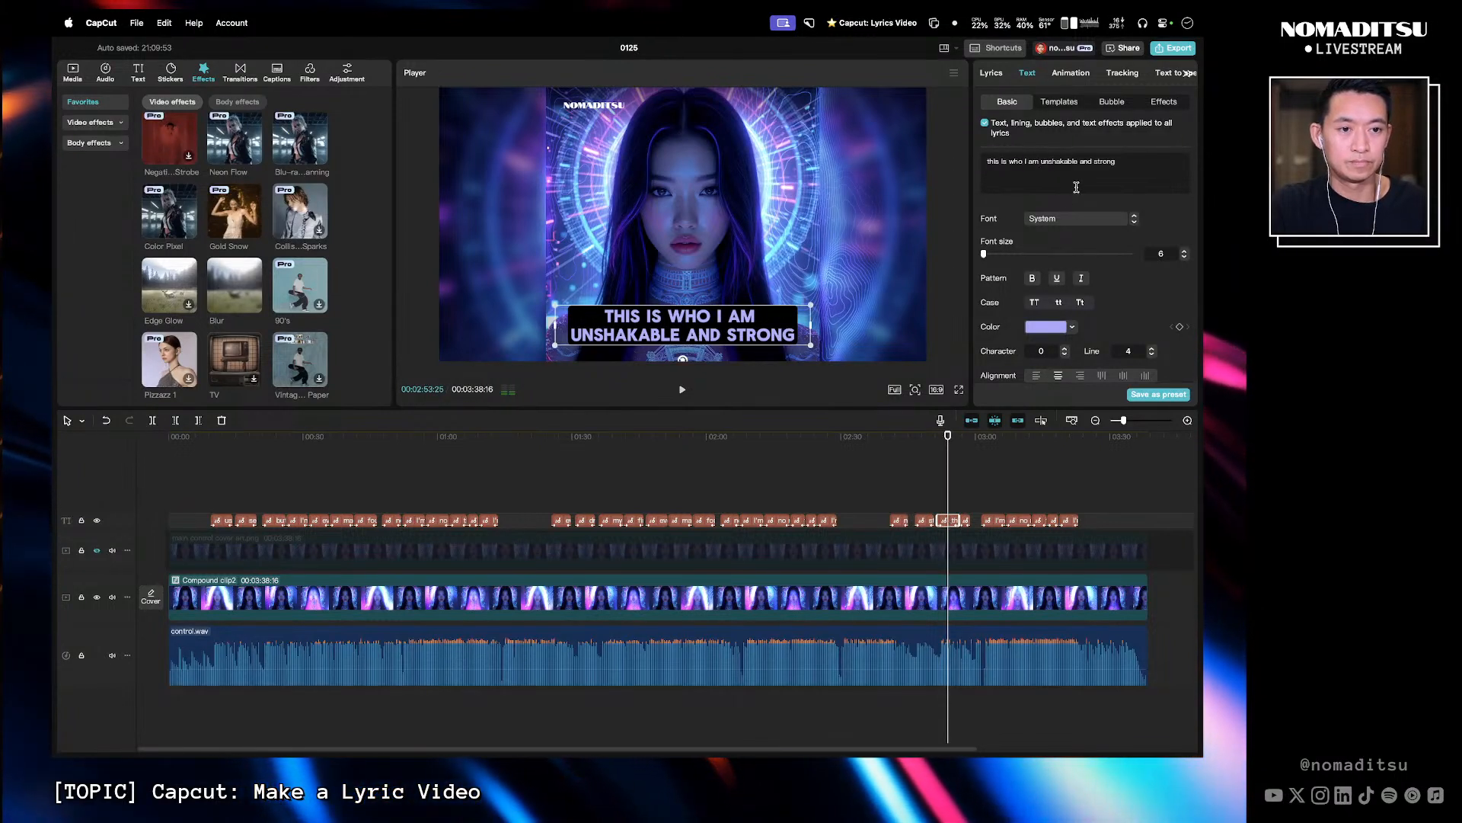
{"action": "key", "text": "Return"}
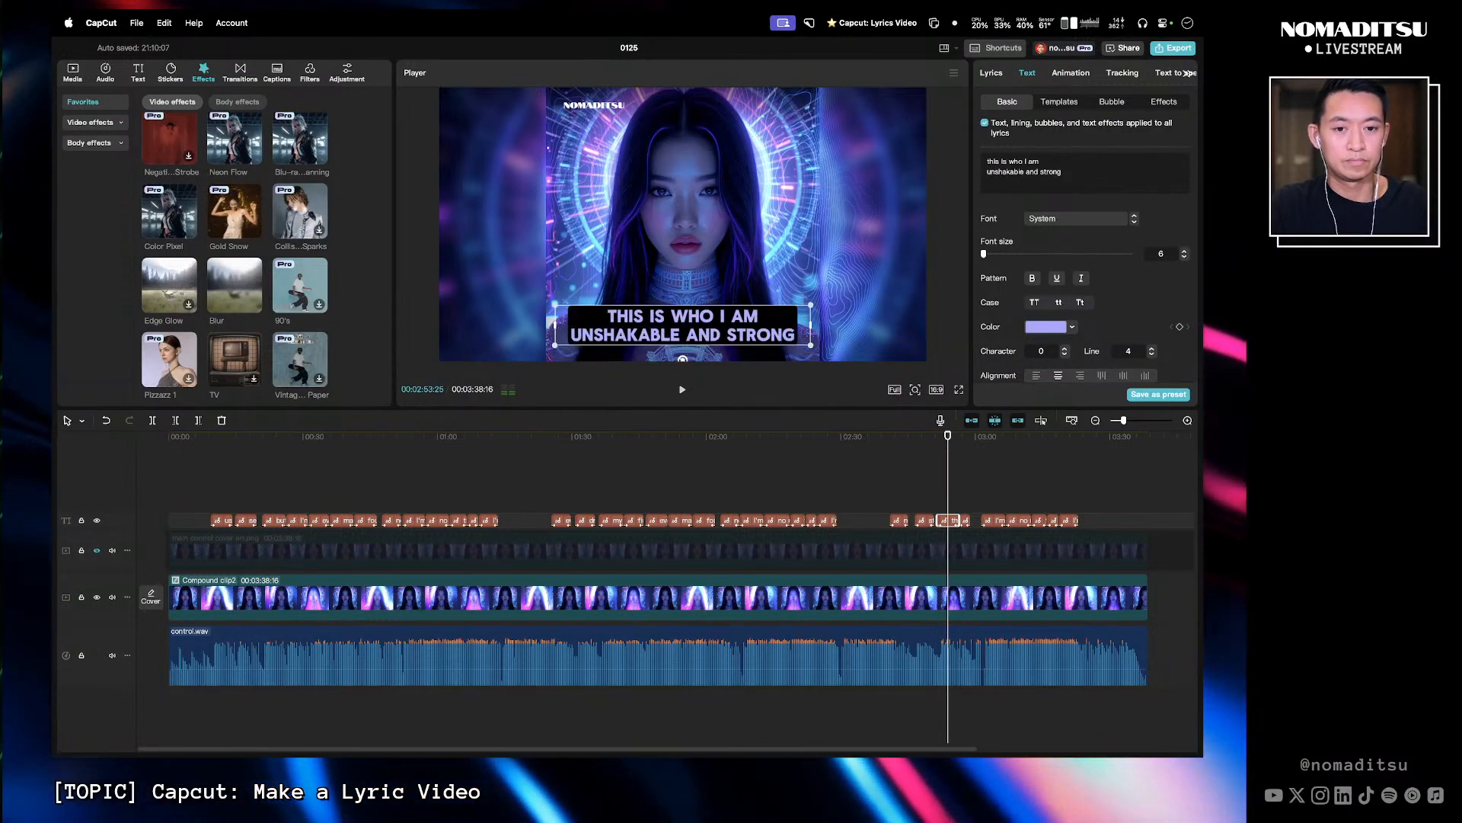
- Break the 'I'm in control of my own story' caption into 'I'm in control' and 'of my own story'
{"action": "left_click_drag", "start_coordinate": [957, 437], "coordinate": [966, 440]}
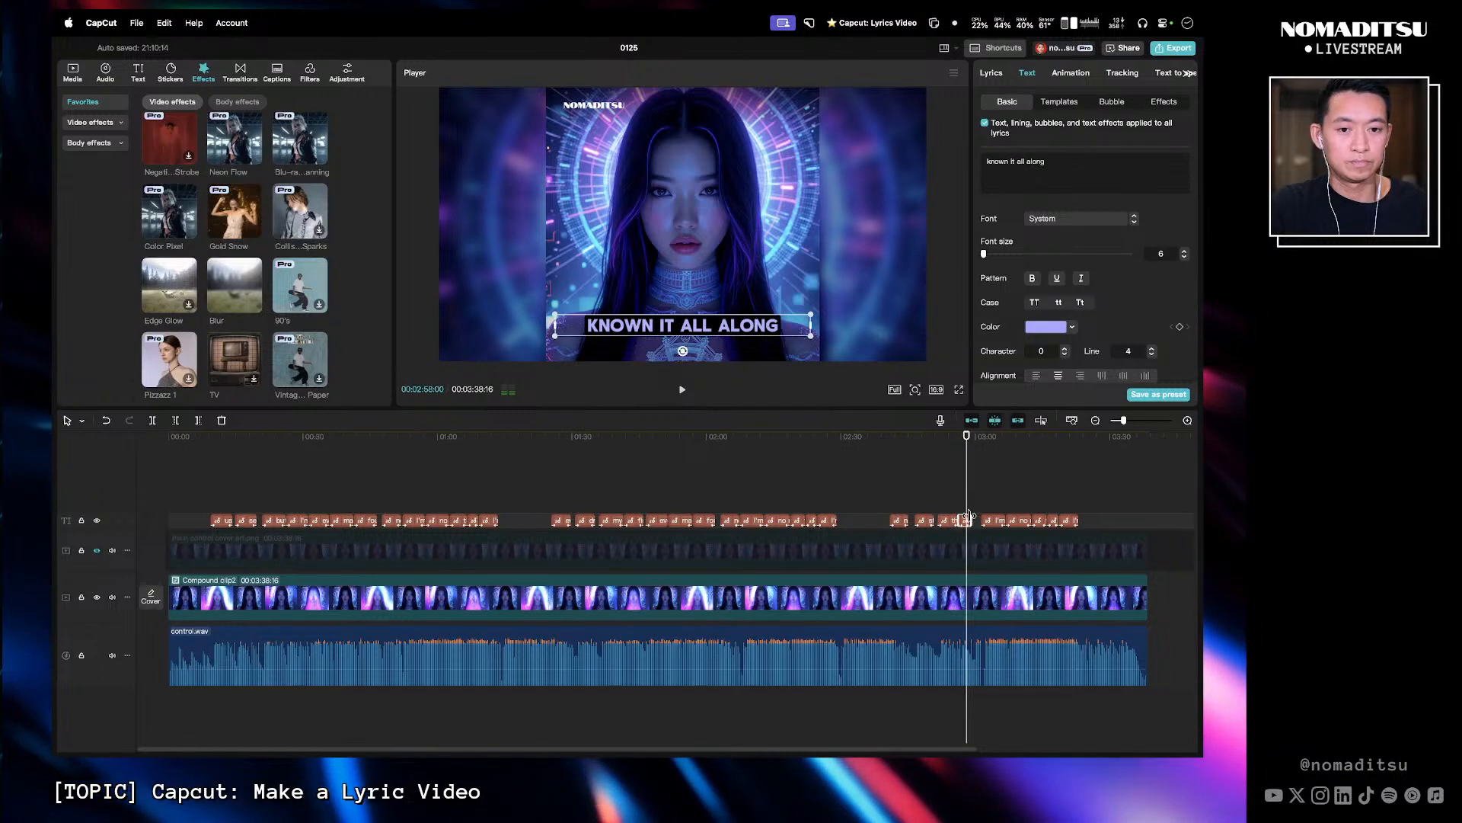
{"action": "left_click", "coordinate": [957, 448]}
{"action": "key", "text": "space"}
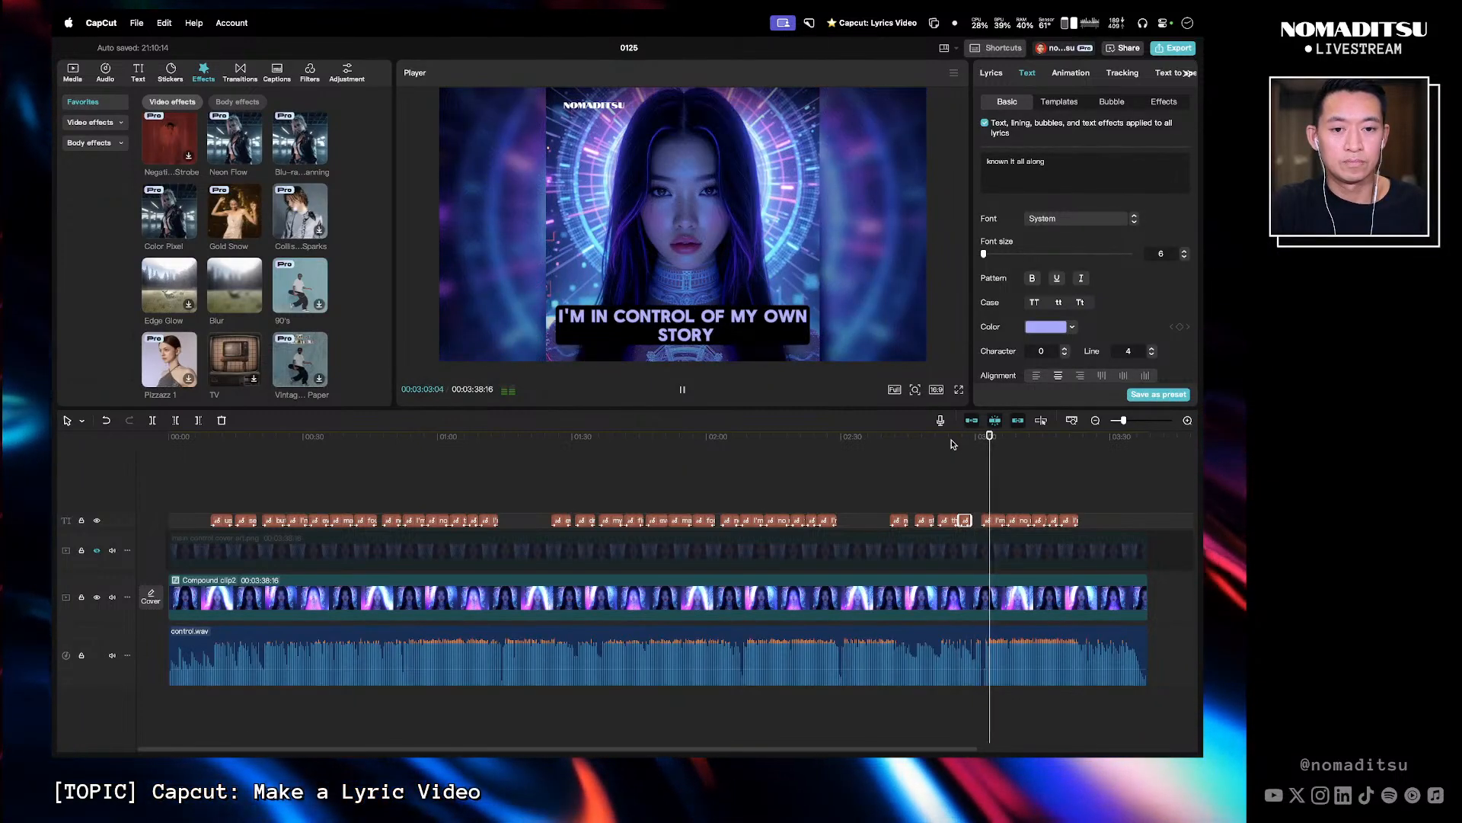
{"action": "key", "text": "space"}
{"action": "left_click", "coordinate": [1000, 522]}
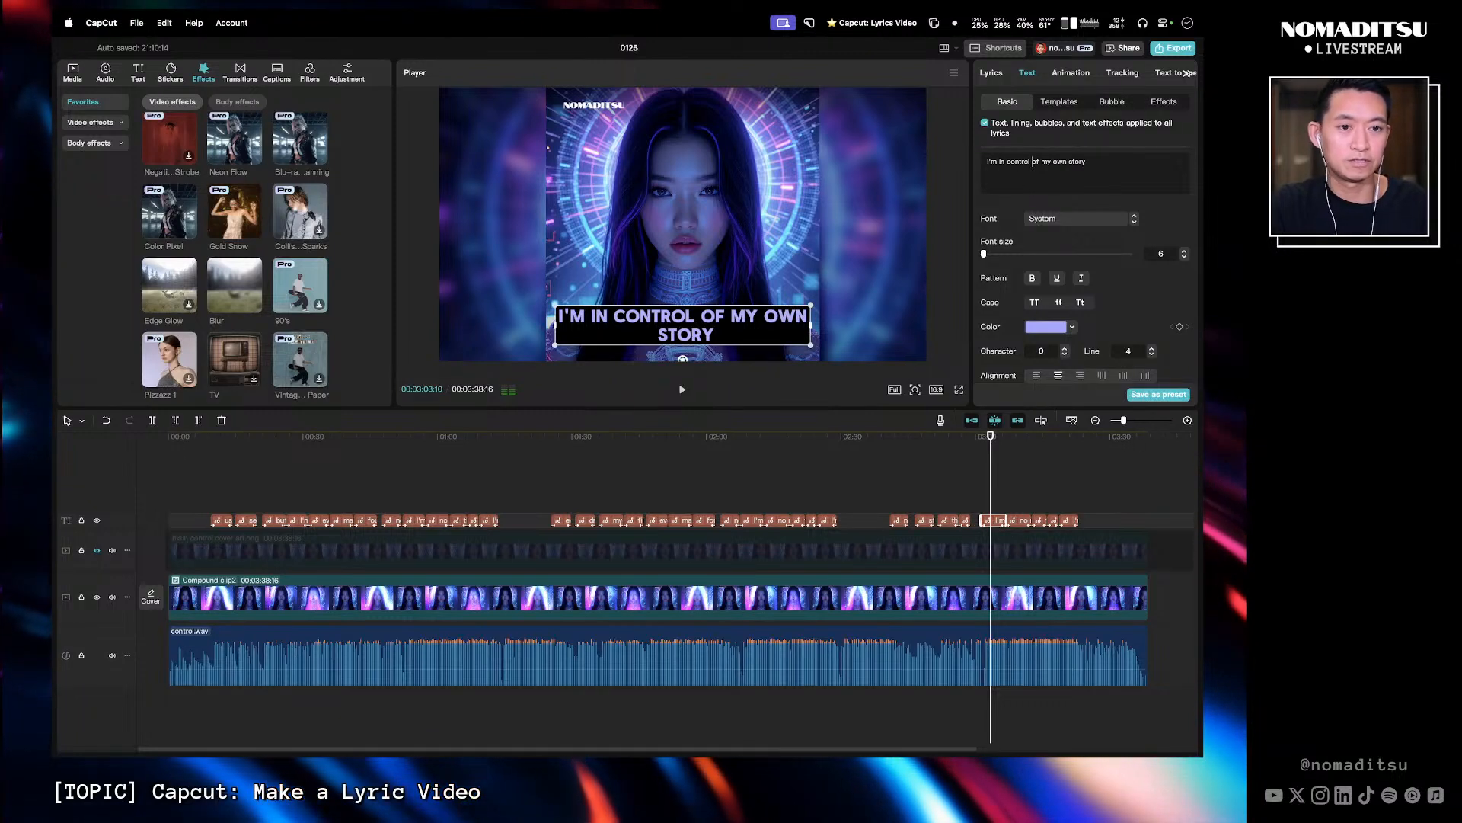
{"action": "key", "text": "BackSpace"}
{"action": "key", "text": "Return"}
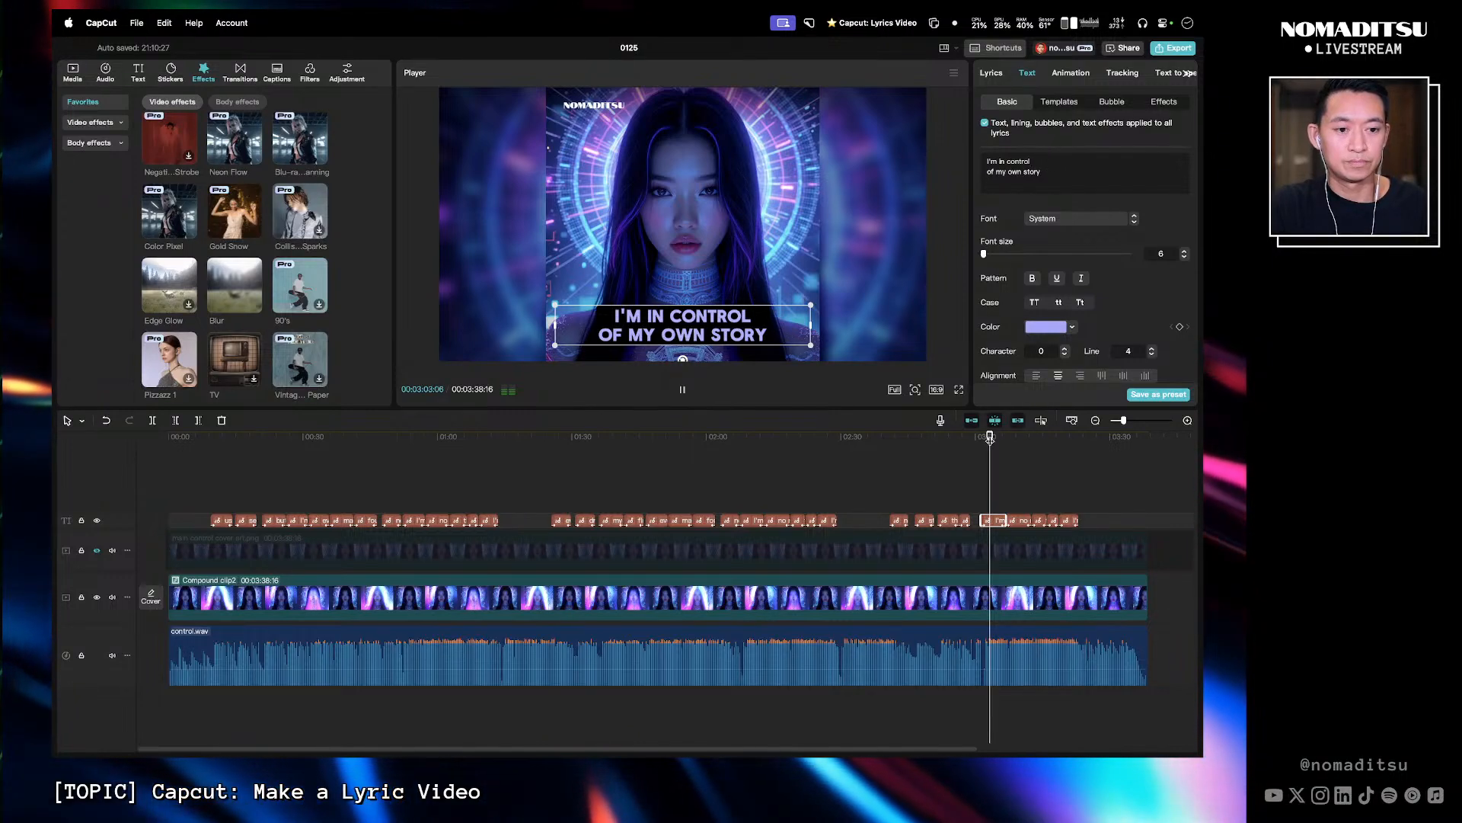
- Break the 'no need to prove my word to anybody' caption after 'prove' and correct 'word' to 'worth'
{"action": "key", "text": "l"}
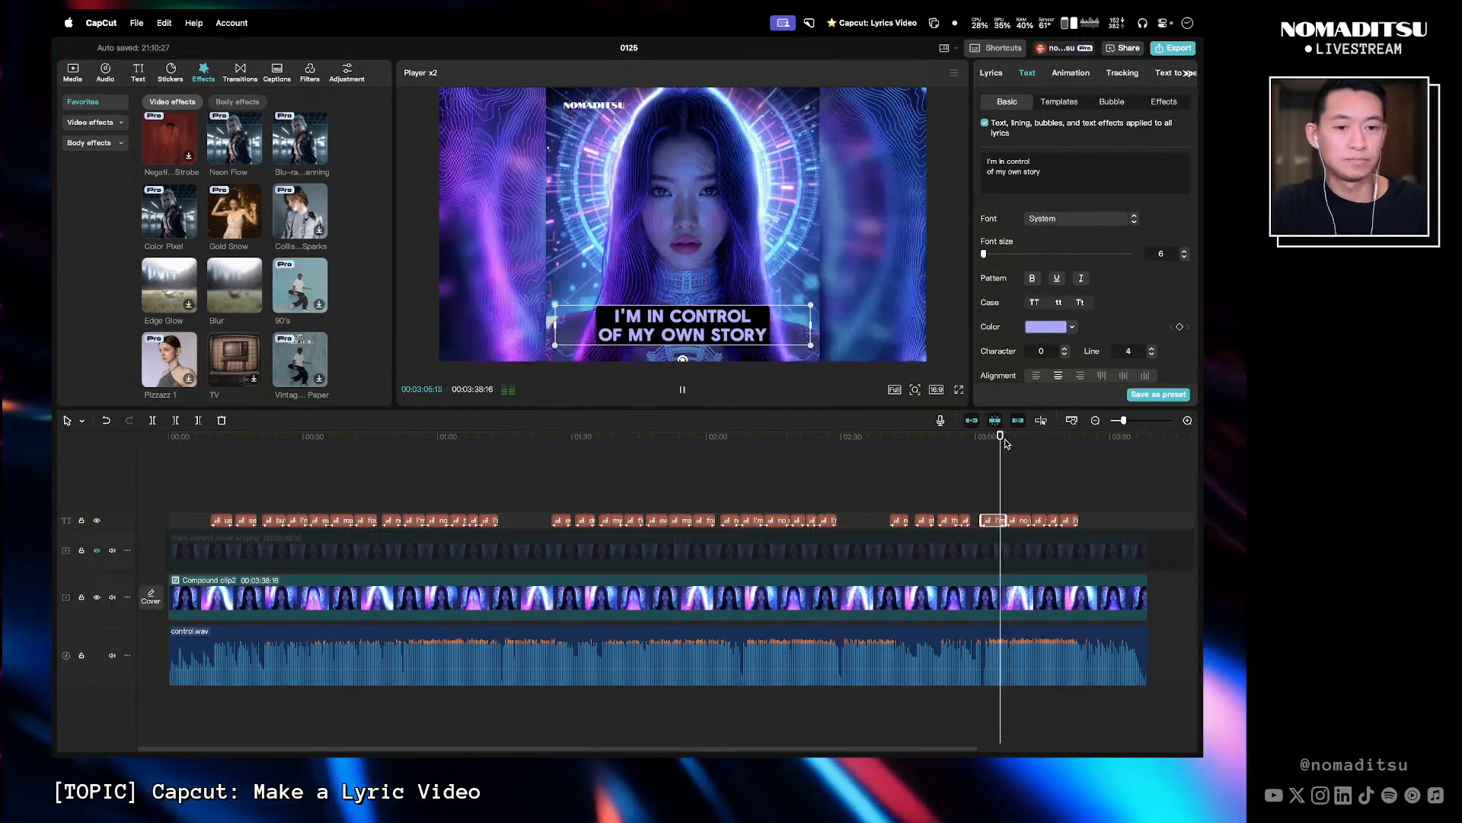
{"action": "key", "text": "space"}
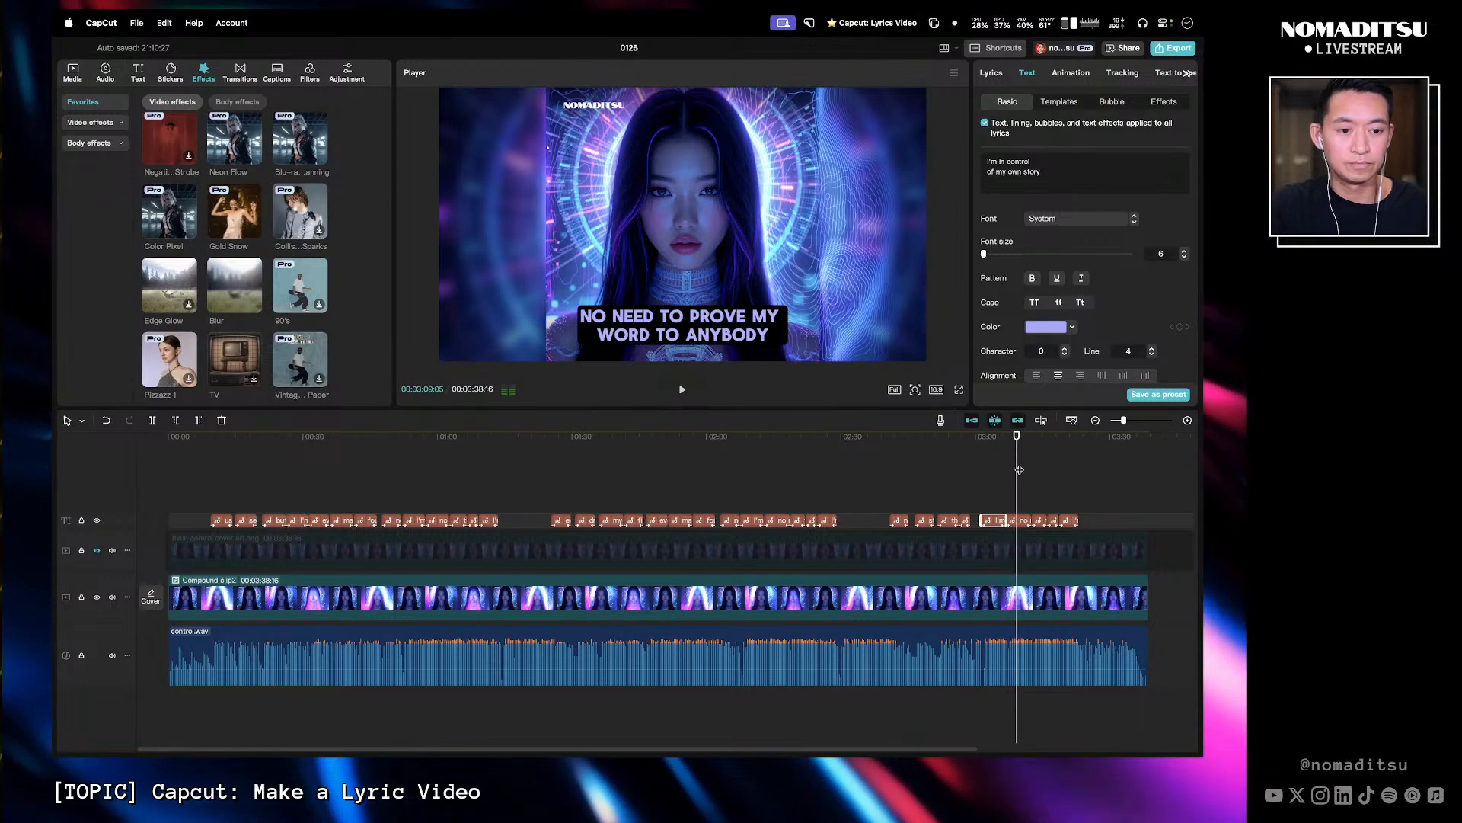
{"action": "left_click", "coordinate": [1025, 520]}
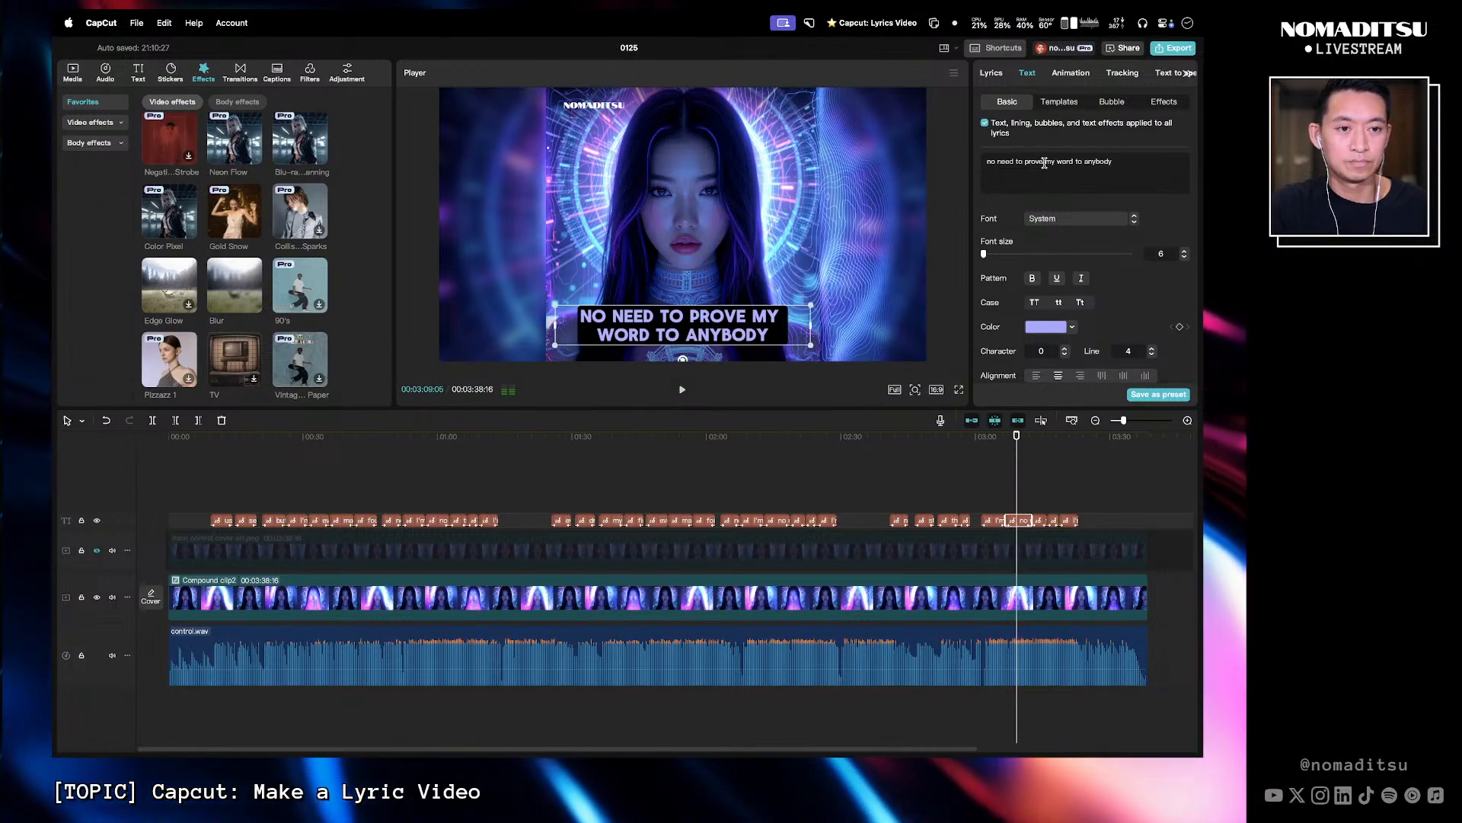
{"action": "key", "text": "Return"}
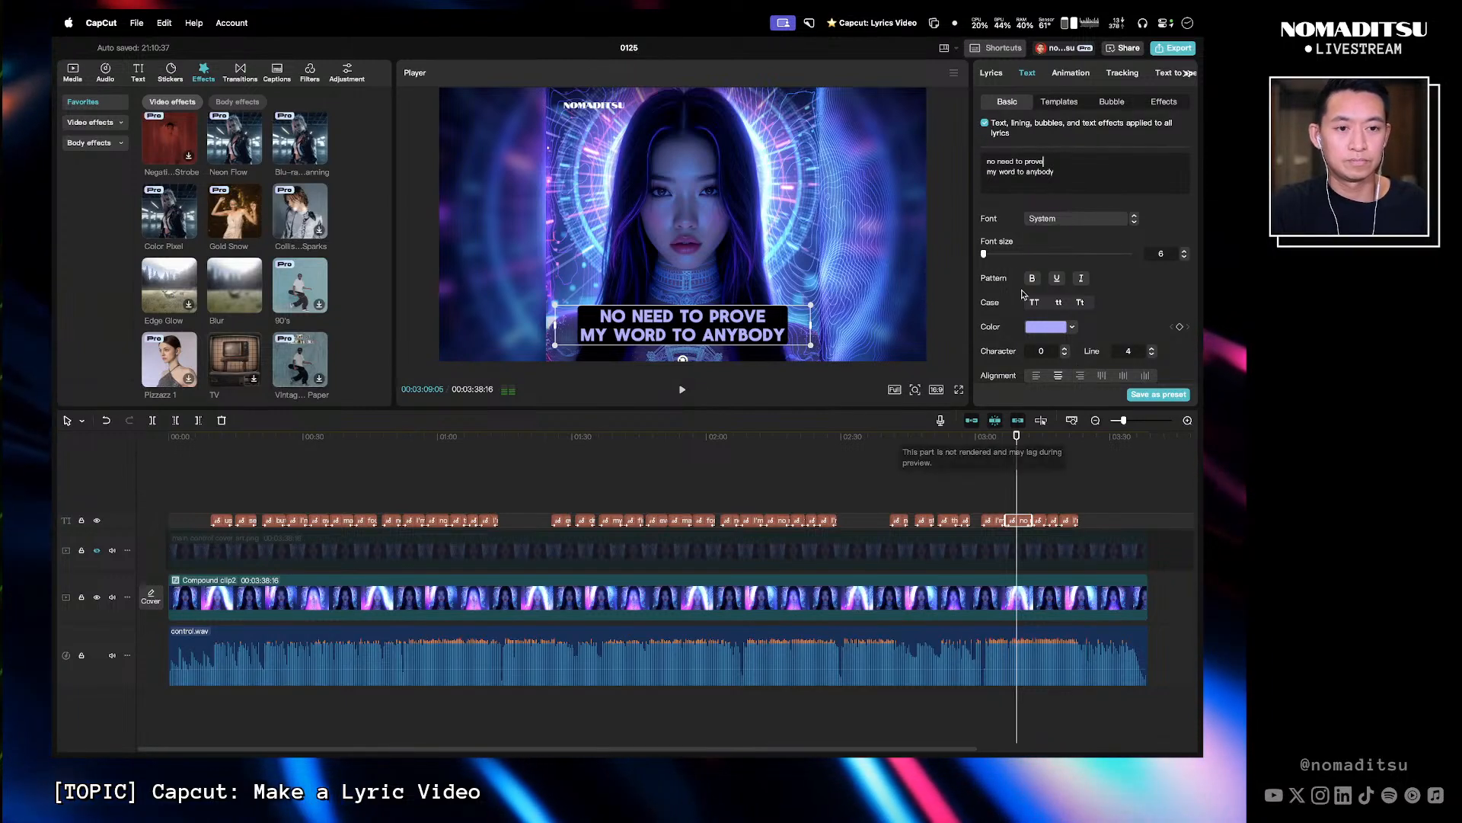
{"action": "key", "text": "BackSpace"}
{"action": "key", "text": "BackSpace"}
{"action": "key", "text": "BackSpace"}
{"action": "type", "text": "o"}
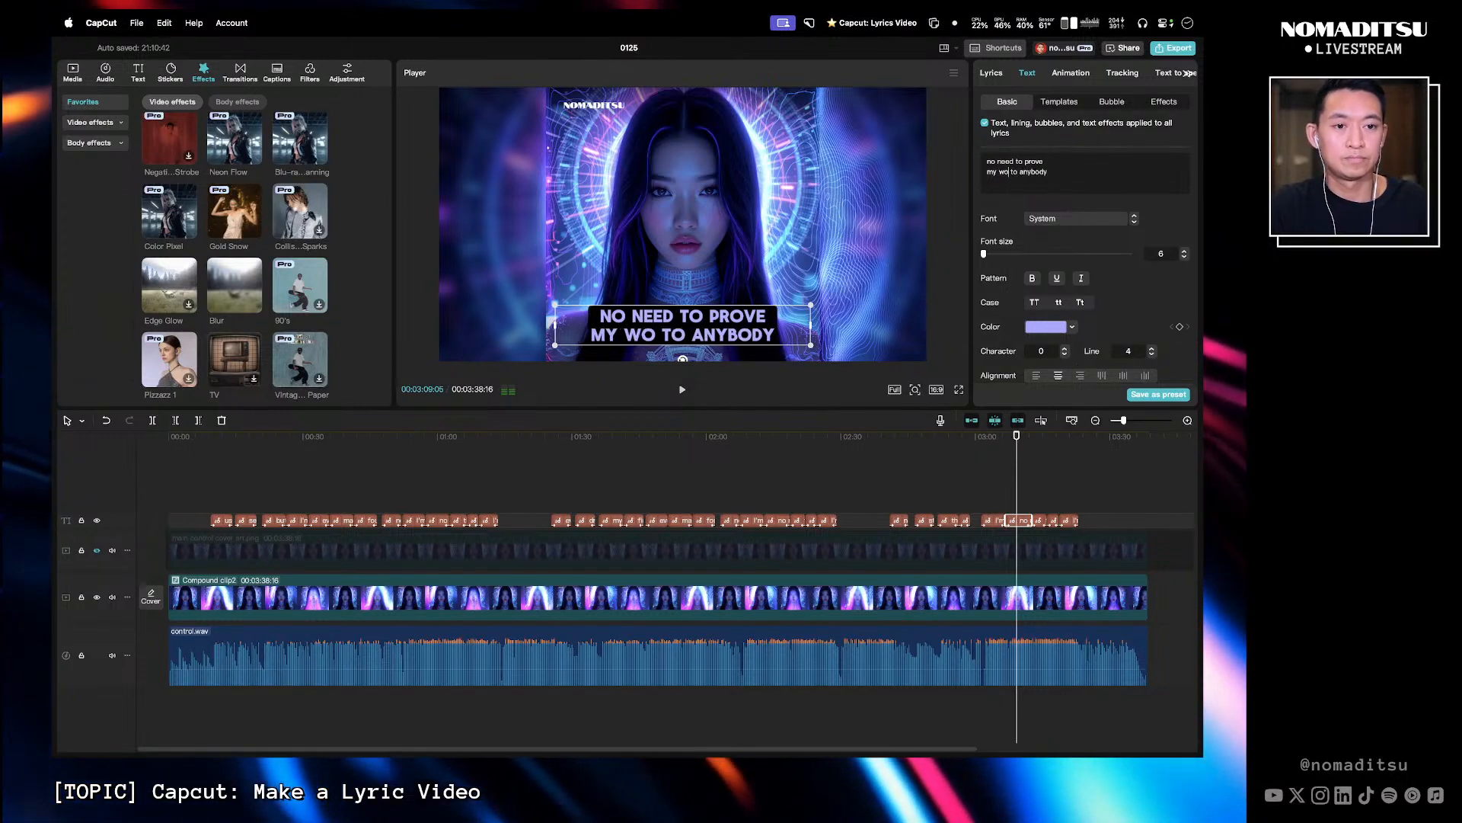
{"action": "type", "text": "rth"}
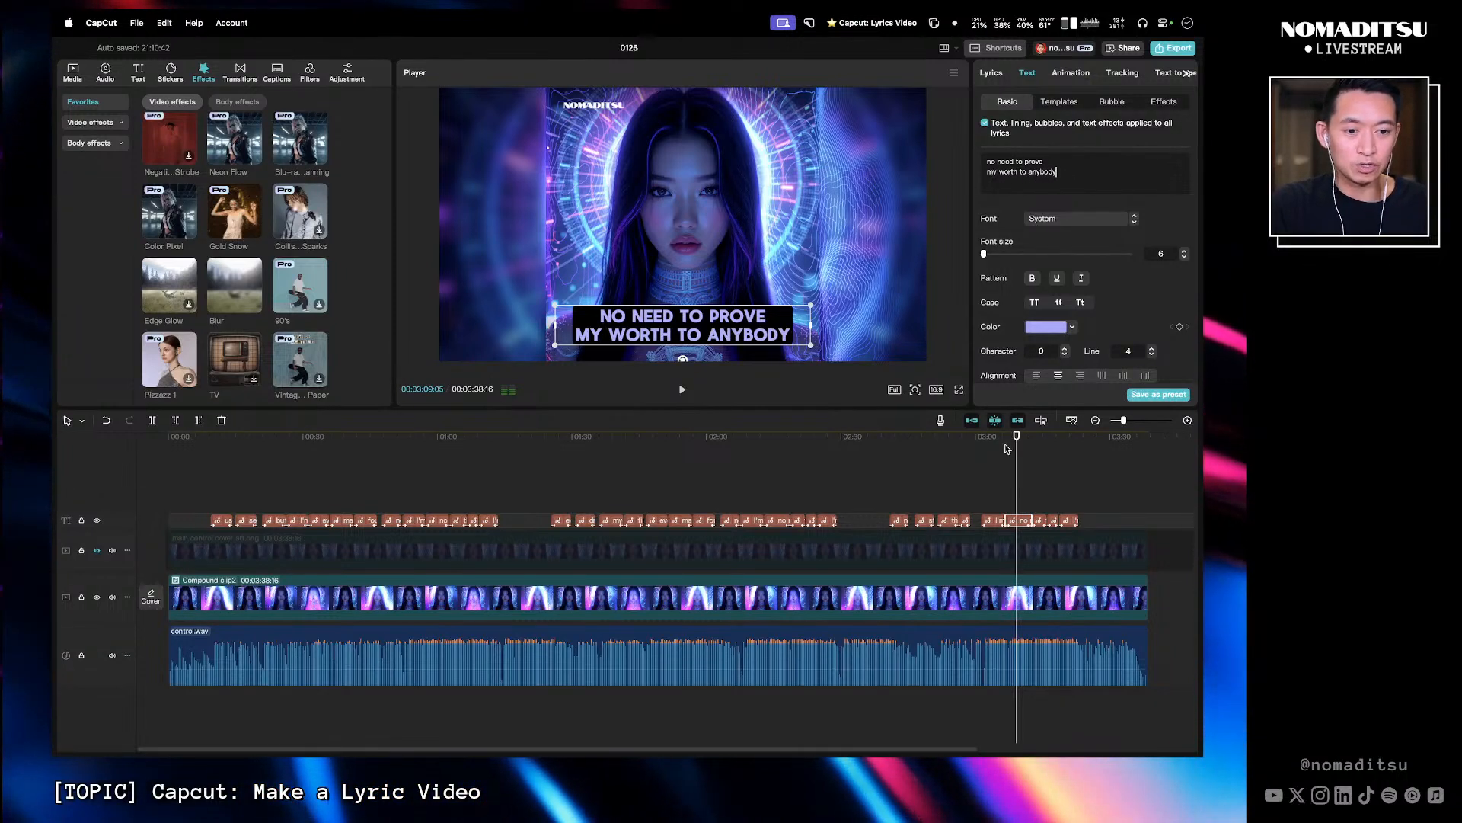
- Break the 'this fire inside can't be contained' caption into 'this fire inside' and 'can't be contained'
{"action": "mouse_move", "coordinate": [1014, 441]}
{"action": "left_mouse_down"}
{"action": "mouse_move", "coordinate": [545, 461]}
{"action": "mouse_move", "coordinate": [597, 463]}
{"action": "mouse_move", "coordinate": [431, 483]}
{"action": "mouse_move", "coordinate": [1016, 467]}
{"action": "left_mouse_up"}
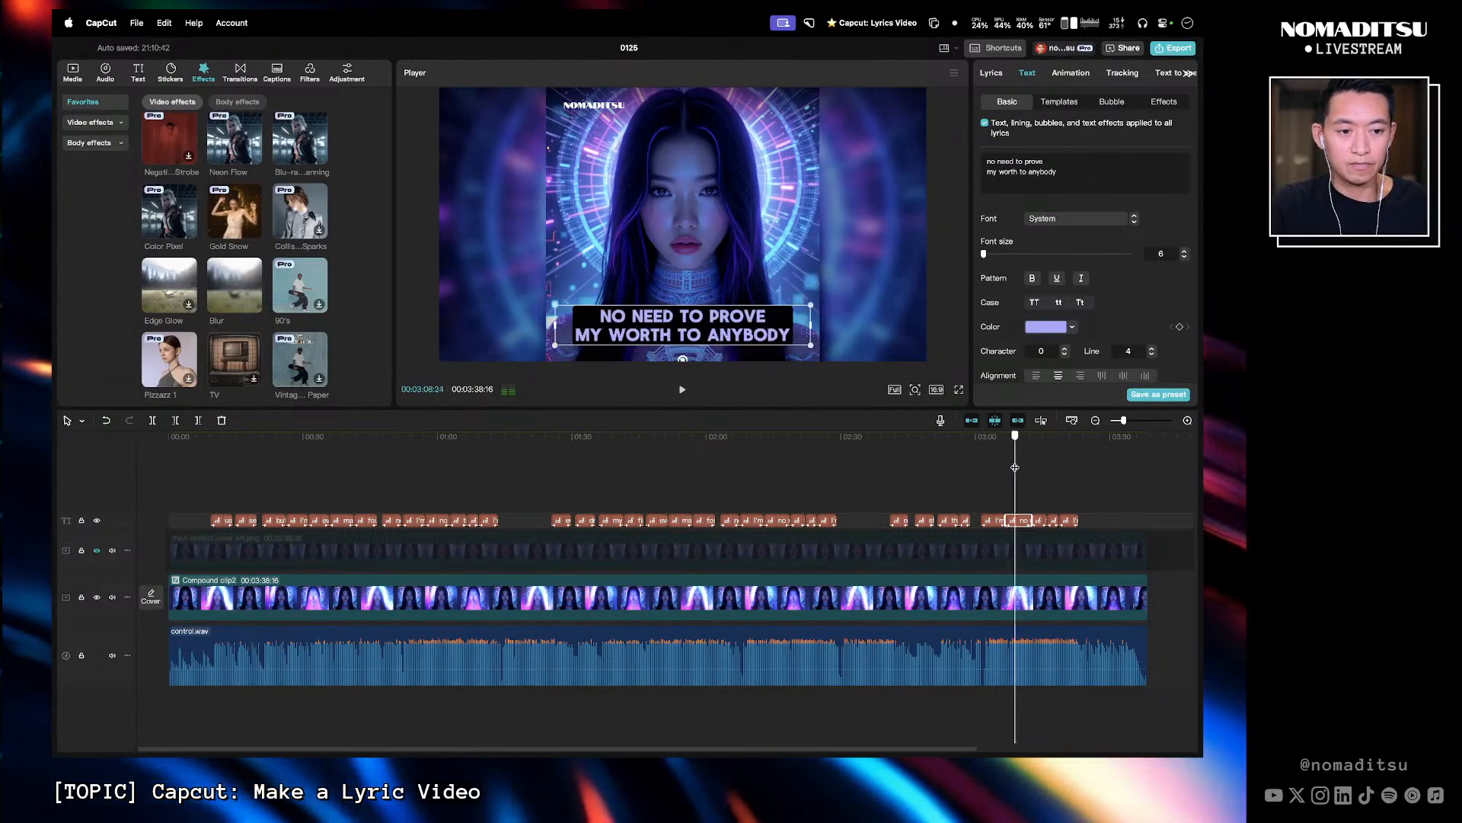
{"action": "key", "text": "space"}
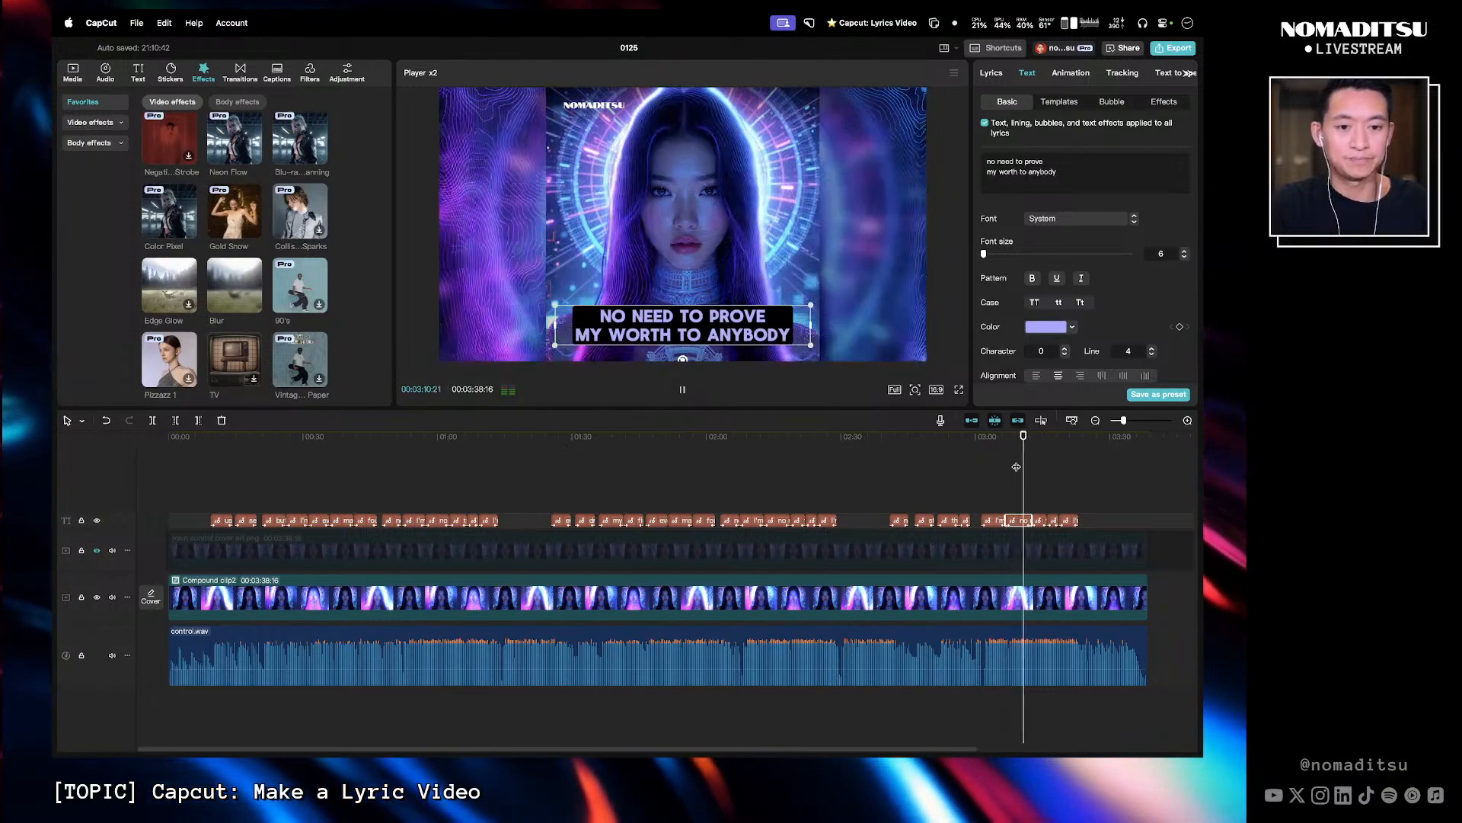
{"action": "key", "text": "space"}
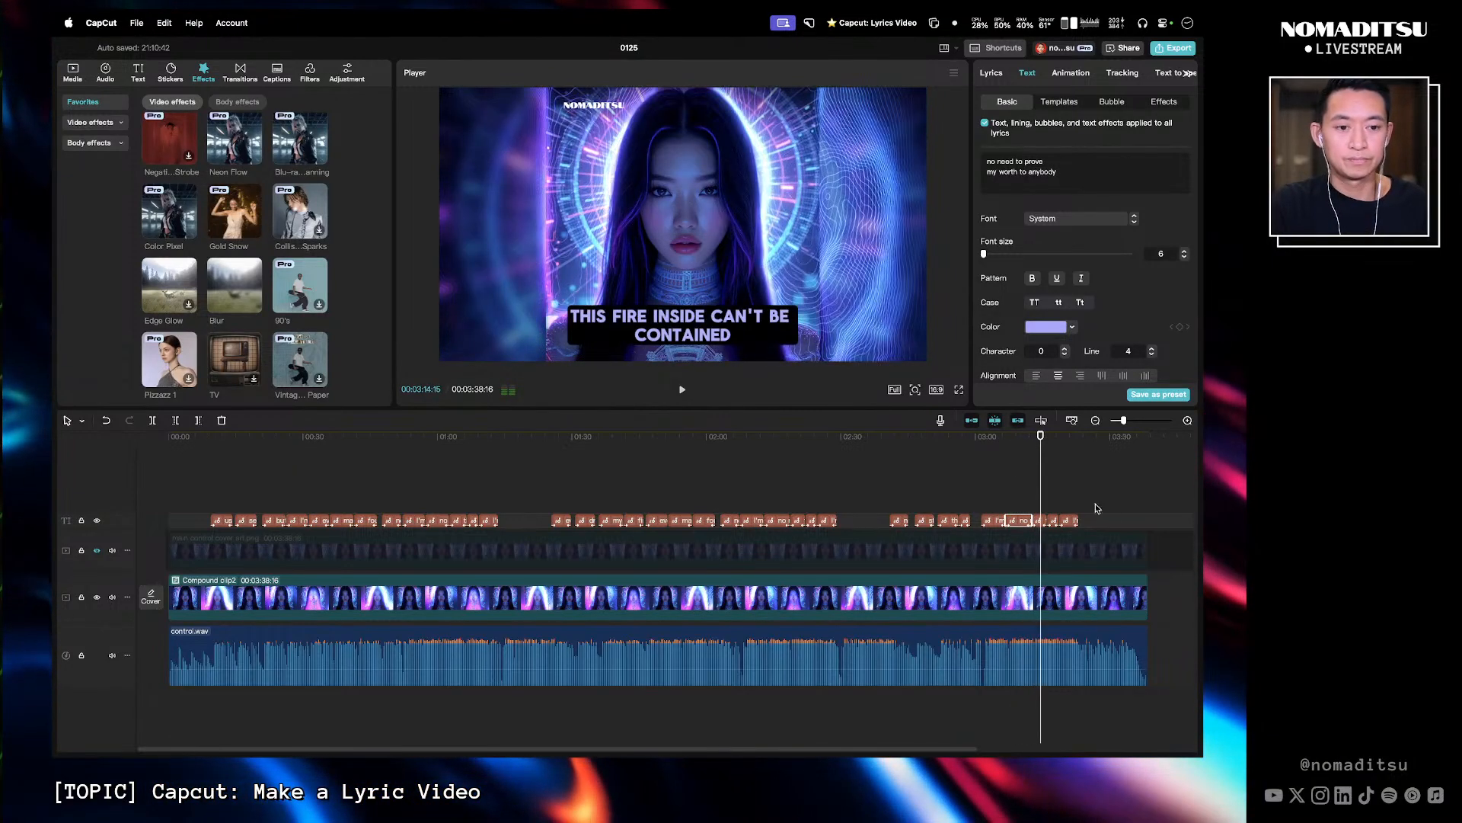
{"action": "left_click", "coordinate": [1041, 521]}
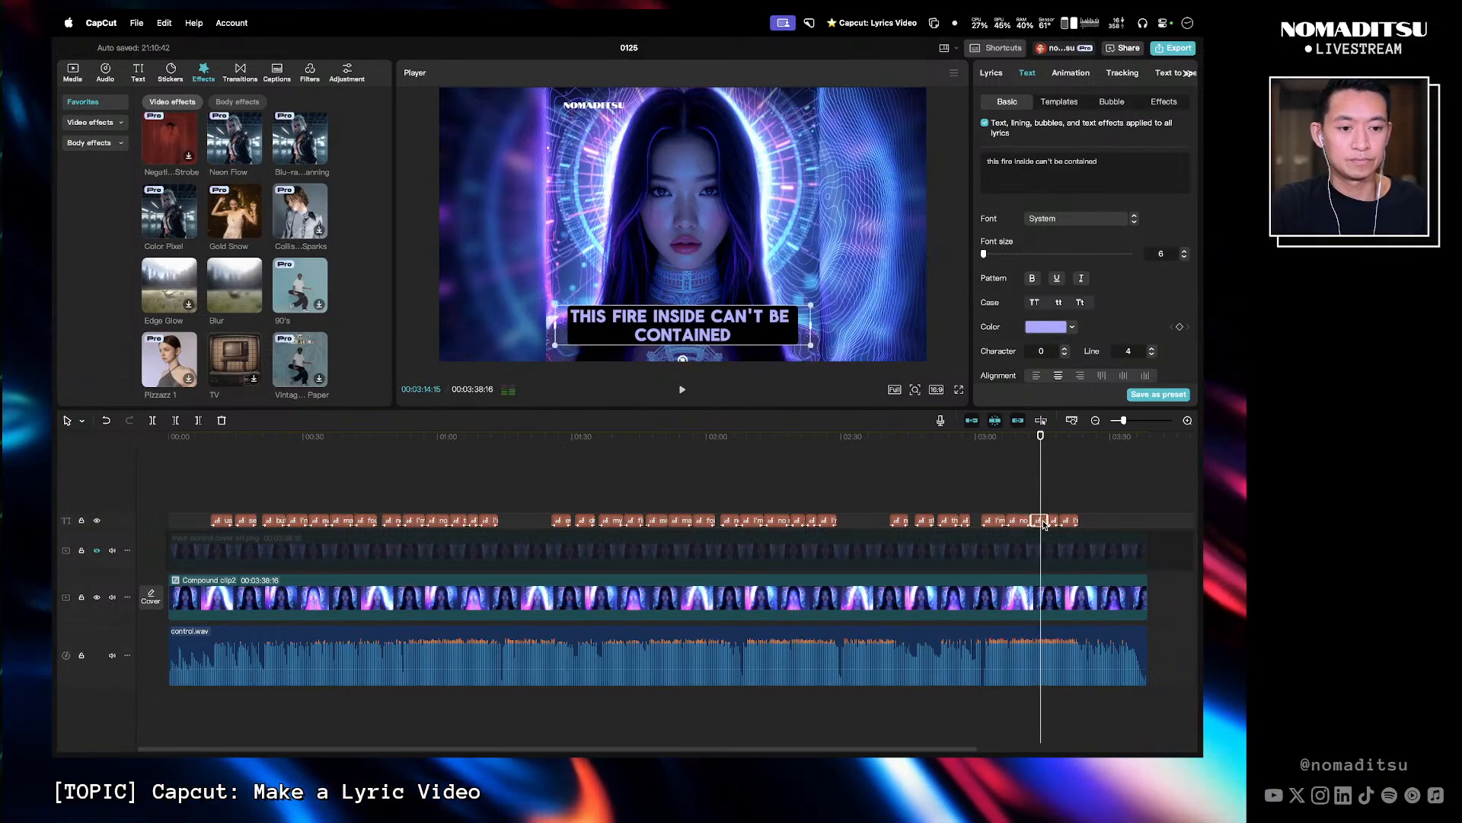
{"action": "left_click", "coordinate": [1034, 161]}
{"action": "key", "text": "Return"}
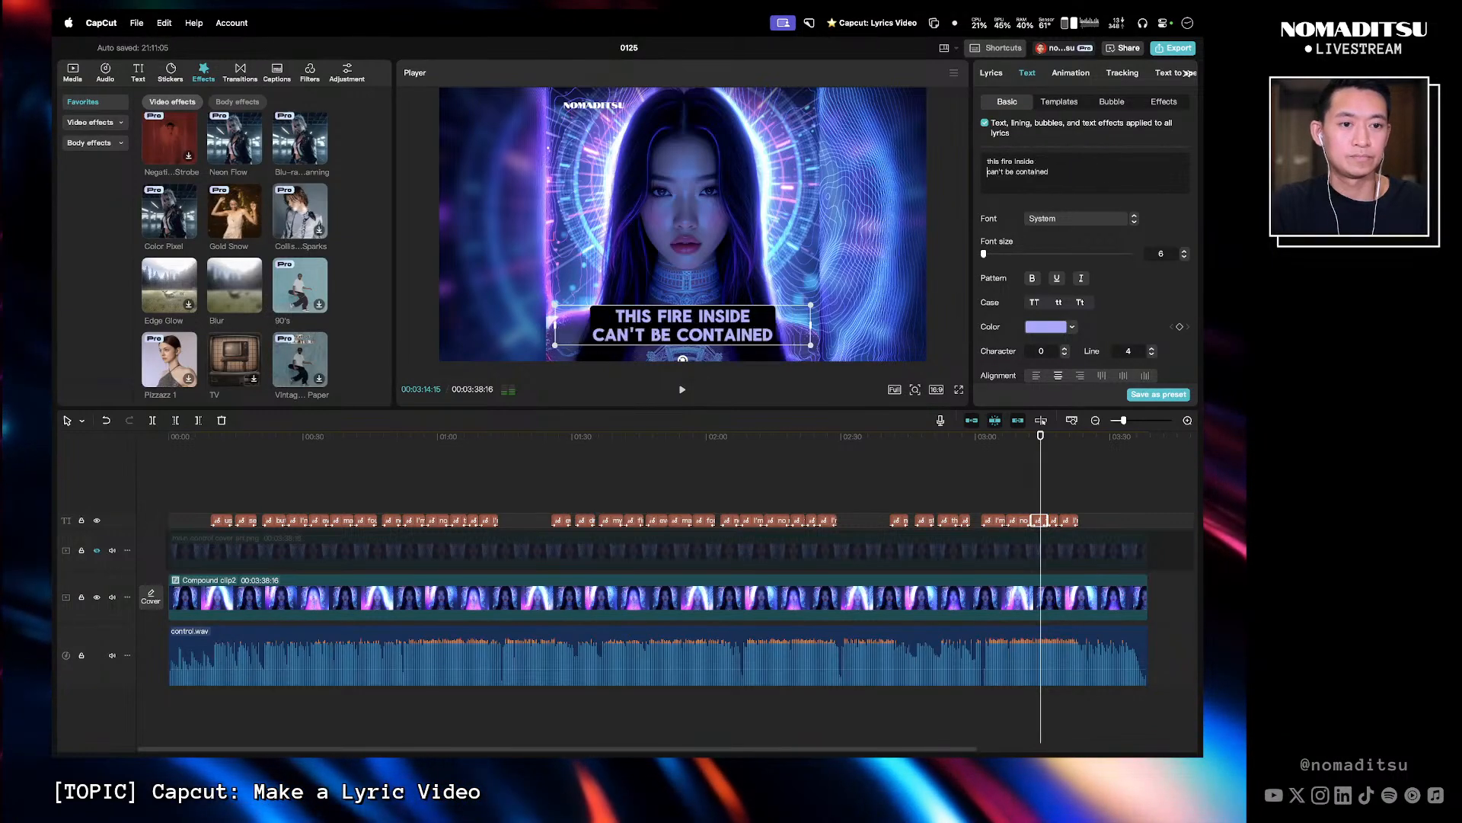
- Remove both commas from the 'I'm whole, I'm free,' caption line
{"action": "left_click", "coordinate": [1027, 450]}
{"action": "key", "text": "space"}
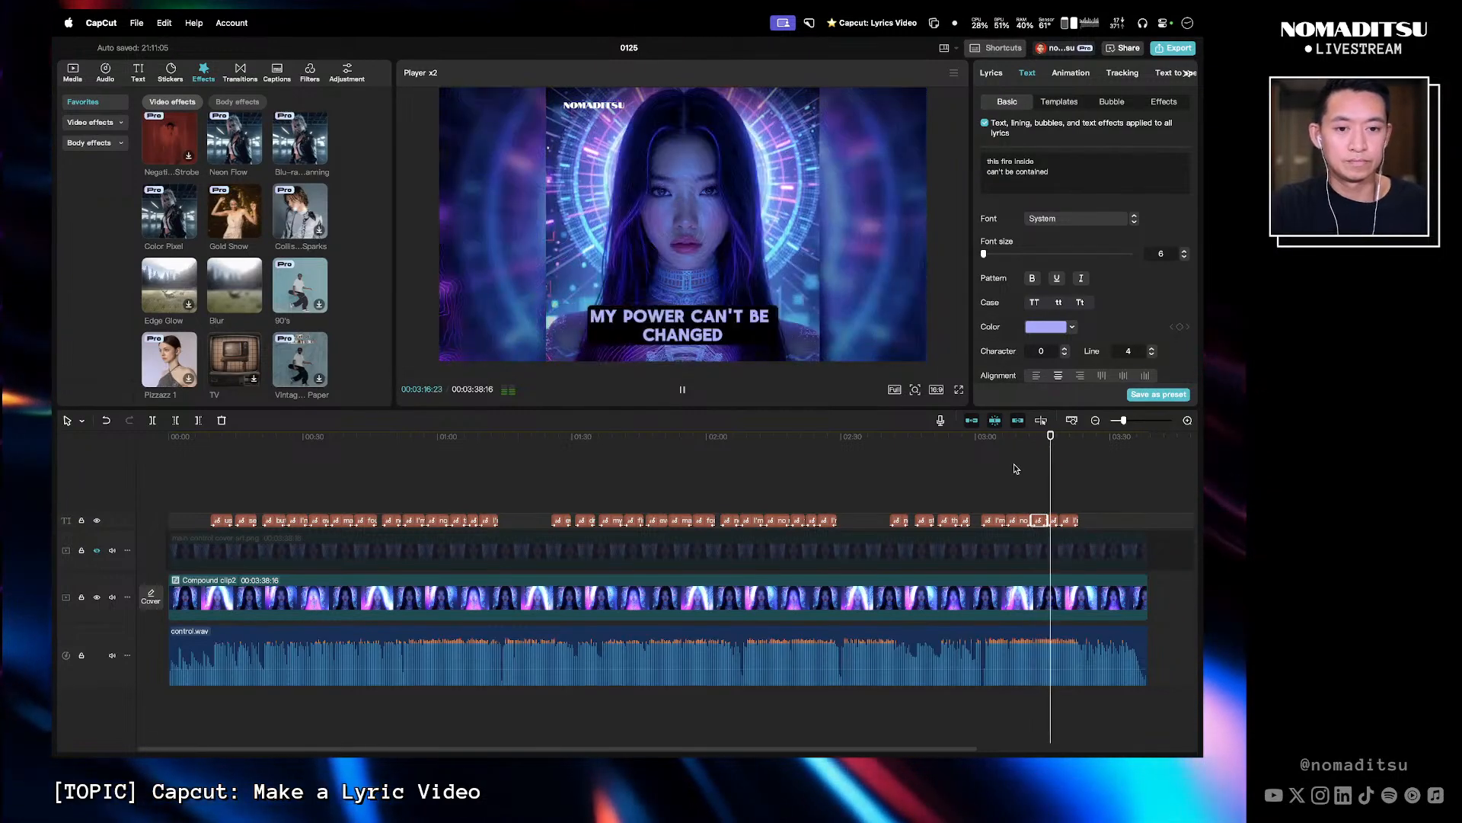
{"action": "key", "text": "space"}
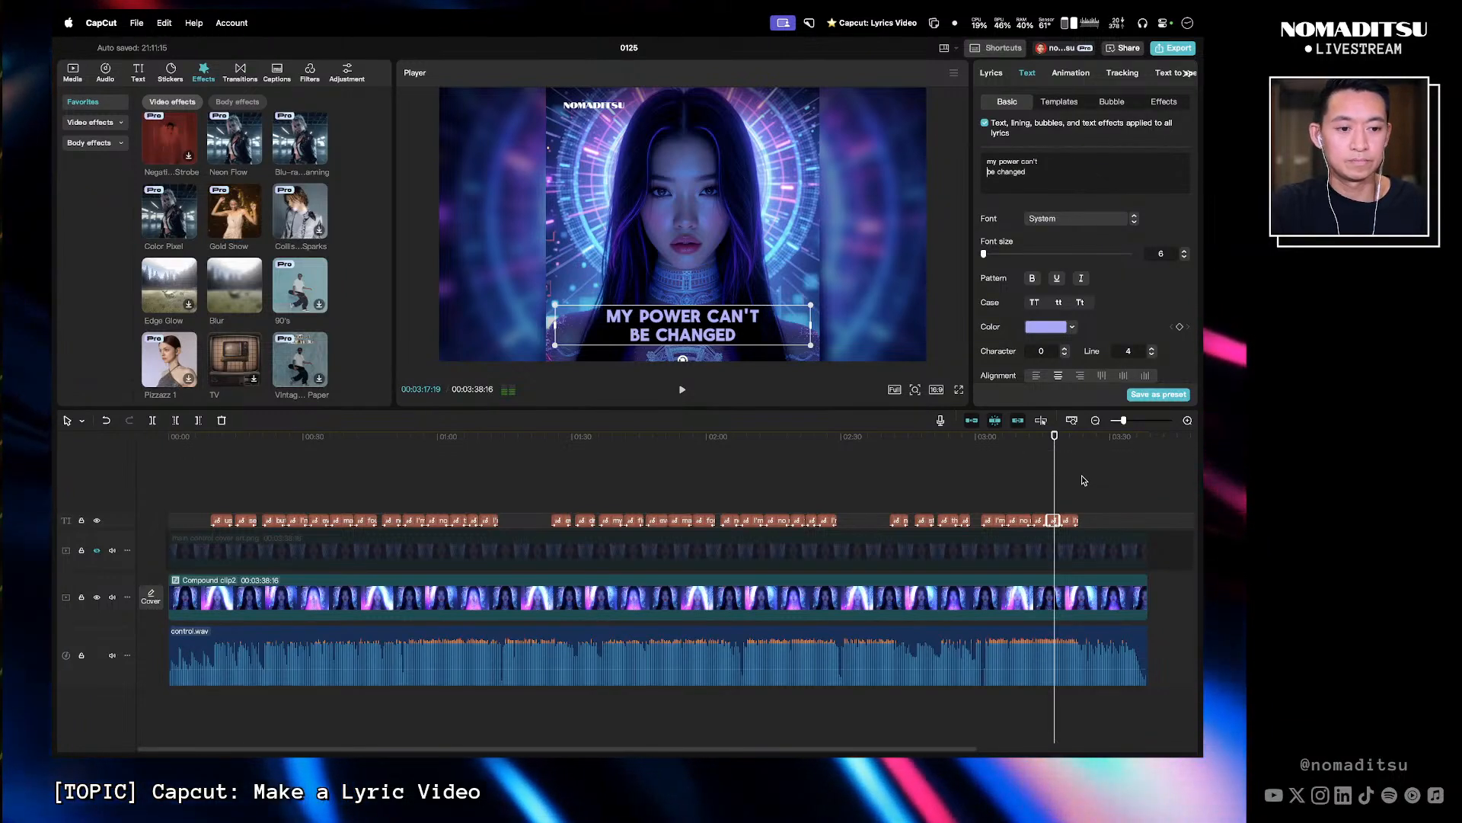
{"action": "left_click", "coordinate": [1067, 443]}
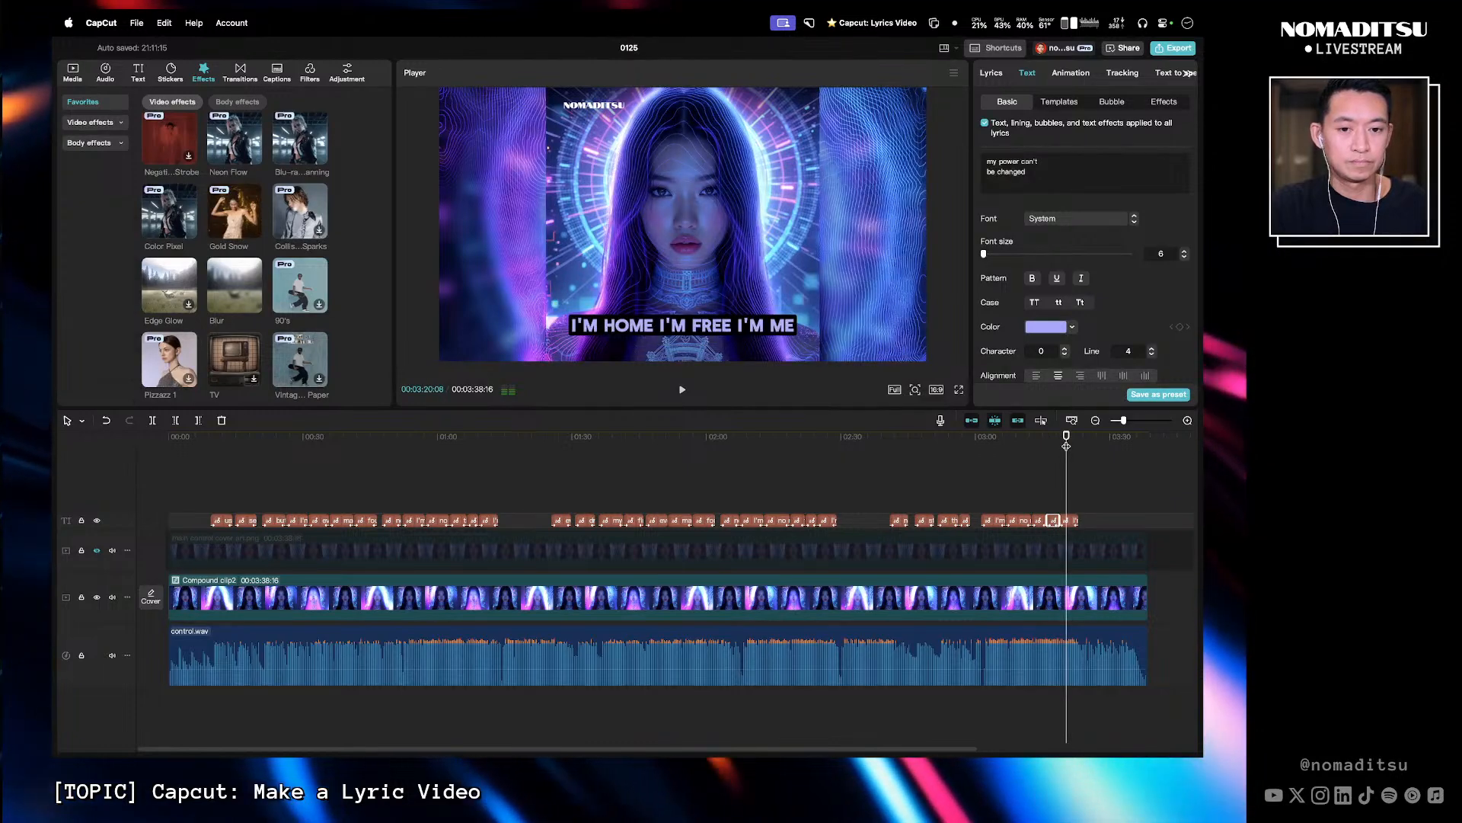
{"action": "left_click", "coordinate": [1073, 521]}
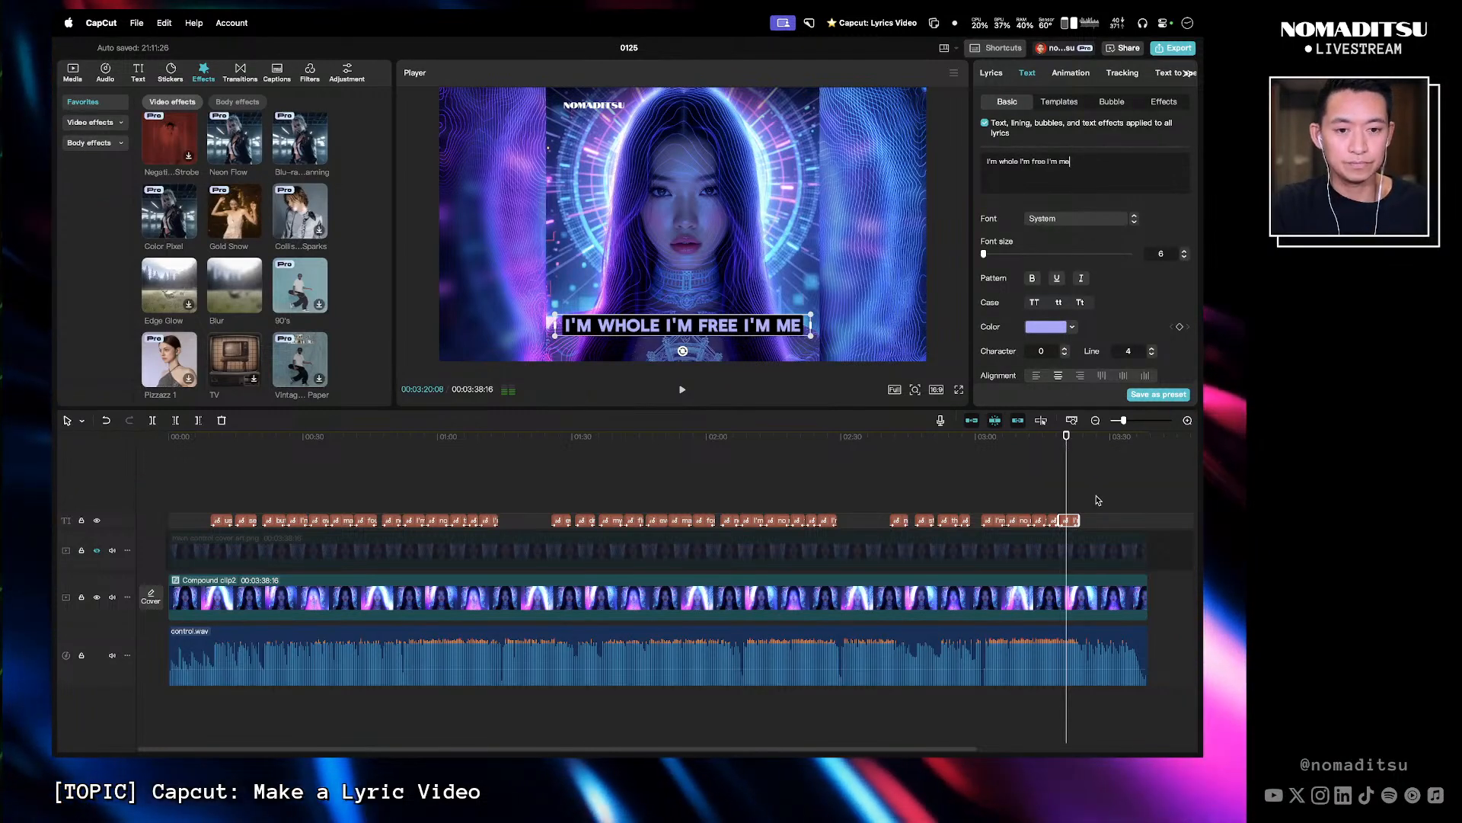
{"action": "left_click", "coordinate": [829, 445]}
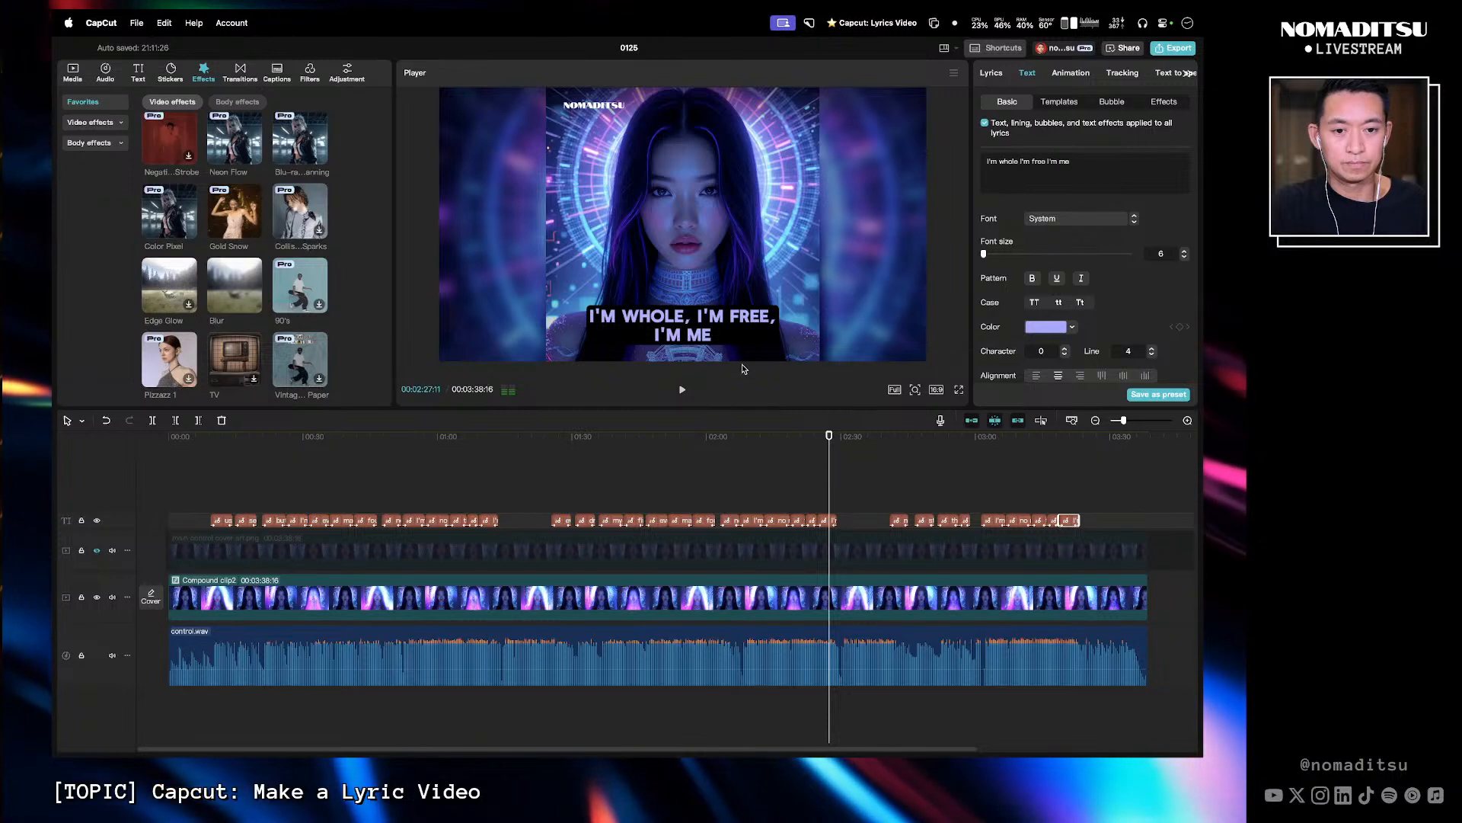
{"action": "left_click", "coordinate": [831, 524]}
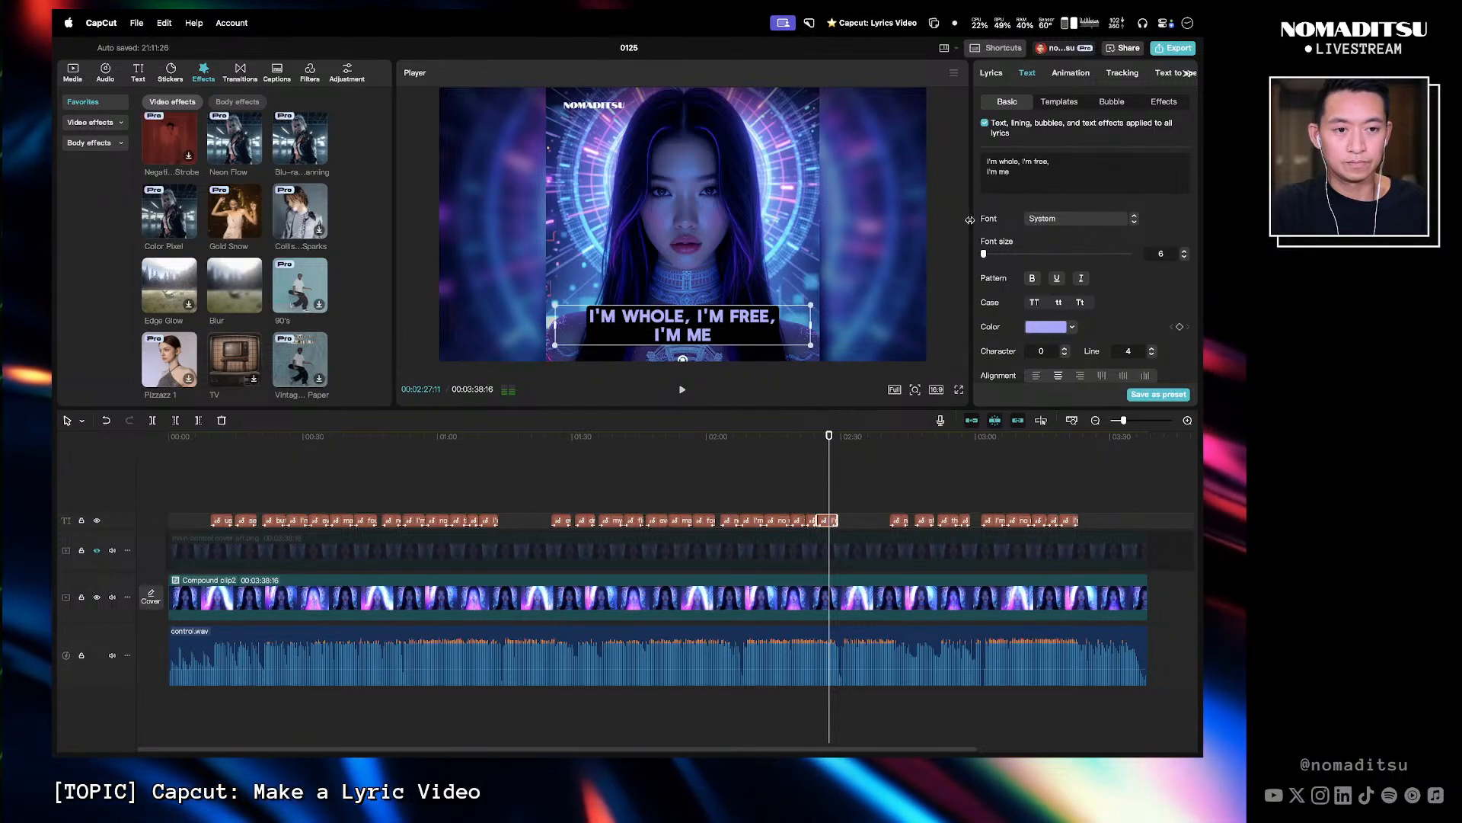
{"action": "left_click", "coordinate": [1021, 162]}
{"action": "key", "text": "BackSpace"}
{"action": "left_click", "coordinate": [1049, 162]}
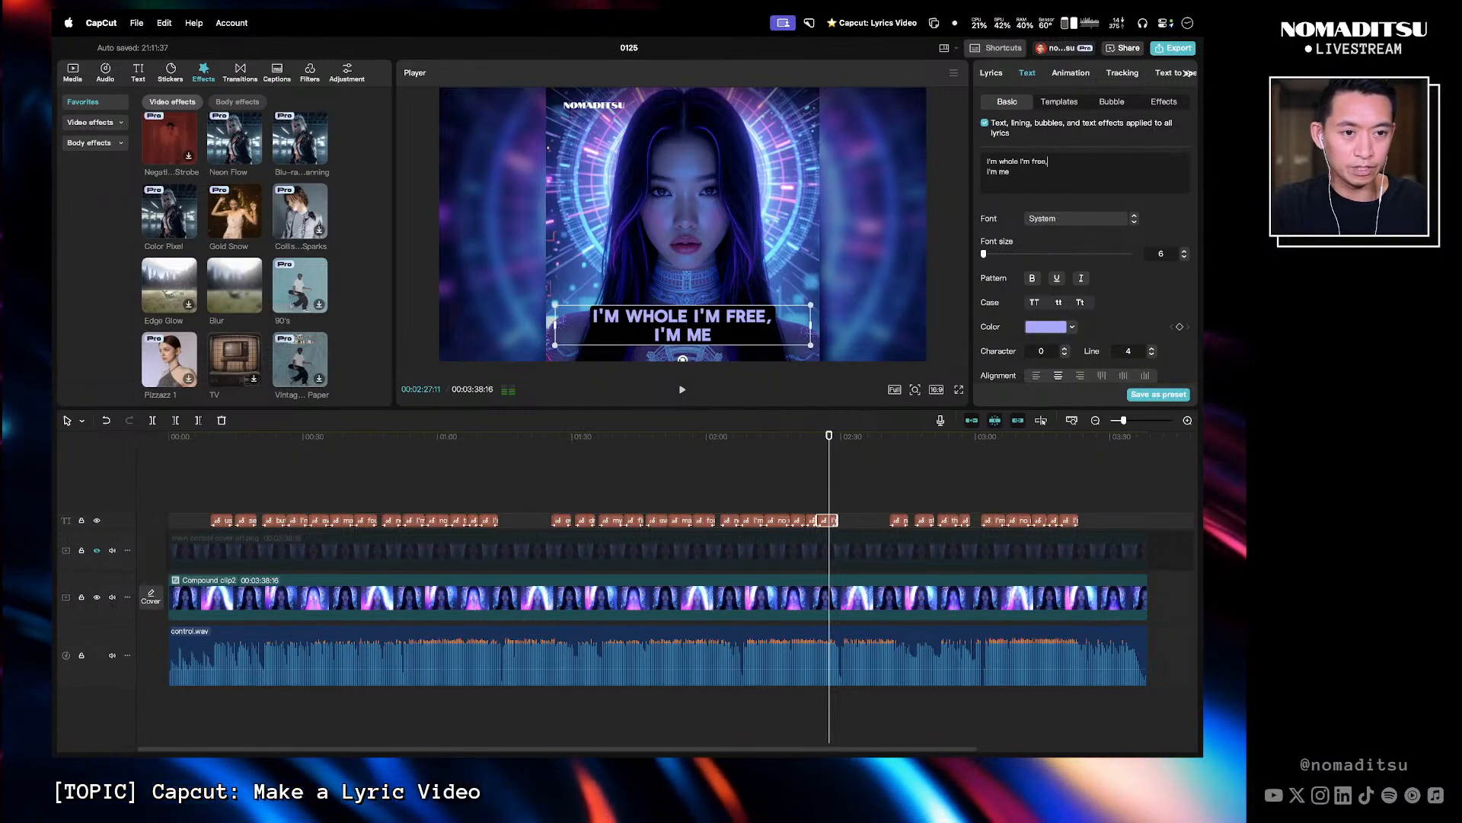
{"action": "key", "text": "BackSpace"}
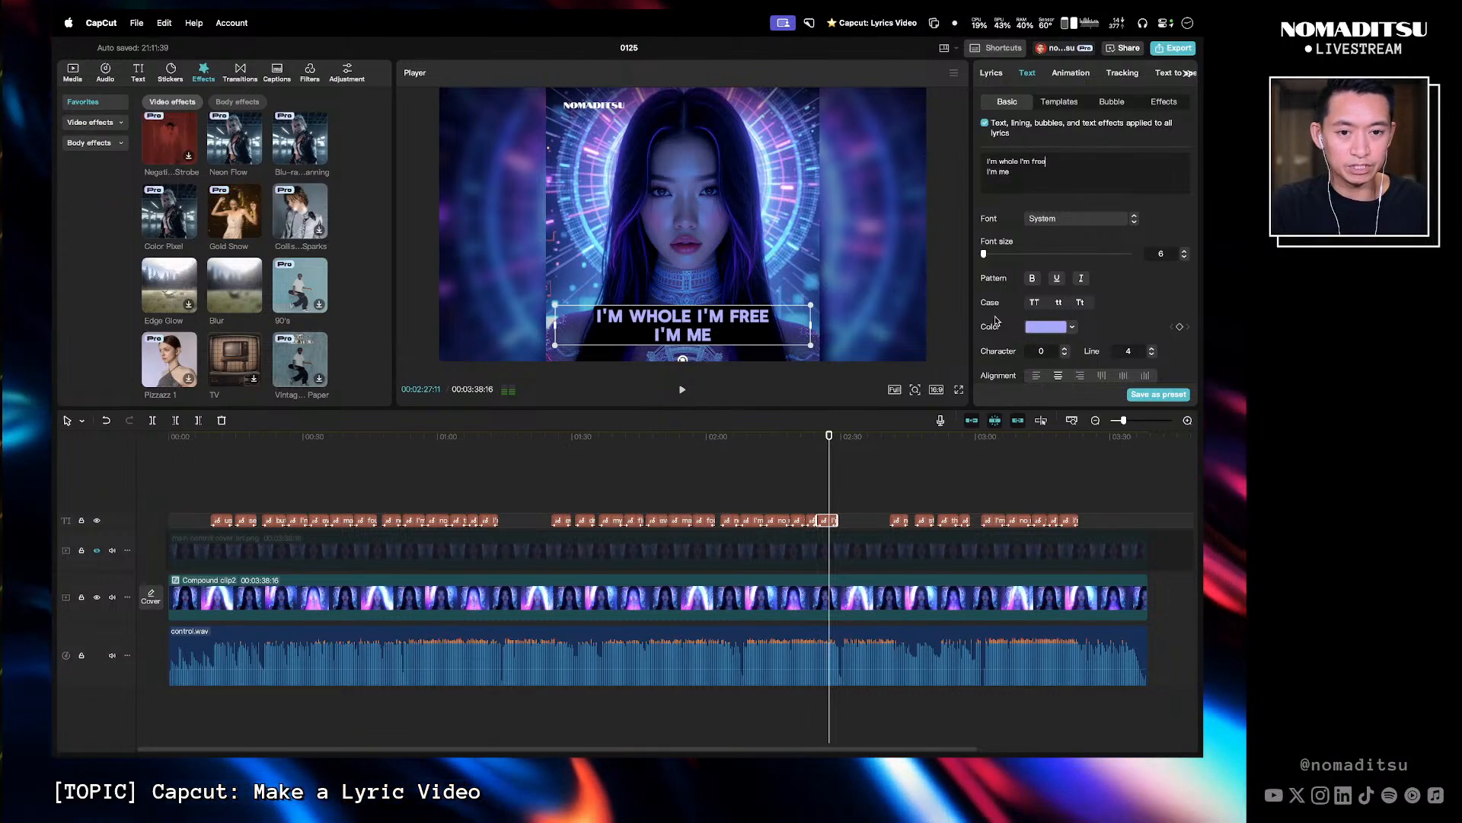
- Review the end of the lyric video and select the 'no more letting others steer' caption
{"action": "left_click", "coordinate": [489, 450]}
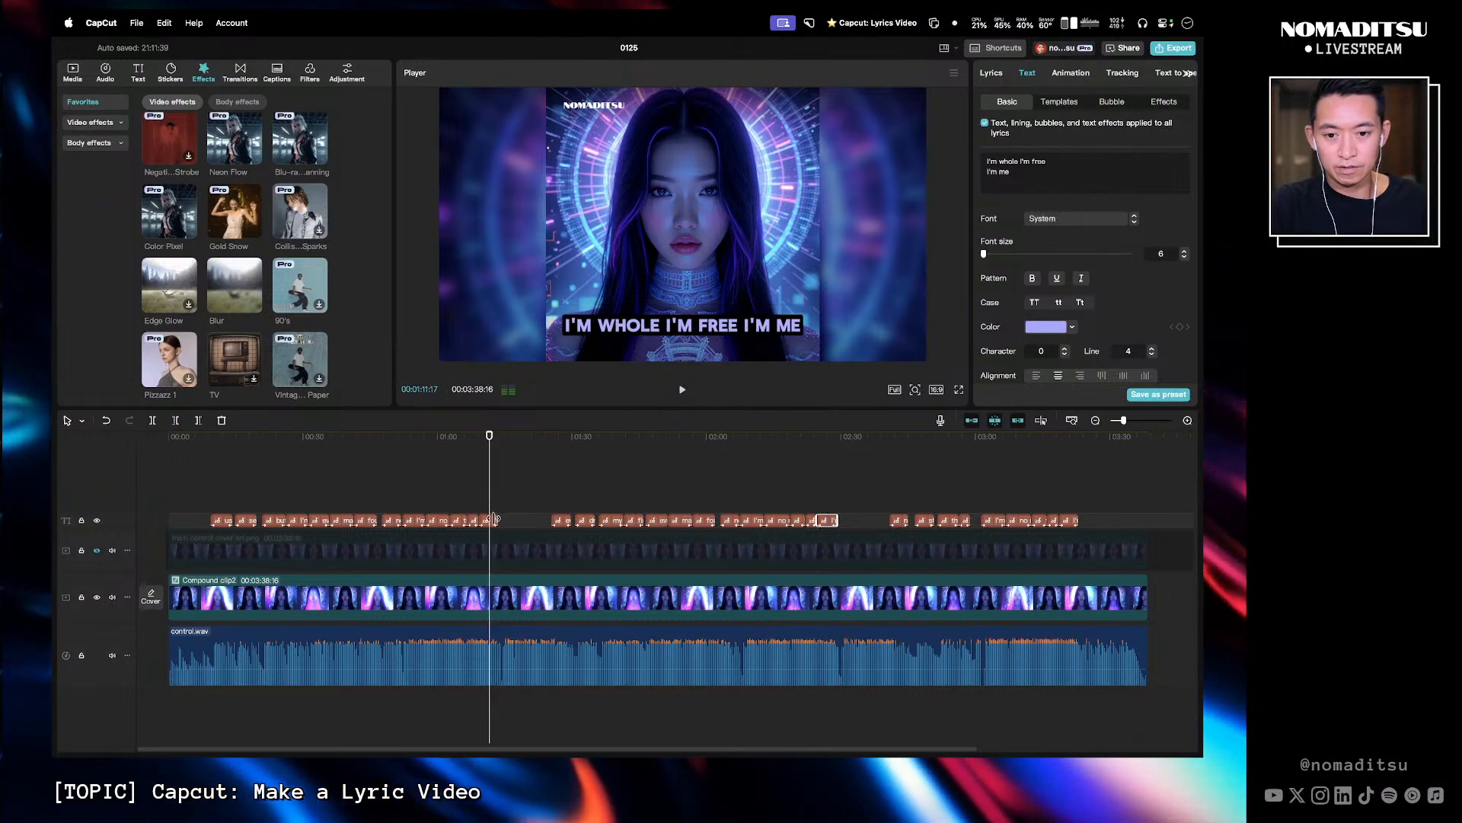
{"action": "left_click", "coordinate": [1065, 441]}
{"action": "key", "text": "space"}
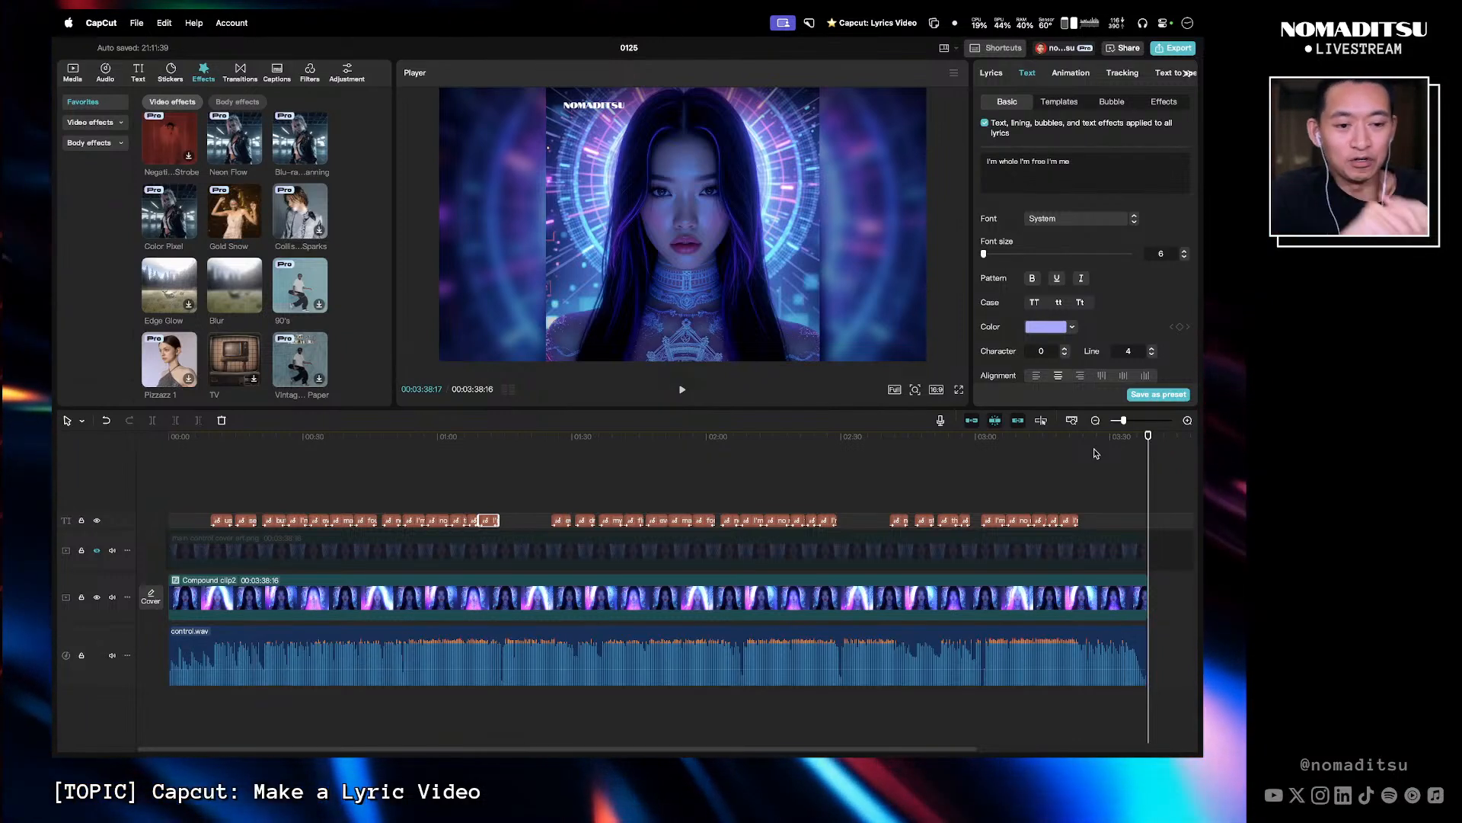
{"action": "left_click_drag", "start_coordinate": [1095, 448], "coordinate": [396, 504]}
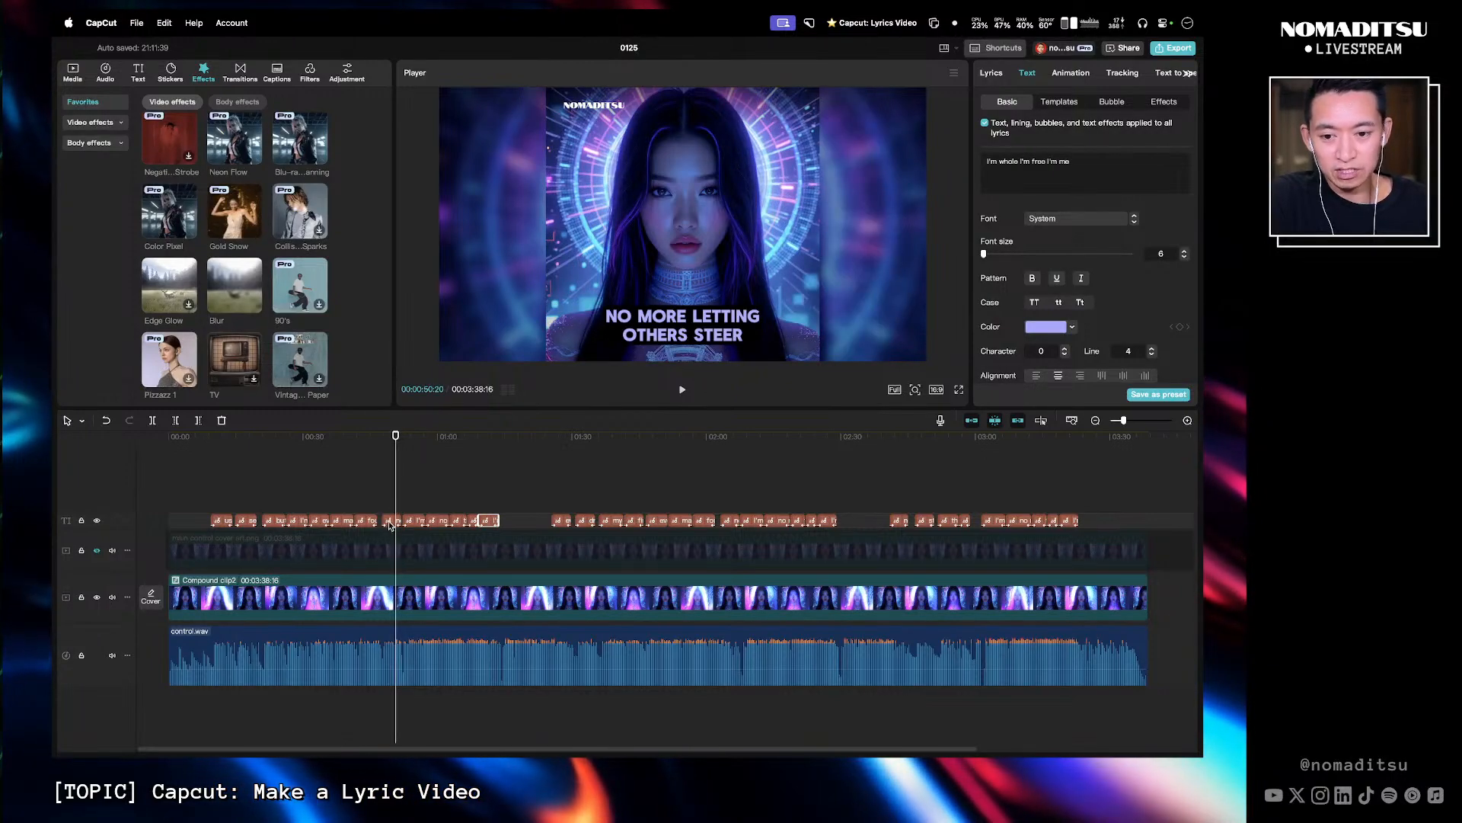
{"action": "left_click", "coordinate": [390, 525]}
- Switch to the Figma album art file to check the CONTROL title's fill colour, and return to CapCut
{"action": "key", "text": "ctrl+Left"}
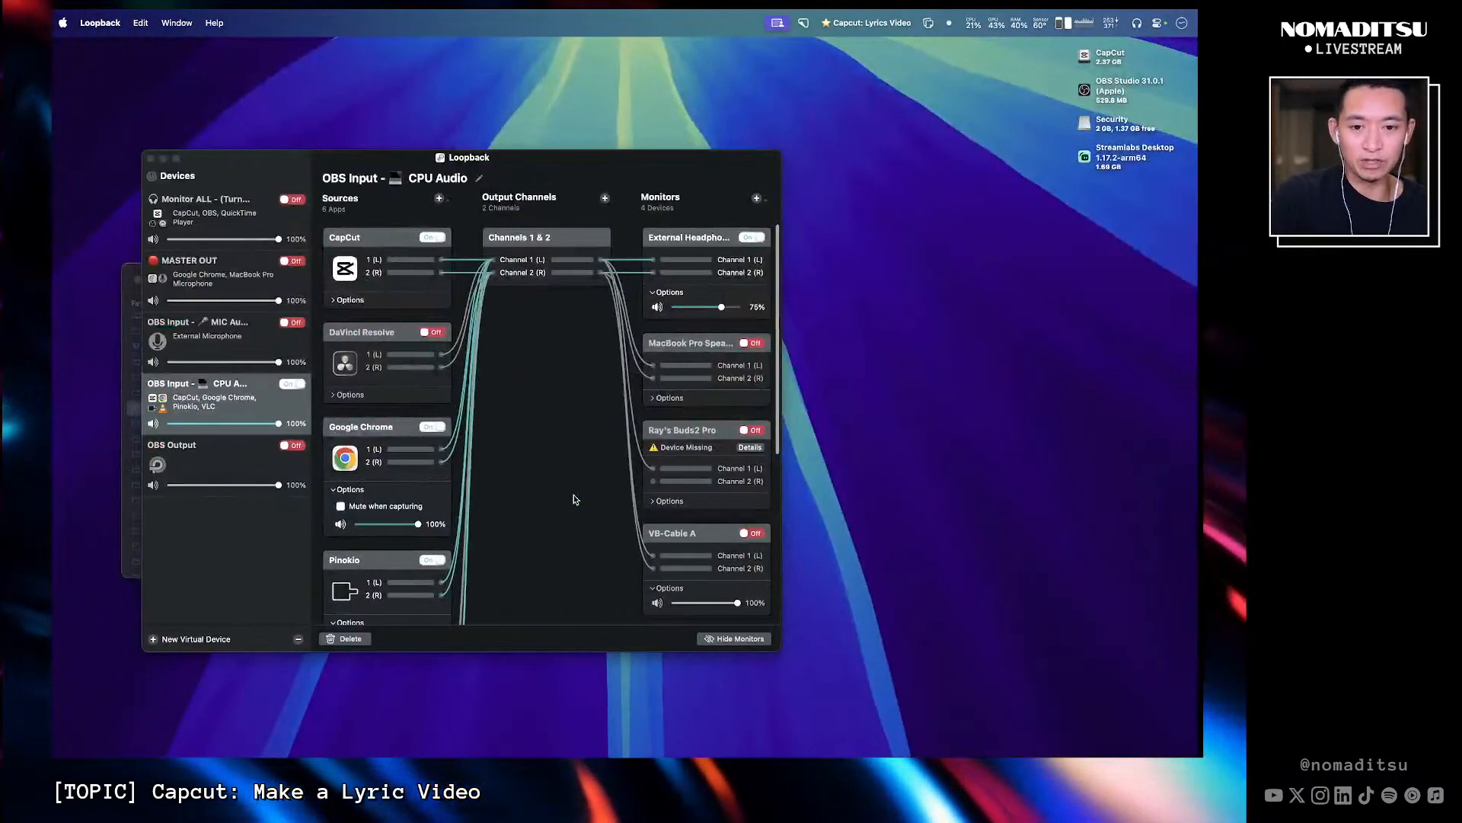
{"action": "key", "text": "ctrl+Right"}
{"action": "key", "text": "ctrl+Right"}
{"action": "key", "text": "ctrl+Right"}
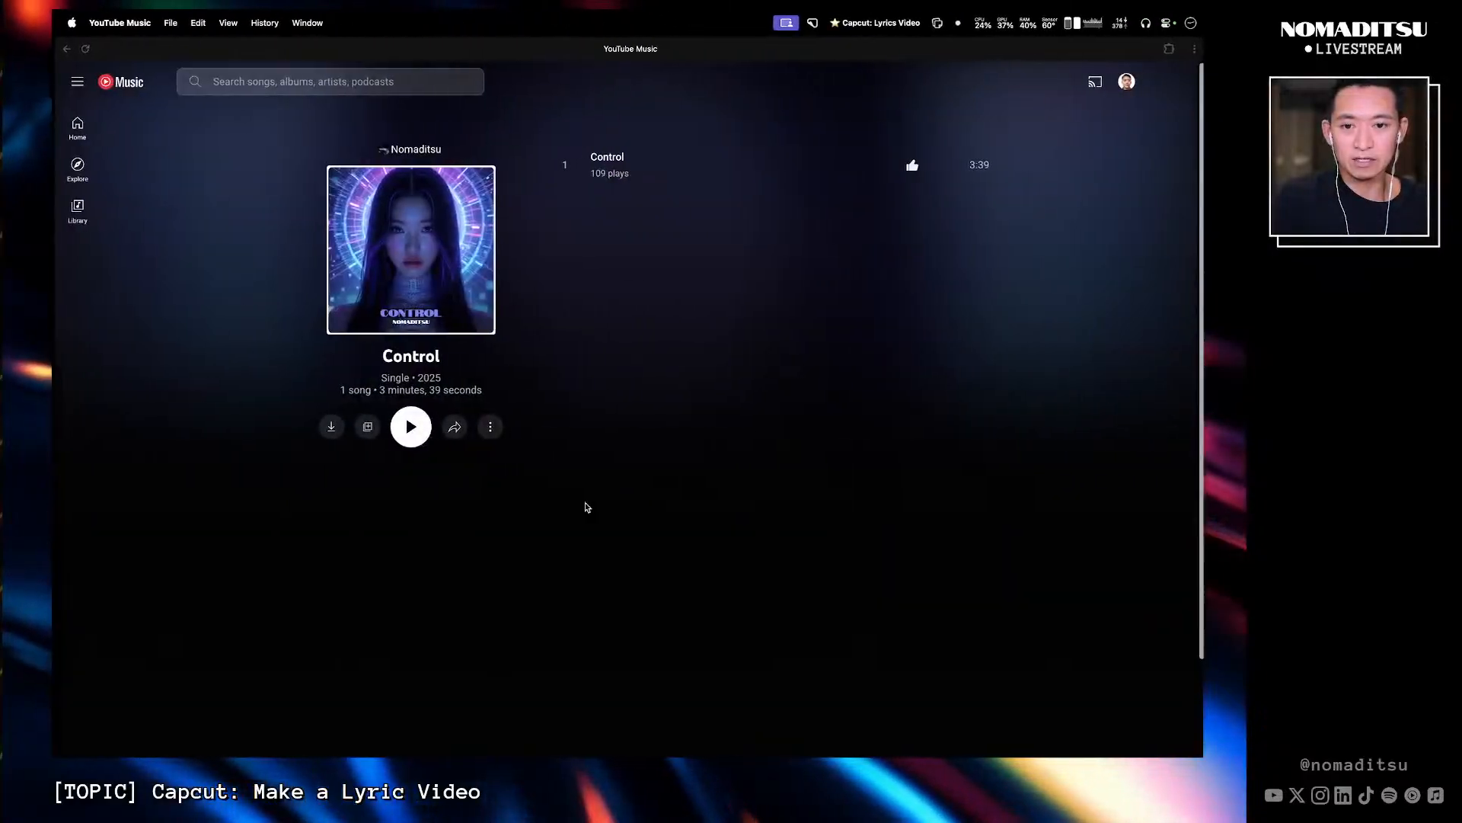
{"action": "key", "text": "ctrl+Left"}
{"action": "key", "text": "ctrl+Left"}
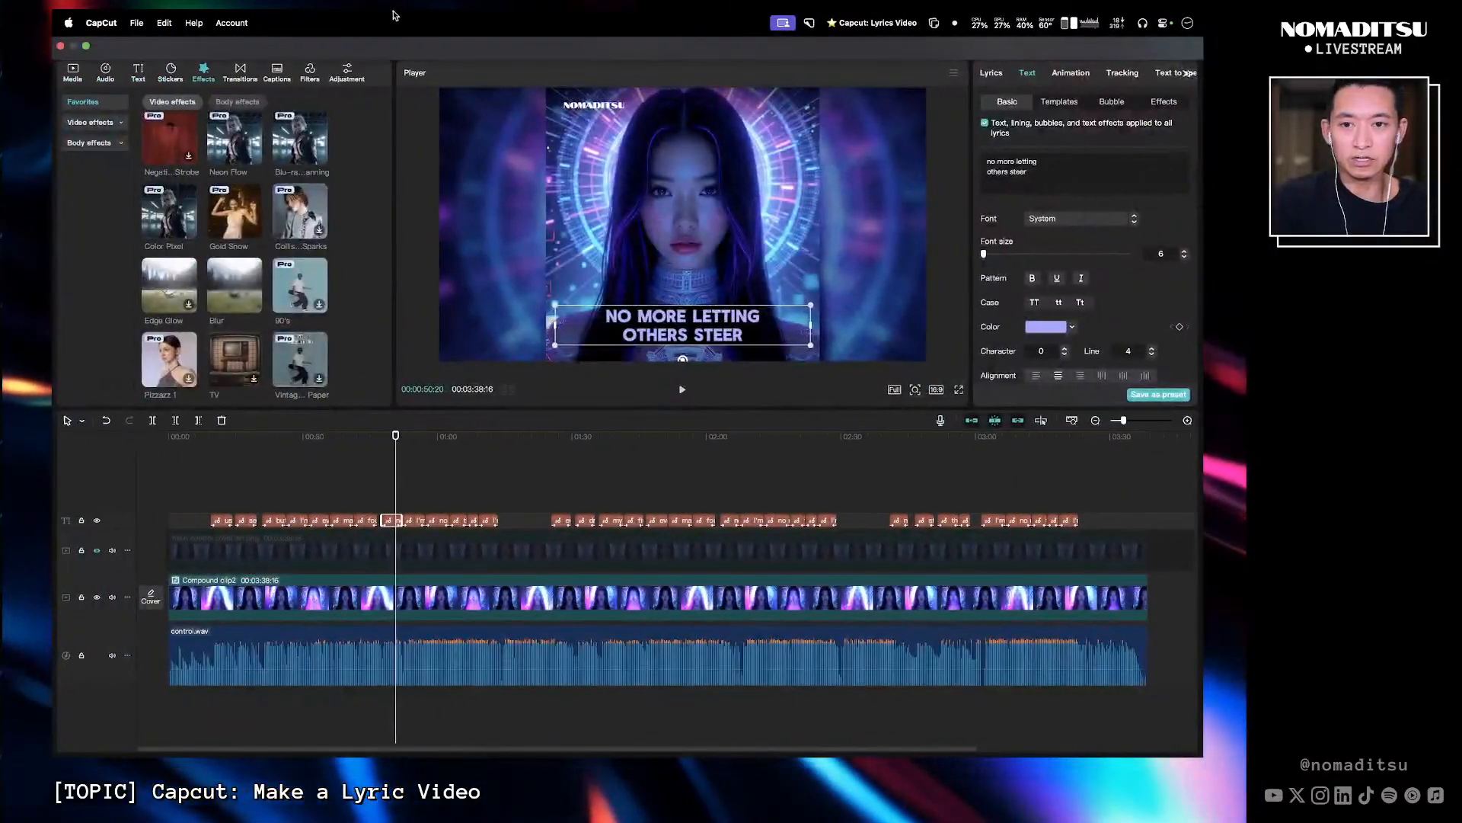
{"action": "key", "text": "ctrl+Right"}
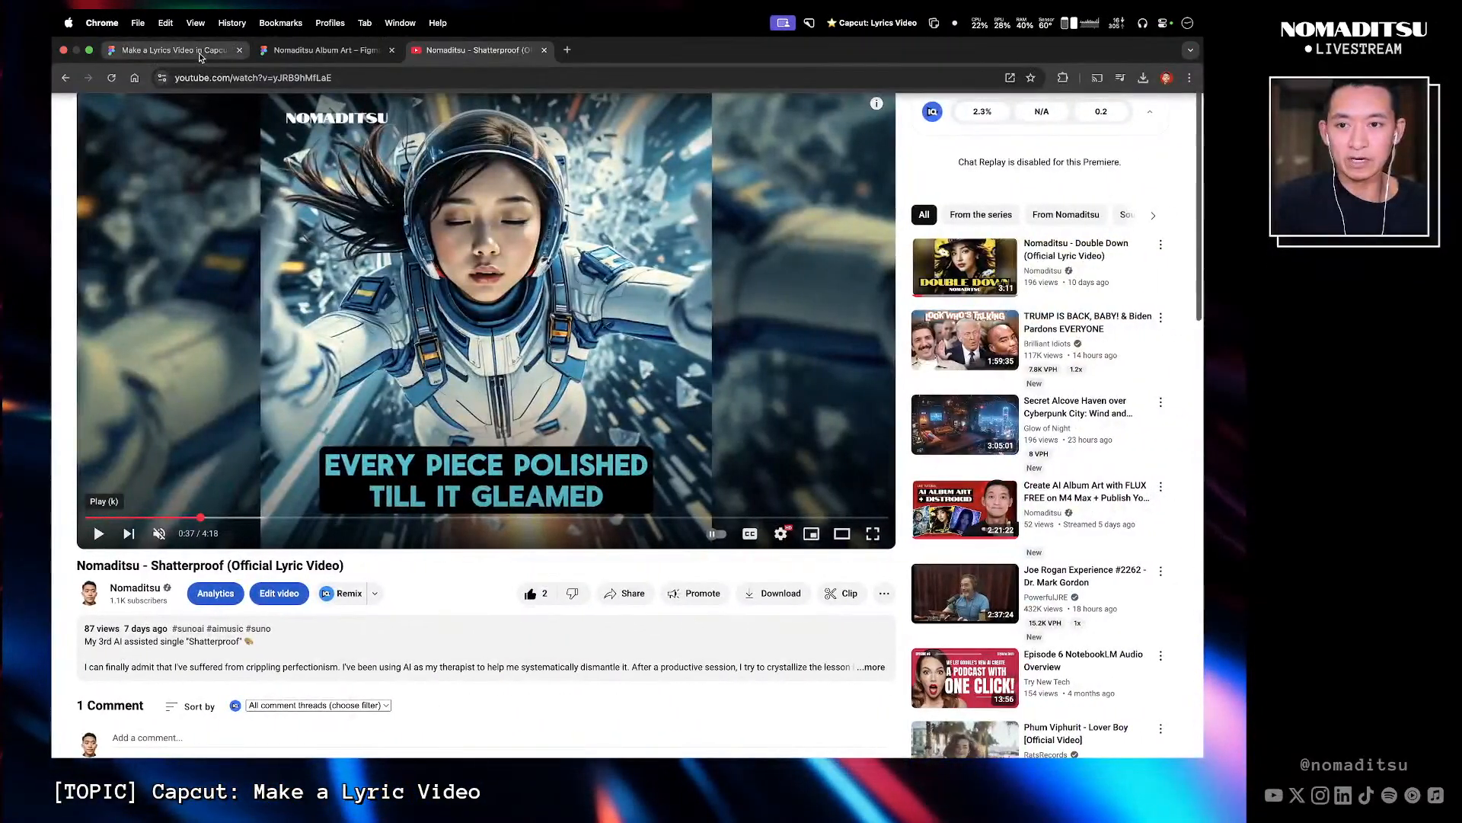
{"action": "left_click", "coordinate": [199, 52]}
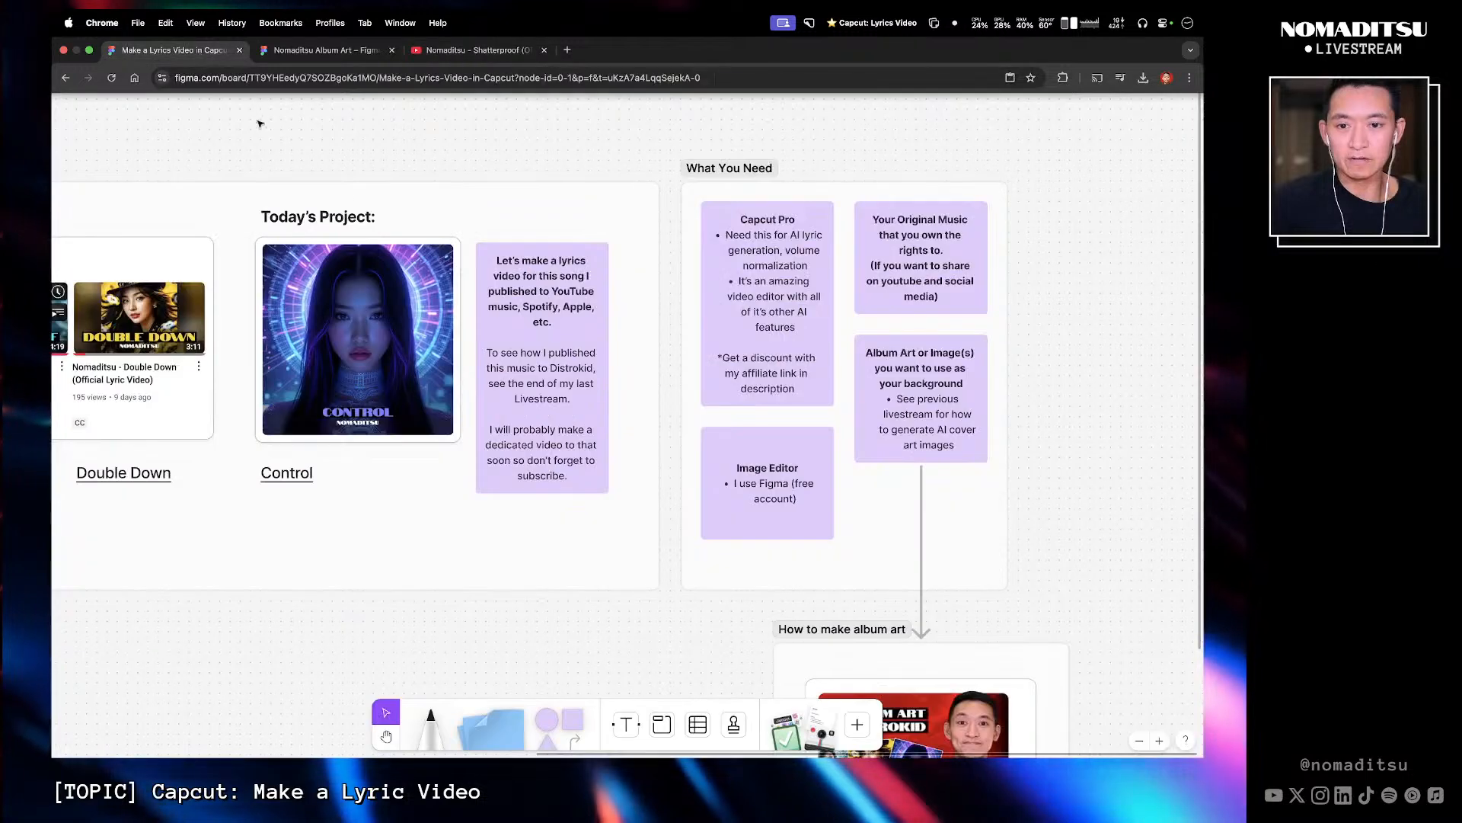
{"action": "left_click", "coordinate": [322, 51]}
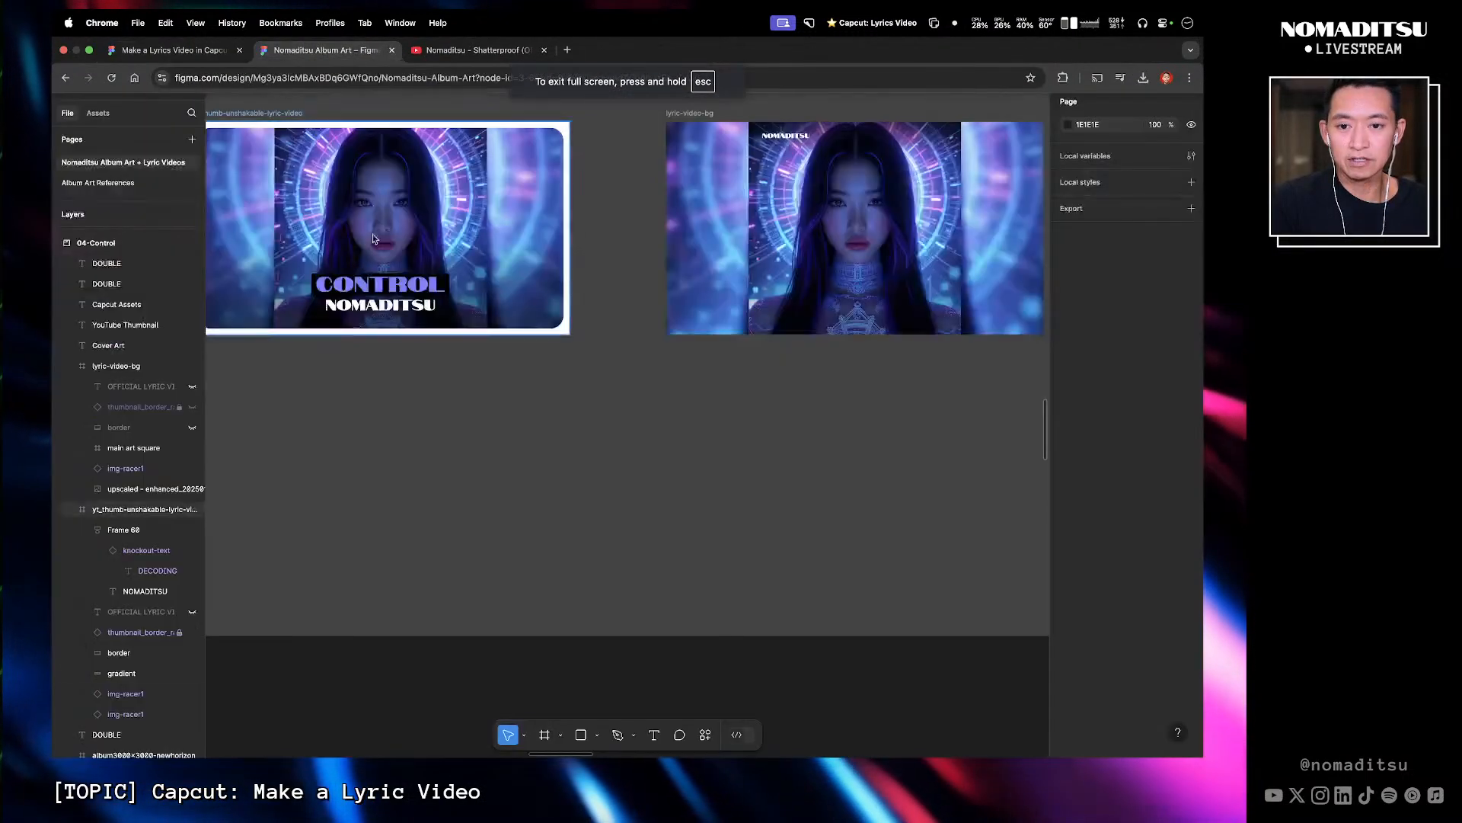
{"action": "left_click", "coordinate": [411, 288]}
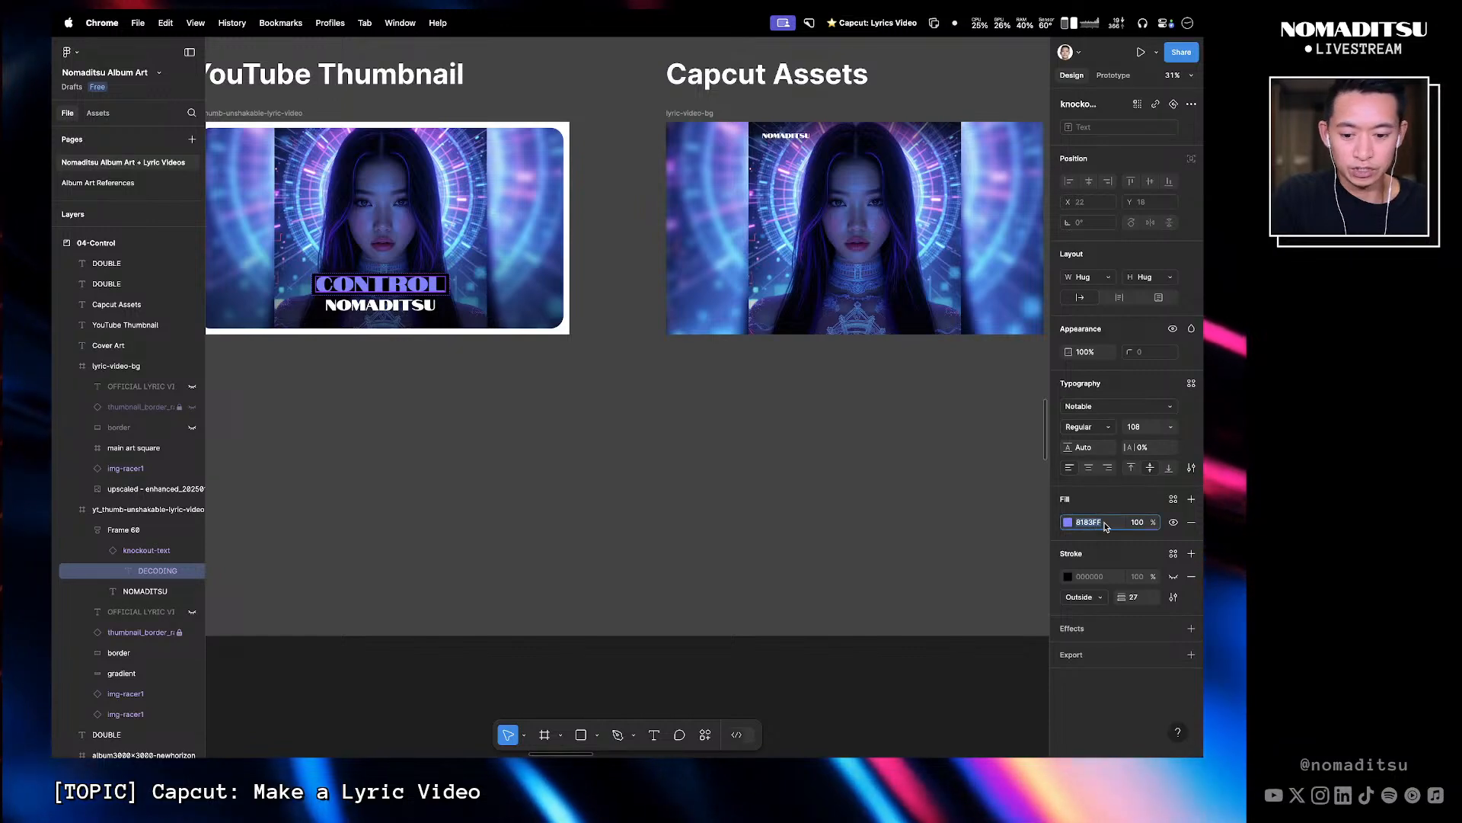
{"action": "mouse_move", "coordinate": [486, 13]}
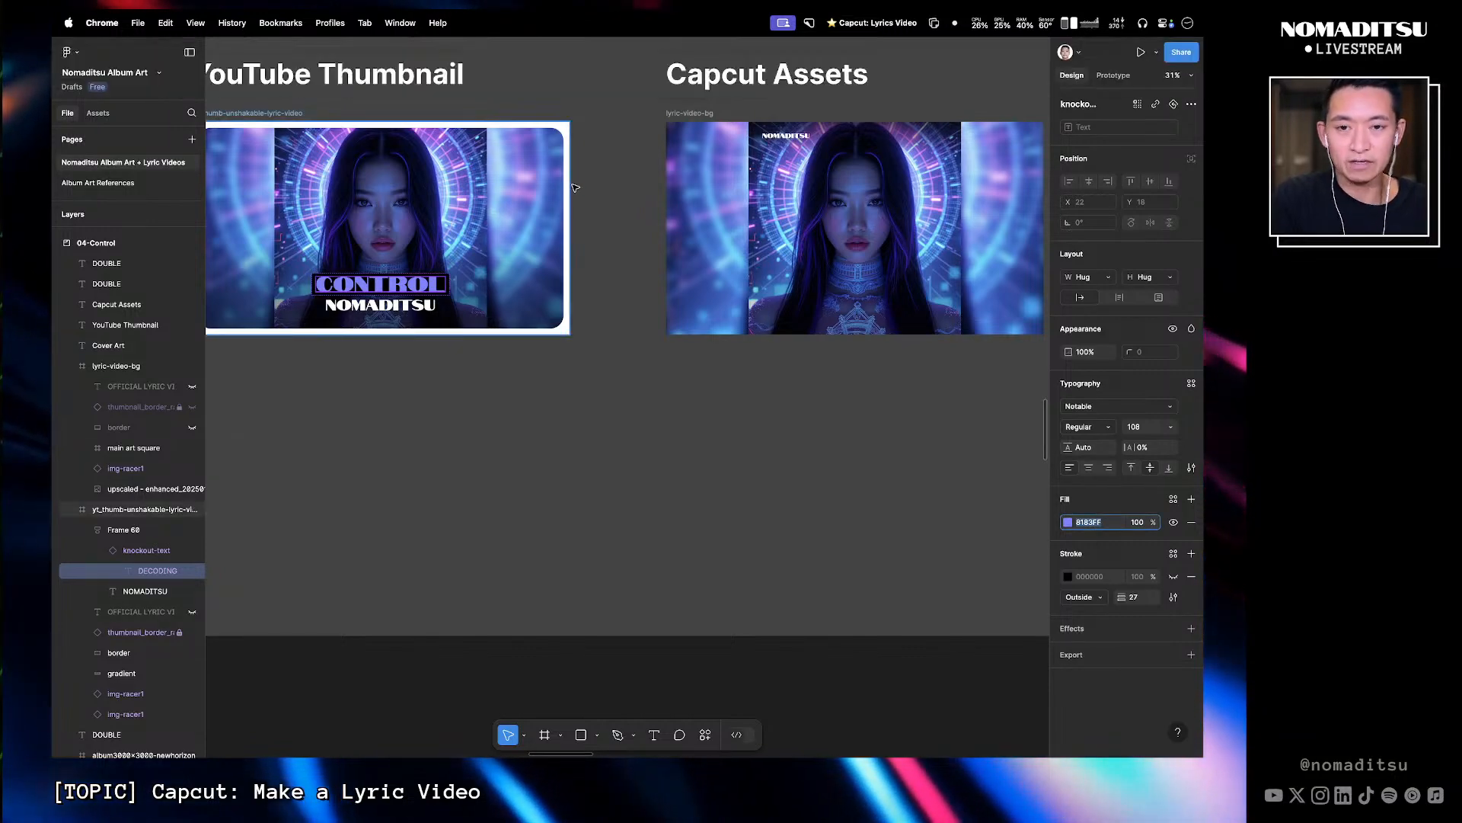
{"action": "key", "text": "ctrl+Right"}
{"action": "key", "text": "ctrl+Left"}
{"action": "key", "text": "ctrl+Left"}
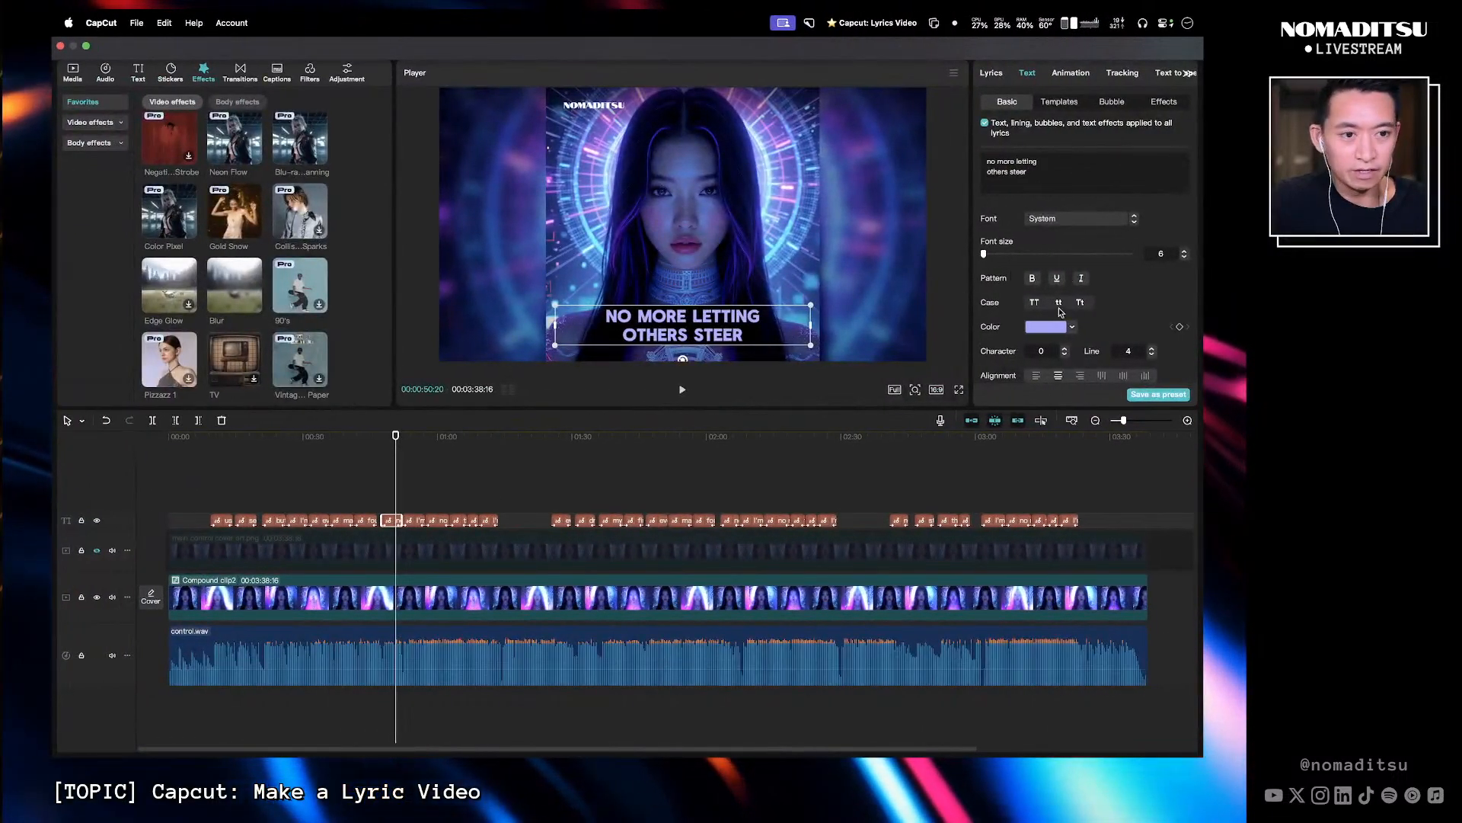
{"action": "left_click", "coordinate": [1051, 325]}
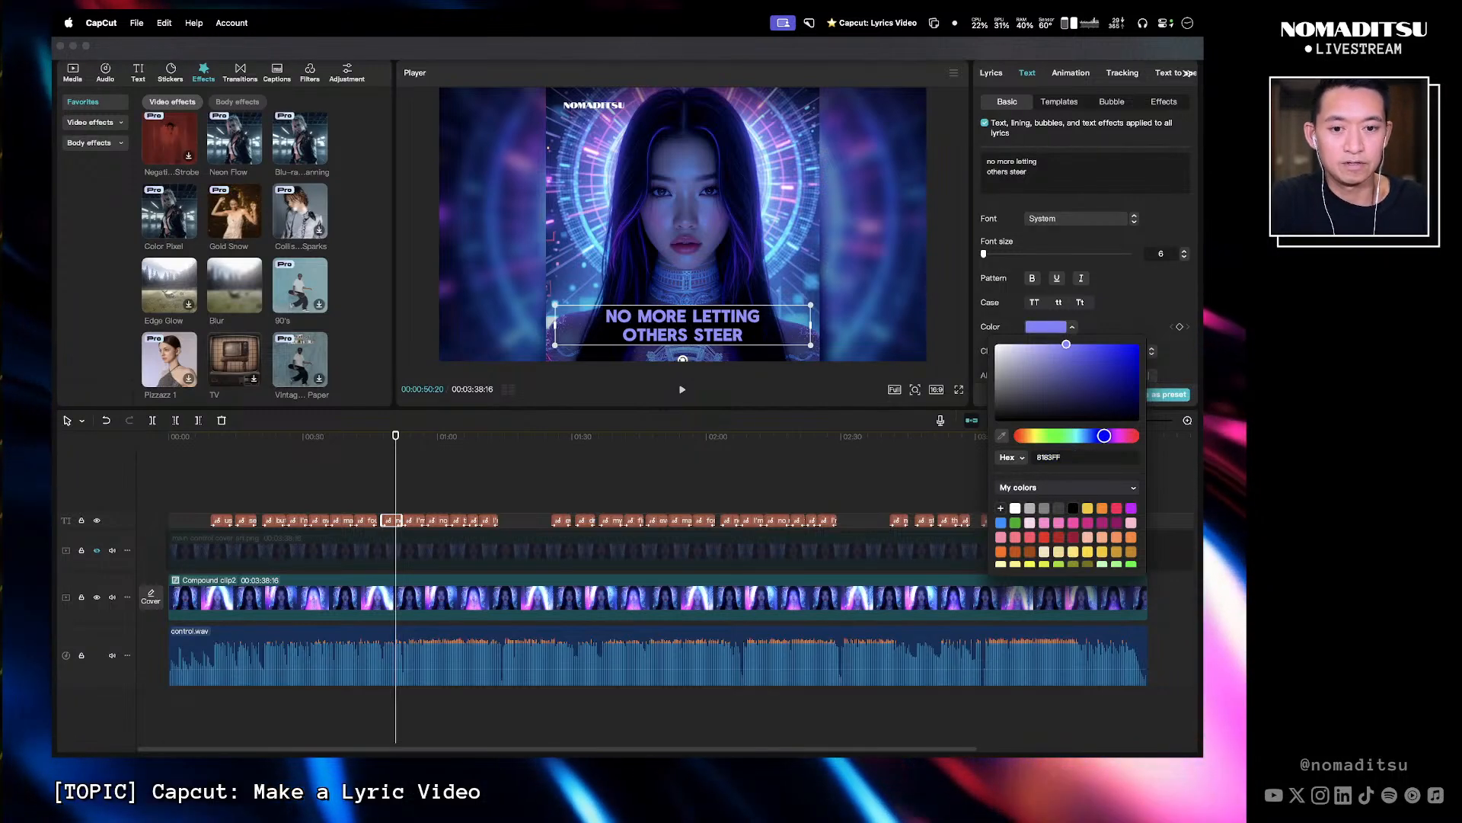
{"action": "left_click", "coordinate": [354, 453]}
{"action": "left_click_drag", "start_coordinate": [422, 444], "coordinate": [439, 449]}
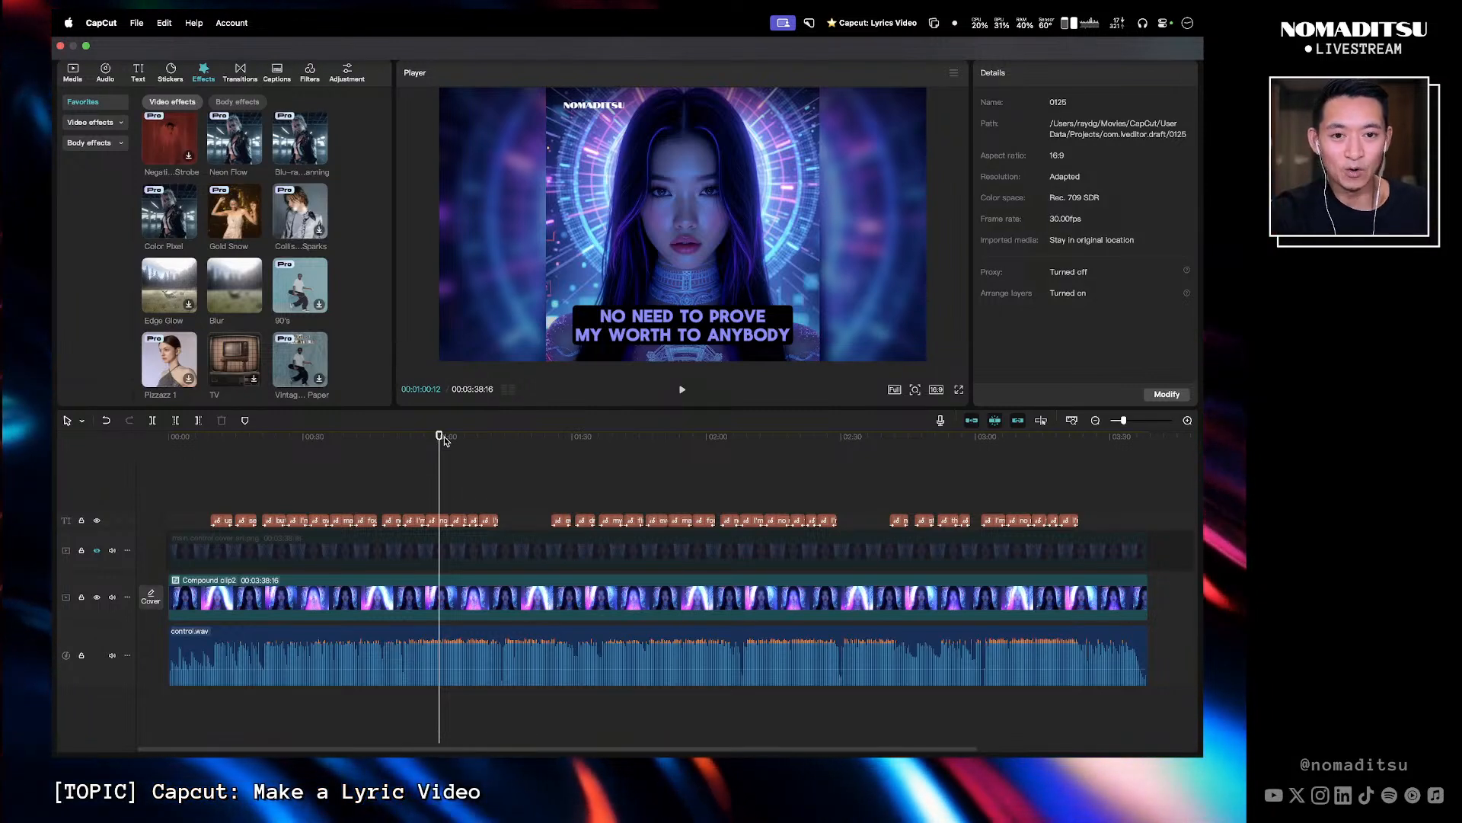
- Play the lyric video from the start in full-screen preview to review the captions
{"action": "left_click_drag", "start_coordinate": [444, 440], "coordinate": [139, 453]}
{"action": "key", "text": "space"}
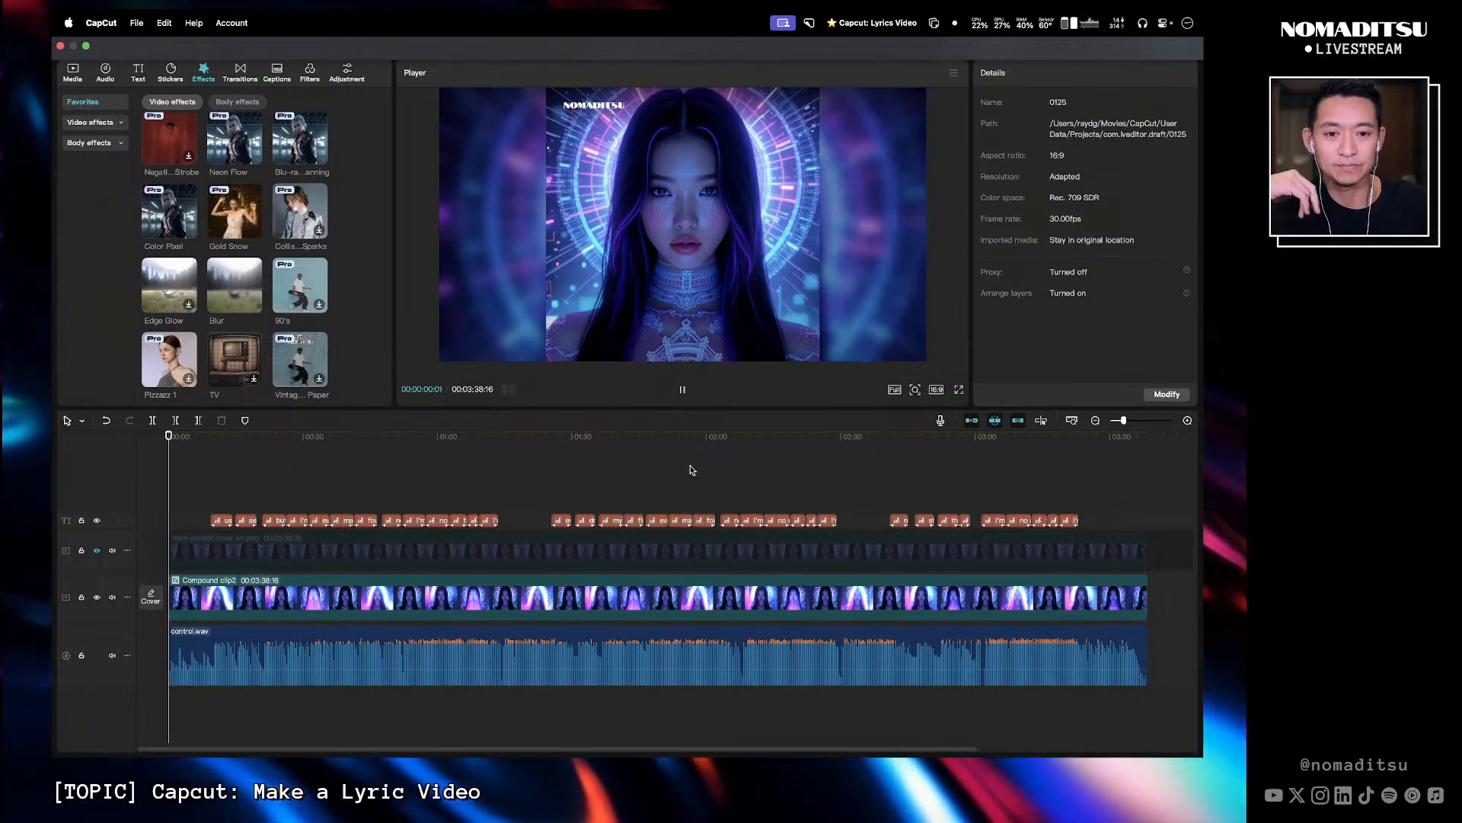
{"action": "left_click", "coordinate": [959, 390]}
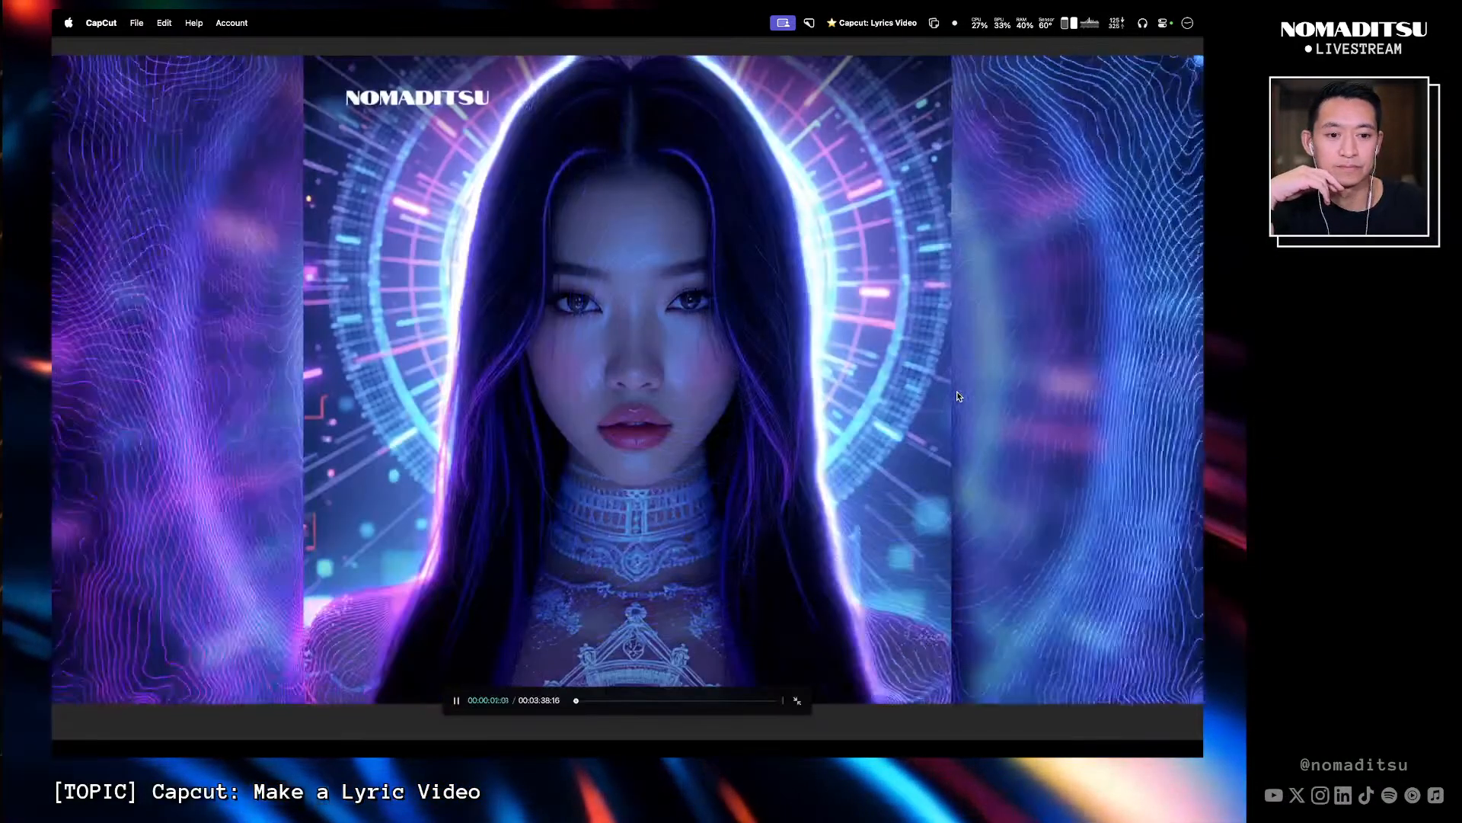
{"action": "key", "text": "XF86AudioRaiseVolume"}
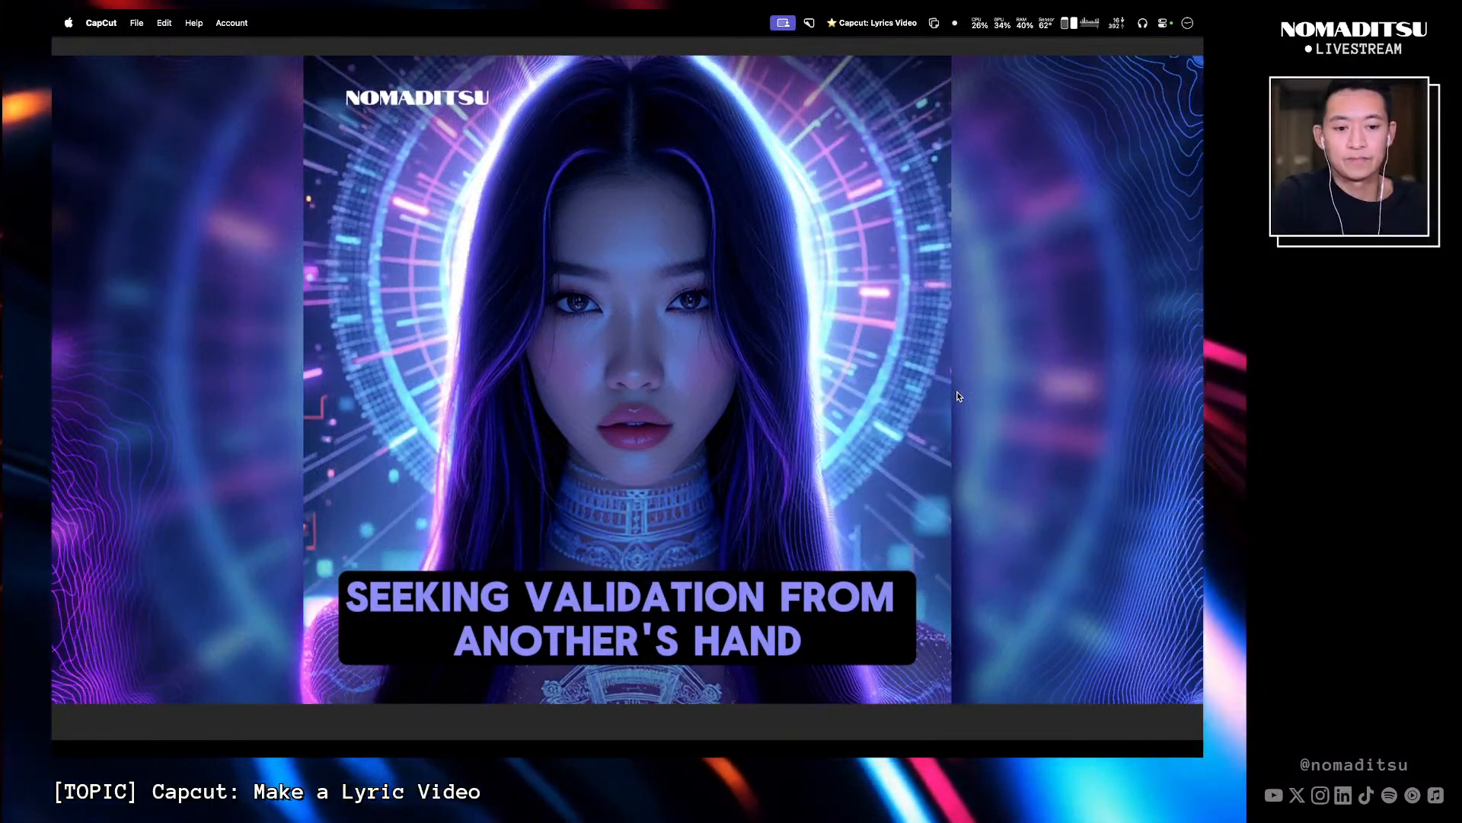
{"action": "key", "text": "Escape"}
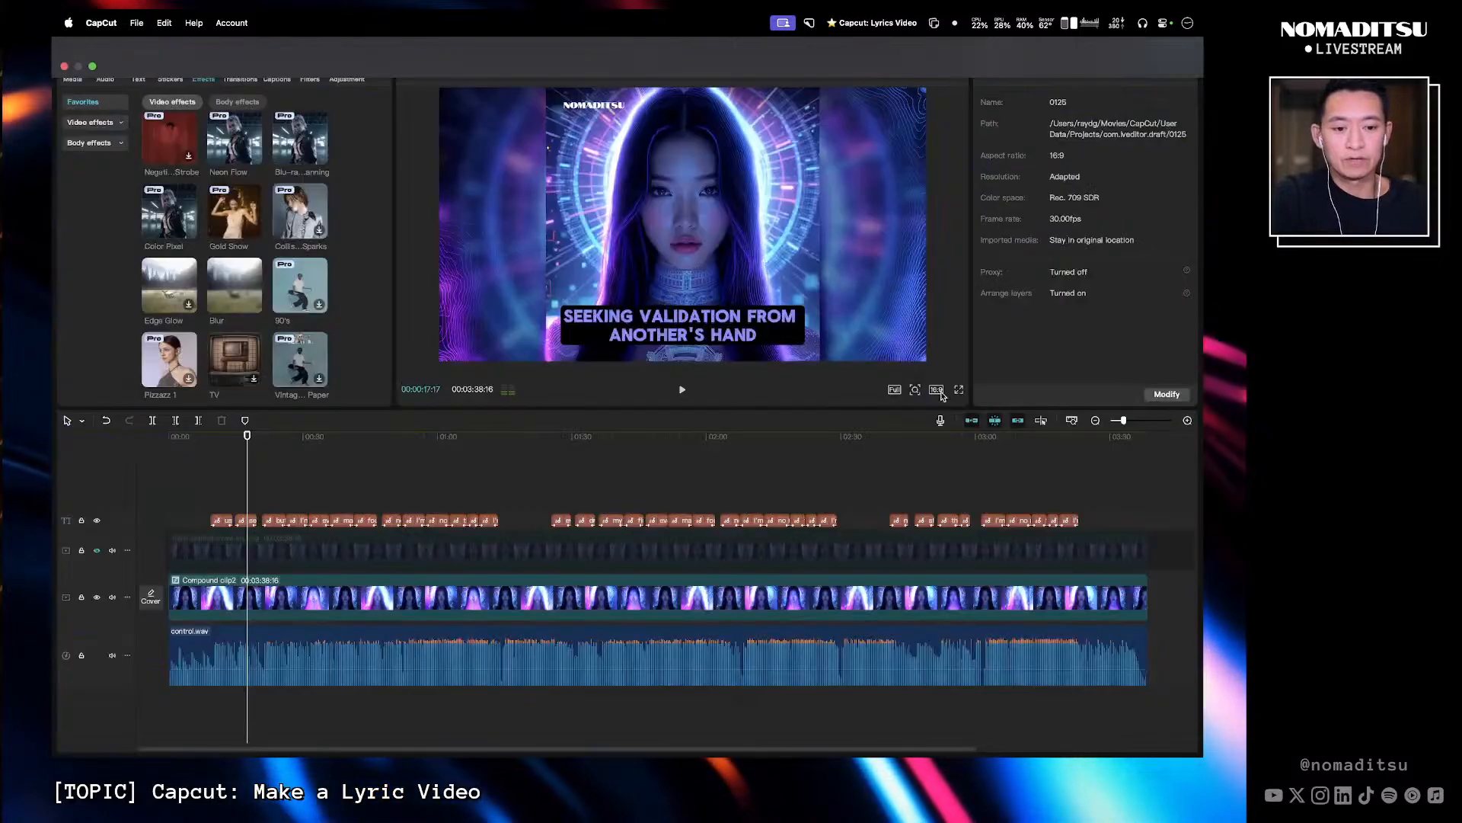
- Break the 'seeking validationfrom another's hand' caption into 'seeking validation' and 'from another's hand'
{"action": "left_click", "coordinate": [250, 521]}
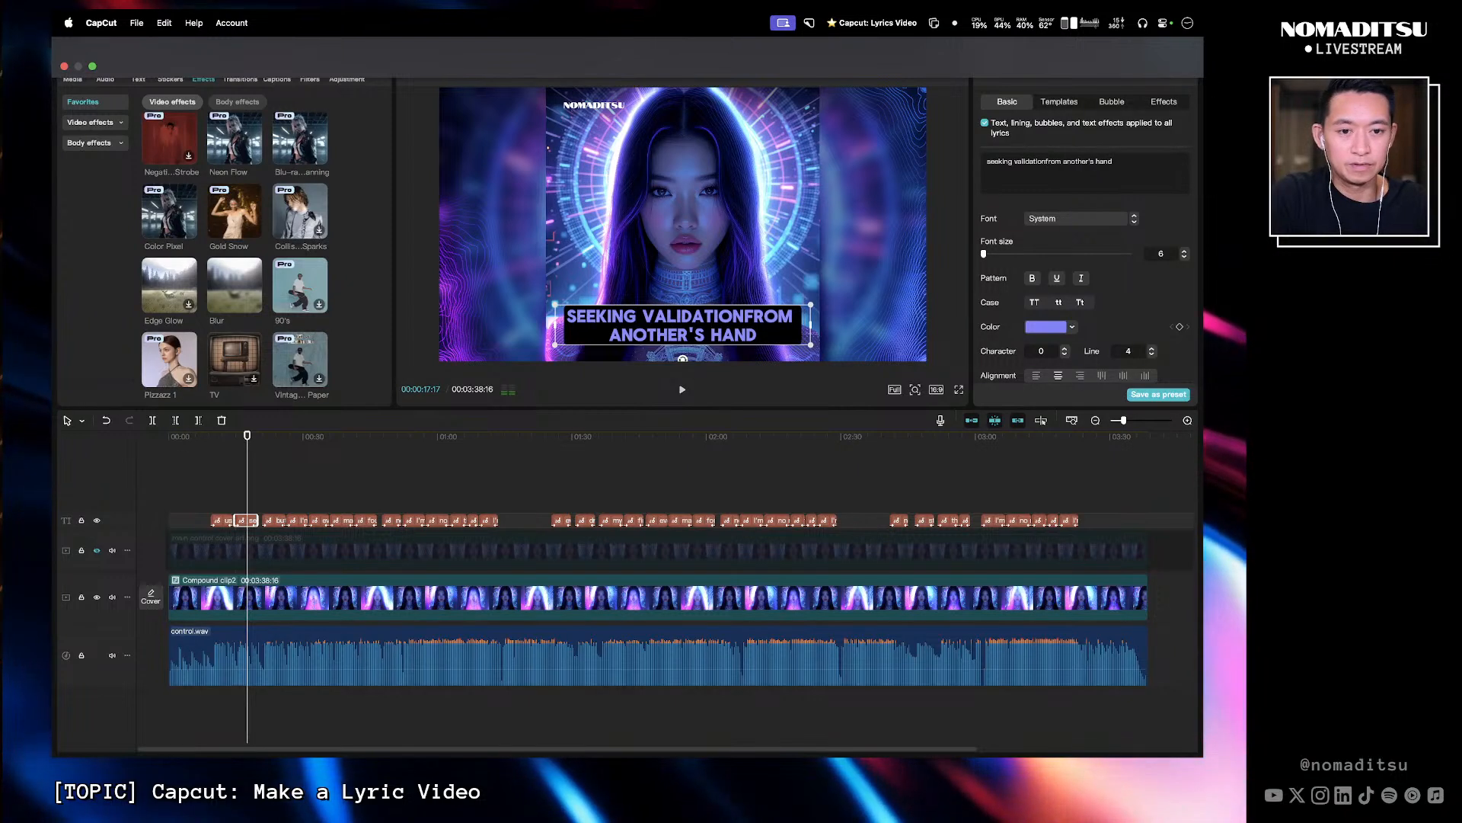
{"action": "key", "text": "Return"}
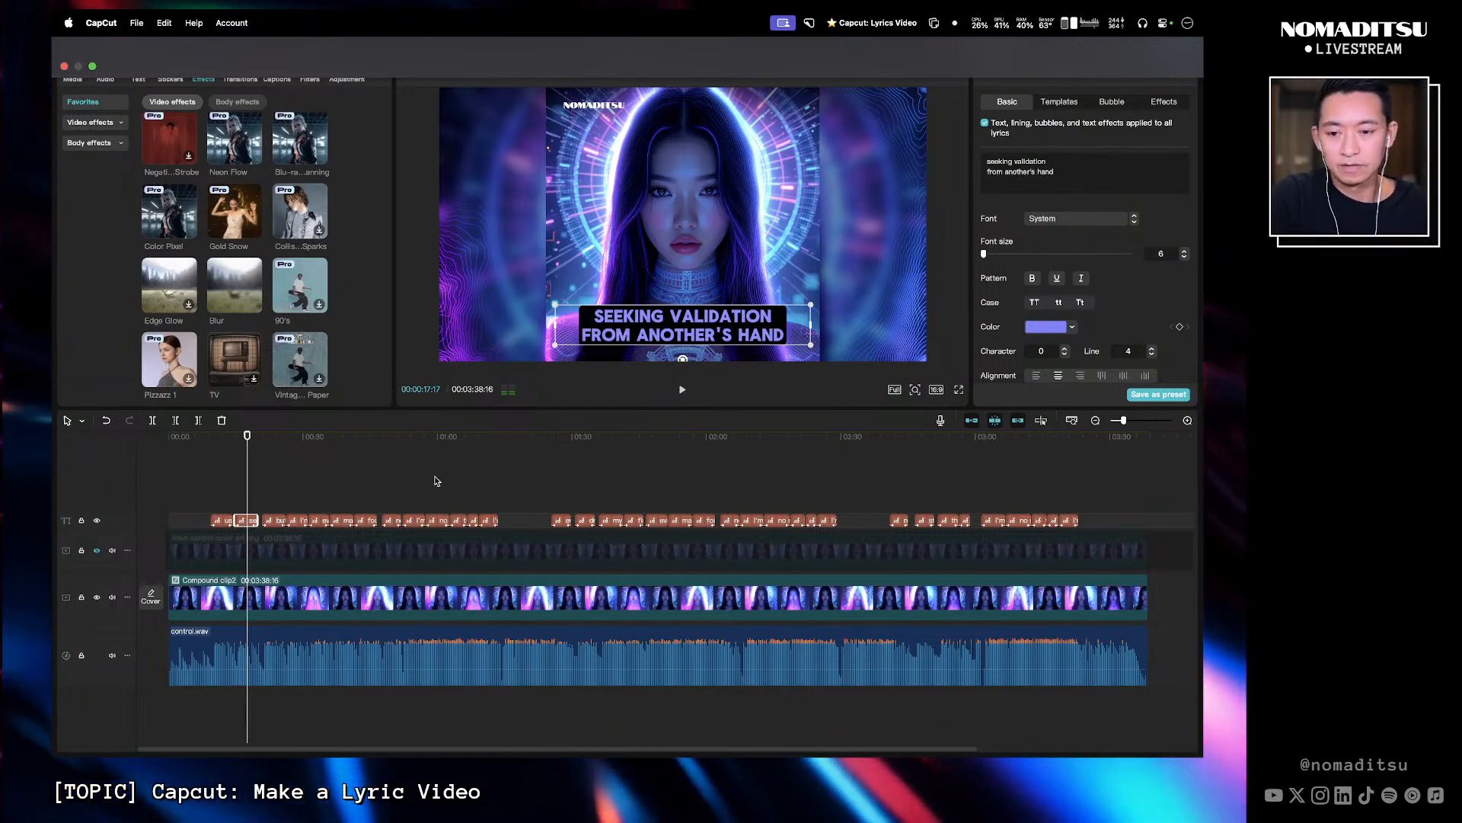
{"action": "left_click_drag", "start_coordinate": [241, 438], "coordinate": [245, 441]}
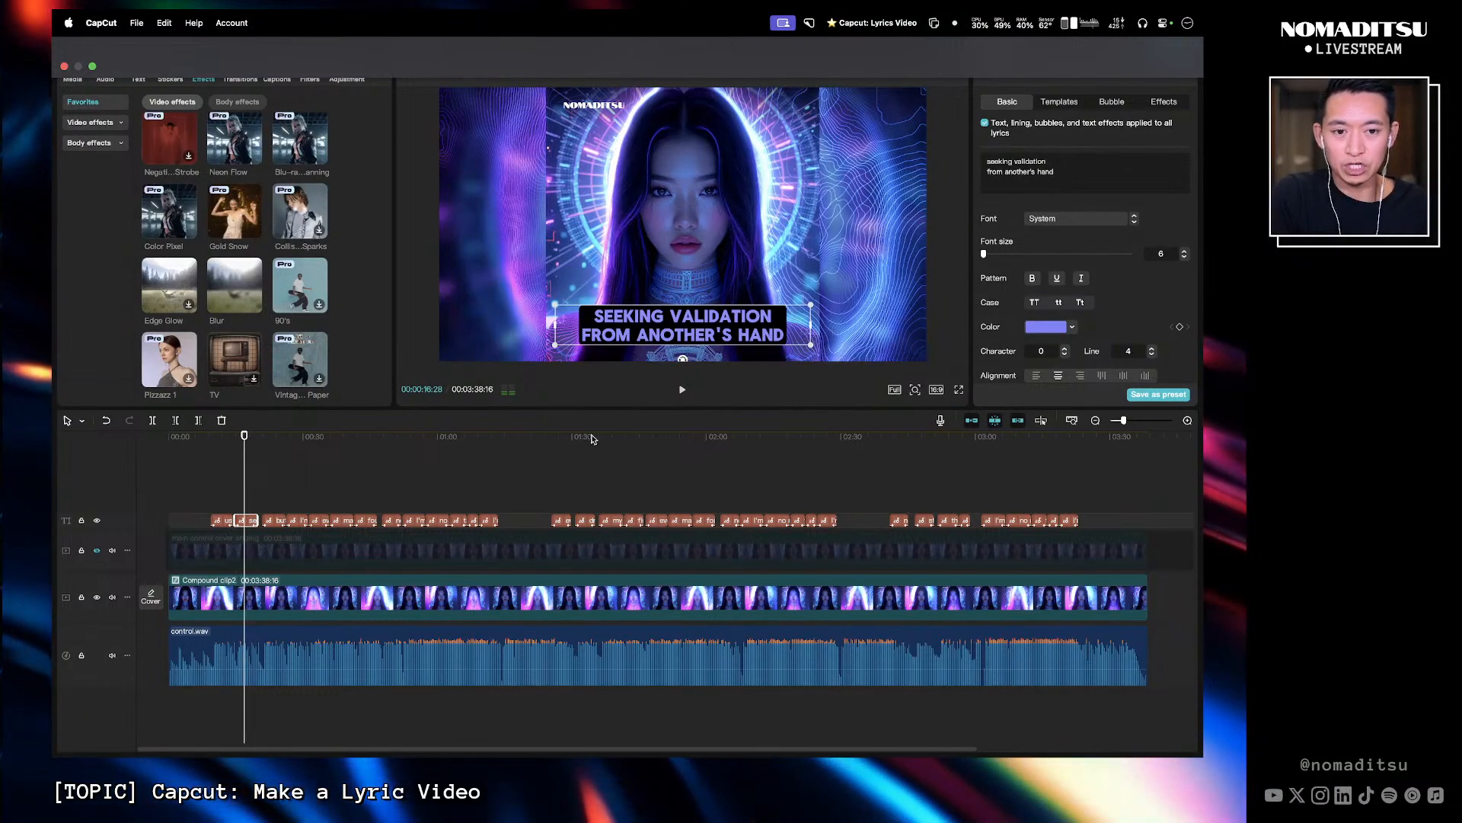
- Play the lyric video in full-screen preview to review the edited captions
{"action": "left_click", "coordinate": [960, 391]}
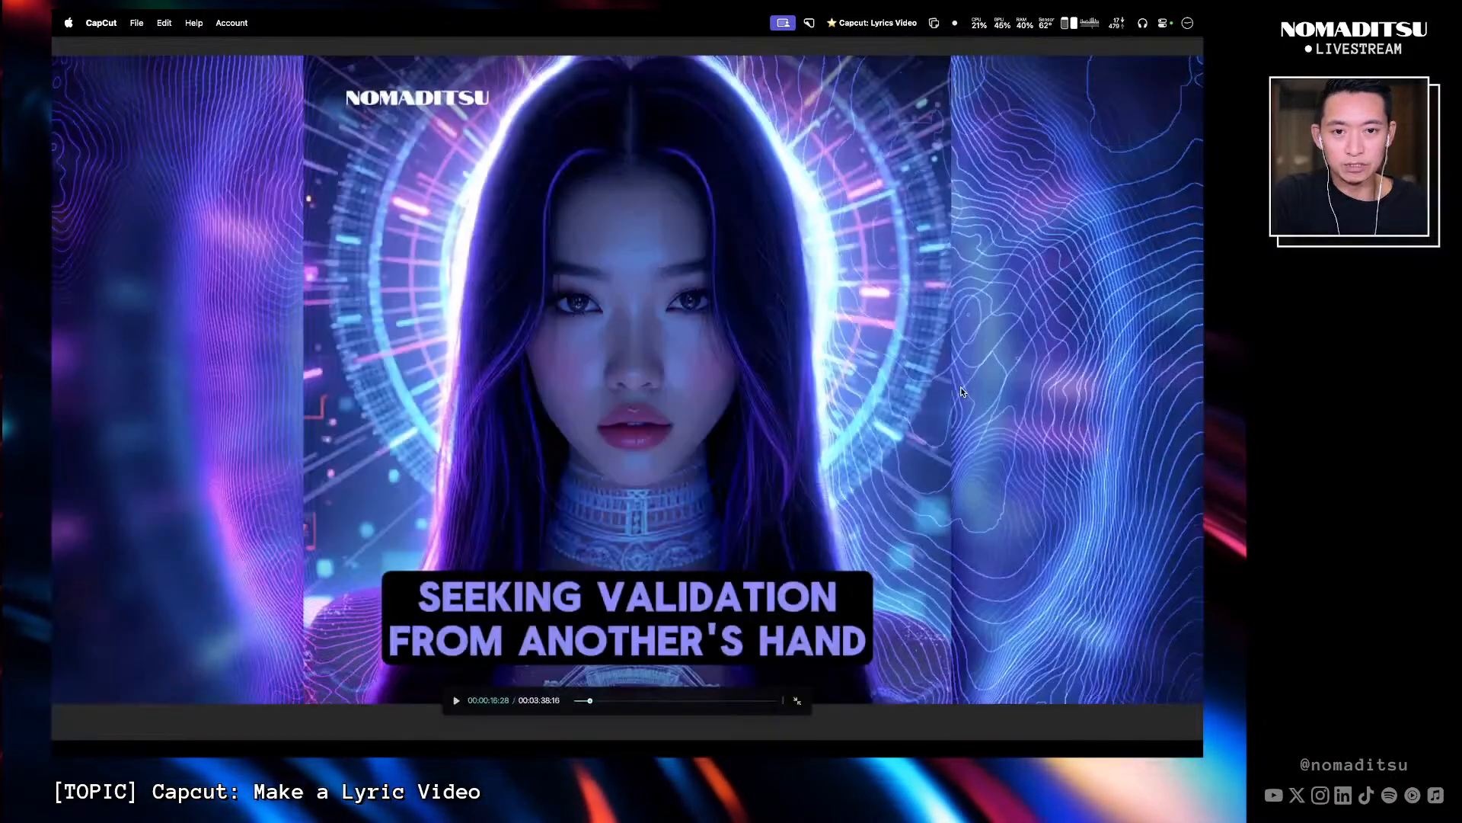
{"action": "key", "text": "space"}
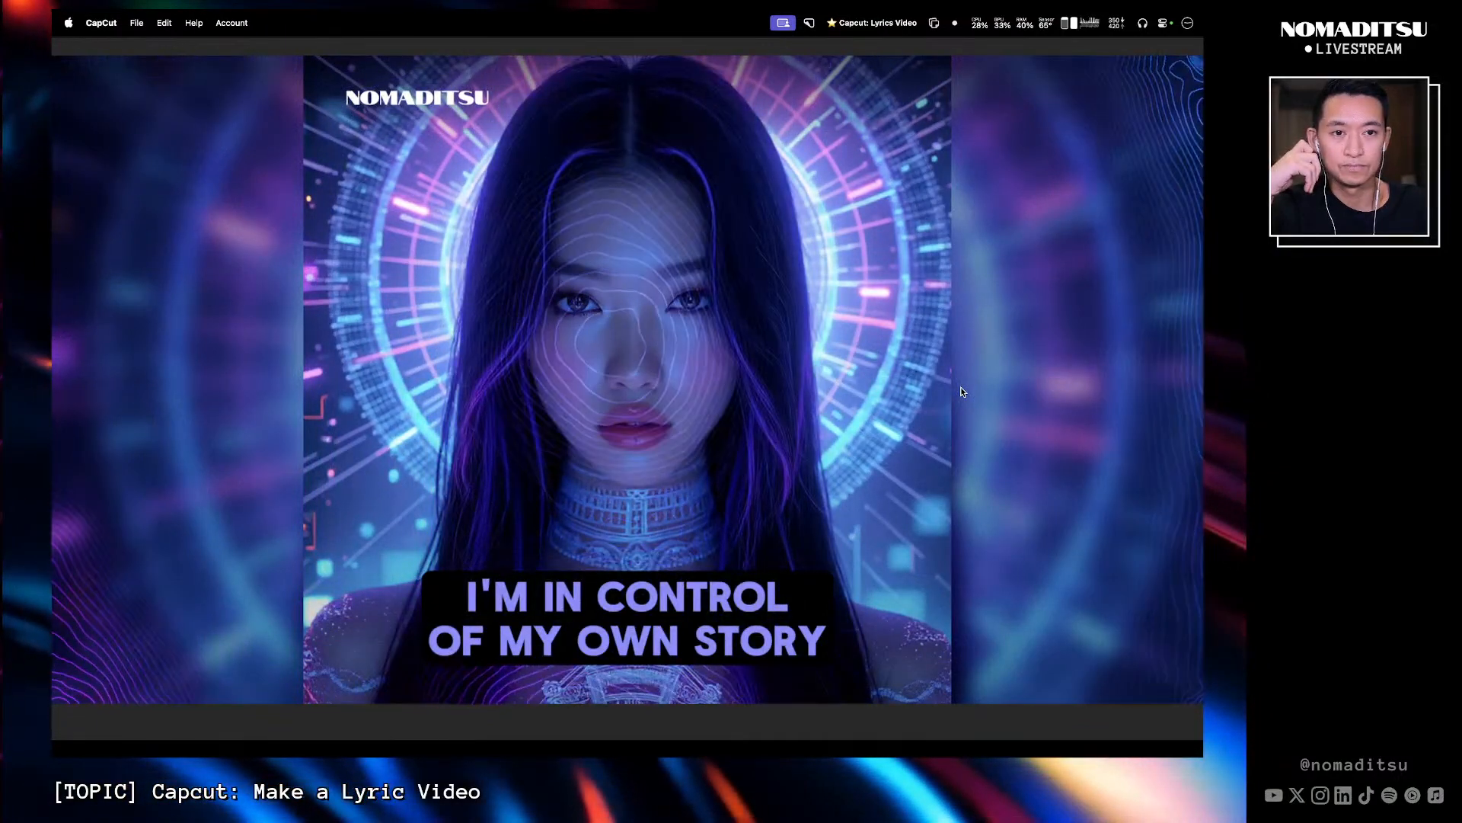
{"action": "key", "text": "XF86AudioLowerVolume"}
{"action": "key", "text": "XF86AudioLowerVolume"}
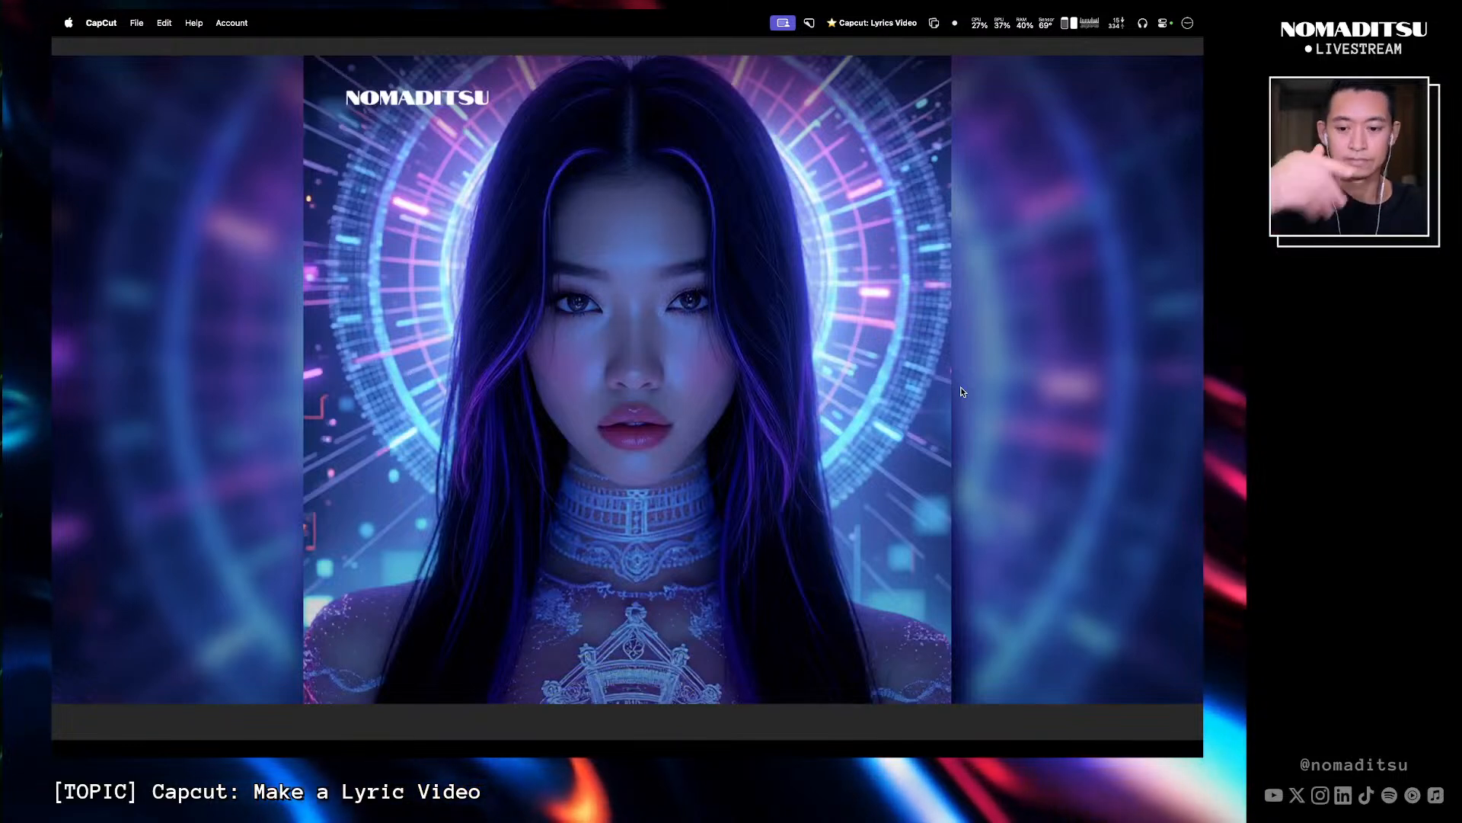
{"action": "key", "text": "Escape"}
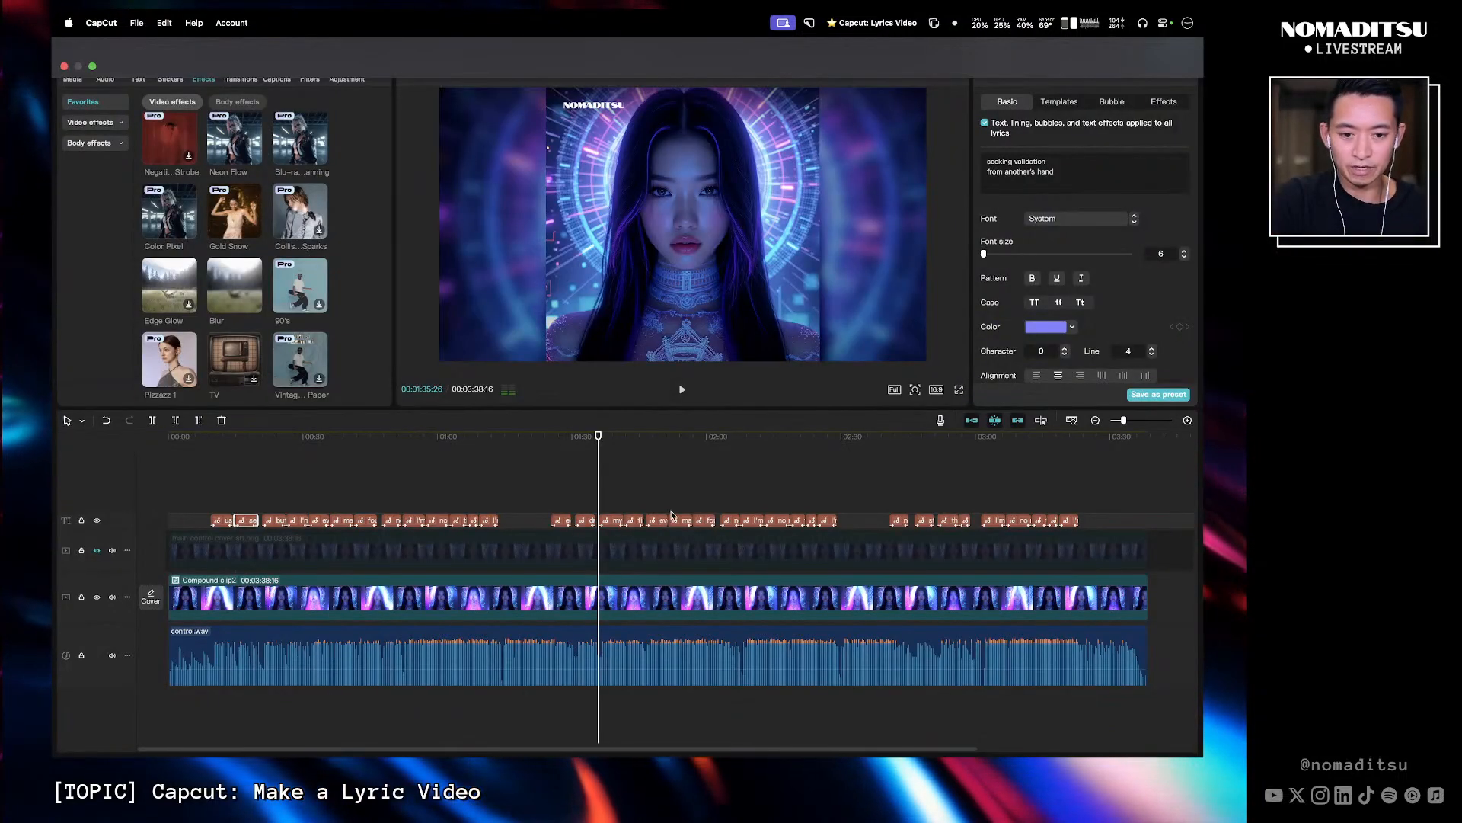
- Select all lyric captions and inspect their shared text colour
{"action": "left_click", "coordinate": [190, 487]}
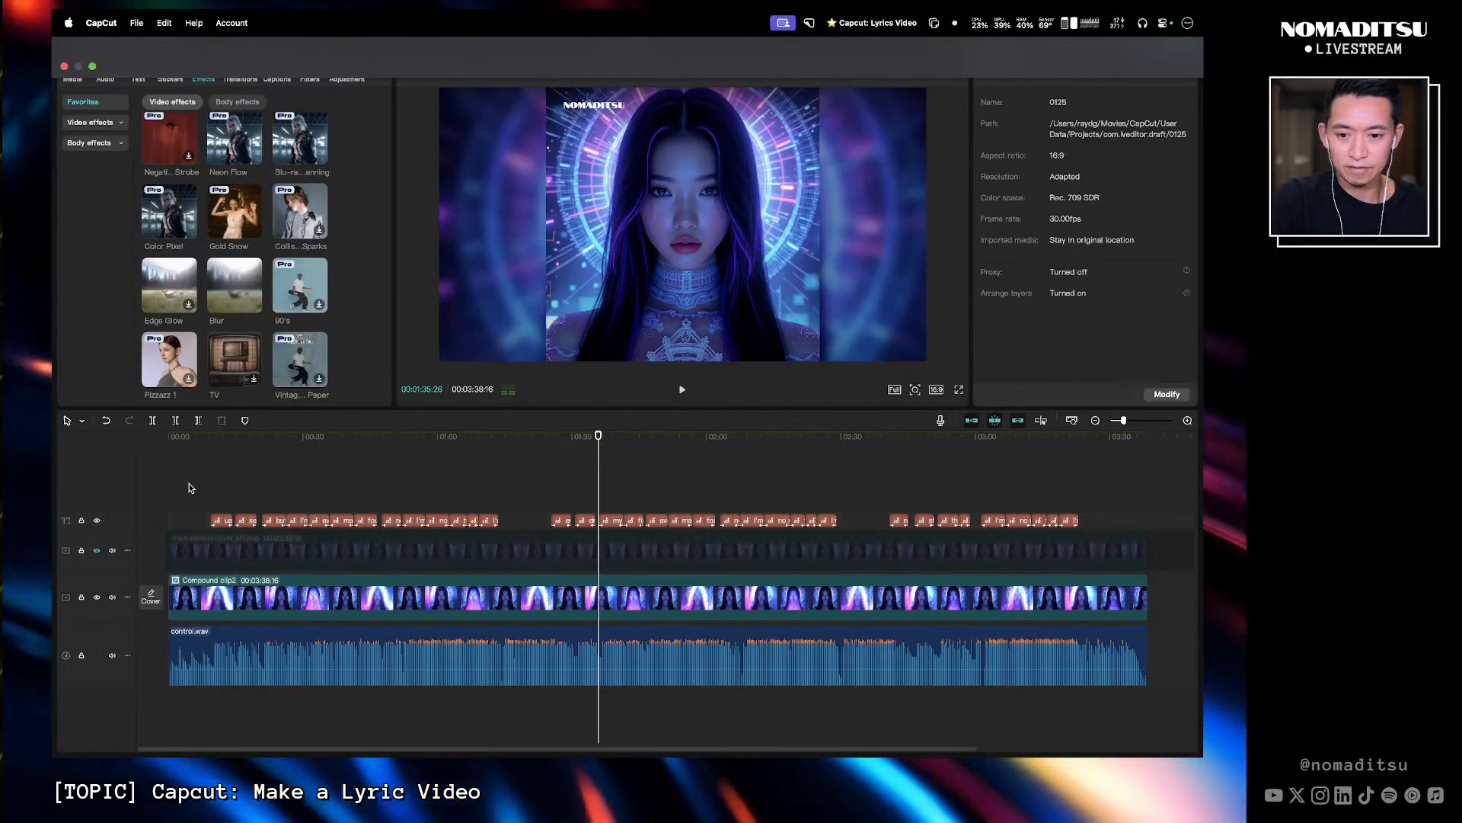
{"action": "left_click_drag", "start_coordinate": [1001, 490], "coordinate": [1101, 521]}
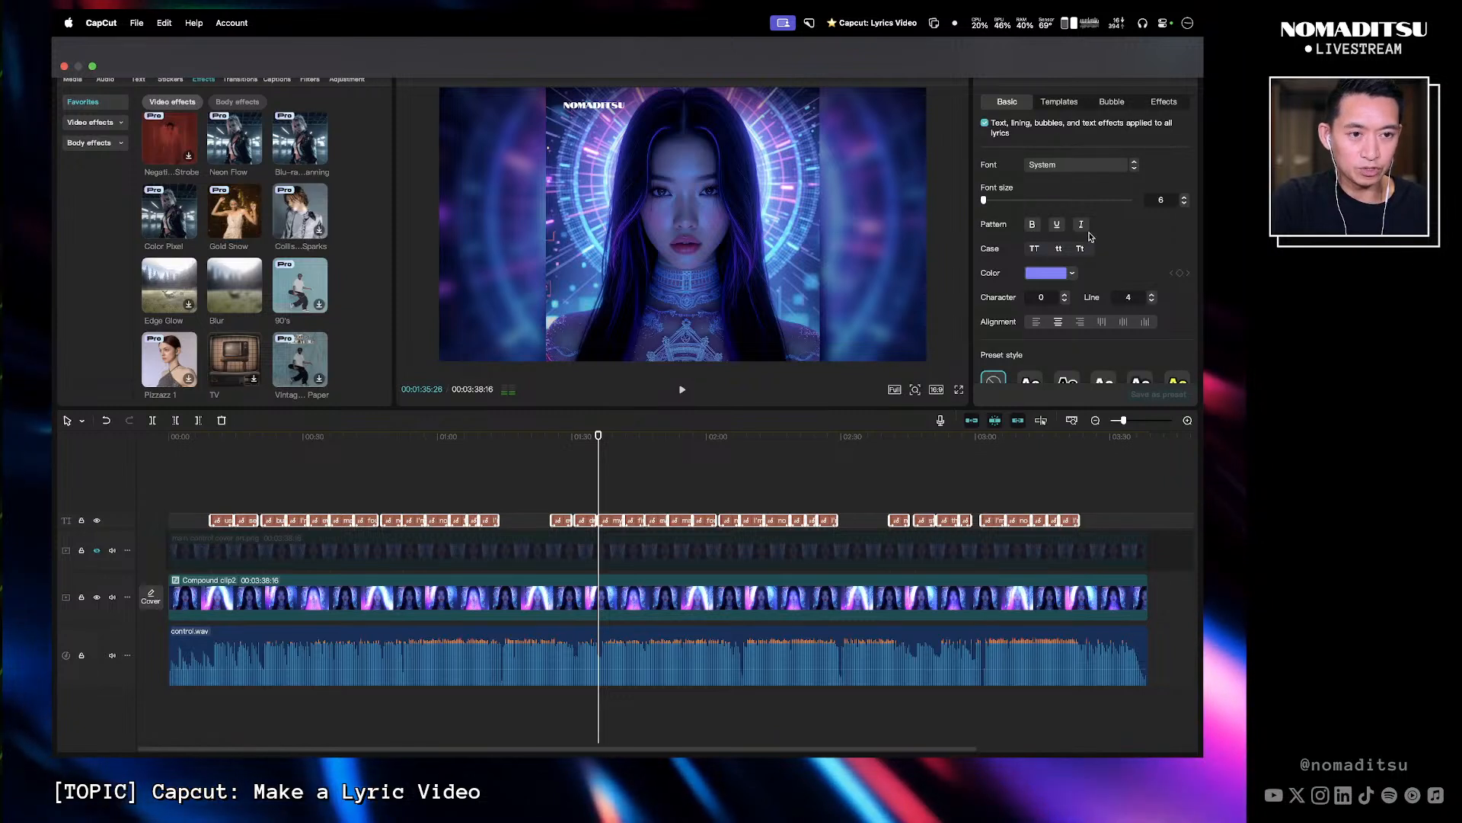
{"action": "scroll", "coordinate": [1091, 237], "scroll_direction": "down", "scroll_amount": 5}
{"action": "scroll", "coordinate": [1090, 244], "scroll_direction": "up", "scroll_amount": 5}
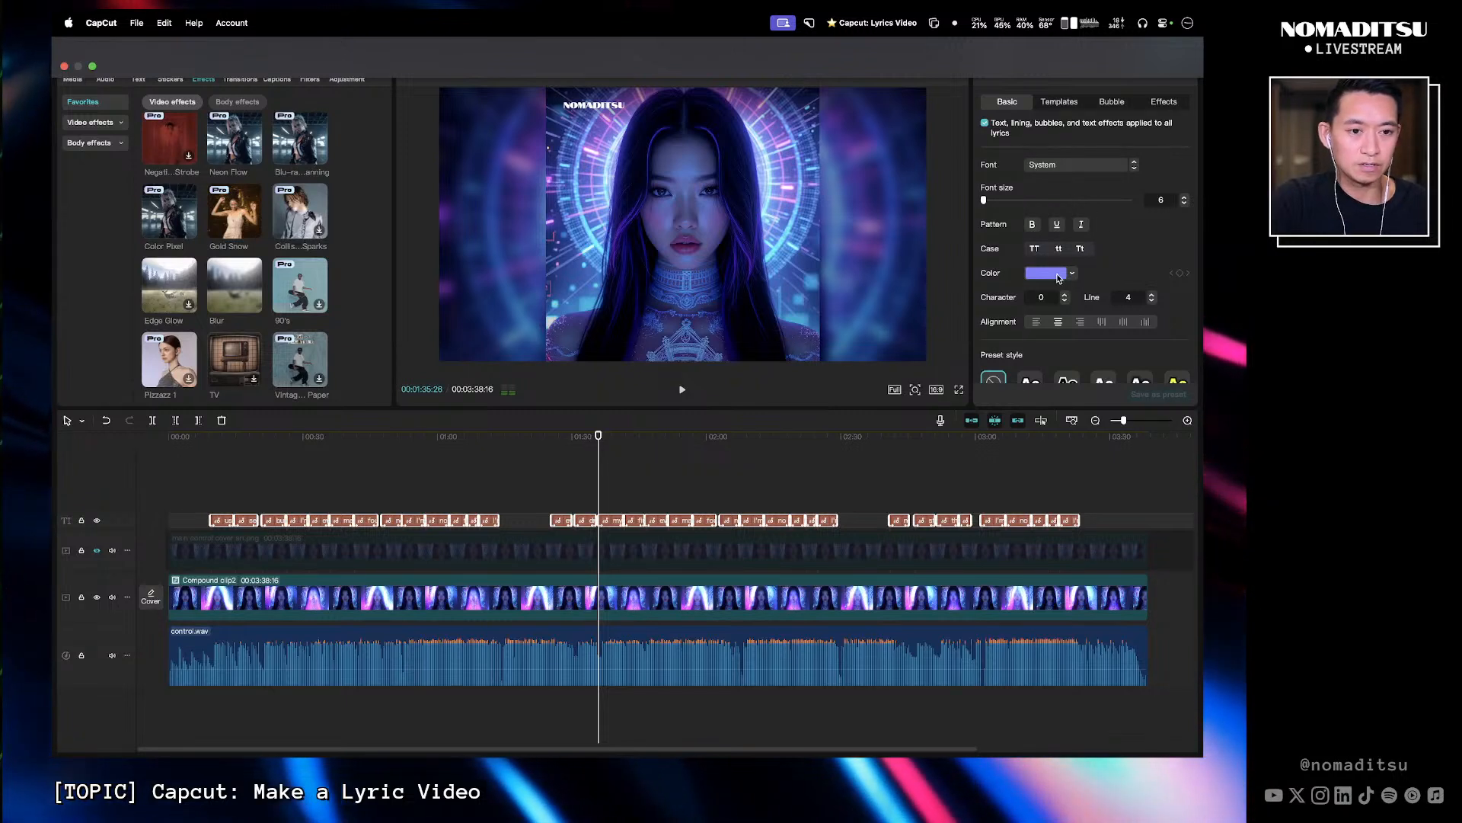
{"action": "left_click", "coordinate": [1056, 274]}
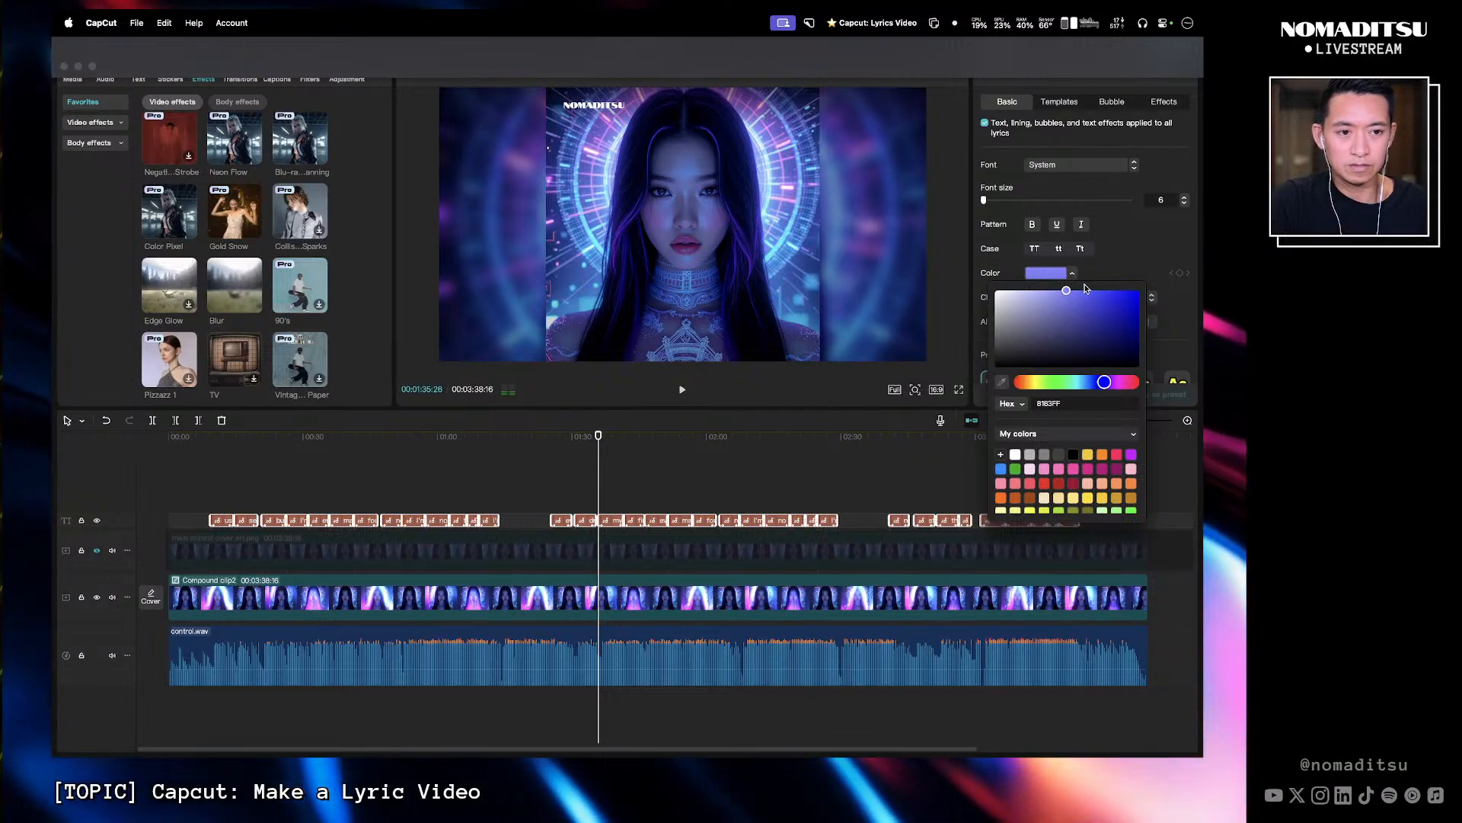
{"action": "left_click", "coordinate": [1101, 275]}
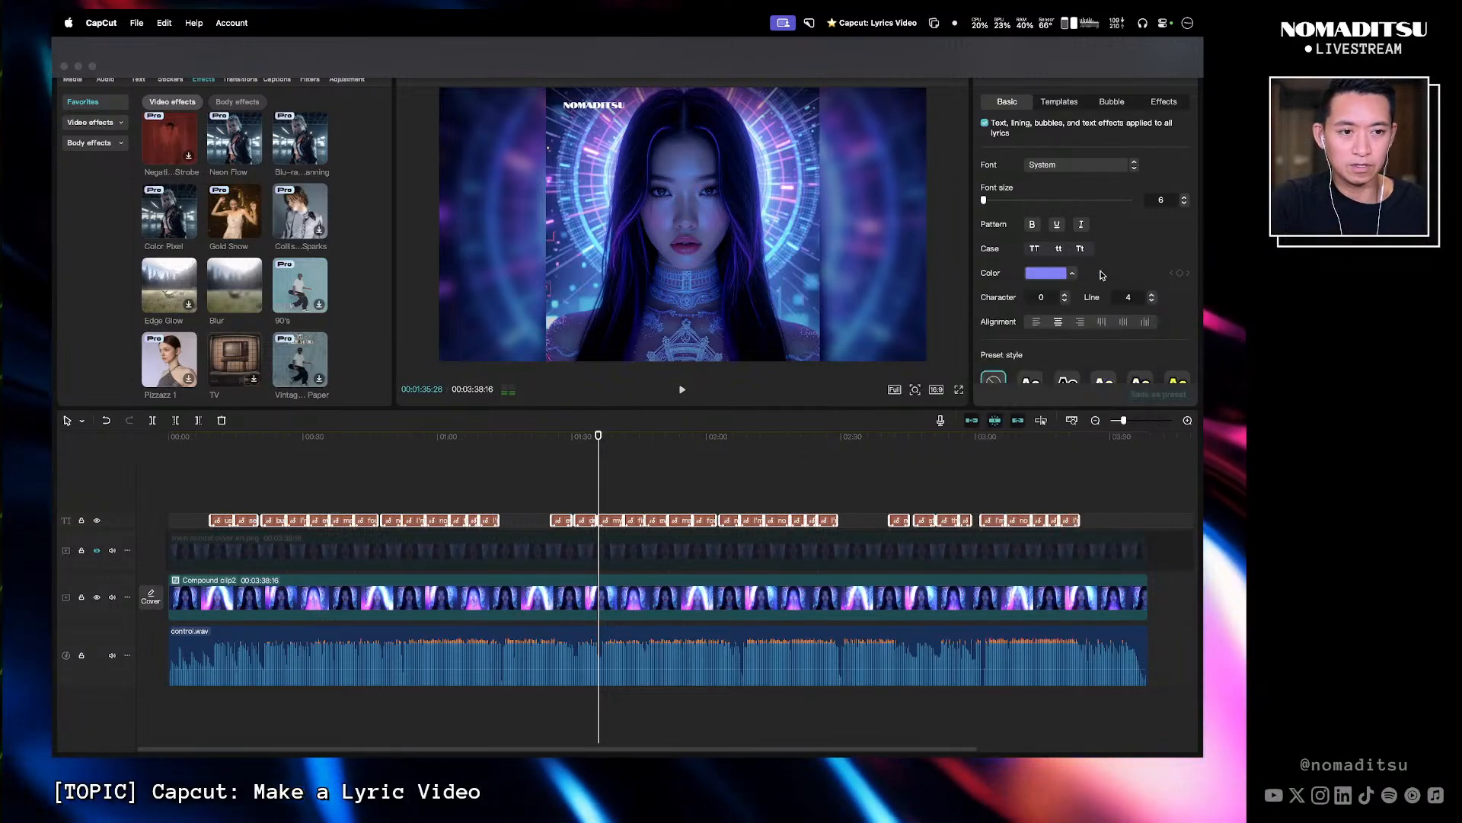
{"action": "left_click", "coordinate": [1083, 497]}
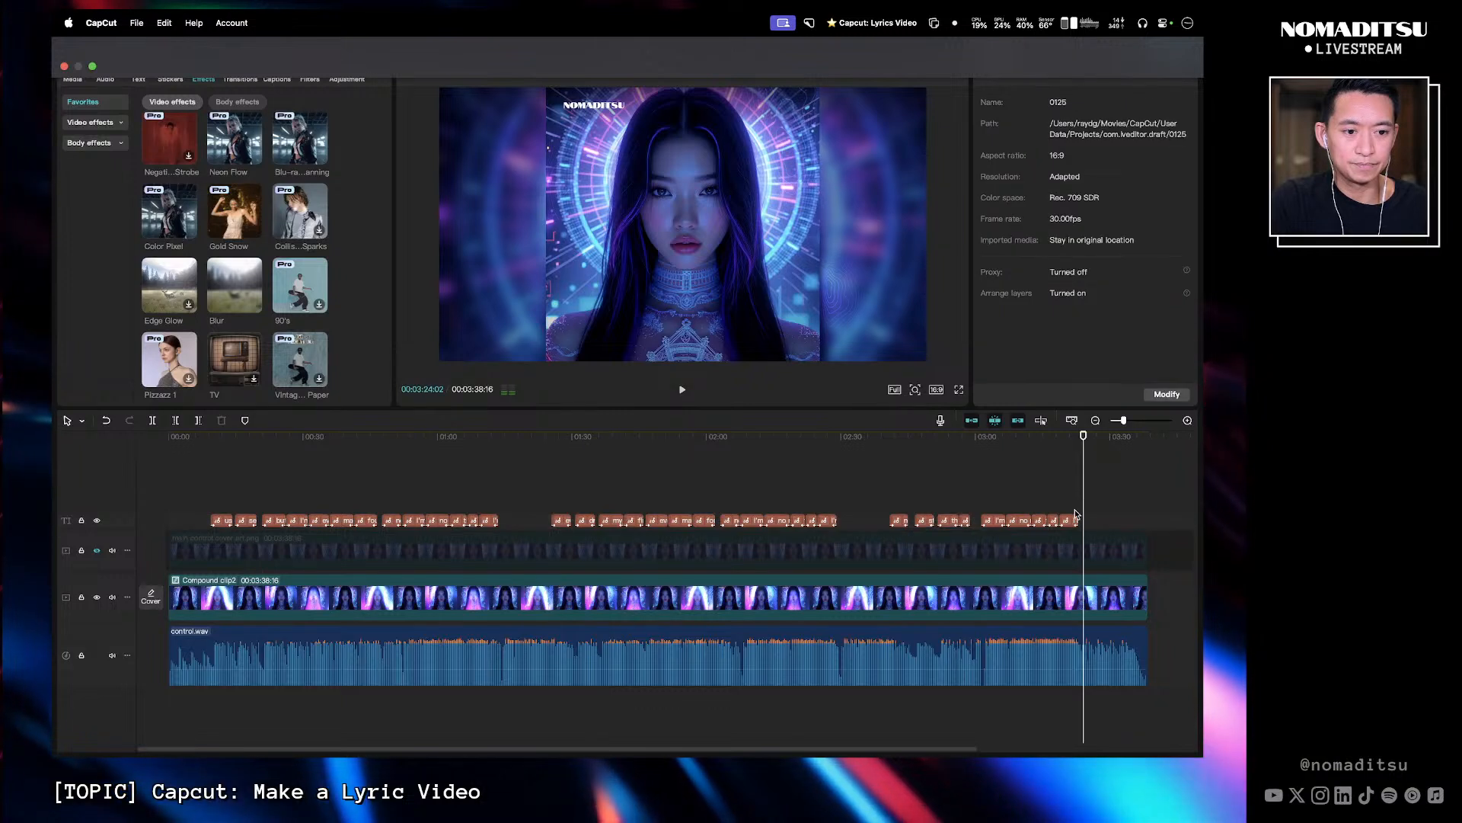
{"action": "left_click", "coordinate": [1071, 520]}
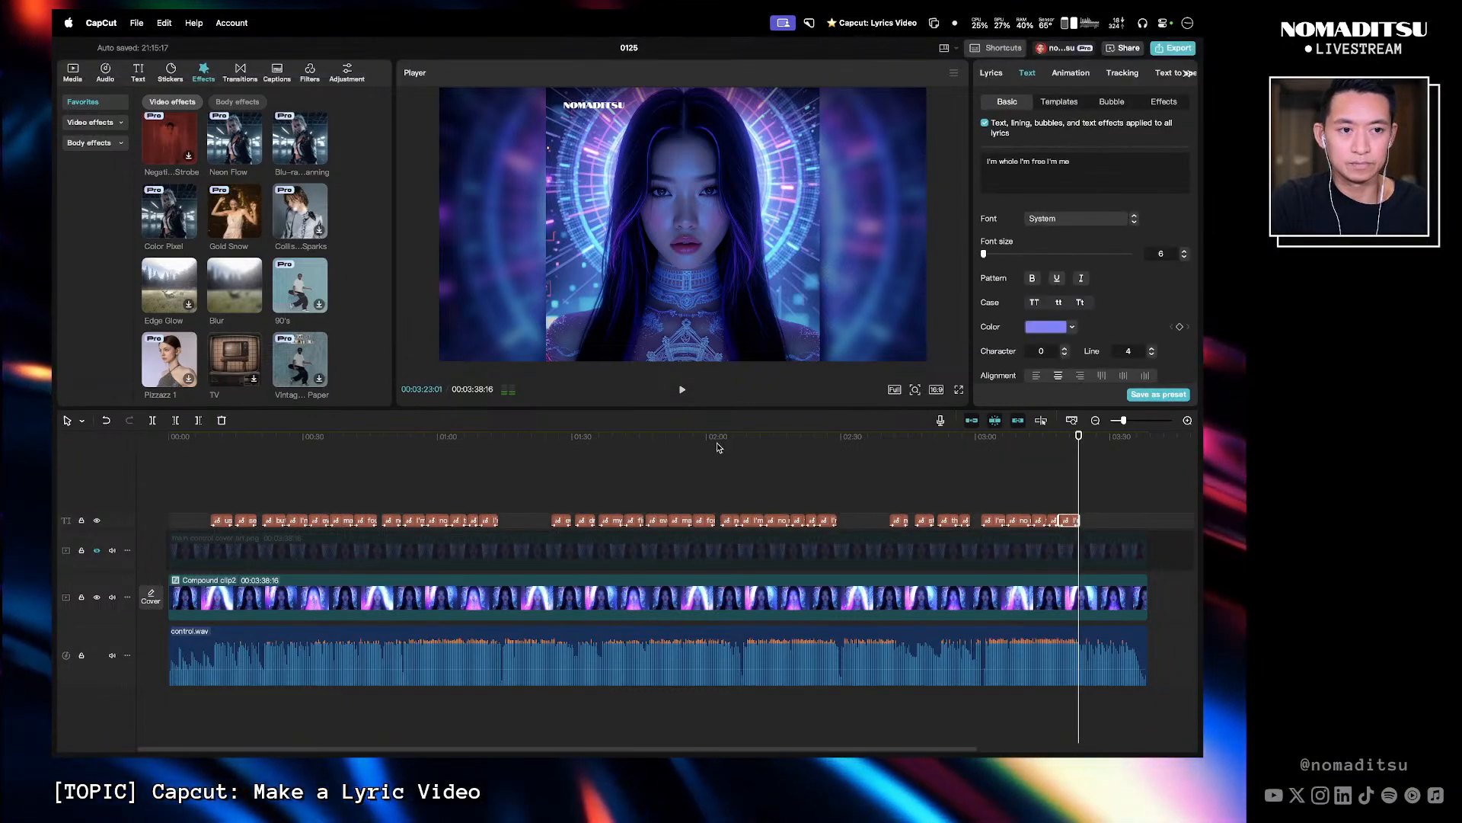
{"action": "left_click", "coordinate": [1104, 493]}
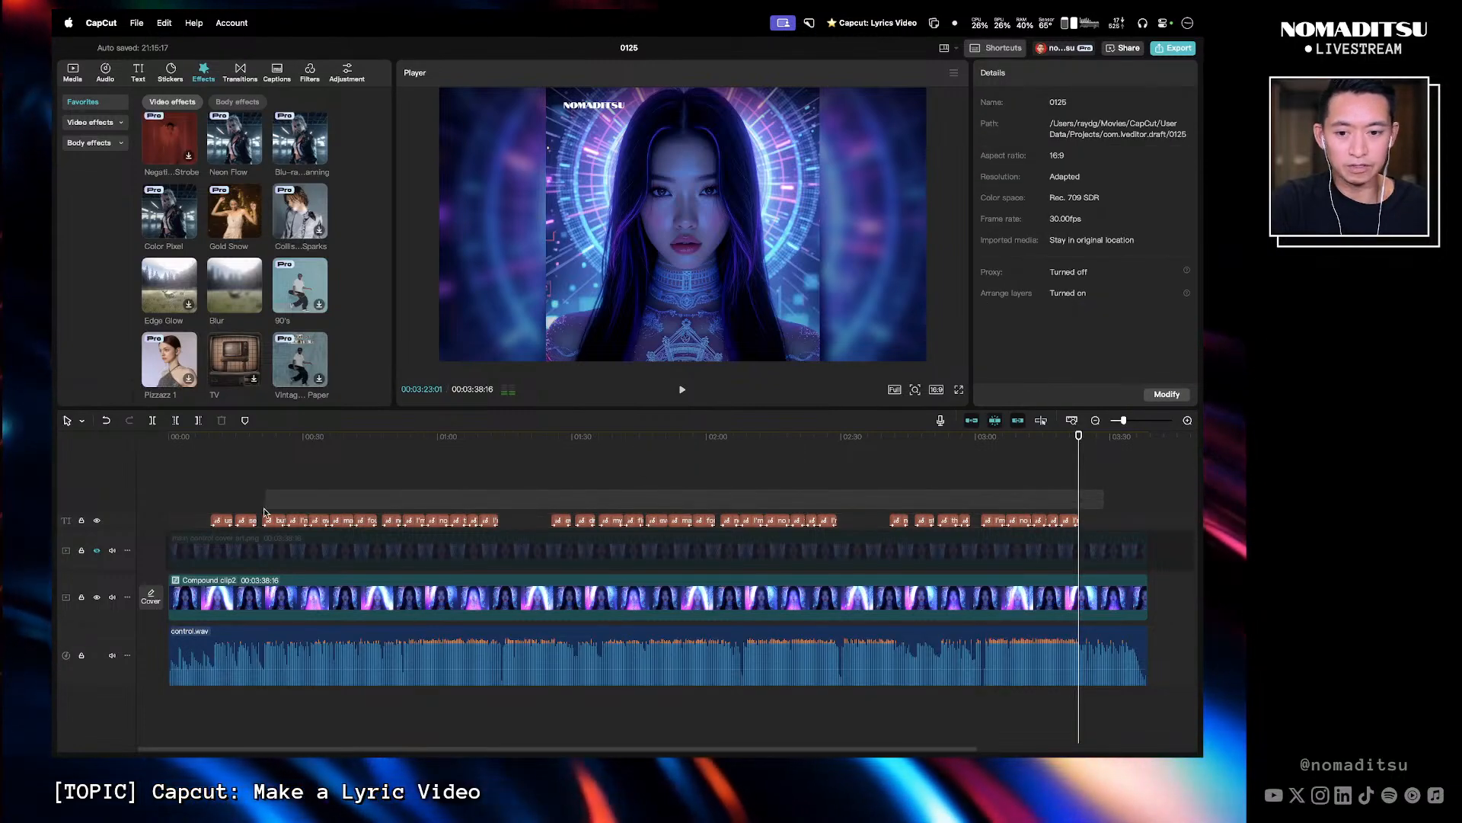
- Apply the 'Snow...ring' In animation and the Laser Cut Out animation to all lyric captions
{"action": "left_click_drag", "start_coordinate": [223, 510], "coordinate": [228, 511]}
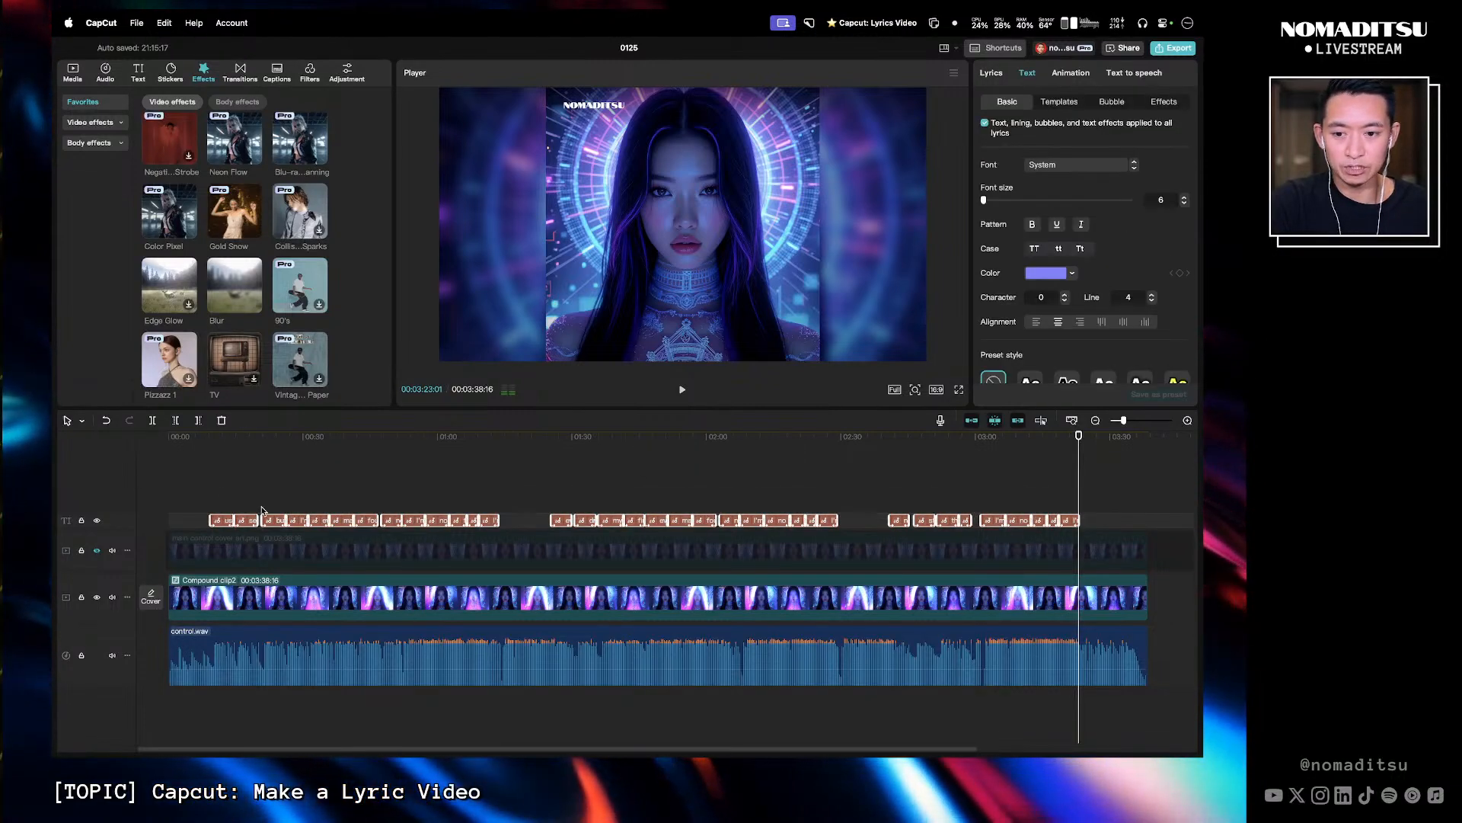
{"action": "left_click", "coordinate": [1066, 73]}
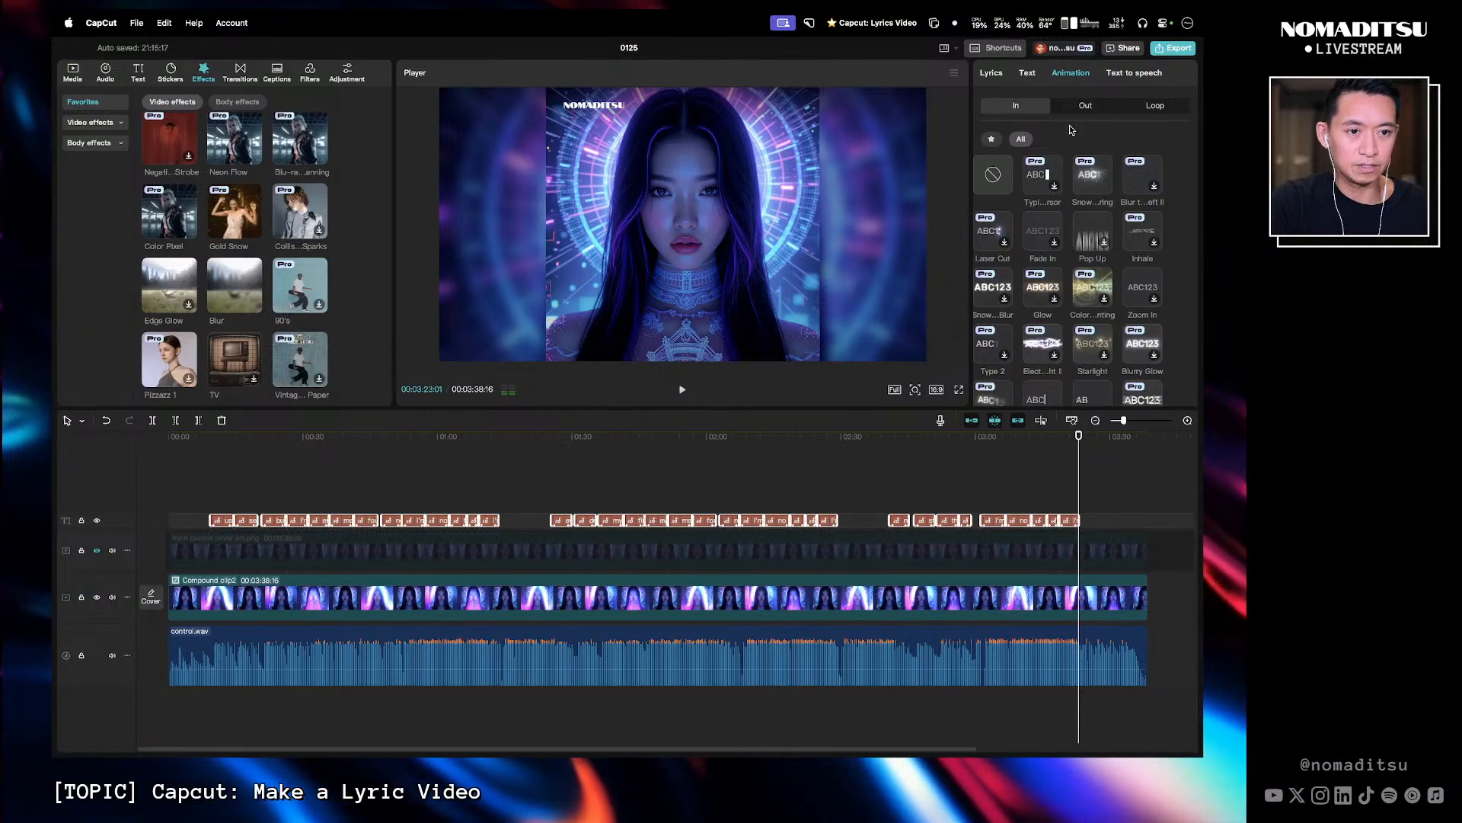
{"action": "left_click", "coordinate": [1094, 181]}
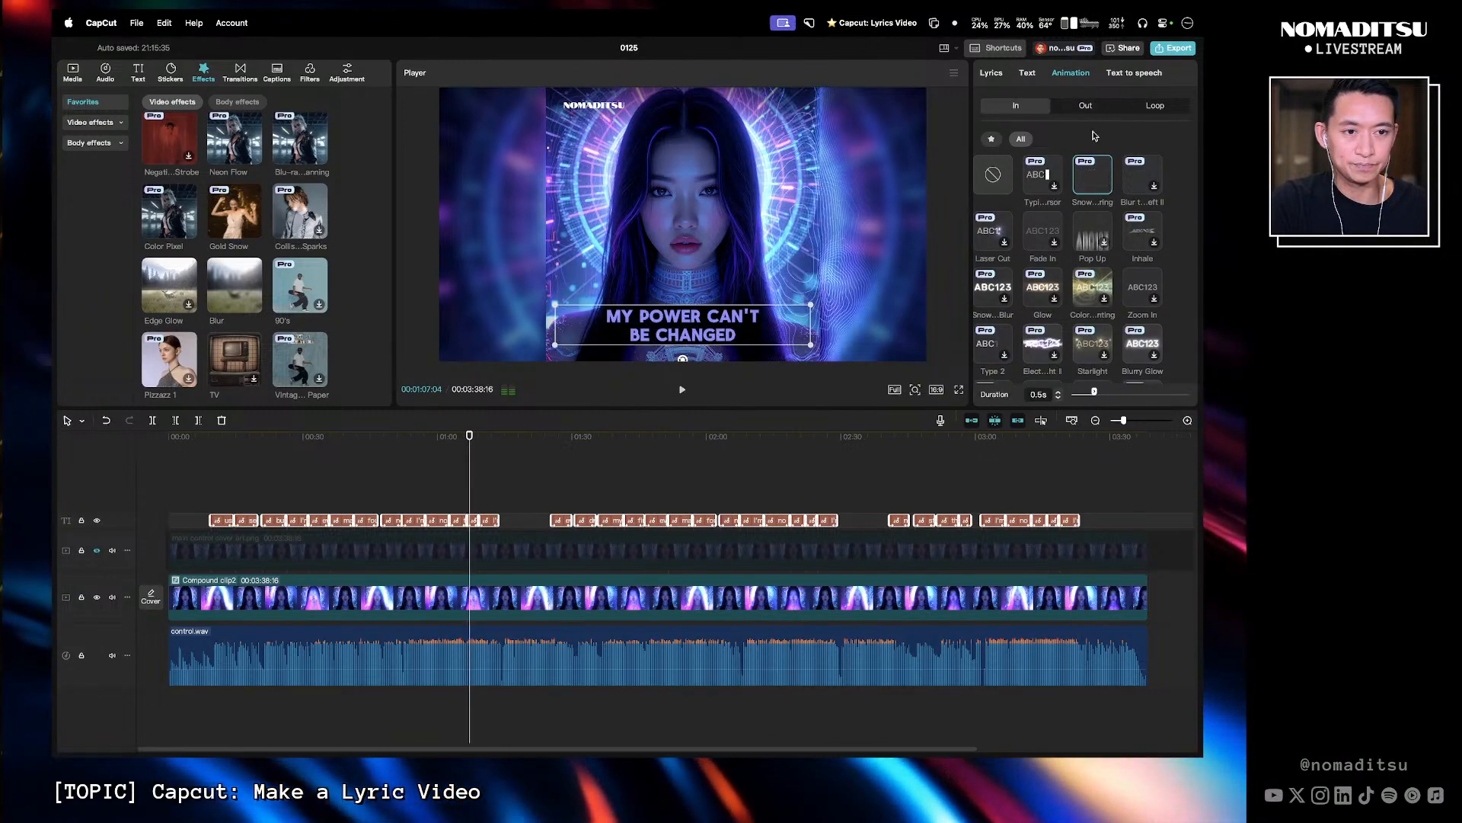
{"action": "left_click", "coordinate": [1087, 107]}
{"action": "left_click", "coordinate": [1143, 181]}
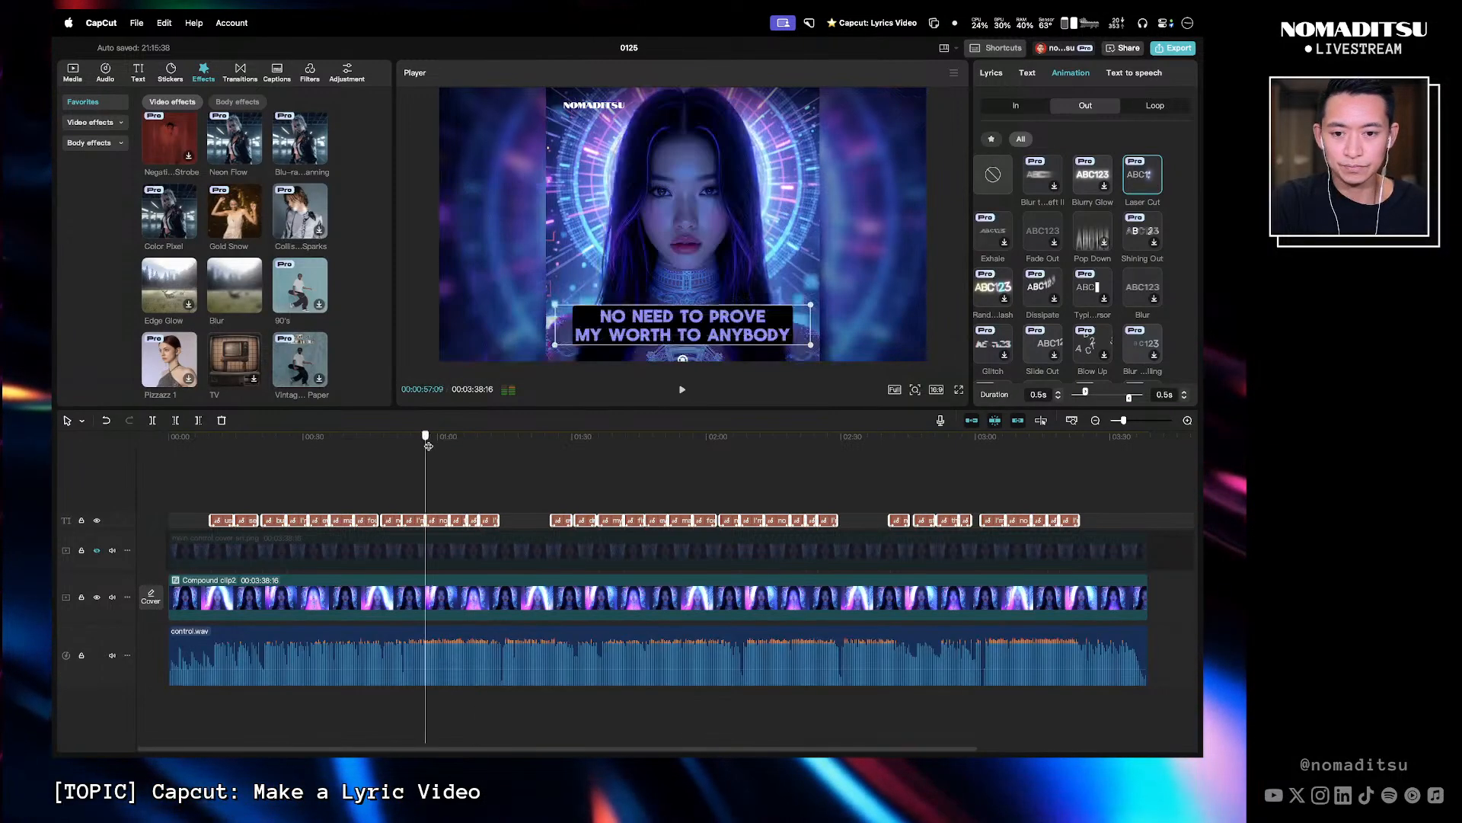
- Play the lyric video from the start in full-screen preview to review the caption animations
{"action": "left_click", "coordinate": [446, 460]}
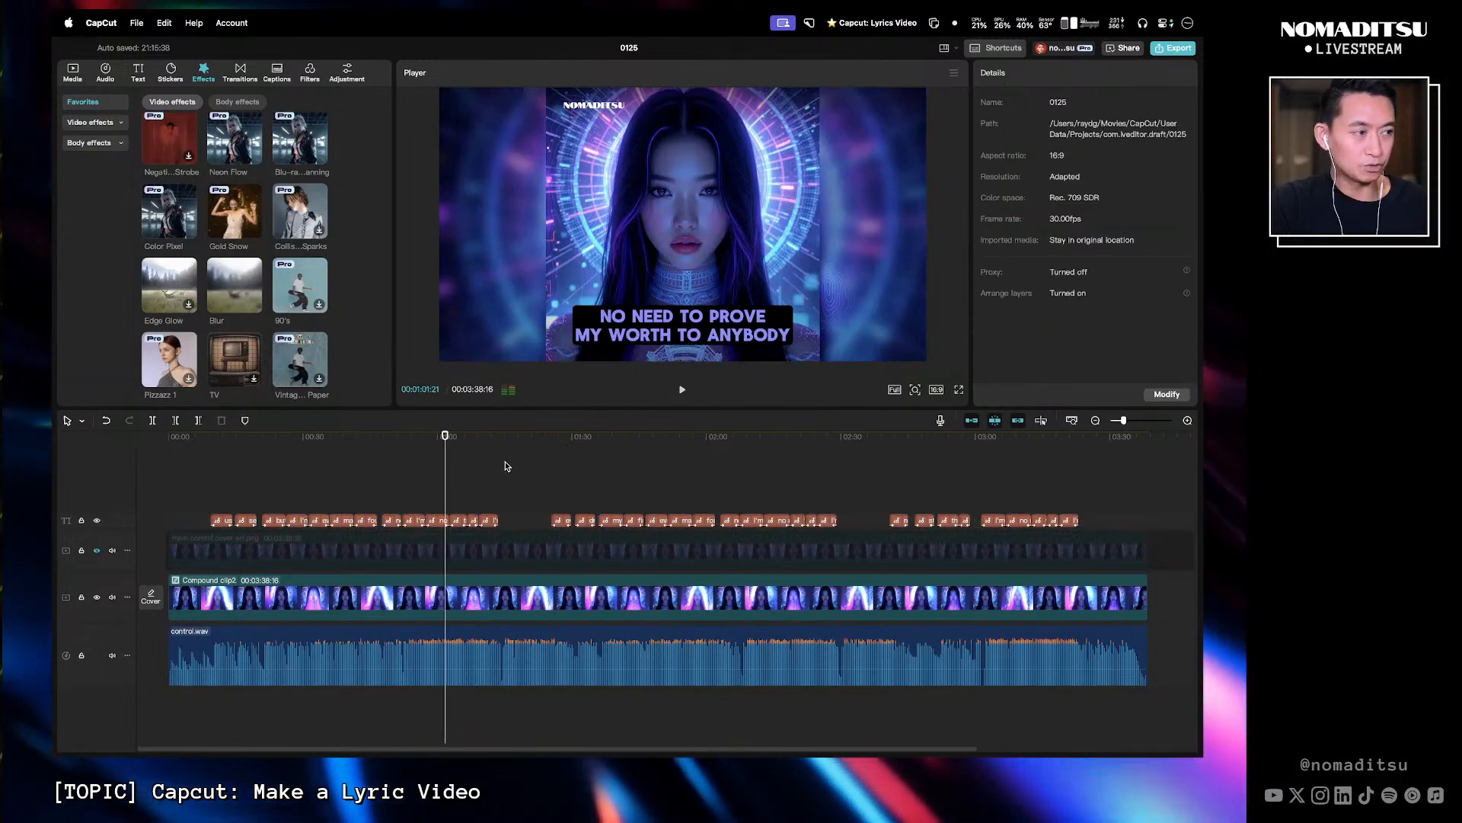
{"action": "left_click", "coordinate": [165, 449]}
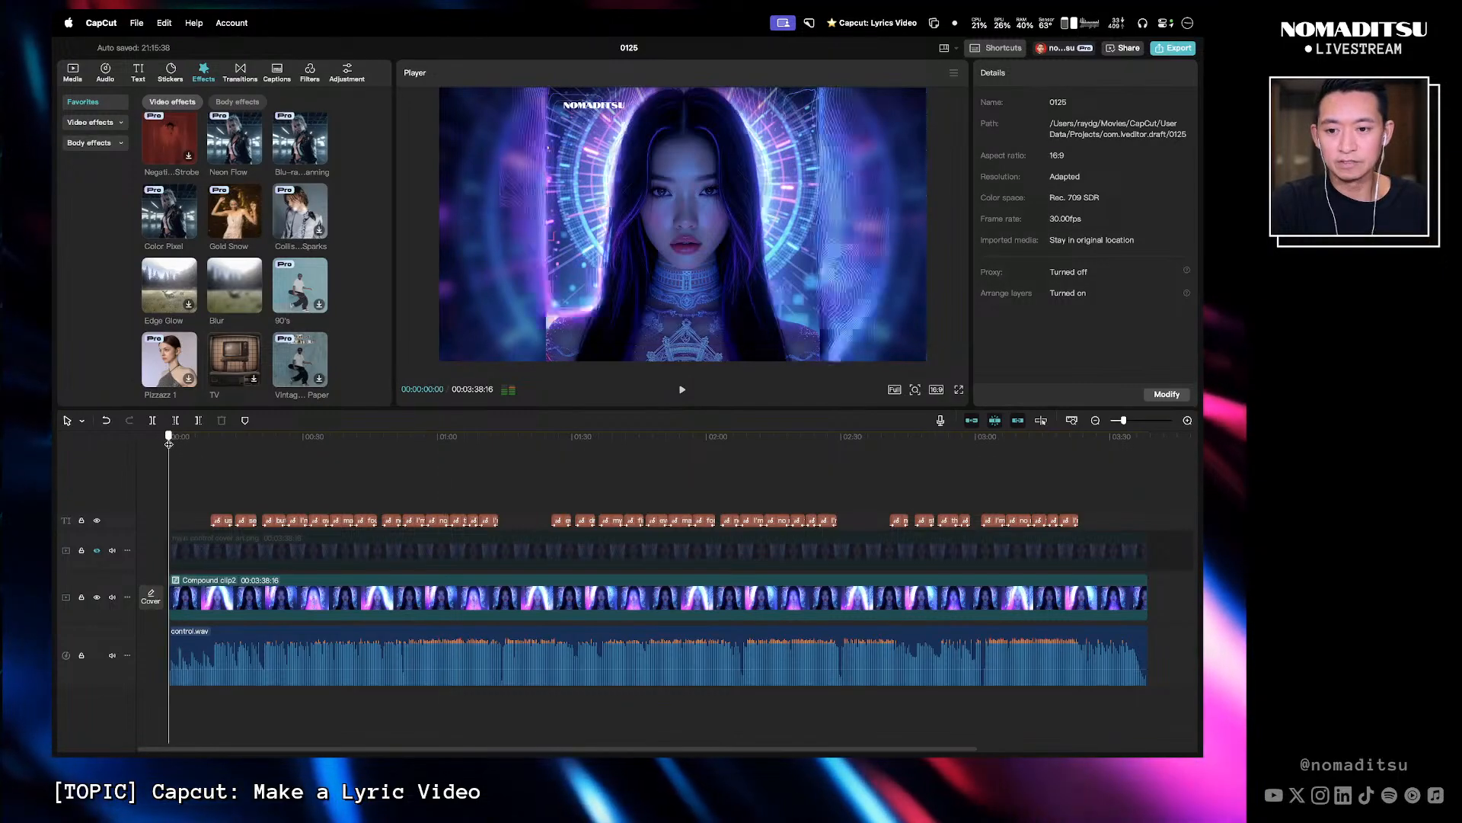
{"action": "left_click", "coordinate": [958, 390]}
{"action": "key", "text": "space"}
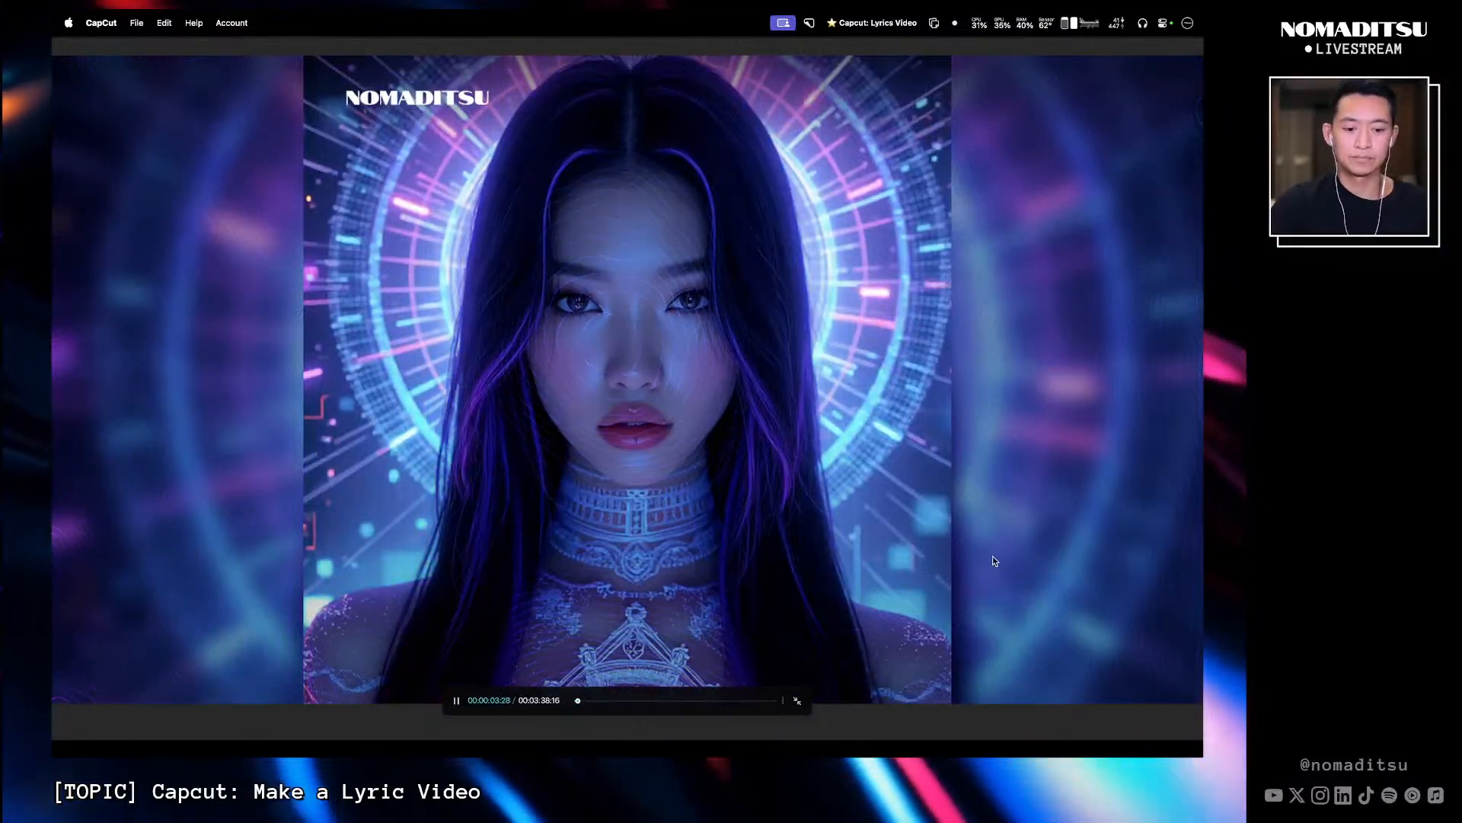
{"action": "key", "text": "Escape"}
{"action": "key", "text": "l"}
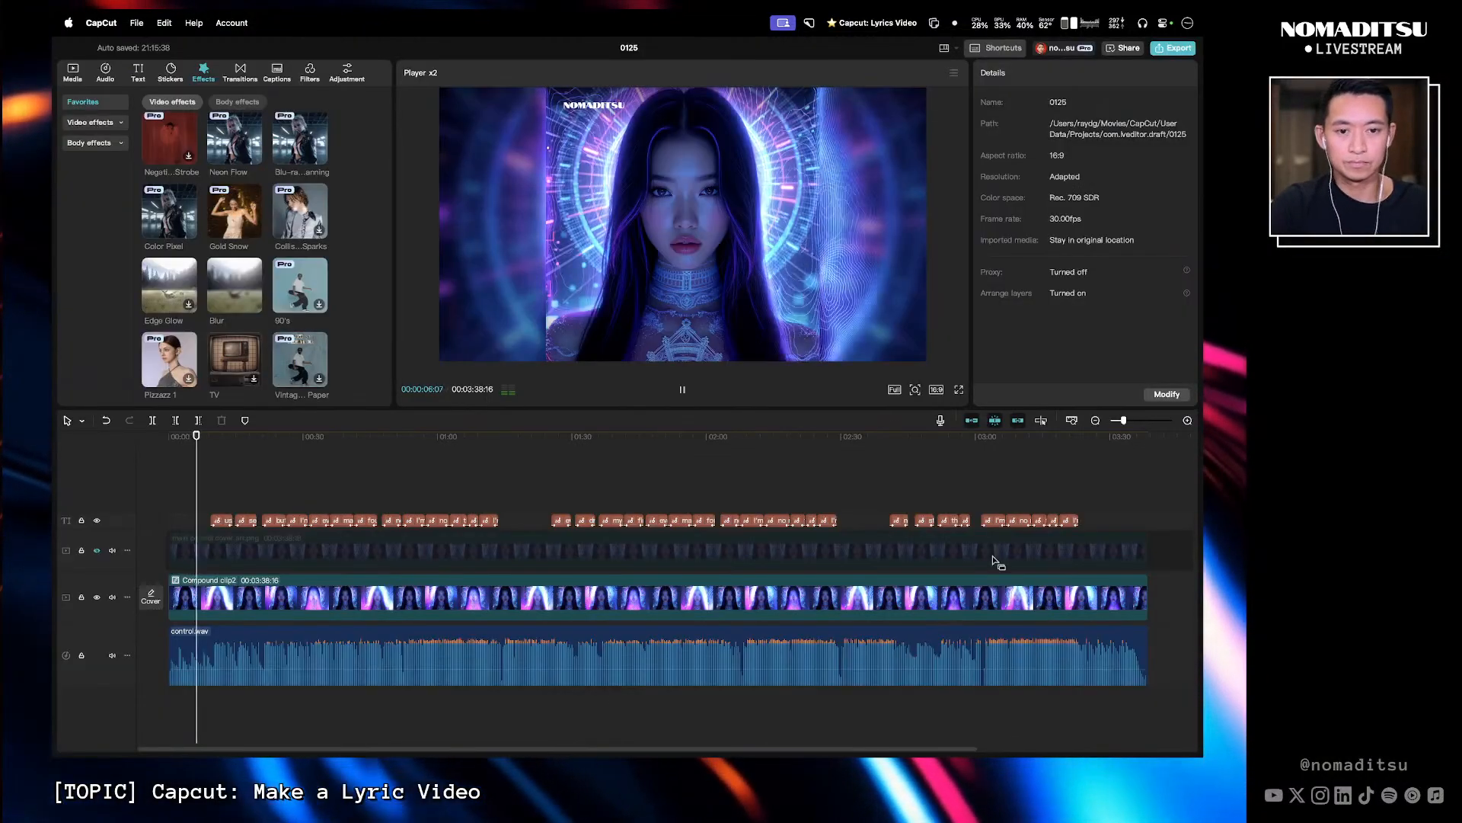
{"action": "left_click", "coordinate": [958, 391]}
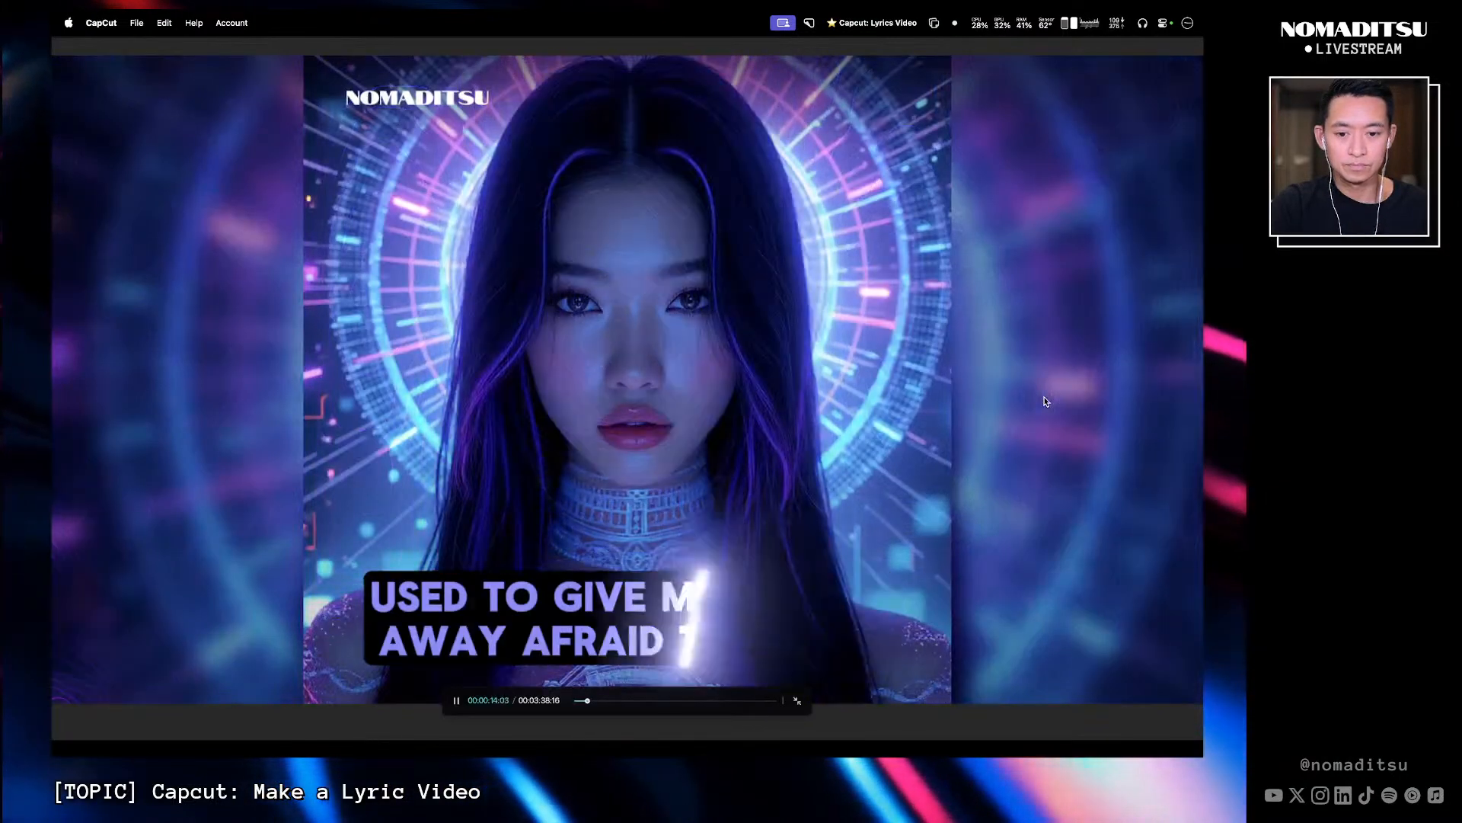
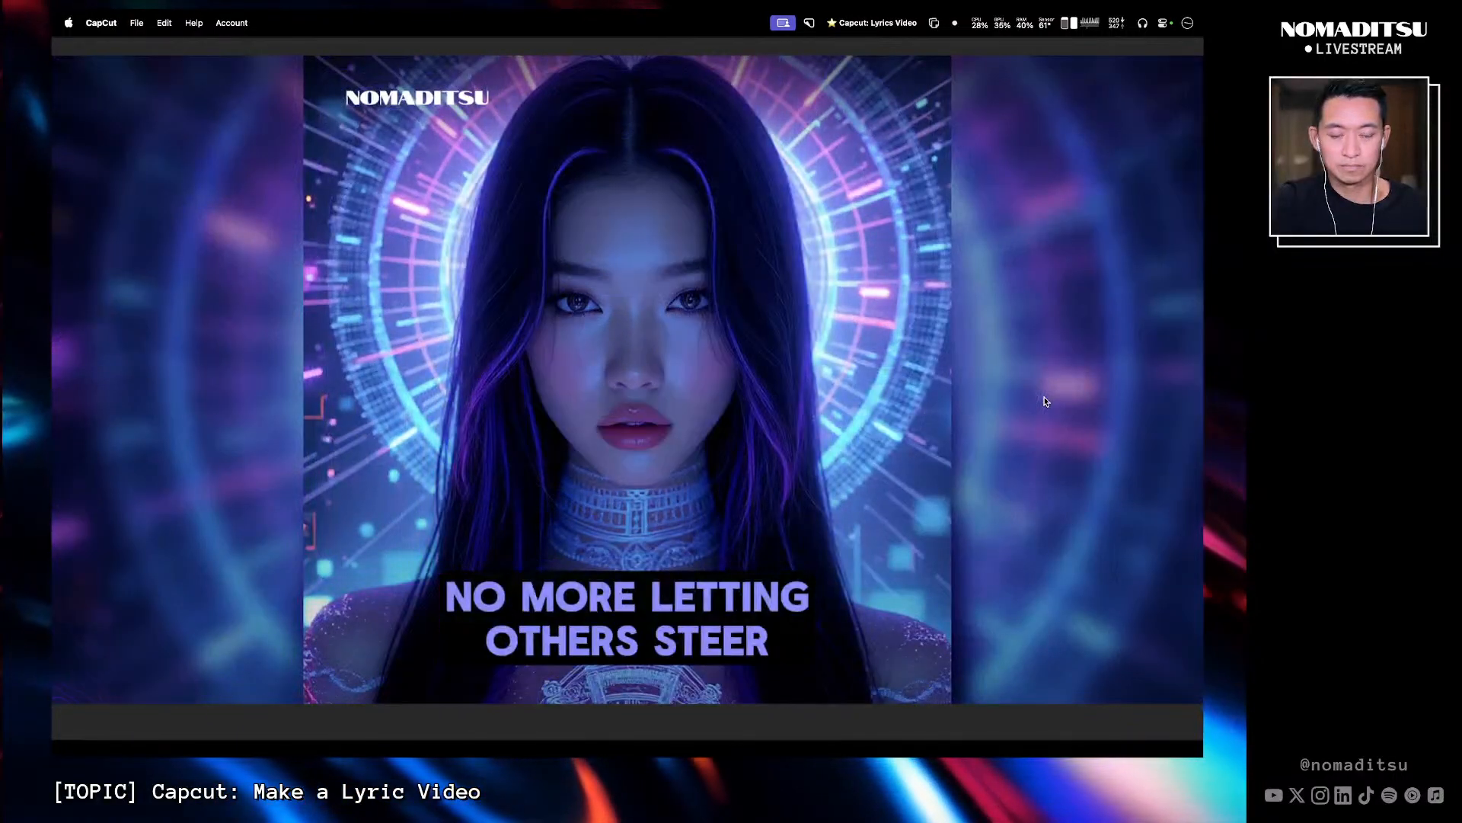
- Leave full-screen preview and play back the ending of the lyric video
{"action": "mouse_move", "coordinate": [978, 413]}
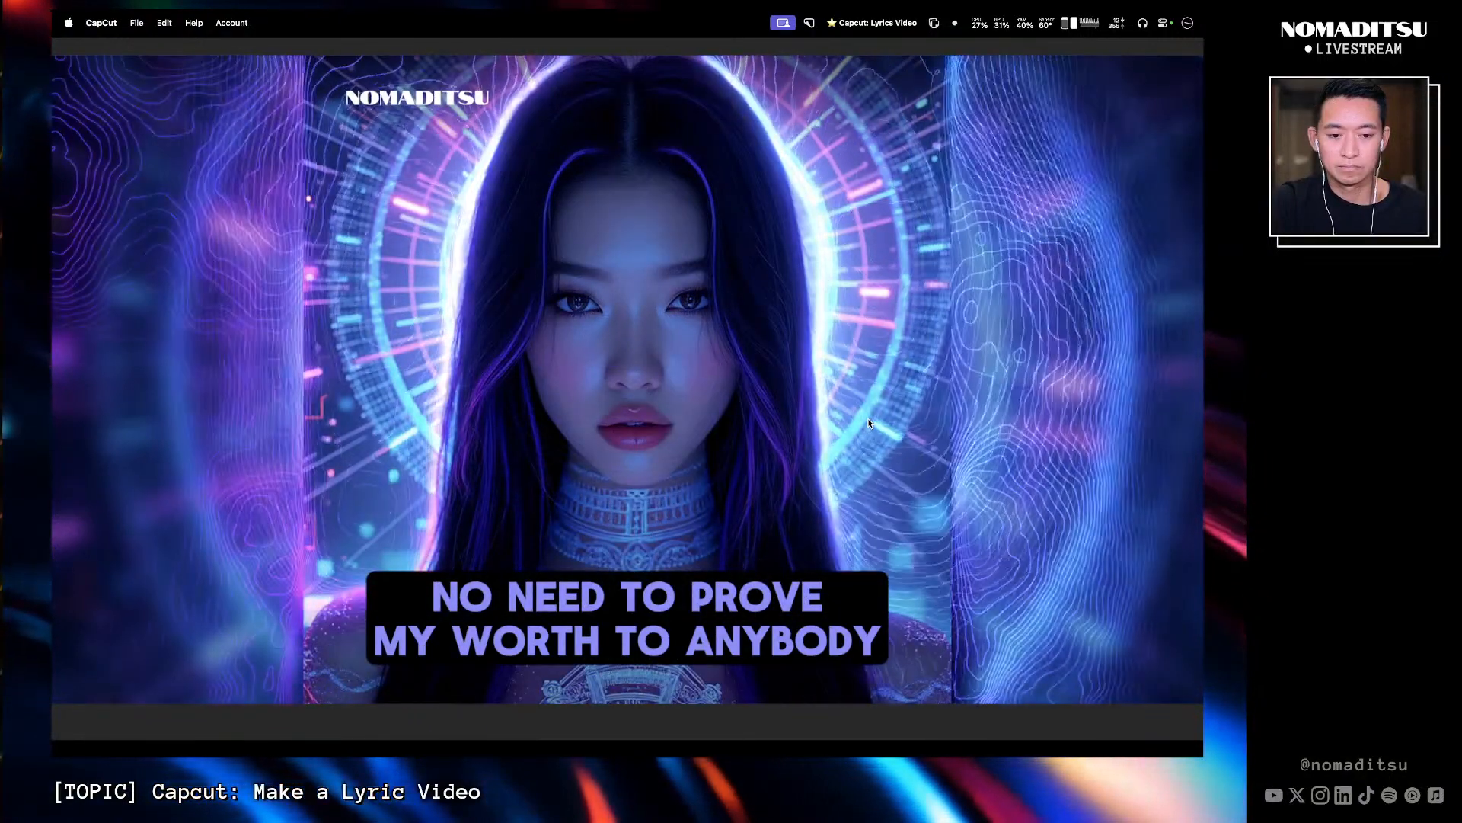
{"action": "key", "text": "Escape"}
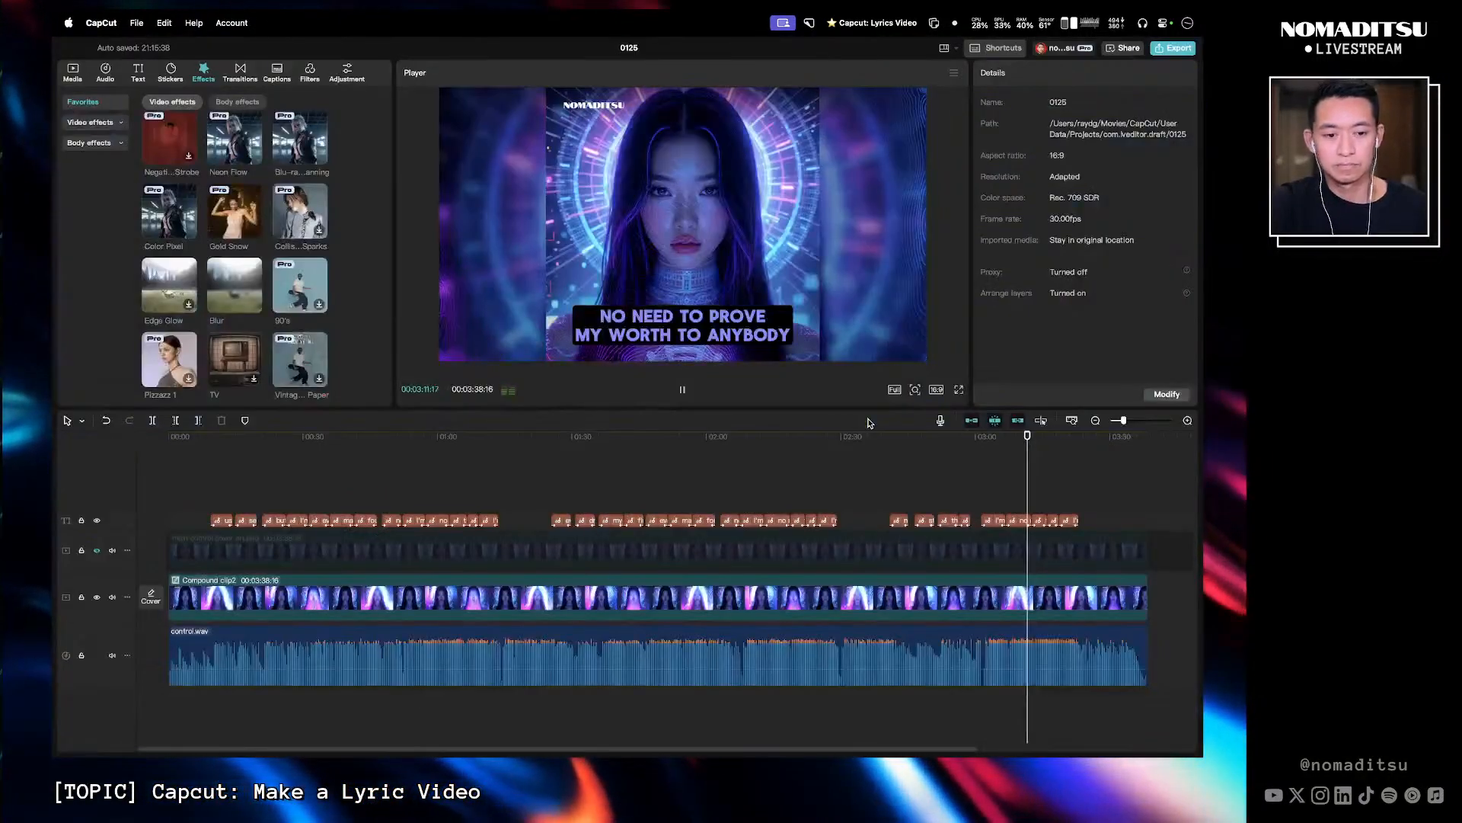
{"action": "key", "text": "space"}
{"action": "left_click", "coordinate": [1004, 450]}
{"action": "key", "text": "space"}
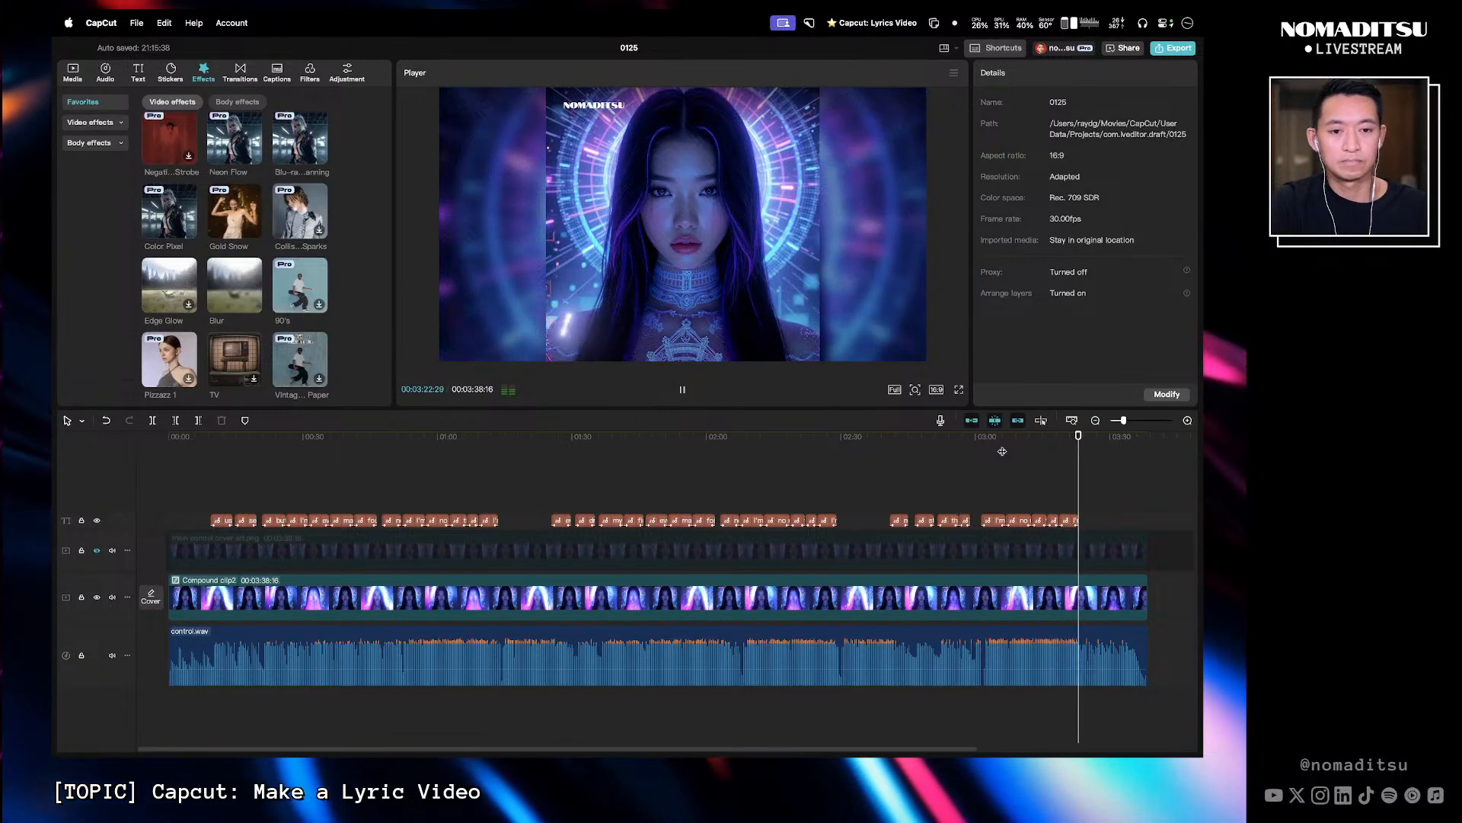
- Preview the lyric video in full screen, then scrub the playhead back to the middle of the timeline
{"action": "left_click", "coordinate": [959, 389]}
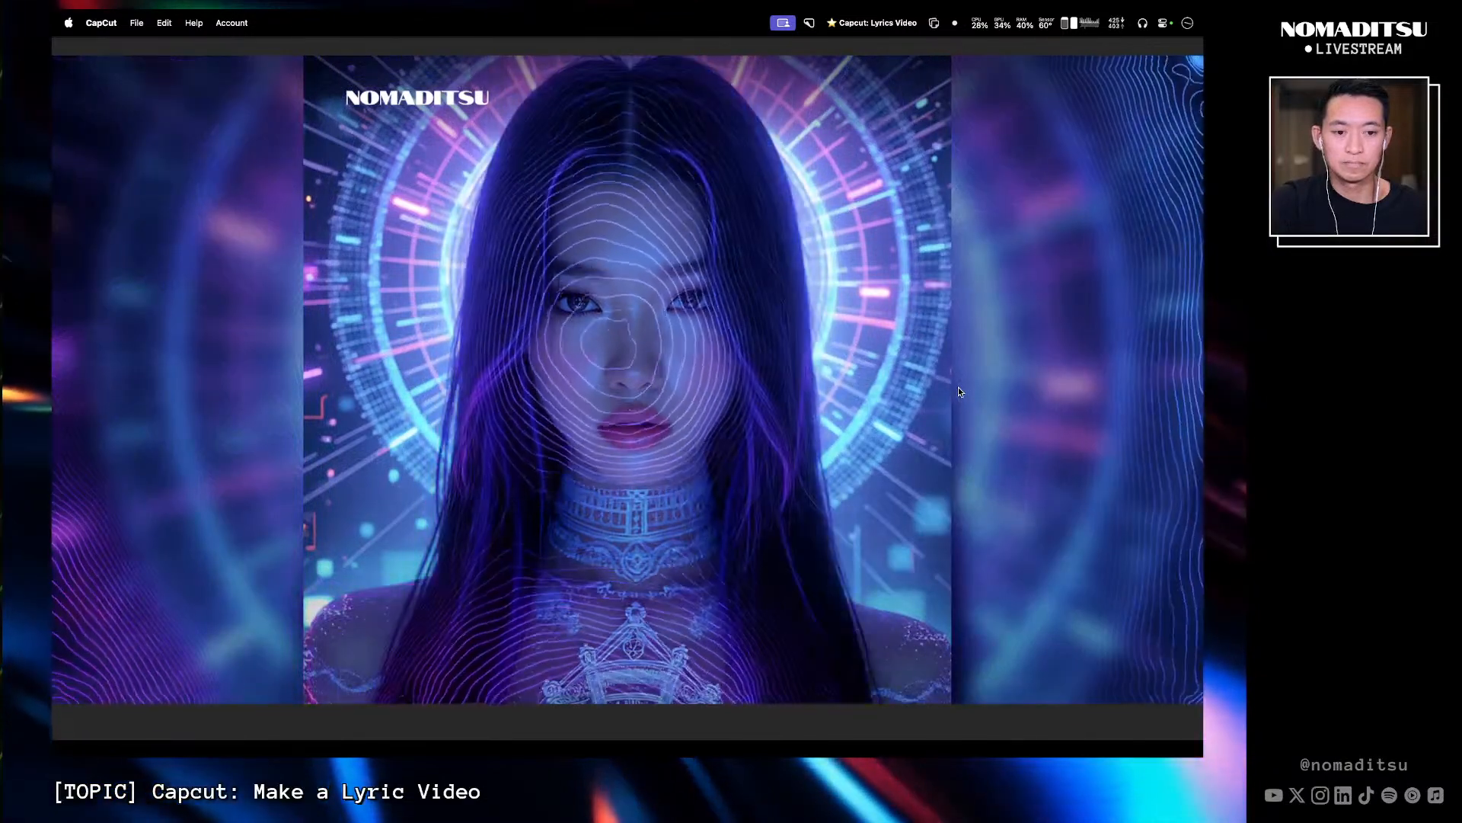
{"action": "key", "text": "Escape"}
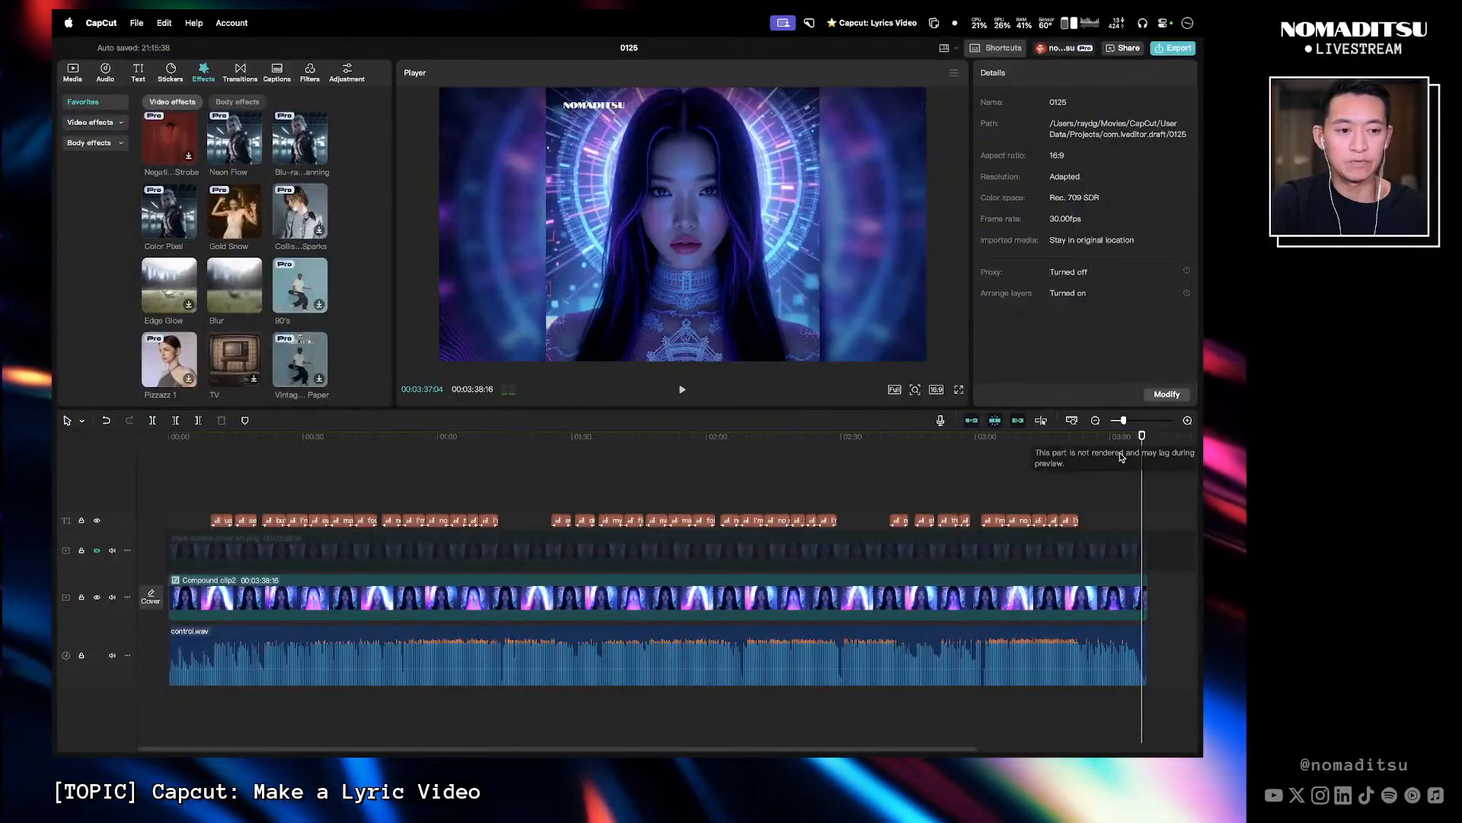
{"action": "left_click_drag", "start_coordinate": [1144, 444], "coordinate": [637, 455]}
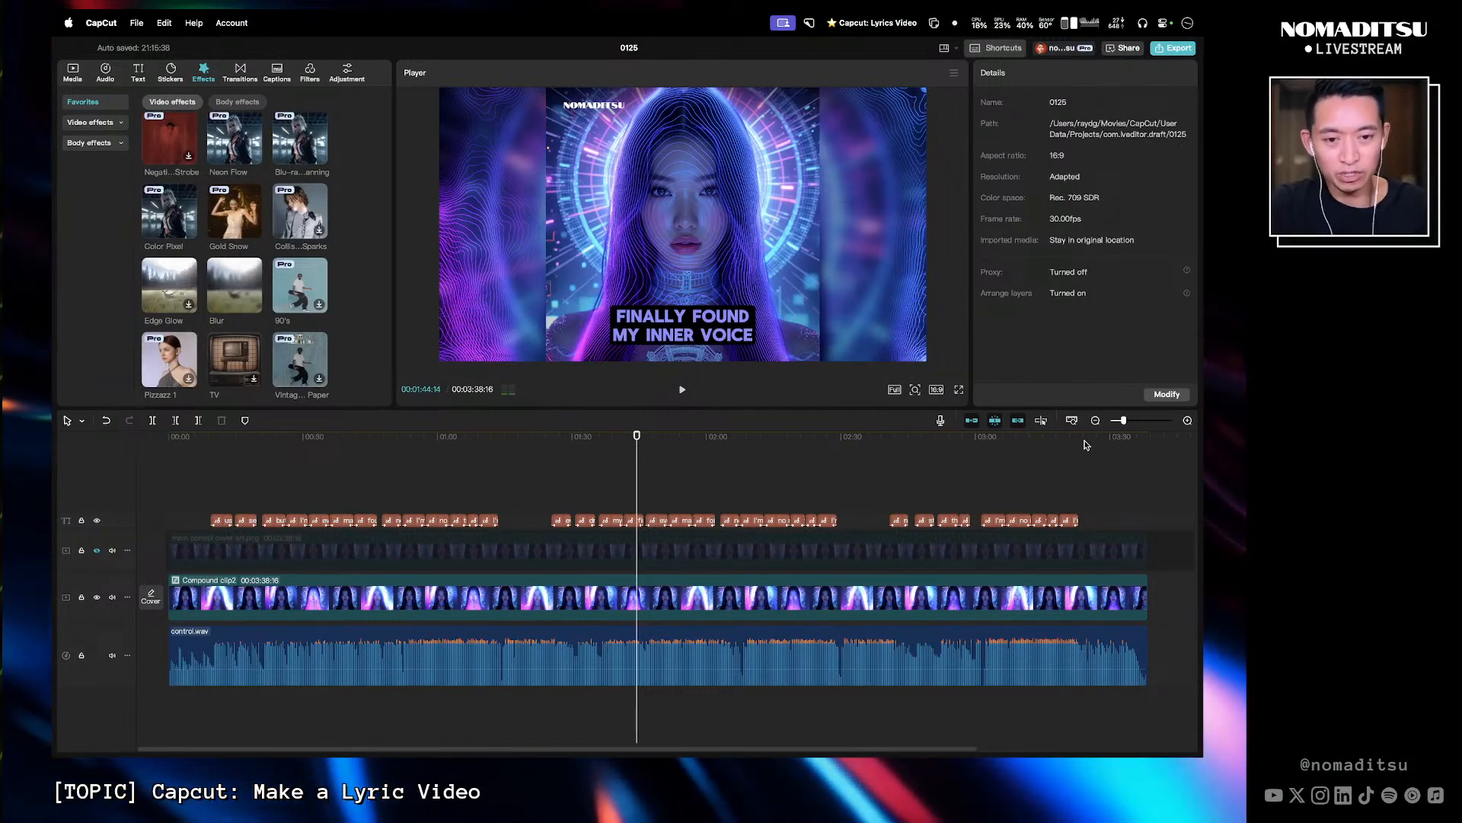
{"action": "key", "text": "super+Tab"}
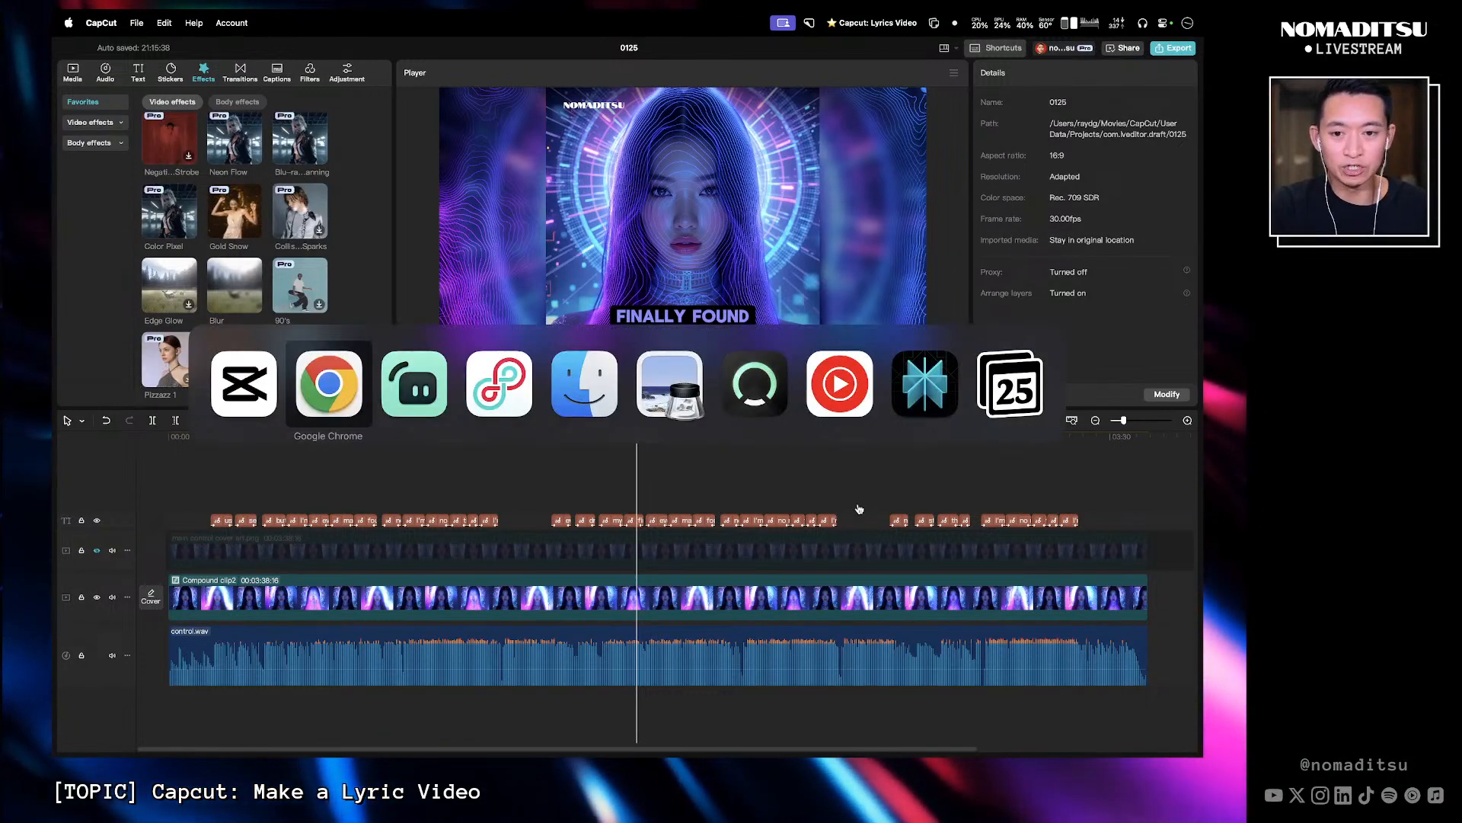
{"action": "key", "text": "super+Tab"}
{"action": "key", "text": "super+Tab"}
{"action": "key", "text": "super+Tab"}
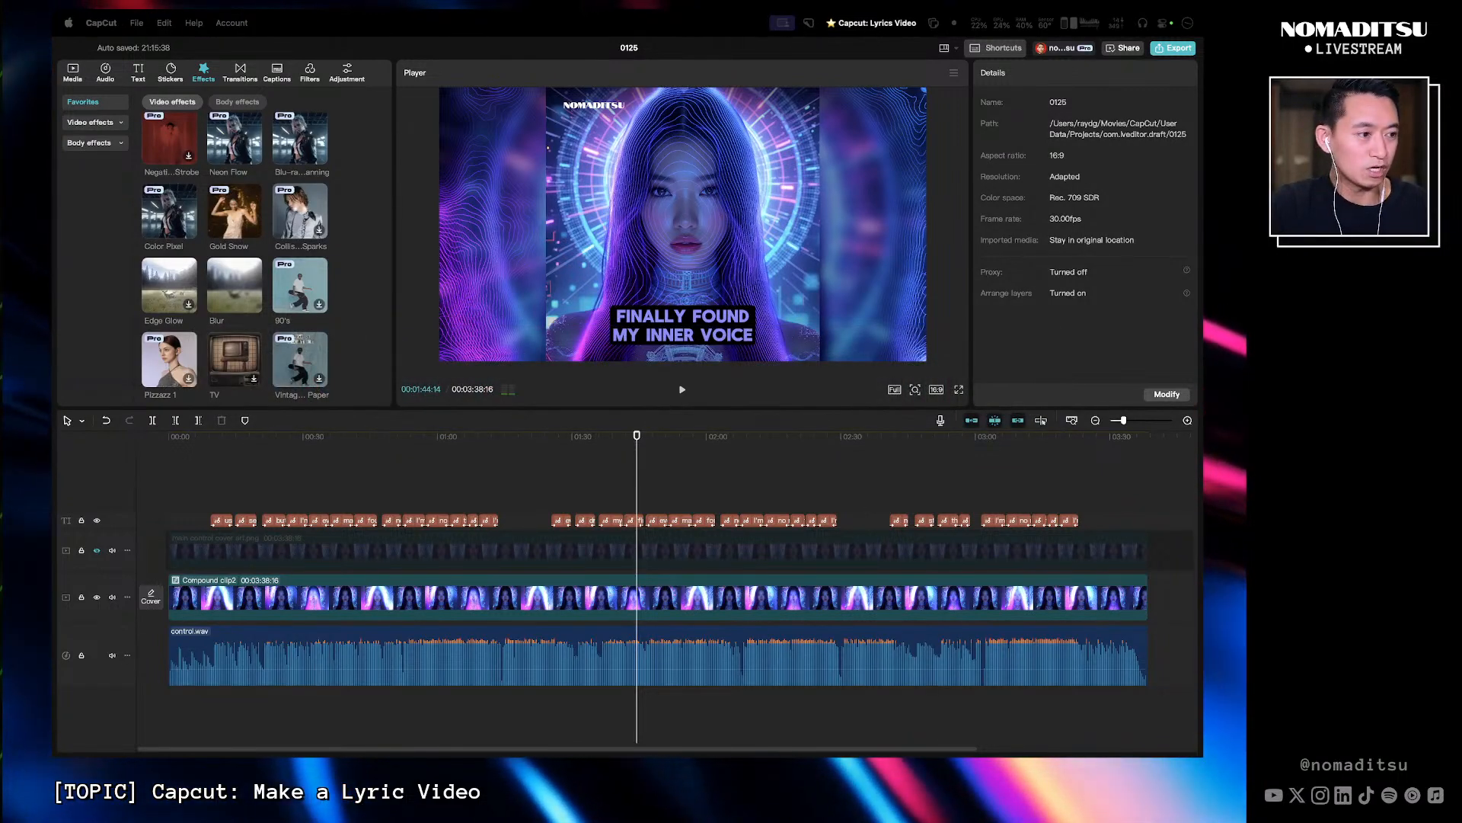
{"action": "key", "text": "super+Tab"}
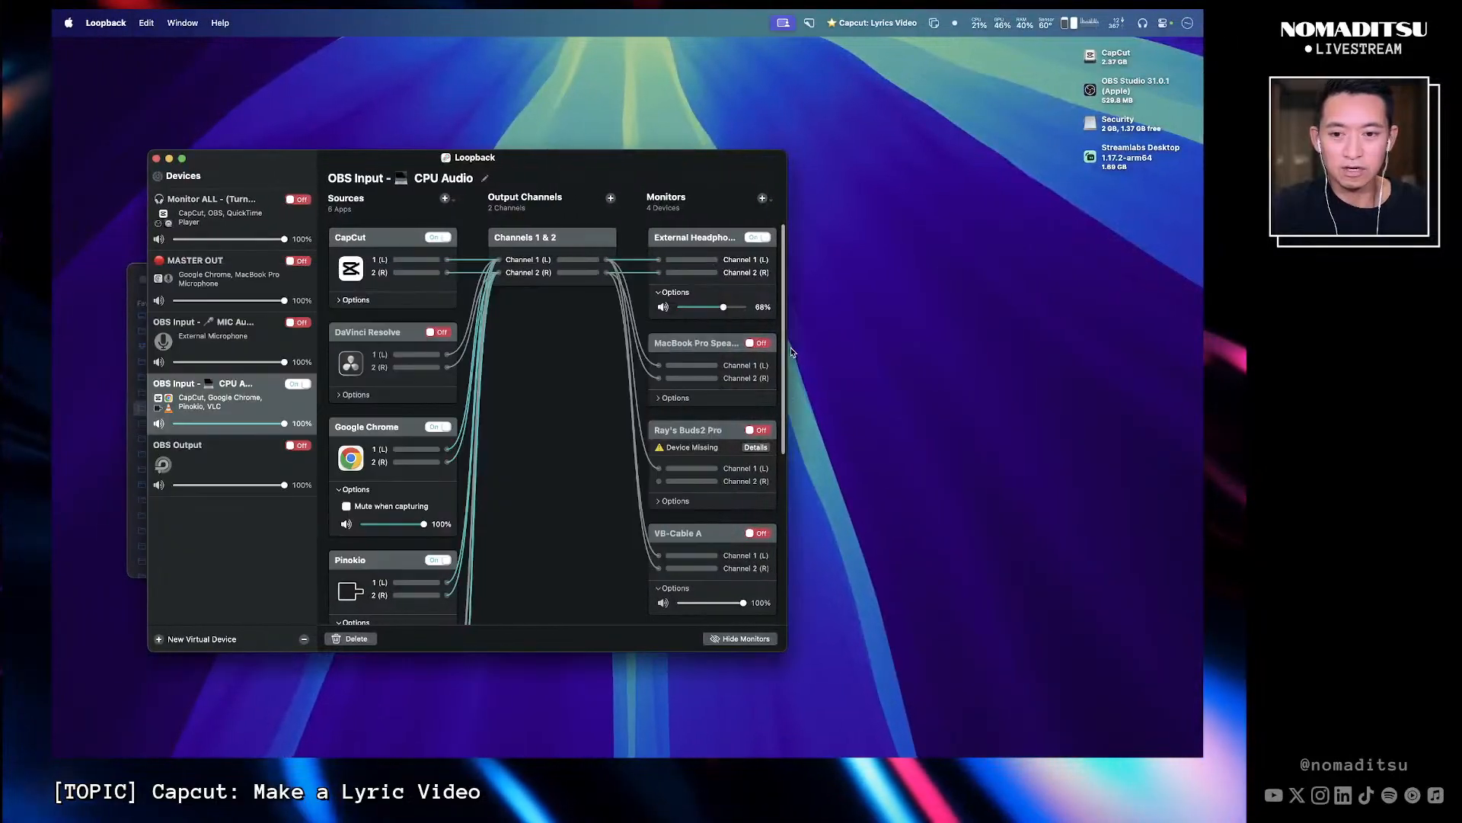
{"action": "key", "text": "super+Tab"}
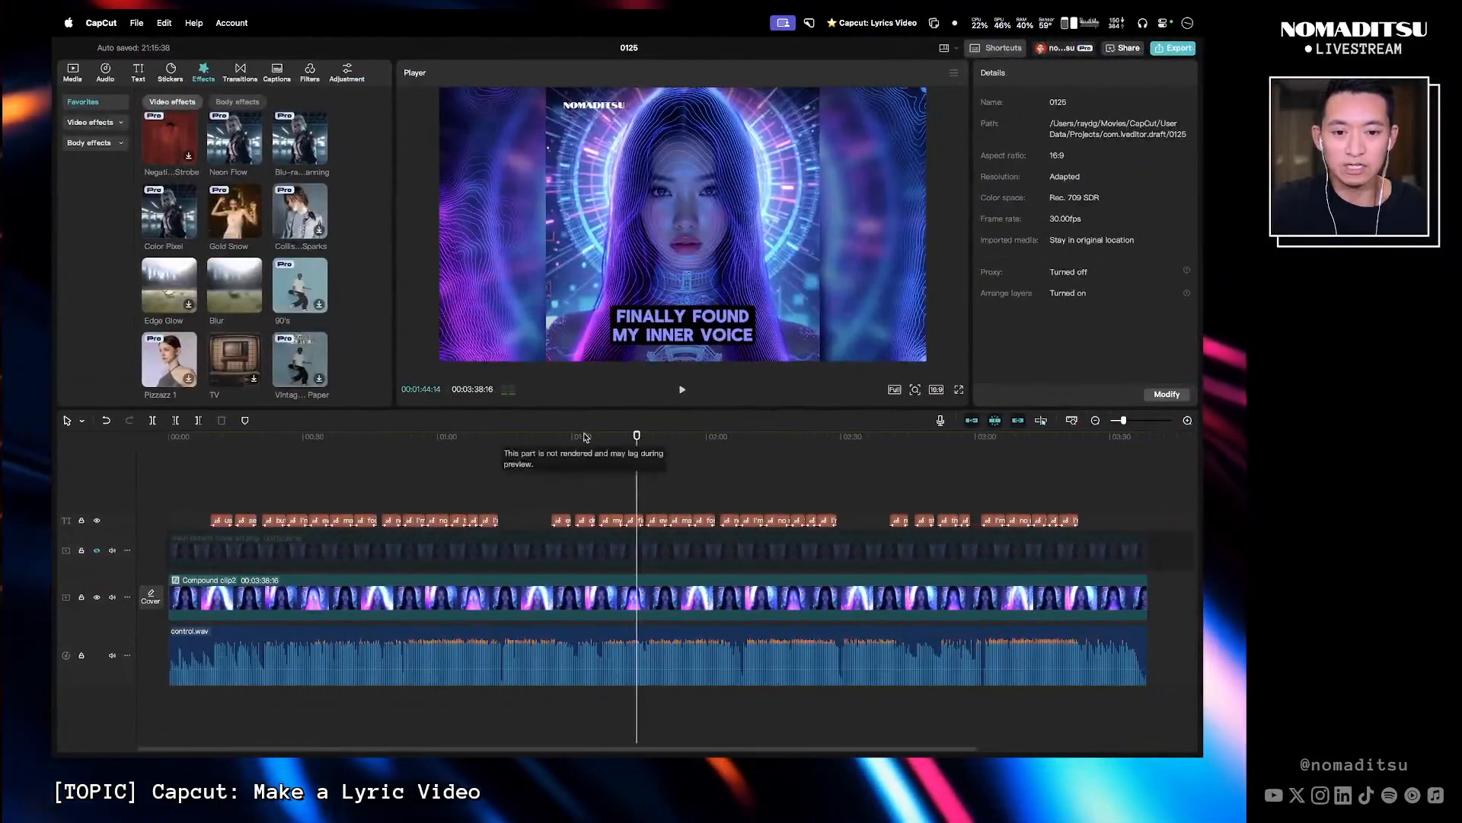
- Preview the lyric video from the start in full screen
{"action": "left_click_drag", "start_coordinate": [410, 442], "coordinate": [139, 454]}
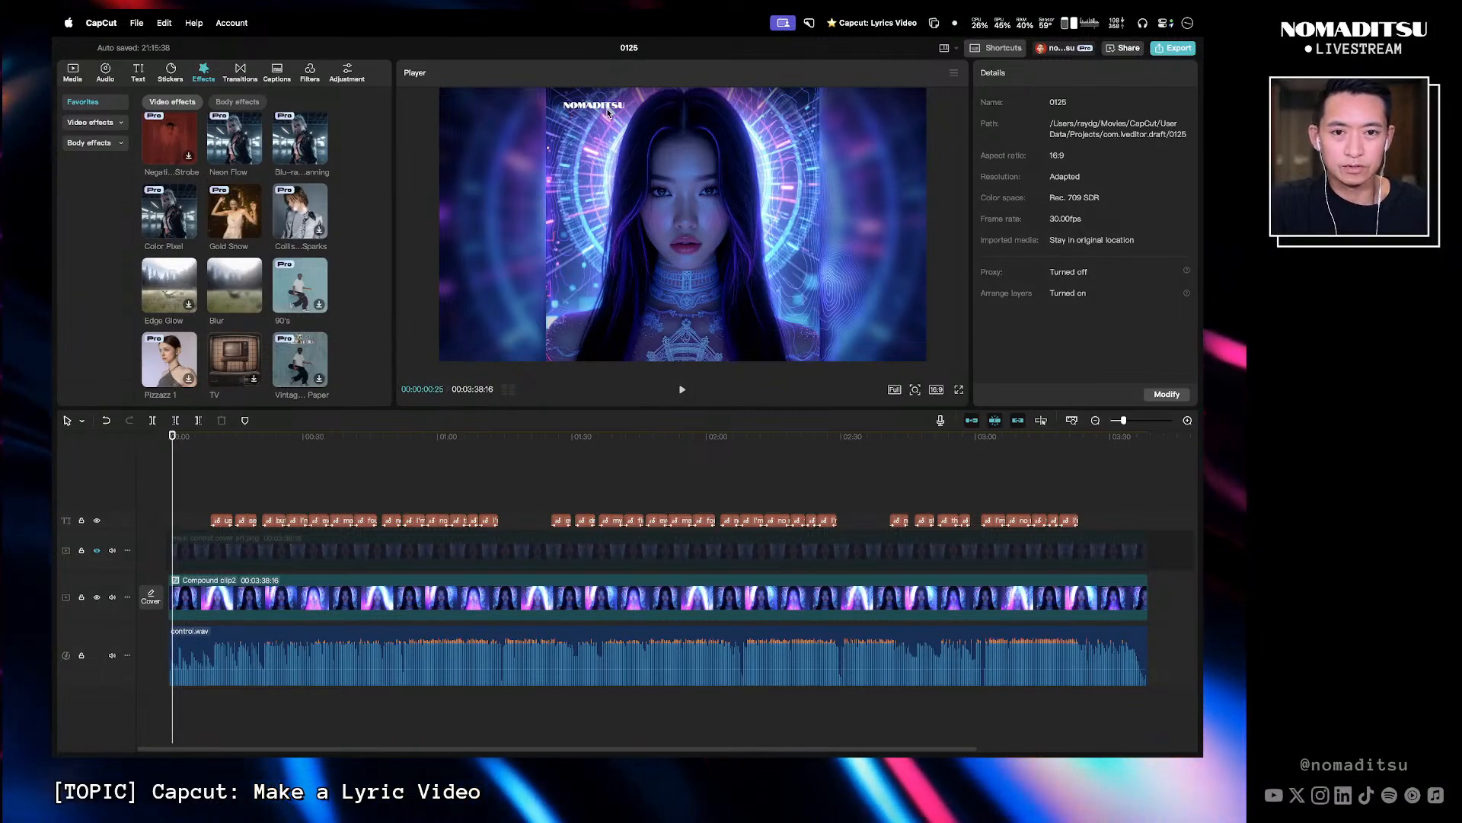
{"action": "left_click", "coordinate": [959, 391]}
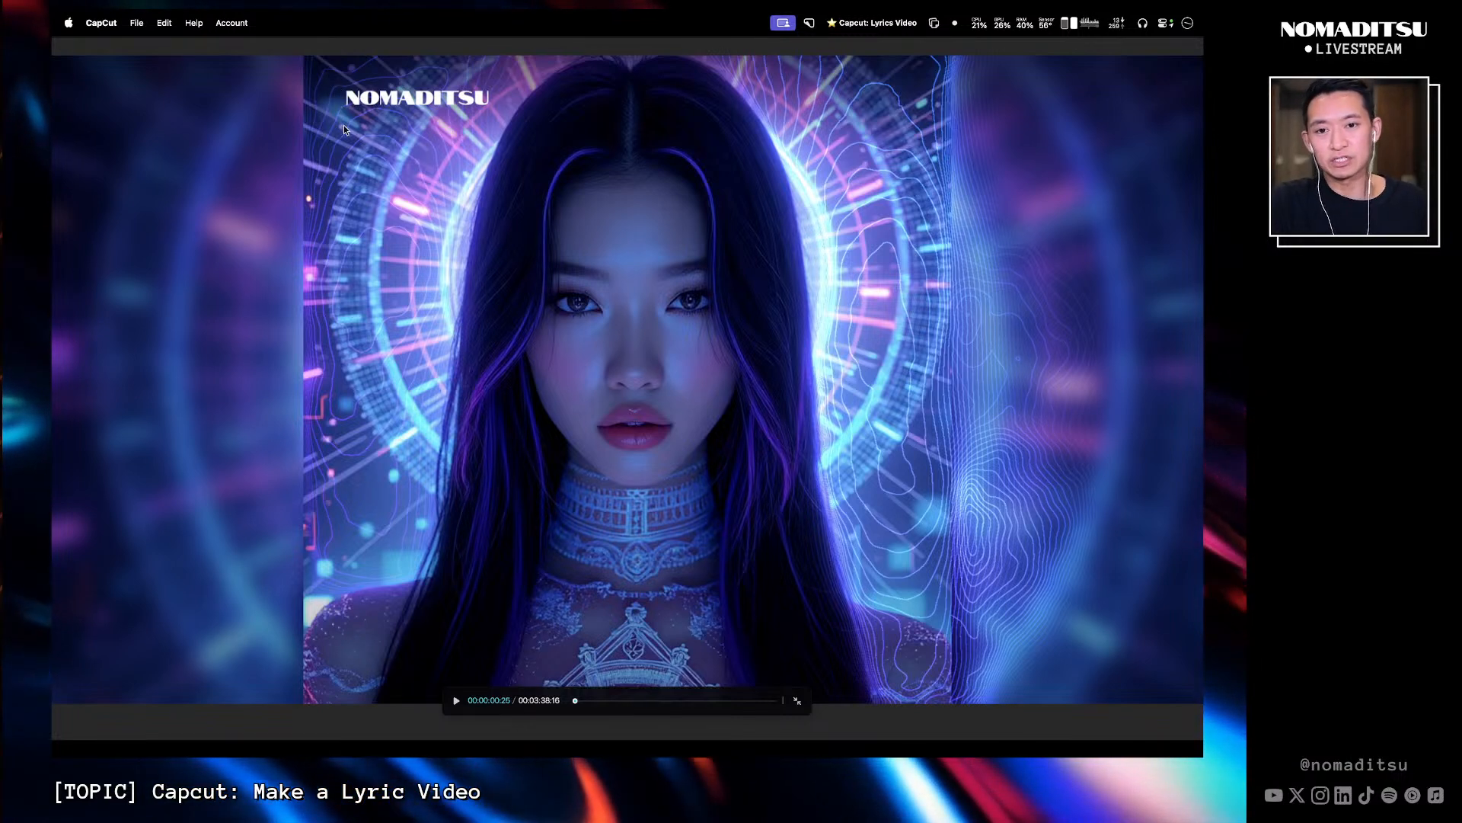
{"action": "key", "text": "Escape"}
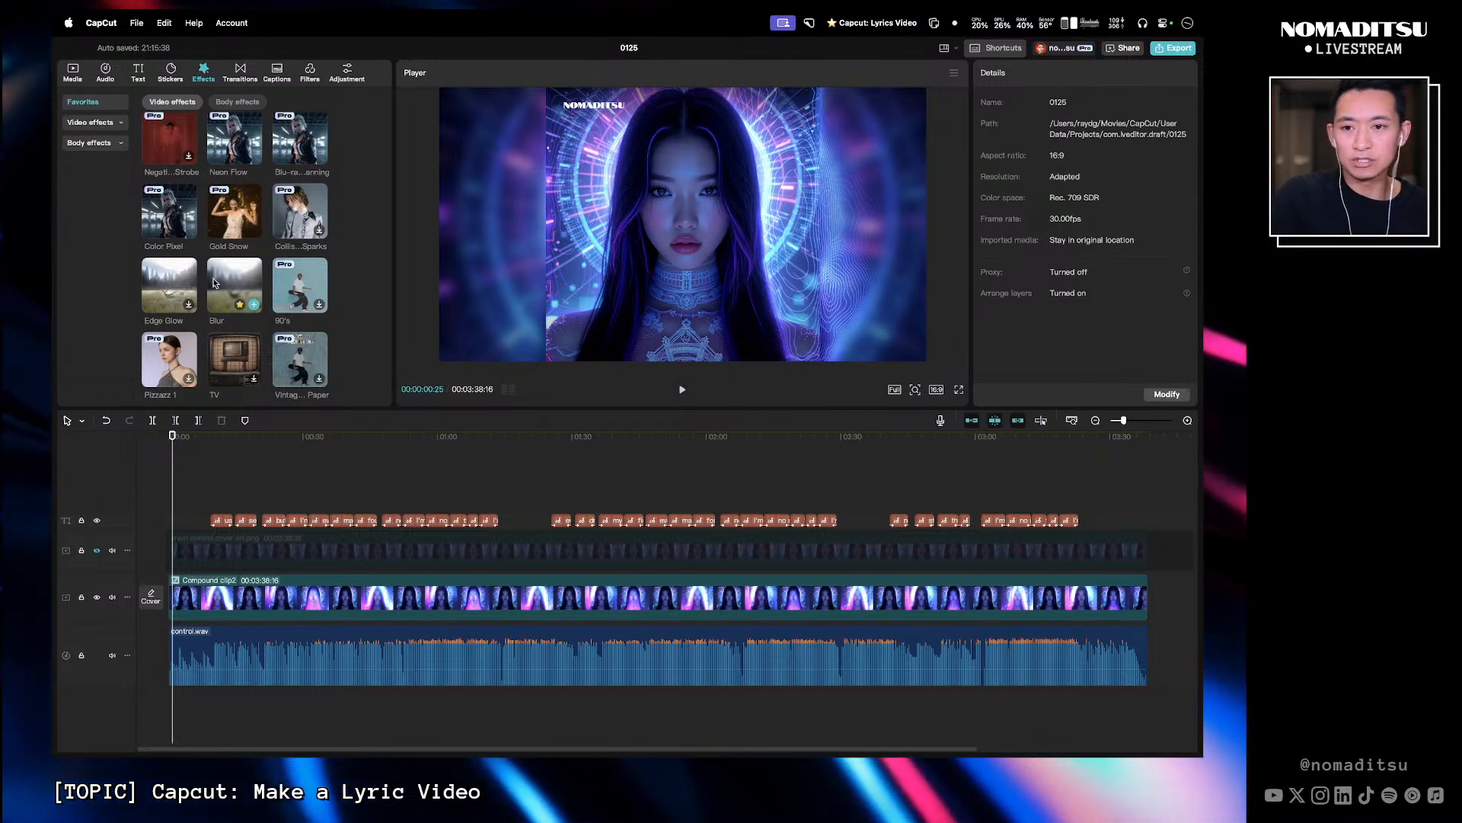
- Browse the saved items in My presets of the media library
{"action": "left_click", "coordinate": [74, 74]}
{"action": "left_click", "coordinate": [106, 143]}
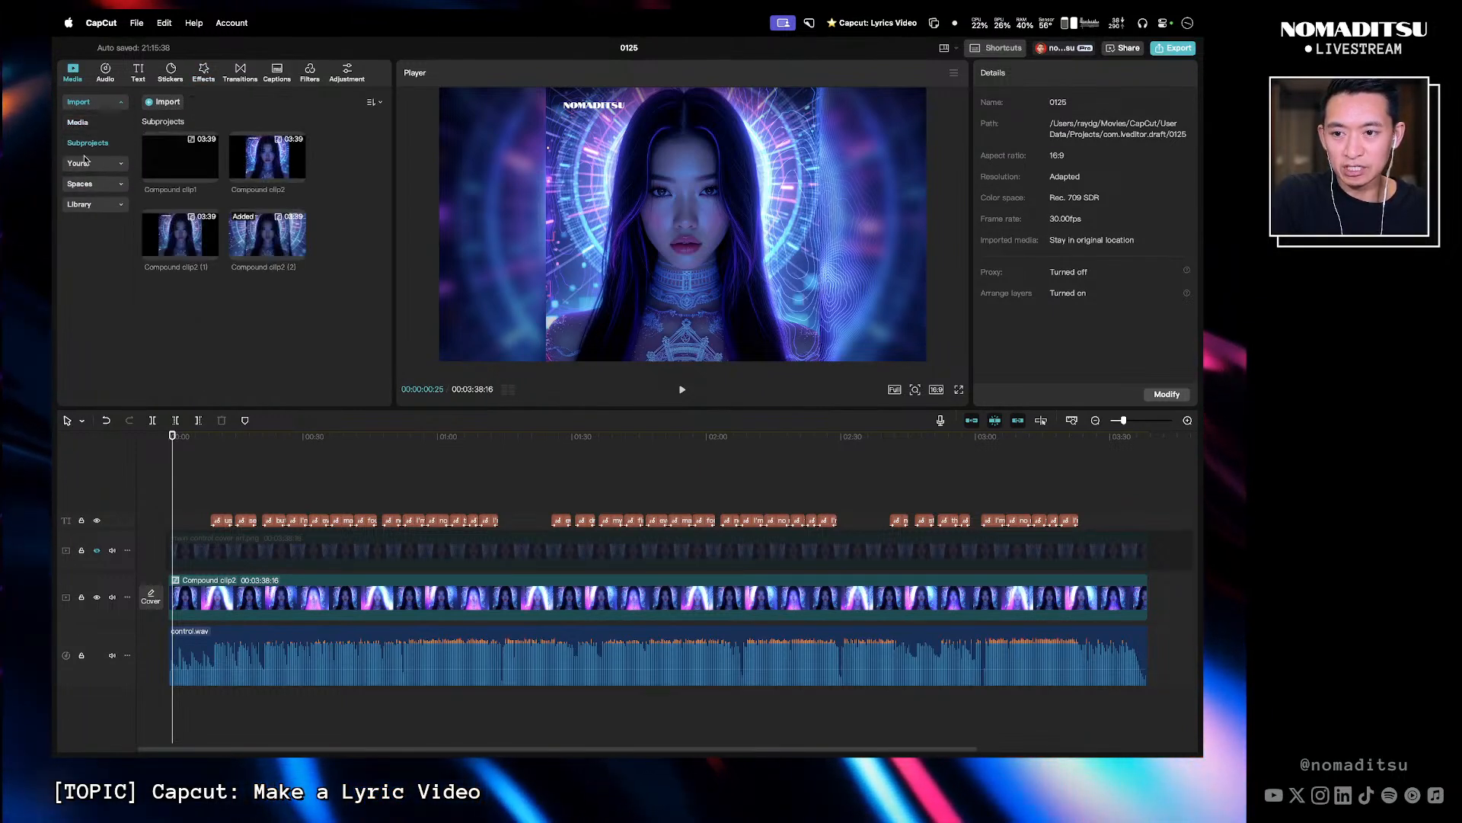
{"action": "left_click", "coordinate": [84, 160]}
{"action": "left_click", "coordinate": [96, 165]}
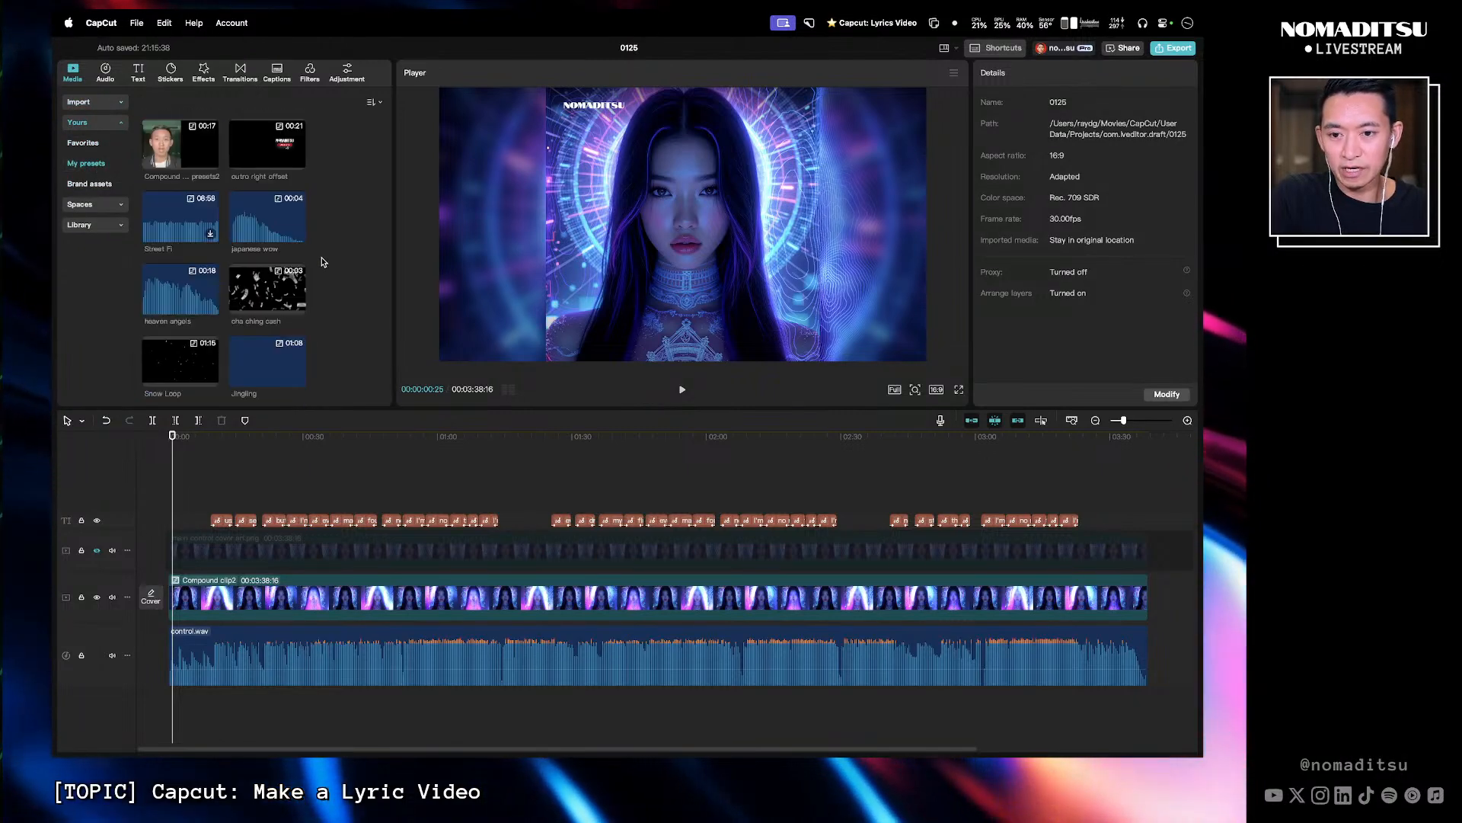
{"action": "scroll", "coordinate": [328, 262], "scroll_direction": "up", "scroll_amount": 1}
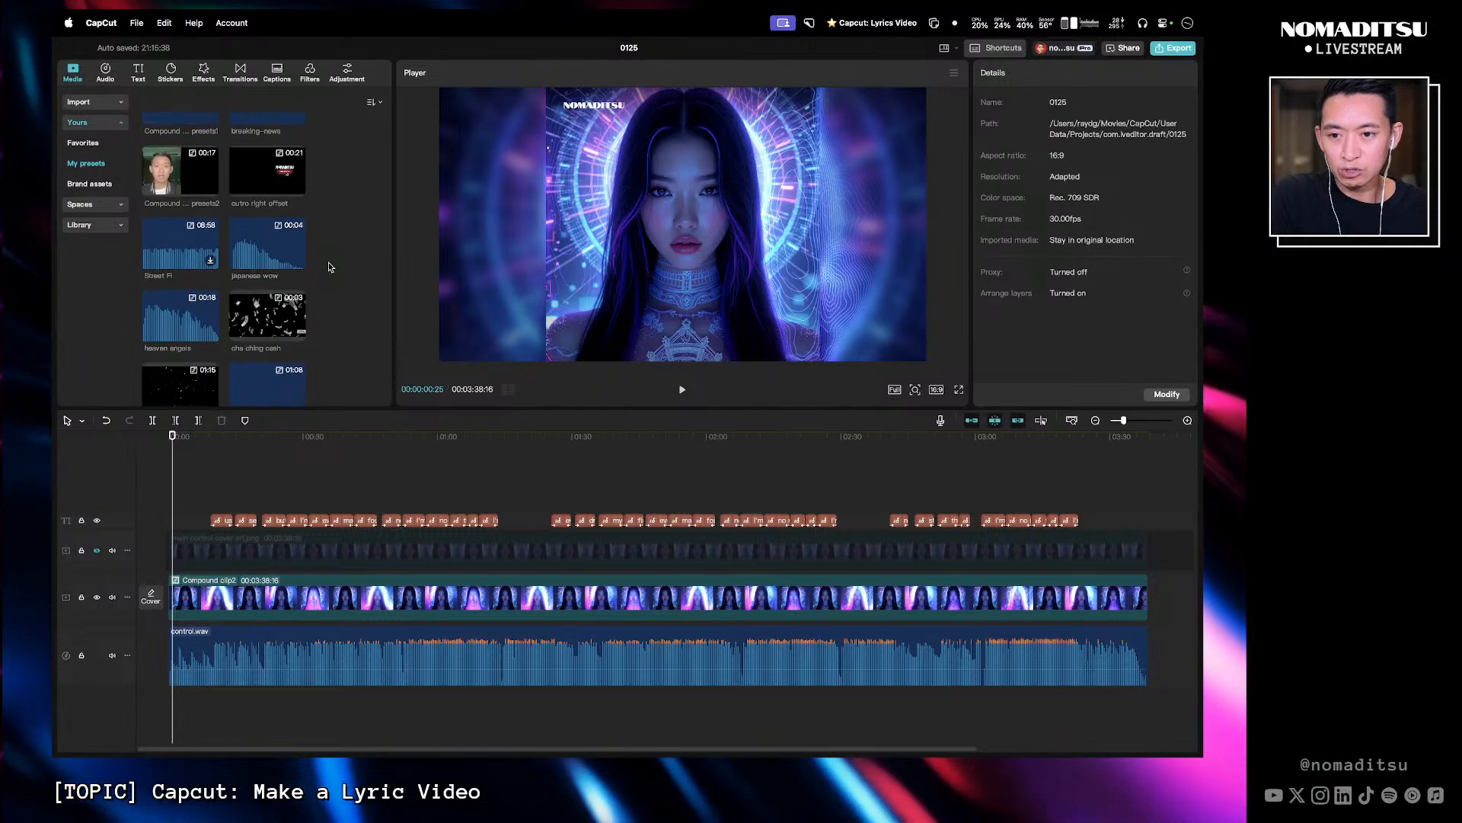
{"action": "scroll", "coordinate": [327, 262], "scroll_direction": "up", "scroll_amount": 5}
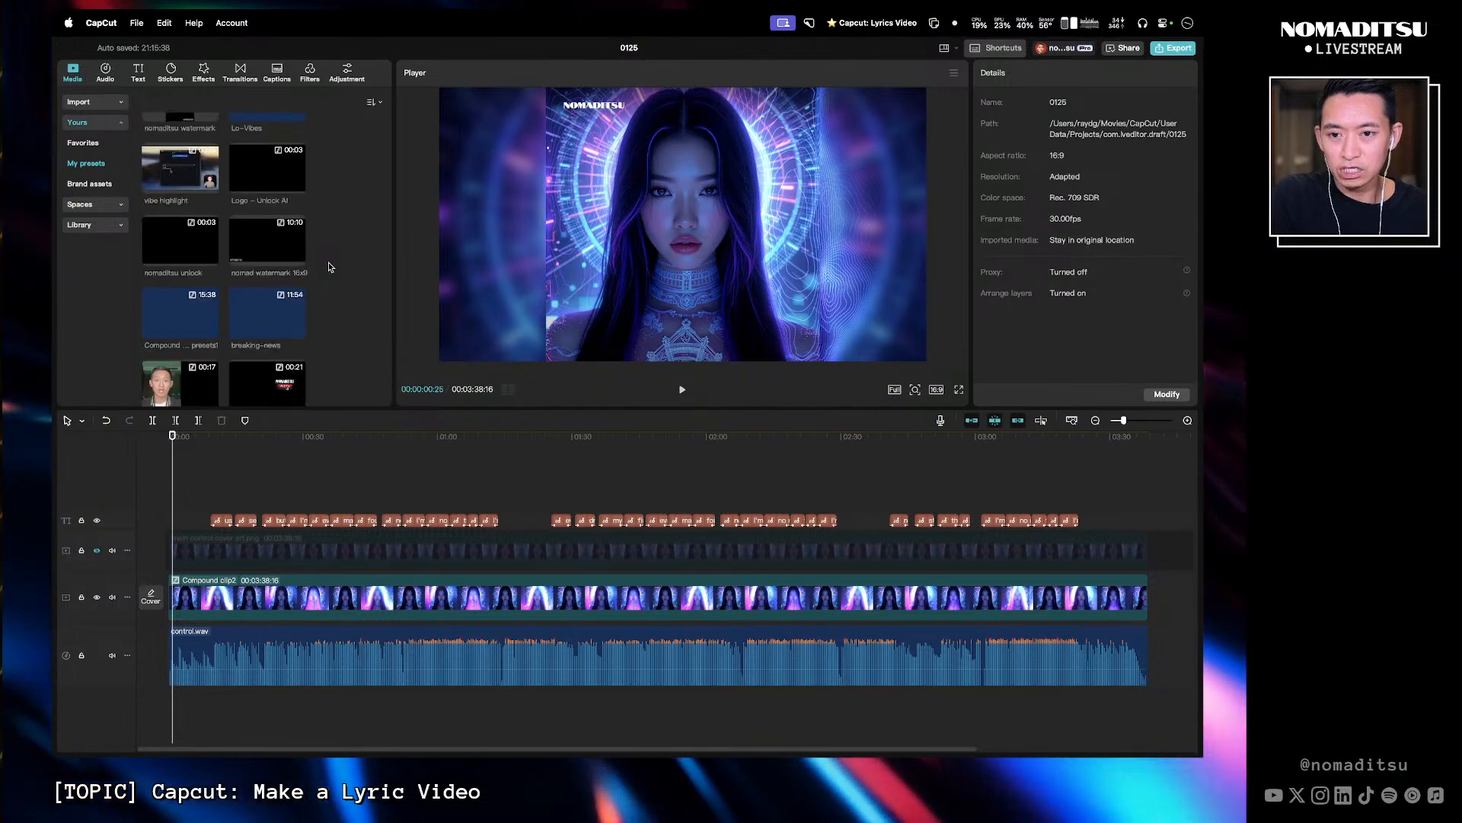
{"action": "scroll", "coordinate": [328, 262], "scroll_direction": "up", "scroll_amount": 5}
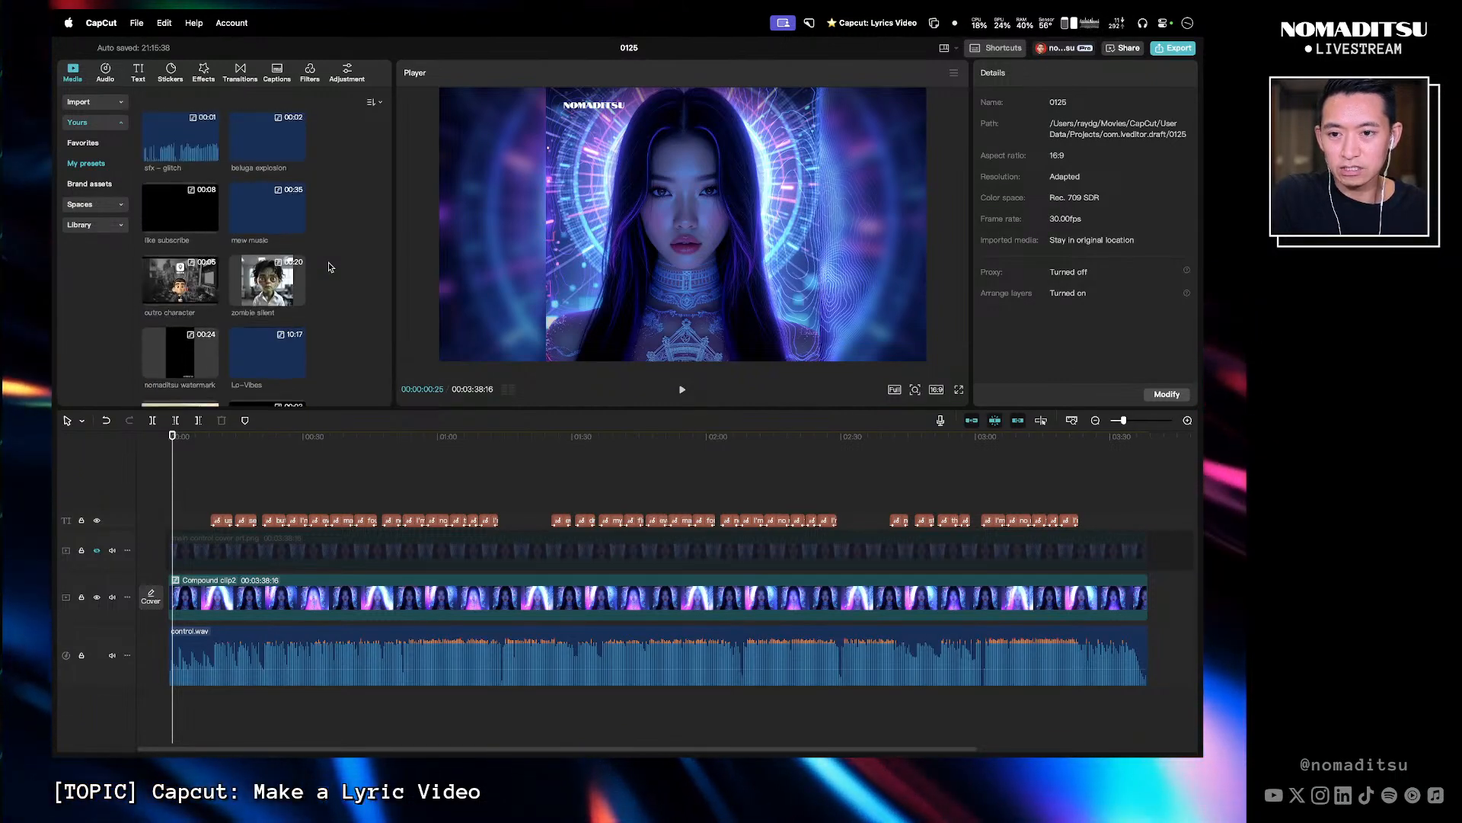
{"action": "scroll", "coordinate": [329, 264], "scroll_direction": "down", "scroll_amount": 7}
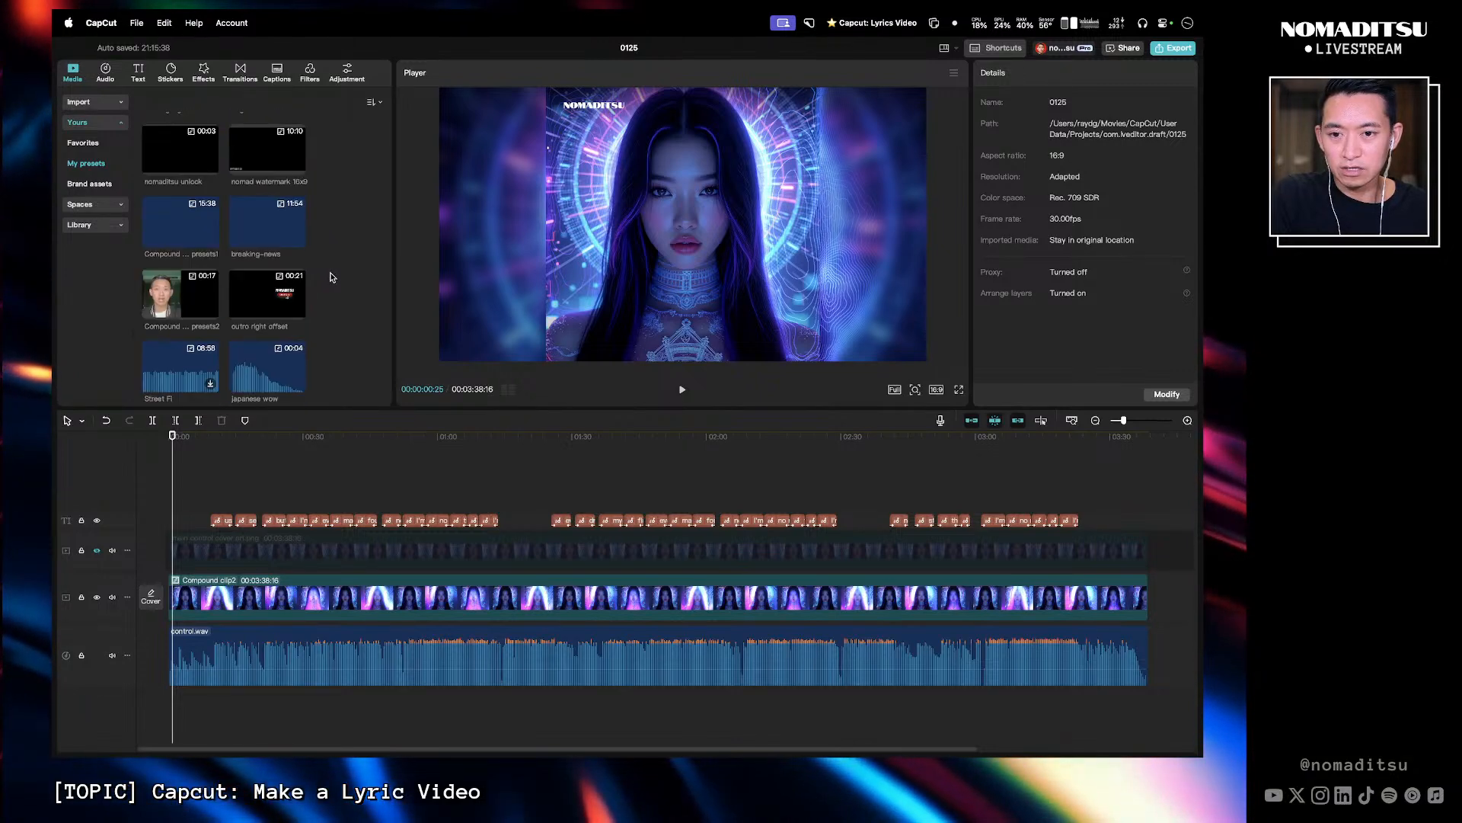
{"action": "scroll", "coordinate": [332, 277], "scroll_direction": "down", "scroll_amount": 4}
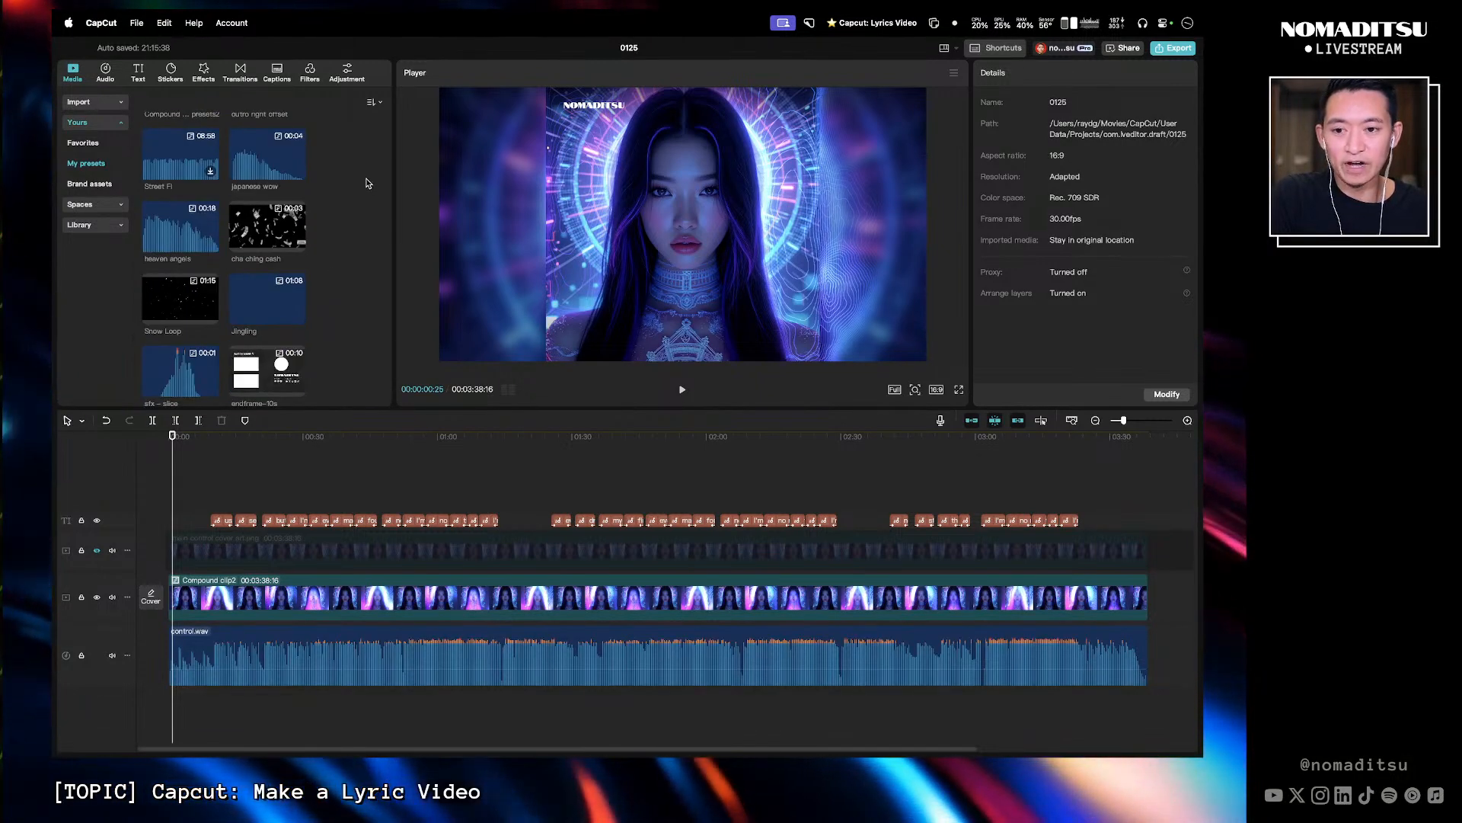
- Rename the project as 0125 – control lyrics video
{"action": "mouse_move", "coordinate": [186, 53]}
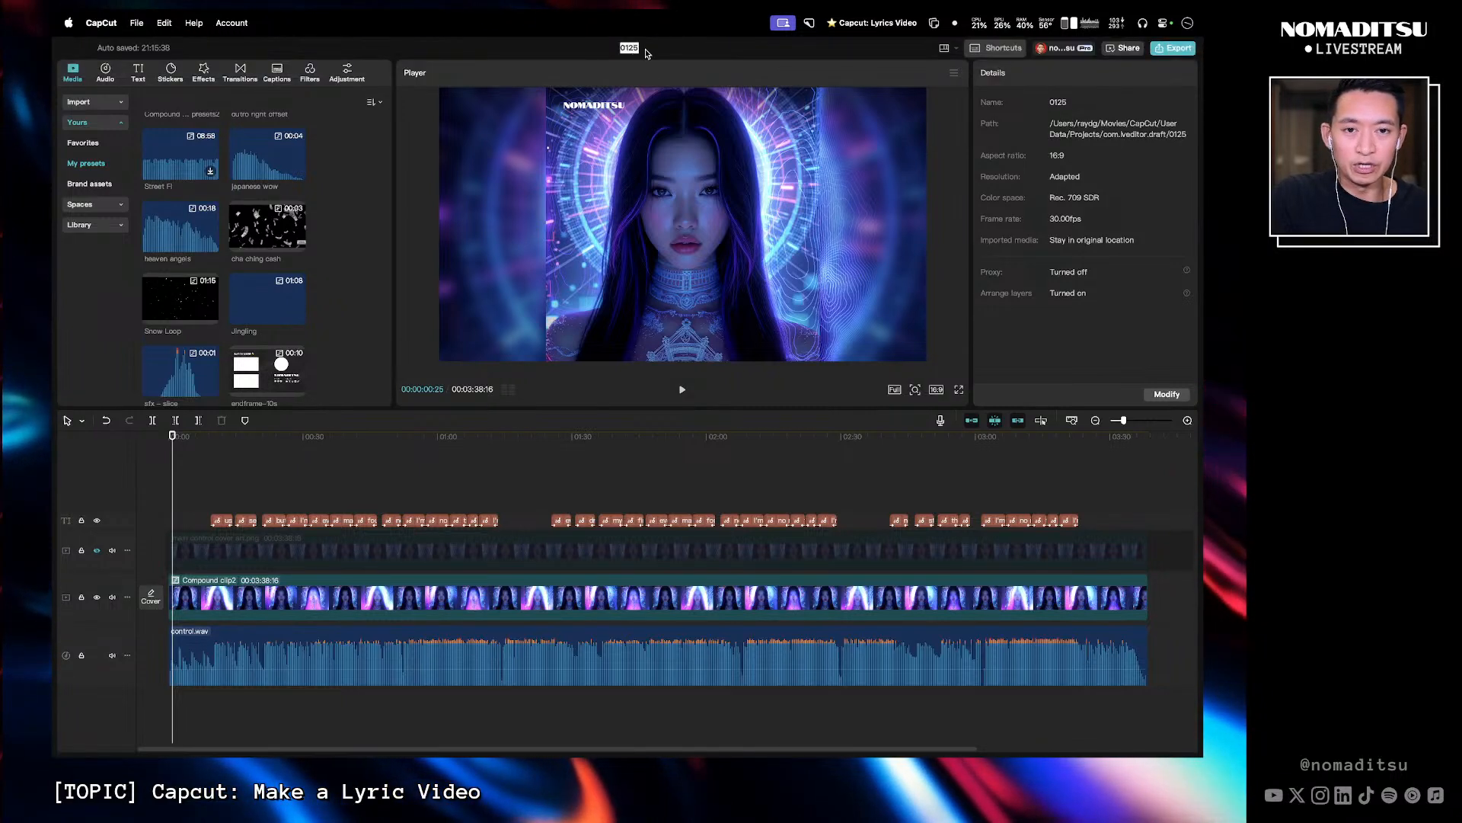
{"action": "key", "text": "Right"}
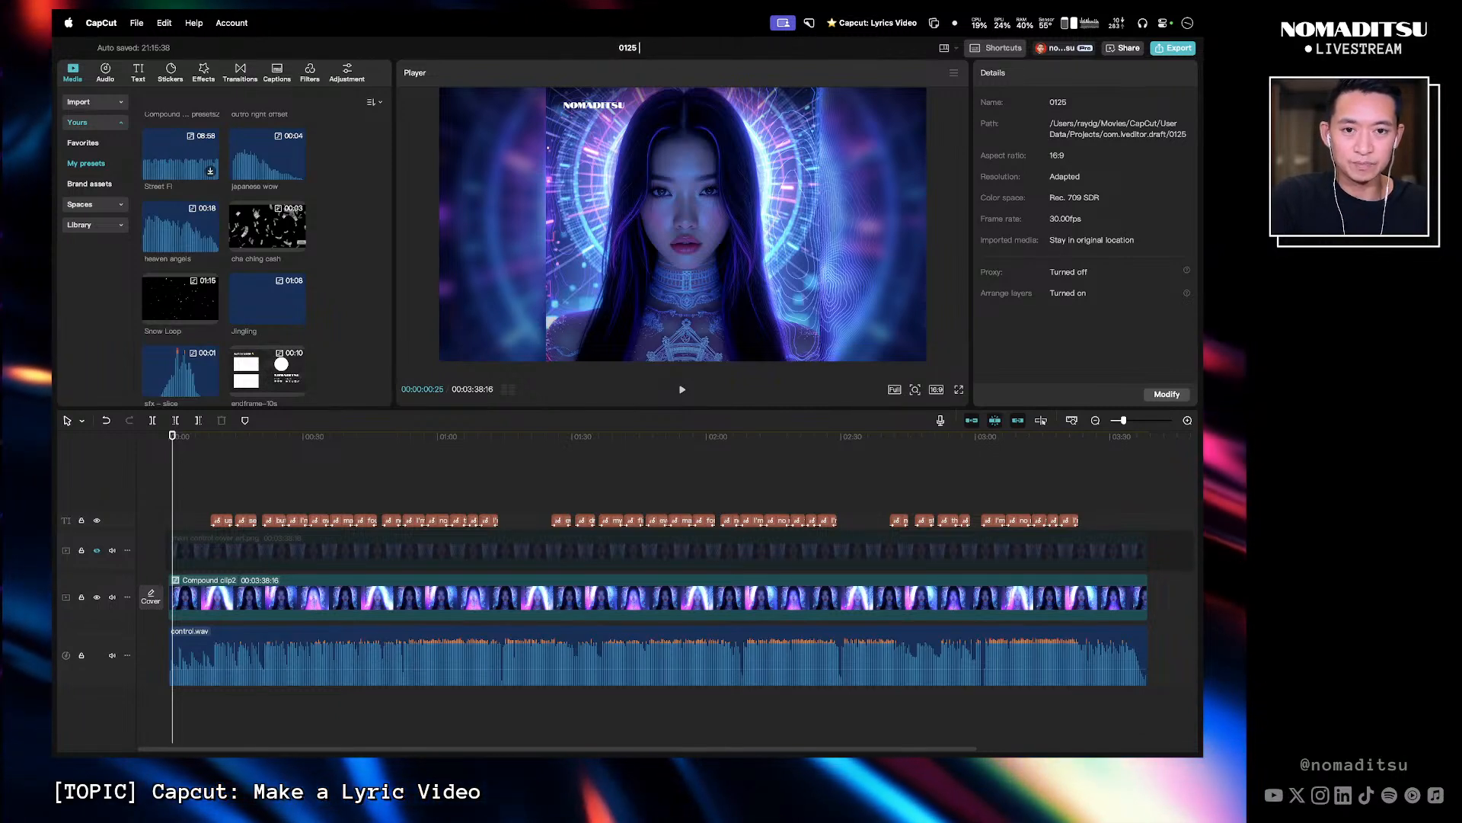
{"action": "key", "text": "Return"}
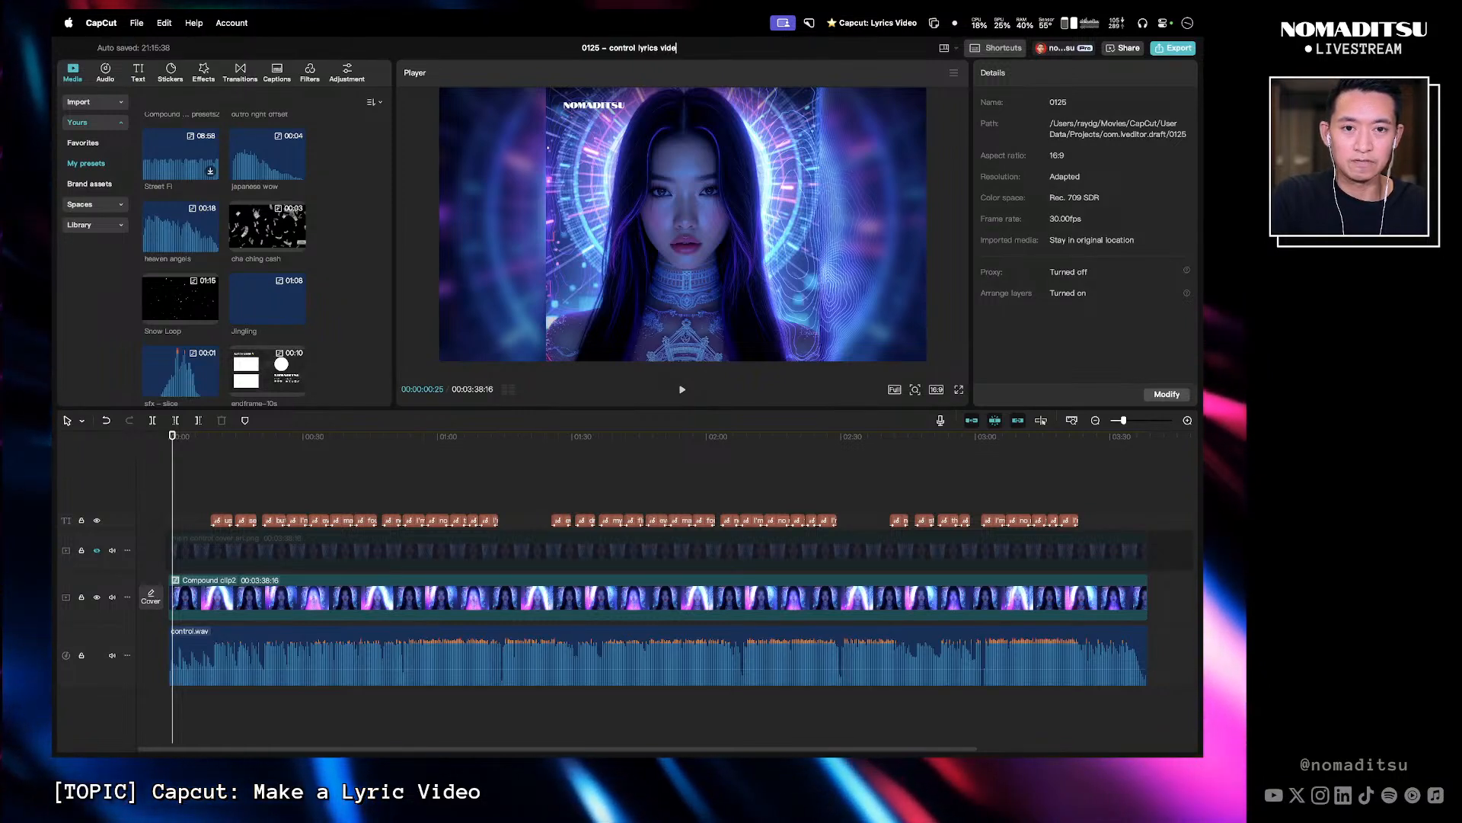
{"action": "type", "text": "o"}
{"action": "key", "text": "Return"}
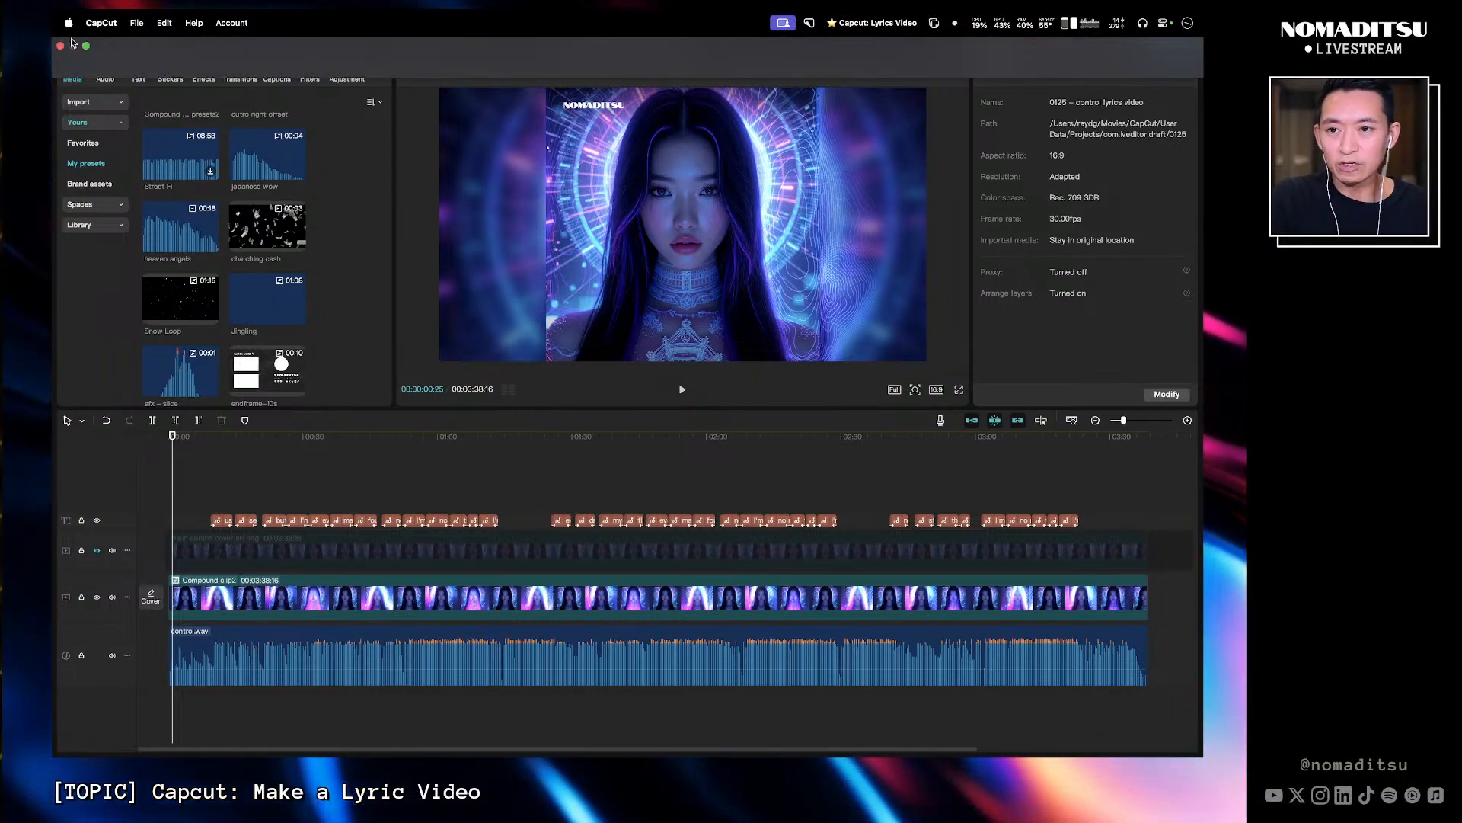
- Close the current project and open the 0117 – Shatterproof – Lyric project
{"action": "left_click", "coordinate": [61, 47]}
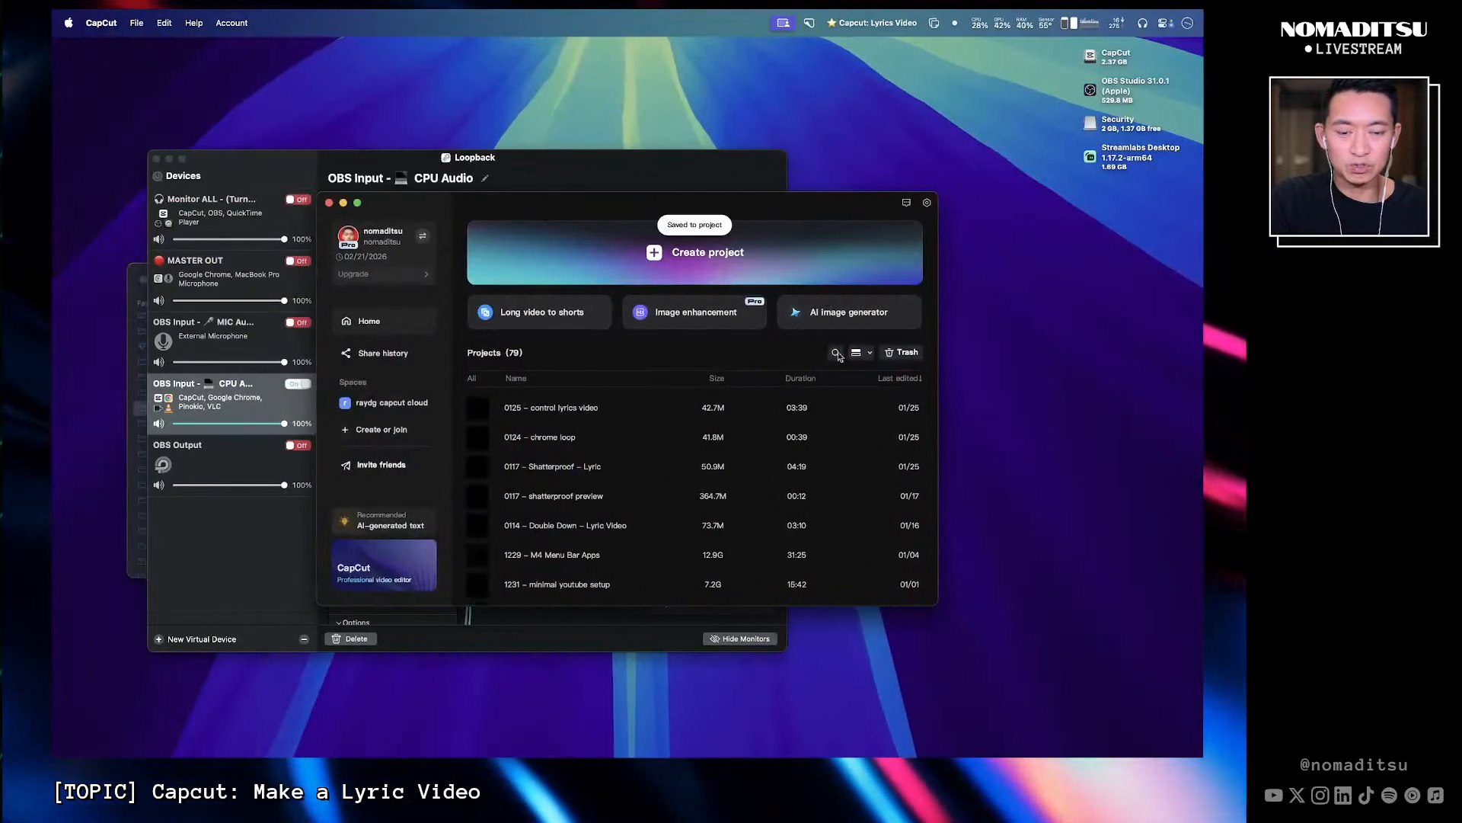
{"action": "left_click", "coordinate": [619, 464]}
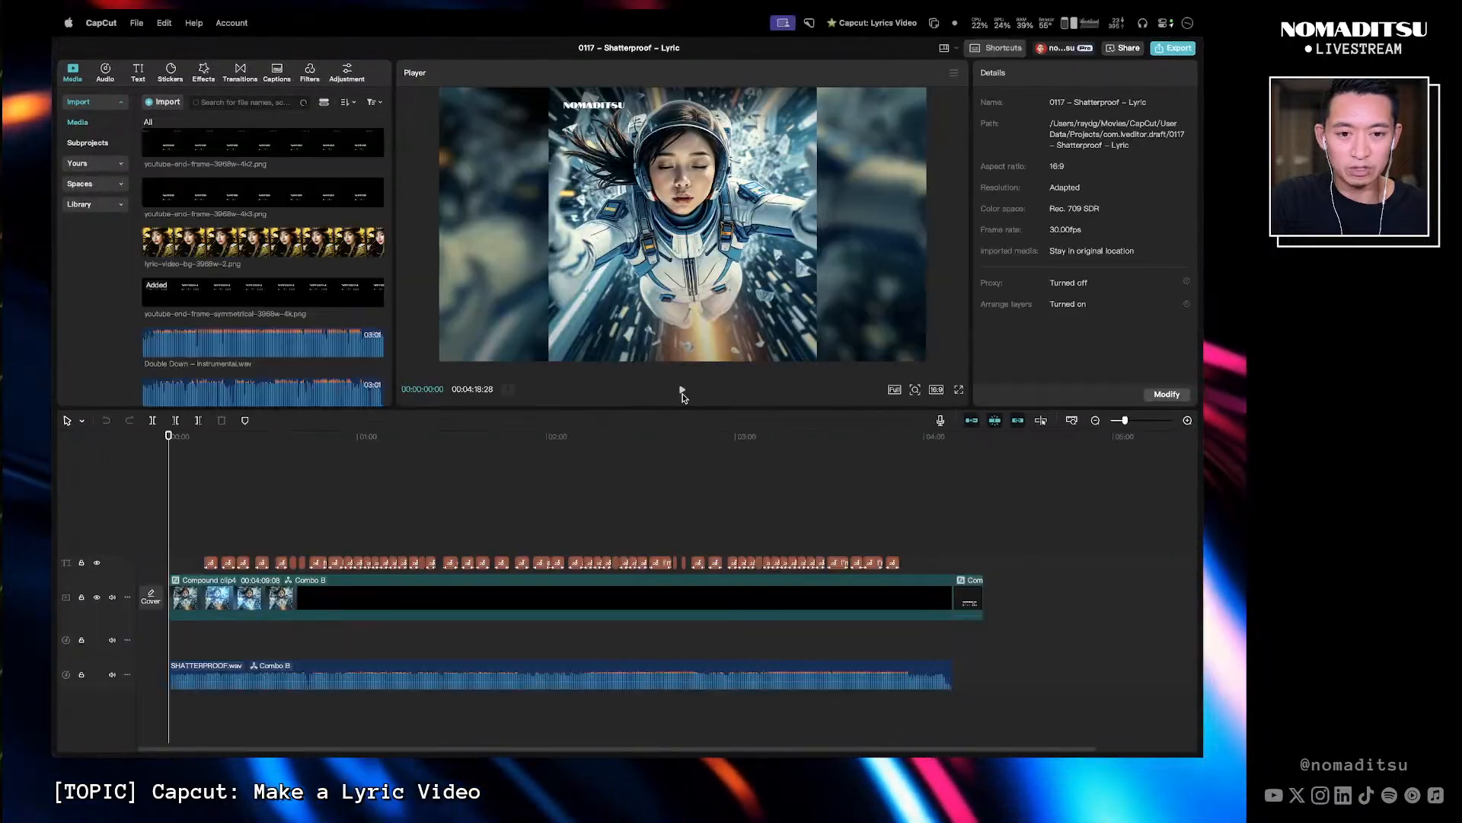
- Save the end-screen compound clip at the end of the timeline as a preset
{"action": "left_click", "coordinate": [962, 442]}
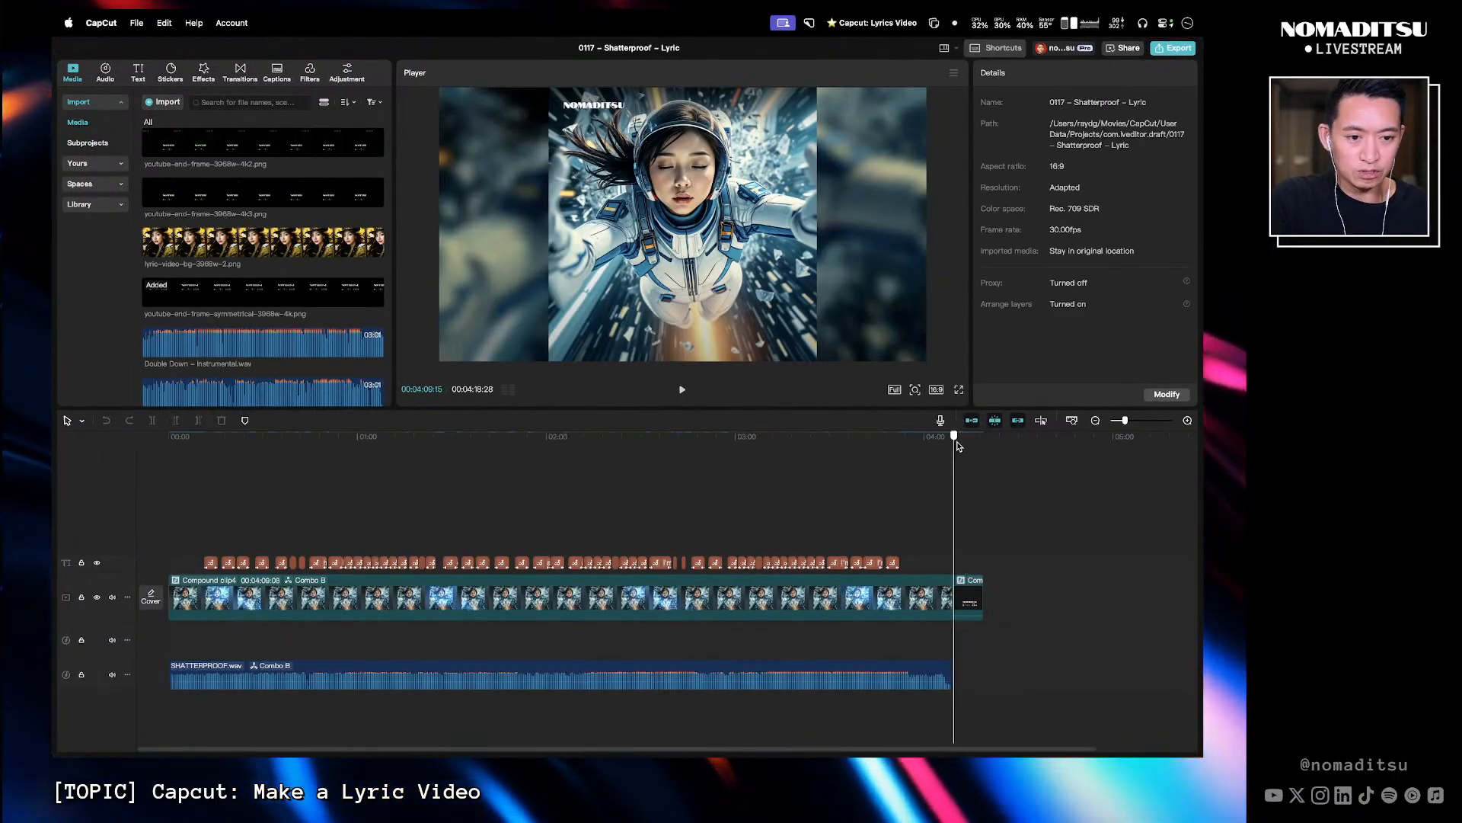
{"action": "left_click", "coordinate": [967, 596]}
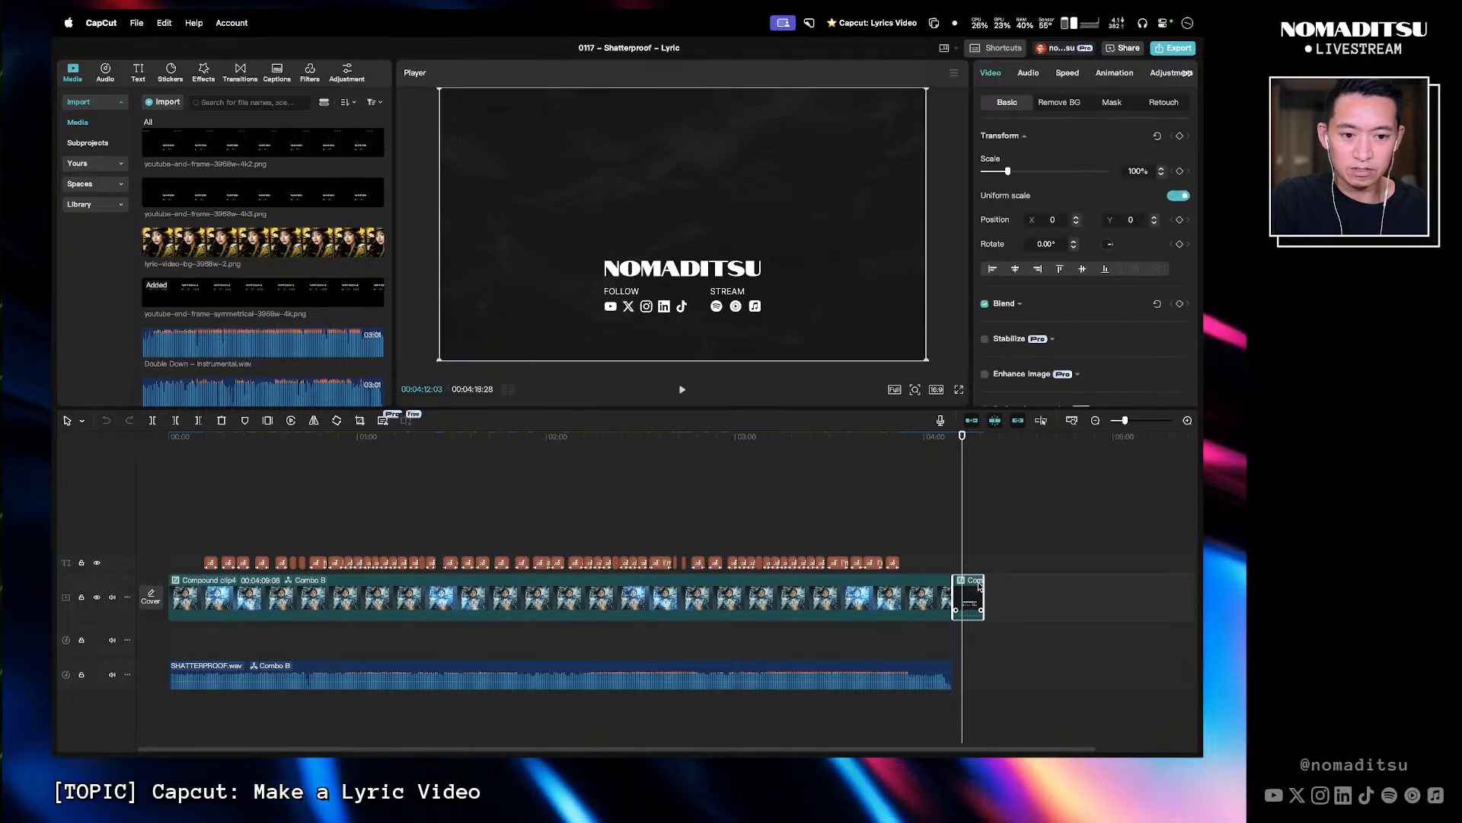
{"action": "right_click", "coordinate": [979, 586]}
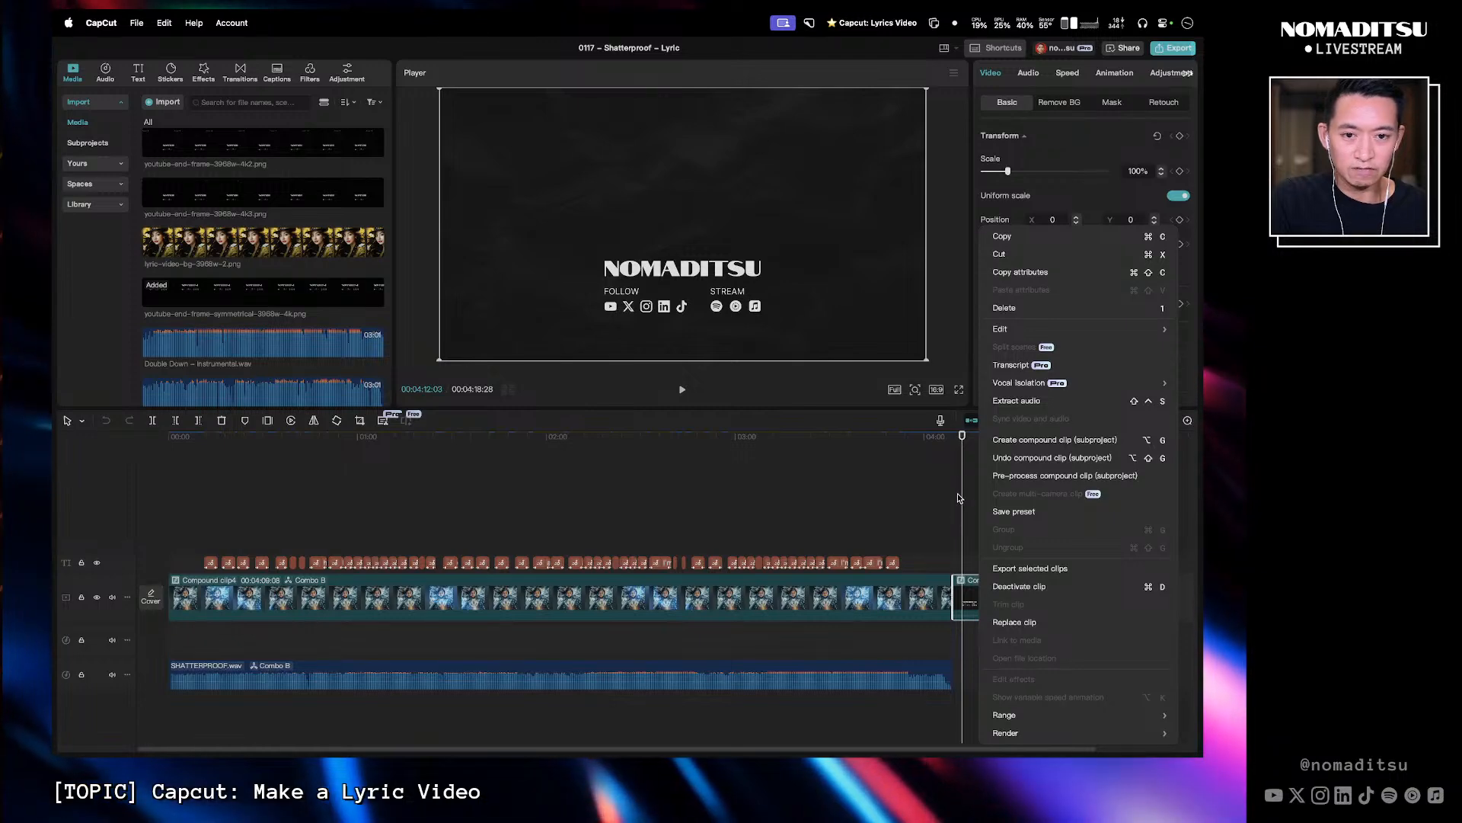
{"action": "left_click", "coordinate": [1002, 512]}
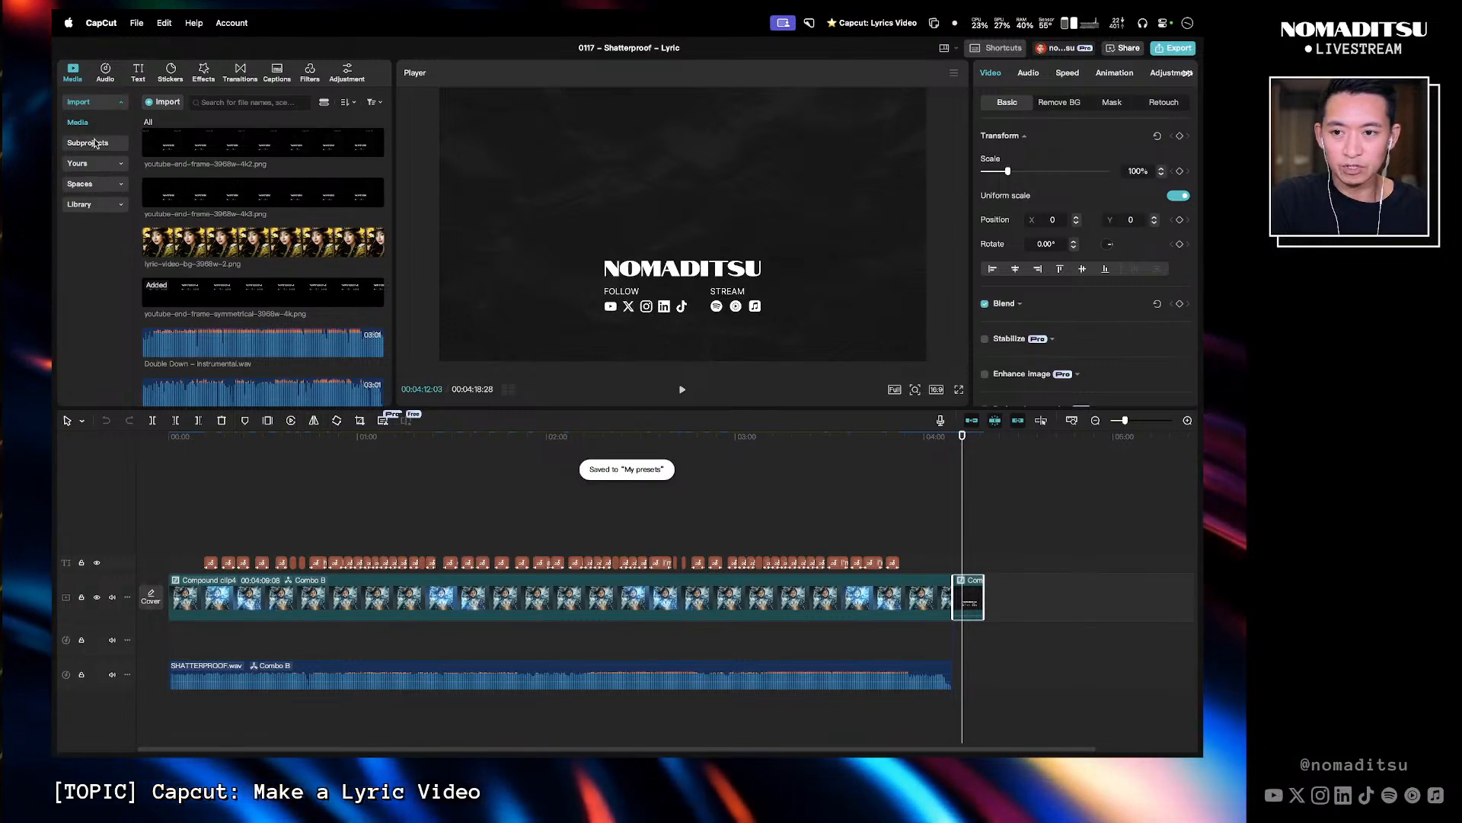
- Rename the new compound clip preset in My presets as 2025 outro
{"action": "left_click", "coordinate": [84, 163]}
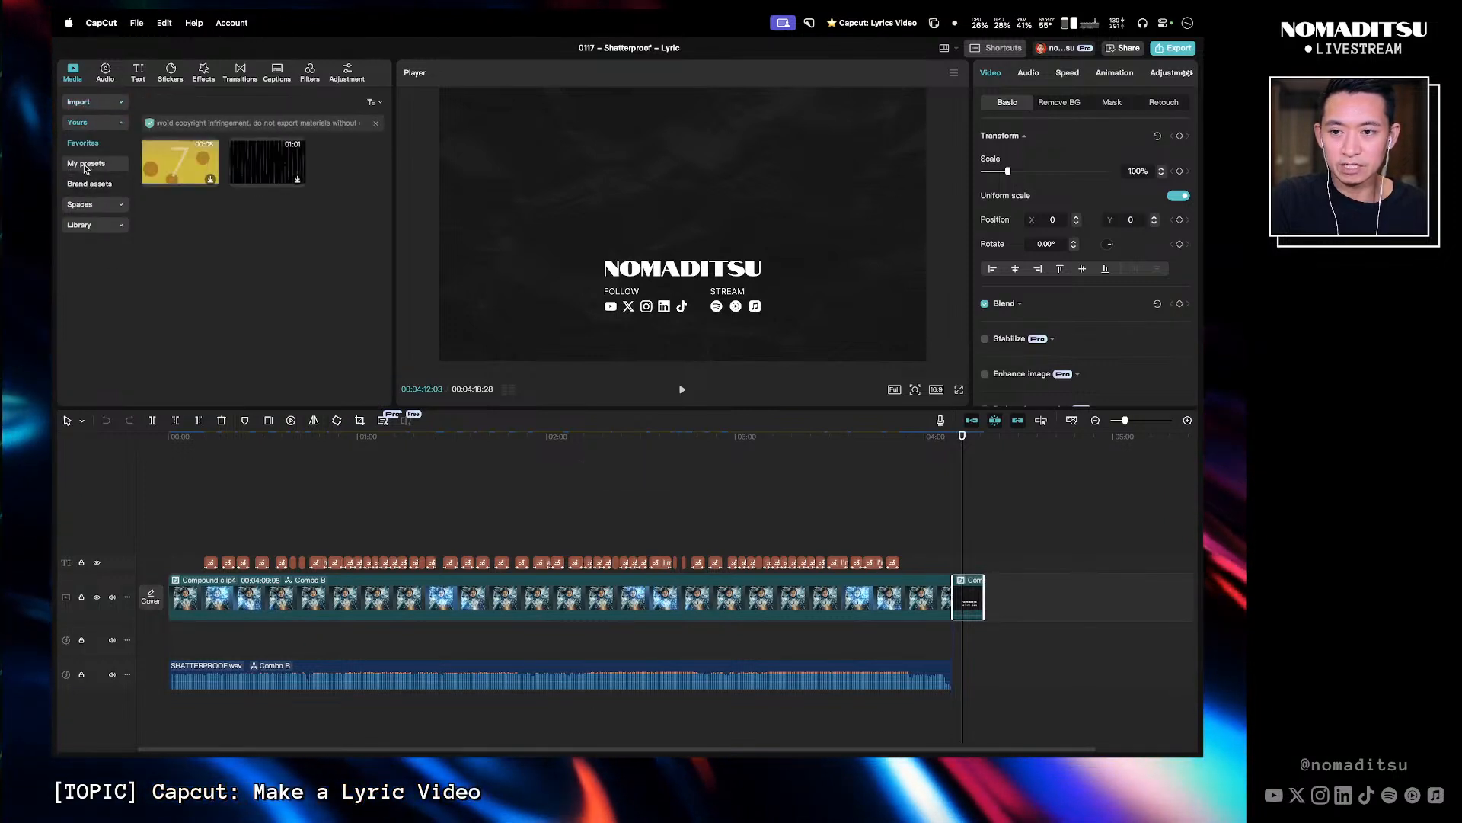
{"action": "left_click", "coordinate": [84, 165]}
{"action": "scroll", "coordinate": [190, 299], "scroll_direction": "down", "scroll_amount": 4}
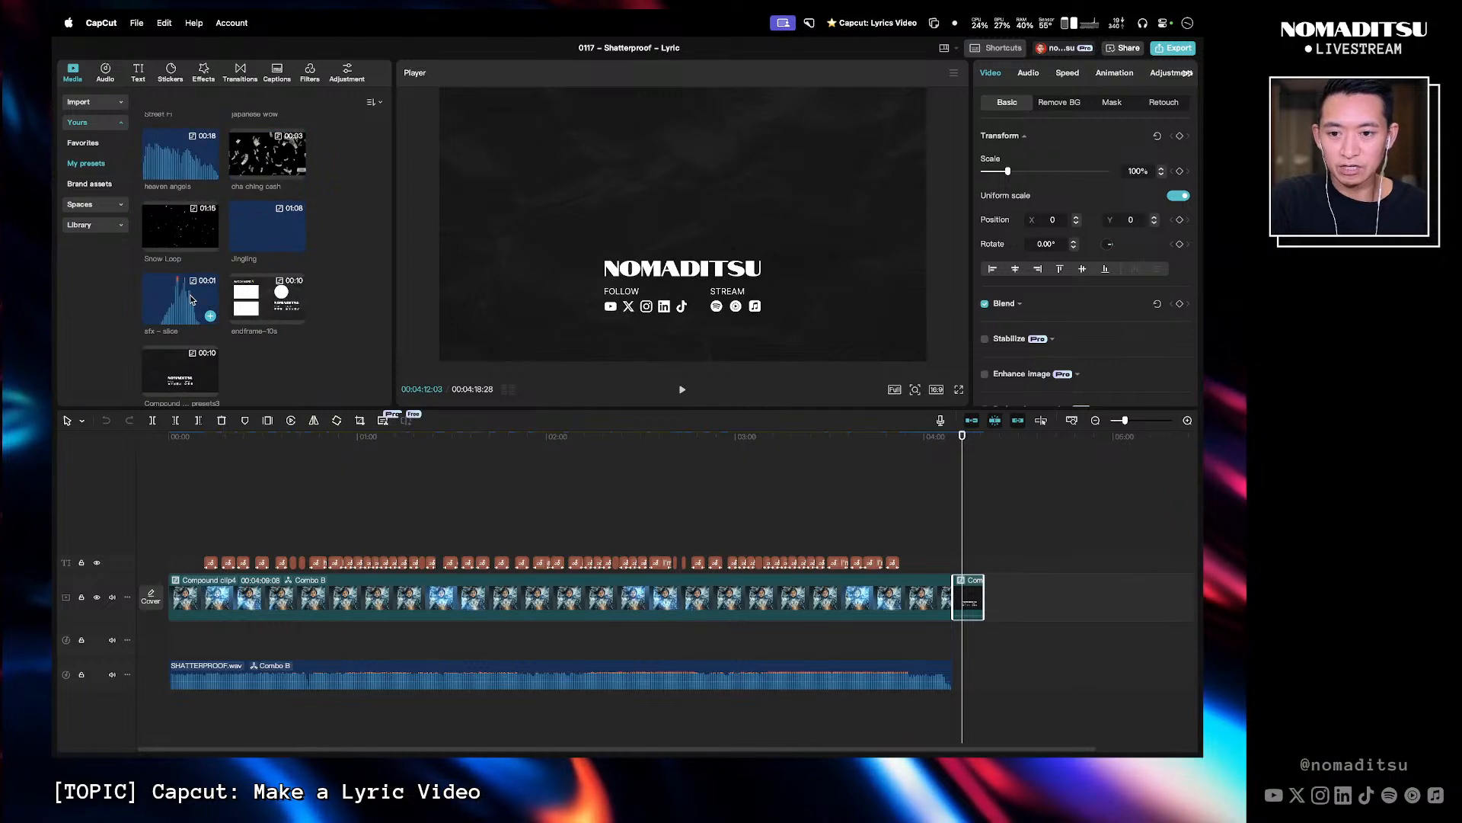
{"action": "right_click", "coordinate": [167, 366]}
{"action": "left_click", "coordinate": [189, 378]}
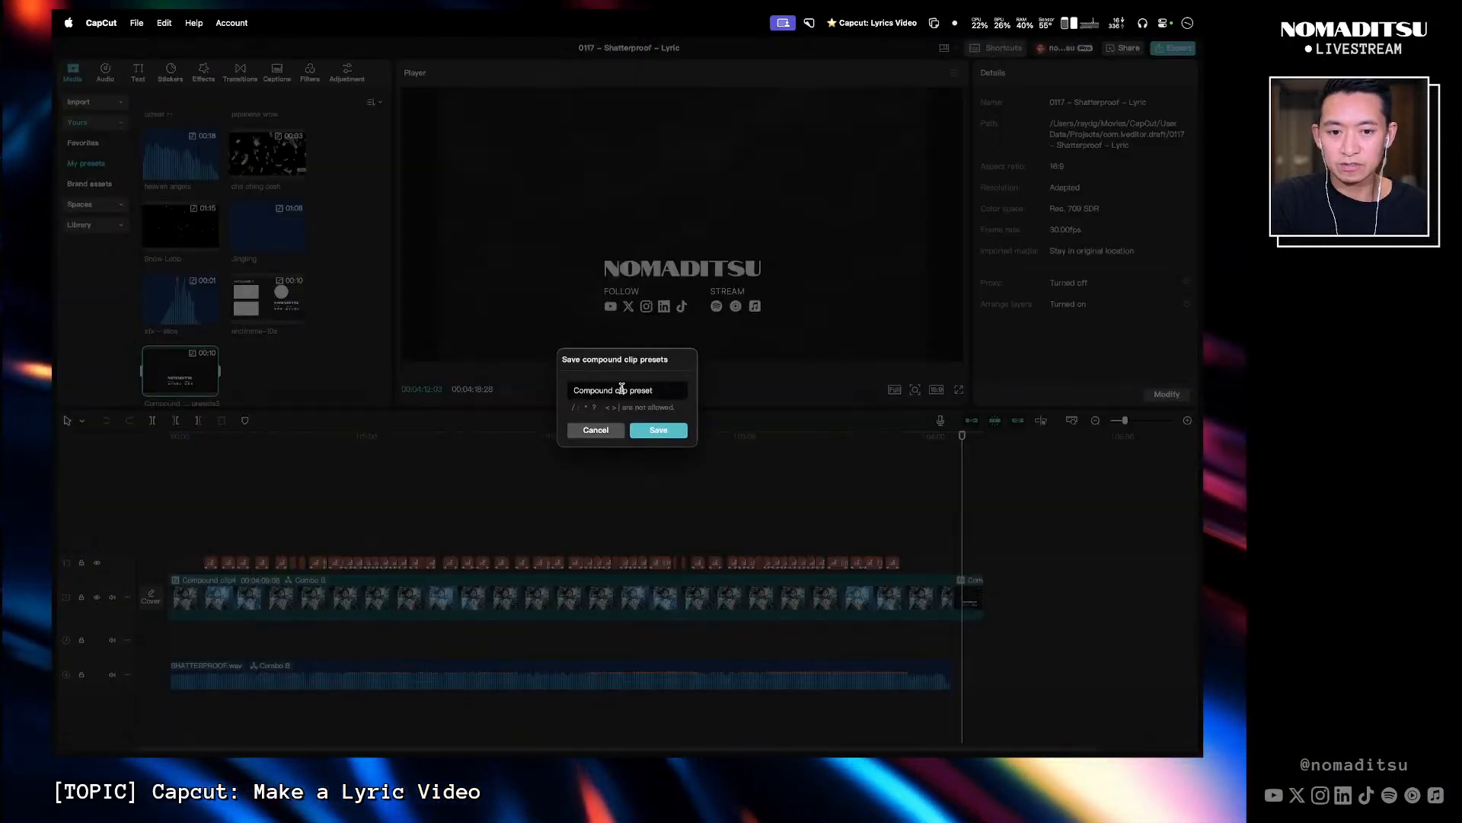
{"action": "left_click_drag", "start_coordinate": [654, 390], "coordinate": [569, 392]}
{"action": "type", "text": "2025 outro"}
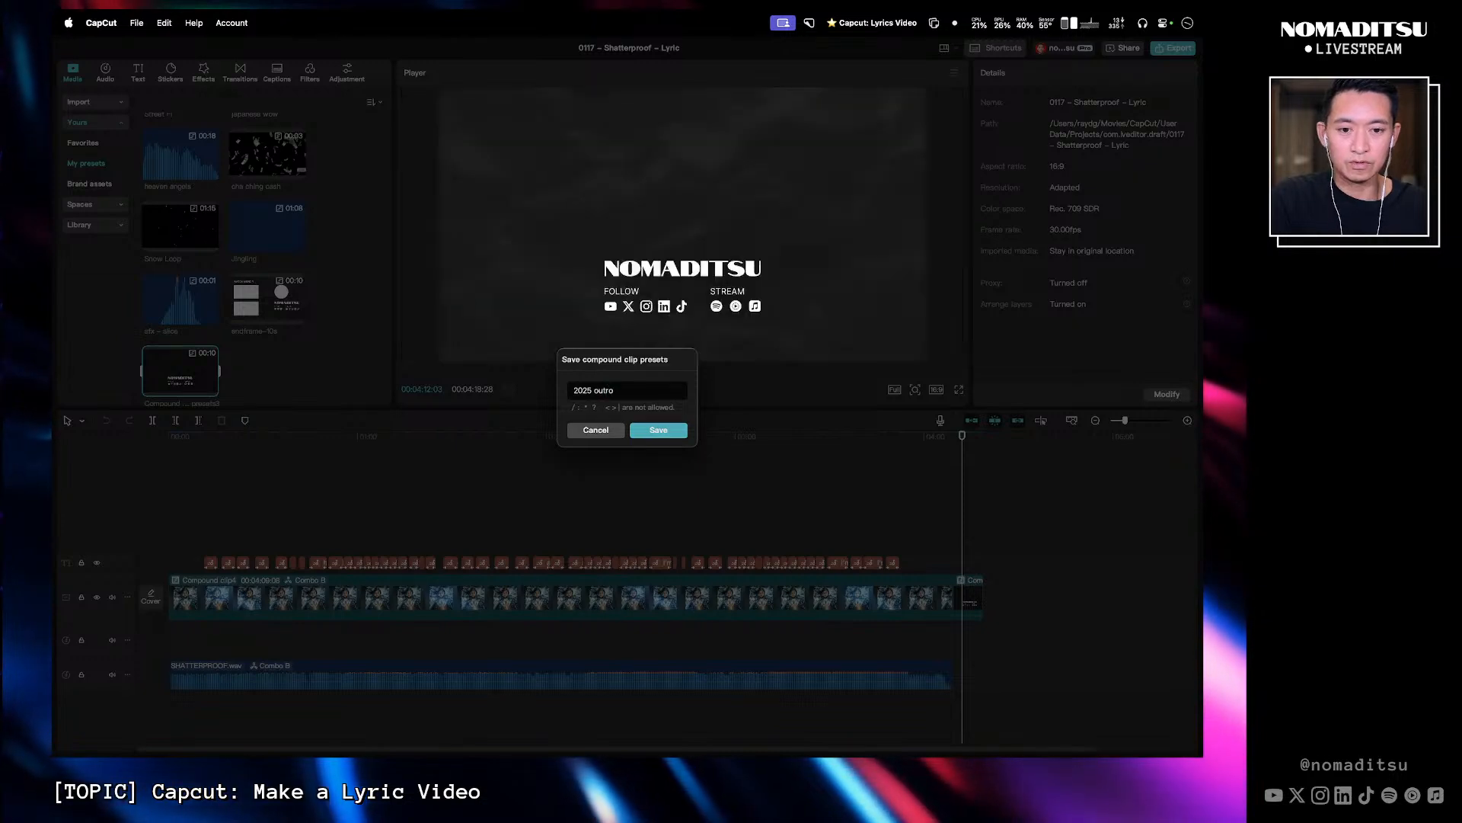
{"action": "key", "text": "Return"}
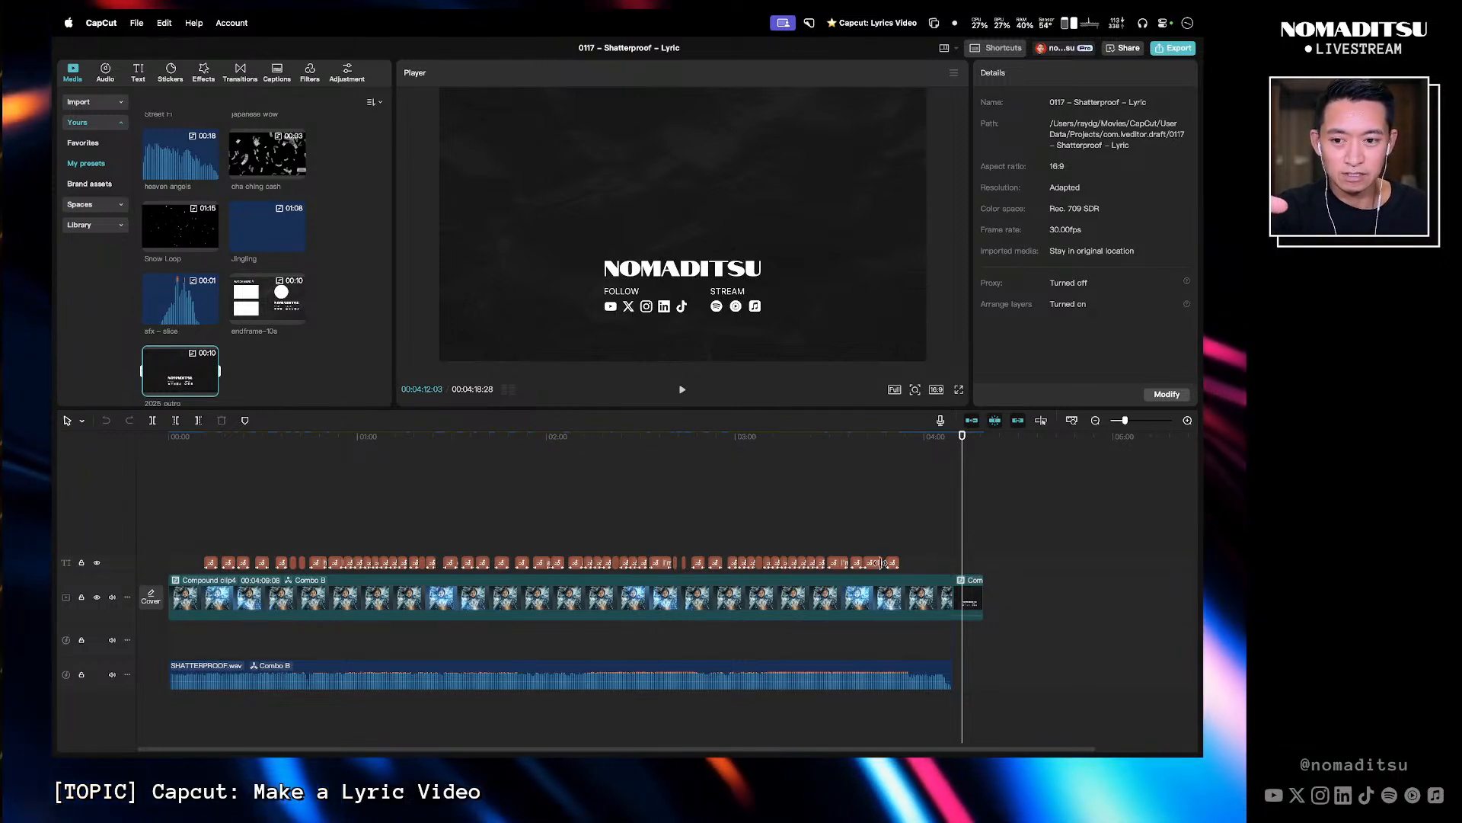
{"action": "left_click", "coordinate": [971, 602]}
{"action": "right_click", "coordinate": [979, 614]}
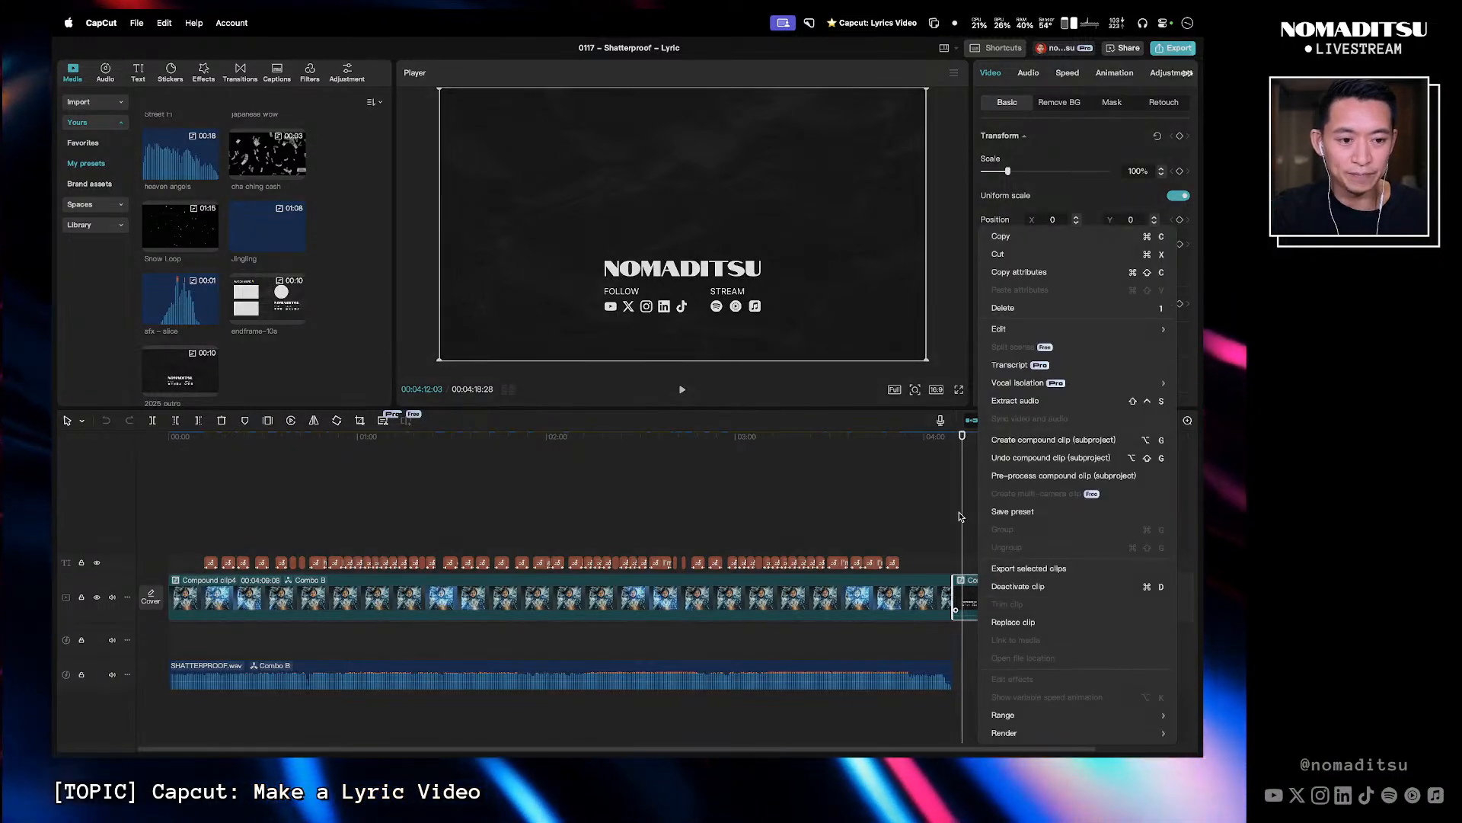
{"action": "key", "text": "Escape"}
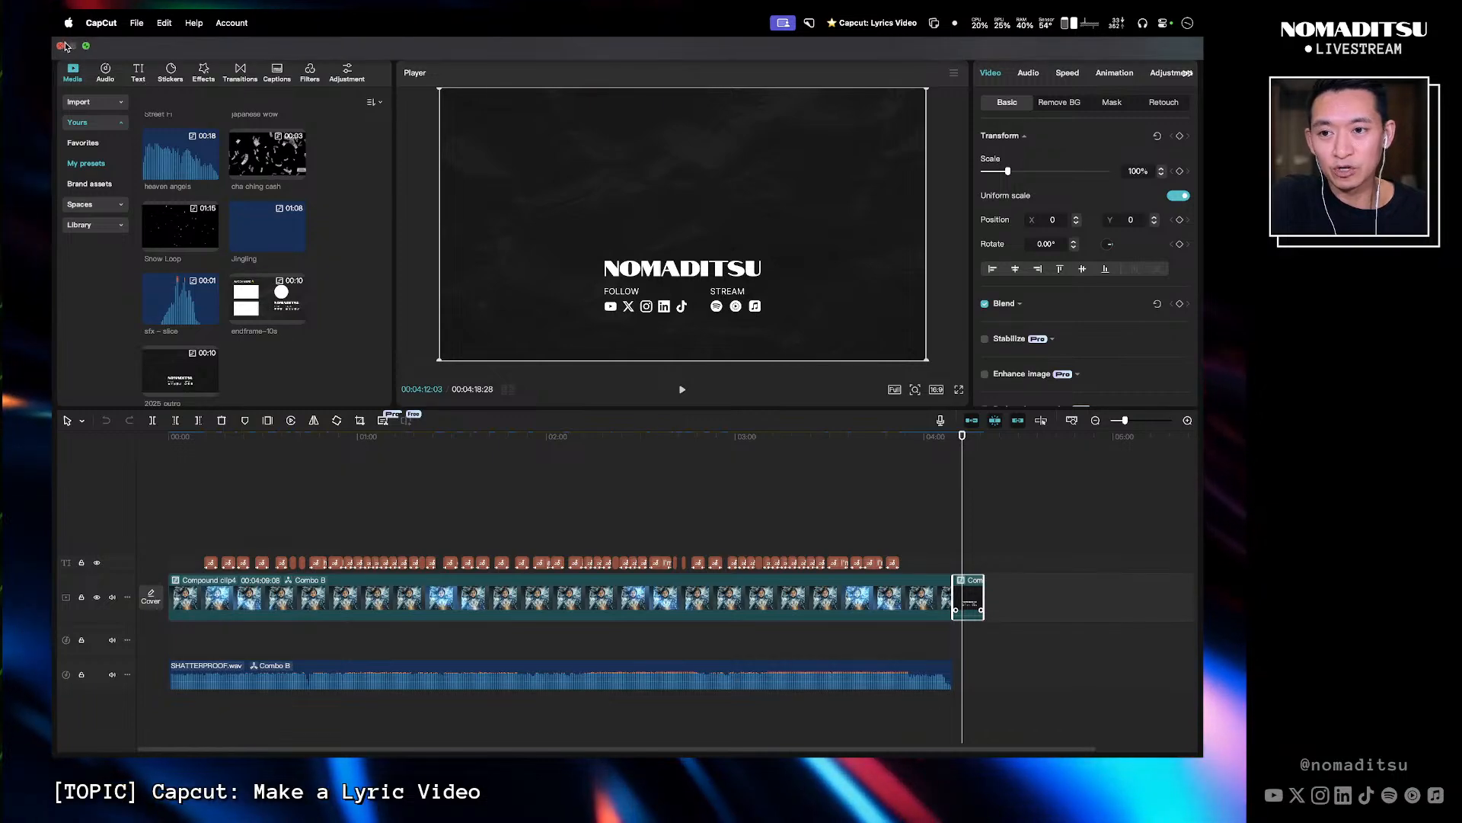
- Close the Shatterproof project and reopen the 0125 – control lyrics video project
{"action": "left_click", "coordinate": [61, 46]}
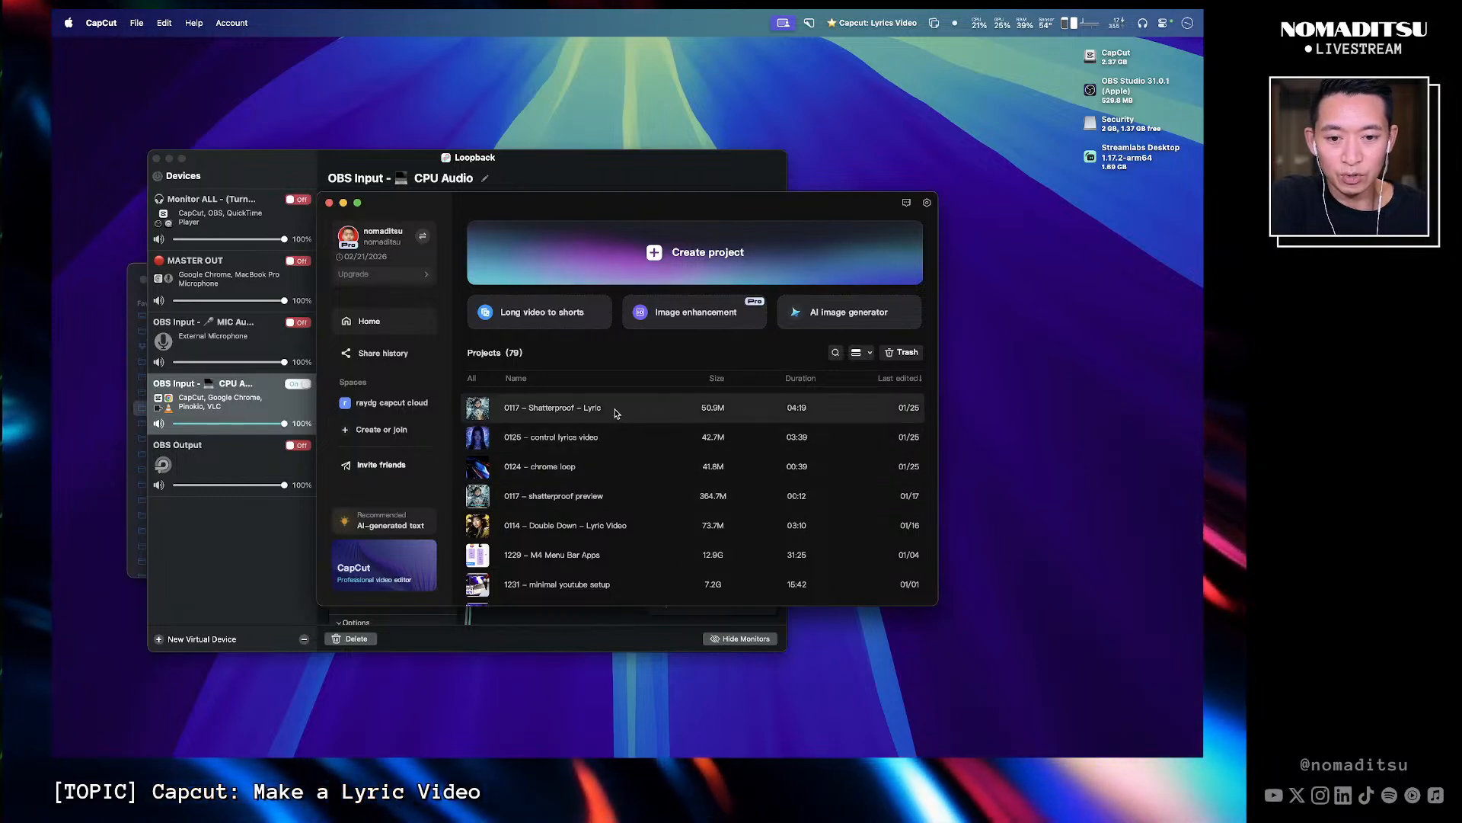
{"action": "left_click", "coordinate": [608, 441]}
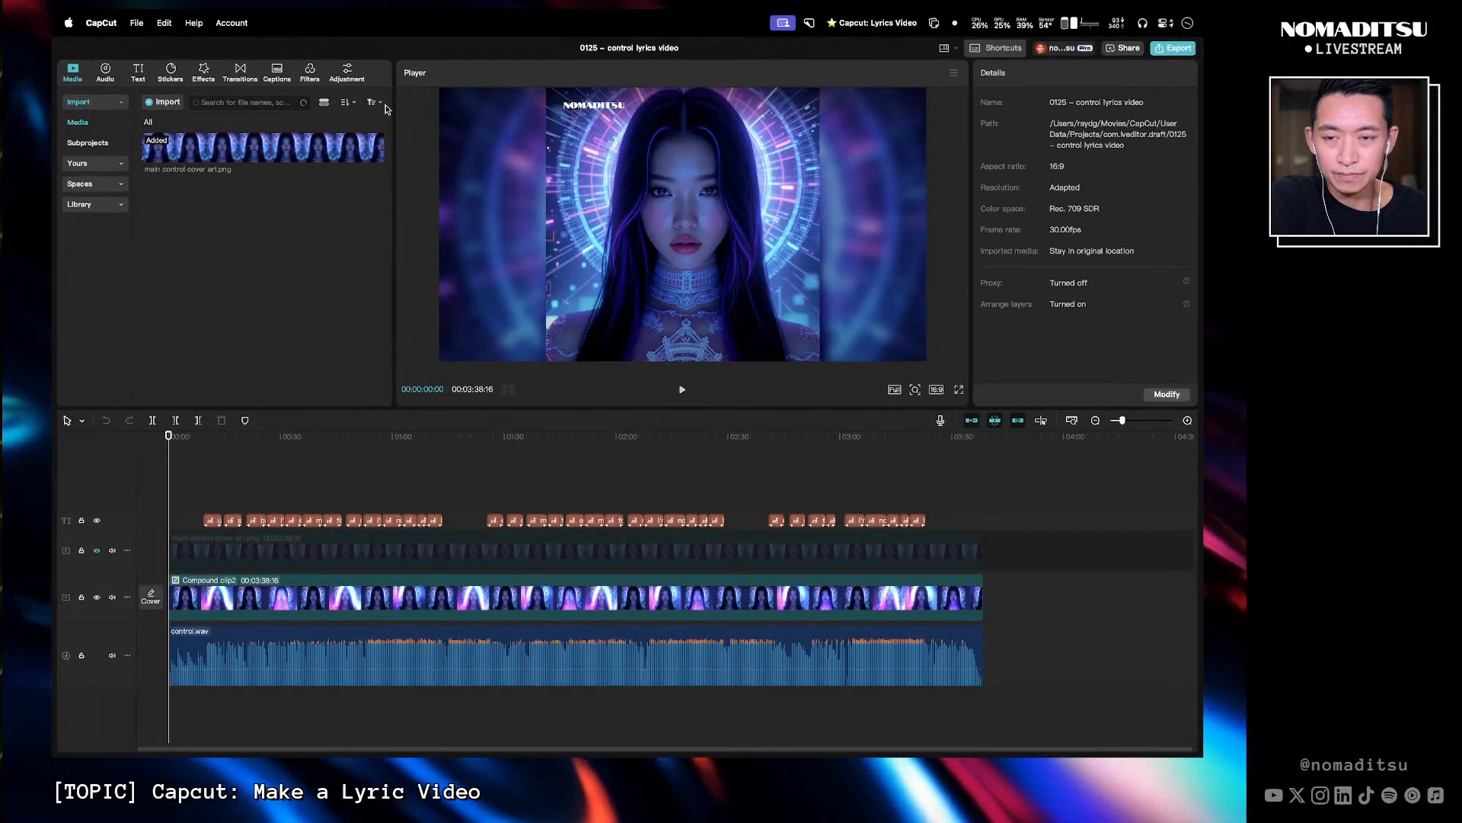
- Add the 2025 outro preset from My presets to the end of the main video track
{"action": "left_click", "coordinate": [190, 440]}
{"action": "left_click_drag", "start_coordinate": [189, 441], "coordinate": [182, 440]}
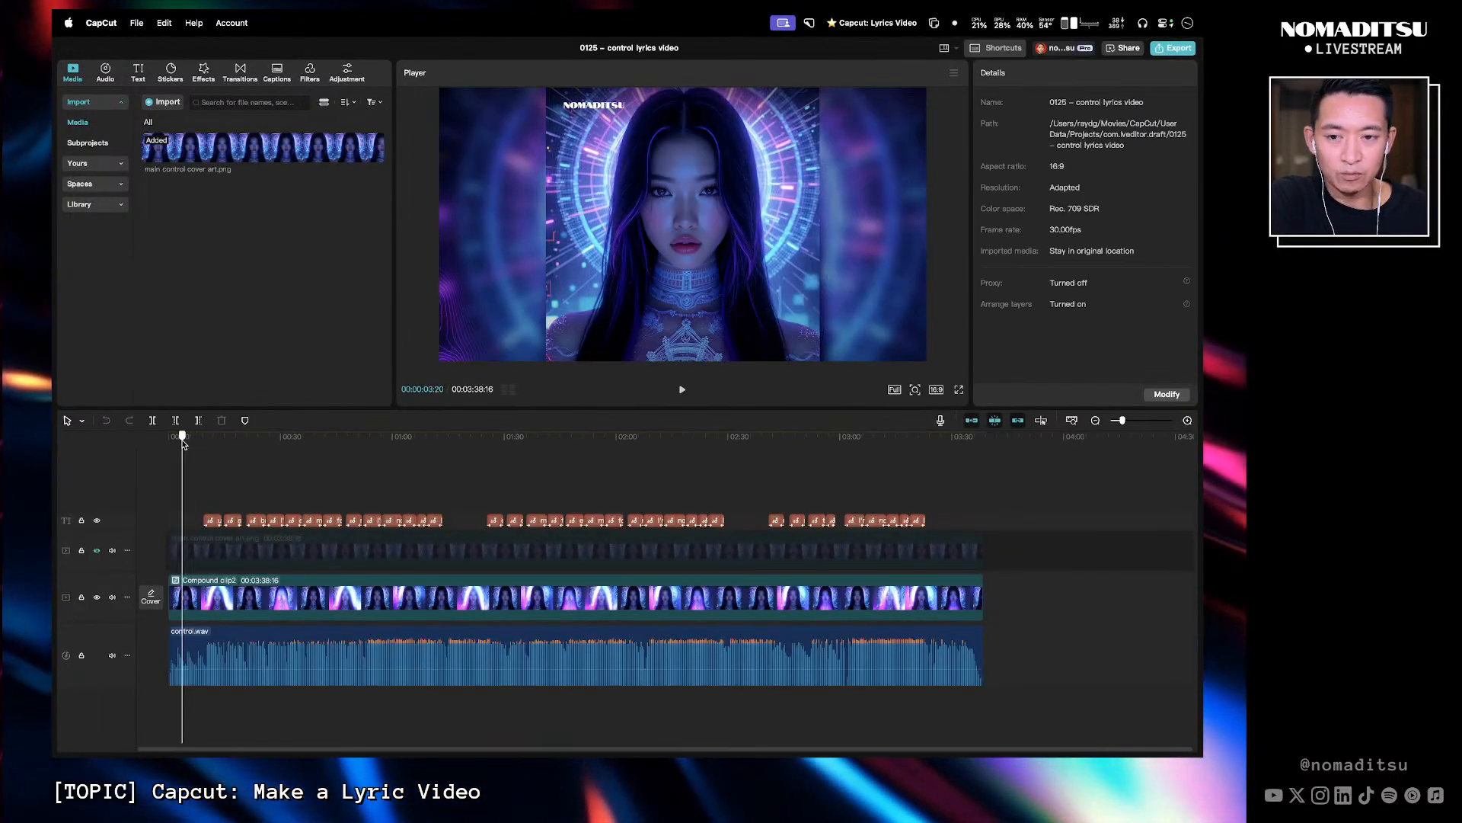
{"action": "left_click", "coordinate": [96, 162]}
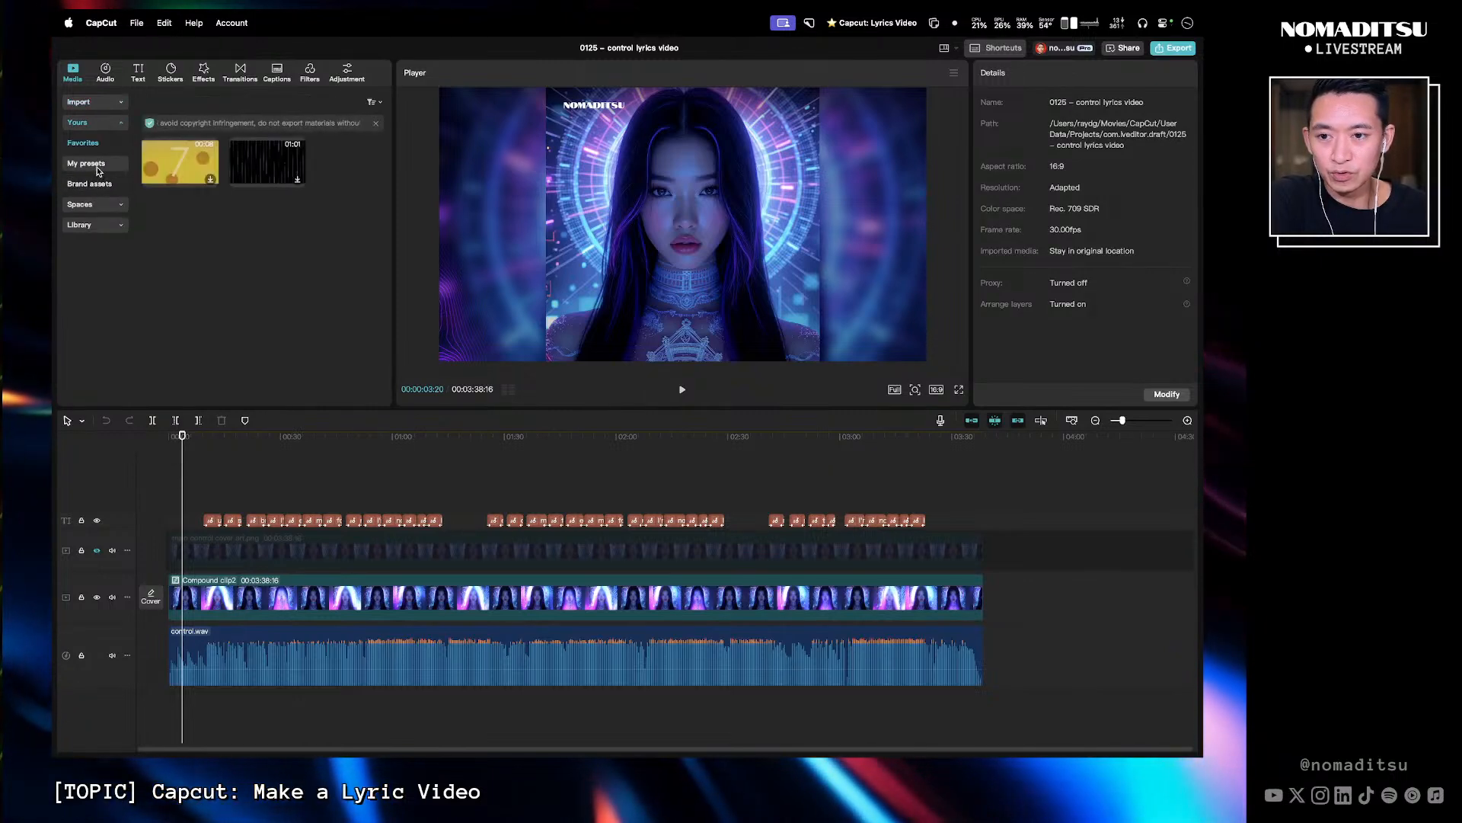
{"action": "scroll", "coordinate": [346, 325], "scroll_direction": "down", "scroll_amount": 10}
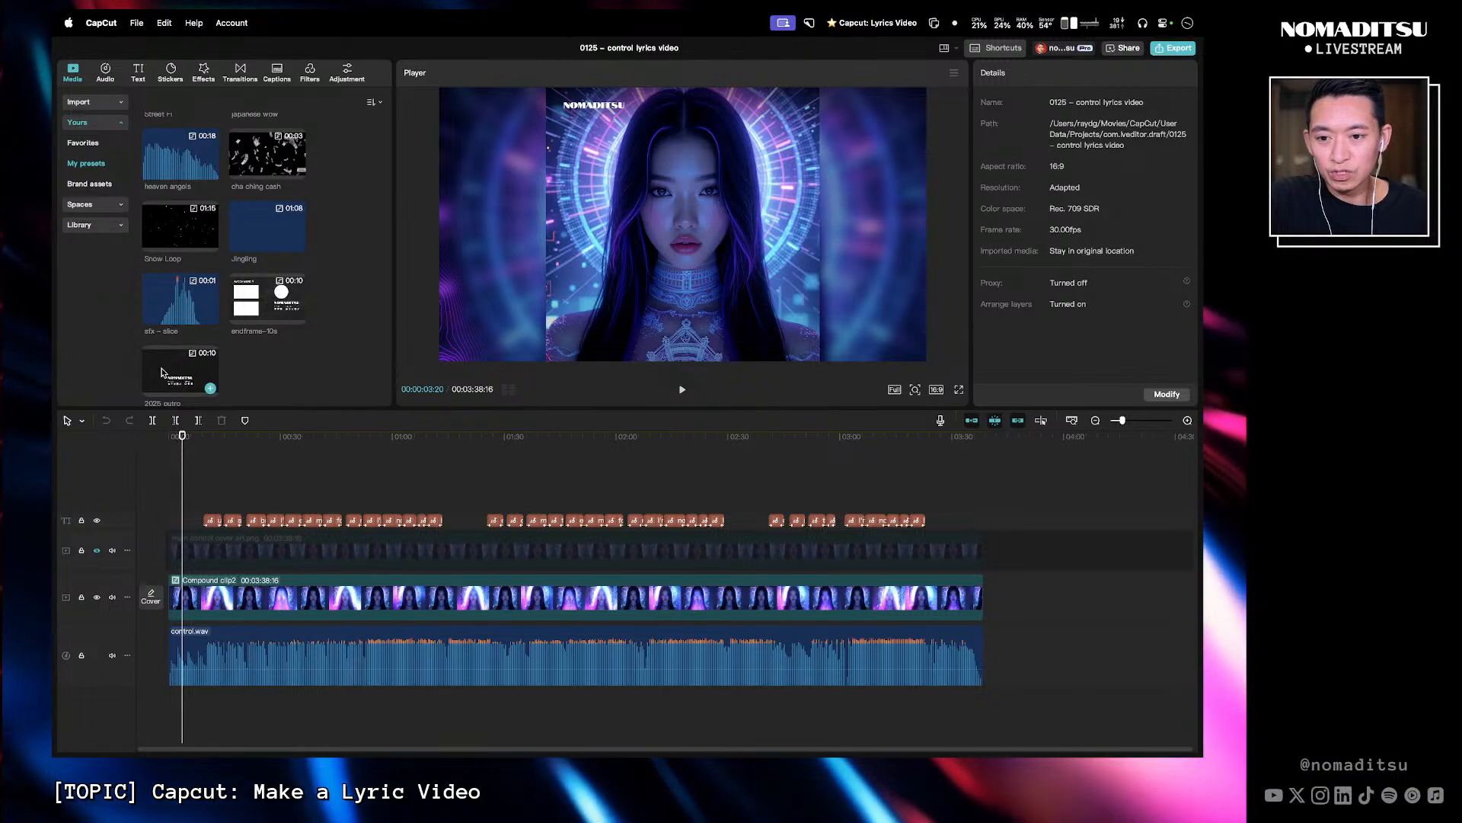
{"action": "left_click_drag", "start_coordinate": [162, 372], "coordinate": [1010, 610]}
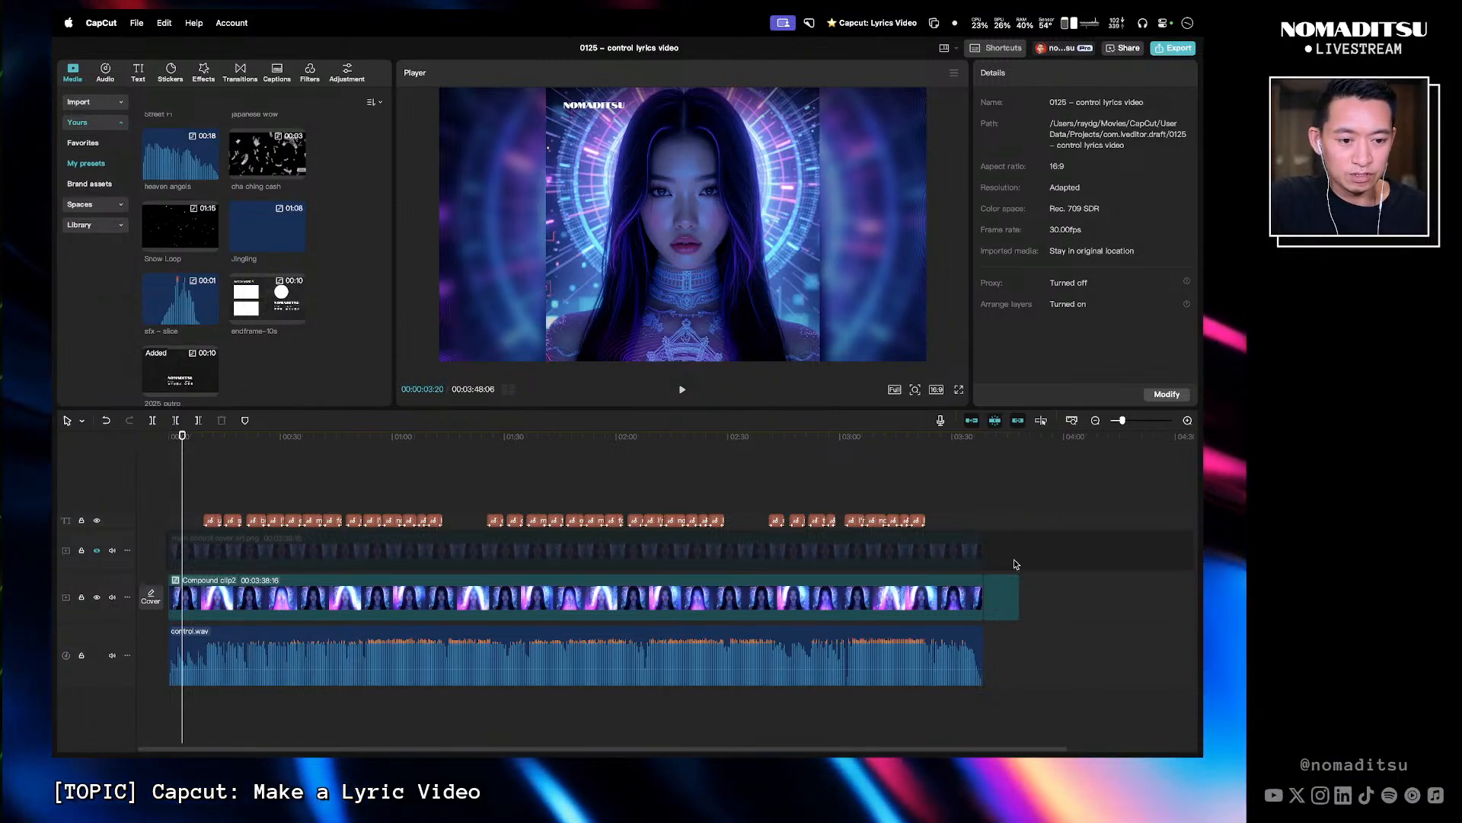
- Play back the cut from the main clip into the outro
{"action": "left_click", "coordinate": [1004, 448]}
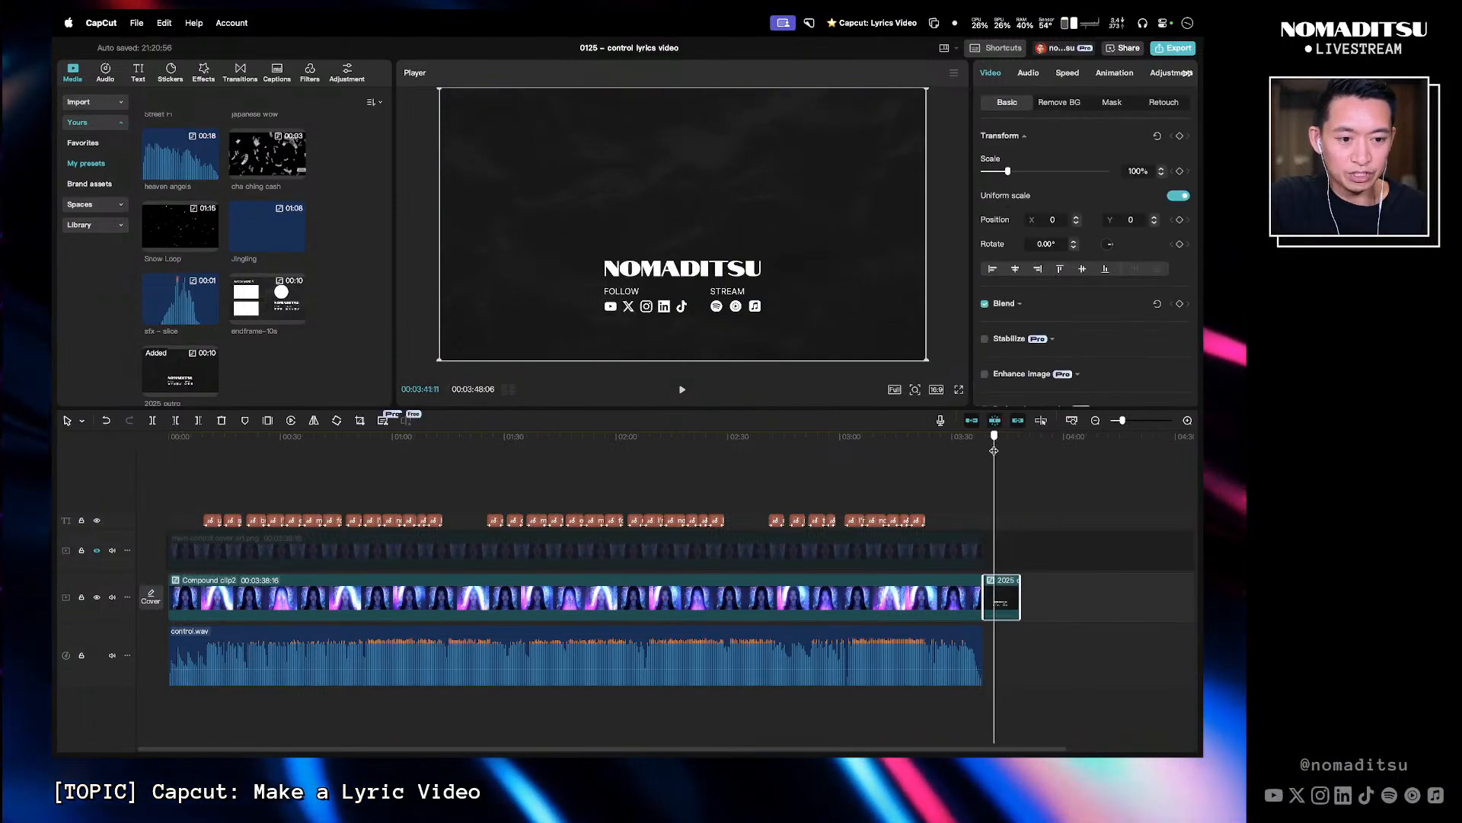
{"action": "mouse_move", "coordinate": [988, 451]}
{"action": "left_mouse_down"}
{"action": "mouse_move", "coordinate": [1001, 451]}
{"action": "mouse_move", "coordinate": [987, 451]}
{"action": "left_mouse_up"}
{"action": "key", "text": "space"}
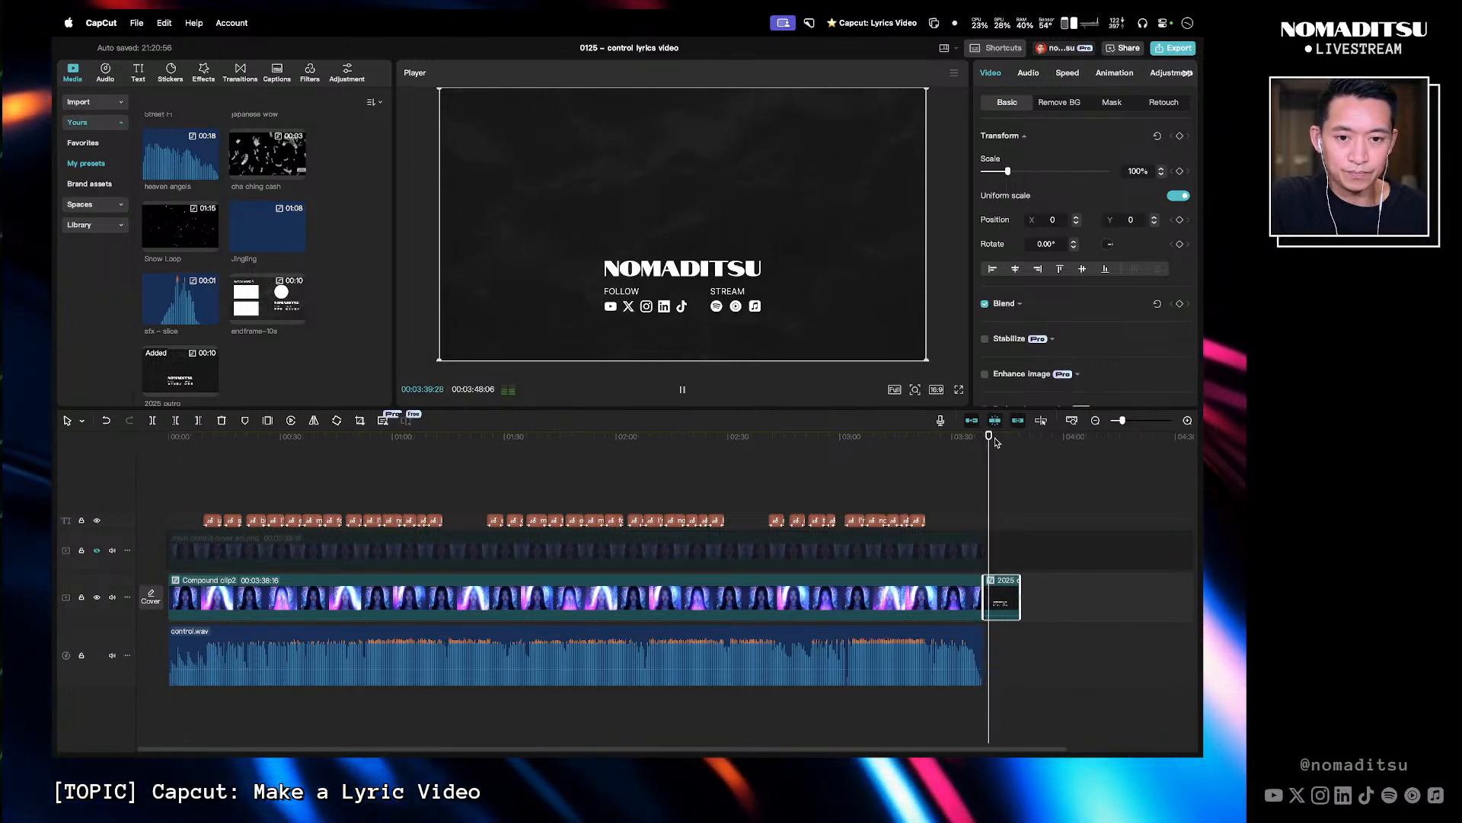
{"action": "key", "text": "space"}
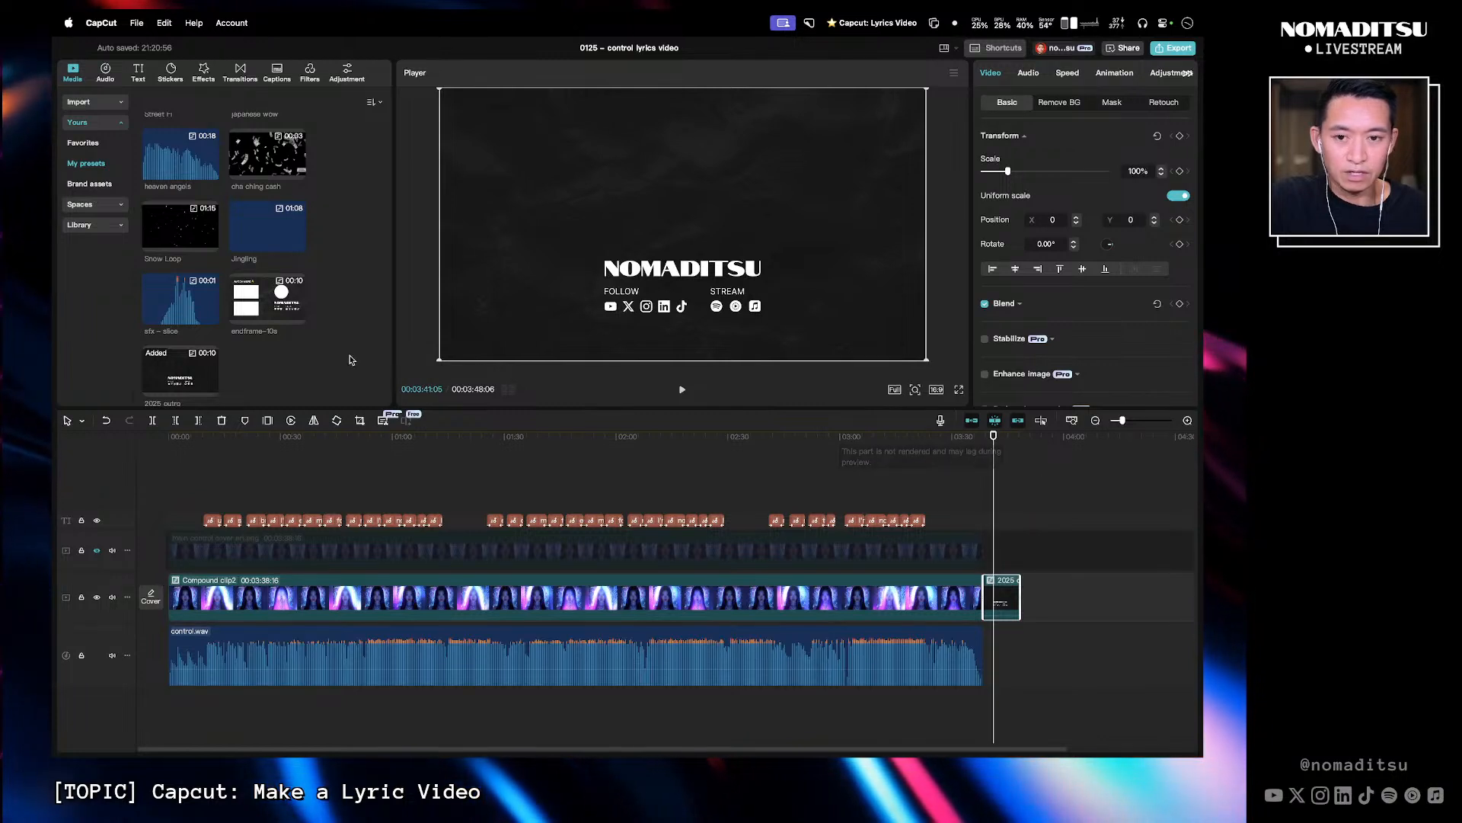
- Apply the Color Glitch transition between the main compound clip and the 2025 outro
{"action": "left_click", "coordinate": [242, 73]}
{"action": "left_click", "coordinate": [103, 101]}
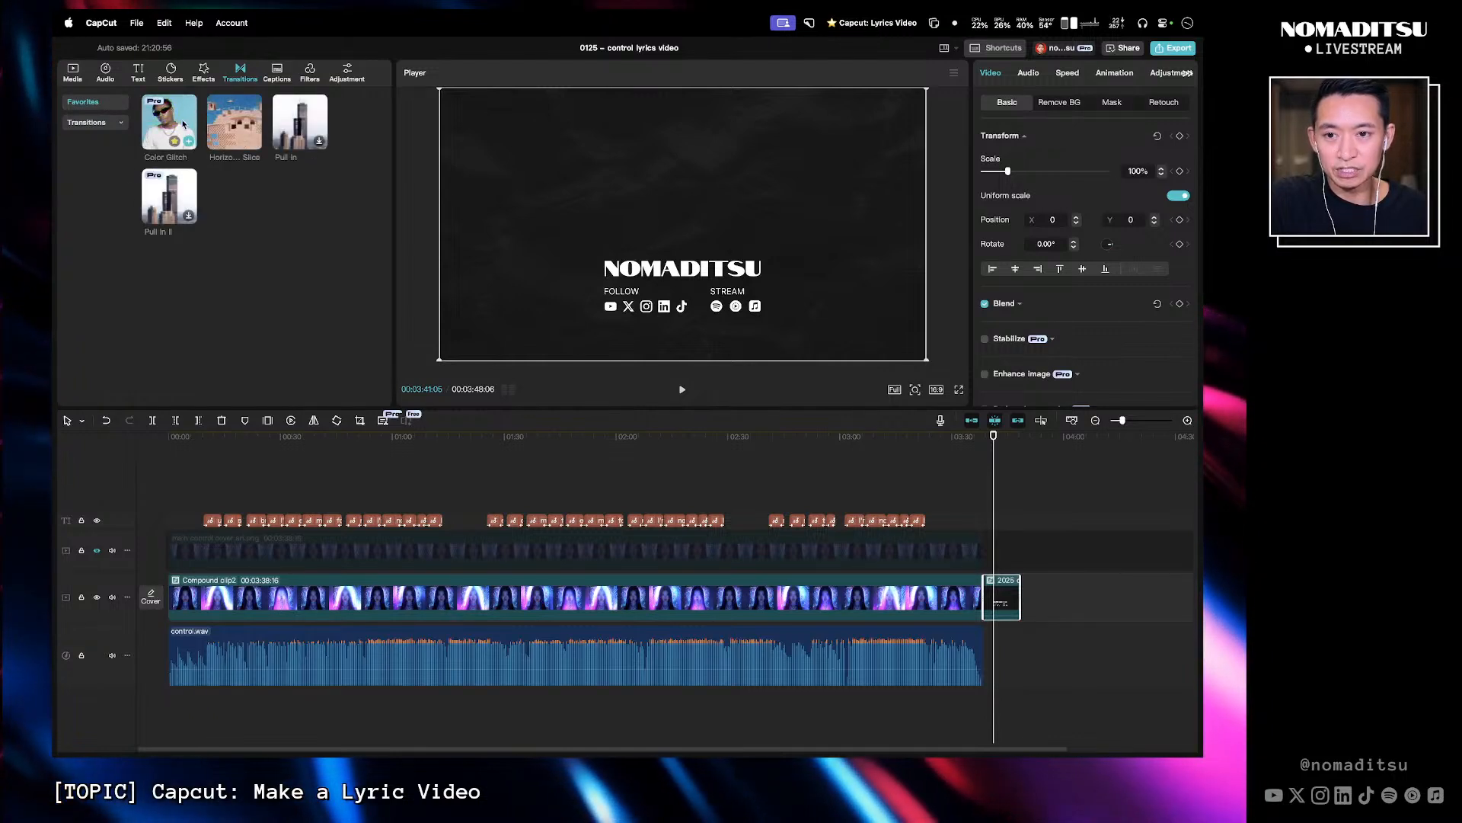
{"action": "left_click_drag", "start_coordinate": [160, 130], "coordinate": [986, 598]}
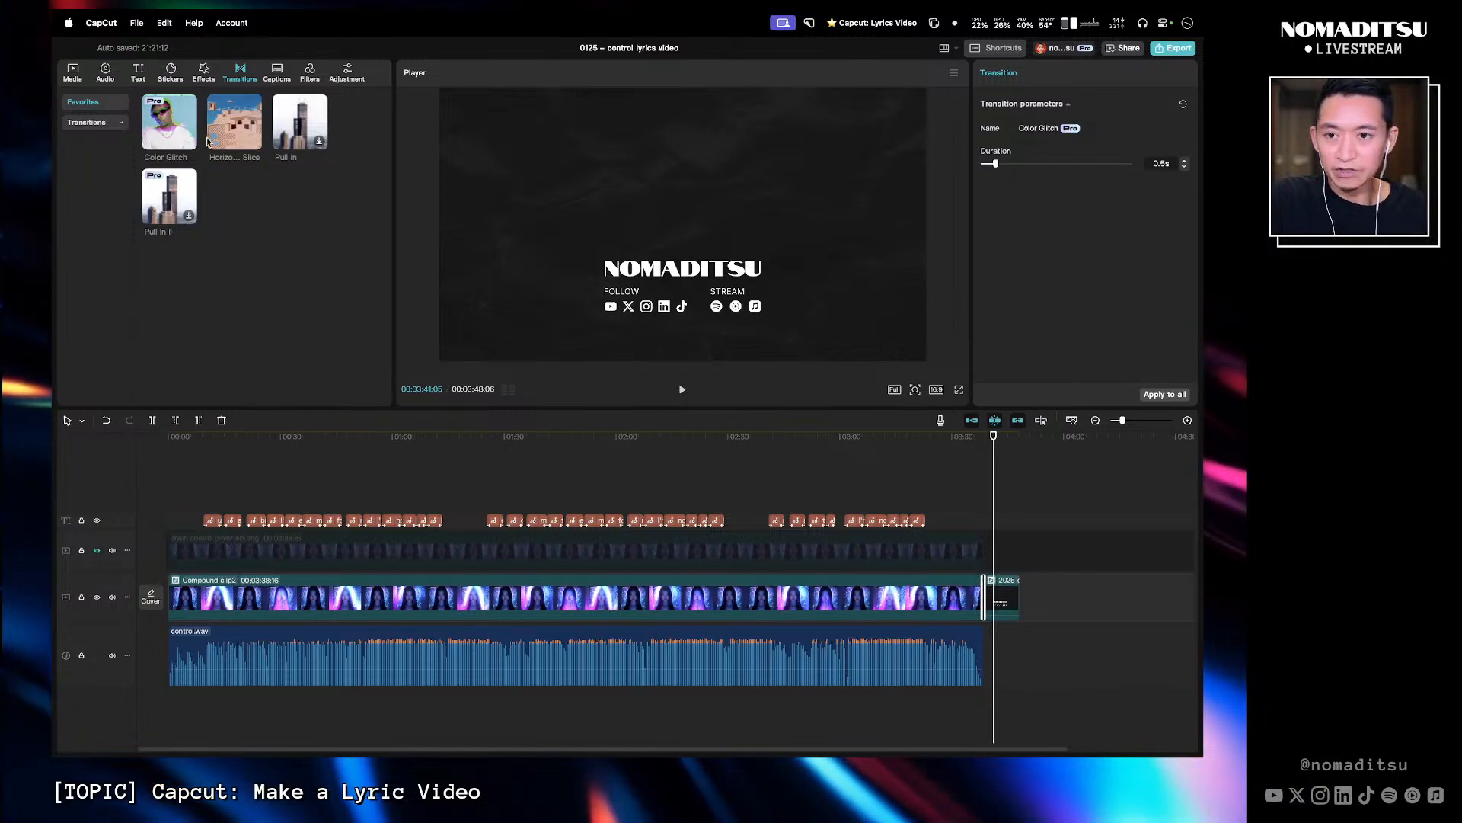
- Place the sfx – glitch sound preset on a new audio track at the outro cut
{"action": "left_click", "coordinate": [73, 73]}
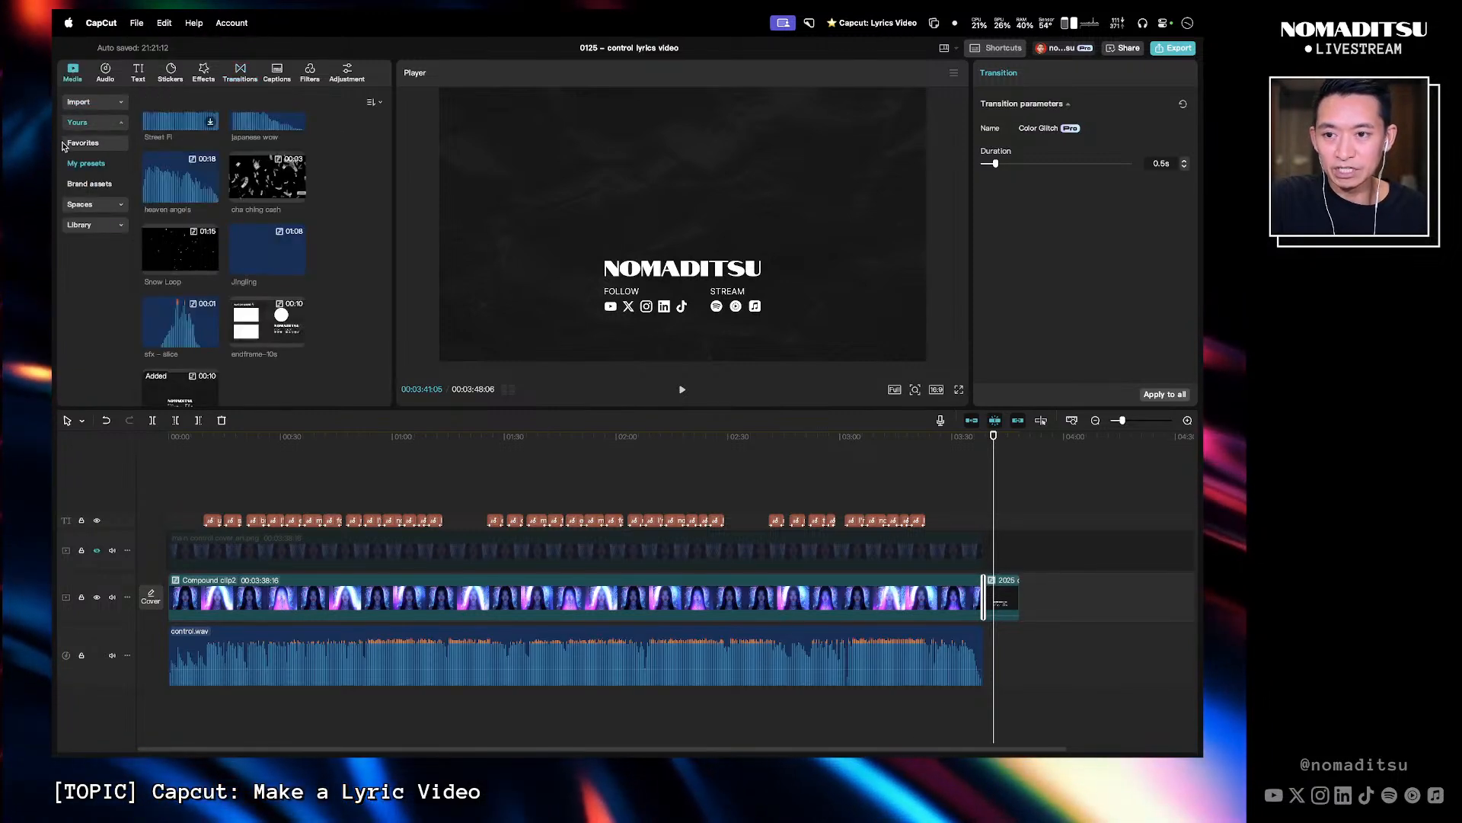
{"action": "scroll", "coordinate": [163, 204], "scroll_direction": "down", "scroll_amount": 10}
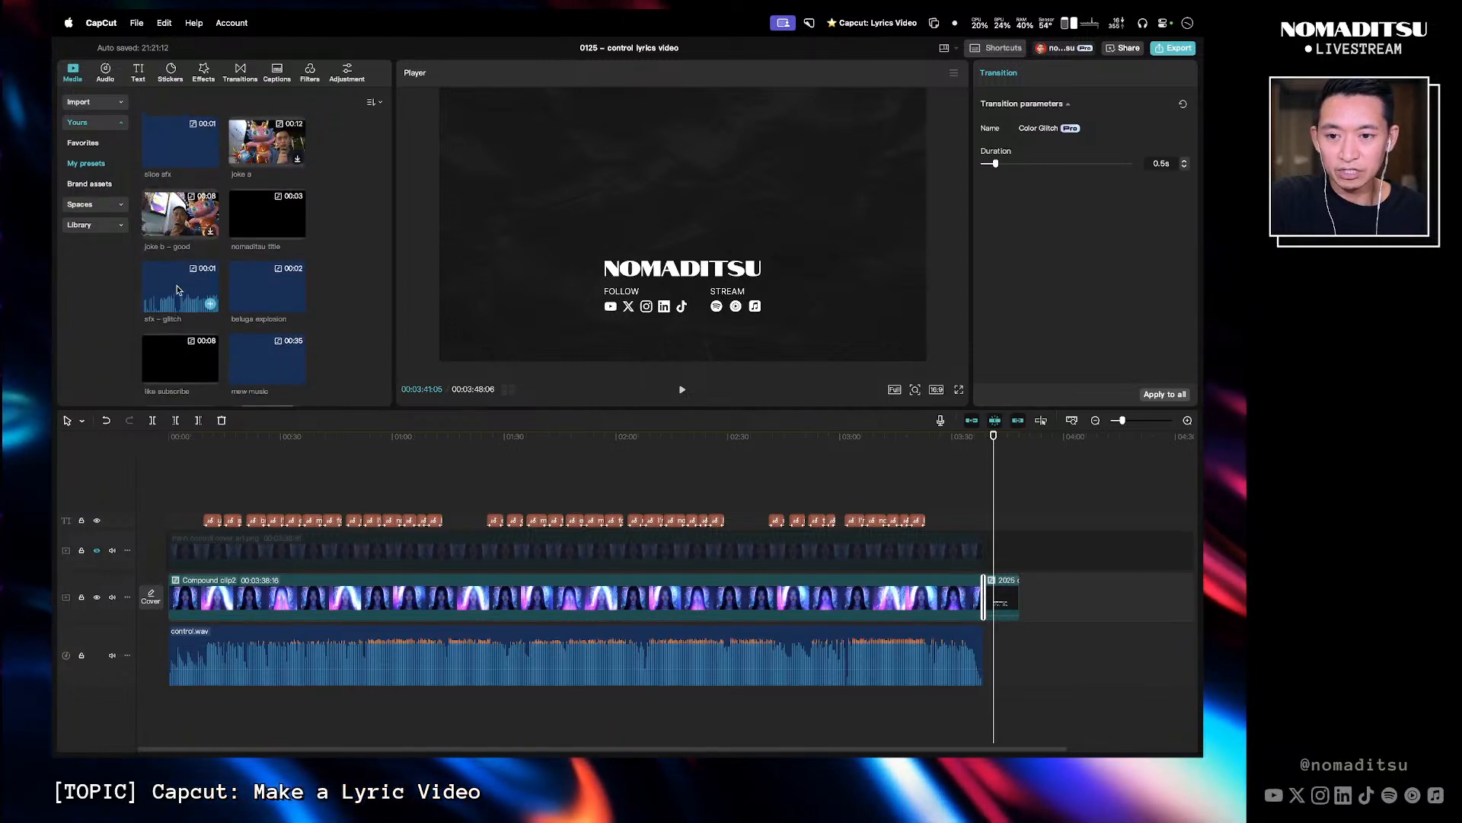
{"action": "left_click_drag", "start_coordinate": [180, 291], "coordinate": [986, 623]}
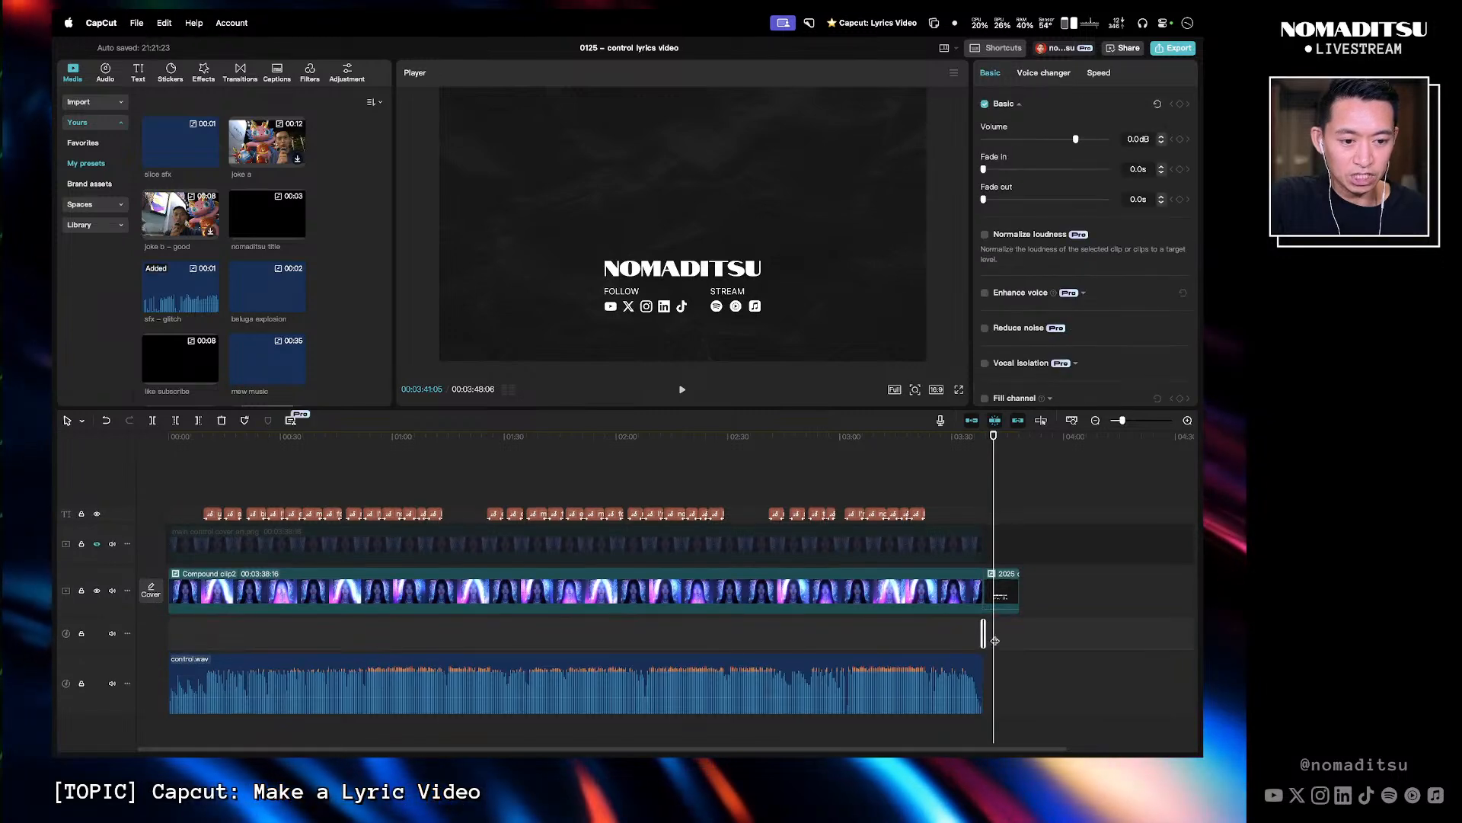
- Preview the glitch transition and sound at the outro, then return the playhead to the start
{"action": "scroll", "coordinate": [1000, 629], "scroll_direction": "up", "scroll_amount": 2}
{"action": "scroll", "coordinate": [1000, 629], "scroll_direction": "up", "scroll_amount": 3}
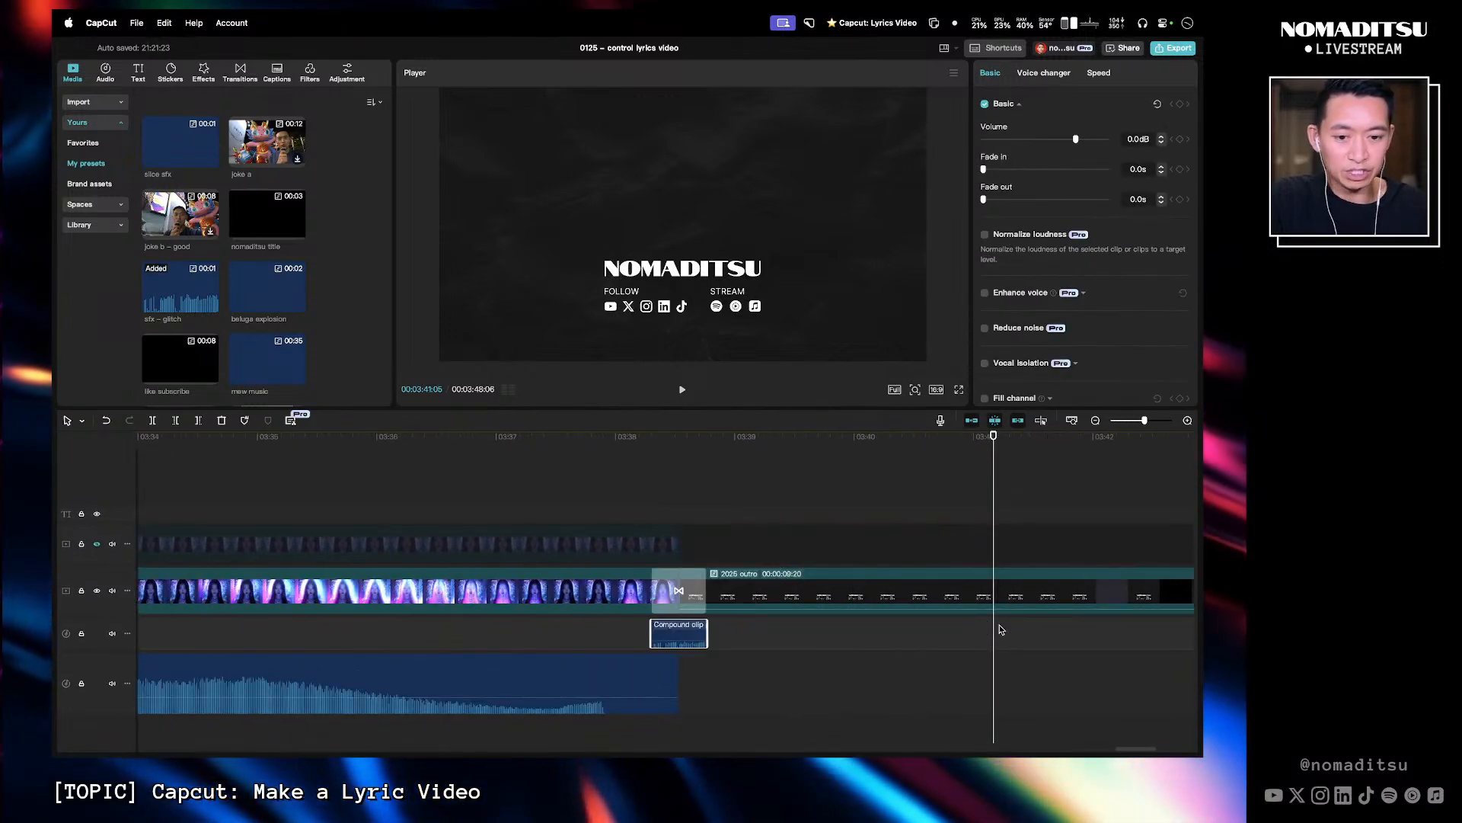
{"action": "left_click", "coordinate": [639, 439]}
{"action": "key", "text": "space"}
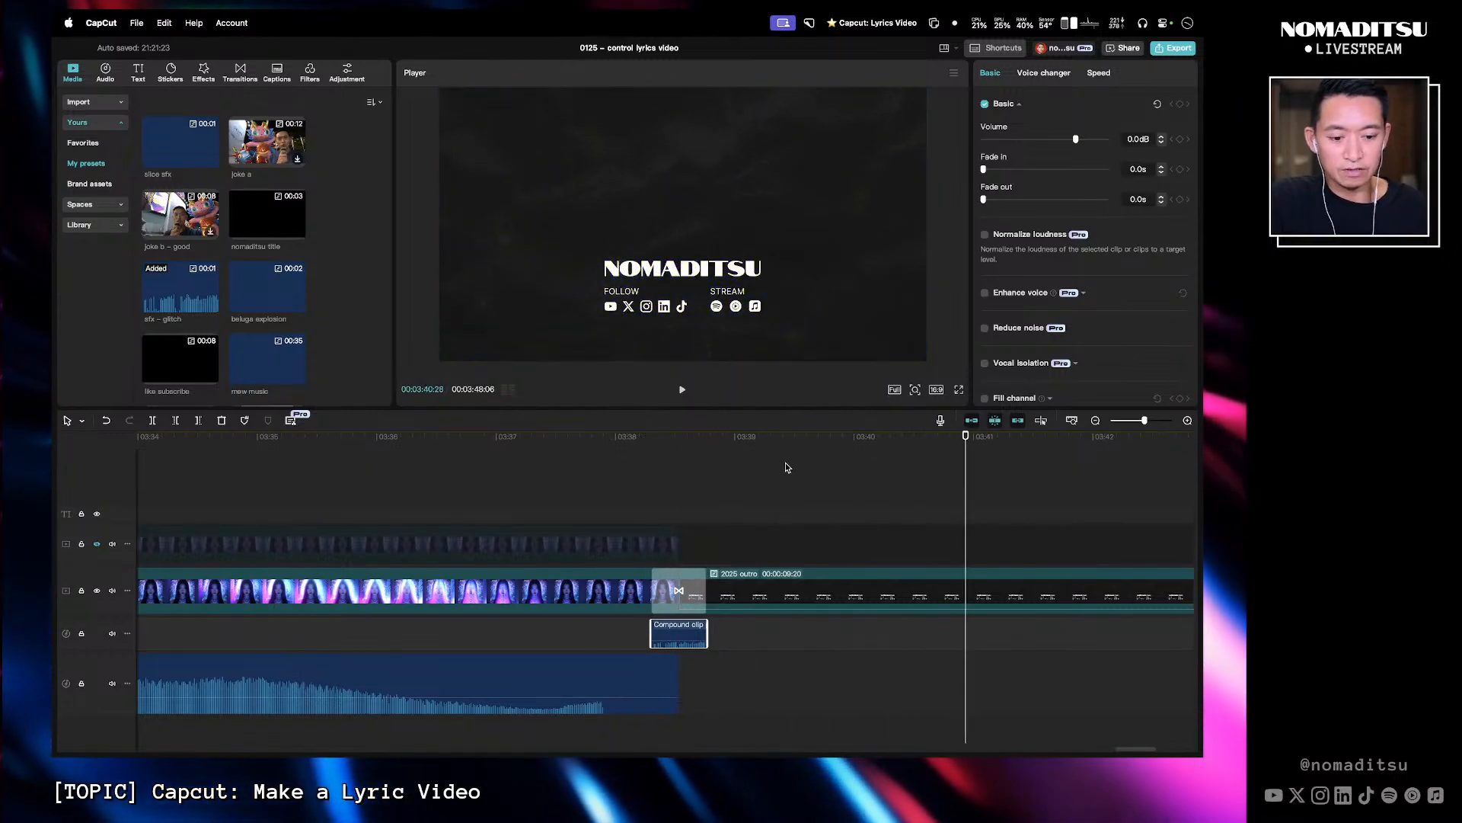
{"action": "scroll", "coordinate": [786, 465], "scroll_direction": "down", "scroll_amount": 6}
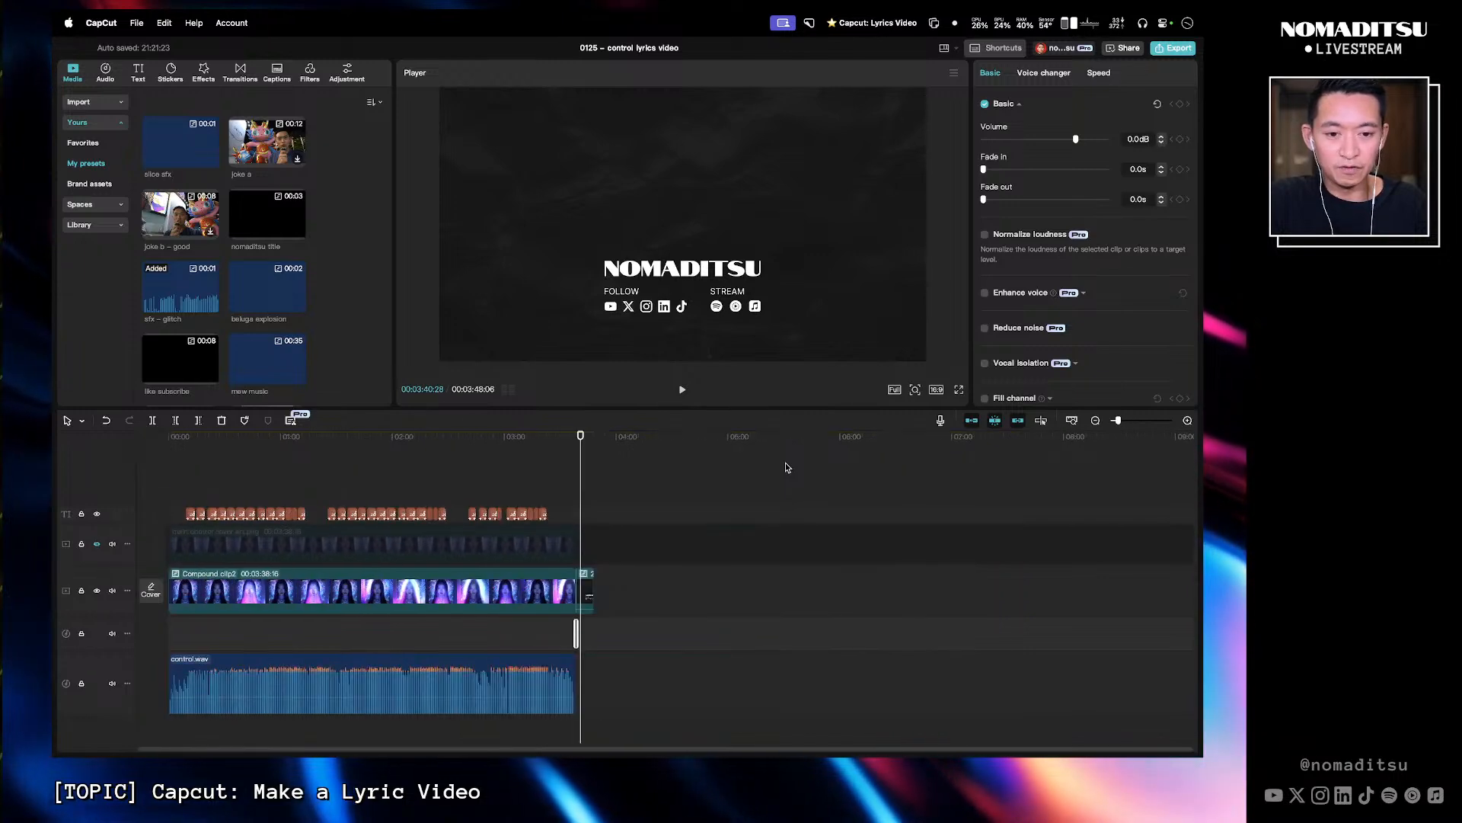
{"action": "left_click", "coordinate": [177, 438]}
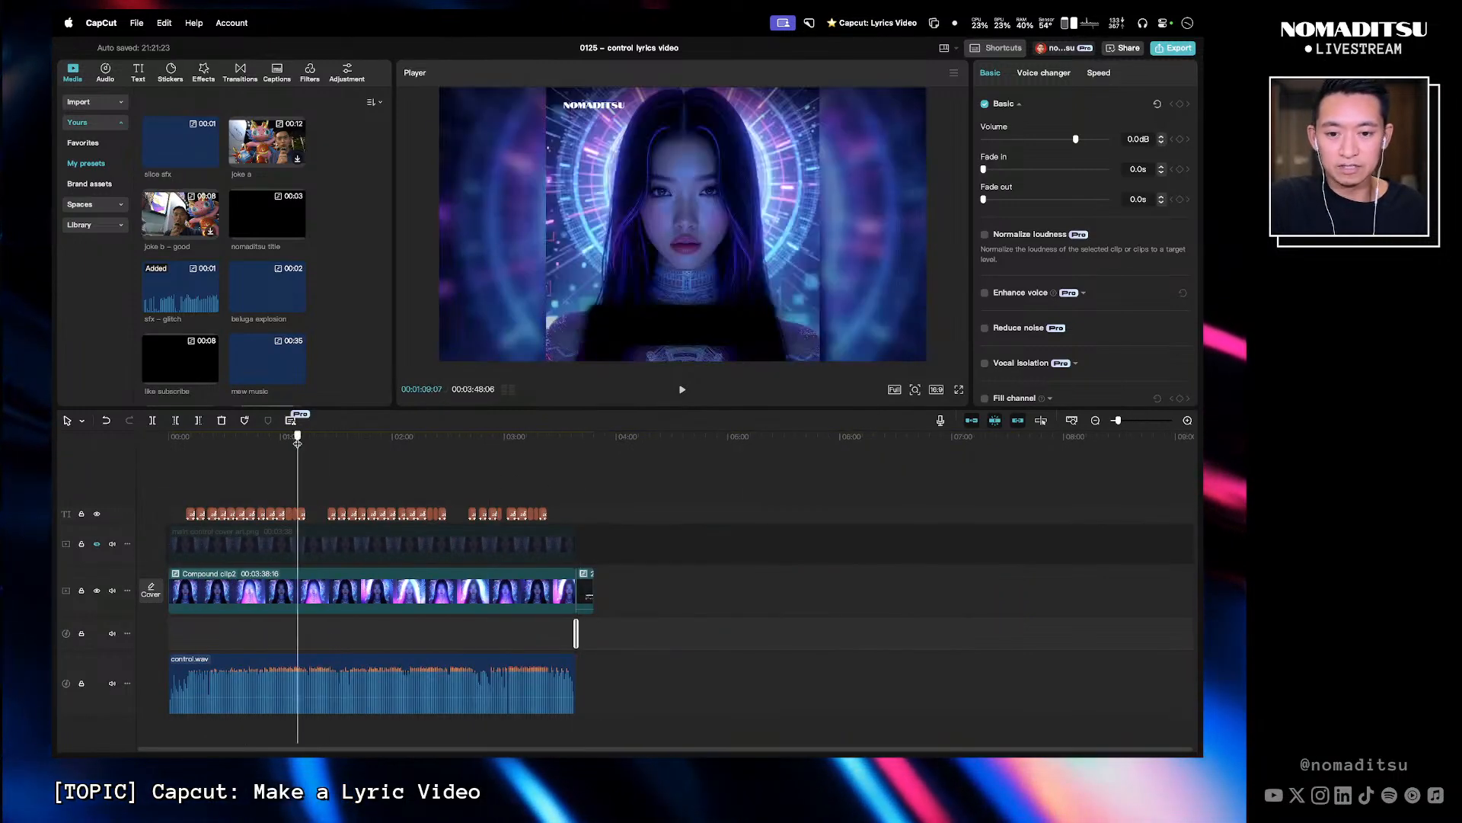
{"action": "left_click_drag", "start_coordinate": [204, 433], "coordinate": [181, 464]}
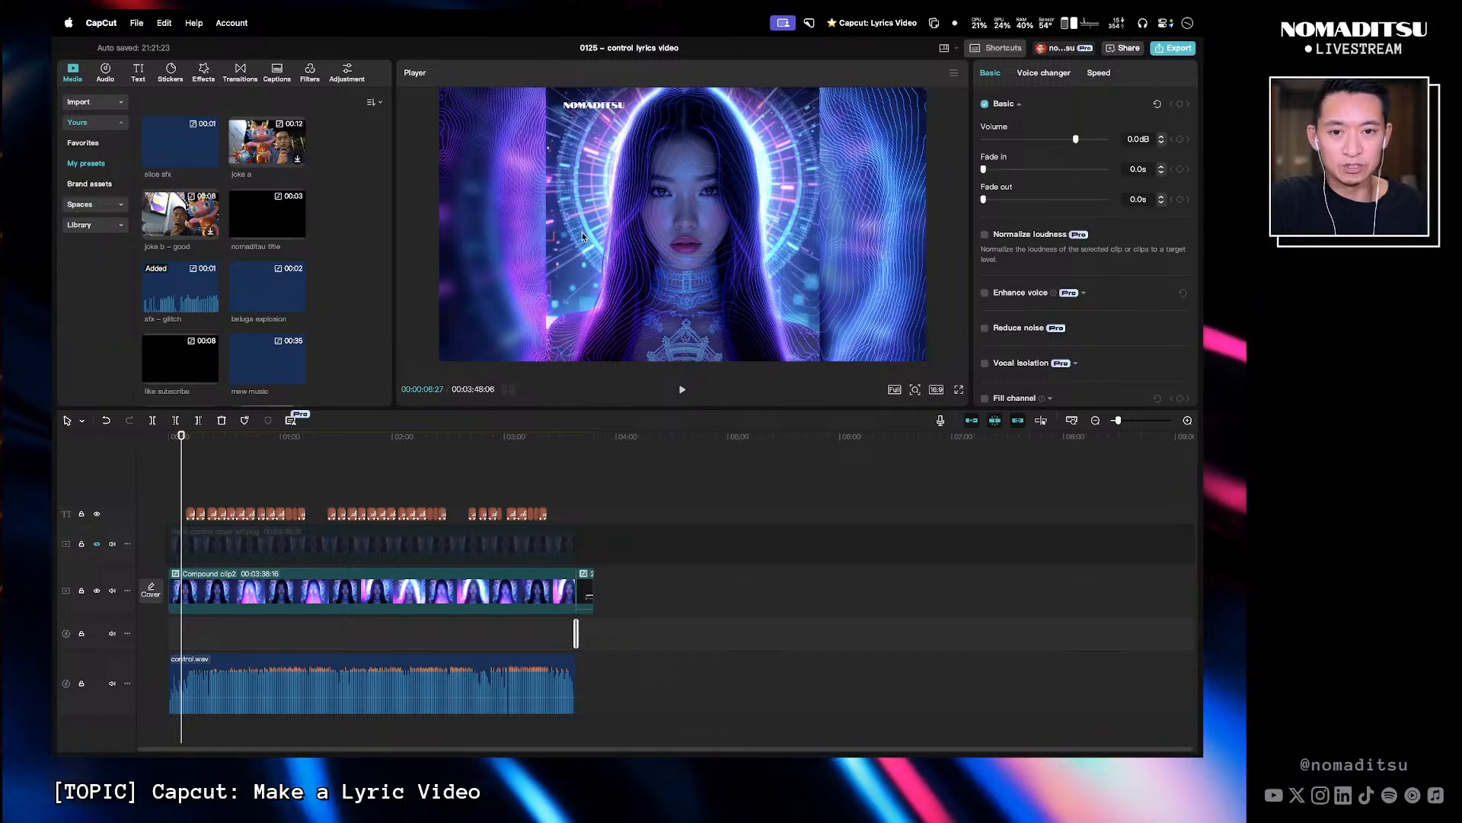
- Switch to Figma and nudge the NOMADITSU text in the main art square to X 51
{"action": "key", "text": "super+Tab"}
{"action": "key", "text": "super+Tab"}
{"action": "key", "text": "super+Tab"}
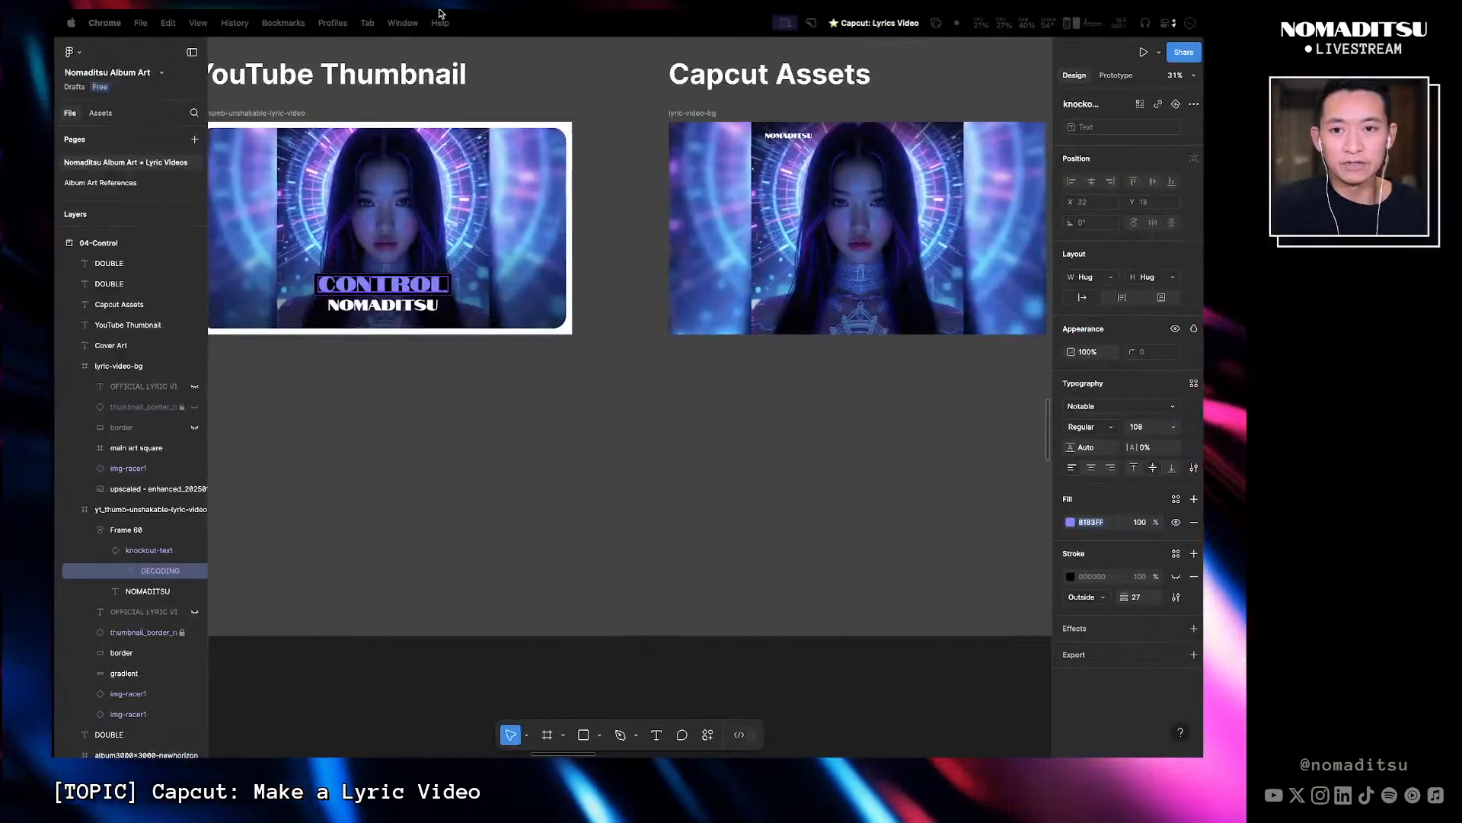
{"action": "scroll", "coordinate": [849, 421], "scroll_direction": "right", "scroll_amount": 5}
{"action": "left_click", "coordinate": [544, 187]}
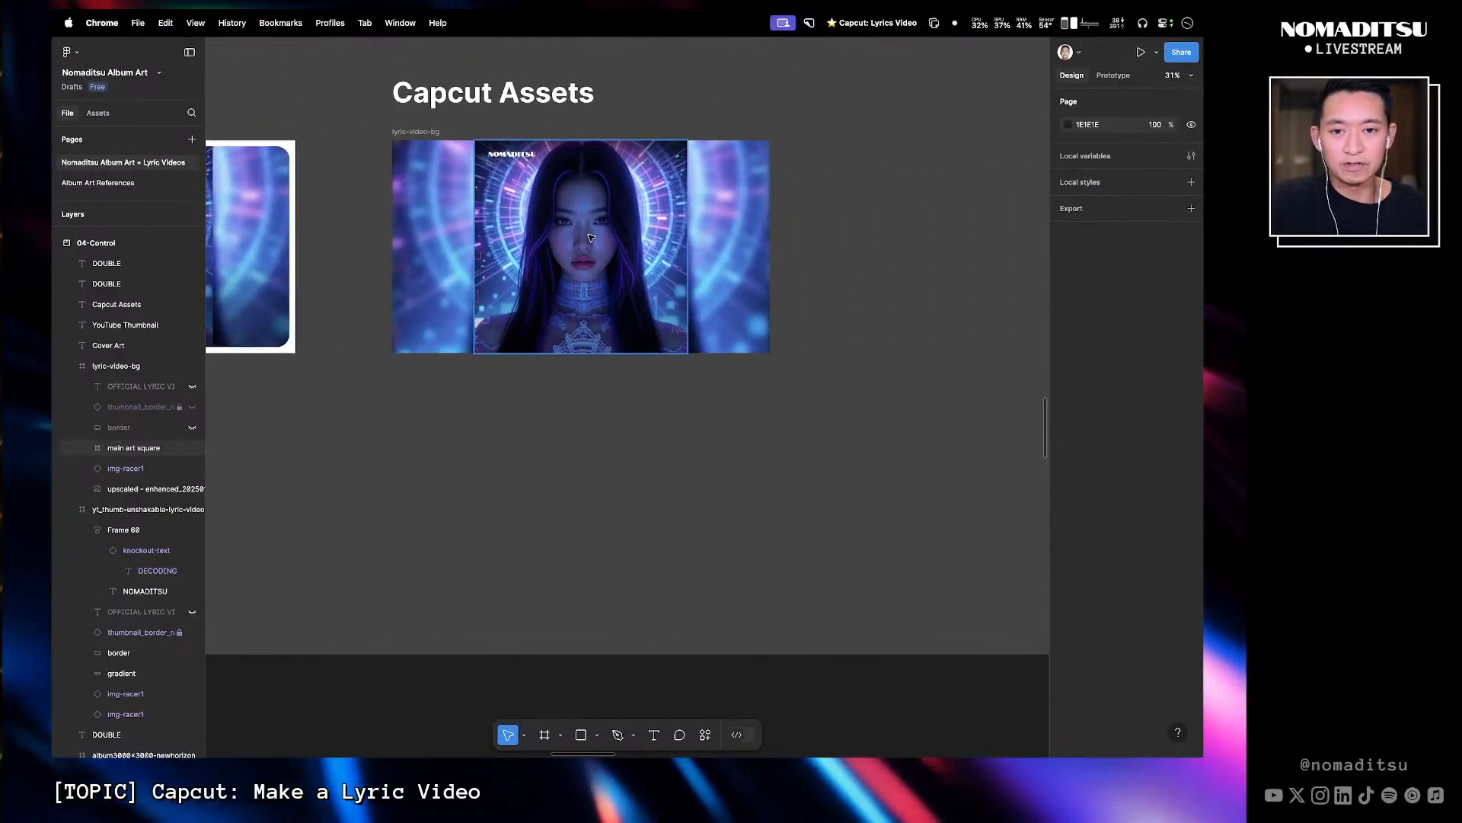
{"action": "left_click", "coordinate": [518, 158]}
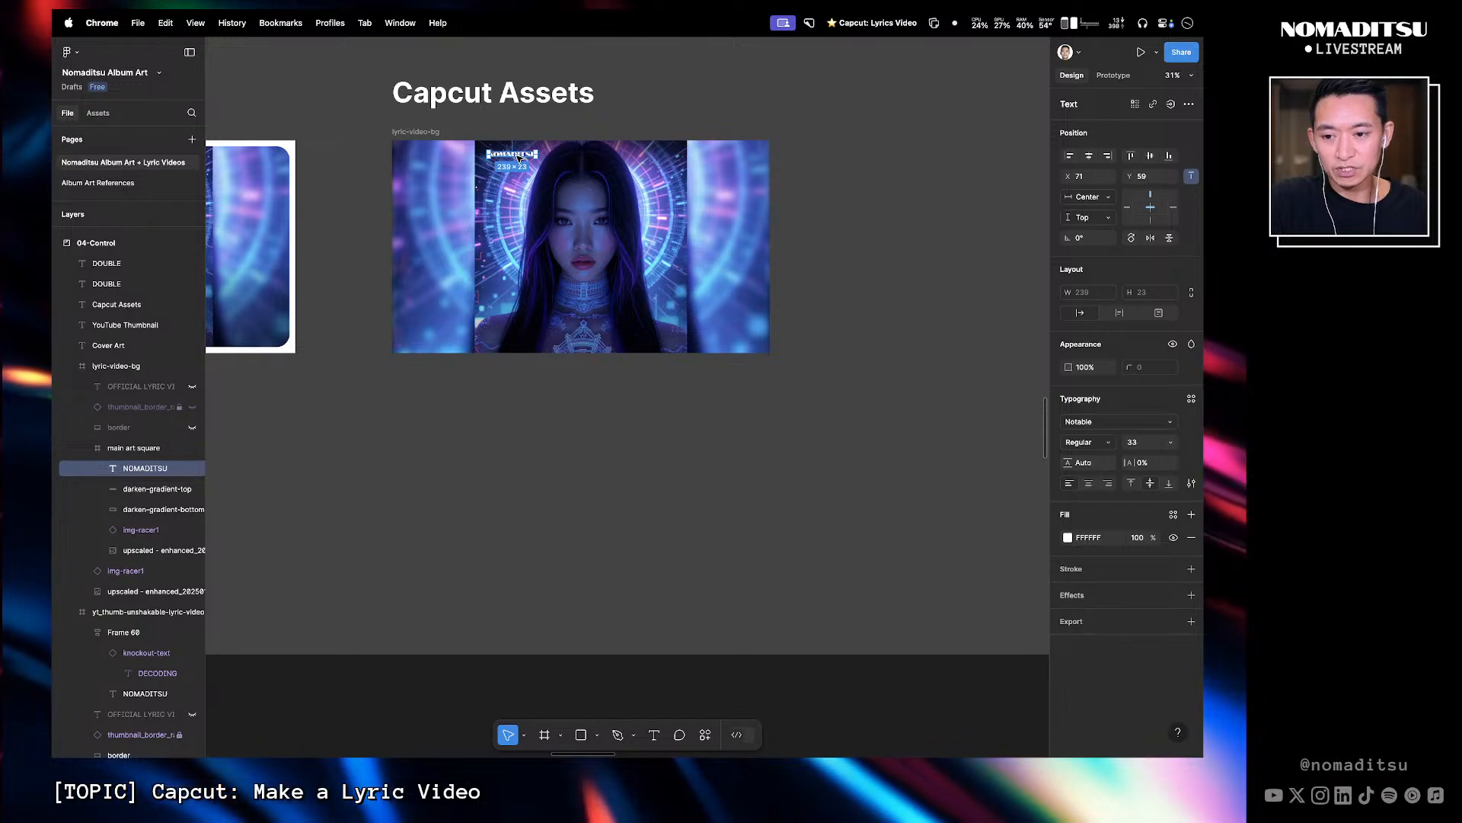
{"action": "key", "text": "shift+Left"}
{"action": "key", "text": "shift+Left"}
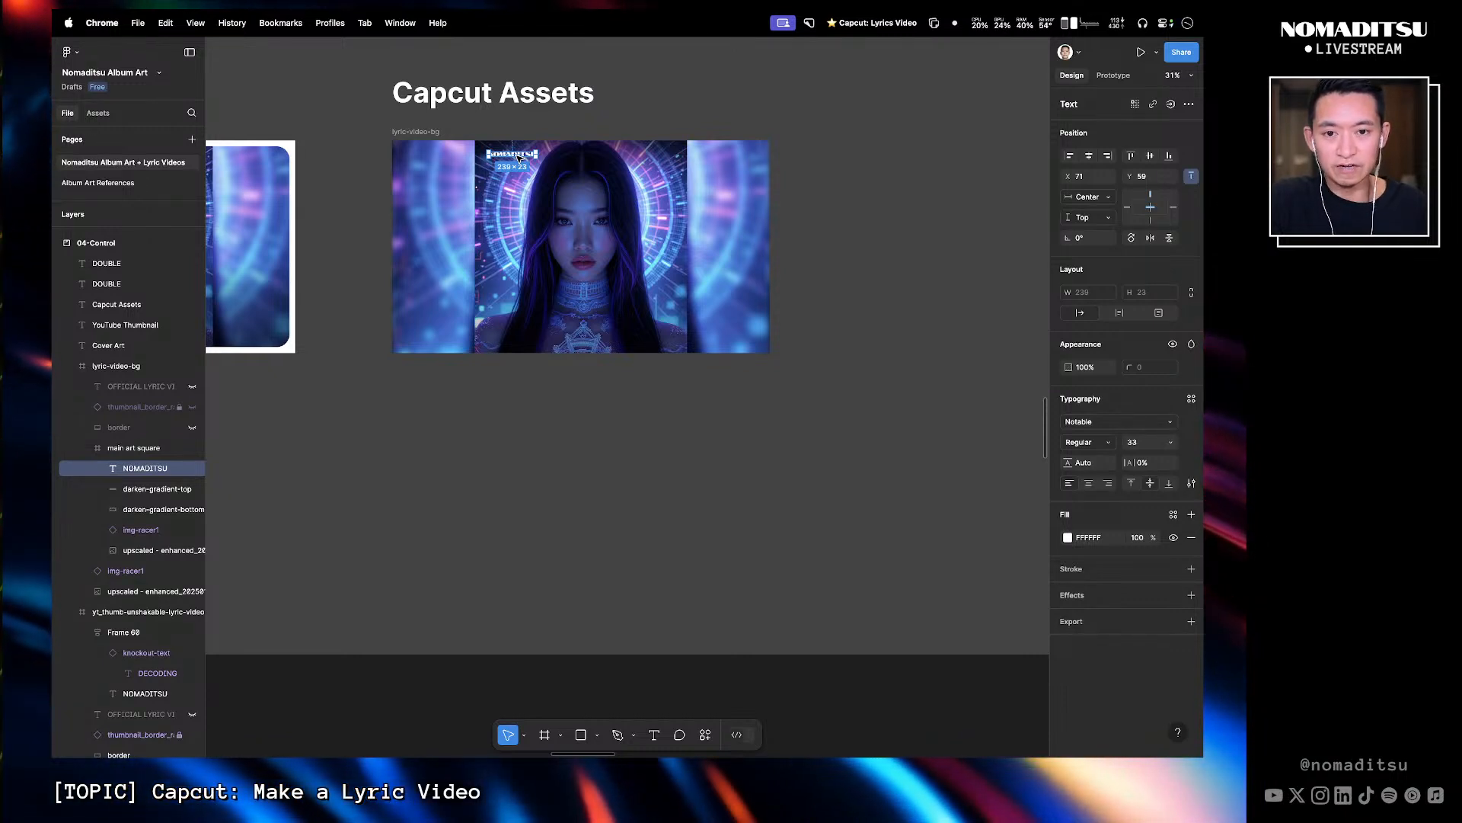
{"action": "key", "text": "shift+Left"}
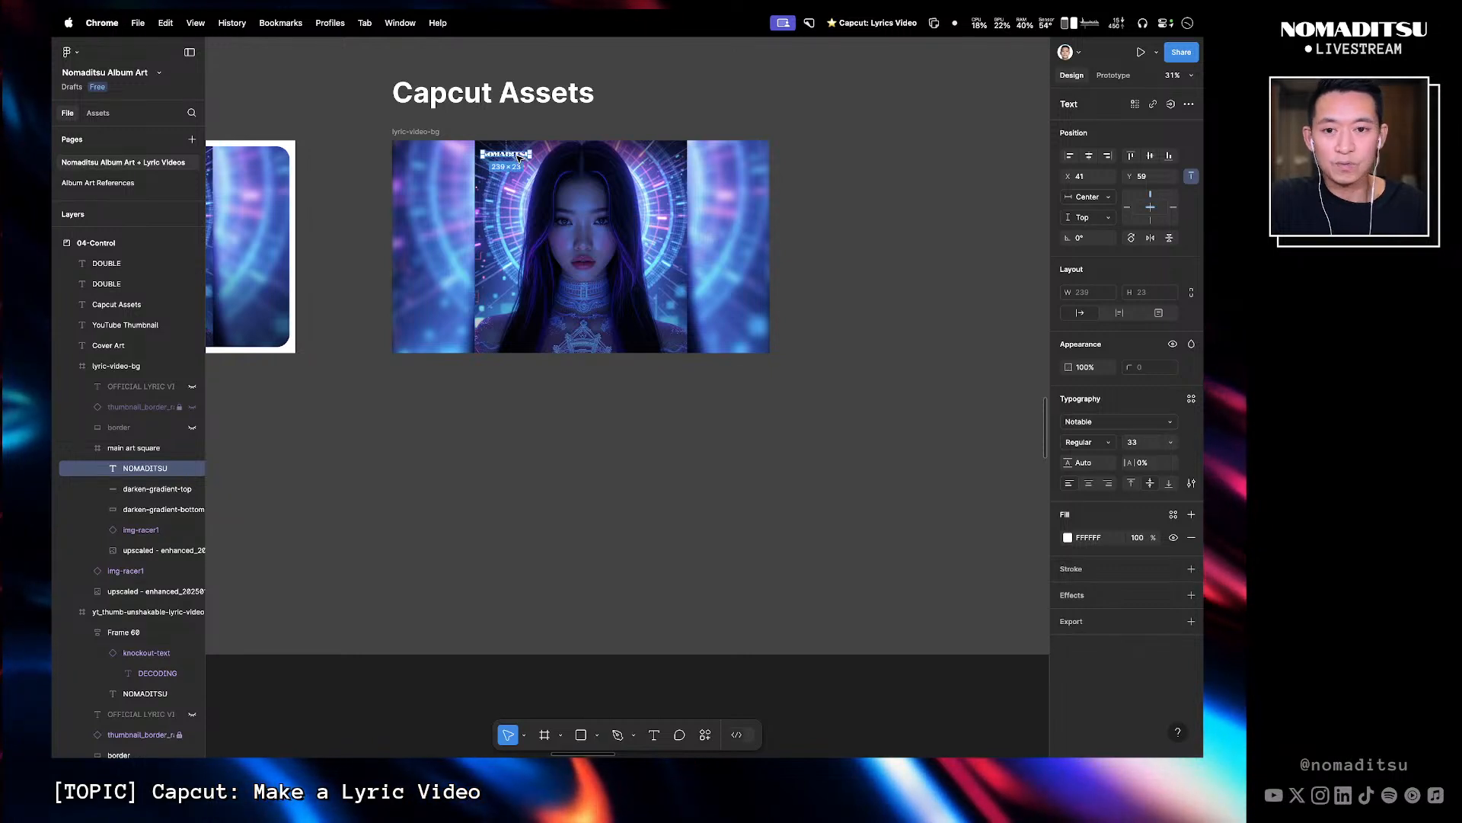
{"action": "key", "text": "shift+Right"}
- Export the main art square frame as PNG named main control cover art 2 into the graphics folder
{"action": "key", "text": "super+plus"}
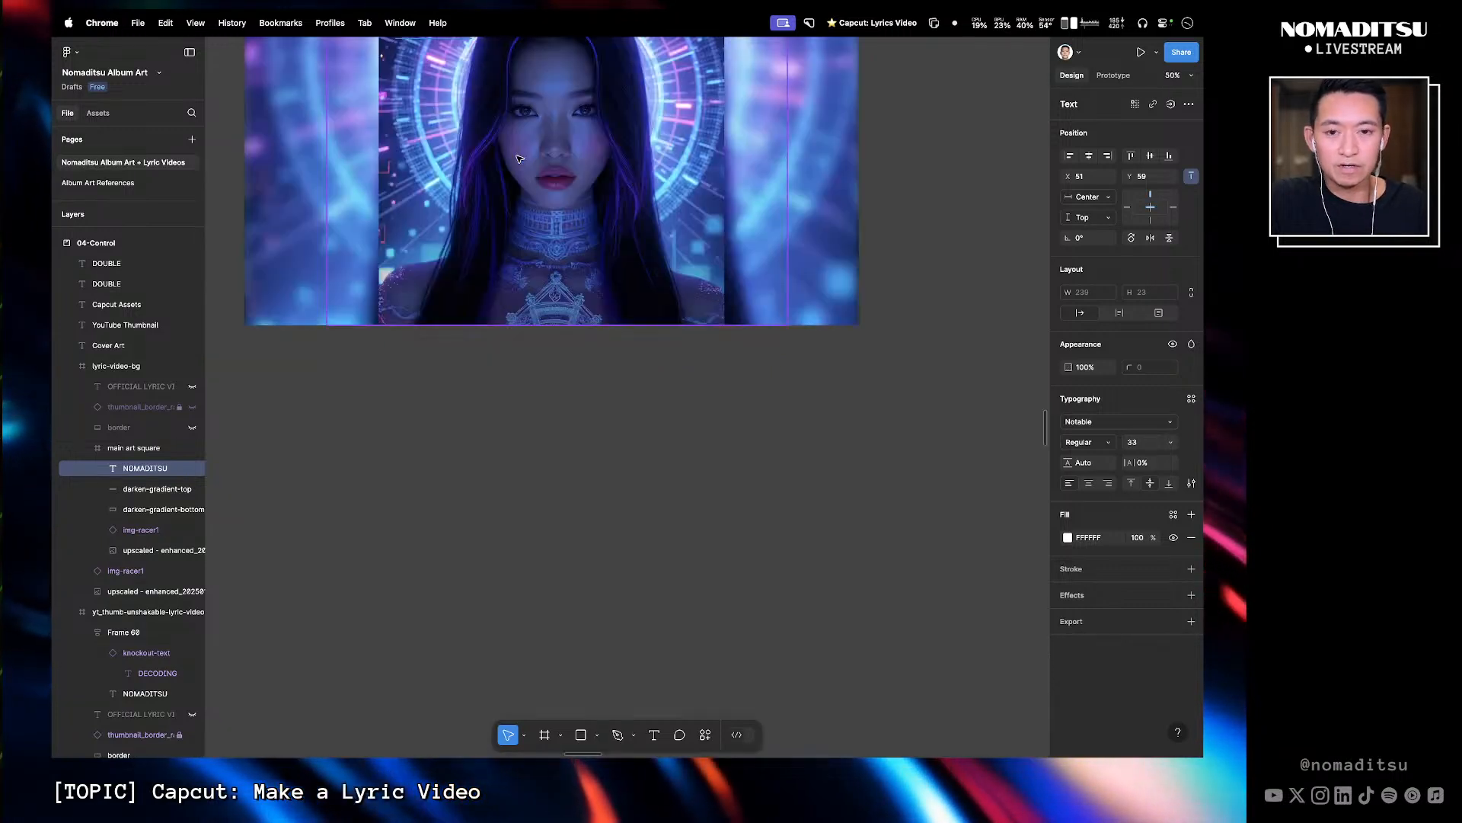
{"action": "left_click_drag", "start_coordinate": [488, 56], "coordinate": [508, 208]}
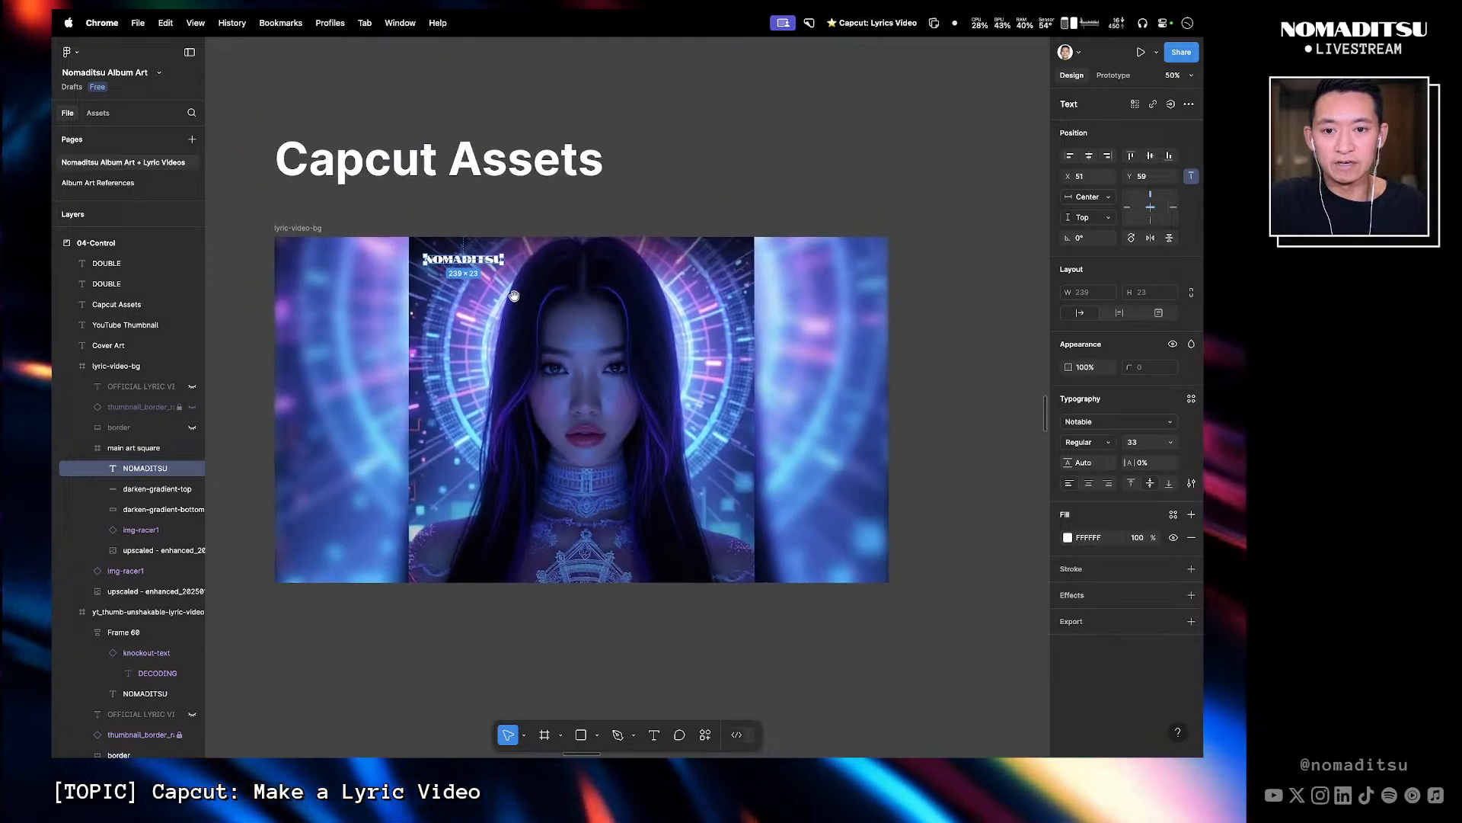
{"action": "left_click", "coordinate": [556, 206]}
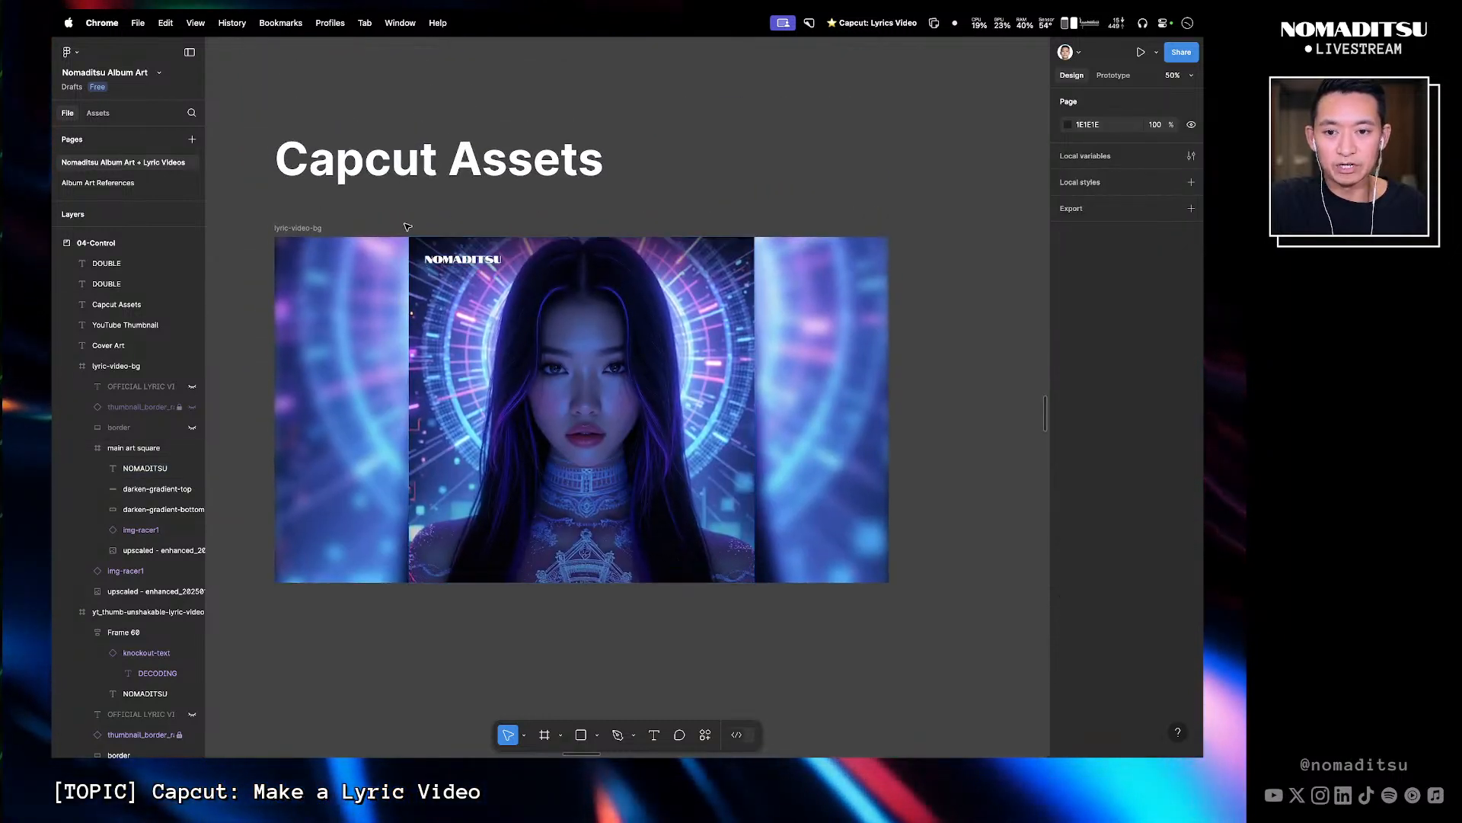
{"action": "left_click", "coordinate": [646, 436]}
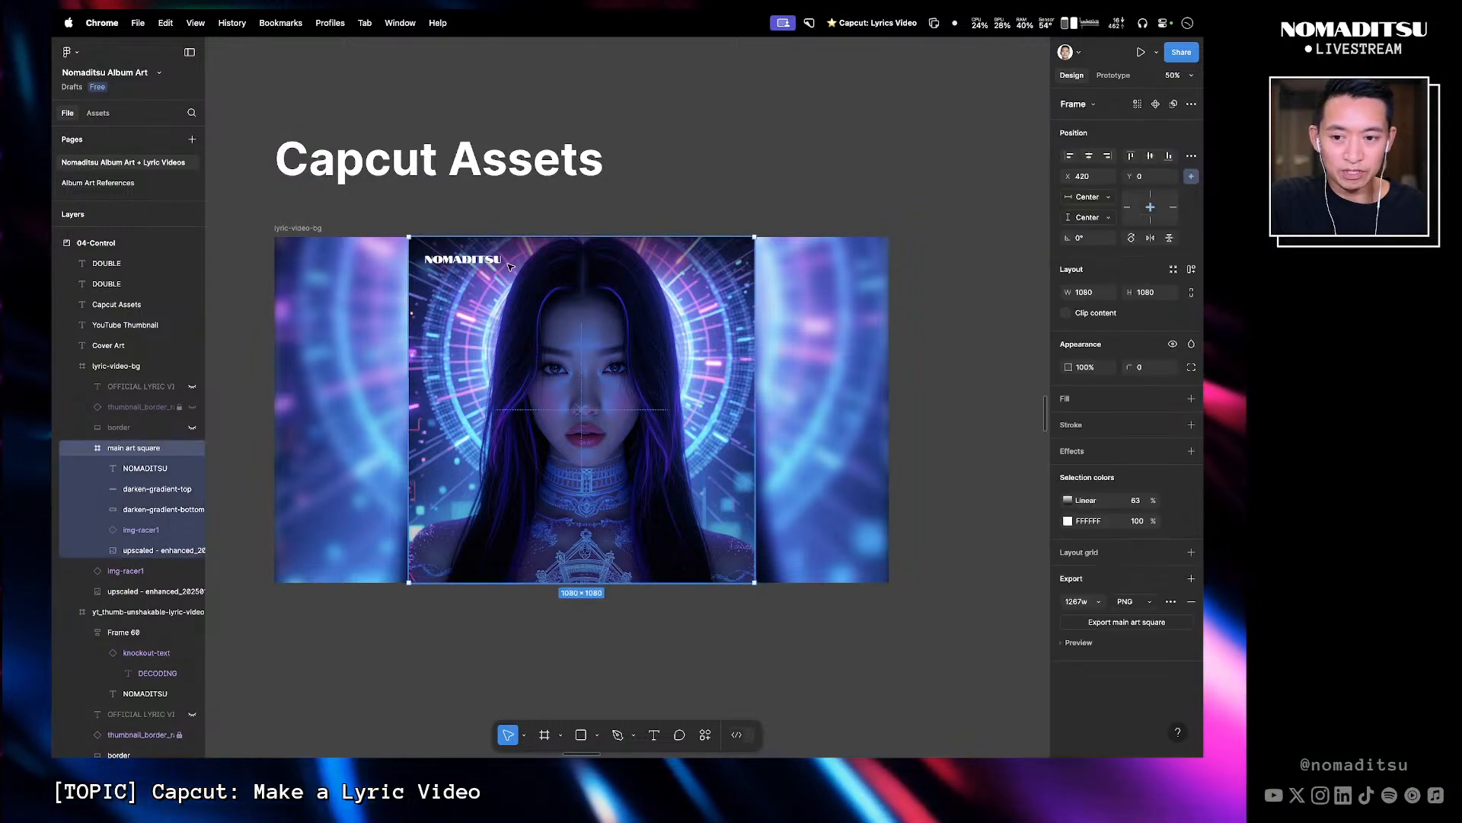
{"action": "left_click", "coordinate": [1129, 623]}
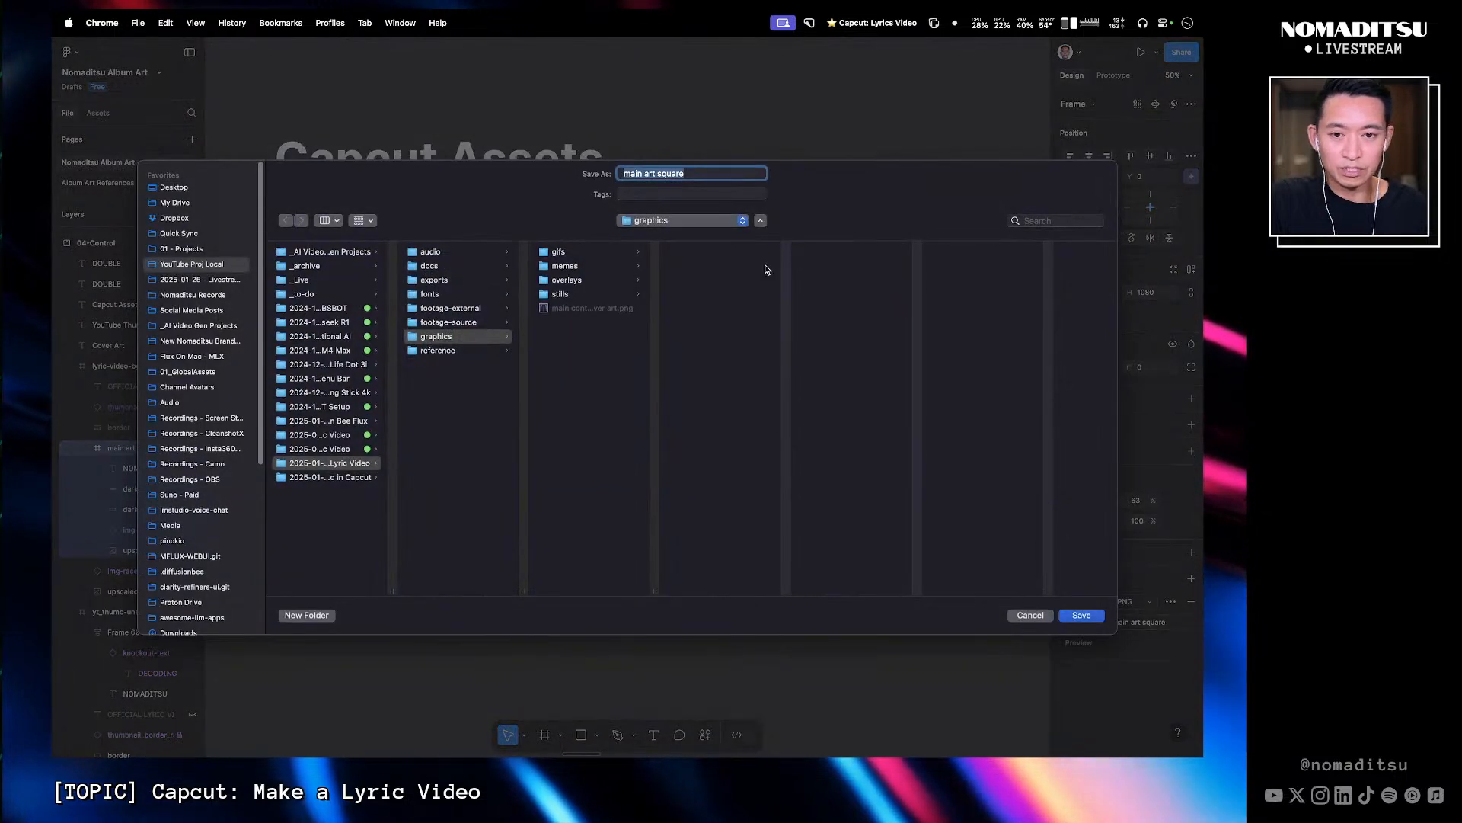
{"action": "left_click_drag", "start_coordinate": [655, 589], "coordinate": [762, 566]}
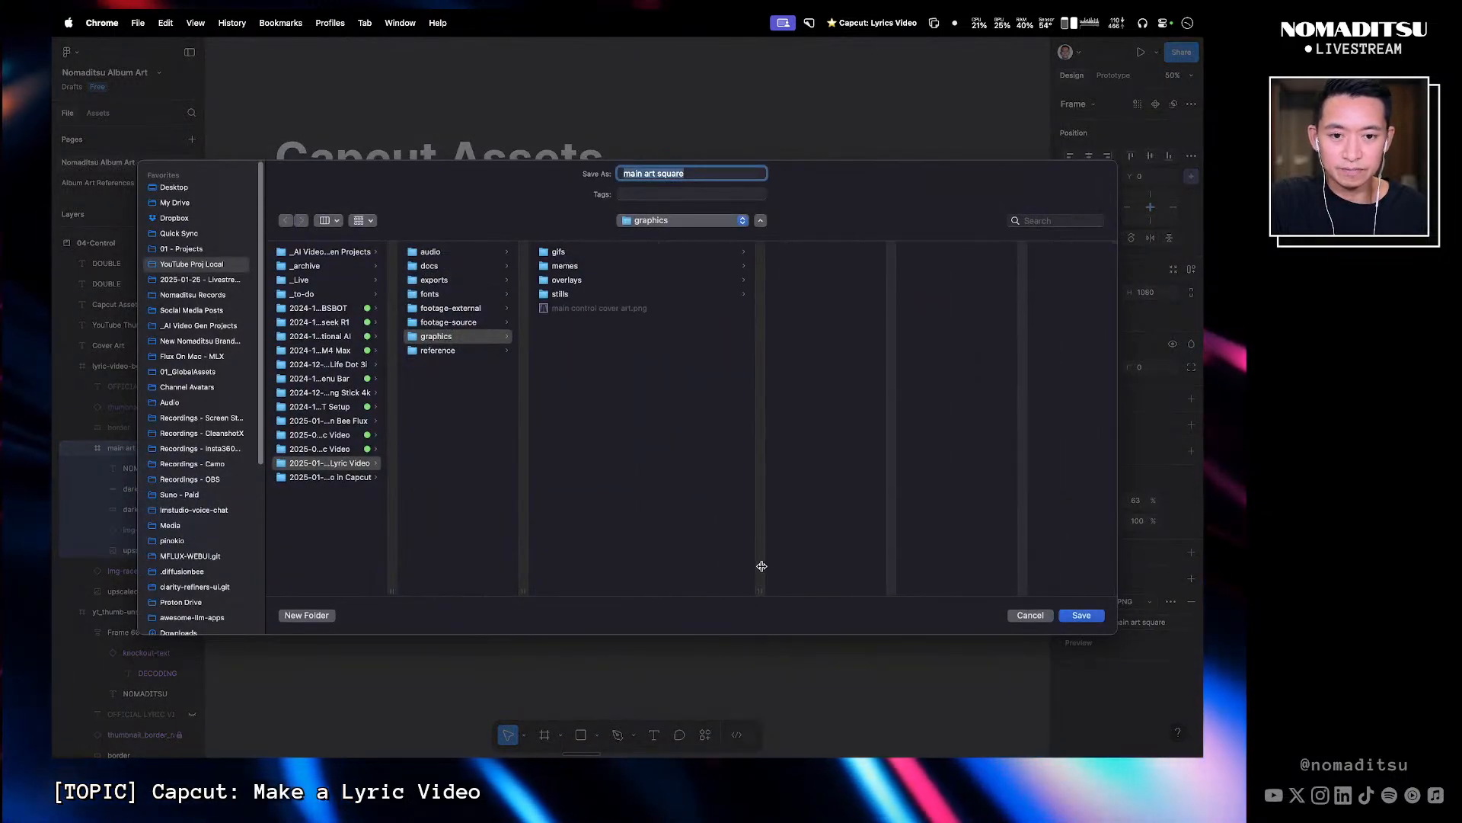
{"action": "left_click", "coordinate": [617, 308]}
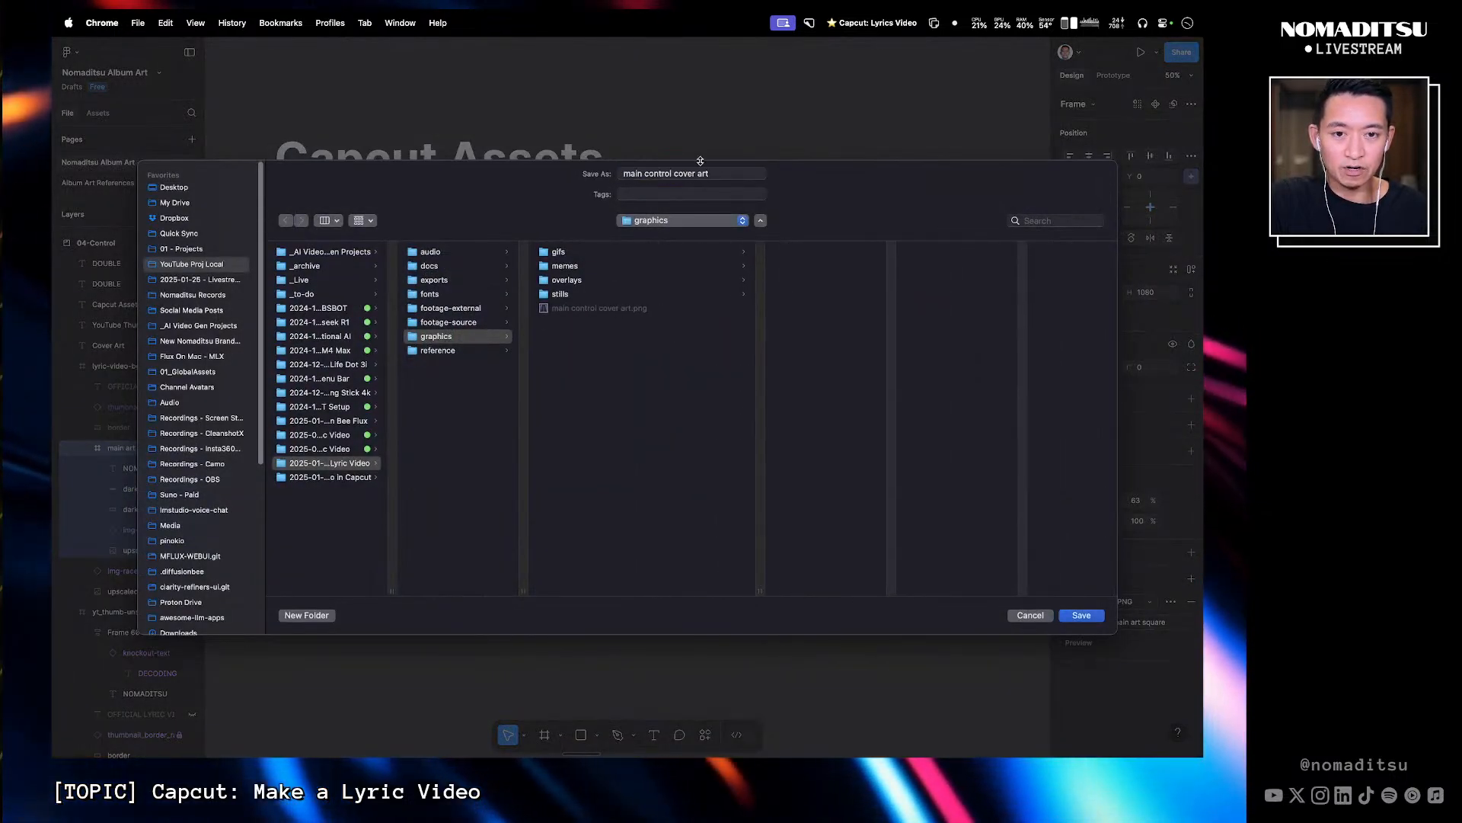
{"action": "type", "text": "2"}
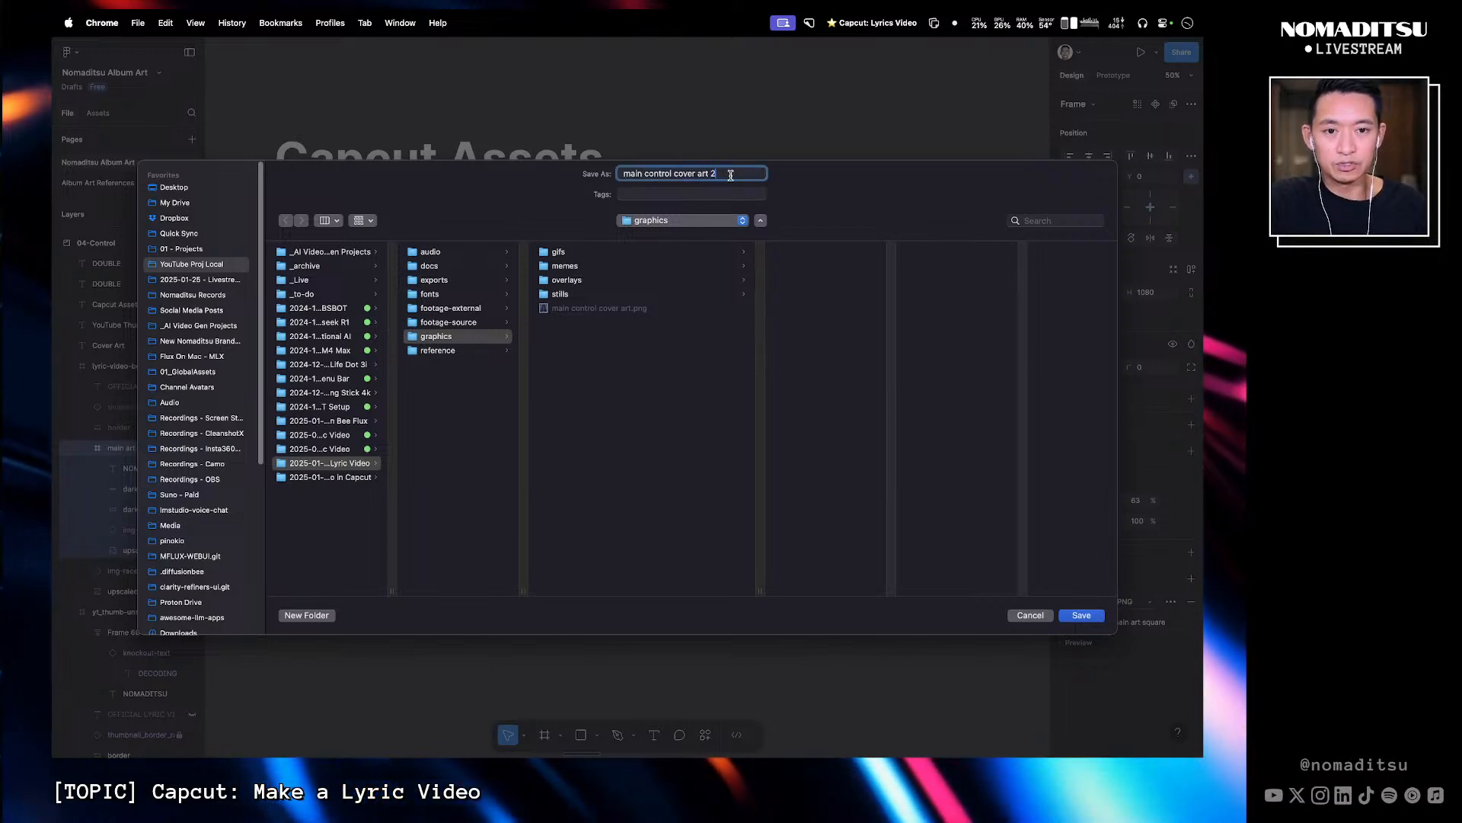
{"action": "left_click", "coordinate": [1095, 615]}
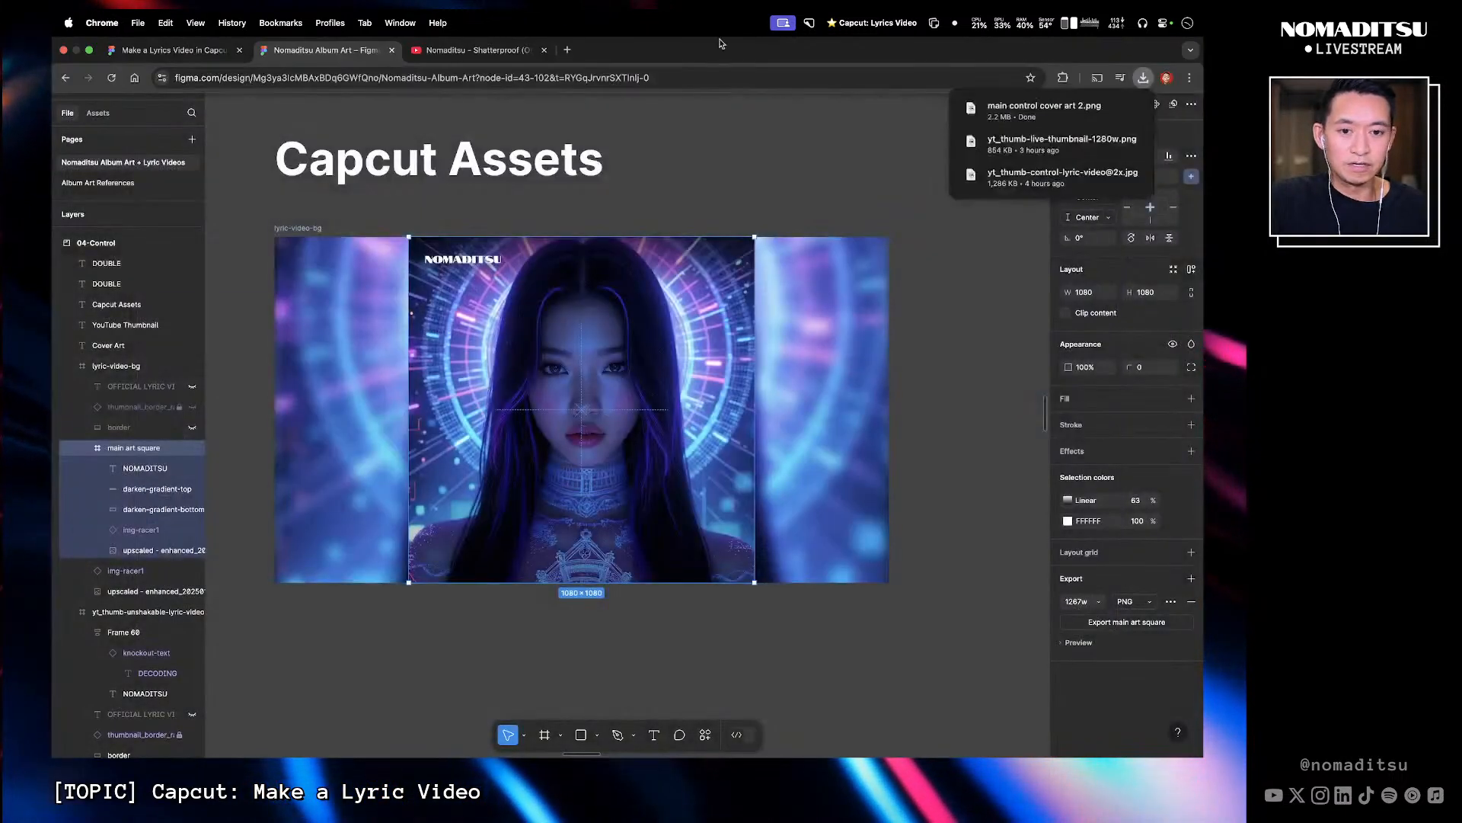
- Return to CapCut and open Compound clip2 to reach its cover art clips
{"action": "left_click", "coordinate": [843, 156]}
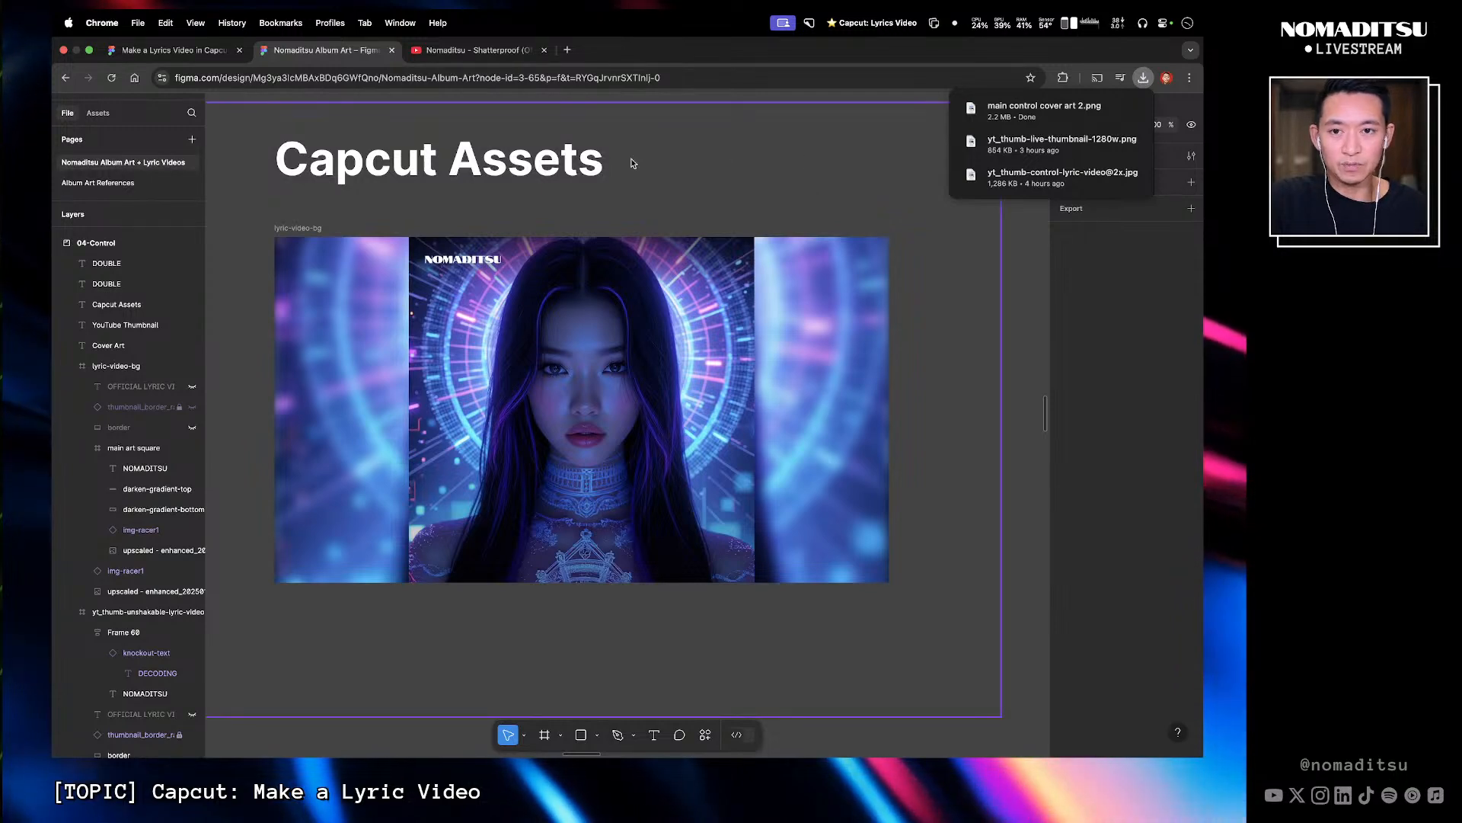
{"action": "key", "text": "super+Tab"}
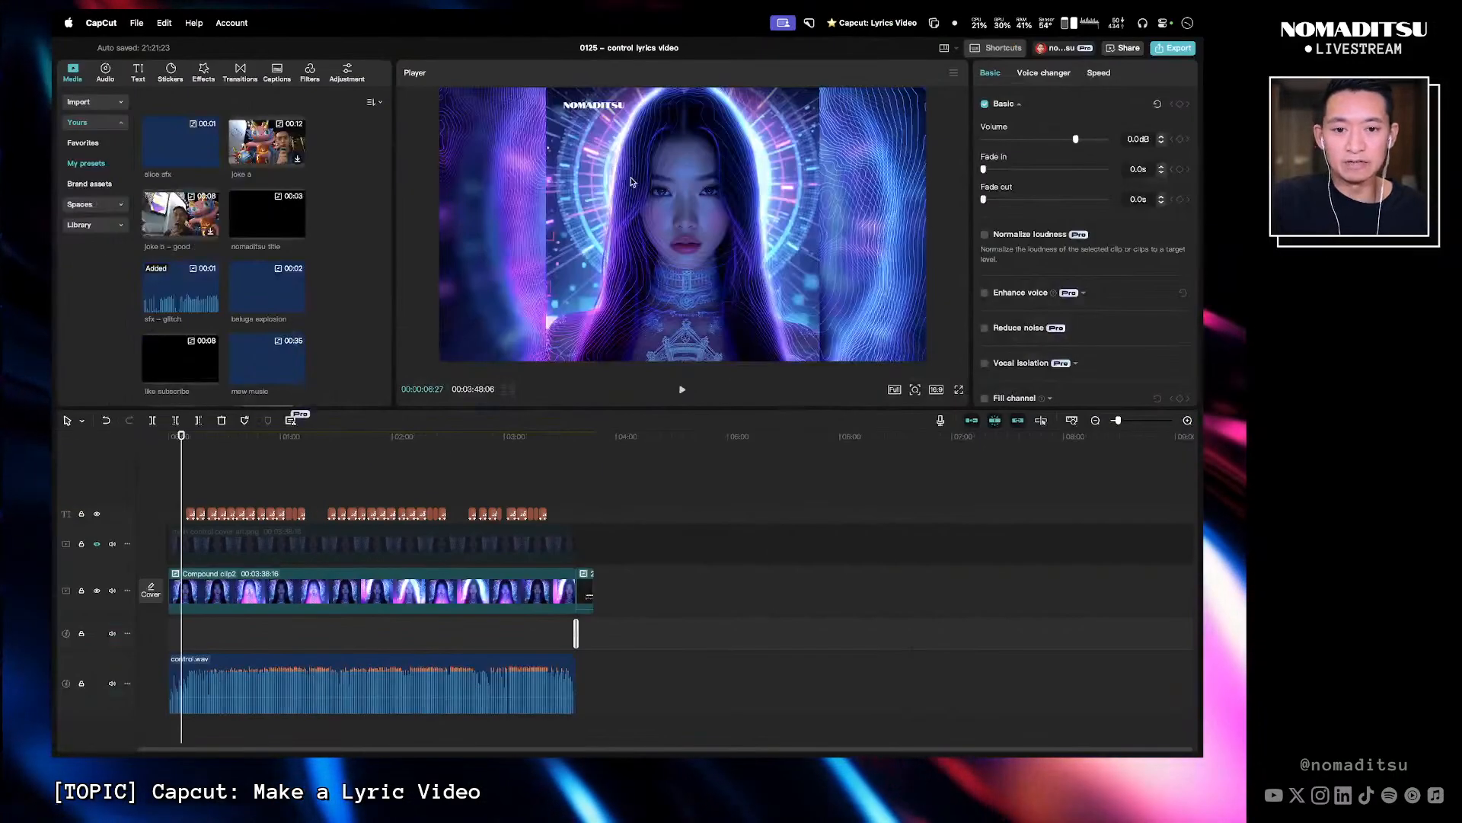
{"action": "double_click", "coordinate": [446, 596]}
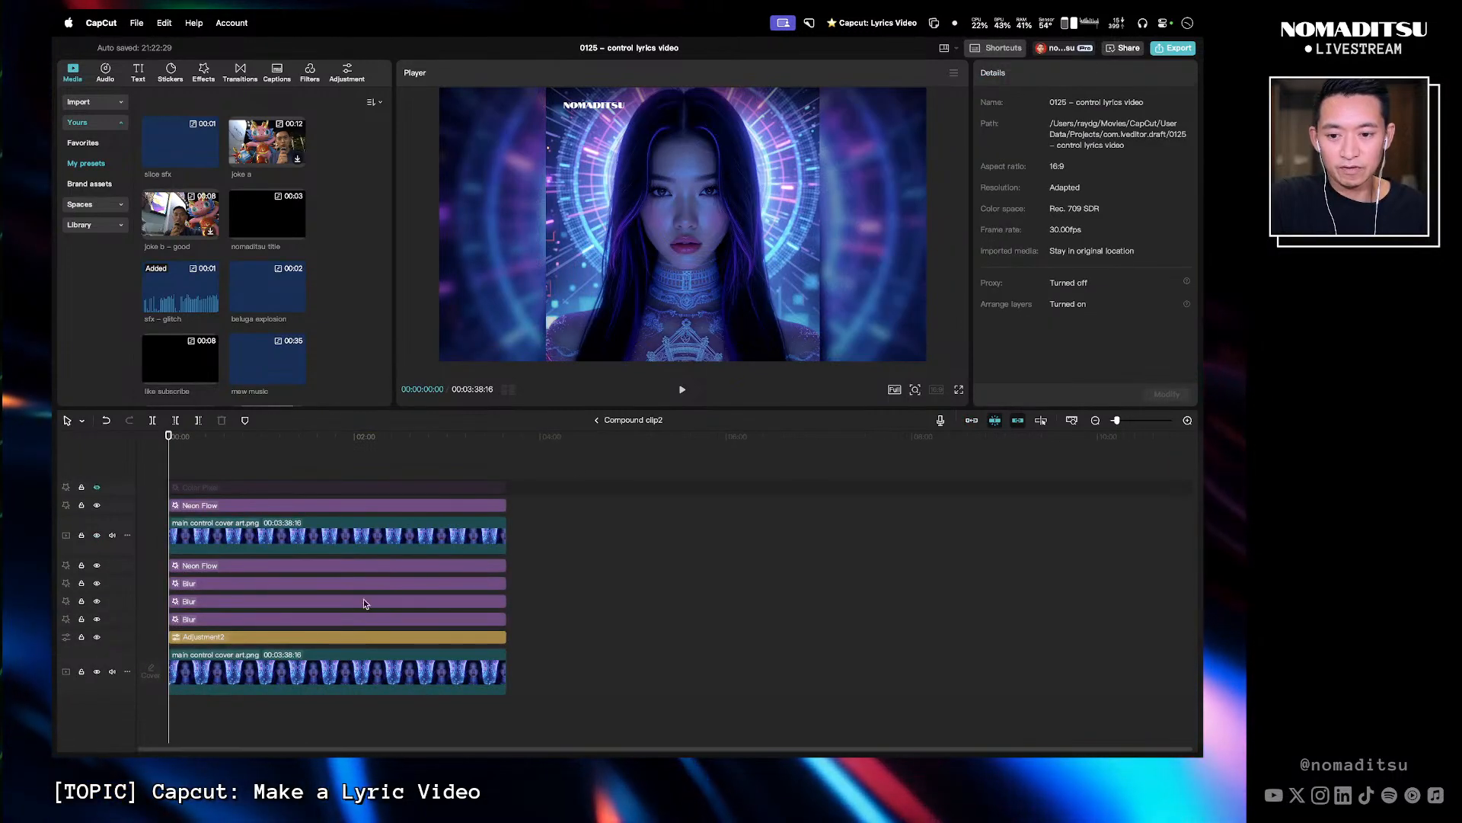
{"action": "left_click", "coordinate": [352, 676]}
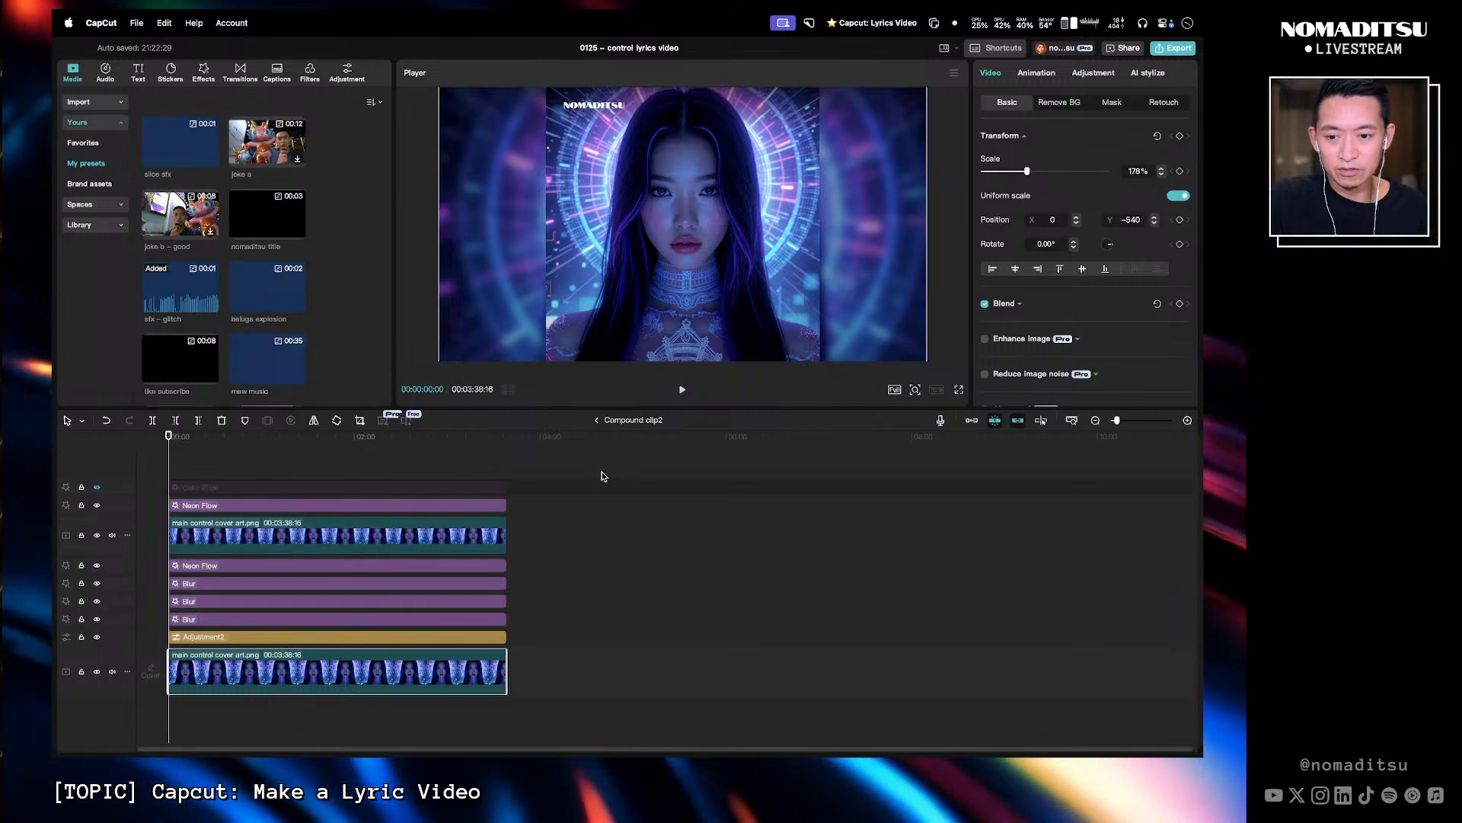
{"action": "left_click", "coordinate": [321, 533], "text": "shift"}
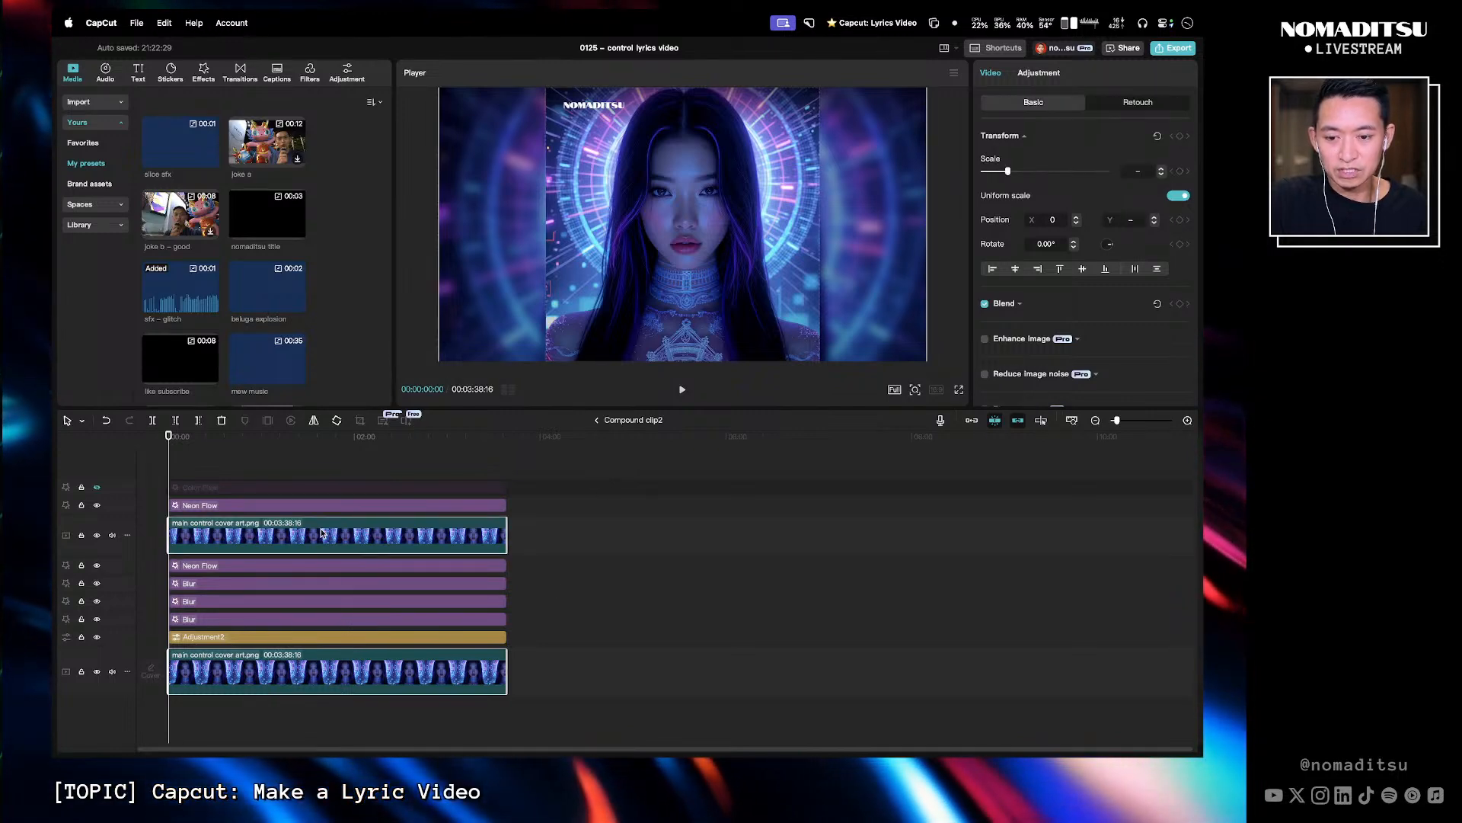
{"action": "right_click", "coordinate": [322, 534]}
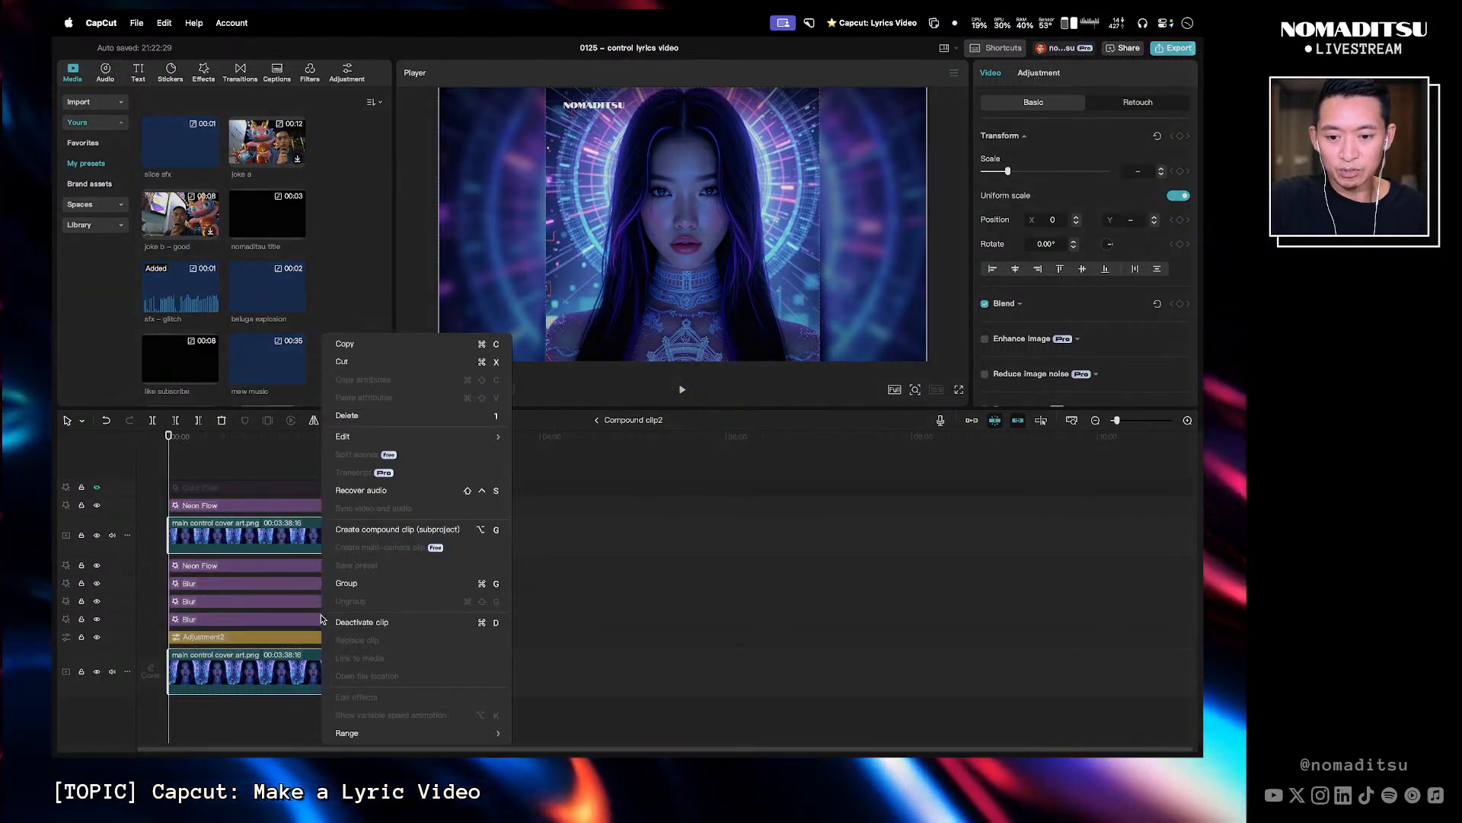
{"action": "left_click", "coordinate": [535, 536]}
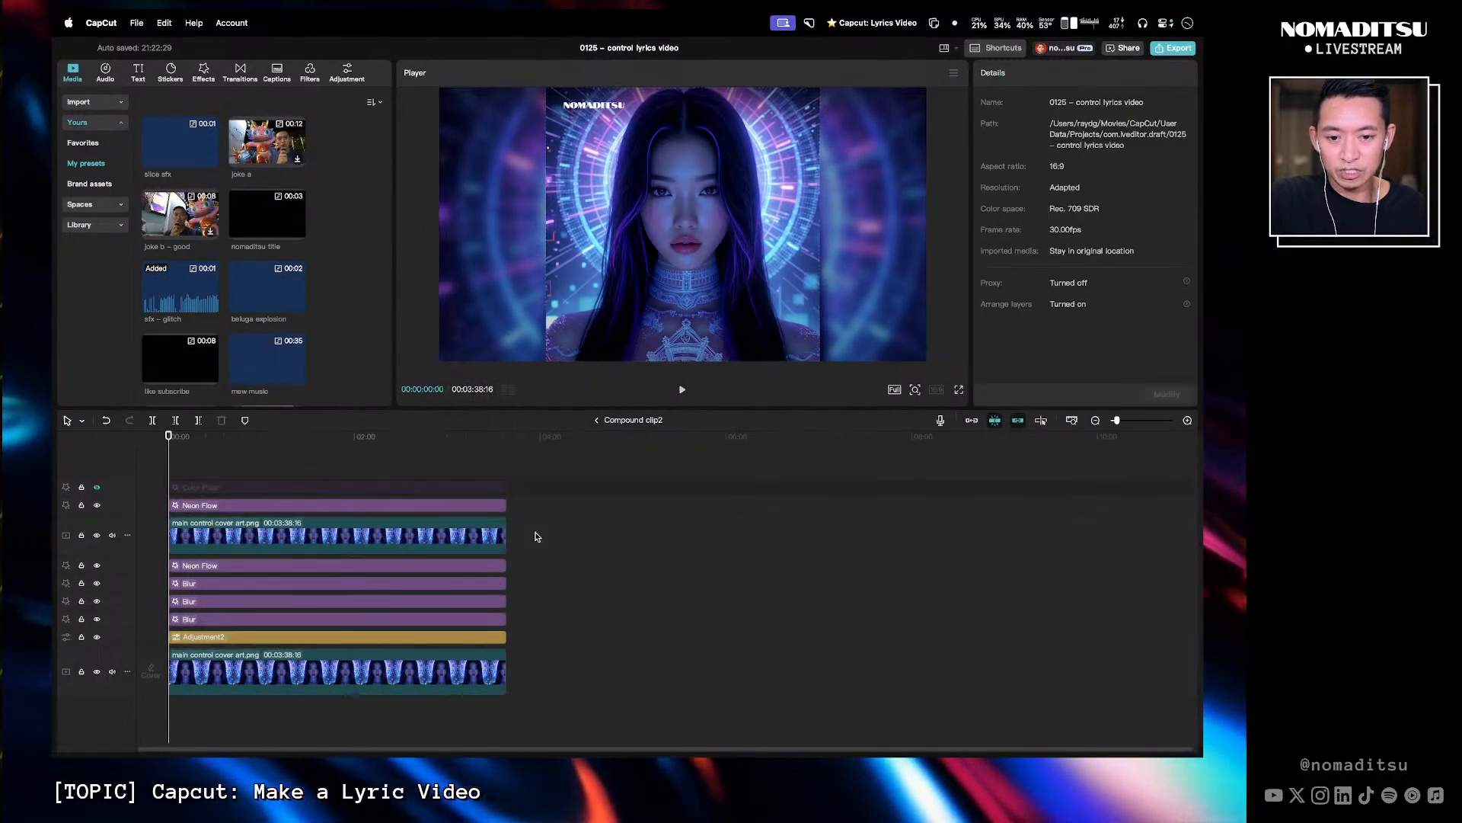
- Replace the upper cover art clip with main control cover art 2.png from the Control Lyric Video graphics folder
{"action": "right_click", "coordinate": [440, 533]}
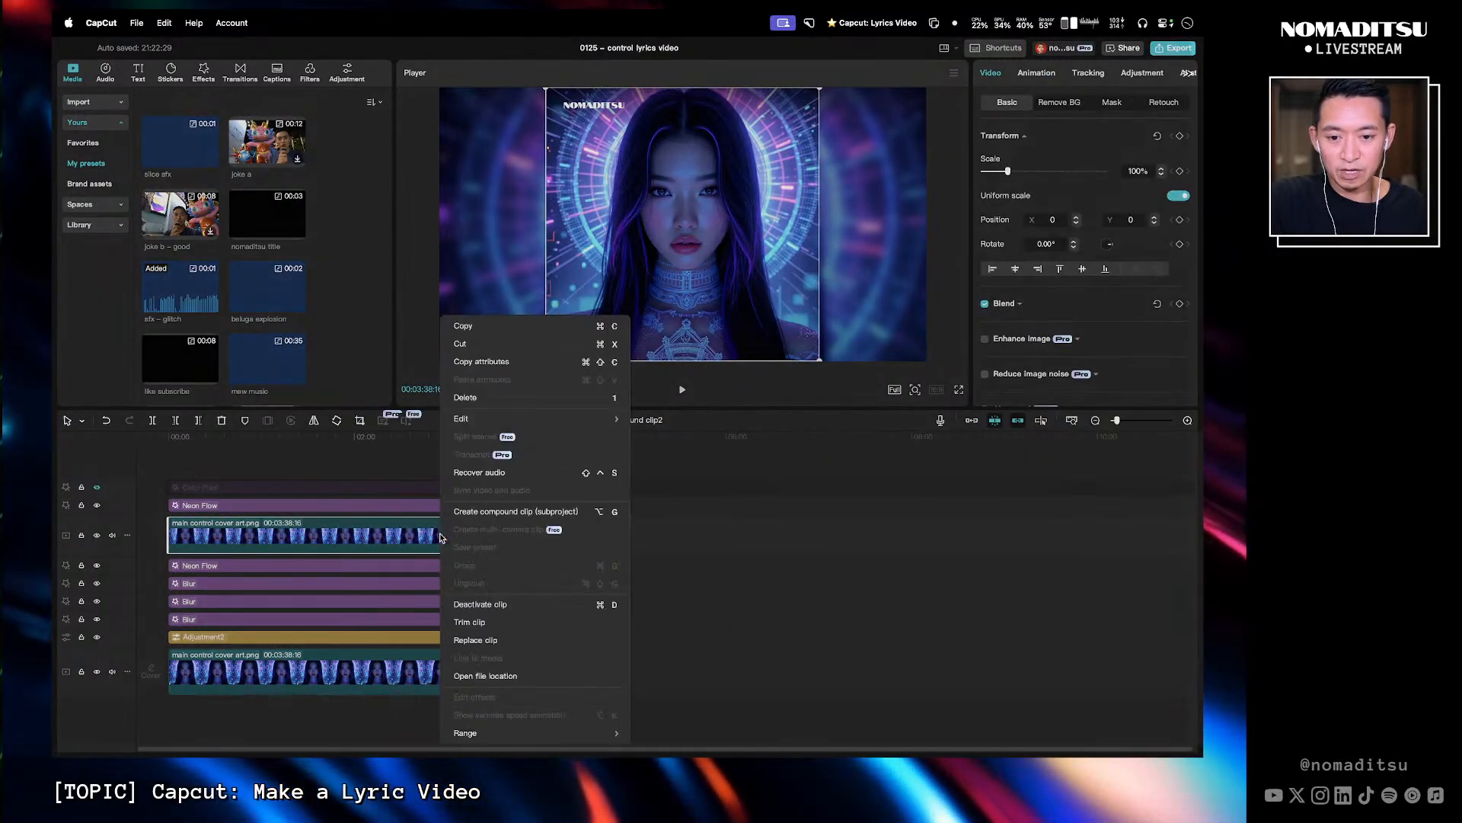
{"action": "left_click", "coordinate": [521, 639]}
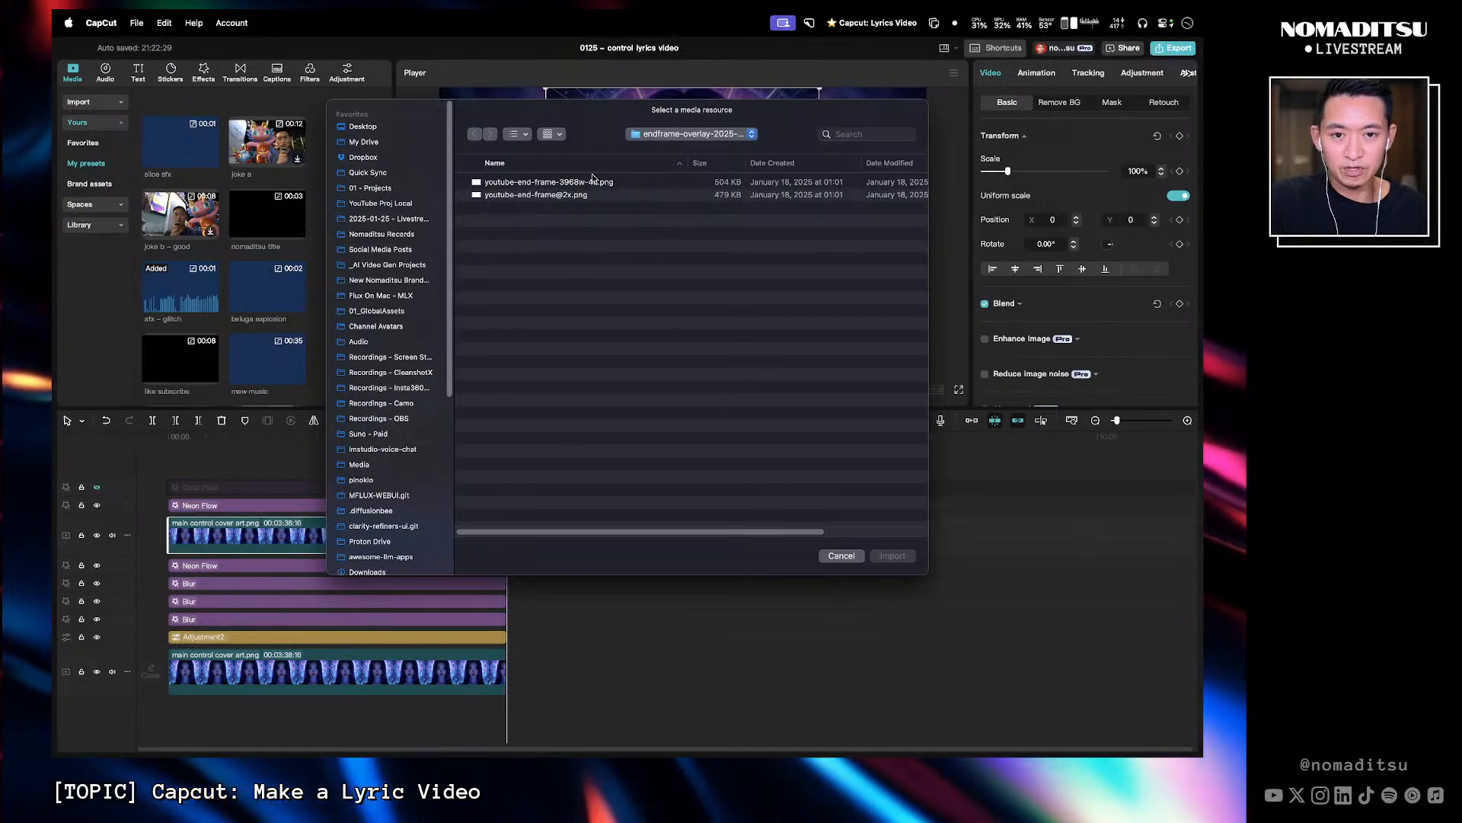
{"action": "left_click", "coordinate": [415, 221]}
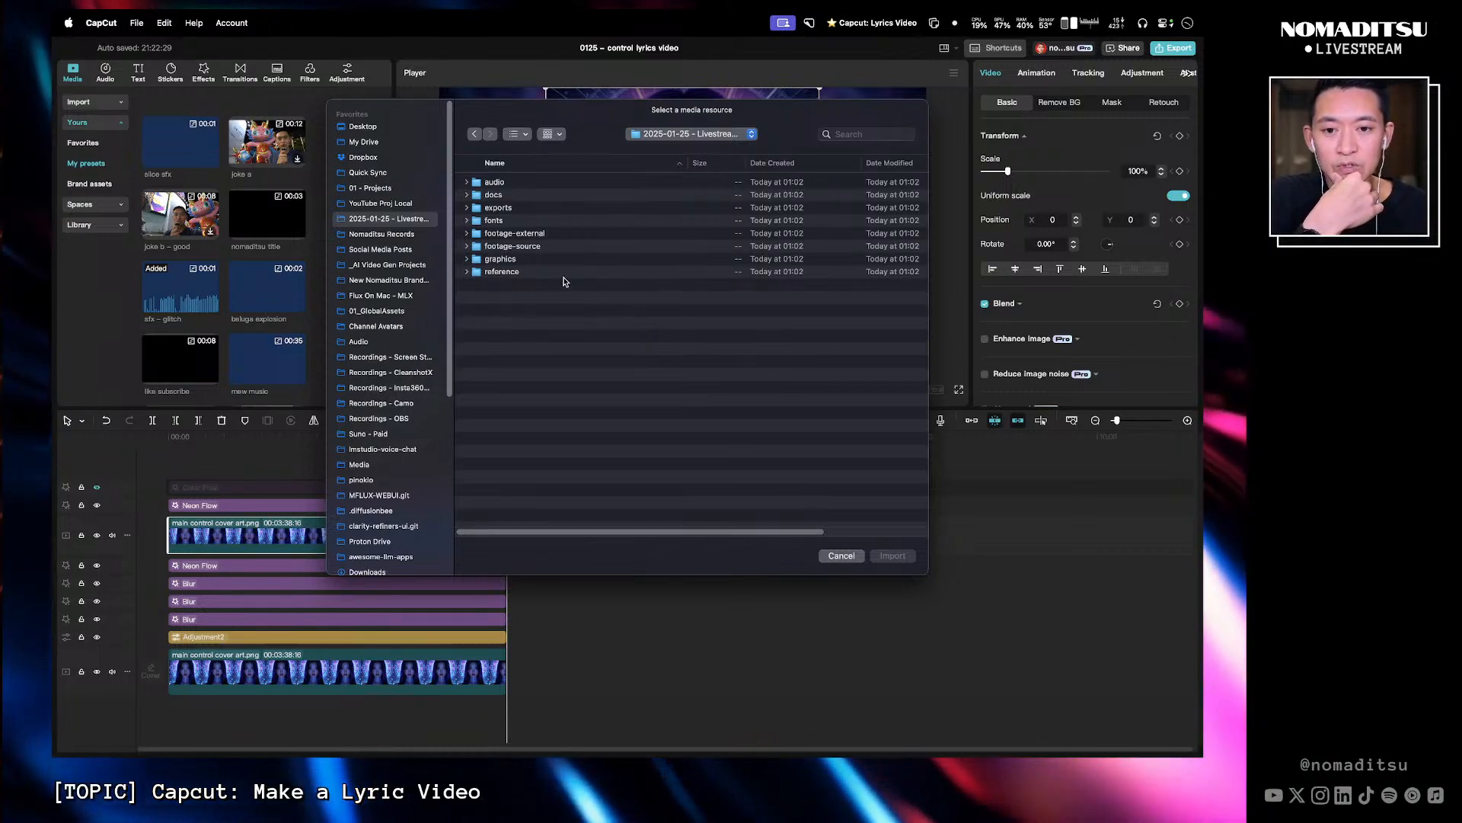
{"action": "left_click", "coordinate": [512, 234]}
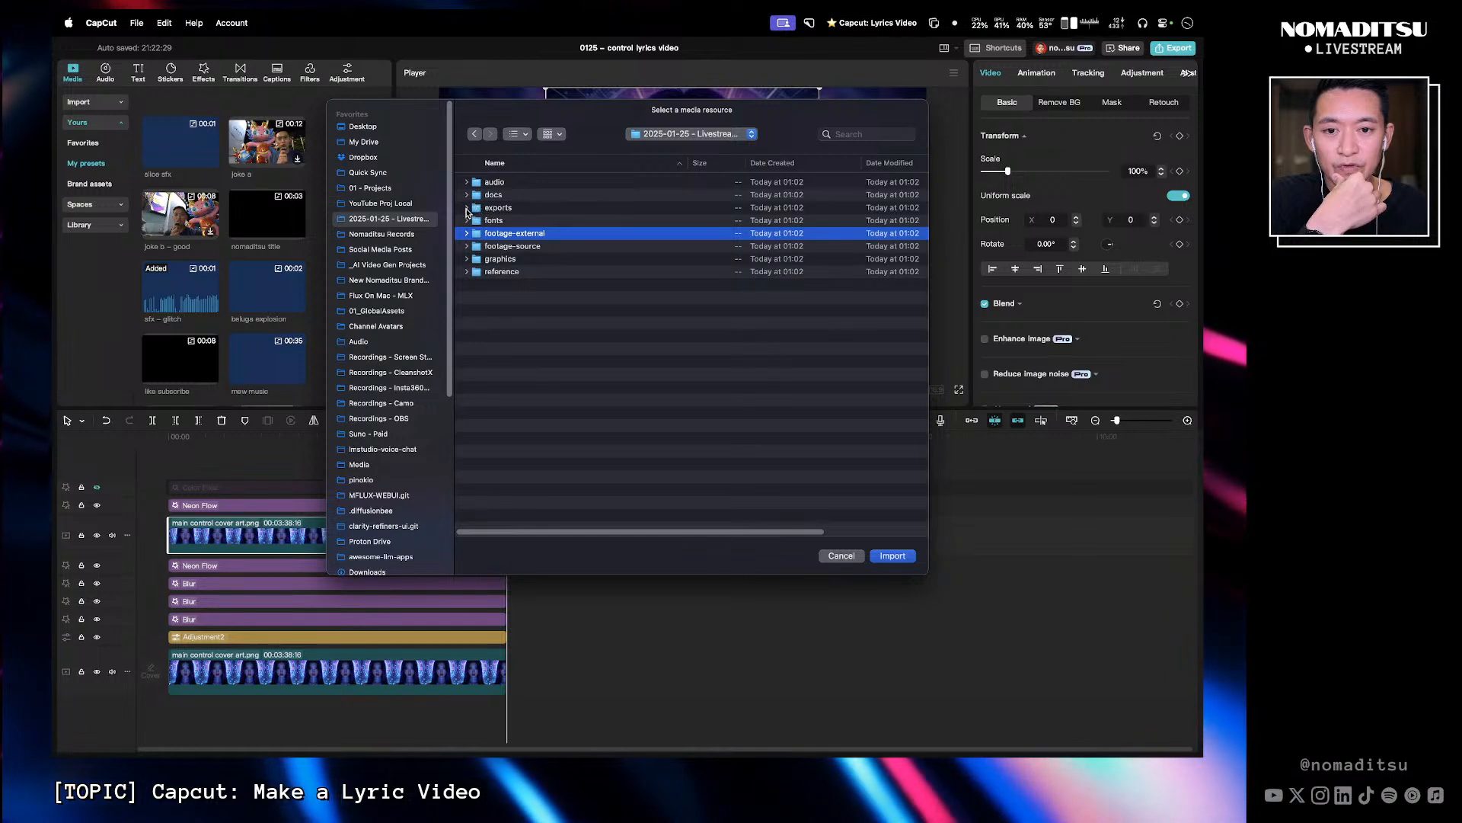
{"action": "left_click", "coordinate": [466, 259]}
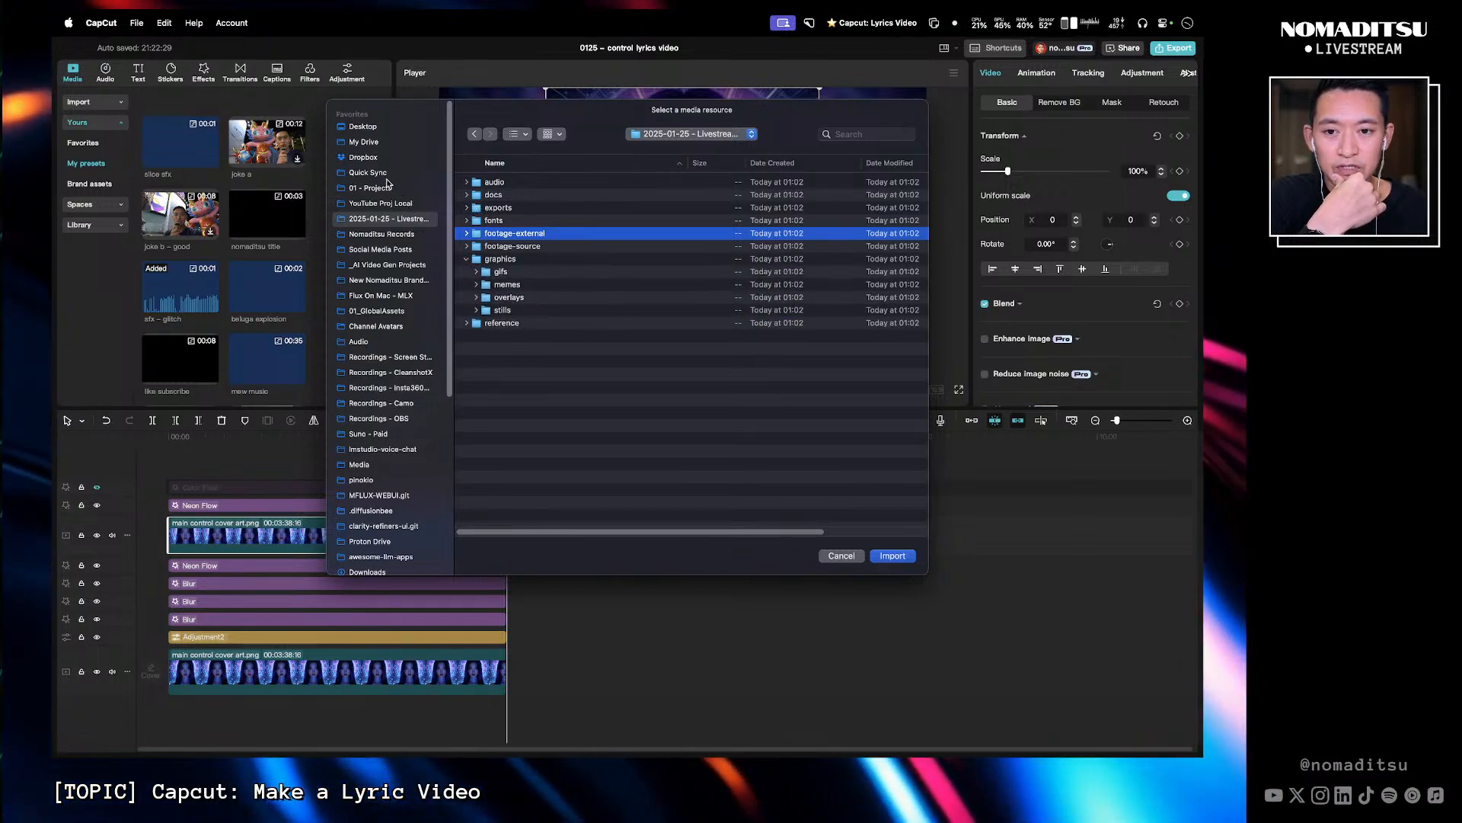
{"action": "left_click", "coordinate": [407, 204]}
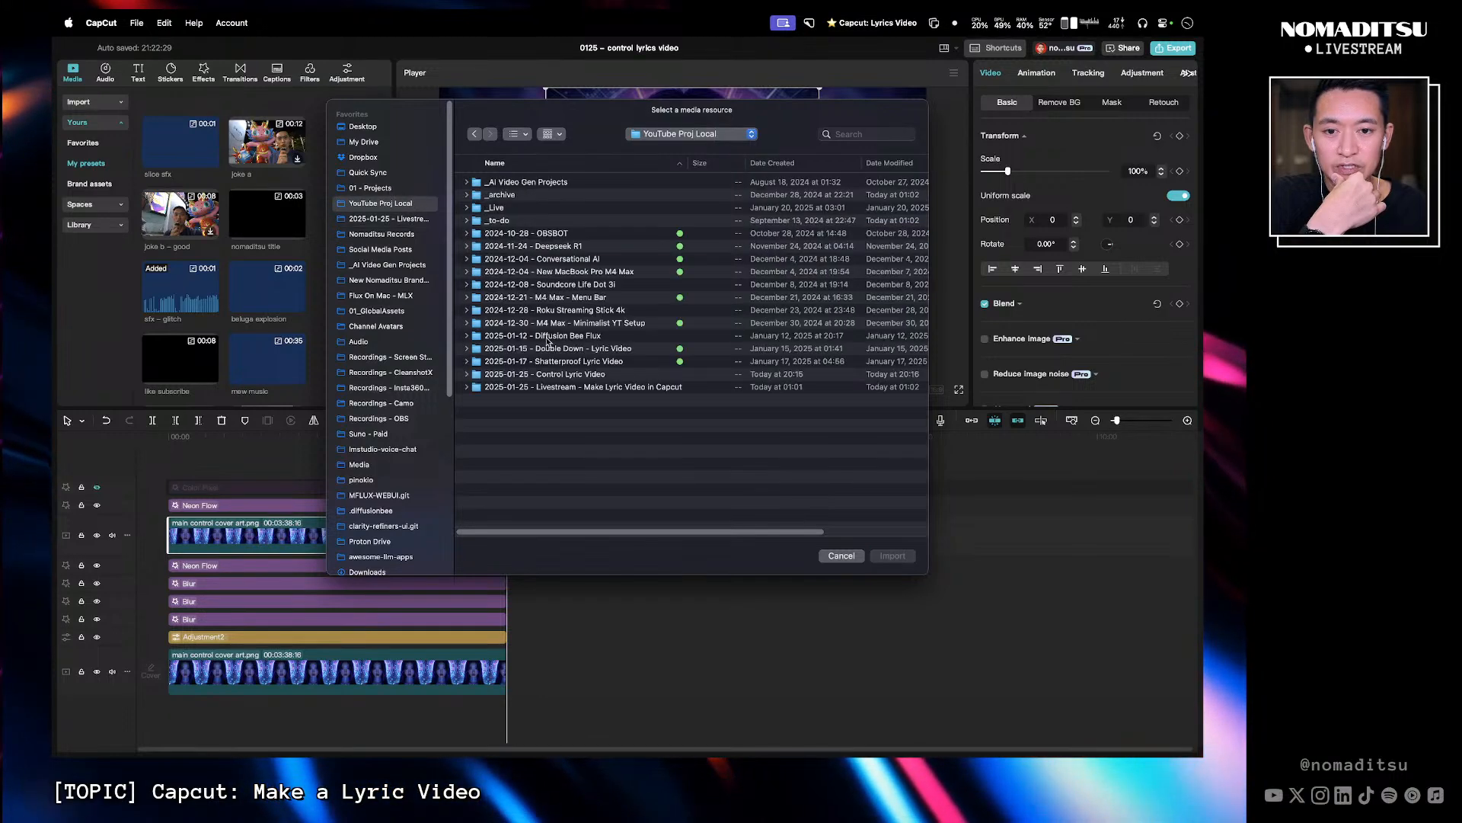
{"action": "double_click", "coordinate": [607, 375]}
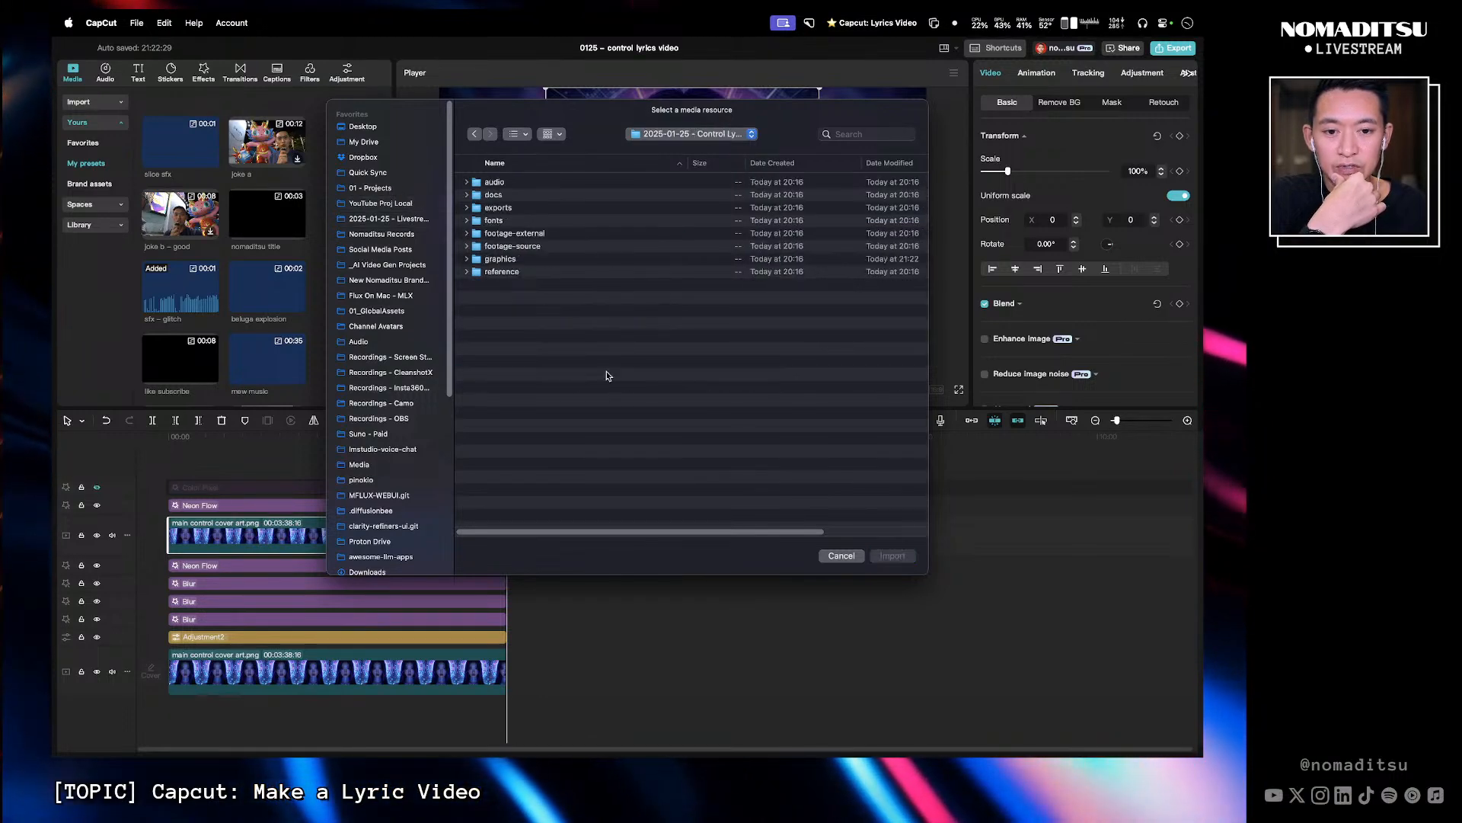
{"action": "left_click", "coordinate": [467, 259]}
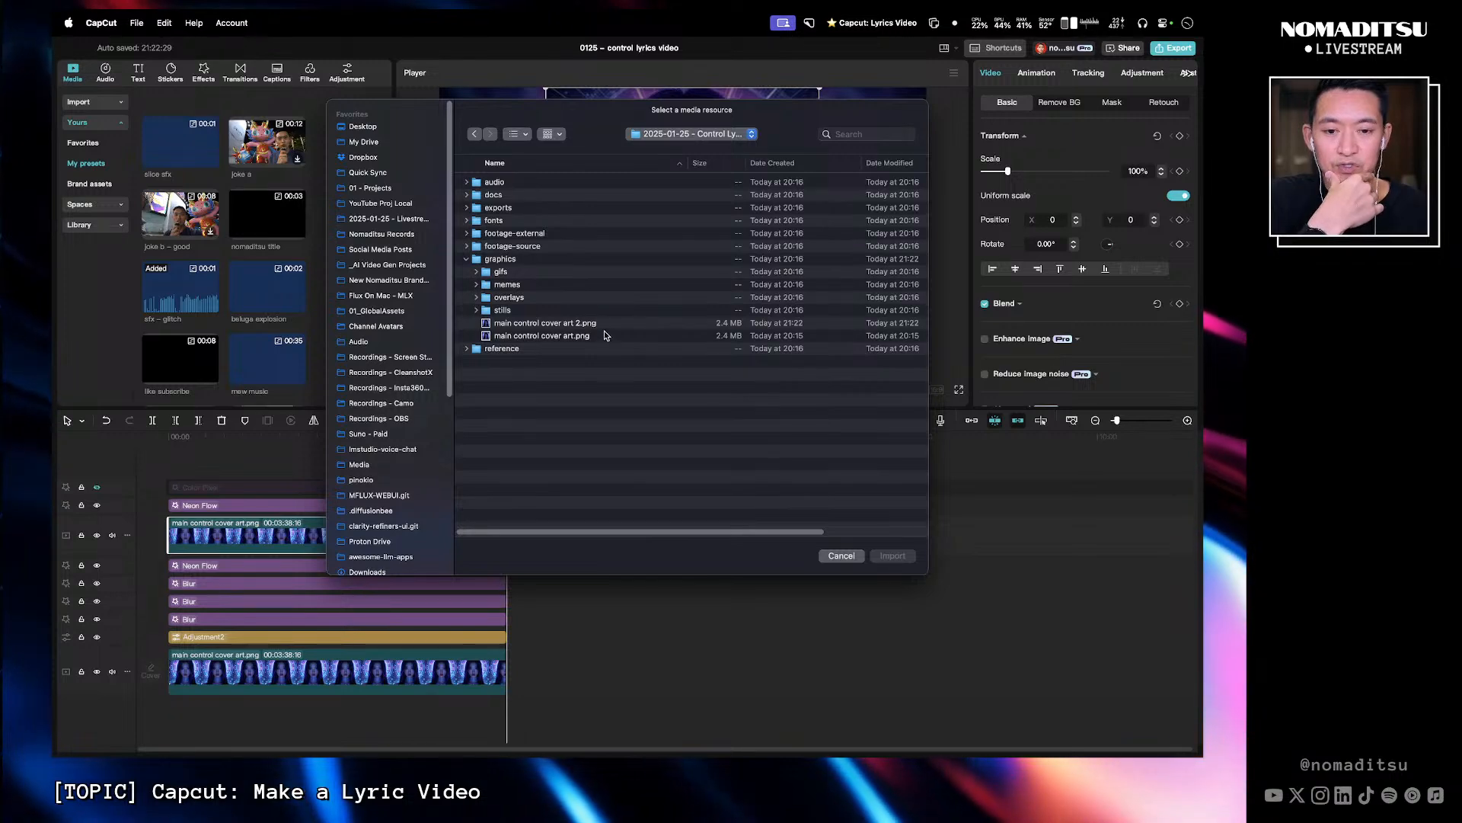
{"action": "double_click", "coordinate": [605, 324]}
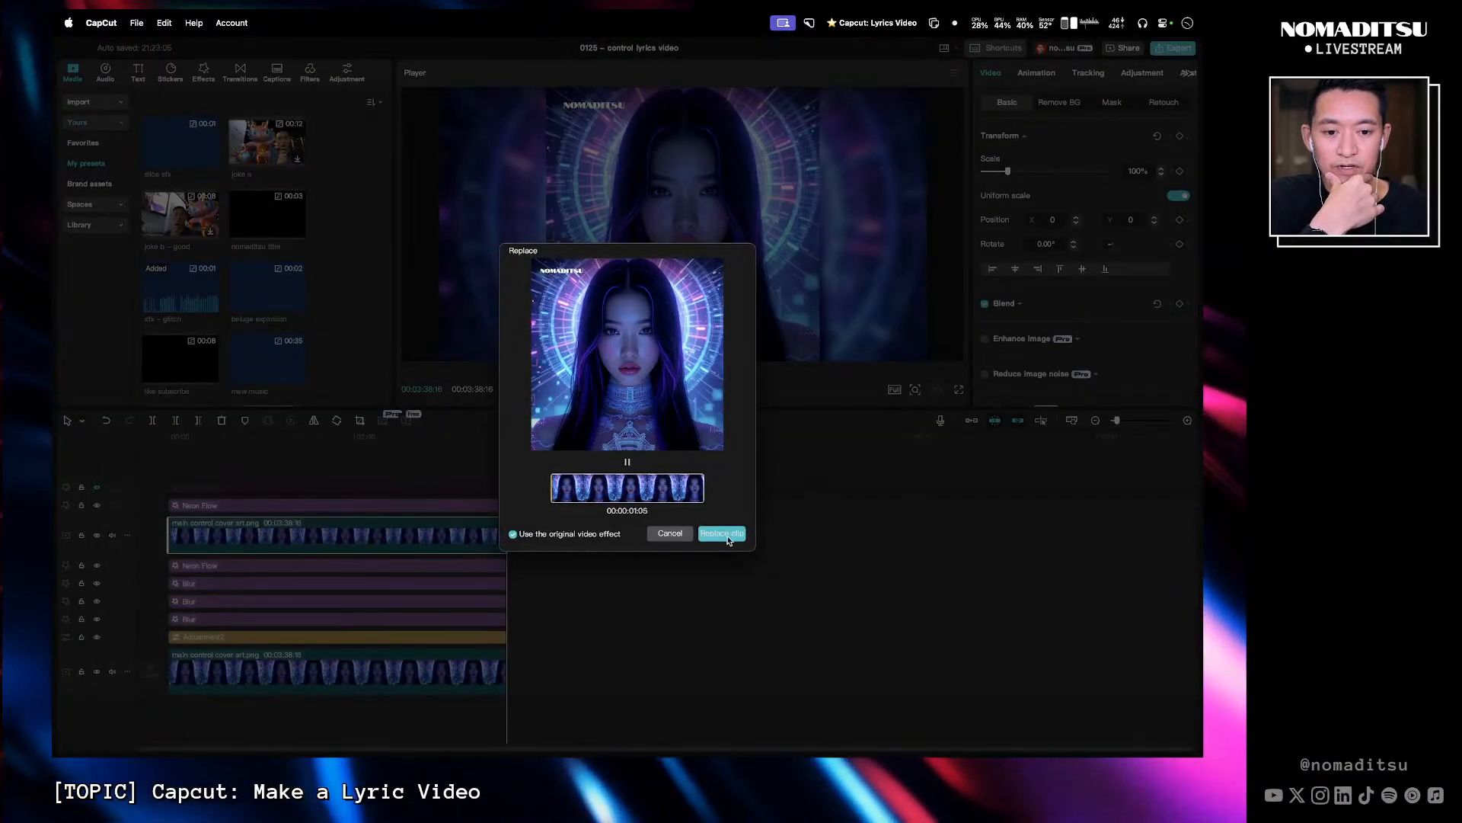
{"action": "left_click", "coordinate": [723, 534]}
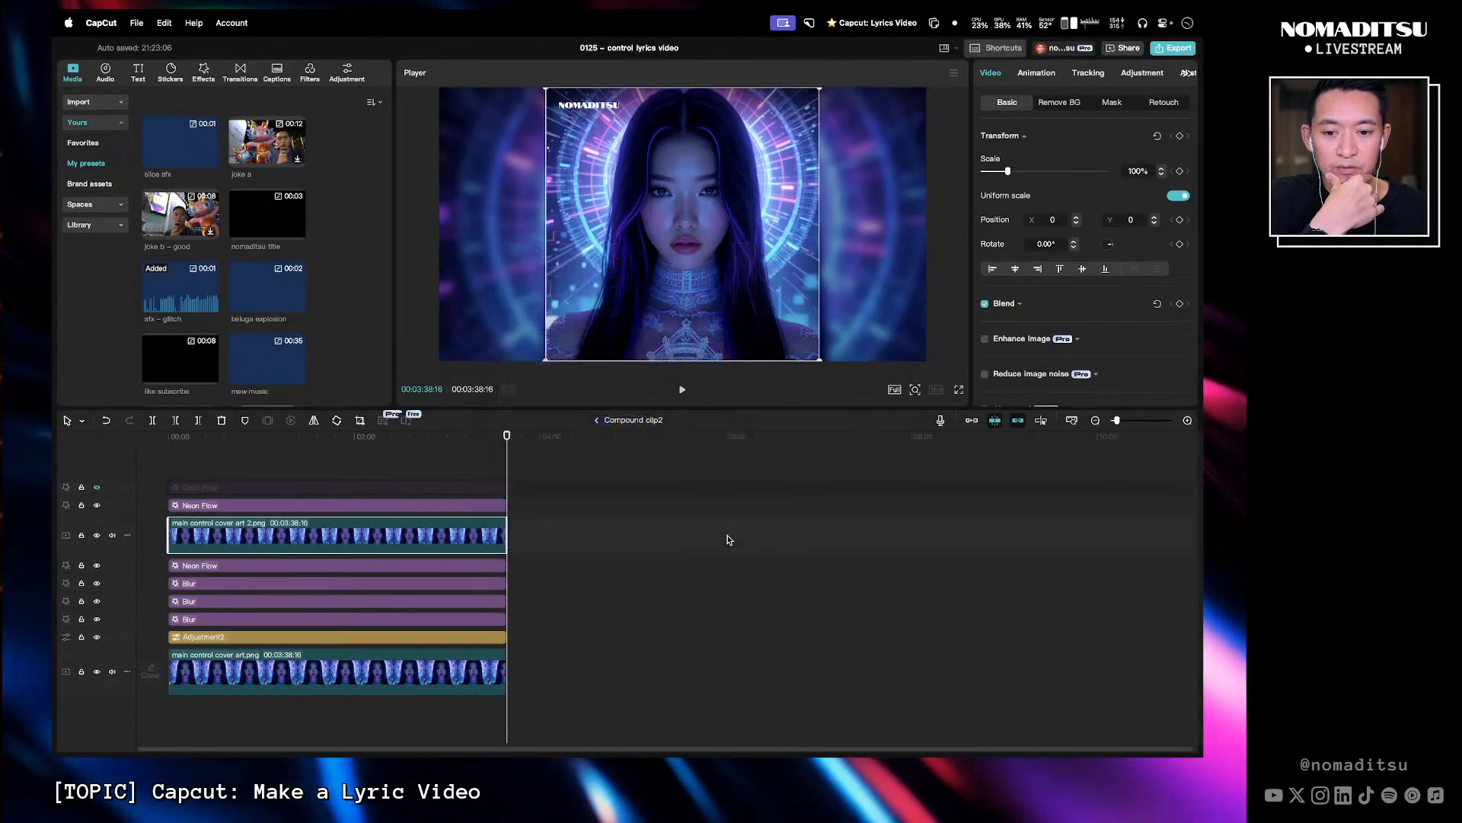
- Replace the lower cover art clip with main control cover art 2.png as well
{"action": "left_click", "coordinate": [388, 671]}
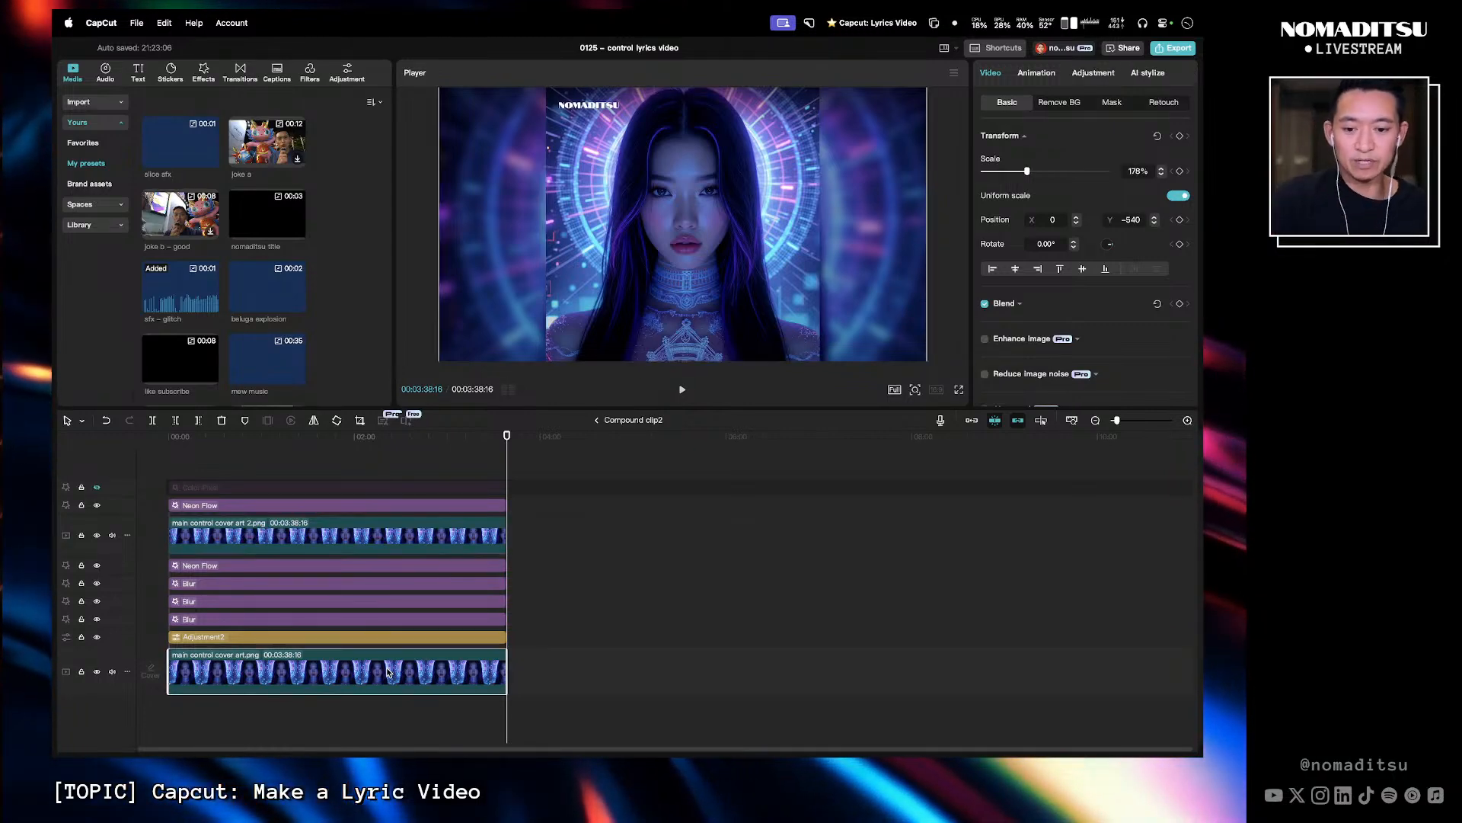
{"action": "right_click", "coordinate": [388, 671]}
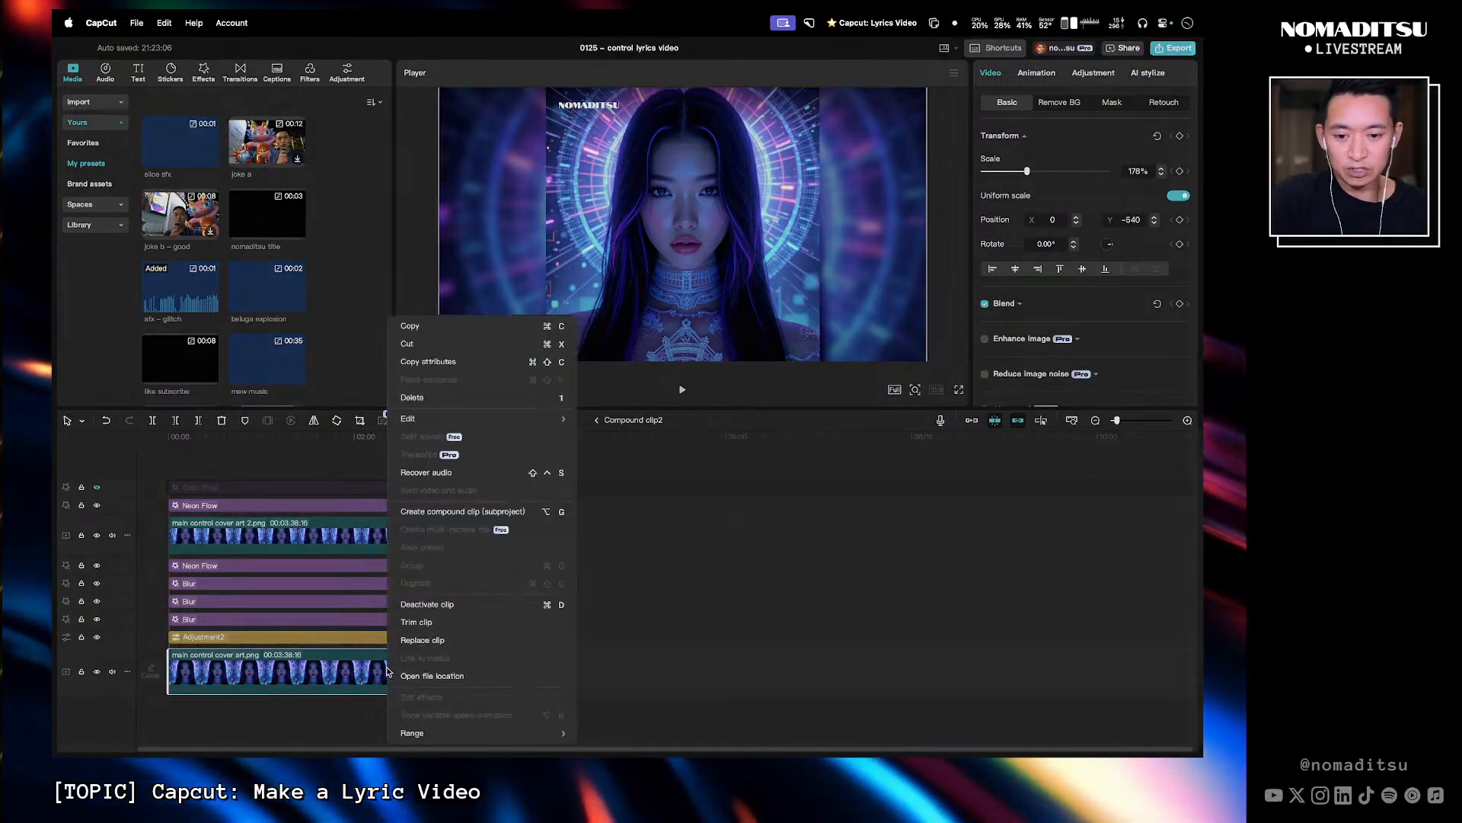
{"action": "left_click", "coordinate": [462, 638]}
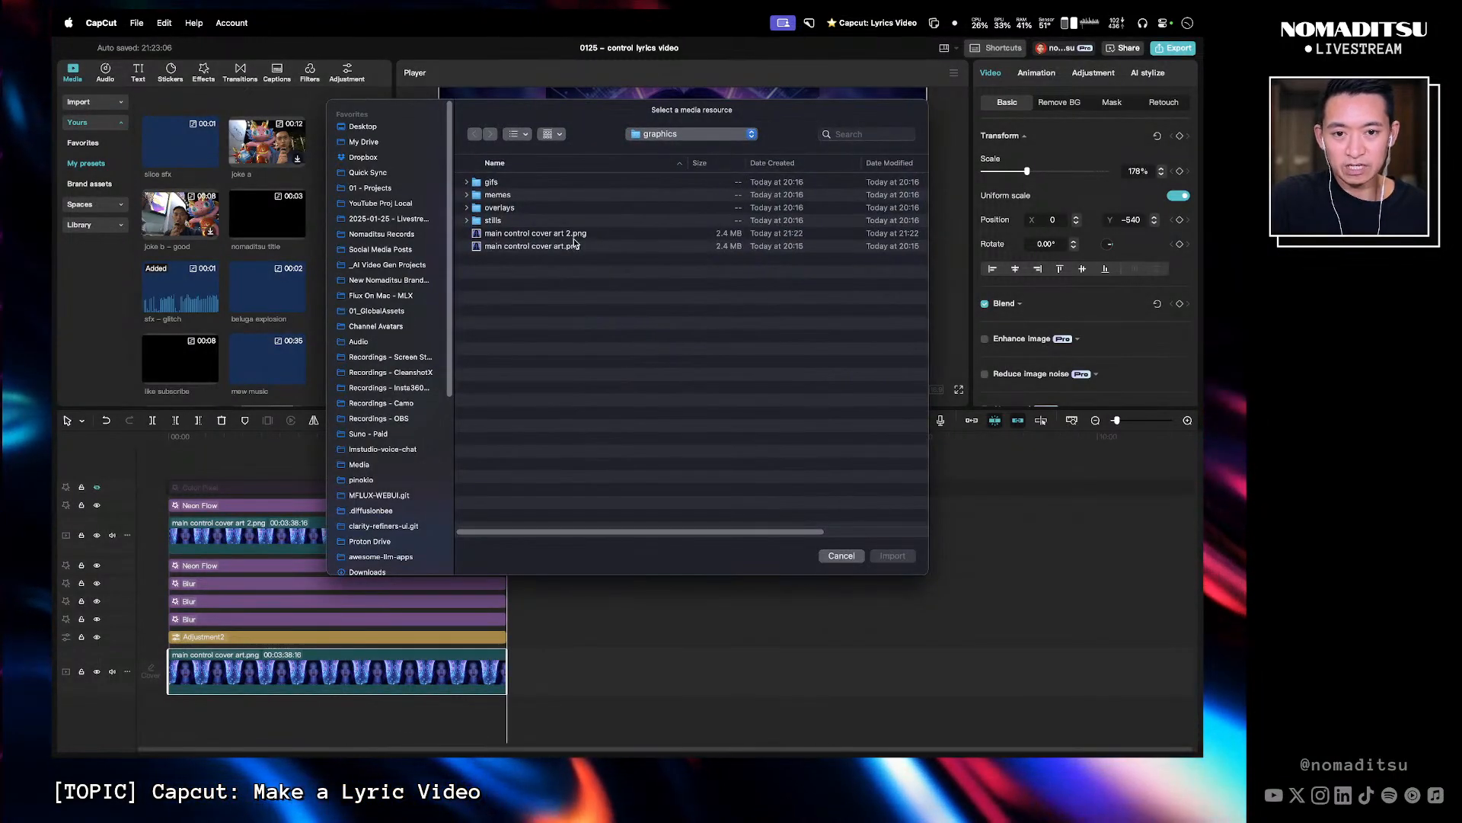
{"action": "left_click", "coordinate": [574, 235]}
{"action": "left_click", "coordinate": [891, 557]}
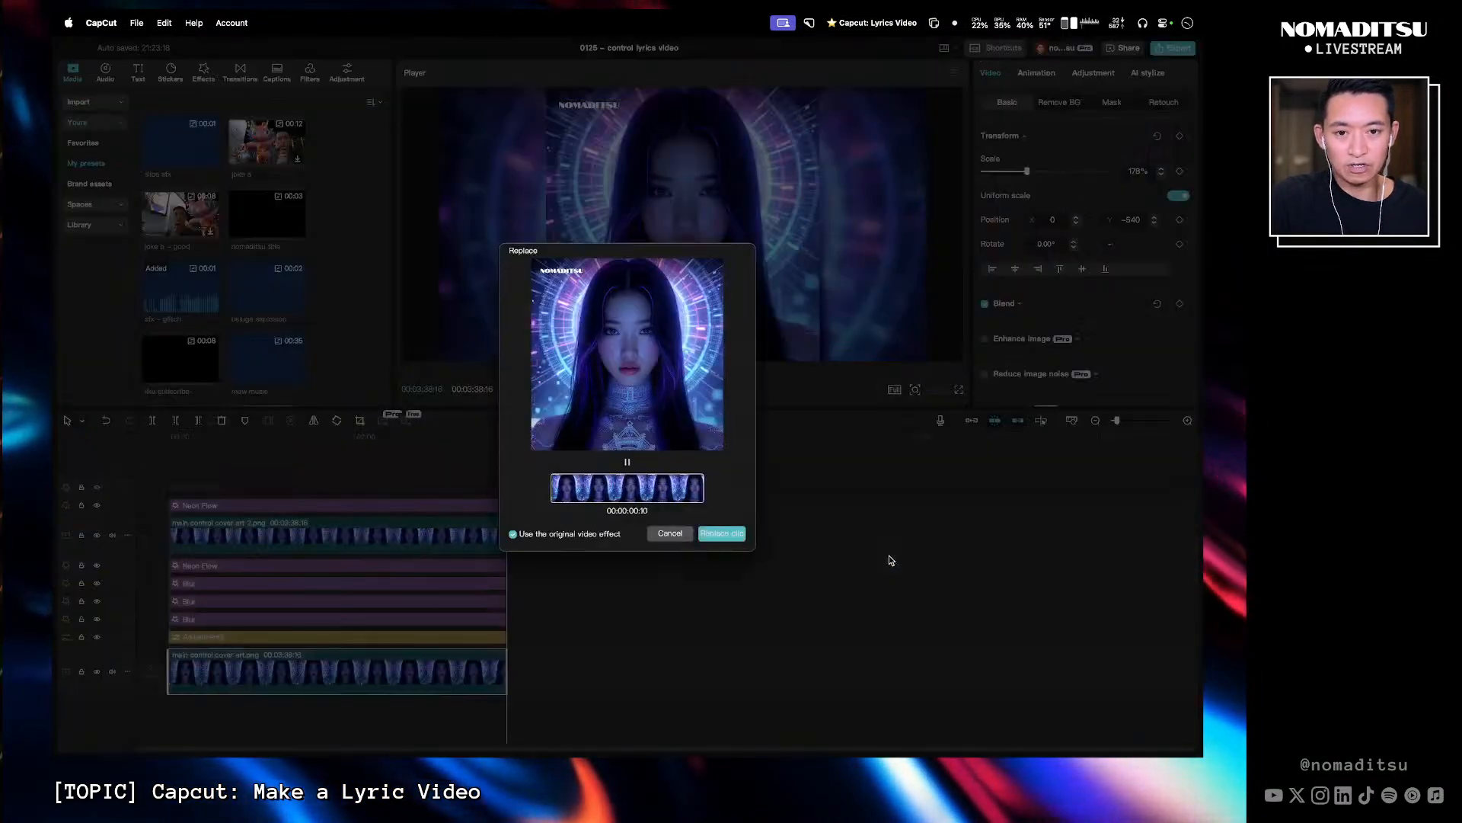
{"action": "left_click", "coordinate": [728, 531]}
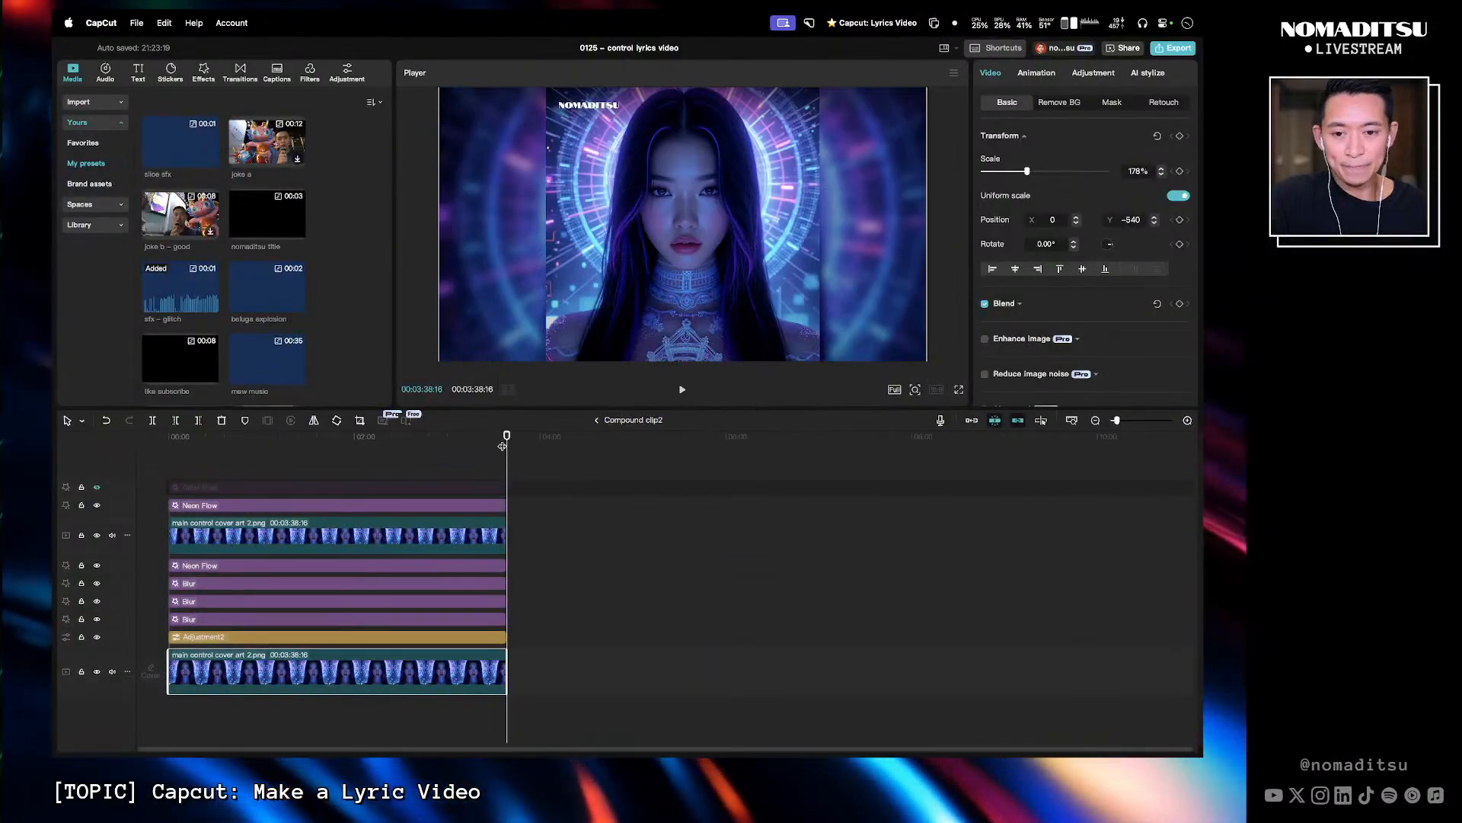
- Leave the compound clip and preview the updated video from the start in full screen and fast-forward
{"action": "left_click", "coordinate": [596, 419]}
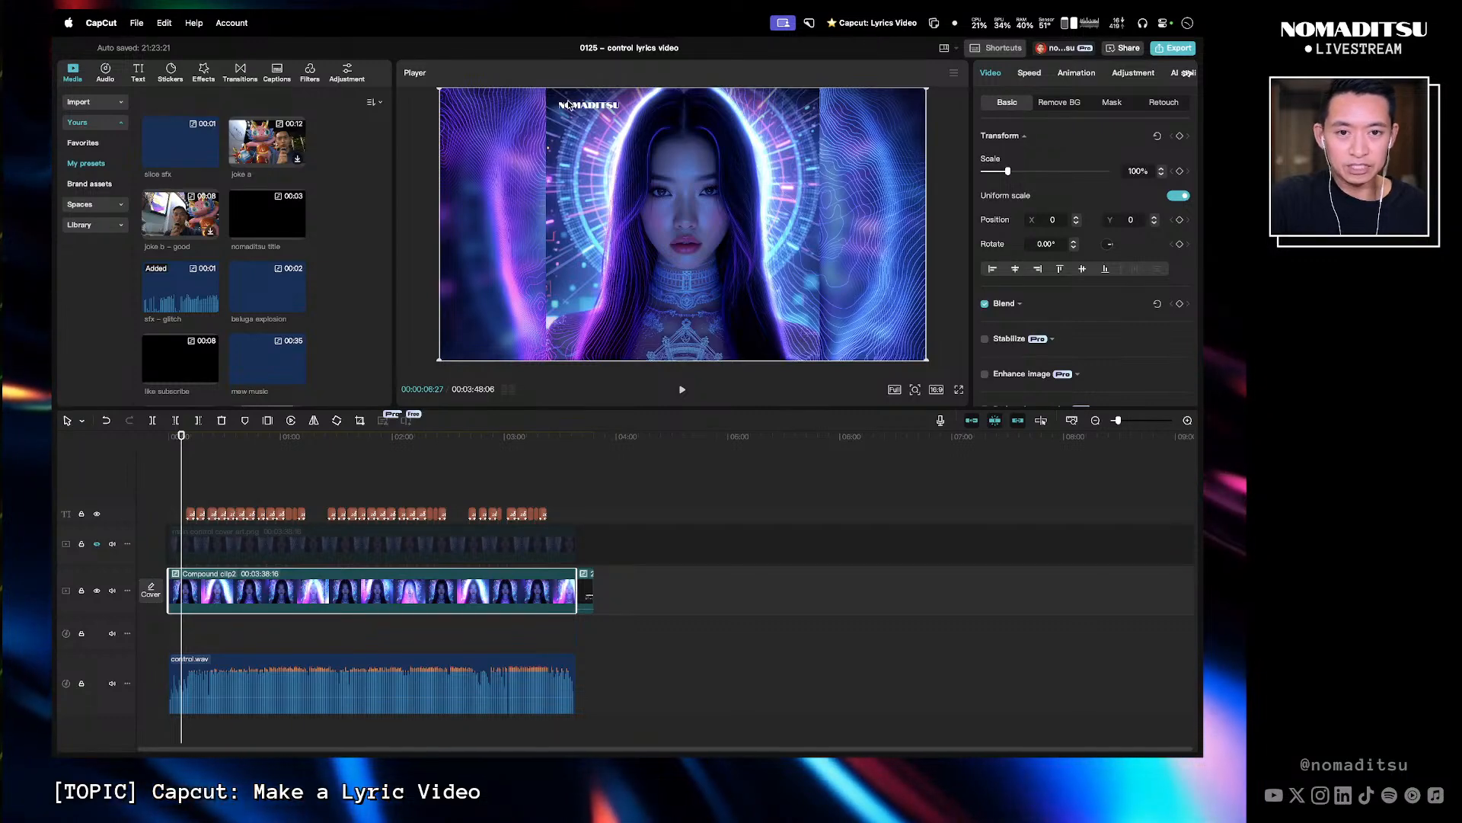
{"action": "left_click", "coordinate": [958, 390]}
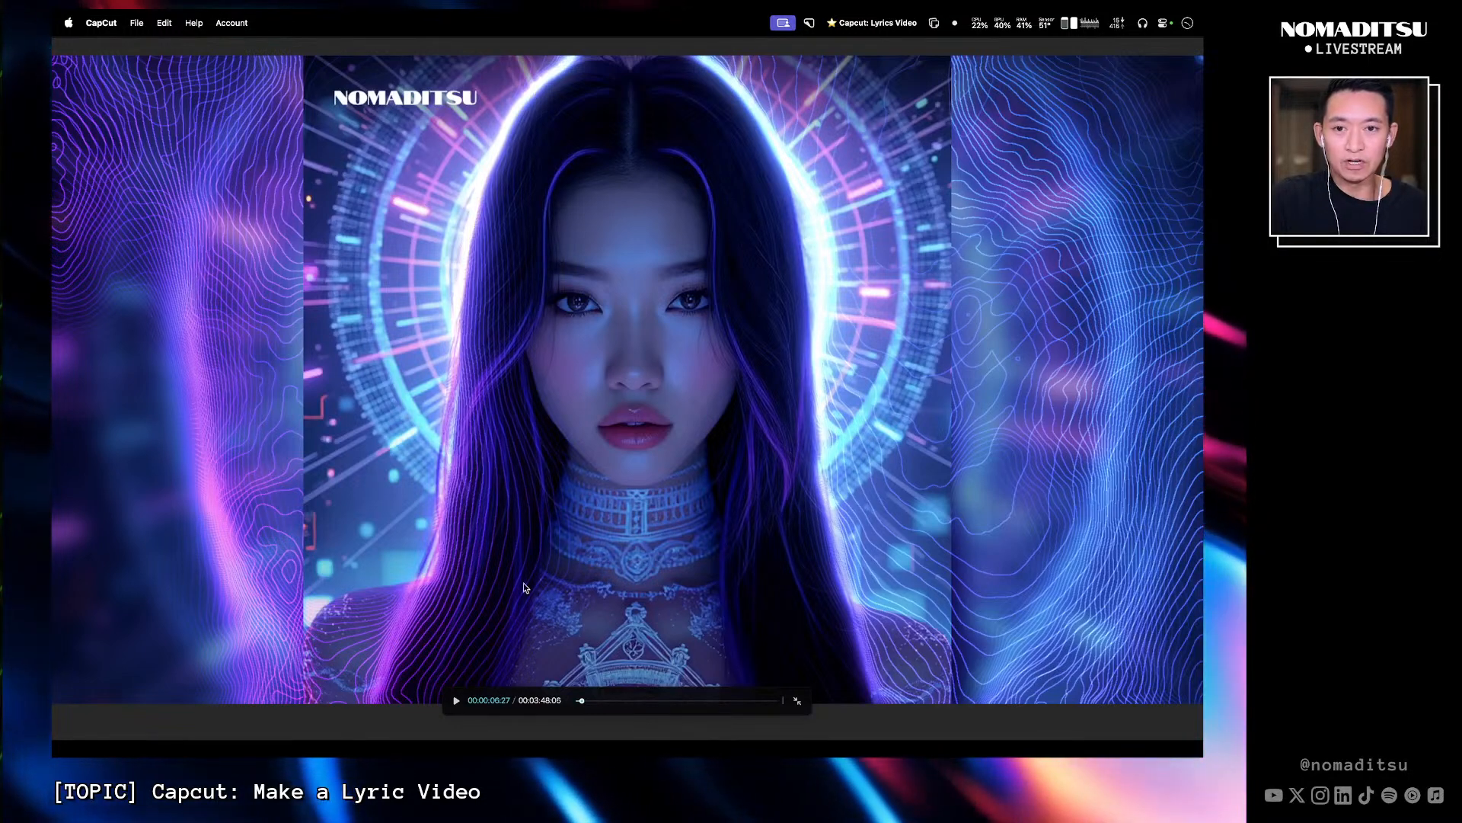
{"action": "key", "text": "Escape"}
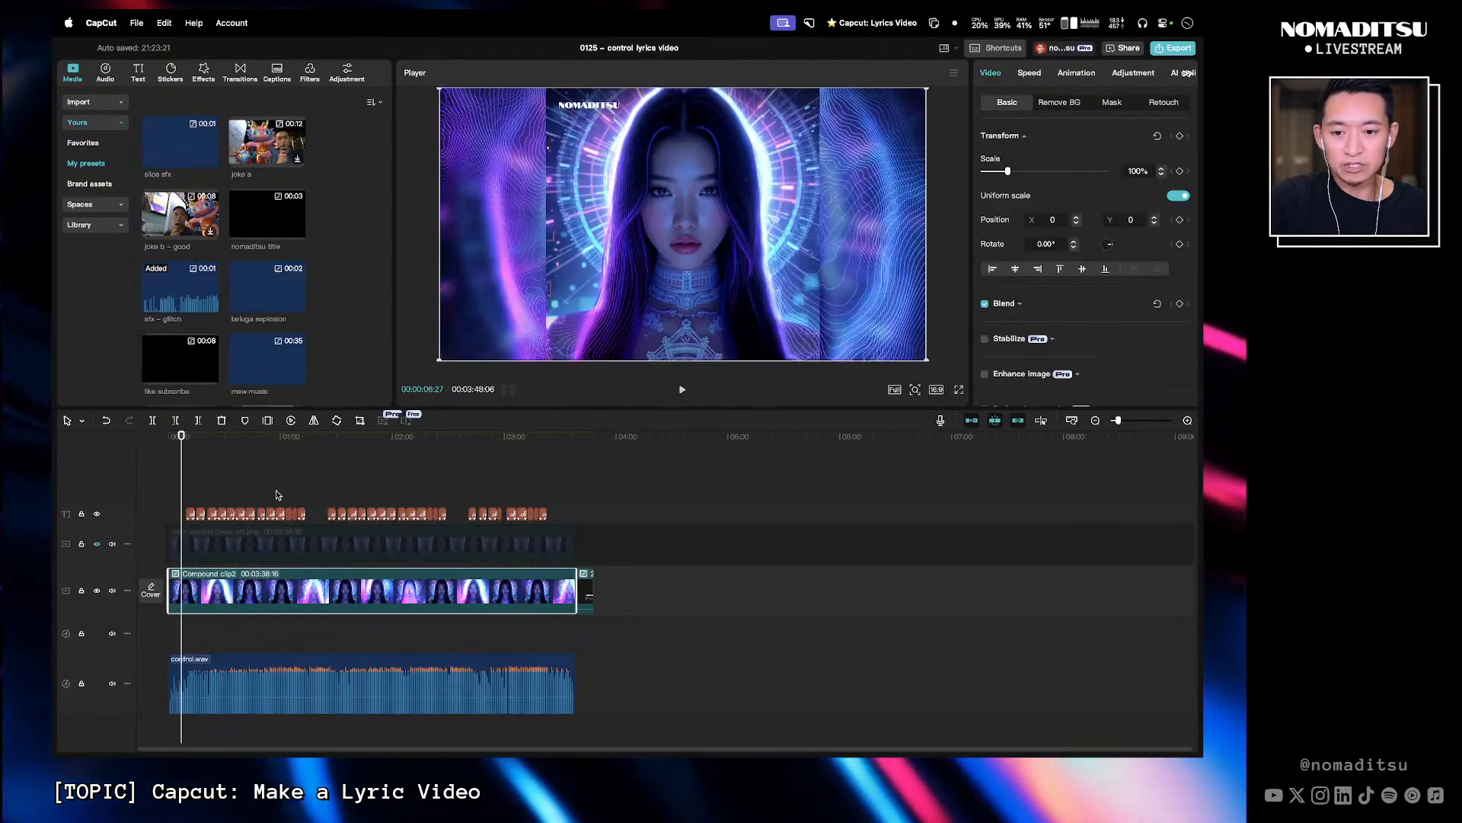
{"action": "left_click_drag", "start_coordinate": [192, 439], "coordinate": [147, 440]}
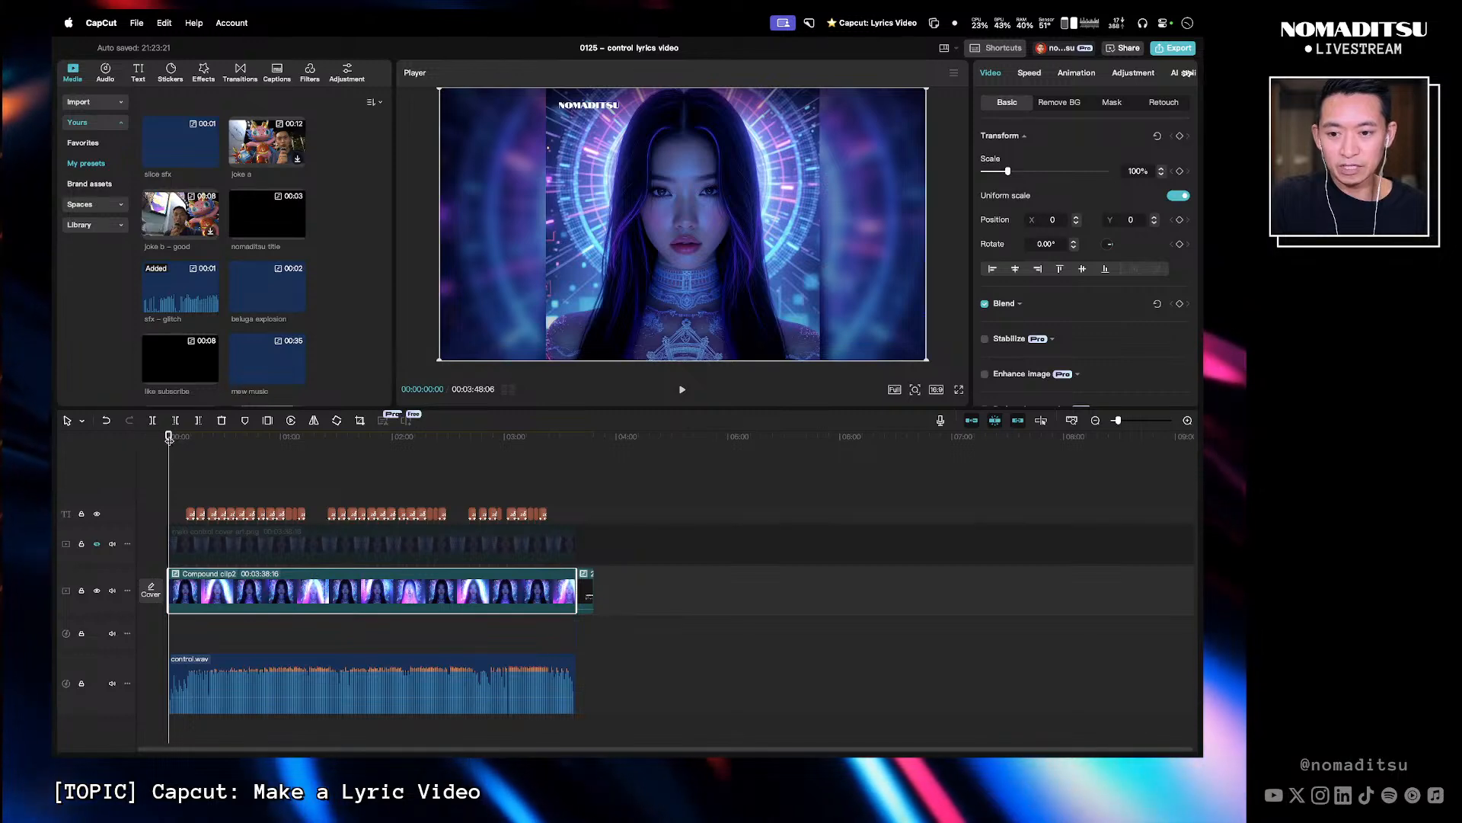
{"action": "key", "text": "l"}
{"action": "key", "text": "l"}
{"action": "key", "text": "l"}
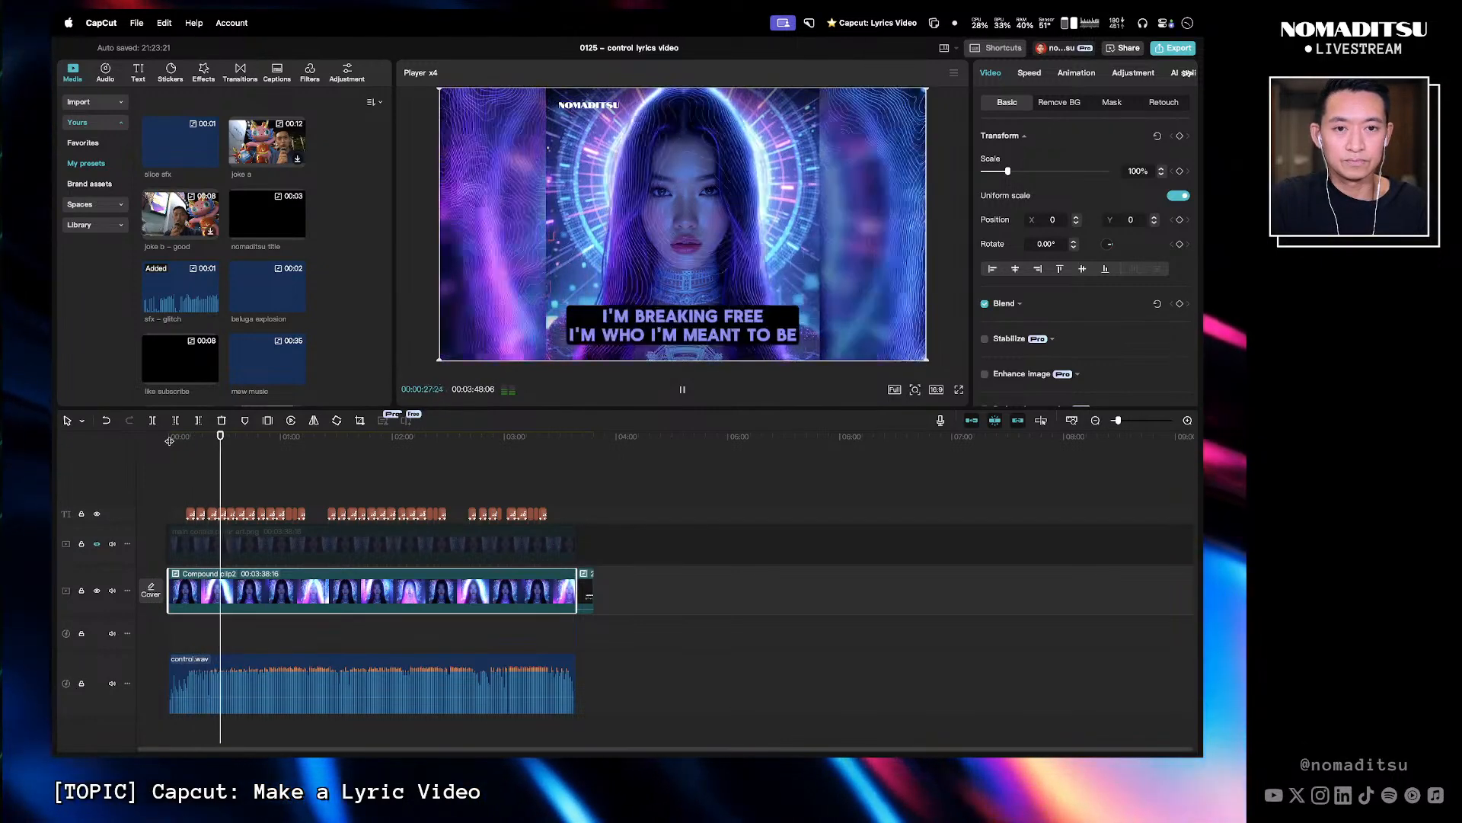
{"action": "key", "text": "space"}
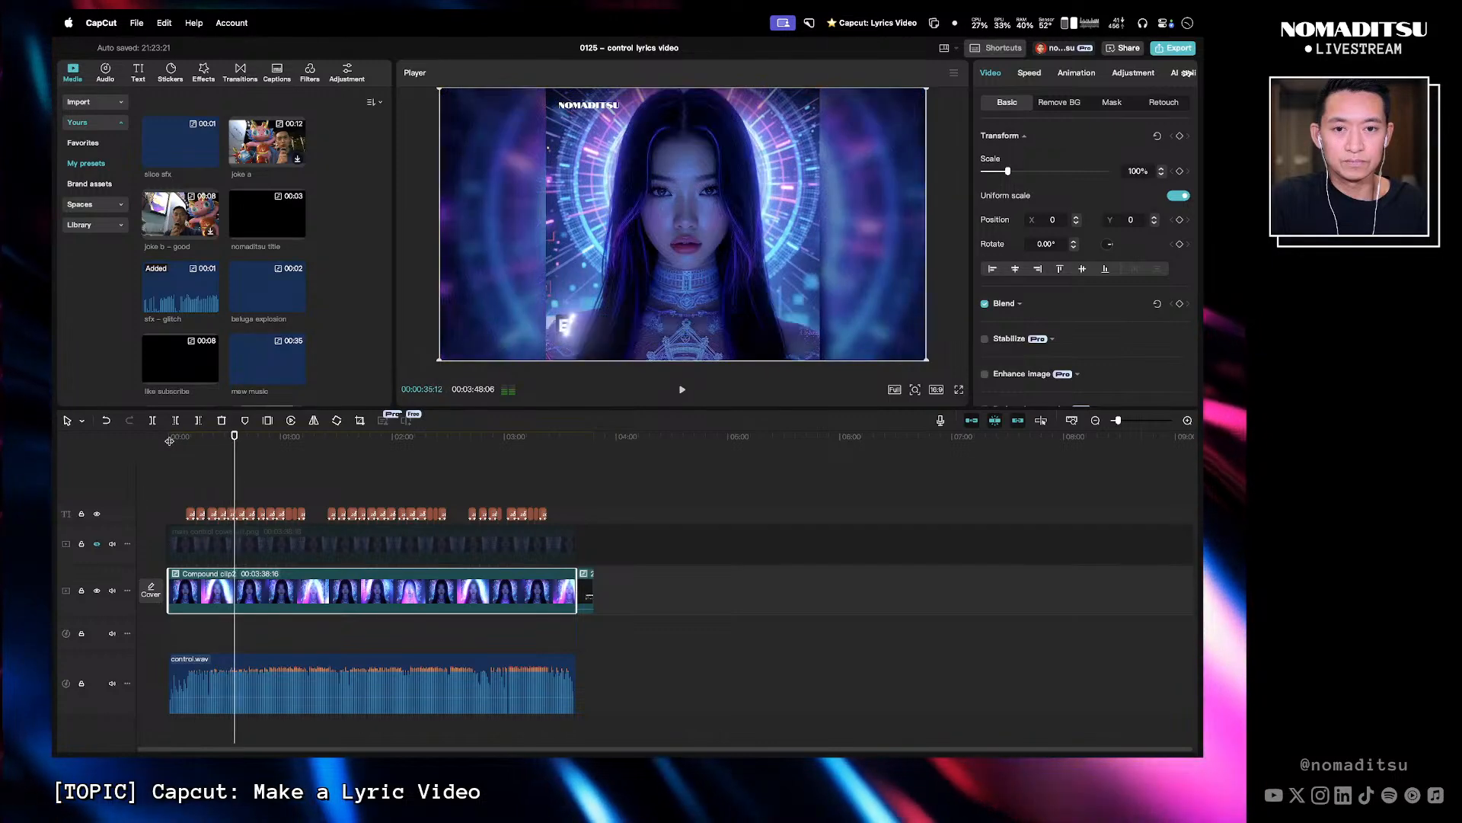
- Inspect the main art square's top gradient layer in Figma, then return to CapCut with the playhead at the start
{"action": "key", "text": "super+Tab"}
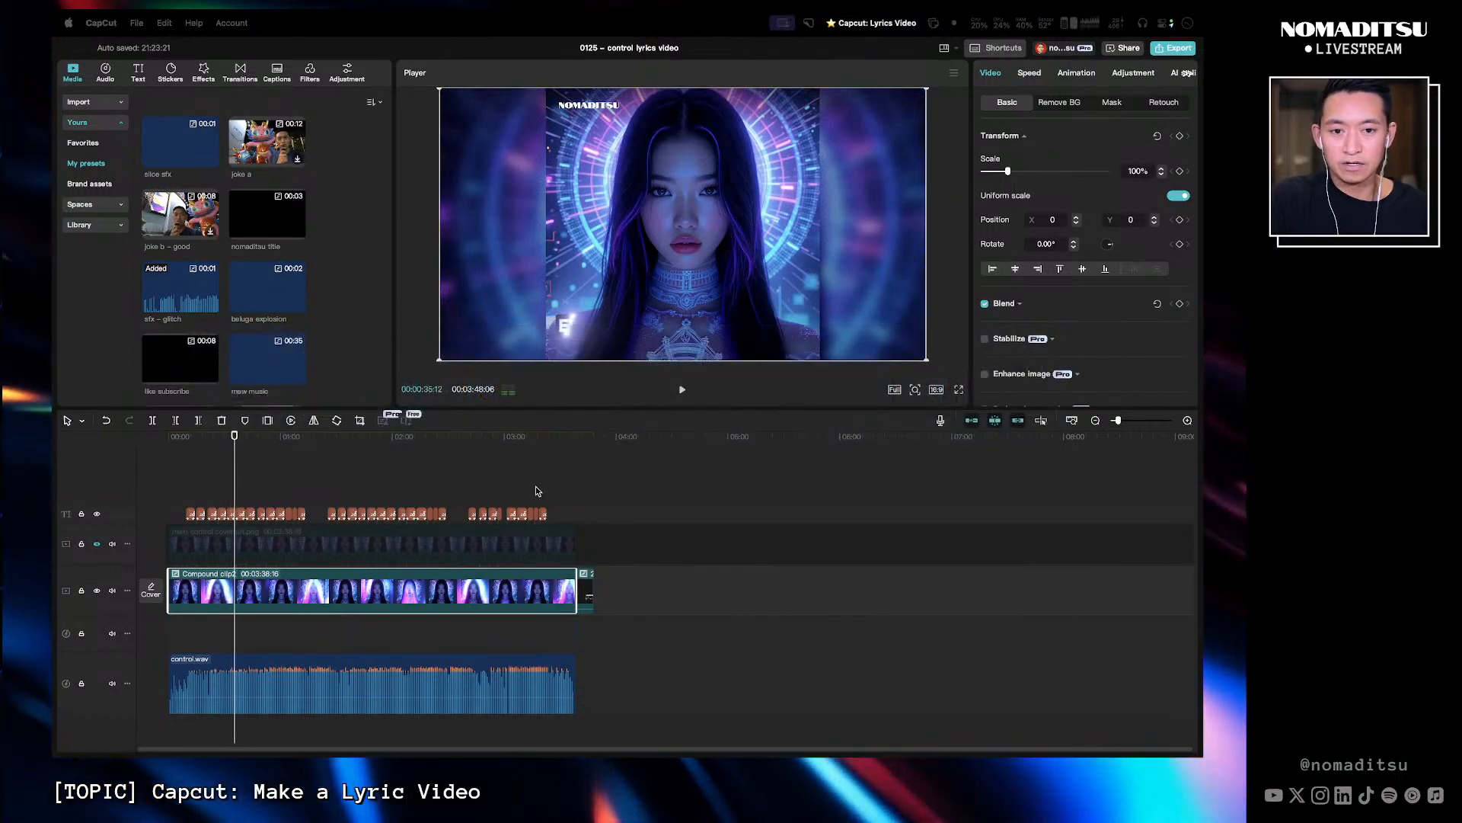
{"action": "key", "text": "super+Tab"}
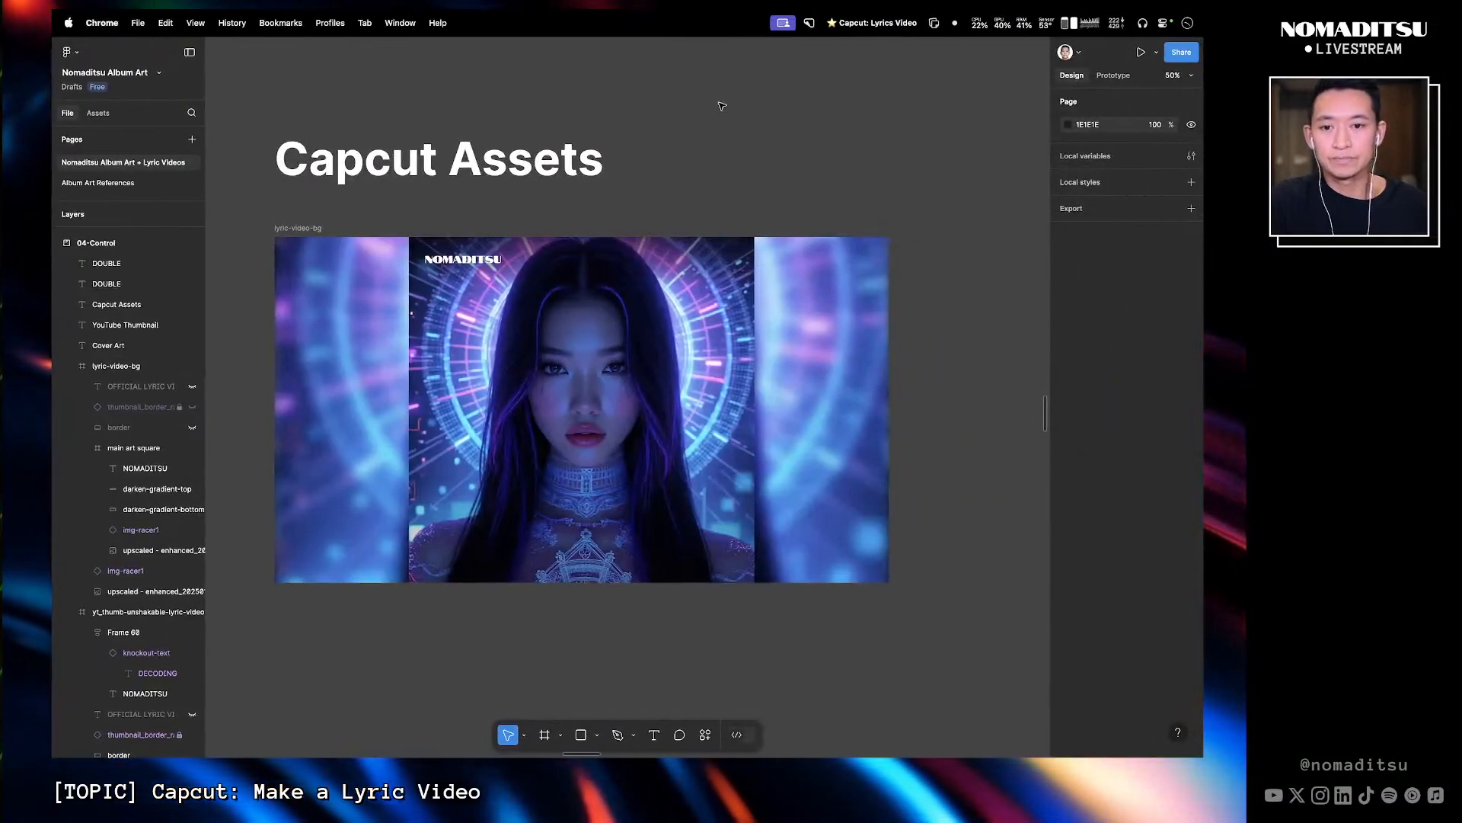
{"action": "left_click", "coordinate": [546, 288]}
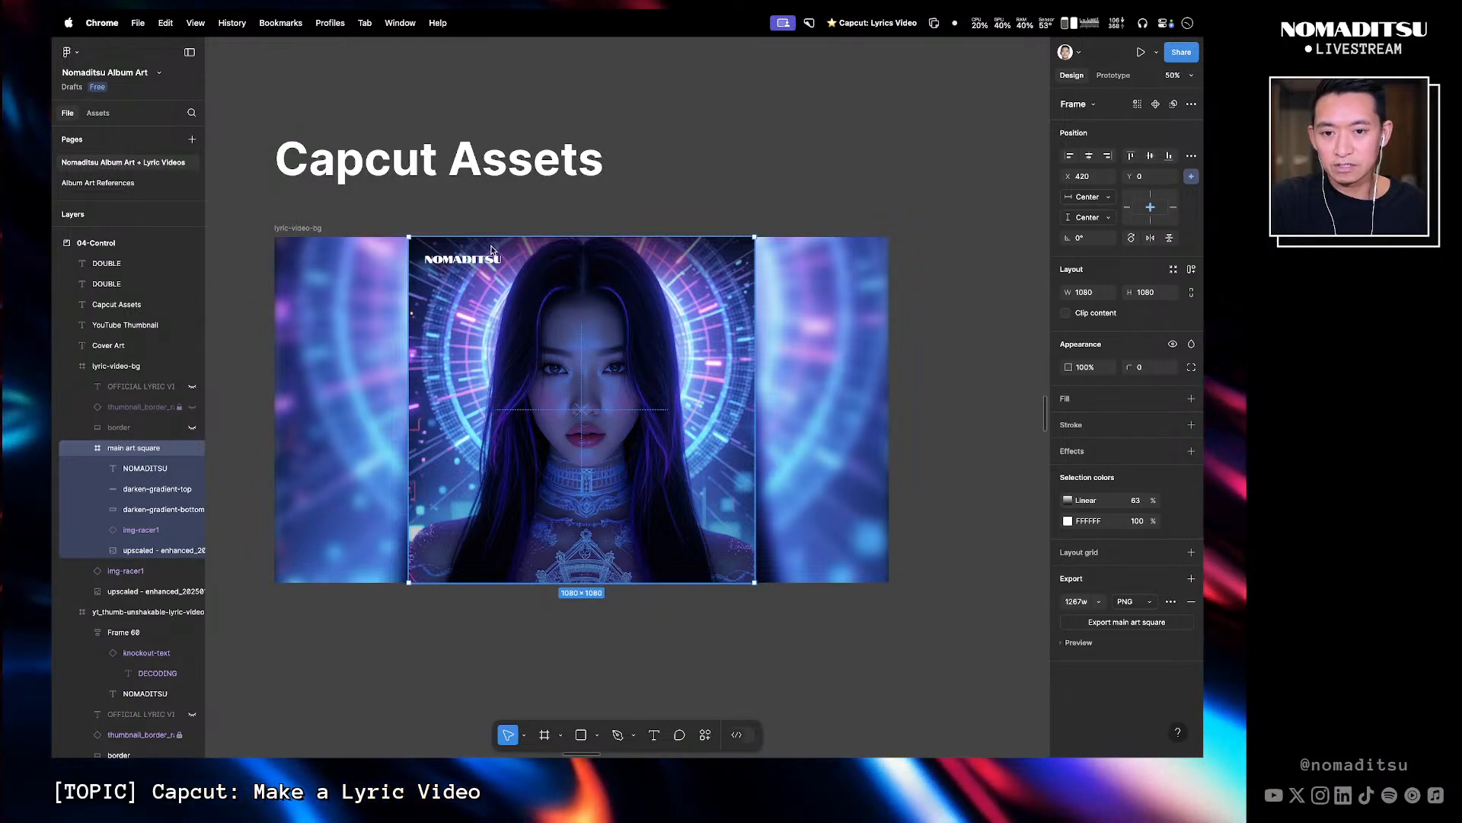
{"action": "left_click", "coordinate": [482, 248]}
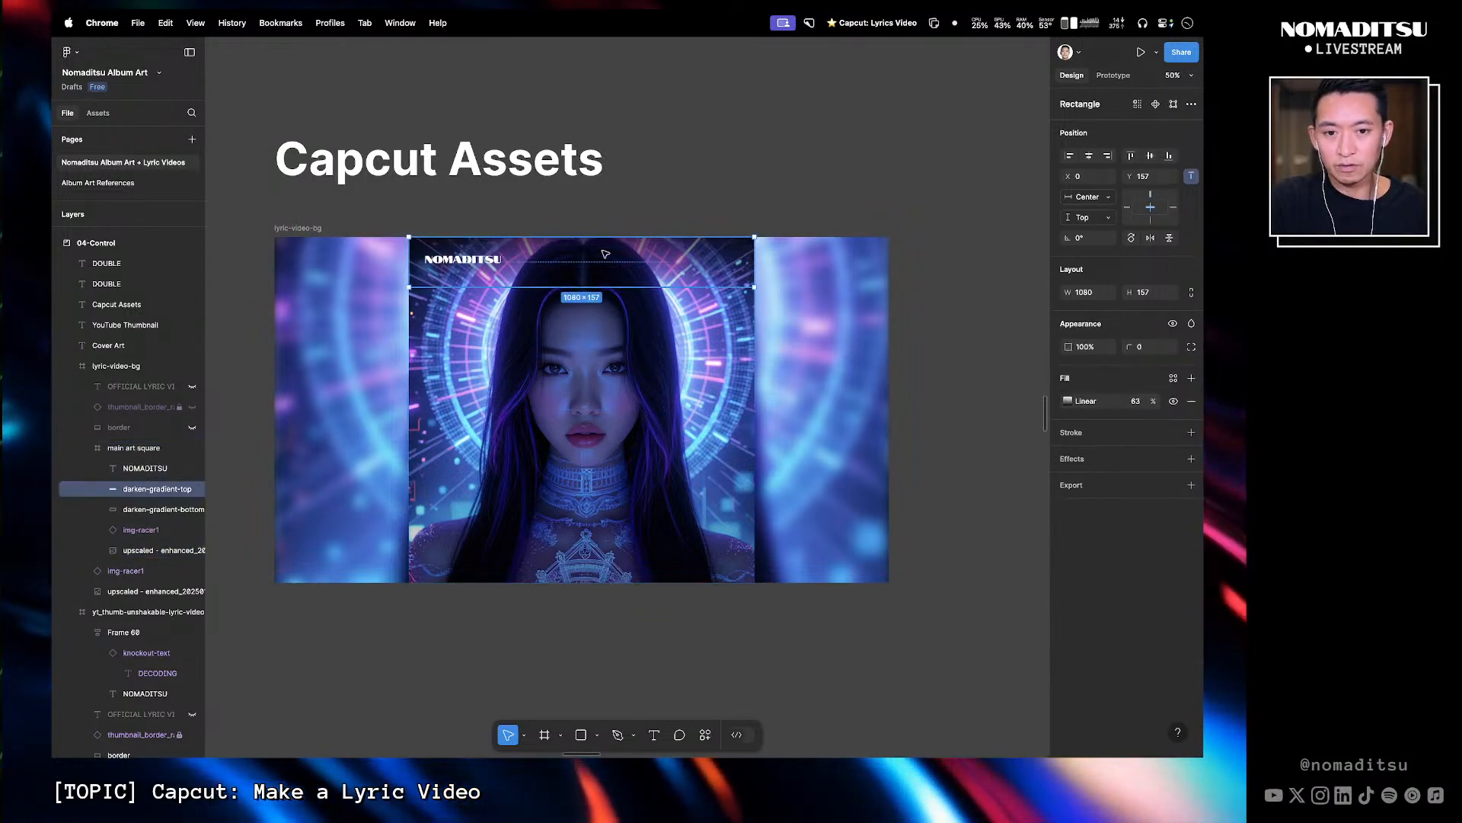
{"action": "left_click", "coordinate": [696, 183]}
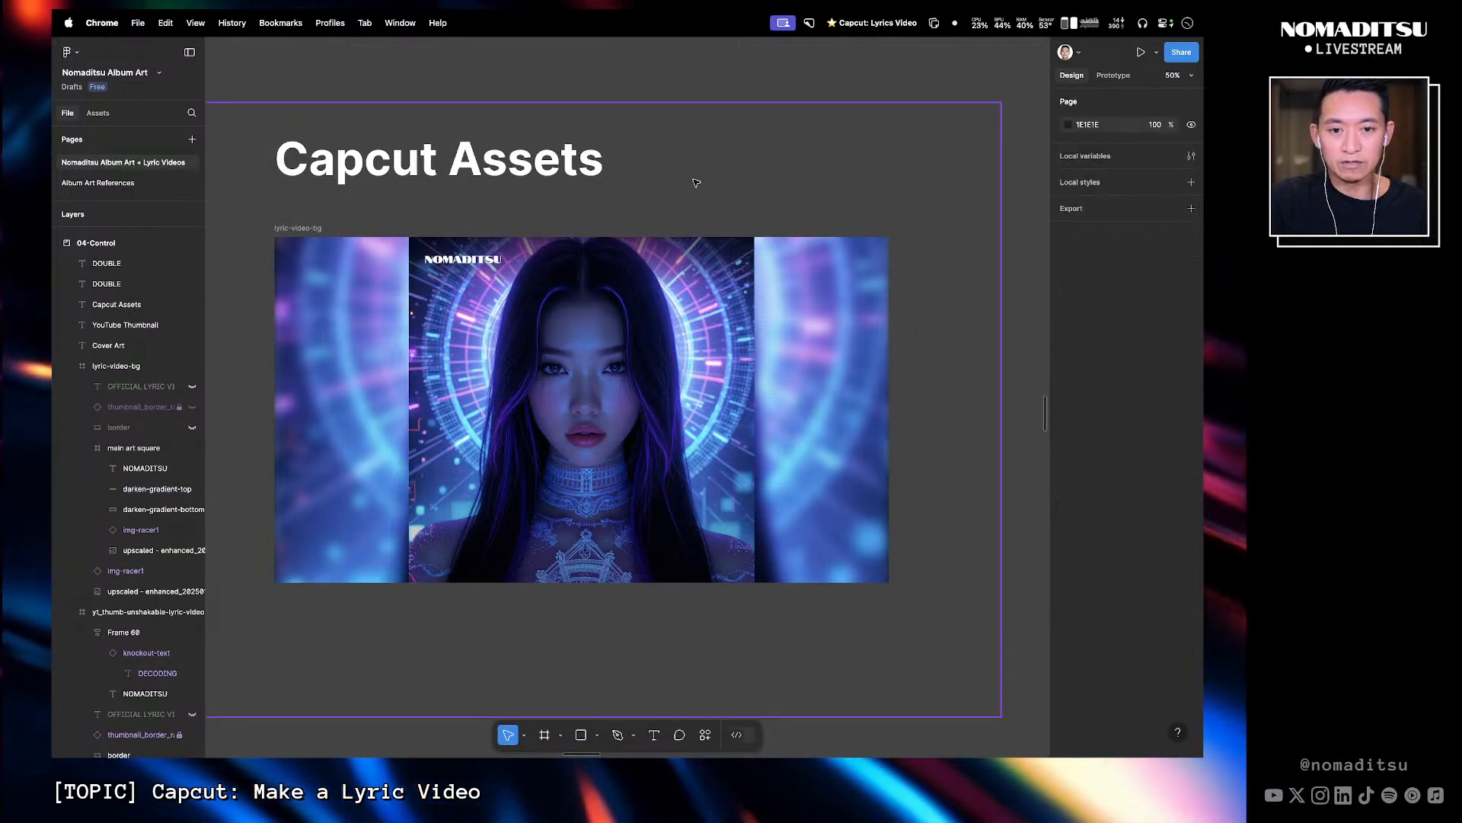
{"action": "key", "text": "ctrl+Left"}
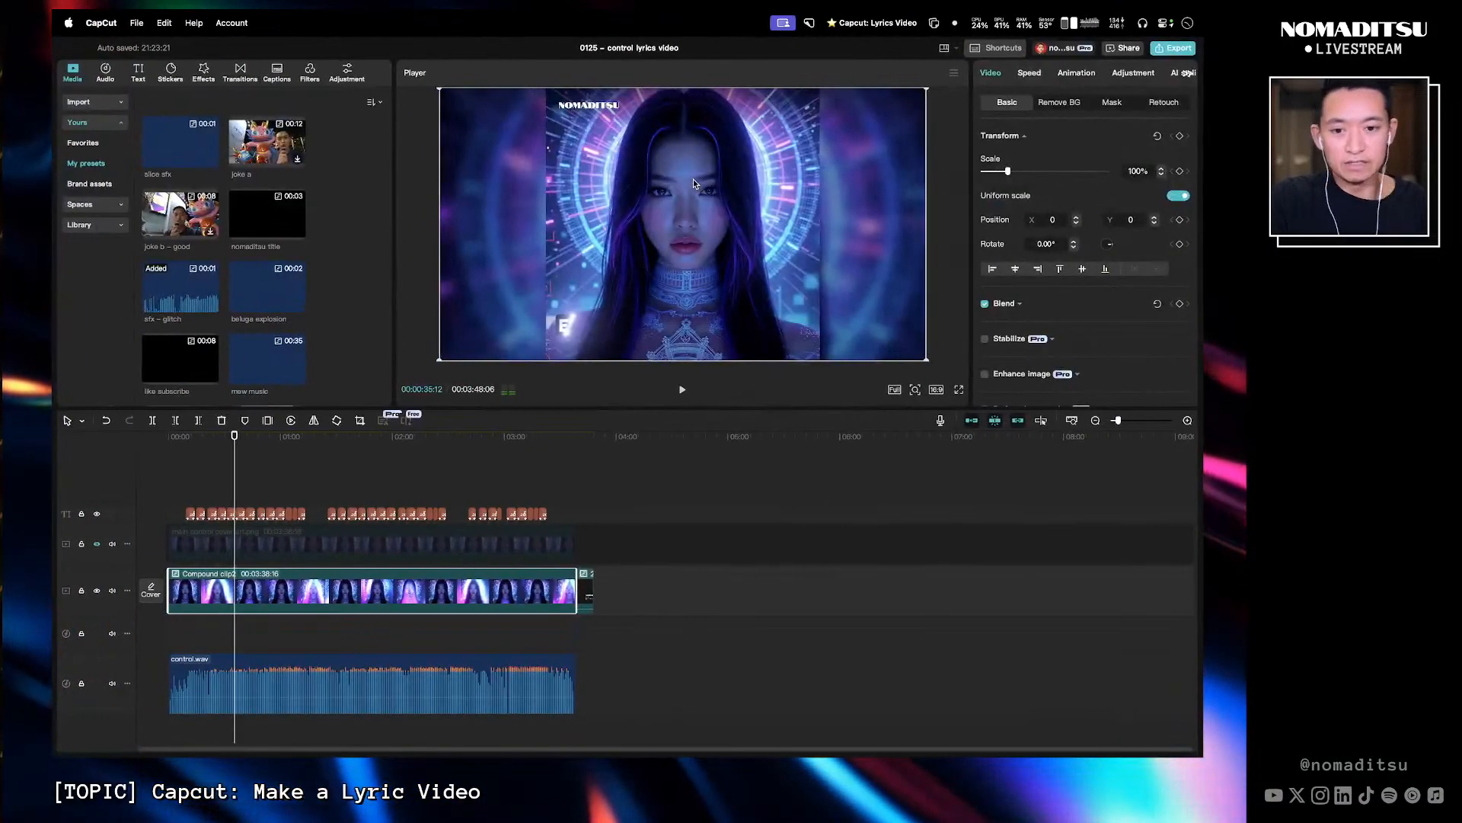
{"action": "left_click", "coordinate": [160, 438]}
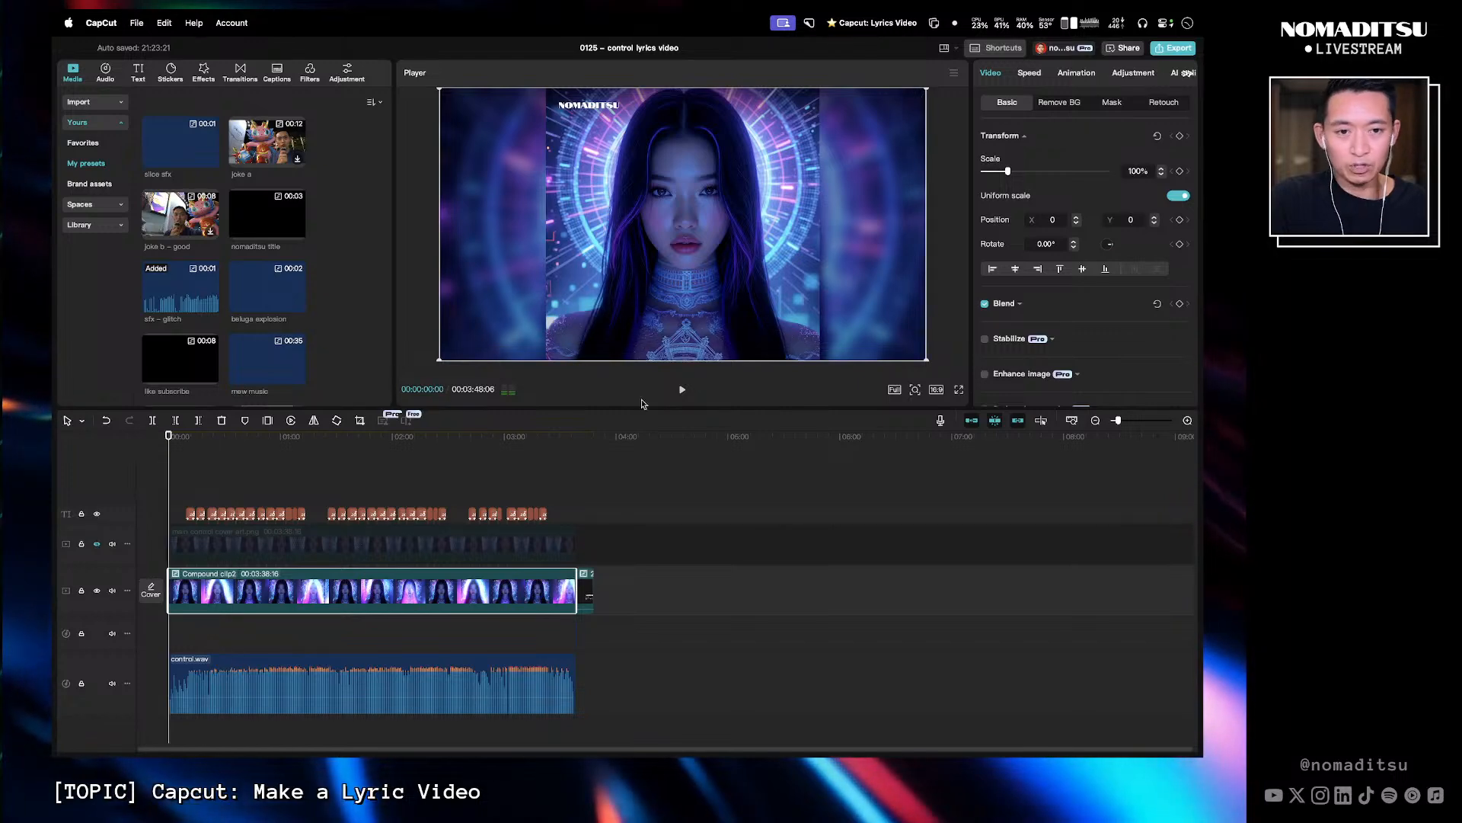
- Open the export dialog and set the export location to the exports/wip folder of the 2025-01-25 Control Lyric Video project
{"action": "left_click", "coordinate": [1158, 52]}
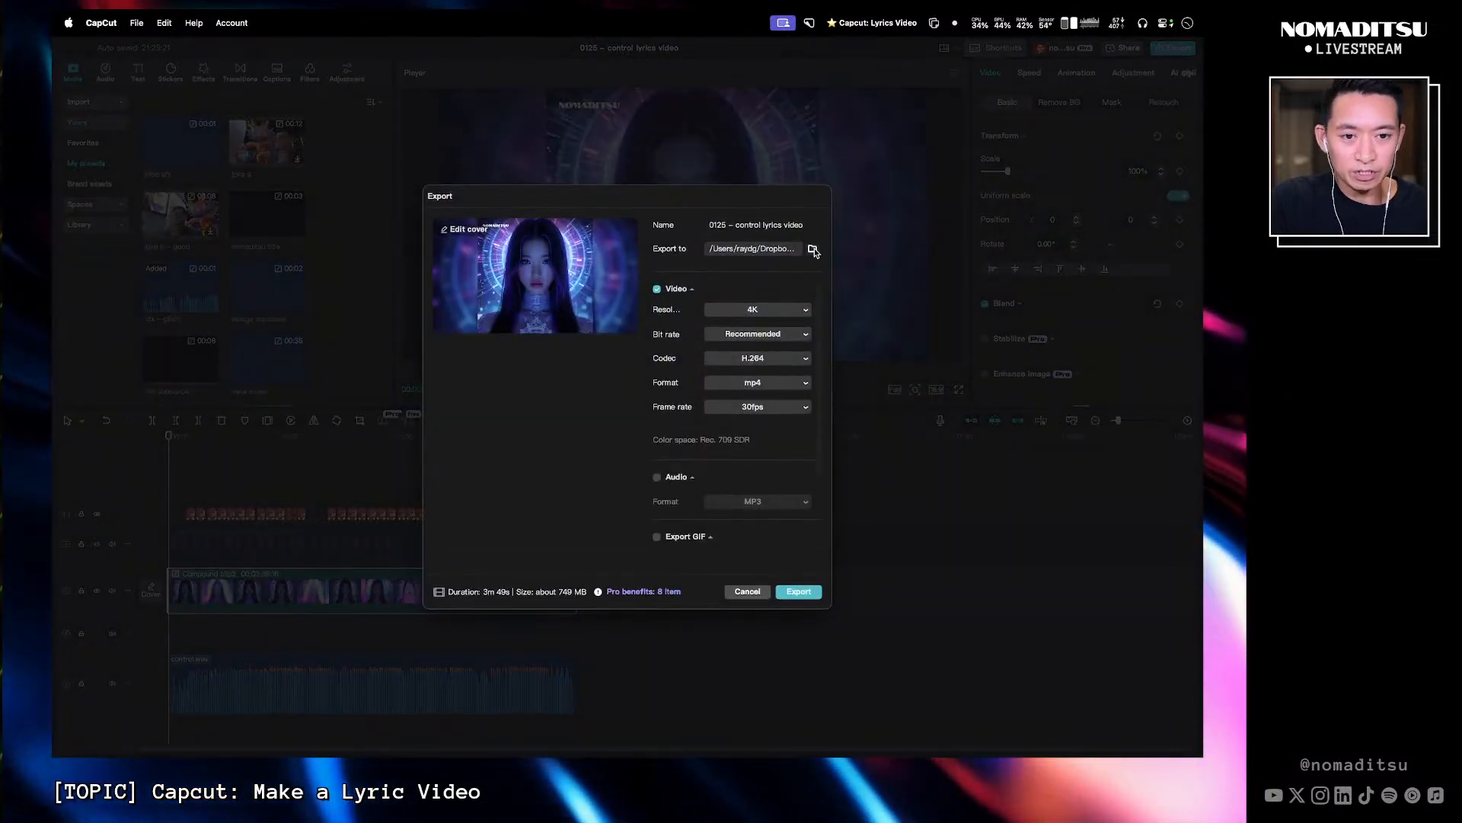
{"action": "left_click", "coordinate": [814, 250]}
{"action": "left_click", "coordinate": [693, 194]}
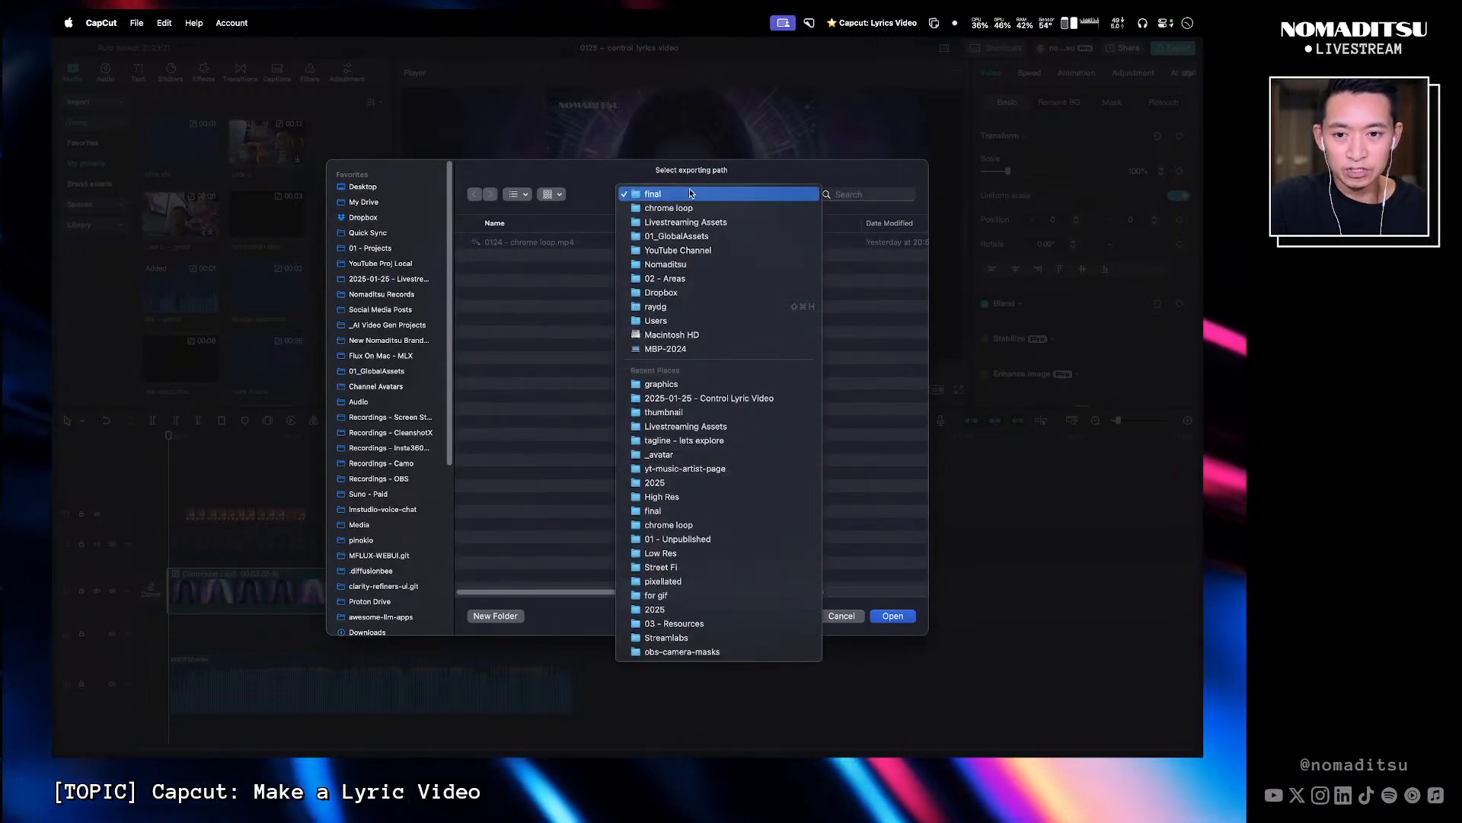
{"action": "left_click", "coordinate": [688, 189]}
{"action": "left_click", "coordinate": [403, 264]}
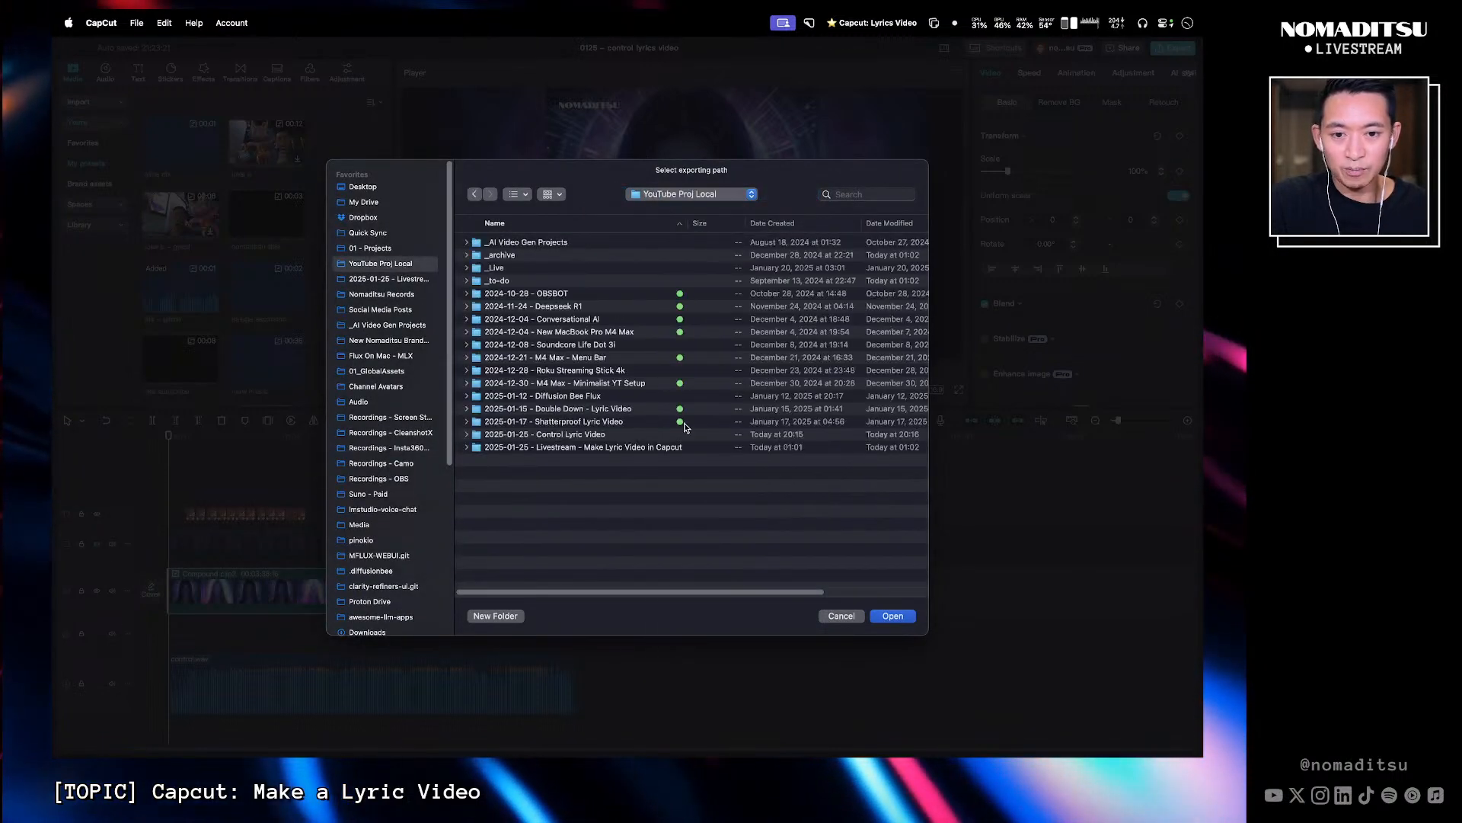
{"action": "double_click", "coordinate": [582, 437]}
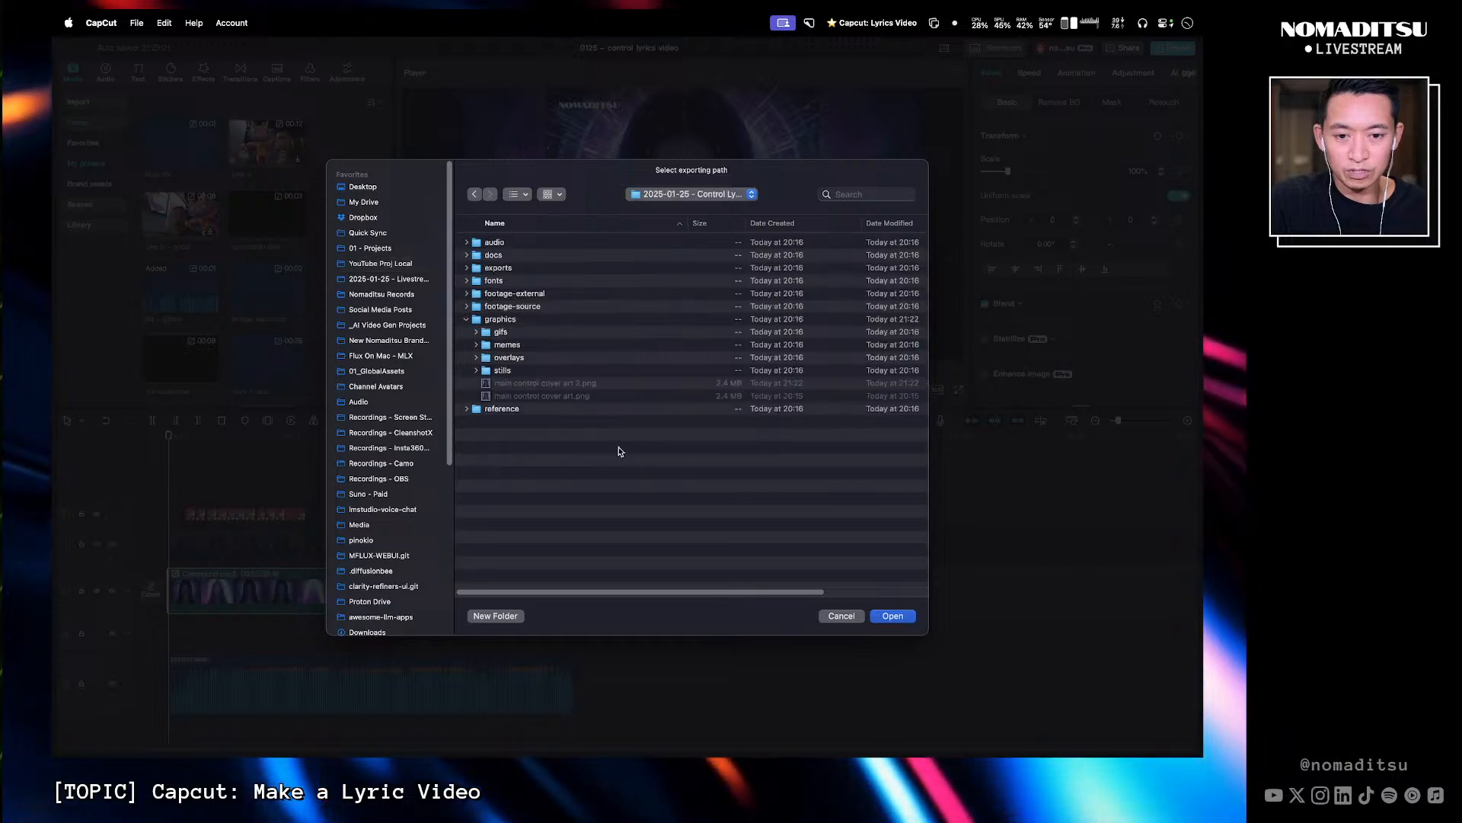
{"action": "double_click", "coordinate": [502, 268]}
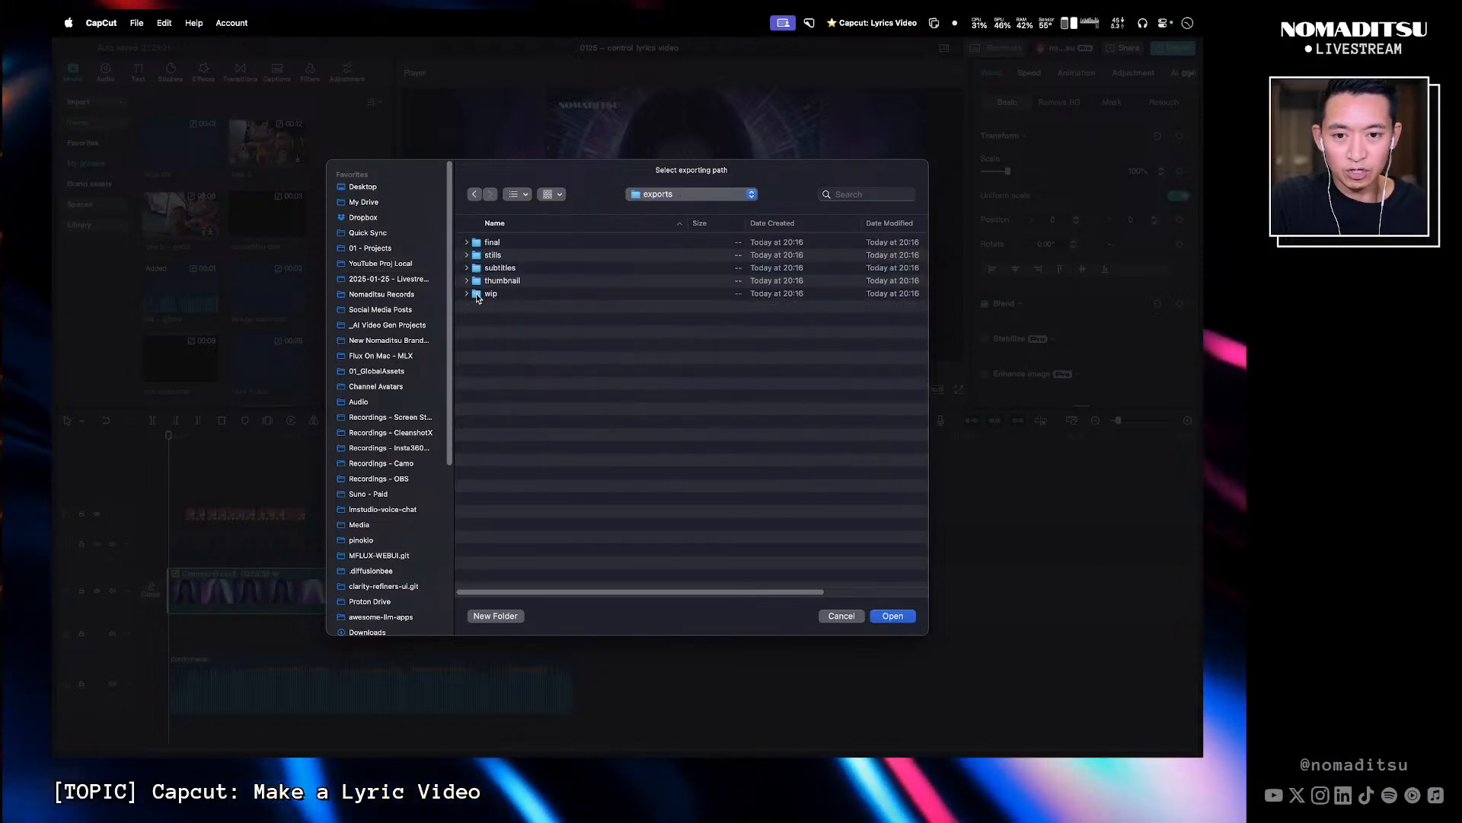
{"action": "double_click", "coordinate": [491, 295]}
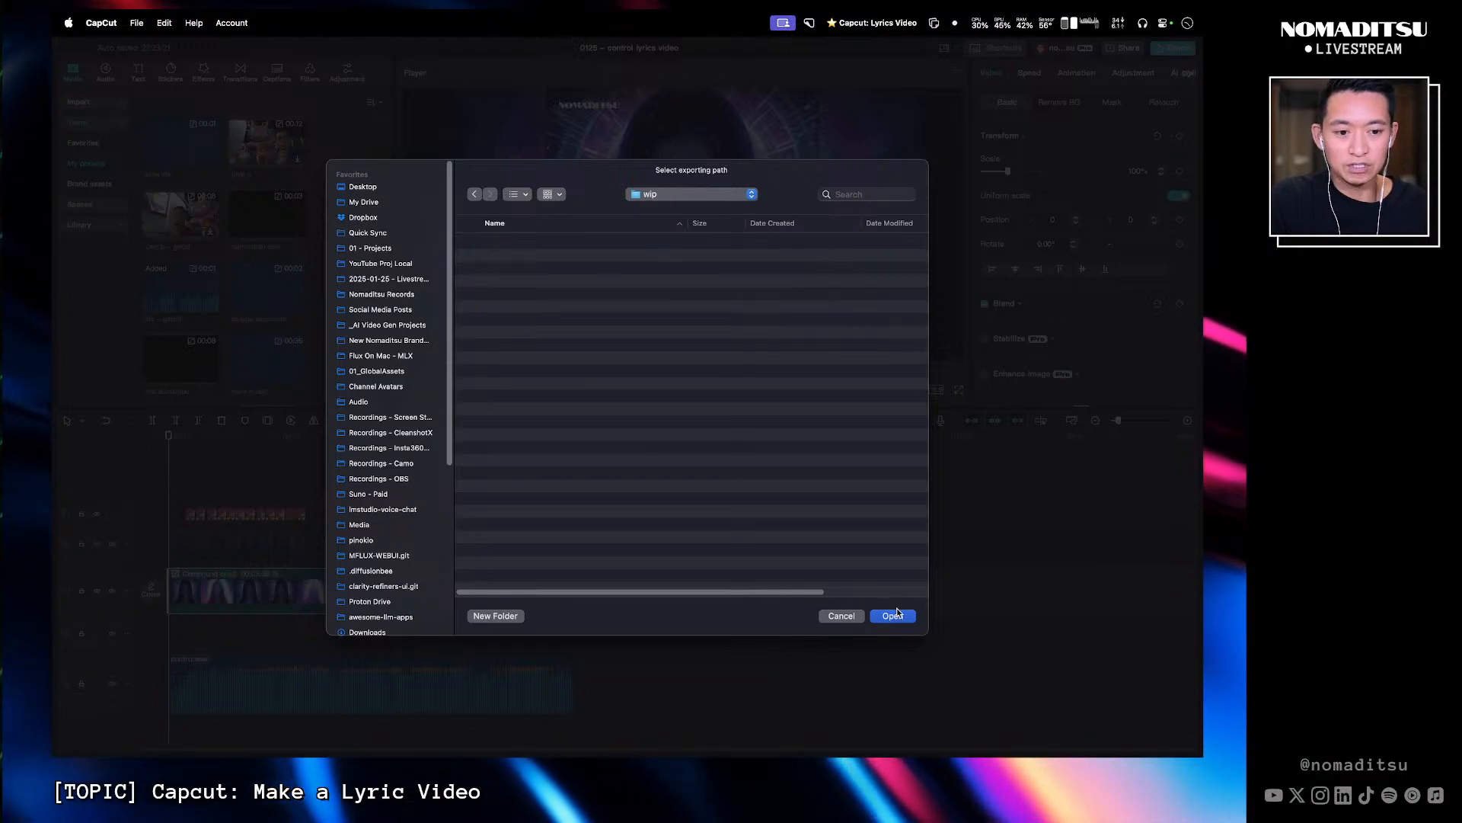
{"action": "left_click", "coordinate": [896, 615]}
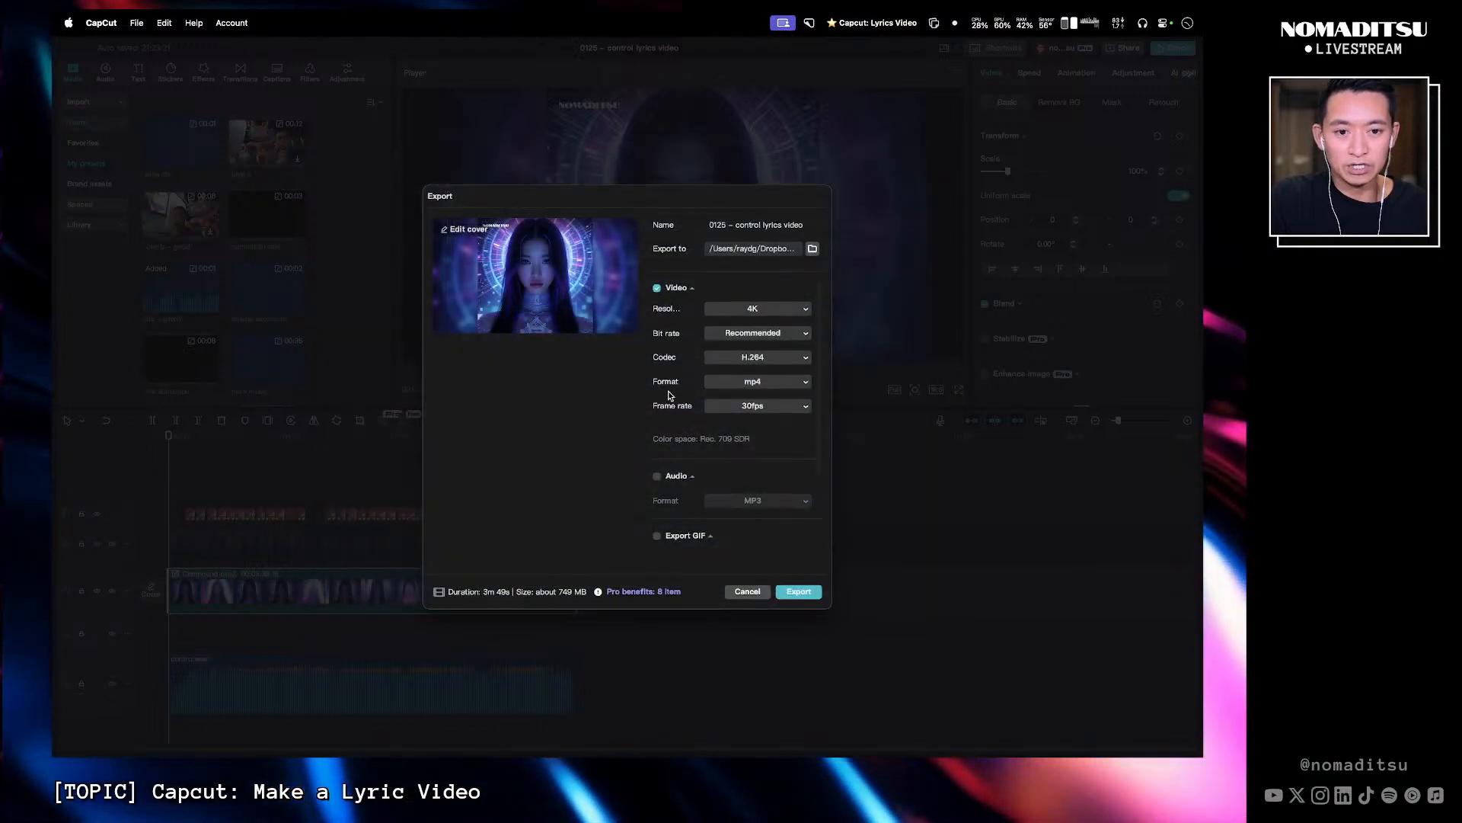
- Review the 4K H.264 mp4 30fps export settings and start exporting the video
{"action": "scroll", "coordinate": [725, 457], "scroll_direction": "down", "scroll_amount": 3}
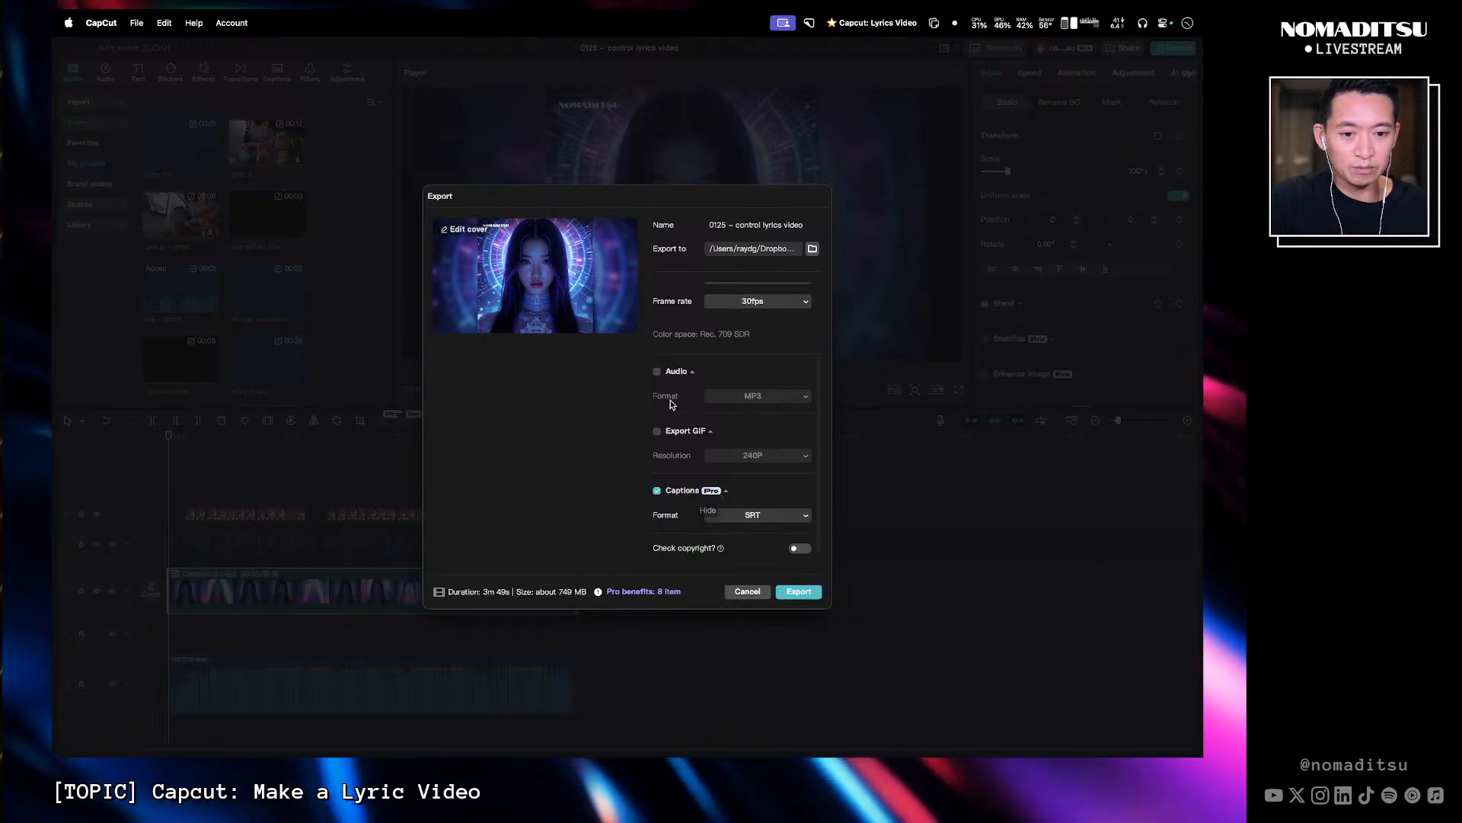
{"action": "scroll", "coordinate": [670, 404], "scroll_direction": "up", "scroll_amount": 3}
{"action": "scroll", "coordinate": [668, 457], "scroll_direction": "down", "scroll_amount": 3}
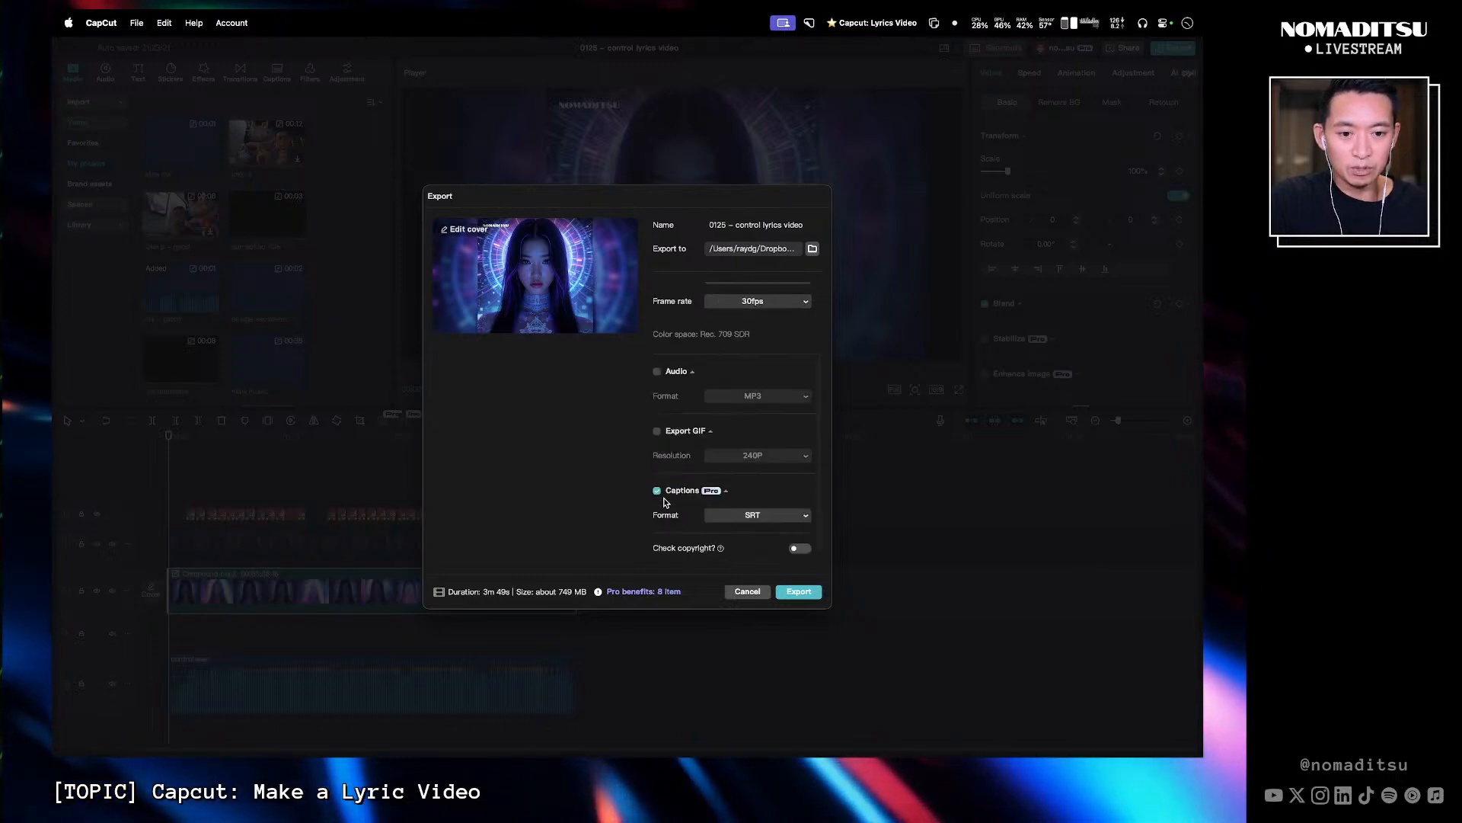
{"action": "left_click", "coordinate": [799, 592]}
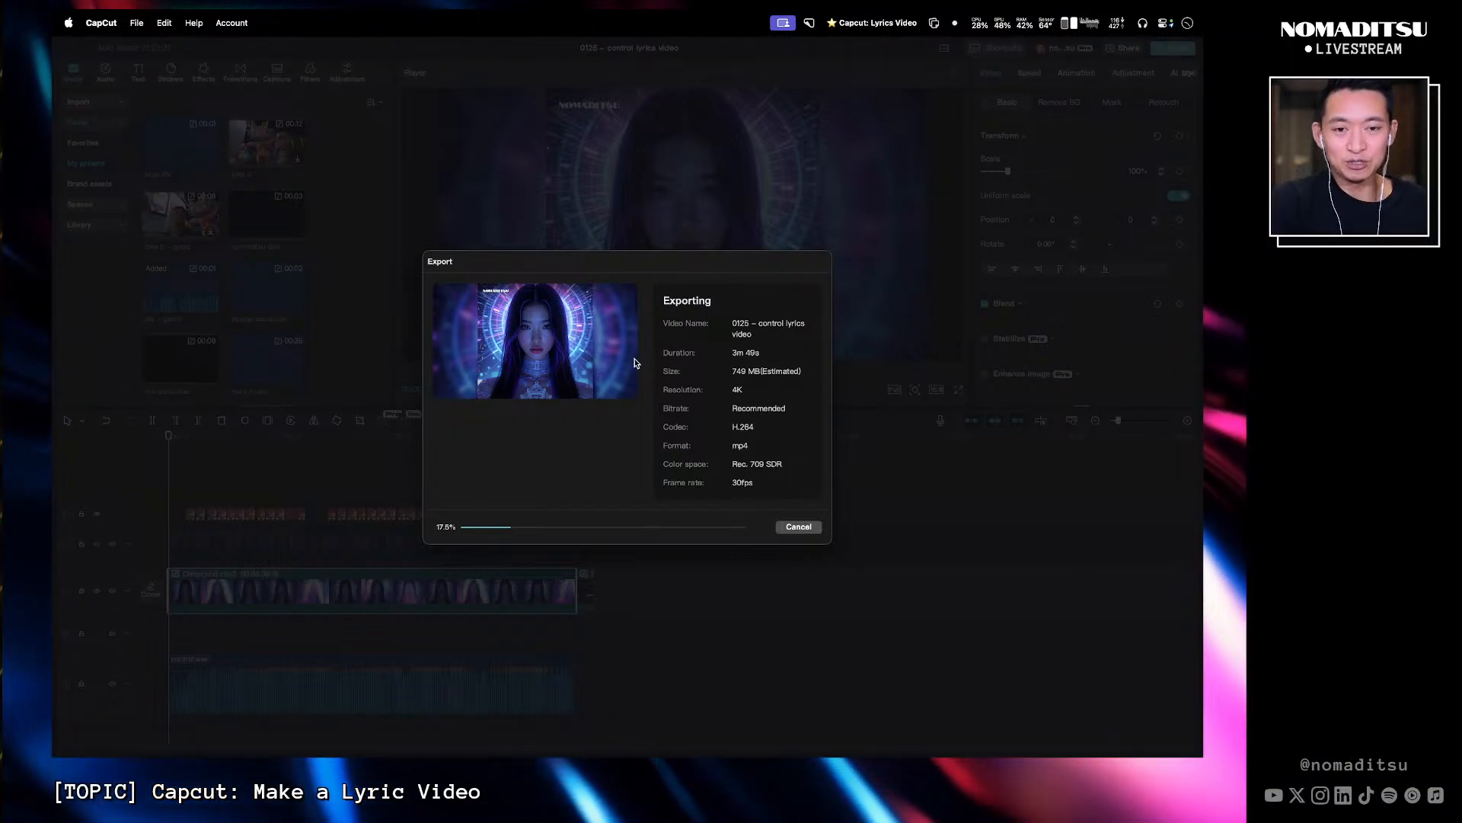
- Switch to the browser and open the Make a Lyrics Video in Capcut FigJam board
{"action": "key", "text": "ctrl+Right"}
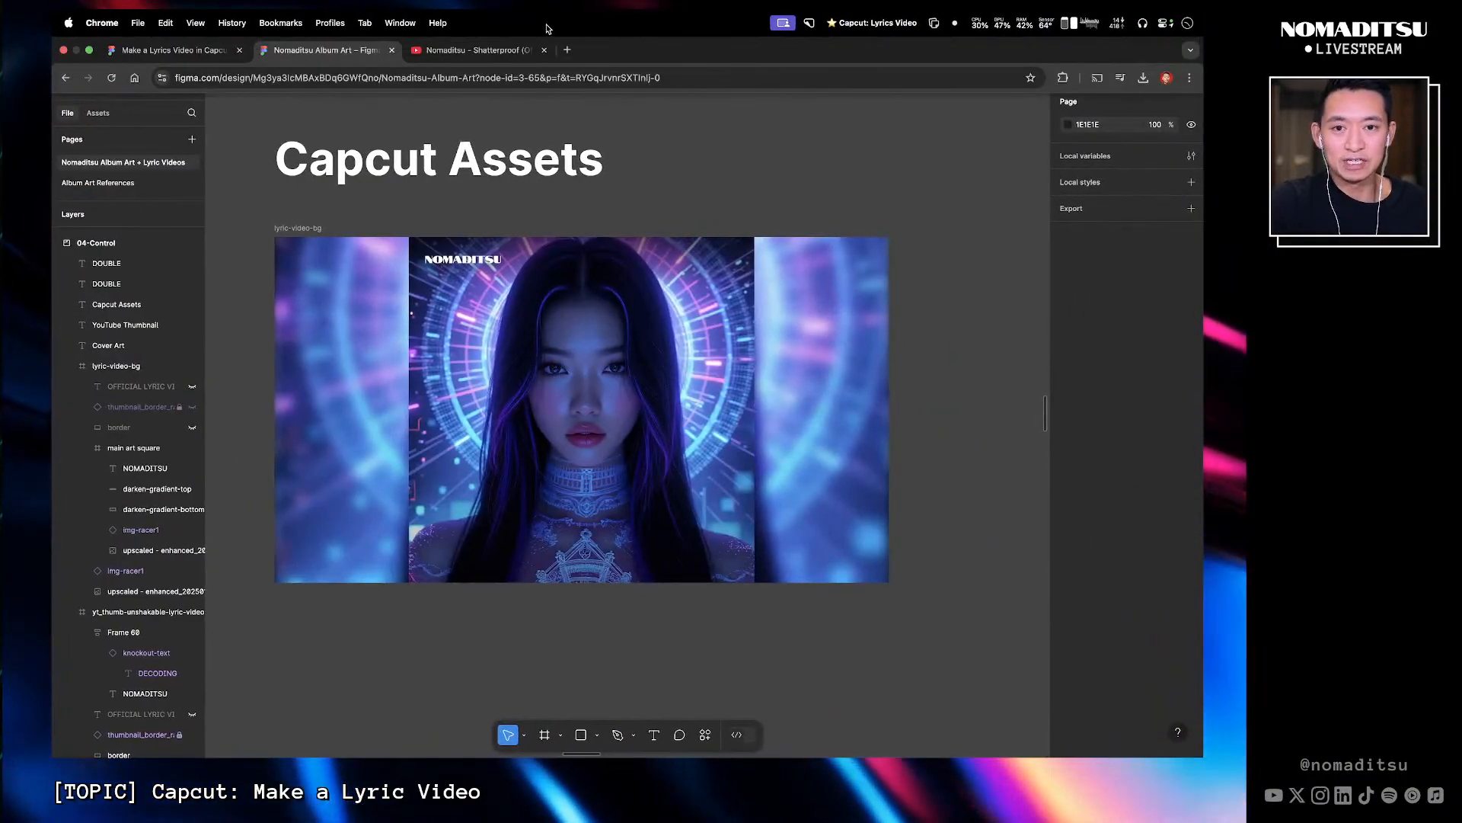
{"action": "left_click", "coordinate": [187, 52]}
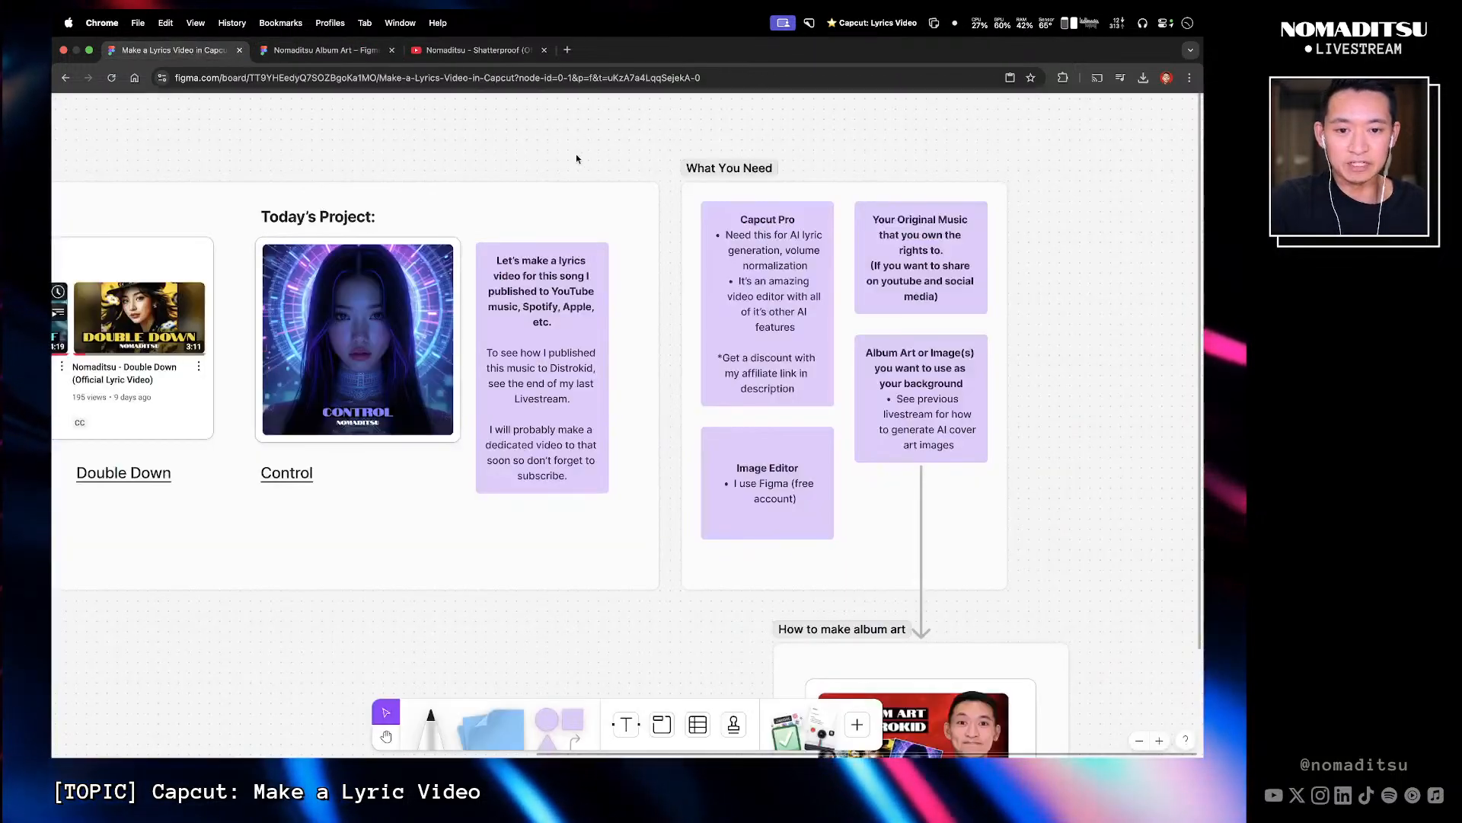
{"action": "scroll", "coordinate": [579, 168], "scroll_direction": "right", "scroll_amount": 5}
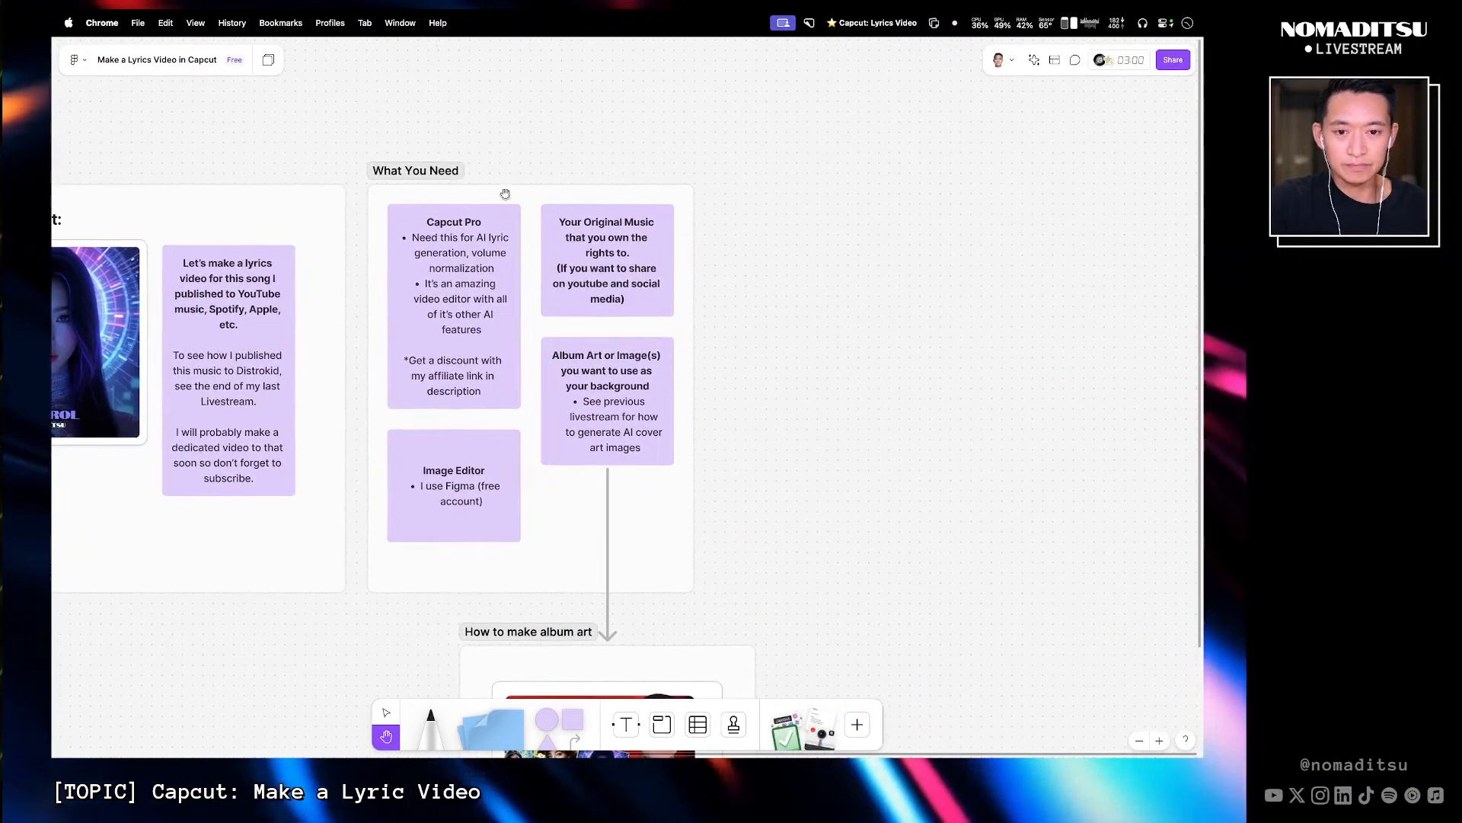
{"action": "scroll", "coordinate": [685, 320], "scroll_direction": "down", "scroll_amount": 1}
{"action": "left_click_drag", "start_coordinate": [703, 393], "coordinate": [708, 441]}
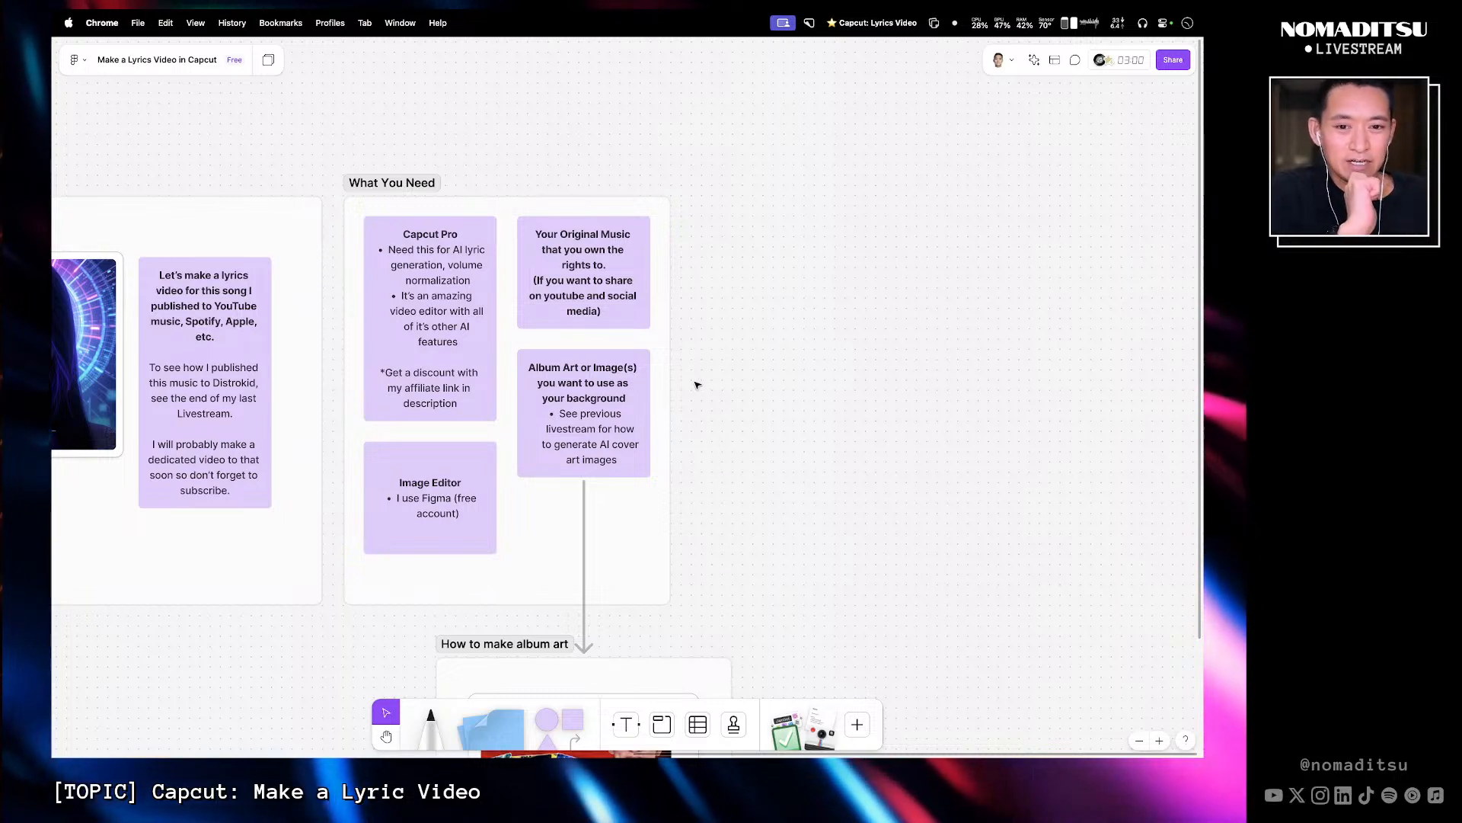
- Review the What You Need notes and the How to make album art section on the board
{"action": "left_click", "coordinate": [622, 255]}
{"action": "left_click", "coordinate": [624, 431]}
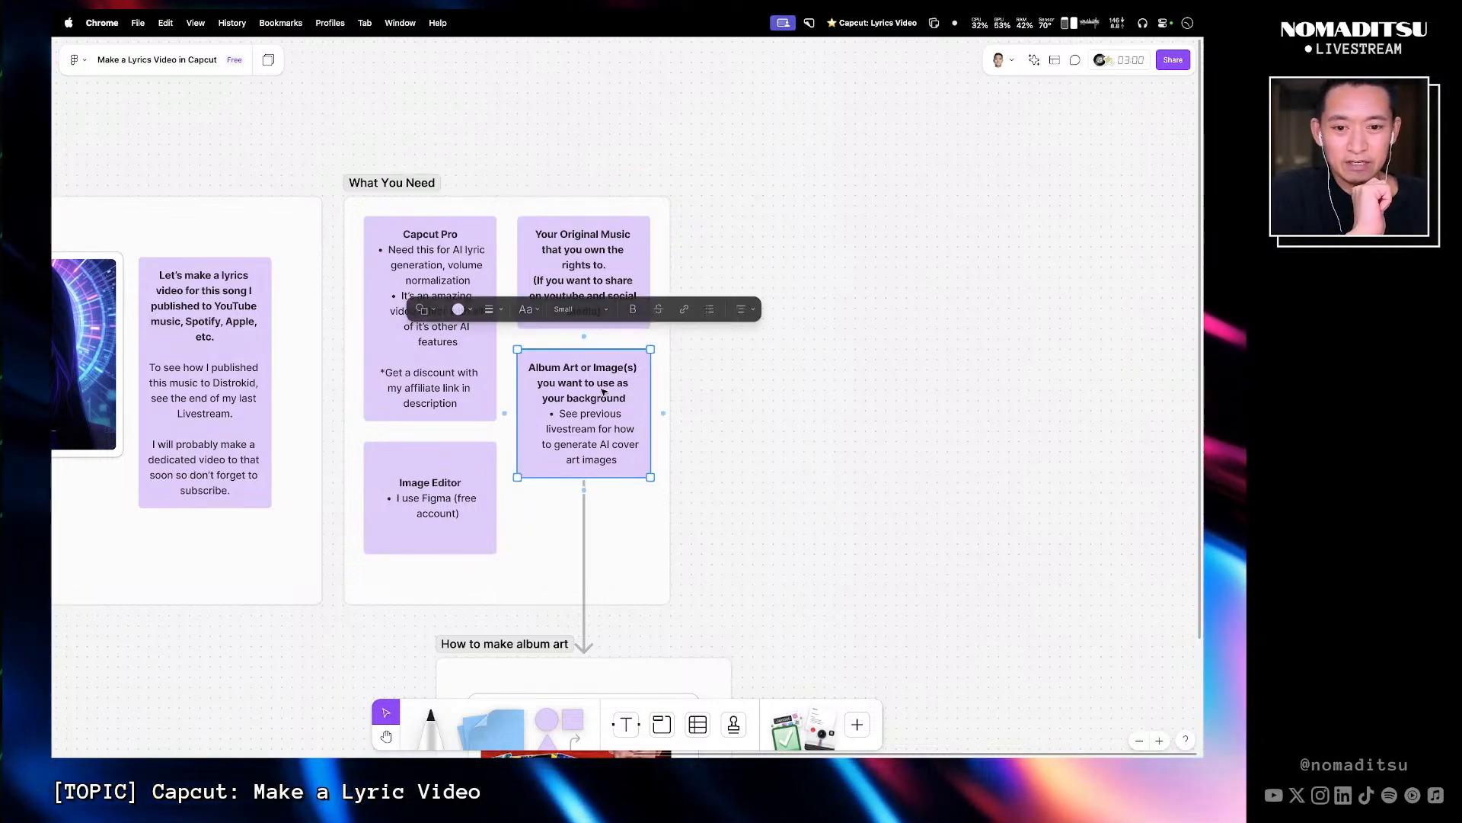
{"action": "left_click", "coordinate": [438, 490]}
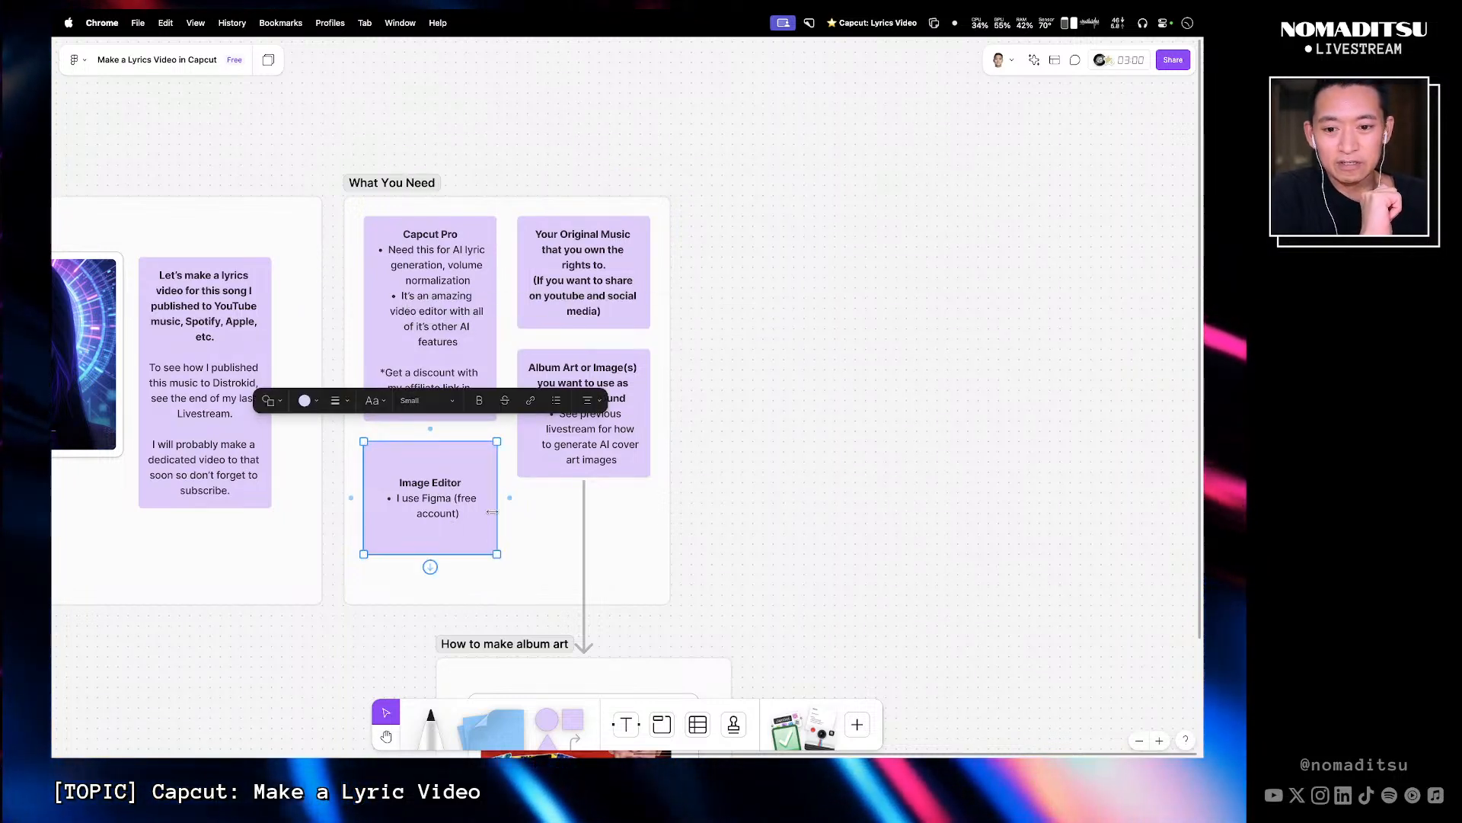
{"action": "left_click", "coordinate": [733, 468]}
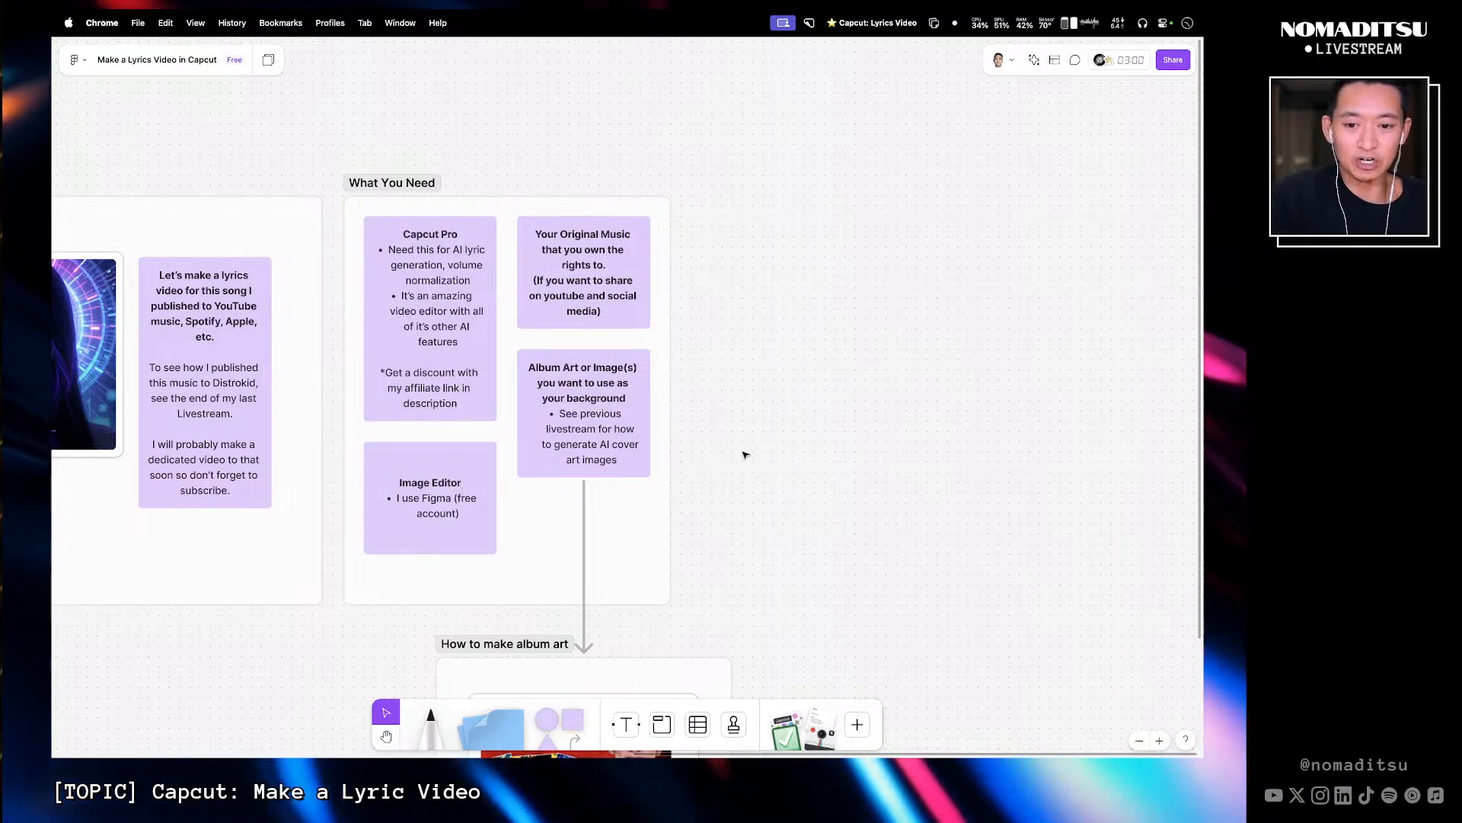
{"action": "scroll", "coordinate": [745, 455], "scroll_direction": "down", "scroll_amount": 3}
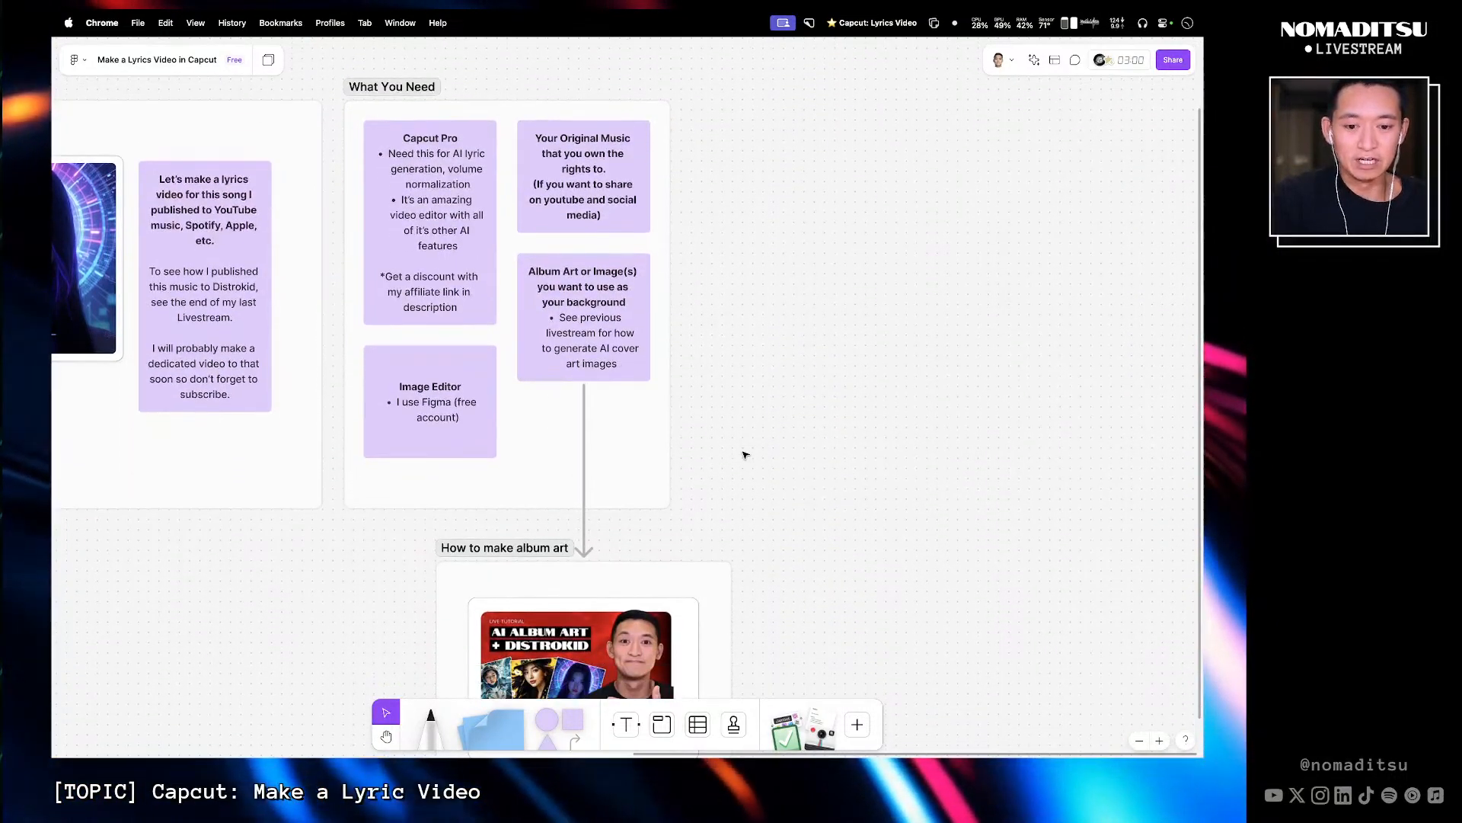
{"action": "scroll", "coordinate": [754, 389], "scroll_direction": "up", "scroll_amount": 5}
{"action": "scroll", "coordinate": [754, 389], "scroll_direction": "down", "scroll_amount": 3}
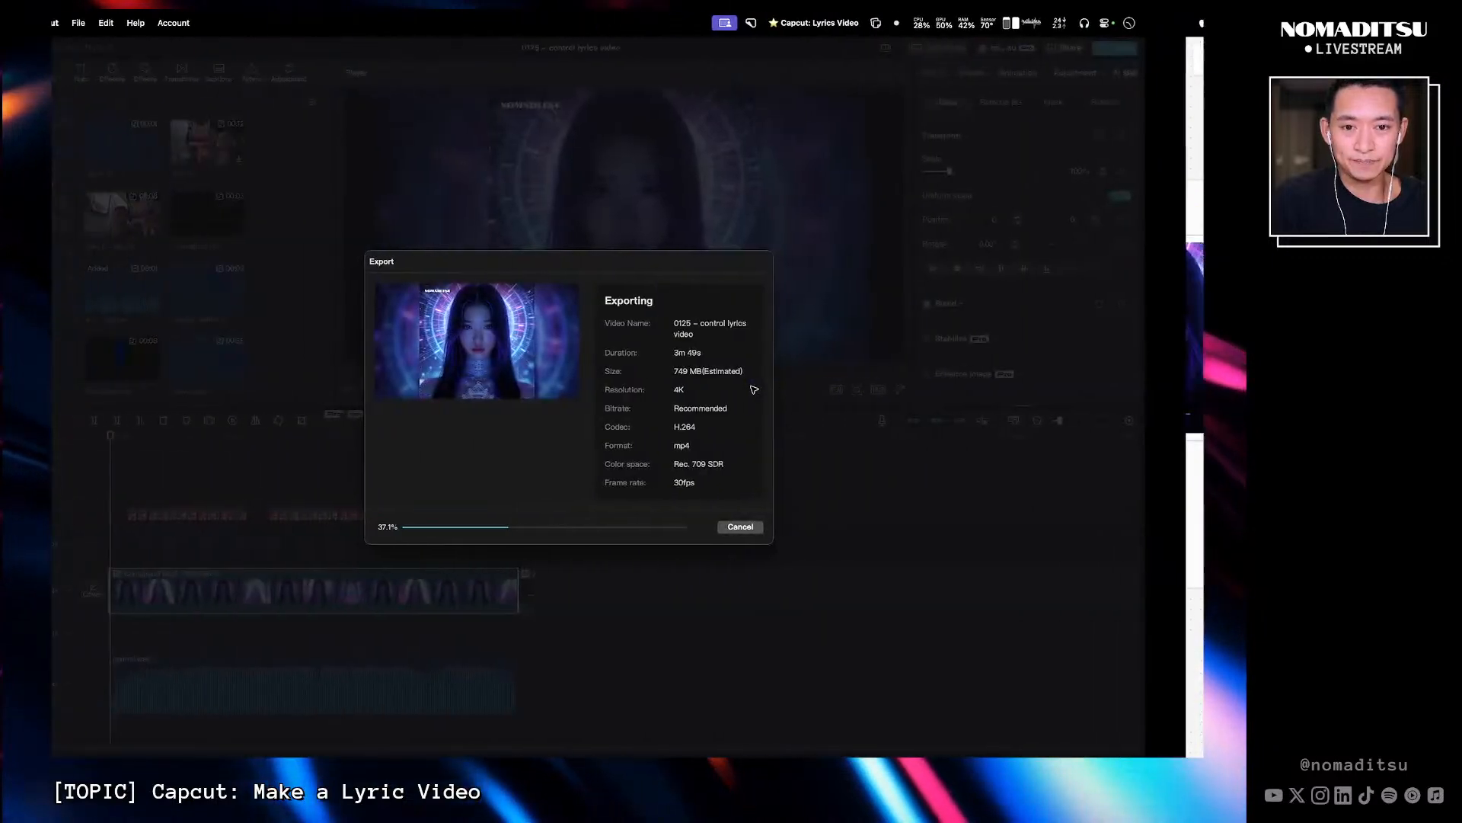